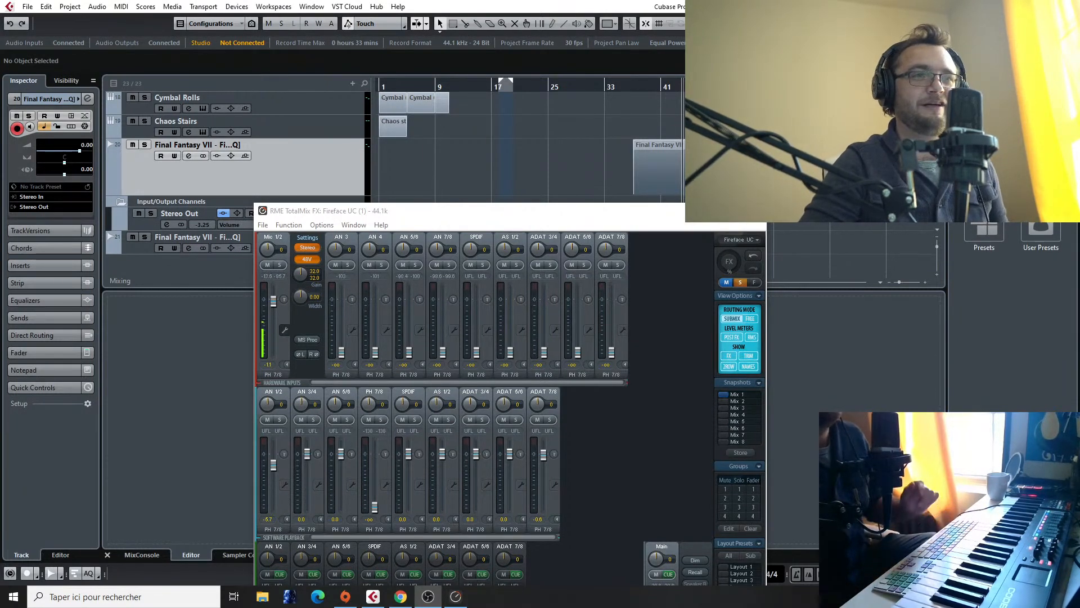
Step: Close the TotalMix FX window and set the playback position to the start of the project
{"action": "left_click", "coordinate": [753, 211]}
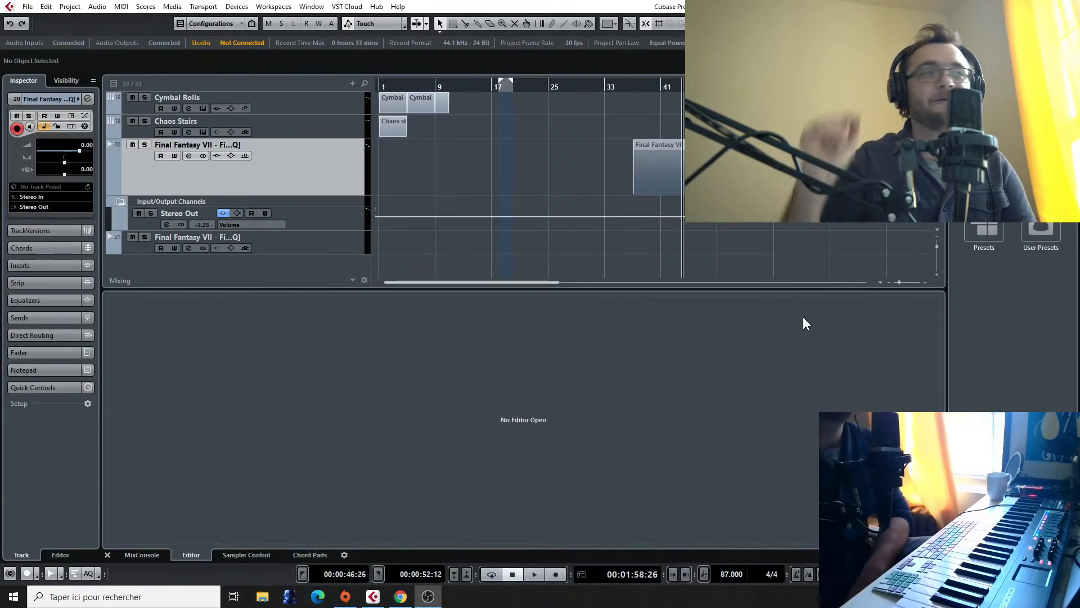
{"action": "left_click", "coordinate": [936, 261]}
{"action": "left_click_drag", "start_coordinate": [936, 260], "coordinate": [938, 245]}
{"action": "scroll", "coordinate": [404, 202], "scroll_direction": "up", "scroll_amount": 3}
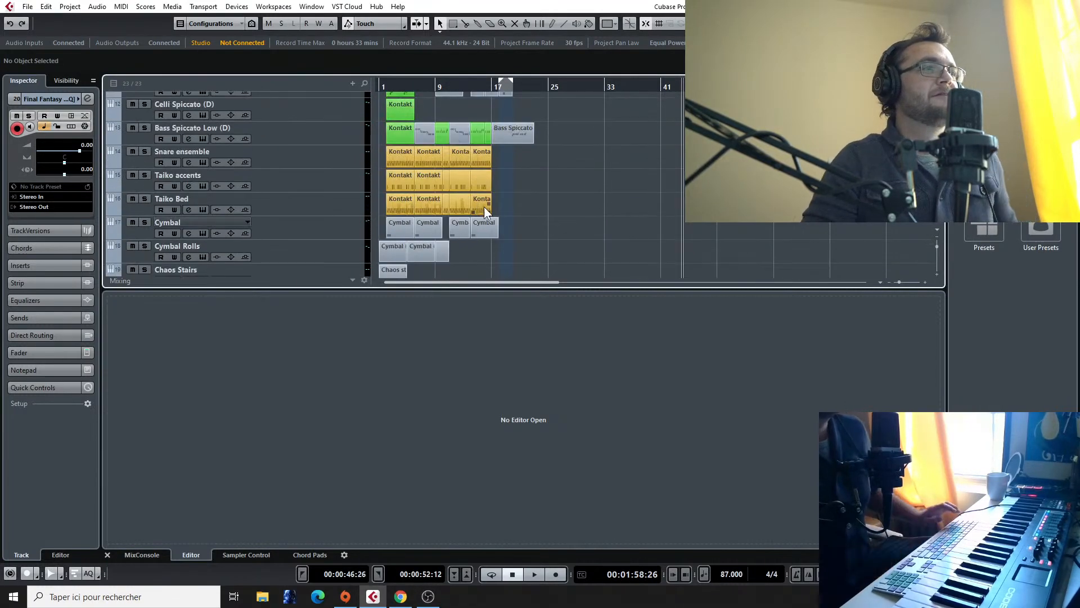
{"action": "scroll", "coordinate": [484, 206], "scroll_direction": "up", "scroll_amount": 3}
{"action": "scroll", "coordinate": [506, 197], "scroll_direction": "up", "scroll_amount": 2}
{"action": "scroll", "coordinate": [499, 192], "scroll_direction": "left", "scroll_amount": 3}
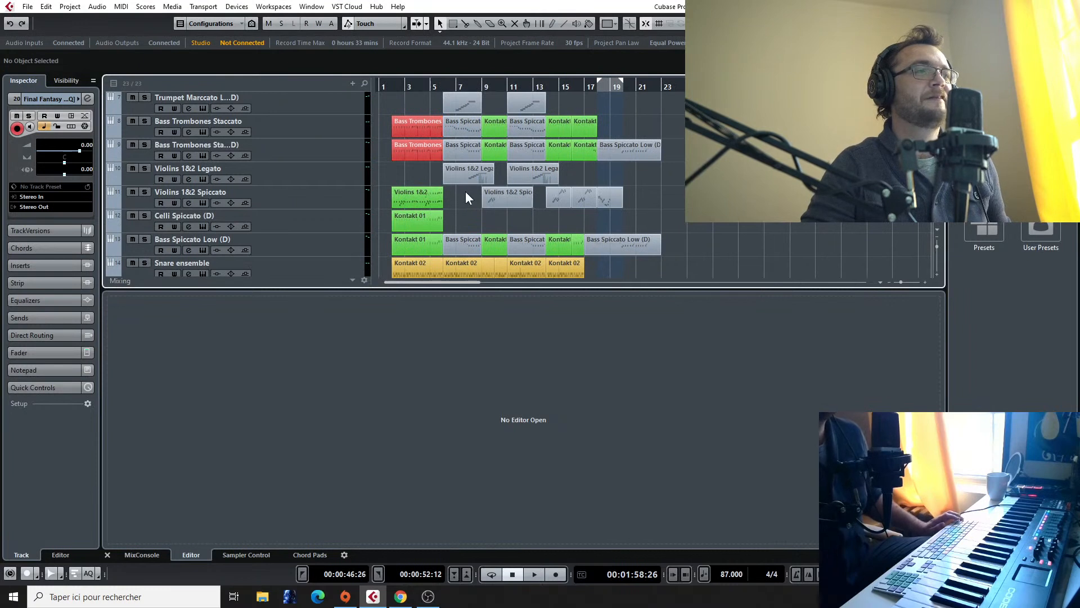
{"action": "scroll", "coordinate": [450, 169], "scroll_direction": "up", "scroll_amount": 4}
{"action": "left_click_drag", "start_coordinate": [408, 87], "coordinate": [347, 94]}
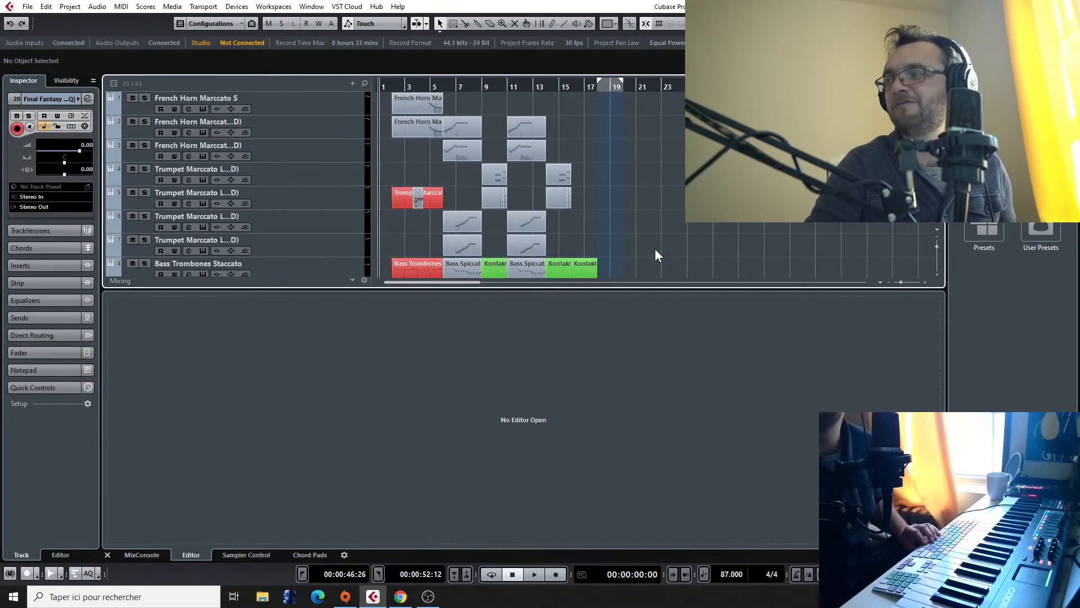
Step: Play the arrangement from the beginning to about bar 22 while examining the brass, string and percussion tracks
{"action": "key", "text": "space"}
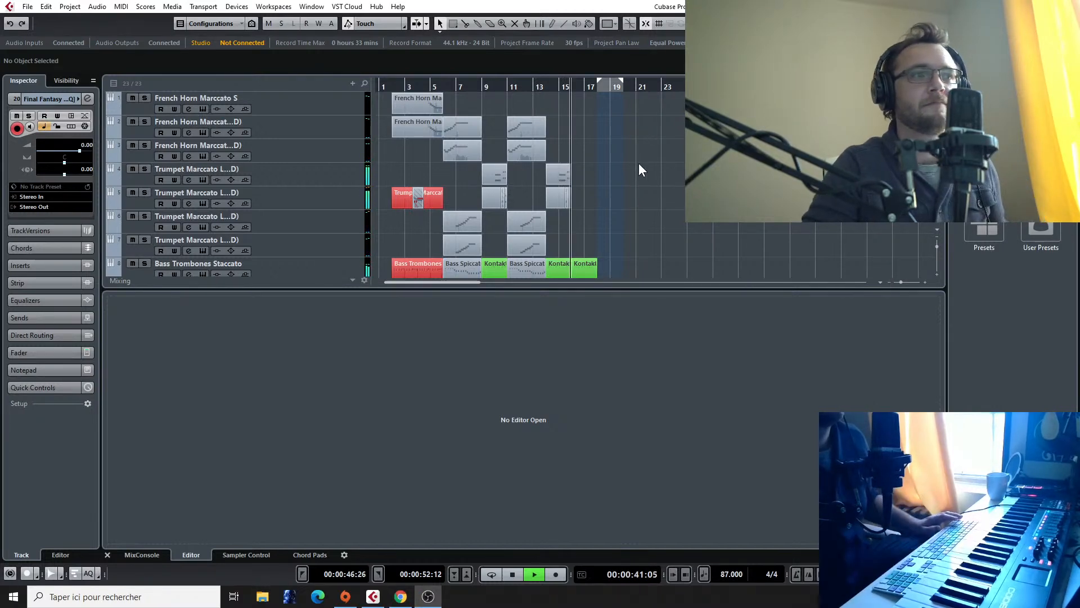
{"action": "scroll", "coordinate": [639, 163], "scroll_direction": "down", "scroll_amount": 3}
{"action": "scroll", "coordinate": [639, 163], "scroll_direction": "up", "scroll_amount": 3}
{"action": "scroll", "coordinate": [639, 163], "scroll_direction": "down", "scroll_amount": 2}
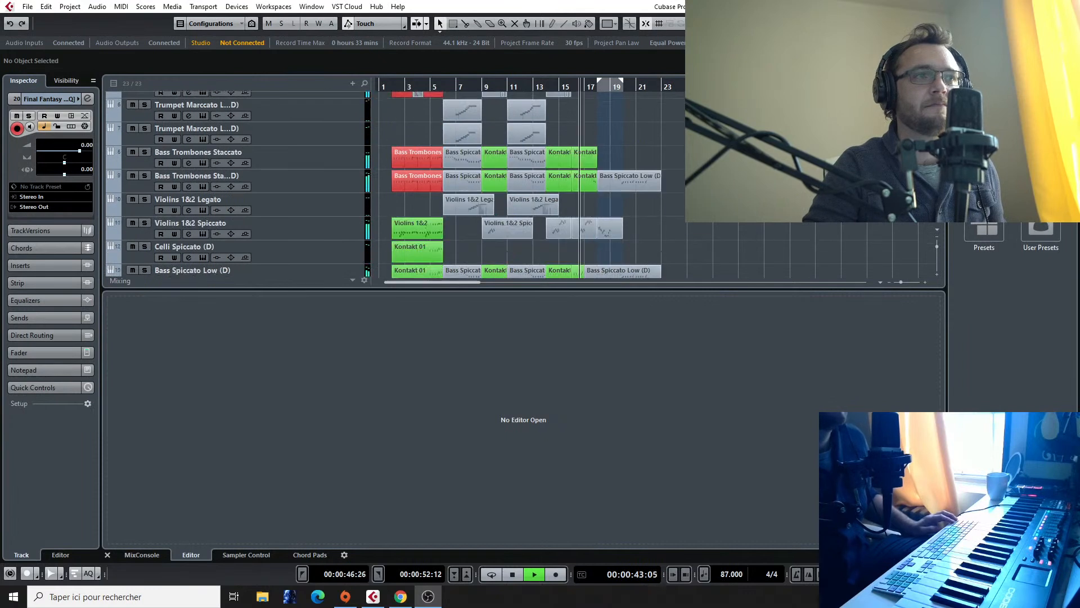
{"action": "left_click", "coordinate": [674, 205]}
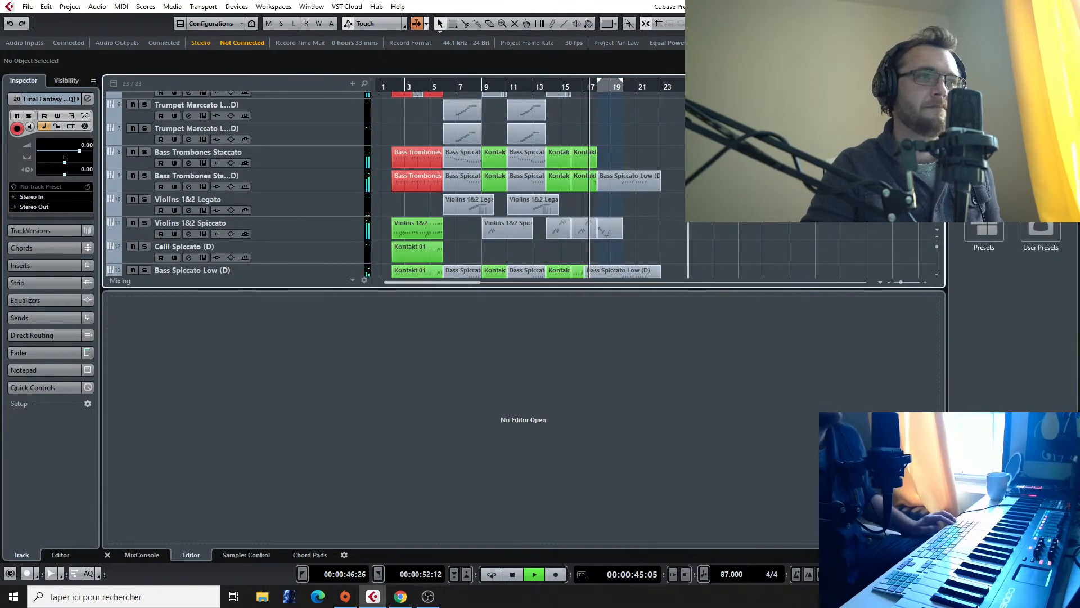
{"action": "scroll", "coordinate": [687, 206], "scroll_direction": "up", "scroll_amount": 2}
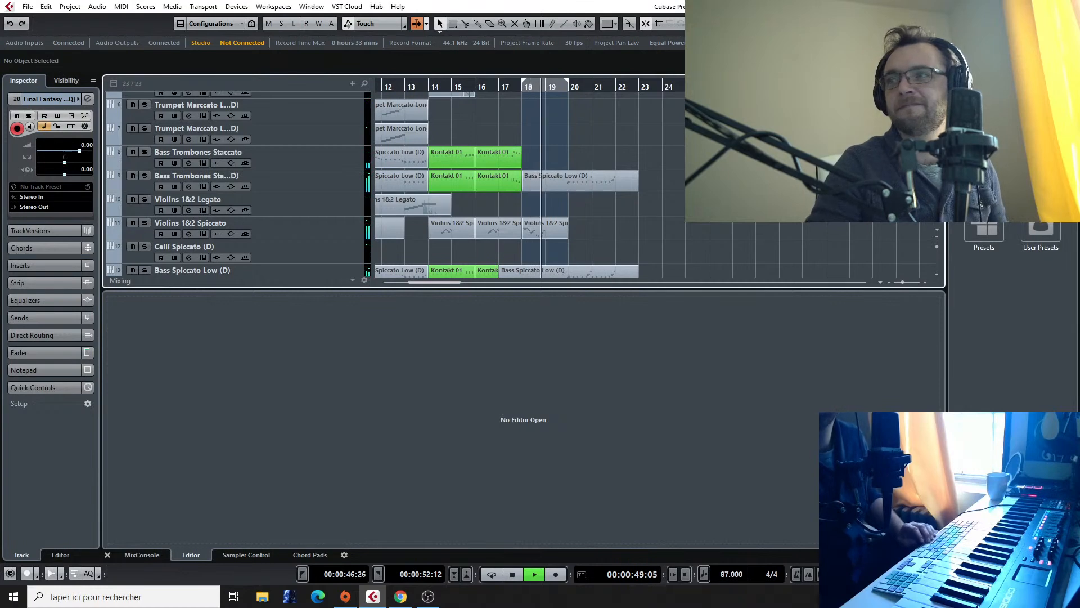
{"action": "scroll", "coordinate": [517, 185], "scroll_direction": "down", "scroll_amount": 2}
{"action": "scroll", "coordinate": [518, 186], "scroll_direction": "down", "scroll_amount": 2}
{"action": "scroll", "coordinate": [517, 186], "scroll_direction": "up", "scroll_amount": 3}
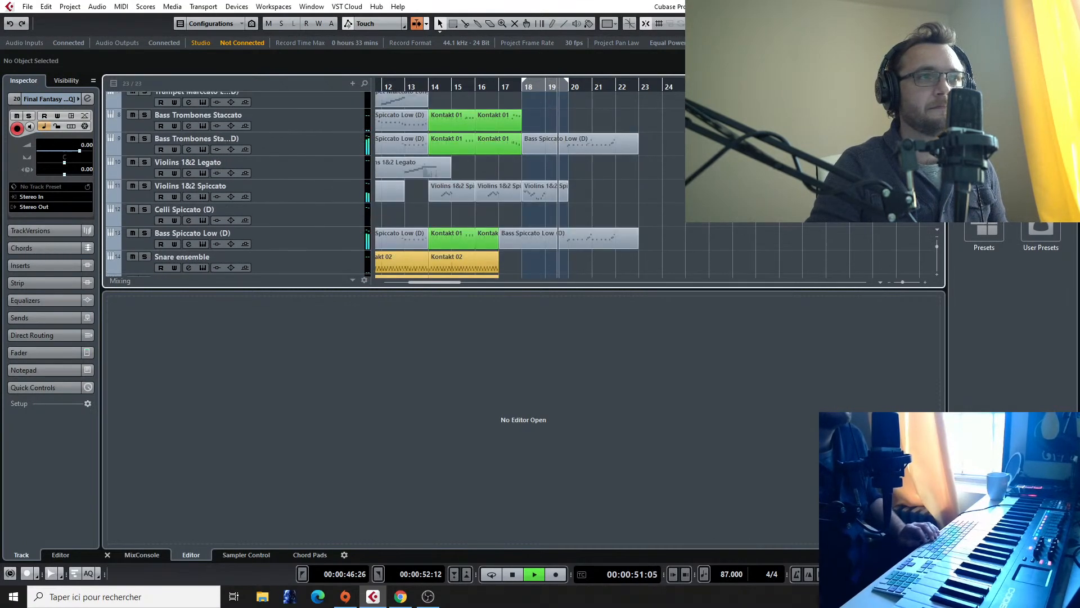
{"action": "scroll", "coordinate": [518, 186], "scroll_direction": "down", "scroll_amount": 1}
{"action": "scroll", "coordinate": [518, 186], "scroll_direction": "up", "scroll_amount": 1}
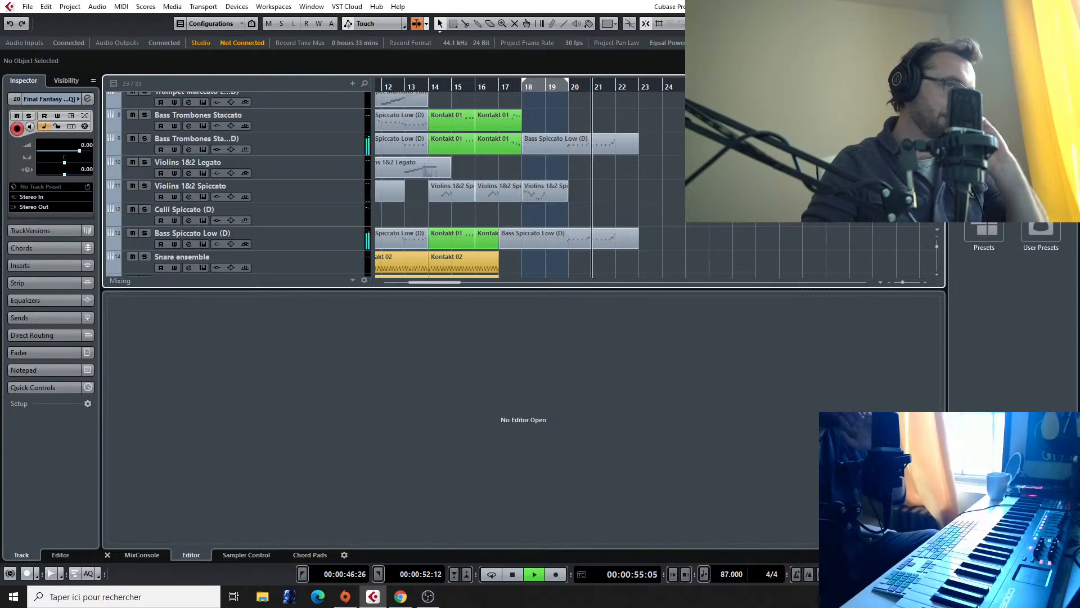
{"action": "scroll", "coordinate": [647, 191], "scroll_direction": "down", "scroll_amount": 1}
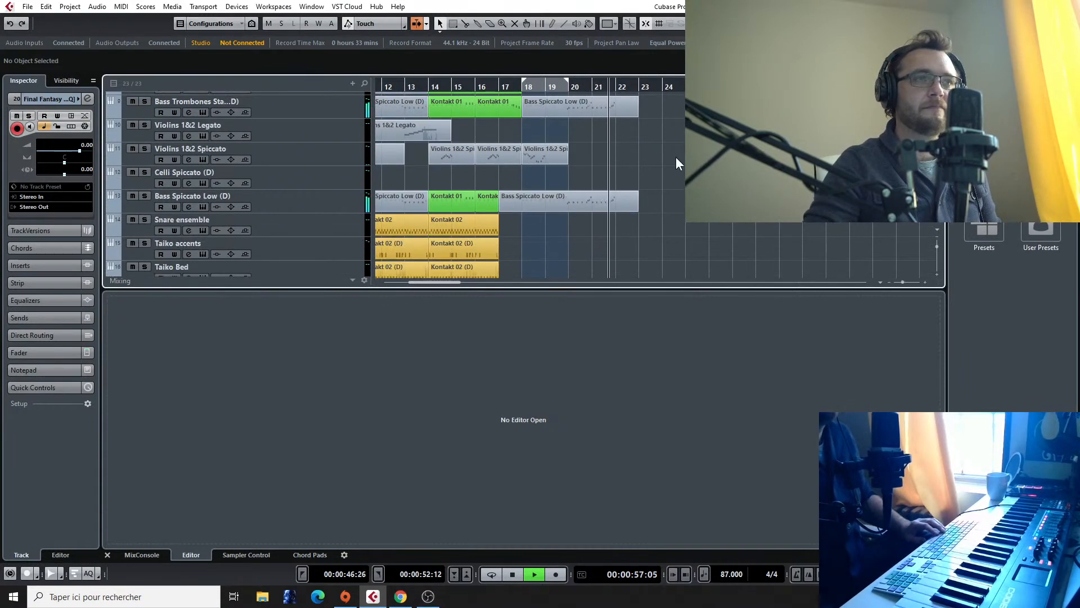
{"action": "key", "text": "space"}
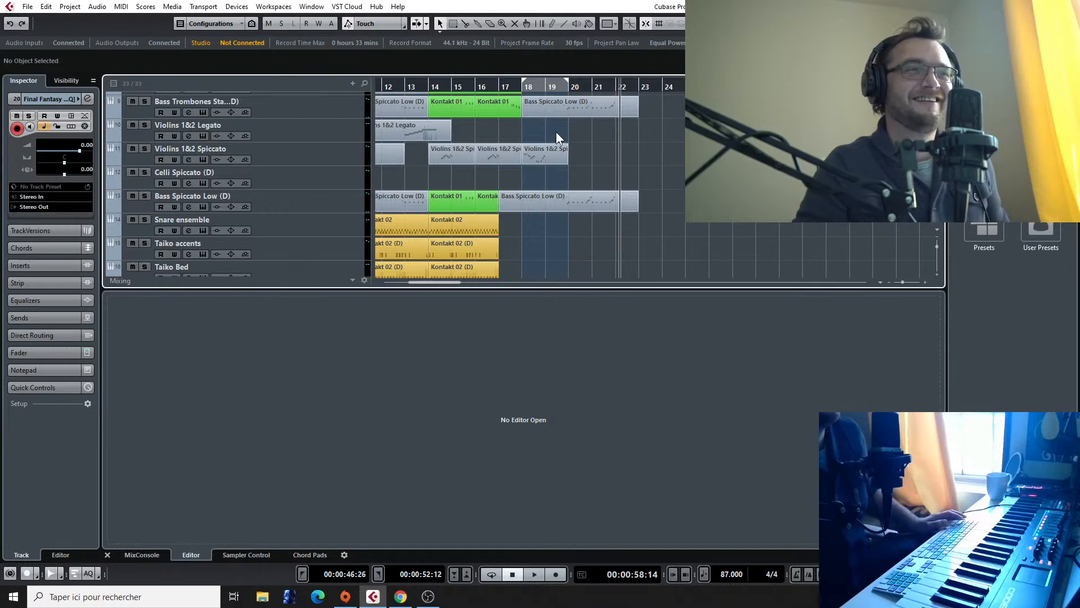
Step: Inspect the arrangement from bar 18, and place the playback position at about bar 45 over the Final Fantasy VII reference audio
{"action": "left_click", "coordinate": [521, 88]}
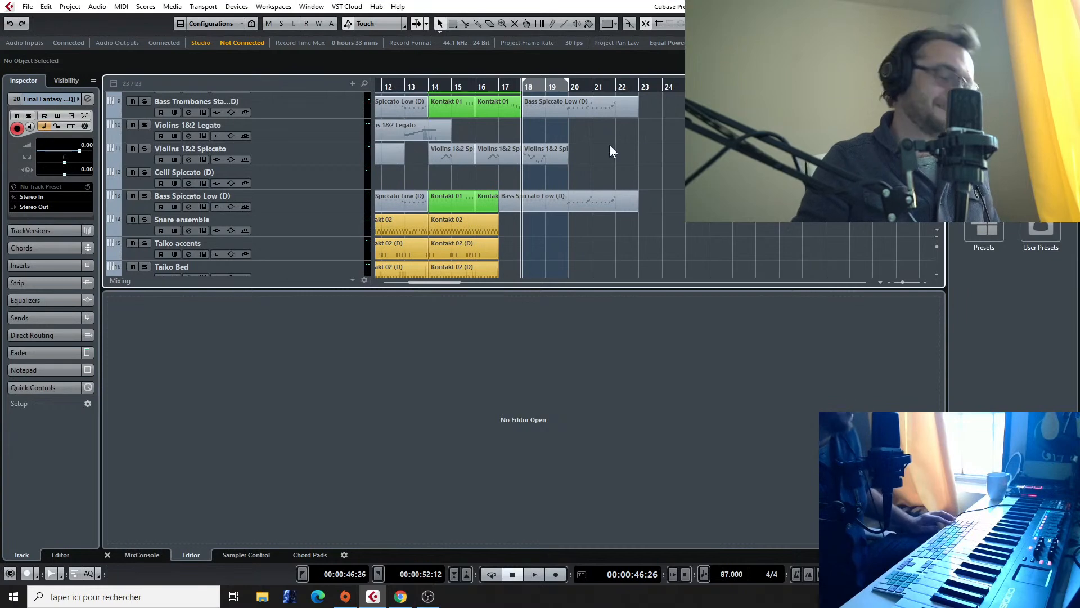
{"action": "scroll", "coordinate": [610, 143], "scroll_direction": "up", "scroll_amount": 1}
{"action": "scroll", "coordinate": [566, 135], "scroll_direction": "up", "scroll_amount": 2}
{"action": "scroll", "coordinate": [517, 133], "scroll_direction": "down", "scroll_amount": 3}
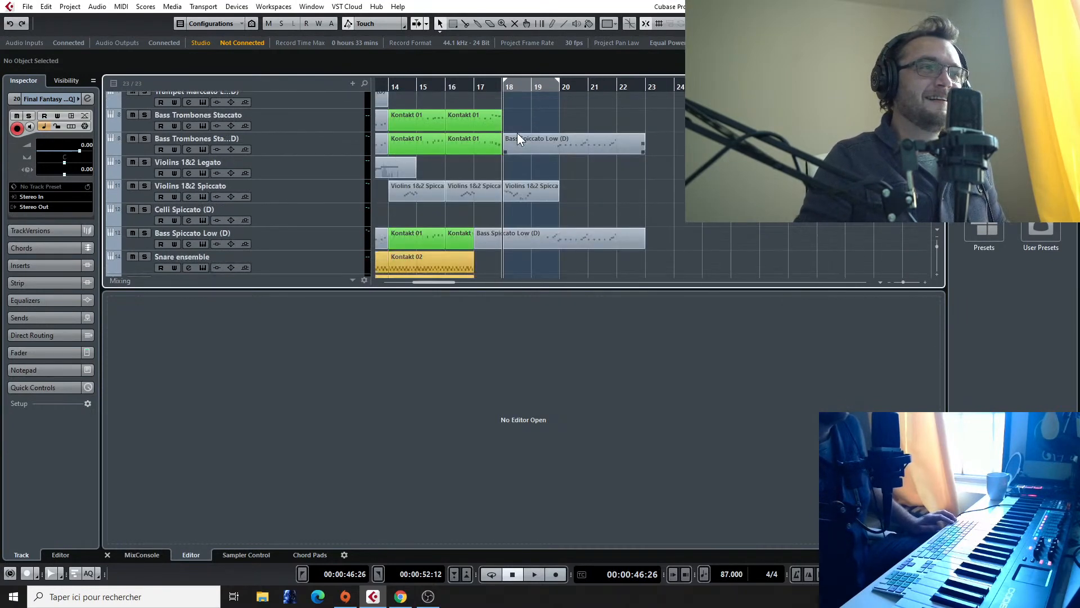
{"action": "scroll", "coordinate": [518, 133], "scroll_direction": "up", "scroll_amount": 3}
{"action": "scroll", "coordinate": [537, 142], "scroll_direction": "up", "scroll_amount": 2}
{"action": "scroll", "coordinate": [537, 147], "scroll_direction": "down", "scroll_amount": 2}
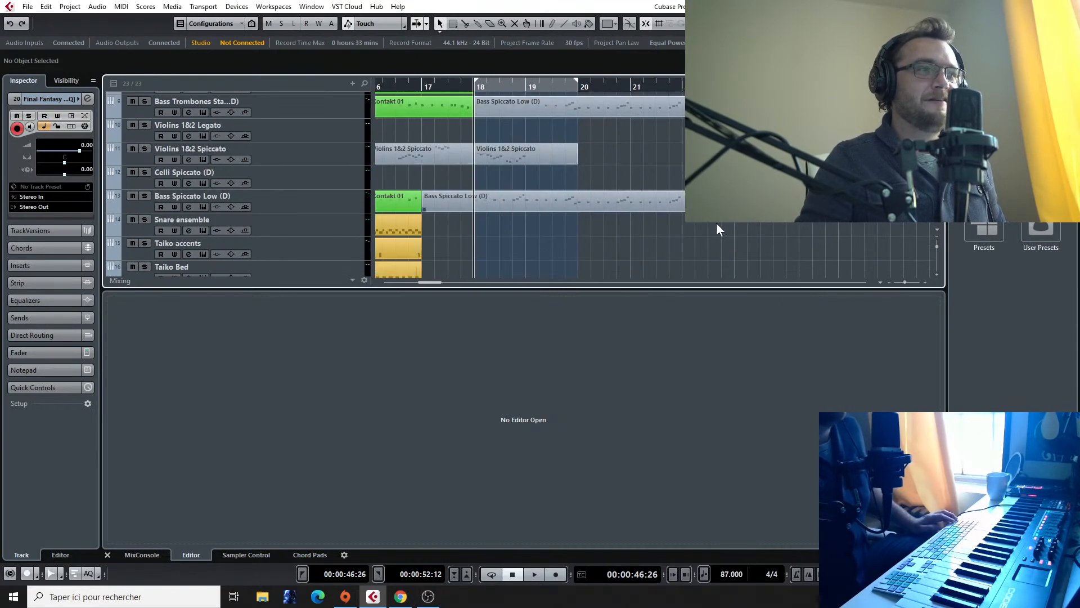
{"action": "scroll", "coordinate": [755, 219], "scroll_direction": "down", "scroll_amount": 3}
{"action": "scroll", "coordinate": [754, 220], "scroll_direction": "down", "scroll_amount": 6}
{"action": "scroll", "coordinate": [754, 220], "scroll_direction": "up", "scroll_amount": 3}
{"action": "scroll", "coordinate": [755, 219], "scroll_direction": "left", "scroll_amount": 1}
{"action": "scroll", "coordinate": [731, 185], "scroll_direction": "right", "scroll_amount": 11}
{"action": "scroll", "coordinate": [731, 186], "scroll_direction": "down", "scroll_amount": 3}
{"action": "scroll", "coordinate": [731, 186], "scroll_direction": "up", "scroll_amount": 2}
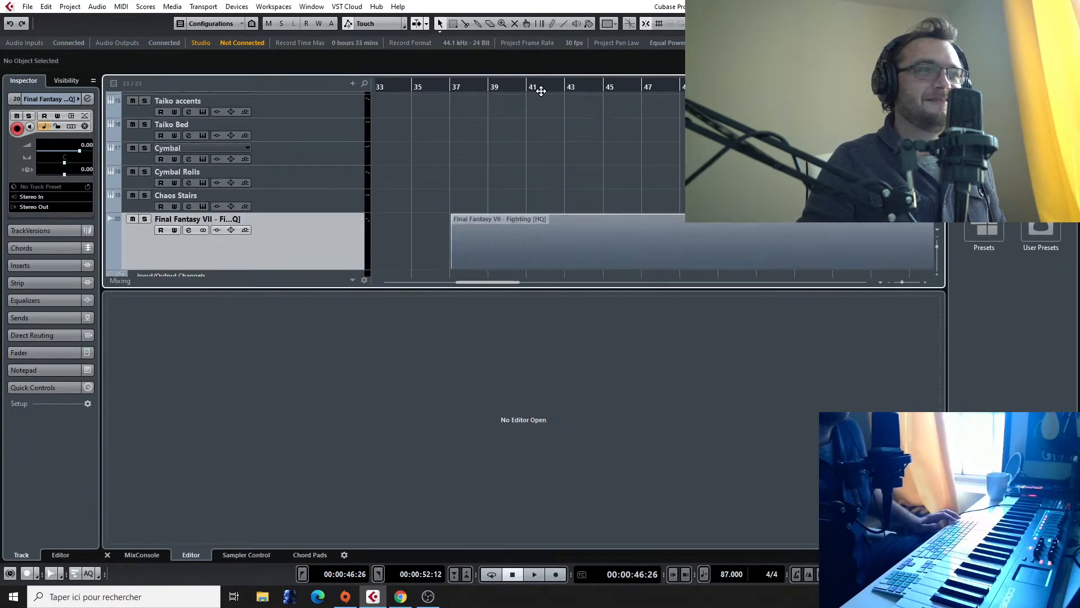
{"action": "left_click", "coordinate": [603, 88]}
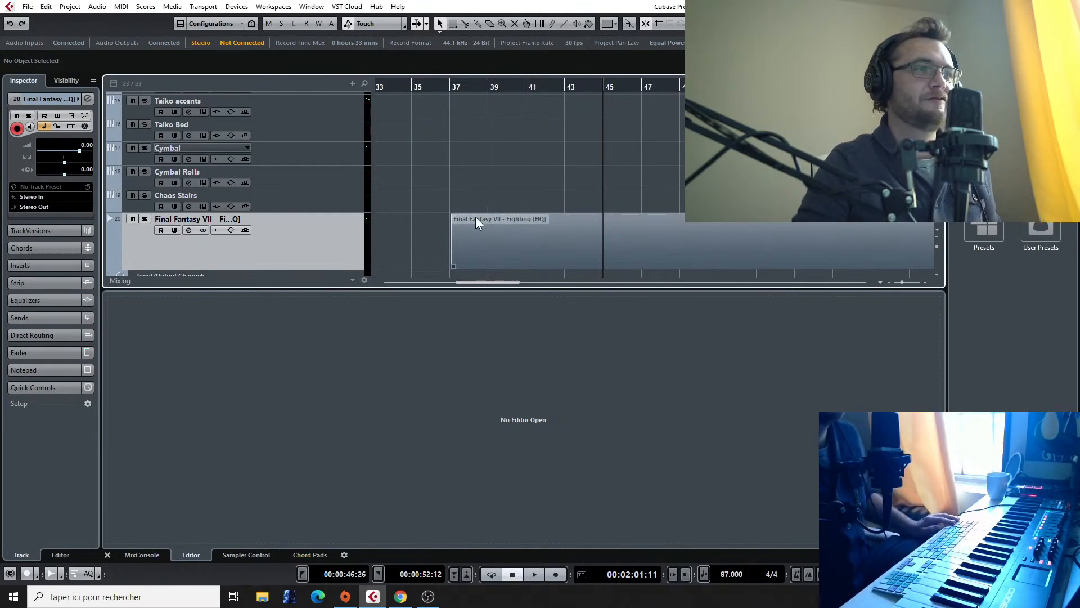
Step: Start playback from about bar 13 and copy the last three-bar Snare ensemble, Taiko accents and Taiko Bed clips to bar 17
{"action": "scroll", "coordinate": [508, 128], "scroll_direction": "down", "scroll_amount": 6}
{"action": "scroll", "coordinate": [420, 170], "scroll_direction": "right", "scroll_amount": 3}
{"action": "scroll", "coordinate": [420, 170], "scroll_direction": "left", "scroll_amount": 3}
{"action": "scroll", "coordinate": [441, 176], "scroll_direction": "up", "scroll_amount": 3}
{"action": "scroll", "coordinate": [446, 179], "scroll_direction": "down", "scroll_amount": 1}
{"action": "scroll", "coordinate": [446, 179], "scroll_direction": "up", "scroll_amount": 5}
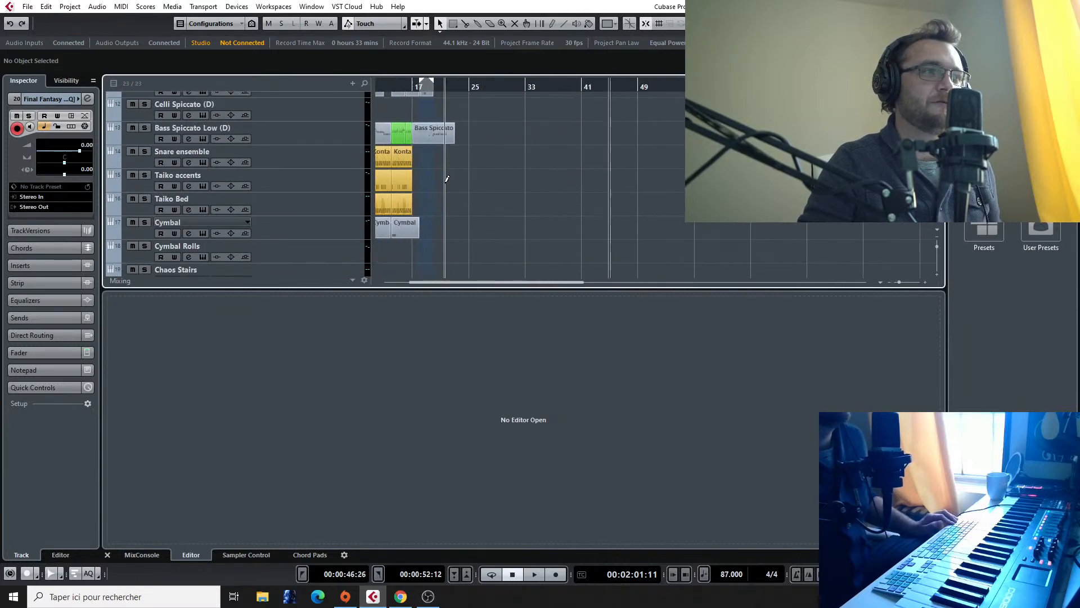
{"action": "scroll", "coordinate": [447, 185], "scroll_direction": "left", "scroll_amount": 3}
{"action": "scroll", "coordinate": [447, 185], "scroll_direction": "up", "scroll_amount": 2}
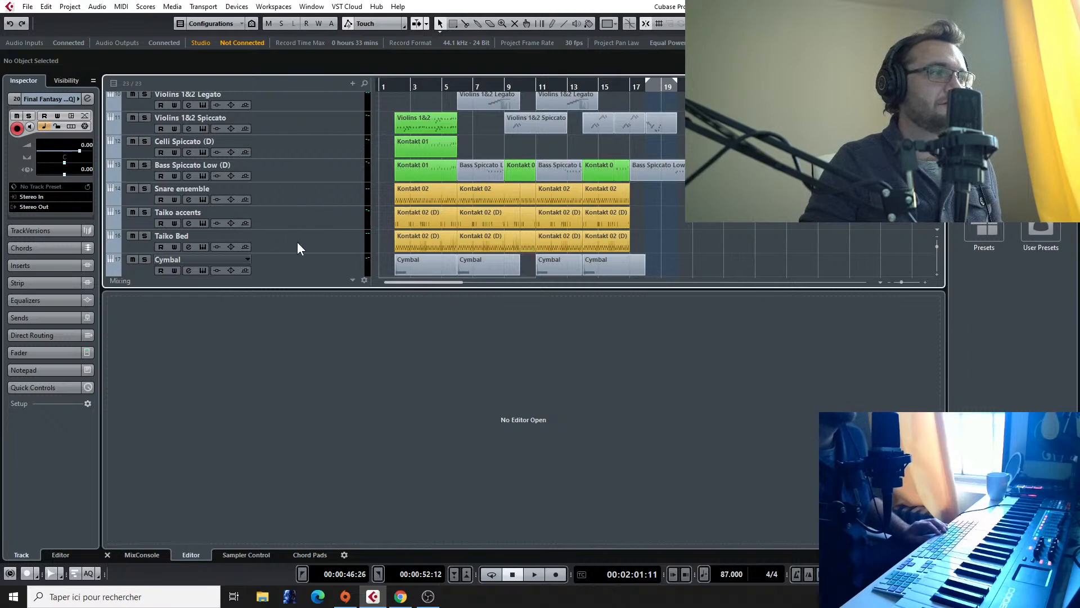
{"action": "left_click", "coordinate": [578, 87]}
{"action": "key", "text": "space"}
{"action": "scroll", "coordinate": [655, 209], "scroll_direction": "up", "scroll_amount": 4}
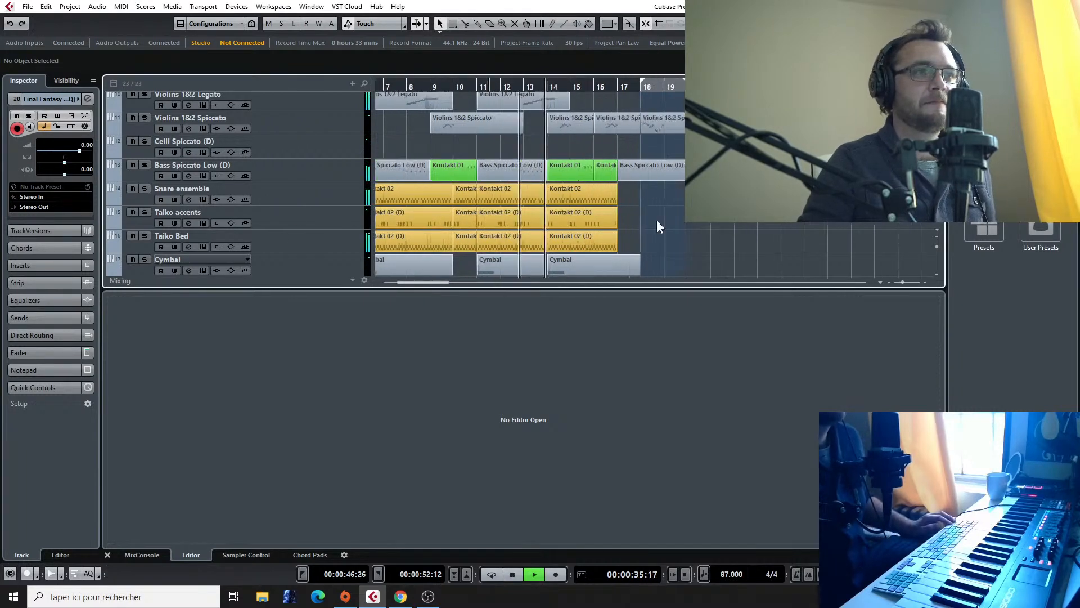
{"action": "left_click_drag", "start_coordinate": [624, 197], "coordinate": [523, 245]}
{"action": "left_click_drag", "start_coordinate": [492, 200], "coordinate": [620, 201]}
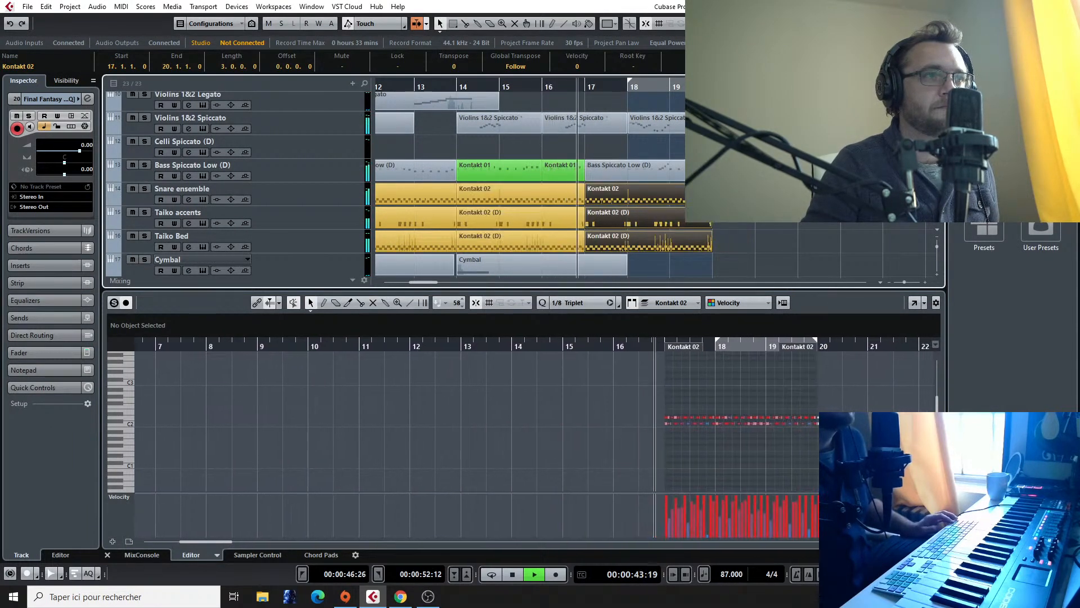
Step: Copy the Snare ensemble, Taiko accents and Taiko Bed clips at bar 17 to bar 20
{"action": "scroll", "coordinate": [742, 194], "scroll_direction": "up", "scroll_amount": 2}
{"action": "scroll", "coordinate": [743, 194], "scroll_direction": "down", "scroll_amount": 5}
{"action": "scroll", "coordinate": [743, 194], "scroll_direction": "up", "scroll_amount": 6}
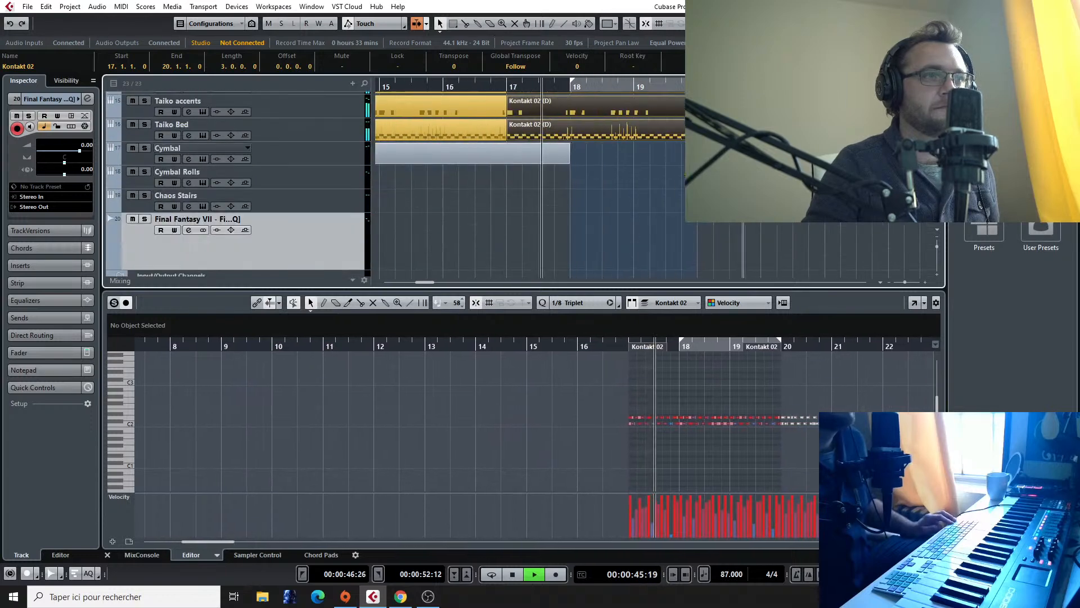
{"action": "scroll", "coordinate": [624, 186], "scroll_direction": "up", "scroll_amount": 4}
{"action": "scroll", "coordinate": [585, 183], "scroll_direction": "down", "scroll_amount": 3}
{"action": "scroll", "coordinate": [528, 175], "scroll_direction": "up", "scroll_amount": 2}
{"action": "scroll", "coordinate": [528, 176], "scroll_direction": "down", "scroll_amount": 2}
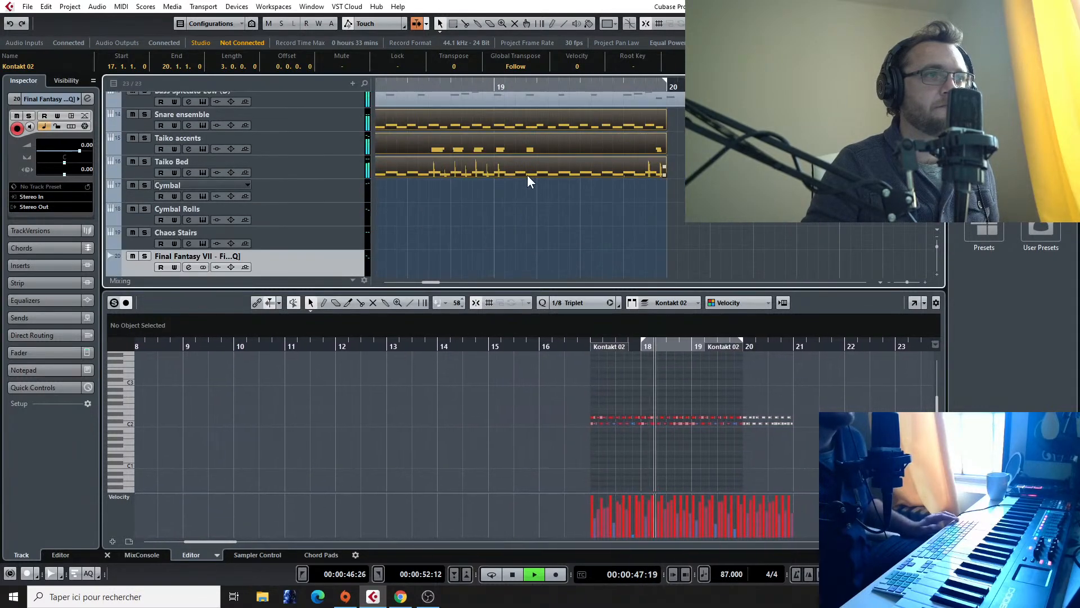
{"action": "scroll", "coordinate": [528, 176], "scroll_direction": "left", "scroll_amount": 2}
{"action": "scroll", "coordinate": [527, 176], "scroll_direction": "up", "scroll_amount": 2}
{"action": "scroll", "coordinate": [527, 179], "scroll_direction": "down", "scroll_amount": 2}
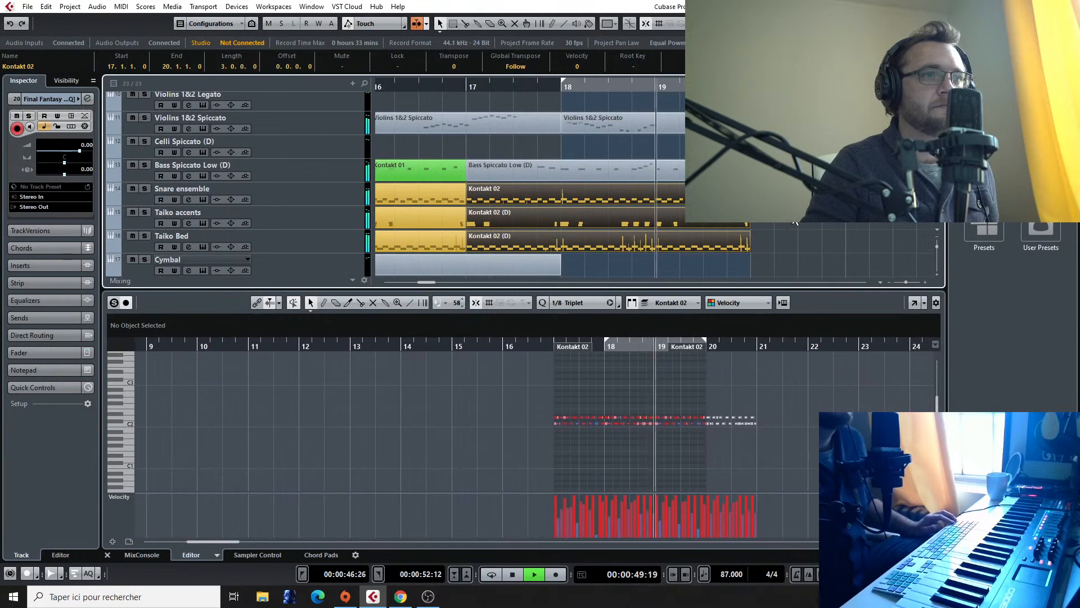
{"action": "left_click_drag", "start_coordinate": [823, 265], "coordinate": [612, 190]}
{"action": "left_click_drag", "start_coordinate": [513, 197], "coordinate": [798, 198]}
{"action": "scroll", "coordinate": [731, 200], "scroll_direction": "right", "scroll_amount": 5}
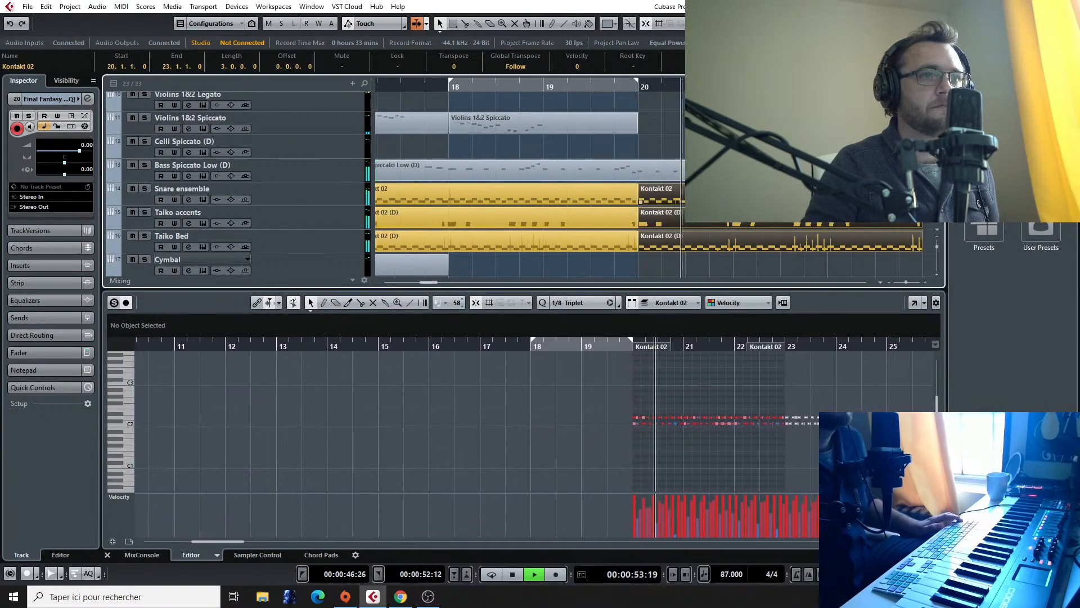
Step: Trim the last Bass Spiccato Low clip and the Snare ensemble, Taiko accents and Taiko Bed clips at bar 20 to end at bar 22
{"action": "scroll", "coordinate": [639, 205], "scroll_direction": "down", "scroll_amount": 2}
{"action": "left_click_drag", "start_coordinate": [676, 178], "coordinate": [618, 178]}
{"action": "left_click_drag", "start_coordinate": [711, 86], "coordinate": [711, 104]}
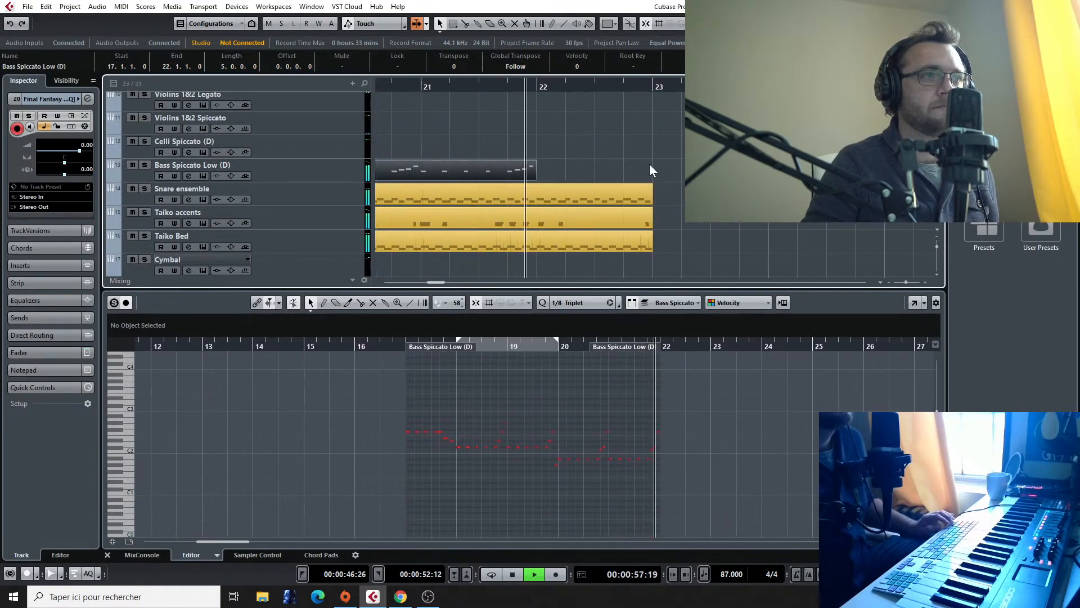
{"action": "key", "text": "space"}
{"action": "left_click_drag", "start_coordinate": [645, 162], "coordinate": [595, 246]}
{"action": "scroll", "coordinate": [586, 223], "scroll_direction": "down", "scroll_amount": 1}
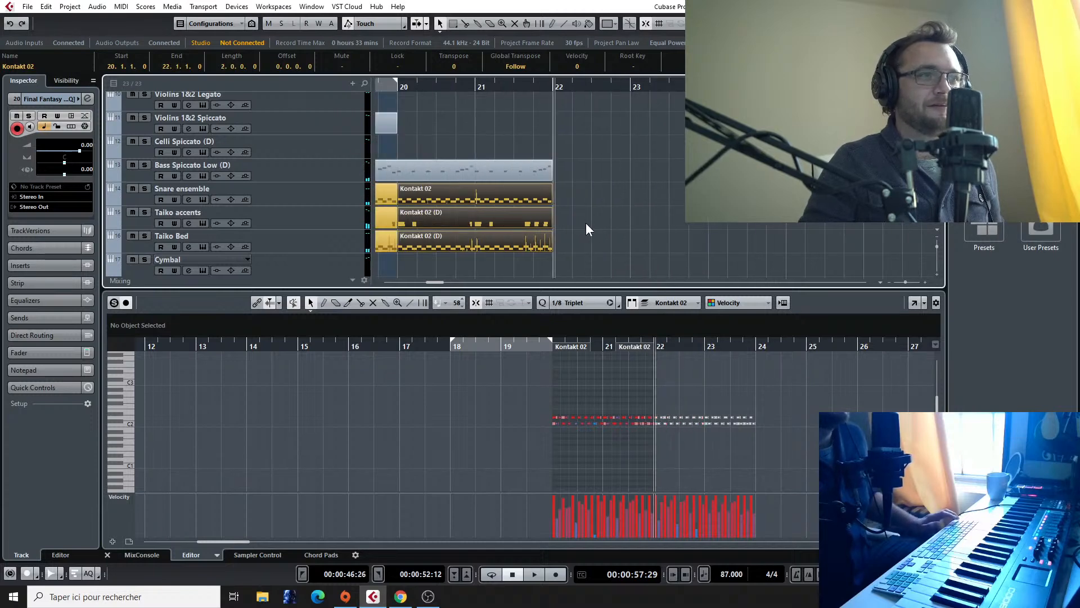
Step: Examine the brass and string tracks around bars 18 to 22, and start playback from bar 14
{"action": "scroll", "coordinate": [523, 205], "scroll_direction": "left", "scroll_amount": 3}
{"action": "scroll", "coordinate": [615, 165], "scroll_direction": "up", "scroll_amount": 3}
{"action": "scroll", "coordinate": [610, 166], "scroll_direction": "up", "scroll_amount": 4}
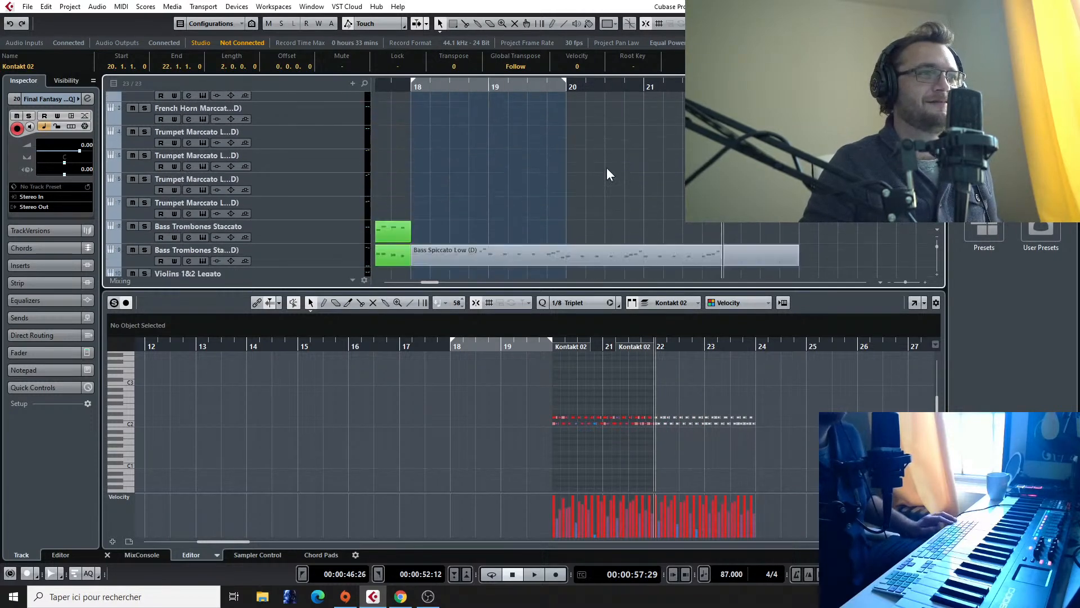
{"action": "scroll", "coordinate": [606, 167], "scroll_direction": "down", "scroll_amount": 6}
{"action": "scroll", "coordinate": [607, 167], "scroll_direction": "up", "scroll_amount": 1}
{"action": "scroll", "coordinate": [607, 166], "scroll_direction": "down", "scroll_amount": 2}
{"action": "scroll", "coordinate": [606, 168], "scroll_direction": "down", "scroll_amount": 2}
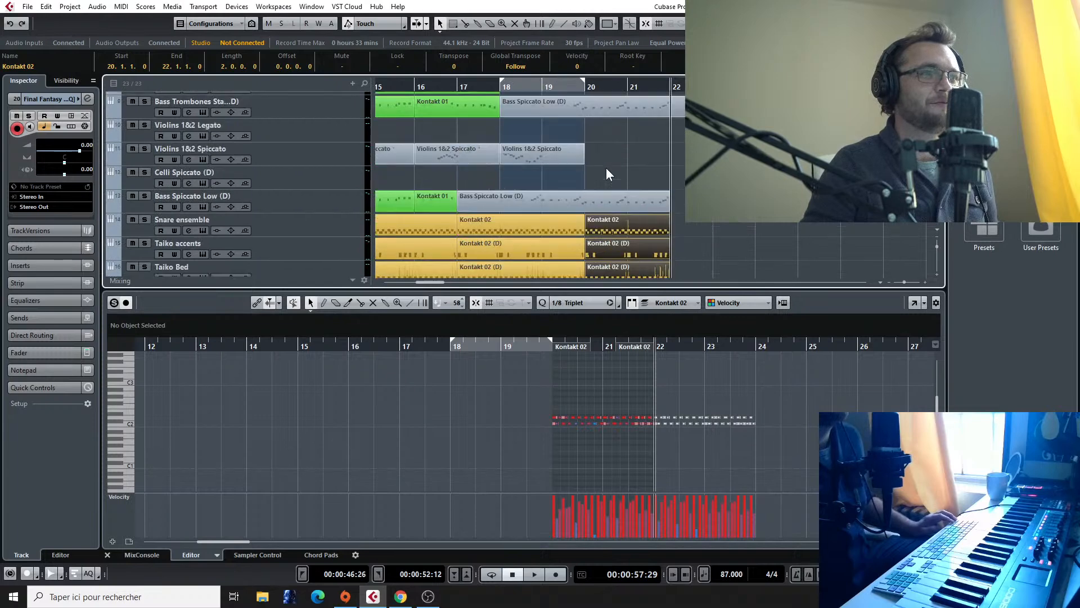
{"action": "scroll", "coordinate": [606, 168], "scroll_direction": "up", "scroll_amount": 3}
{"action": "scroll", "coordinate": [607, 167], "scroll_direction": "up", "scroll_amount": 2}
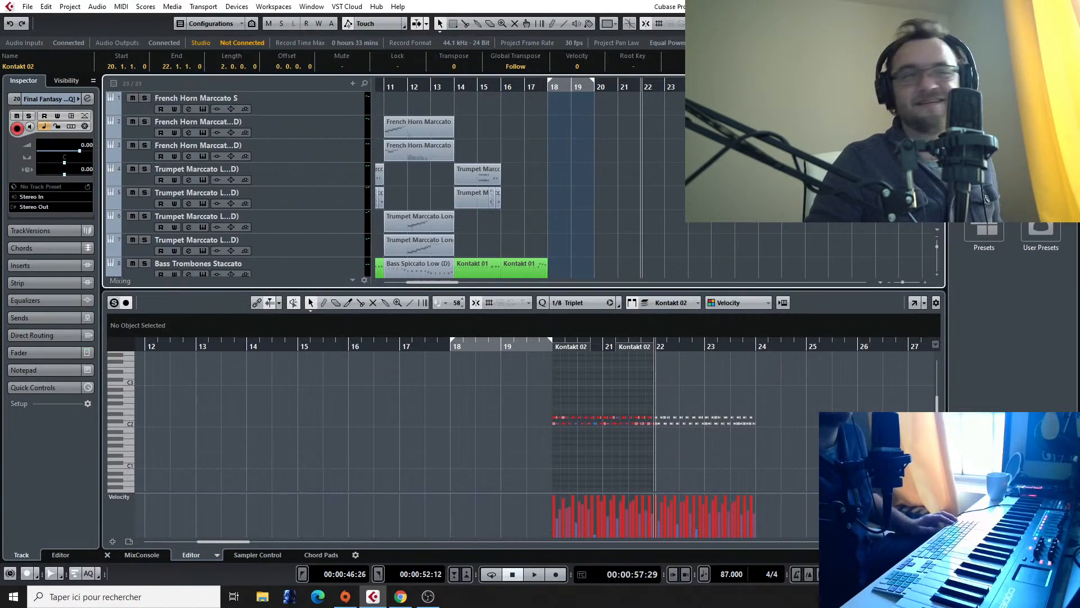
{"action": "left_click", "coordinate": [454, 86]}
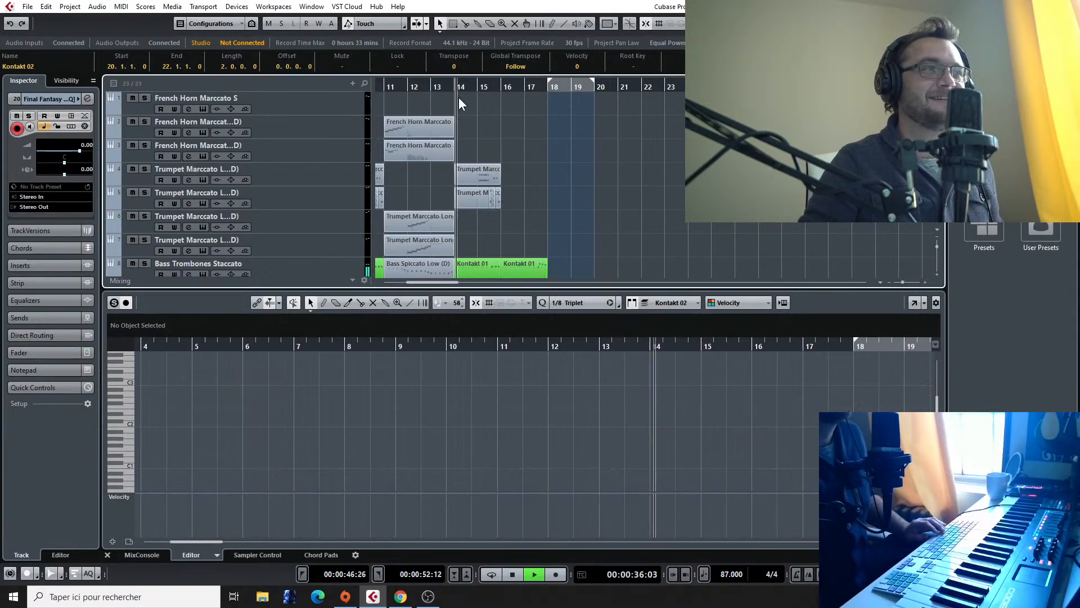
Step: Listen from bar 14 to bar 18 while checking the brass, string and percussion tracks, briefly soloing Bass Trombones Staccato
{"action": "scroll", "coordinate": [563, 165], "scroll_direction": "down", "scroll_amount": 1}
{"action": "scroll", "coordinate": [577, 200], "scroll_direction": "up", "scroll_amount": 1}
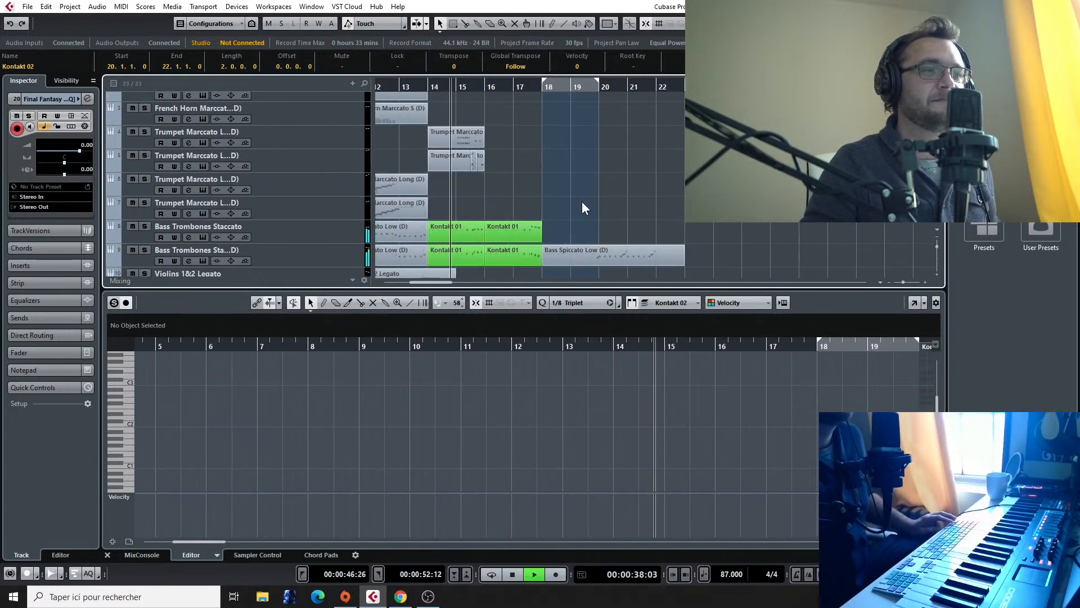
{"action": "scroll", "coordinate": [577, 198], "scroll_direction": "down", "scroll_amount": 2}
{"action": "scroll", "coordinate": [577, 201], "scroll_direction": "up", "scroll_amount": 2}
{"action": "scroll", "coordinate": [577, 204], "scroll_direction": "down", "scroll_amount": 4}
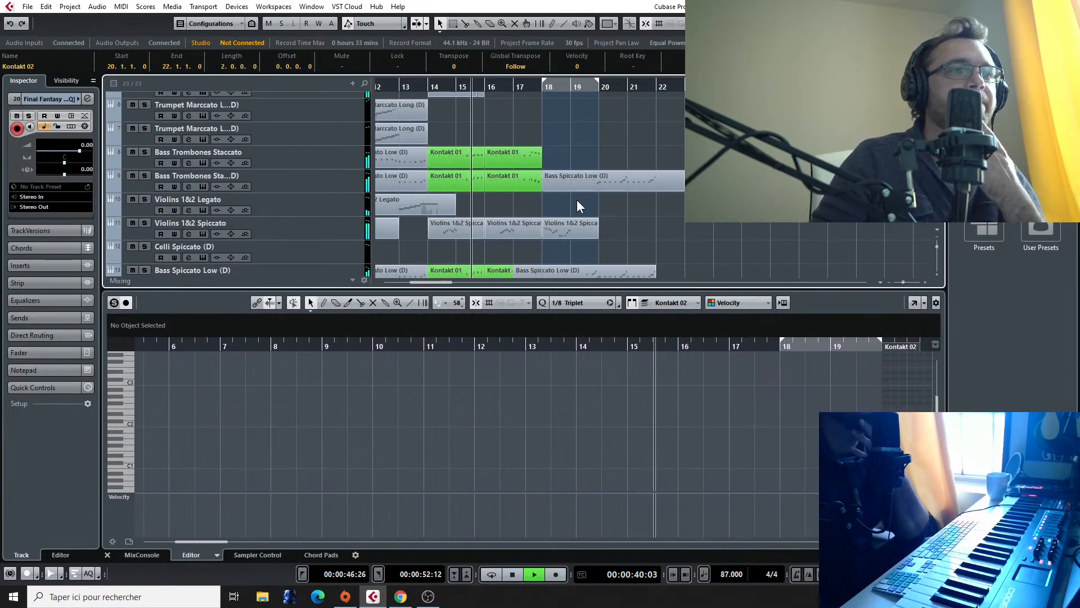
{"action": "scroll", "coordinate": [576, 200], "scroll_direction": "up", "scroll_amount": 1}
{"action": "scroll", "coordinate": [658, 208], "scroll_direction": "up", "scroll_amount": 4}
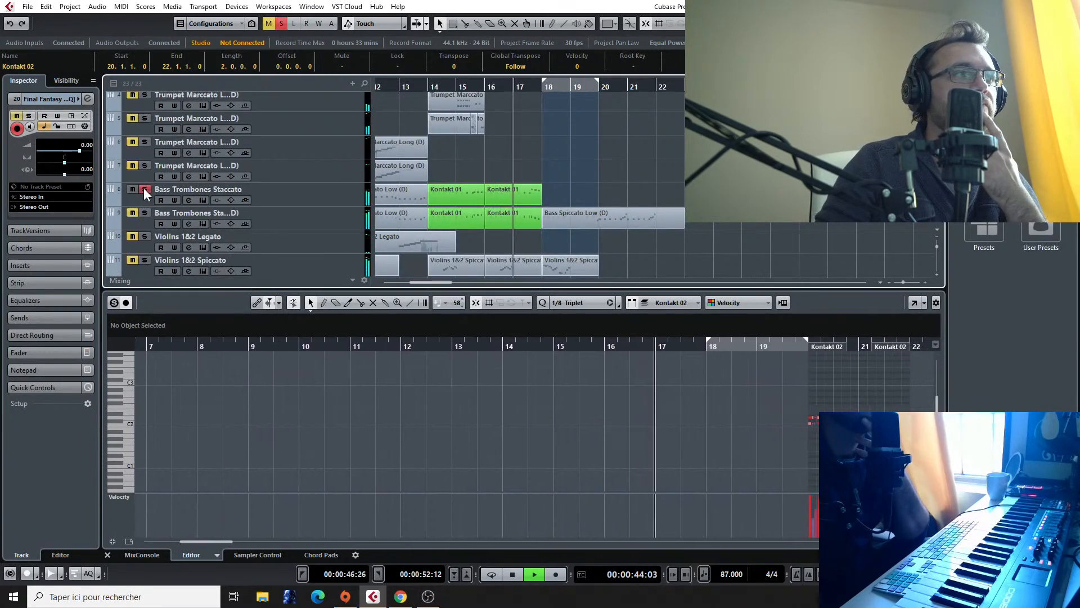
{"action": "scroll", "coordinate": [470, 195], "scroll_direction": "up", "scroll_amount": 3}
{"action": "scroll", "coordinate": [499, 208], "scroll_direction": "down", "scroll_amount": 8}
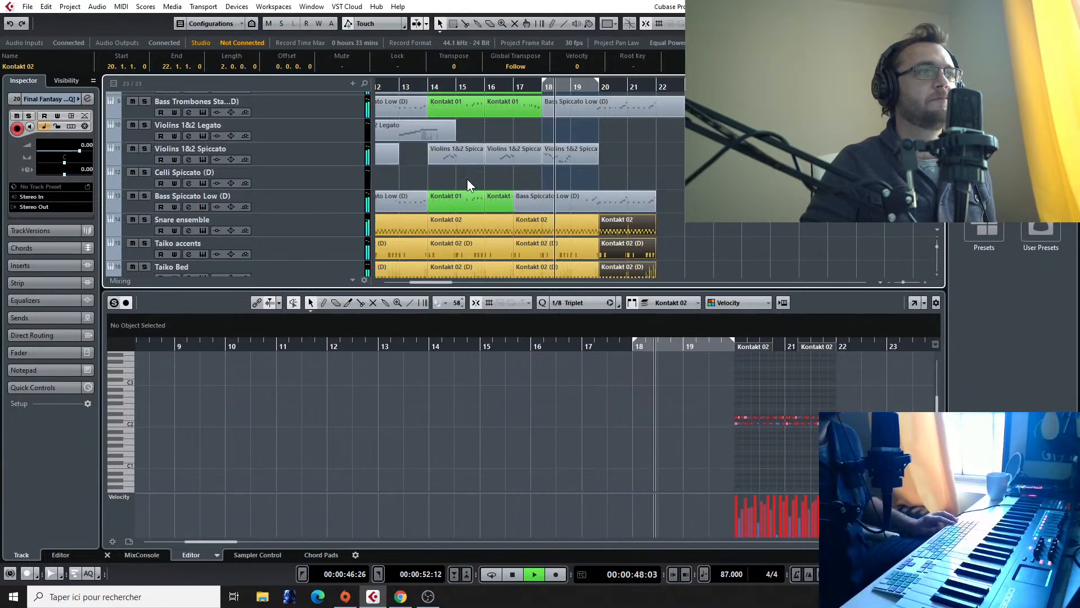
Step: Solo Bass Spiccato Low and copy its clips from bar 14 to bar 22 onto the Celli Spiccato track
{"action": "scroll", "coordinate": [467, 179], "scroll_direction": "up", "scroll_amount": 2}
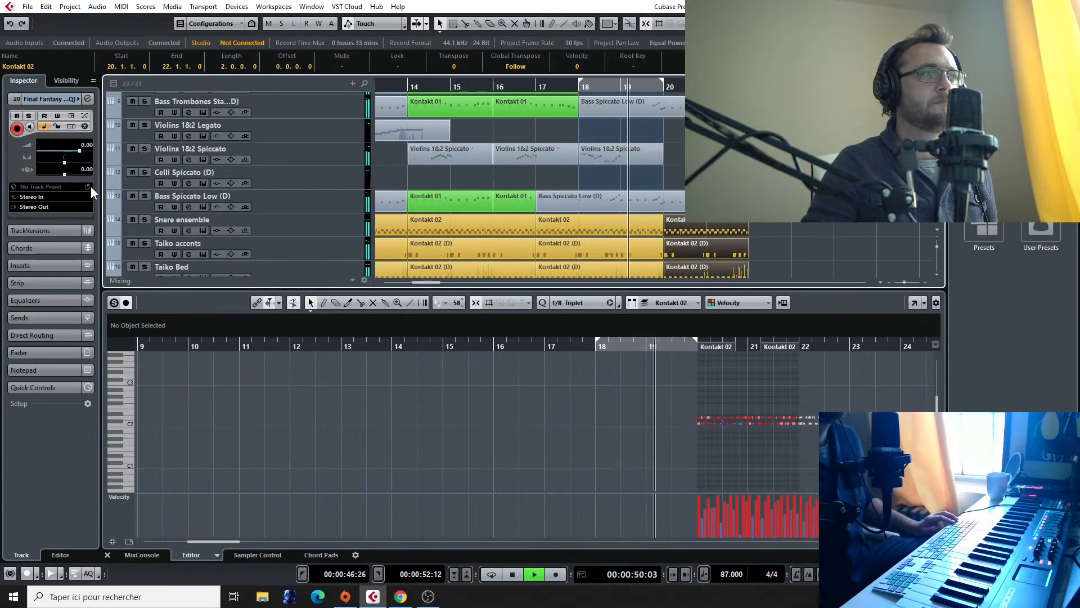
{"action": "left_click", "coordinate": [144, 196]}
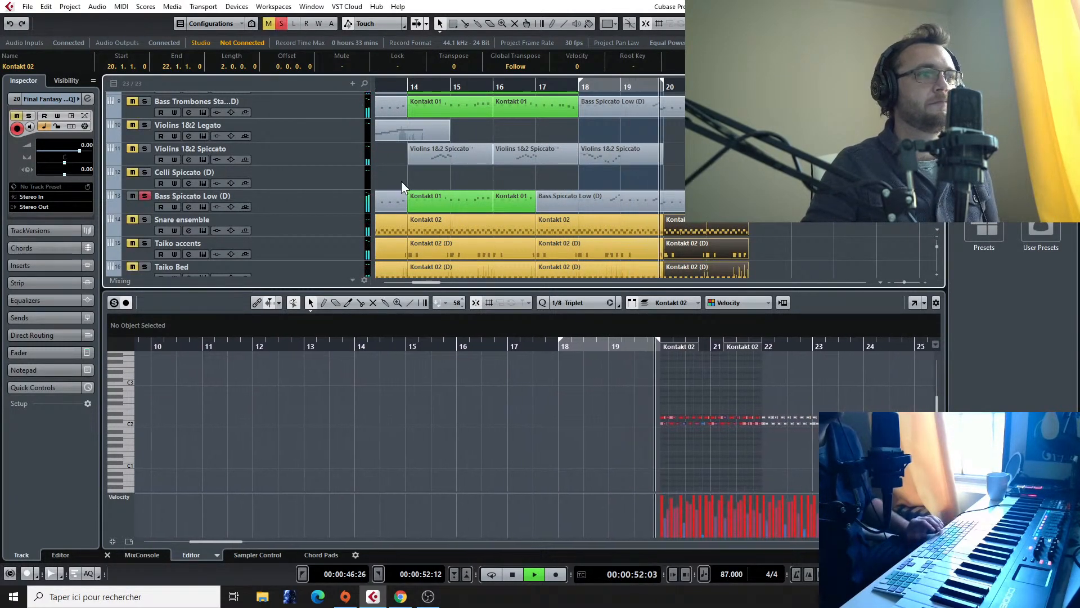
{"action": "key", "text": "space"}
{"action": "left_click_drag", "start_coordinate": [464, 178], "coordinate": [644, 207]}
{"action": "left_click_drag", "start_coordinate": [458, 207], "coordinate": [450, 191]}
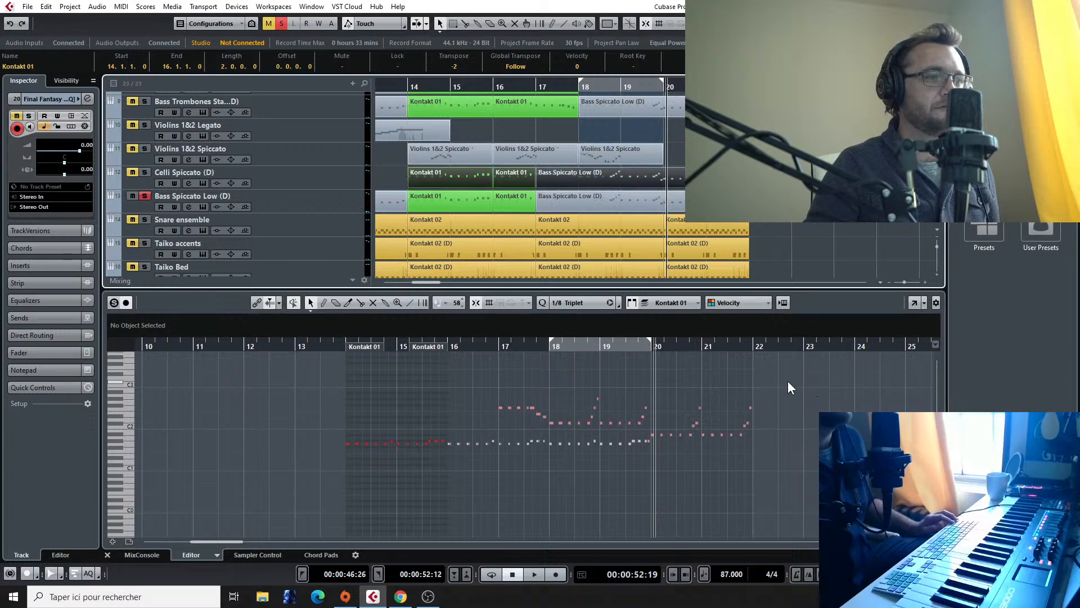
Step: Solo Celli Spiccato together with Bass Spiccato Low, select both tracks' clips from bar 14, and start playback there
{"action": "left_click", "coordinate": [774, 250]}
{"action": "left_click", "coordinate": [670, 184]}
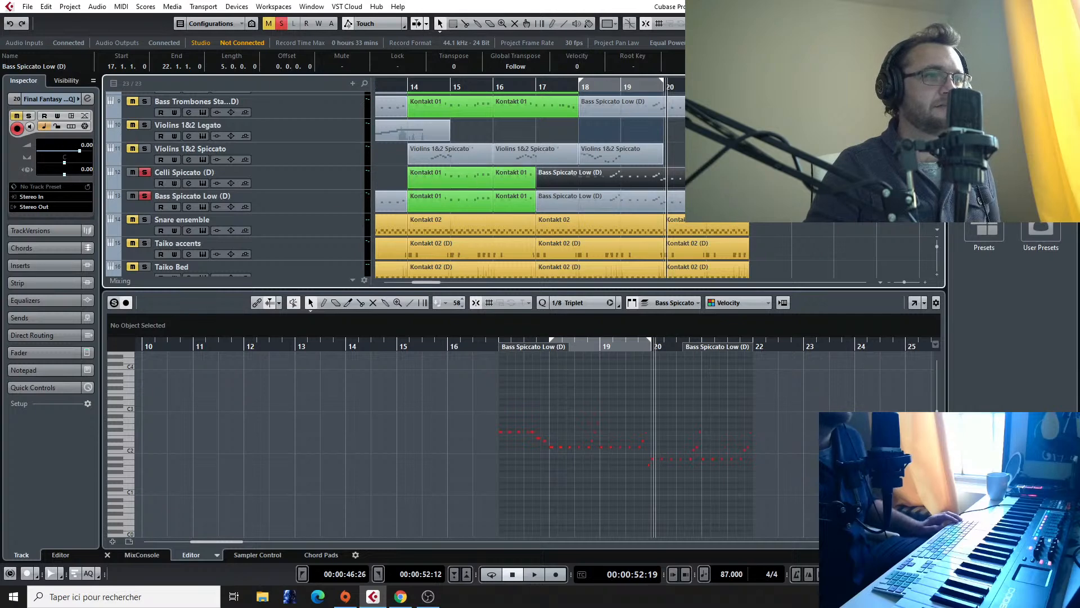
{"action": "left_click_drag", "start_coordinate": [773, 178], "coordinate": [568, 191]}
{"action": "left_click_drag", "start_coordinate": [425, 200], "coordinate": [424, 202]}
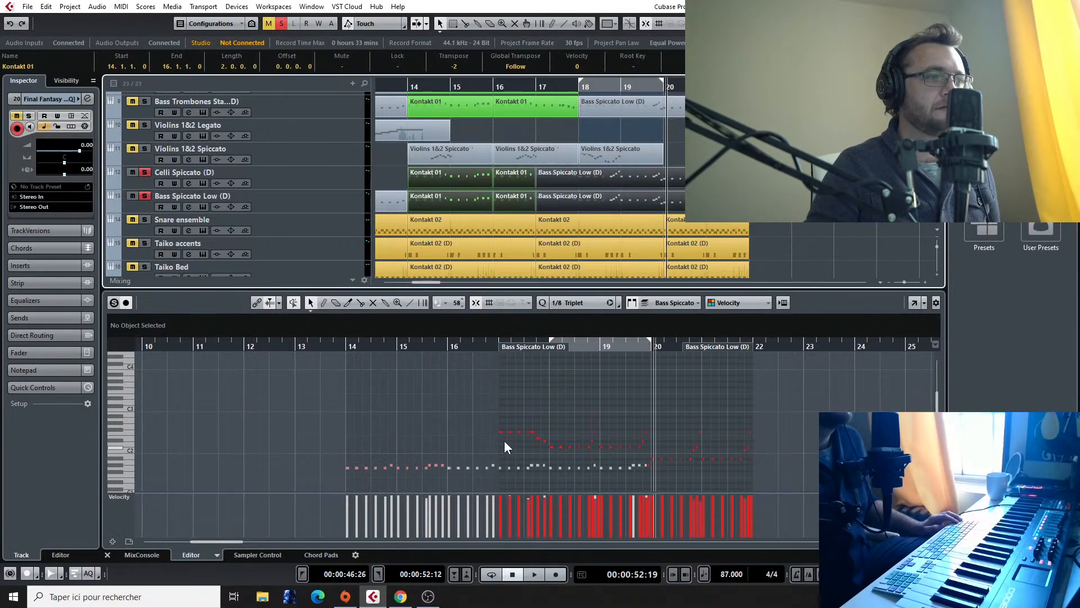
{"action": "left_click", "coordinate": [416, 85]}
{"action": "key", "text": "space"}
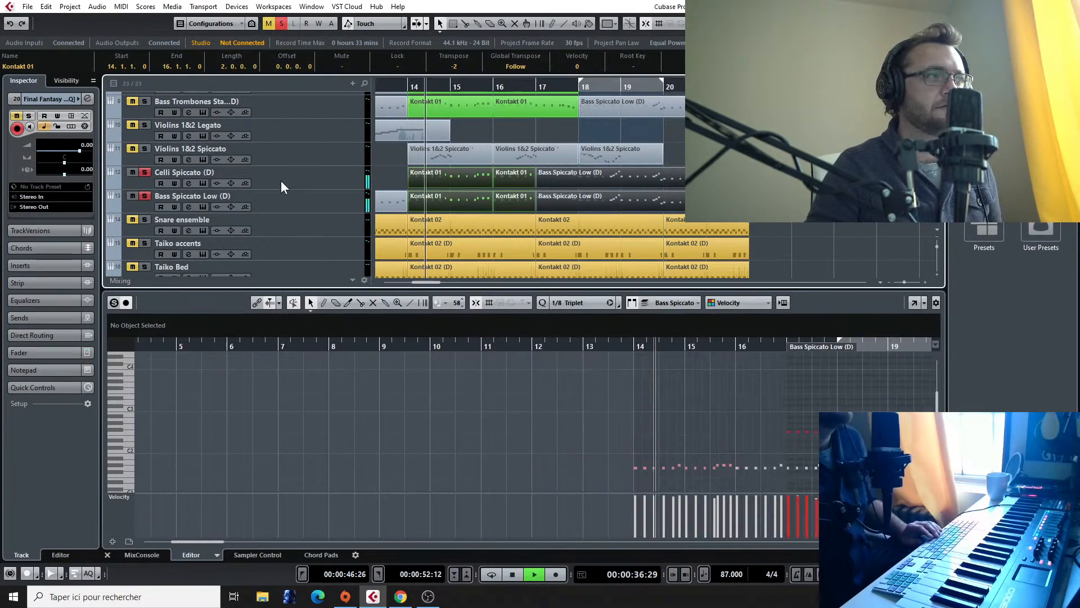
Step: Select the Celli Spiccato track and listen up to bar 17 with only that track soloed, examining its notes
{"action": "scroll", "coordinate": [666, 406], "scroll_direction": "down", "scroll_amount": 5}
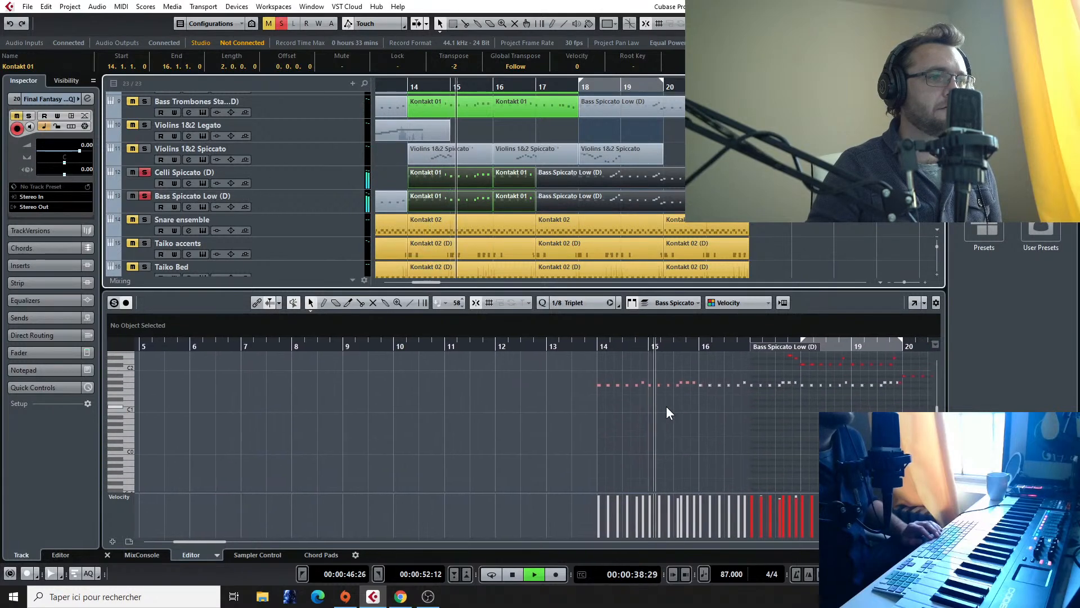
{"action": "left_click", "coordinate": [262, 180]}
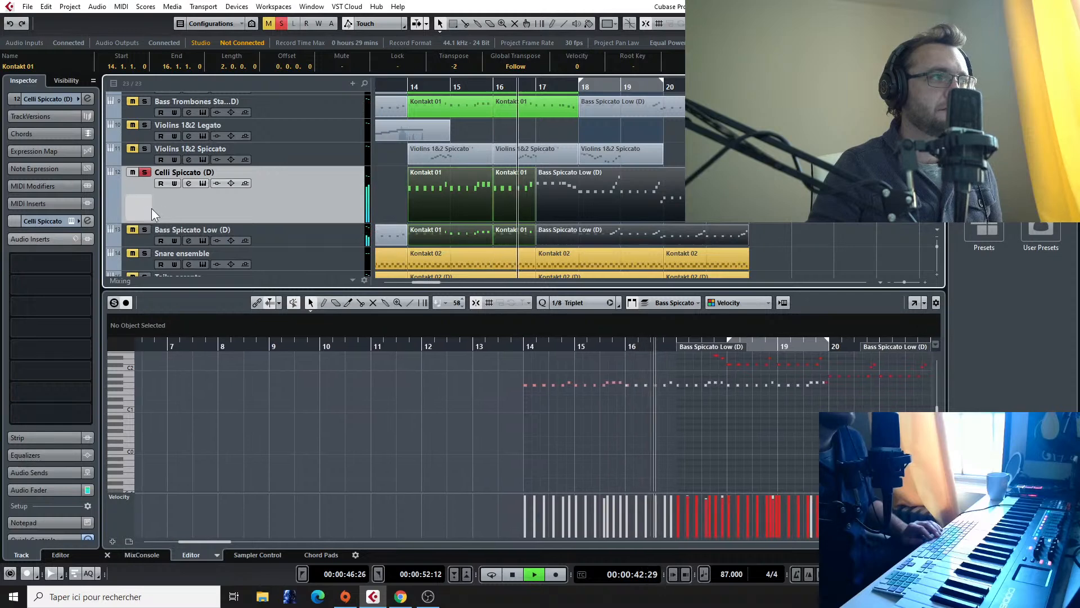
{"action": "left_click_drag", "start_coordinate": [556, 346], "coordinate": [484, 369]}
{"action": "key", "text": "space"}
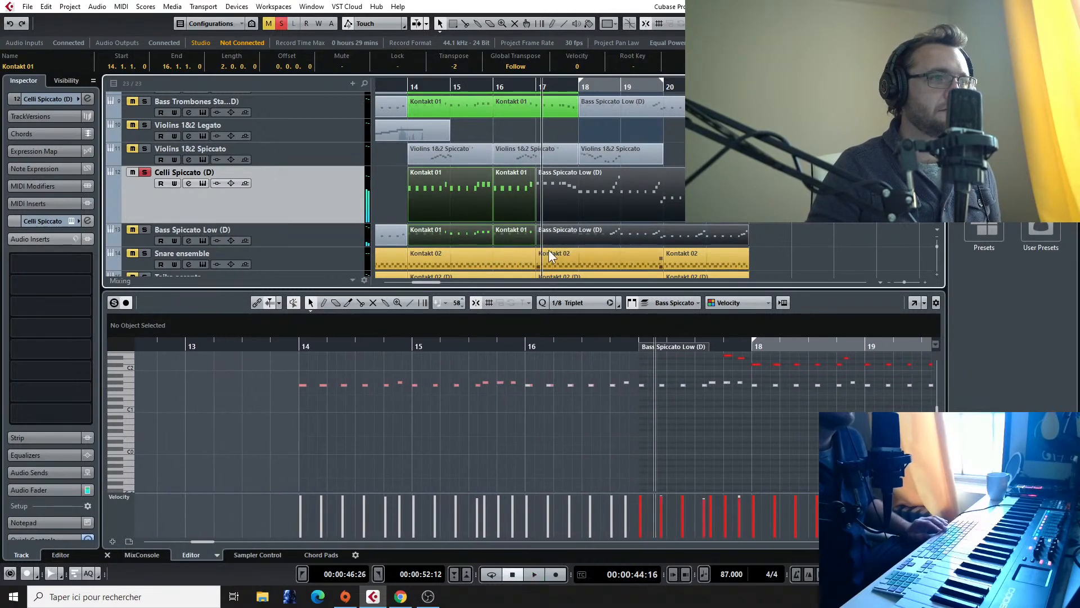
Step: Examine the Celli Spiccato clip at bar 17 while listening to bar 22, bringing Bass Spiccato Low back into the solo
{"action": "scroll", "coordinate": [695, 427], "scroll_direction": "down", "scroll_amount": 2}
{"action": "scroll", "coordinate": [696, 427], "scroll_direction": "down", "scroll_amount": 1}
{"action": "left_click", "coordinate": [598, 198]}
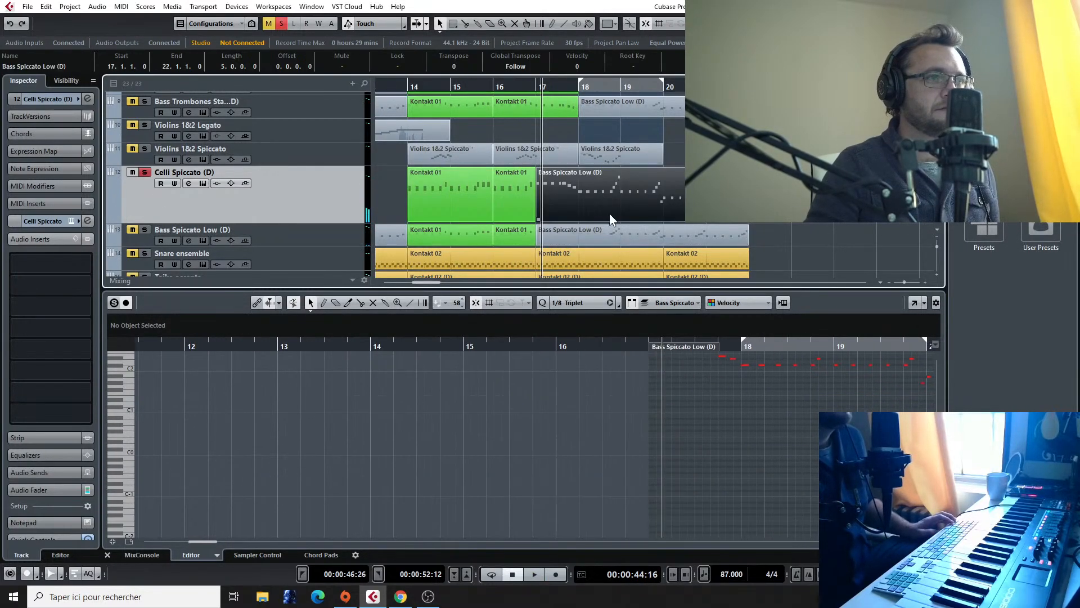
{"action": "scroll", "coordinate": [819, 268], "scroll_direction": "down", "scroll_amount": 2}
{"action": "scroll", "coordinate": [723, 406], "scroll_direction": "up", "scroll_amount": 4}
{"action": "key", "text": "space"}
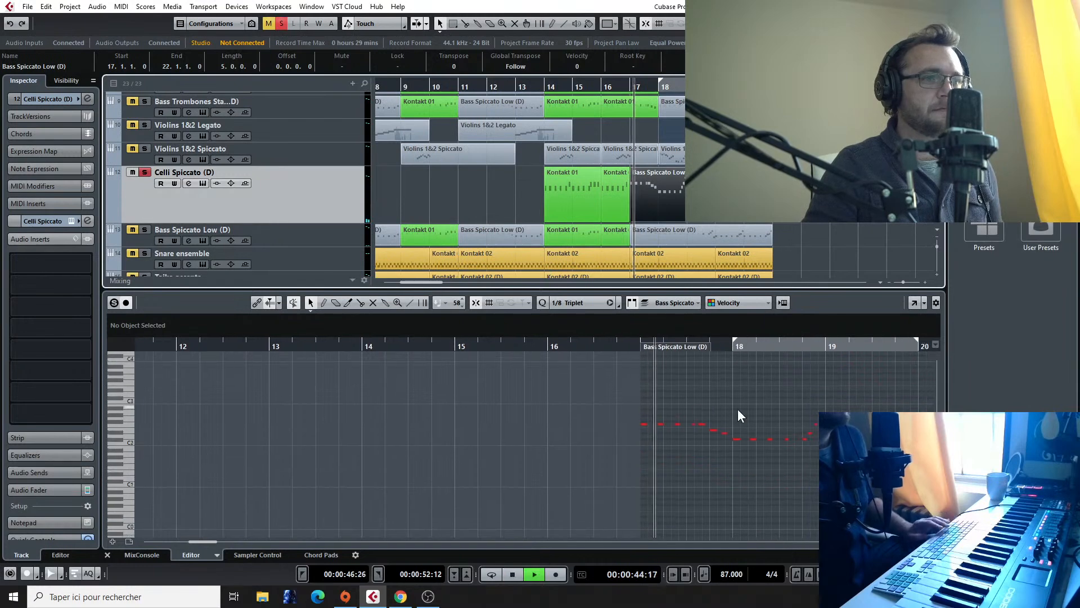
{"action": "scroll", "coordinate": [732, 441], "scroll_direction": "left", "scroll_amount": 3}
{"action": "scroll", "coordinate": [704, 441], "scroll_direction": "right", "scroll_amount": 7}
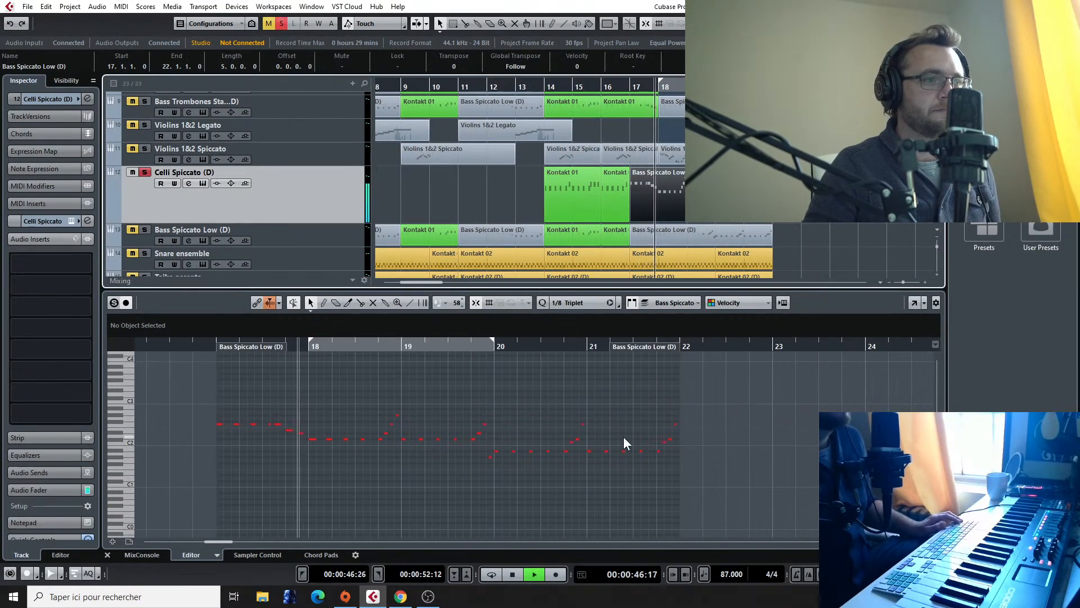
{"action": "left_click", "coordinate": [144, 230]}
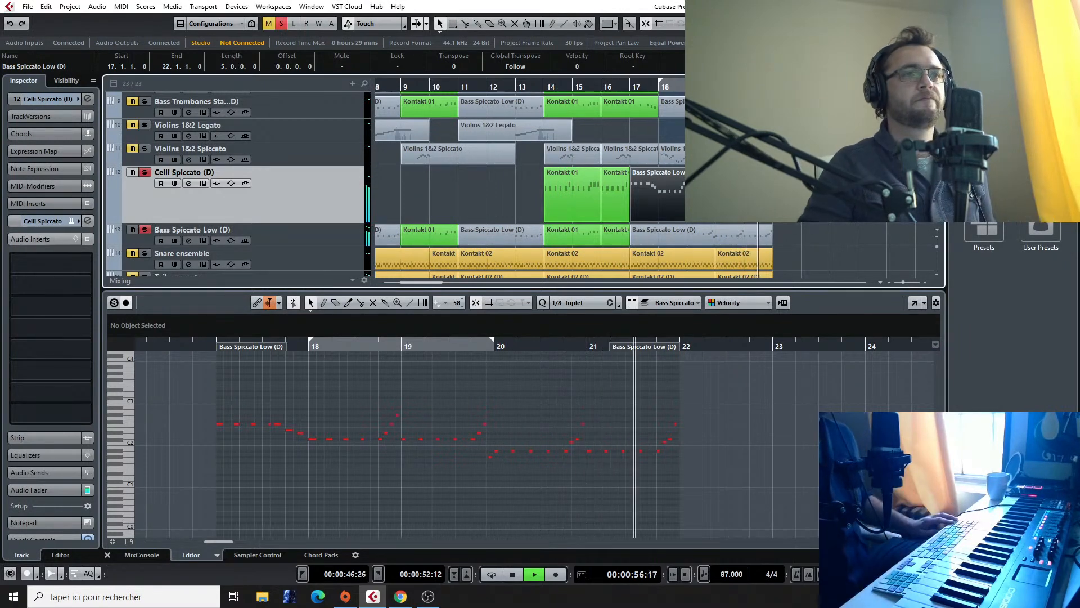
{"action": "key", "text": "space"}
Step: Locate the Final Fantasy VII reference track below the percussion and start playback around bar 46
{"action": "key", "text": "g"}
{"action": "key", "text": "g"}
{"action": "key", "text": "g"}
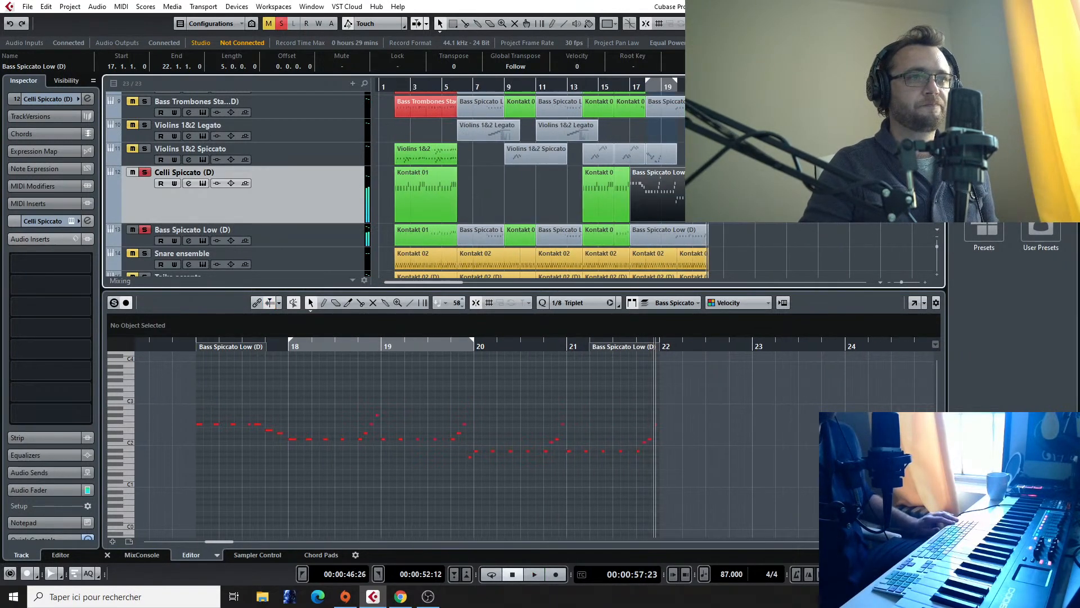
{"action": "scroll", "coordinate": [749, 169], "scroll_direction": "left", "scroll_amount": 2}
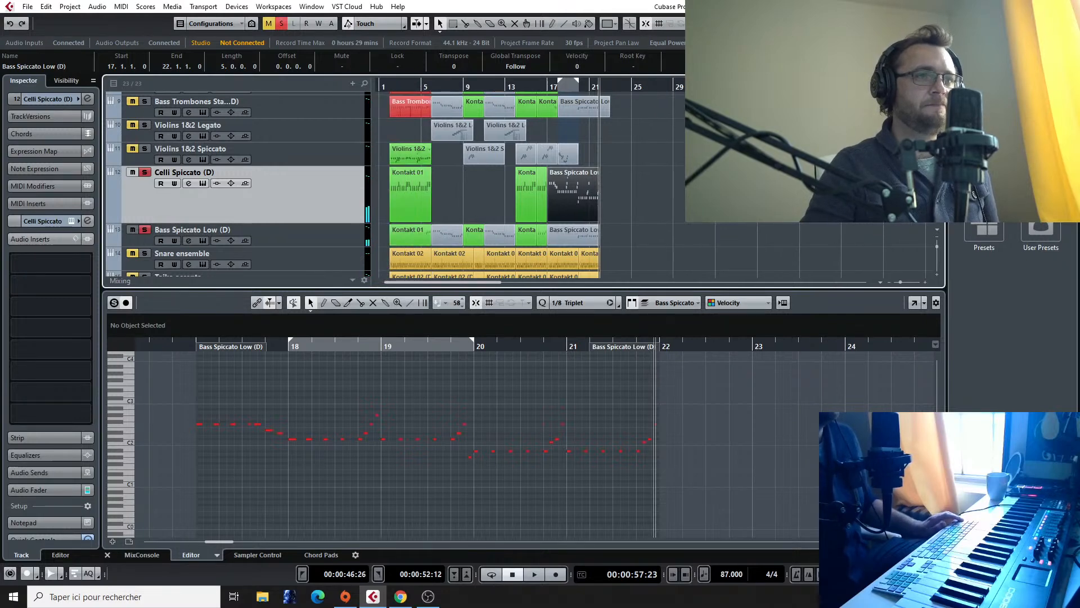
{"action": "scroll", "coordinate": [749, 169], "scroll_direction": "right", "scroll_amount": 5}
{"action": "scroll", "coordinate": [749, 169], "scroll_direction": "down", "scroll_amount": 6}
{"action": "scroll", "coordinate": [749, 169], "scroll_direction": "down", "scroll_amount": 2}
{"action": "scroll", "coordinate": [749, 169], "scroll_direction": "up", "scroll_amount": 3}
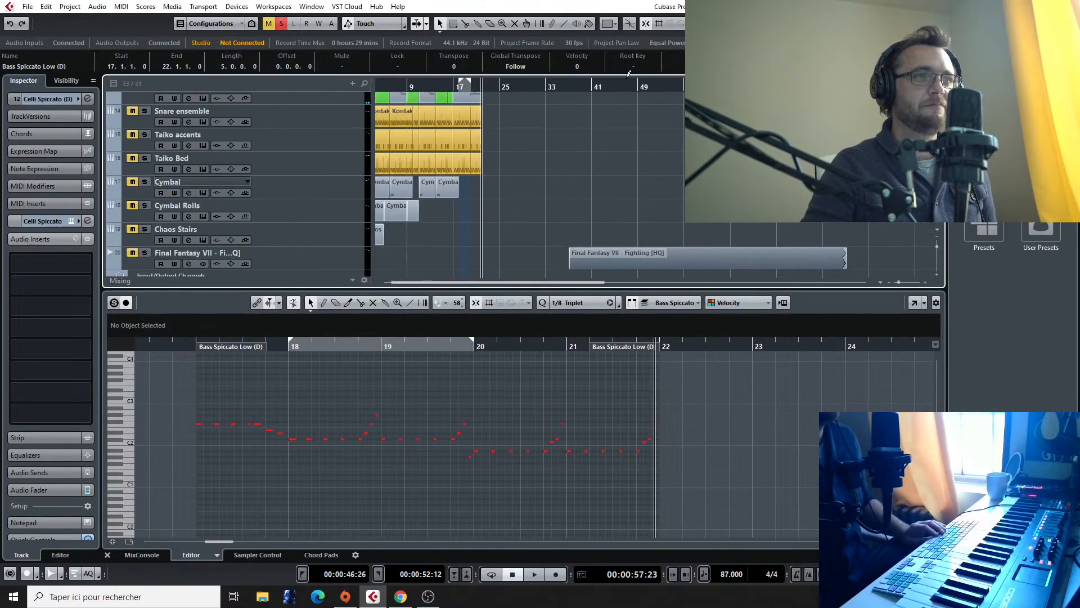
{"action": "left_click", "coordinate": [624, 87]}
{"action": "key", "text": "space"}
Step: Solo the Final Fantasy VII reference track and listen to it from about bar 42 to bar 44
{"action": "scroll", "coordinate": [578, 155], "scroll_direction": "up", "scroll_amount": 2}
{"action": "scroll", "coordinate": [579, 155], "scroll_direction": "up", "scroll_amount": 2}
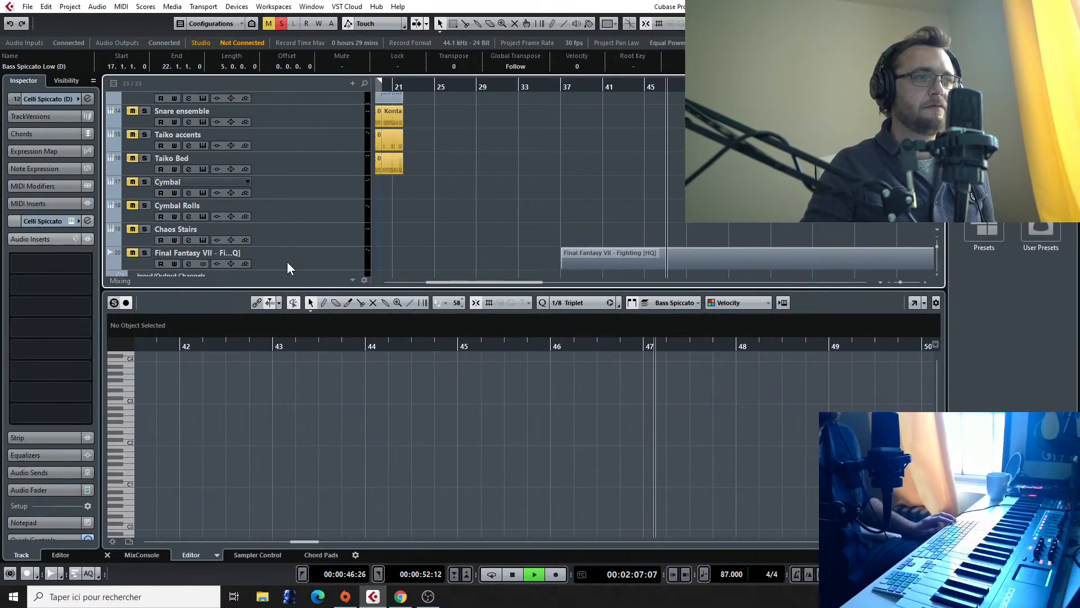
{"action": "left_click", "coordinate": [145, 253]}
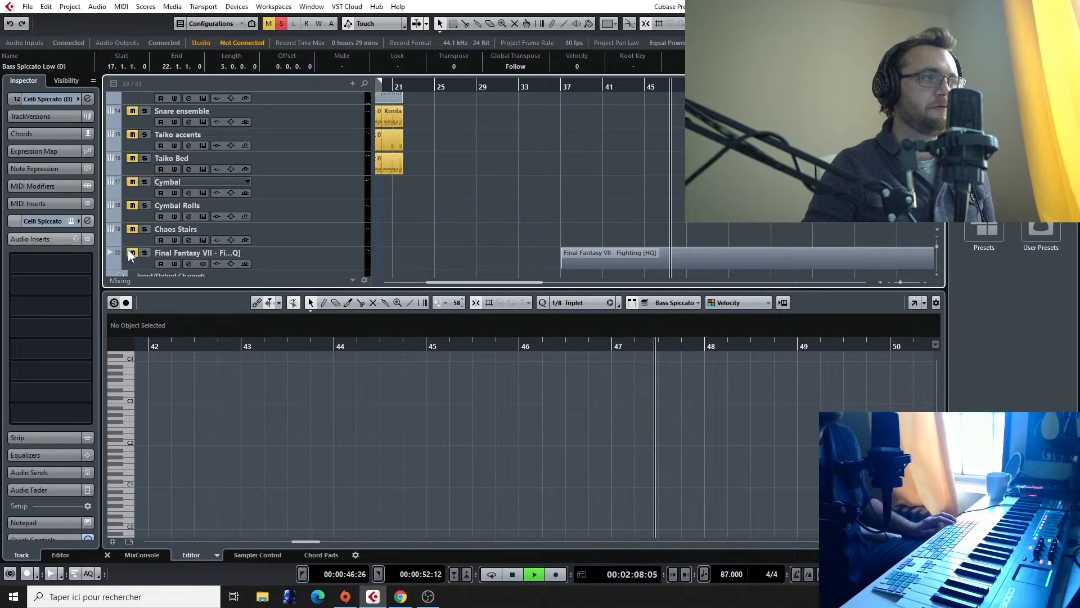
{"action": "left_click", "coordinate": [618, 89]}
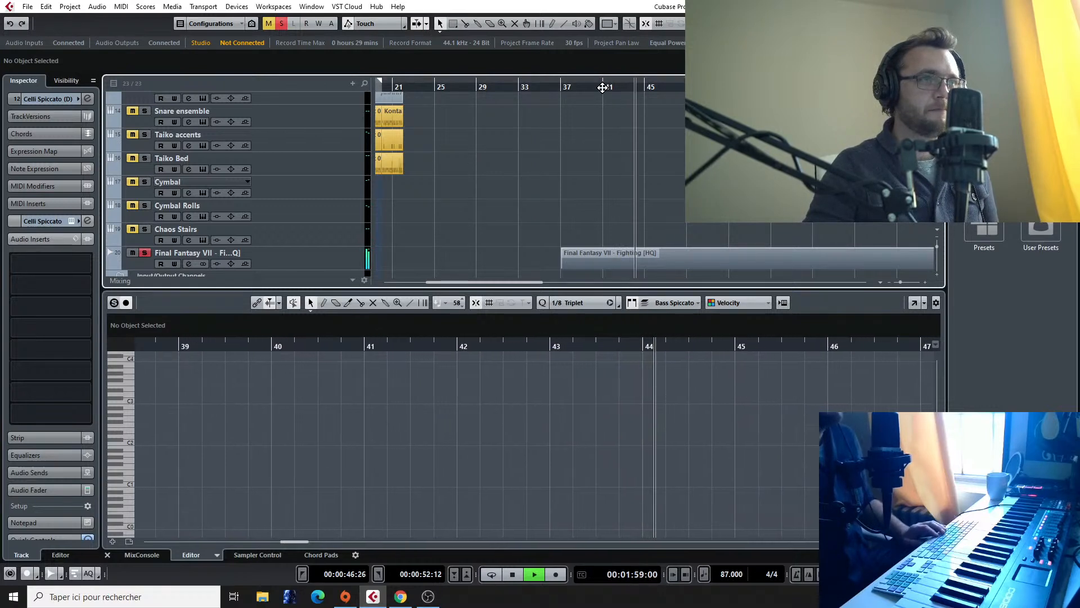
{"action": "key", "text": "space"}
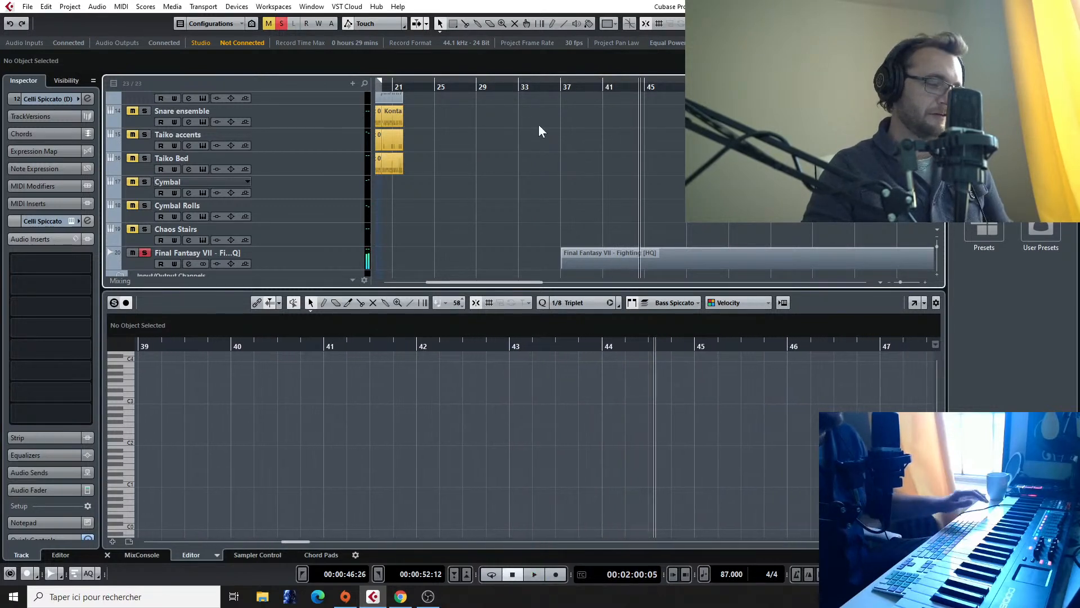
Step: Add one Kontakt instrument track with Stereo Out routing directly below French Horn Marccato S
{"action": "scroll", "coordinate": [337, 187], "scroll_direction": "up", "scroll_amount": 10}
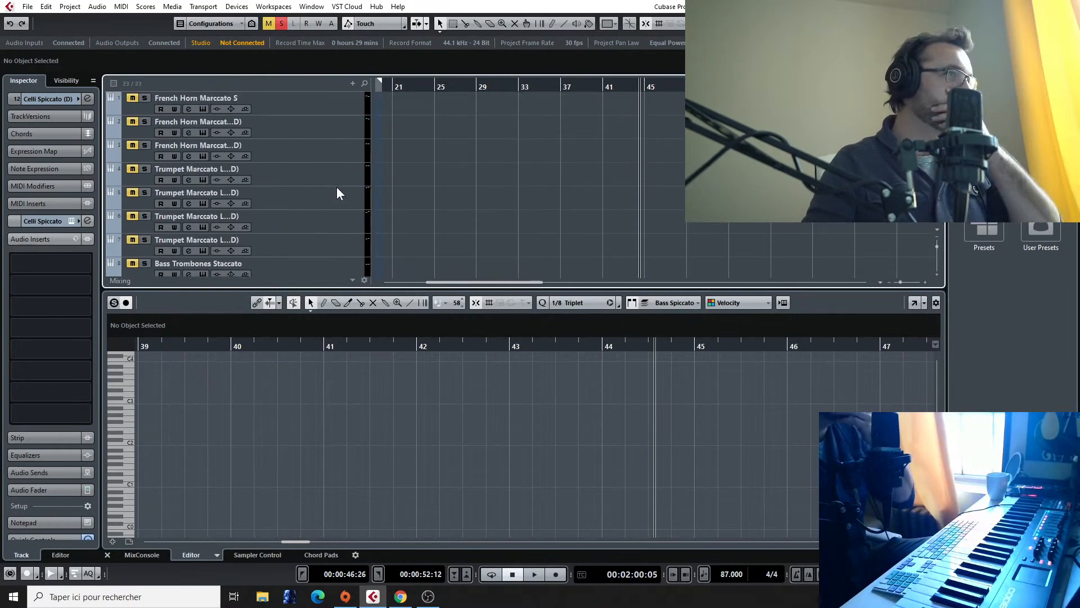
{"action": "scroll", "coordinate": [215, 151], "scroll_direction": "down", "scroll_amount": 3}
{"action": "scroll", "coordinate": [215, 150], "scroll_direction": "down", "scroll_amount": 6}
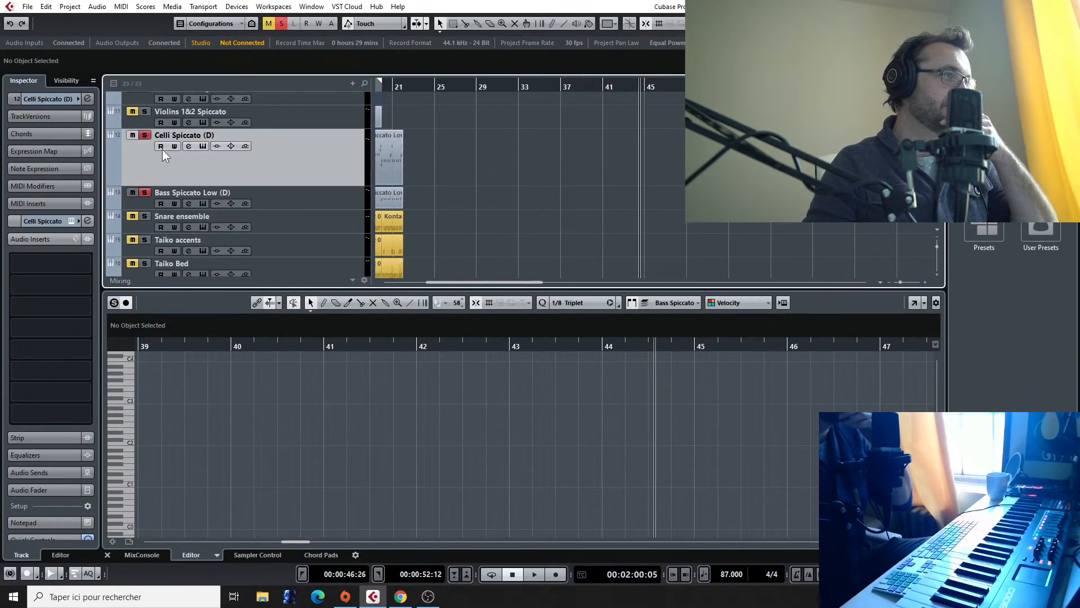
{"action": "scroll", "coordinate": [260, 191], "scroll_direction": "up", "scroll_amount": 10}
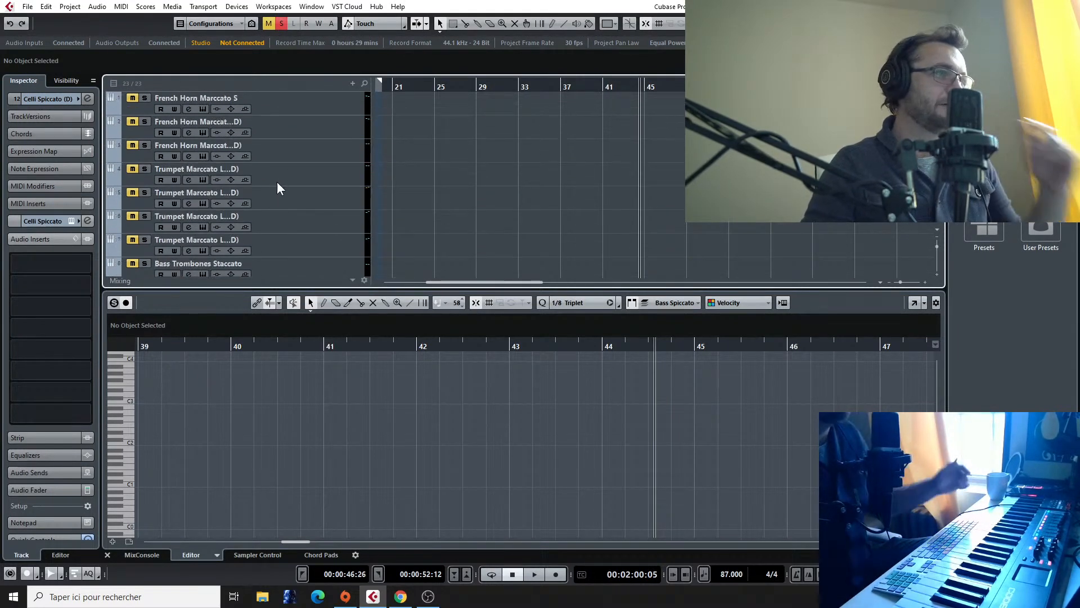
{"action": "left_click", "coordinate": [295, 110]}
{"action": "right_click", "coordinate": [295, 111]}
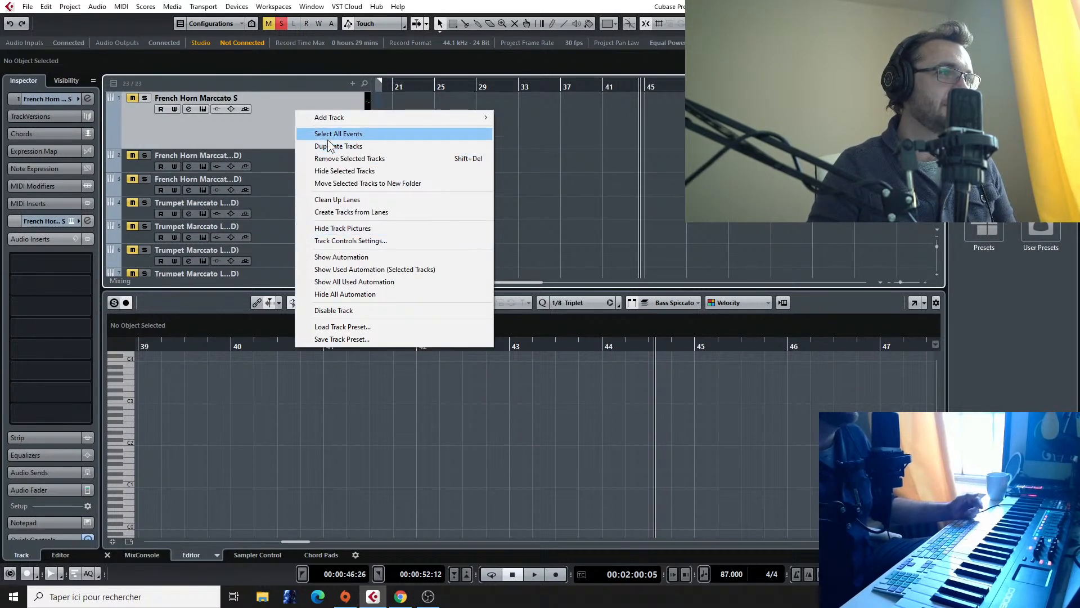
{"action": "mouse_move", "coordinate": [487, 119]}
{"action": "left_click", "coordinate": [533, 129]}
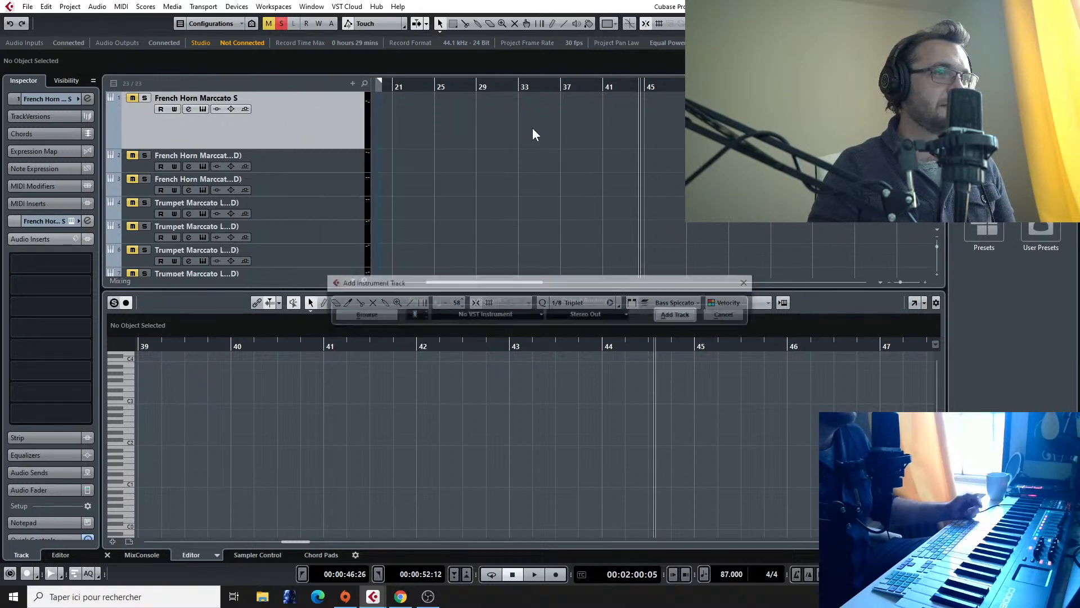
{"action": "left_click", "coordinate": [515, 313]}
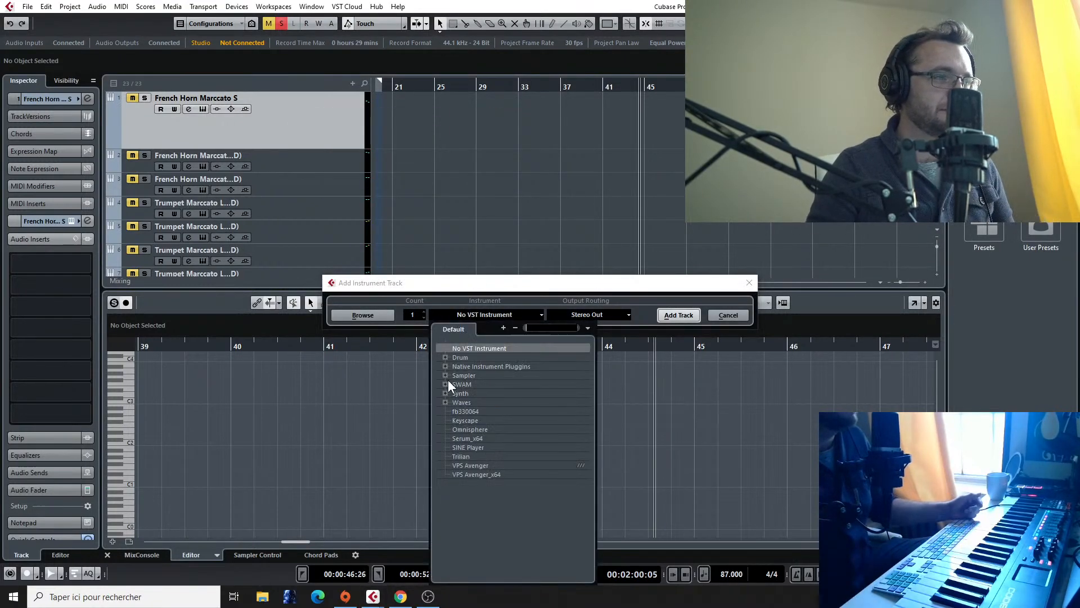
{"action": "left_click", "coordinate": [446, 366]}
{"action": "left_click", "coordinate": [470, 417]}
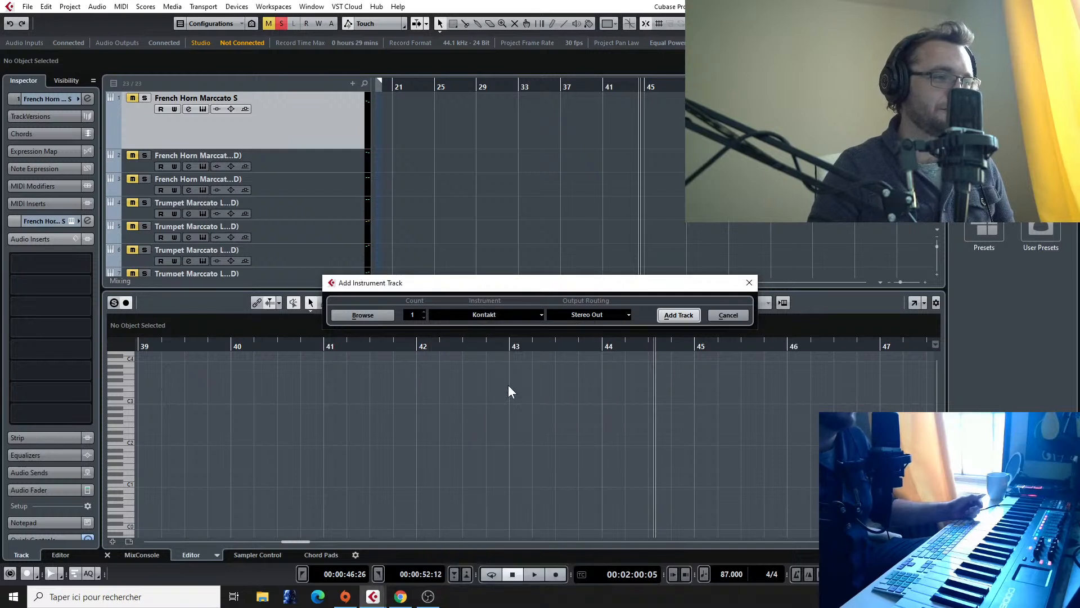
{"action": "left_click", "coordinate": [677, 315]}
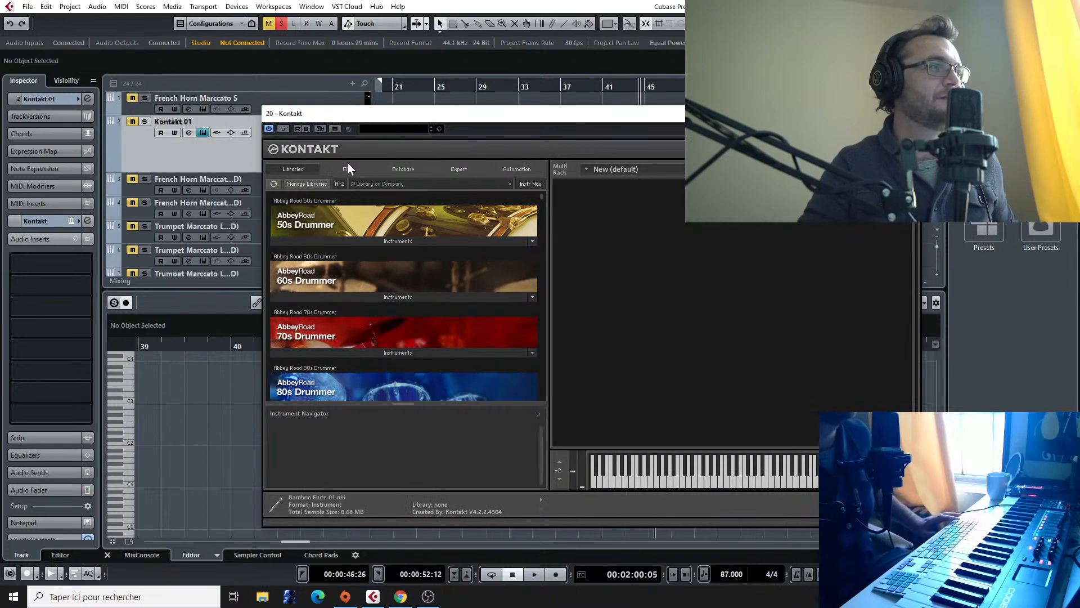
Step: Search the Kontakt libraries for "albi" and load Woodwinds Hi.nki from Albion I's The Albion Orchestra - Albion Sessions folder
{"action": "left_click", "coordinate": [401, 188]}
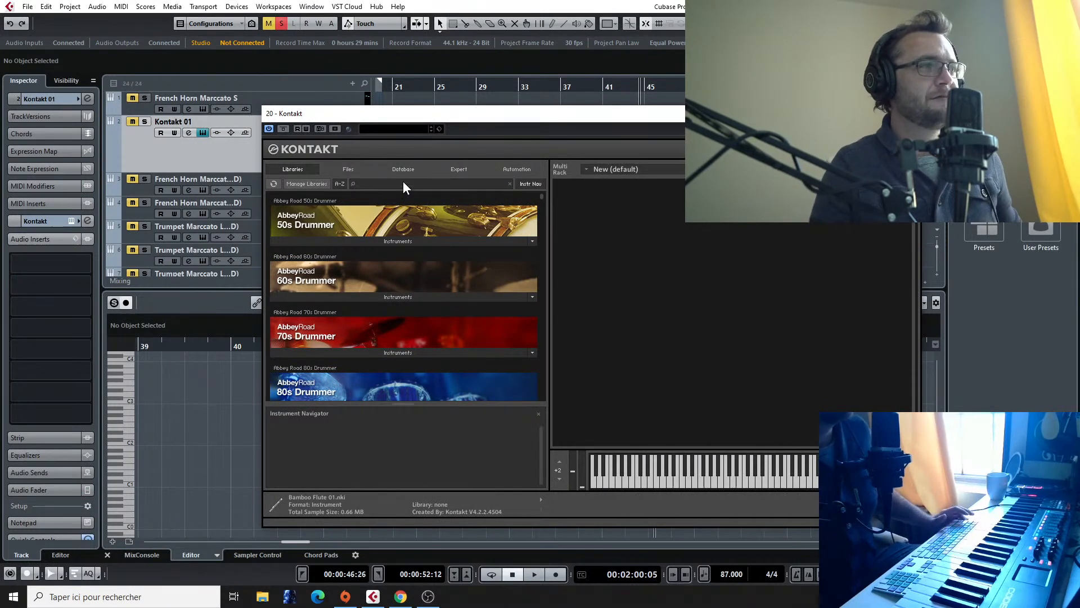
{"action": "type", "text": "a"}
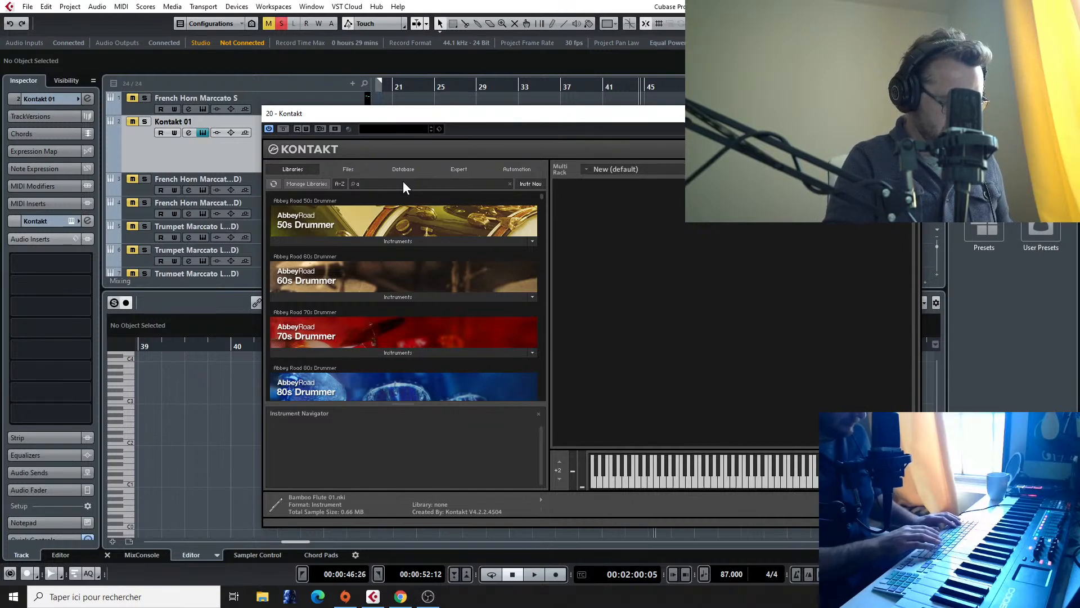
{"action": "type", "text": "lbi"}
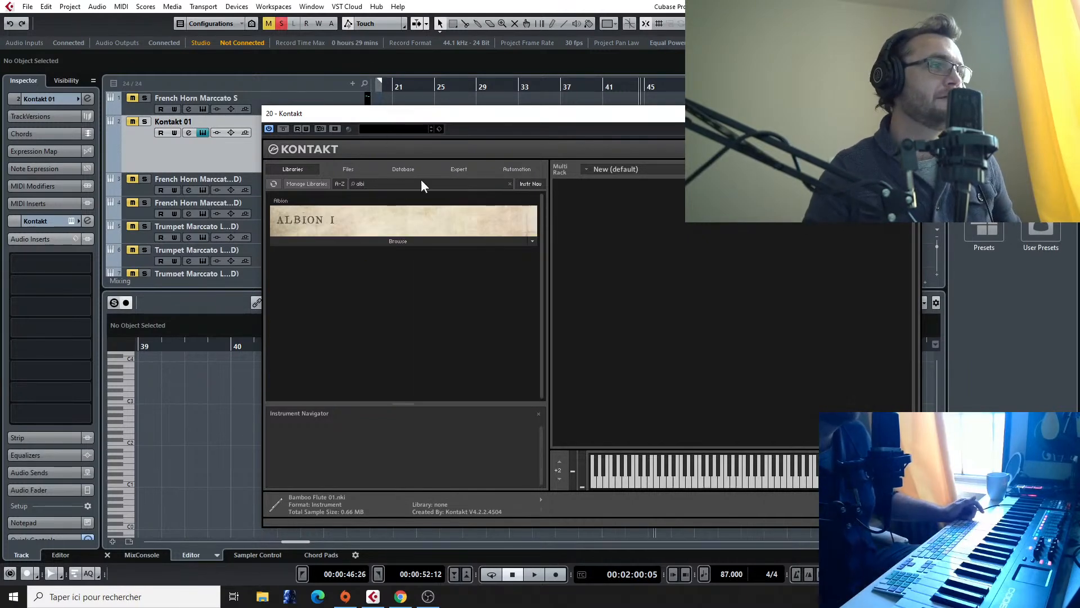
{"action": "left_click", "coordinate": [440, 240]}
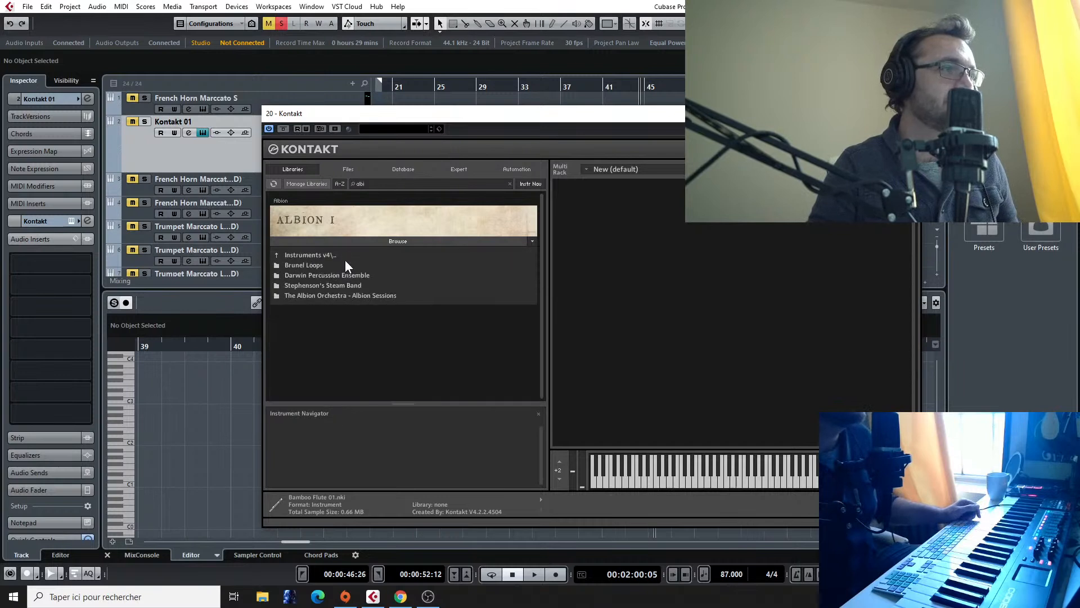
{"action": "double_click", "coordinate": [325, 258]}
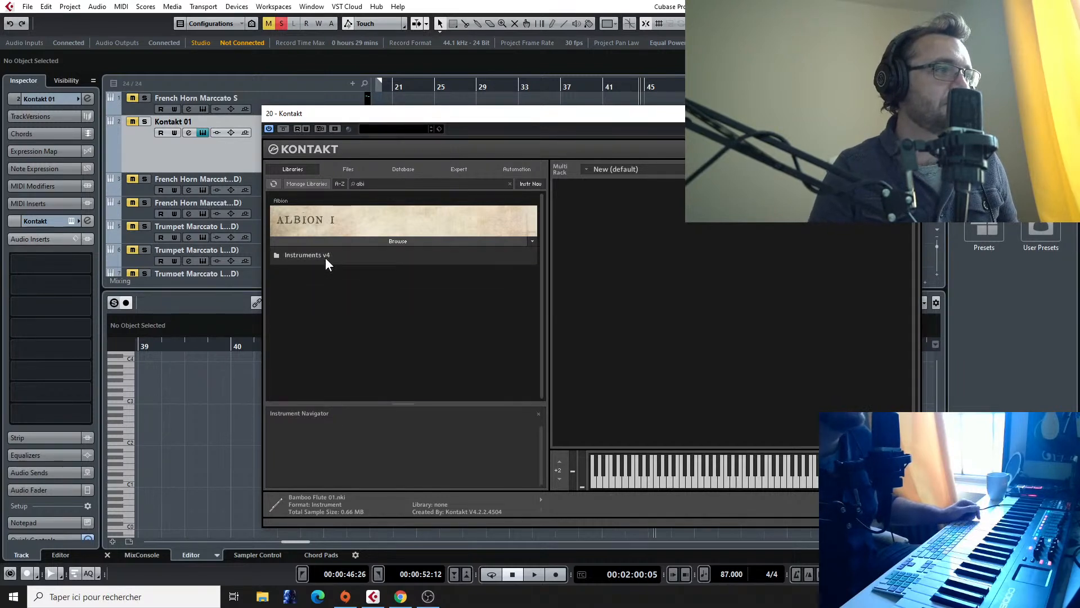
{"action": "double_click", "coordinate": [332, 252]}
{"action": "double_click", "coordinate": [336, 295]}
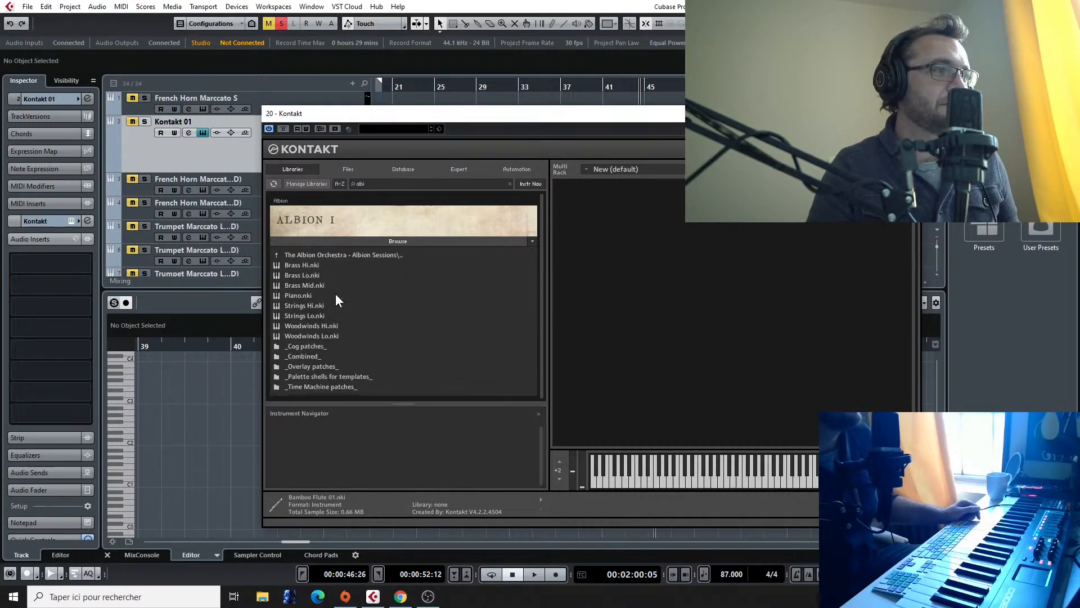
{"action": "double_click", "coordinate": [319, 326]}
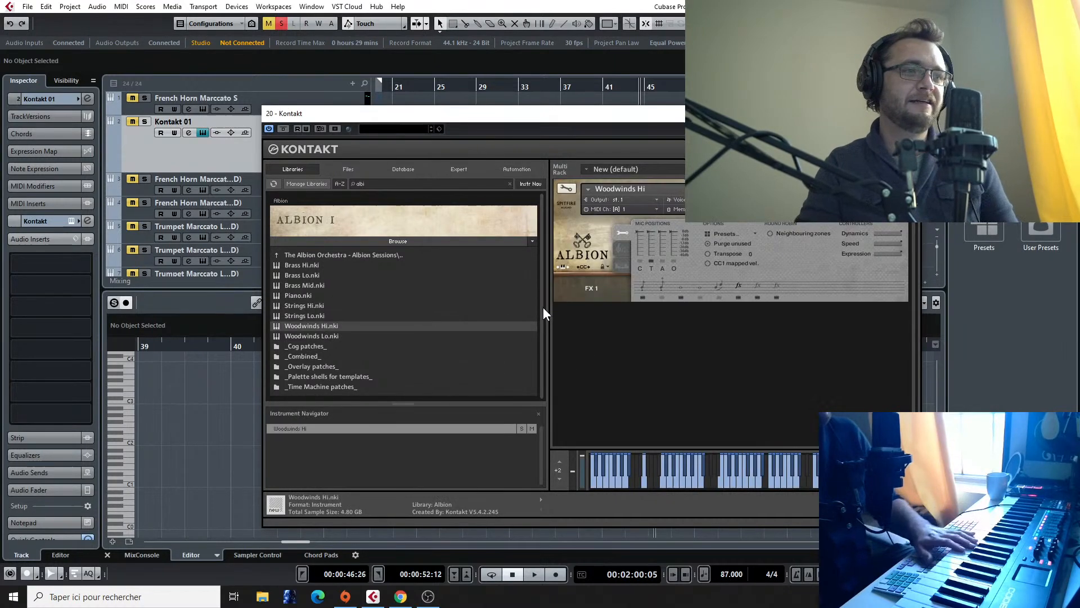
Step: Switch the Woodwinds Hi instrument to the Long (Alt) articulation
{"action": "left_click", "coordinate": [699, 287]}
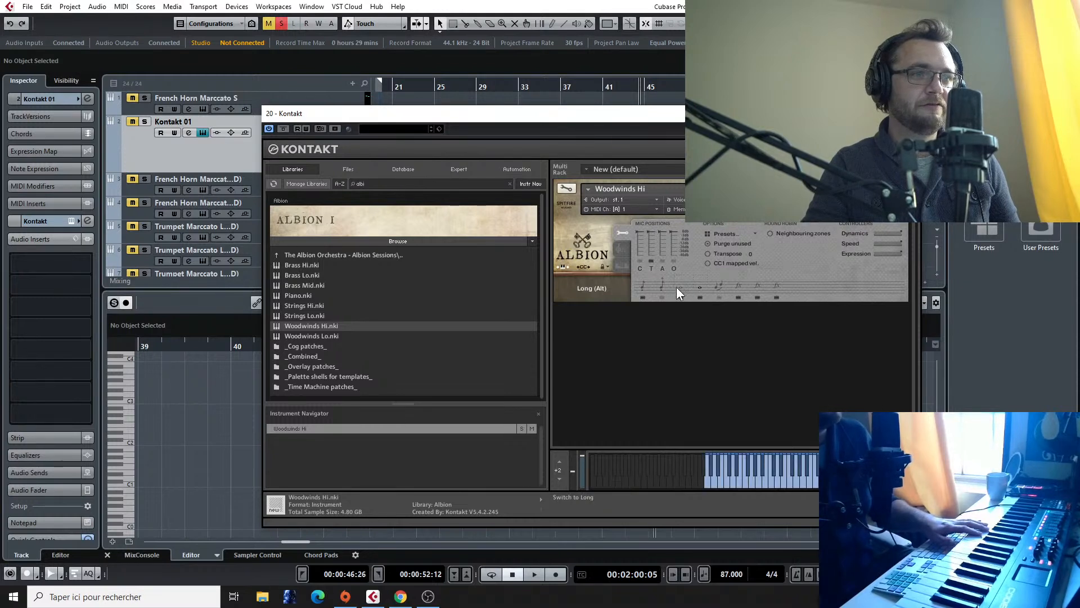
{"action": "left_click", "coordinate": [681, 287]}
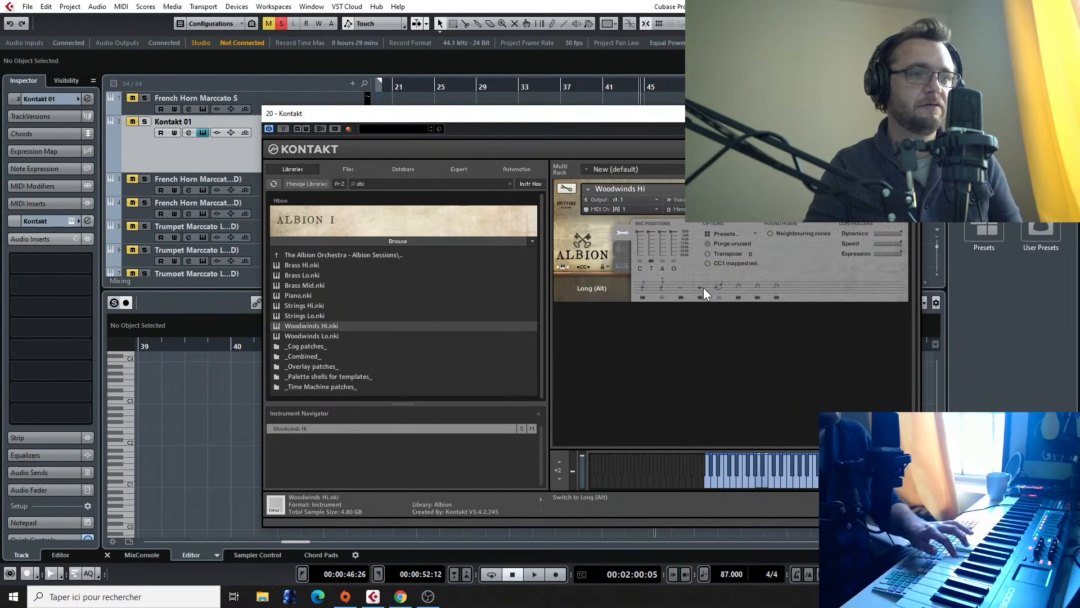
Step: Take the Final Fantasy VII reference track out of solo and close the Kontakt window
{"action": "scroll", "coordinate": [144, 128], "scroll_direction": "down", "scroll_amount": 10}
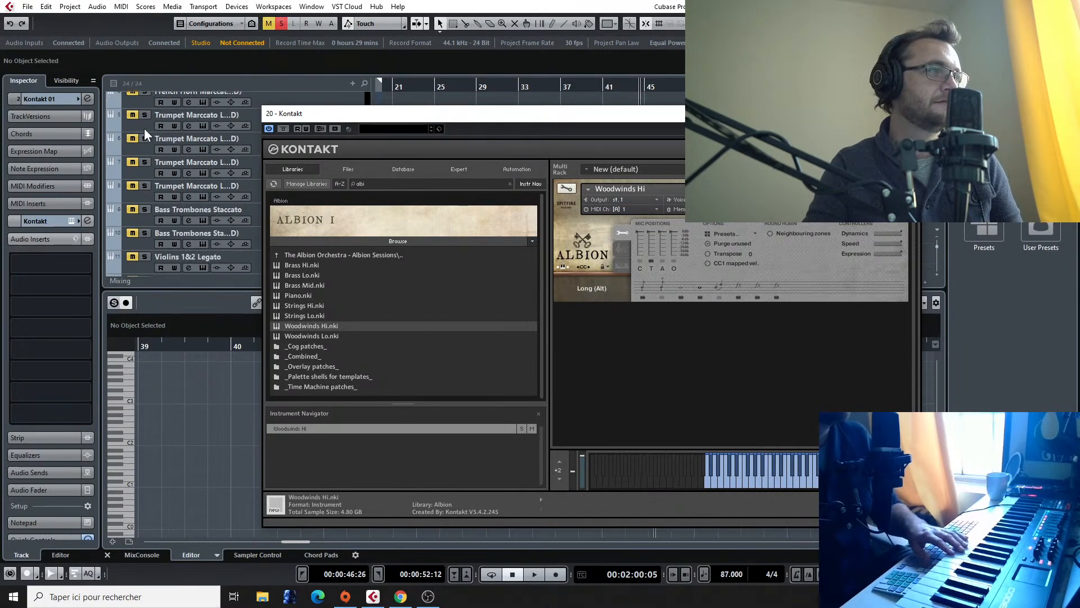
{"action": "left_click", "coordinate": [144, 178]}
{"action": "left_click", "coordinate": [144, 178]}
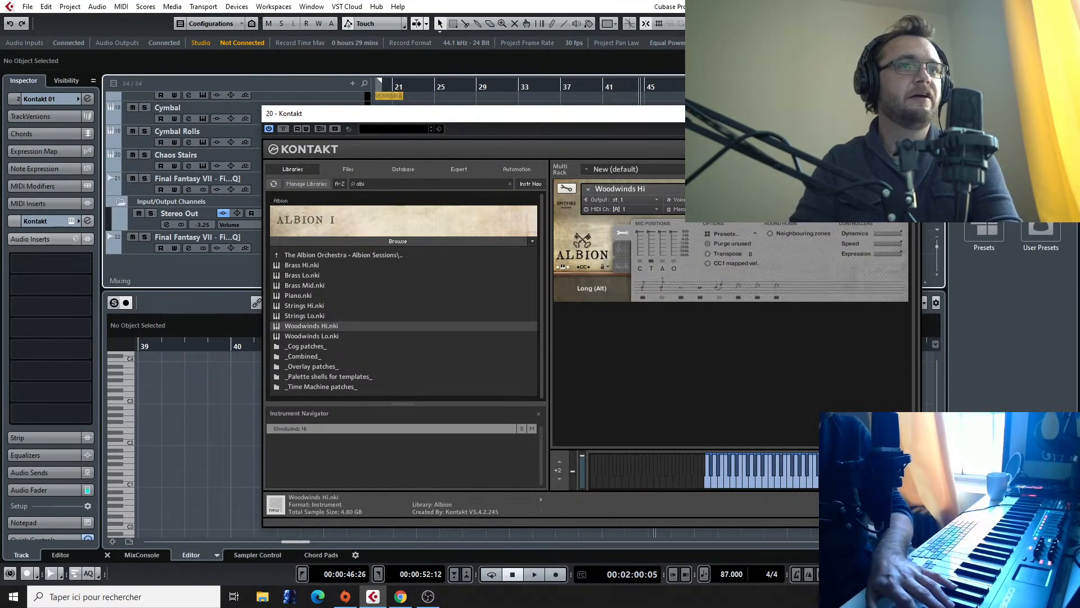
{"action": "left_click", "coordinate": [909, 113]}
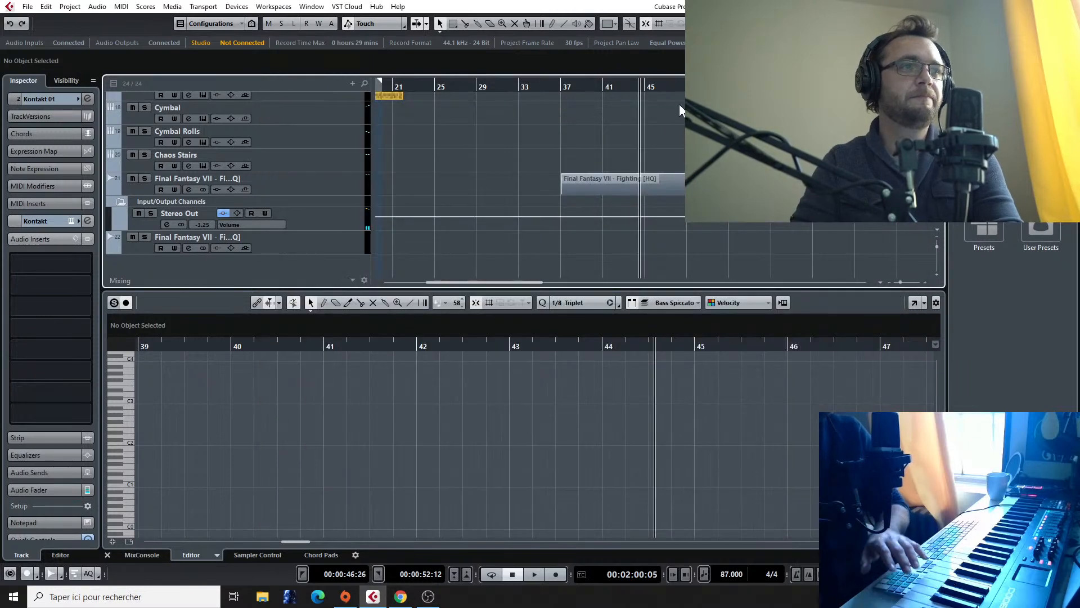
Step: Listen to the Final Fantasy VII reference track around bars 43 to 45
{"action": "key", "text": "super"}
{"action": "left_click_drag", "start_coordinate": [630, 88], "coordinate": [647, 88]}
{"action": "key", "text": "space"}
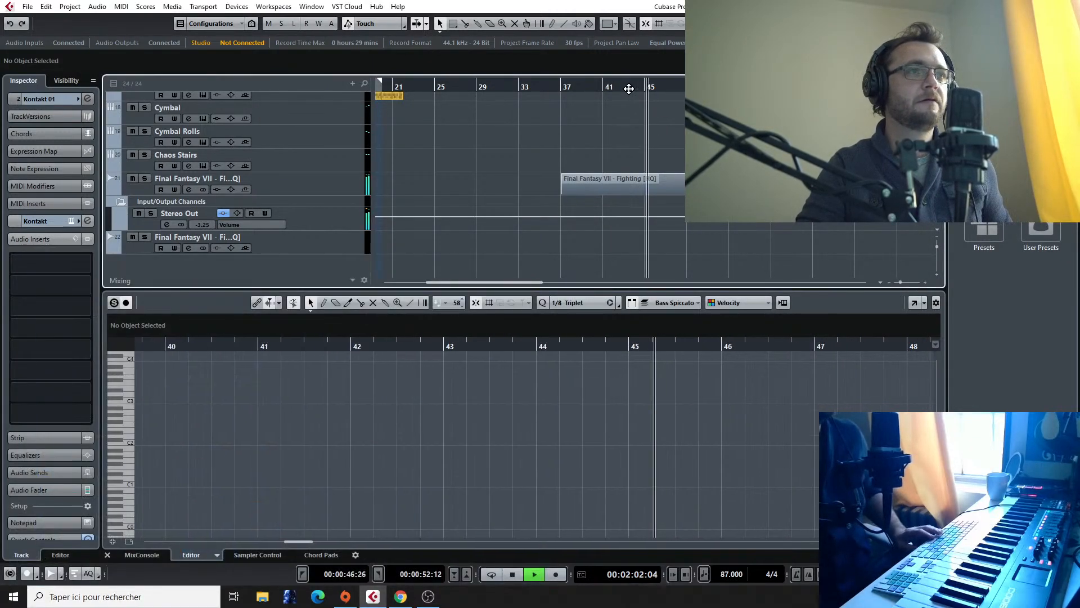
{"action": "left_click", "coordinate": [621, 87]}
{"action": "scroll", "coordinate": [617, 142], "scroll_direction": "up", "scroll_amount": 2}
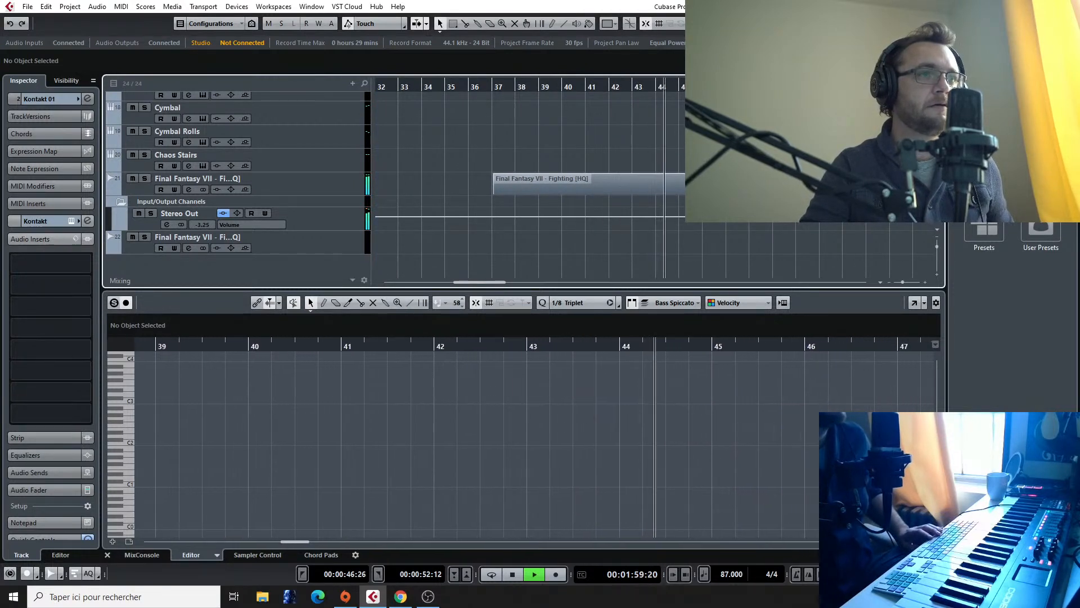
{"action": "key", "text": "space"}
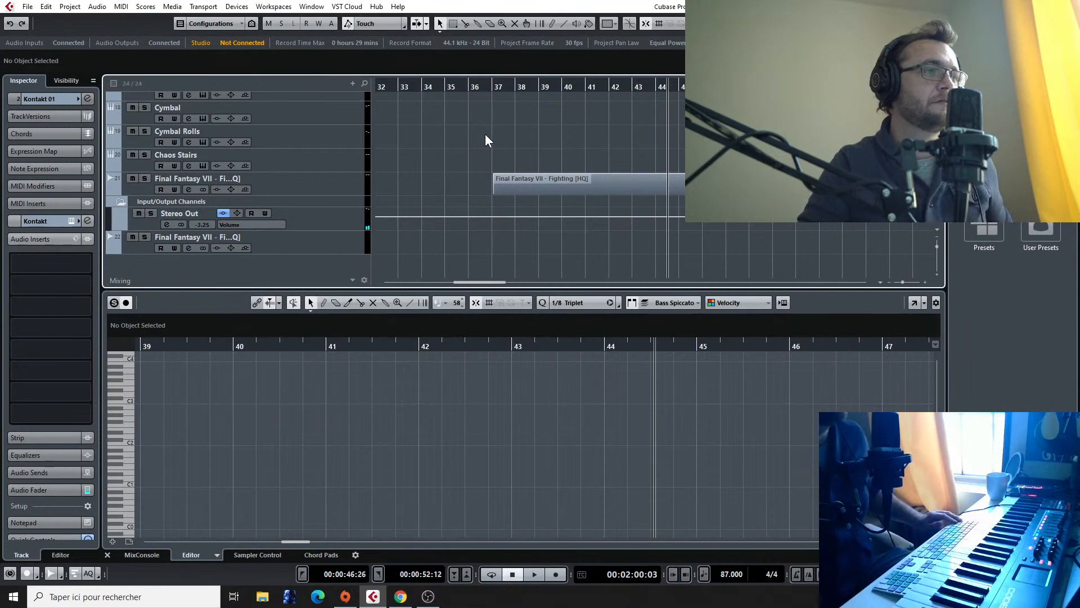
Step: Move the locator range to bars 20 to 22 and record a high woodwinds phrase over bar 20 on the Kontakt 01 track
{"action": "scroll", "coordinate": [484, 134], "scroll_direction": "left", "scroll_amount": 15}
{"action": "scroll", "coordinate": [595, 140], "scroll_direction": "up", "scroll_amount": 3}
{"action": "scroll", "coordinate": [596, 140], "scroll_direction": "right", "scroll_amount": 3}
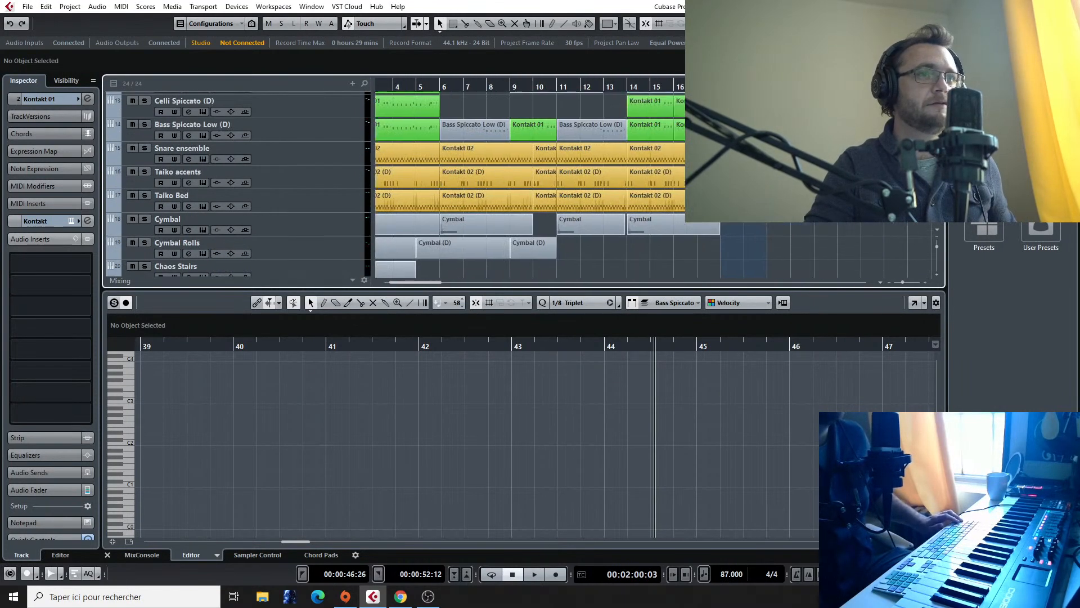
{"action": "key", "text": "space"}
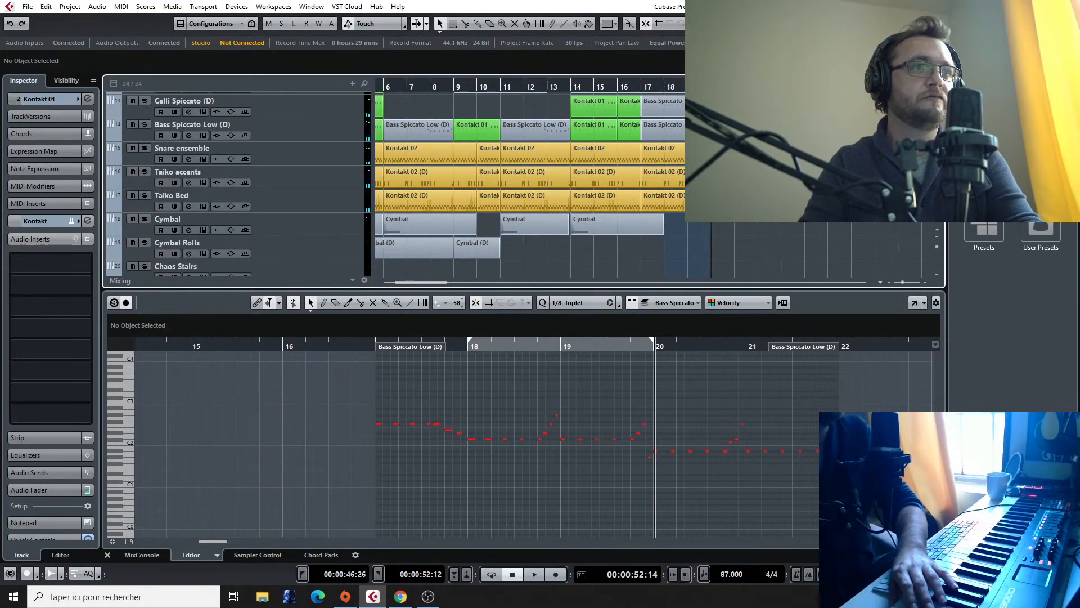
{"action": "key", "text": "shift+KP_Add"}
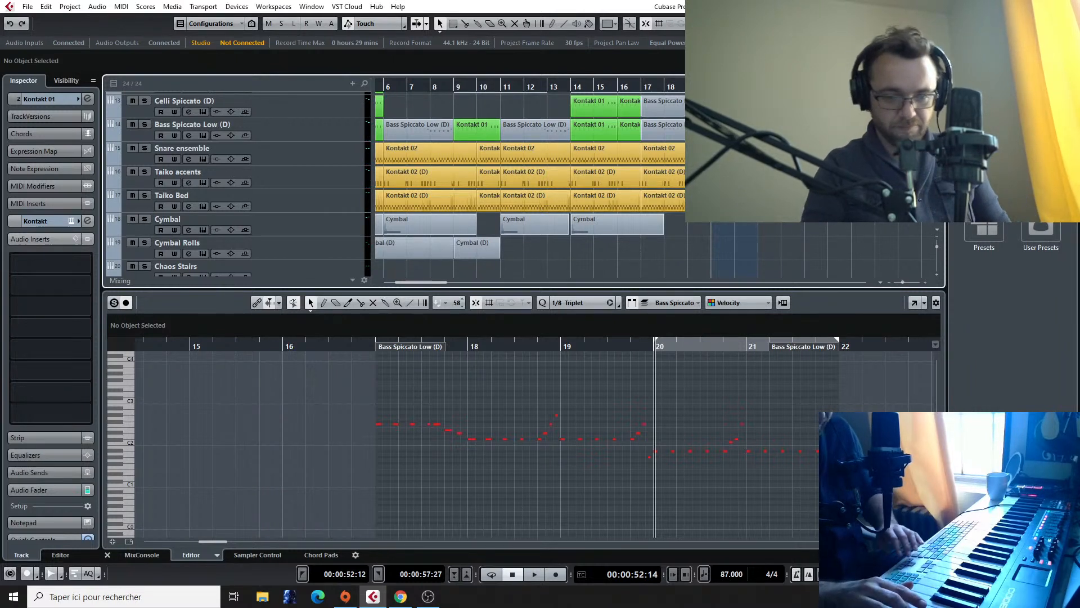
{"action": "key", "text": "KP_Multiply"}
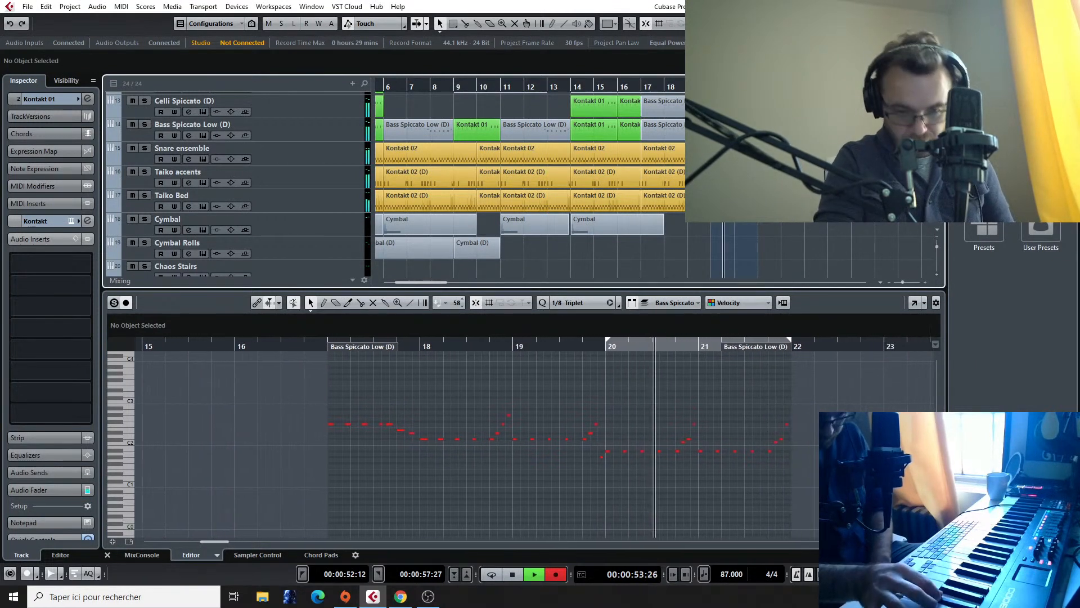
{"action": "key", "text": "space"}
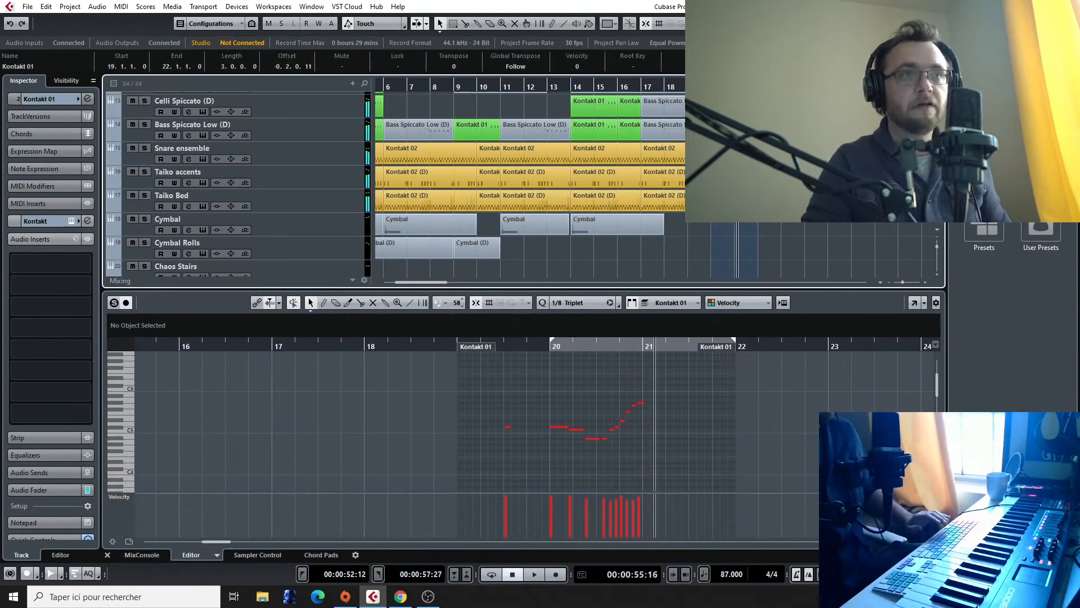
Step: Play back the newly recorded Kontakt 01 woodwinds phrase from bar 20
{"action": "scroll", "coordinate": [744, 169], "scroll_direction": "up", "scroll_amount": 4}
{"action": "scroll", "coordinate": [744, 168], "scroll_direction": "up", "scroll_amount": 6}
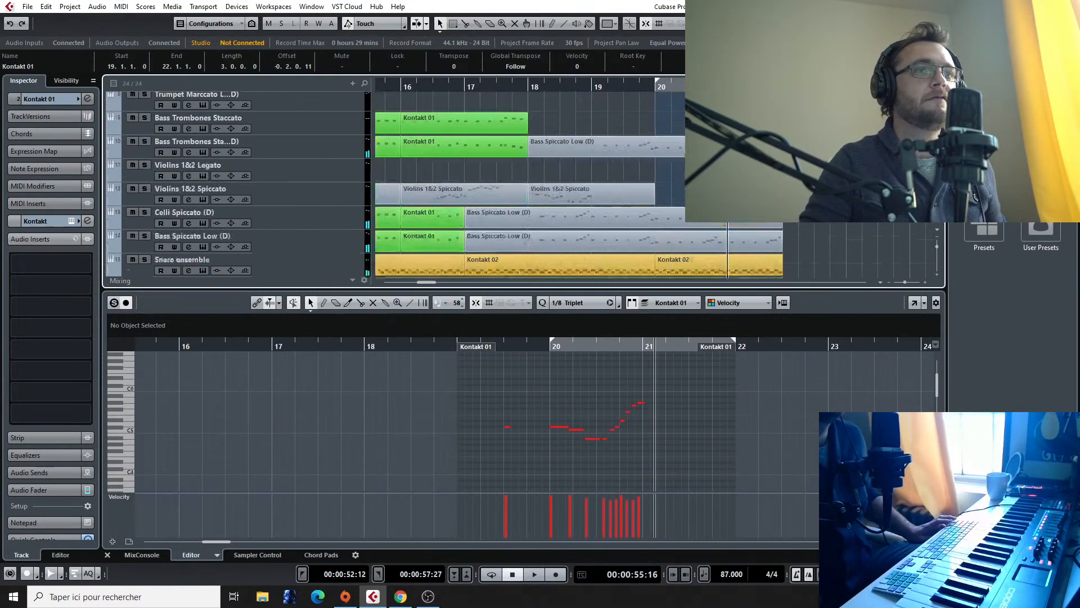
{"action": "left_click", "coordinate": [655, 91]}
{"action": "key", "text": "space"}
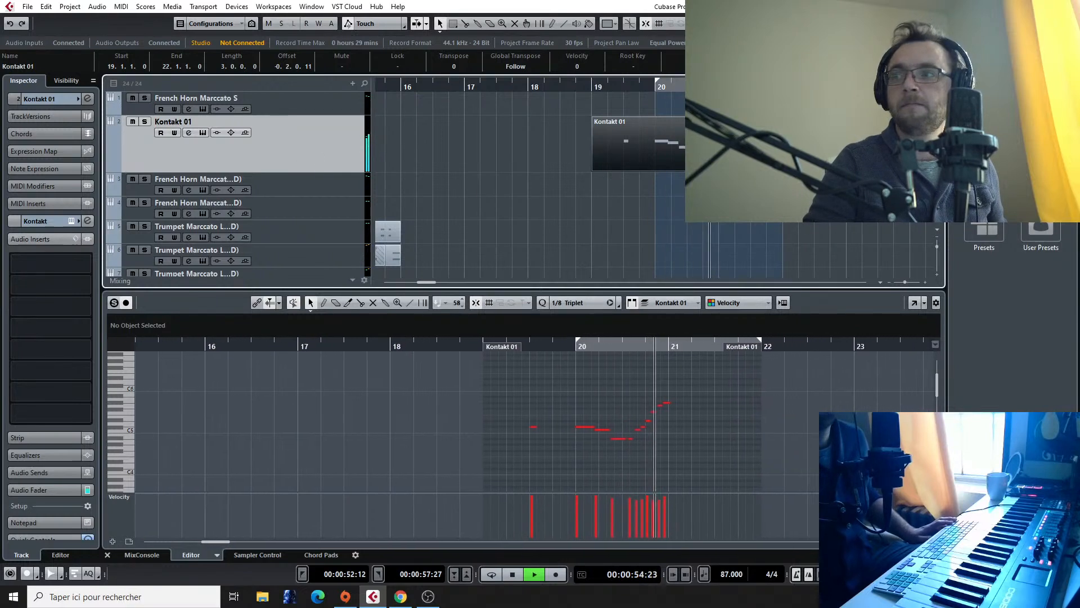
{"action": "key", "text": "space"}
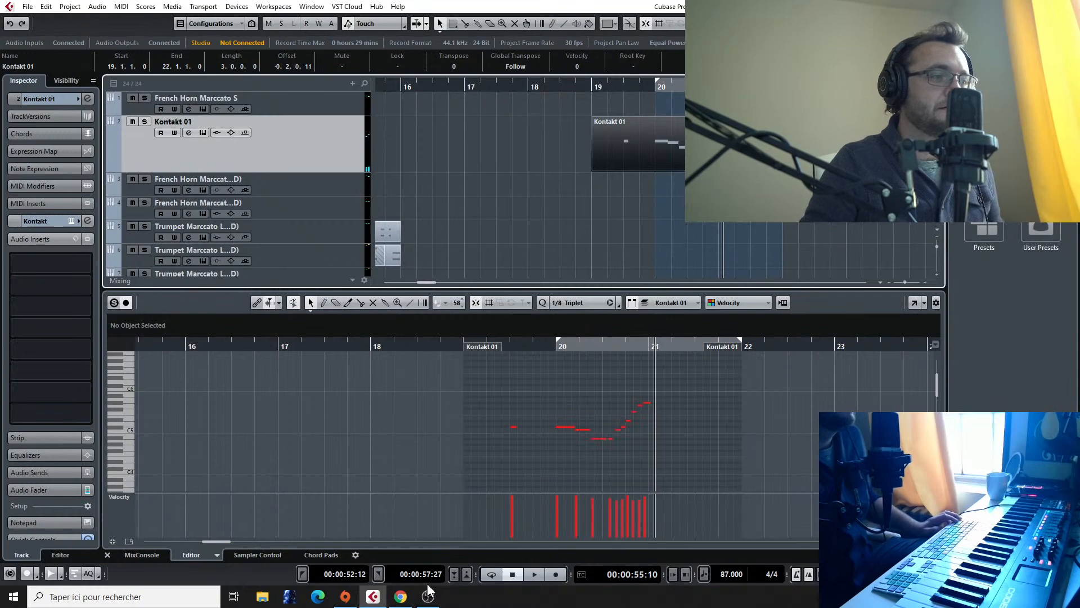
Step: Return to the Final Fantasy VII reference track and listen to it from about bar 40 to bar 44
{"action": "scroll", "coordinate": [867, 218], "scroll_direction": "down", "scroll_amount": 4}
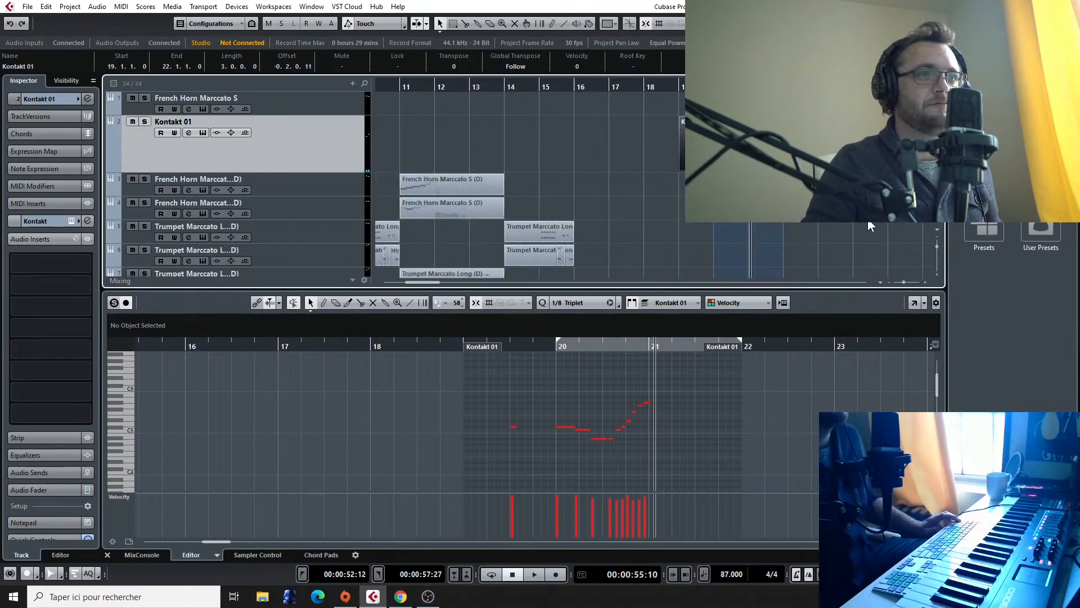
{"action": "scroll", "coordinate": [867, 219], "scroll_direction": "right", "scroll_amount": 2}
{"action": "scroll", "coordinate": [791, 236], "scroll_direction": "down", "scroll_amount": 6}
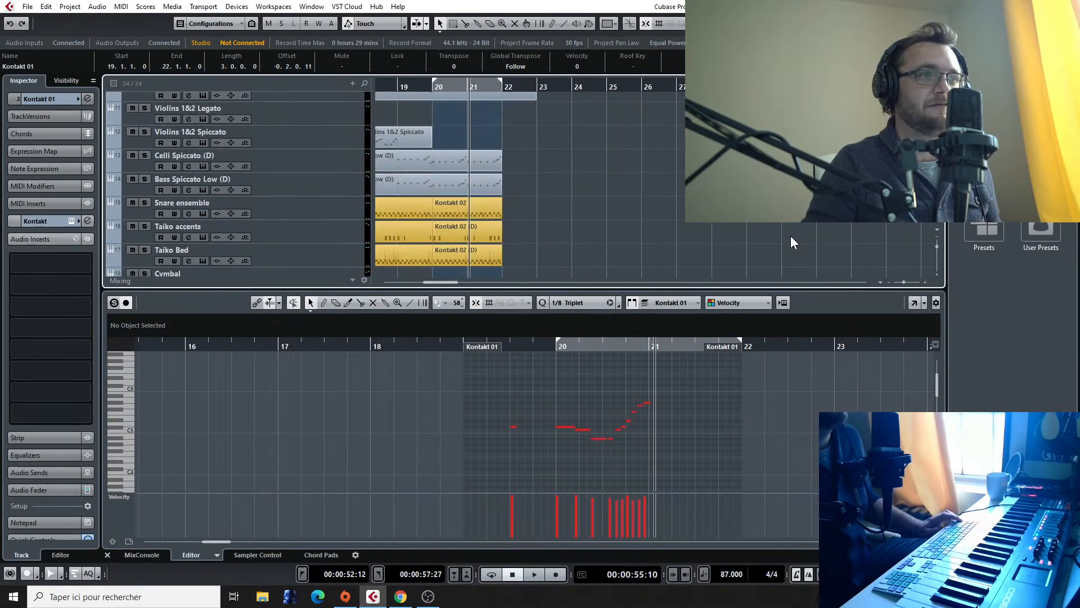
{"action": "scroll", "coordinate": [791, 235], "scroll_direction": "right", "scroll_amount": 5}
{"action": "scroll", "coordinate": [791, 235], "scroll_direction": "down", "scroll_amount": 4}
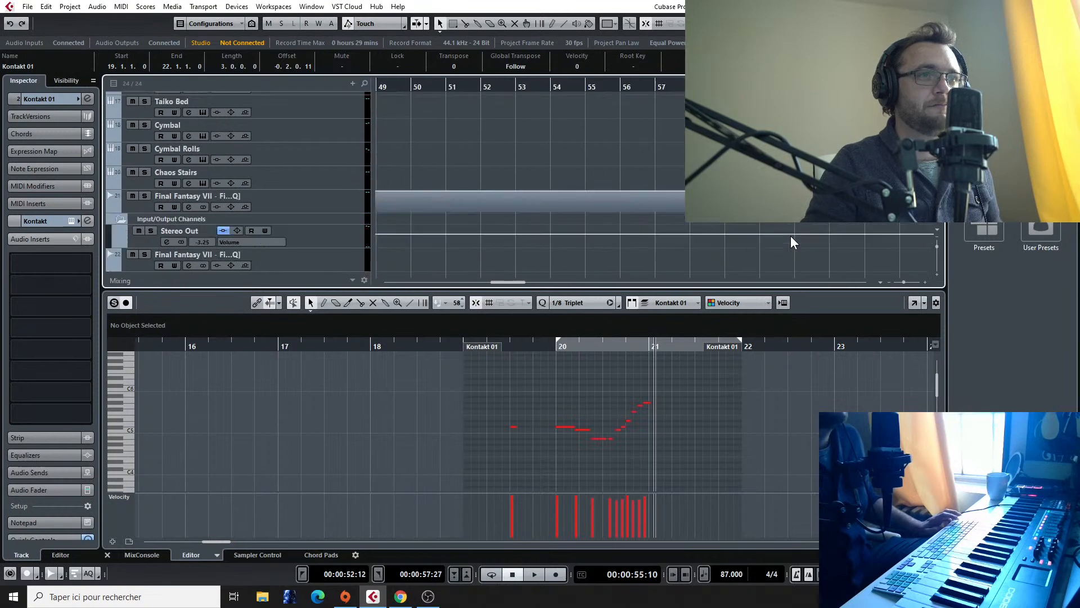
{"action": "scroll", "coordinate": [502, 234], "scroll_direction": "left", "scroll_amount": 3}
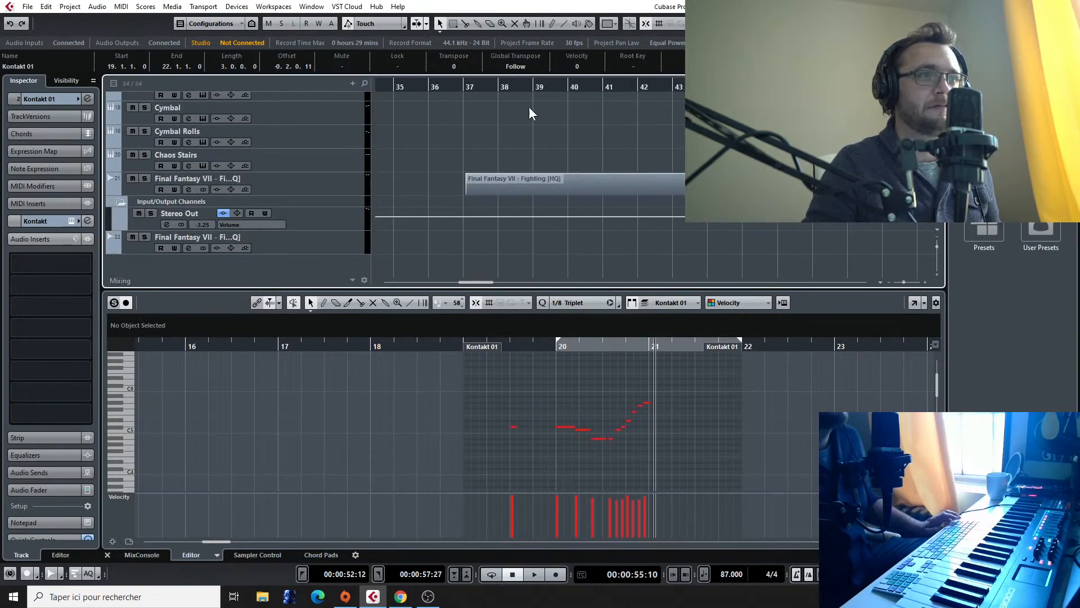
{"action": "left_click", "coordinate": [566, 91]}
{"action": "key", "text": "space"}
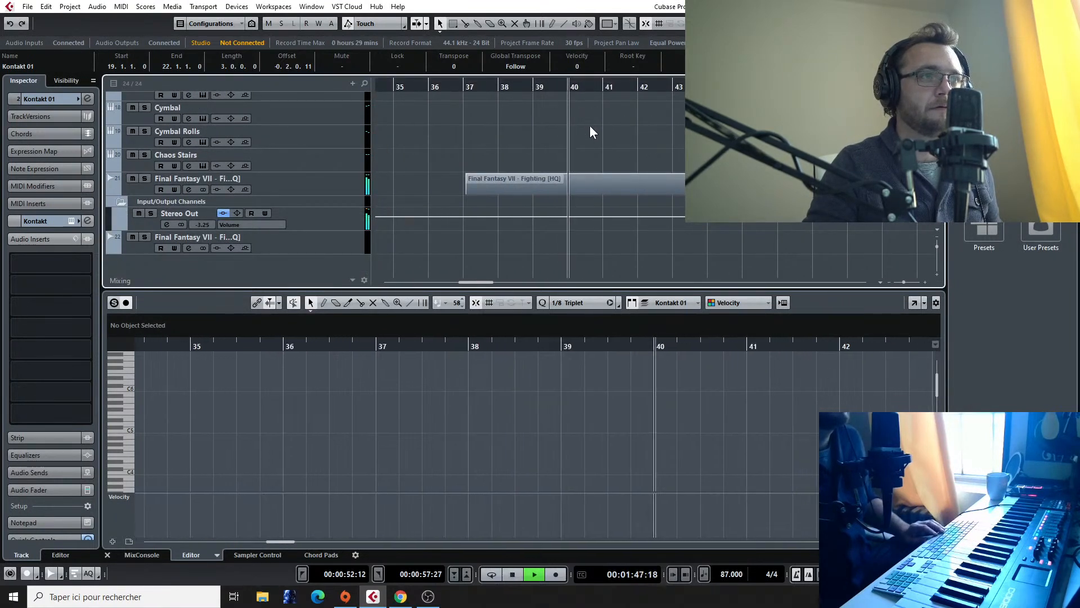
{"action": "left_click", "coordinate": [640, 85]}
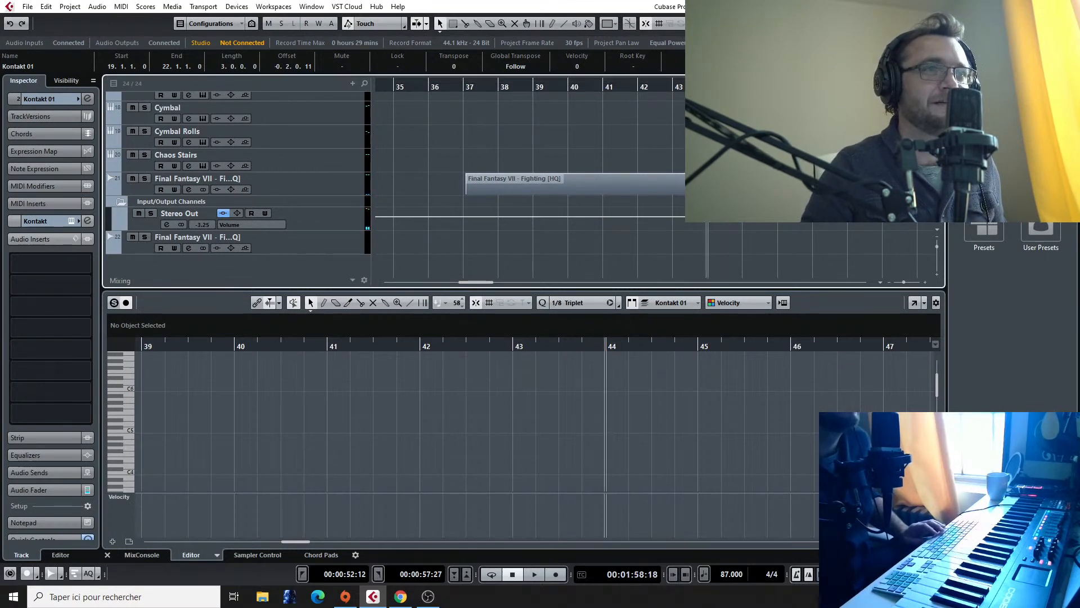
Step: Replay the reference track passage around bars 44 to 45 several times to check its melody
{"action": "key", "text": "space"}
{"action": "key", "text": "space"}
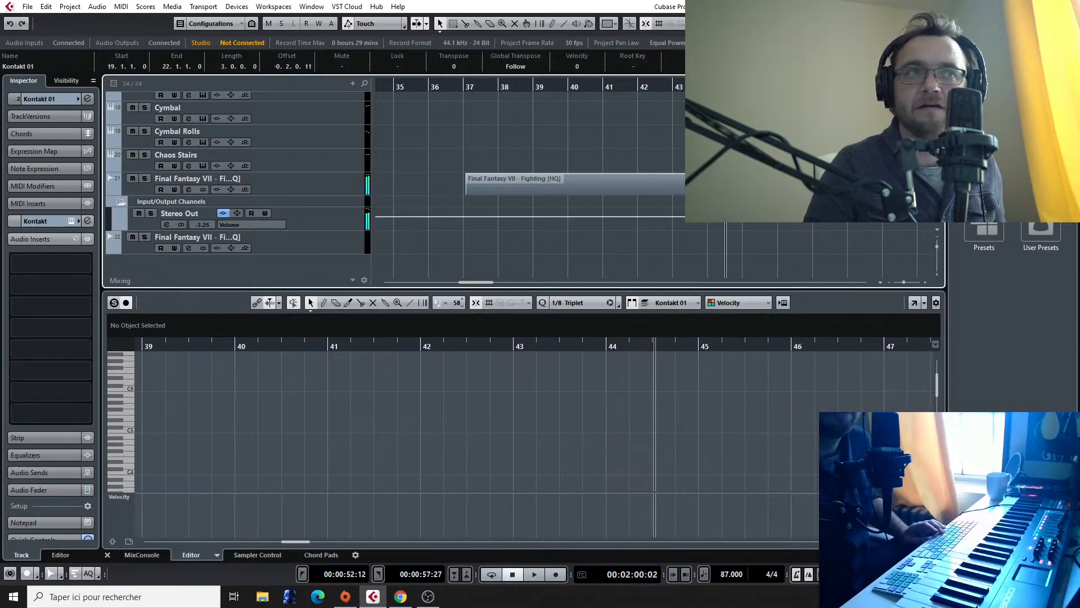
{"action": "key", "text": "space"}
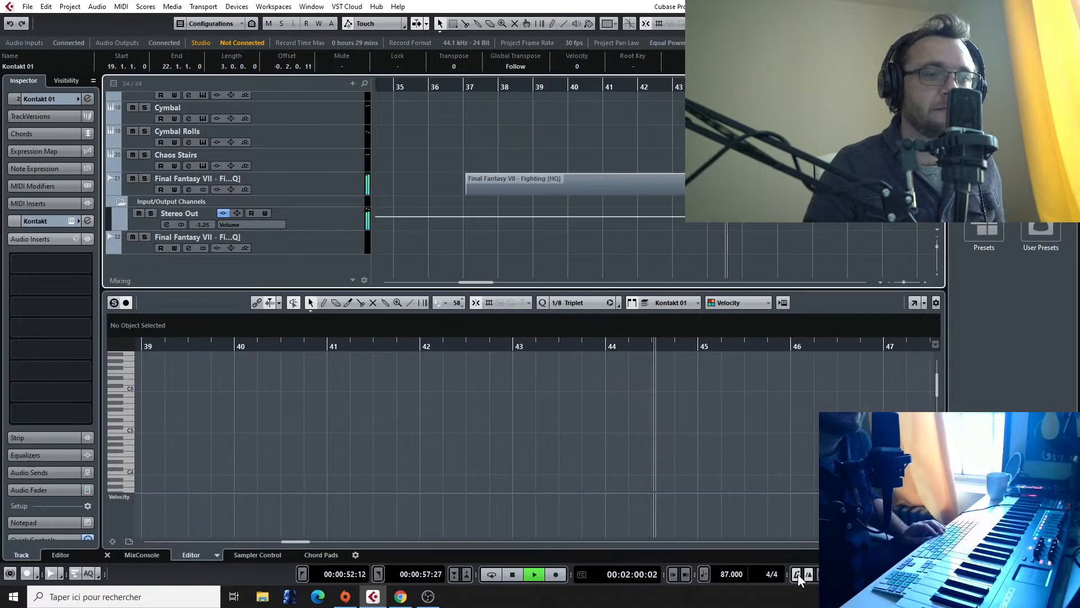
{"action": "left_click", "coordinate": [707, 86]}
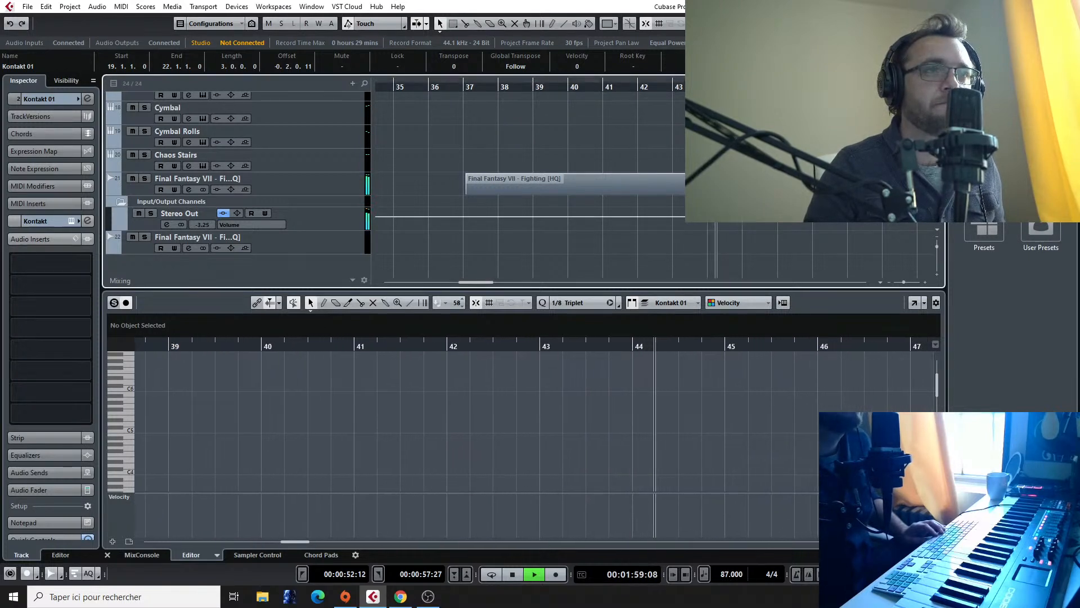
{"action": "left_click", "coordinate": [708, 87]}
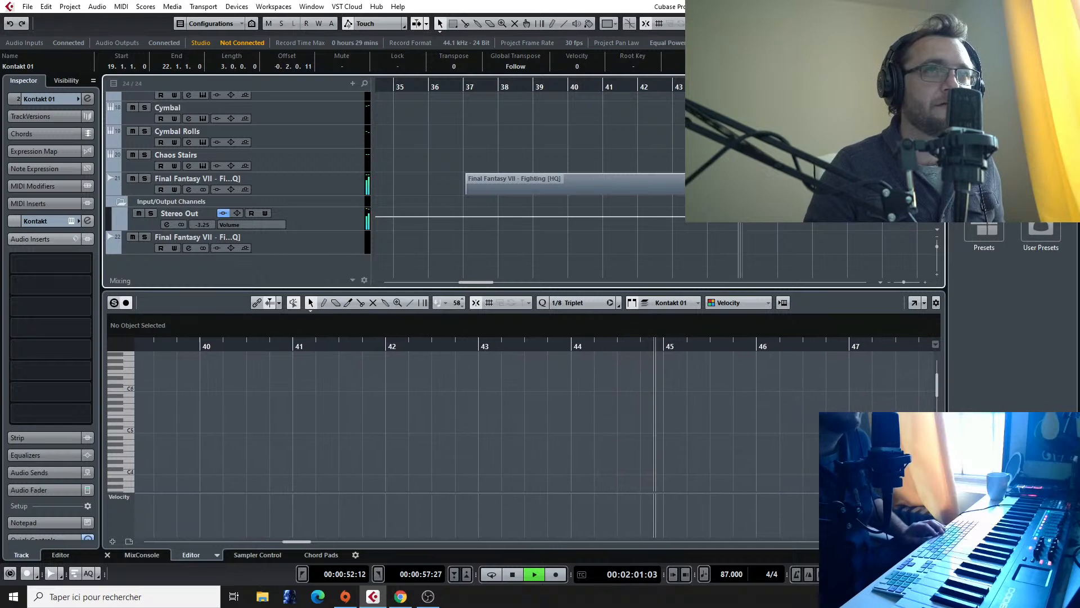
{"action": "left_click", "coordinate": [715, 87]}
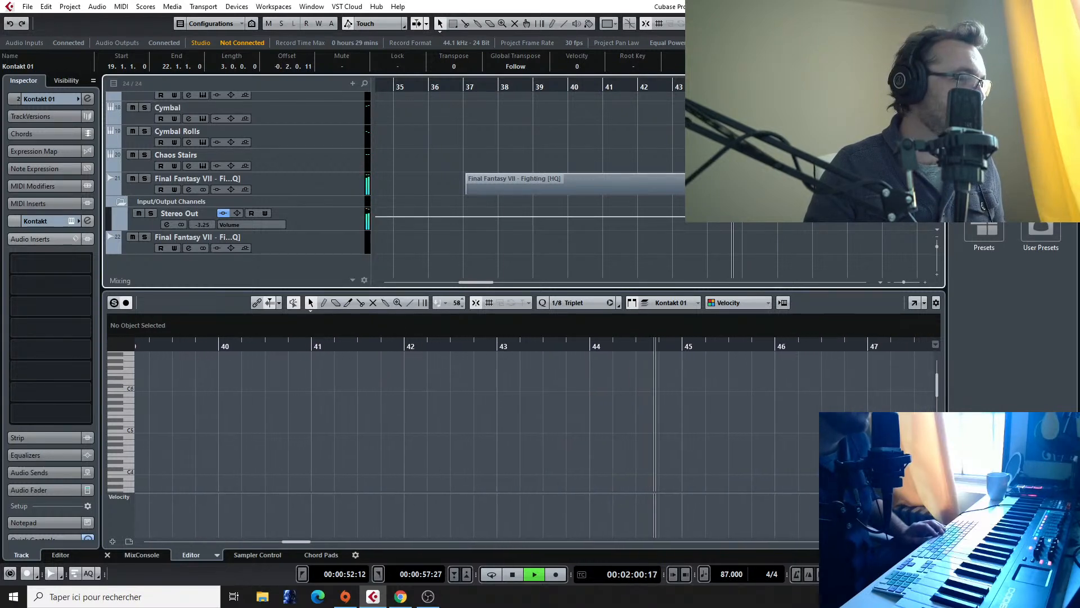
{"action": "left_click", "coordinate": [515, 572]}
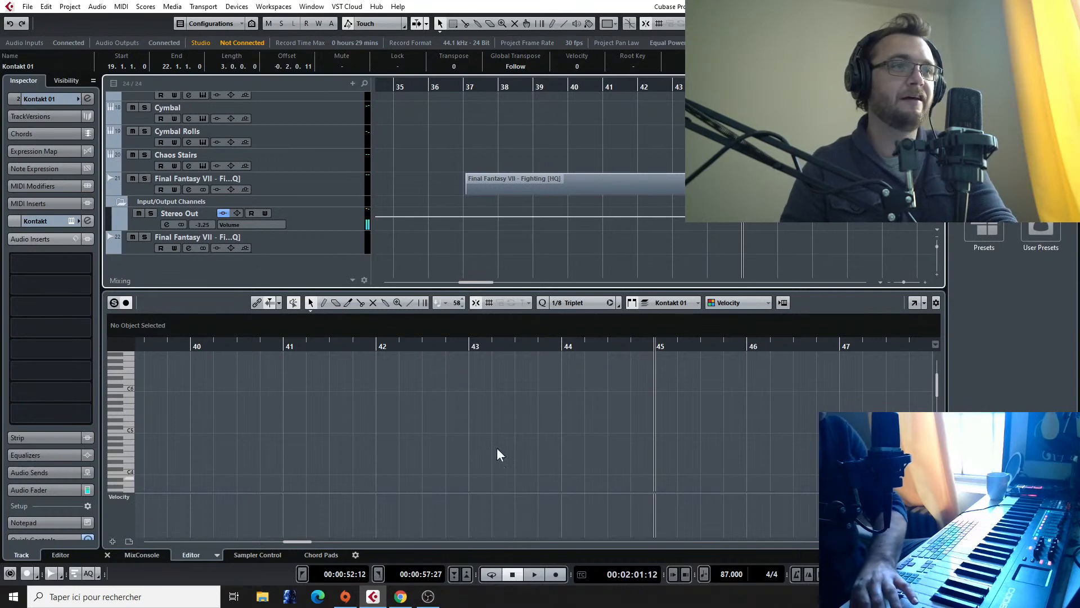
Step: Go back to bar 20 and open the recorded Kontakt 01 part for note editing
{"action": "scroll", "coordinate": [596, 160], "scroll_direction": "up", "scroll_amount": 4}
{"action": "scroll", "coordinate": [455, 150], "scroll_direction": "down", "scroll_amount": 4}
{"action": "scroll", "coordinate": [448, 153], "scroll_direction": "left", "scroll_amount": 2}
{"action": "scroll", "coordinate": [446, 154], "scroll_direction": "left", "scroll_amount": 3}
{"action": "scroll", "coordinate": [447, 153], "scroll_direction": "up", "scroll_amount": 5}
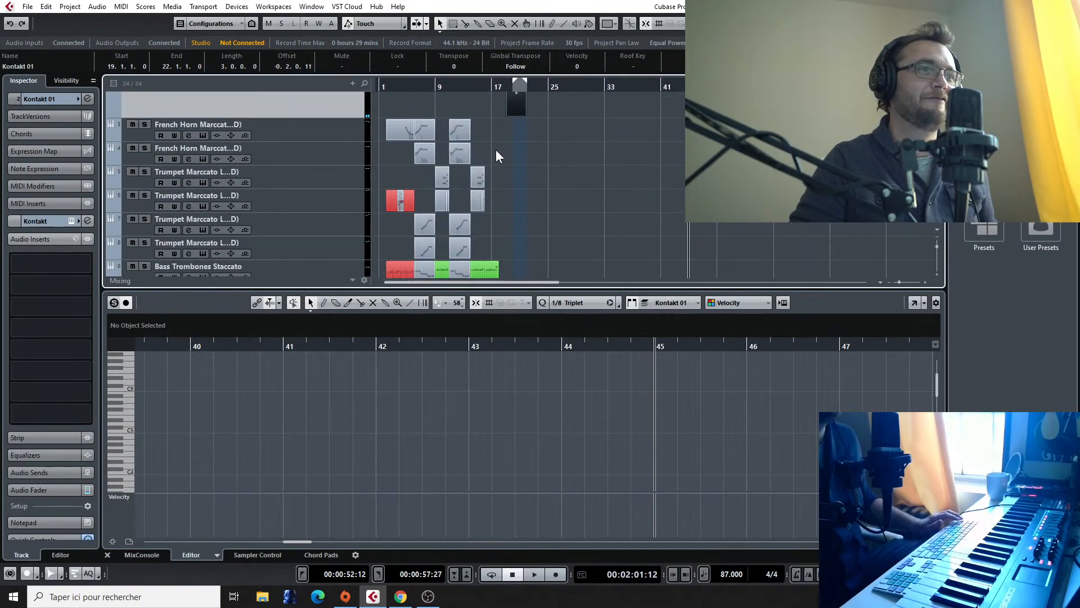
{"action": "scroll", "coordinate": [499, 153], "scroll_direction": "up", "scroll_amount": 6}
{"action": "left_click", "coordinate": [619, 84]}
{"action": "key", "text": "space"}
{"action": "key", "text": "space"}
{"action": "double_click", "coordinate": [653, 149]}
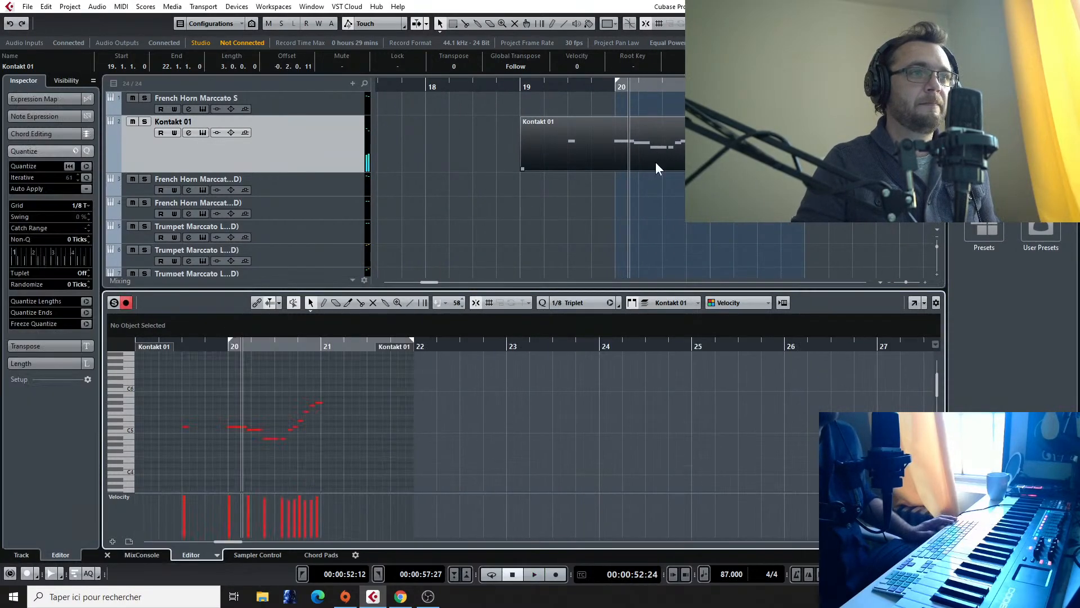
Step: Copy the bar 20 woodwind melody notes to lower pitches as a second voice starting on A#4
{"action": "left_click_drag", "start_coordinate": [305, 436], "coordinate": [232, 439]}
{"action": "left_click", "coordinate": [232, 427], "text": "shift"}
{"action": "left_click", "coordinate": [230, 452]}
{"action": "left_click", "coordinate": [233, 438]}
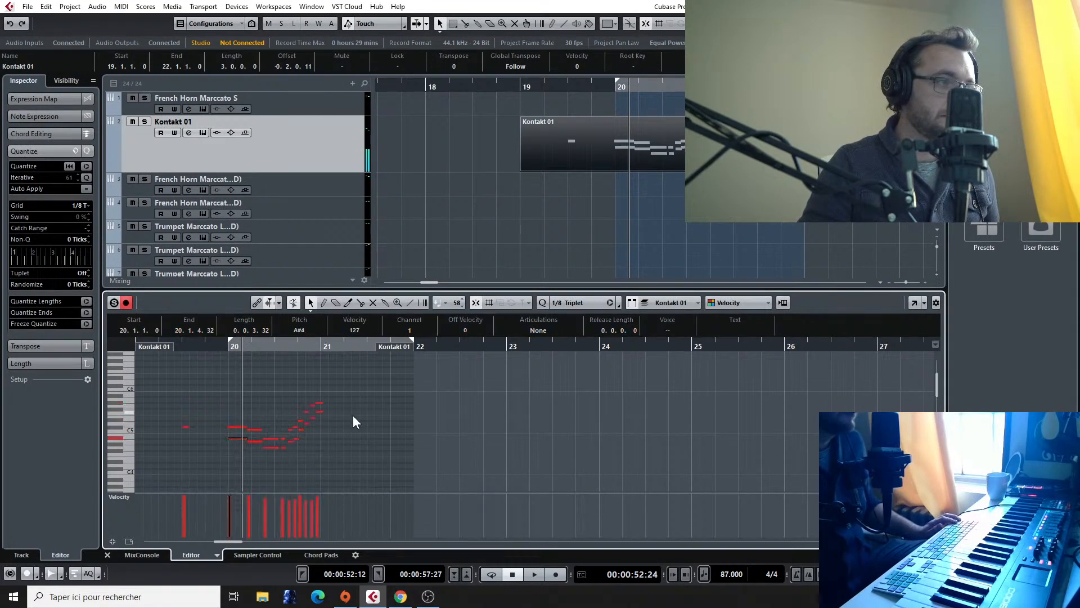
Step: Select the E5 note of the lower voice near the end of bar 20 and quantize it to a 1/16 grid
{"action": "left_click", "coordinate": [319, 412]}
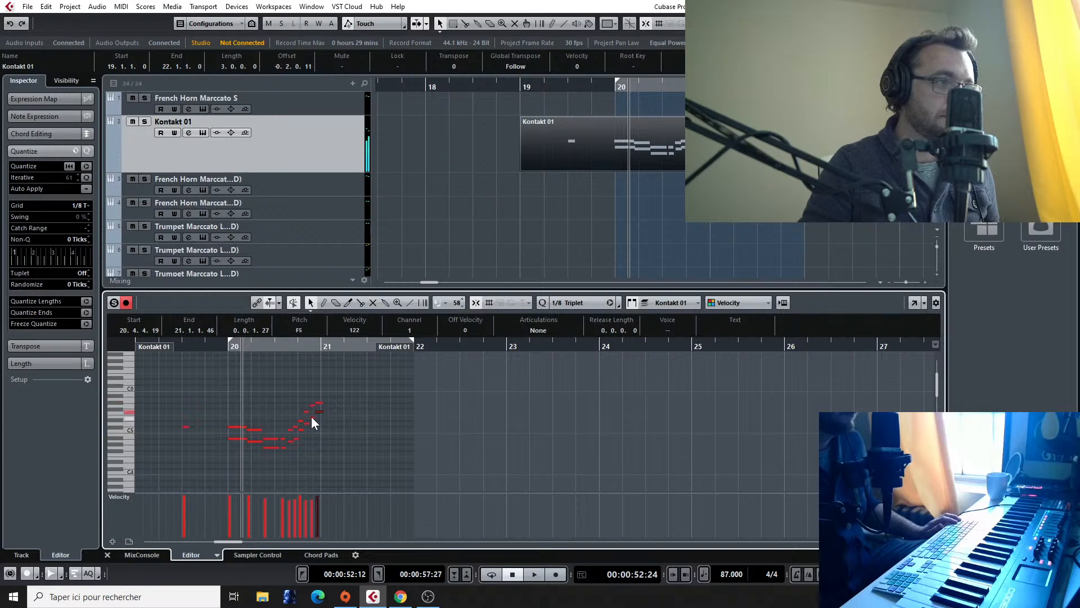
{"action": "left_click_drag", "start_coordinate": [312, 416], "coordinate": [313, 417]}
{"action": "scroll", "coordinate": [312, 417], "scroll_direction": "up", "scroll_amount": 4}
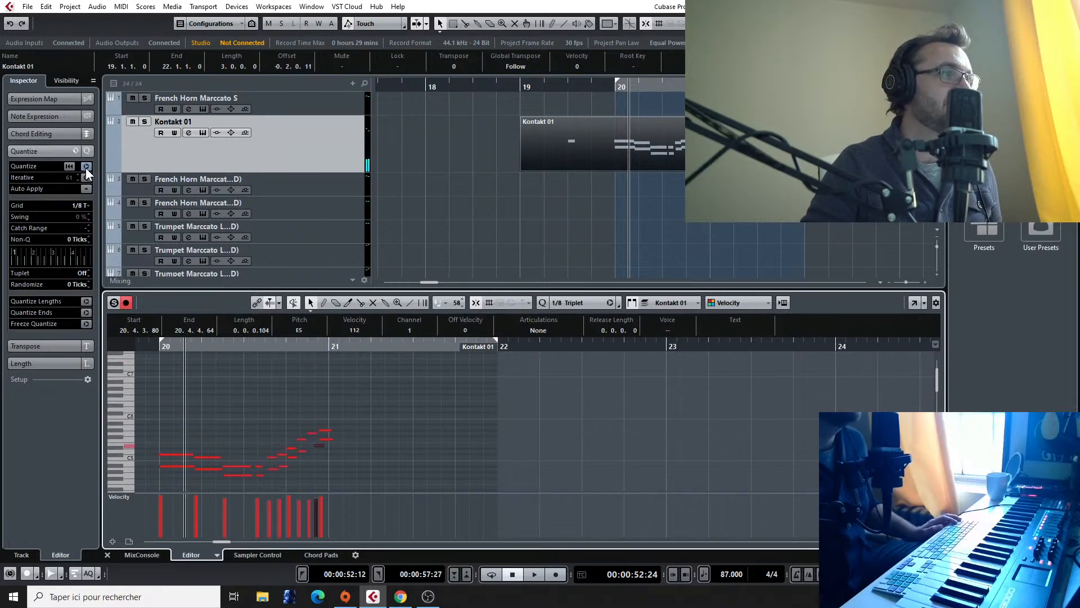
{"action": "left_click", "coordinate": [77, 150]}
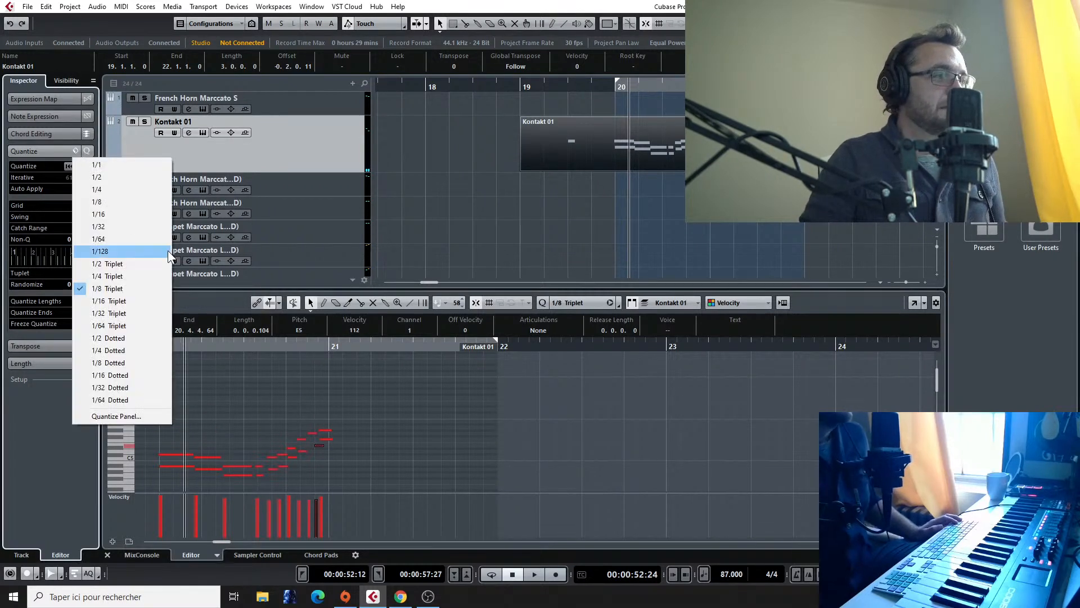
{"action": "left_click", "coordinate": [117, 214]}
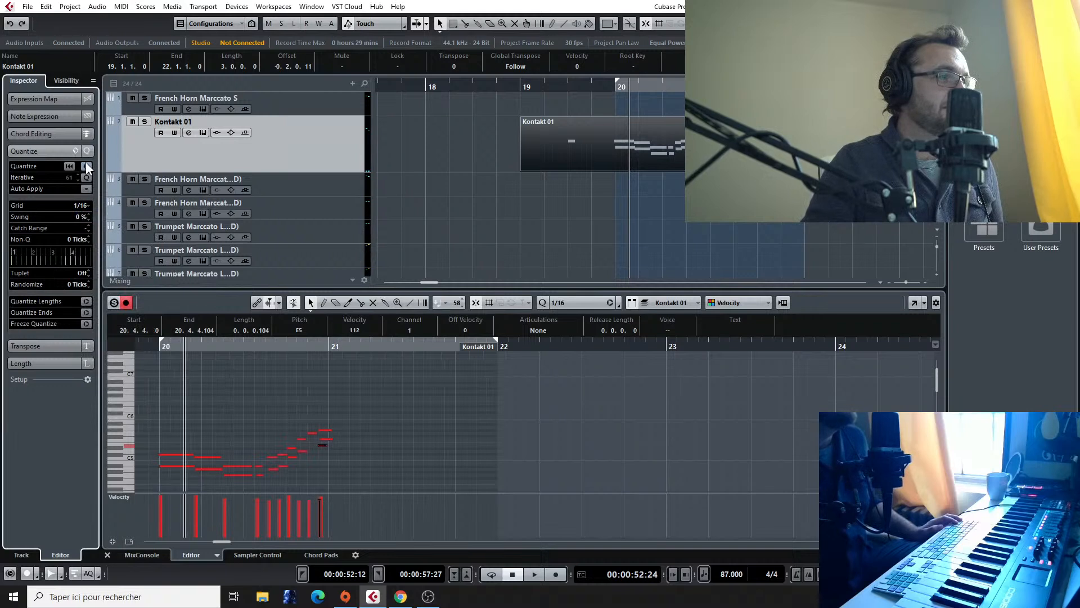
Step: Quantize all notes of the Kontakt 01 part to the 1/16 grid and play back bar 20
{"action": "key", "text": "ctrl+a"}
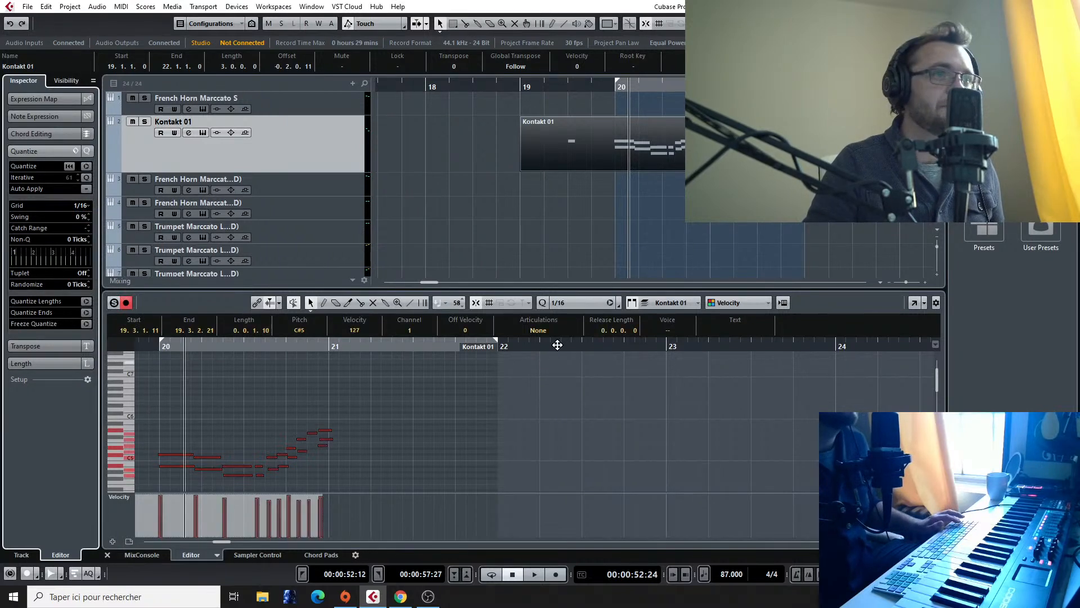
{"action": "left_click", "coordinate": [670, 154]}
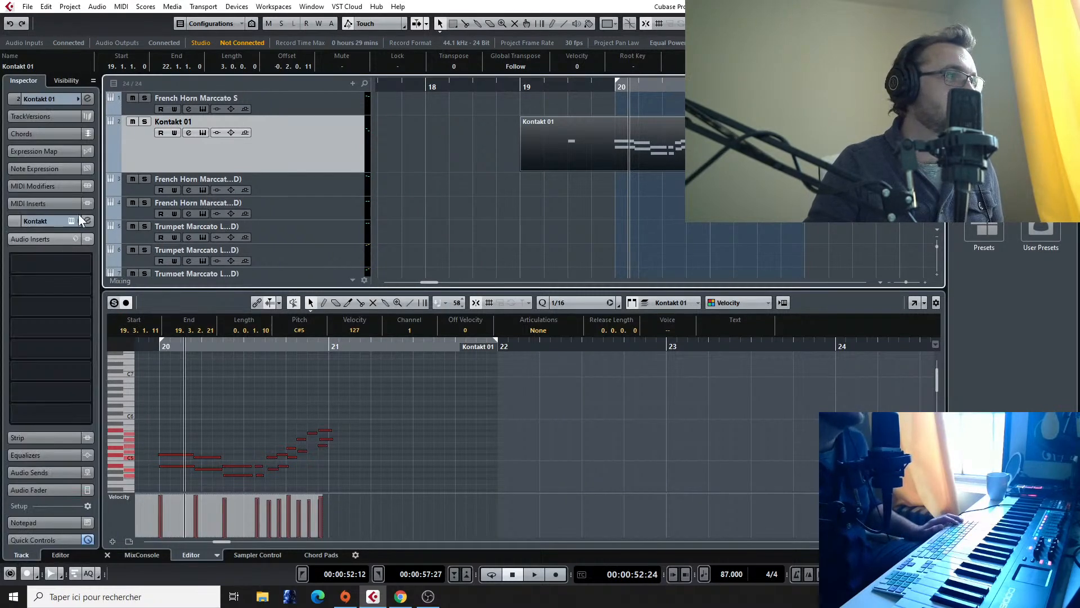
{"action": "double_click", "coordinate": [542, 127]}
{"action": "left_click", "coordinate": [86, 167]}
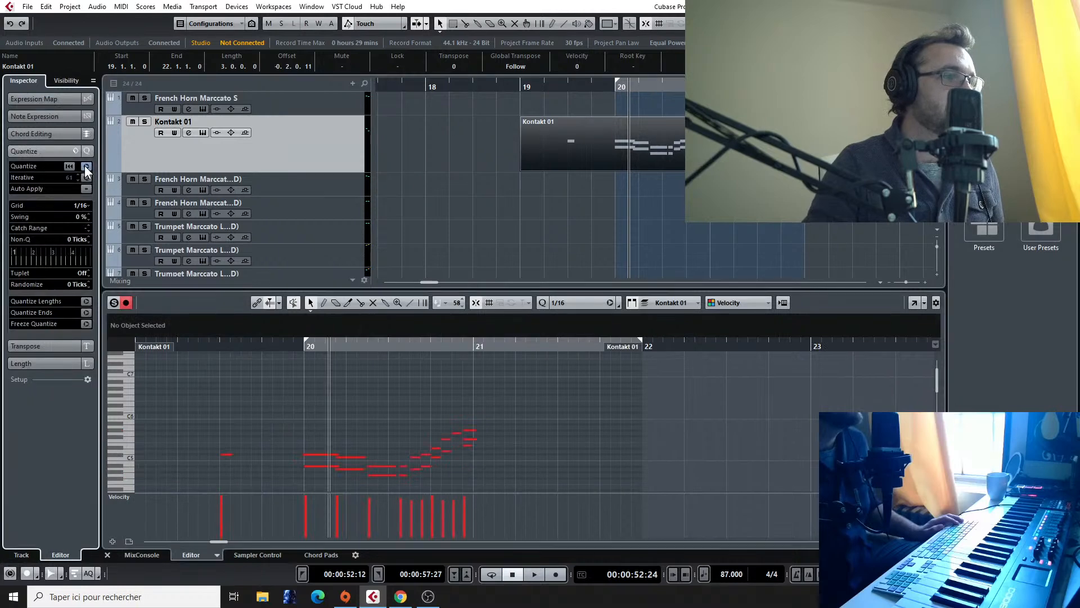
{"action": "key", "text": "space"}
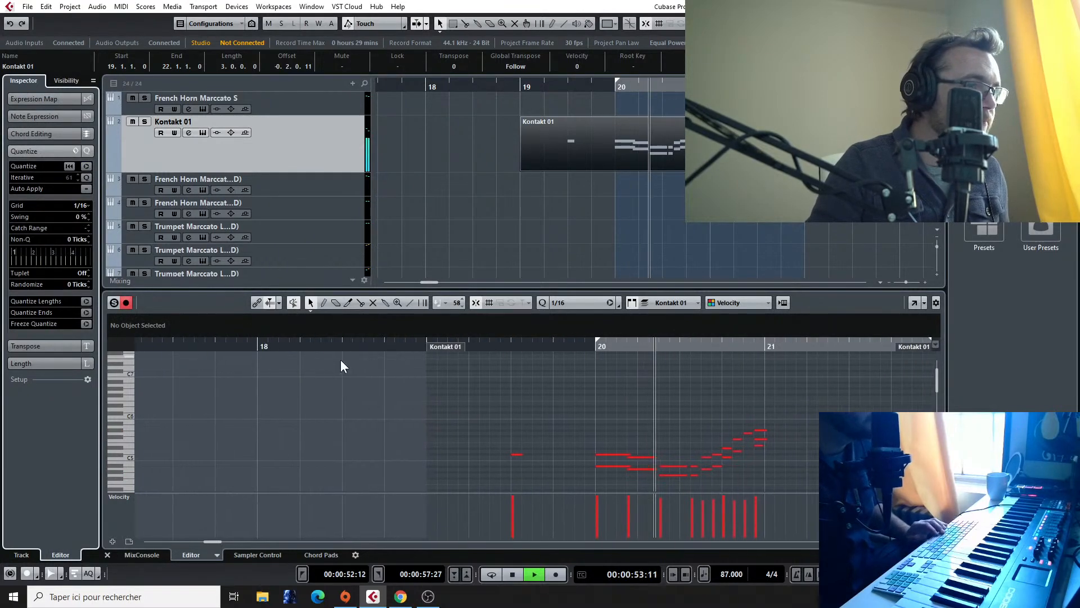
{"action": "key", "text": "space"}
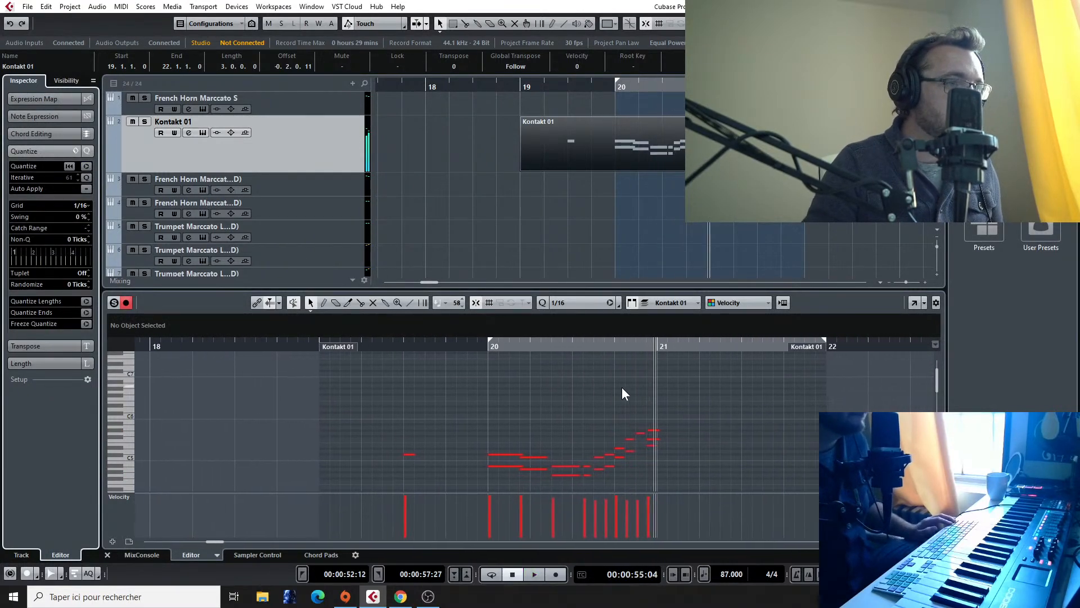
Step: Raise the lower voice's last note in bar 20 to F5 and lower its note at 20.4.2 to C#5
{"action": "scroll", "coordinate": [633, 387], "scroll_direction": "up", "scroll_amount": 4}
{"action": "scroll", "coordinate": [633, 387], "scroll_direction": "up", "scroll_amount": 2}
{"action": "left_click_drag", "start_coordinate": [714, 446], "coordinate": [664, 436]}
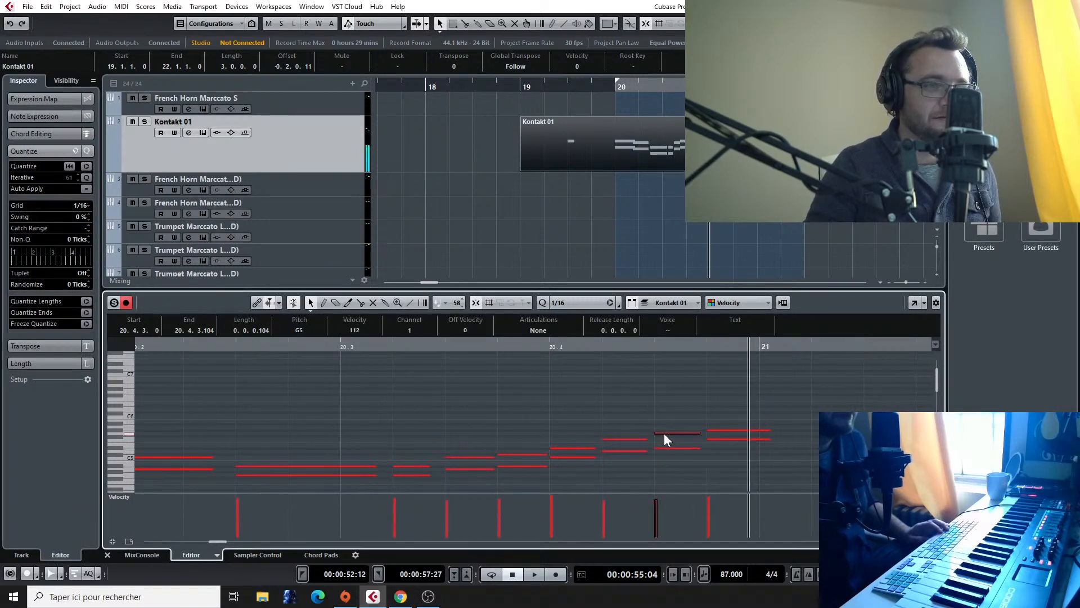
{"action": "left_click", "coordinate": [713, 438]}
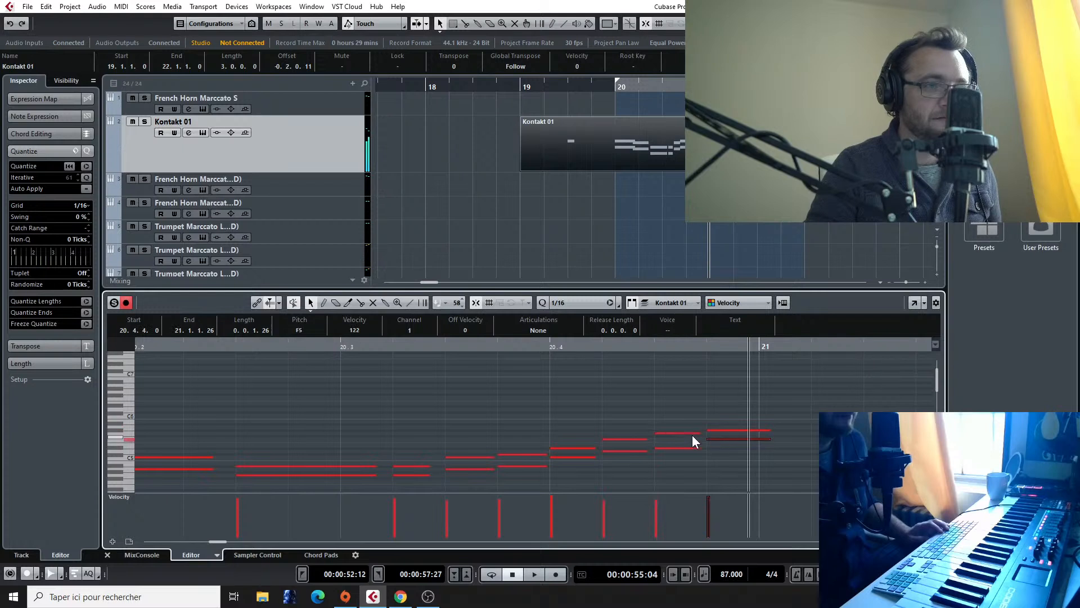
{"action": "left_click", "coordinate": [679, 448]}
{"action": "left_click", "coordinate": [613, 438]}
{"action": "left_click", "coordinate": [615, 452]}
{"action": "left_click_drag", "start_coordinate": [615, 450], "coordinate": [617, 454]}
Step: Lower the second voice's note at 20.3.3 to G#4 and audition the neighbouring notes of both voices
{"action": "left_click", "coordinate": [589, 448]}
{"action": "left_click", "coordinate": [512, 453]}
{"action": "left_click", "coordinate": [463, 458]}
{"action": "left_click_drag", "start_coordinate": [464, 469], "coordinate": [464, 472]}
{"action": "left_click", "coordinate": [407, 466]}
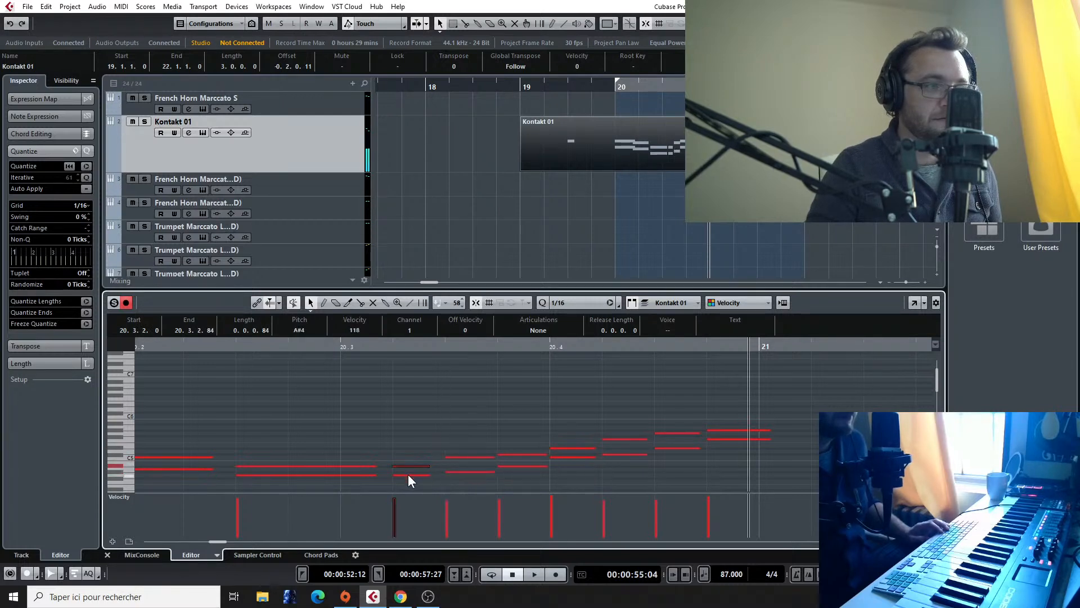
{"action": "left_click", "coordinate": [315, 467]}
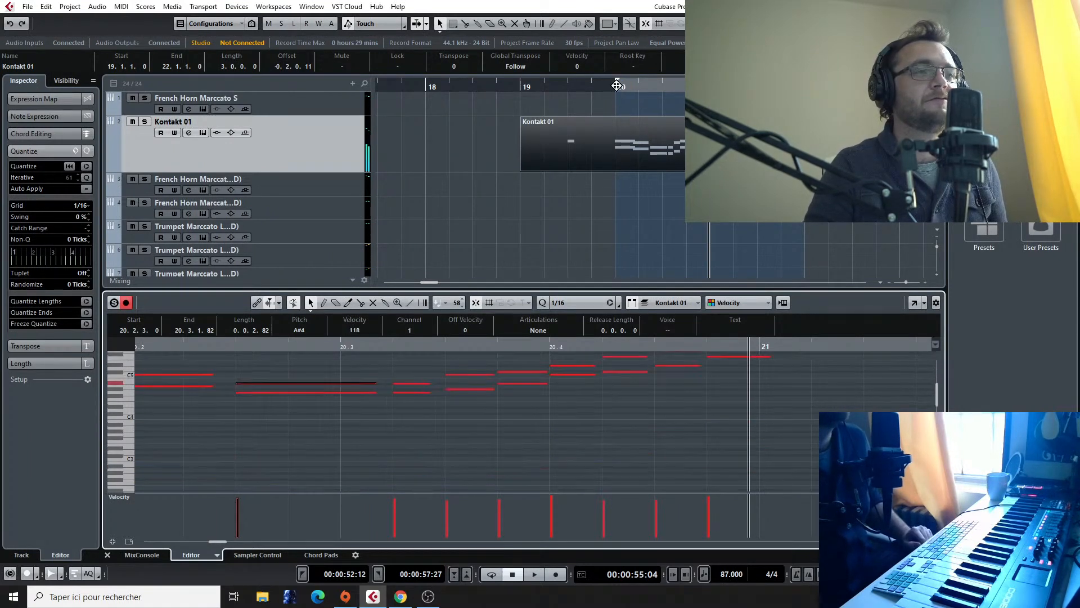
Step: Play bar 20 from its start to check the edited two-voice harmony
{"action": "left_click", "coordinate": [617, 85]}
{"action": "key", "text": "space"}
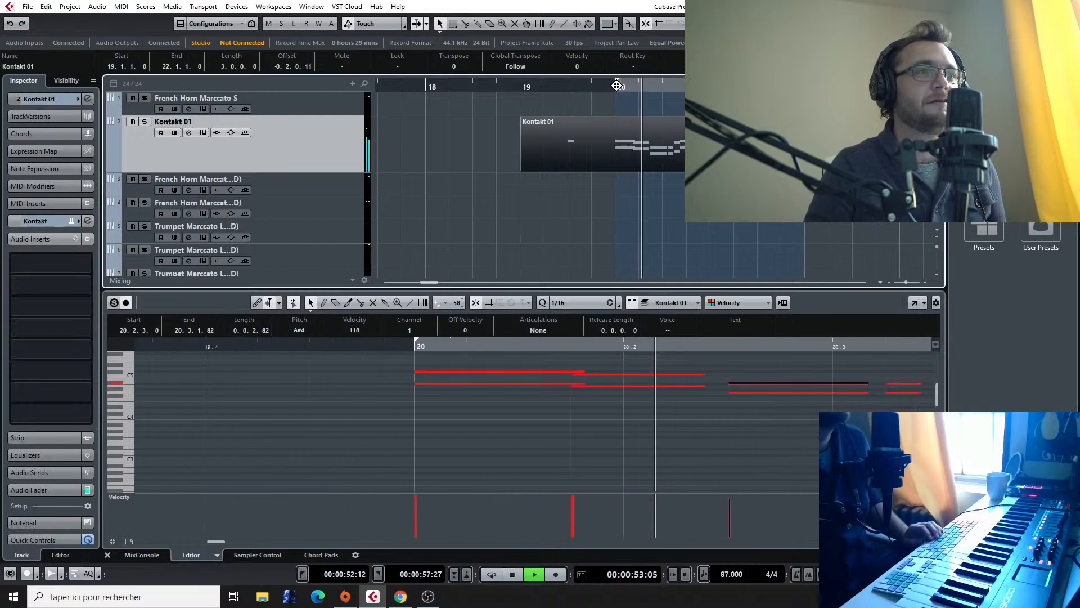
{"action": "key", "text": "space"}
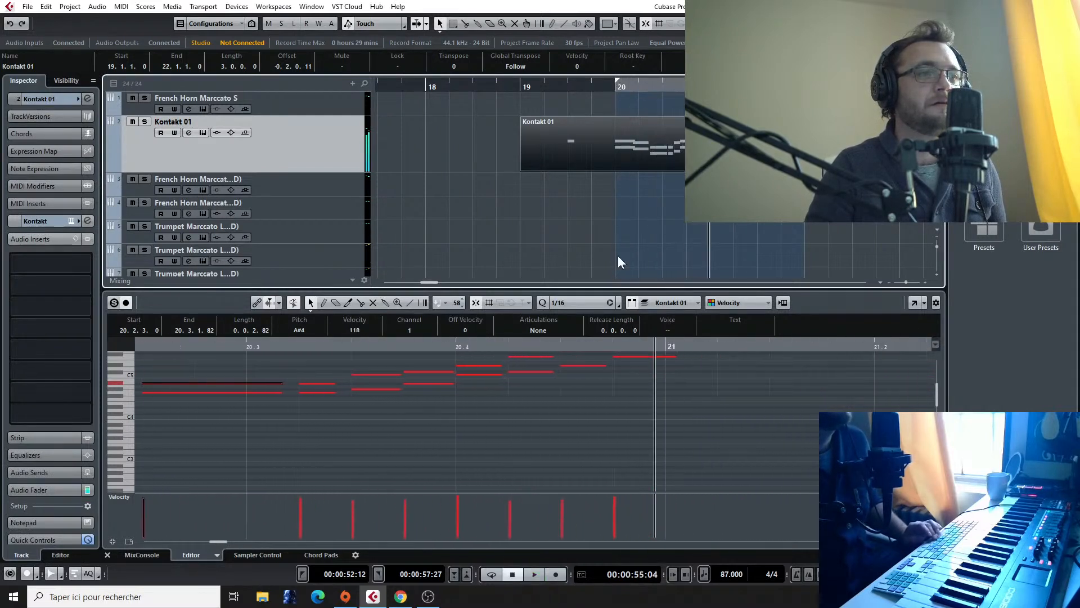
Step: Lower the second voice's first note in bar 20 to G#4 and shorten both opening notes to end at 20.1.4
{"action": "scroll", "coordinate": [394, 400], "scroll_direction": "left", "scroll_amount": 3}
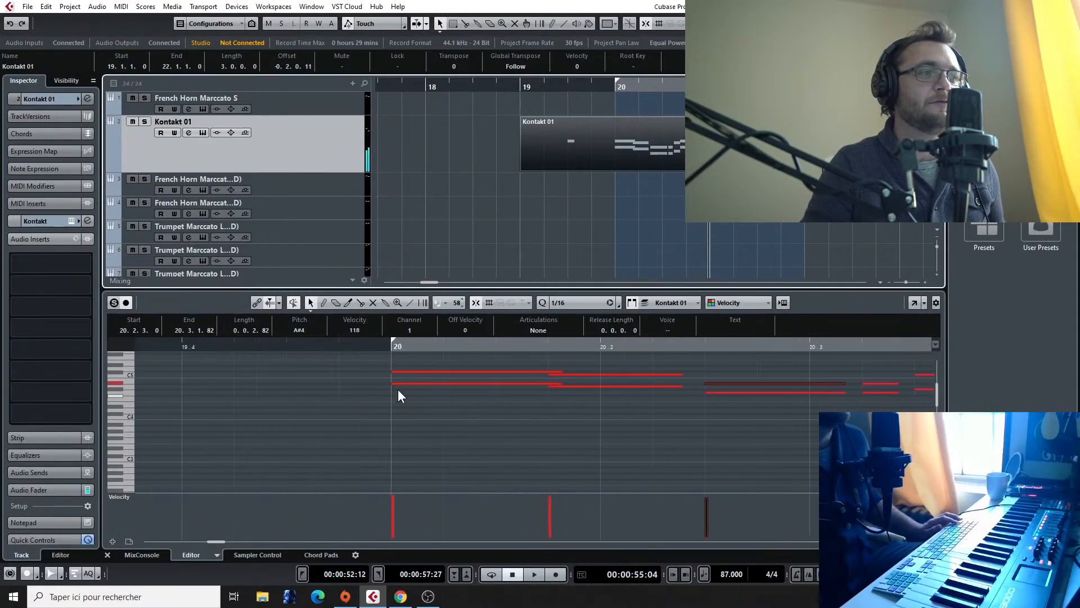
{"action": "left_click", "coordinate": [431, 383]}
{"action": "left_click", "coordinate": [431, 372]}
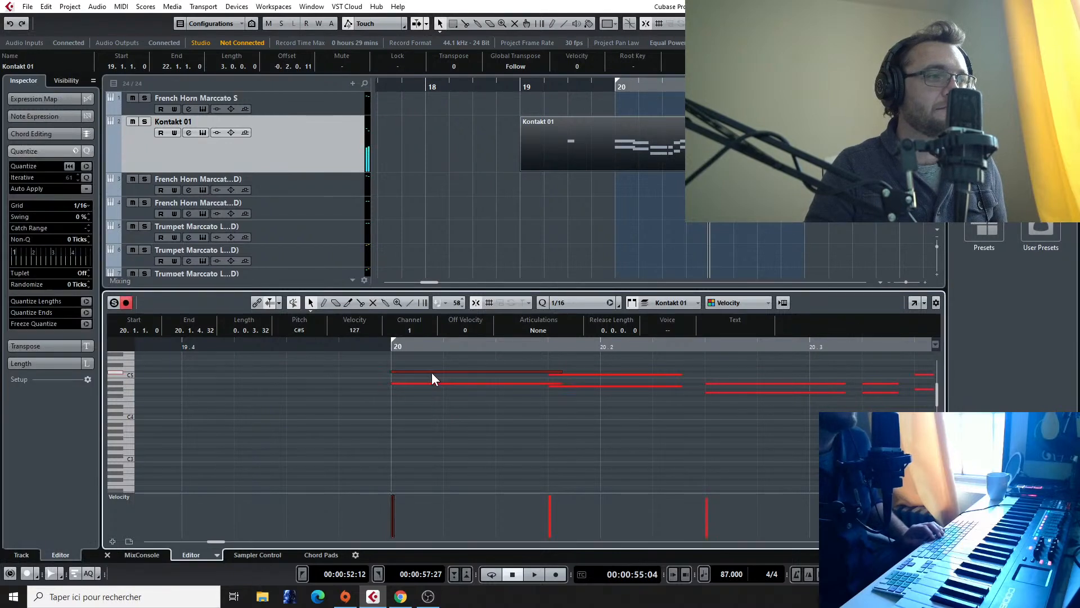
{"action": "left_click_drag", "start_coordinate": [433, 383], "coordinate": [436, 391]}
{"action": "left_click_drag", "start_coordinate": [564, 393], "coordinate": [556, 375]}
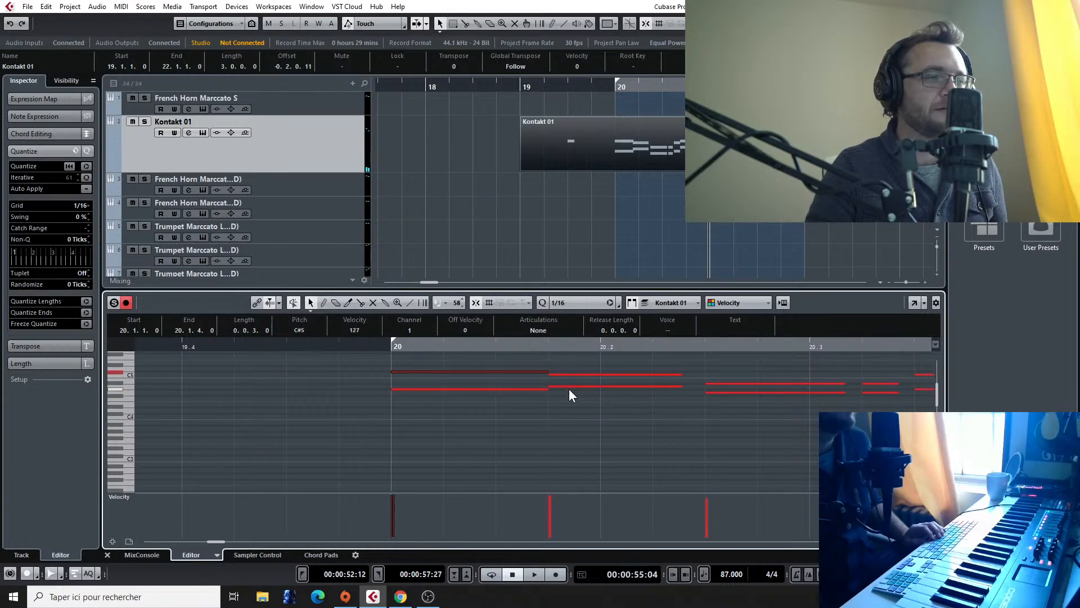
{"action": "left_click", "coordinate": [569, 387]}
Step: Find the Final Fantasy VII reference track and play it from about bar 41 to bar 43
{"action": "scroll", "coordinate": [776, 169], "scroll_direction": "up", "scroll_amount": 1}
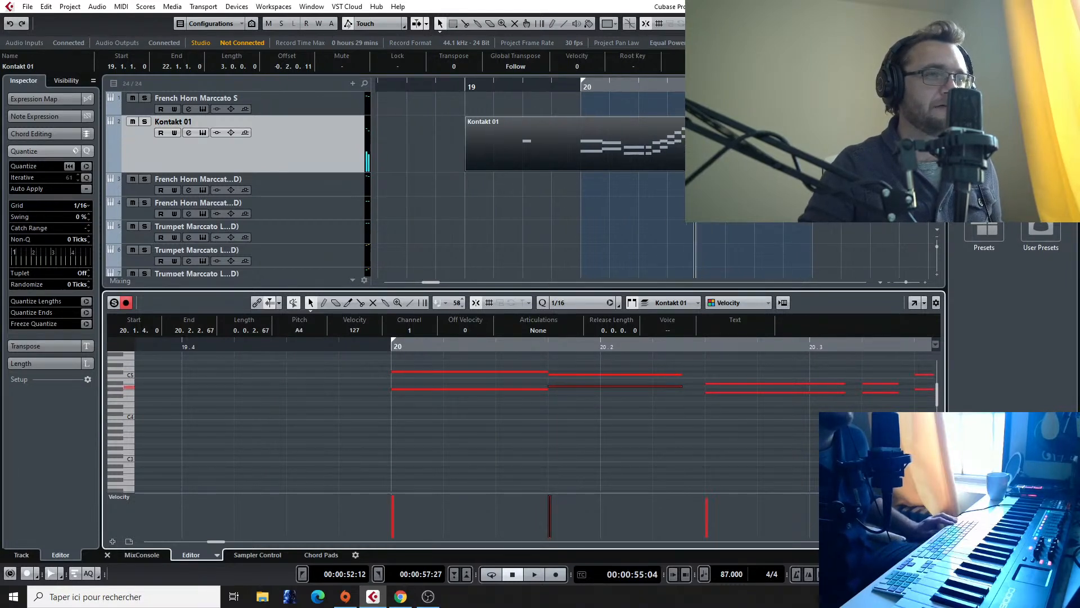
{"action": "scroll", "coordinate": [776, 169], "scroll_direction": "down", "scroll_amount": 6}
{"action": "scroll", "coordinate": [776, 169], "scroll_direction": "left", "scroll_amount": 3}
{"action": "scroll", "coordinate": [776, 168], "scroll_direction": "right", "scroll_amount": 6}
{"action": "scroll", "coordinate": [658, 180], "scroll_direction": "left", "scroll_amount": 2}
{"action": "scroll", "coordinate": [659, 180], "scroll_direction": "down", "scroll_amount": 3}
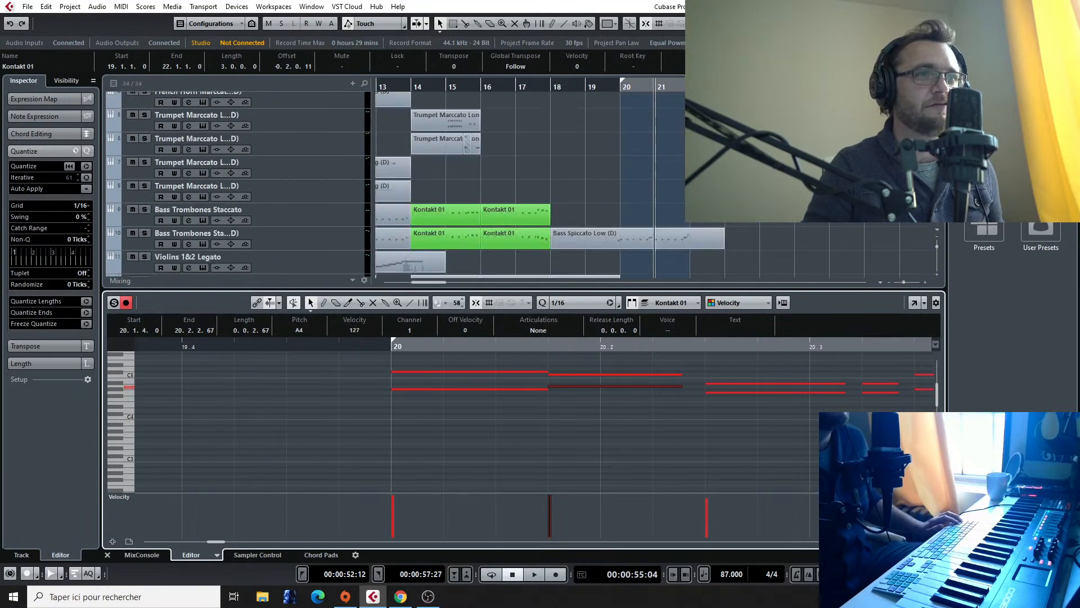
{"action": "scroll", "coordinate": [674, 119], "scroll_direction": "right", "scroll_amount": 4}
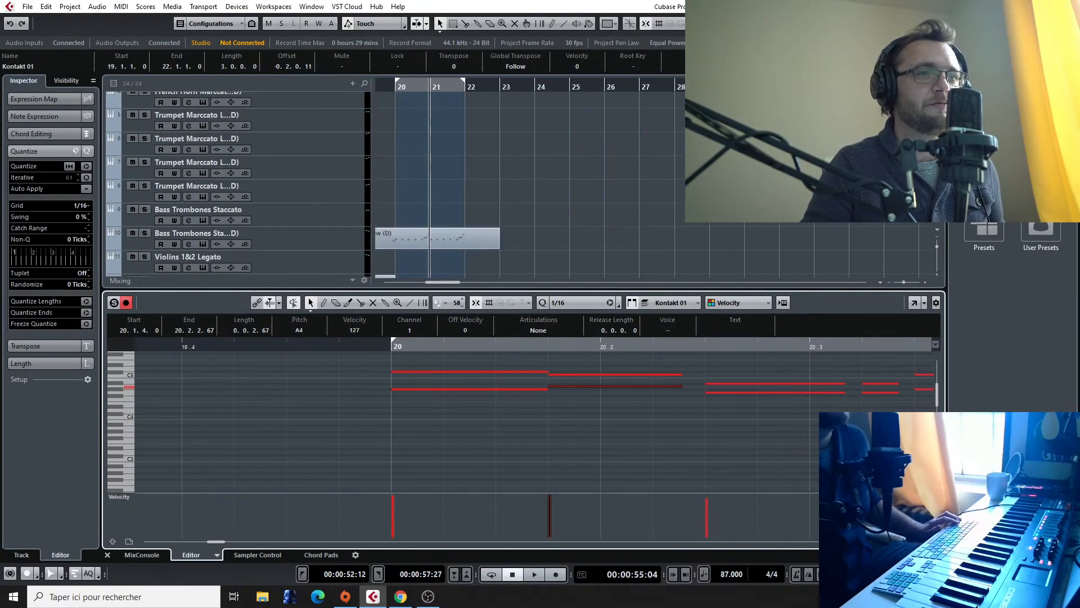
{"action": "scroll", "coordinate": [673, 118], "scroll_direction": "down", "scroll_amount": 3}
{"action": "scroll", "coordinate": [658, 168], "scroll_direction": "left", "scroll_amount": 1}
{"action": "scroll", "coordinate": [658, 169], "scroll_direction": "down", "scroll_amount": 4}
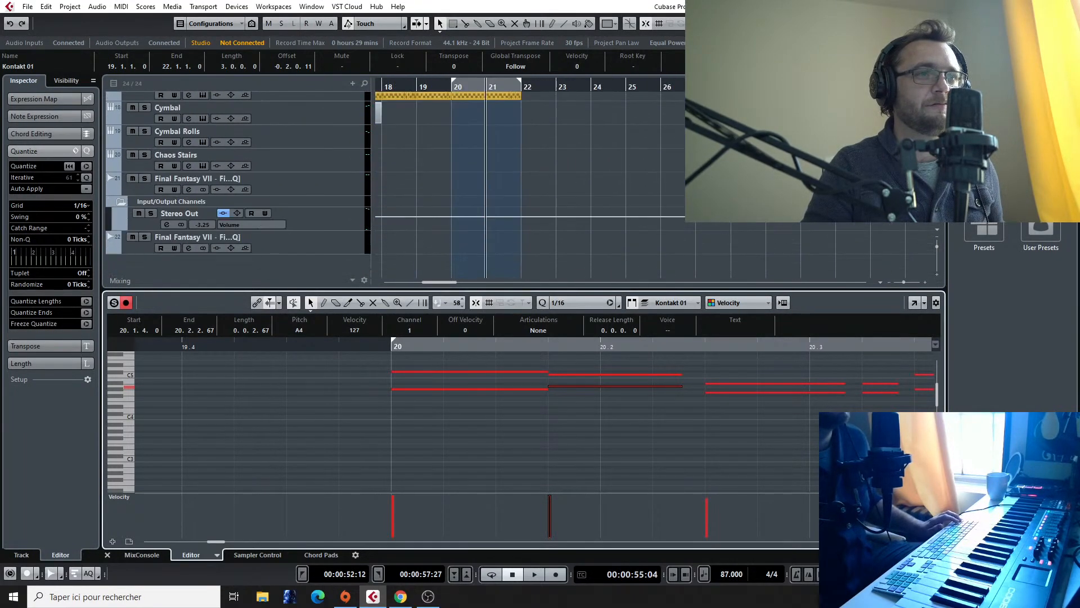
{"action": "scroll", "coordinate": [658, 169], "scroll_direction": "left", "scroll_amount": 4}
{"action": "scroll", "coordinate": [658, 169], "scroll_direction": "right", "scroll_amount": 8}
{"action": "scroll", "coordinate": [658, 169], "scroll_direction": "right", "scroll_amount": 5}
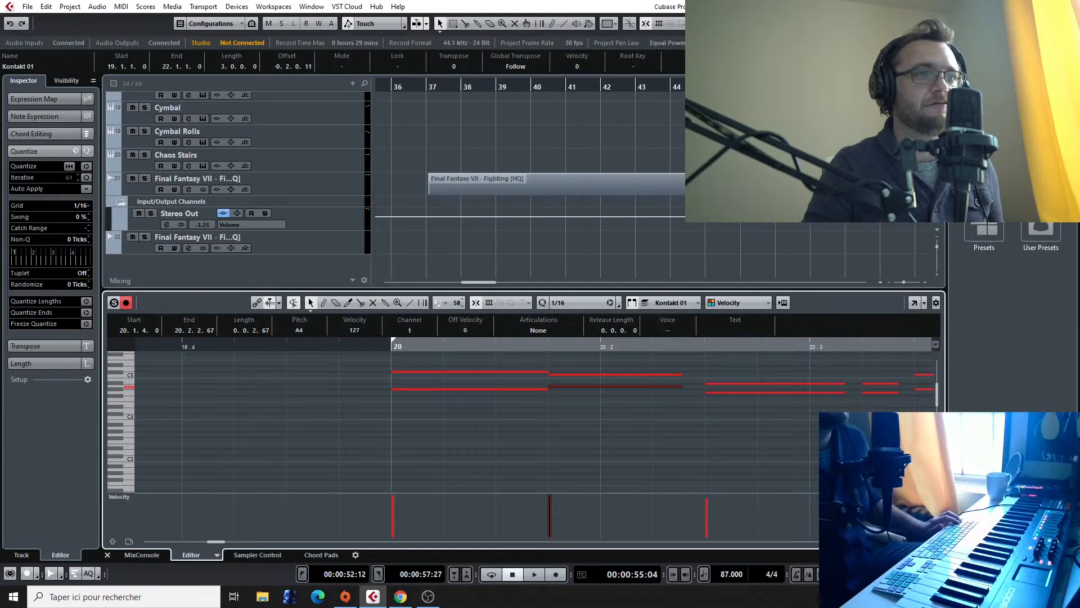
{"action": "left_click", "coordinate": [559, 89]}
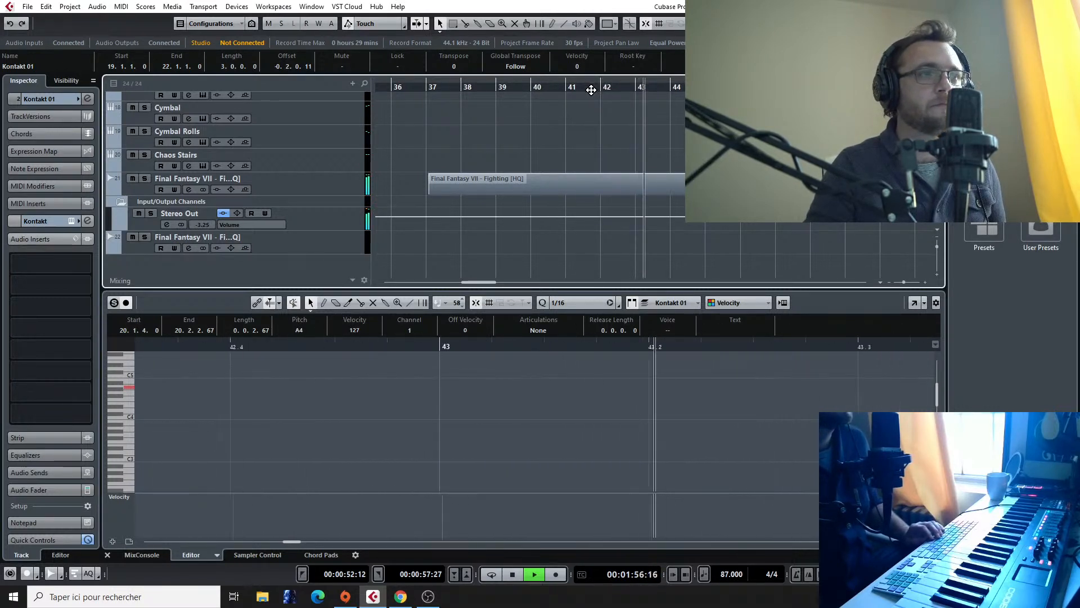
{"action": "key", "text": "space"}
Step: Replay the reference track from bar 43 to the start of bar 44 to check its harmony
{"action": "left_click", "coordinate": [646, 88]}
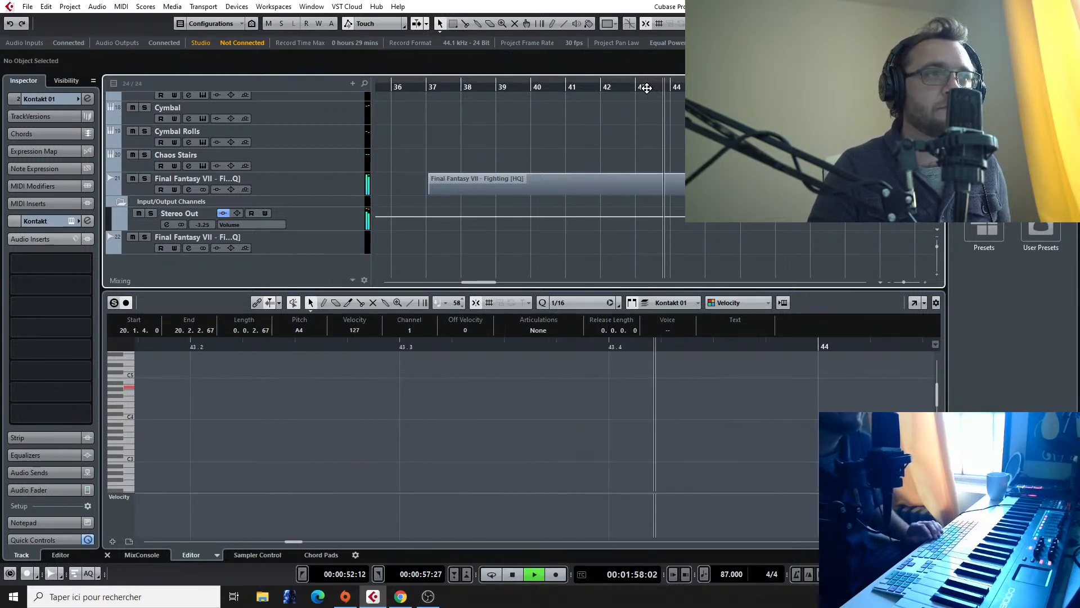
{"action": "key", "text": "space"}
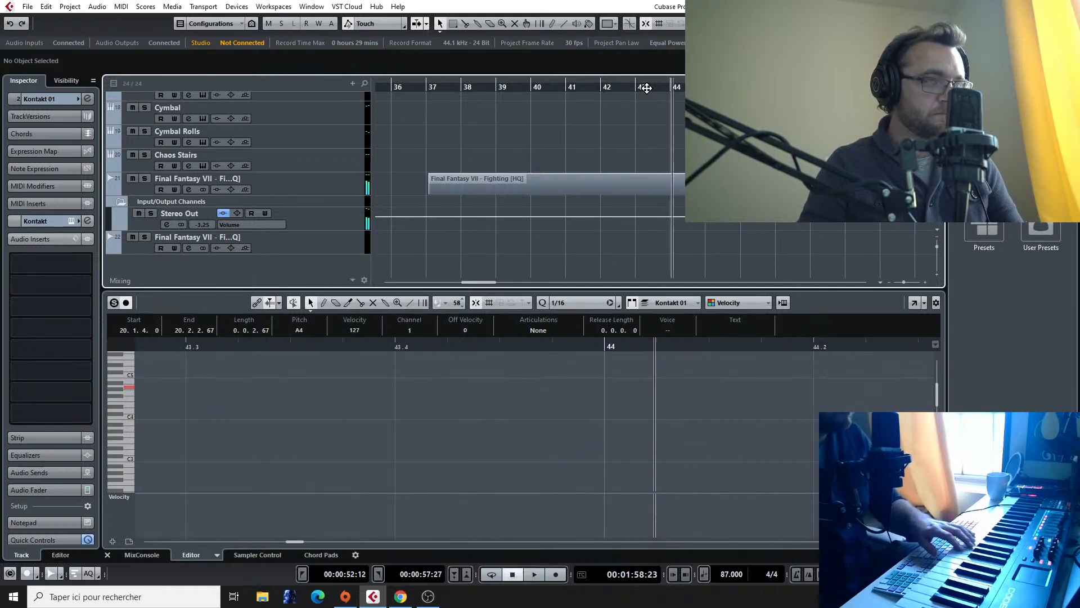
{"action": "left_click", "coordinate": [646, 87]}
{"action": "key", "text": "space"}
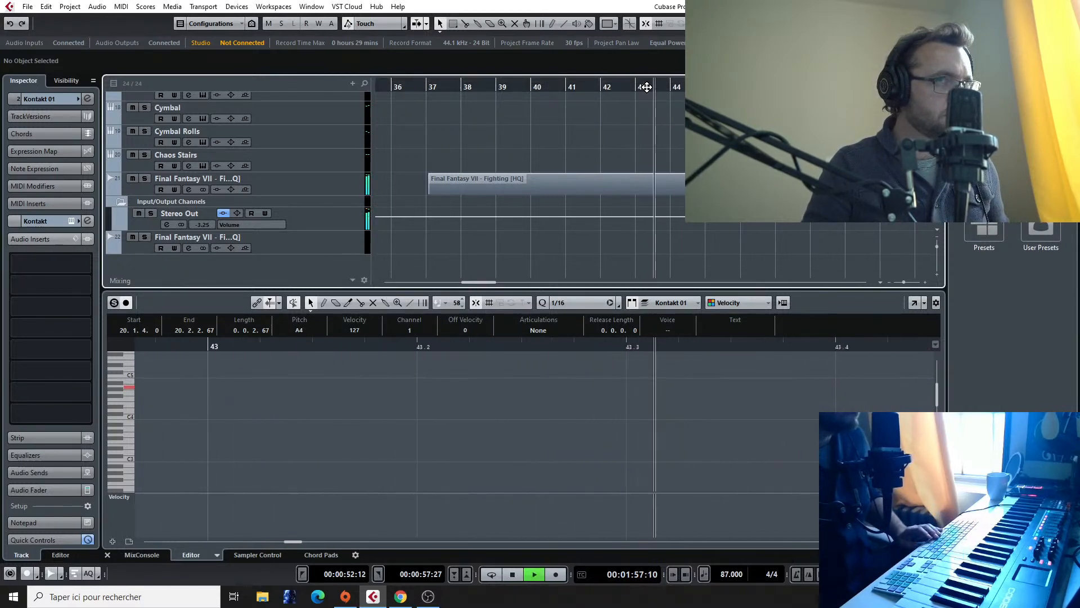
{"action": "key", "text": "space"}
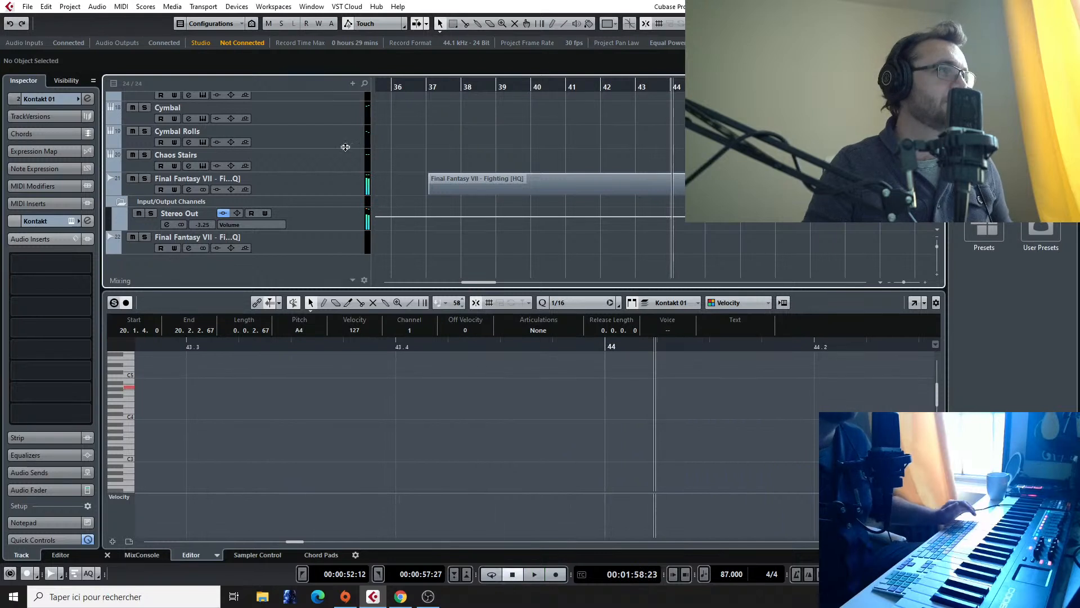
Step: Select the French Horn Marccato track directly below Kontakt 01 to try out the harmony with its sound
{"action": "scroll", "coordinate": [283, 163], "scroll_direction": "up", "scroll_amount": 15}
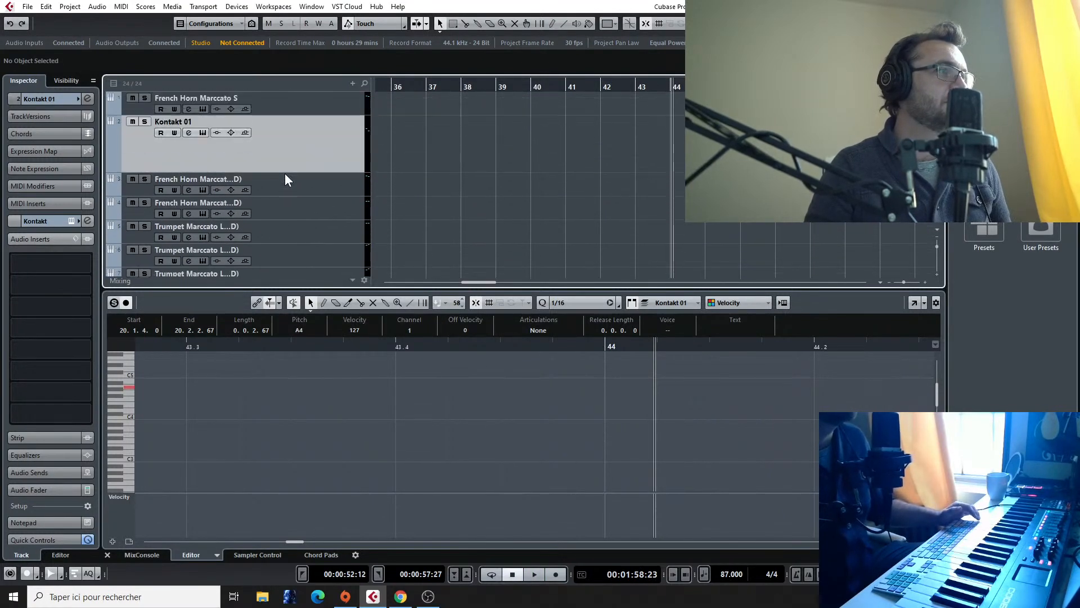
{"action": "left_click", "coordinate": [287, 179]}
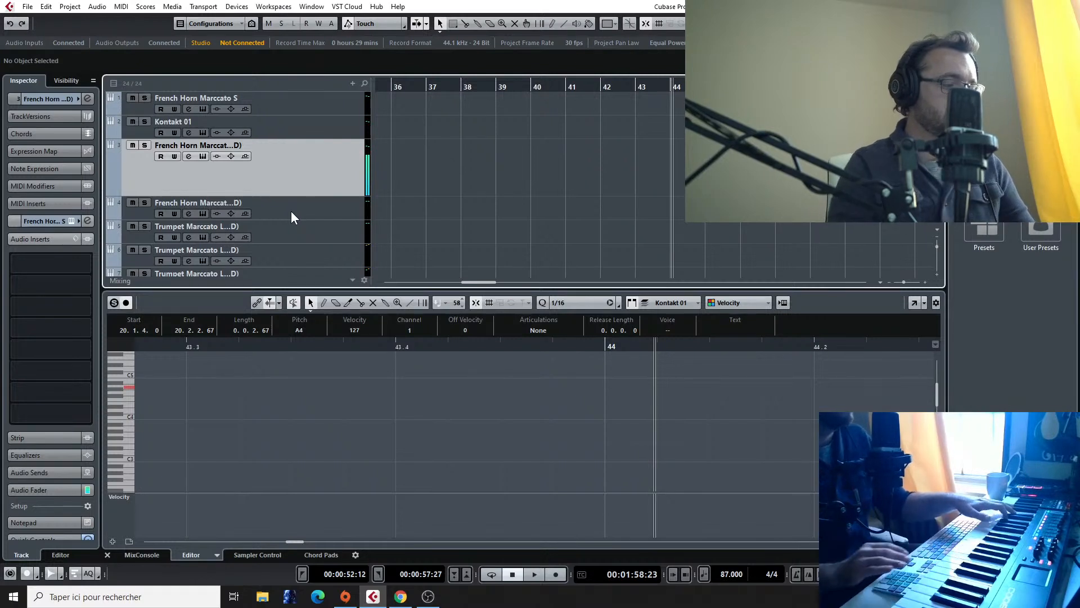
{"action": "scroll", "coordinate": [596, 169], "scroll_direction": "down", "scroll_amount": 3}
{"action": "scroll", "coordinate": [595, 169], "scroll_direction": "up", "scroll_amount": 3}
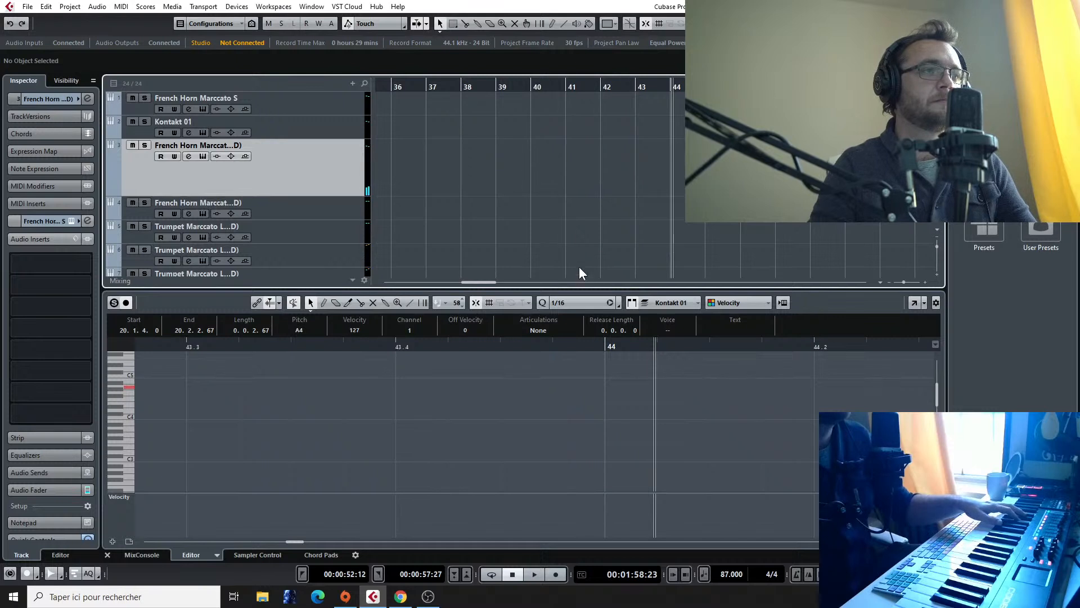
{"action": "scroll", "coordinate": [425, 208], "scroll_direction": "down", "scroll_amount": 2}
{"action": "scroll", "coordinate": [426, 208], "scroll_direction": "up", "scroll_amount": 2}
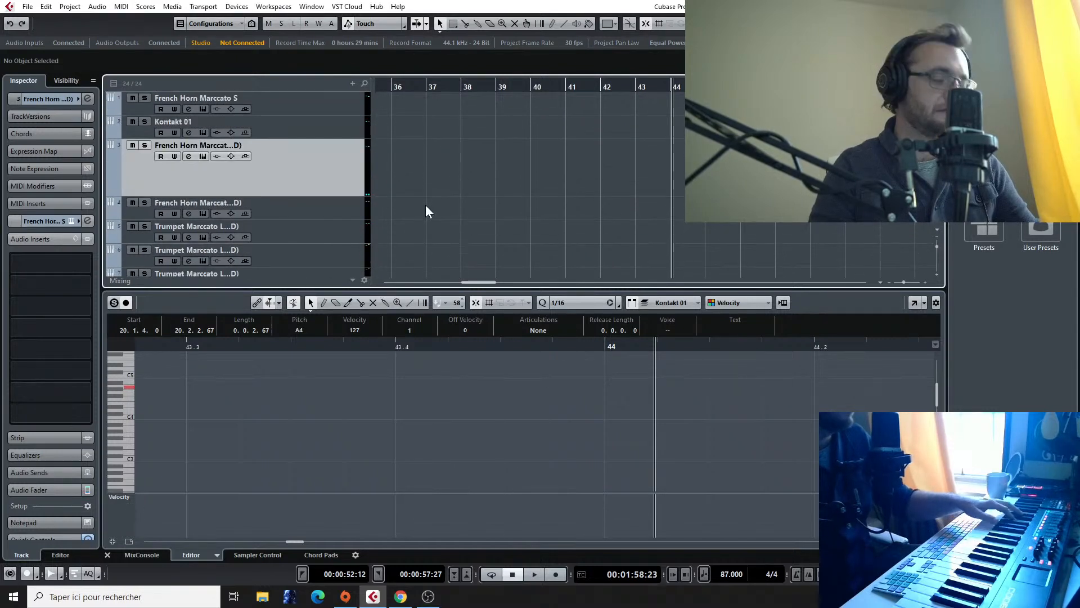
Step: Go back to the Kontakt 01 part starting at bar 19 and open its bar 20 notes for editing
{"action": "scroll", "coordinate": [448, 202], "scroll_direction": "left", "scroll_amount": 10}
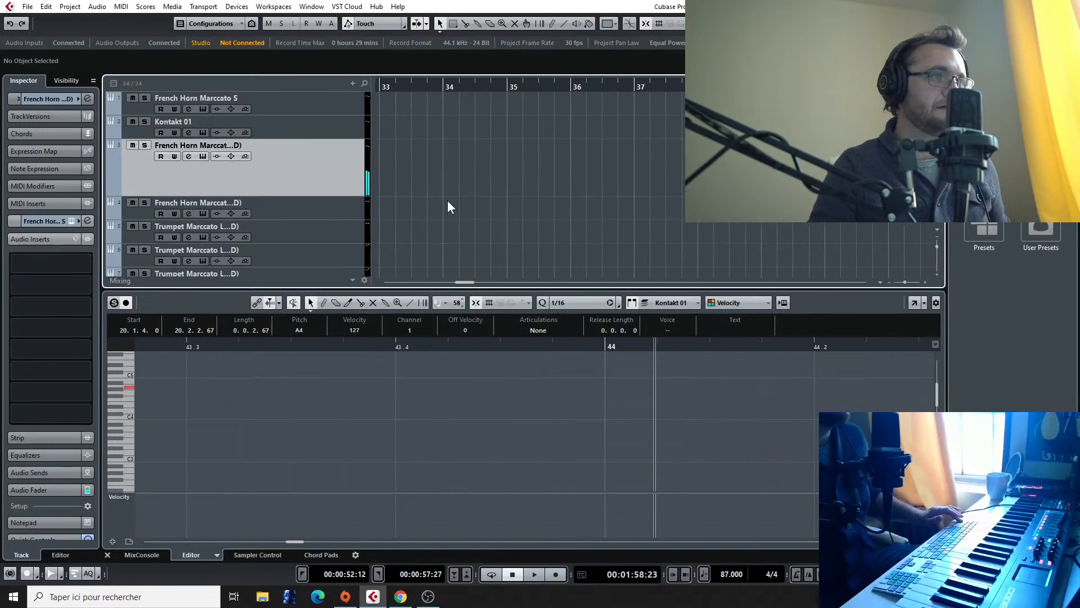
{"action": "scroll", "coordinate": [448, 202], "scroll_direction": "left", "scroll_amount": 1}
{"action": "double_click", "coordinate": [695, 128]}
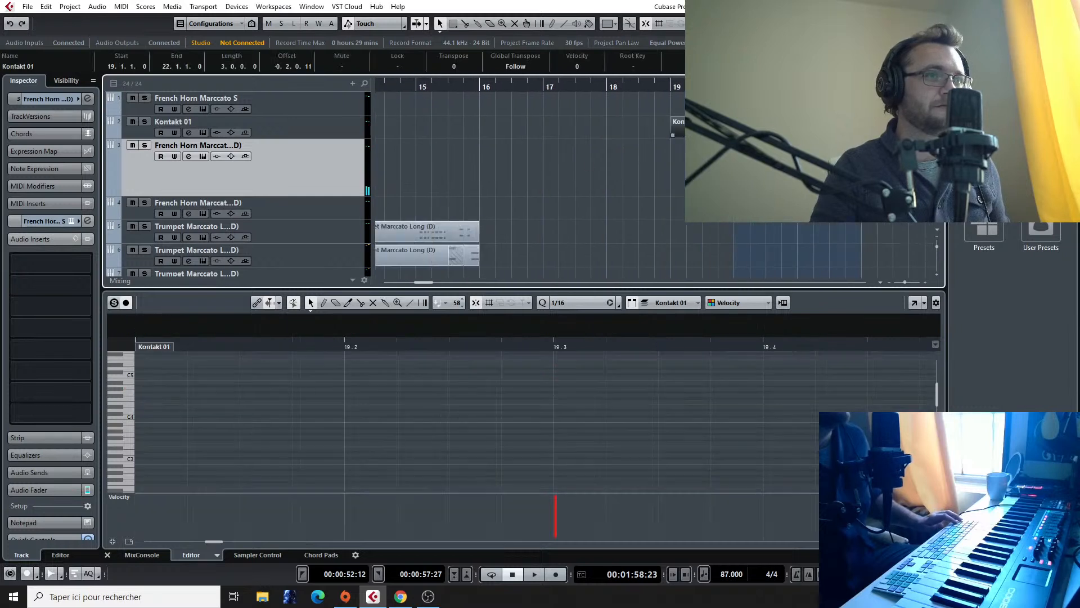
{"action": "scroll", "coordinate": [527, 401], "scroll_direction": "right", "scroll_amount": 2}
{"action": "scroll", "coordinate": [528, 401], "scroll_direction": "right", "scroll_amount": 1}
{"action": "scroll", "coordinate": [527, 401], "scroll_direction": "up", "scroll_amount": 2}
{"action": "scroll", "coordinate": [527, 400], "scroll_direction": "down", "scroll_amount": 1}
{"action": "scroll", "coordinate": [527, 400], "scroll_direction": "left", "scroll_amount": 1}
{"action": "scroll", "coordinate": [528, 400], "scroll_direction": "down", "scroll_amount": 3}
{"action": "scroll", "coordinate": [528, 400], "scroll_direction": "up", "scroll_amount": 3}
{"action": "scroll", "coordinate": [528, 401], "scroll_direction": "down", "scroll_amount": 3}
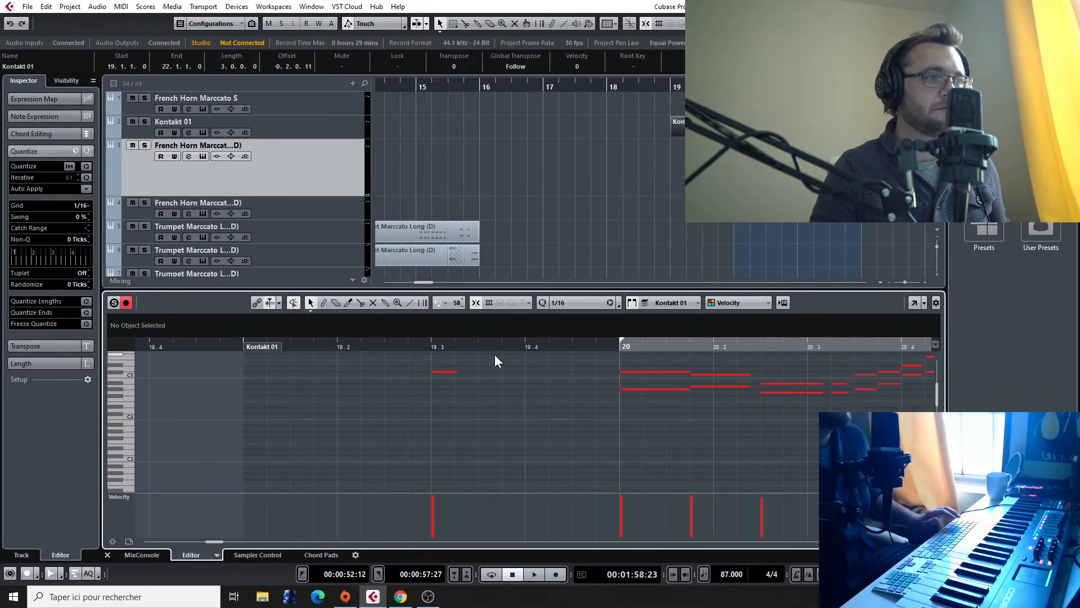
Step: Change the pitches of the lower voice's first three notes in bar 20 to B4, F#4 and D4
{"action": "left_click", "coordinate": [451, 371]}
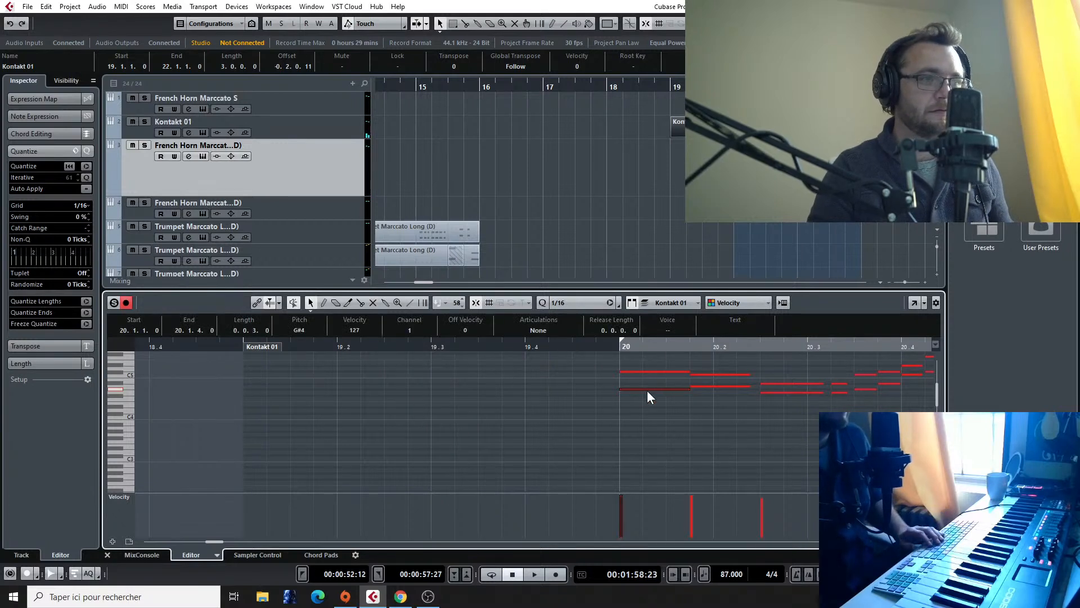
{"action": "left_click_drag", "start_coordinate": [648, 391], "coordinate": [647, 385]}
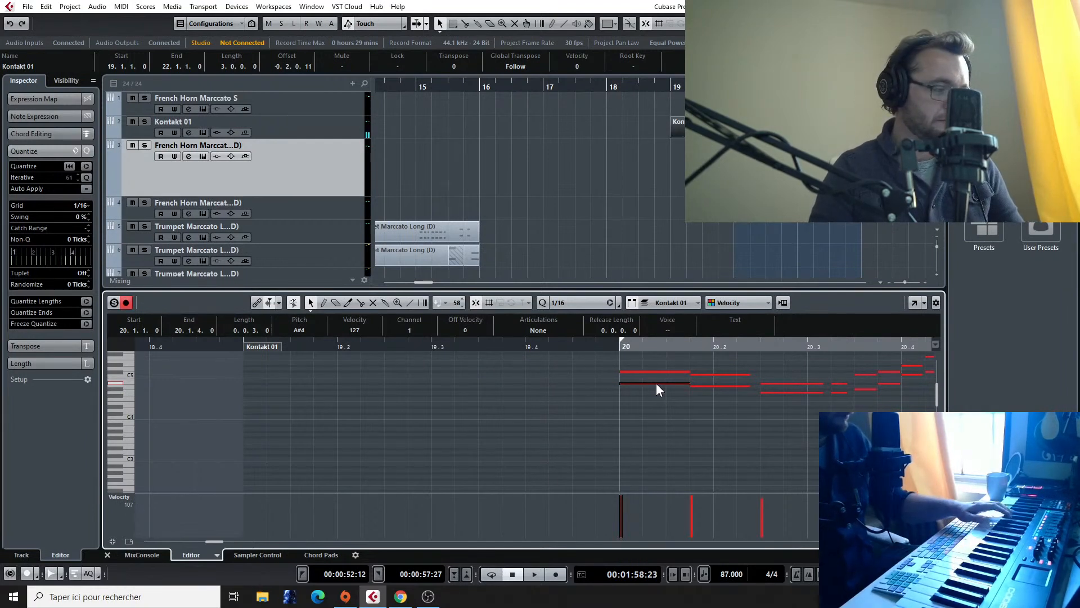
{"action": "left_click", "coordinate": [725, 386]}
{"action": "left_click_drag", "start_coordinate": [727, 387], "coordinate": [771, 411]}
{"action": "left_click", "coordinate": [769, 392]}
Step: Play the passage from bar 20 to check the new lower-voice pitches
{"action": "left_click", "coordinate": [614, 350]}
{"action": "key", "text": "space"}
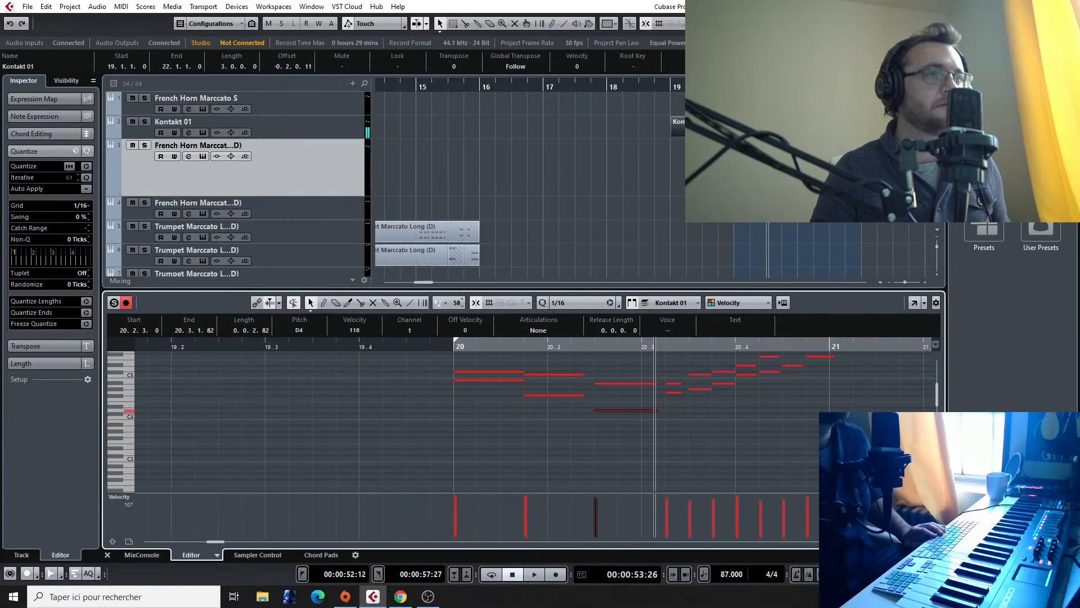
{"action": "scroll", "coordinate": [633, 176], "scroll_direction": "down", "scroll_amount": 2, "text": "ctrl"}
{"action": "scroll", "coordinate": [633, 176], "scroll_direction": "down", "scroll_amount": 3}
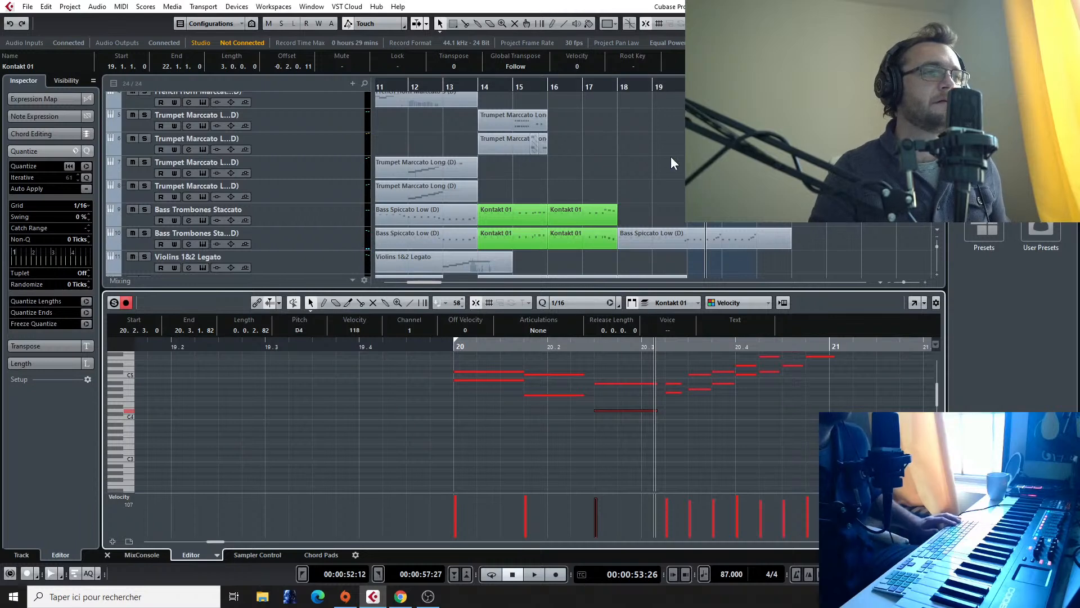
Step: Play the reference Final Fantasy VII fighting audio from about bar 40 and replay its passage around bar 43
{"action": "scroll", "coordinate": [655, 163], "scroll_direction": "down", "scroll_amount": 3}
{"action": "scroll", "coordinate": [656, 163], "scroll_direction": "right", "scroll_amount": 5}
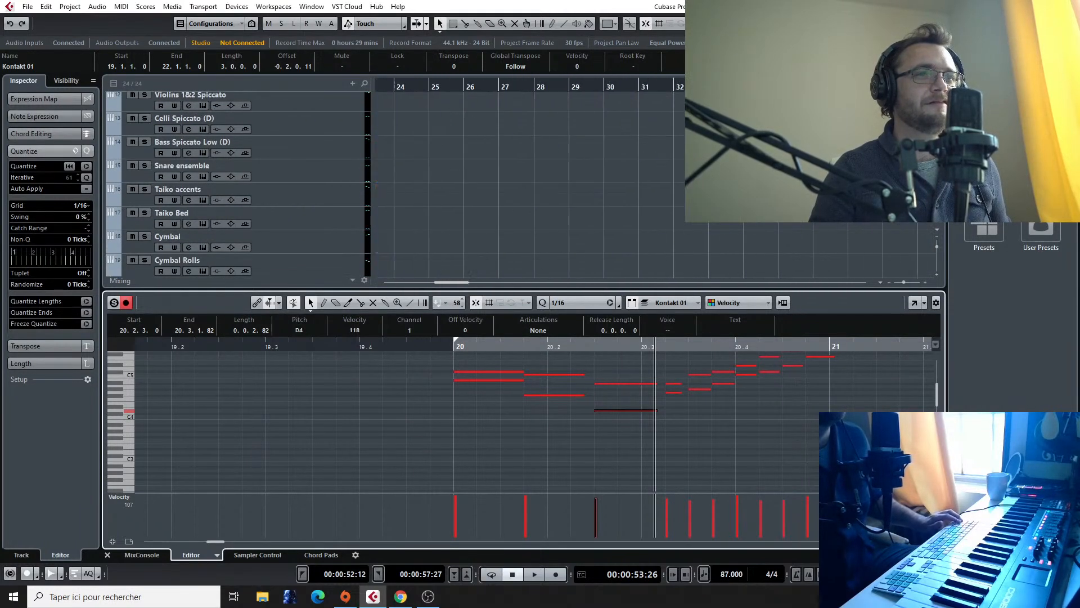
{"action": "scroll", "coordinate": [600, 169], "scroll_direction": "down", "scroll_amount": 3}
{"action": "scroll", "coordinate": [600, 89], "scroll_direction": "right", "scroll_amount": 6}
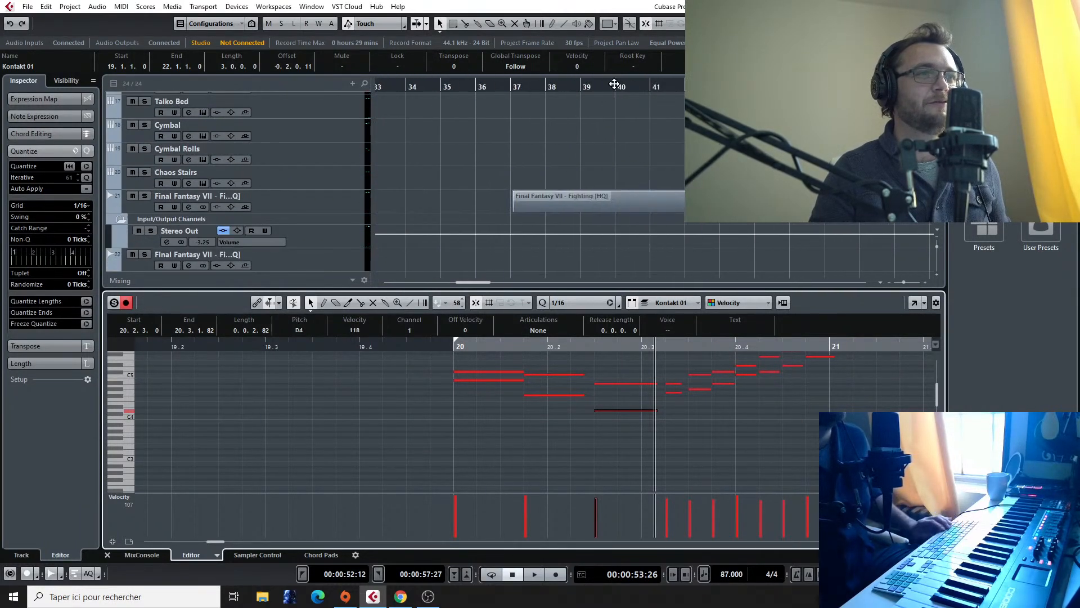
{"action": "left_click", "coordinate": [608, 88]}
{"action": "key", "text": "space"}
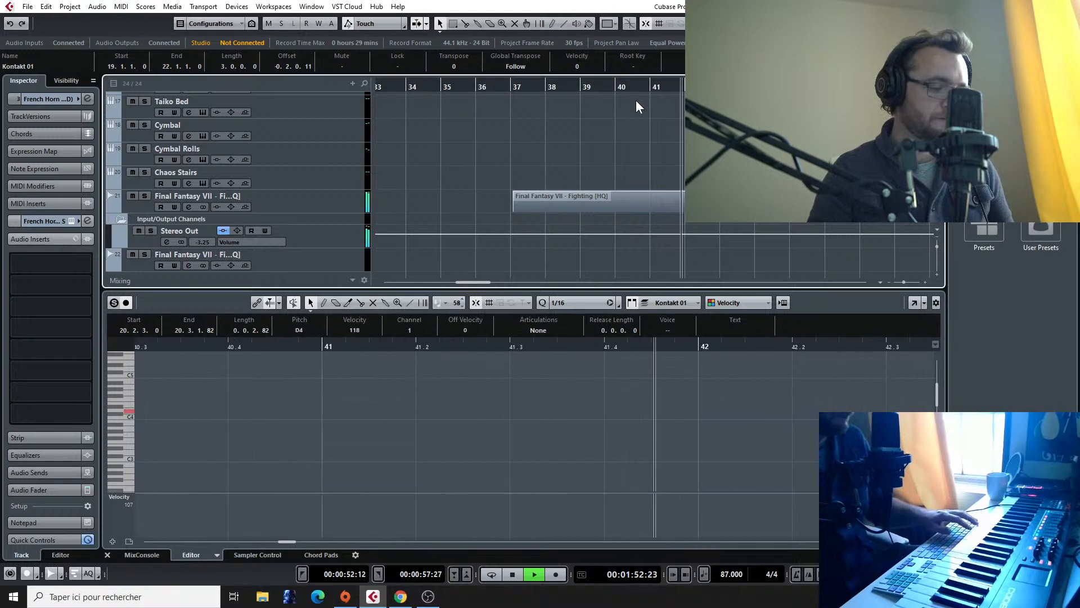
{"action": "key", "text": "space"}
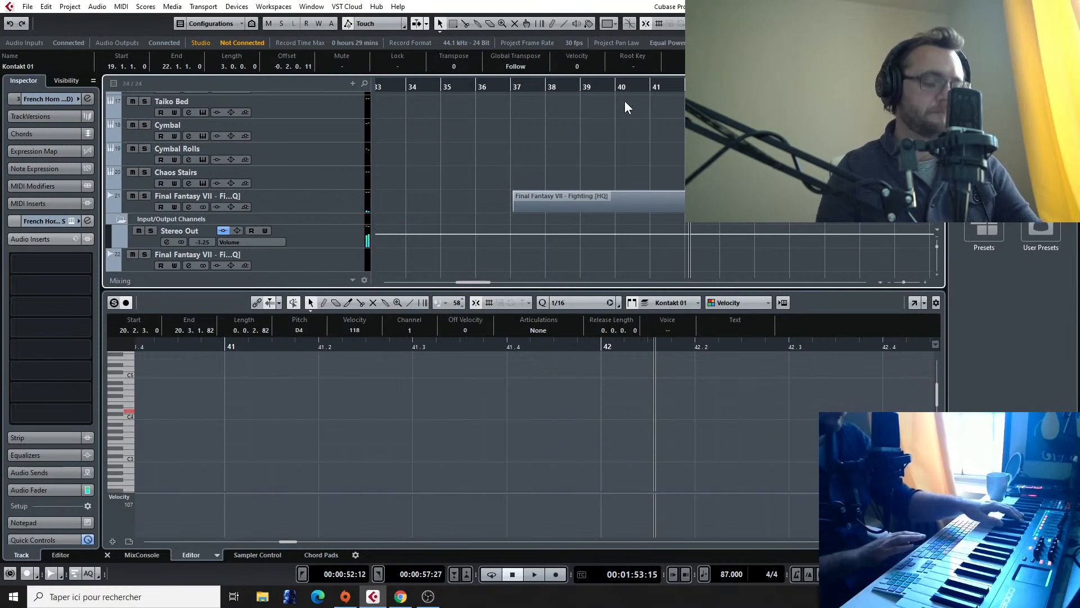
{"action": "key", "text": "space"}
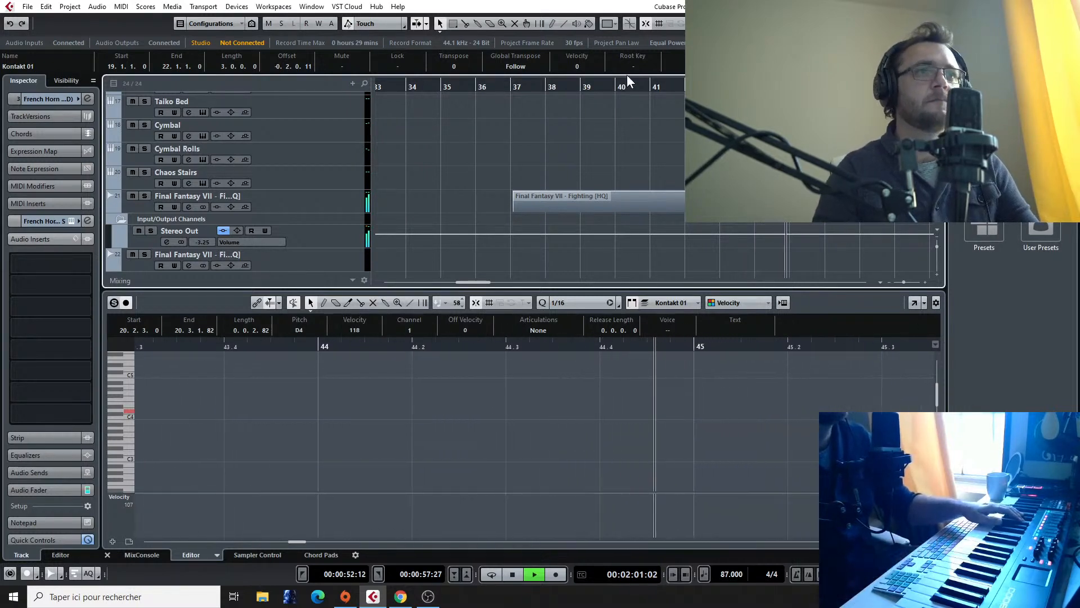
{"action": "left_click", "coordinate": [755, 86]}
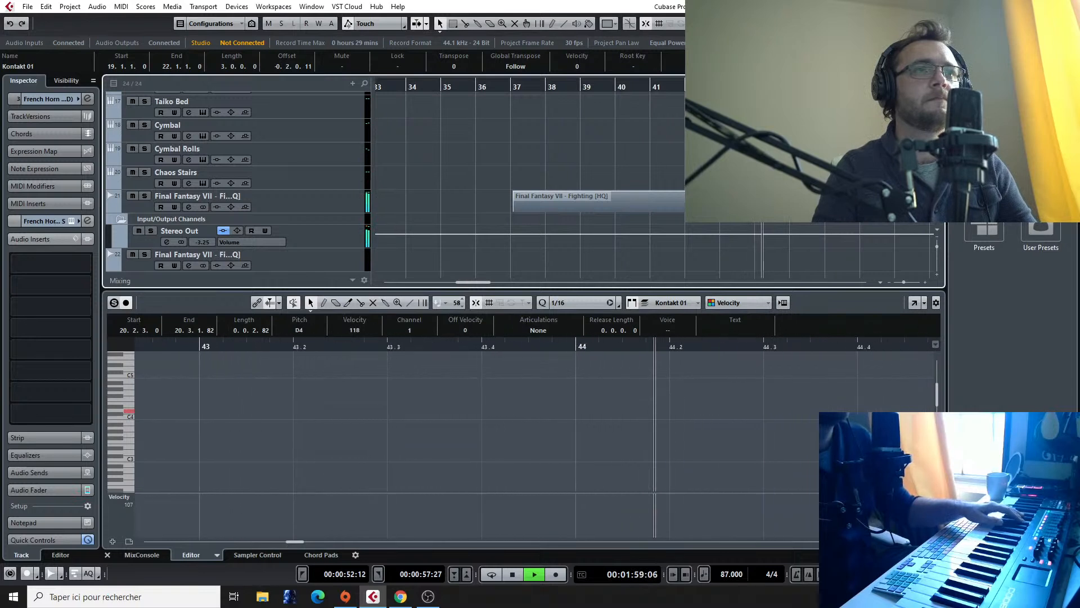
{"action": "left_click", "coordinate": [729, 86]}
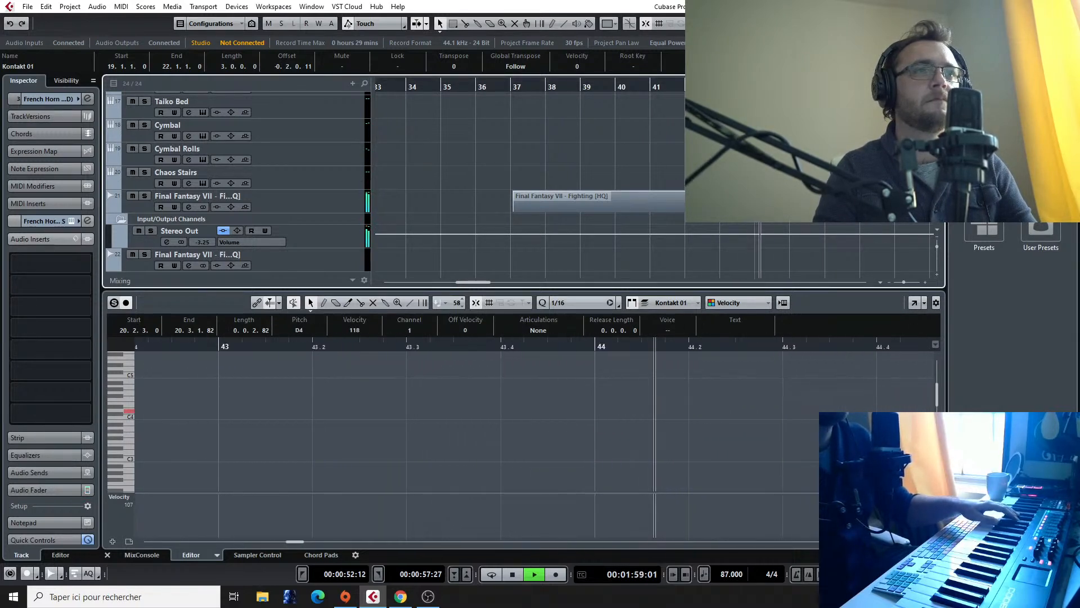
{"action": "key", "text": "space"}
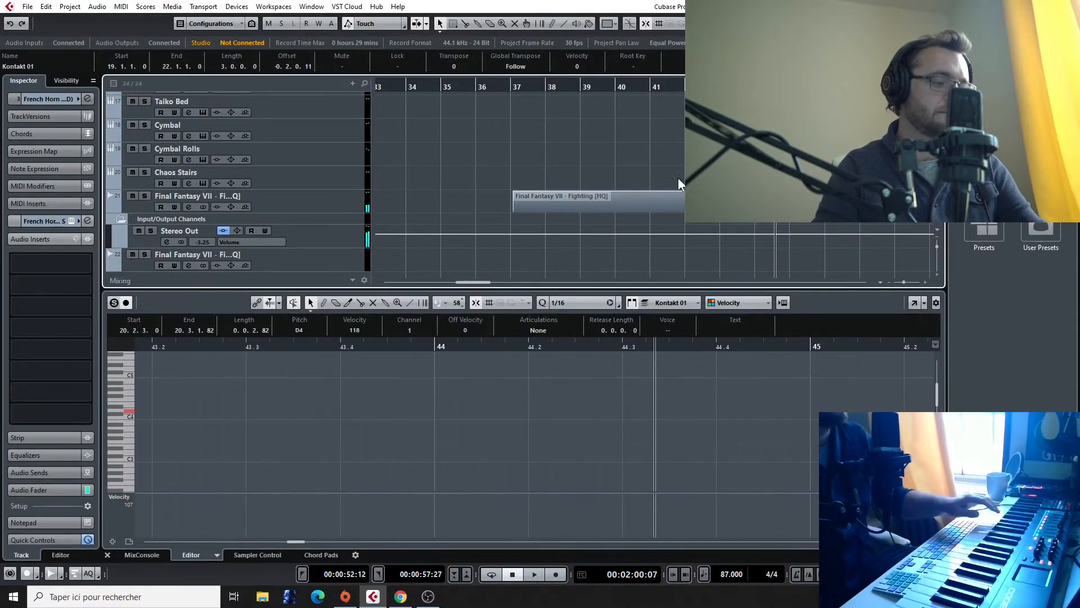
Step: Play the arrangement from about bar 15 through the woodwind phrase in bar 20
{"action": "scroll", "coordinate": [628, 154], "scroll_direction": "down", "scroll_amount": 5}
{"action": "scroll", "coordinate": [619, 154], "scroll_direction": "left", "scroll_amount": 4}
{"action": "scroll", "coordinate": [544, 124], "scroll_direction": "up", "scroll_amount": 5}
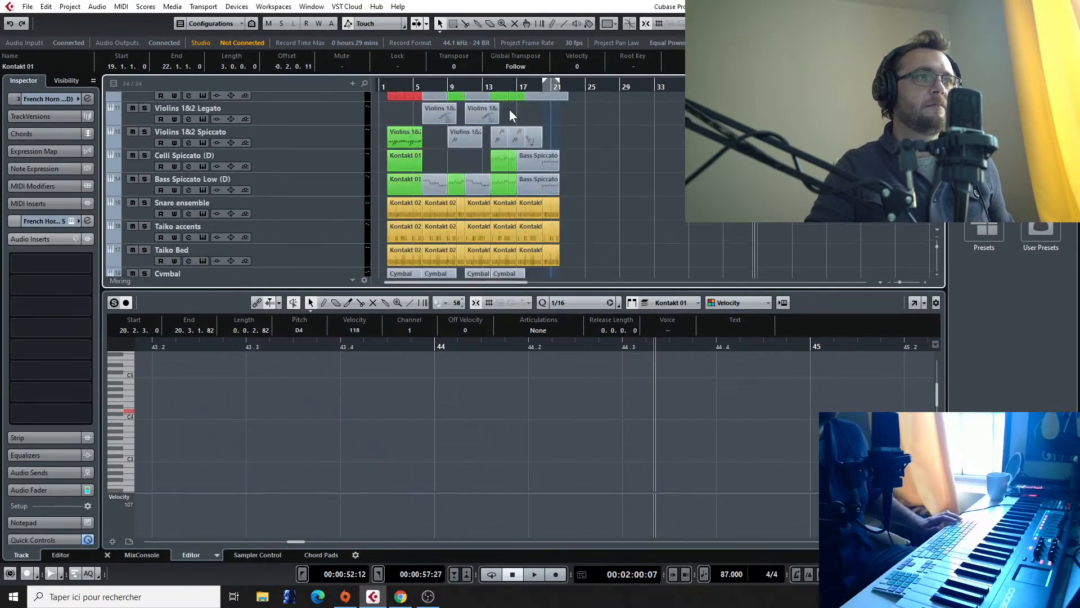
{"action": "left_click", "coordinate": [508, 86]}
{"action": "key", "text": "space"}
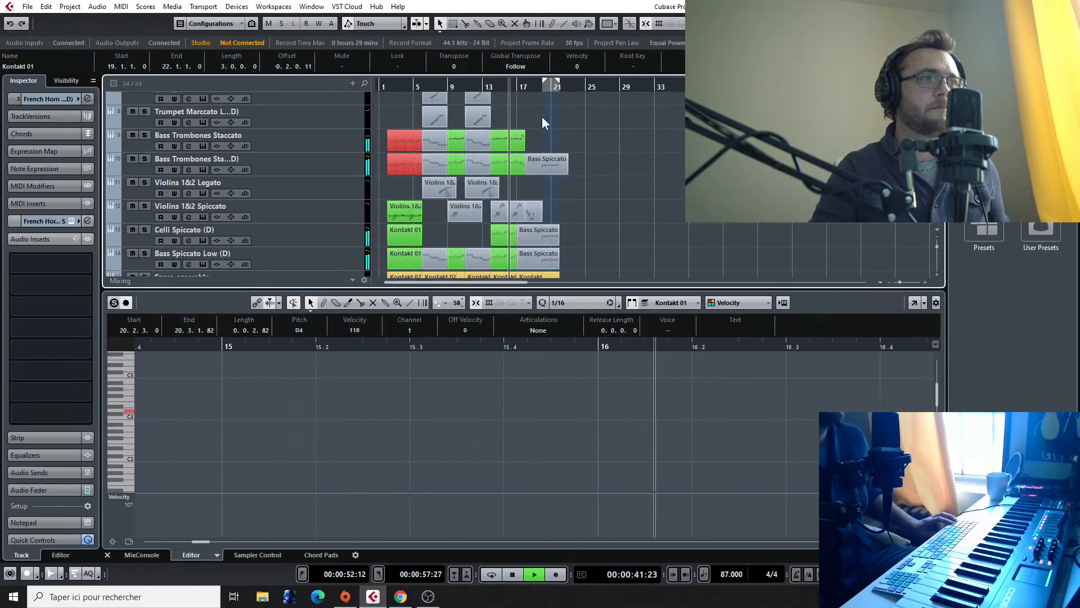
{"action": "scroll", "coordinate": [542, 130], "scroll_direction": "up", "scroll_amount": 1}
{"action": "scroll", "coordinate": [539, 121], "scroll_direction": "up", "scroll_amount": 3}
{"action": "scroll", "coordinate": [576, 184], "scroll_direction": "down", "scroll_amount": 2}
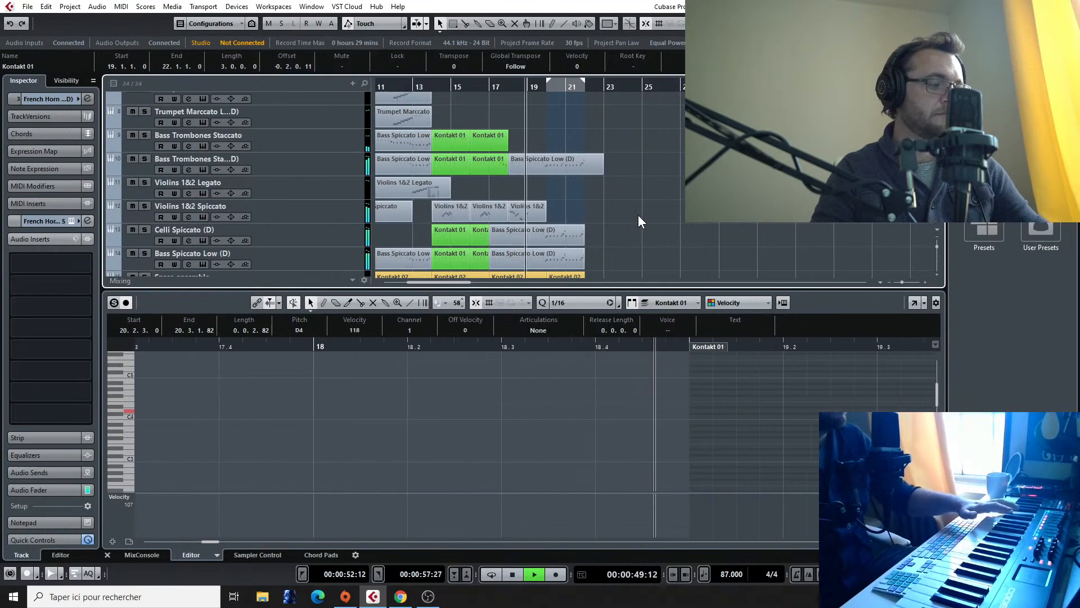
{"action": "scroll", "coordinate": [644, 203], "scroll_direction": "down", "scroll_amount": 1}
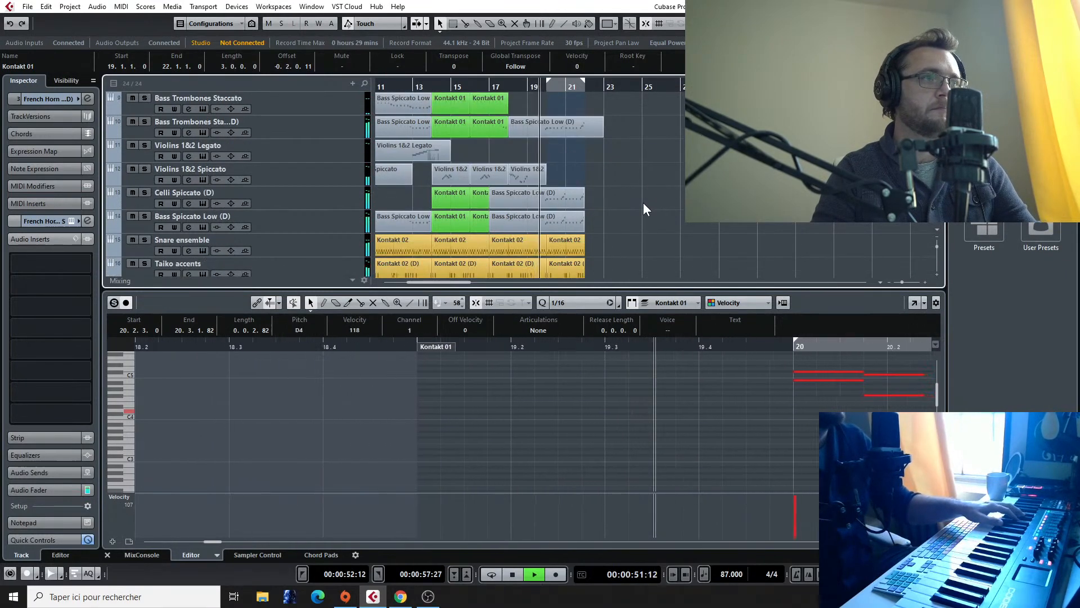
{"action": "scroll", "coordinate": [643, 203], "scroll_direction": "up", "scroll_amount": 2}
{"action": "scroll", "coordinate": [606, 206], "scroll_direction": "down", "scroll_amount": 3}
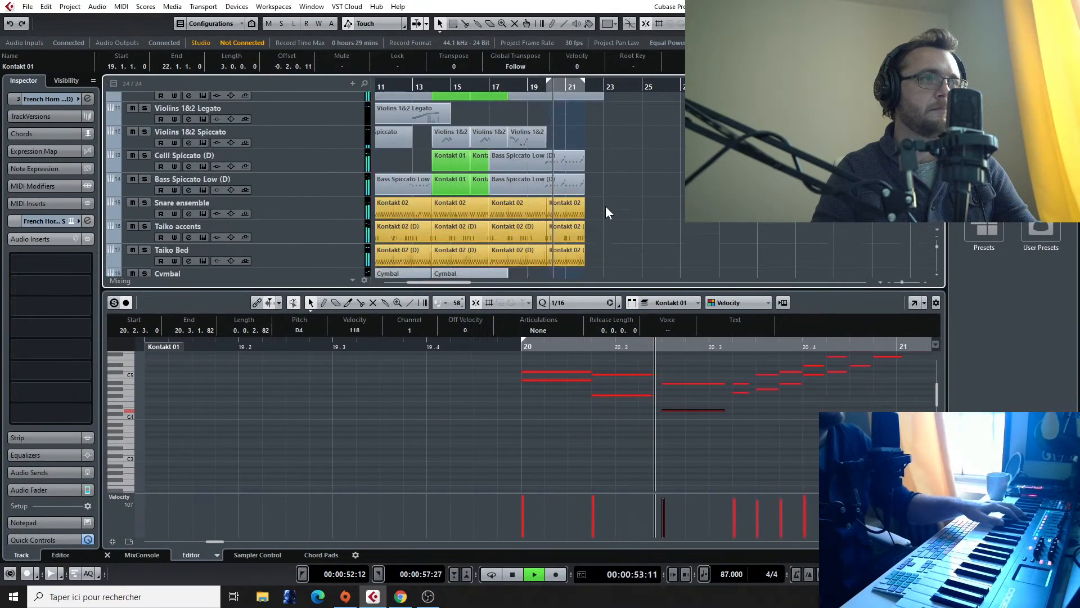
{"action": "scroll", "coordinate": [605, 206], "scroll_direction": "up", "scroll_amount": 5}
{"action": "key", "text": "space"}
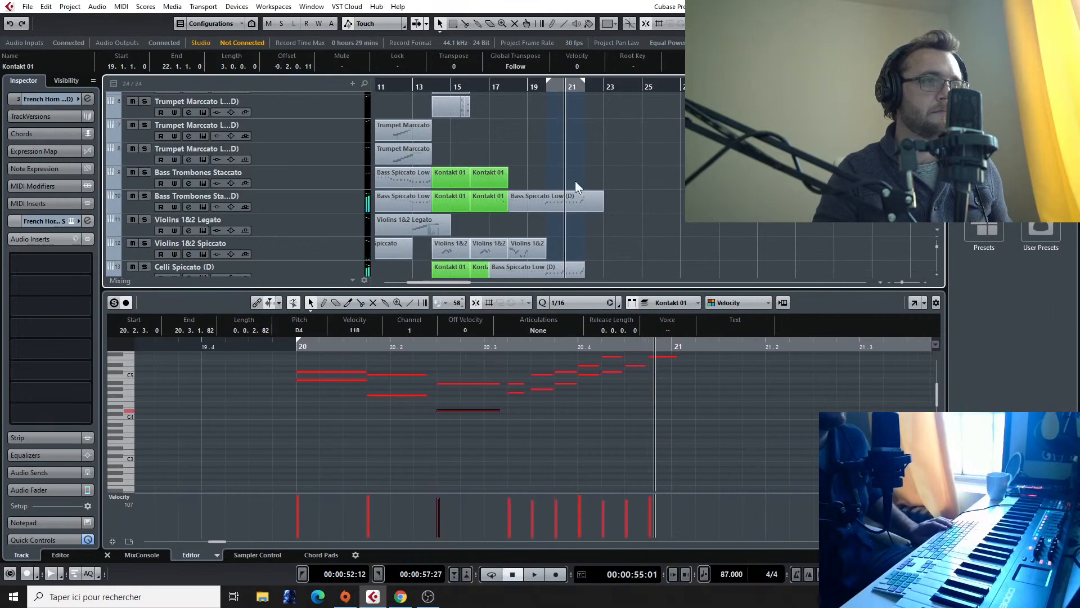
Step: Move the woodwind phrase one bar later so it starts at bar 21, enlarging the Kontakt 01 part to fit
{"action": "left_click_drag", "start_coordinate": [705, 405], "coordinate": [299, 348]}
{"action": "left_click_drag", "start_coordinate": [318, 397], "coordinate": [685, 400]}
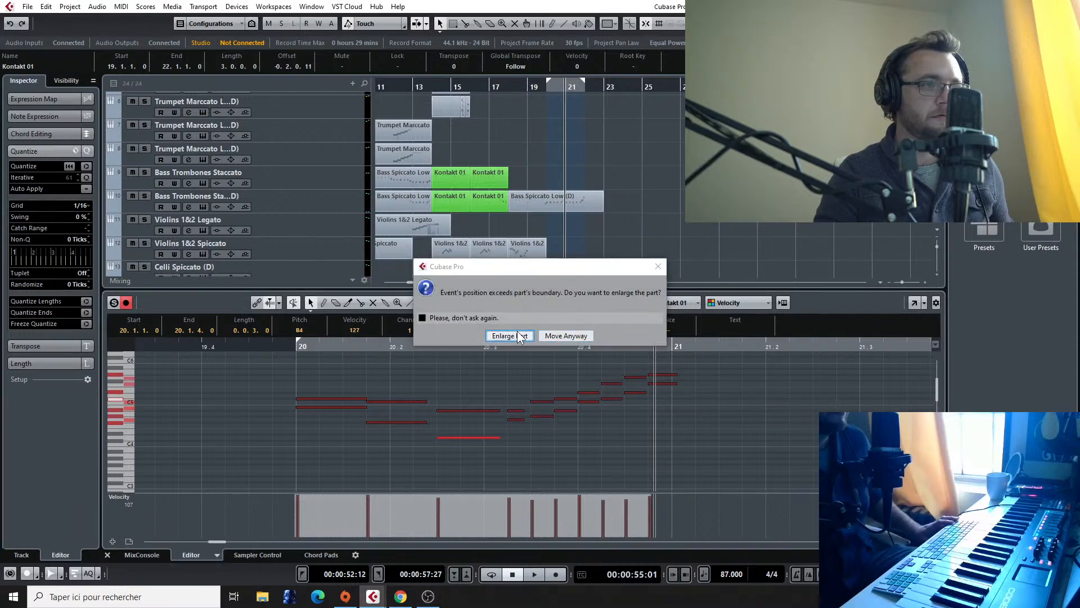
{"action": "left_click", "coordinate": [511, 335]}
{"action": "key", "text": "space"}
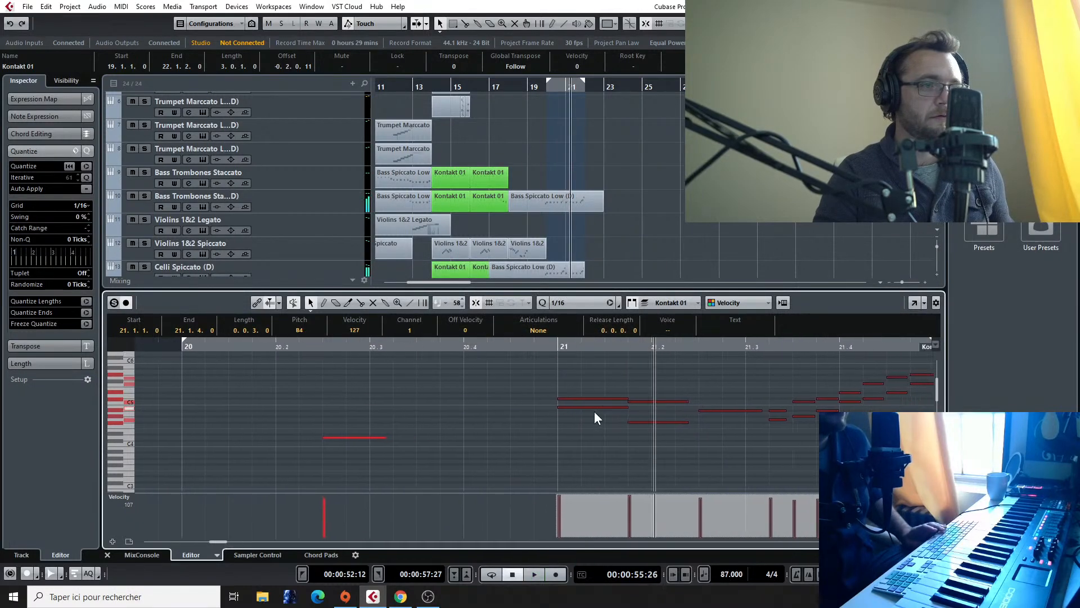
Step: Lower the first three lower-voice notes in bar 21 to F4, D#4 and C#4
{"action": "left_click", "coordinate": [640, 400]}
{"action": "left_click_drag", "start_coordinate": [585, 406], "coordinate": [670, 433]}
{"action": "left_click_drag", "start_coordinate": [727, 410], "coordinate": [727, 441]}
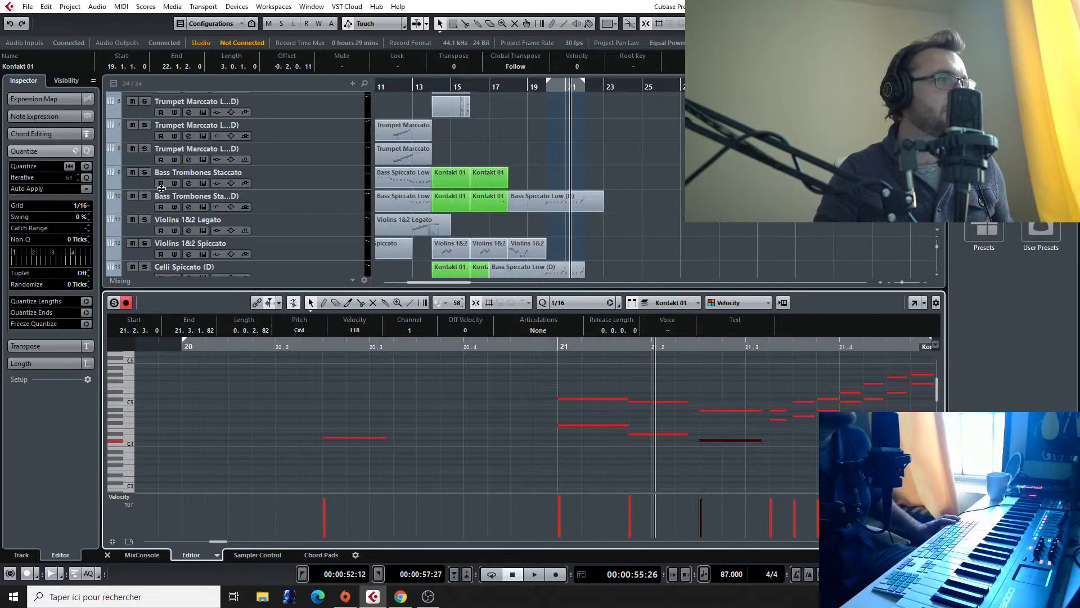
Step: Solo the Kontakt 01 track and play its harmonized phrase from around bar 20
{"action": "scroll", "coordinate": [506, 163], "scroll_direction": "up", "scroll_amount": 5}
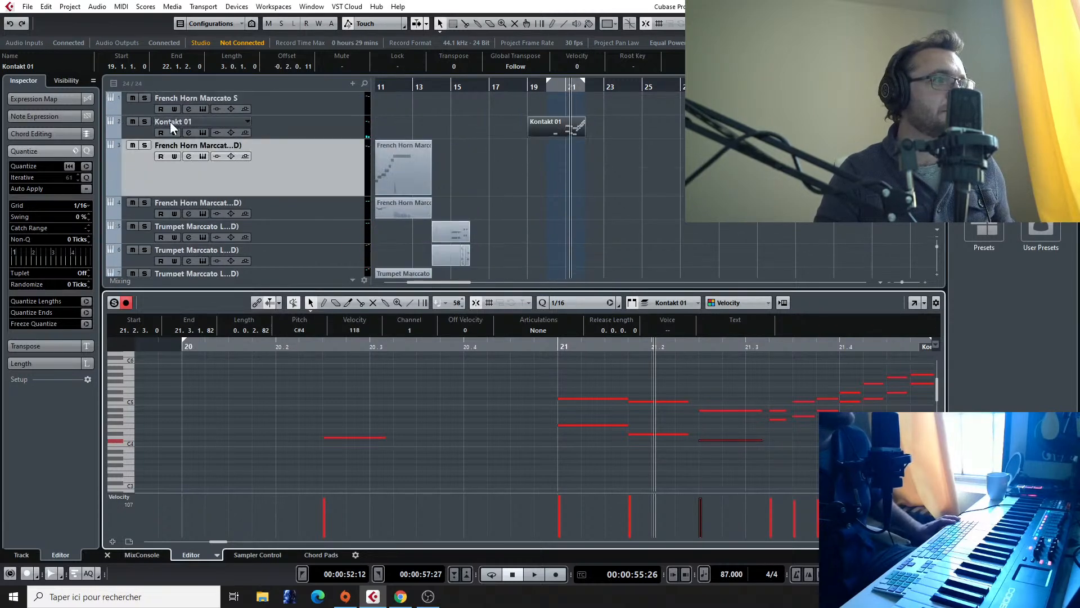
{"action": "left_click", "coordinate": [144, 121]}
{"action": "key", "text": "space"}
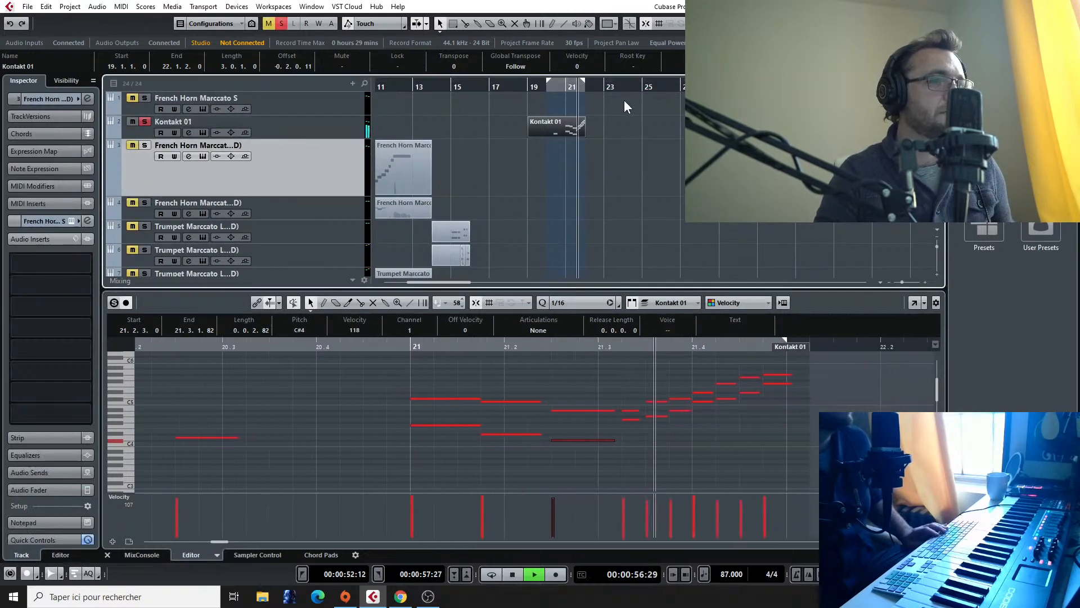
{"action": "key", "text": "space"}
{"action": "left_click", "coordinate": [545, 88]}
{"action": "key", "text": "space"}
Step: Delete the stray D4 note left in bar 20 and play the bar 21 phrase in solo
{"action": "key", "text": "space"}
{"action": "left_click_drag", "start_coordinate": [781, 427], "coordinate": [671, 474]}
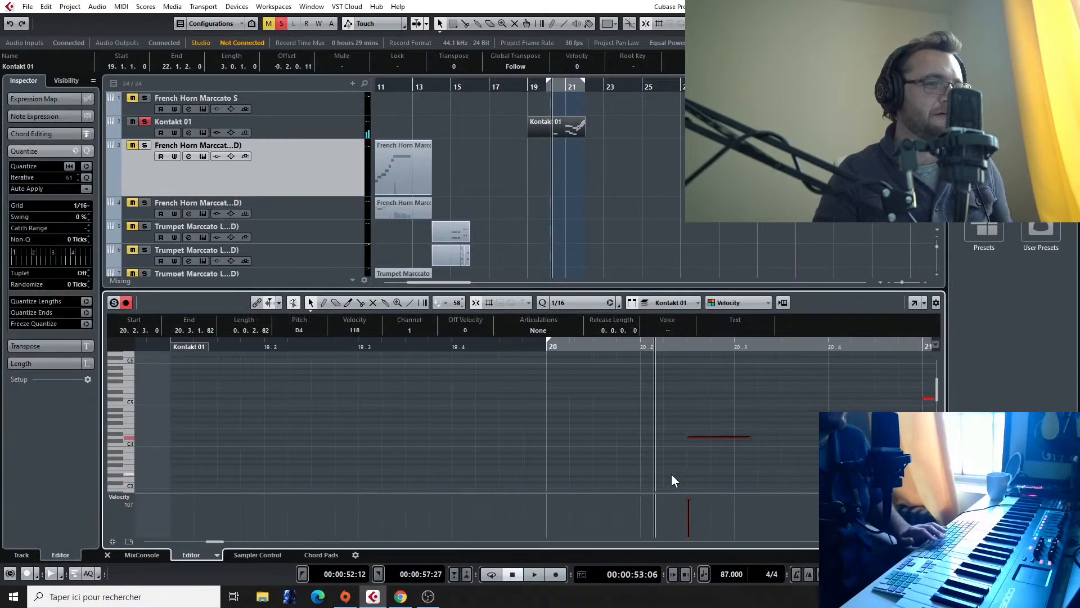
{"action": "key", "text": "space"}
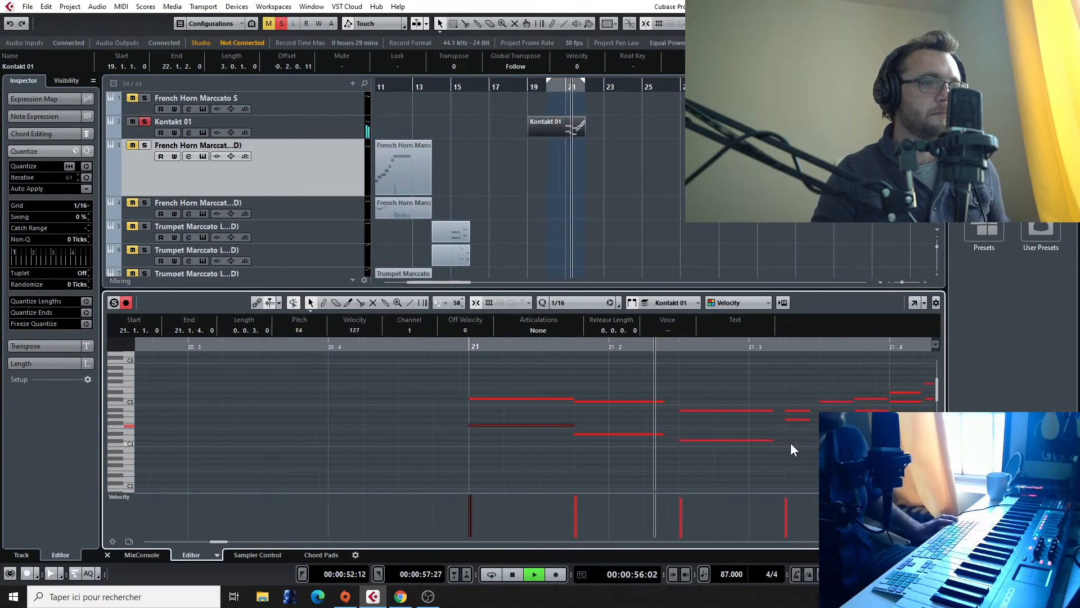
{"action": "key", "text": "space"}
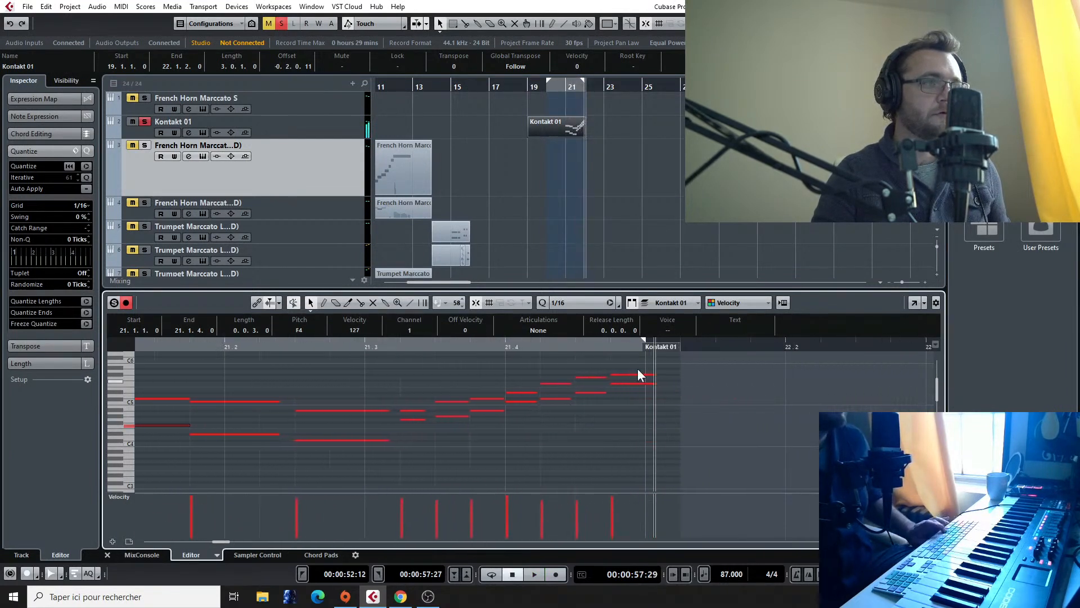
Step: Turn off solo on Kontakt 01 and play the phrase with the full arrangement from about bar 19
{"action": "left_click", "coordinate": [145, 123]}
{"action": "scroll", "coordinate": [441, 129], "scroll_direction": "down", "scroll_amount": 1}
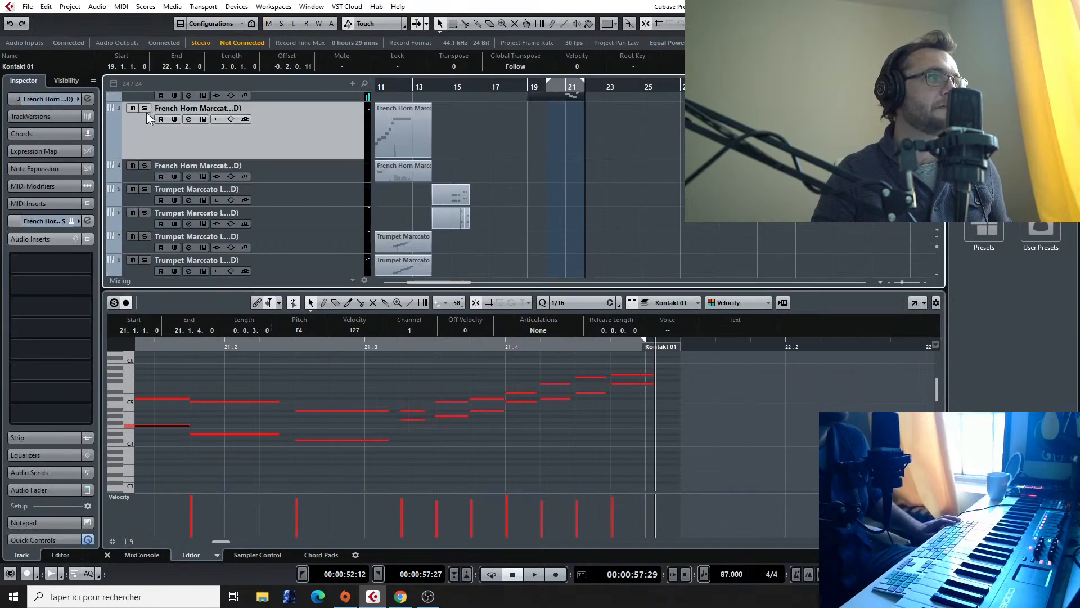
{"action": "scroll", "coordinate": [148, 118], "scroll_direction": "up", "scroll_amount": 2}
{"action": "left_click", "coordinate": [530, 86]}
{"action": "key", "text": "space"}
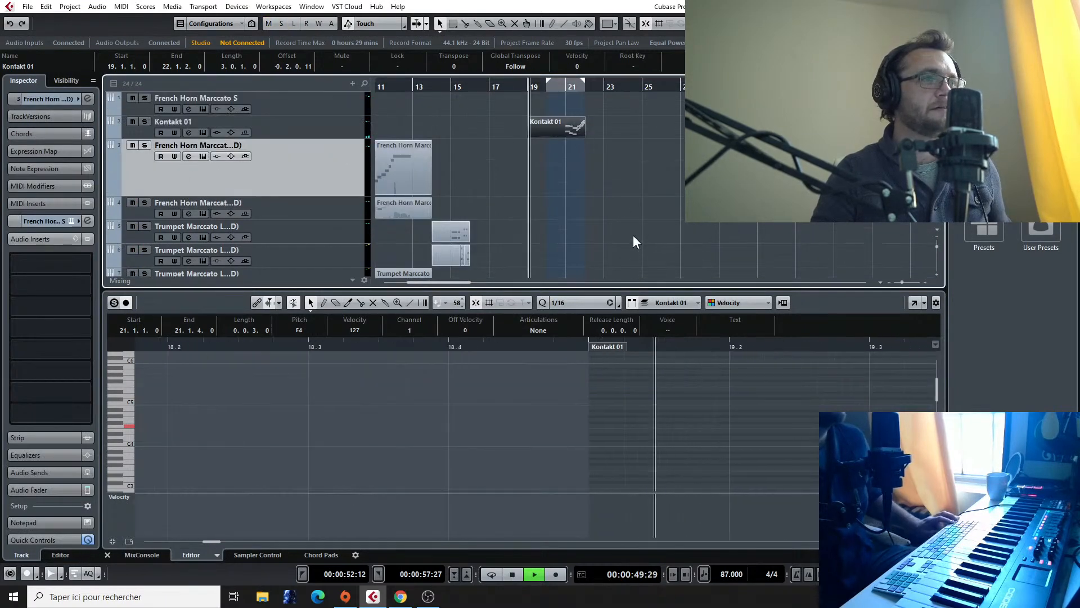
{"action": "scroll", "coordinate": [634, 235], "scroll_direction": "up", "scroll_amount": 2}
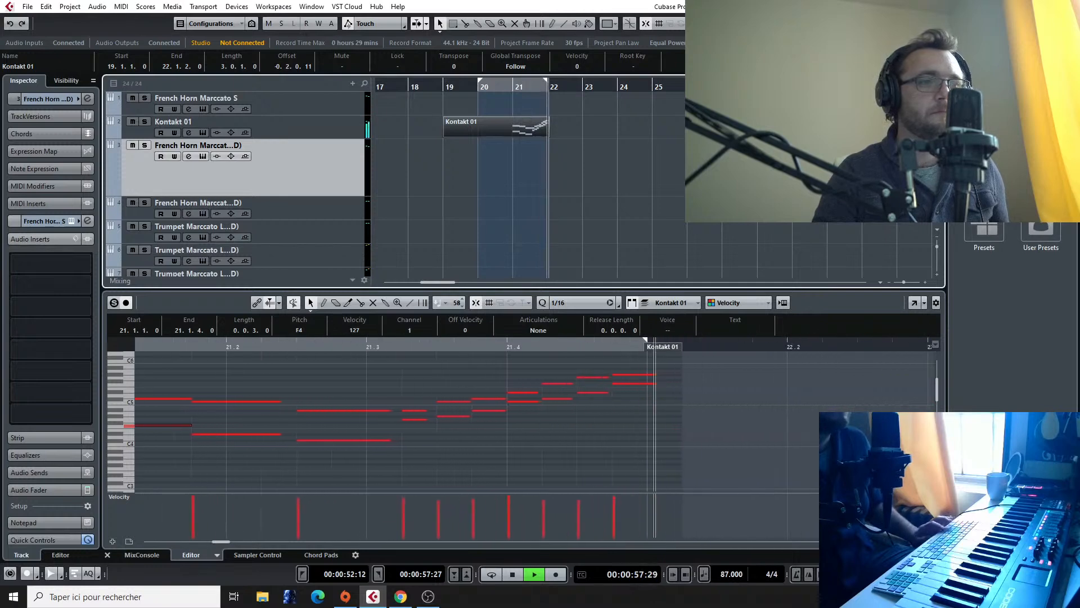
{"action": "key", "text": "space"}
Step: Select the Kontakt 01 track, show the mixer channels and play the phrase around bar 21
{"action": "left_click", "coordinate": [298, 131]}
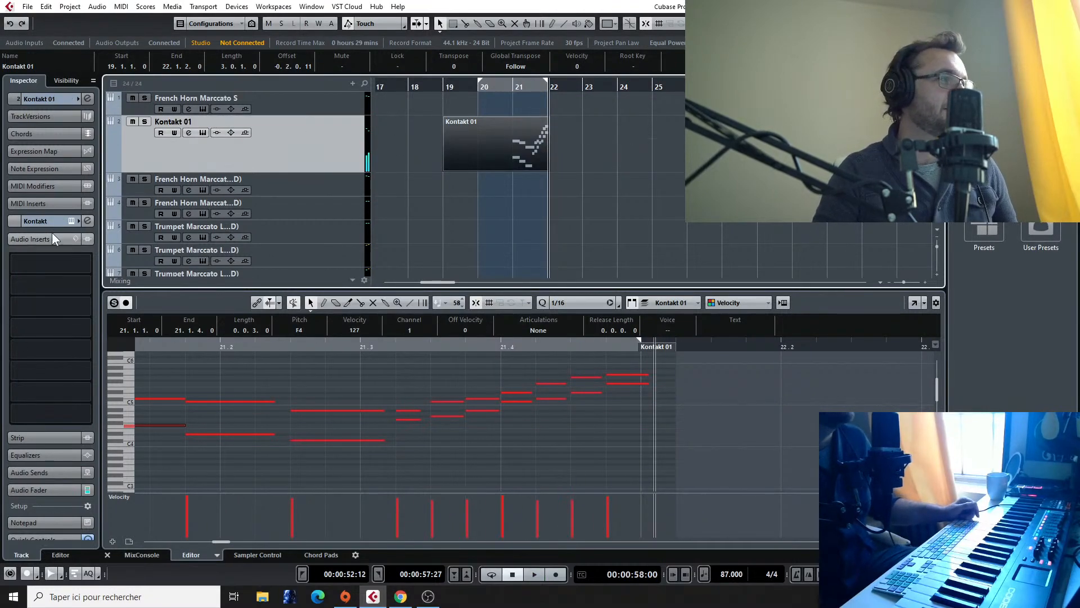
{"action": "left_click", "coordinate": [142, 554]}
{"action": "left_click", "coordinate": [495, 145]}
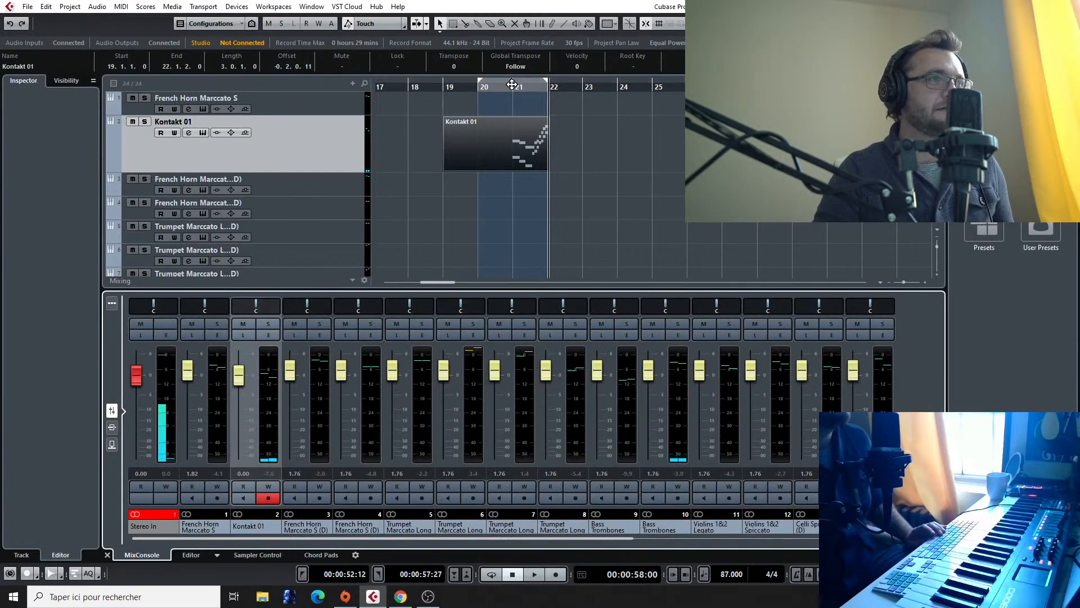
{"action": "key", "text": "space"}
{"action": "key", "text": "space"}
Step: Rename the Kontakt 01 track as Woodwind high
{"action": "double_click", "coordinate": [181, 123]}
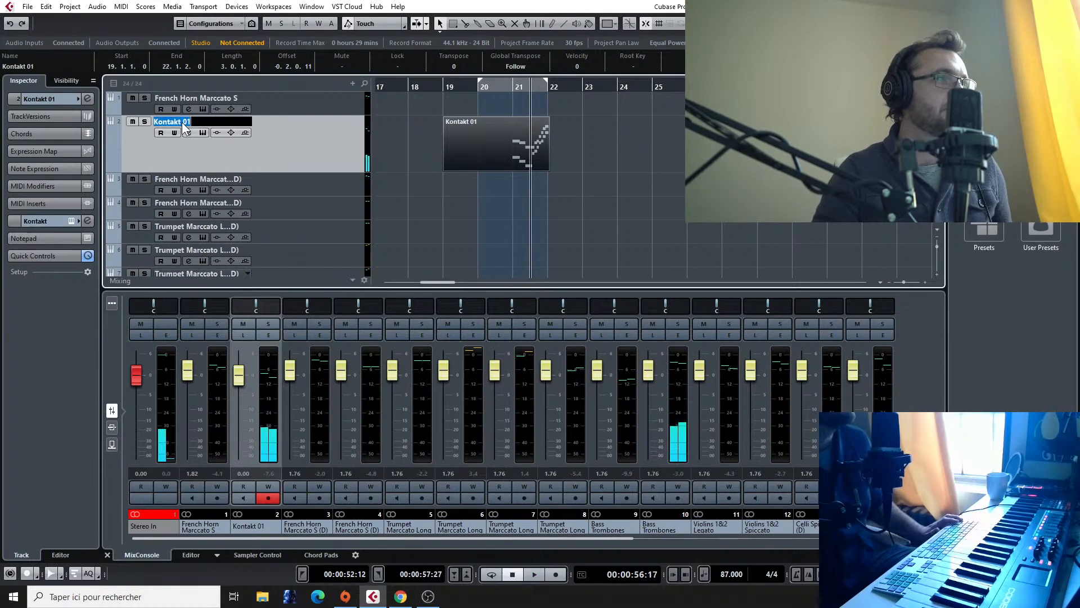
{"action": "type", "text": "Wood"}
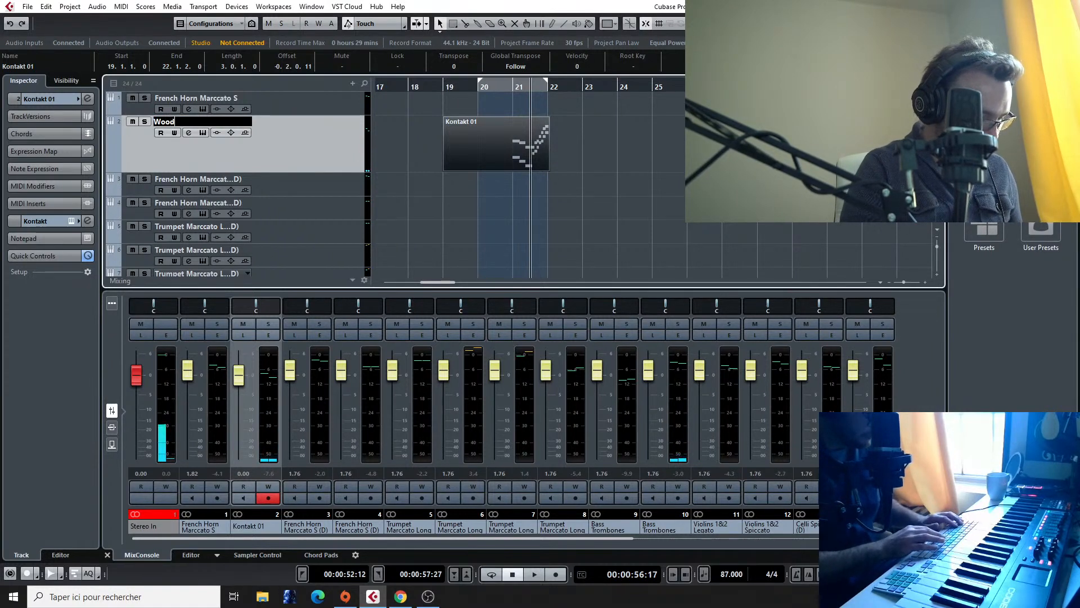
{"action": "type", "text": "wind hi"}
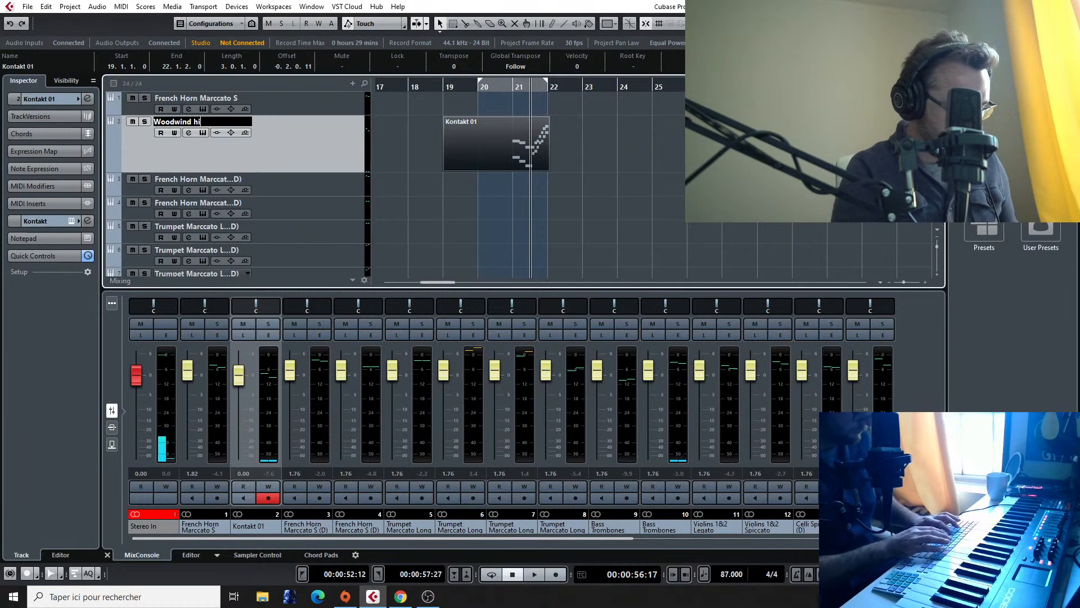
{"action": "type", "text": "gh"}
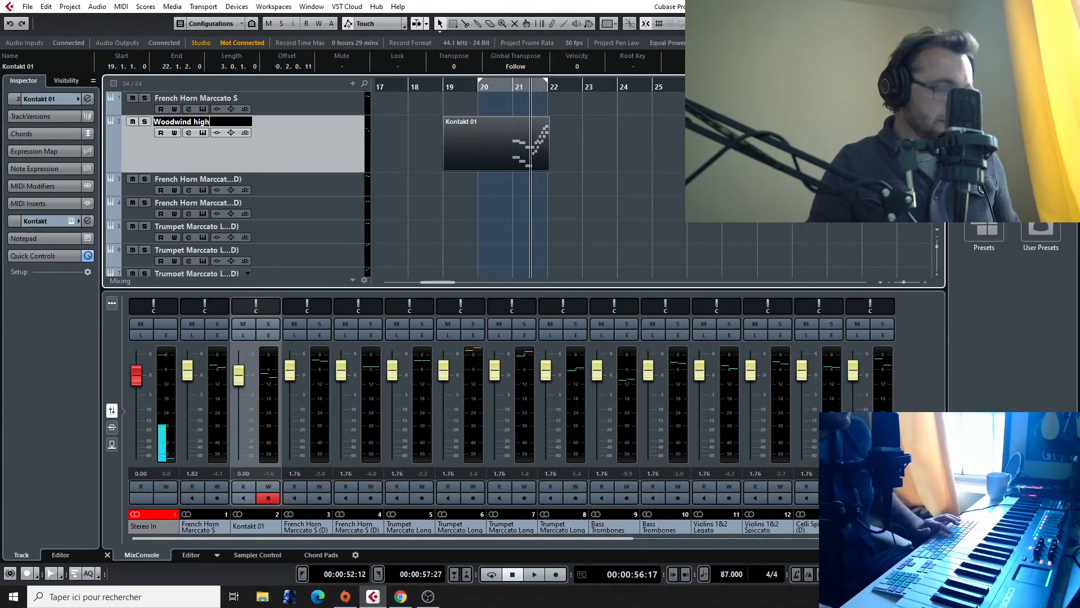
{"action": "left_click", "coordinate": [491, 99]}
Step: Play the woodwind phrase to the end of bar 21 and look over the lower tracks' parts
{"action": "key", "text": "space"}
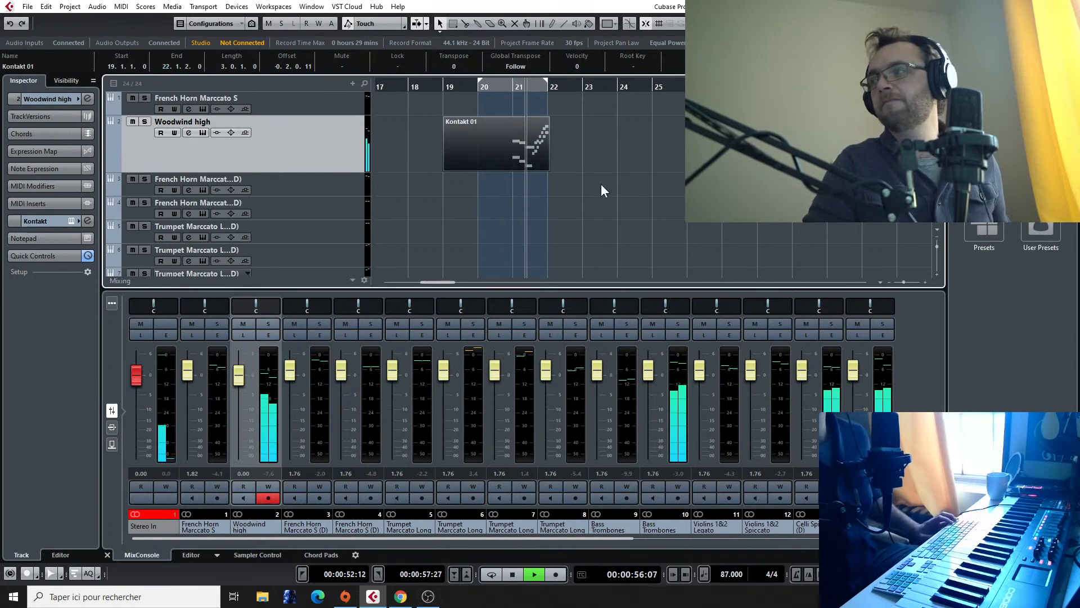
{"action": "key", "text": "space"}
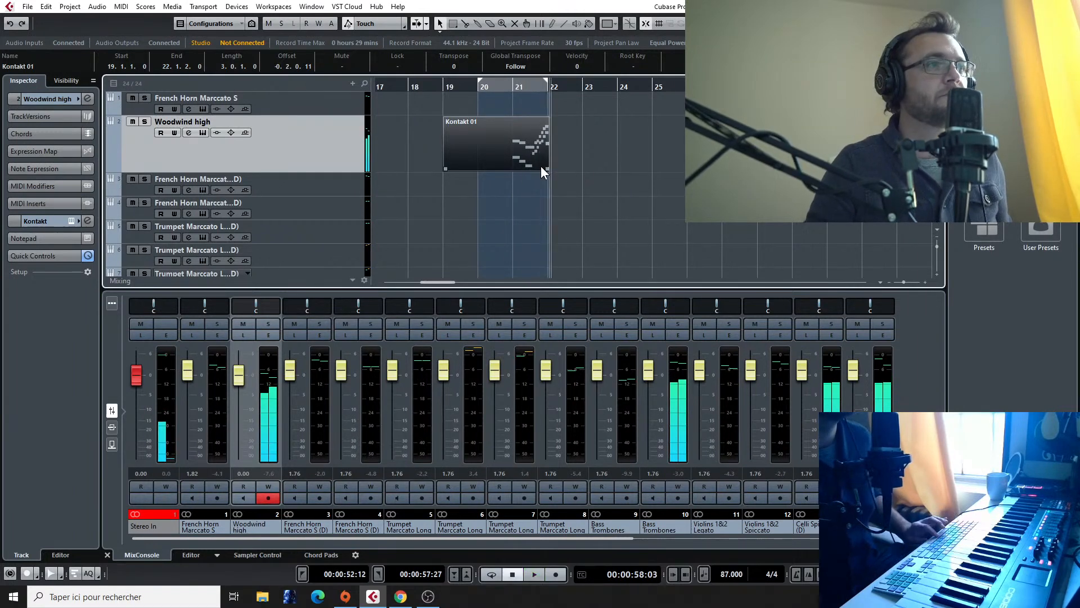
{"action": "scroll", "coordinate": [514, 155], "scroll_direction": "down", "scroll_amount": 5}
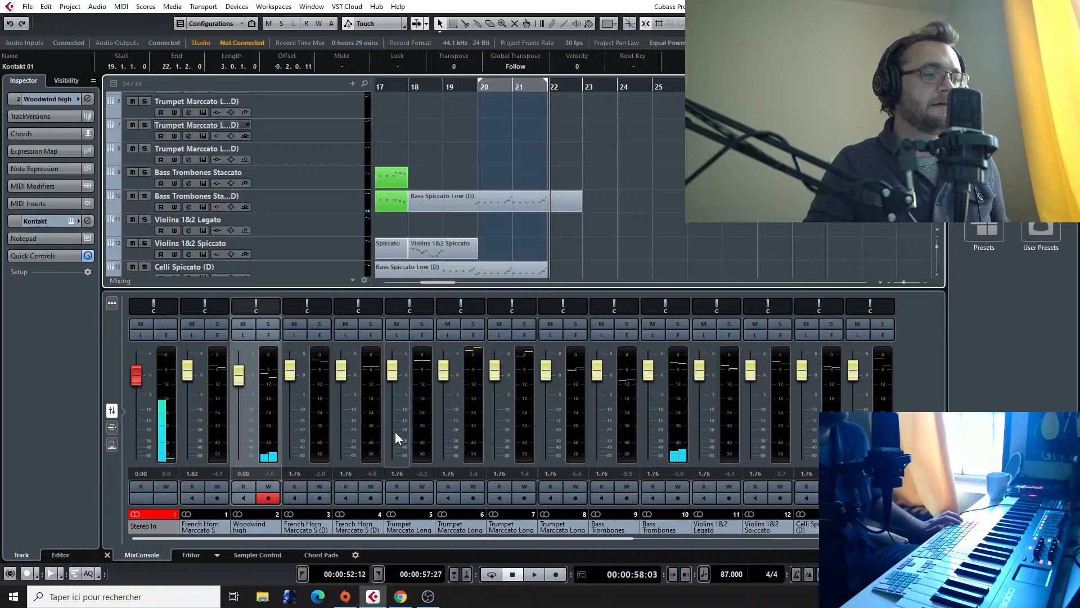
{"action": "scroll", "coordinate": [508, 171], "scroll_direction": "up", "scroll_amount": 5}
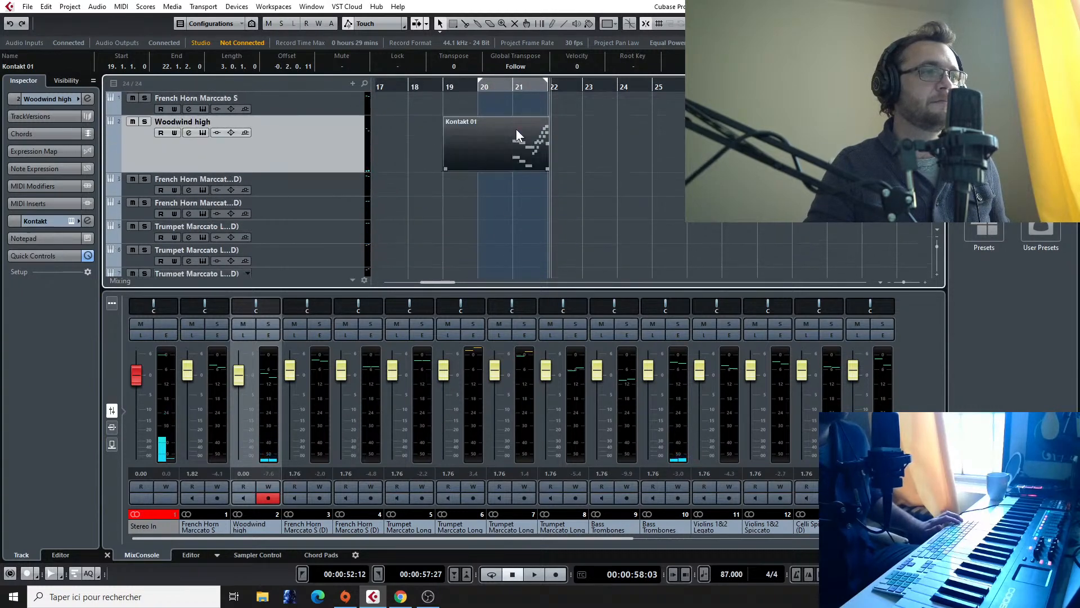
Step: Play the Final Fantasy VII - Fighting reference audio from about bar 41 to hear the next phrase
{"action": "scroll", "coordinate": [514, 244], "scroll_direction": "down", "scroll_amount": 5}
{"action": "key", "text": "g"}
{"action": "key", "text": "g"}
{"action": "scroll", "coordinate": [514, 244], "scroll_direction": "down", "scroll_amount": 3}
{"action": "key", "text": "g"}
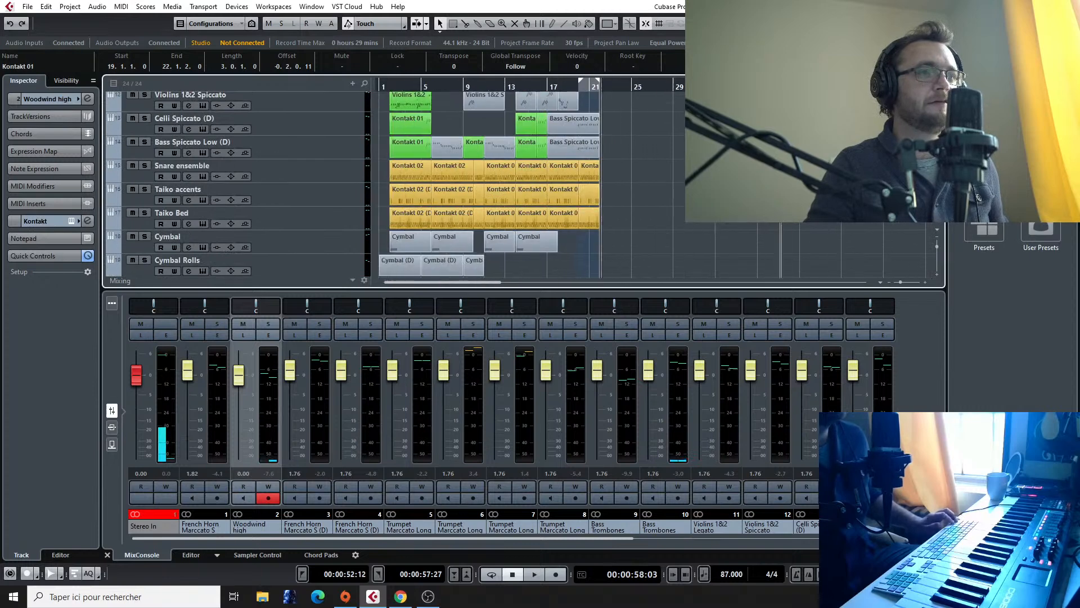
{"action": "scroll", "coordinate": [816, 224], "scroll_direction": "down", "scroll_amount": 3}
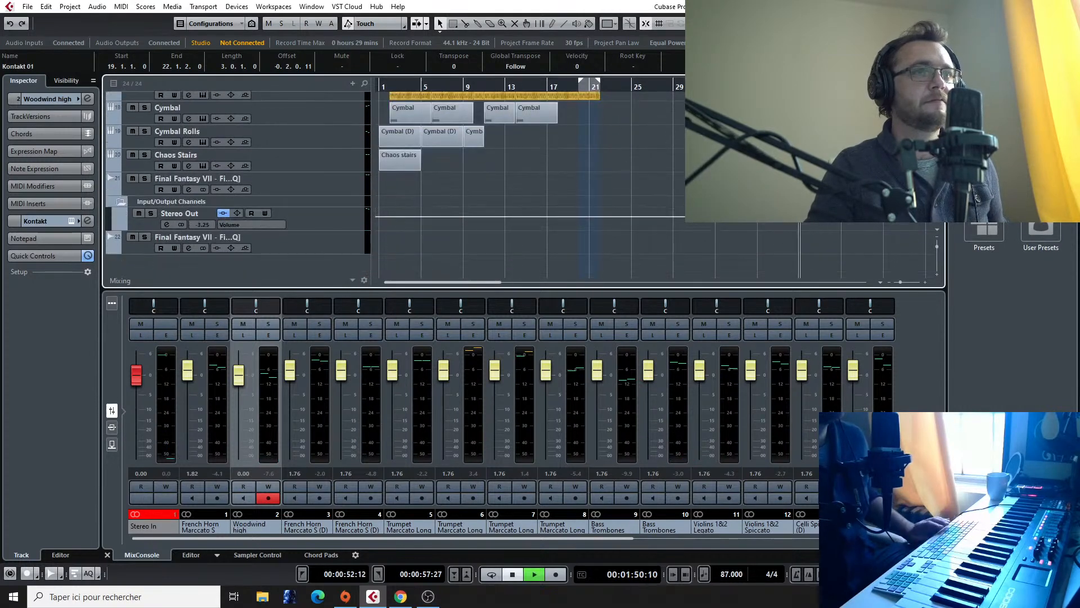
{"action": "scroll", "coordinate": [654, 185], "scroll_direction": "right", "scroll_amount": 5}
{"action": "scroll", "coordinate": [602, 144], "scroll_direction": "up", "scroll_amount": 1}
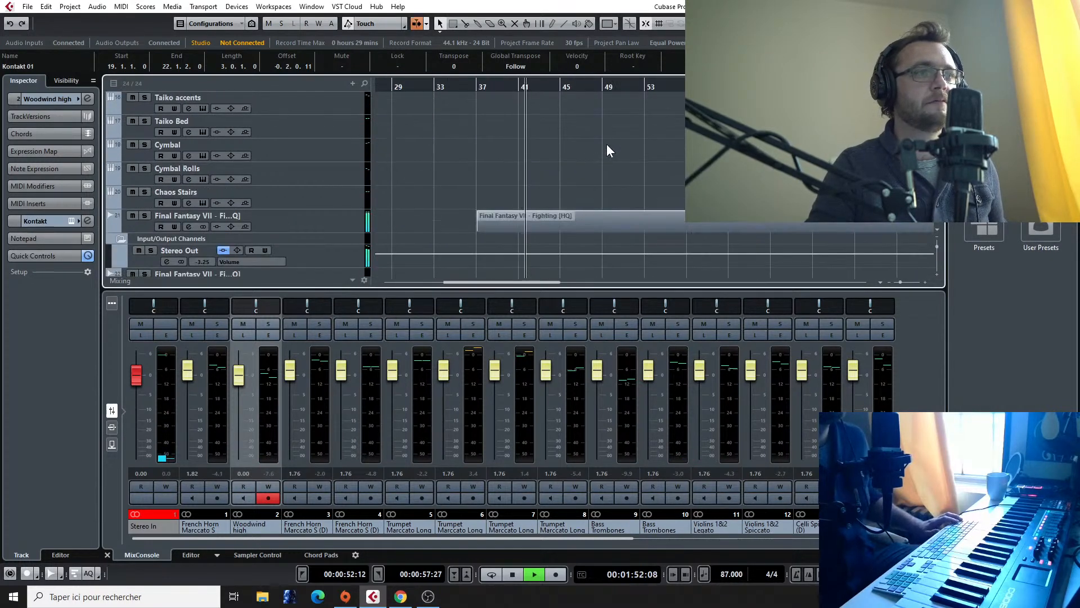
{"action": "left_click", "coordinate": [516, 86]}
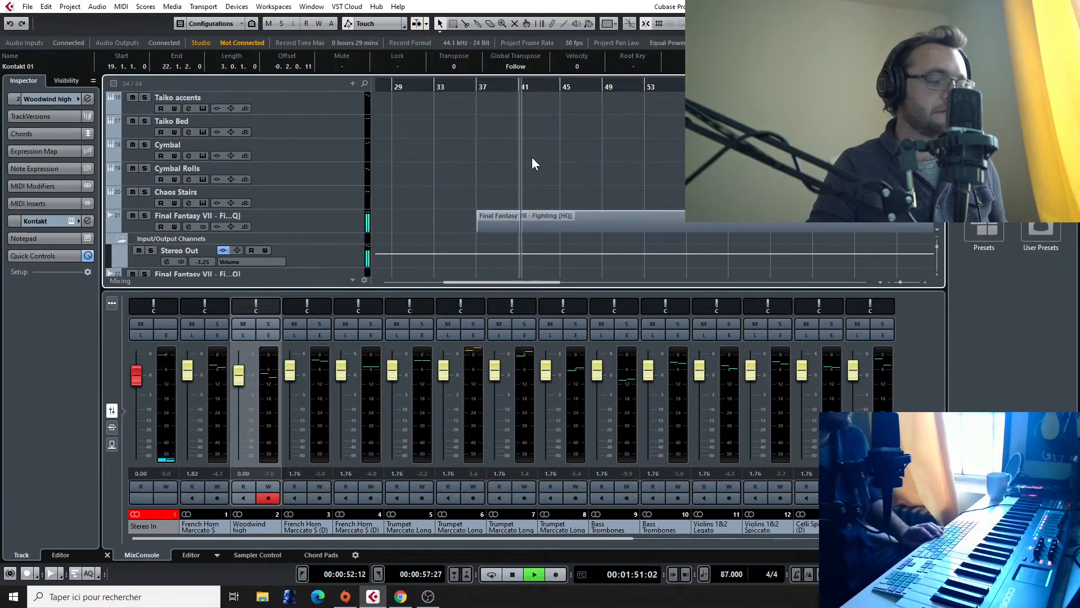
{"action": "key", "text": "space"}
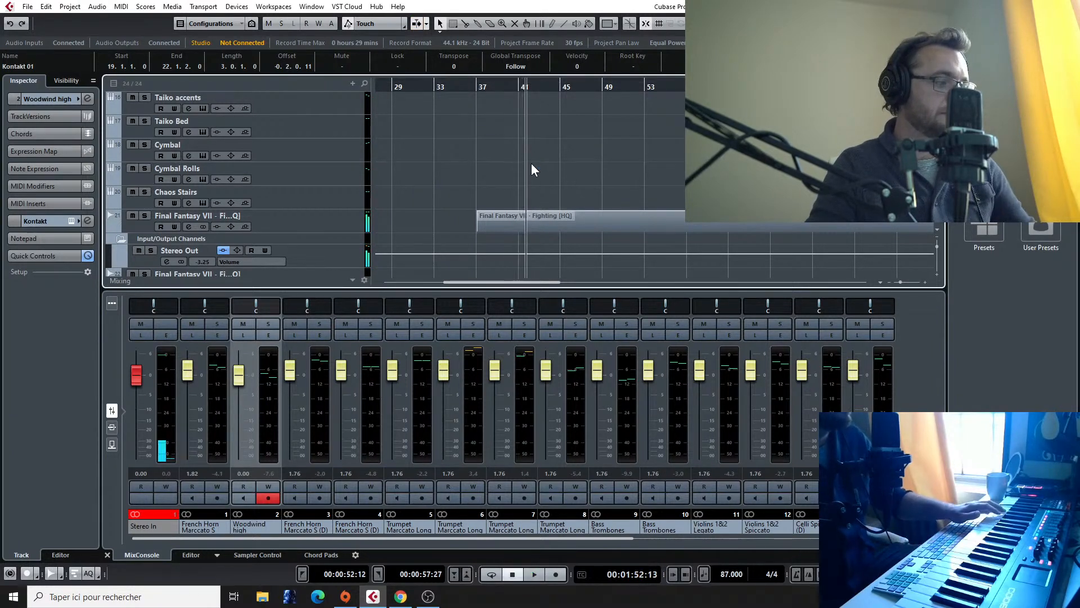
Step: Select the French Horn Marccato track directly below Woodwind high and play the arrangement from about bar 18
{"action": "scroll", "coordinate": [287, 152], "scroll_direction": "up", "scroll_amount": 10}
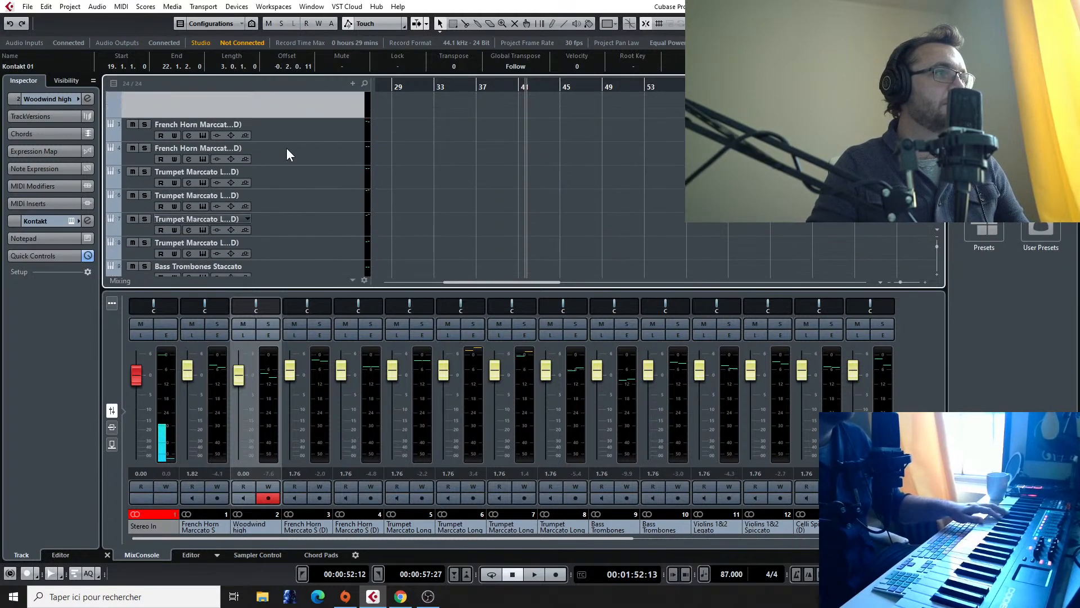
{"action": "left_click", "coordinate": [293, 126]}
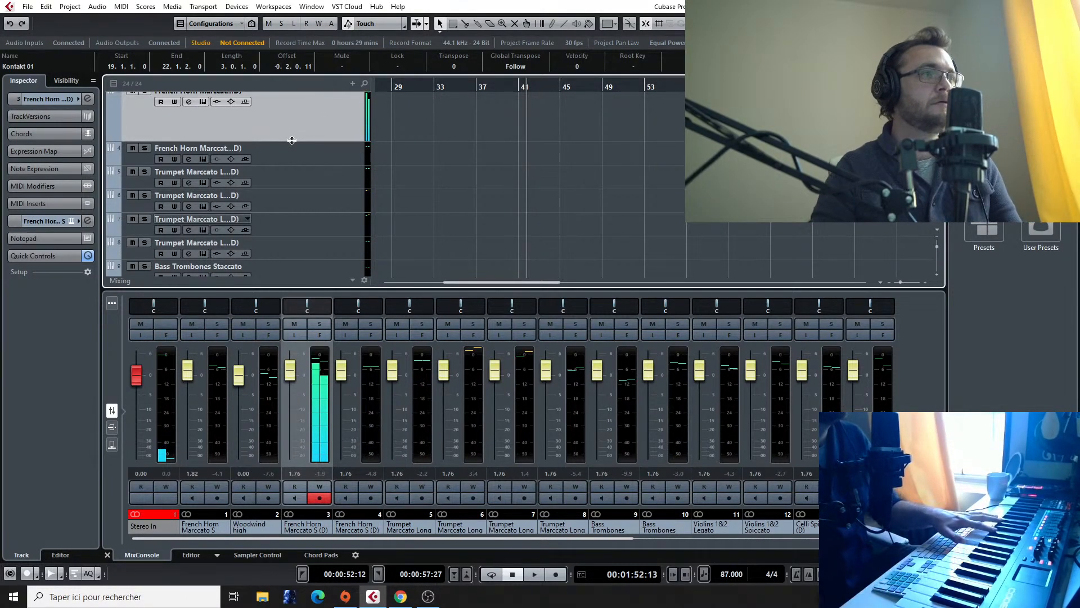
{"action": "scroll", "coordinate": [538, 133], "scroll_direction": "down", "scroll_amount": 4}
{"action": "left_click_drag", "start_coordinate": [495, 283], "coordinate": [439, 284]}
{"action": "double_click", "coordinate": [541, 86]}
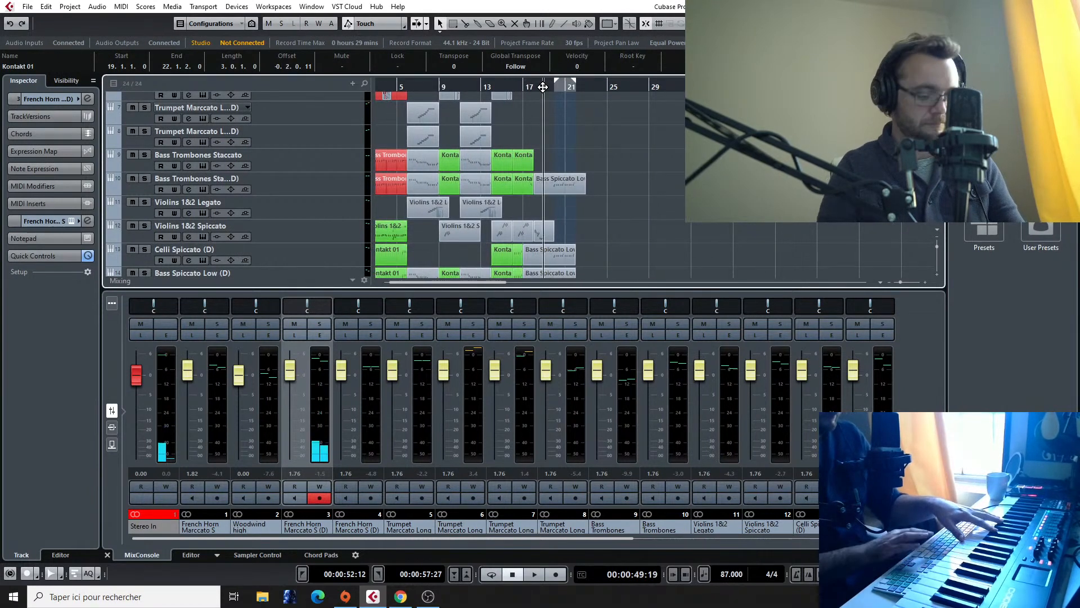
{"action": "left_click", "coordinate": [532, 87]}
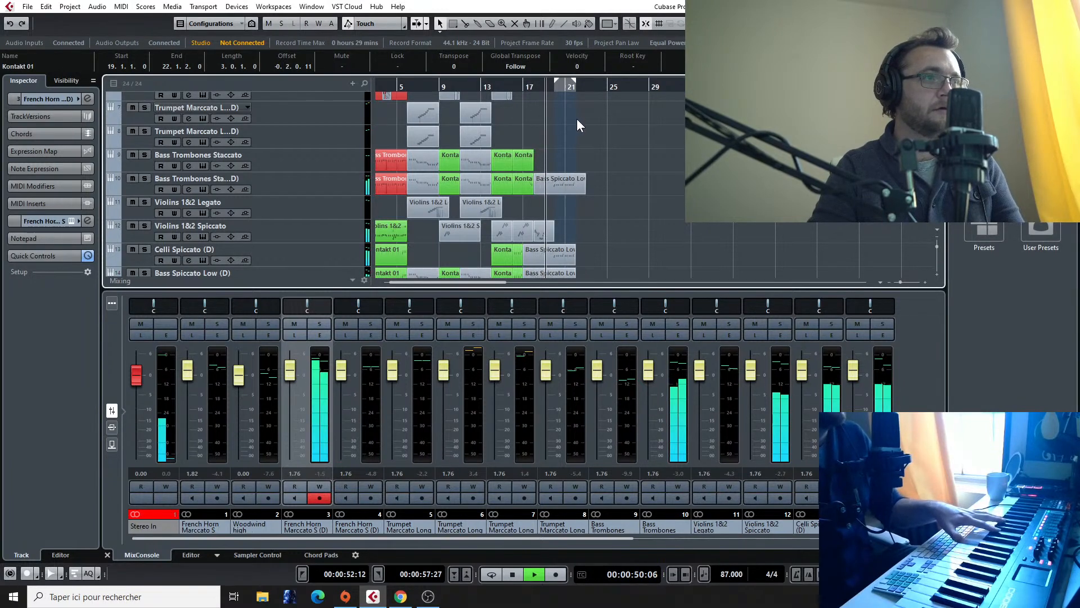
{"action": "key", "text": "space"}
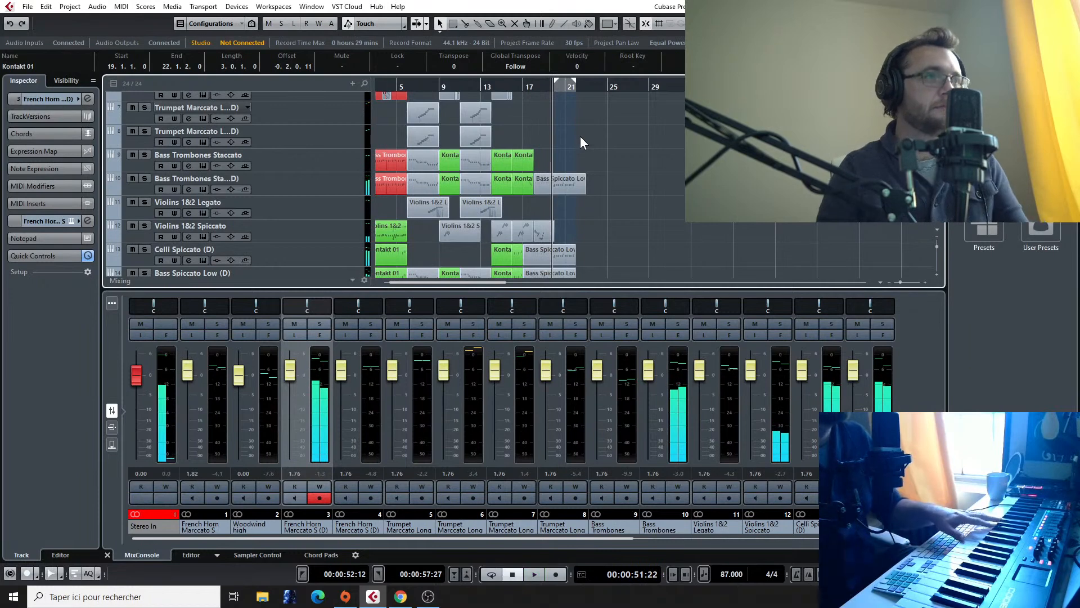
Step: Set the locator range from bar 18 to about bar 22, try a horn recording and turn on the metronome
{"action": "left_click", "coordinate": [534, 85]}
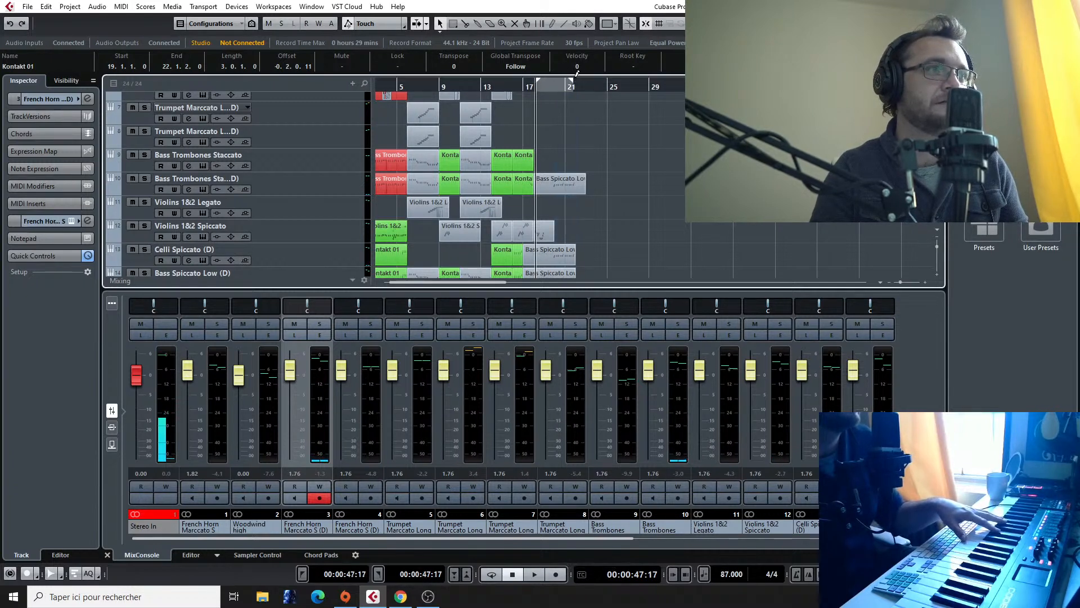
{"action": "left_click", "coordinate": [559, 576]}
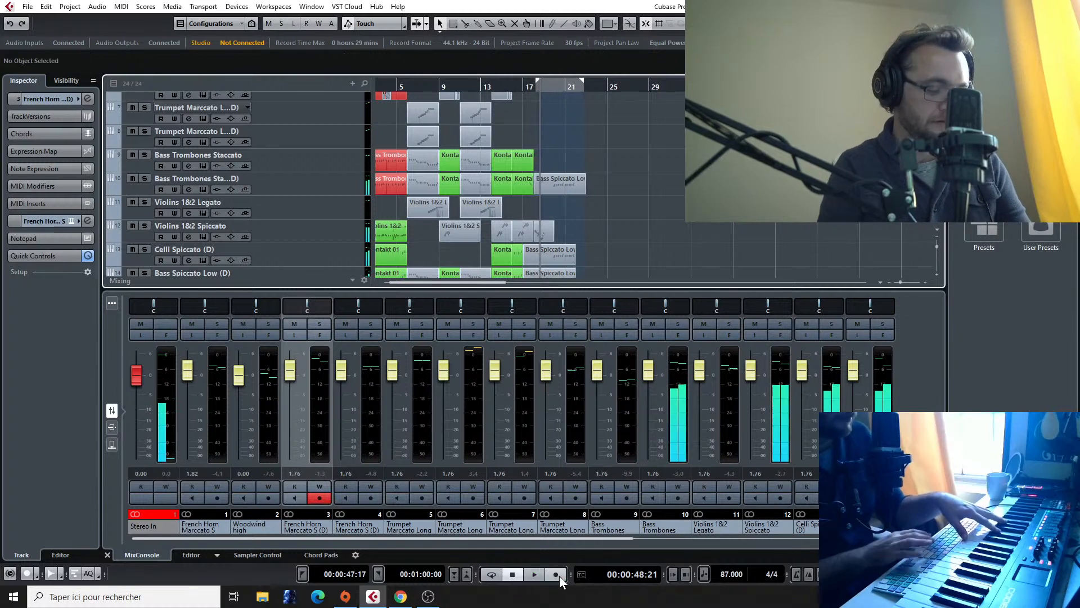
{"action": "left_click", "coordinate": [797, 574]}
{"action": "left_click", "coordinate": [538, 90]}
{"action": "left_click", "coordinate": [538, 89]}
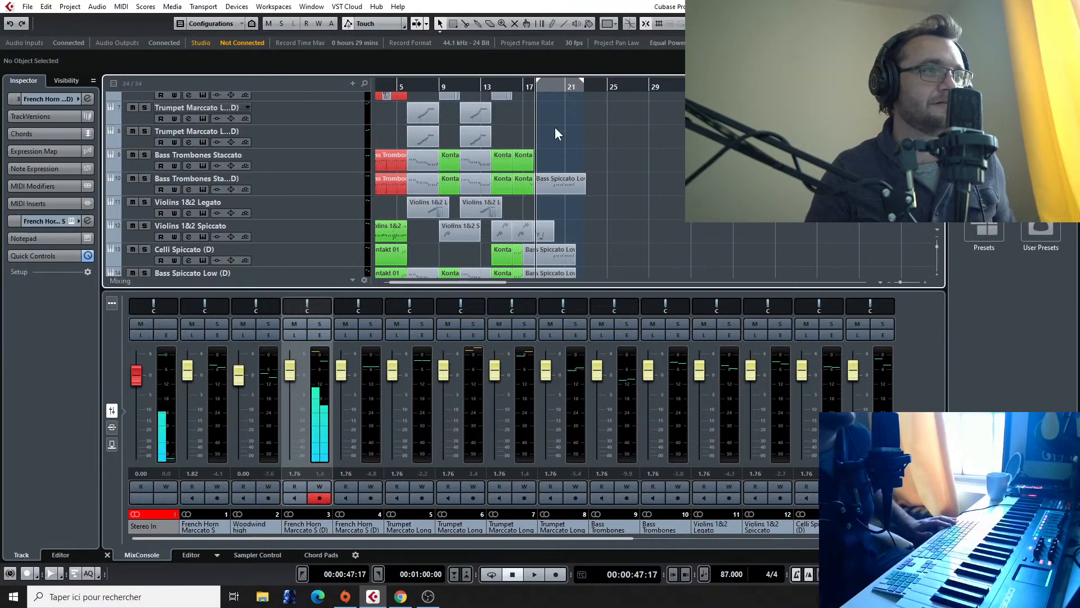
Step: Play briefly from bar 18, and record a French horn phrase over bars 18 and 19 on the selected track
{"action": "scroll", "coordinate": [554, 128], "scroll_direction": "up", "scroll_amount": 4}
{"action": "left_click", "coordinate": [482, 87]}
{"action": "key", "text": "space"}
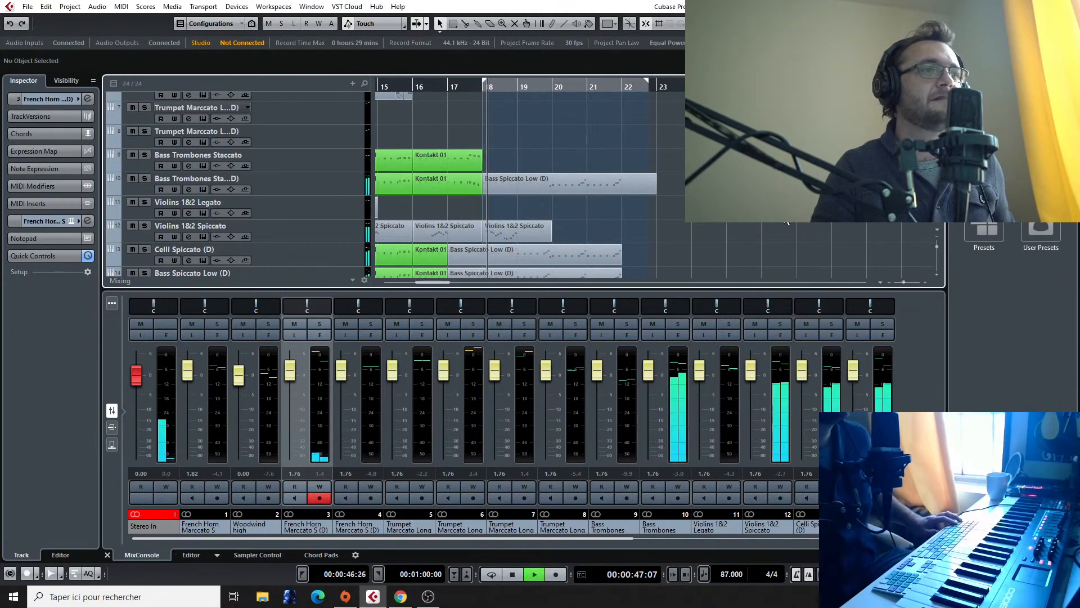
{"action": "key", "text": "space"}
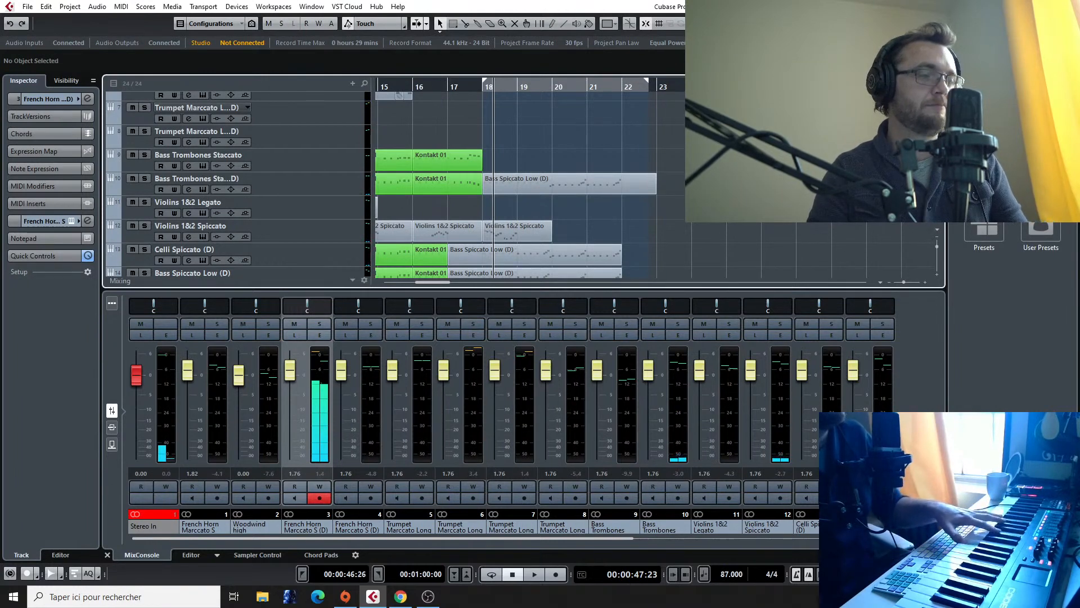
{"action": "left_click", "coordinate": [481, 89]}
{"action": "key", "text": "KP_Multiply"}
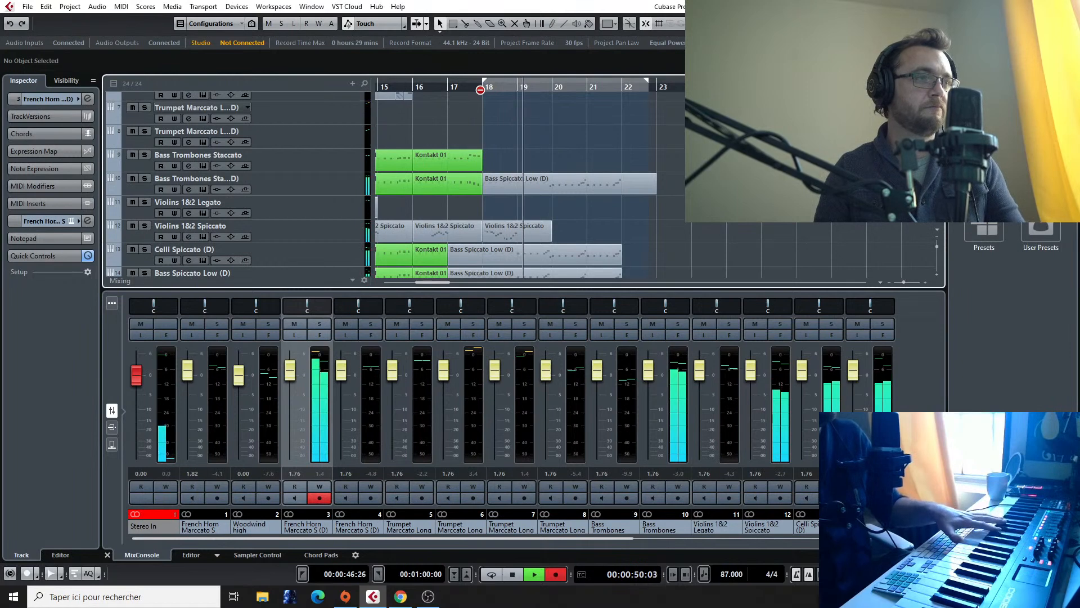
{"action": "key", "text": "space"}
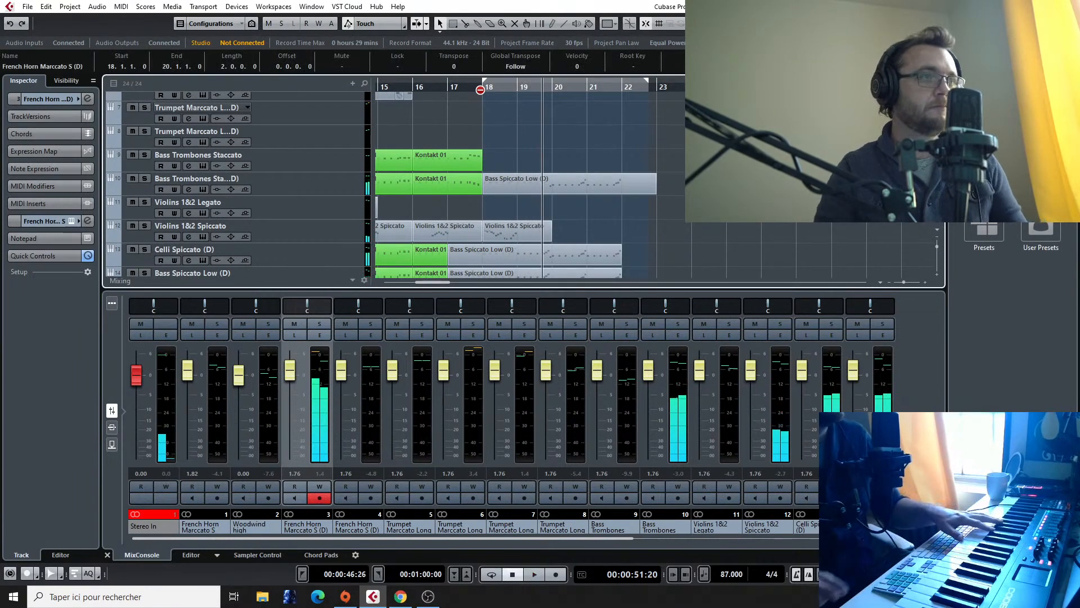
{"action": "scroll", "coordinate": [637, 179], "scroll_direction": "up", "scroll_amount": 5}
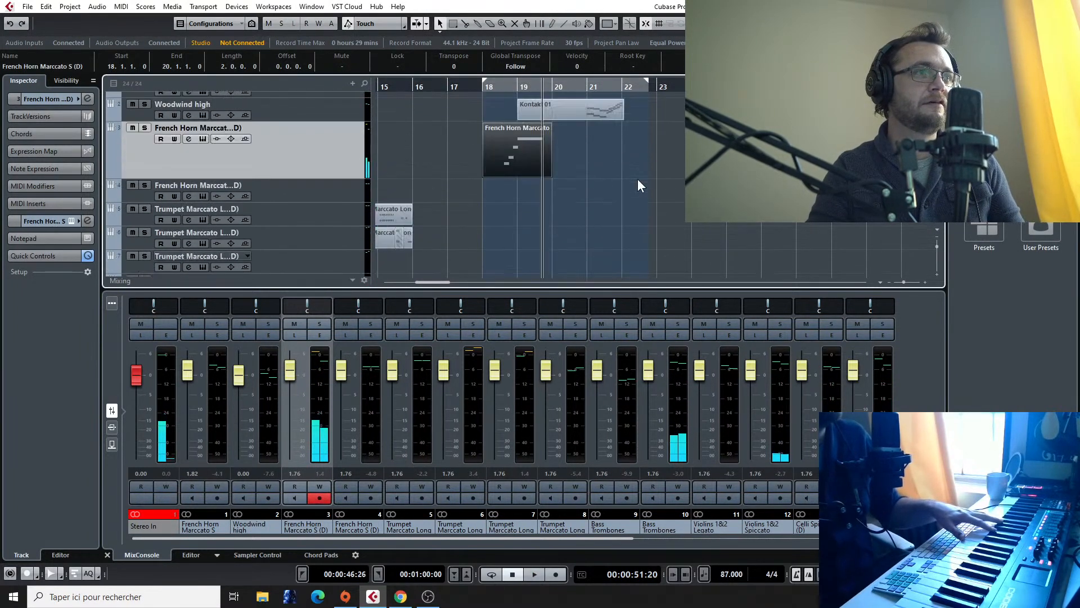
Step: Return to the Final Fantasy VII - Fighting reference audio and listen to the passage around bars 41 to 43
{"action": "scroll", "coordinate": [637, 178], "scroll_direction": "down", "scroll_amount": 10}
{"action": "scroll", "coordinate": [636, 177], "scroll_direction": "down", "scroll_amount": 2, "text": "ctrl"}
{"action": "scroll", "coordinate": [670, 95], "scroll_direction": "down", "scroll_amount": 3}
{"action": "scroll", "coordinate": [670, 96], "scroll_direction": "right", "scroll_amount": 8}
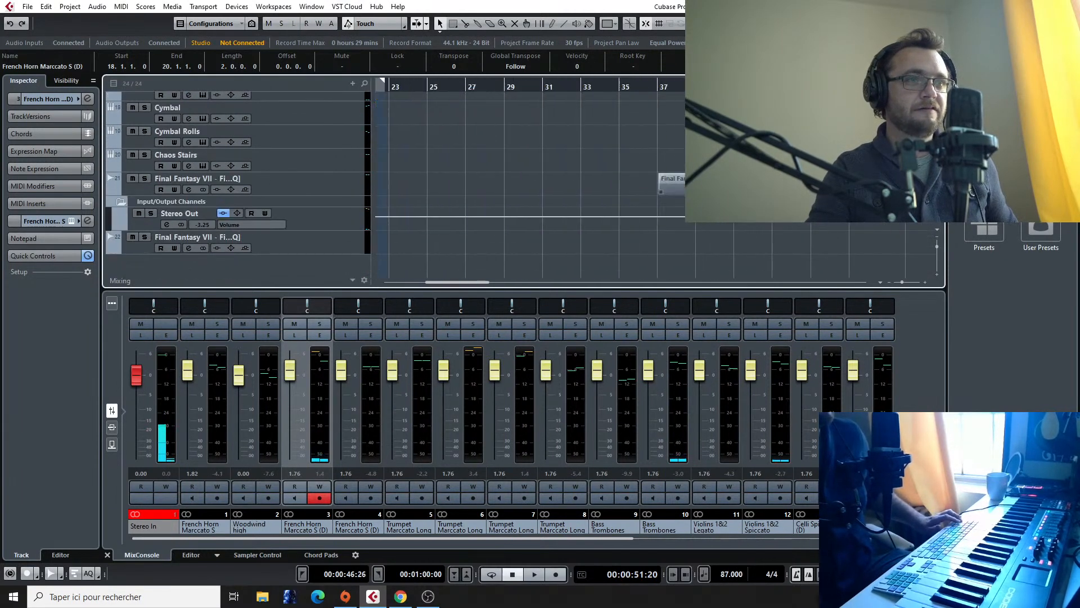
{"action": "left_click", "coordinate": [607, 86]}
{"action": "key", "text": "space"}
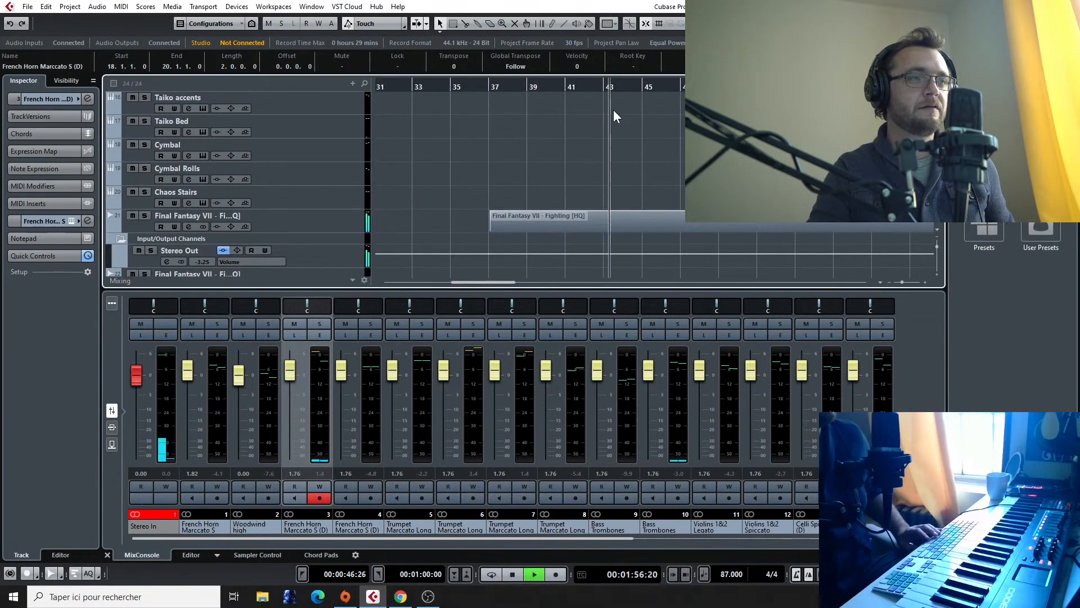
{"action": "left_click", "coordinate": [575, 86]}
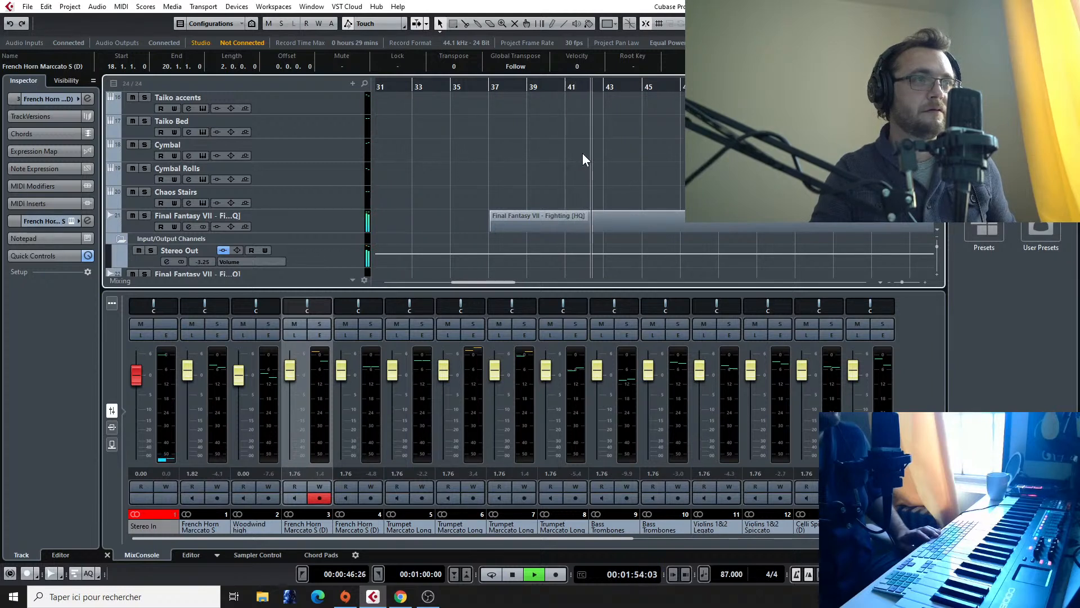
{"action": "key", "text": "space"}
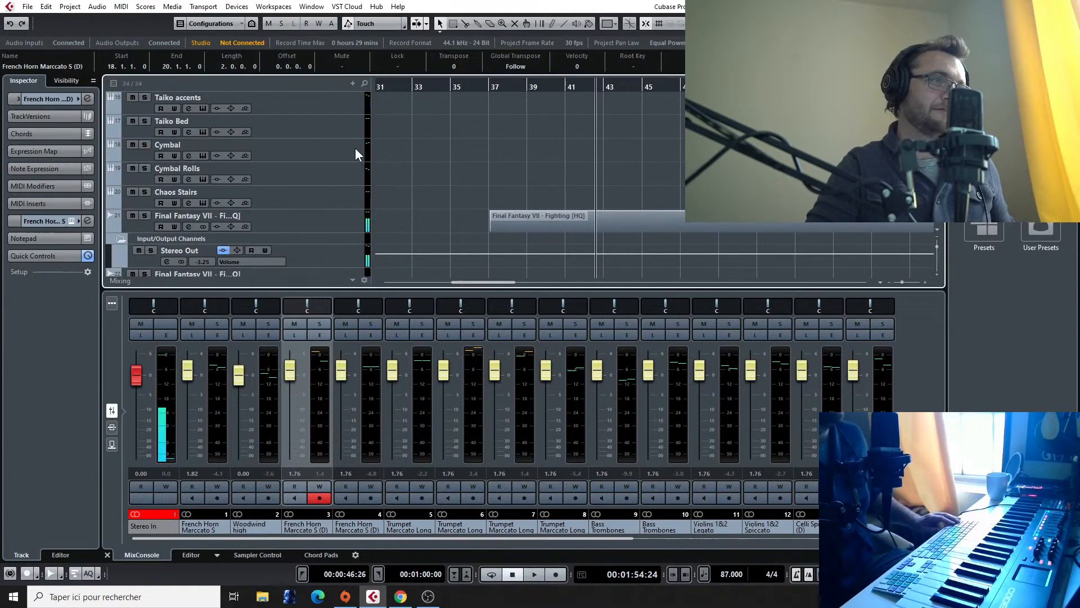
Step: Try out the first Trumpet Marccato track, and select the second Trumpet Marccato track for playing
{"action": "scroll", "coordinate": [204, 142], "scroll_direction": "up", "scroll_amount": 1}
{"action": "scroll", "coordinate": [282, 171], "scroll_direction": "up", "scroll_amount": 4}
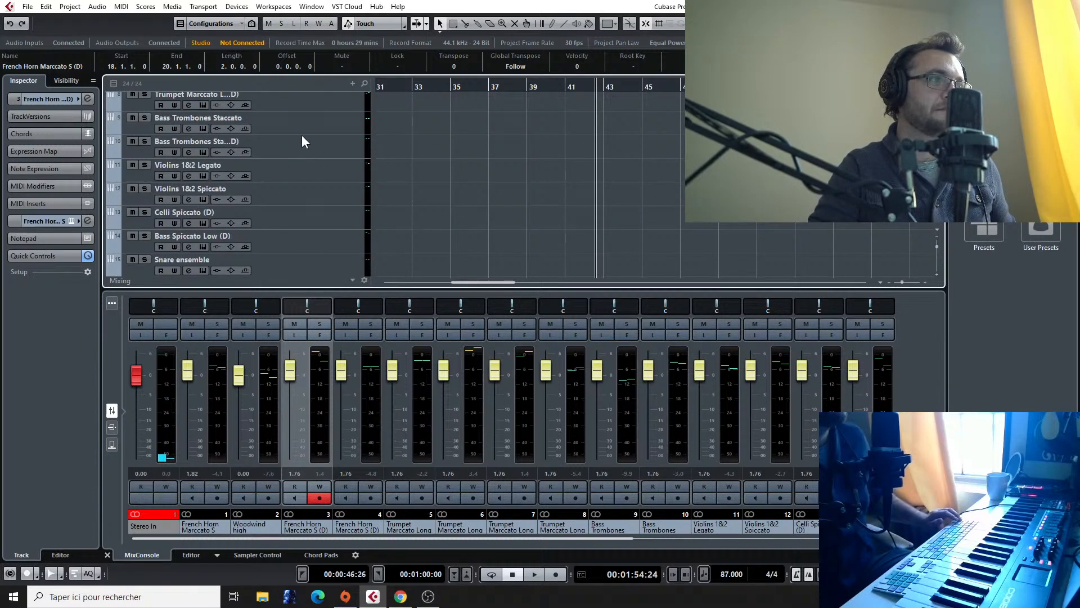
{"action": "scroll", "coordinate": [292, 163], "scroll_direction": "up", "scroll_amount": 3}
{"action": "left_click", "coordinate": [292, 171]}
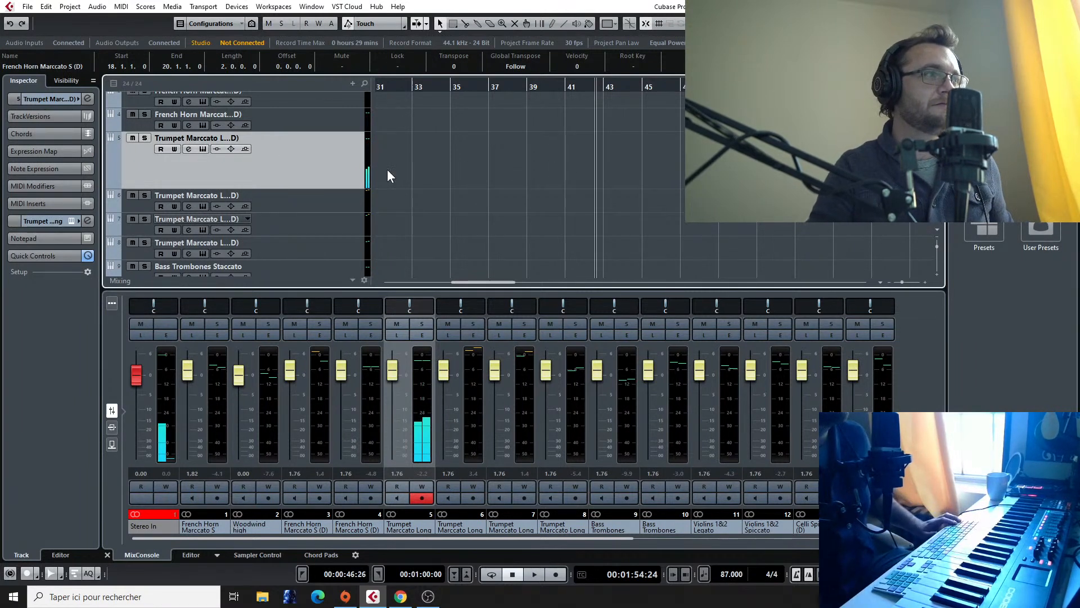
{"action": "left_click", "coordinate": [302, 199]}
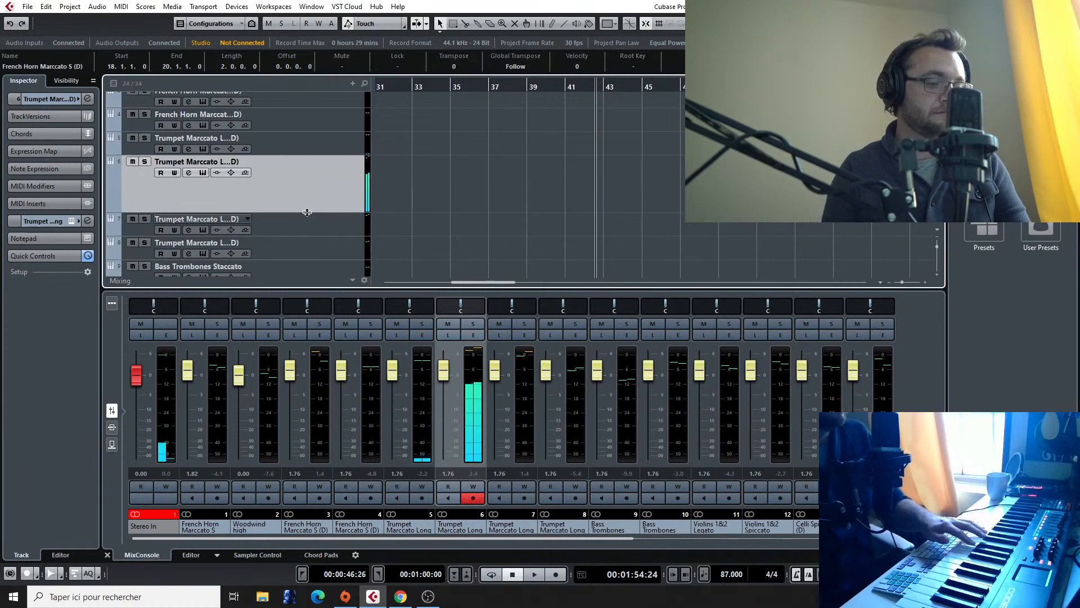
Step: Play the Final Fantasy VII - Fighting reference audio from about bar 40 into bar 42
{"action": "scroll", "coordinate": [307, 212], "scroll_direction": "down", "scroll_amount": 8}
{"action": "scroll", "coordinate": [677, 204], "scroll_direction": "up", "scroll_amount": 7}
{"action": "scroll", "coordinate": [678, 203], "scroll_direction": "down", "scroll_amount": 8}
{"action": "scroll", "coordinate": [677, 203], "scroll_direction": "up", "scroll_amount": 2}
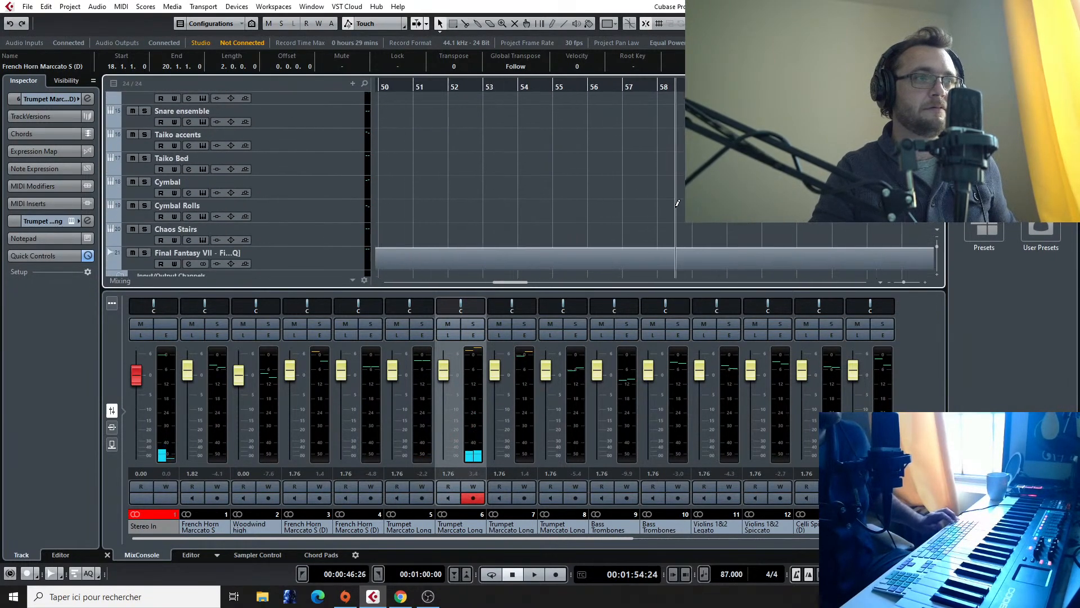
{"action": "scroll", "coordinate": [675, 208], "scroll_direction": "left", "scroll_amount": 8}
{"action": "left_click", "coordinate": [605, 86]}
{"action": "key", "text": "space"}
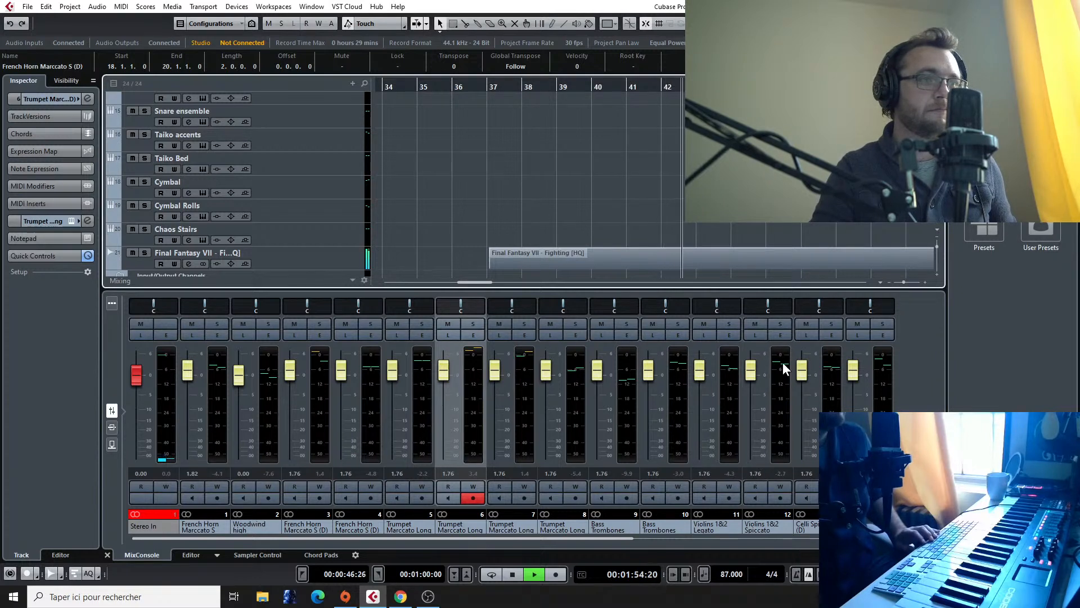
{"action": "key", "text": "space"}
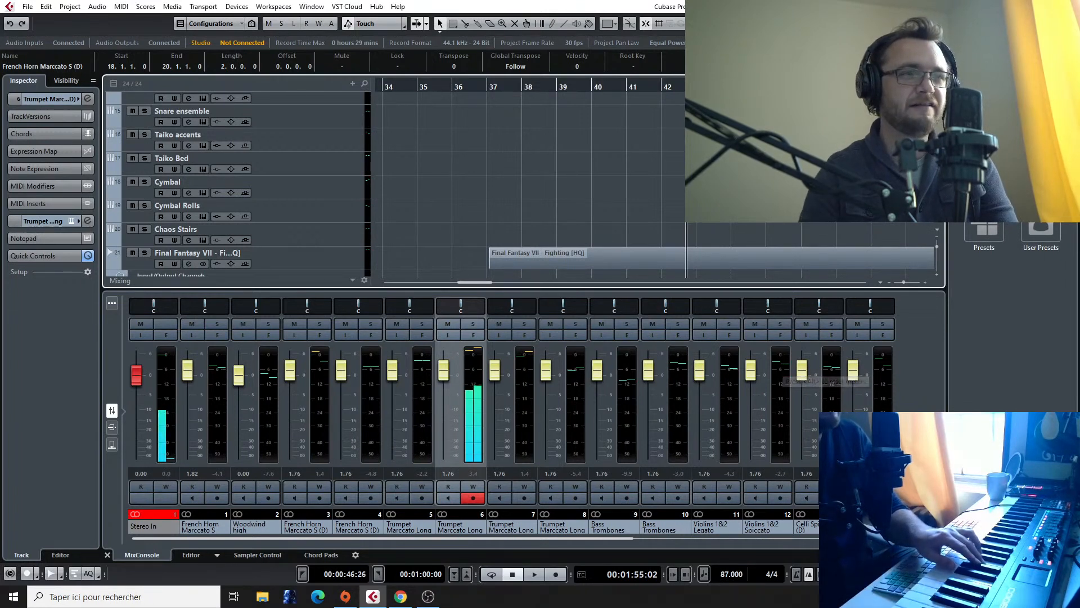
Step: Replay the Final Fantasy VII - Fighting reference audio around bars 41 and 42 and work out the trumpet notes along with it
{"action": "double_click", "coordinate": [669, 88]}
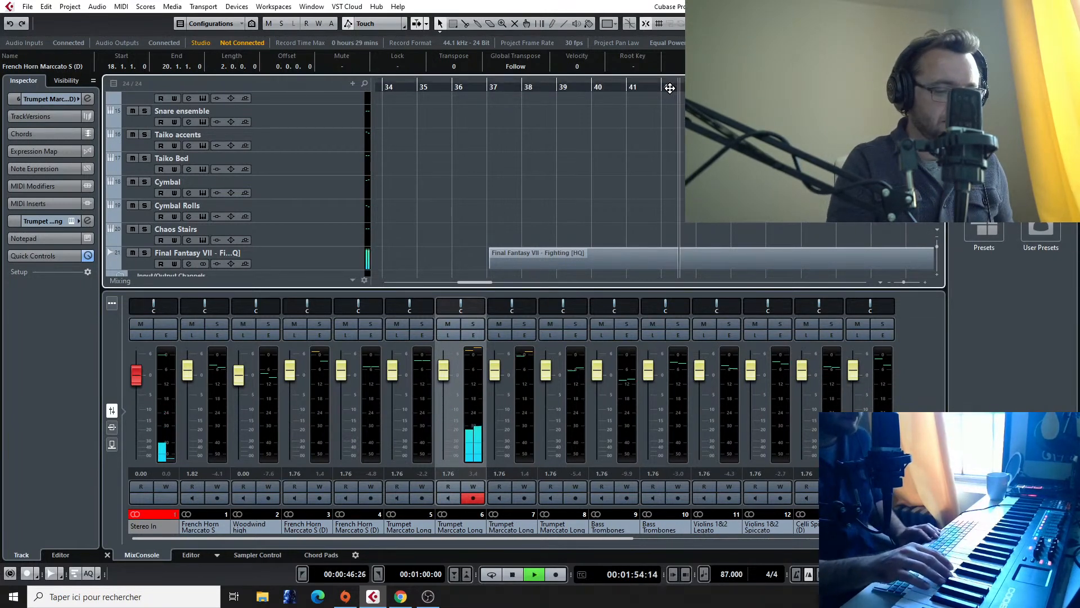
{"action": "left_click", "coordinate": [660, 89]}
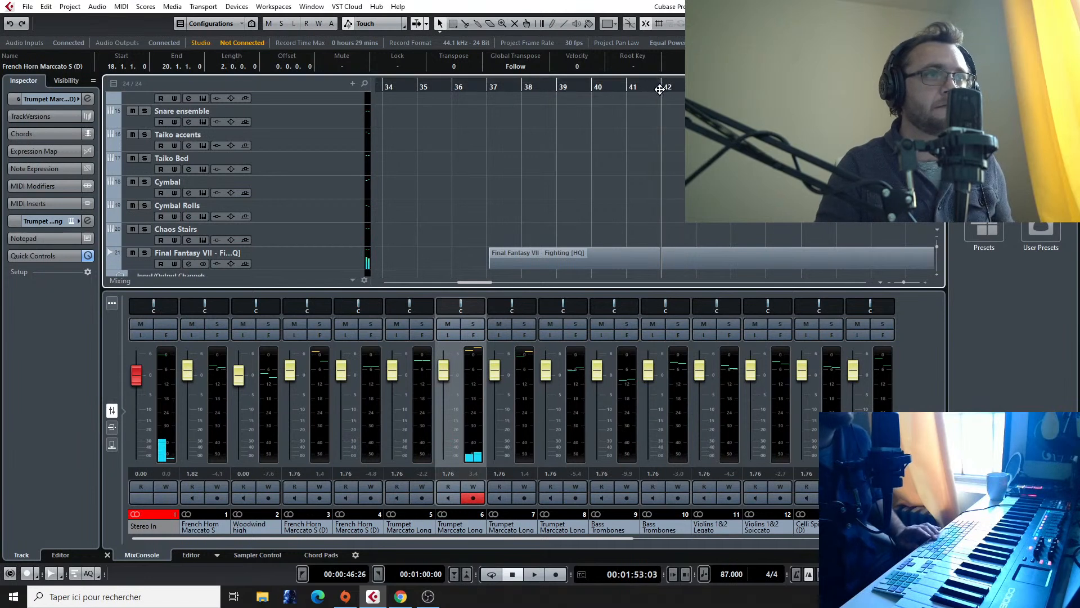
{"action": "left_click", "coordinate": [644, 88]}
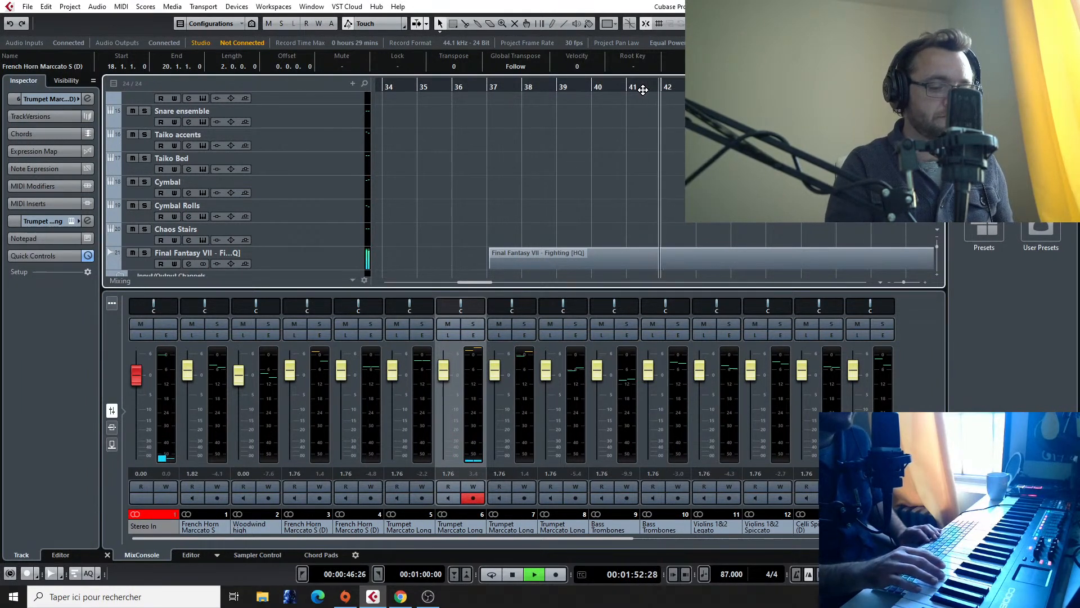
{"action": "key", "text": "space"}
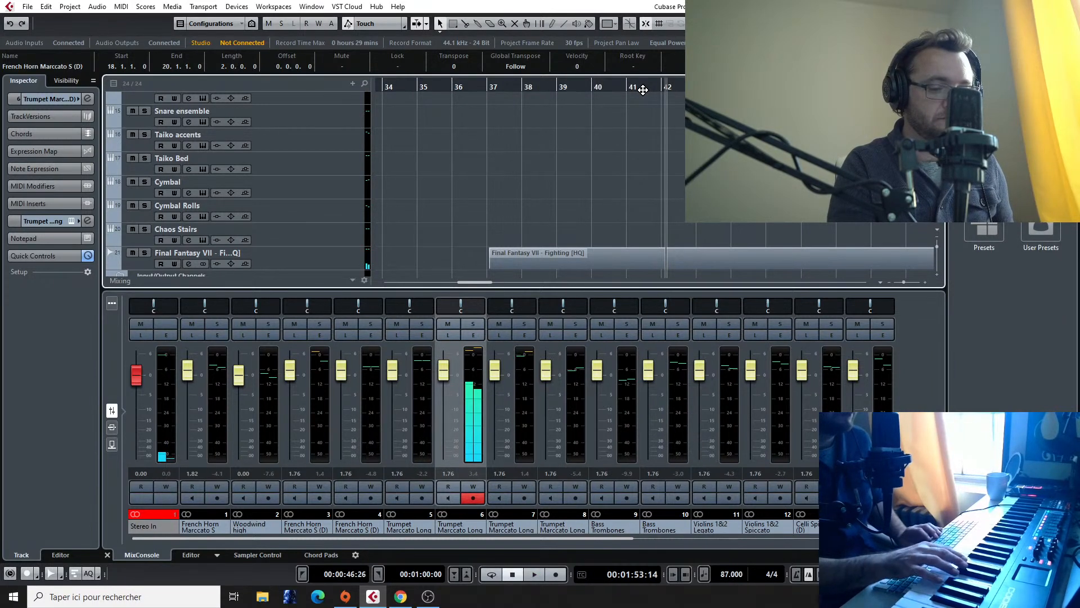
{"action": "left_click", "coordinate": [643, 89]}
{"action": "key", "text": "space"}
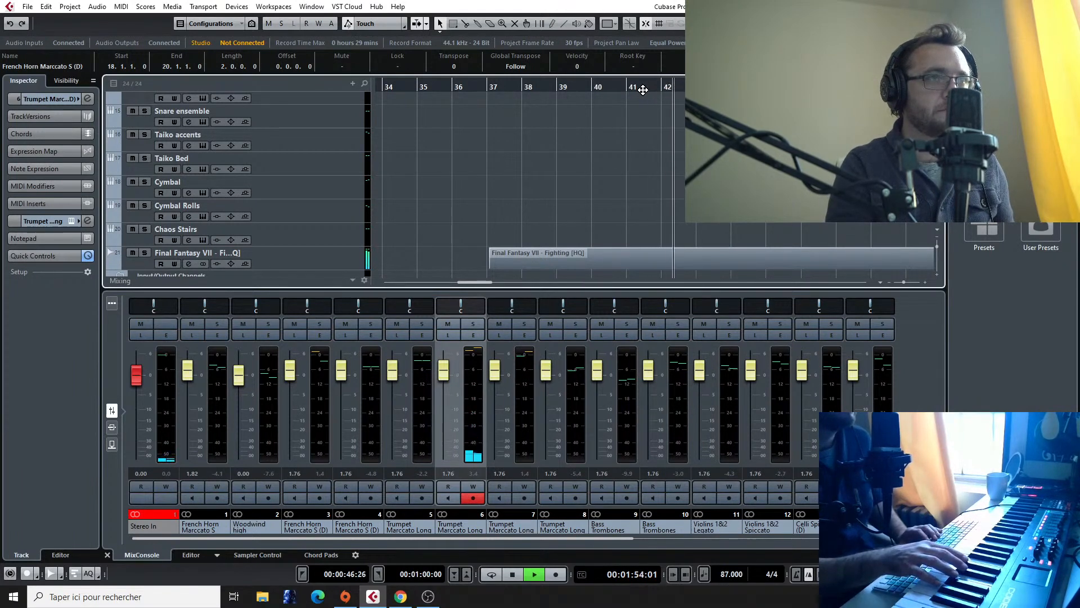
{"action": "key", "text": "space"}
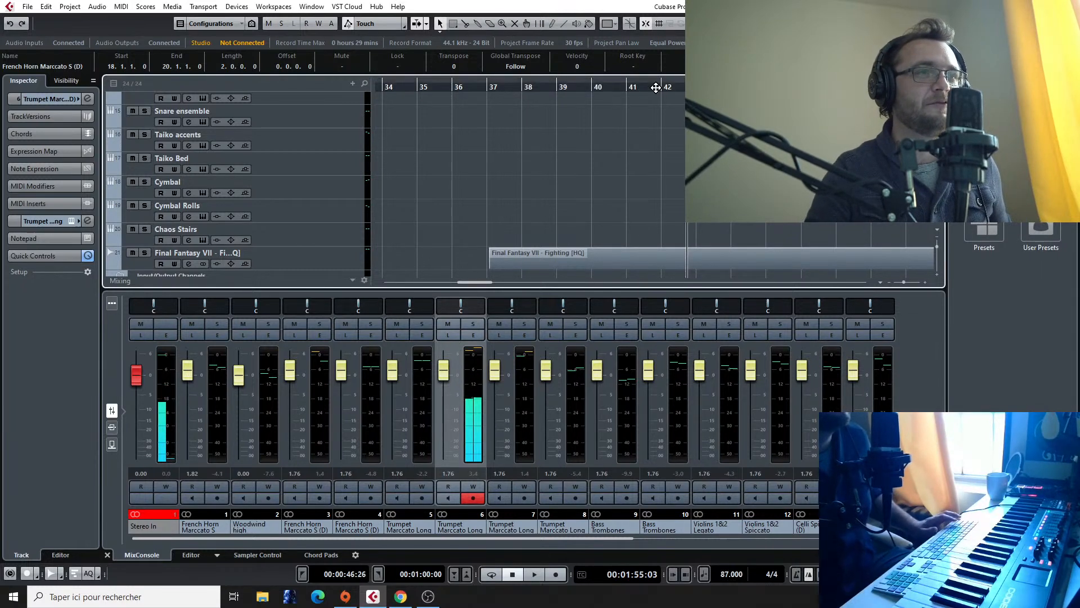
{"action": "left_click", "coordinate": [663, 87]}
{"action": "key", "text": "space"}
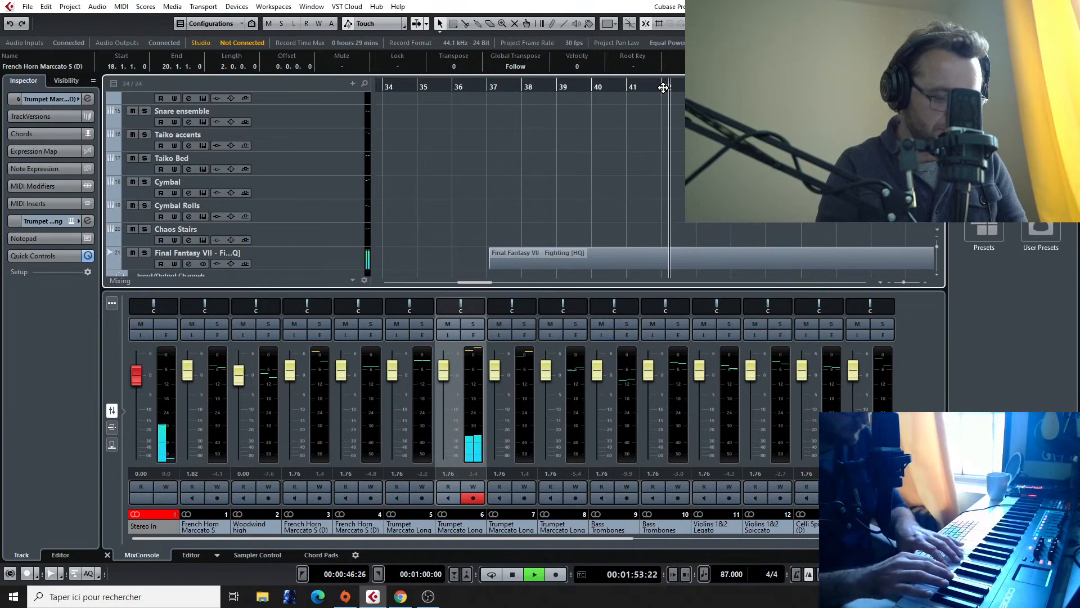
{"action": "key", "text": "space"}
{"action": "left_click", "coordinate": [654, 88]}
{"action": "key", "text": "space"}
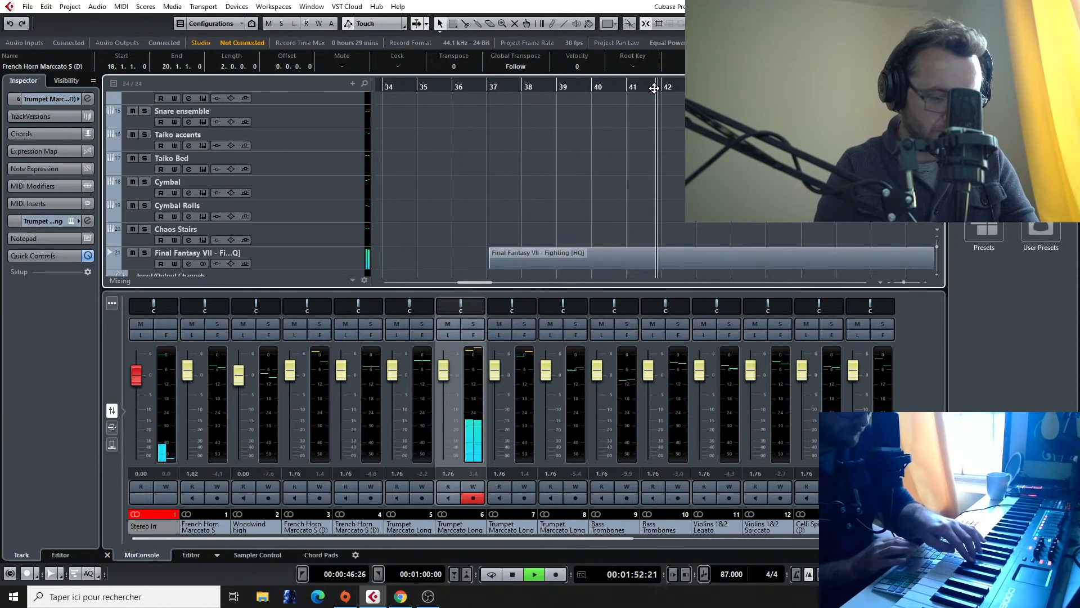
{"action": "left_click", "coordinate": [641, 88]}
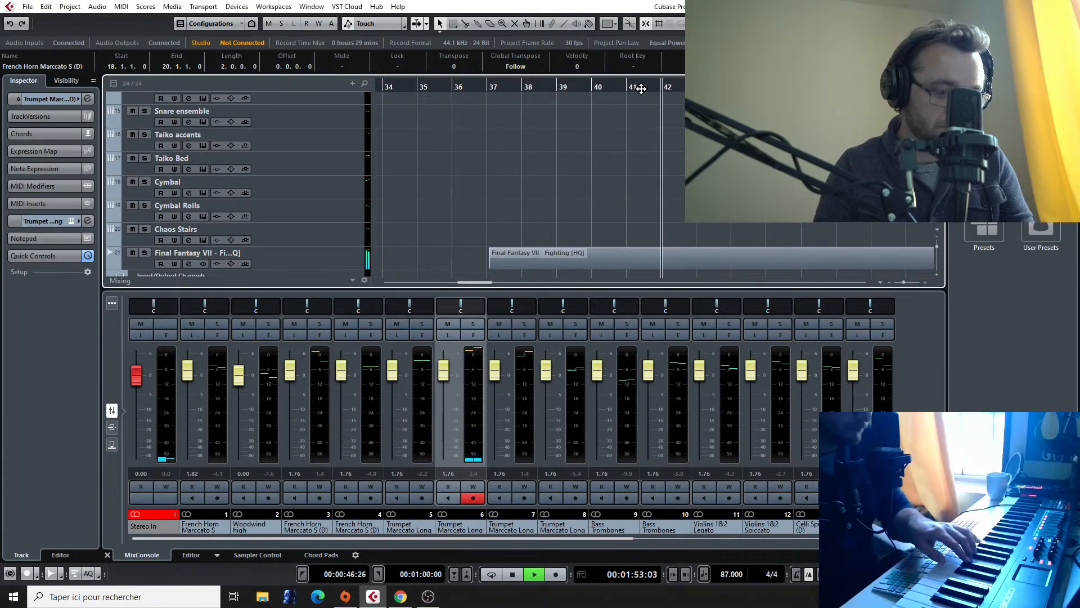
{"action": "key", "text": "space"}
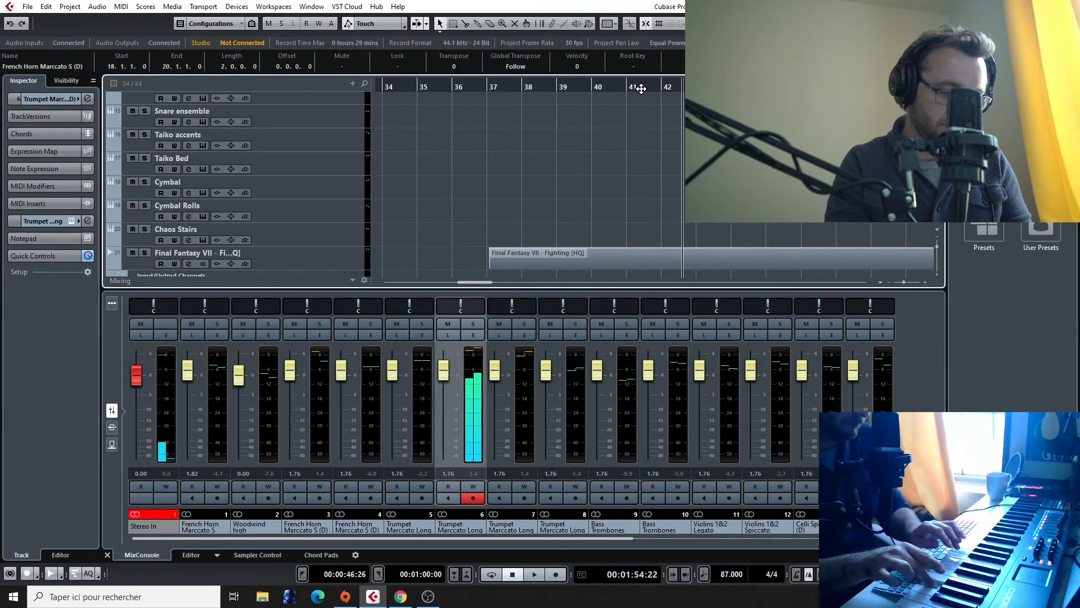
Step: Return to the start of the bar 18 section and record a trumpet phrase over bars 18 to 20 on the second Trumpet Marccato track
{"action": "scroll", "coordinate": [585, 130], "scroll_direction": "down", "scroll_amount": 2}
{"action": "scroll", "coordinate": [581, 130], "scroll_direction": "up", "scroll_amount": 2}
{"action": "scroll", "coordinate": [576, 129], "scroll_direction": "left", "scroll_amount": 4}
{"action": "scroll", "coordinate": [576, 129], "scroll_direction": "left", "scroll_amount": 6}
{"action": "scroll", "coordinate": [576, 129], "scroll_direction": "up", "scroll_amount": 5}
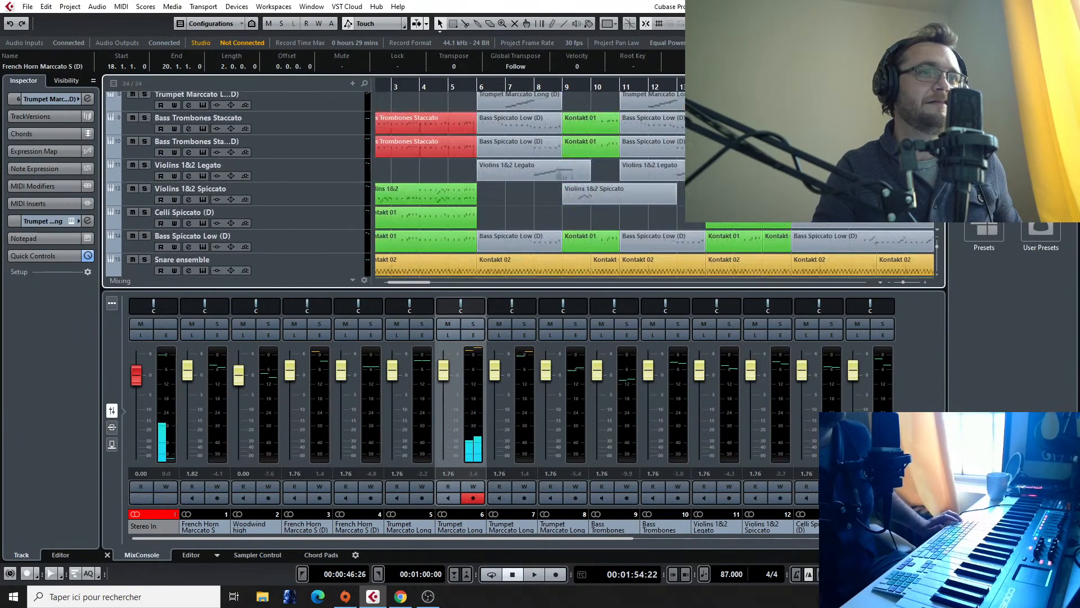
{"action": "key", "text": "KP_1"}
{"action": "key", "text": "KP_Multiply"}
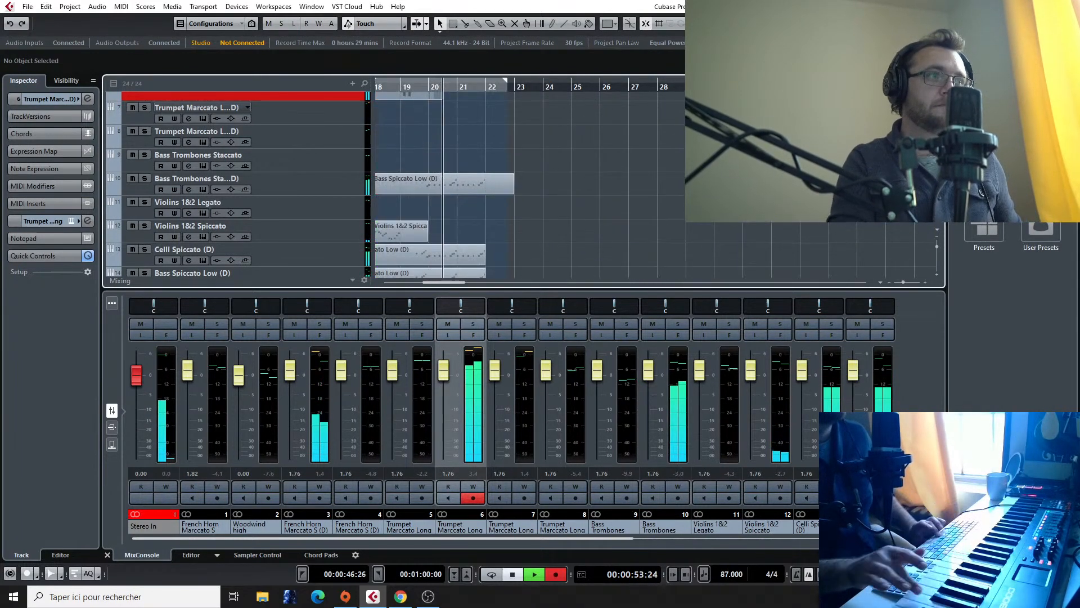
{"action": "key", "text": "space"}
Step: Open the newly recorded trumpet part for note editing, quantize it to 1/16, and play it back
{"action": "scroll", "coordinate": [573, 110], "scroll_direction": "left", "scroll_amount": 5}
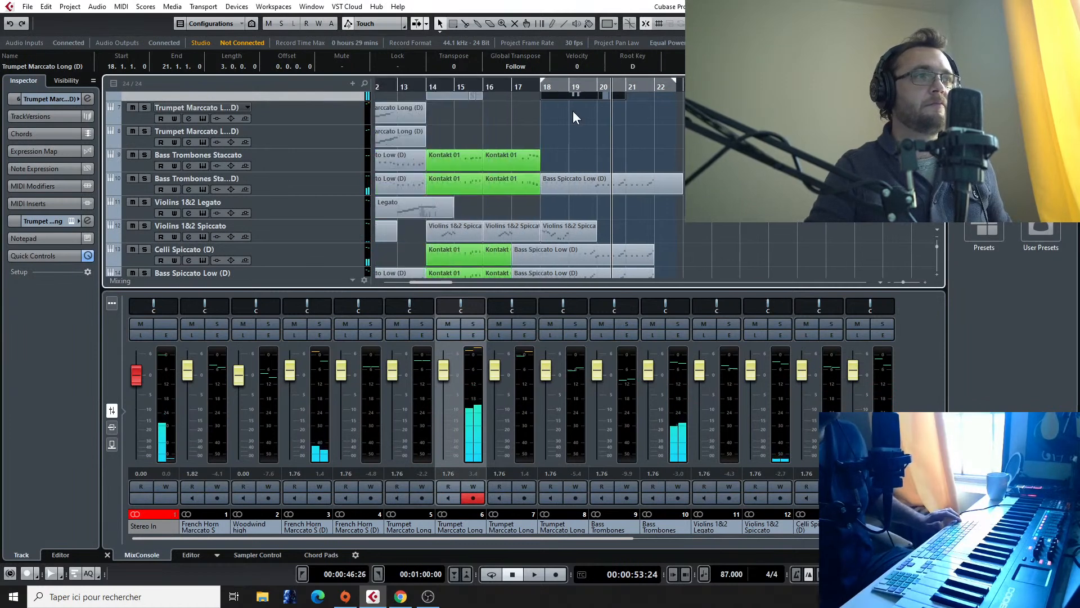
{"action": "scroll", "coordinate": [582, 113], "scroll_direction": "up", "scroll_amount": 3}
{"action": "scroll", "coordinate": [619, 183], "scroll_direction": "up", "scroll_amount": 4}
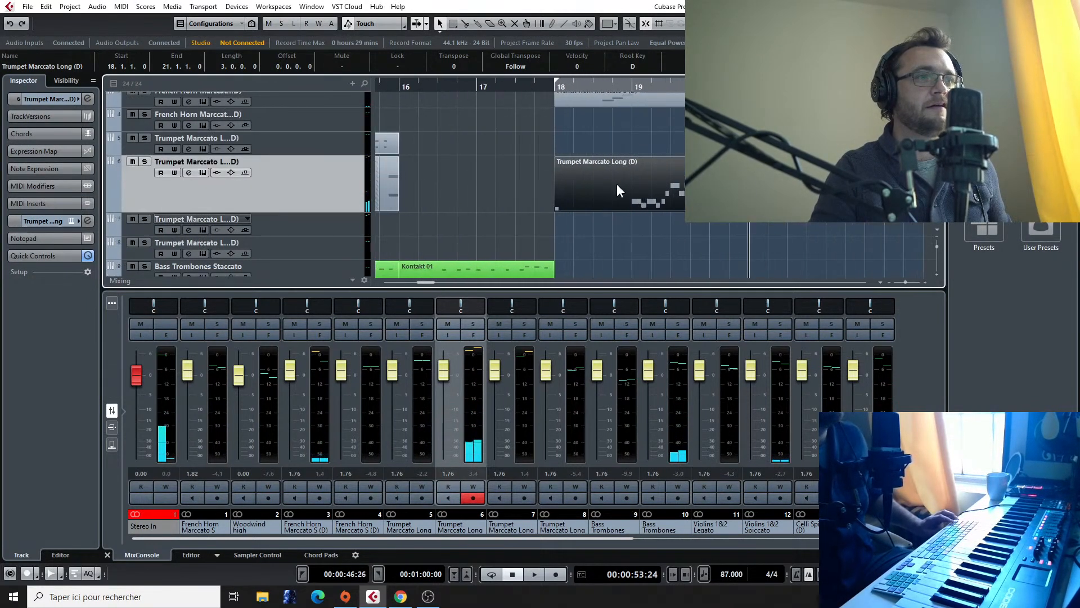
{"action": "double_click", "coordinate": [605, 169]}
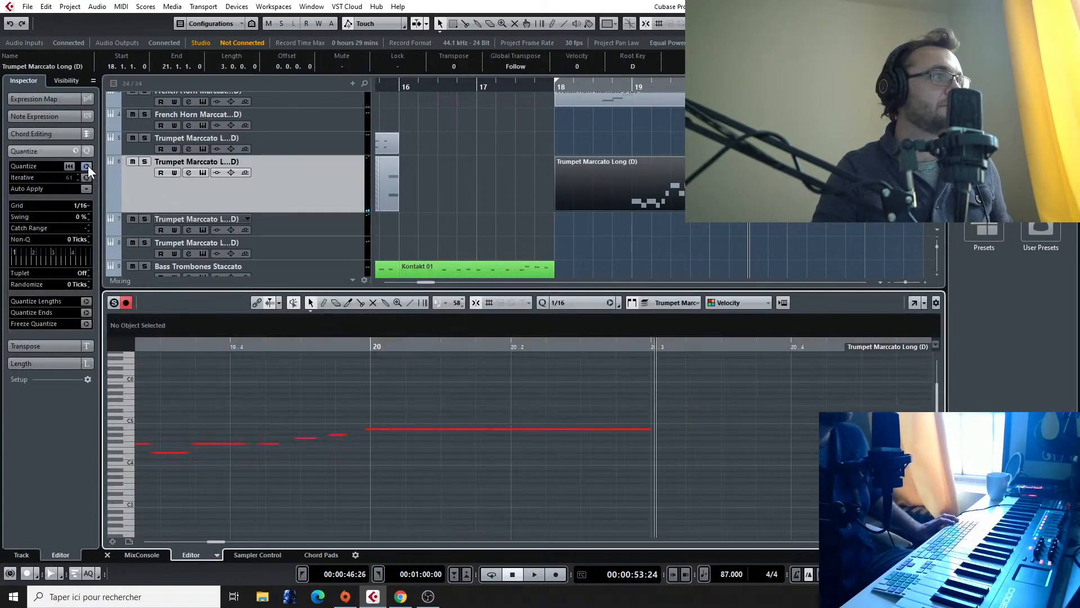
{"action": "key", "text": "space"}
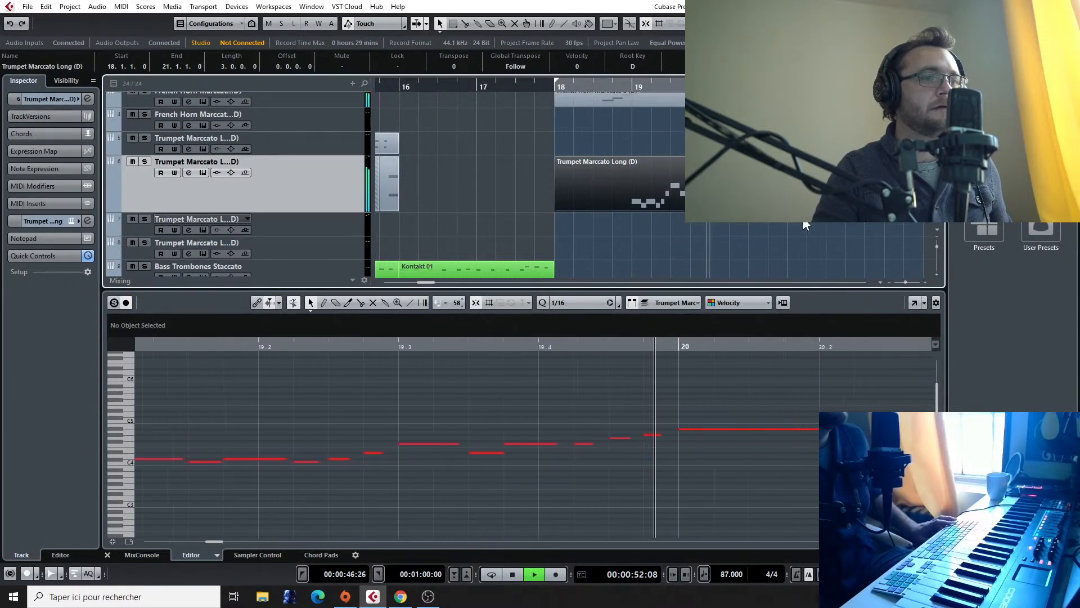
{"action": "key", "text": "space"}
Step: Copy the trumpet part to the first Trumpet Marccato track and delete the copy's notes at 19.1.1, 19.1.4 and 19.3.1
{"action": "left_click_drag", "start_coordinate": [632, 182], "coordinate": [624, 148]}
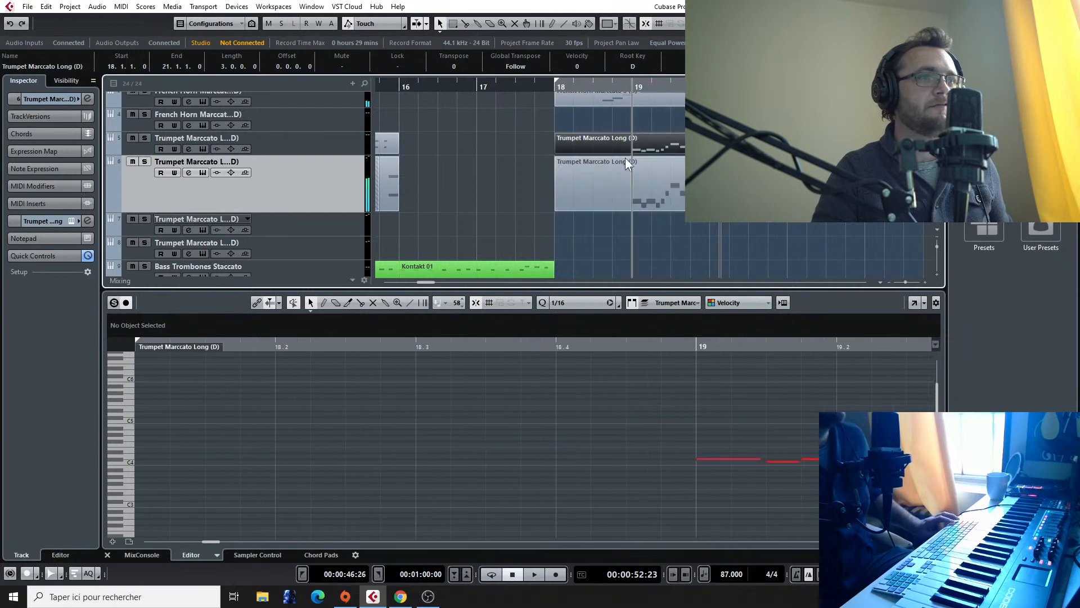
{"action": "scroll", "coordinate": [787, 475], "scroll_direction": "down", "scroll_amount": 3}
{"action": "scroll", "coordinate": [783, 472], "scroll_direction": "up", "scroll_amount": 1}
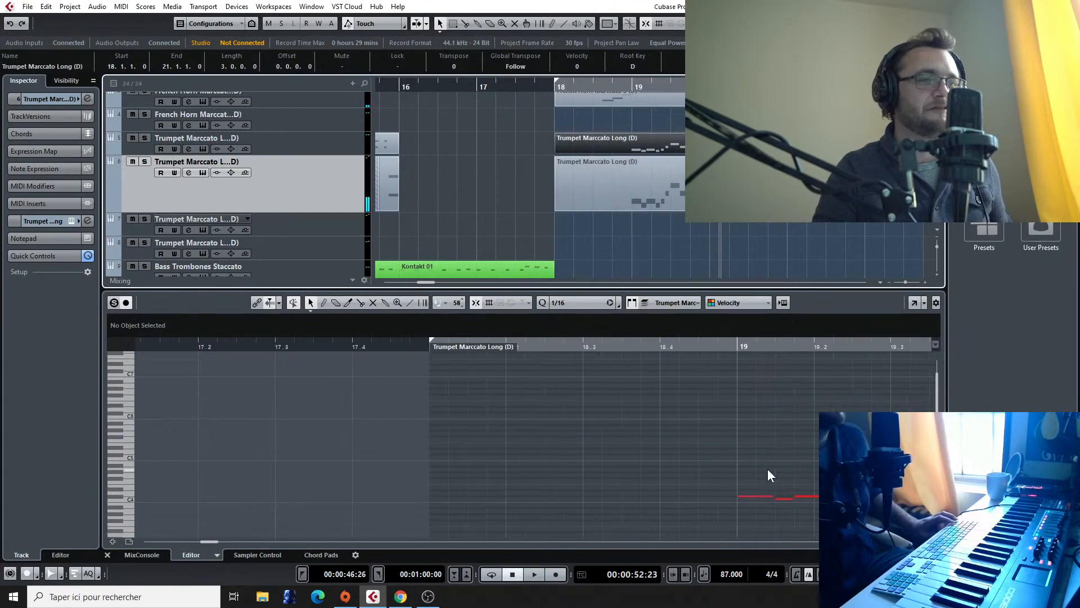
{"action": "left_click_drag", "start_coordinate": [765, 484], "coordinate": [751, 516]}
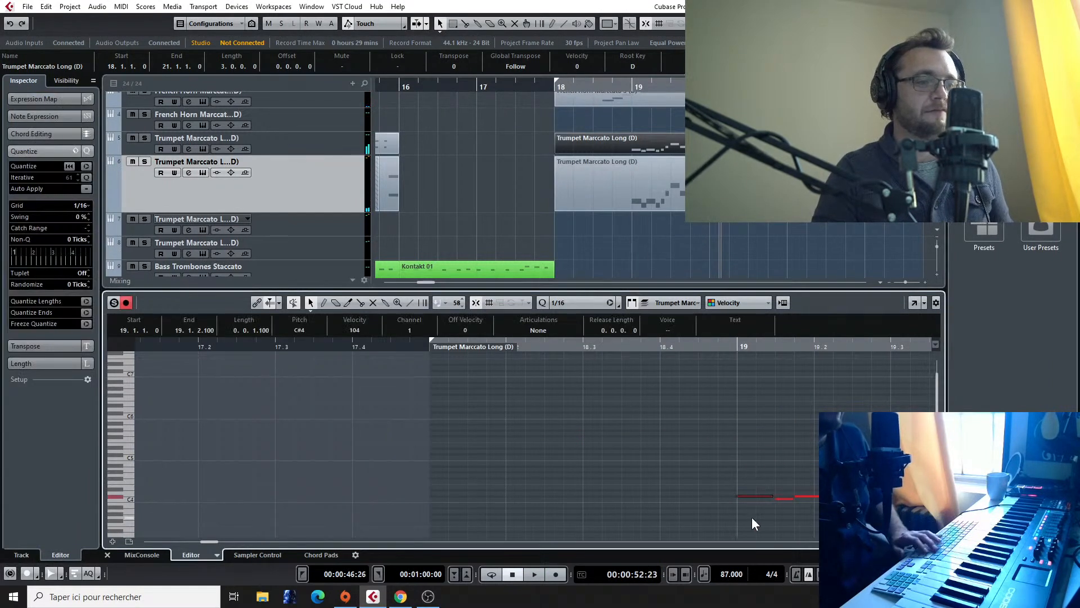
{"action": "key", "text": "Delete"}
{"action": "left_click_drag", "start_coordinate": [812, 491], "coordinate": [814, 505]}
{"action": "key", "text": "Delete"}
{"action": "left_click_drag", "start_coordinate": [893, 472], "coordinate": [897, 489]}
{"action": "key", "text": "Delete"}
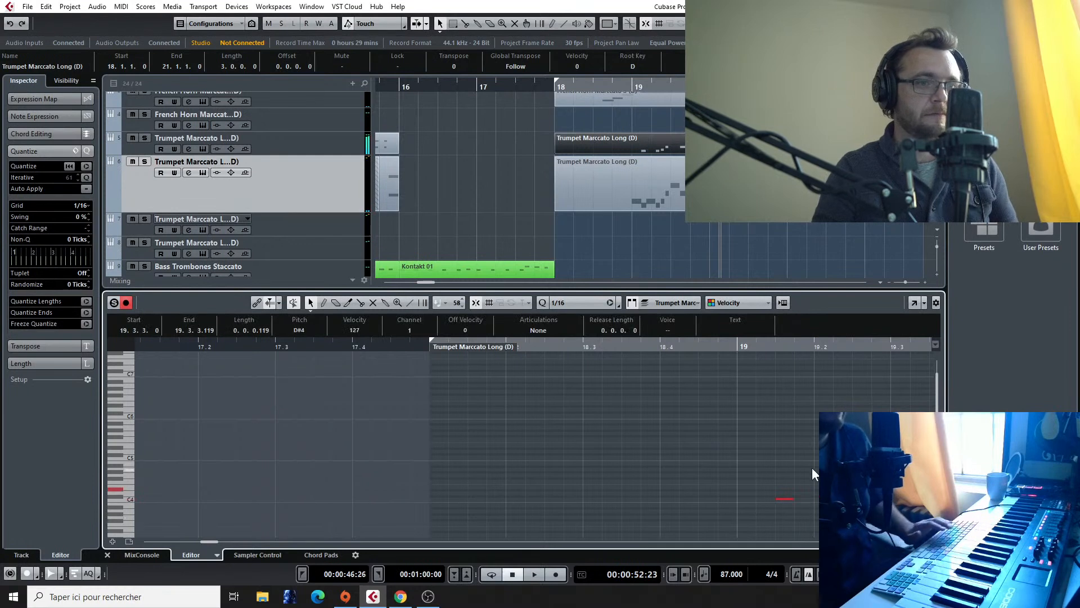
{"action": "scroll", "coordinate": [809, 464], "scroll_direction": "right", "scroll_amount": 4}
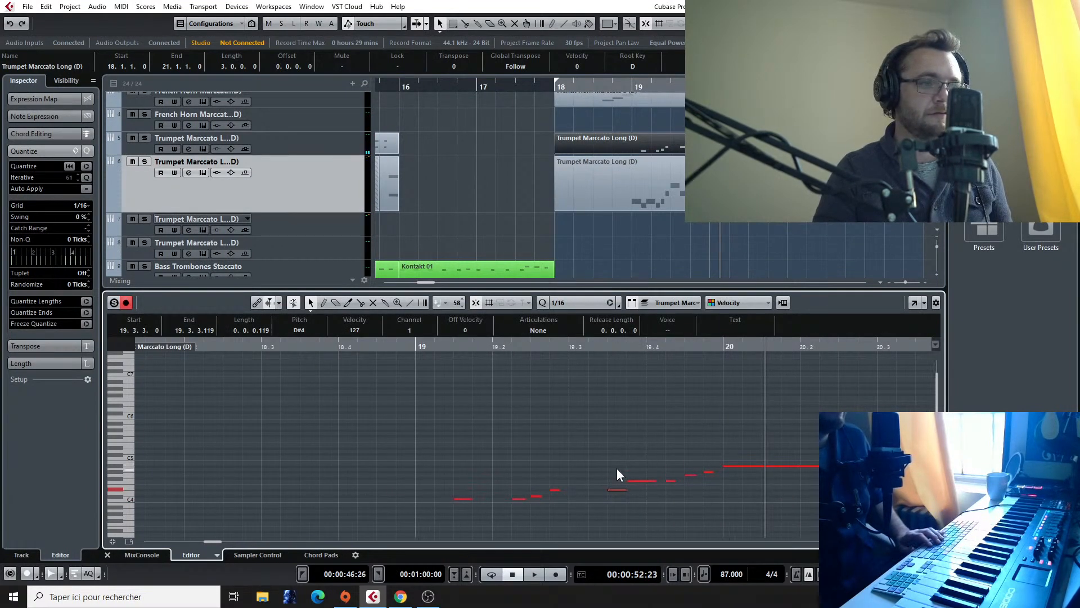
{"action": "key", "text": "Delete"}
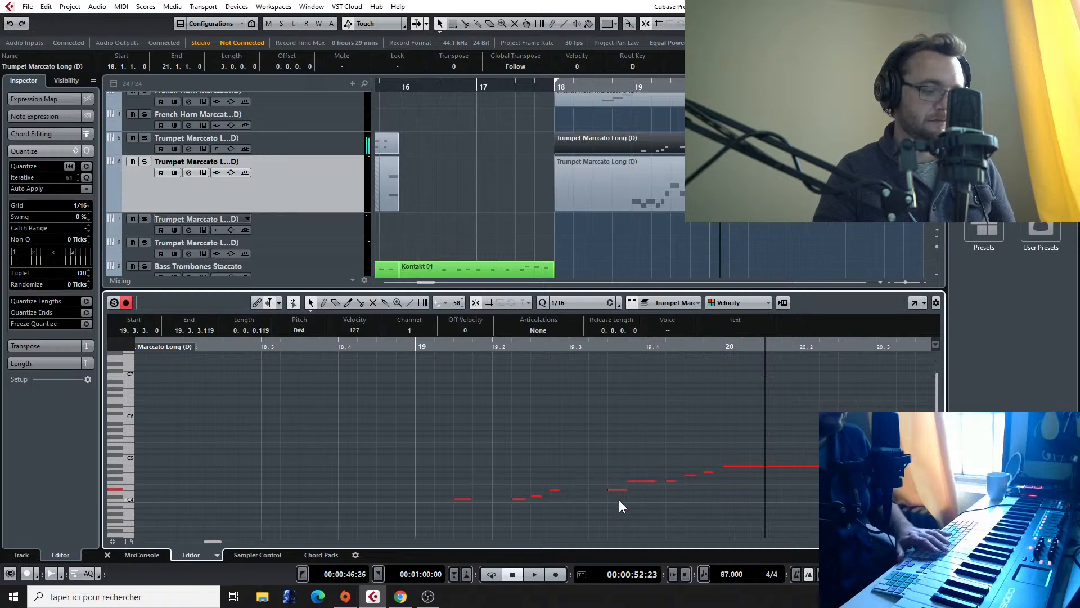
Step: Thin the second trumpet's part to its notes at 19.1.1, 19.1.4, 19.3.1, 19.3.4 and the long bar 20 note, and play it back
{"action": "left_click", "coordinate": [657, 179]}
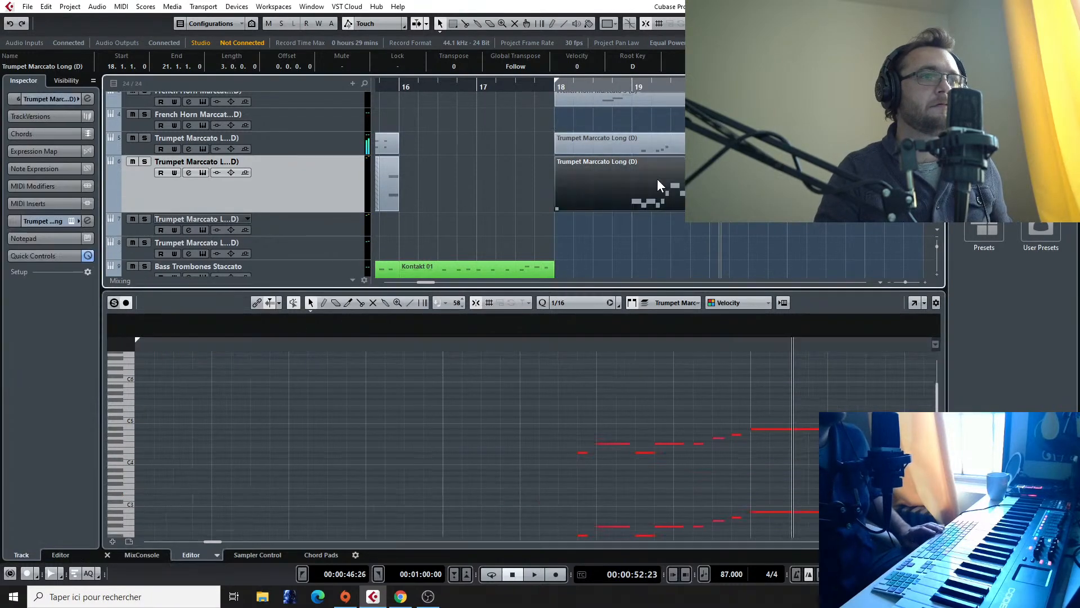
{"action": "left_click_drag", "start_coordinate": [540, 423], "coordinate": [598, 509]}
{"action": "left_click_drag", "start_coordinate": [578, 423], "coordinate": [548, 479]}
{"action": "left_click_drag", "start_coordinate": [686, 418], "coordinate": [740, 468]}
{"action": "left_click", "coordinate": [643, 452]}
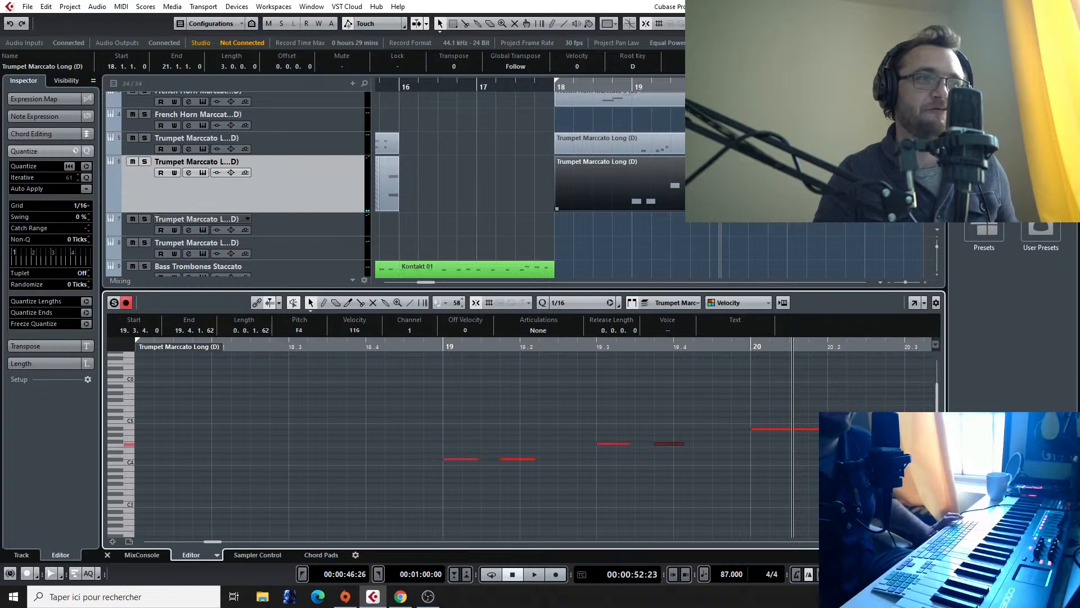
{"action": "left_click", "coordinate": [626, 87]}
{"action": "key", "text": "space"}
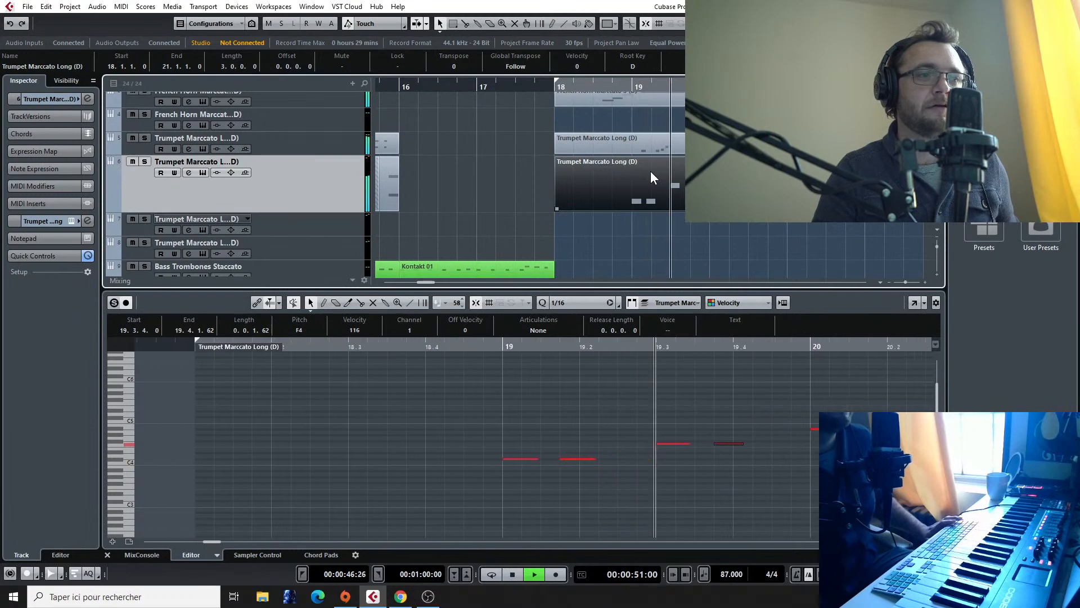
{"action": "key", "text": "space"}
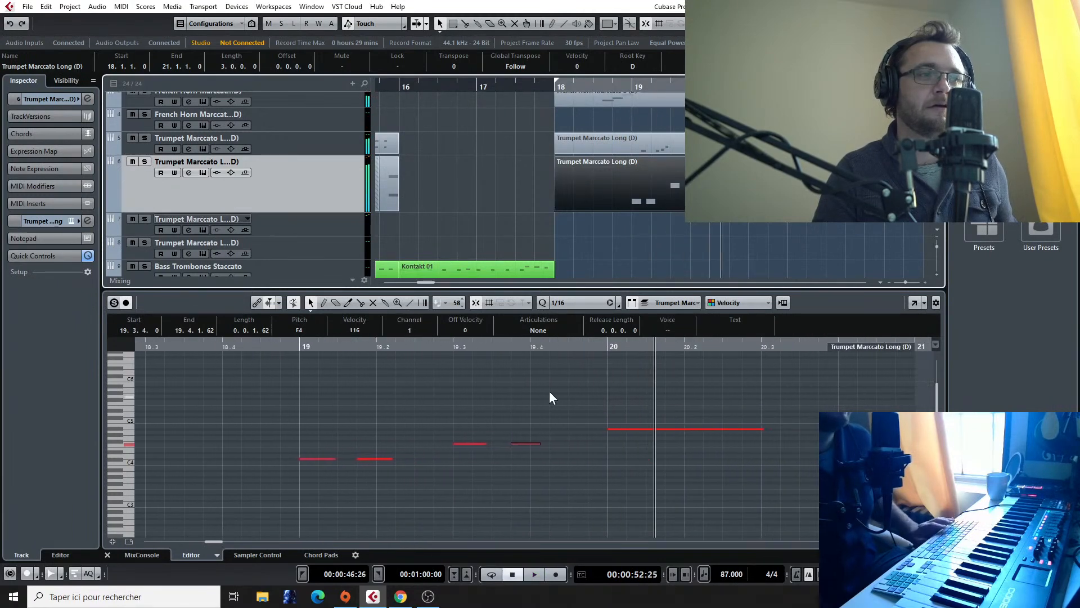
Step: Audition the first trumpet's part around bar 19 and shorten its D#4 note at 19.3.3 to 63 ticks
{"action": "left_click", "coordinate": [662, 140]}
{"action": "left_click", "coordinate": [459, 344]}
{"action": "key", "text": "space"}
{"action": "key", "text": "space"}
{"action": "left_click_drag", "start_coordinate": [605, 489], "coordinate": [665, 491]}
{"action": "left_click", "coordinate": [477, 344]}
{"action": "key", "text": "space"}
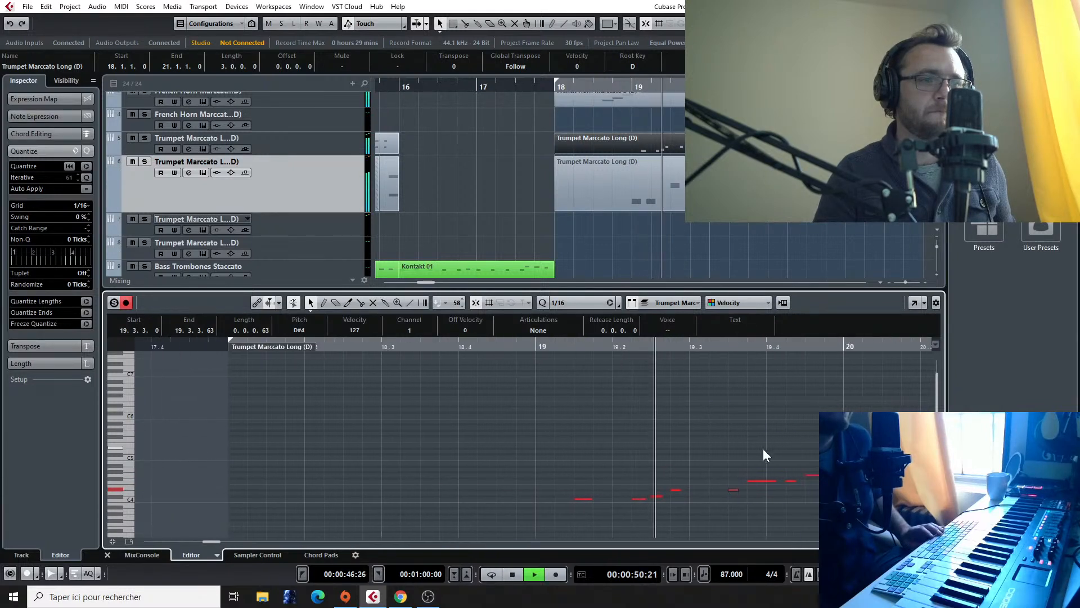
{"action": "key", "text": "space"}
Step: Delete the first trumpet's F4 note at 19.3.4 and its long bar 20 note, and play both trumpet parts from bar 18
{"action": "left_click", "coordinate": [666, 482]}
{"action": "key", "text": "Delete"}
{"action": "key", "text": "space"}
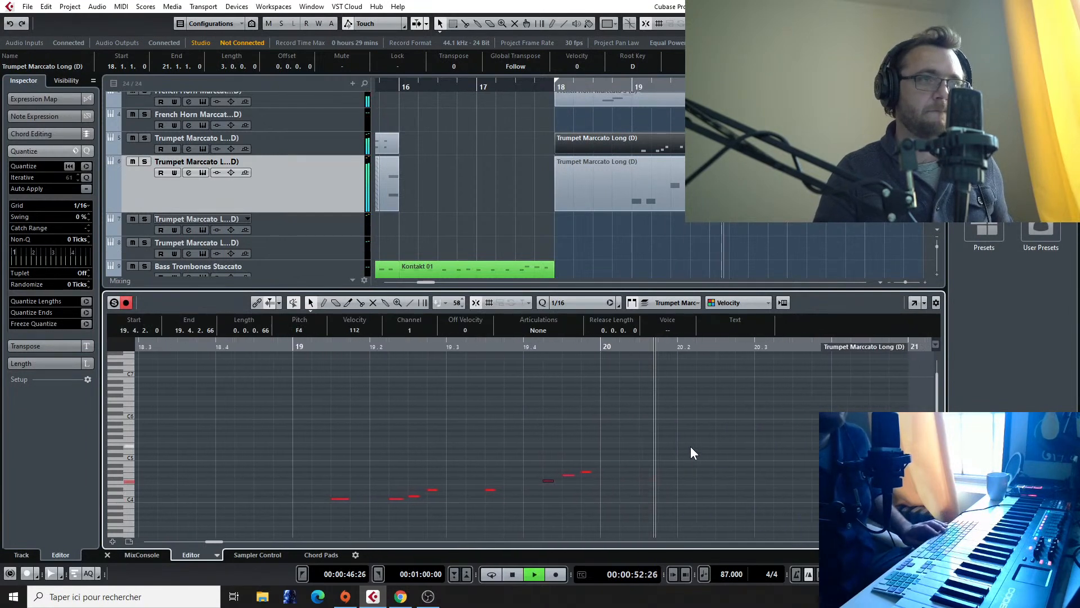
{"action": "key", "text": "space"}
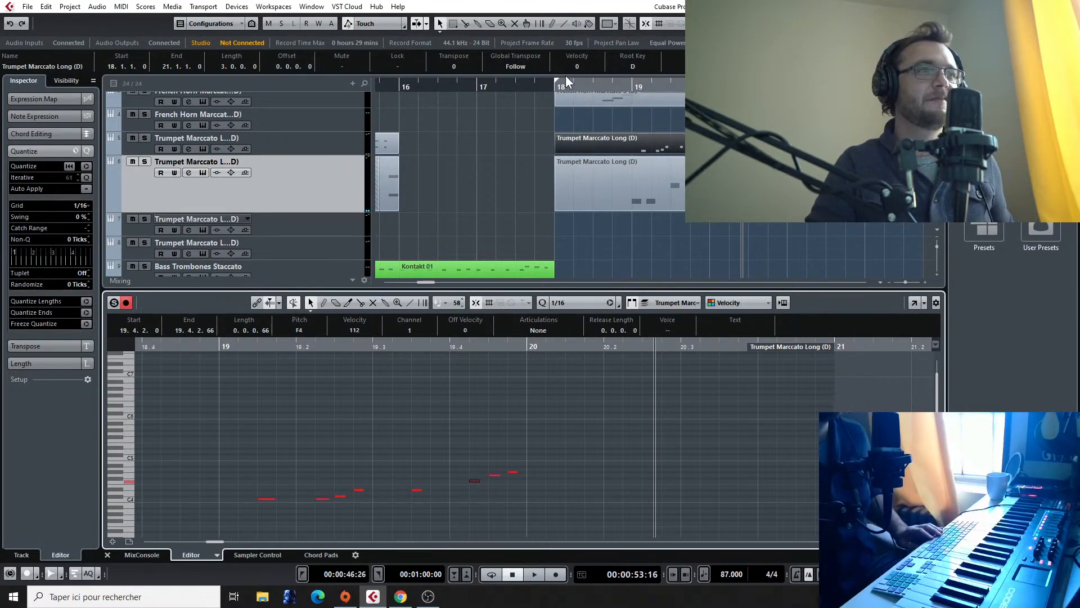
{"action": "double_click", "coordinate": [593, 85]}
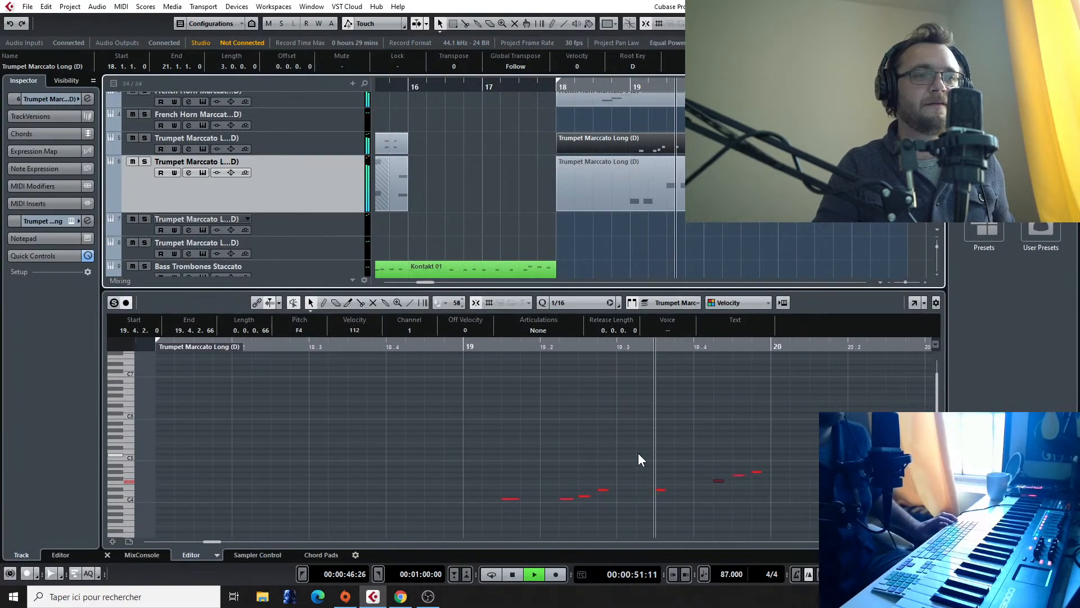
{"action": "key", "text": "space"}
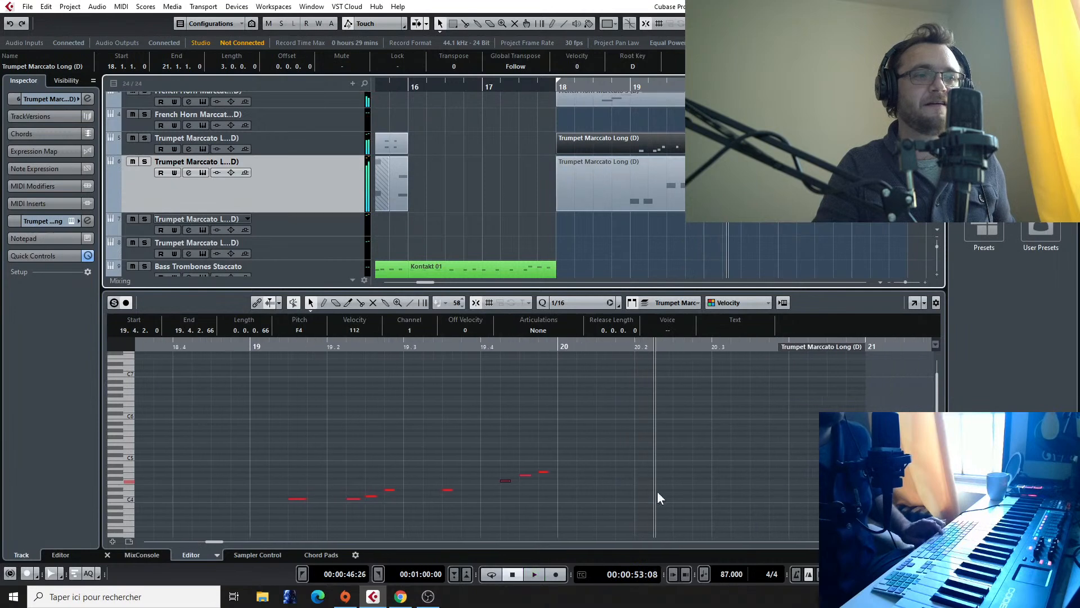
Step: Go to the Final Fantasy VII reference audio track and listen to its passage from around bar 40
{"action": "scroll", "coordinate": [799, 194], "scroll_direction": "down", "scroll_amount": 2}
{"action": "scroll", "coordinate": [799, 194], "scroll_direction": "down", "scroll_amount": 3}
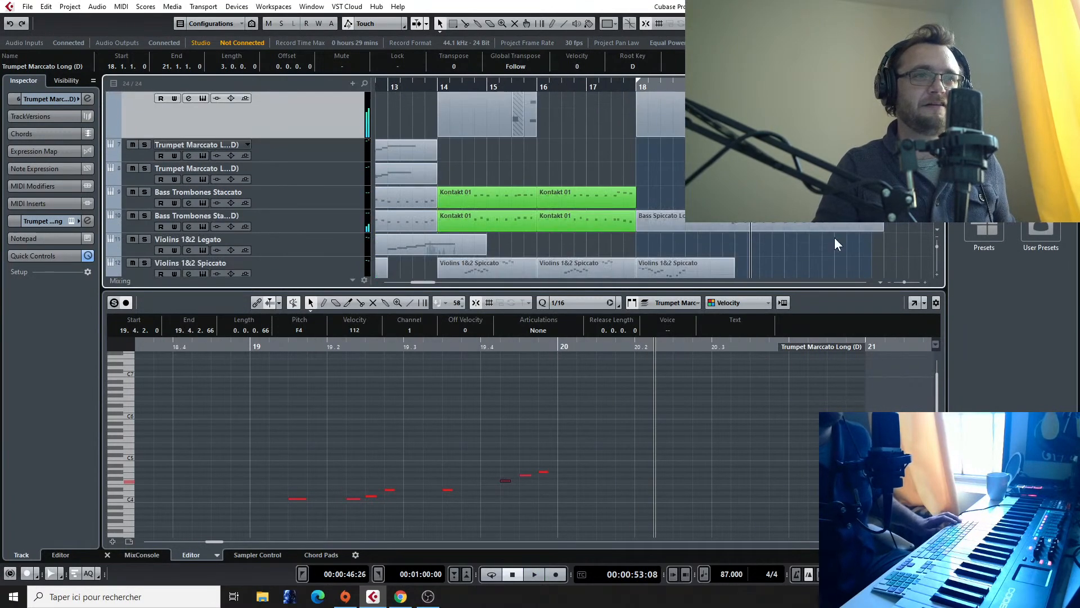
{"action": "scroll", "coordinate": [835, 244], "scroll_direction": "down", "scroll_amount": 3}
{"action": "scroll", "coordinate": [835, 245], "scroll_direction": "left", "scroll_amount": 2}
{"action": "scroll", "coordinate": [834, 245], "scroll_direction": "down", "scroll_amount": 2}
{"action": "scroll", "coordinate": [834, 245], "scroll_direction": "right", "scroll_amount": 8}
{"action": "scroll", "coordinate": [834, 232], "scroll_direction": "down", "scroll_amount": 2}
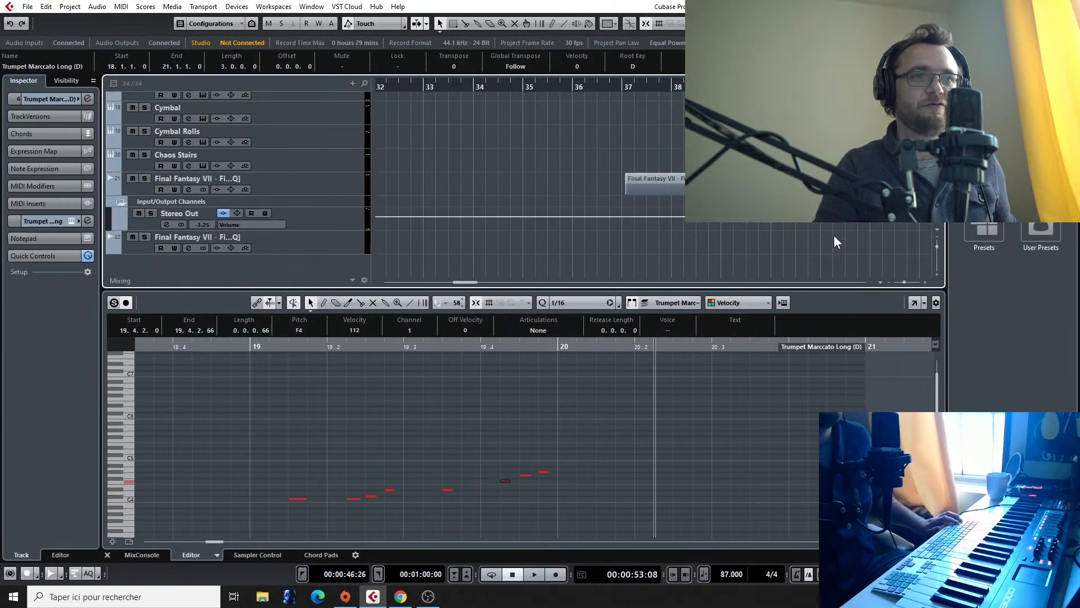
{"action": "scroll", "coordinate": [833, 239], "scroll_direction": "right", "scroll_amount": 2}
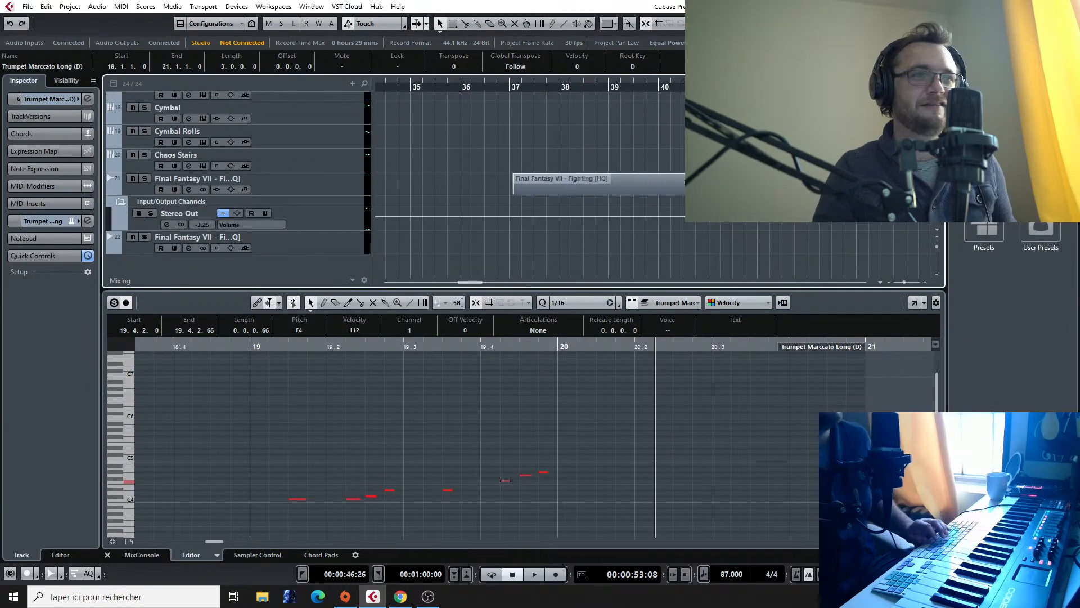
{"action": "left_click", "coordinate": [695, 87]}
{"action": "left_click", "coordinate": [648, 85]}
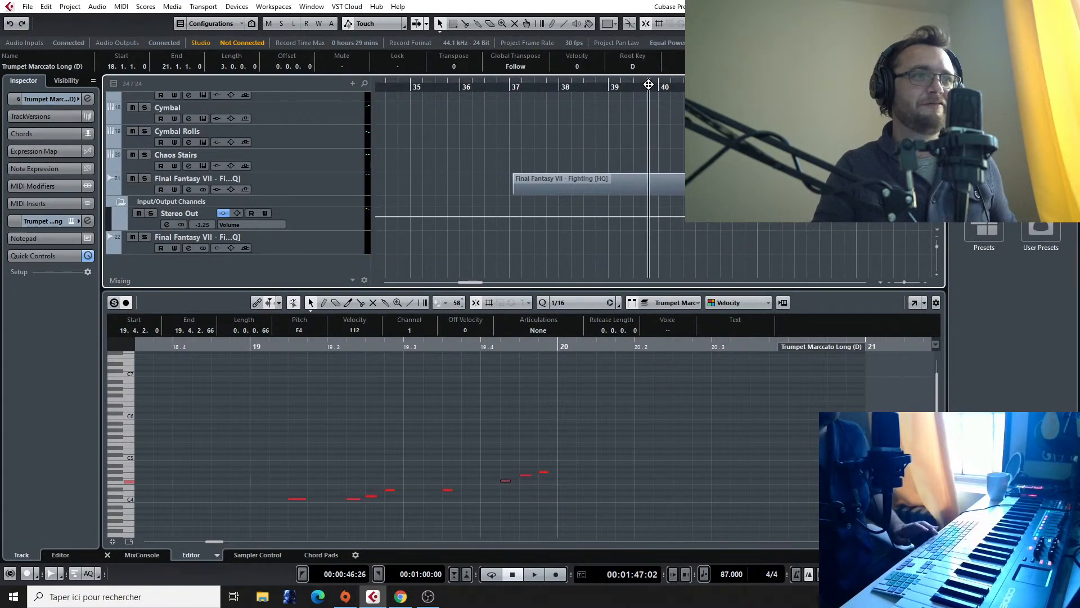
{"action": "key", "text": "space"}
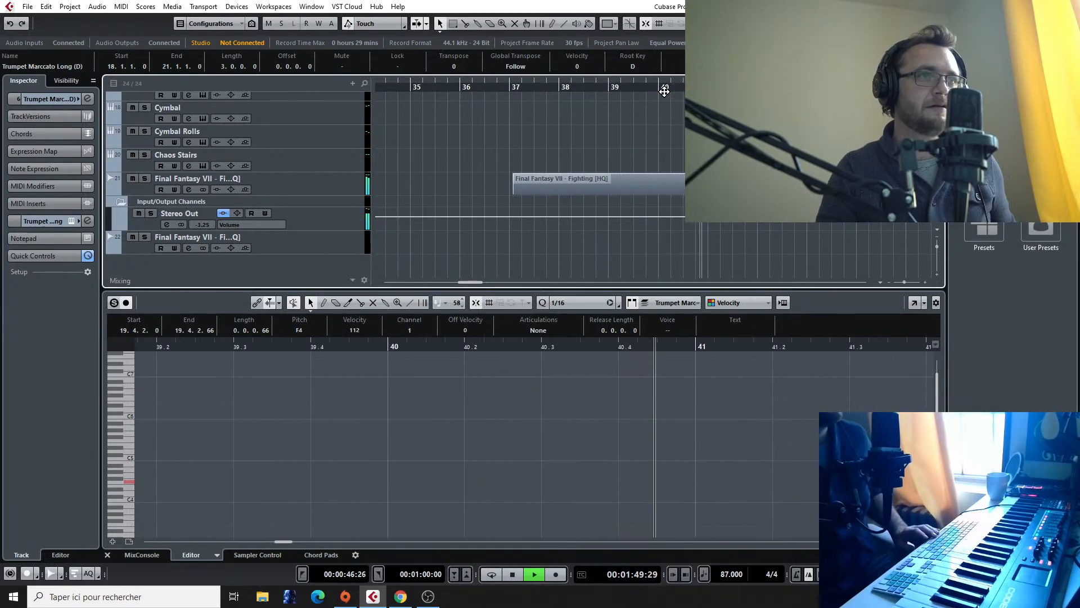
{"action": "left_click", "coordinate": [664, 89]}
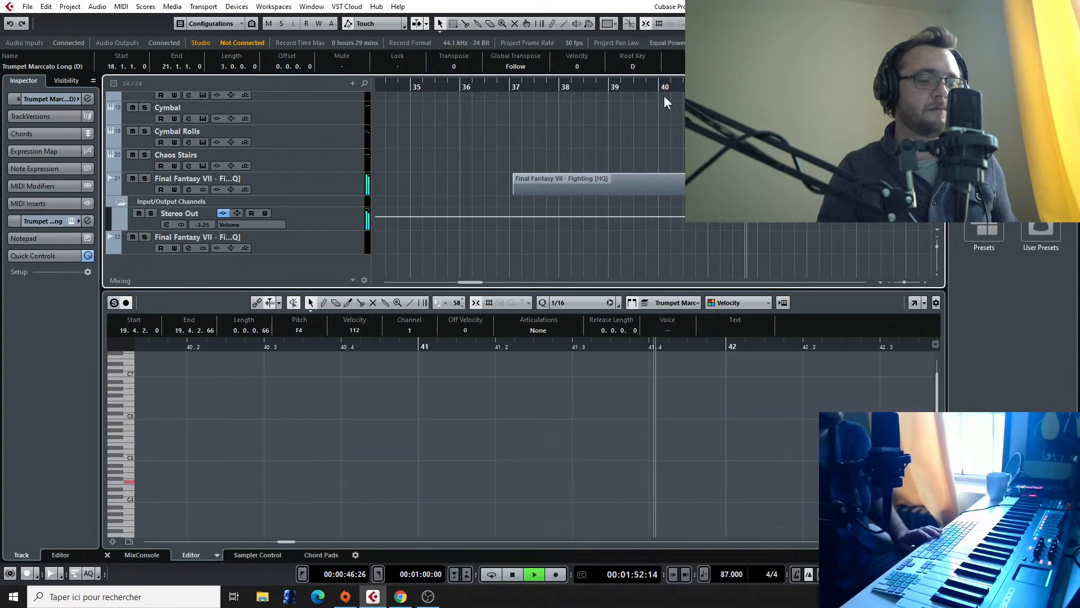
{"action": "key", "text": "space"}
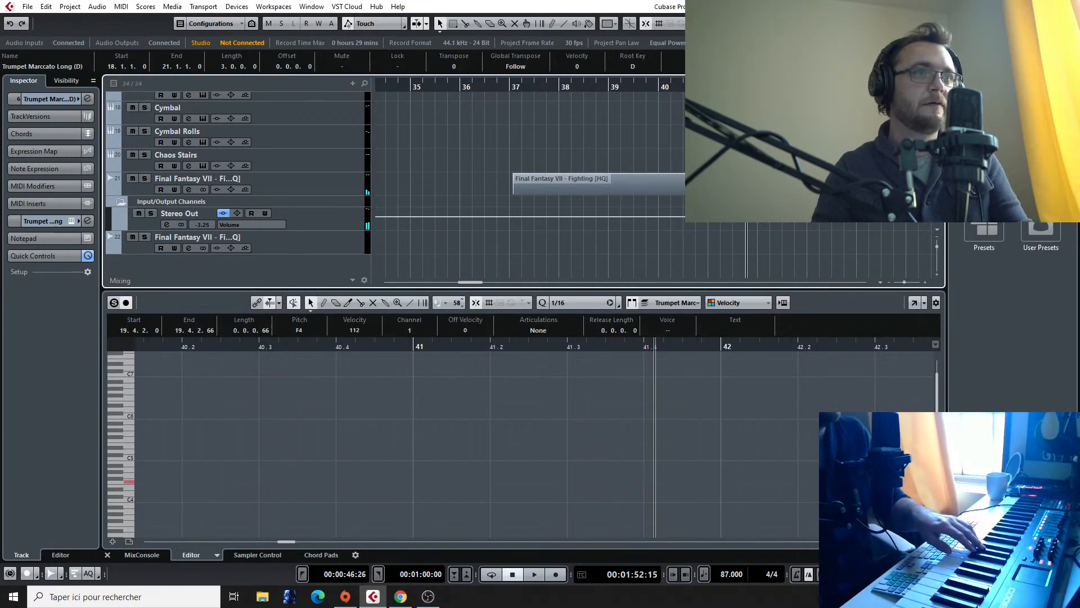
Step: Replay the reference audio around bars 41 and 42 in short bursts to make out the brass harmony
{"action": "key", "text": "space"}
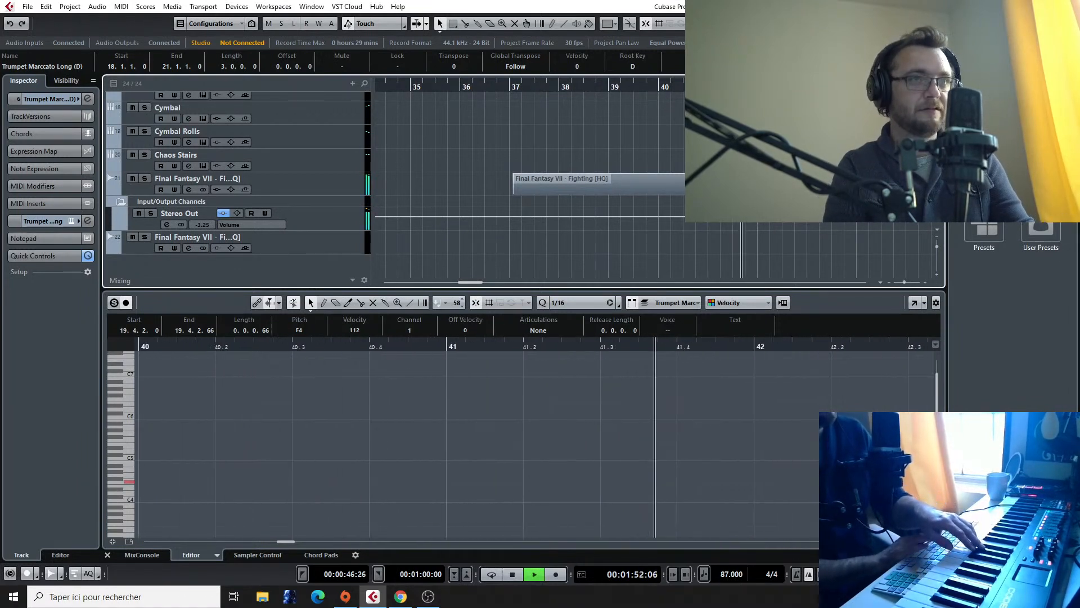
{"action": "key", "text": "space"}
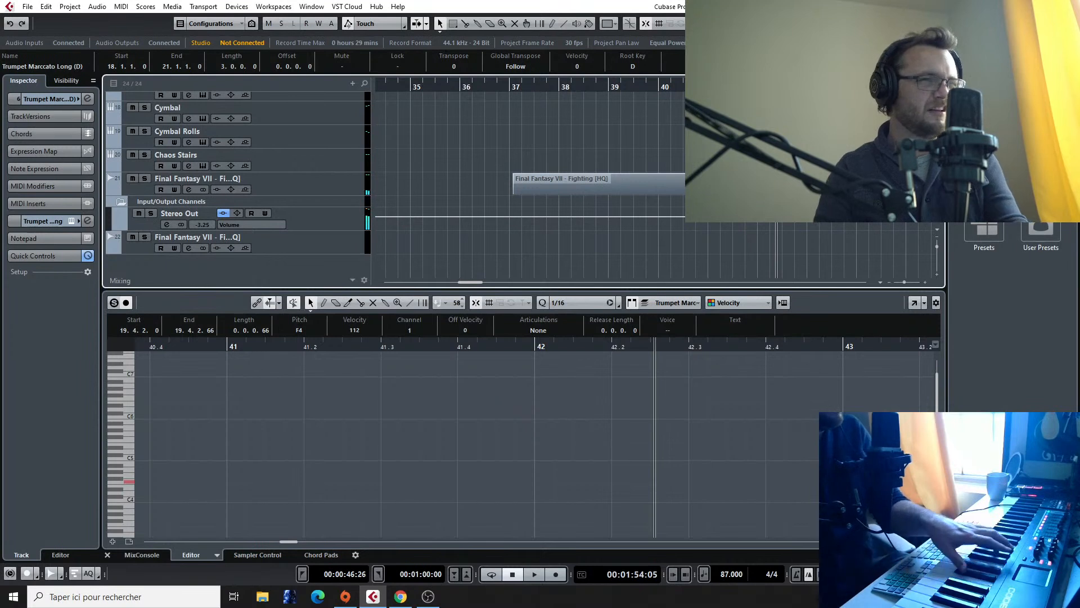
{"action": "key", "text": "space"}
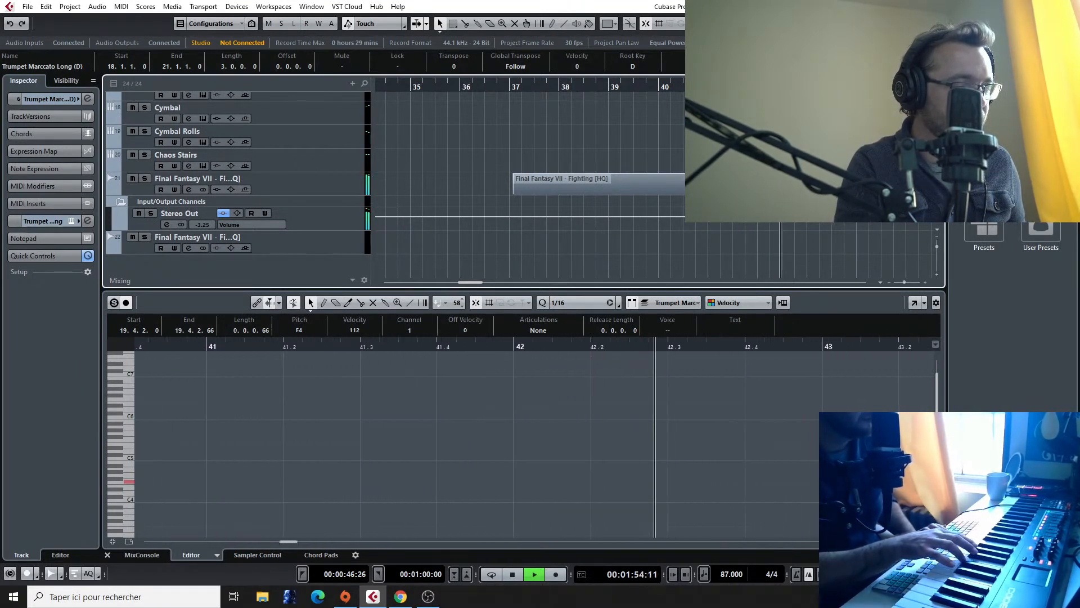
{"action": "key", "text": "space"}
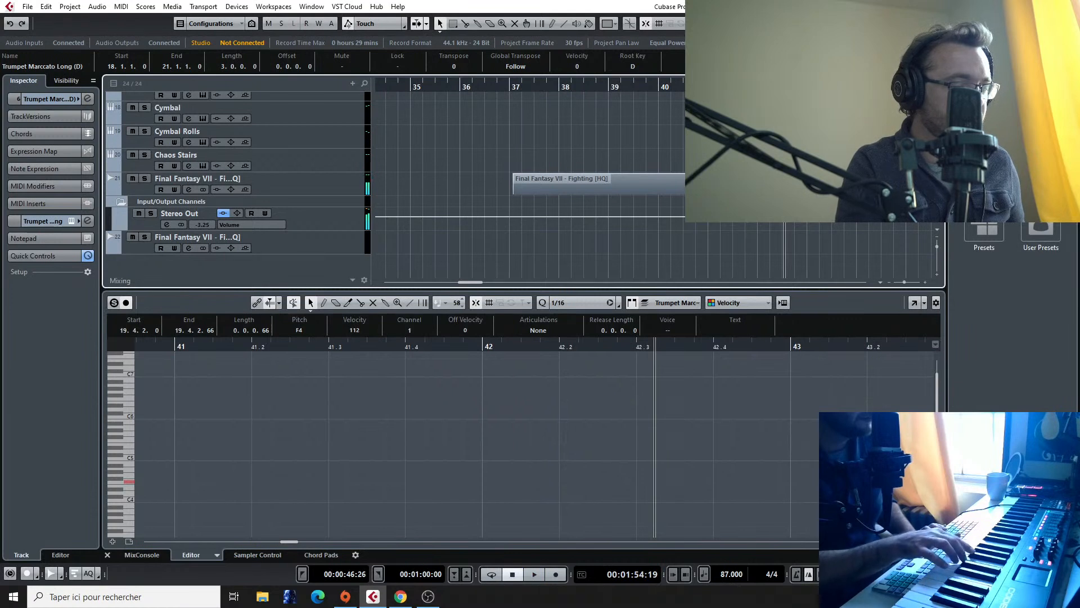
{"action": "key", "text": "space"}
{"action": "key", "text": "space"}
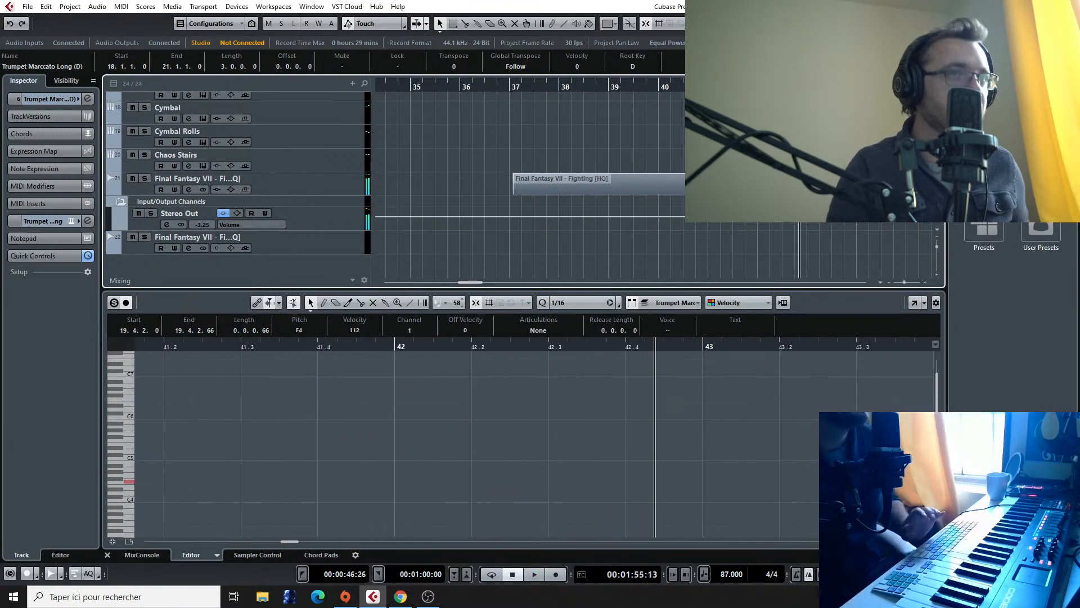
{"action": "left_click", "coordinate": [732, 86]}
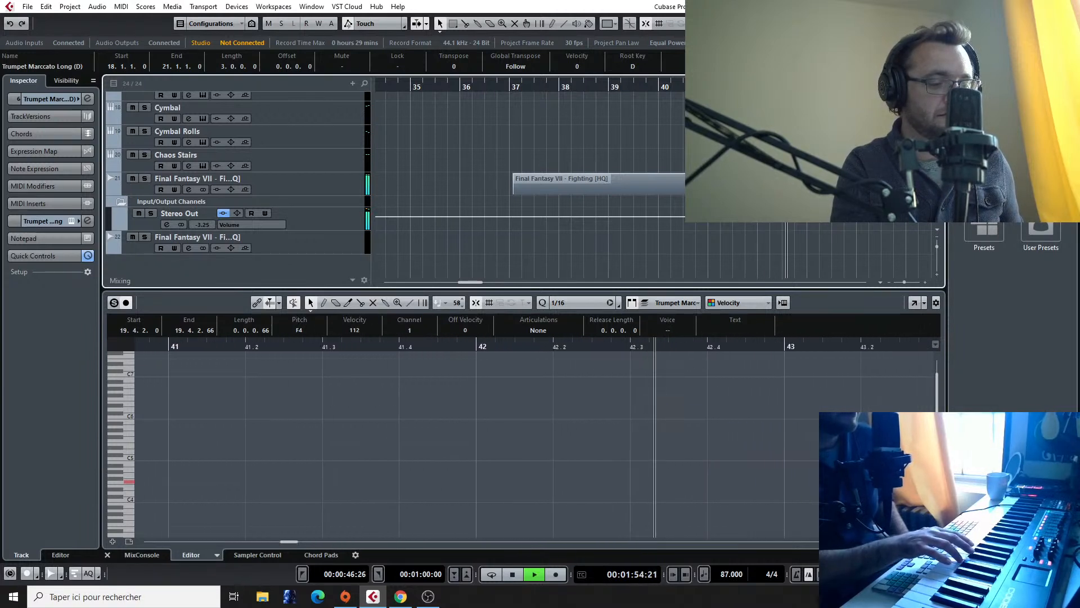
{"action": "key", "text": "space"}
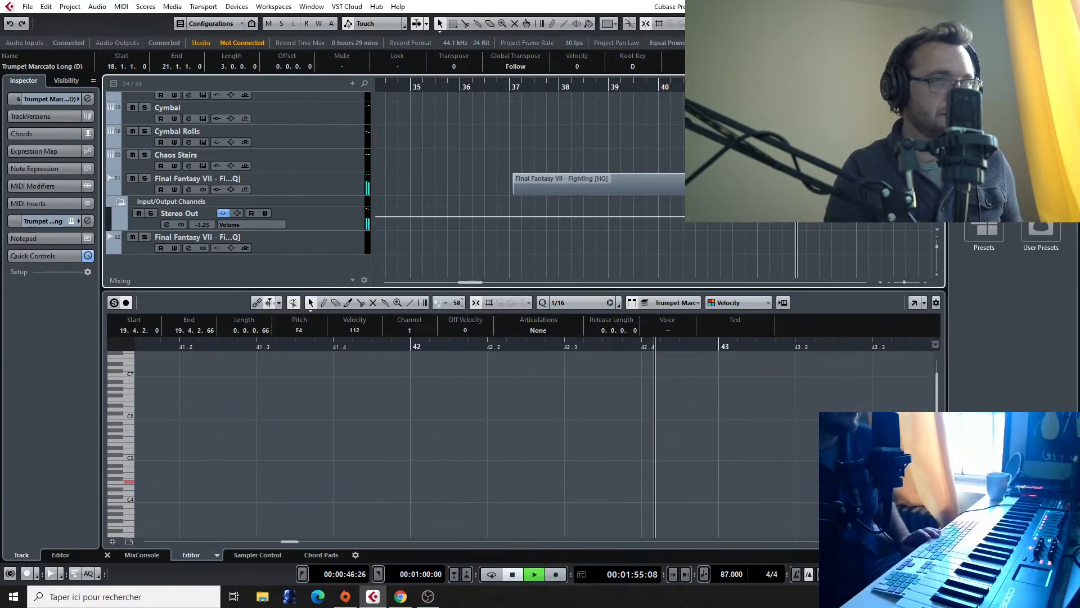
{"action": "key", "text": "space"}
{"action": "left_click", "coordinate": [787, 86]}
{"action": "key", "text": "space"}
{"action": "key", "text": "space"}
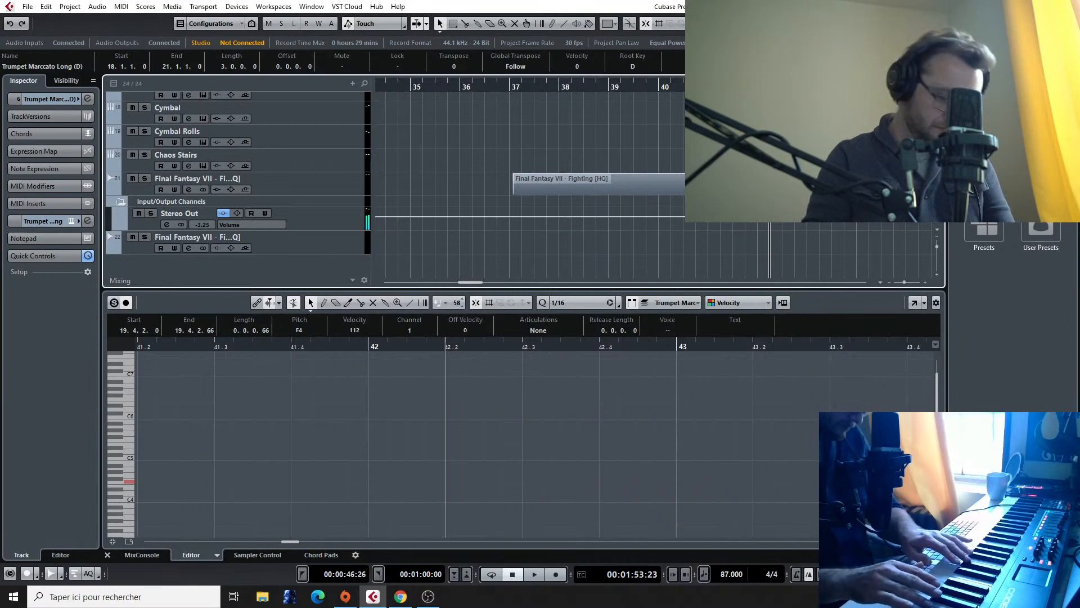
Step: Return to the trumpet parts at bar 18 and duplicate all the second trumpet's notes a minor third lower
{"action": "scroll", "coordinate": [645, 139], "scroll_direction": "left", "scroll_amount": 12}
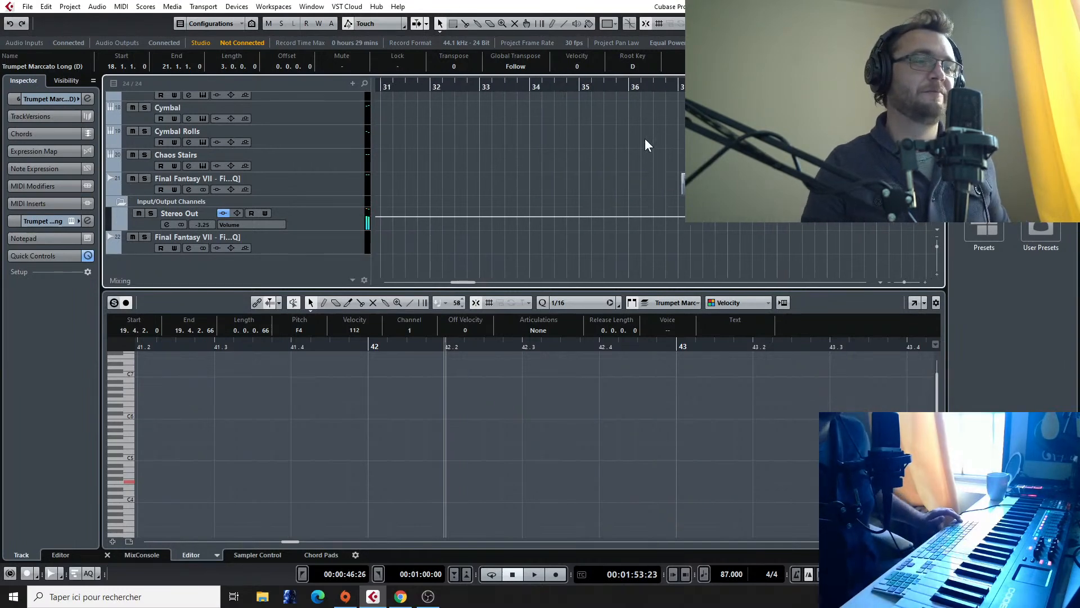
{"action": "scroll", "coordinate": [646, 136], "scroll_direction": "up", "scroll_amount": 4}
{"action": "scroll", "coordinate": [536, 150], "scroll_direction": "right", "scroll_amount": 4}
{"action": "scroll", "coordinate": [536, 150], "scroll_direction": "up", "scroll_amount": 1}
{"action": "scroll", "coordinate": [536, 150], "scroll_direction": "left", "scroll_amount": 3}
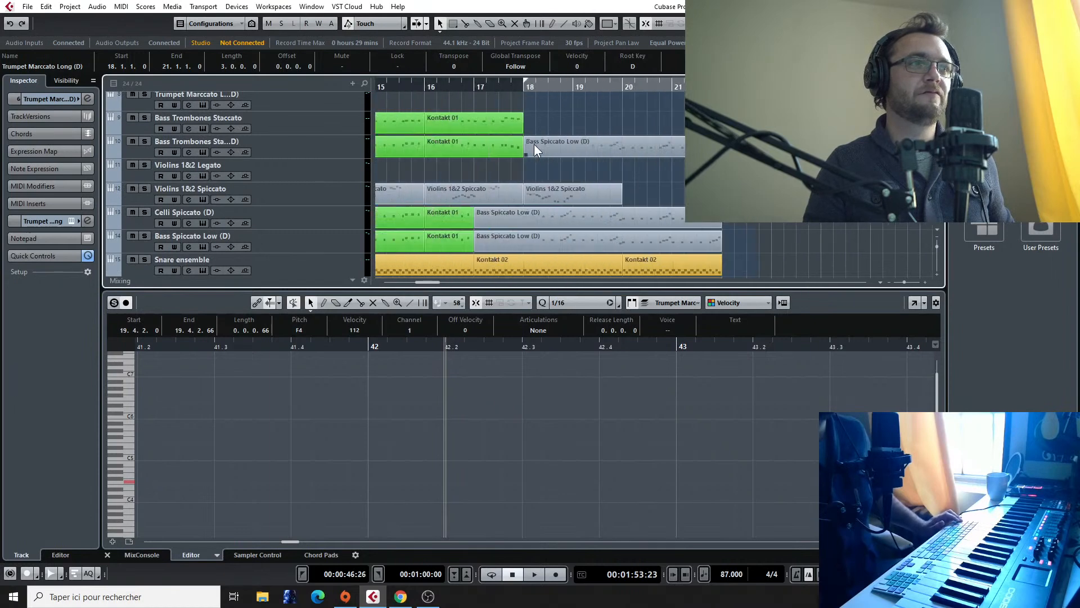
{"action": "scroll", "coordinate": [536, 150], "scroll_direction": "up", "scroll_amount": 4}
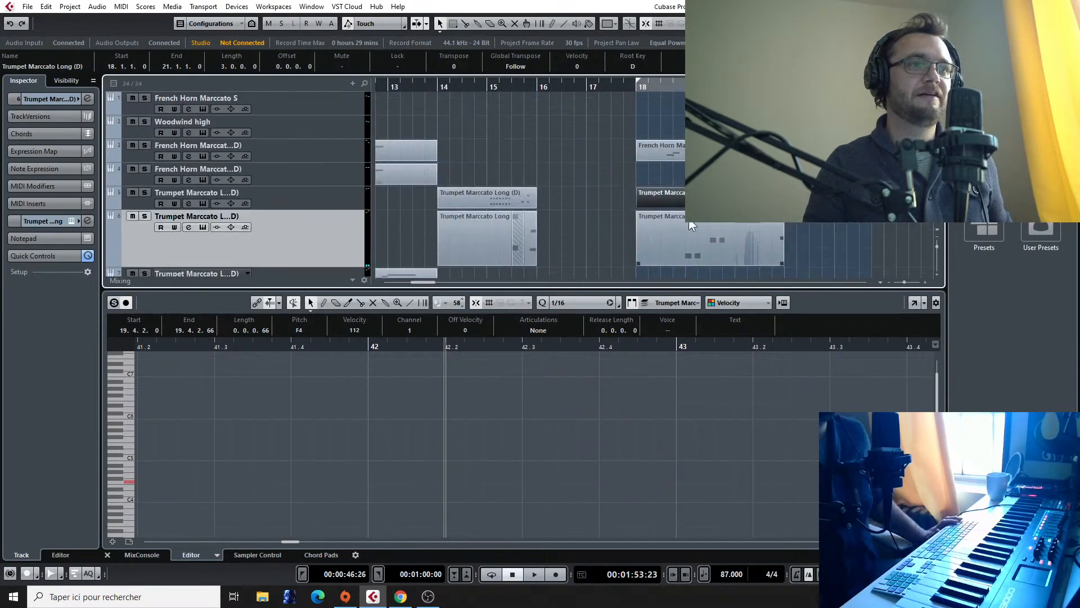
{"action": "double_click", "coordinate": [714, 197]}
{"action": "scroll", "coordinate": [539, 468], "scroll_direction": "down", "scroll_amount": 3}
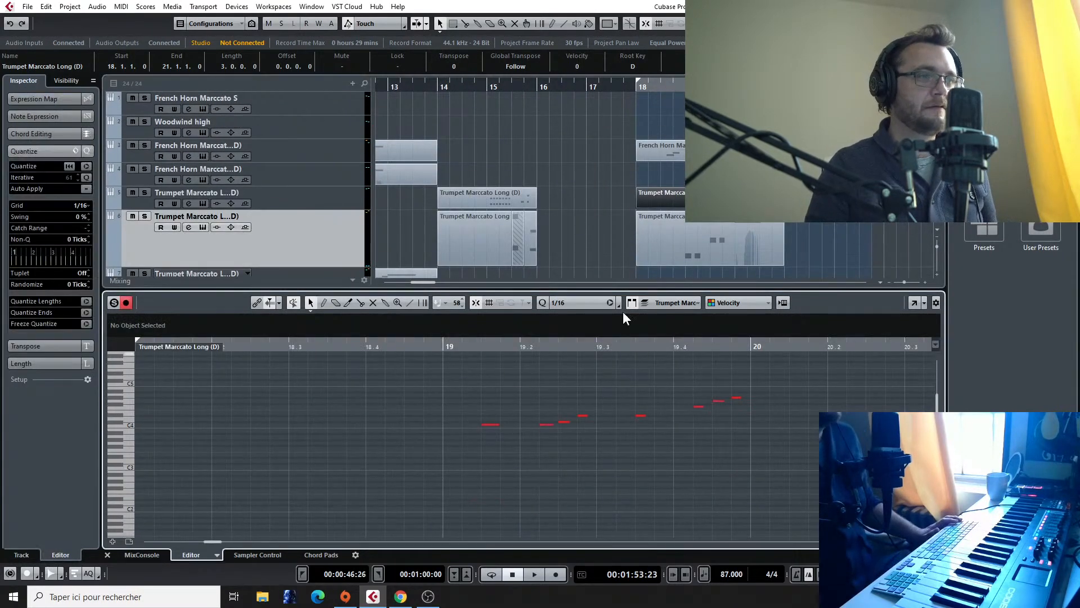
{"action": "left_click", "coordinate": [662, 255]}
{"action": "left_click_drag", "start_coordinate": [466, 437], "coordinate": [811, 484]}
{"action": "left_click_drag", "start_coordinate": [867, 419], "coordinate": [453, 473]}
{"action": "left_click", "coordinate": [489, 481]}
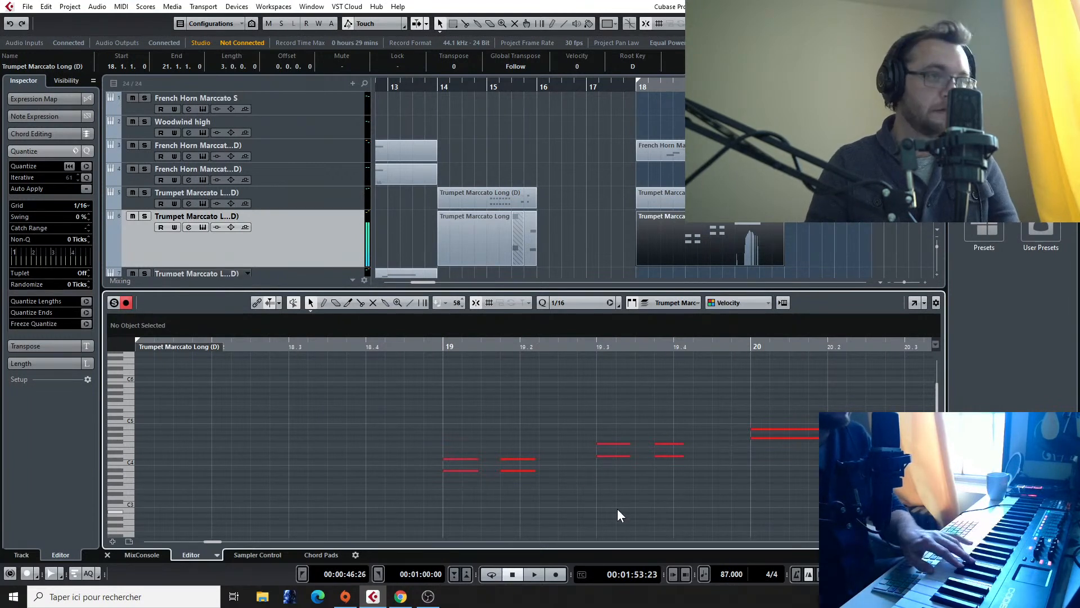
Step: Lower the second trumpet's lower-voice notes at 19.3.1, 19.3.4 and 20.1.1 to C#4
{"action": "left_click", "coordinate": [609, 457]}
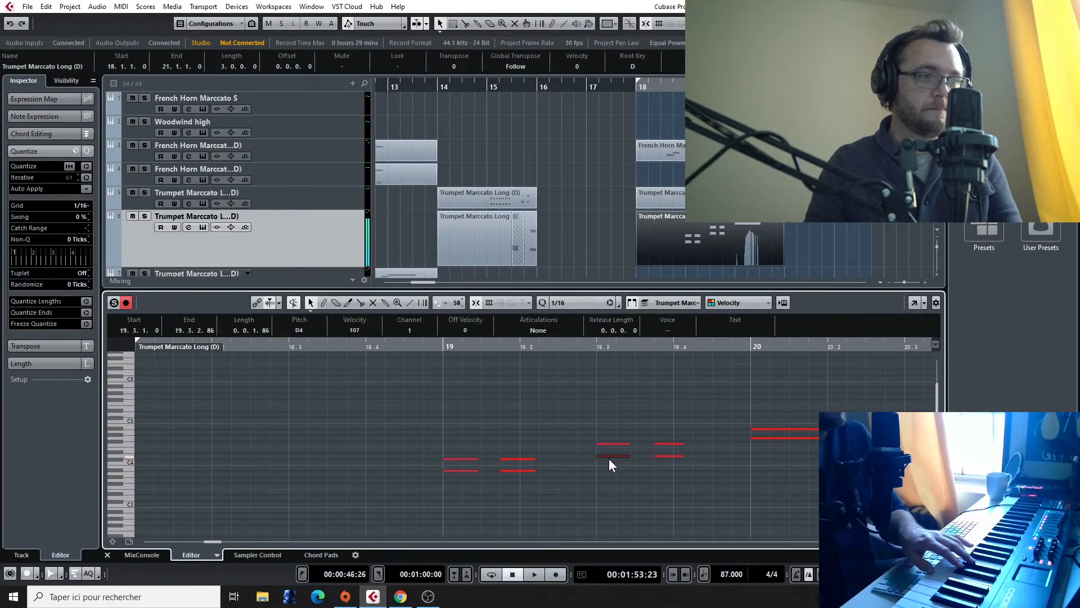
{"action": "left_click", "coordinate": [665, 457]}
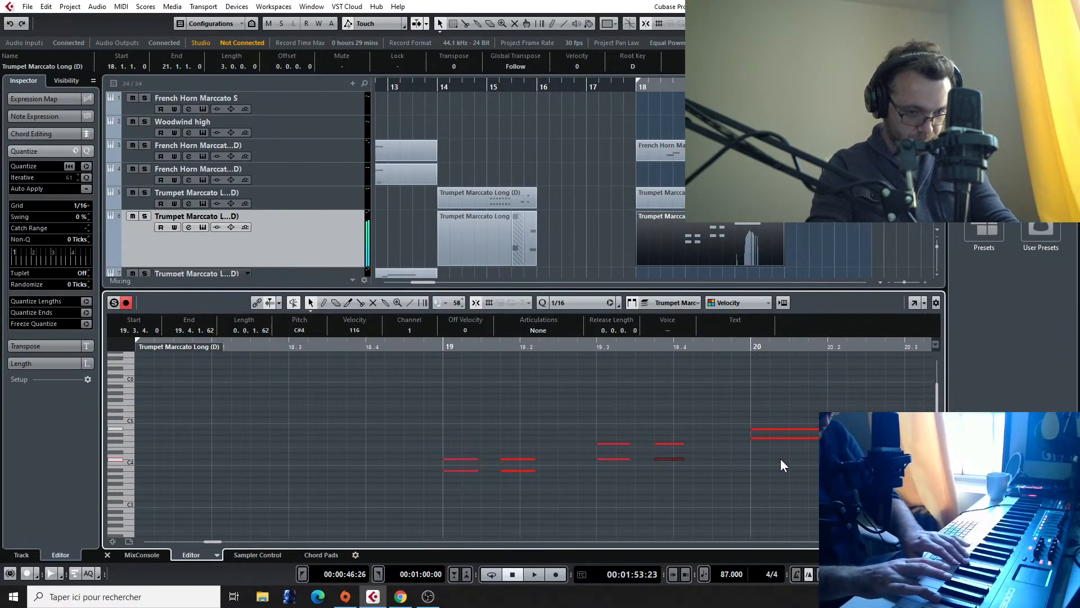
{"action": "left_click_drag", "start_coordinate": [798, 438], "coordinate": [801, 458]}
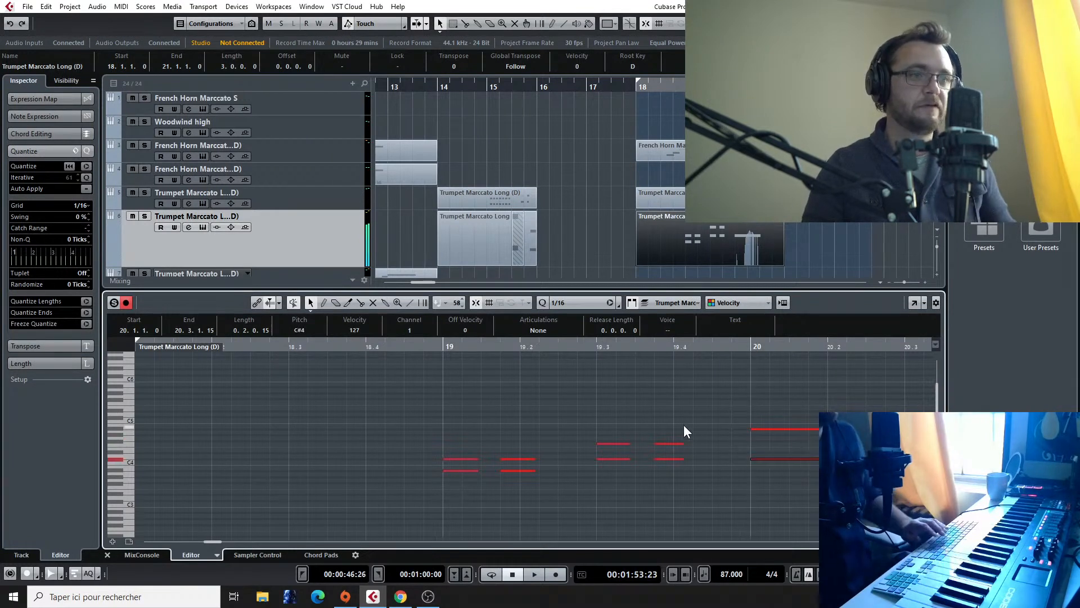
Step: Duplicate all the first trumpet's notes four semitones lower, so its opening C4 is doubled by G#3
{"action": "left_click", "coordinate": [680, 202]}
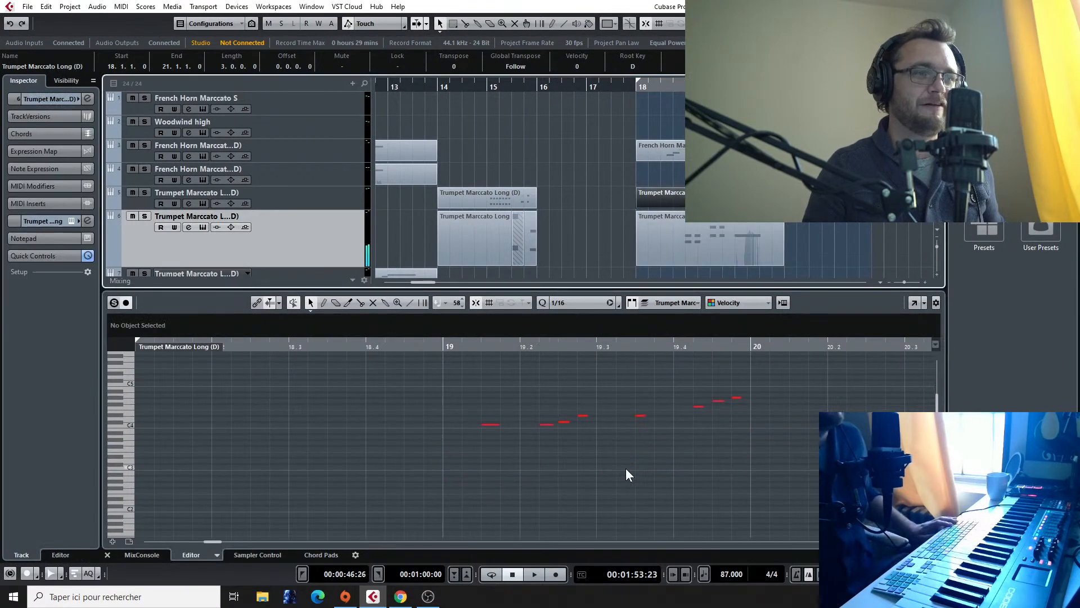
{"action": "left_click_drag", "start_coordinate": [479, 381], "coordinate": [740, 463]}
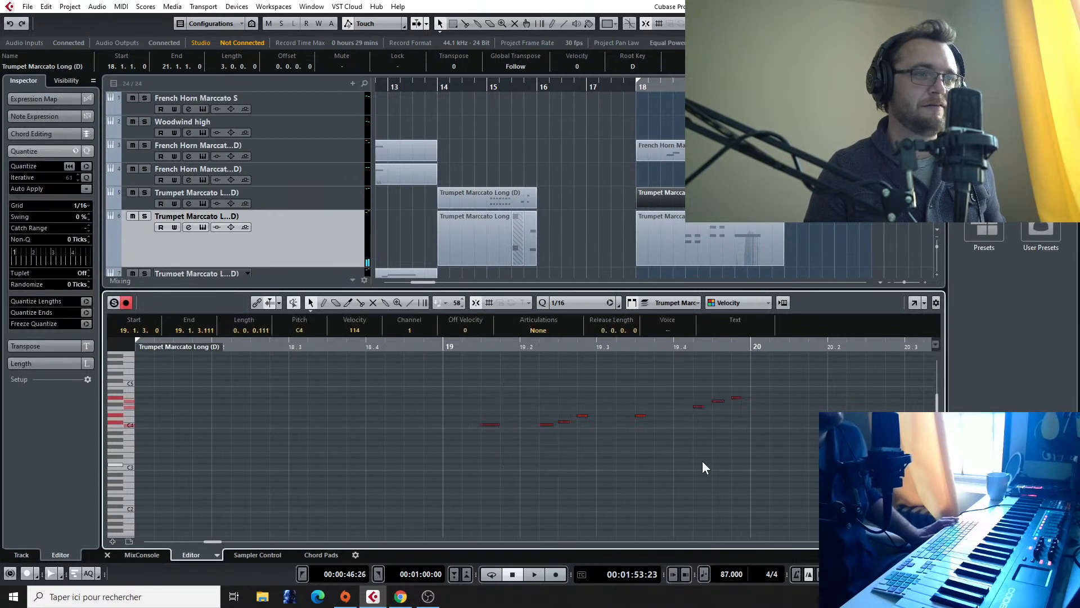
{"action": "left_click_drag", "start_coordinate": [491, 425], "coordinate": [490, 440]}
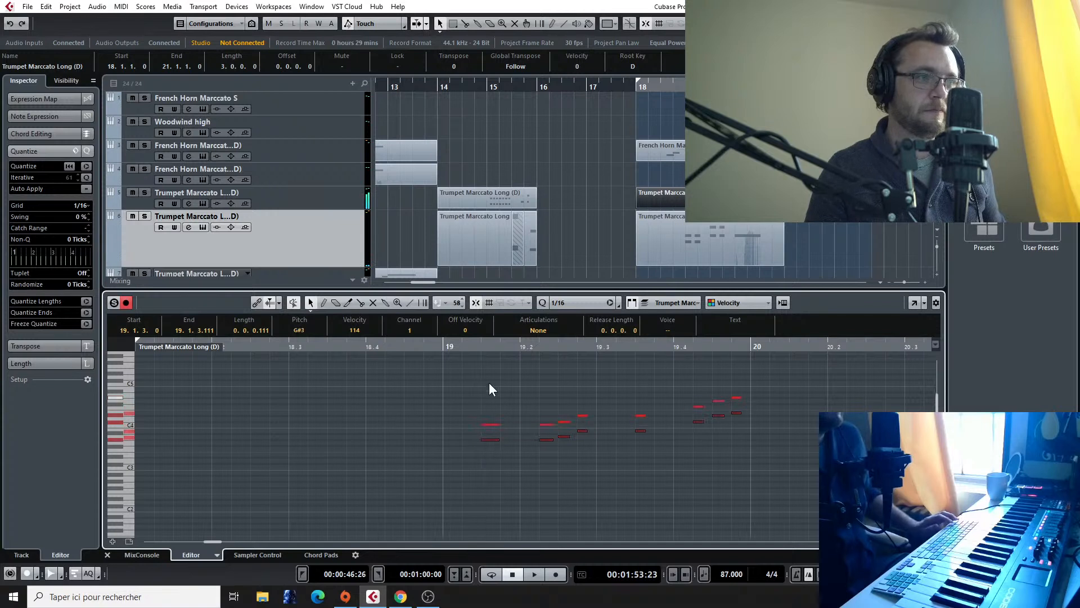
{"action": "left_click", "coordinate": [482, 441]}
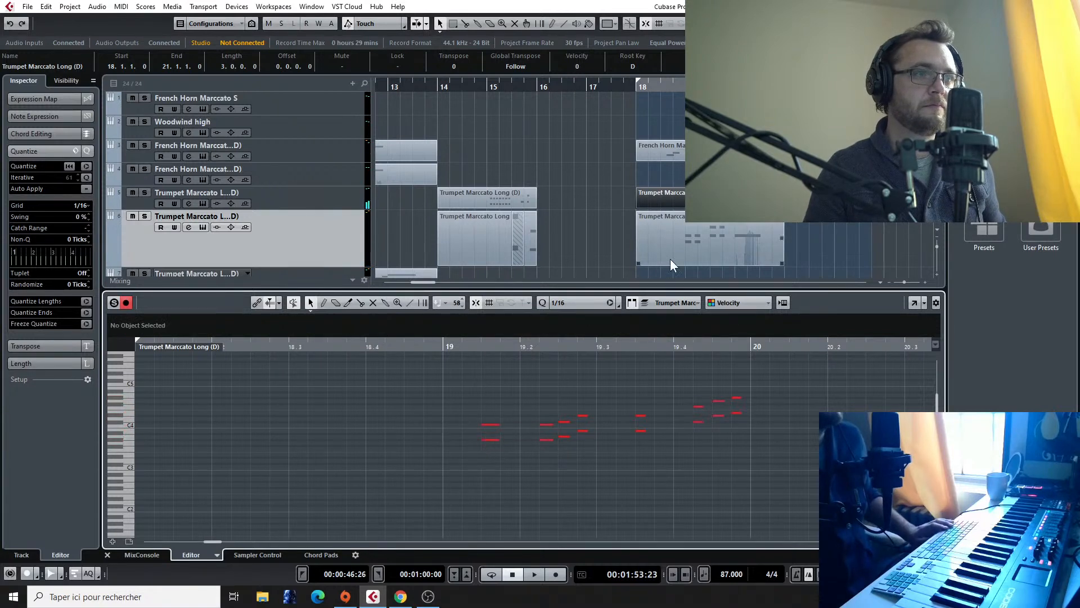
Step: Show both trumpet parts together, audition the lower voice and raise its notes at 19.2.4 and 19.3.3 to C4
{"action": "left_click", "coordinate": [723, 233]}
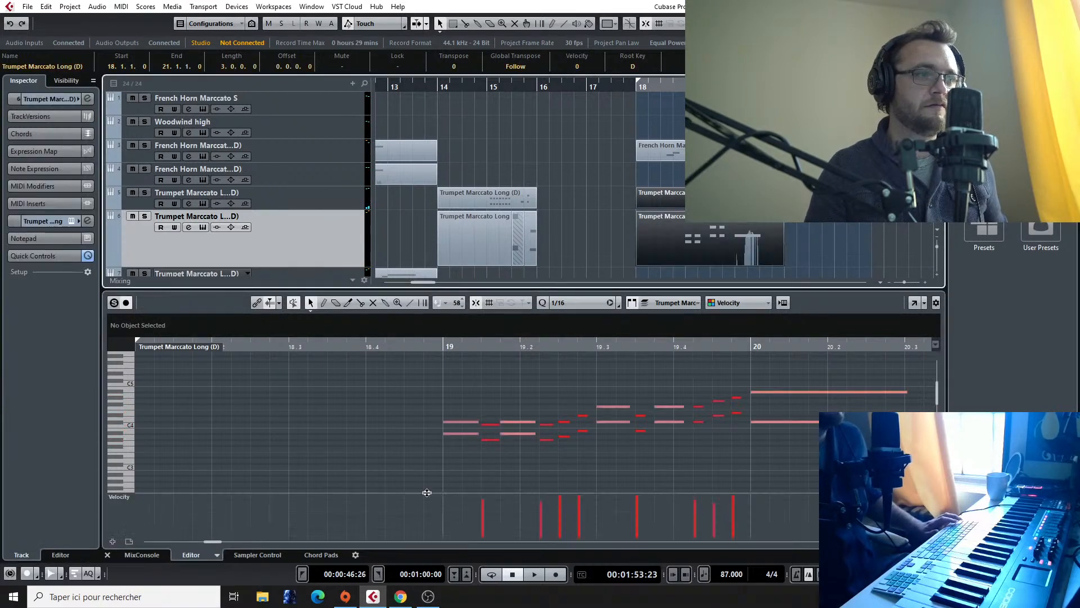
{"action": "left_click", "coordinate": [488, 440]}
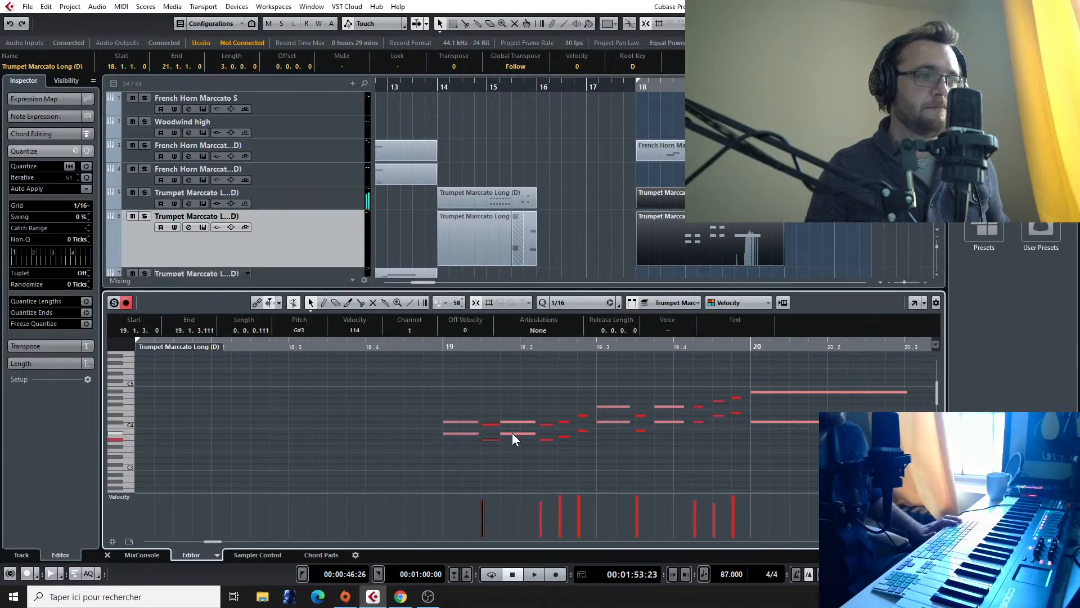
{"action": "left_click", "coordinate": [546, 440]}
{"action": "left_click", "coordinate": [562, 434]}
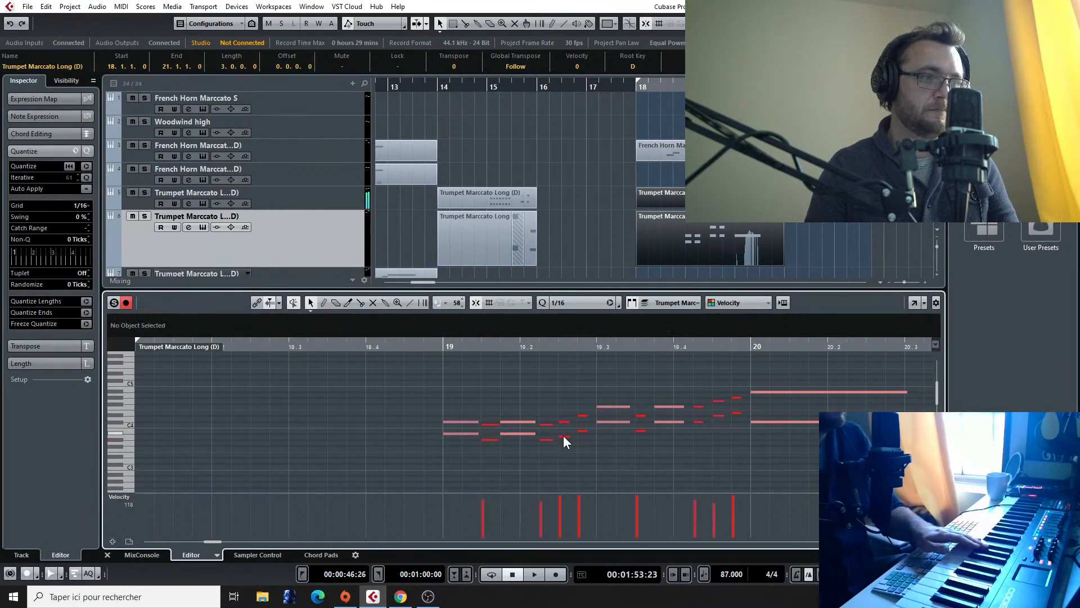
{"action": "left_click_drag", "start_coordinate": [565, 436], "coordinate": [639, 428]}
{"action": "left_click", "coordinate": [584, 430]}
{"action": "left_click", "coordinate": [615, 423]}
{"action": "left_click", "coordinate": [638, 431]}
{"action": "left_click", "coordinate": [666, 421]}
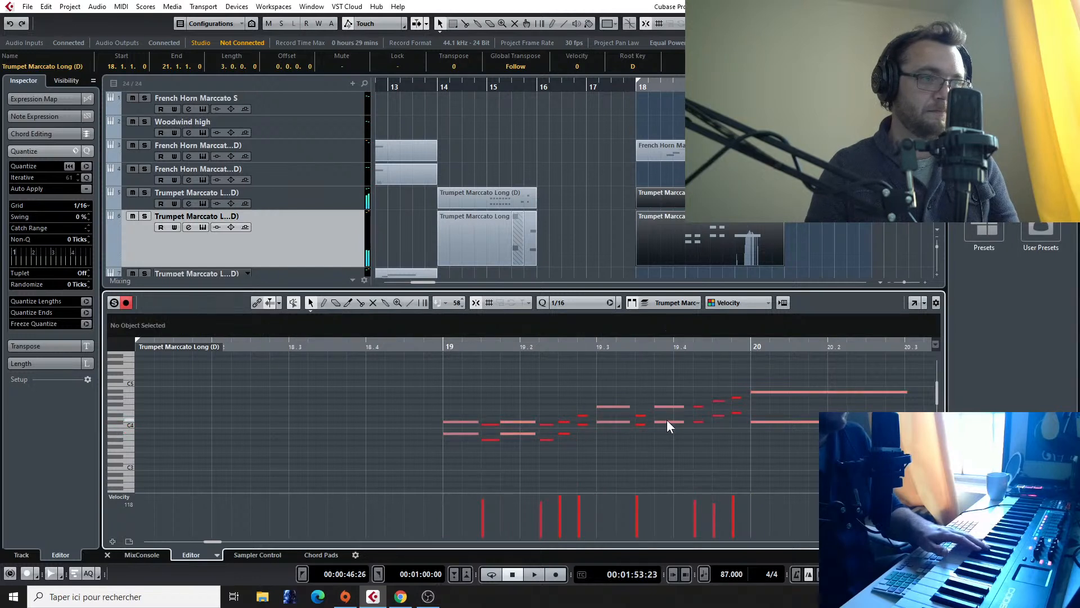
Step: Raise the first trumpet's lower-voice note at 19.4.4 to F4 and play the harmonised trumpets through to bar 20
{"action": "left_click", "coordinate": [720, 416]}
{"action": "left_click", "coordinate": [734, 413]}
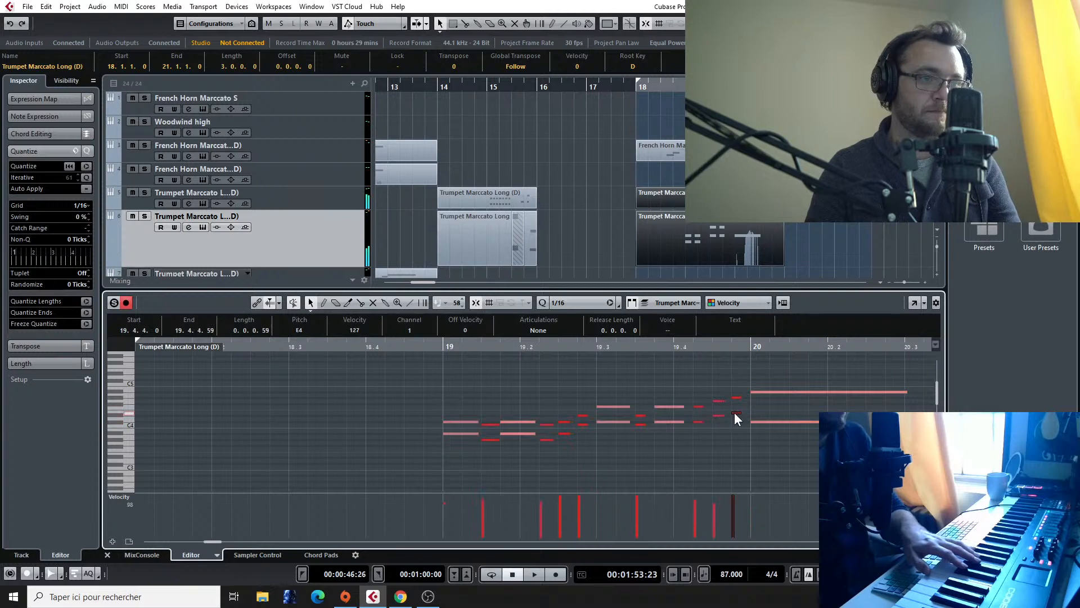
{"action": "left_click_drag", "start_coordinate": [737, 411], "coordinate": [738, 408]}
{"action": "key", "text": "space"}
{"action": "left_click", "coordinate": [435, 348]}
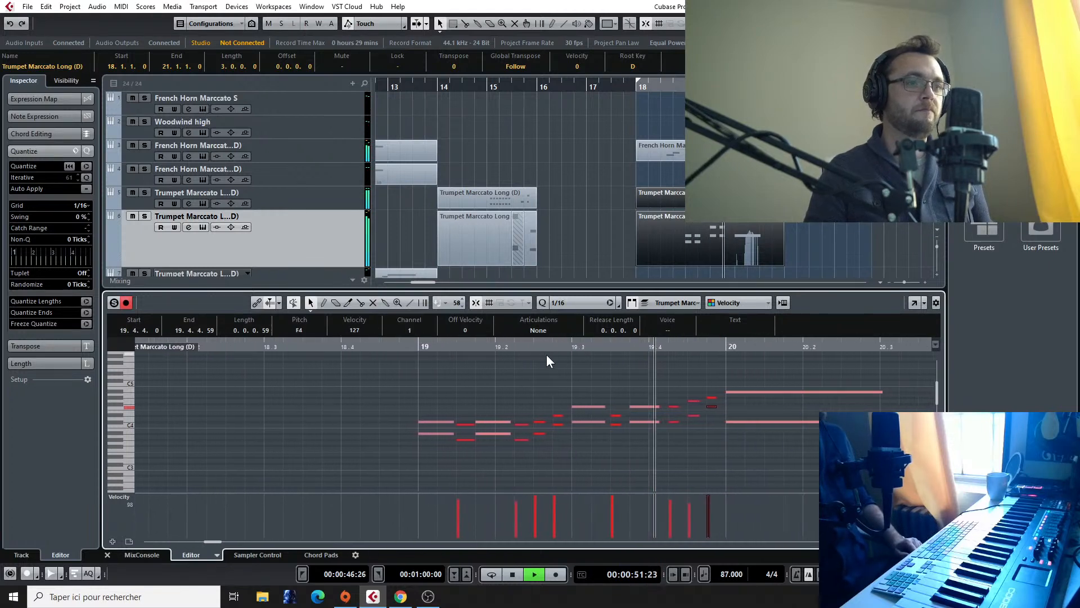
{"action": "key", "text": "space"}
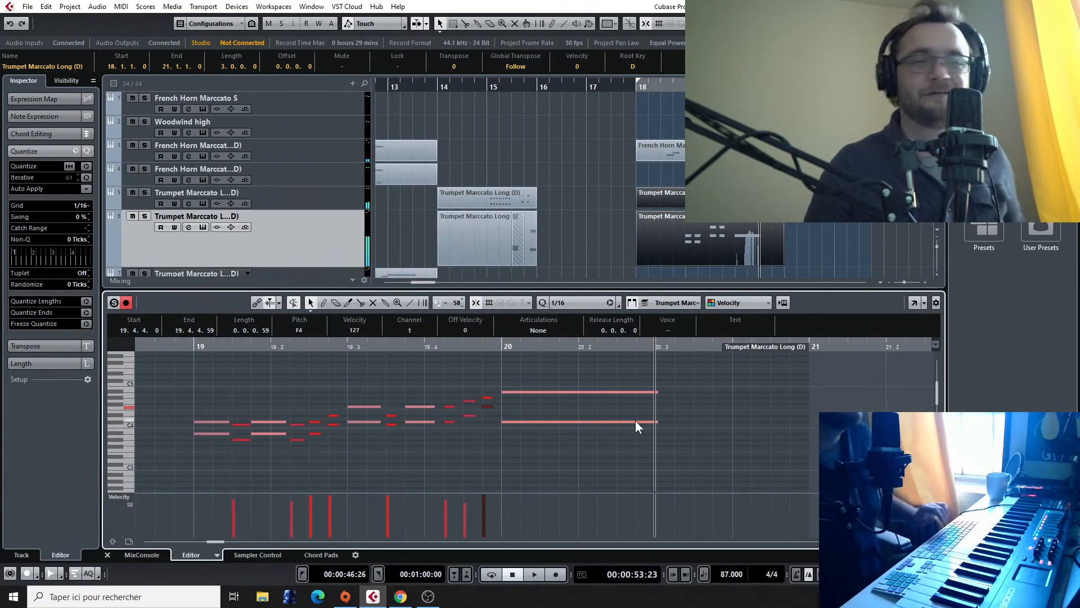
{"action": "scroll", "coordinate": [661, 127], "scroll_direction": "down", "scroll_amount": 3}
{"action": "scroll", "coordinate": [661, 127], "scroll_direction": "up", "scroll_amount": 3}
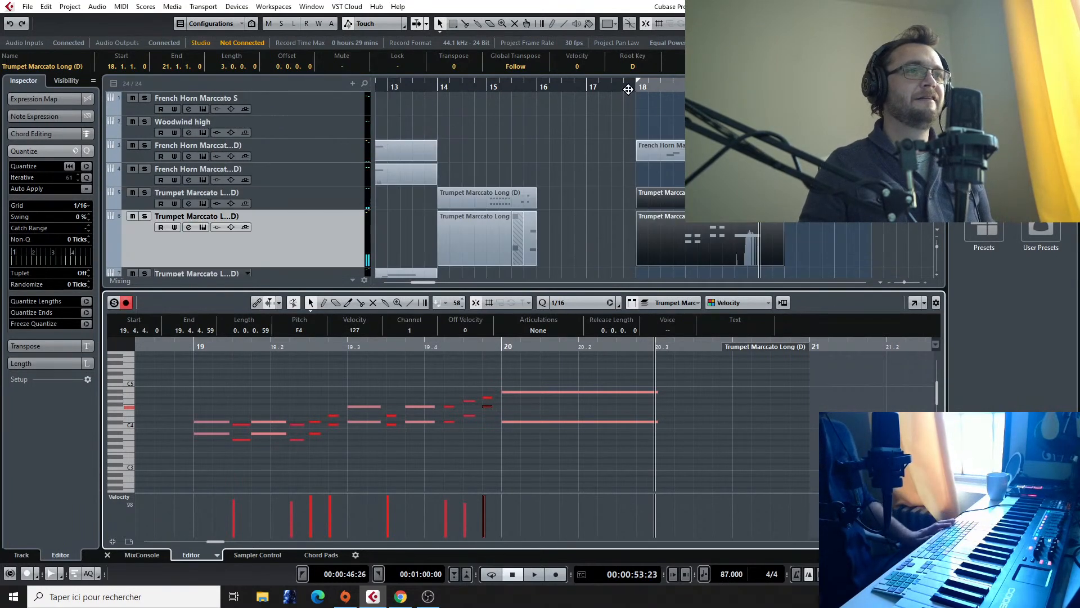
Step: Play the arrangement from bar 18 into bar 22 twice and look over the brass, string and percussion tracks
{"action": "left_click", "coordinate": [627, 88]}
{"action": "key", "text": "space"}
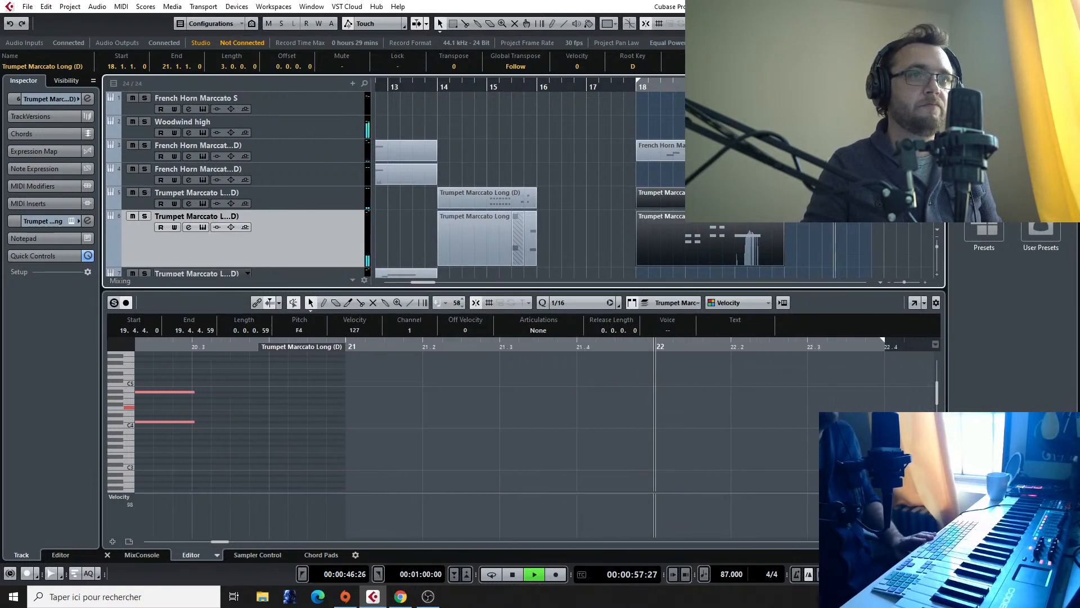
{"action": "key", "text": "space"}
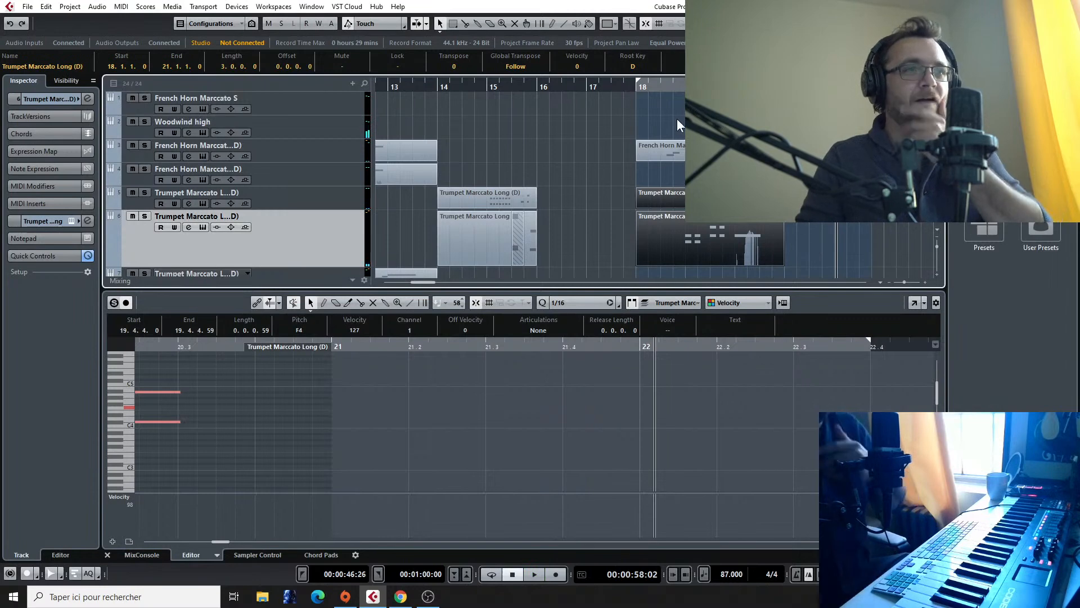
{"action": "scroll", "coordinate": [677, 135], "scroll_direction": "down", "scroll_amount": 5}
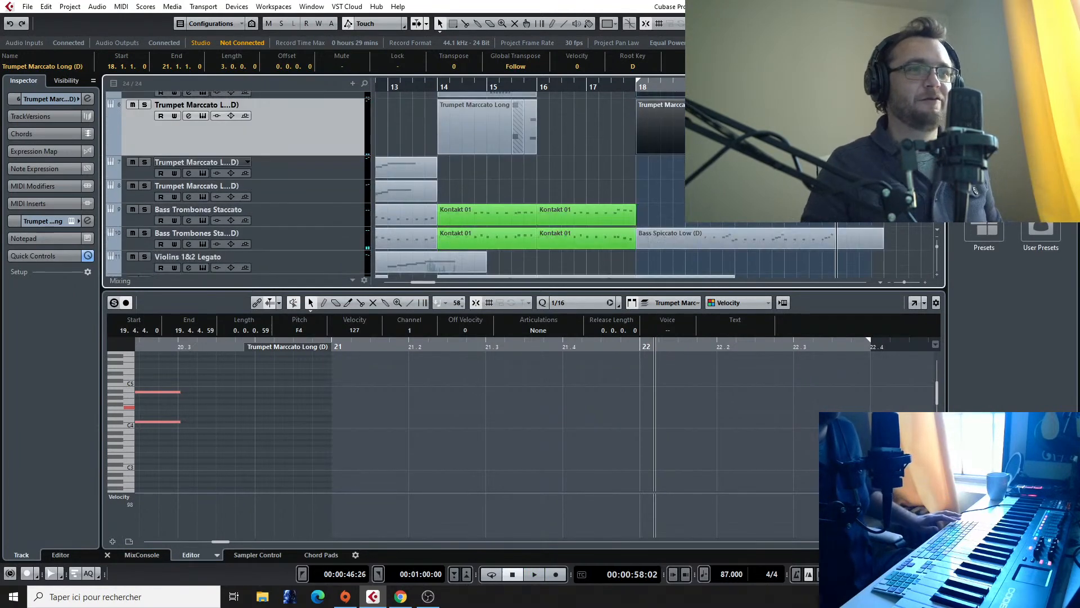
{"action": "scroll", "coordinate": [677, 152], "scroll_direction": "up", "scroll_amount": 3}
{"action": "left_click", "coordinate": [638, 86]}
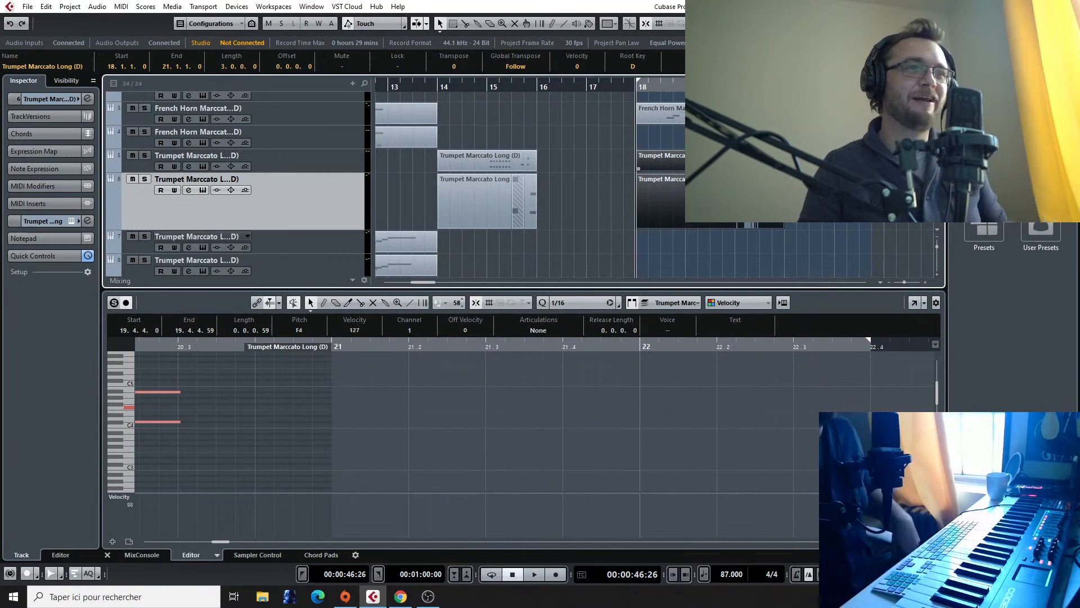
{"action": "scroll", "coordinate": [857, 169], "scroll_direction": "down", "scroll_amount": 2}
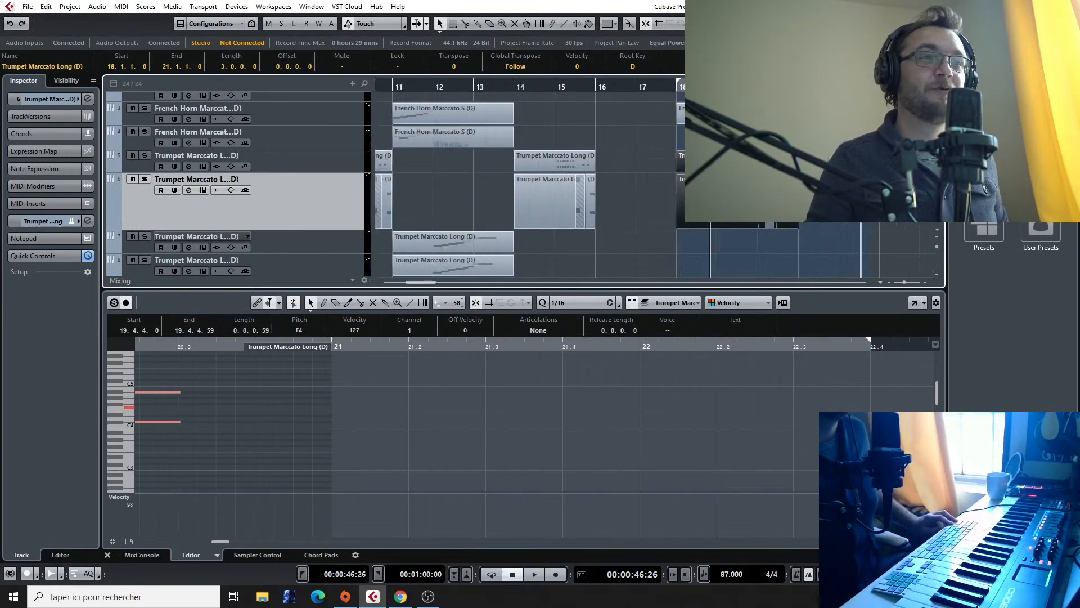
{"action": "scroll", "coordinate": [857, 169], "scroll_direction": "up", "scroll_amount": 1}
{"action": "scroll", "coordinate": [857, 169], "scroll_direction": "down", "scroll_amount": 4}
{"action": "scroll", "coordinate": [857, 168], "scroll_direction": "down", "scroll_amount": 2}
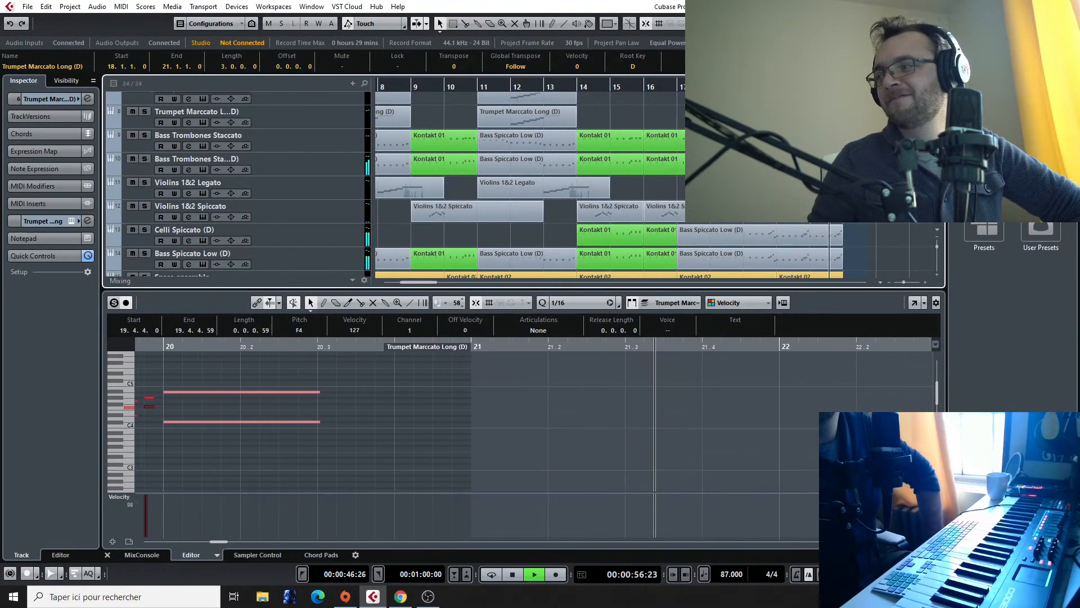
{"action": "key", "text": "space"}
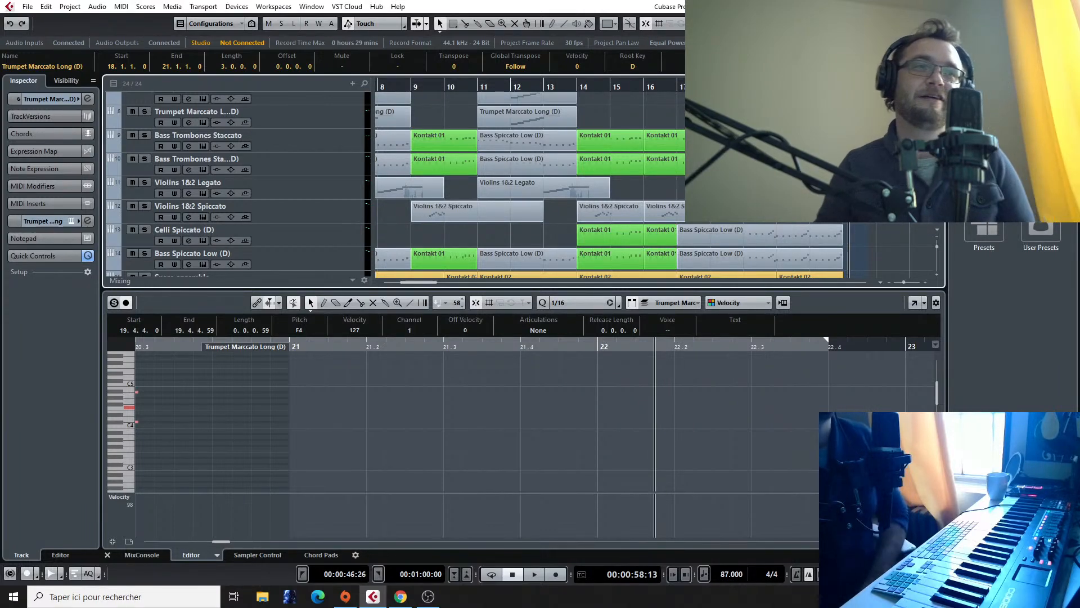
Step: Add one Kontakt instrument track directly below the second Bass Trombones Staccato track
{"action": "scroll", "coordinate": [788, 254], "scroll_direction": "up", "scroll_amount": 1}
{"action": "scroll", "coordinate": [279, 170], "scroll_direction": "up", "scroll_amount": 2}
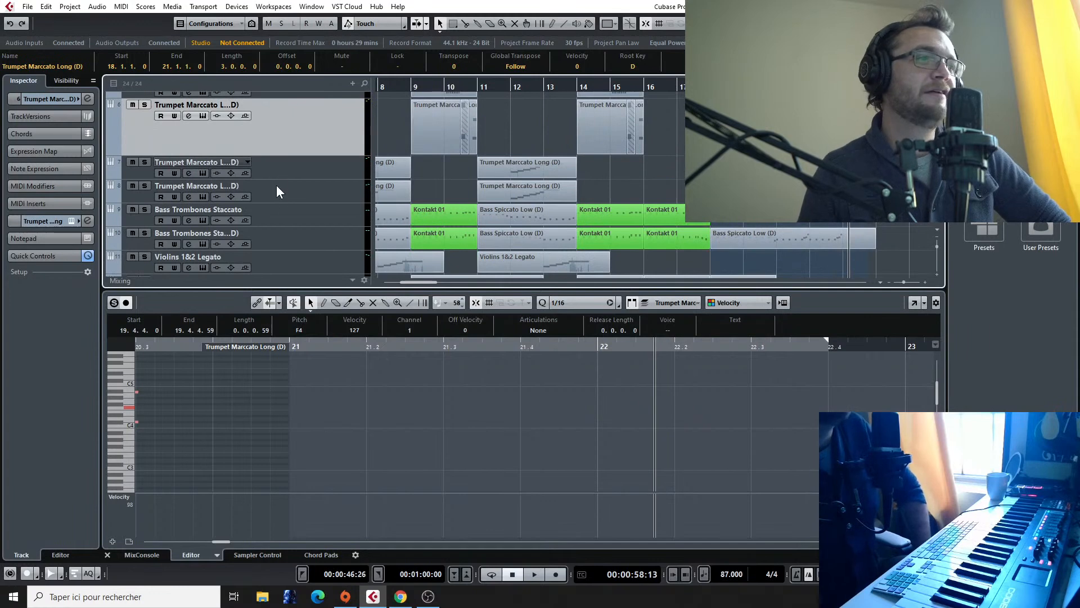
{"action": "left_click", "coordinate": [309, 242]}
{"action": "scroll", "coordinate": [296, 192], "scroll_direction": "down", "scroll_amount": 6}
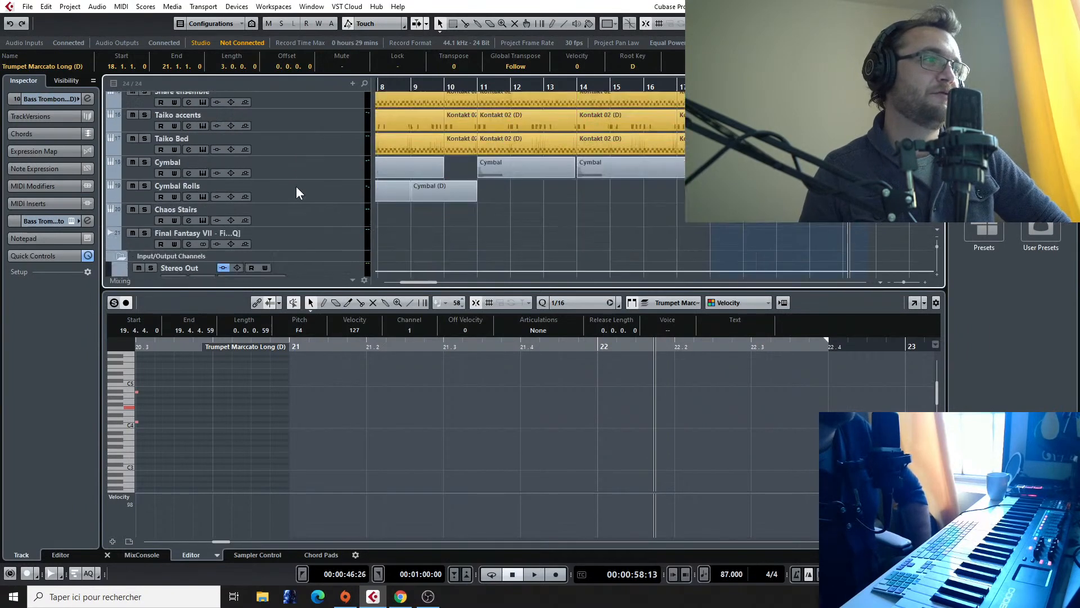
{"action": "right_click", "coordinate": [307, 264]}
{"action": "left_click", "coordinate": [352, 284]}
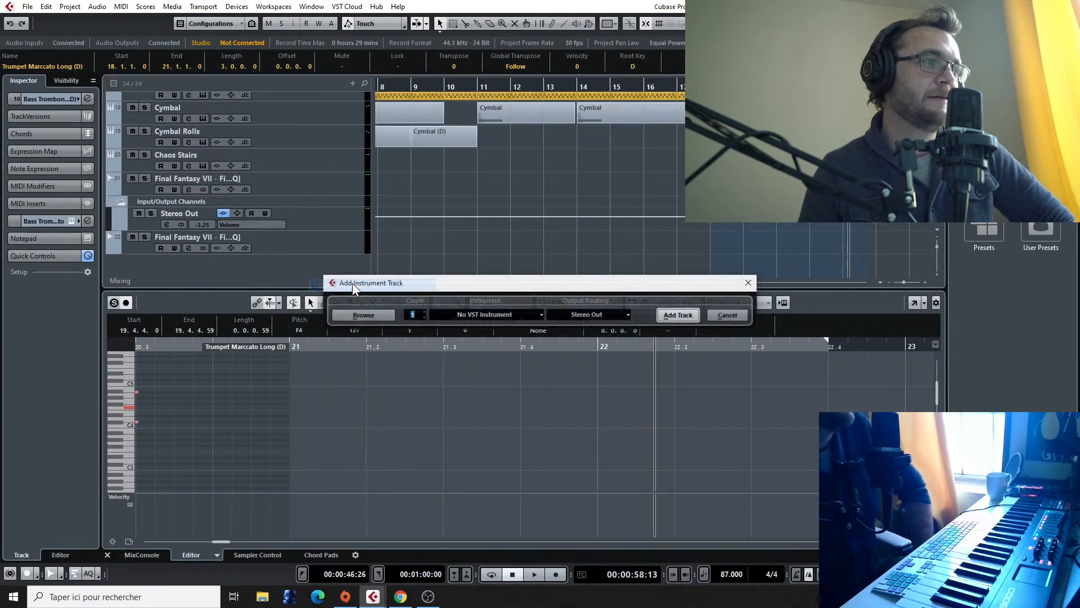
{"action": "left_click", "coordinate": [463, 314]}
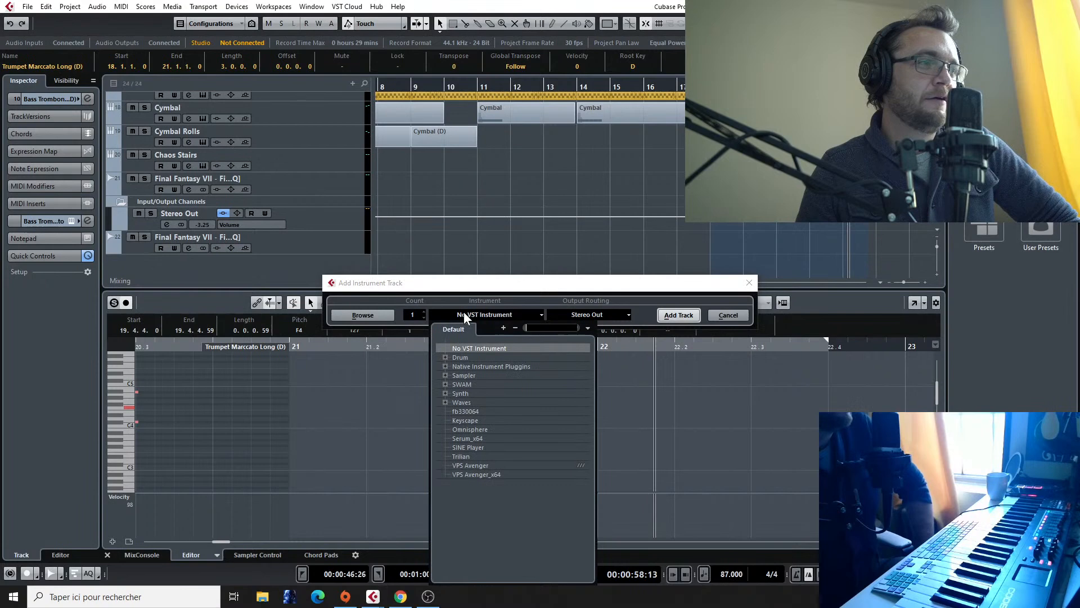
{"action": "left_click", "coordinate": [445, 366]}
{"action": "left_click", "coordinate": [477, 419]}
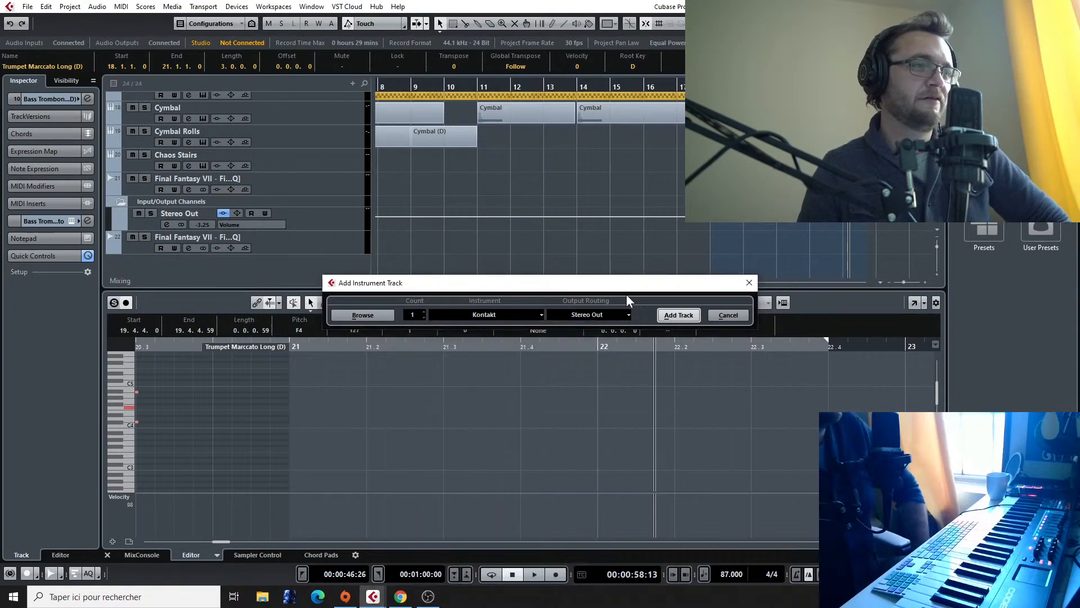
{"action": "left_click", "coordinate": [678, 314]}
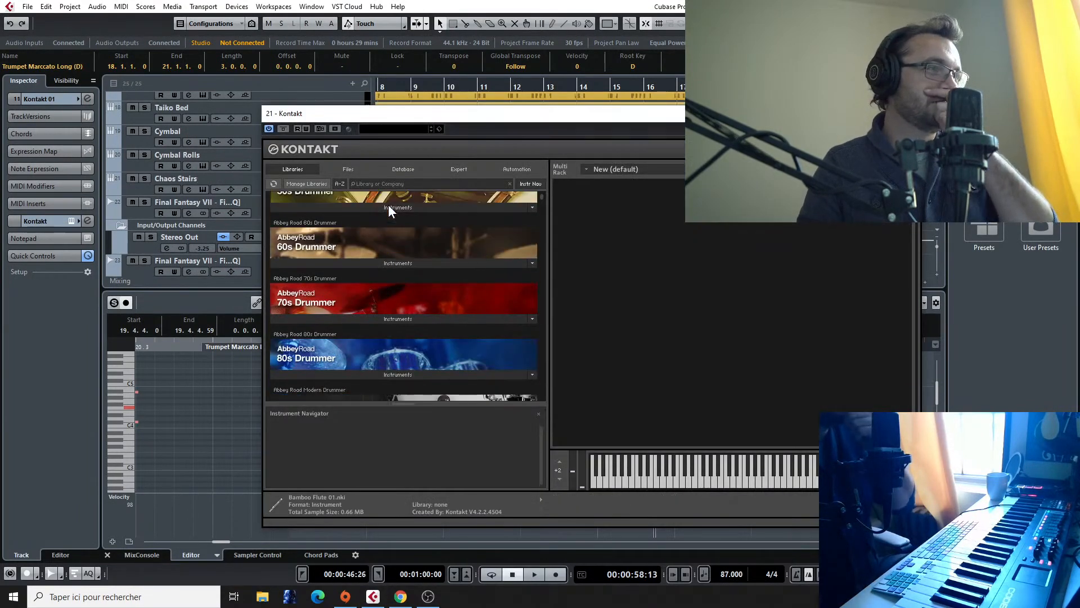
Step: Filter the Kontakt libraries by "metro" and show the instruments of Metropolis Ark 1
{"action": "left_click", "coordinate": [384, 185]}
{"action": "type", "text": "me"}
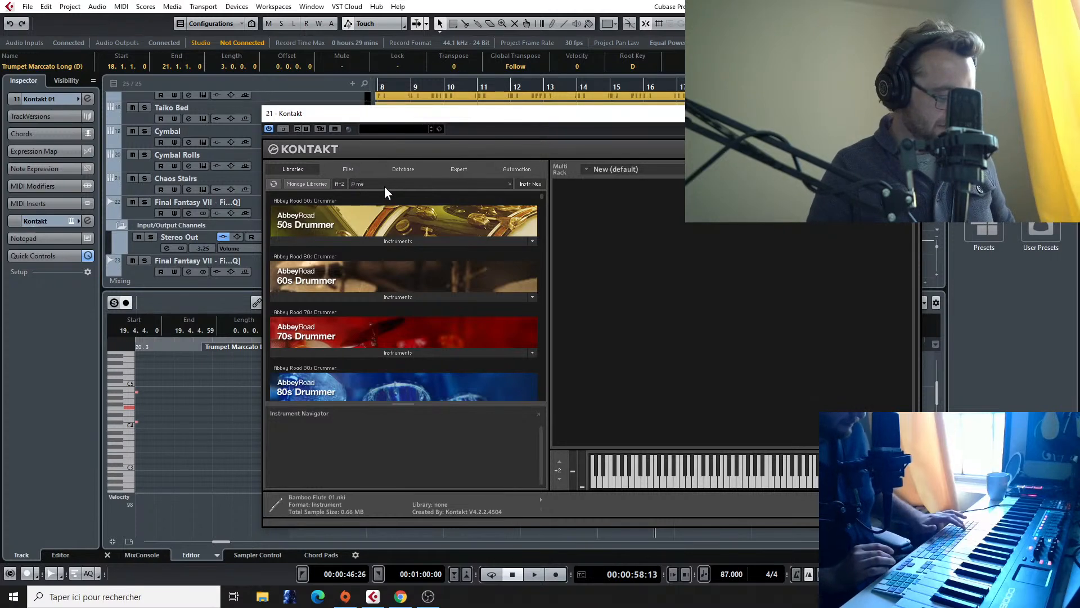
{"action": "type", "text": "tro"}
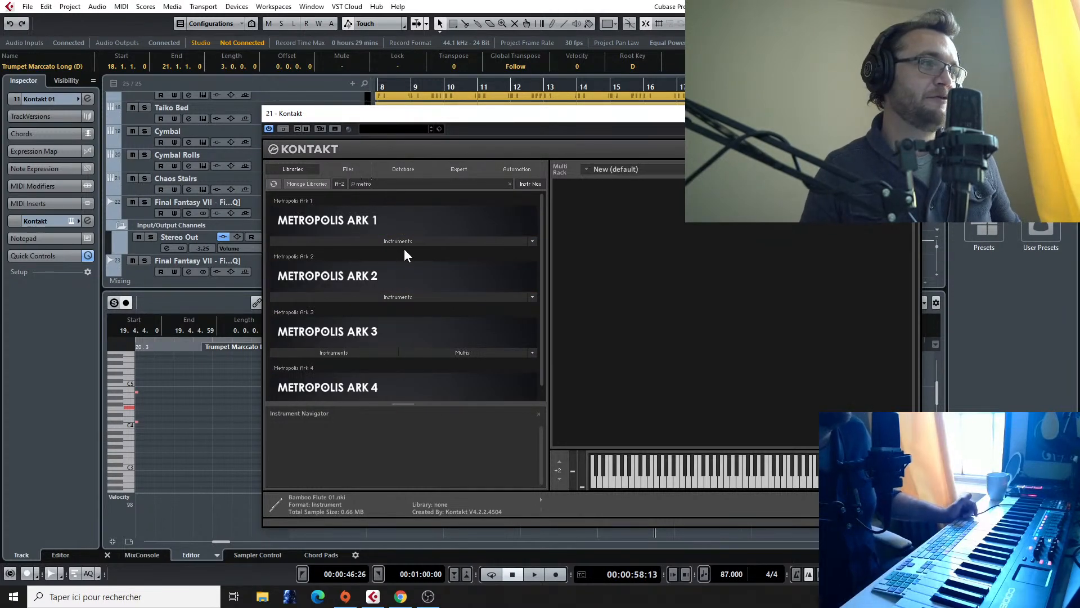
{"action": "left_click", "coordinate": [402, 241]}
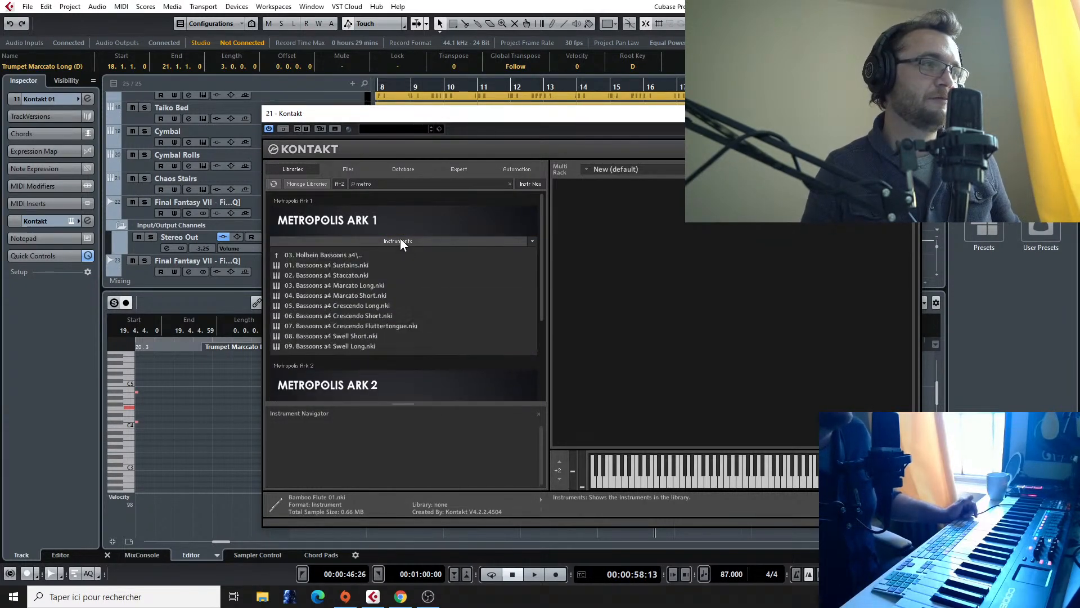
Step: Load 01. Finckenstein Strings (High) Multi from Metropolis Ark 1's Multi Articulation folder into the new Kontakt track
{"action": "left_click", "coordinate": [349, 254]}
{"action": "left_click", "coordinate": [346, 255]}
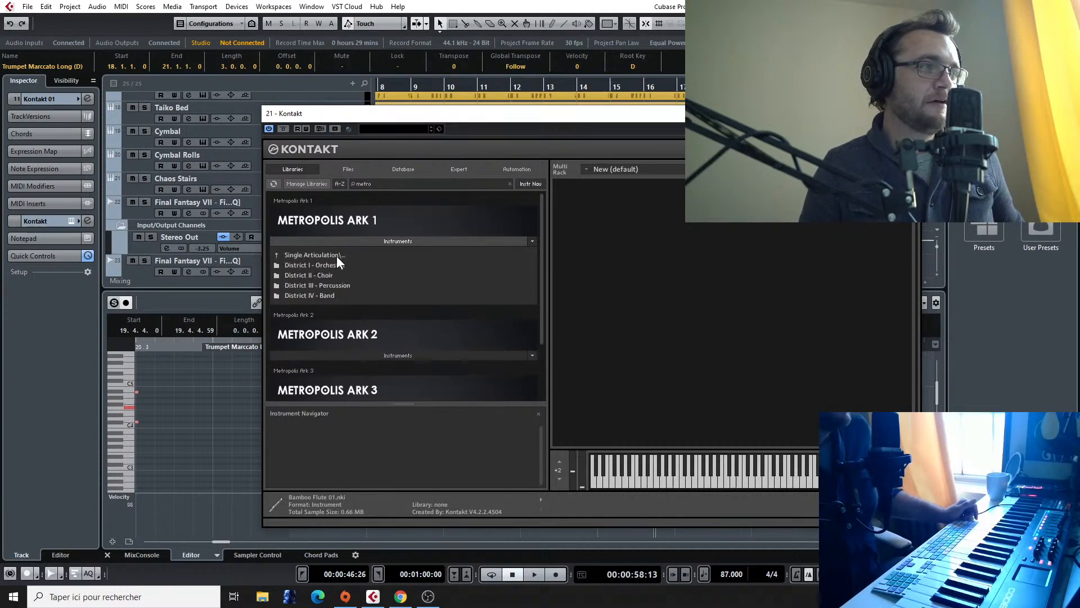
{"action": "left_click", "coordinate": [327, 255]}
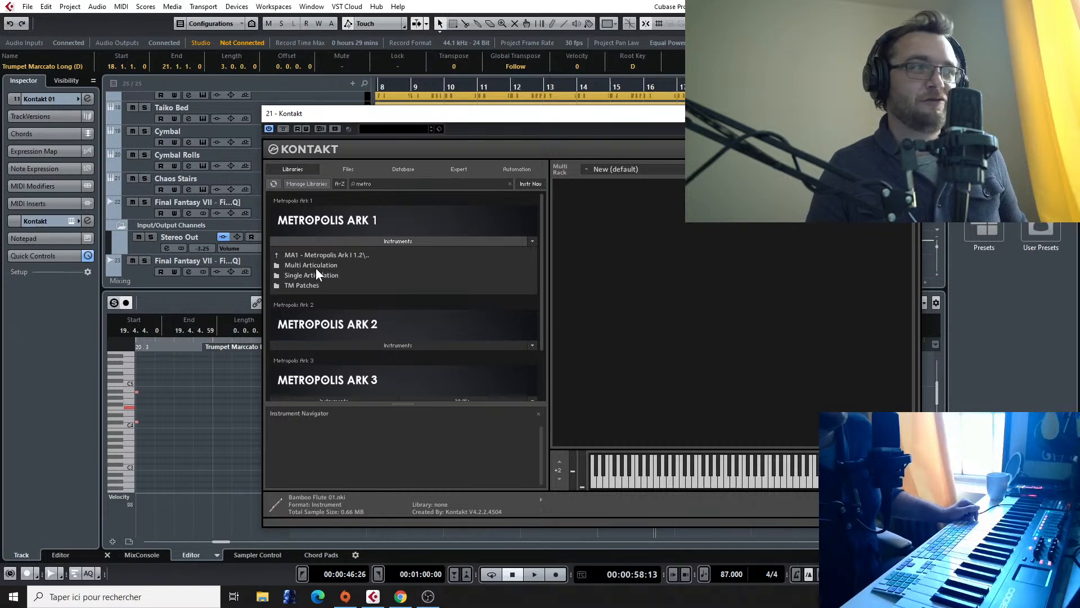
{"action": "left_click", "coordinate": [315, 266]}
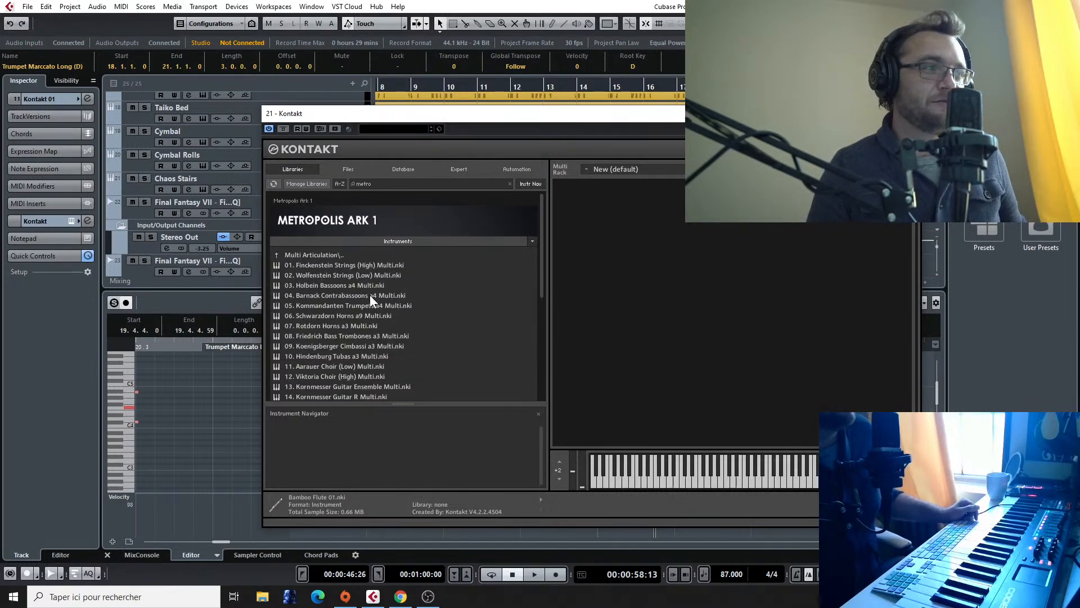
{"action": "left_click", "coordinate": [359, 265]}
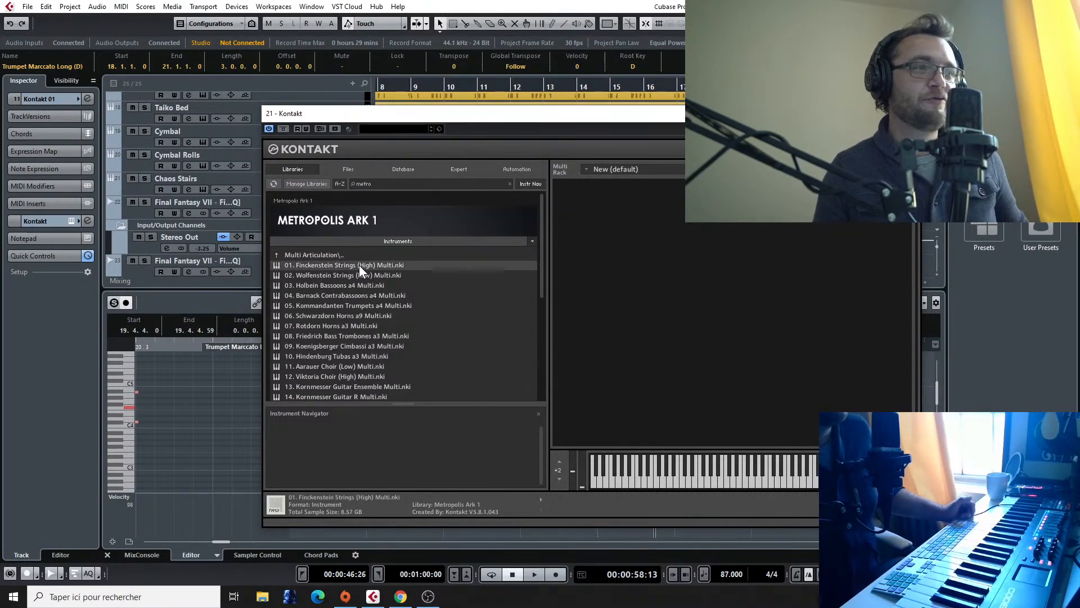
{"action": "double_click", "coordinate": [359, 265]}
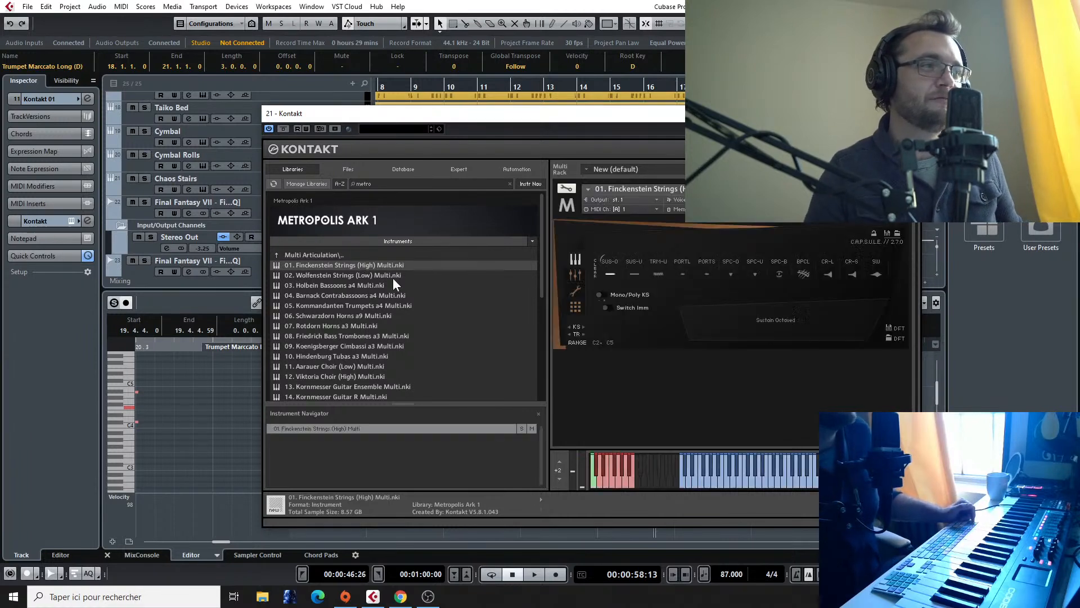
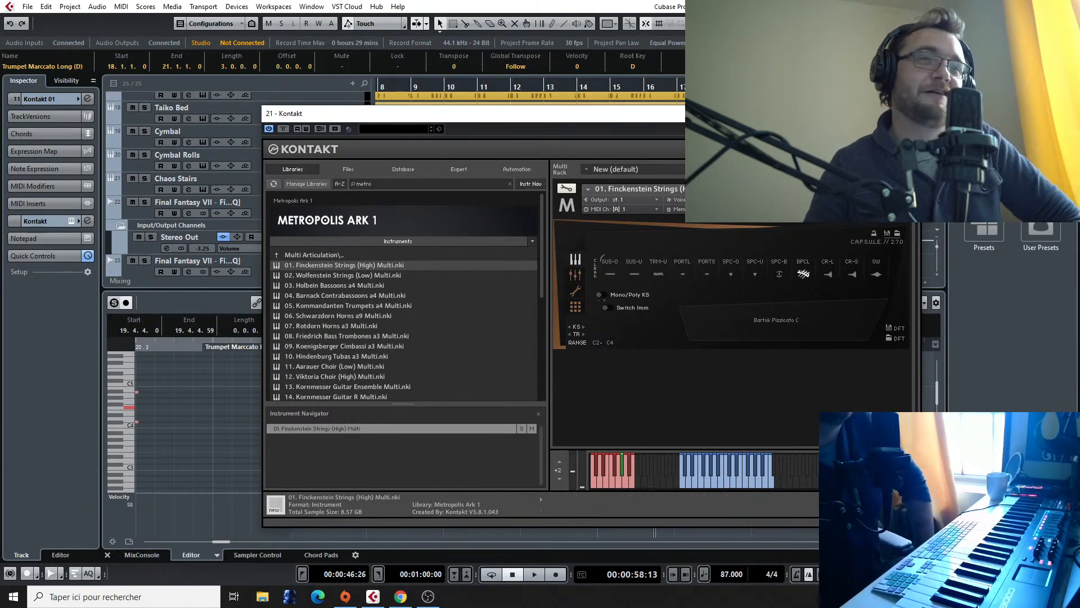
Step: Close the Kontakt instrument window and look over the string, percussion and brass tracks across the arrangement
{"action": "left_click", "coordinate": [908, 114]}
{"action": "scroll", "coordinate": [843, 168], "scroll_direction": "up", "scroll_amount": 5}
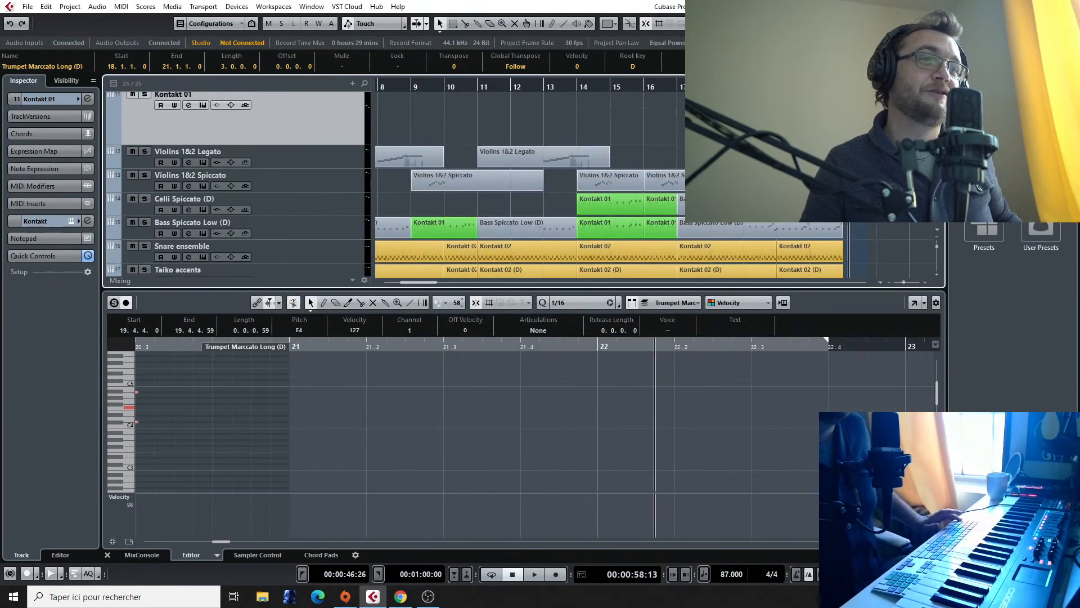
{"action": "scroll", "coordinate": [529, 180], "scroll_direction": "right", "scroll_amount": 6}
{"action": "scroll", "coordinate": [528, 180], "scroll_direction": "down", "scroll_amount": 3}
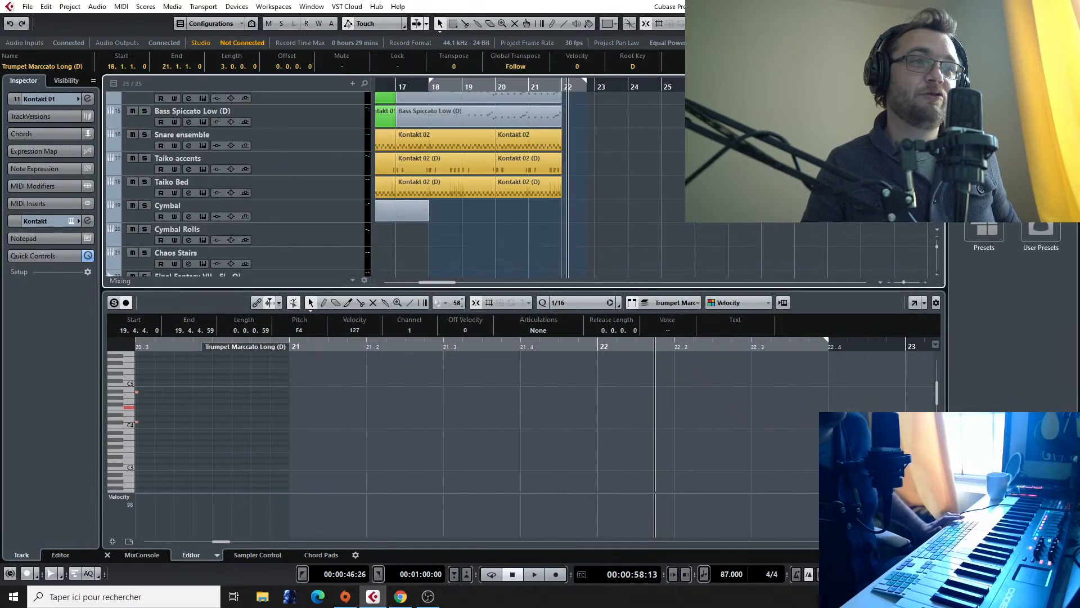
{"action": "scroll", "coordinate": [491, 196], "scroll_direction": "left", "scroll_amount": 3}
{"action": "scroll", "coordinate": [491, 196], "scroll_direction": "up", "scroll_amount": 5}
{"action": "scroll", "coordinate": [506, 181], "scroll_direction": "right", "scroll_amount": 4}
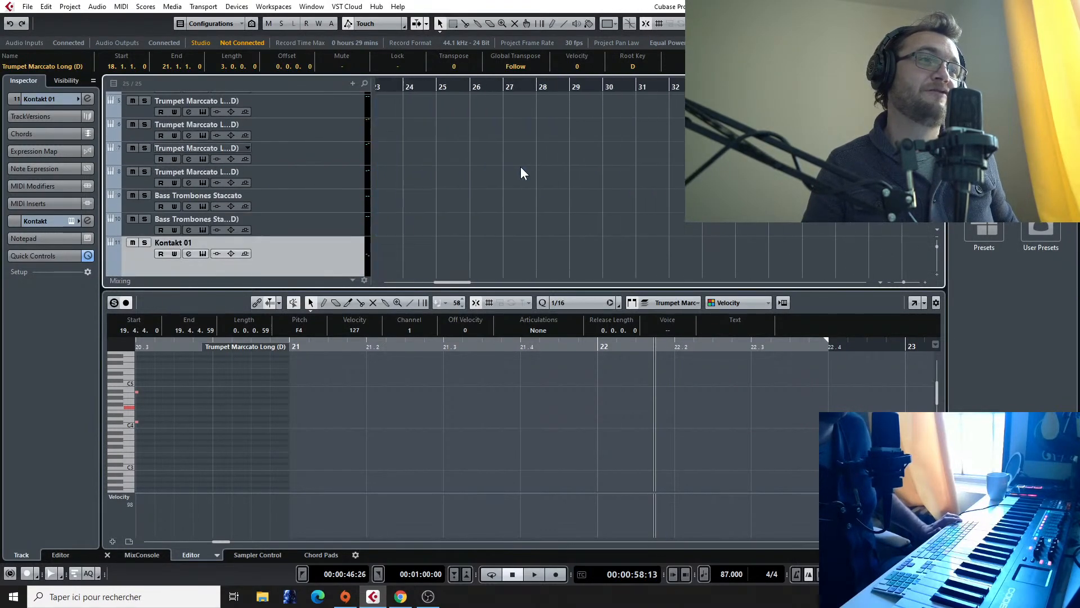
{"action": "scroll", "coordinate": [523, 167], "scroll_direction": "left", "scroll_amount": 6}
{"action": "scroll", "coordinate": [524, 167], "scroll_direction": "left", "scroll_amount": 8}
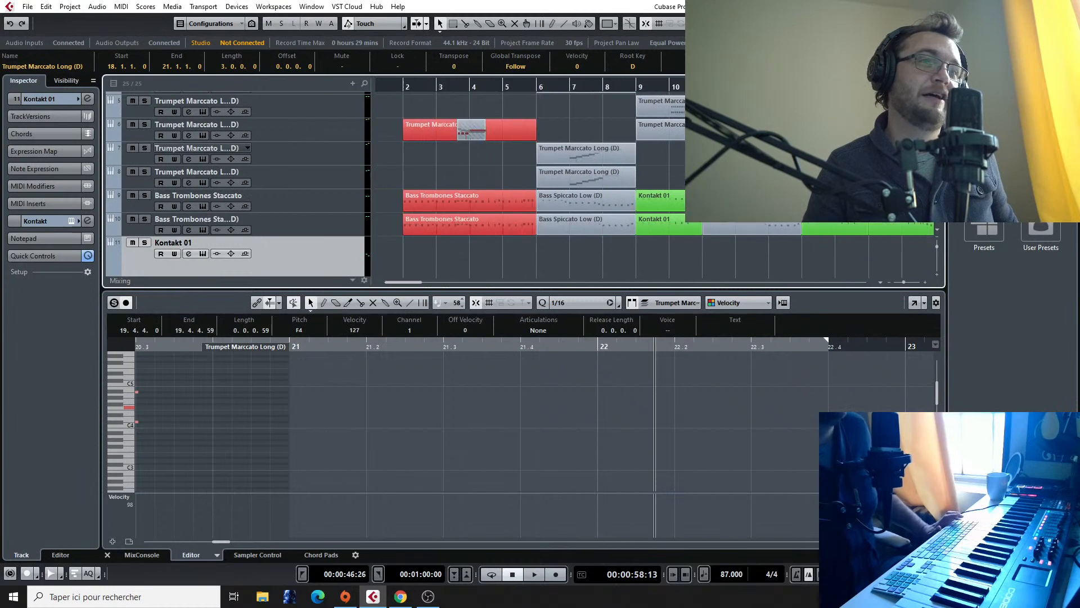
{"action": "scroll", "coordinate": [524, 166], "scroll_direction": "right", "scroll_amount": 4}
Step: Play the arrangement from bar 18 into bar 20 with the horn and trumpet tracks in view
{"action": "left_click", "coordinate": [800, 88]}
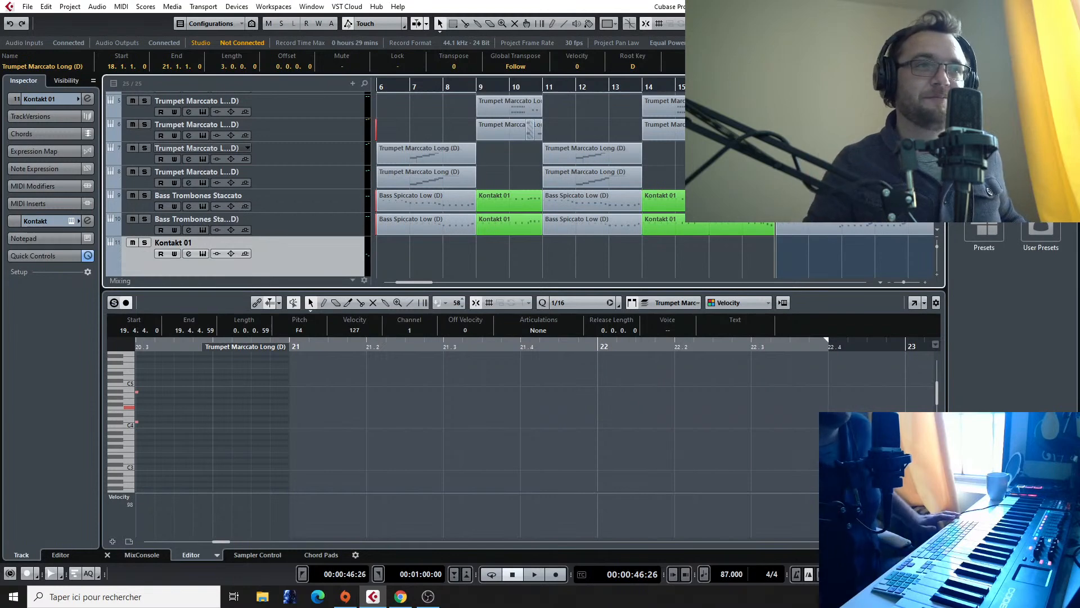
{"action": "scroll", "coordinate": [668, 150], "scroll_direction": "up", "scroll_amount": 3}
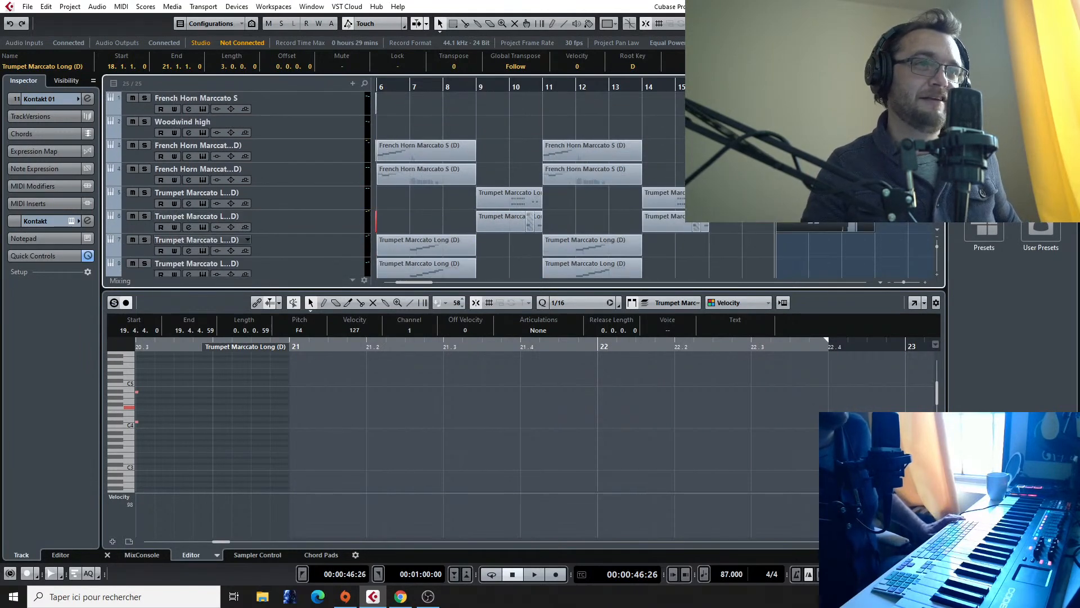
{"action": "scroll", "coordinate": [668, 149], "scroll_direction": "down", "scroll_amount": 2}
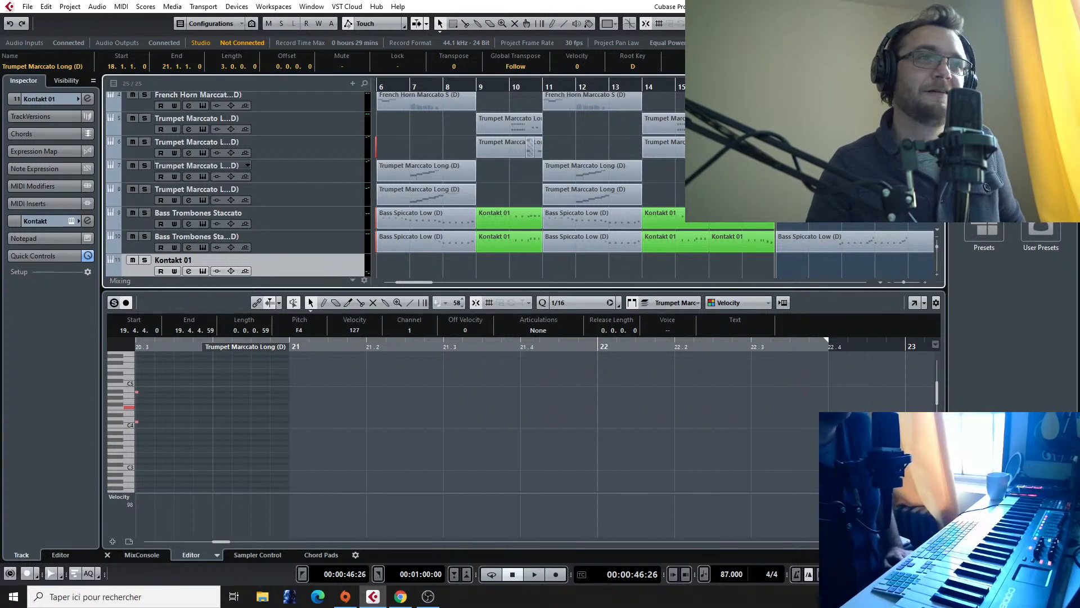
{"action": "scroll", "coordinate": [668, 149], "scroll_direction": "up", "scroll_amount": 1}
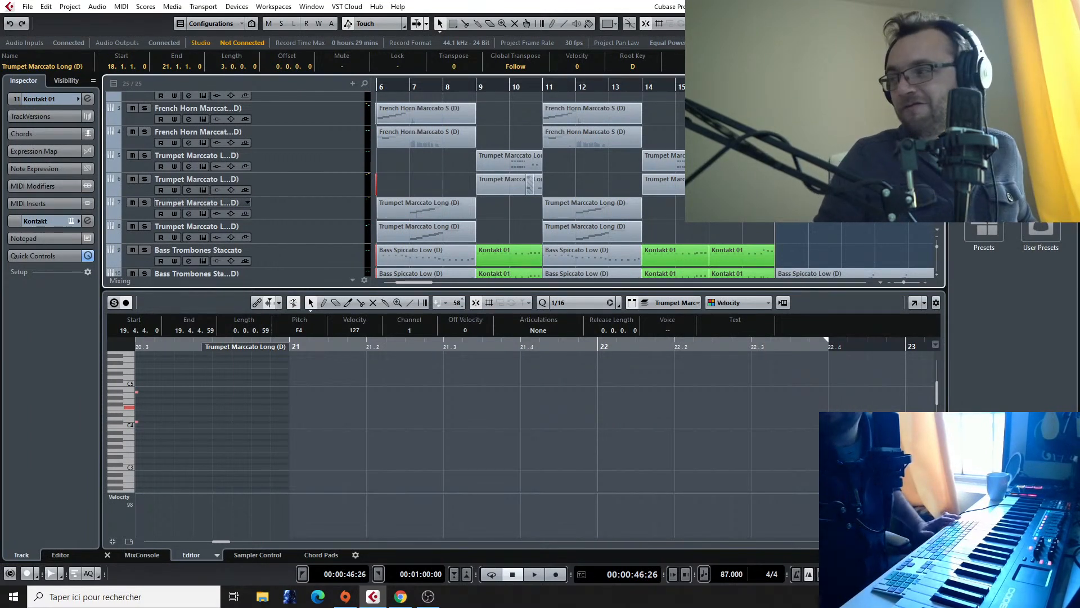
{"action": "key", "text": "space"}
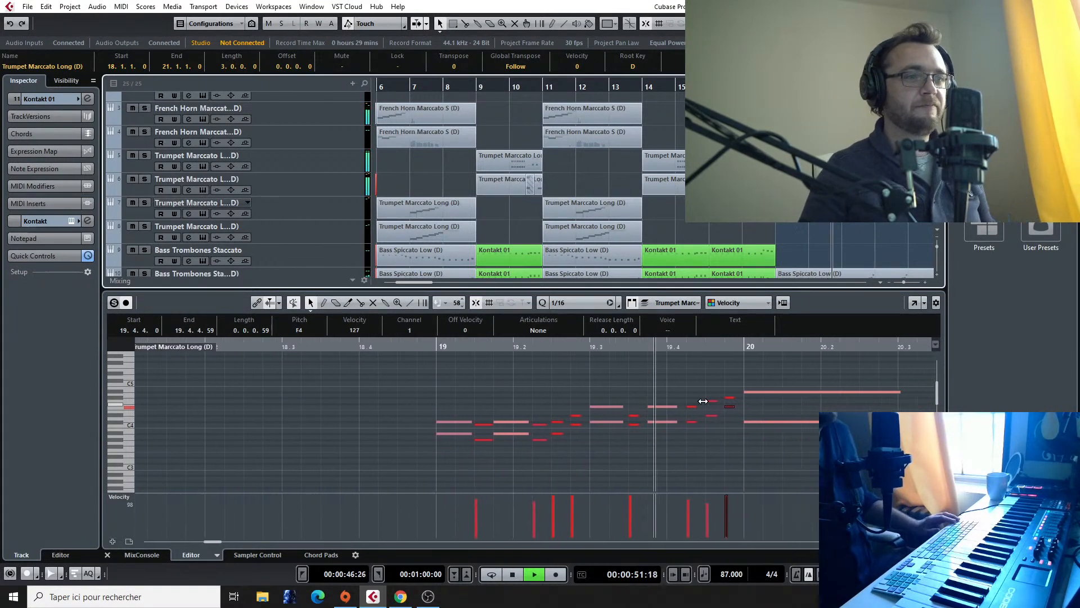
{"action": "key", "text": "space"}
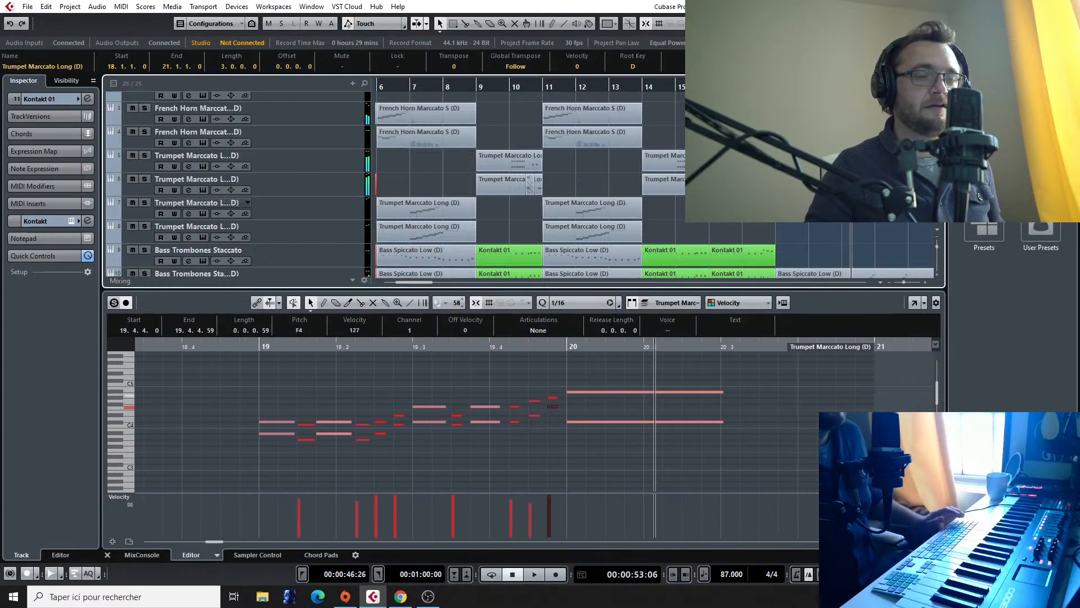
Step: Open the Violins 1&2 Spiccato part at bar 18 and audition that track's sound before reselecting the new Kontakt track
{"action": "scroll", "coordinate": [706, 439], "scroll_direction": "down", "scroll_amount": 3}
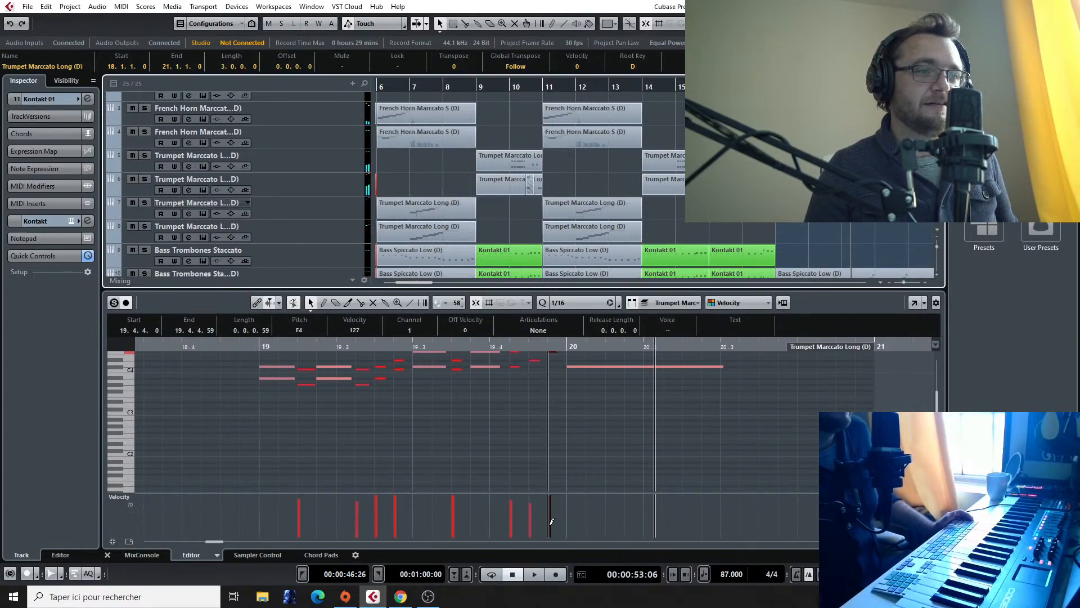
{"action": "scroll", "coordinate": [742, 186], "scroll_direction": "down", "scroll_amount": 2}
{"action": "scroll", "coordinate": [723, 231], "scroll_direction": "up", "scroll_amount": 4}
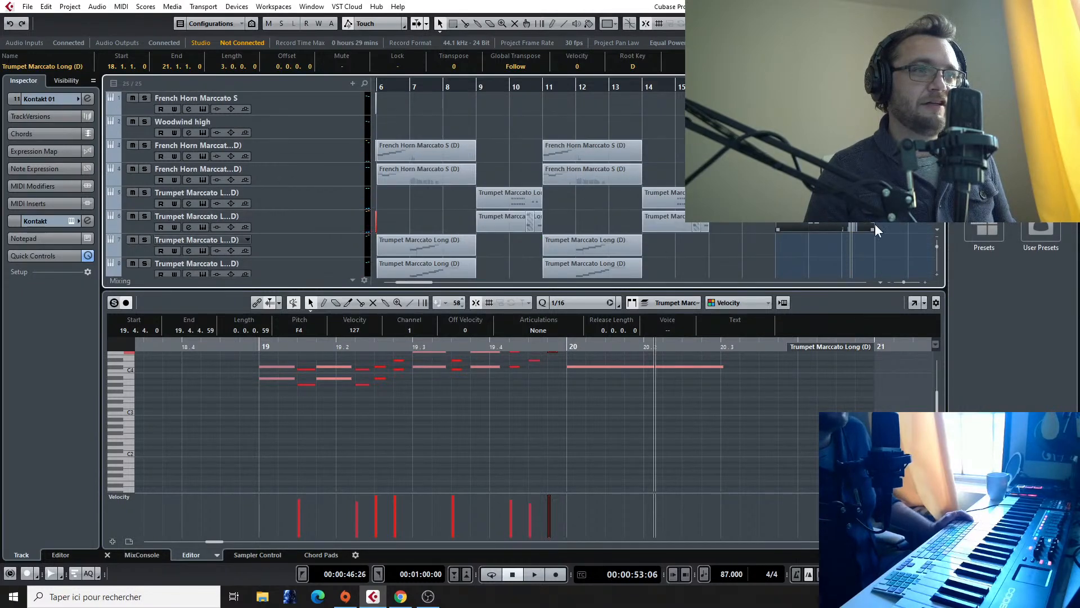
{"action": "scroll", "coordinate": [875, 224], "scroll_direction": "down", "scroll_amount": 10}
{"action": "left_click", "coordinate": [815, 232]}
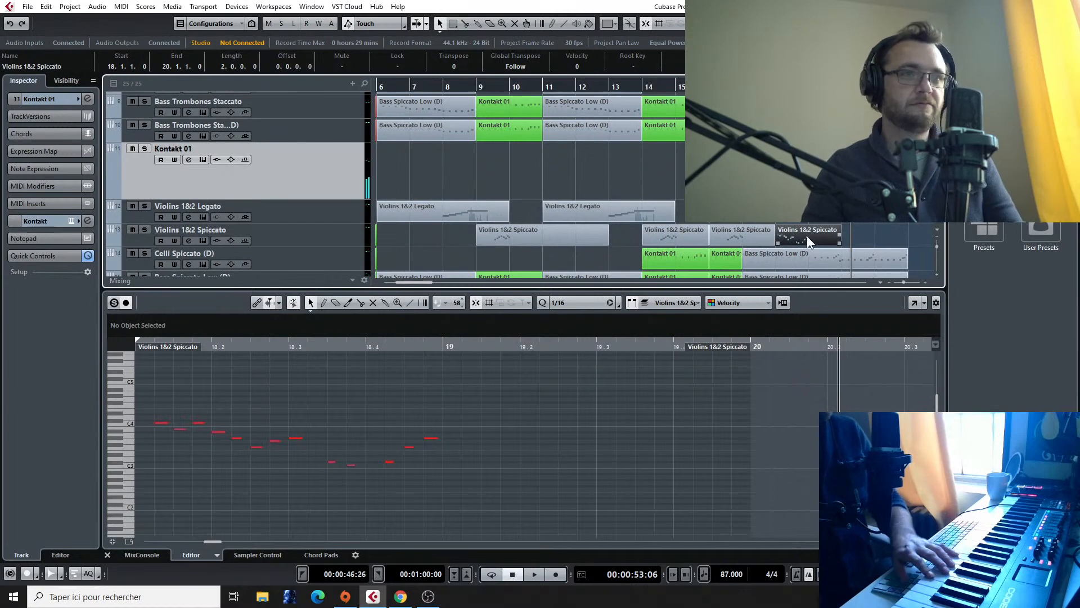
{"action": "left_click", "coordinate": [298, 232]}
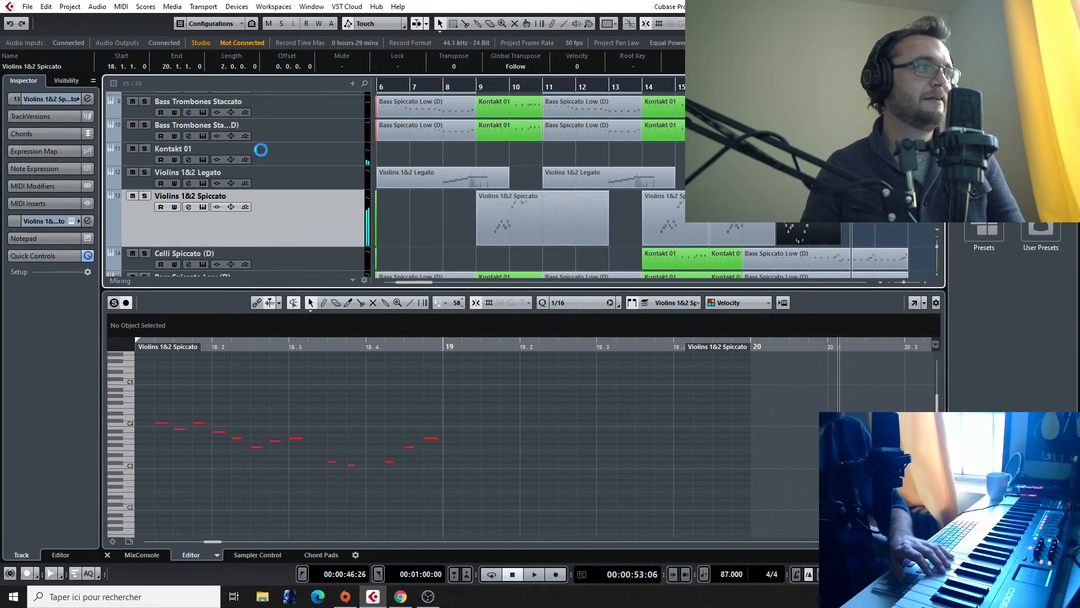
{"action": "left_click", "coordinate": [323, 161]}
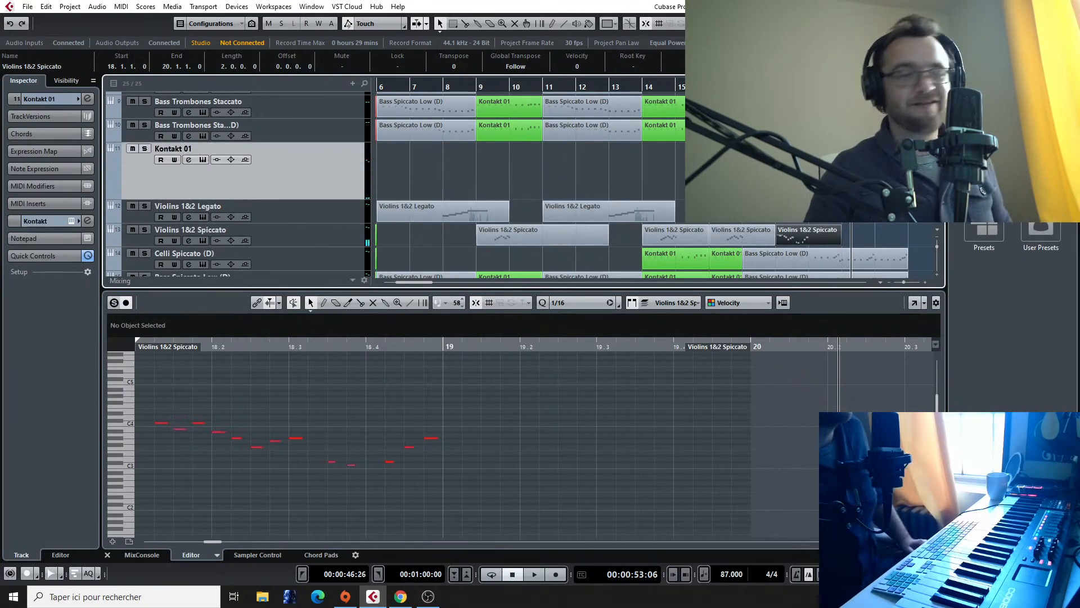
Step: Rename the Kontakt 01 track as String High Multi
{"action": "scroll", "coordinate": [185, 119], "scroll_direction": "up", "scroll_amount": 1}
{"action": "double_click", "coordinate": [185, 186]}
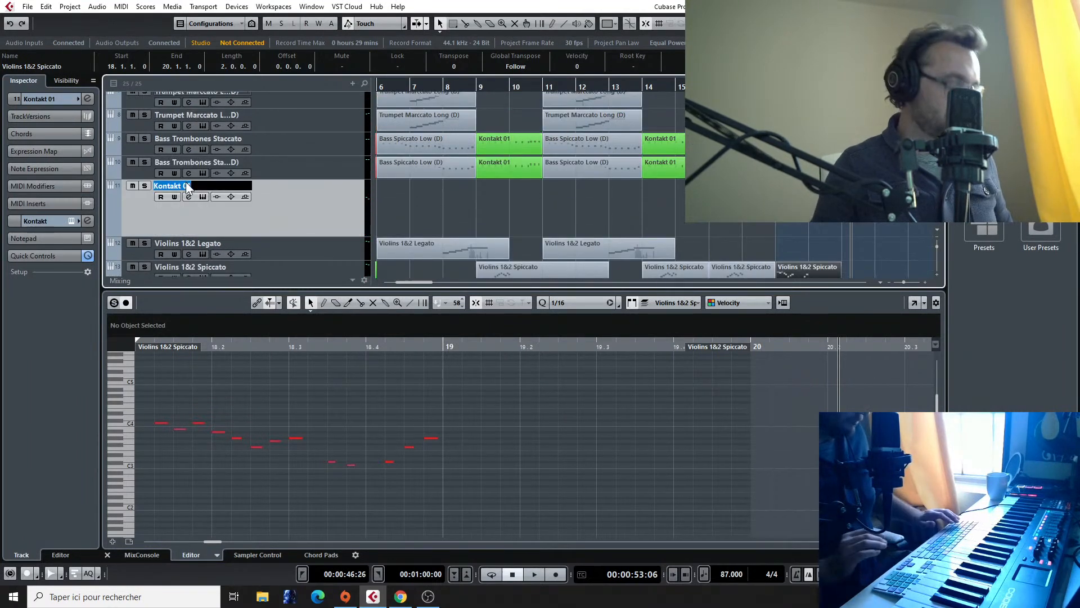
{"action": "key", "text": "BackSpace"}
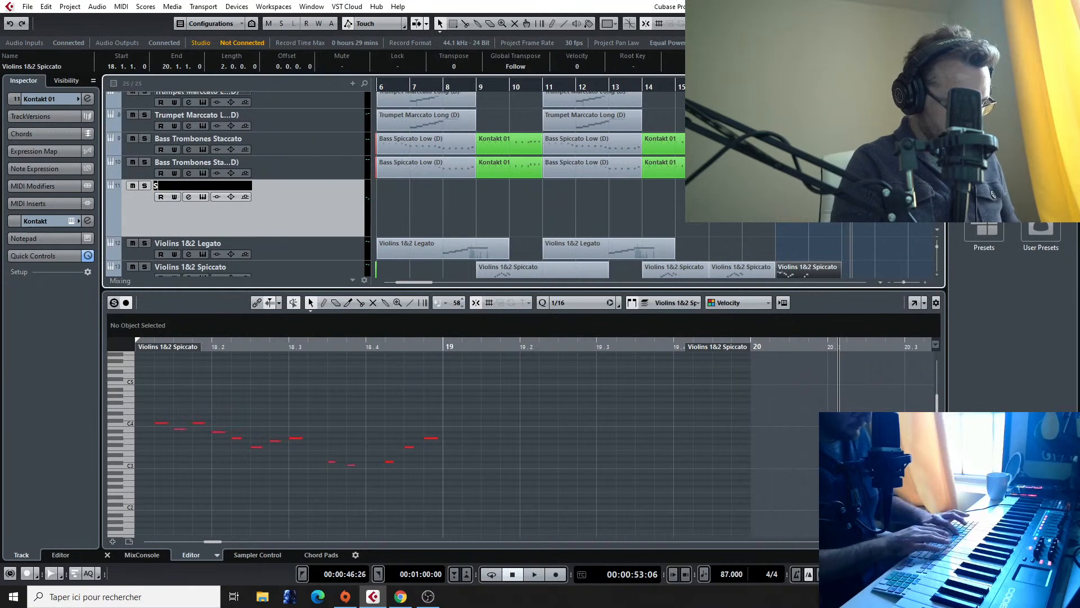
{"action": "type", "text": "String Hig"}
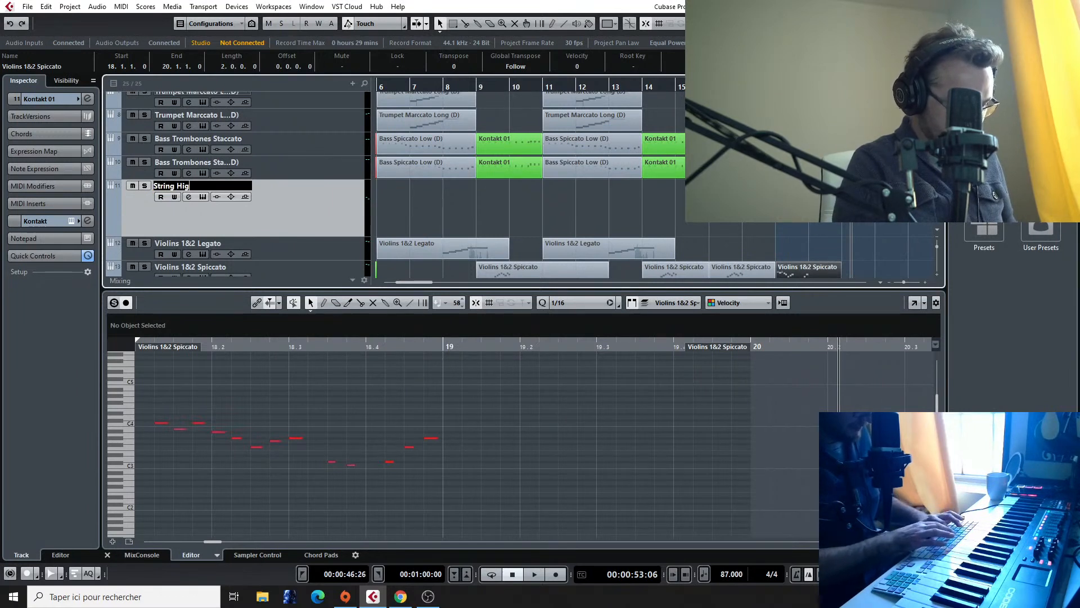
{"action": "type", "text": "h Multi"}
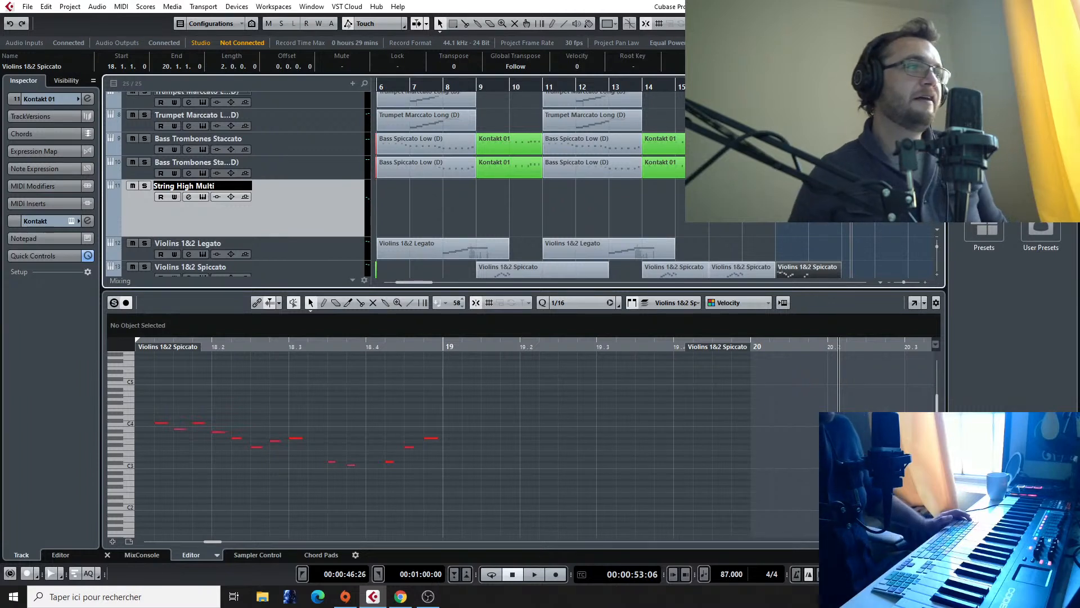
{"action": "key", "text": "Return"}
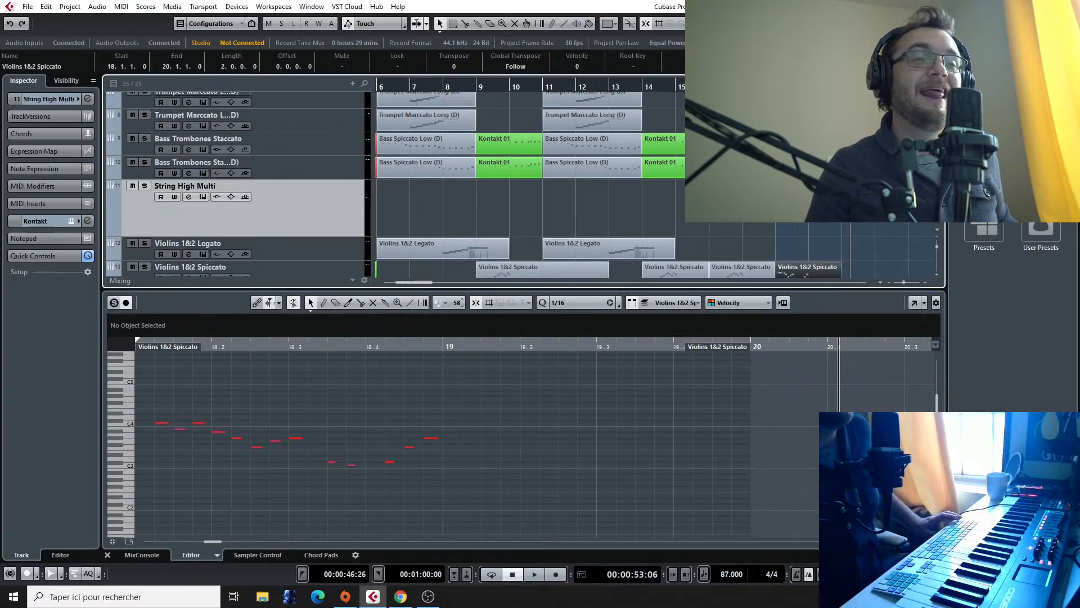
Step: Locate the start of the Final Fantasy VII - Fighting reference audio clip on the timeline below the percussion tracks
{"action": "left_click", "coordinate": [824, 87]}
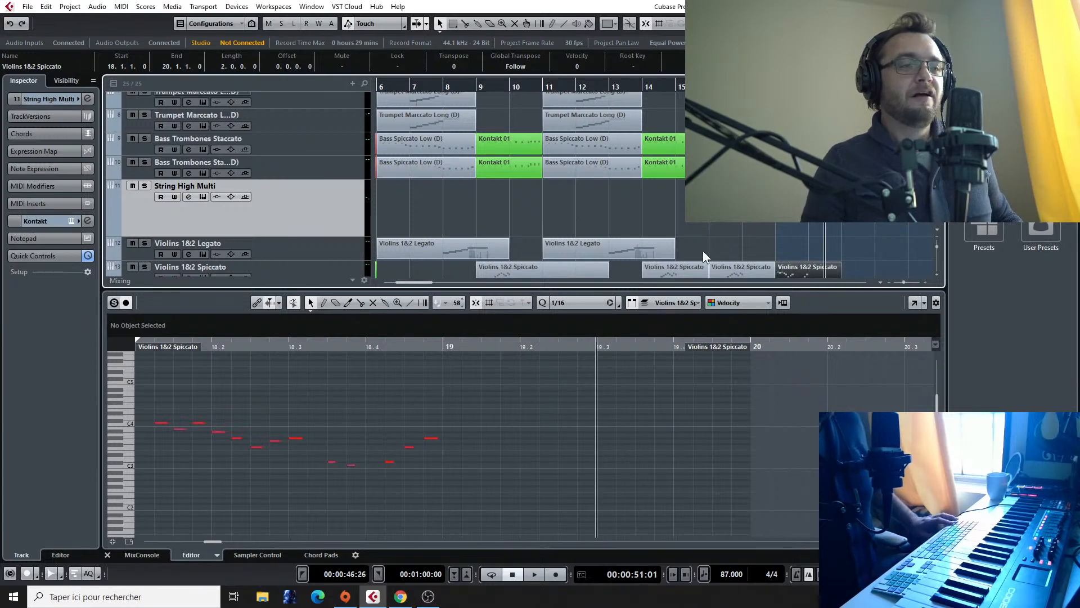
{"action": "key", "text": "g"}
{"action": "key", "text": "g"}
{"action": "scroll", "coordinate": [793, 242], "scroll_direction": "down", "scroll_amount": 5}
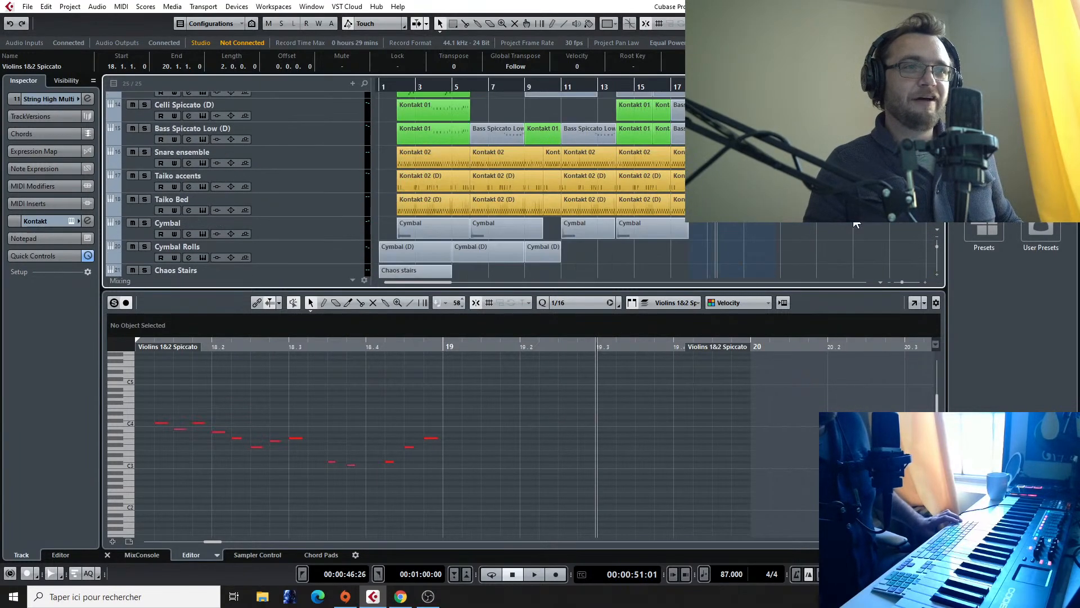
{"action": "scroll", "coordinate": [857, 224], "scroll_direction": "right", "scroll_amount": 3}
{"action": "scroll", "coordinate": [856, 223], "scroll_direction": "down", "scroll_amount": 3}
{"action": "scroll", "coordinate": [856, 223], "scroll_direction": "right", "scroll_amount": 2}
{"action": "scroll", "coordinate": [287, 202], "scroll_direction": "right", "scroll_amount": 6}
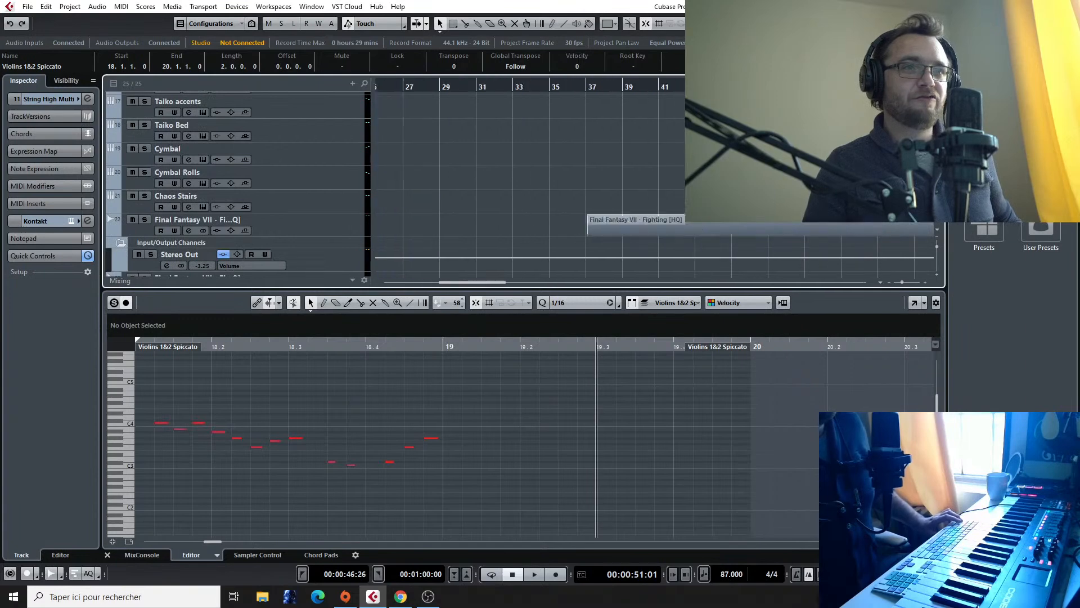
Step: Open the String High Multi track's Kontakt instrument, switch it to the Spiccato Octaved articulation and close its window
{"action": "scroll", "coordinate": [288, 203], "scroll_direction": "up", "scroll_amount": 2}
{"action": "scroll", "coordinate": [287, 204], "scroll_direction": "up", "scroll_amount": 6}
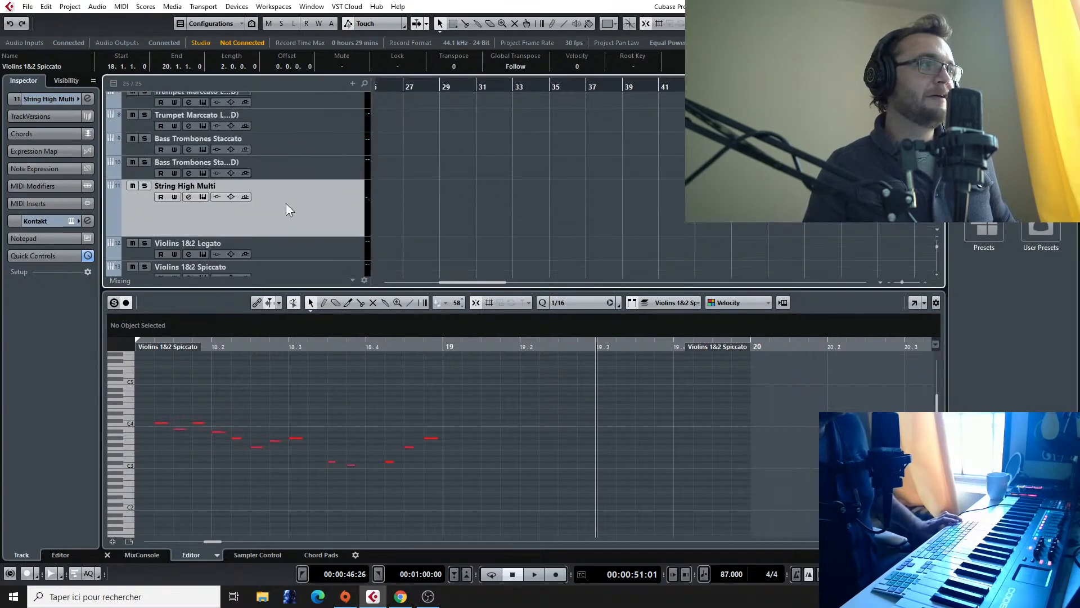
{"action": "scroll", "coordinate": [287, 204], "scroll_direction": "down", "scroll_amount": 3}
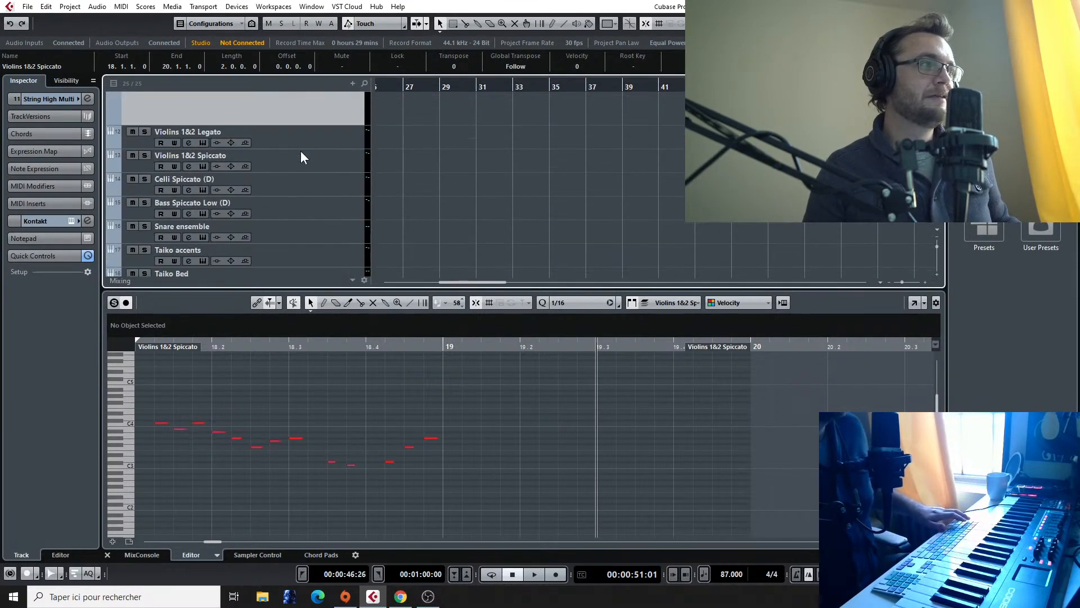
{"action": "scroll", "coordinate": [304, 146], "scroll_direction": "up", "scroll_amount": 3}
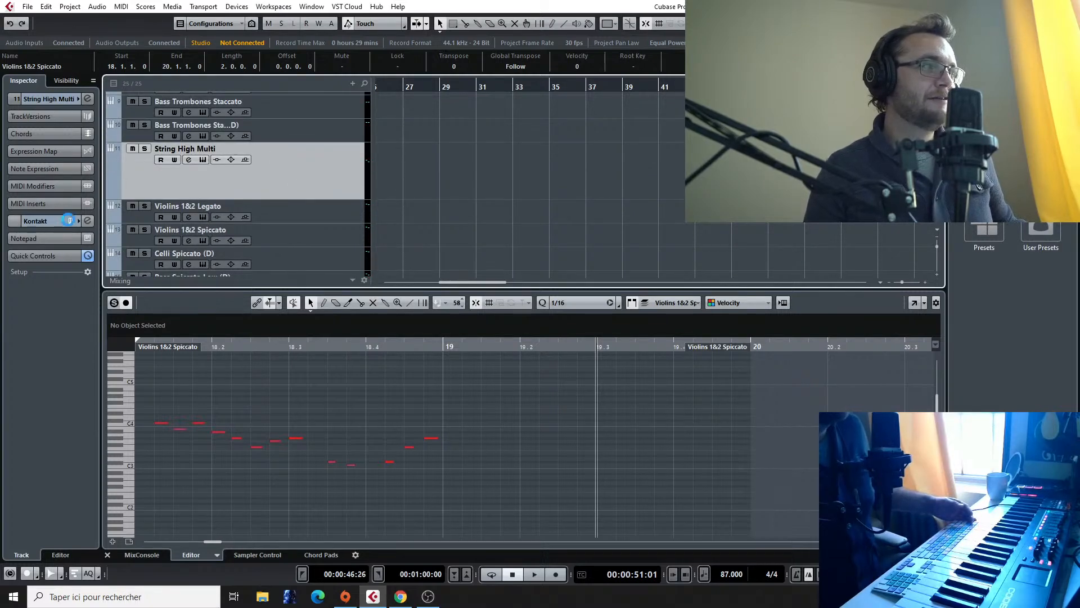
{"action": "left_click", "coordinate": [70, 220]}
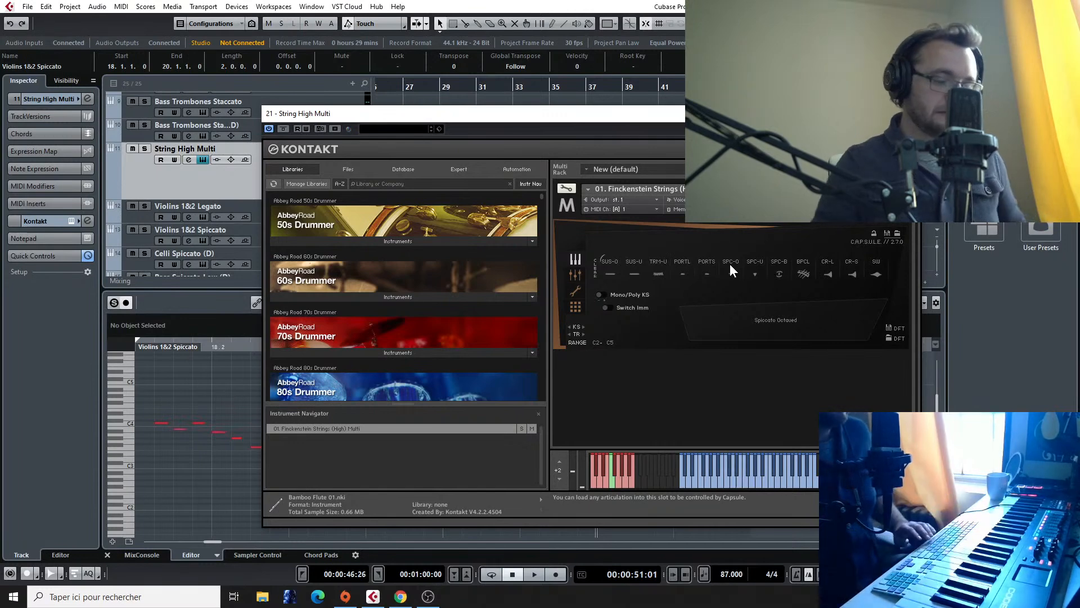
{"action": "left_click", "coordinate": [908, 113]}
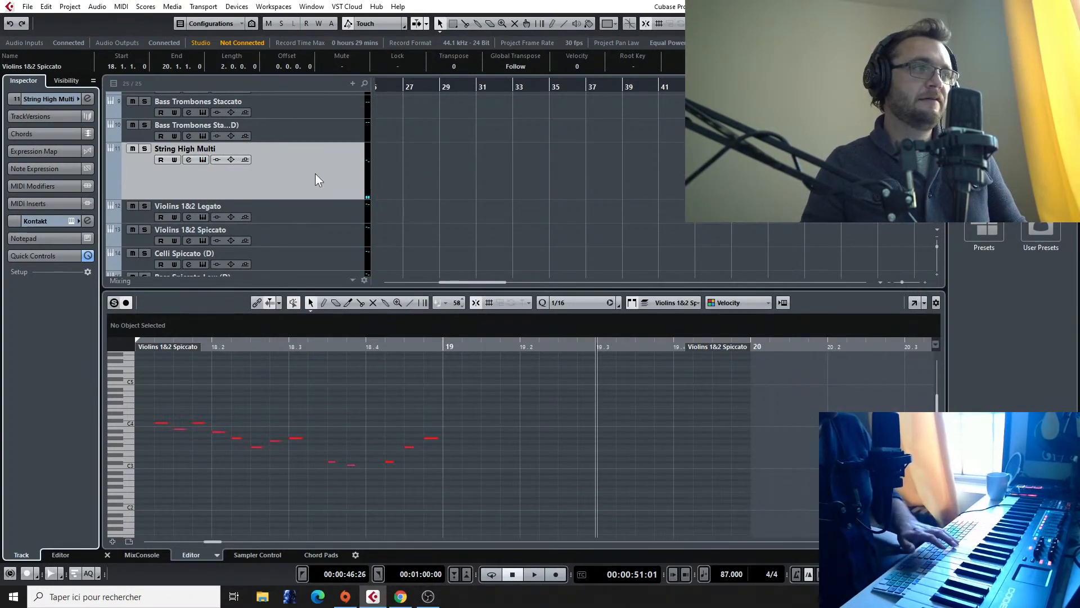
Step: Play the Final Fantasy VII reference audio from just before bar 41 into bar 43
{"action": "scroll", "coordinate": [609, 170], "scroll_direction": "down", "scroll_amount": 6}
{"action": "scroll", "coordinate": [617, 143], "scroll_direction": "up", "scroll_amount": 2}
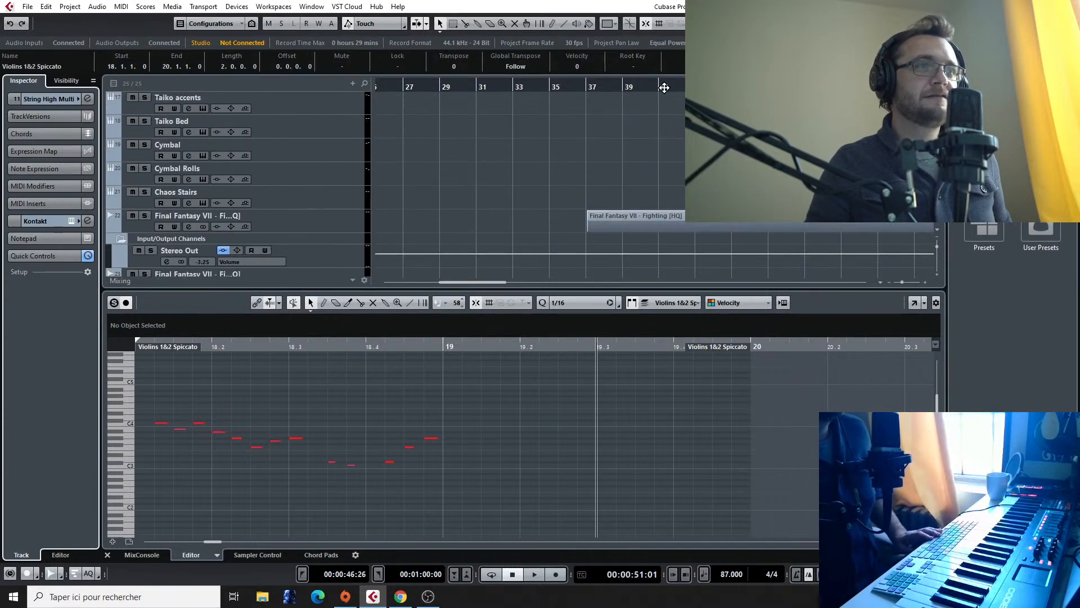
{"action": "left_click", "coordinate": [655, 87]}
{"action": "key", "text": "space"}
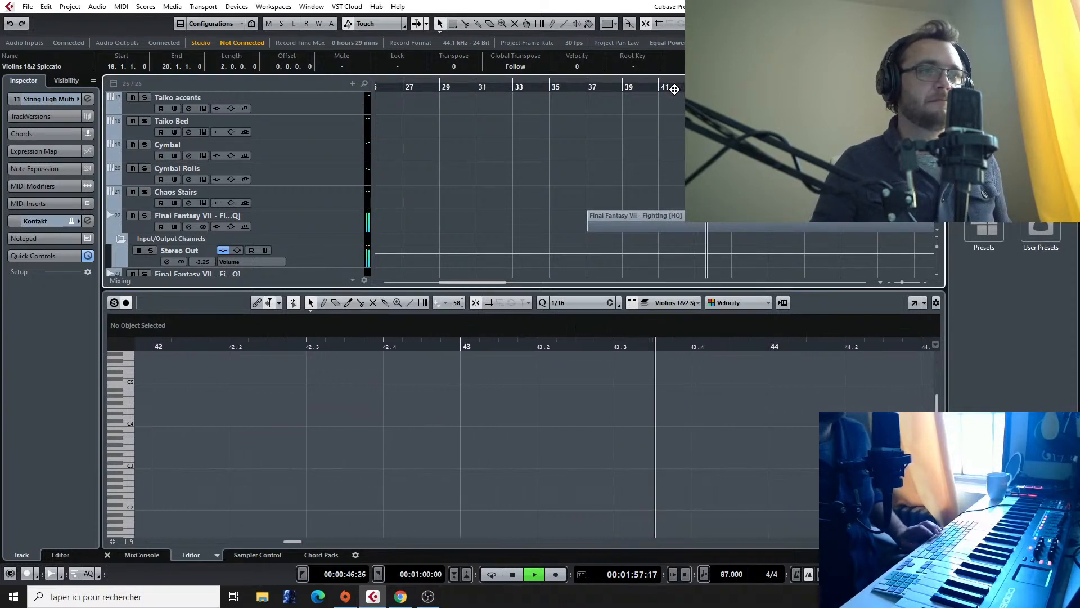
{"action": "key", "text": "space"}
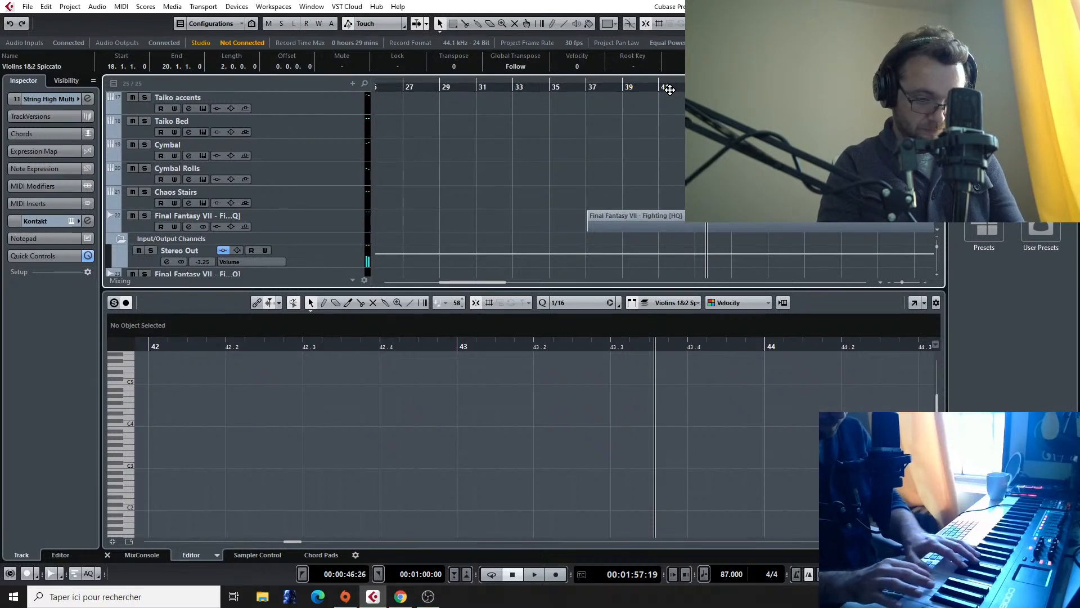
Step: Replay the Final Fantasy VII reference audio repeatedly around bars 42 and 43 to work out the high strings phrase
{"action": "left_click", "coordinate": [690, 86]}
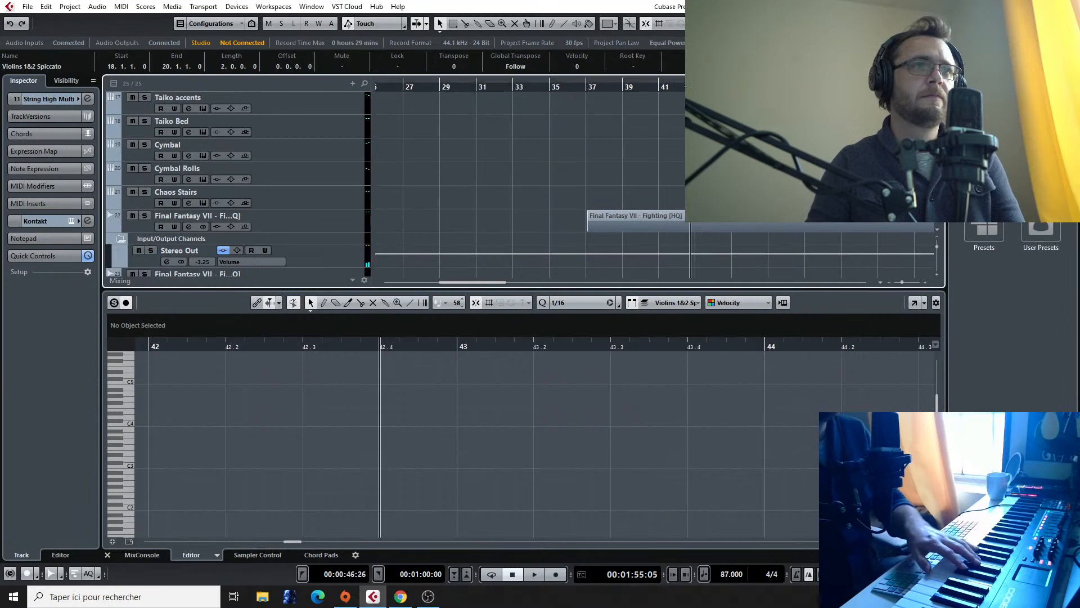
{"action": "key", "text": "space"}
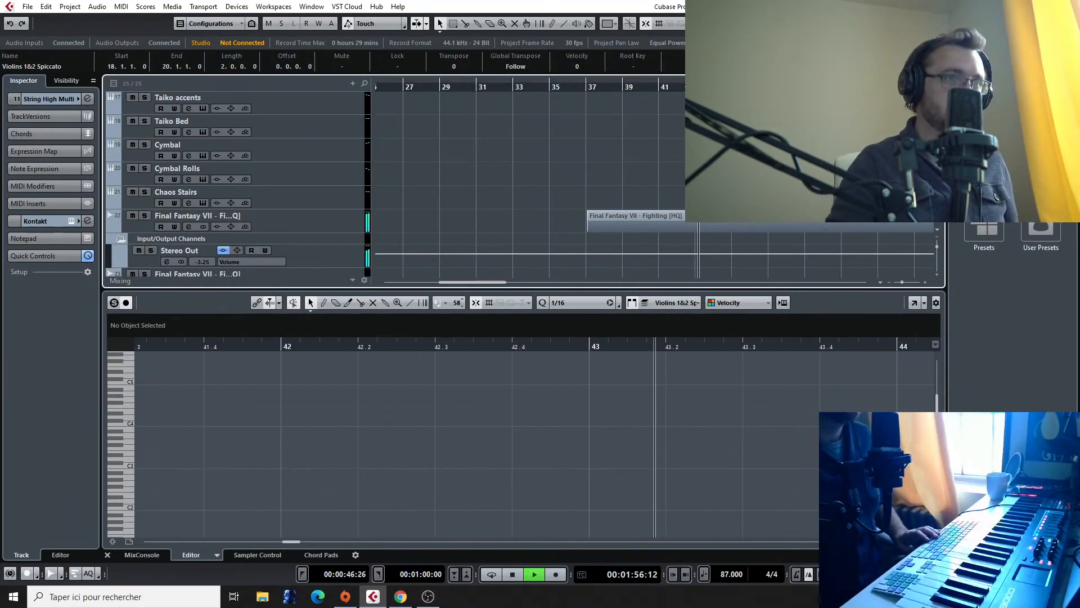
{"action": "key", "text": "space"}
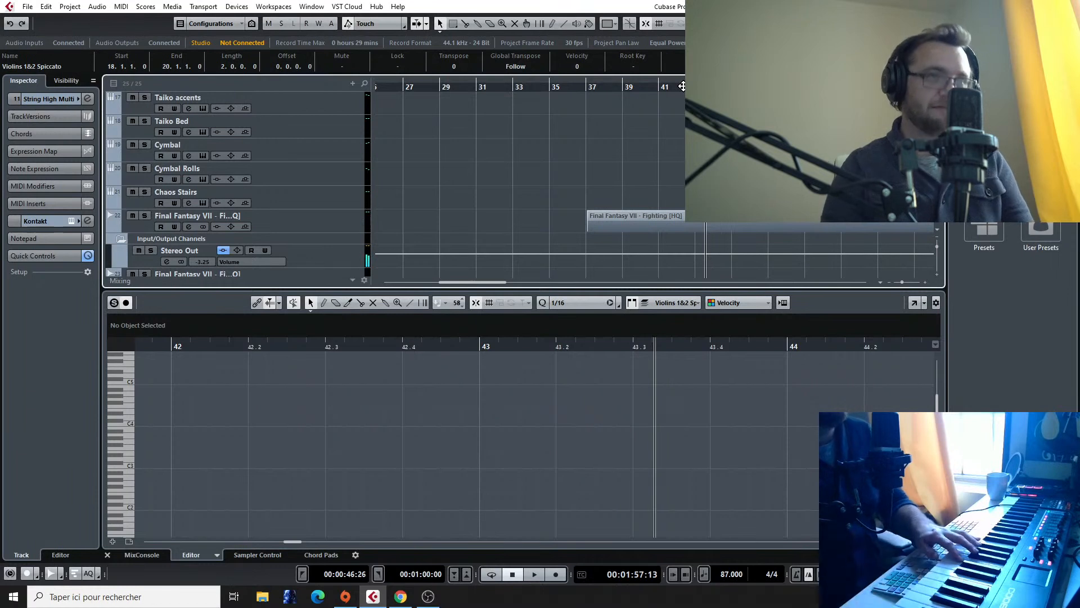
{"action": "left_click", "coordinate": [681, 85]}
{"action": "key", "text": "space"}
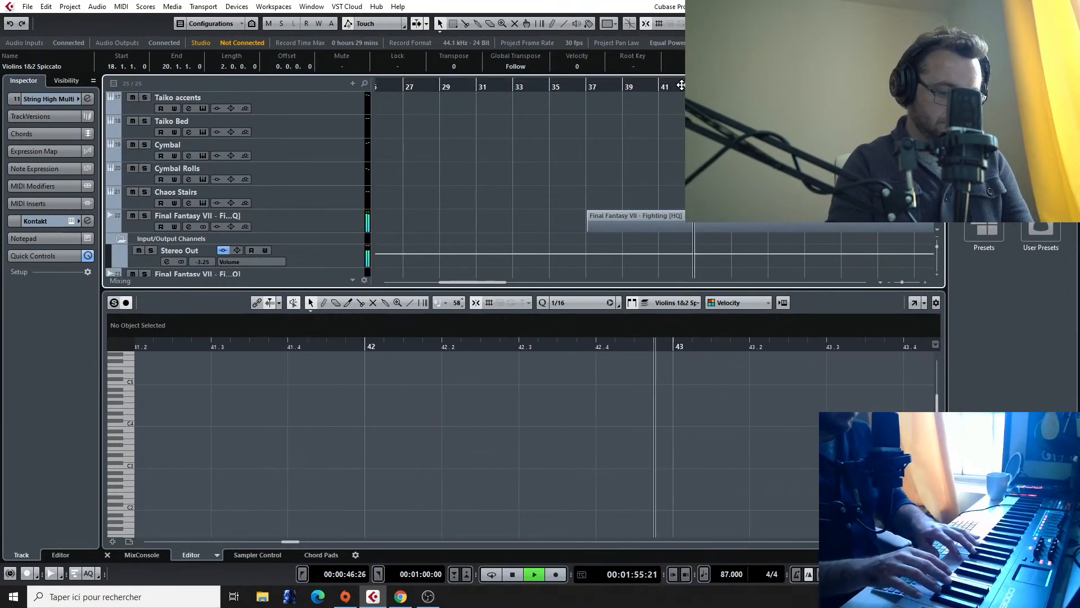
{"action": "key", "text": "space"}
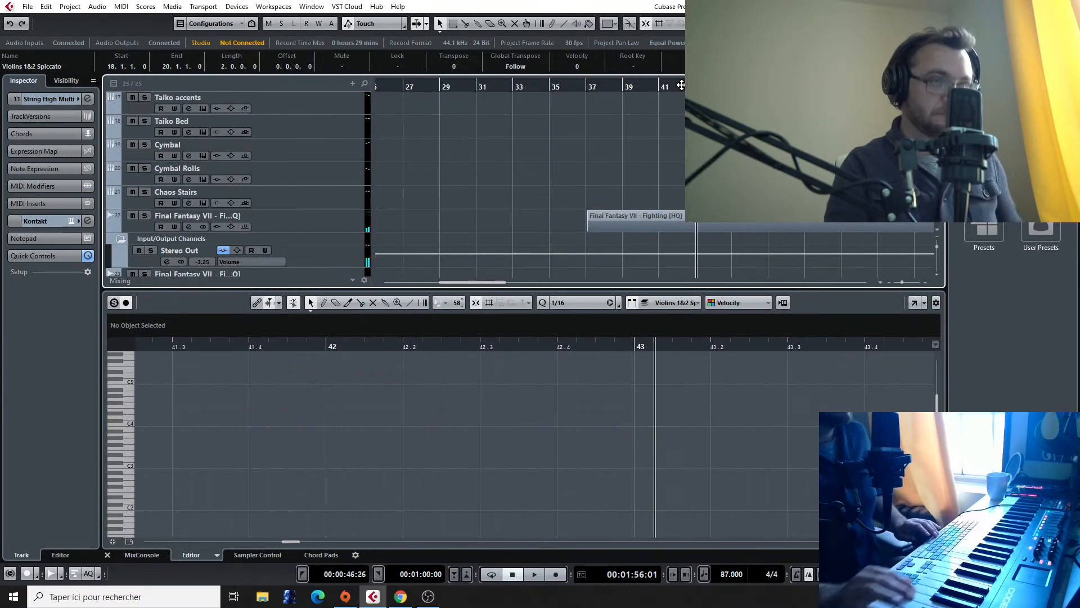
{"action": "left_click", "coordinate": [681, 85]}
{"action": "key", "text": "space"}
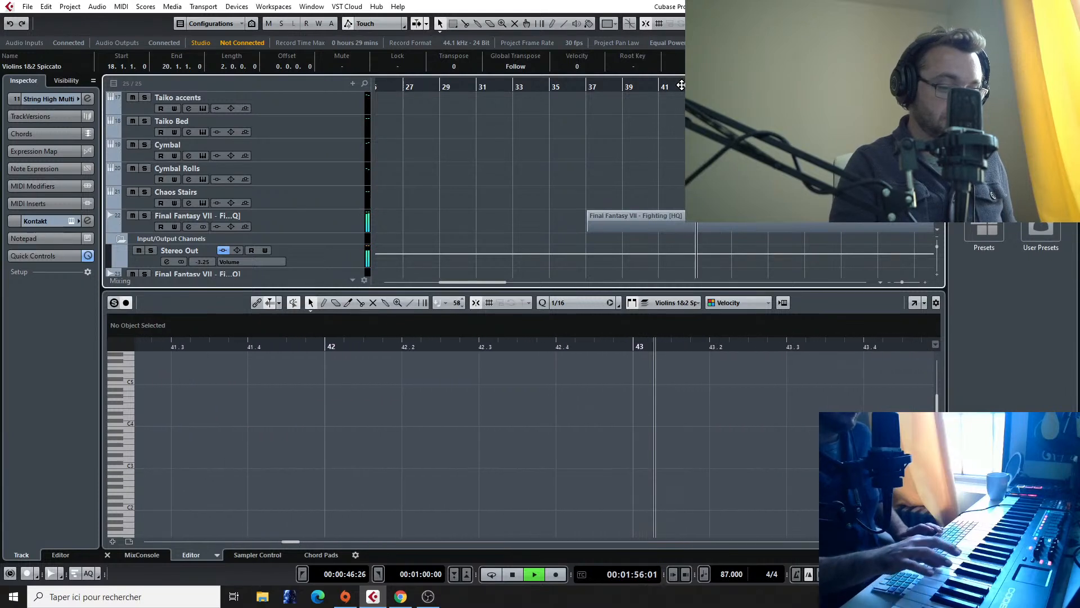
{"action": "key", "text": "space"}
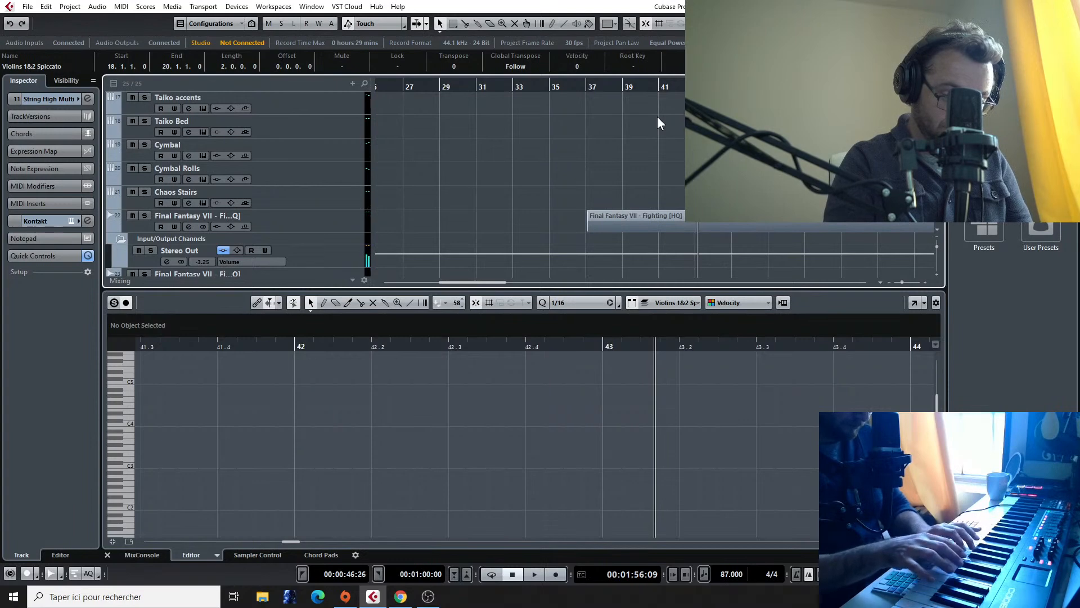
Step: Return to the arrangement and play it from bar 18 to bar 20
{"action": "scroll", "coordinate": [669, 136], "scroll_direction": "left", "scroll_amount": 10}
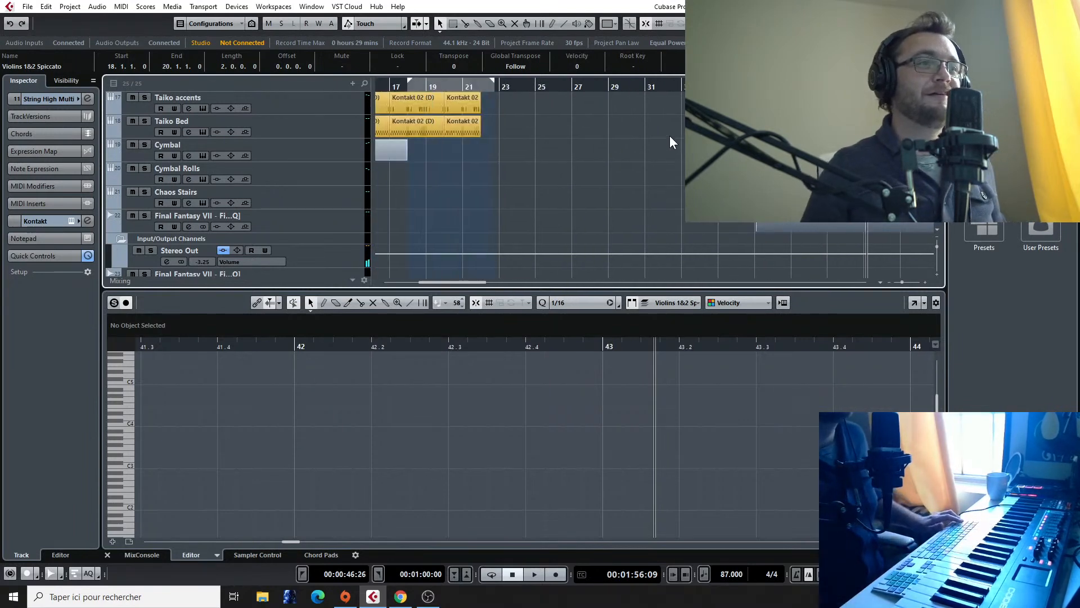
{"action": "scroll", "coordinate": [669, 135], "scroll_direction": "left", "scroll_amount": 2}
{"action": "scroll", "coordinate": [669, 140], "scroll_direction": "down", "scroll_amount": 1}
{"action": "scroll", "coordinate": [669, 141], "scroll_direction": "up", "scroll_amount": 4}
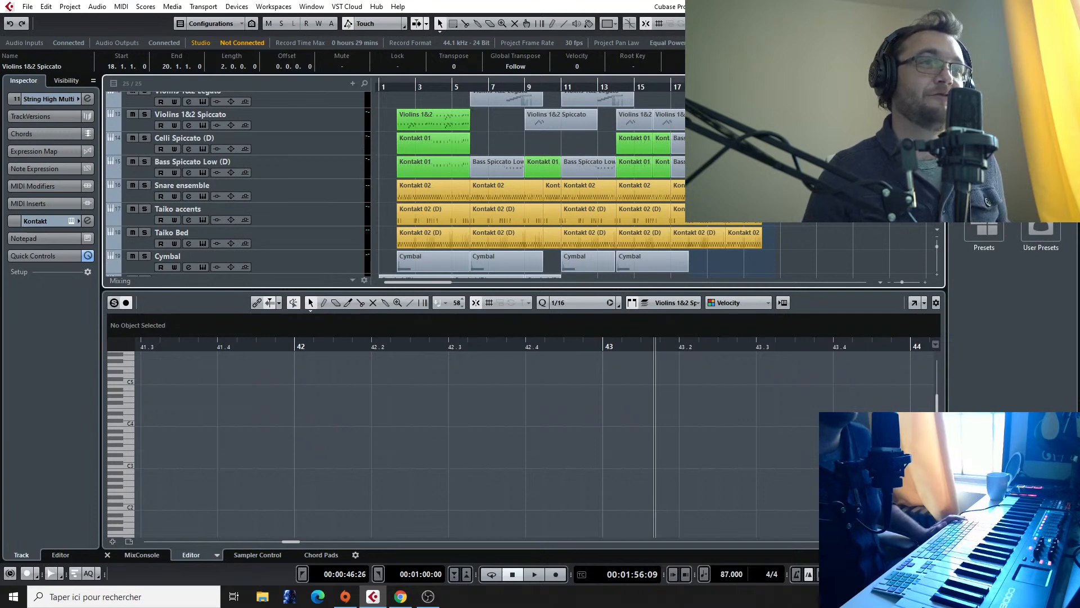
{"action": "left_click", "coordinate": [686, 87]}
{"action": "scroll", "coordinate": [682, 104], "scroll_direction": "up", "scroll_amount": 5}
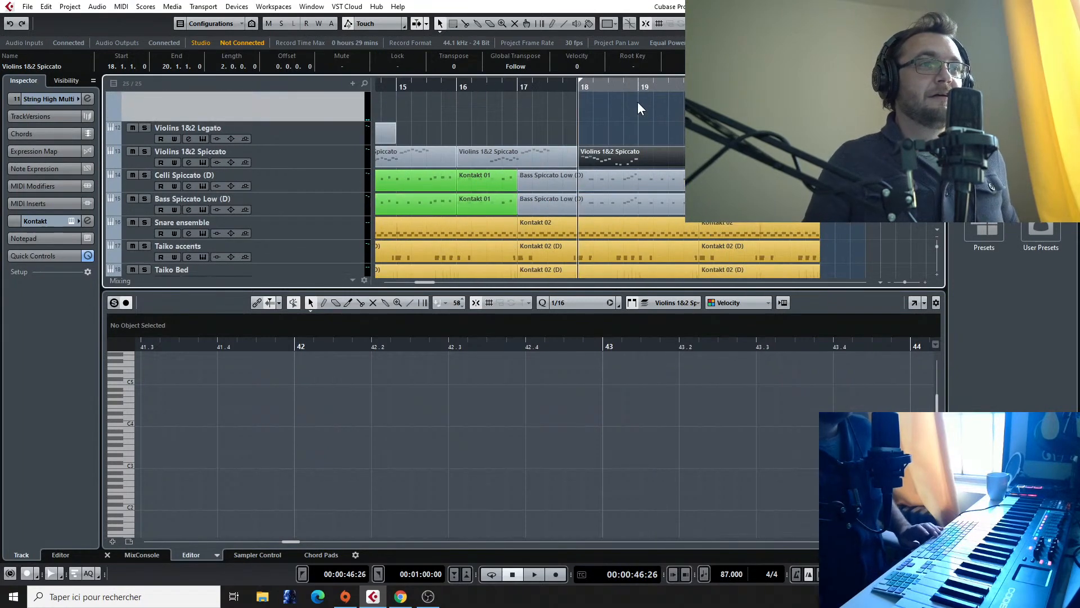
{"action": "key", "text": "space"}
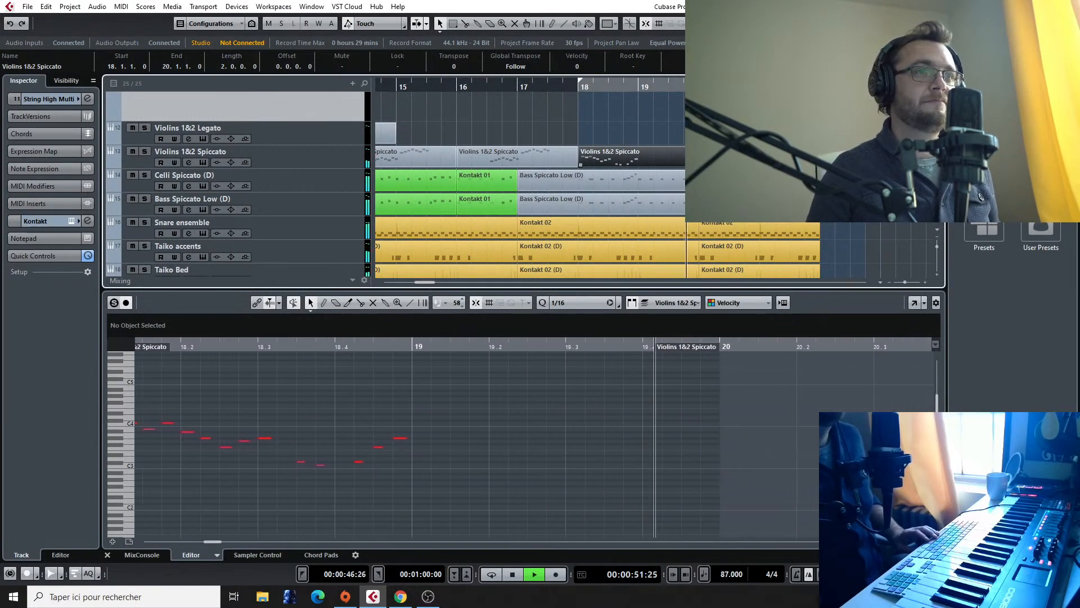
{"action": "key", "text": "space"}
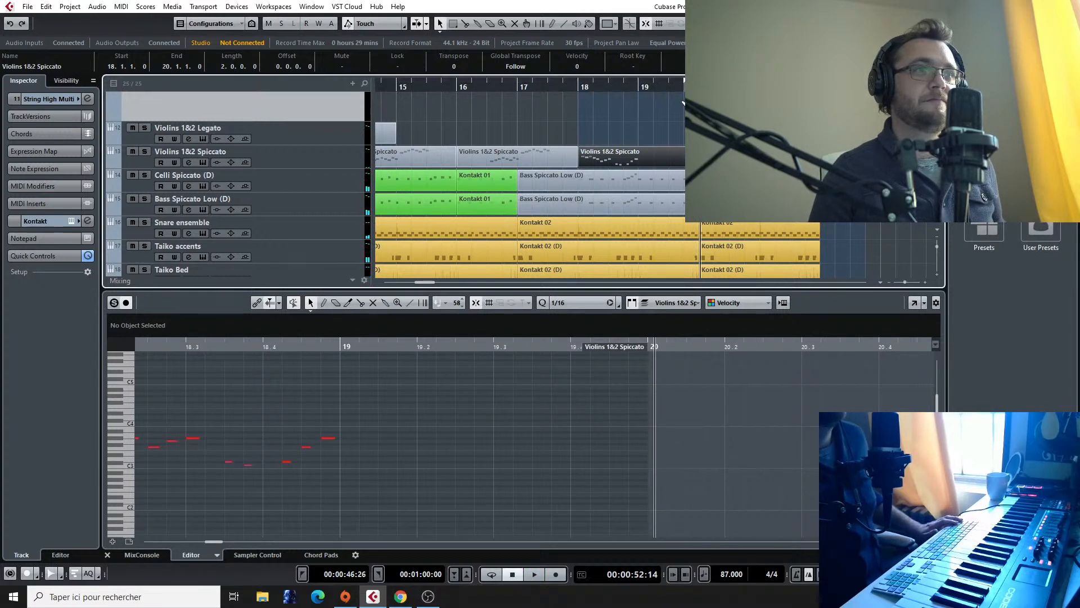
Step: Try recording a phrase on the String High Multi track from bar 20 and delete the take
{"action": "left_click", "coordinate": [700, 82], "text": "ctrl"}
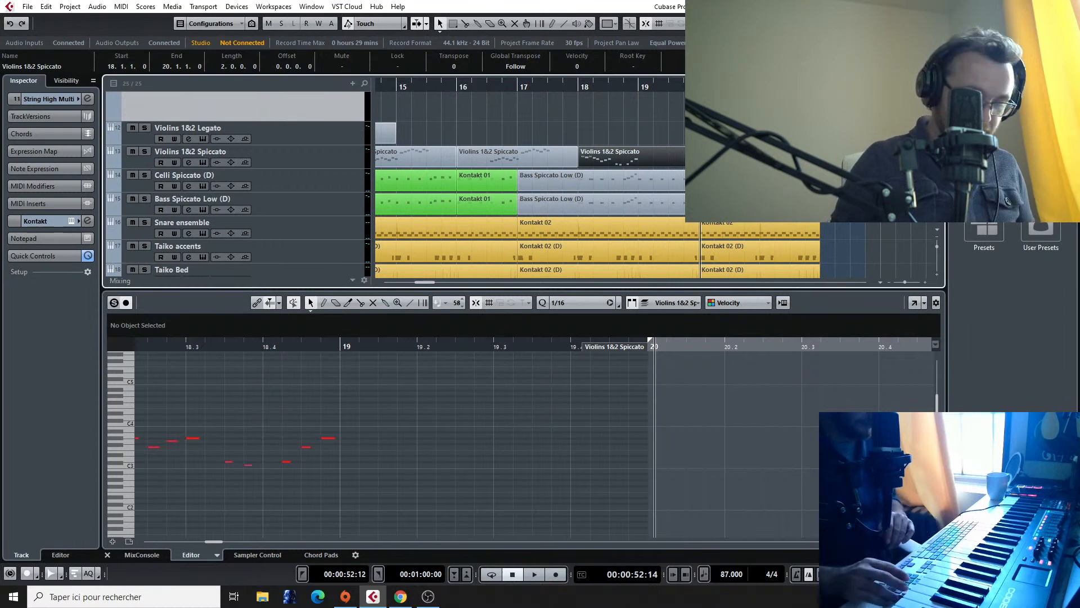
{"action": "key", "text": "KP_Multiply"}
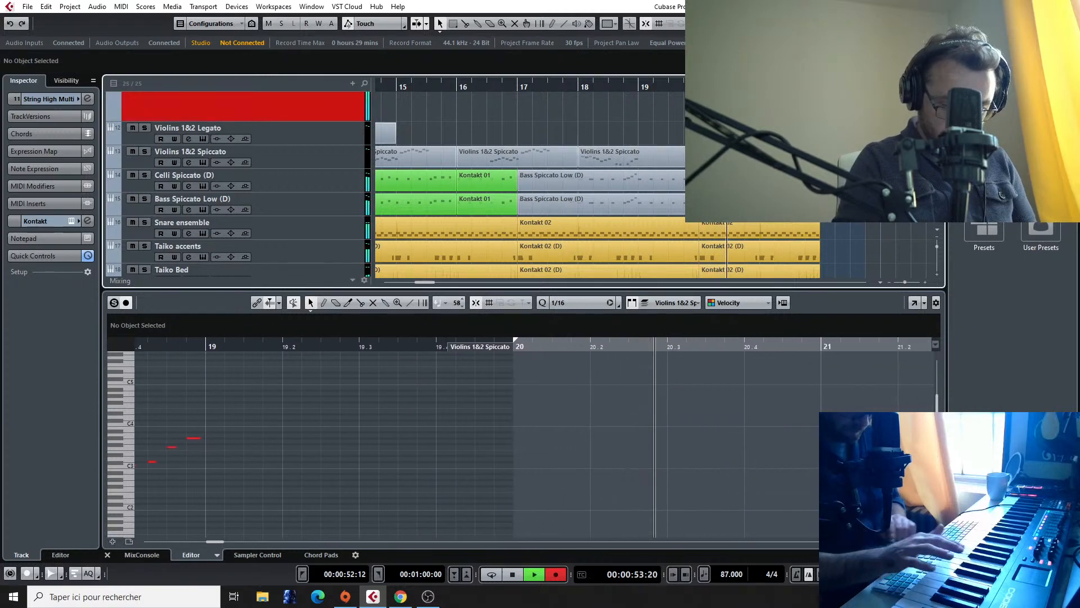
{"action": "key", "text": "space"}
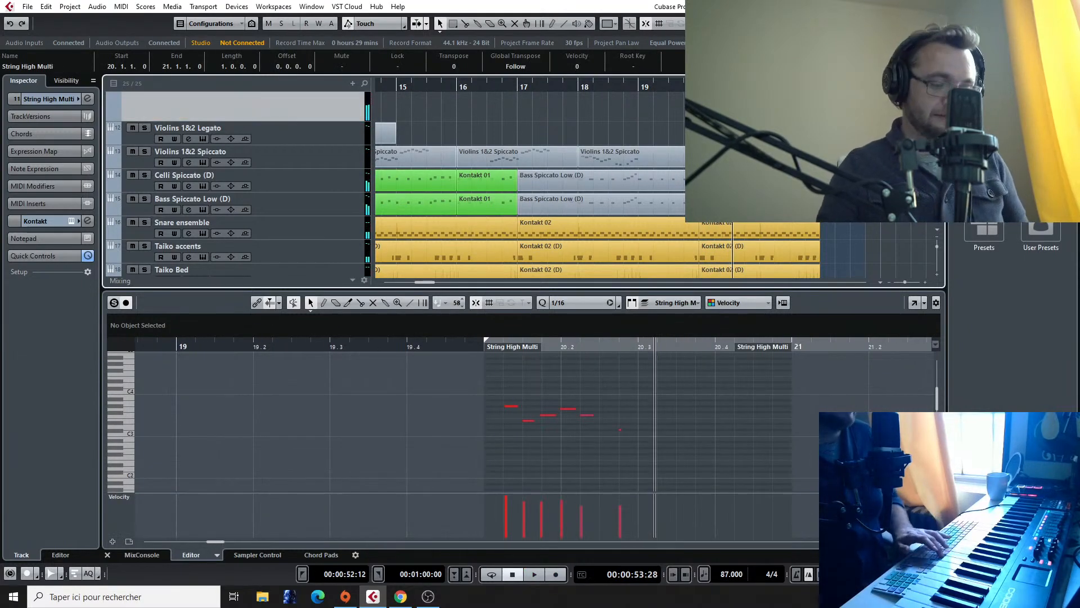
{"action": "key", "text": "Delete"}
{"action": "scroll", "coordinate": [303, 192], "scroll_direction": "up", "scroll_amount": 3}
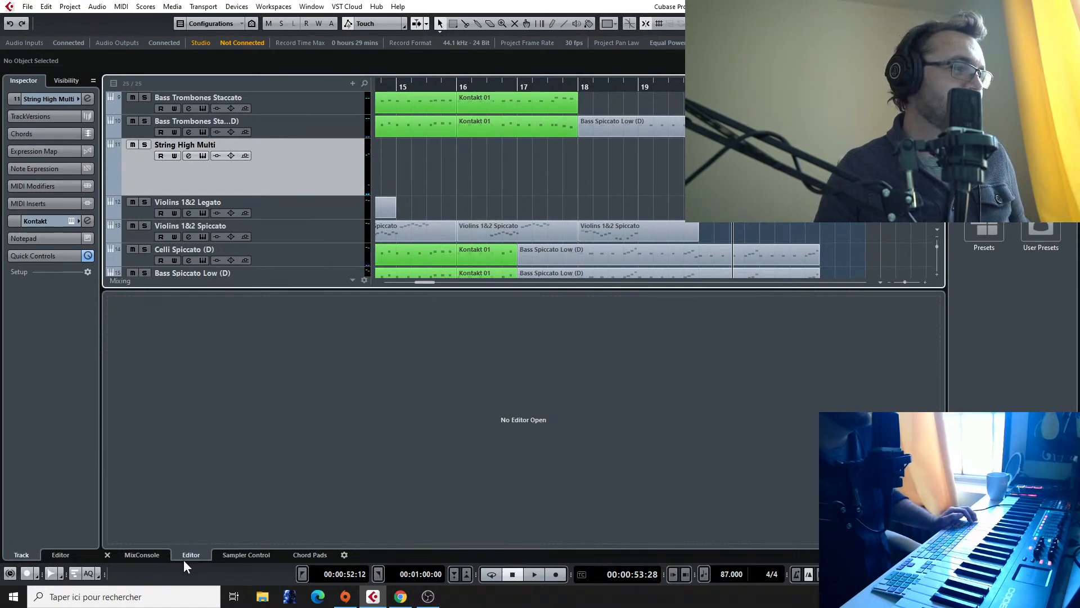
Step: Show the mixer and check the articulation loaded in the String High Multi track's Kontakt instrument
{"action": "left_click", "coordinate": [141, 556]}
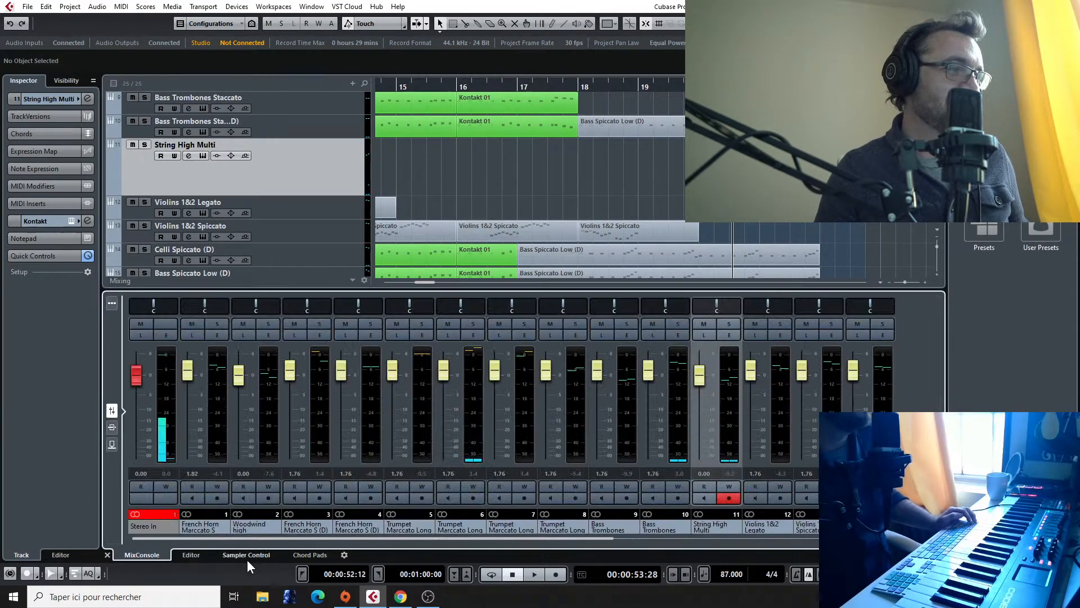
{"action": "left_click", "coordinate": [68, 222]}
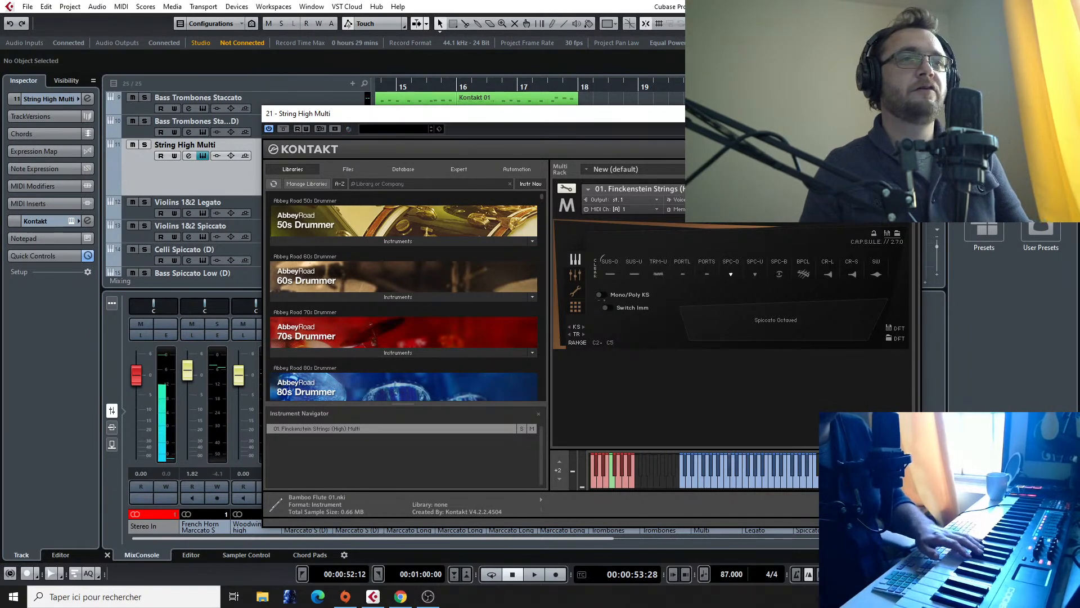
{"action": "left_click", "coordinate": [908, 114]}
Step: Try another high strings take on the String High Multi track from bar 20 and undo the recording
{"action": "left_click", "coordinate": [699, 87]}
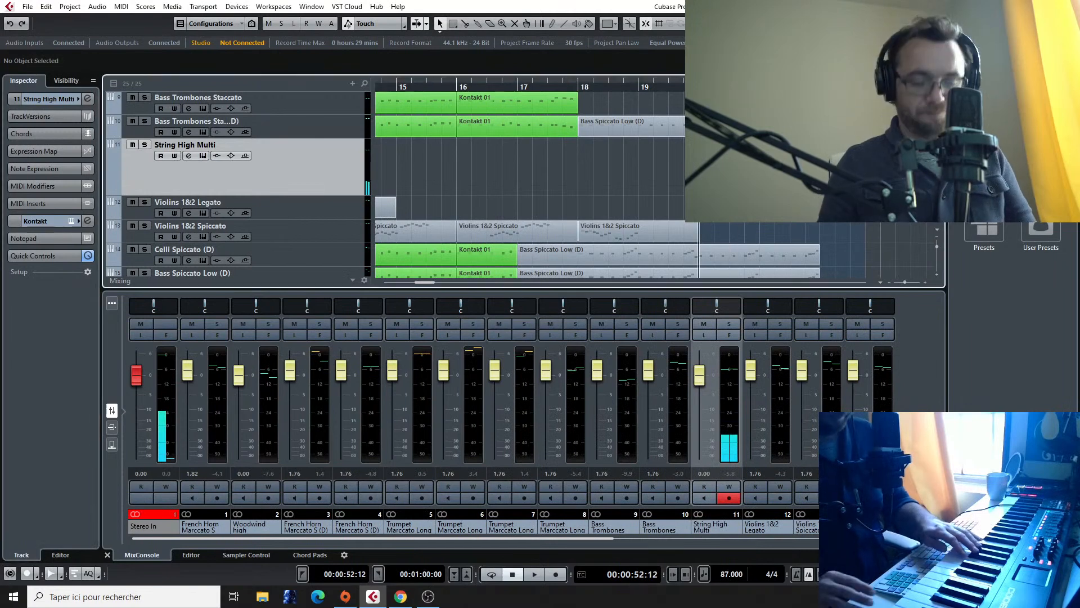
{"action": "key", "text": "KP_Multiply"}
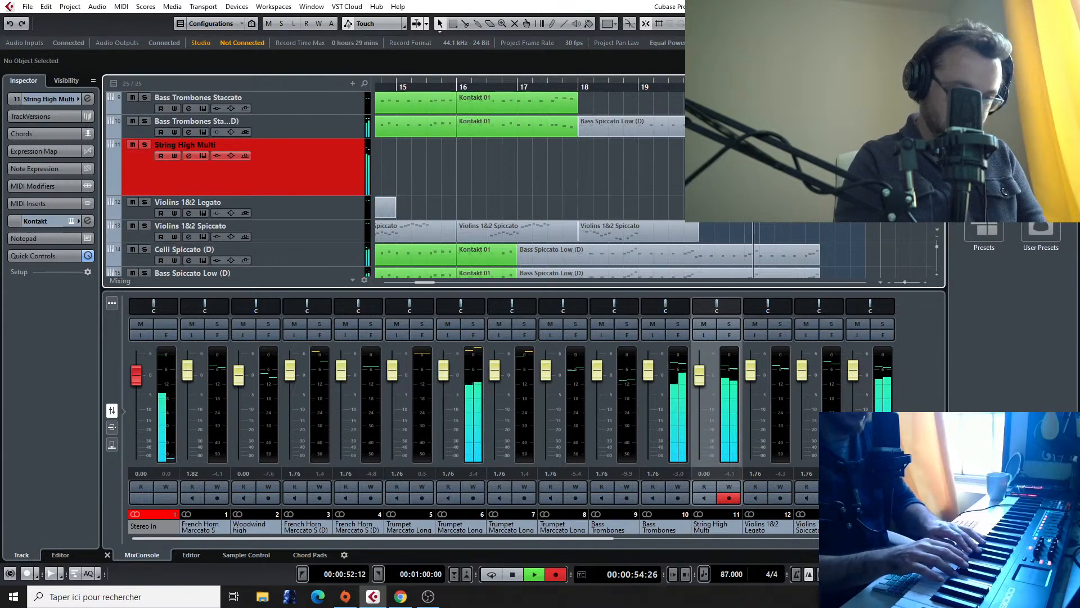
{"action": "key", "text": "space"}
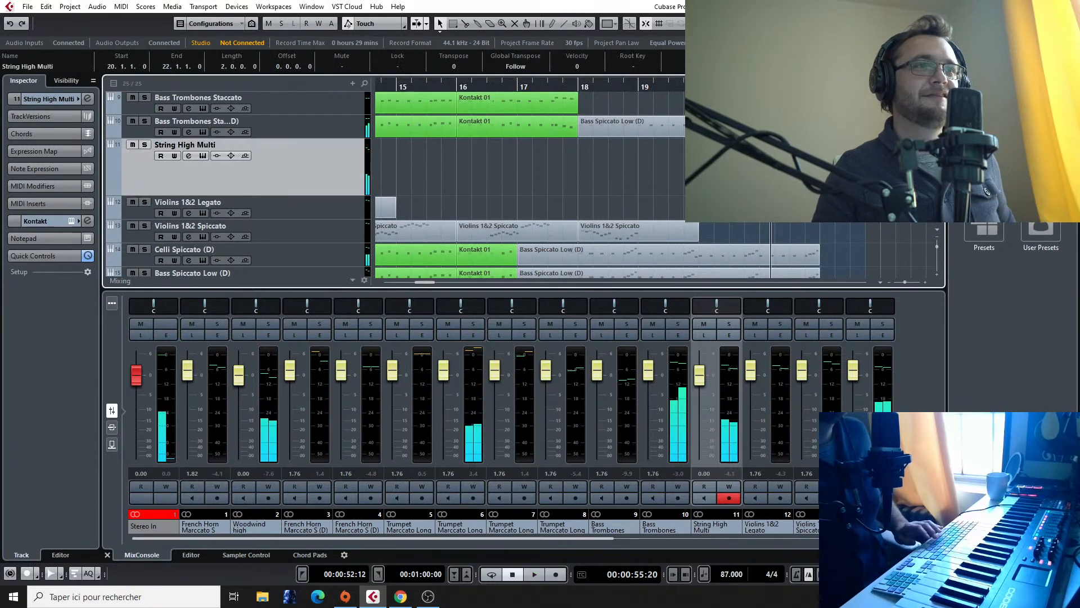
{"action": "key", "text": "ctrl+z"}
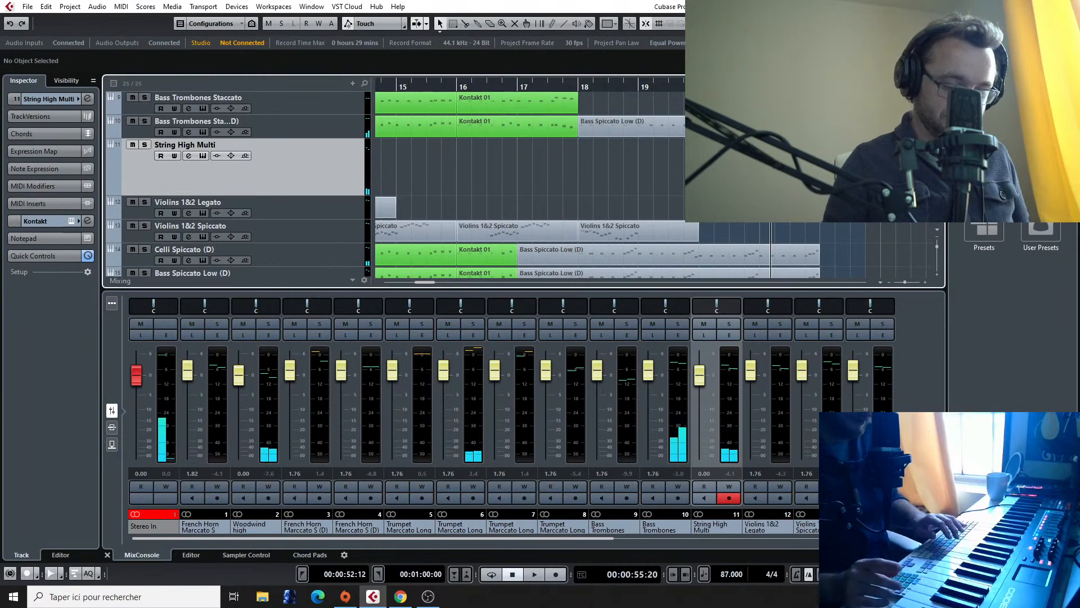
Step: Record a new high strings take on the String High Multi track, spanning bar 21 to bar 23
{"action": "key", "text": "KP_Multiply"}
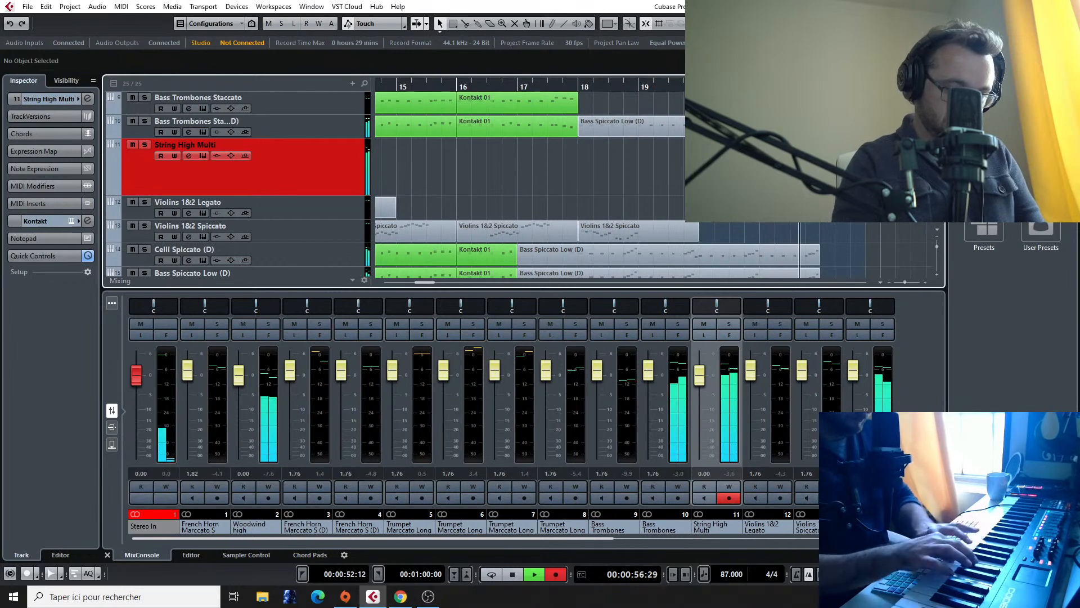
{"action": "key", "text": "space"}
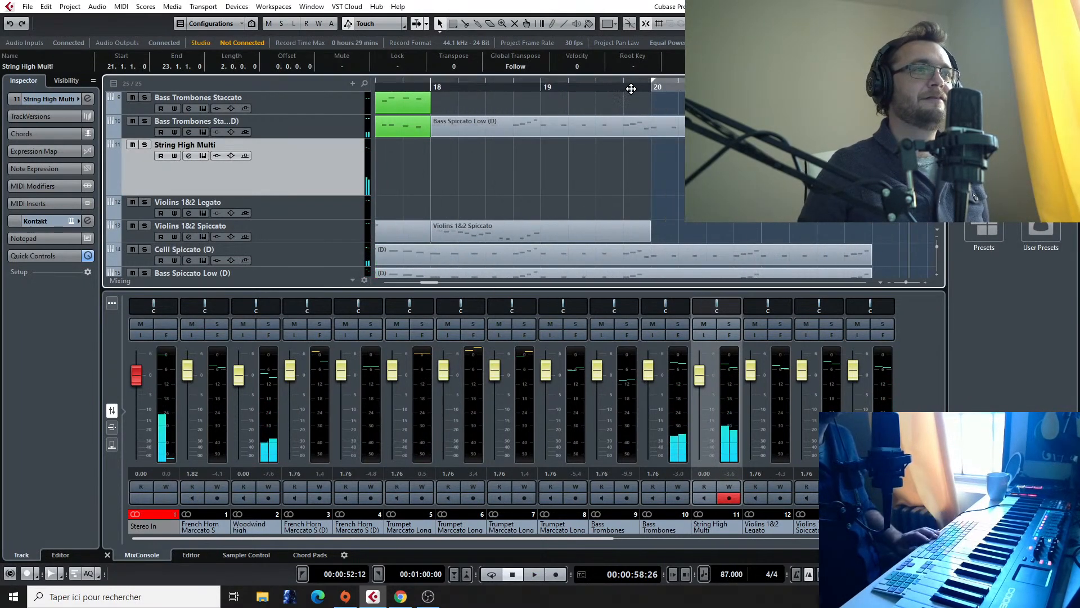
{"action": "left_click", "coordinate": [586, 94]}
{"action": "key", "text": "space"}
{"action": "scroll", "coordinate": [484, 180], "scroll_direction": "left", "scroll_amount": 5}
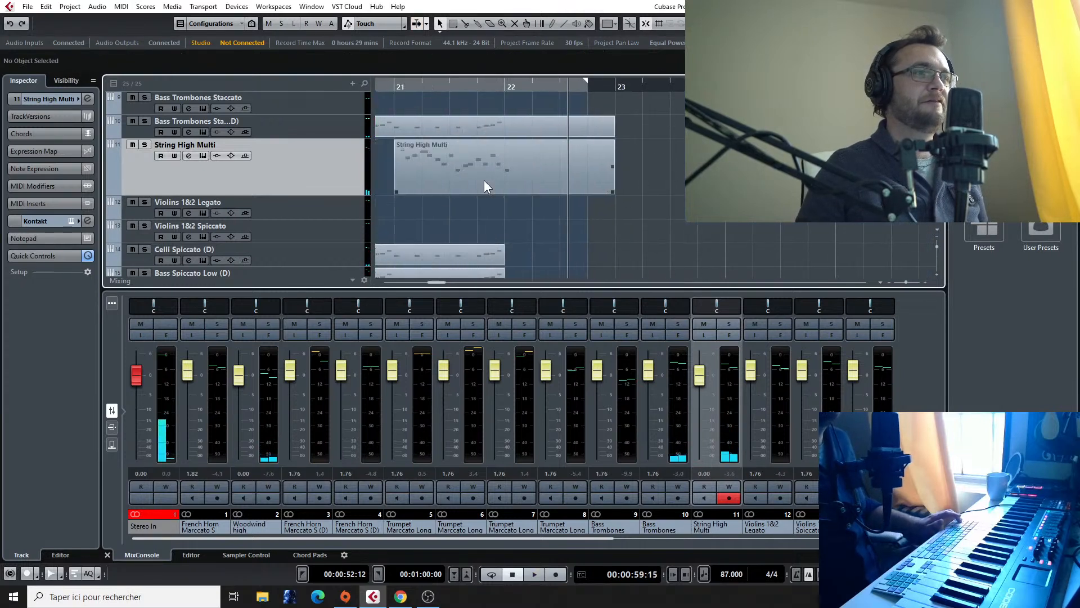
Step: Play back from just before bar 20 and move the recorded String High Multi clip to start at bar 20
{"action": "left_click", "coordinate": [432, 87]}
{"action": "key", "text": "space"}
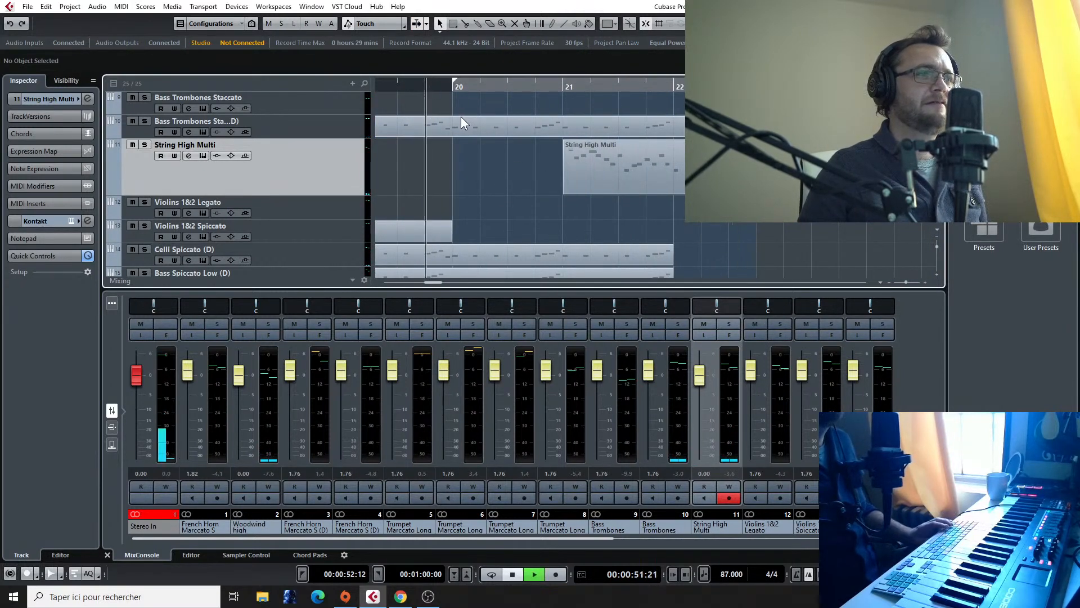
{"action": "left_click", "coordinate": [595, 171]}
{"action": "left_click_drag", "start_coordinate": [595, 170], "coordinate": [492, 159]}
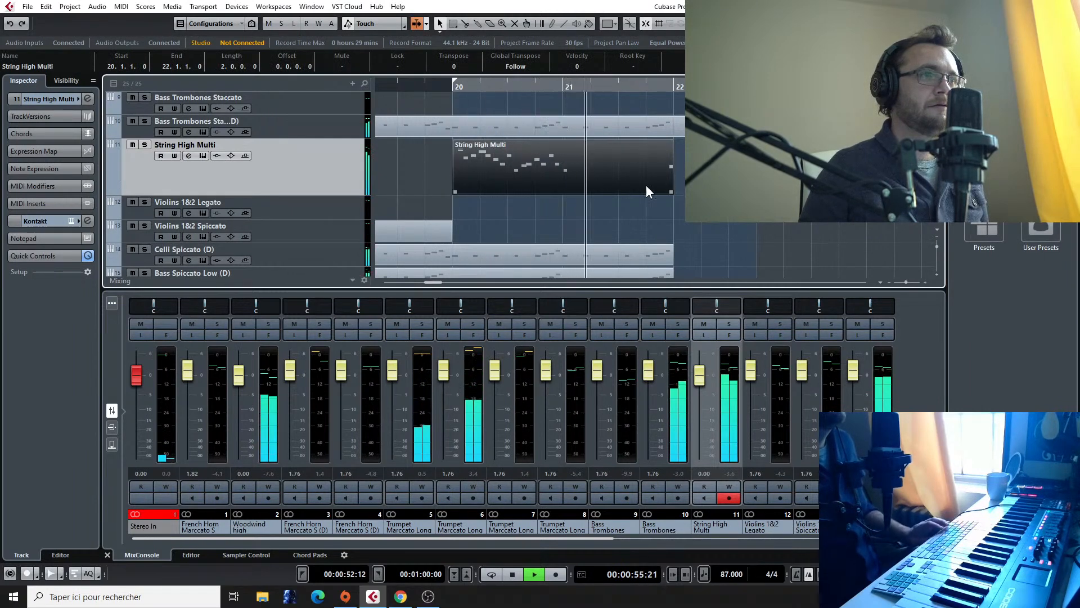
{"action": "scroll", "coordinate": [729, 222], "scroll_direction": "up", "scroll_amount": 2, "text": "ctrl"}
{"action": "scroll", "coordinate": [554, 210], "scroll_direction": "left", "scroll_amount": 2}
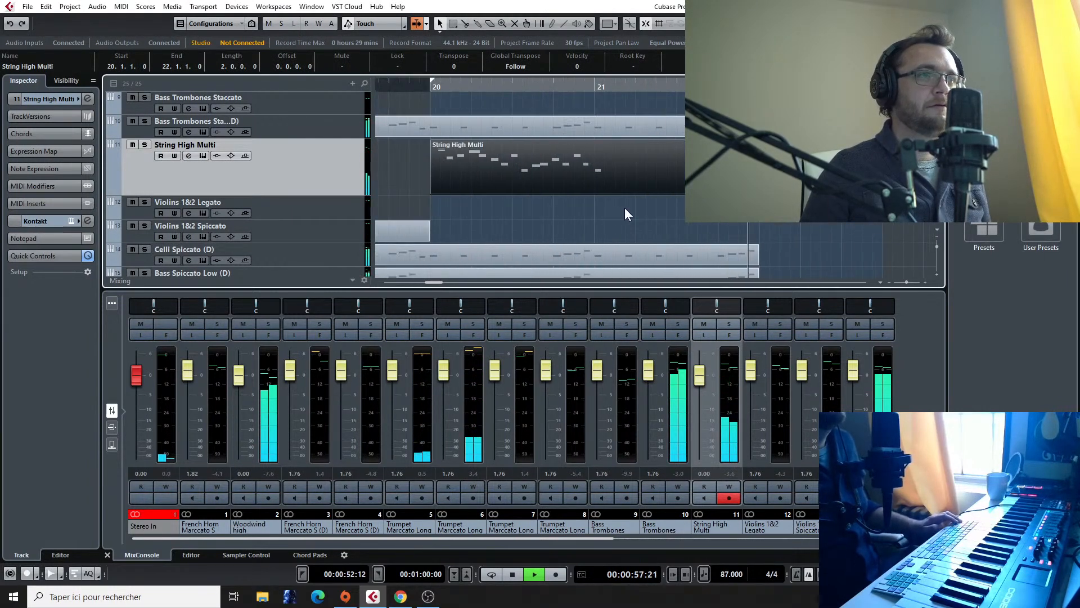
{"action": "key", "text": "space"}
{"action": "scroll", "coordinate": [496, 172], "scroll_direction": "left", "scroll_amount": 5}
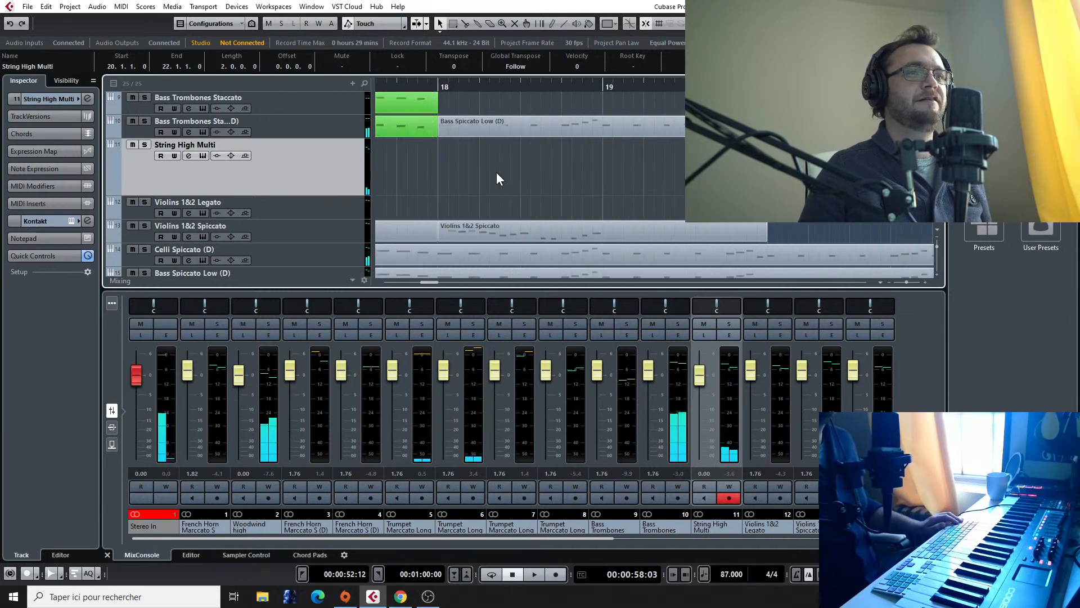
Step: Place the playhead at bar 20 and select the String High Multi clip there
{"action": "scroll", "coordinate": [506, 185], "scroll_direction": "up", "scroll_amount": 4}
{"action": "scroll", "coordinate": [680, 170], "scroll_direction": "down", "scroll_amount": 3}
{"action": "scroll", "coordinate": [680, 170], "scroll_direction": "right", "scroll_amount": 5}
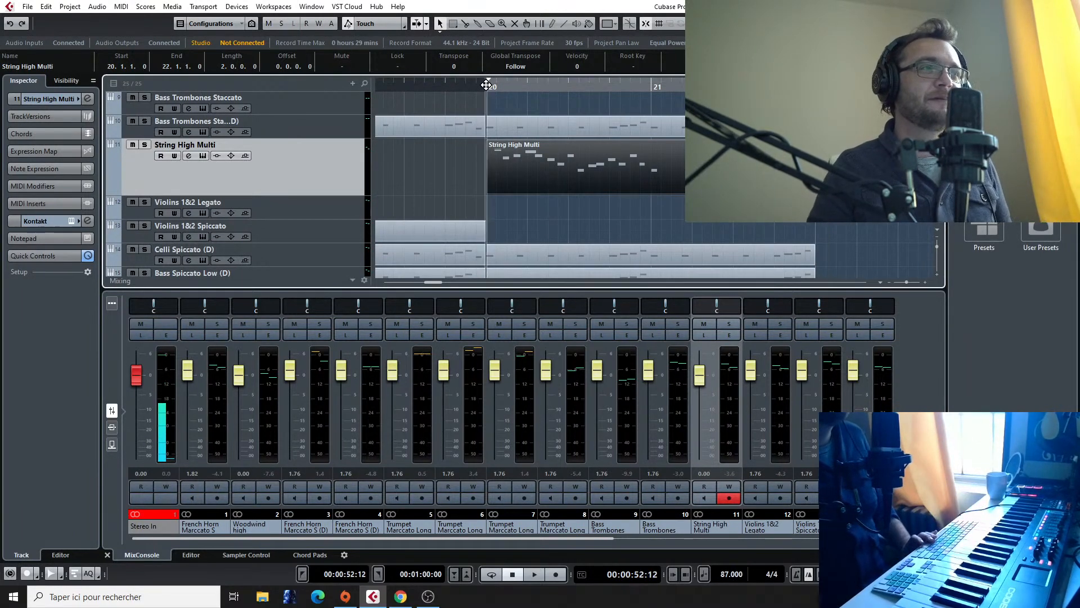
{"action": "left_click", "coordinate": [487, 86]}
{"action": "key", "text": "super"}
{"action": "left_click", "coordinate": [489, 90]}
{"action": "left_click", "coordinate": [458, 150]}
{"action": "left_click", "coordinate": [517, 168]}
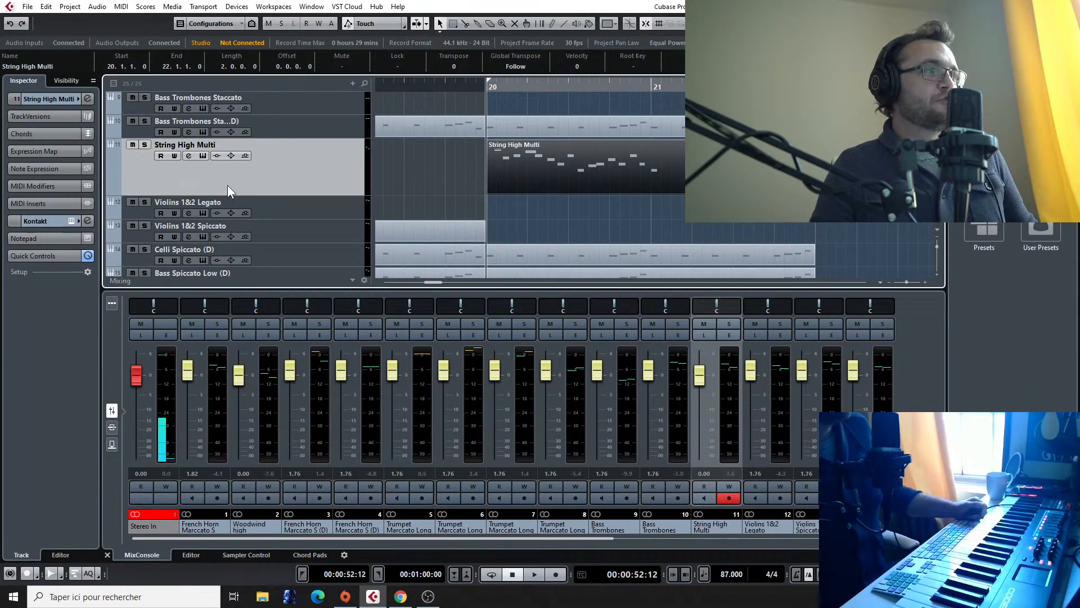
Step: Open the String High Multi track's Kontakt instrument, switch it to the Spiccato Unisono articulation and close its window
{"action": "left_click", "coordinate": [71, 221]}
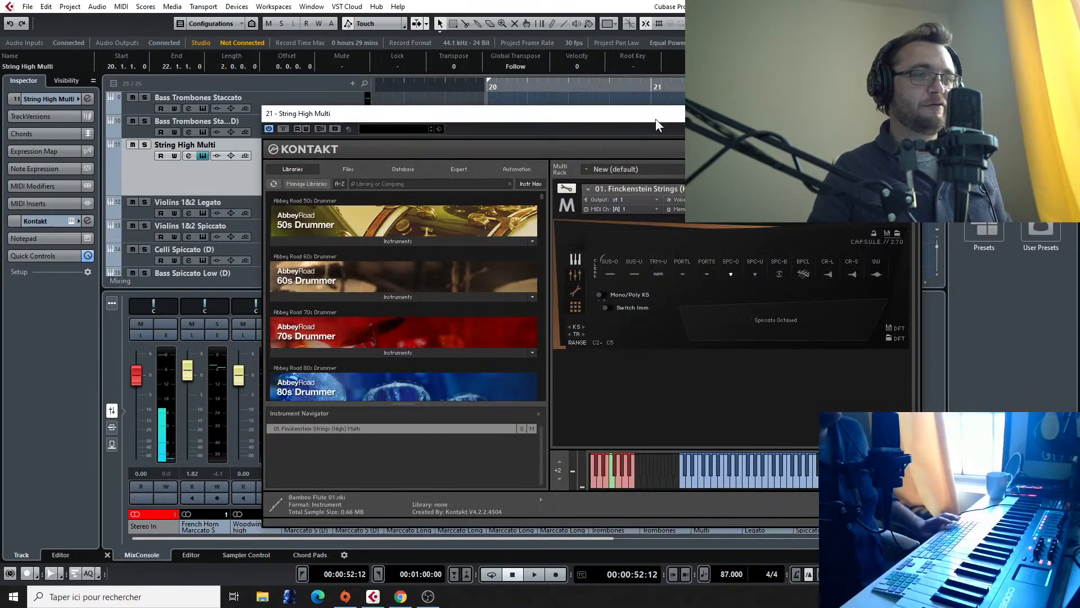
{"action": "left_click_drag", "start_coordinate": [647, 113], "coordinate": [400, 92]}
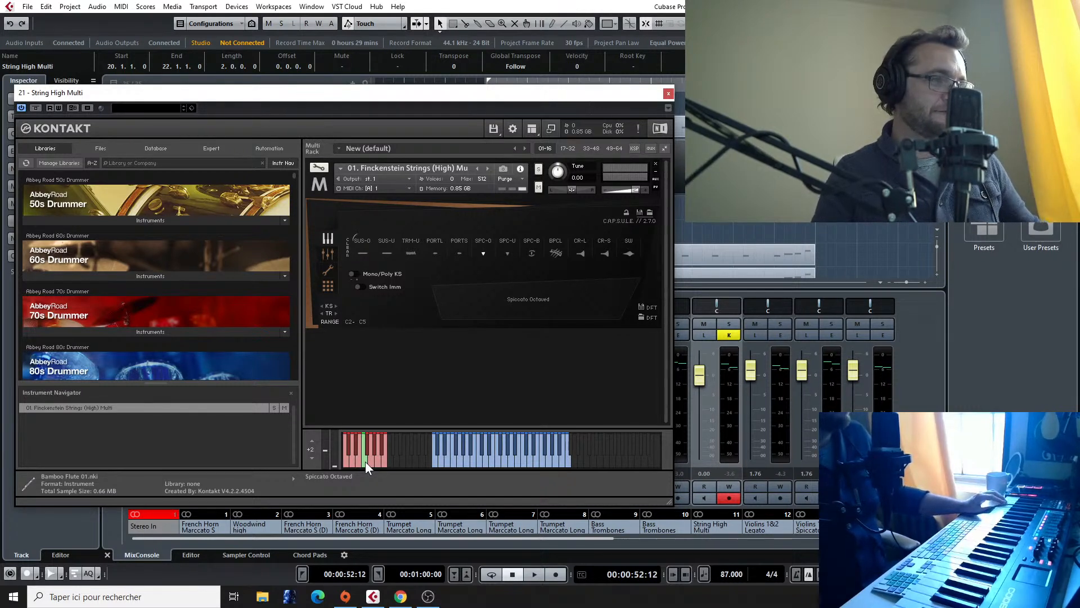
{"action": "left_click", "coordinate": [435, 253]}
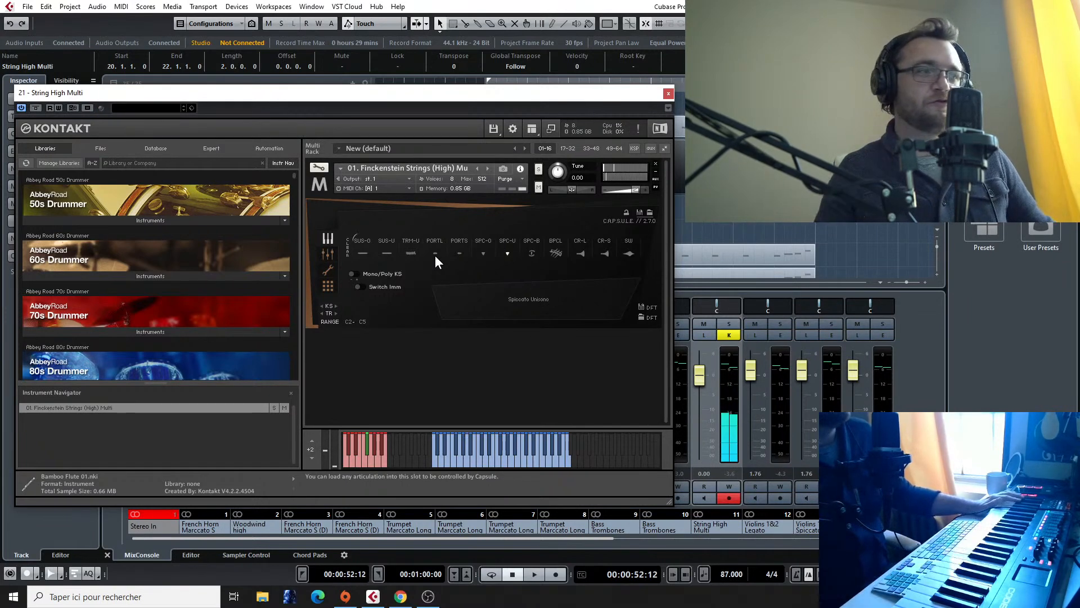
{"action": "left_click", "coordinate": [668, 93]}
Step: Open the String High Multi clip at bar 20 in the Key Editor and show the track's settings
{"action": "double_click", "coordinate": [520, 180]}
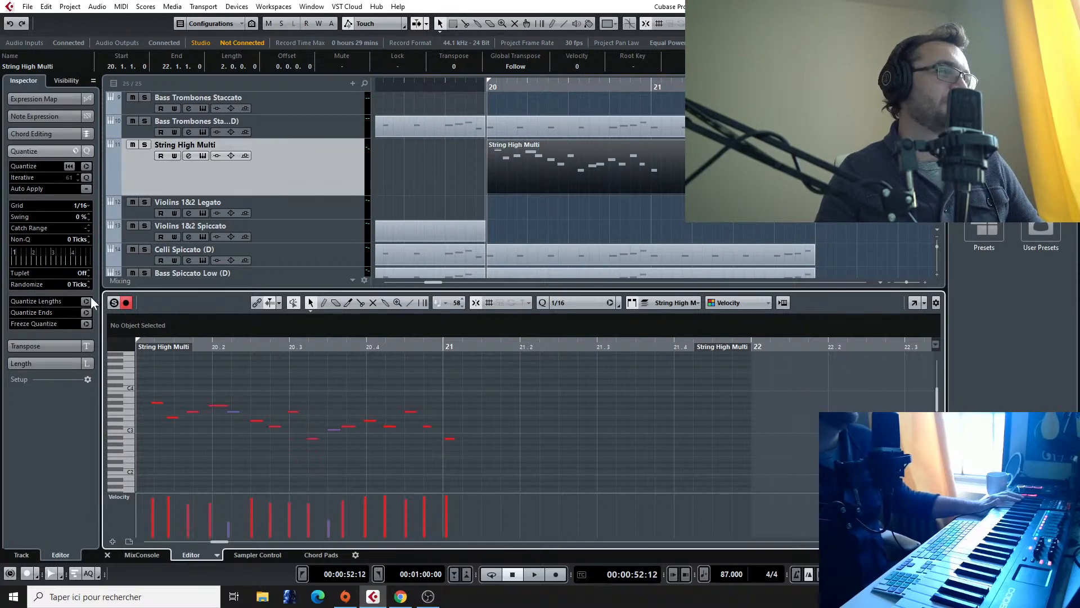
{"action": "double_click", "coordinate": [525, 153]}
{"action": "left_click", "coordinate": [430, 185]}
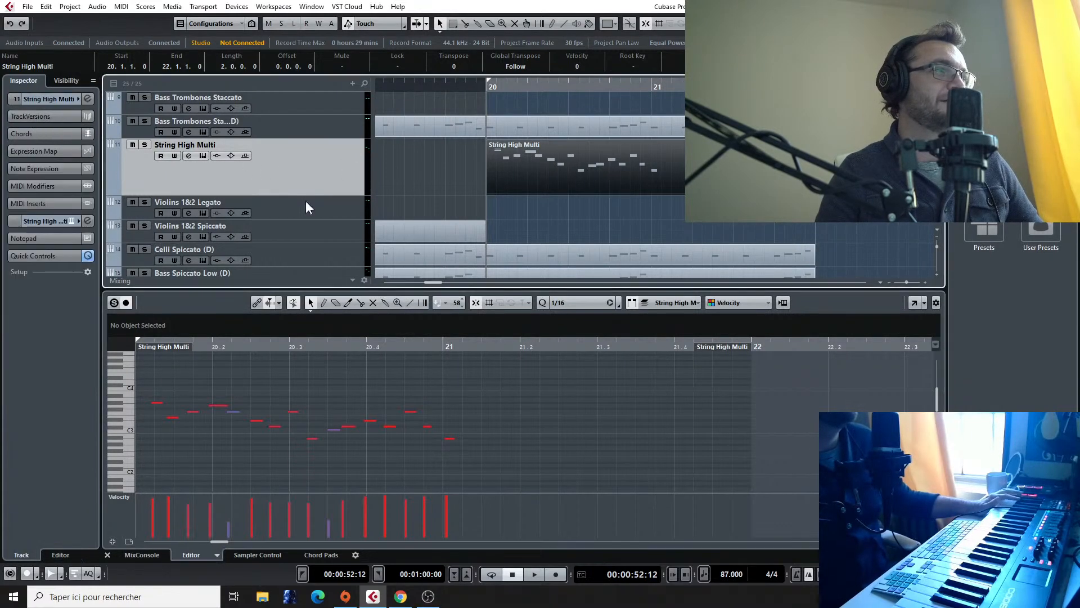
Step: Open the String High Multi track's Kontakt instrument, sound the Spiccato Unisono keyswitch to identify its key, and close the window
{"action": "left_click", "coordinate": [69, 220]}
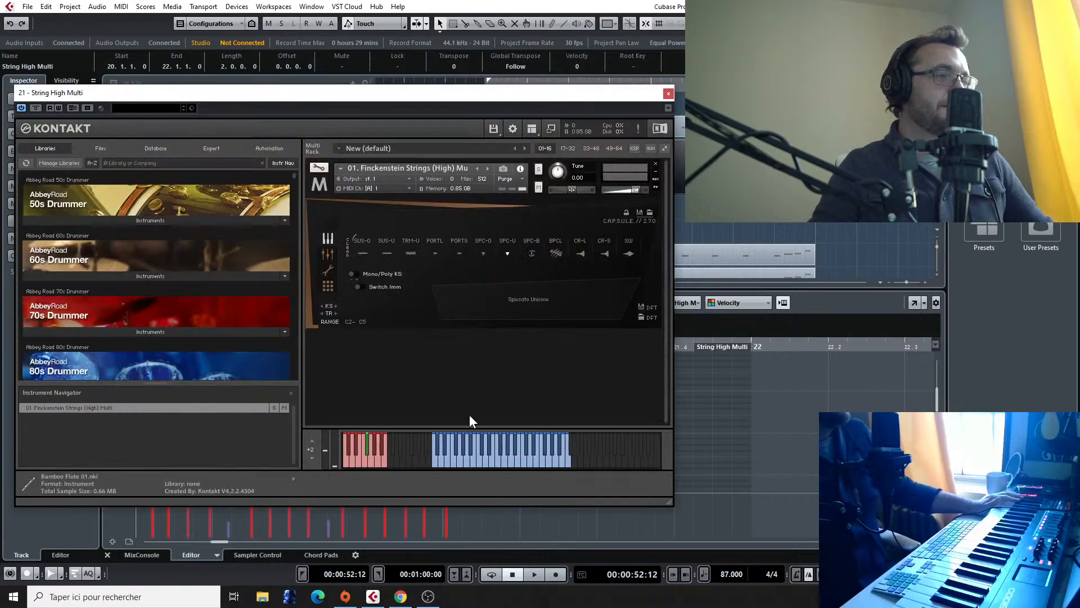
{"action": "left_click", "coordinate": [366, 447]}
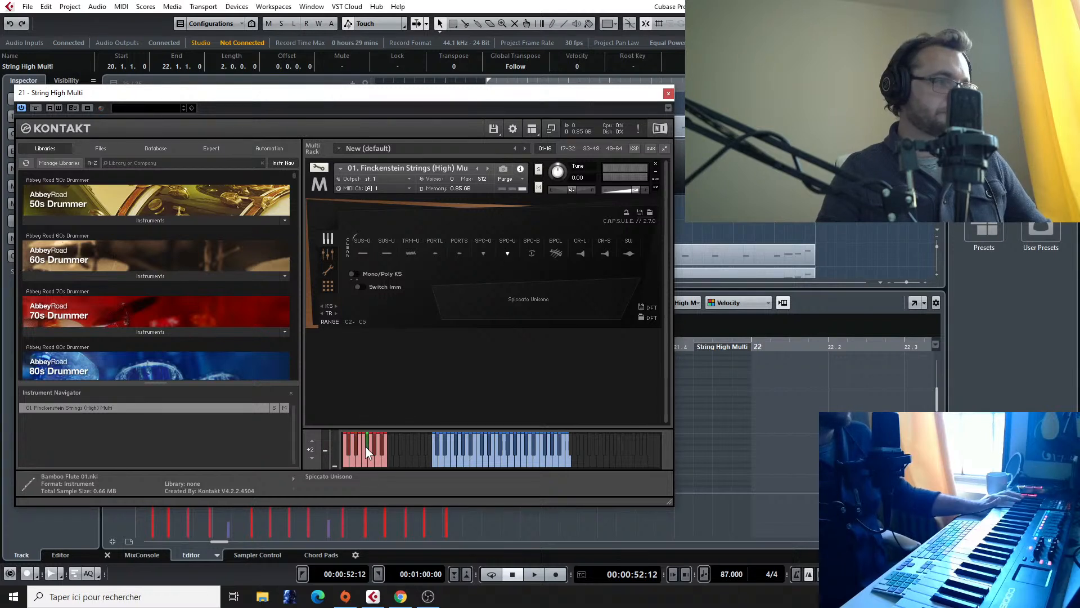
{"action": "left_click", "coordinate": [366, 447]}
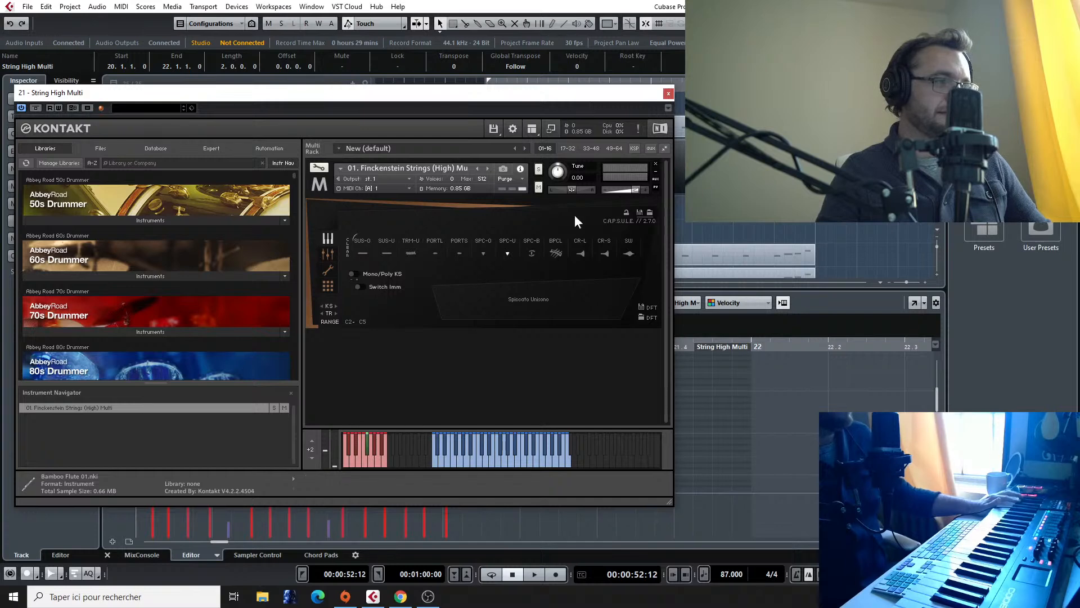
{"action": "left_click", "coordinate": [668, 93]}
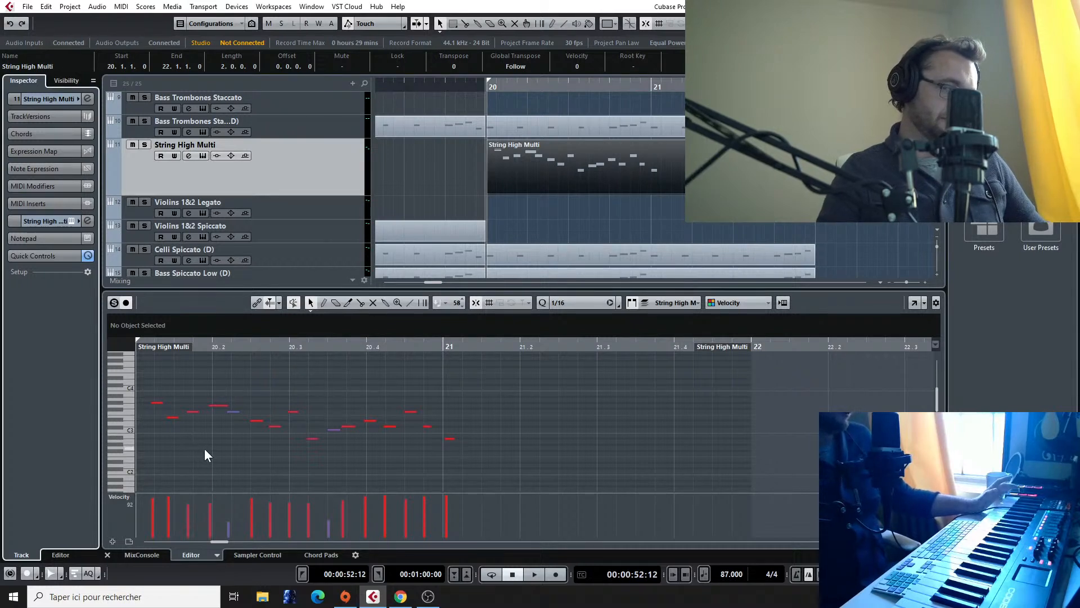
Step: Quantize the notes of the String High Multi clip to the 1/16 grid and play the result
{"action": "scroll", "coordinate": [204, 433], "scroll_direction": "left", "scroll_amount": 3}
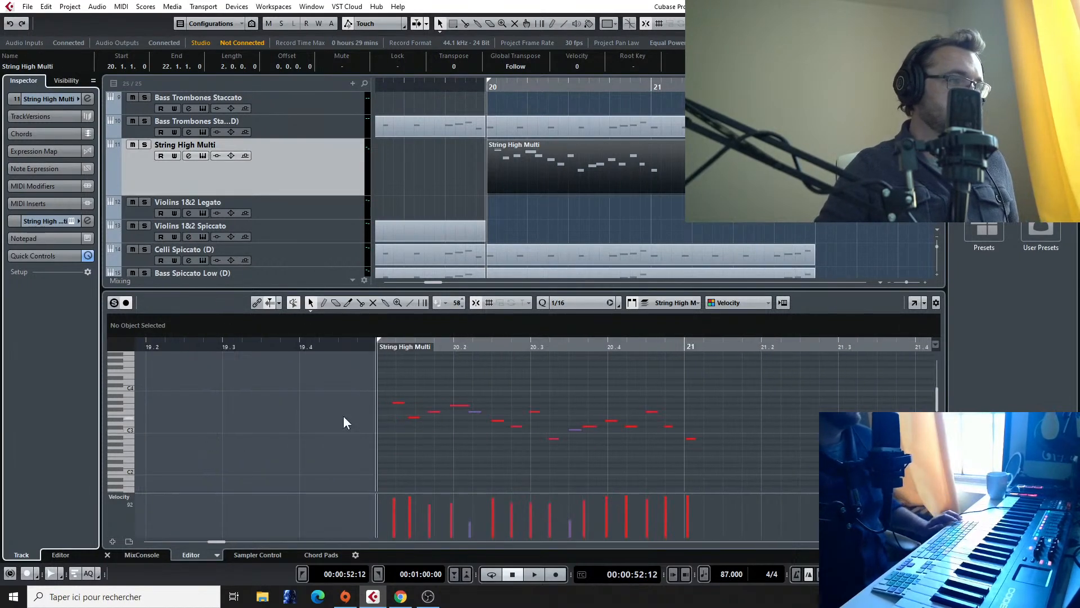
{"action": "left_click", "coordinate": [401, 403]}
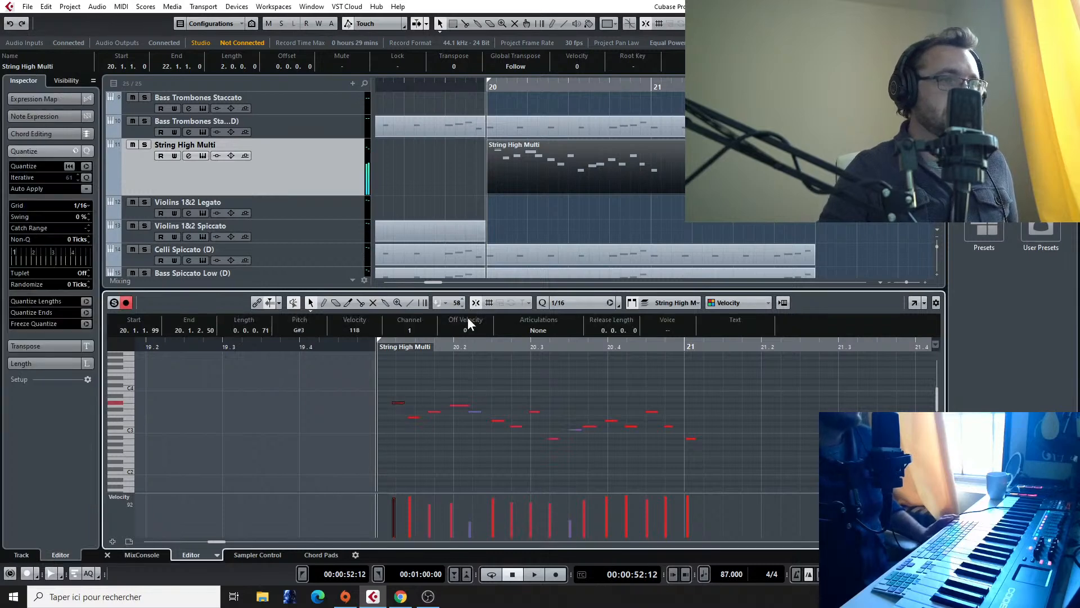
{"action": "left_click", "coordinate": [86, 167]}
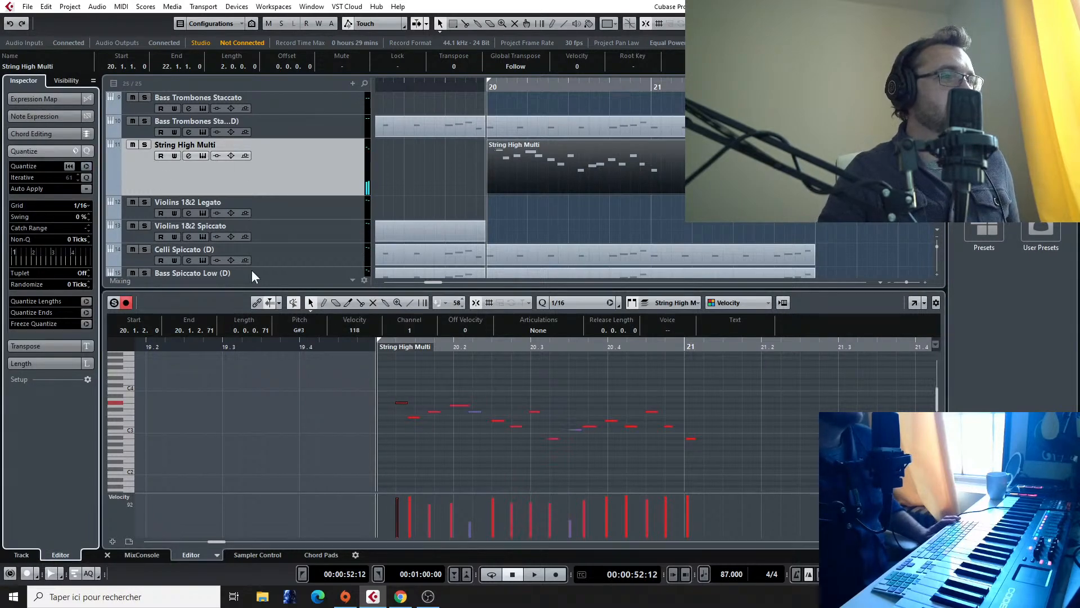
{"action": "double_click", "coordinate": [654, 179]}
{"action": "left_click", "coordinate": [87, 167]}
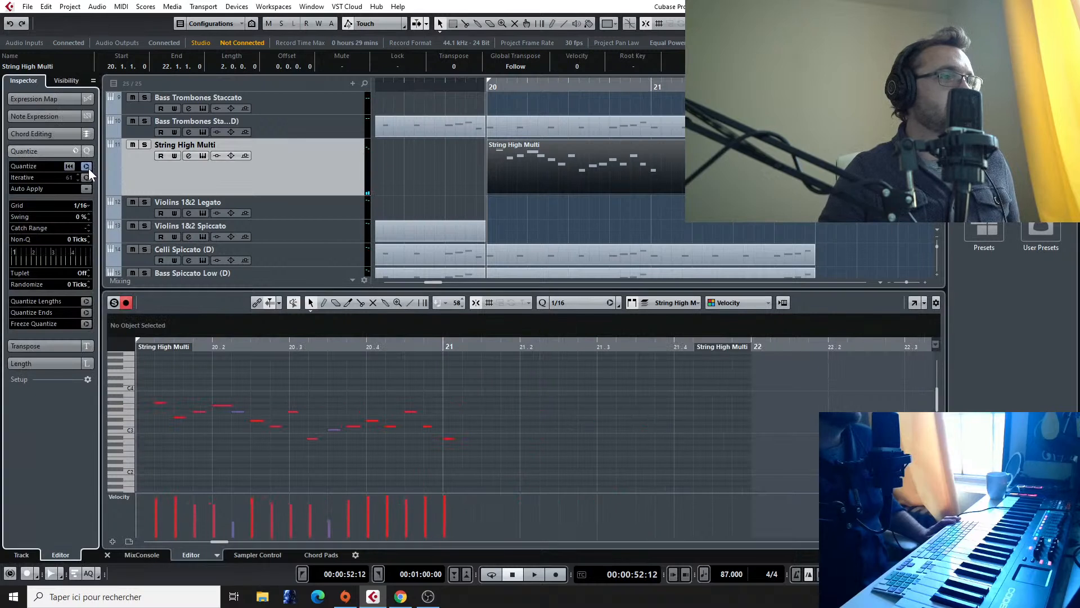
{"action": "key", "text": "space"}
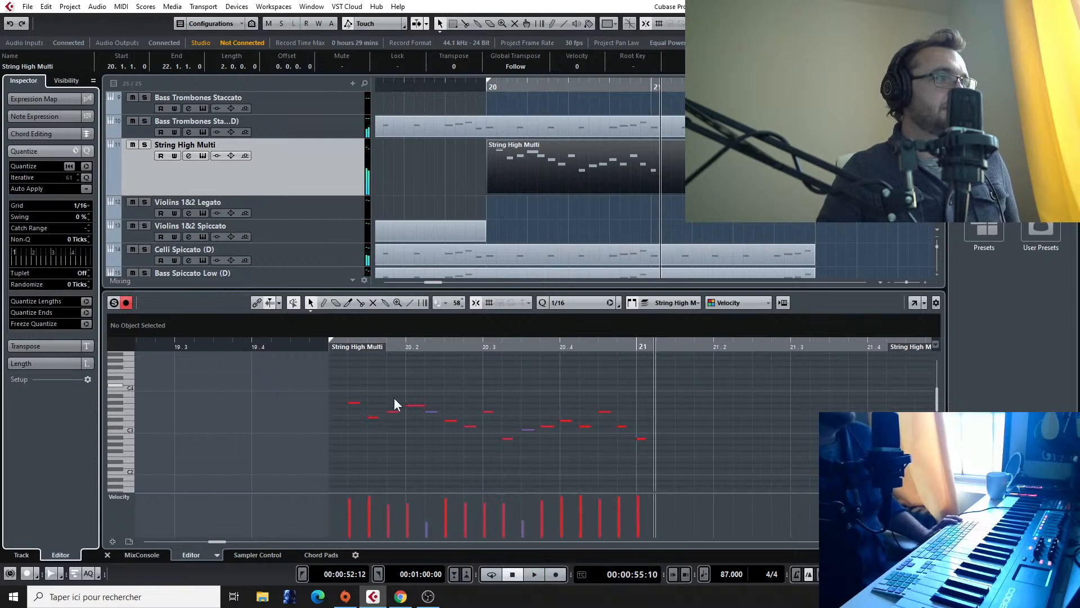
Step: Copy the clip's first note down to F#1 as a keyswitch, then add another low keyswitch at 20.2 and an F#1 at 20.2.2
{"action": "left_click_drag", "start_coordinate": [349, 404], "coordinate": [353, 426]}
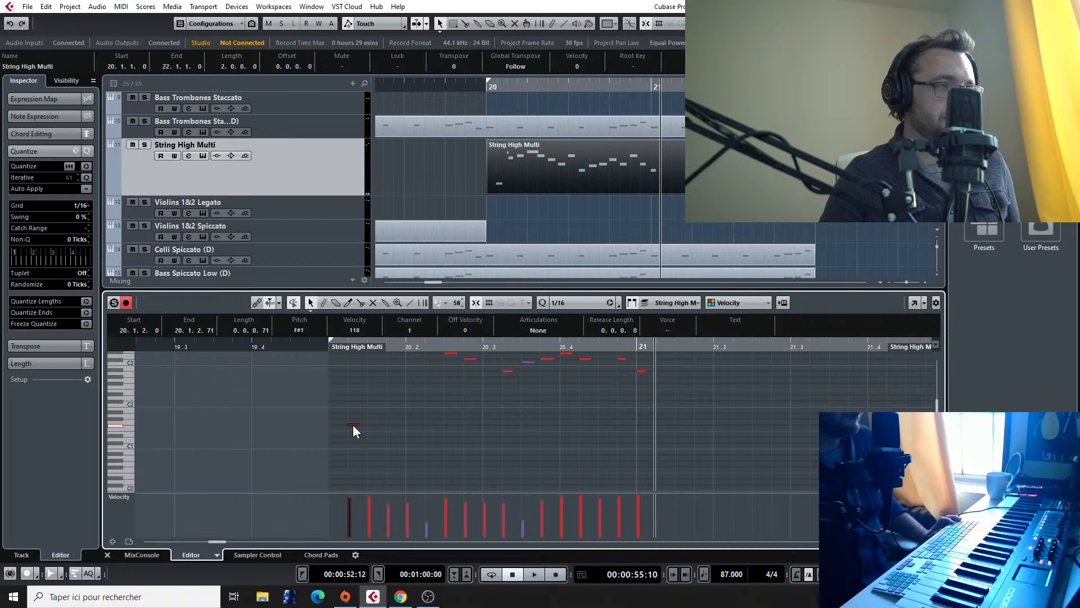
{"action": "scroll", "coordinate": [357, 393], "scroll_direction": "up", "scroll_amount": 3}
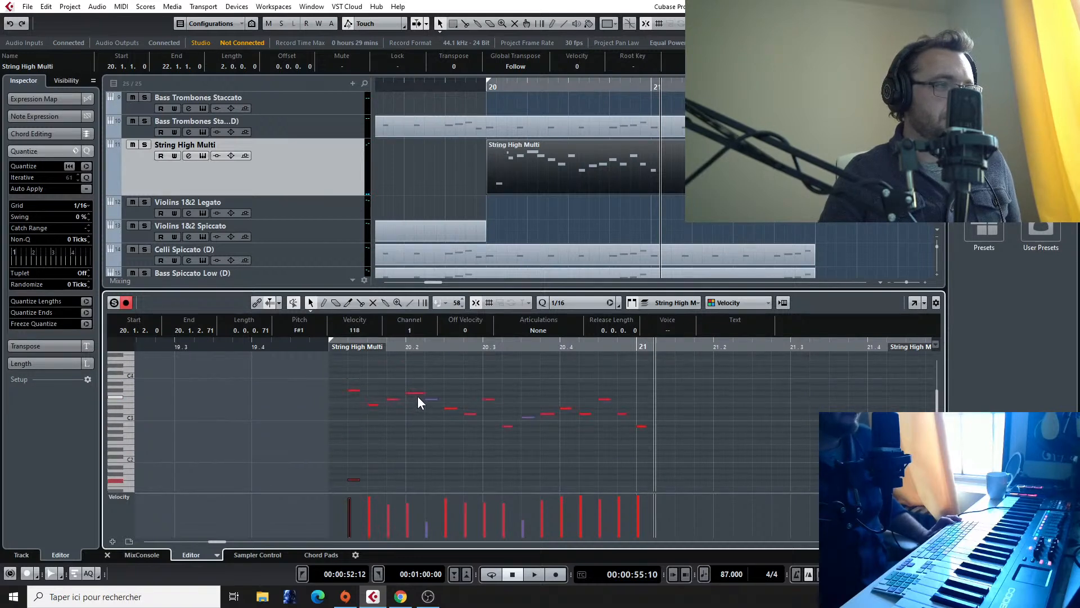
{"action": "scroll", "coordinate": [409, 404], "scroll_direction": "down", "scroll_amount": 1}
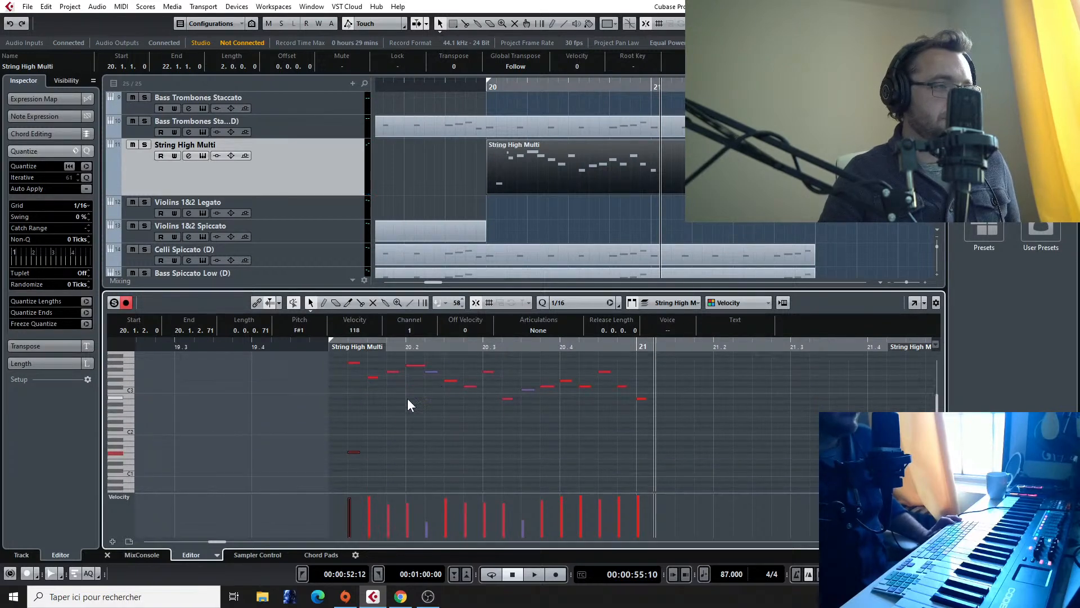
{"action": "left_click_drag", "start_coordinate": [353, 451], "coordinate": [428, 454]}
Step: Play back from just before bar 20, solo the String High Multi track, and listen to the passage again
{"action": "left_click", "coordinate": [310, 344]}
{"action": "key", "text": "space"}
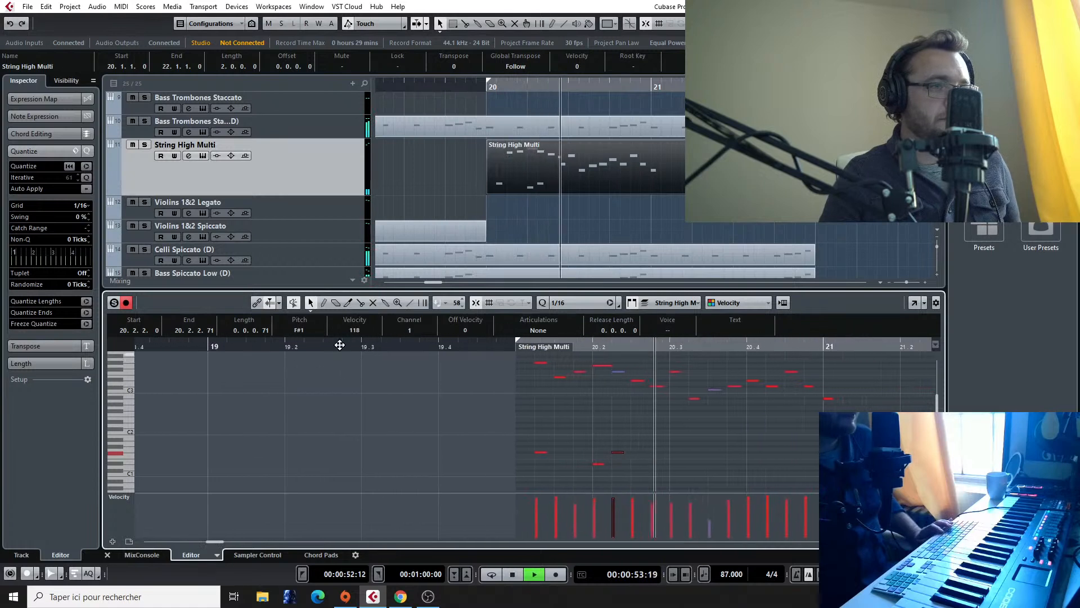
{"action": "key", "text": "space"}
{"action": "left_click", "coordinate": [144, 144]}
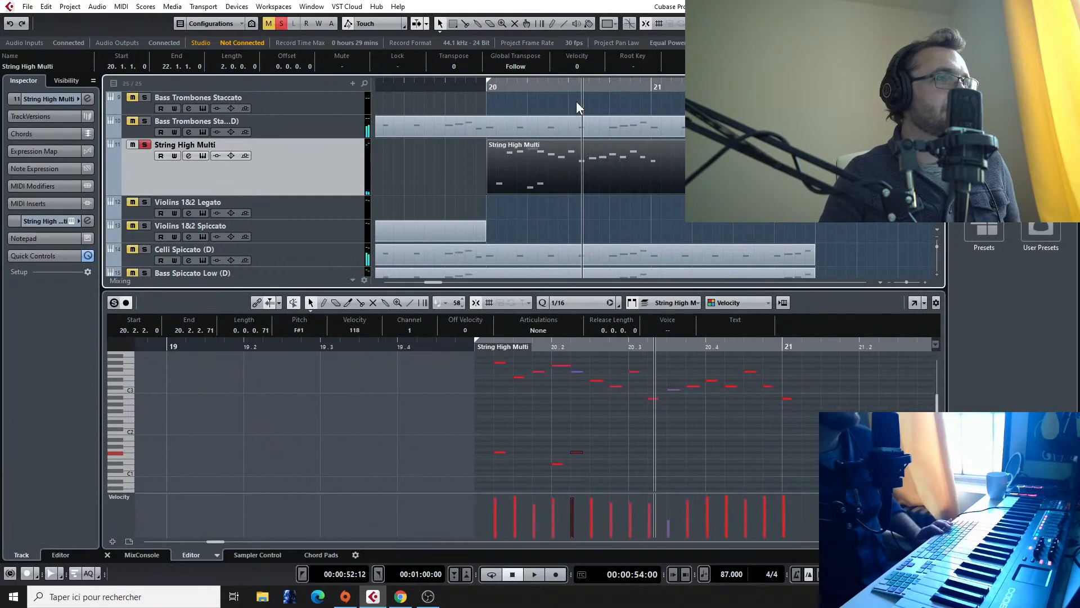
{"action": "left_click", "coordinate": [485, 87]}
{"action": "key", "text": "space"}
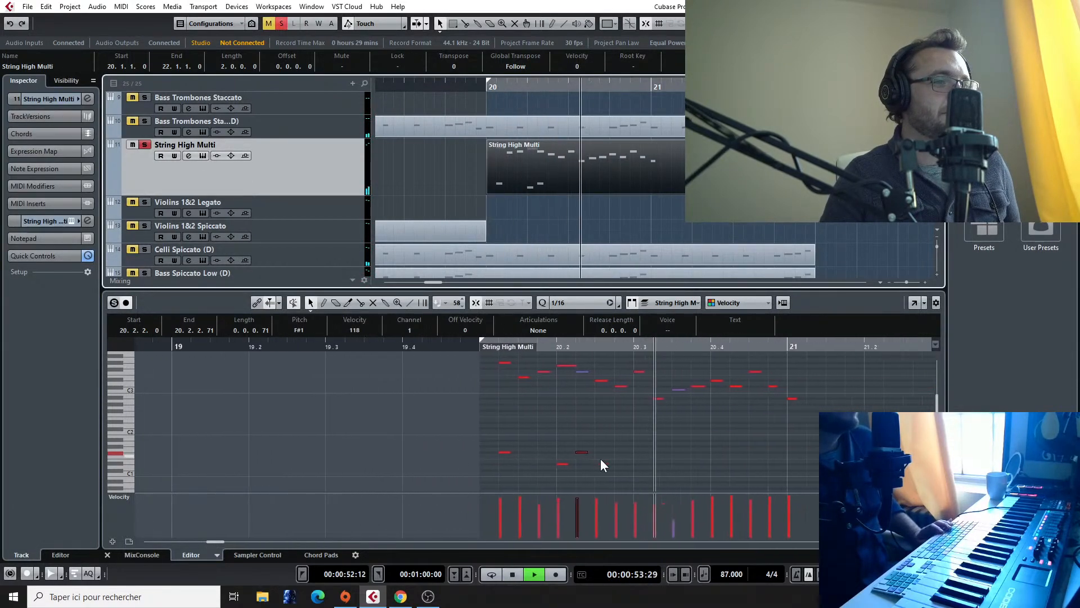
{"action": "key", "text": "space"}
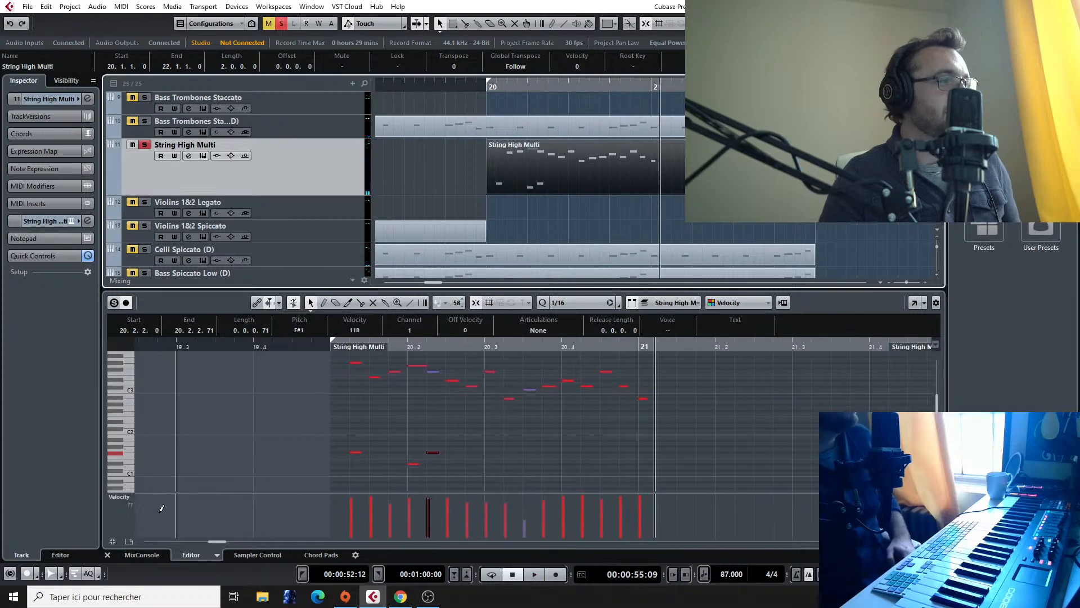
Step: Show the CC 1 (Modulation) lane and draw a flat modulation line at 127 starting at bar 20
{"action": "left_click", "coordinate": [127, 495]}
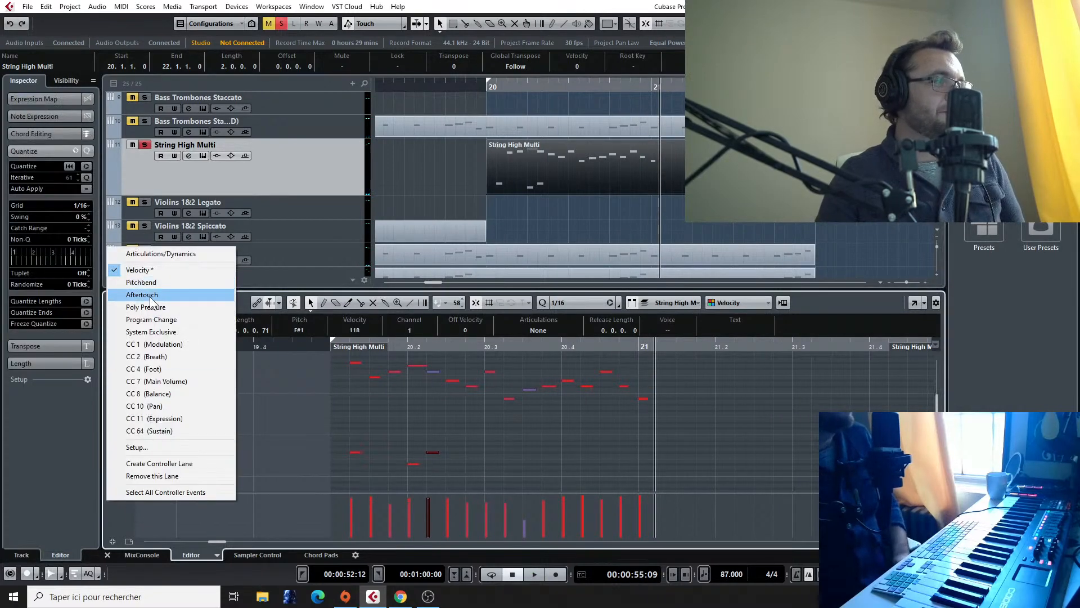
{"action": "left_click", "coordinate": [163, 344]}
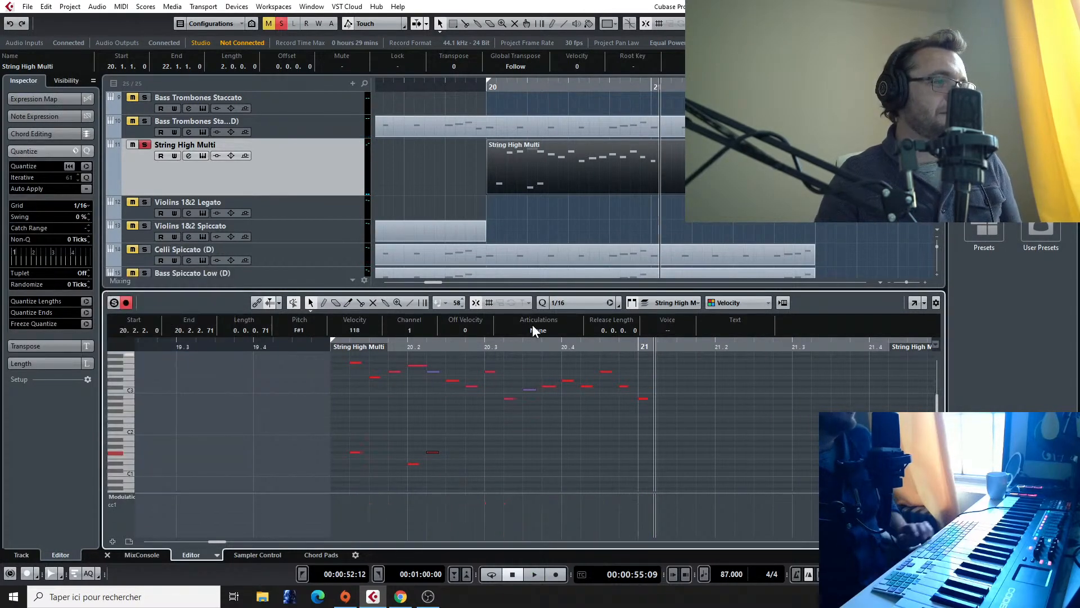
{"action": "left_click", "coordinate": [409, 303]}
{"action": "left_click_drag", "start_coordinate": [312, 497], "coordinate": [773, 494]}
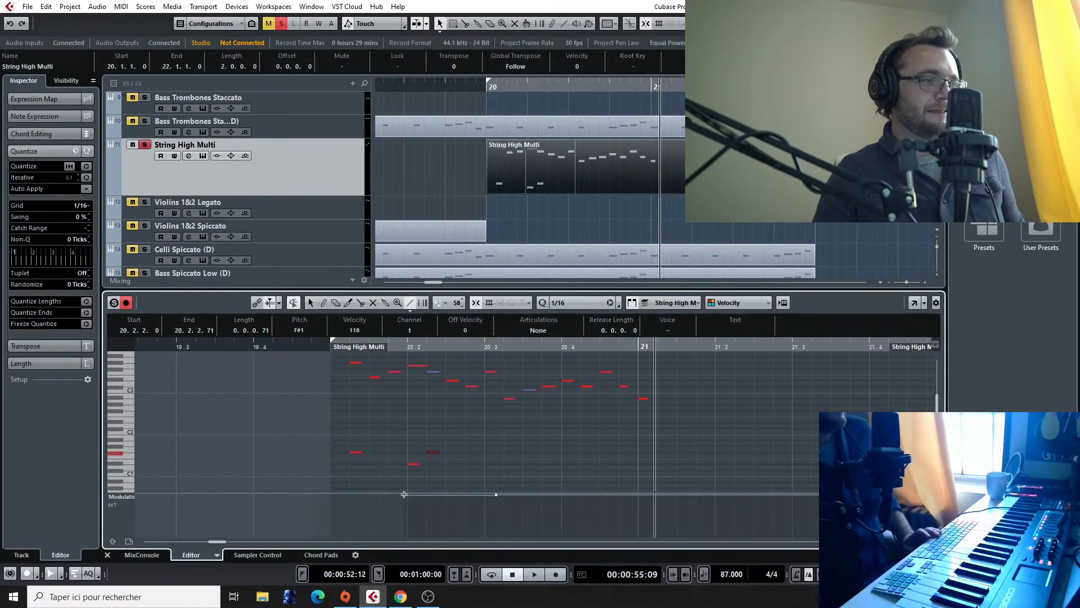
{"action": "left_click_drag", "start_coordinate": [407, 494], "coordinate": [325, 491]}
{"action": "right_click", "coordinate": [362, 497]}
{"action": "left_click", "coordinate": [372, 499]}
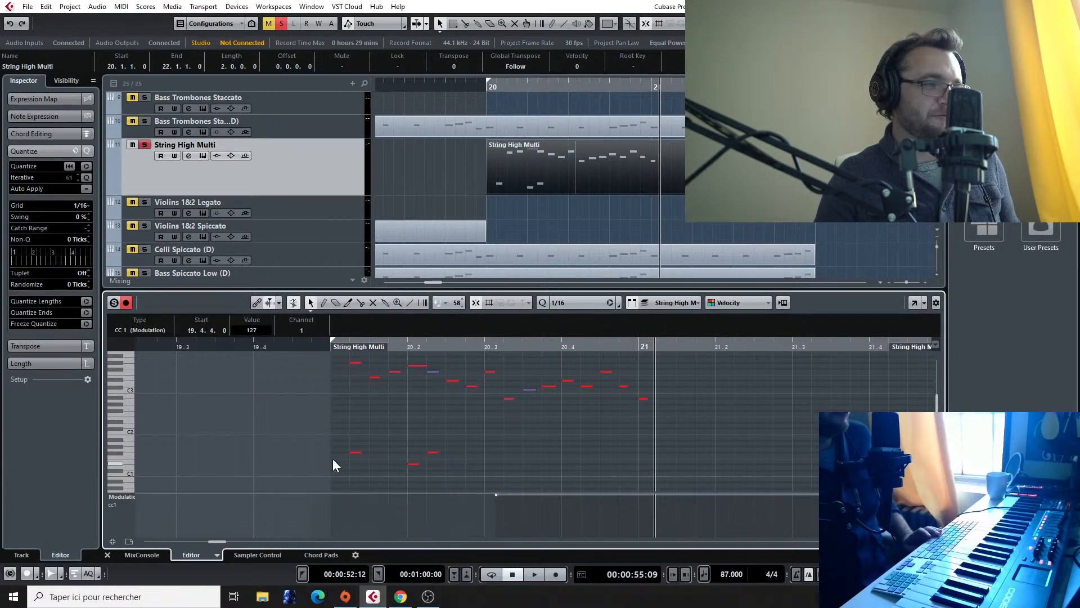
{"action": "left_click_drag", "start_coordinate": [492, 495], "coordinate": [329, 494]}
Step: Play the soloed high strings from just before bar 20 to check the modulation setting
{"action": "left_click", "coordinate": [314, 347]}
{"action": "key", "text": "space"}
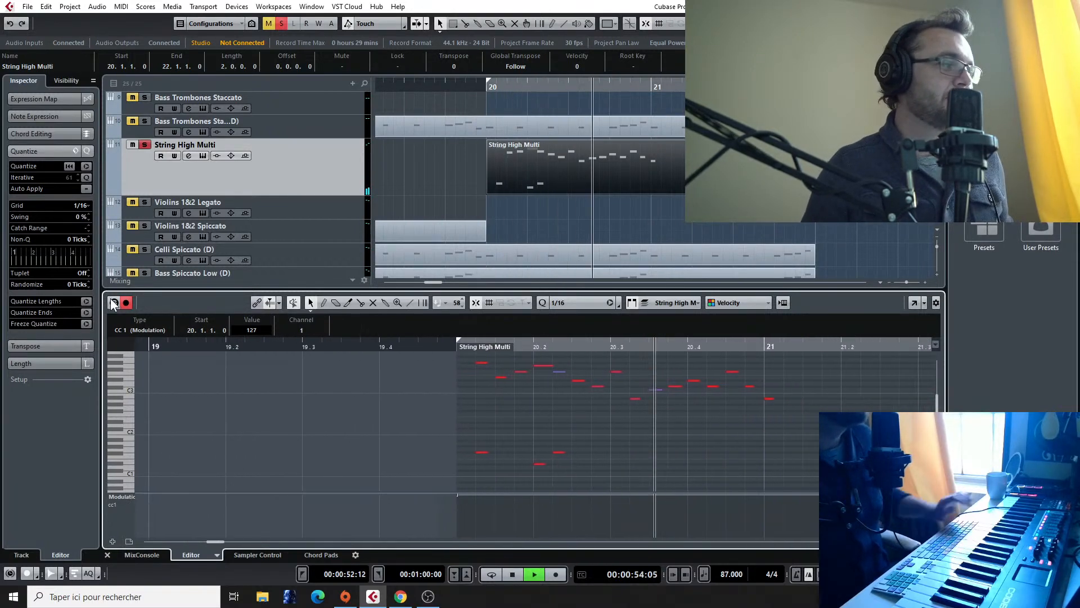
{"action": "key", "text": "space"}
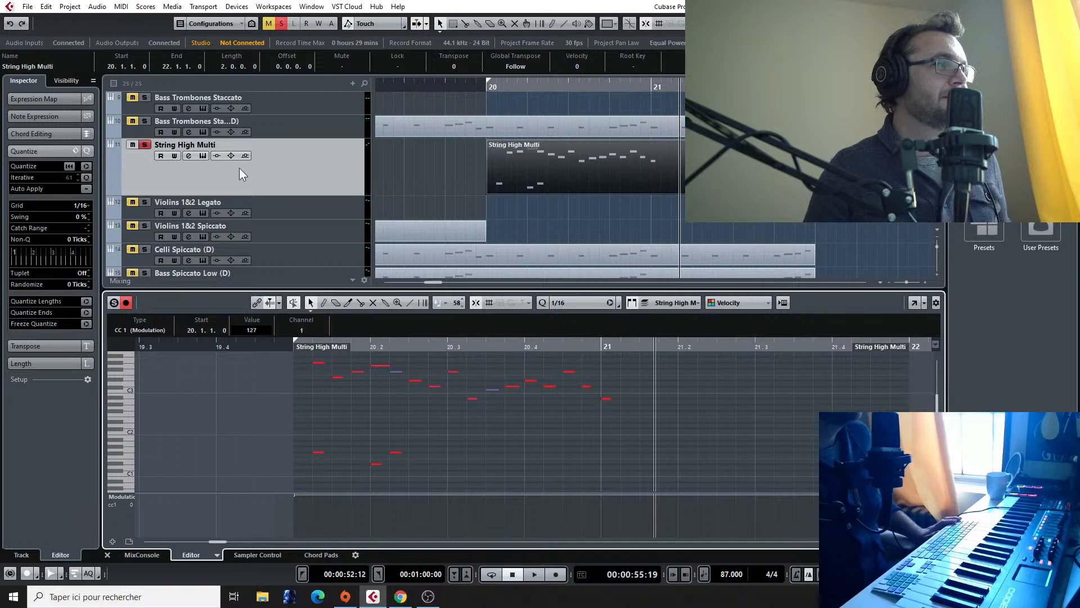
Step: Switch the controller lane to CC 11 (Expression) and draw a nearly flat, high expression line across bar 20
{"action": "left_click", "coordinate": [126, 495]}
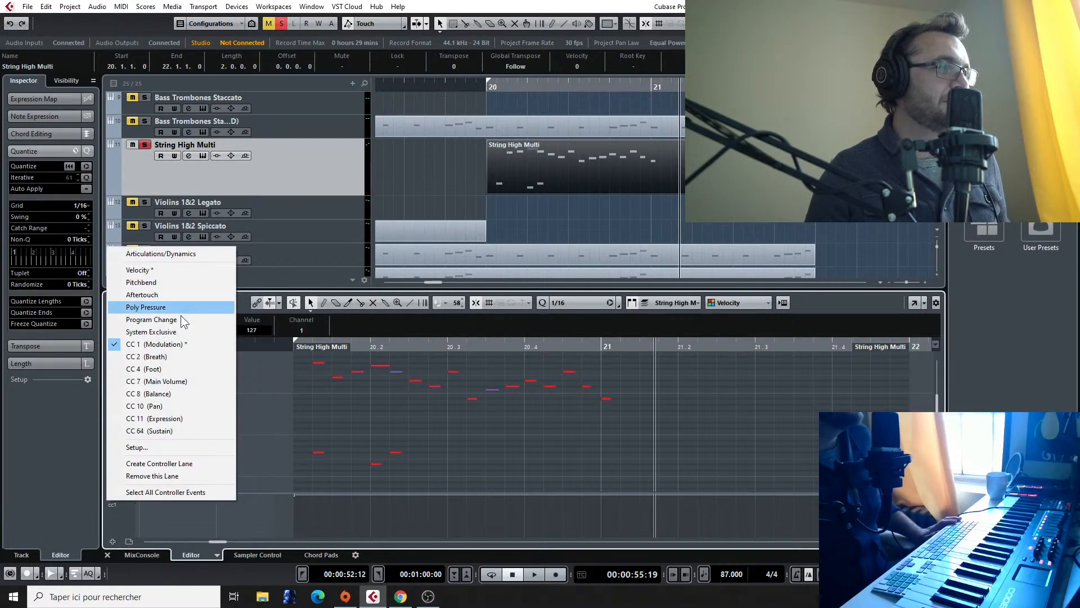
{"action": "left_click", "coordinate": [197, 417]}
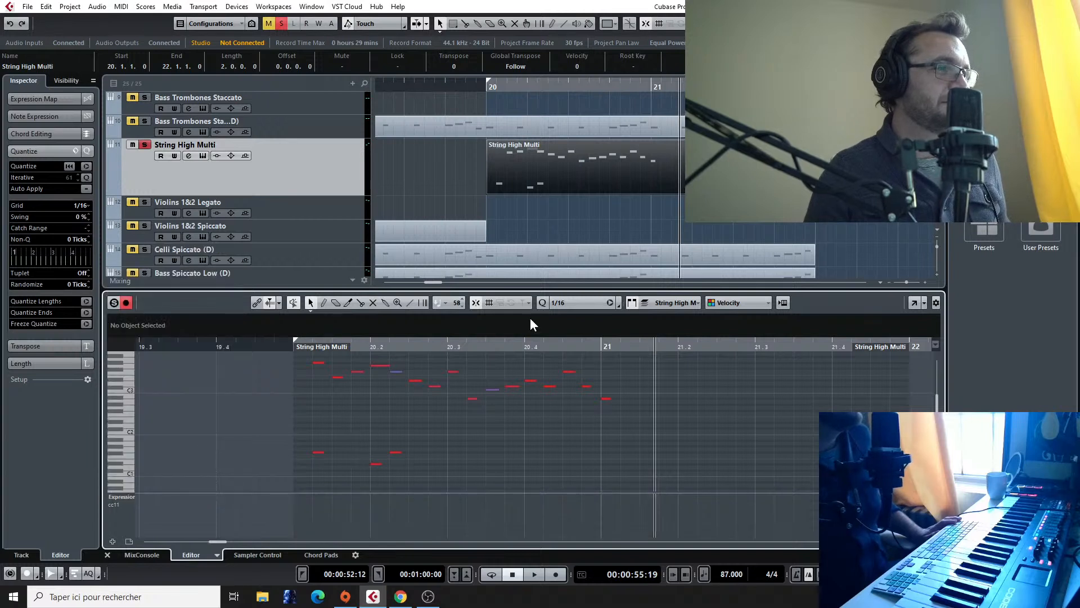
{"action": "left_click", "coordinate": [410, 303]}
{"action": "left_click_drag", "start_coordinate": [255, 502], "coordinate": [655, 506]}
Step: Play the high strings from just before bar 20 to check the expression line
{"action": "key", "text": "space"}
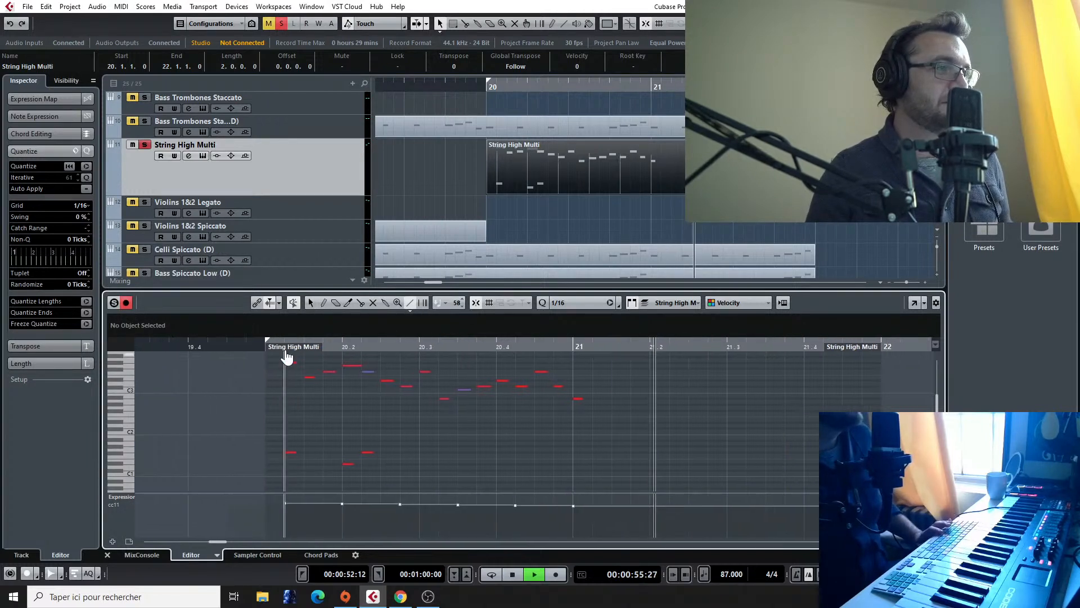
{"action": "key", "text": "space"}
{"action": "left_click", "coordinate": [205, 345]}
{"action": "key", "text": "space"}
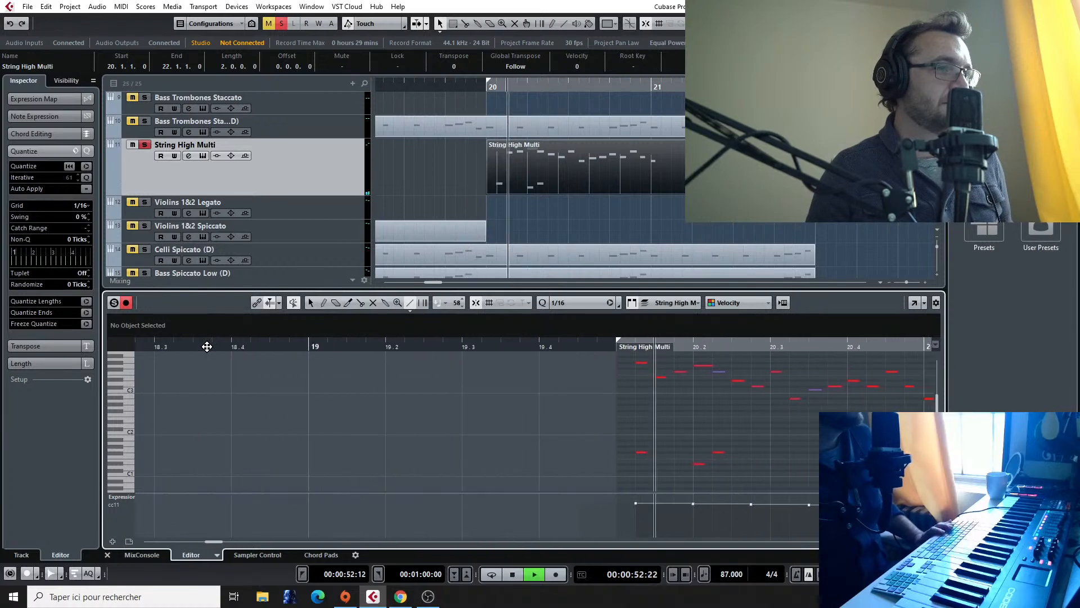
Step: Open the track's Kontakt instrument beside the note editor and move the three keyswitch notes together down into its keyswitch range
{"action": "left_click", "coordinate": [280, 175]}
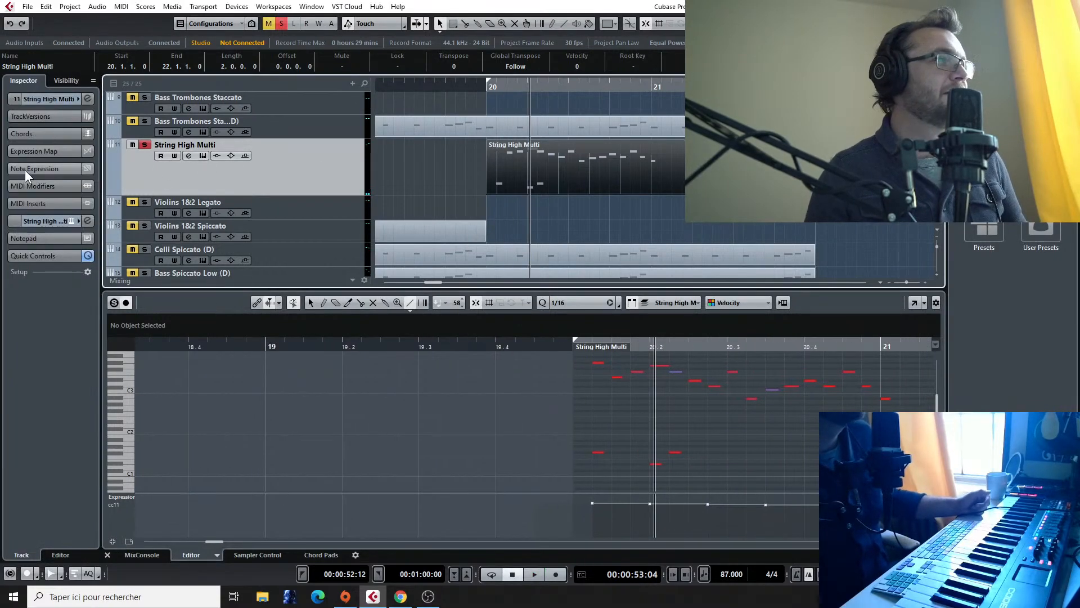
{"action": "left_click", "coordinate": [69, 221]}
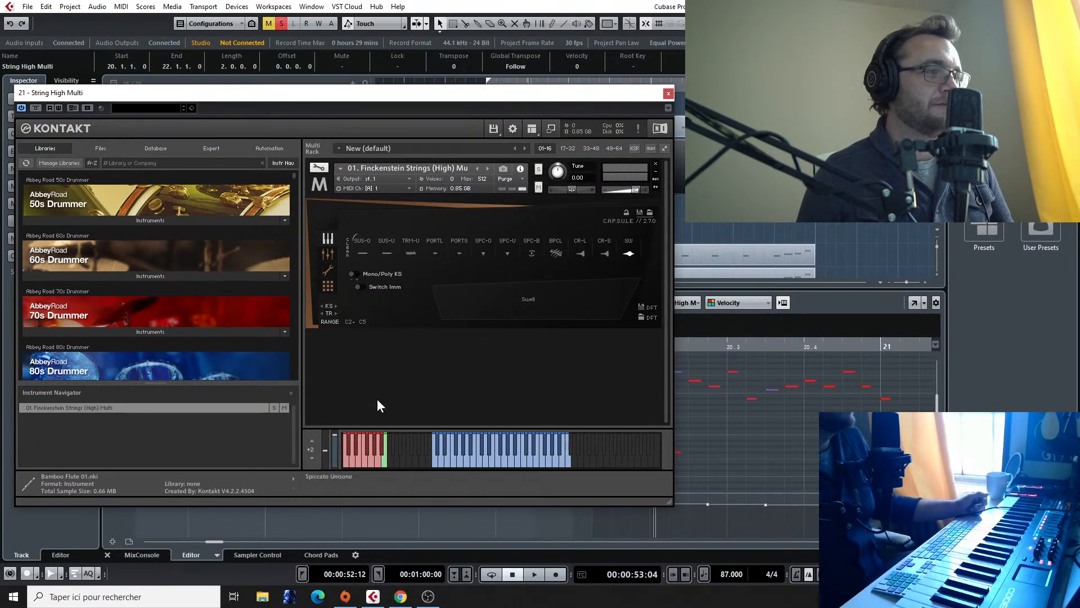
{"action": "left_click_drag", "start_coordinate": [363, 101], "coordinate": [125, 84]}
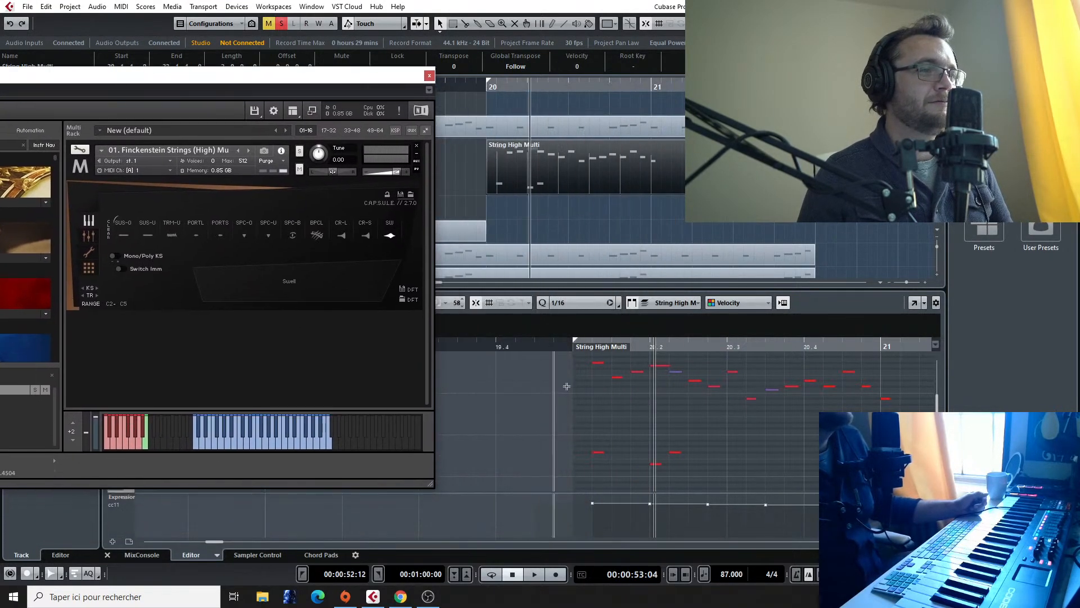
{"action": "right_click", "coordinate": [599, 425]}
{"action": "left_click", "coordinate": [577, 429]}
{"action": "left_click_drag", "start_coordinate": [593, 434], "coordinate": [702, 475]}
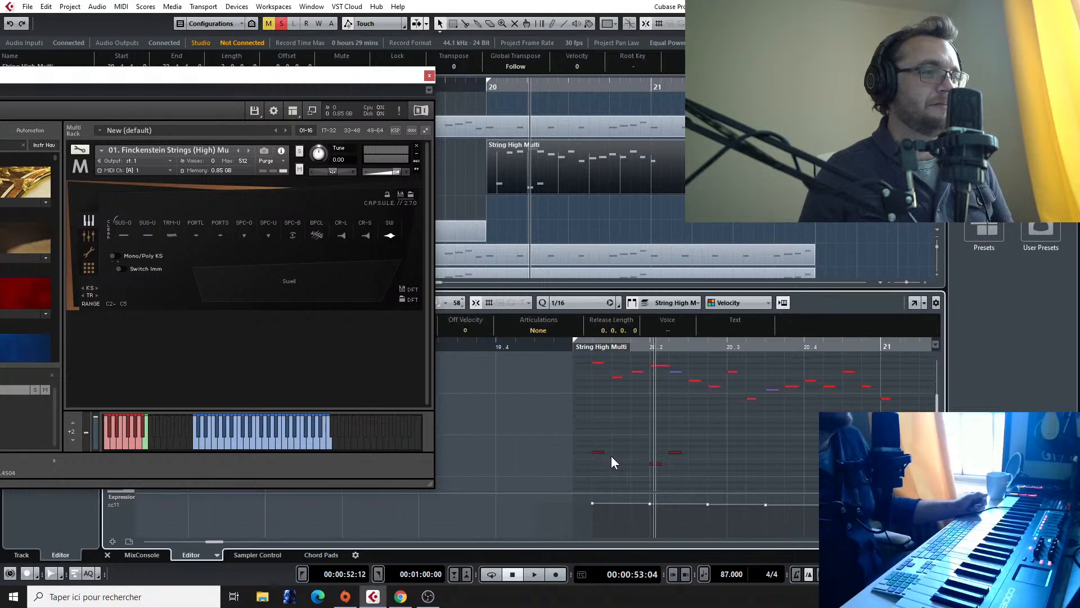
{"action": "left_click_drag", "start_coordinate": [596, 452], "coordinate": [596, 412]}
Step: Play the passage from just before bar 20 with Kontakt open to check which articulation the keyswitch notes trigger
{"action": "left_click", "coordinate": [551, 350]}
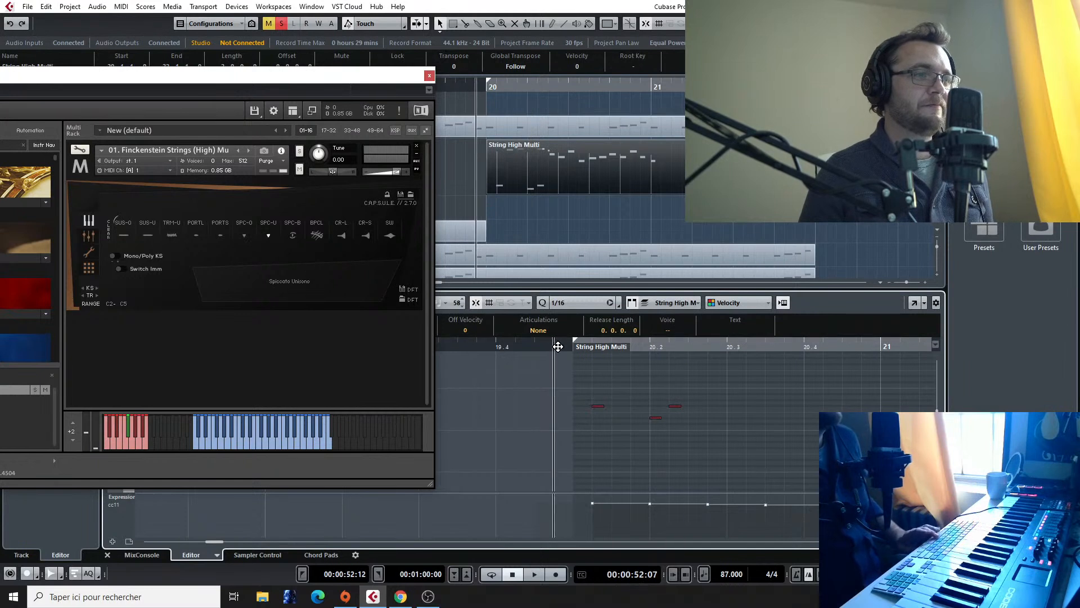
{"action": "key", "text": "space"}
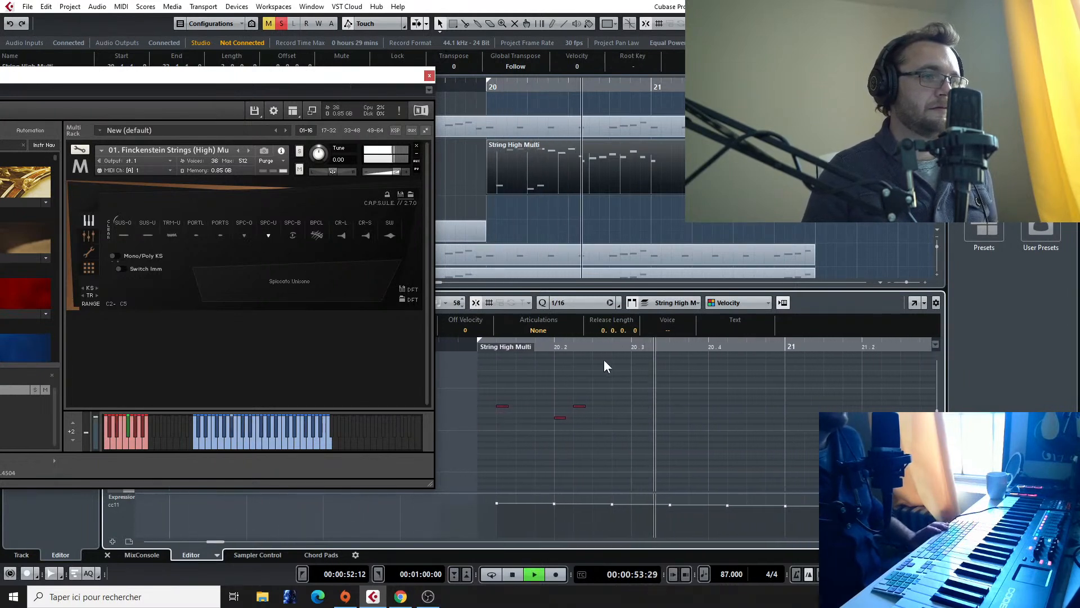
{"action": "key", "text": "space"}
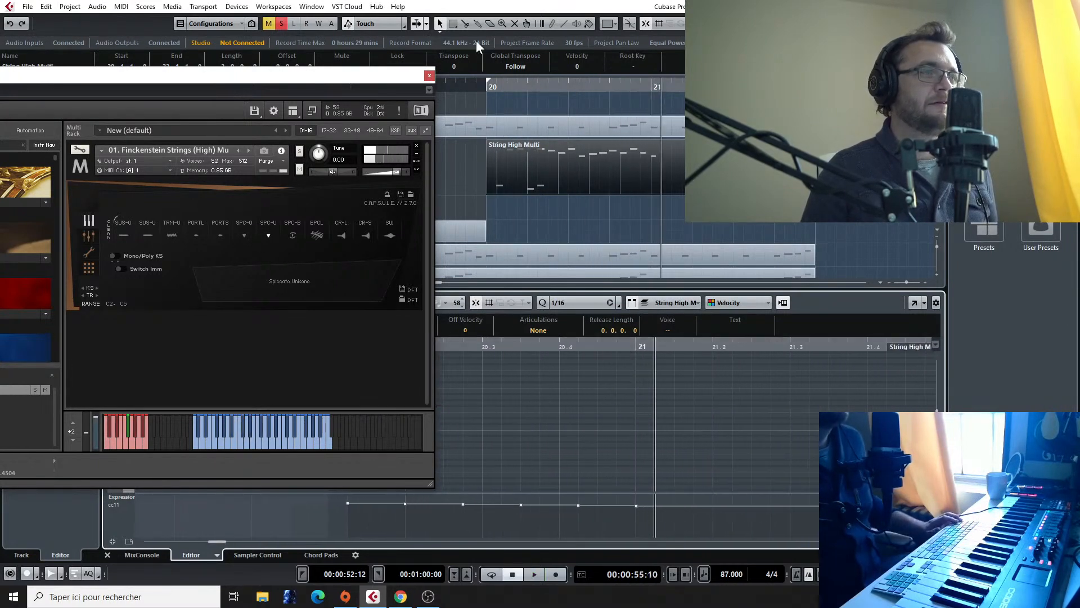
Step: Play the soloed high strings from bar 20 with Kontakt open, and close the instrument after listening
{"action": "left_click", "coordinate": [485, 84]}
{"action": "key", "text": "space"}
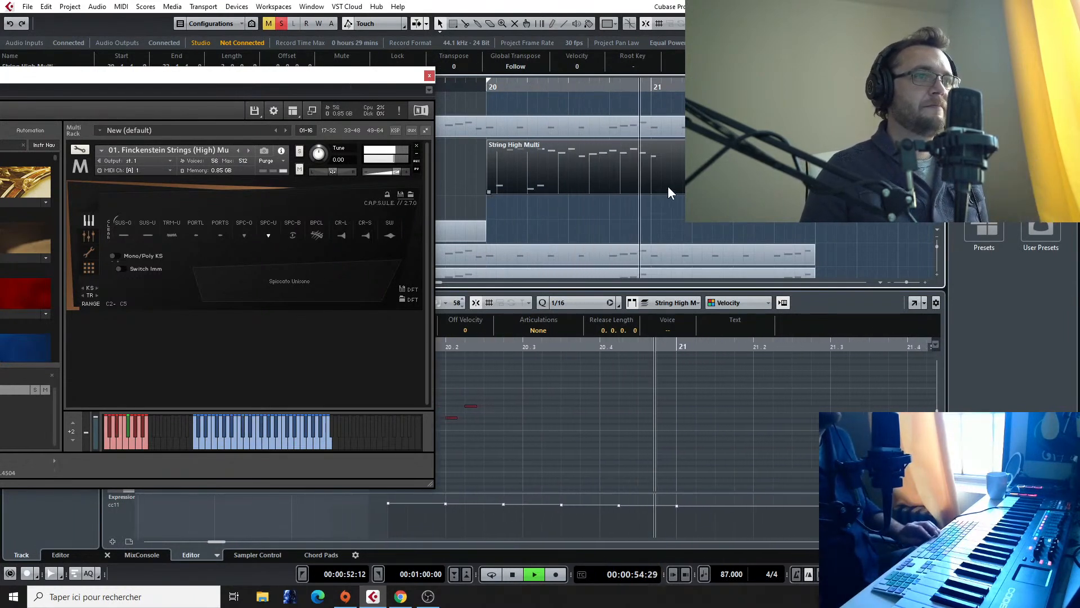
{"action": "key", "text": "space"}
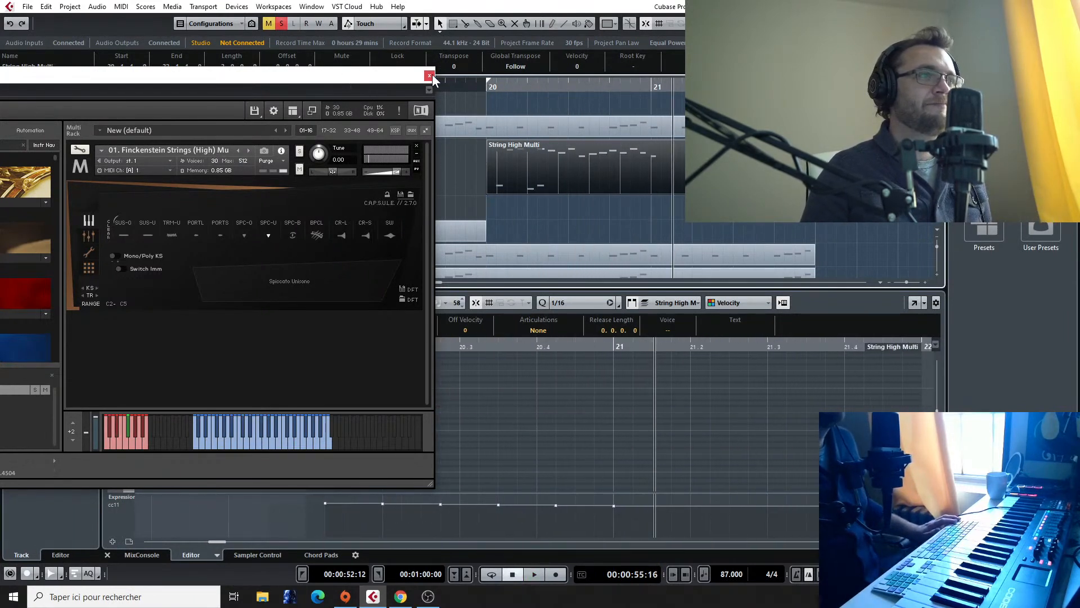
{"action": "left_click", "coordinate": [429, 76]}
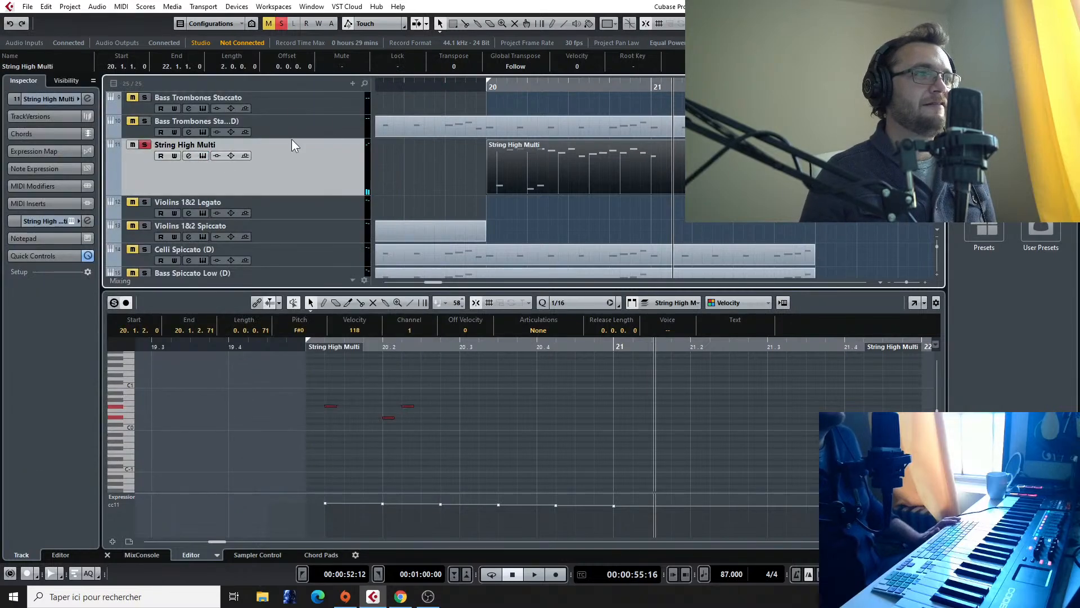
Step: Listen to the soloed String High Multi phrase once more from the start of bar 20
{"action": "left_click", "coordinate": [485, 85]}
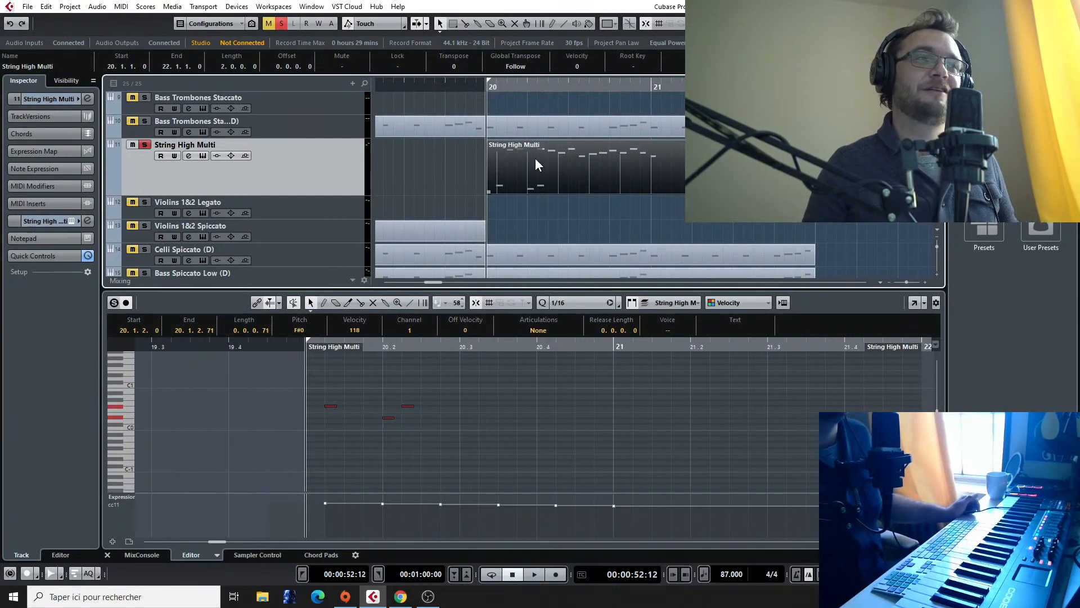
{"action": "key", "text": "space"}
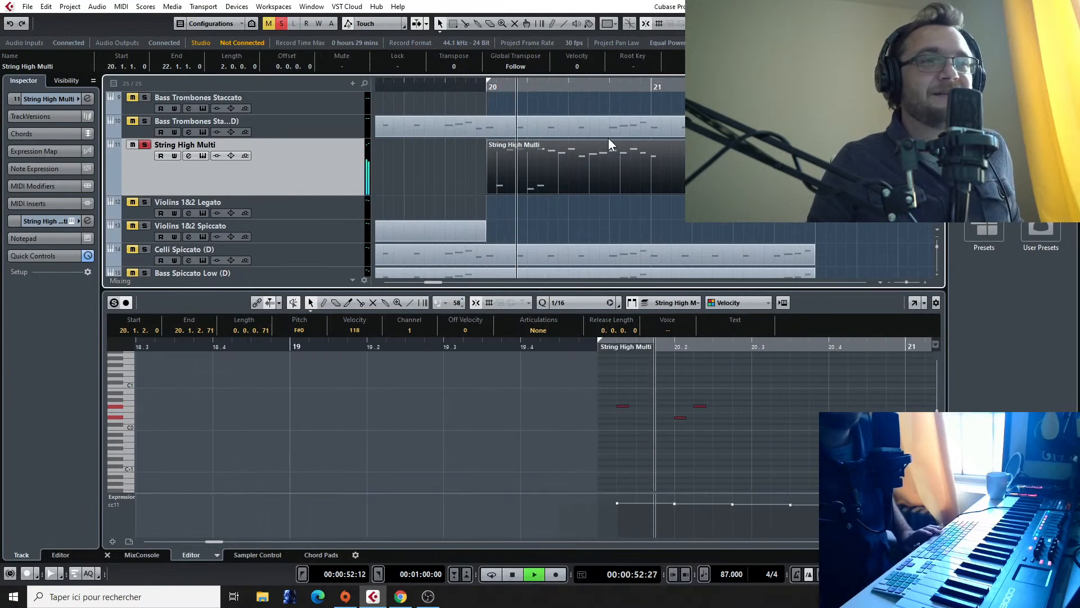
{"action": "key", "text": "space"}
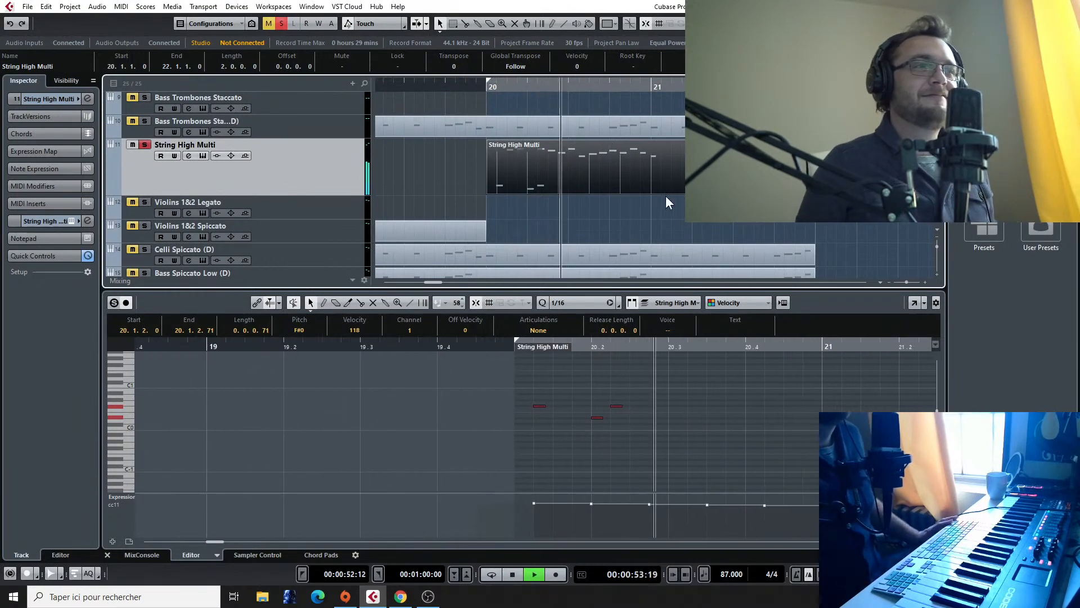
{"action": "key", "text": "space"}
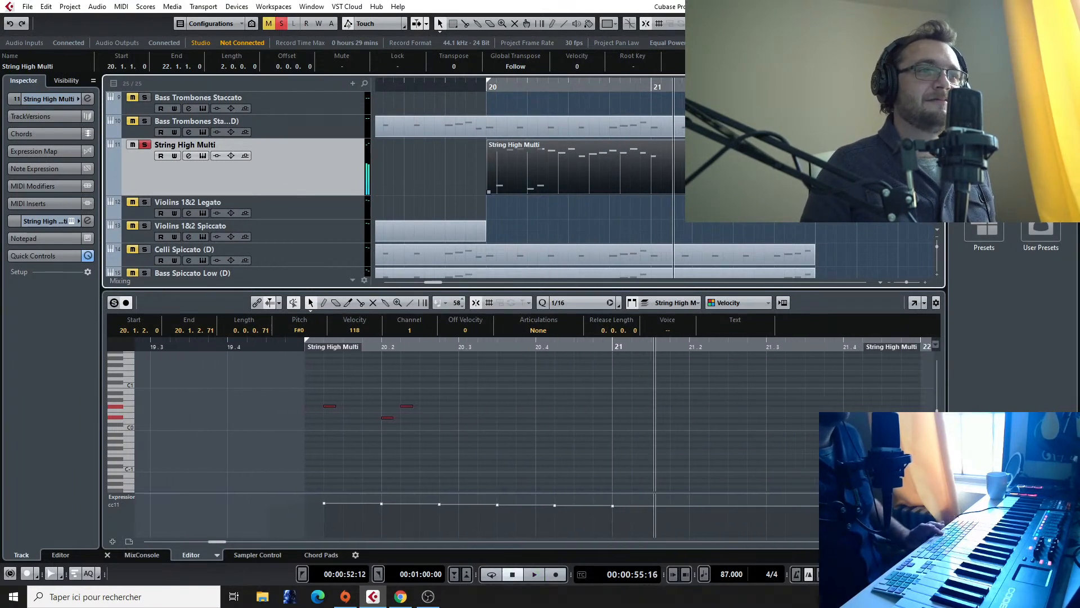
Step: Unsolo the String High Multi track and play bar 20 together with the full orchestra
{"action": "left_click", "coordinate": [146, 147]}
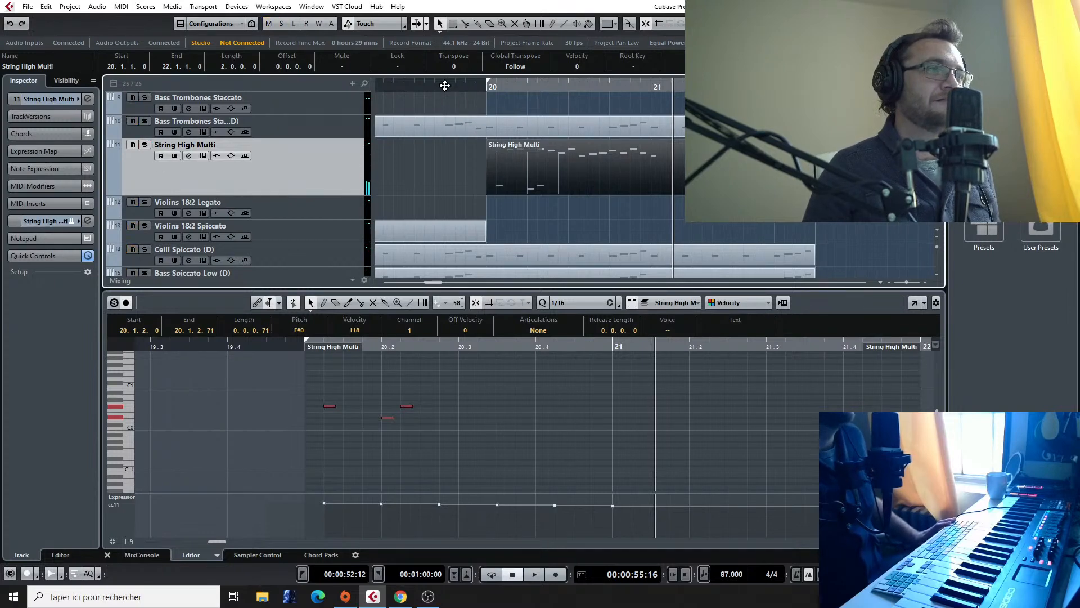
{"action": "key", "text": "space"}
{"action": "scroll", "coordinate": [589, 252], "scroll_direction": "up", "scroll_amount": 3}
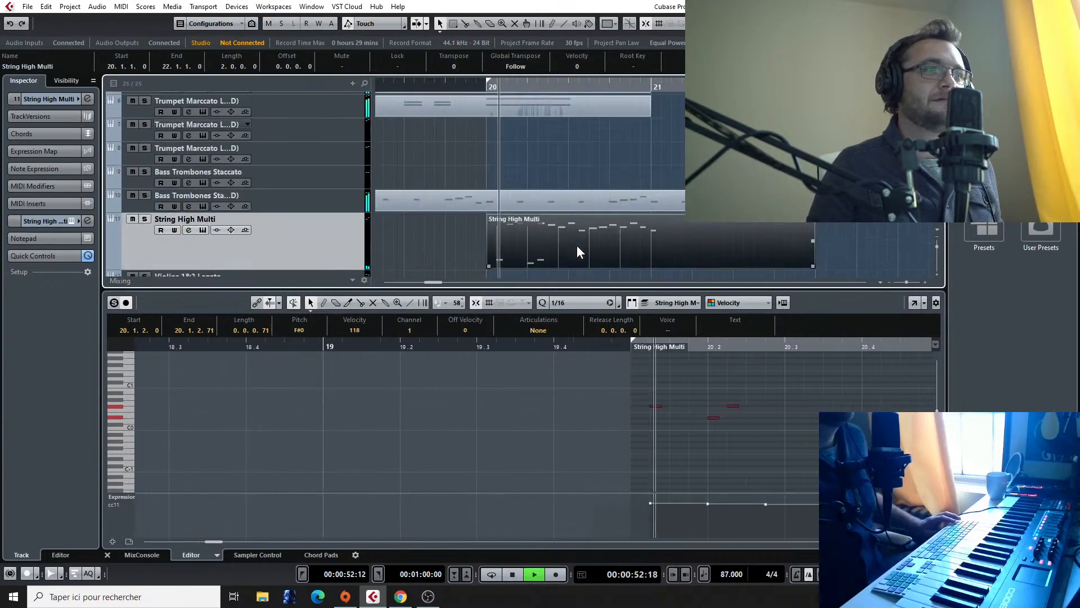
{"action": "scroll", "coordinate": [590, 258], "scroll_direction": "up", "scroll_amount": 1}
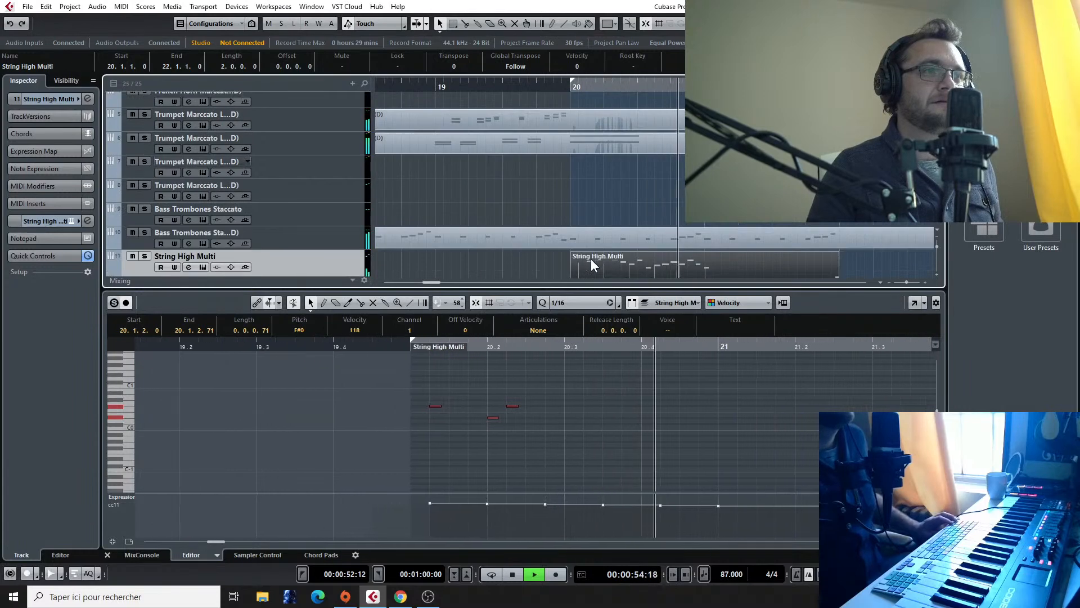
{"action": "scroll", "coordinate": [592, 258], "scroll_direction": "down", "scroll_amount": 2}
{"action": "key", "text": "space"}
Step: Open the String High Multi part in the note editor and copy the bar 20 melody notes one octave higher
{"action": "double_click", "coordinate": [652, 212]}
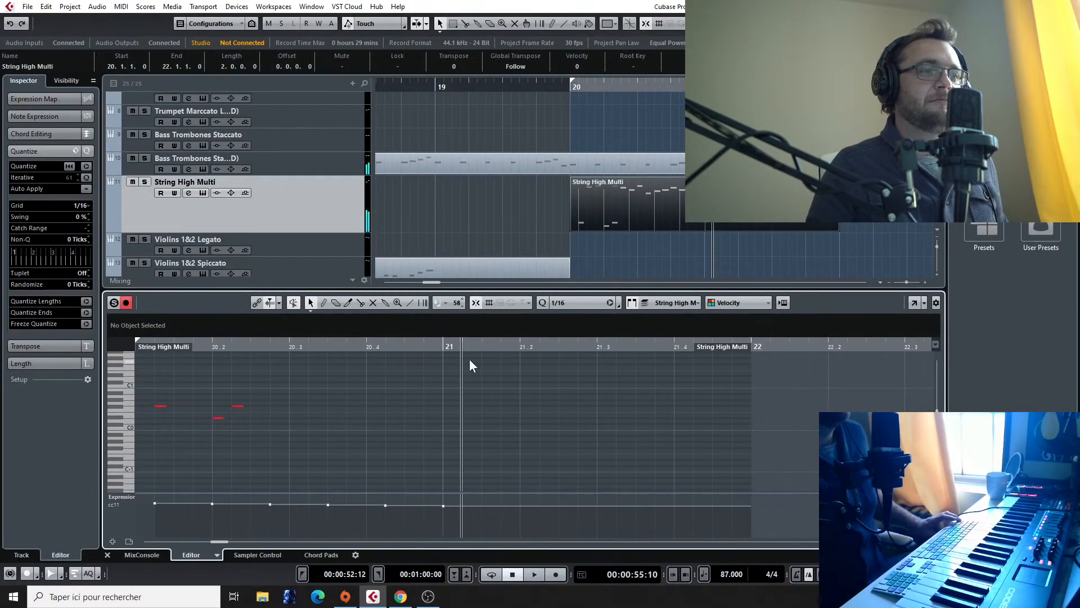
{"action": "scroll", "coordinate": [450, 367], "scroll_direction": "right", "scroll_amount": 2}
{"action": "scroll", "coordinate": [332, 395], "scroll_direction": "up", "scroll_amount": 2}
{"action": "scroll", "coordinate": [295, 405], "scroll_direction": "right", "scroll_amount": 3}
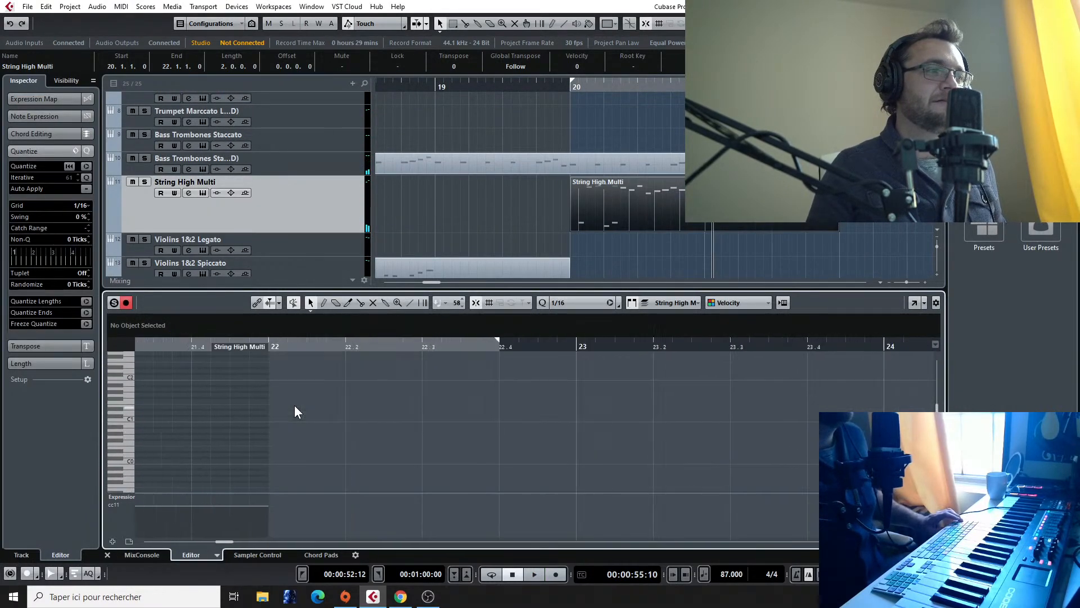
{"action": "scroll", "coordinate": [338, 403], "scroll_direction": "up", "scroll_amount": 3}
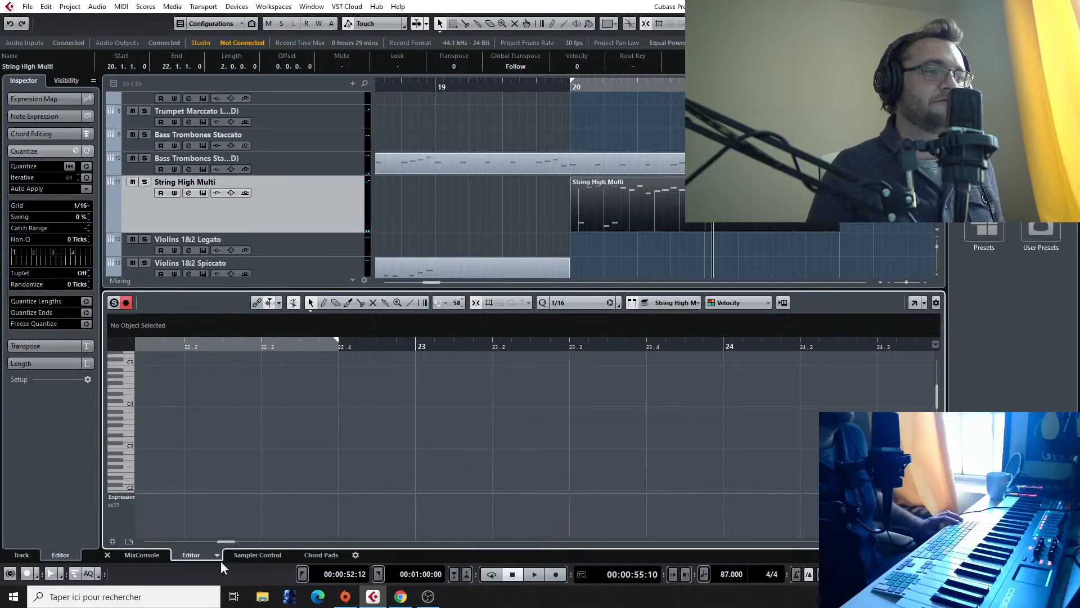
{"action": "left_click", "coordinate": [616, 84]}
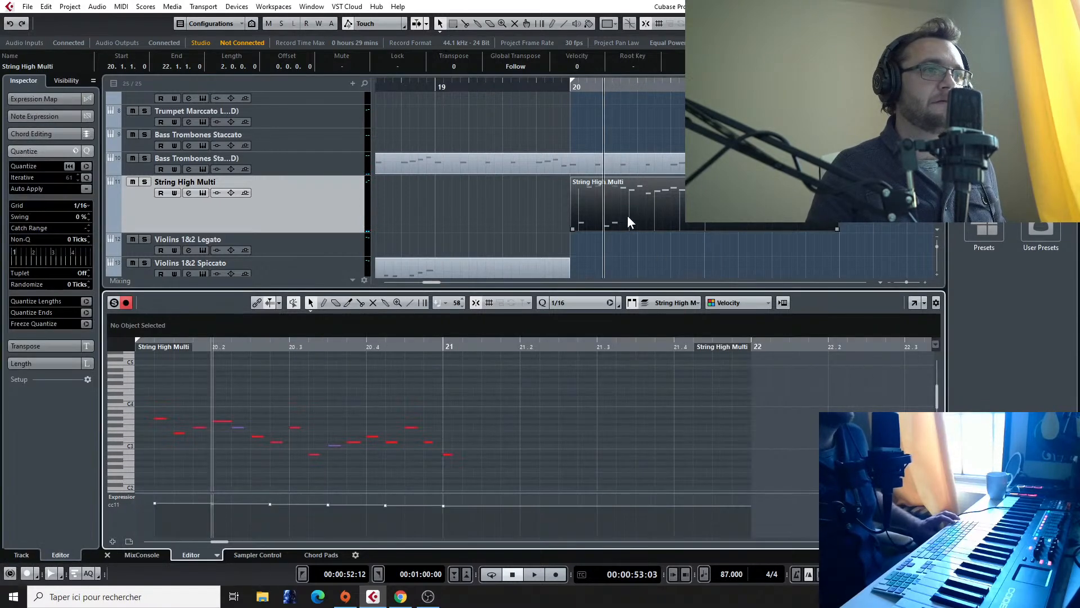
{"action": "left_click_drag", "start_coordinate": [432, 458], "coordinate": [234, 392]}
{"action": "scroll", "coordinate": [231, 413], "scroll_direction": "down", "scroll_amount": 1}
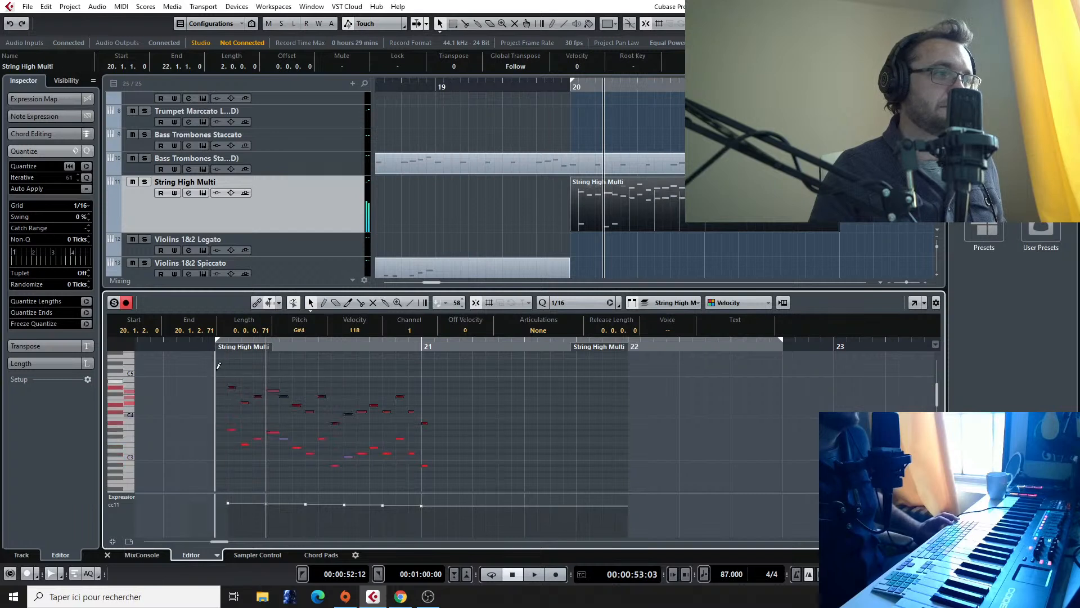
Step: Play the octave-doubled high strings melody with the full arrangement around bar 20
{"action": "left_click", "coordinate": [199, 349]}
{"action": "key", "text": "space"}
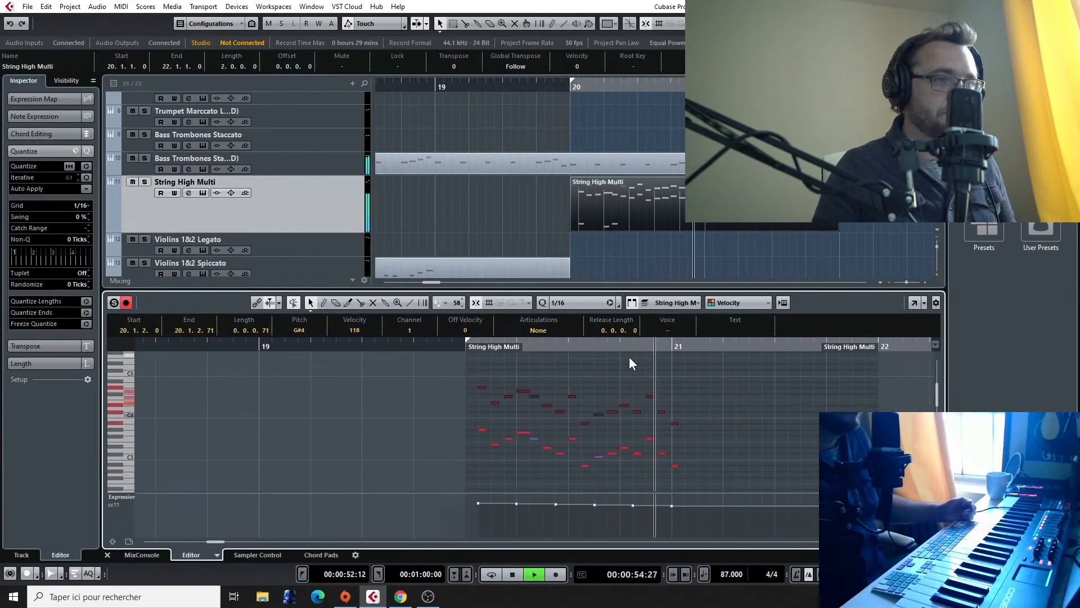
{"action": "left_click", "coordinate": [572, 84]}
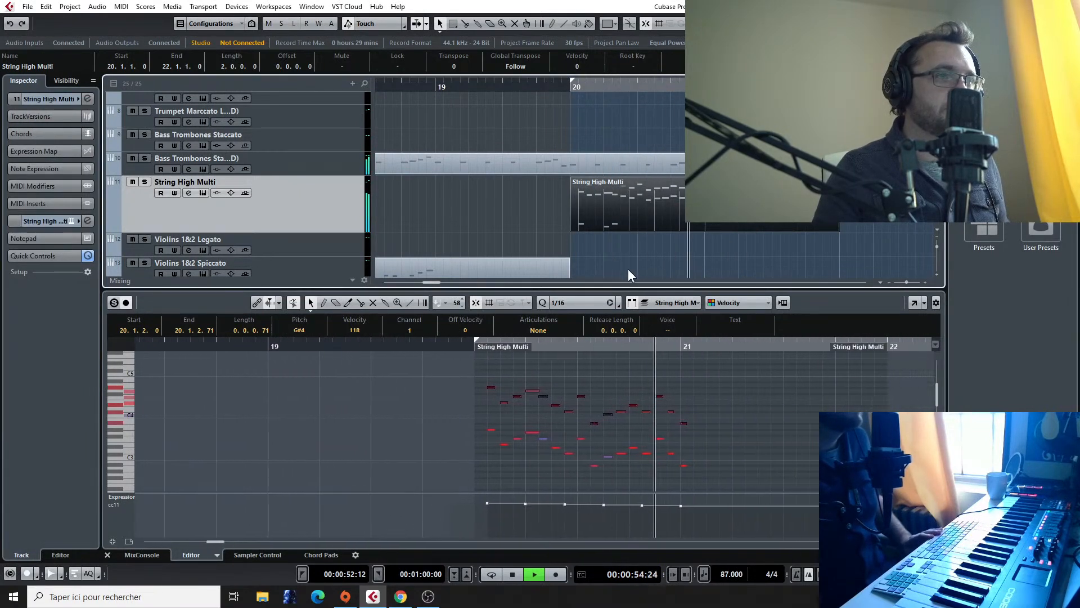
{"action": "key", "text": "space"}
Step: Move the lowest keyswitch note to the start of bar 20 and delete the two other keyswitch notes
{"action": "scroll", "coordinate": [464, 422], "scroll_direction": "down", "scroll_amount": 10}
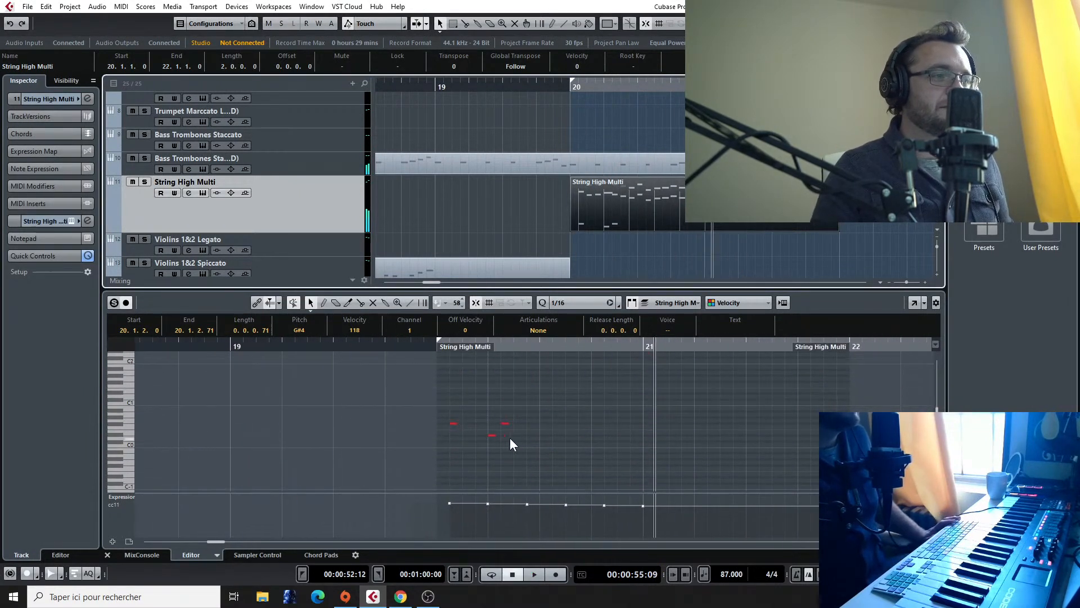
{"action": "left_click", "coordinate": [453, 423]}
{"action": "key", "text": "Delete"}
{"action": "left_click_drag", "start_coordinate": [491, 434], "coordinate": [439, 435]}
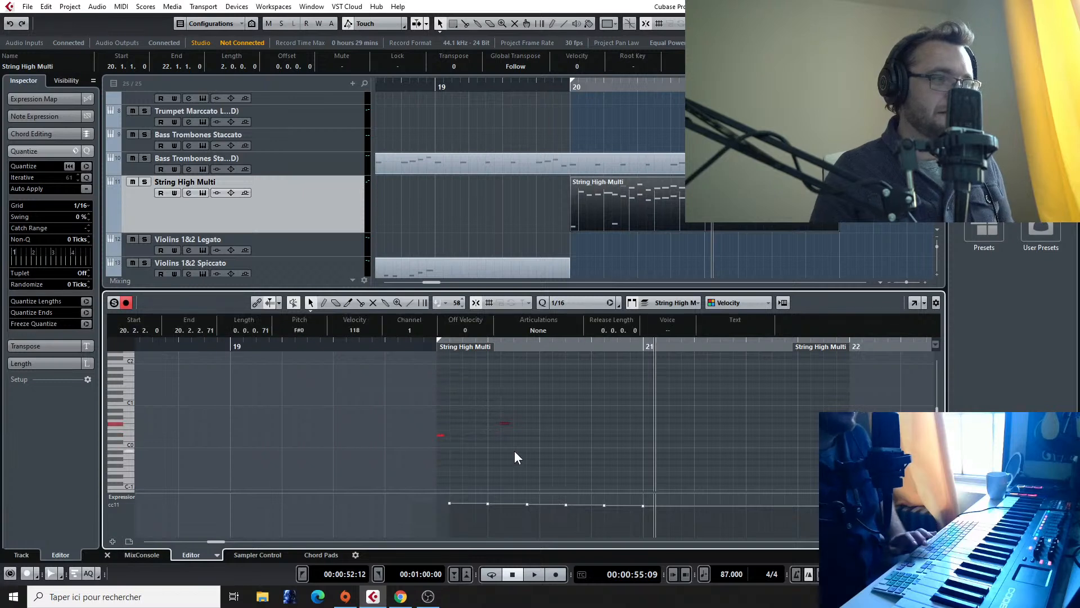
Step: Play bar 20 with the new keyswitch, comparing the high strings soloed and in the full mix
{"action": "left_click", "coordinate": [426, 344]}
{"action": "key", "text": "space"}
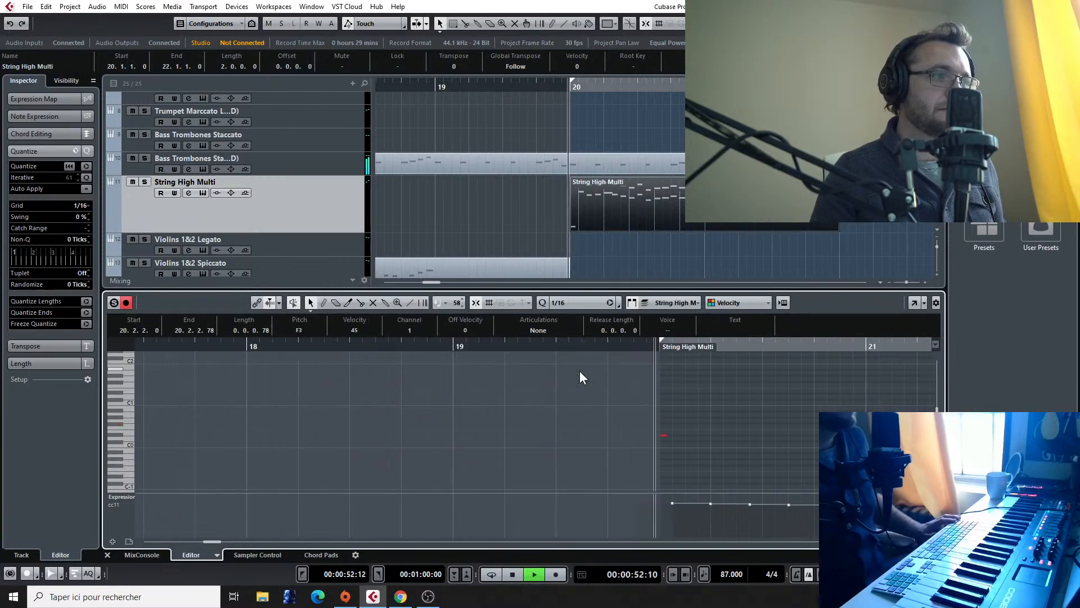
{"action": "left_click", "coordinate": [144, 181]}
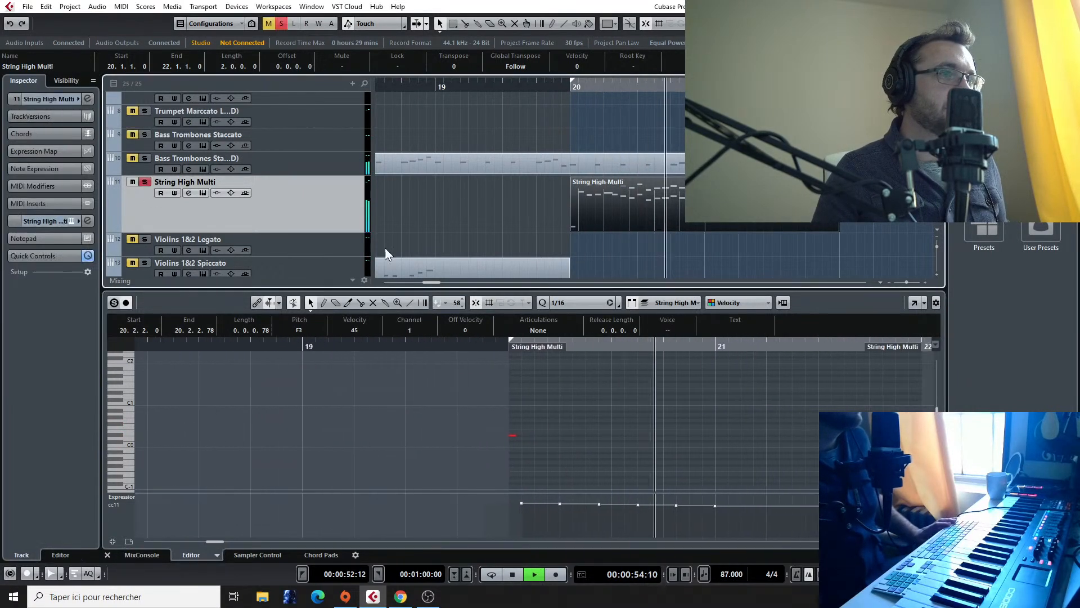
{"action": "key", "text": "space"}
{"action": "left_click", "coordinate": [145, 182]}
{"action": "key", "text": "space"}
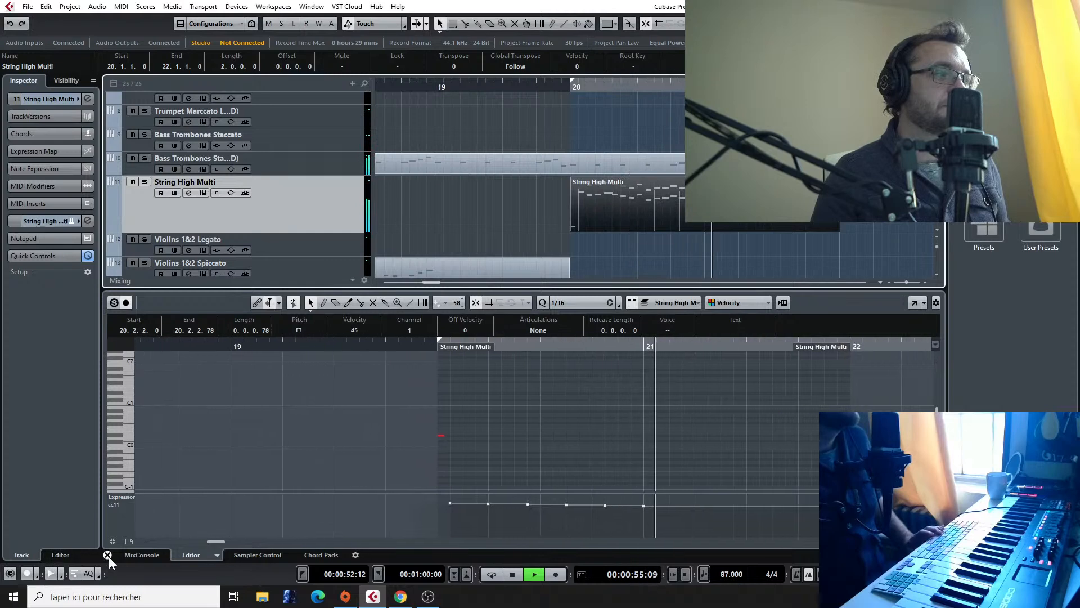
{"action": "key", "text": "space"}
Step: Raise the String High Multi mixer fader to 3.52 and play from just before bar 20, inspecting its Kontakt instrument
{"action": "left_click", "coordinate": [141, 555]}
{"action": "left_click_drag", "start_coordinate": [698, 393], "coordinate": [701, 378]}
{"action": "left_click", "coordinate": [560, 86]}
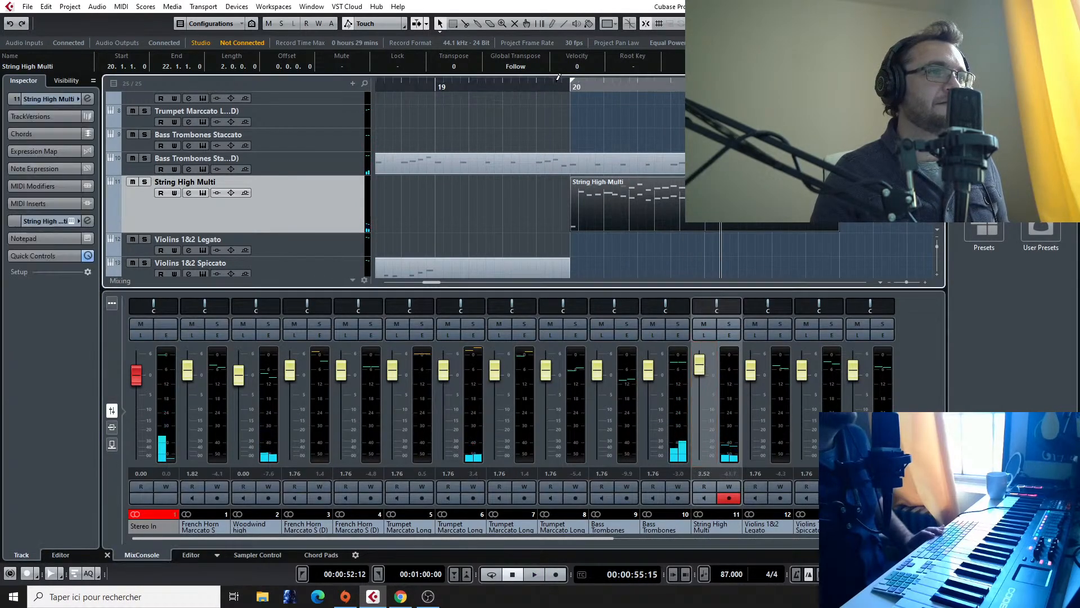
{"action": "key", "text": "space"}
{"action": "left_click", "coordinate": [72, 221]}
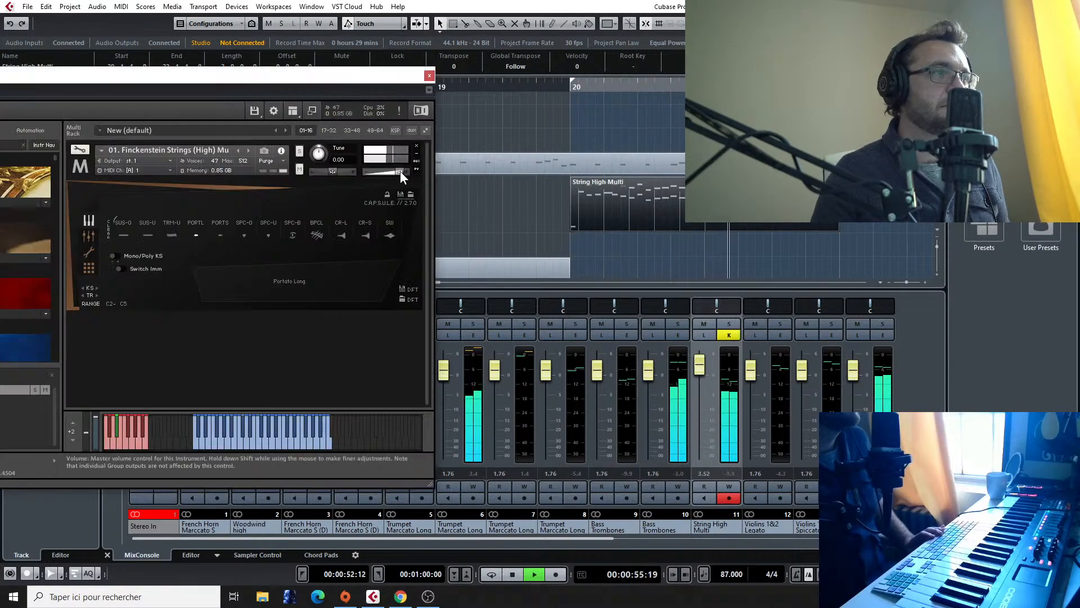
{"action": "left_click", "coordinate": [429, 76]}
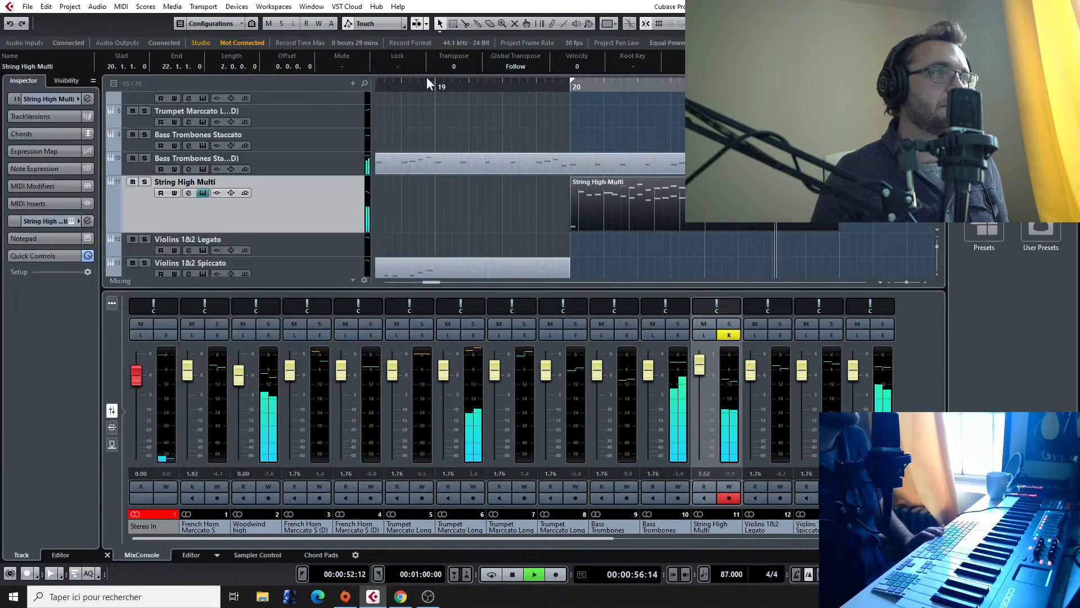
Step: Lower the Bass Trombones fader on channel 10 to -6.48 during playback and replay bar 20 to check the balance
{"action": "left_click", "coordinate": [554, 86]}
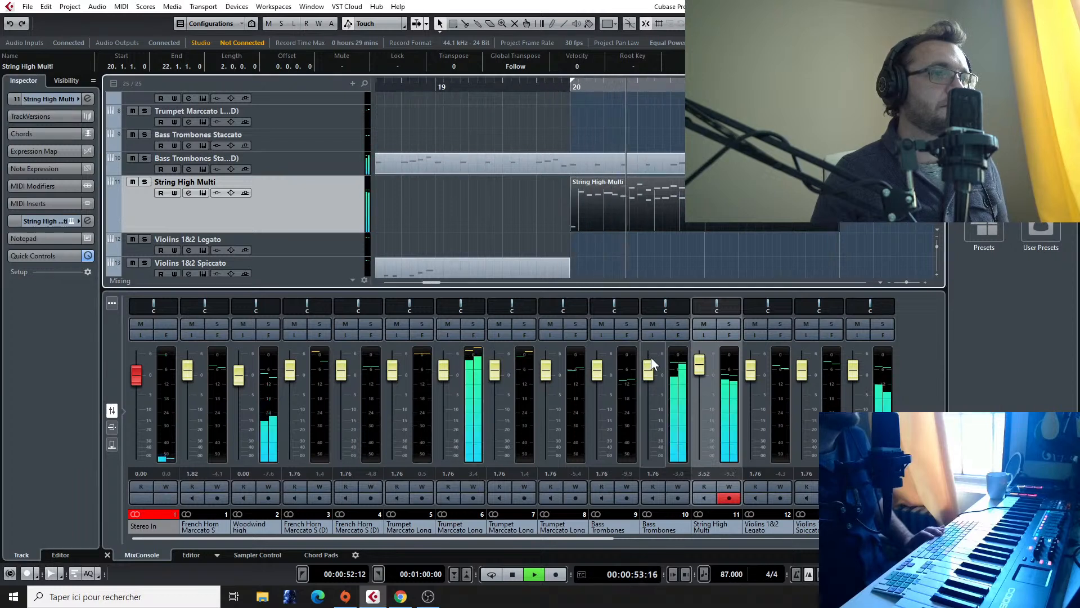
{"action": "left_click_drag", "start_coordinate": [651, 374], "coordinate": [650, 404]}
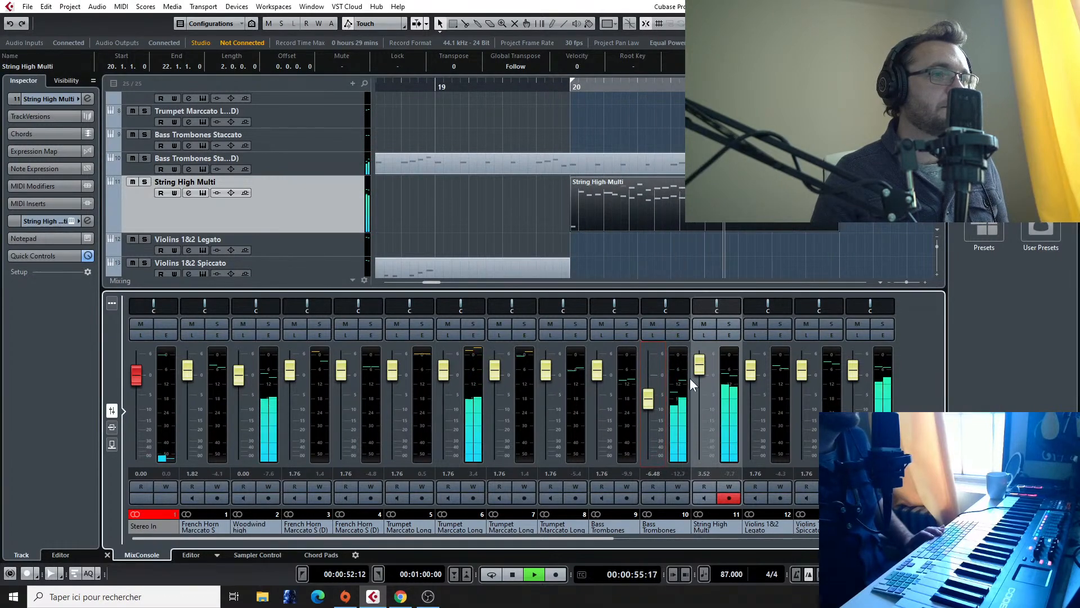
{"action": "left_click", "coordinate": [569, 87]}
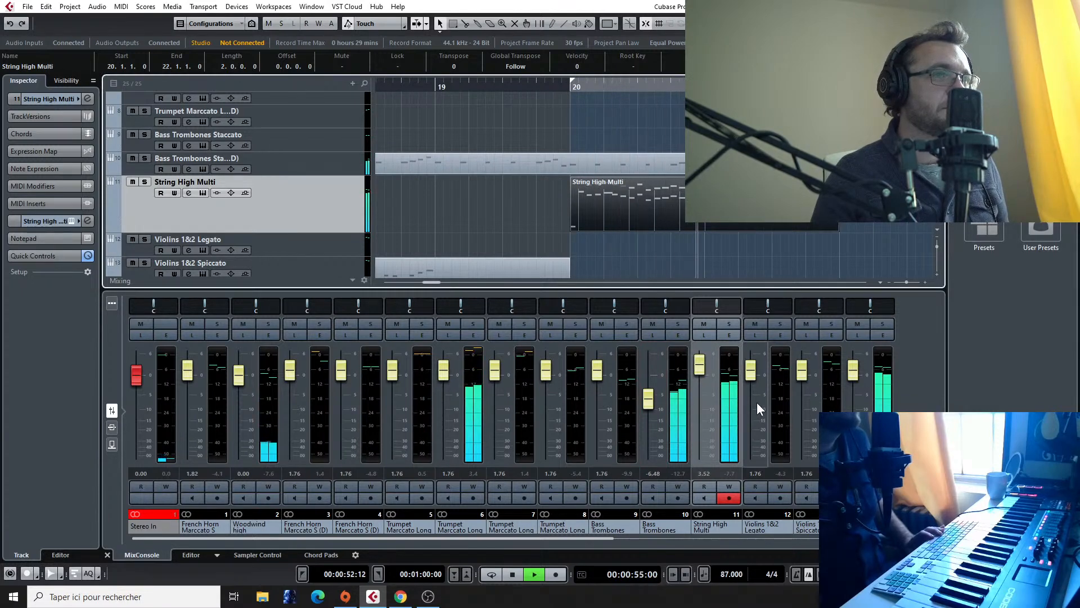
{"action": "key", "text": "space"}
Step: Play the whole arrangement from bar 18 to the end of the written material to check the transition into bar 20
{"action": "scroll", "coordinate": [833, 180], "scroll_direction": "down", "scroll_amount": 6}
{"action": "scroll", "coordinate": [832, 180], "scroll_direction": "up", "scroll_amount": 1}
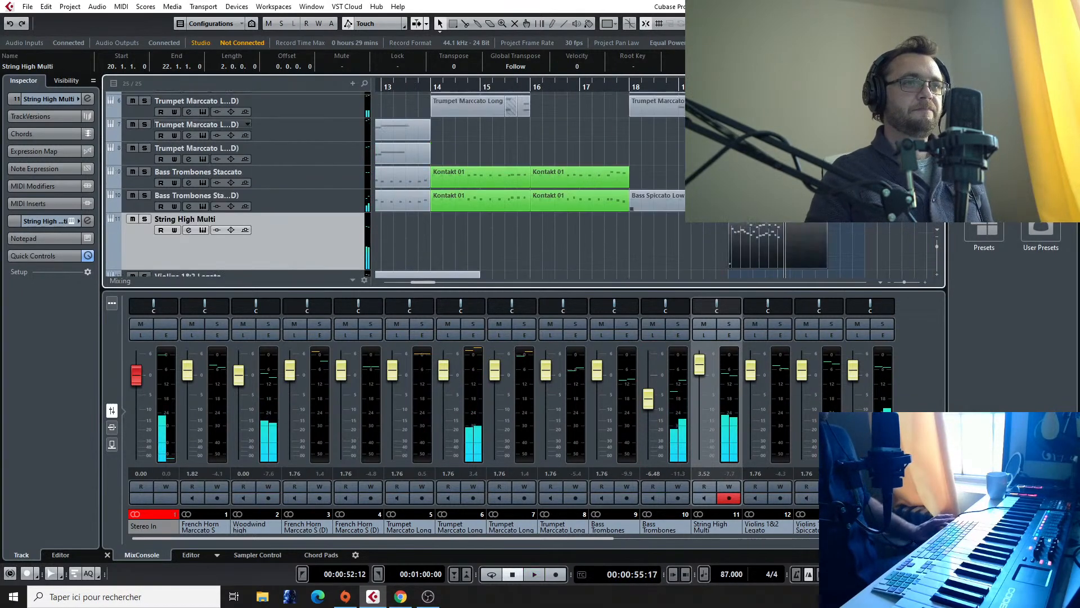
{"action": "scroll", "coordinate": [833, 180], "scroll_direction": "down", "scroll_amount": 3}
{"action": "scroll", "coordinate": [844, 180], "scroll_direction": "down", "scroll_amount": 1}
{"action": "scroll", "coordinate": [846, 211], "scroll_direction": "down", "scroll_amount": 1}
{"action": "scroll", "coordinate": [846, 211], "scroll_direction": "left", "scroll_amount": 1}
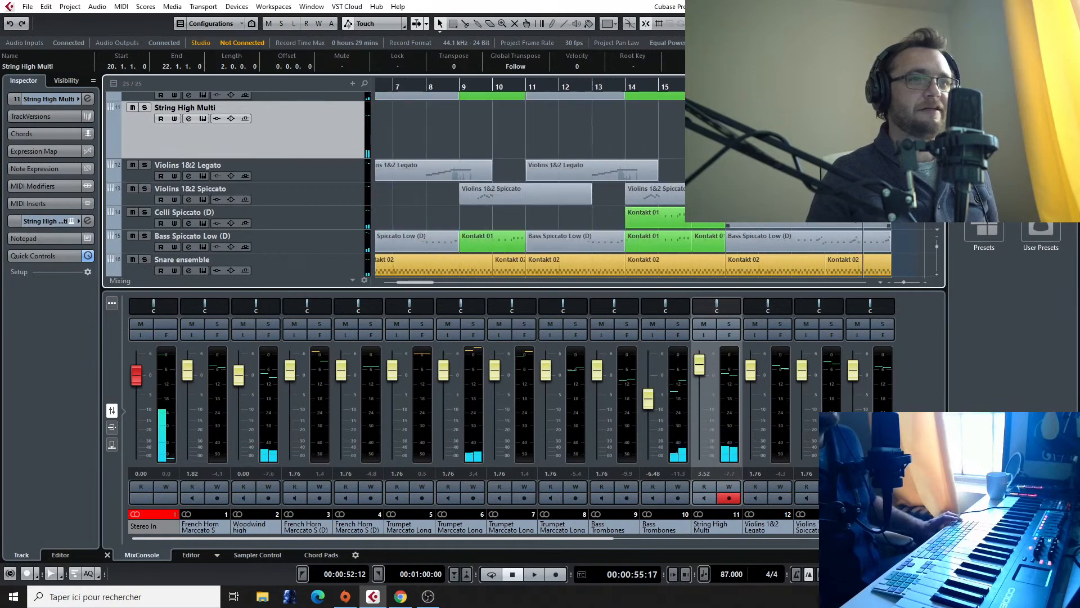
{"action": "scroll", "coordinate": [845, 216], "scroll_direction": "right", "scroll_amount": 6}
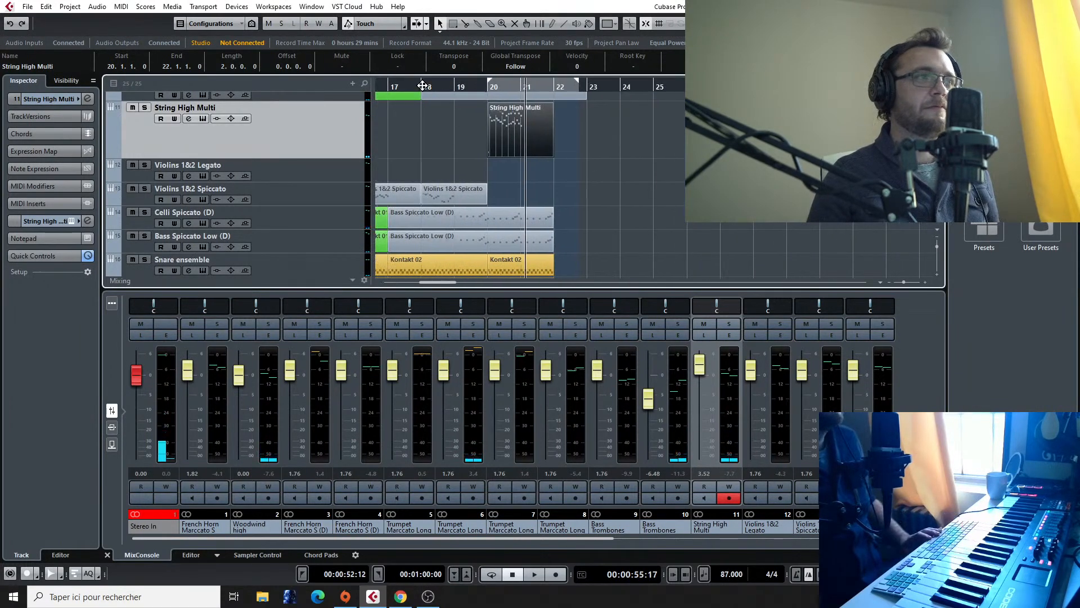
{"action": "left_click", "coordinate": [423, 86]}
{"action": "key", "text": "space"}
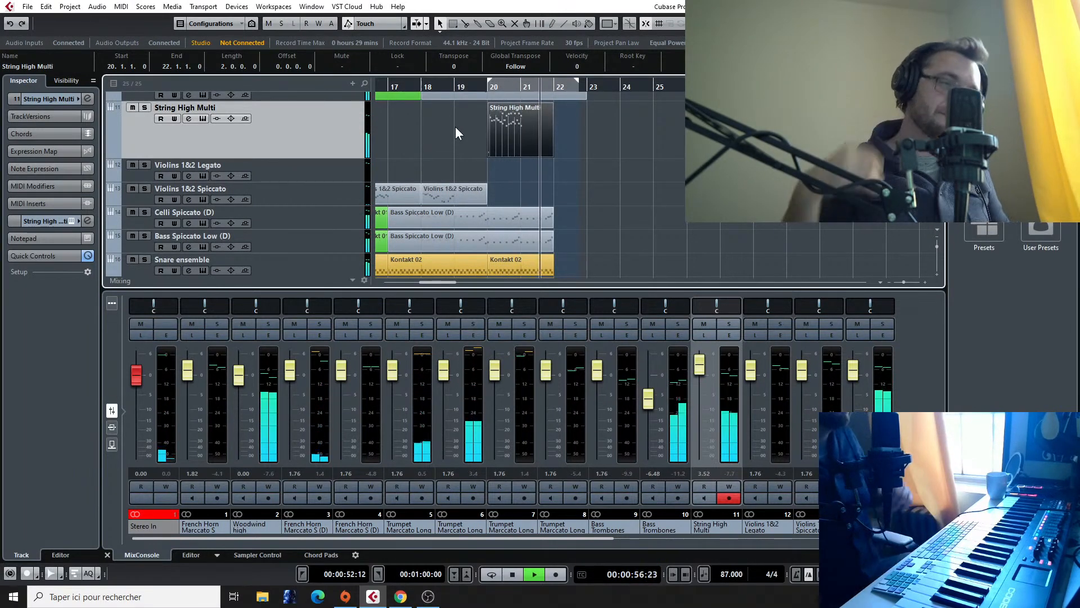
{"action": "key", "text": "space"}
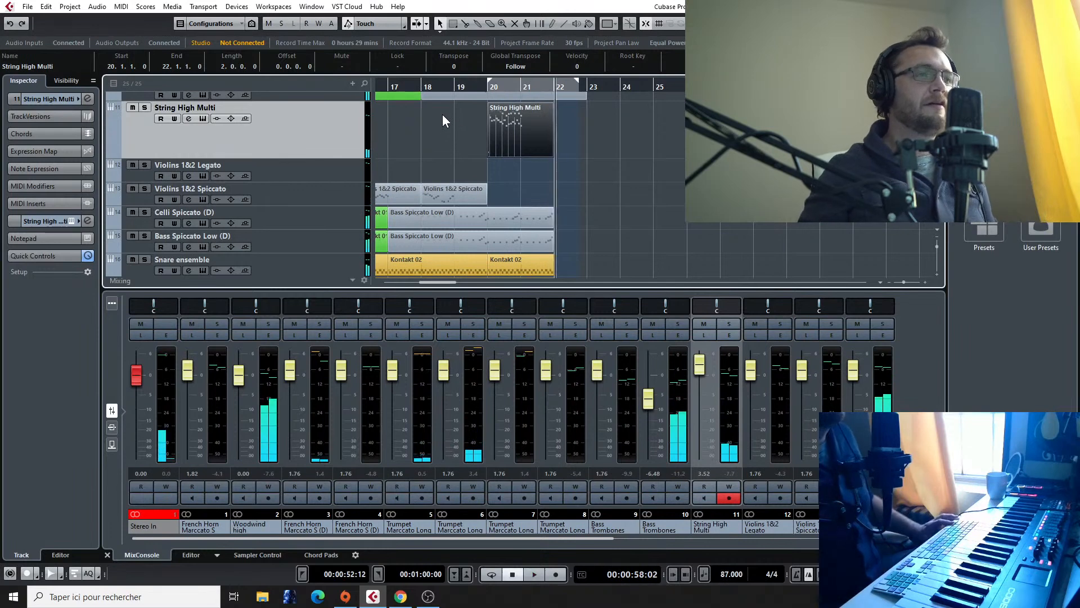
{"action": "scroll", "coordinate": [573, 130], "scroll_direction": "up", "scroll_amount": 3}
{"action": "scroll", "coordinate": [573, 180], "scroll_direction": "down", "scroll_amount": 6}
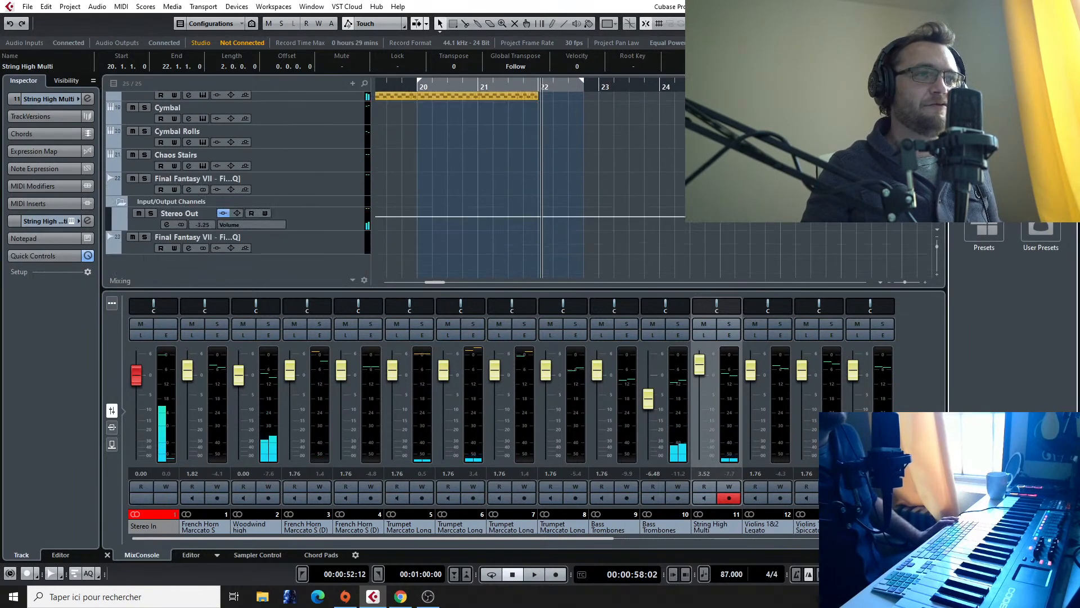
{"action": "scroll", "coordinate": [641, 180], "scroll_direction": "right", "scroll_amount": 4}
{"action": "scroll", "coordinate": [641, 180], "scroll_direction": "up", "scroll_amount": 3}
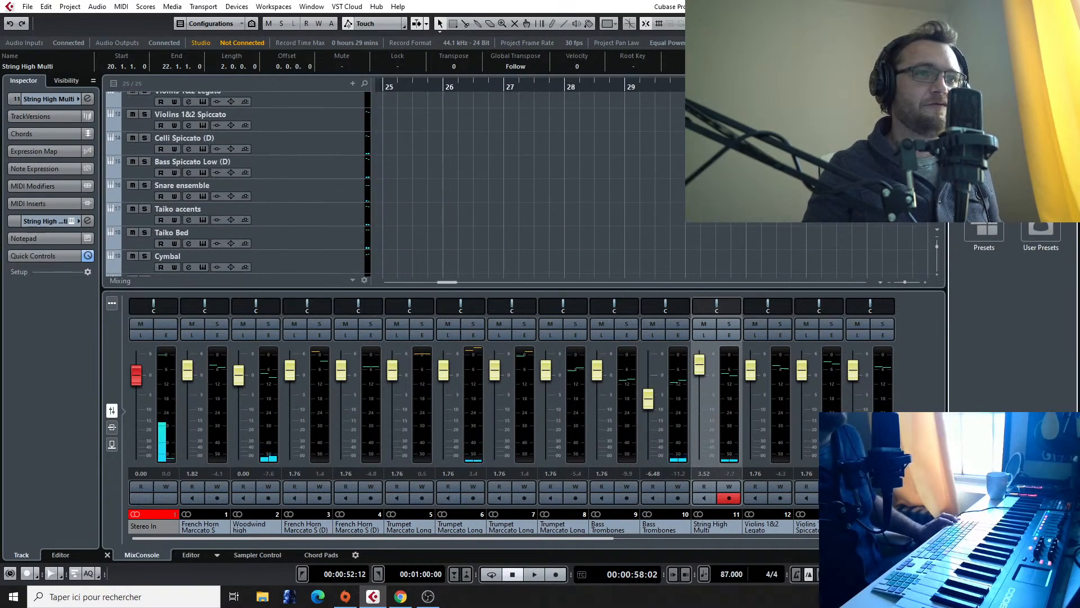
Step: Select the Woodwind high track and play its part briefly from just before bar 21
{"action": "scroll", "coordinate": [642, 180], "scroll_direction": "down", "scroll_amount": 2}
{"action": "scroll", "coordinate": [358, 167], "scroll_direction": "down", "scroll_amount": 3}
{"action": "scroll", "coordinate": [358, 167], "scroll_direction": "left", "scroll_amount": 4}
{"action": "scroll", "coordinate": [357, 167], "scroll_direction": "up", "scroll_amount": 6}
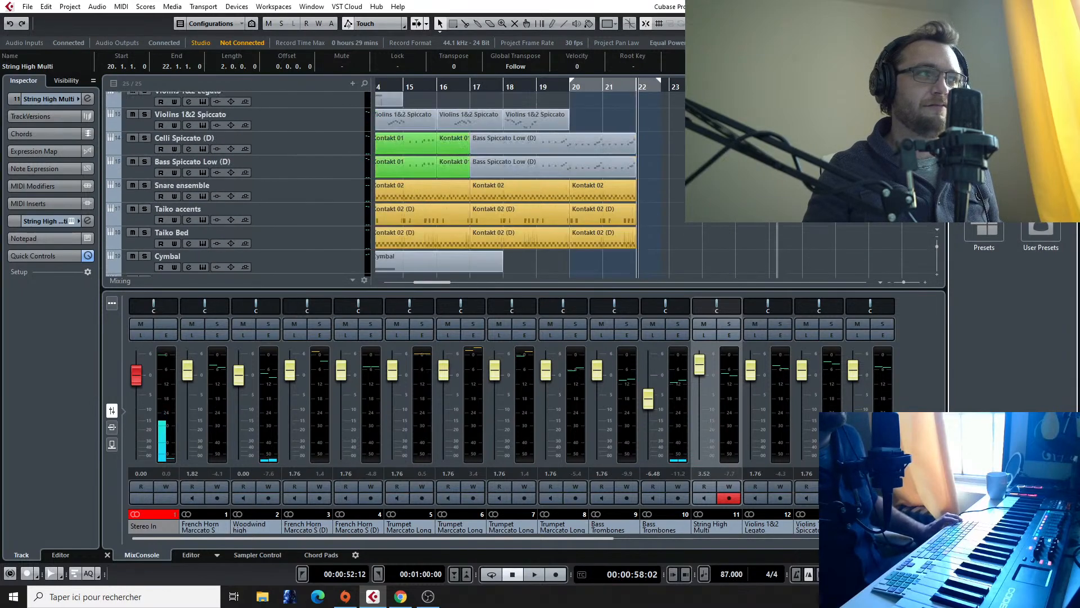
{"action": "scroll", "coordinate": [272, 160], "scroll_direction": "up", "scroll_amount": 8}
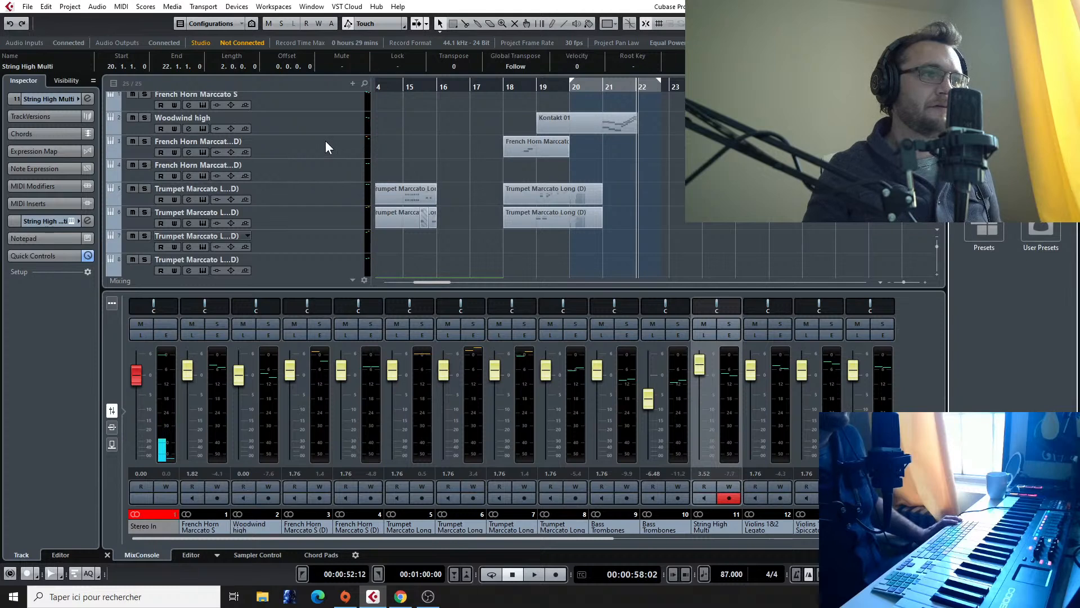
{"action": "left_click", "coordinate": [329, 119]}
{"action": "left_click", "coordinate": [603, 87]}
{"action": "key", "text": "space"}
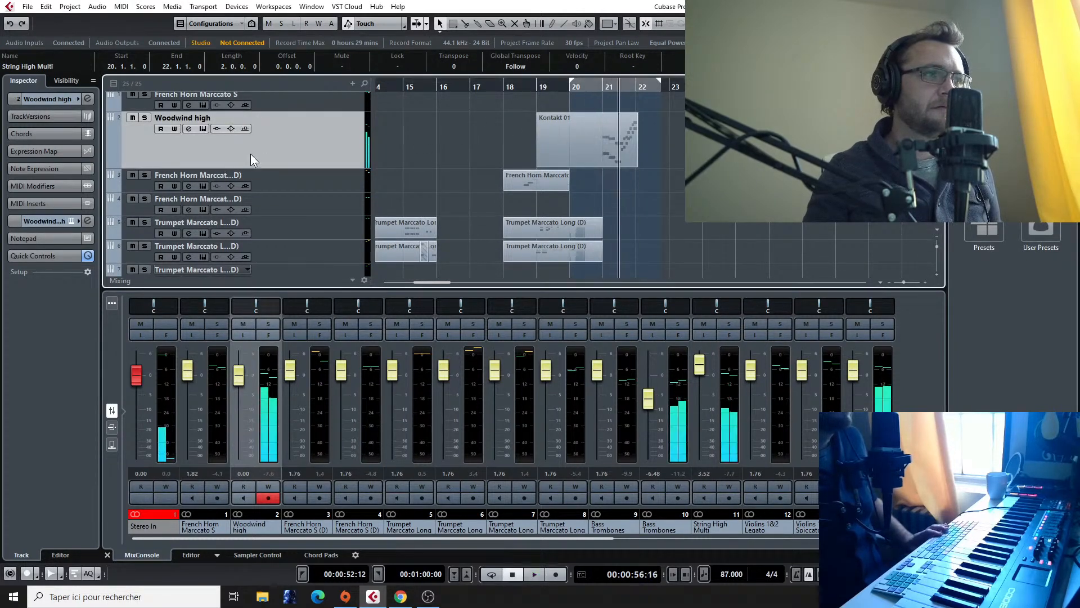
{"action": "key", "text": "space"}
Step: Select the French Horn Marccato track on channel 3 and inspect its Kontakt instrument
{"action": "scroll", "coordinate": [251, 157], "scroll_direction": "down", "scroll_amount": 3}
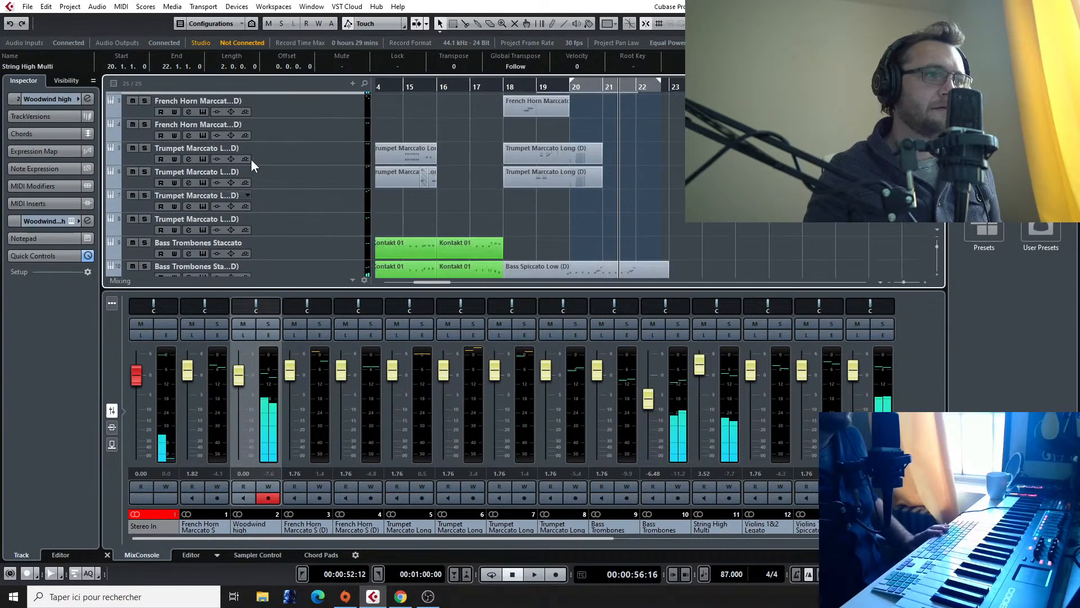
{"action": "left_click", "coordinate": [306, 101]}
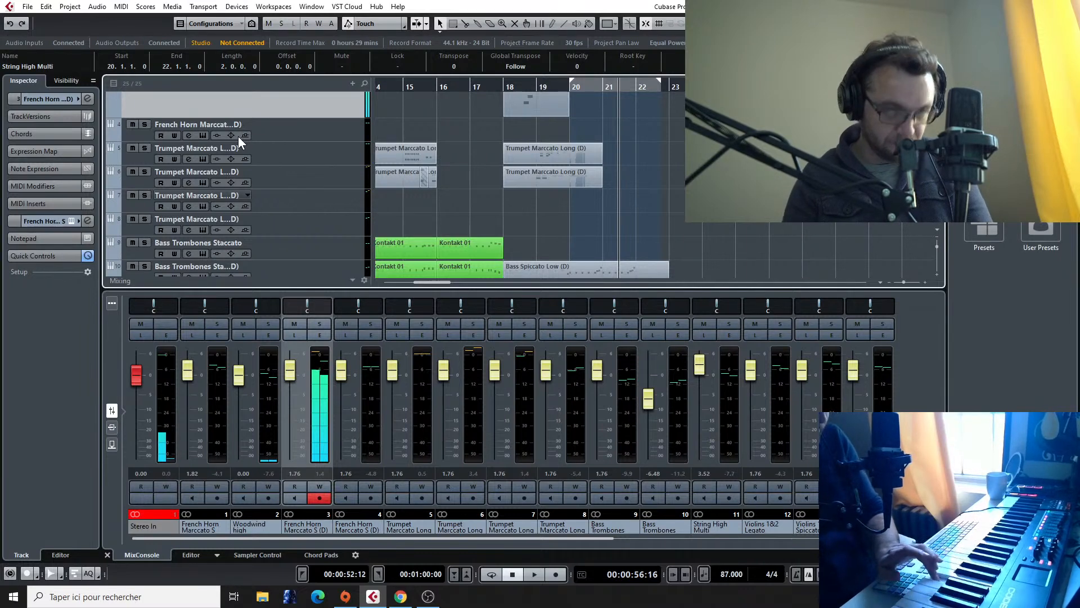
{"action": "scroll", "coordinate": [676, 155], "scroll_direction": "down", "scroll_amount": 1}
{"action": "scroll", "coordinate": [676, 154], "scroll_direction": "left", "scroll_amount": 1}
{"action": "scroll", "coordinate": [676, 154], "scroll_direction": "right", "scroll_amount": 3}
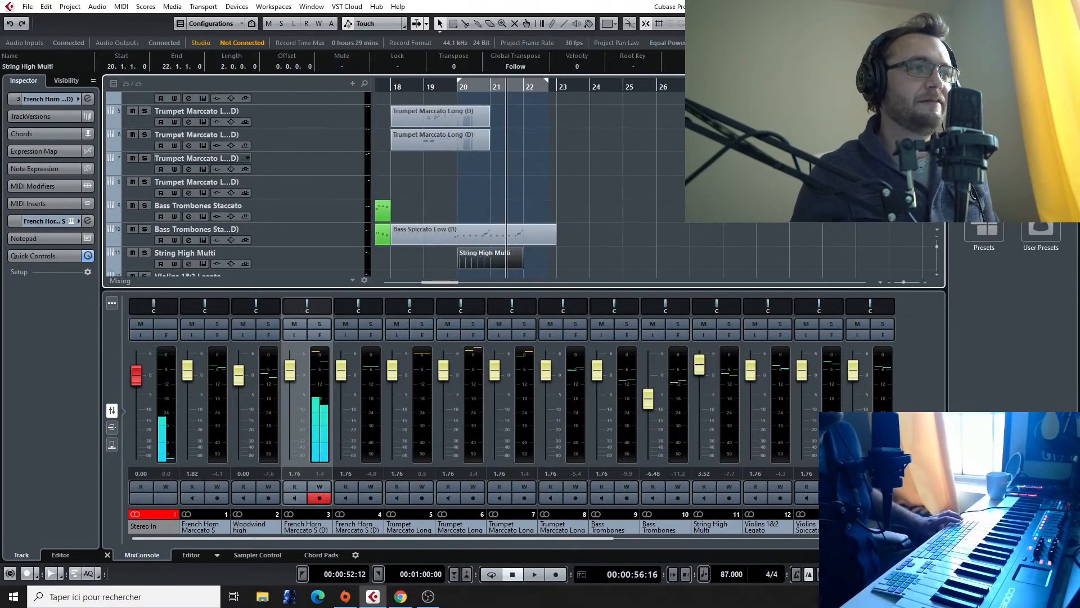
{"action": "scroll", "coordinate": [676, 154], "scroll_direction": "down", "scroll_amount": 5}
{"action": "scroll", "coordinate": [676, 154], "scroll_direction": "right", "scroll_amount": 3}
{"action": "scroll", "coordinate": [529, 154], "scroll_direction": "right", "scroll_amount": 3}
{"action": "left_click", "coordinate": [71, 221]}
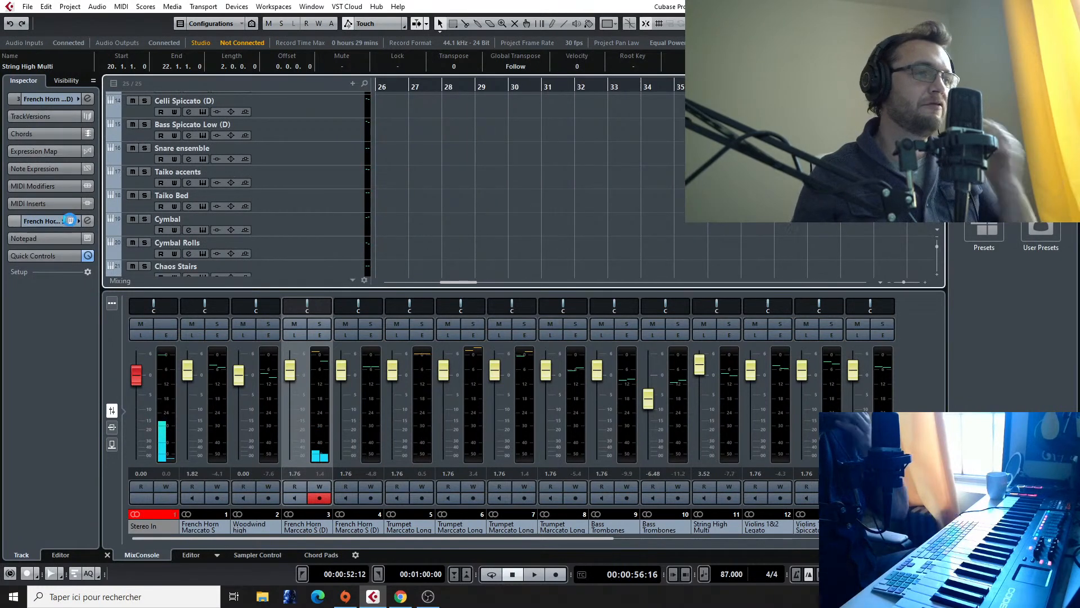
{"action": "left_click_drag", "start_coordinate": [736, 99], "coordinate": [506, 85]}
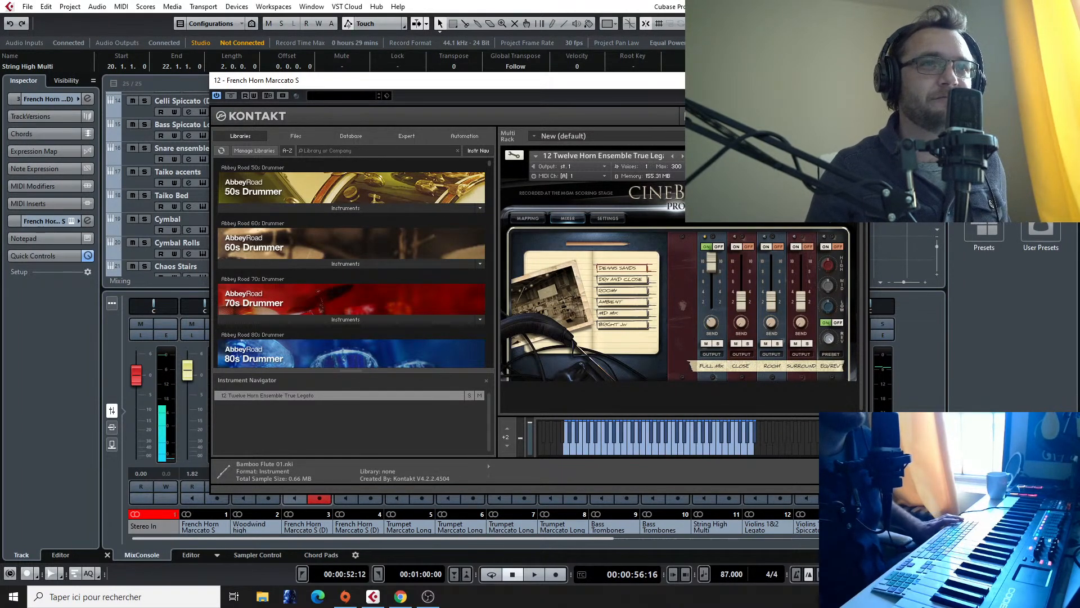
{"action": "left_click", "coordinate": [856, 79]}
Step: Play the Final Fantasy VII - Fighting [HQ] reference audio around bar 43 while trying out the melody on the horns
{"action": "scroll", "coordinate": [673, 131], "scroll_direction": "left", "scroll_amount": 5}
{"action": "scroll", "coordinate": [673, 134], "scroll_direction": "up", "scroll_amount": 2}
{"action": "scroll", "coordinate": [673, 134], "scroll_direction": "down", "scroll_amount": 5}
{"action": "scroll", "coordinate": [680, 131], "scroll_direction": "left", "scroll_amount": 2}
{"action": "scroll", "coordinate": [680, 131], "scroll_direction": "right", "scroll_amount": 5}
{"action": "scroll", "coordinate": [680, 131], "scroll_direction": "right", "scroll_amount": 4}
{"action": "left_click", "coordinate": [483, 87]}
{"action": "key", "text": "space"}
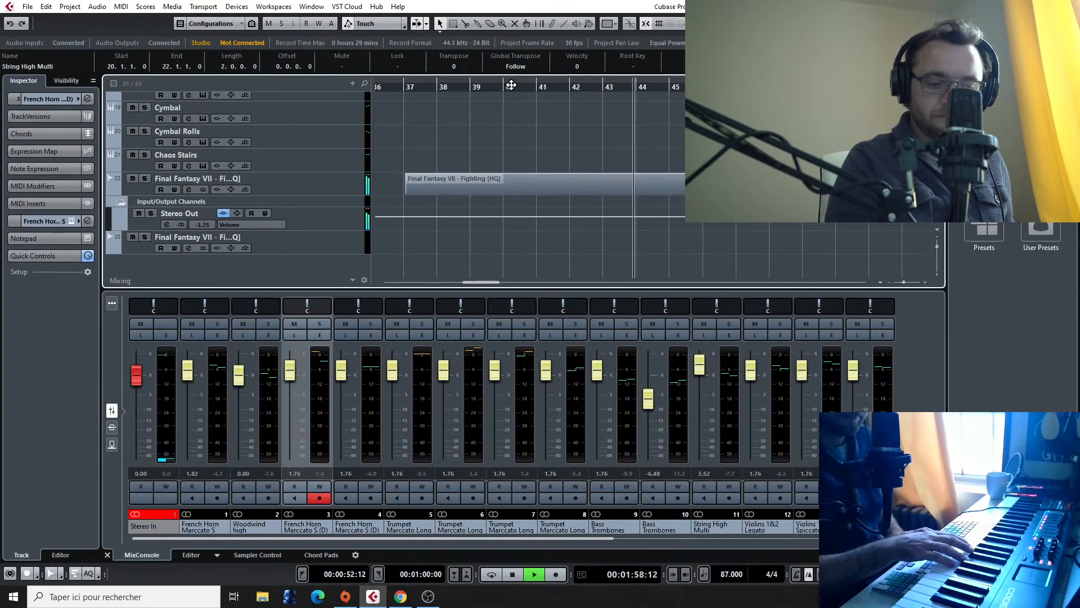
{"action": "key", "text": "space"}
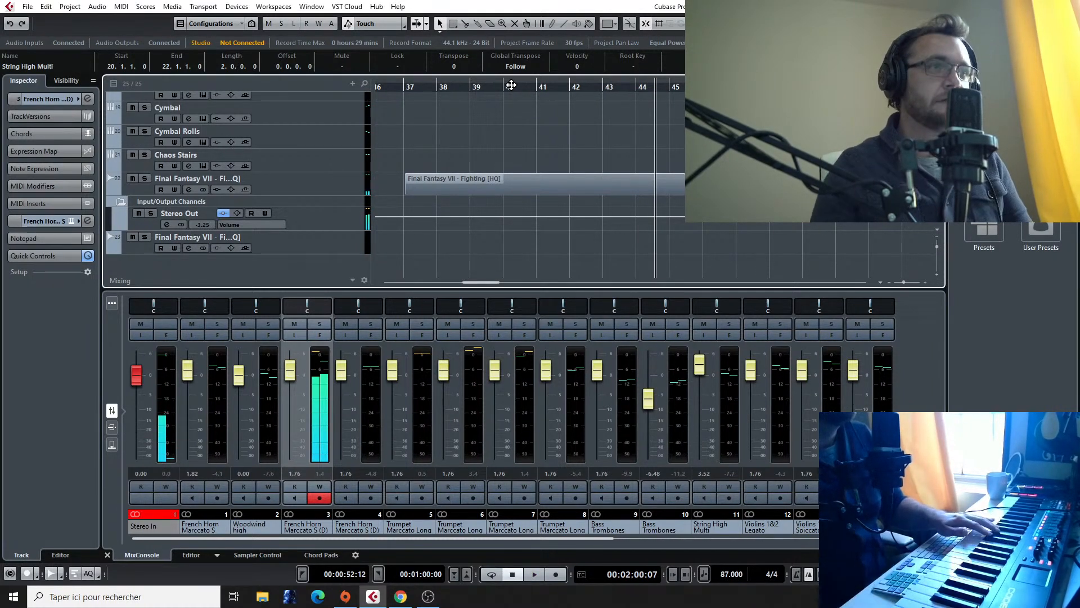
Step: Return to the arrangement and play it from around bar 18 until just past the start of bar 21
{"action": "scroll", "coordinate": [562, 154], "scroll_direction": "up", "scroll_amount": 3}
{"action": "scroll", "coordinate": [662, 170], "scroll_direction": "right", "scroll_amount": 5}
{"action": "scroll", "coordinate": [663, 170], "scroll_direction": "down", "scroll_amount": 3}
{"action": "scroll", "coordinate": [631, 160], "scroll_direction": "down", "scroll_amount": 3}
{"action": "scroll", "coordinate": [630, 160], "scroll_direction": "left", "scroll_amount": 6}
{"action": "scroll", "coordinate": [630, 160], "scroll_direction": "up", "scroll_amount": 5}
{"action": "scroll", "coordinate": [630, 160], "scroll_direction": "up", "scroll_amount": 1}
{"action": "scroll", "coordinate": [625, 160], "scroll_direction": "right", "scroll_amount": 4}
{"action": "scroll", "coordinate": [579, 156], "scroll_direction": "left", "scroll_amount": 4}
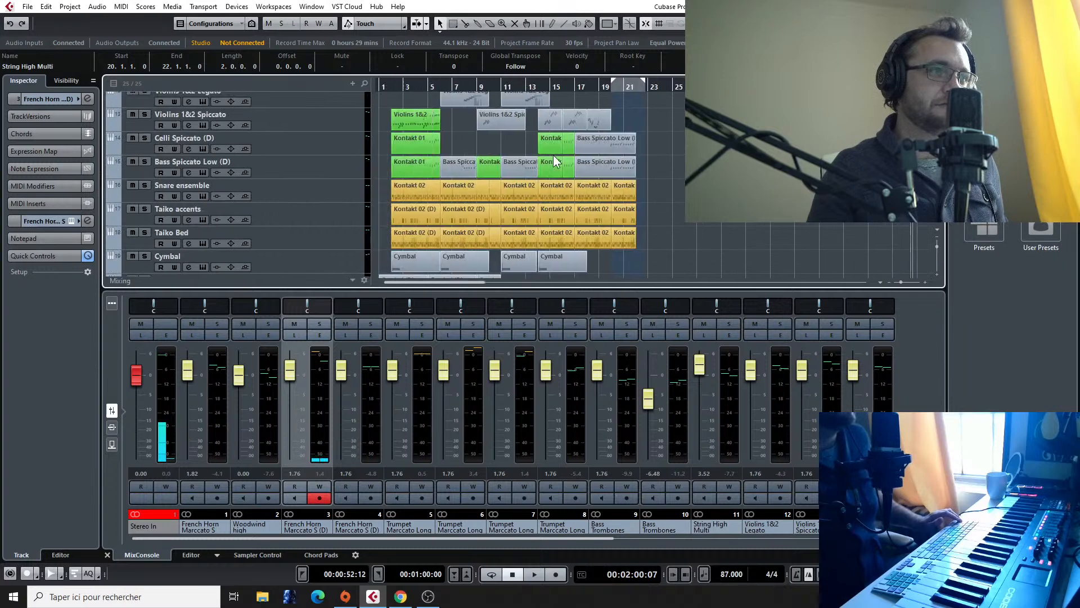
{"action": "scroll", "coordinate": [554, 155], "scroll_direction": "up", "scroll_amount": 5}
{"action": "left_click", "coordinate": [601, 85]}
{"action": "key", "text": "space"}
{"action": "scroll", "coordinate": [623, 194], "scroll_direction": "up", "scroll_amount": 3}
{"action": "scroll", "coordinate": [542, 177], "scroll_direction": "down", "scroll_amount": 1}
{"action": "scroll", "coordinate": [608, 161], "scroll_direction": "up", "scroll_amount": 1}
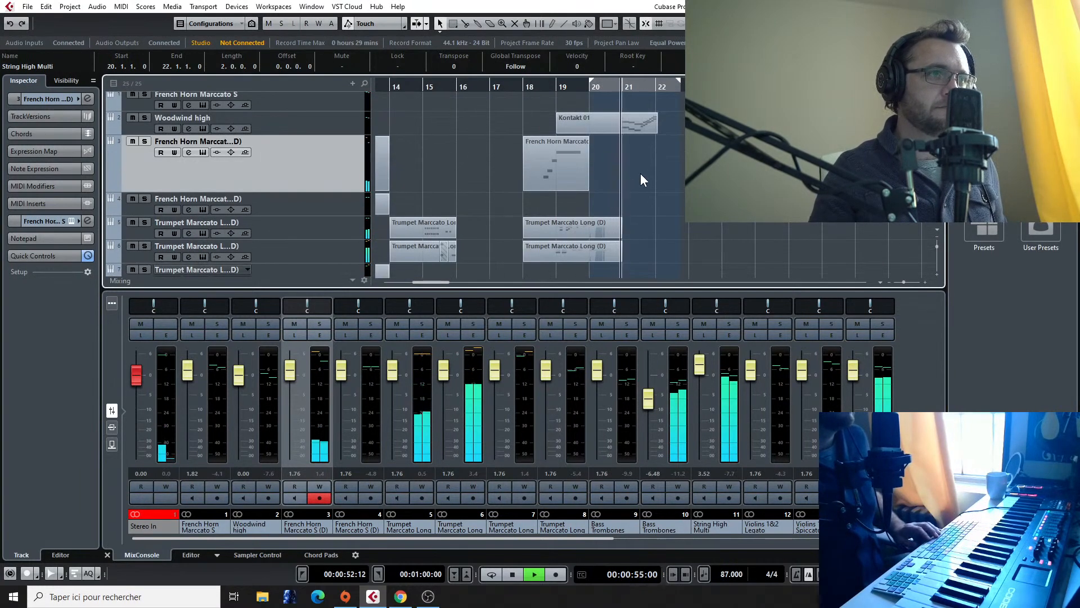
{"action": "key", "text": "space"}
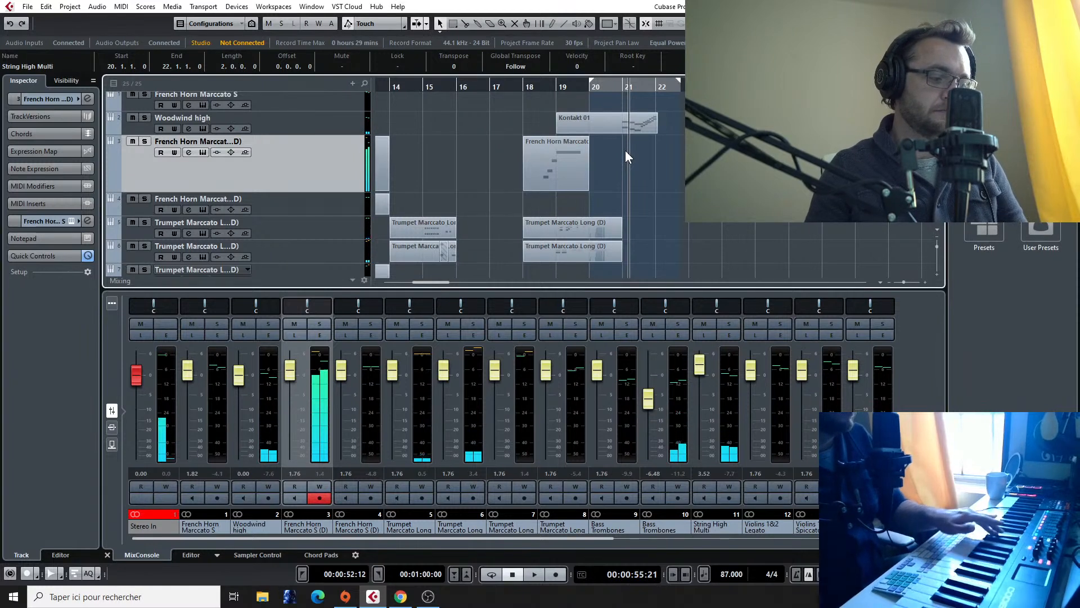
Step: Try to record a French horn line on channel 3 from bar 21
{"action": "left_click", "coordinate": [623, 87]}
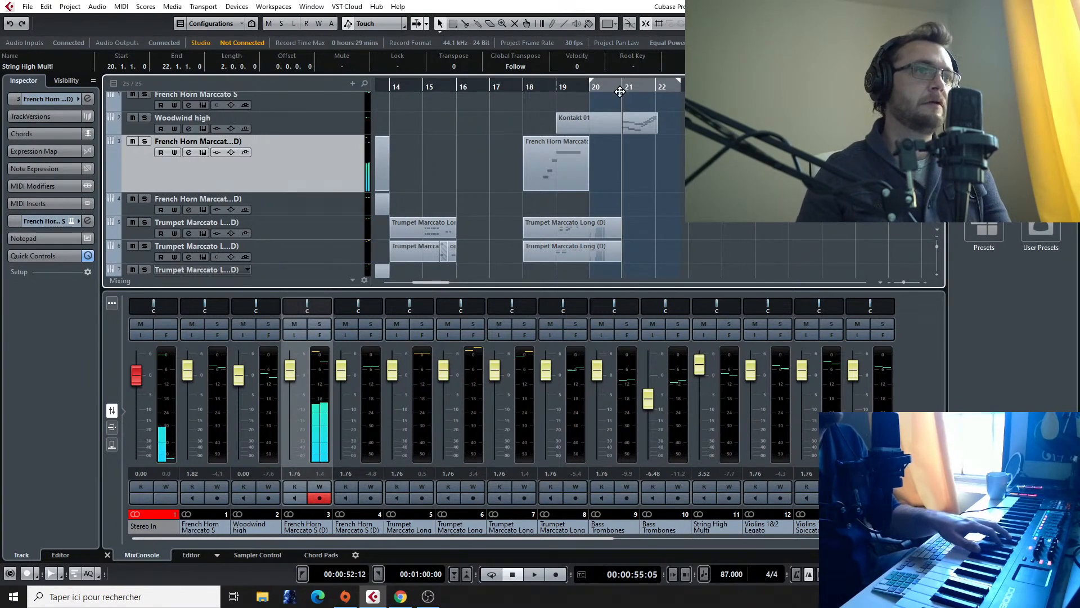
{"action": "key", "text": "KP_Multiply"}
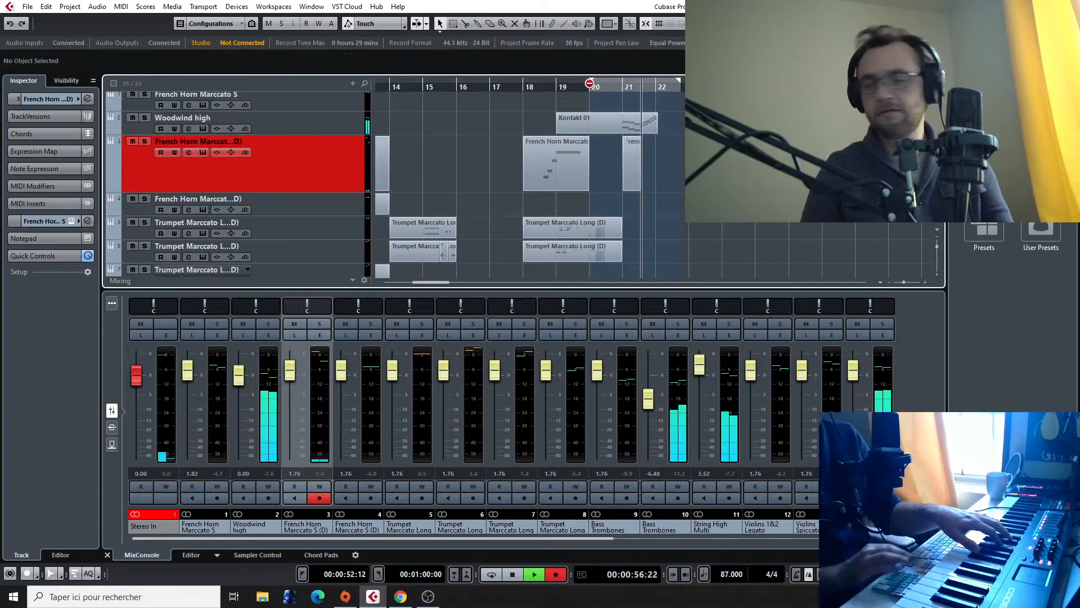
{"action": "key", "text": "space"}
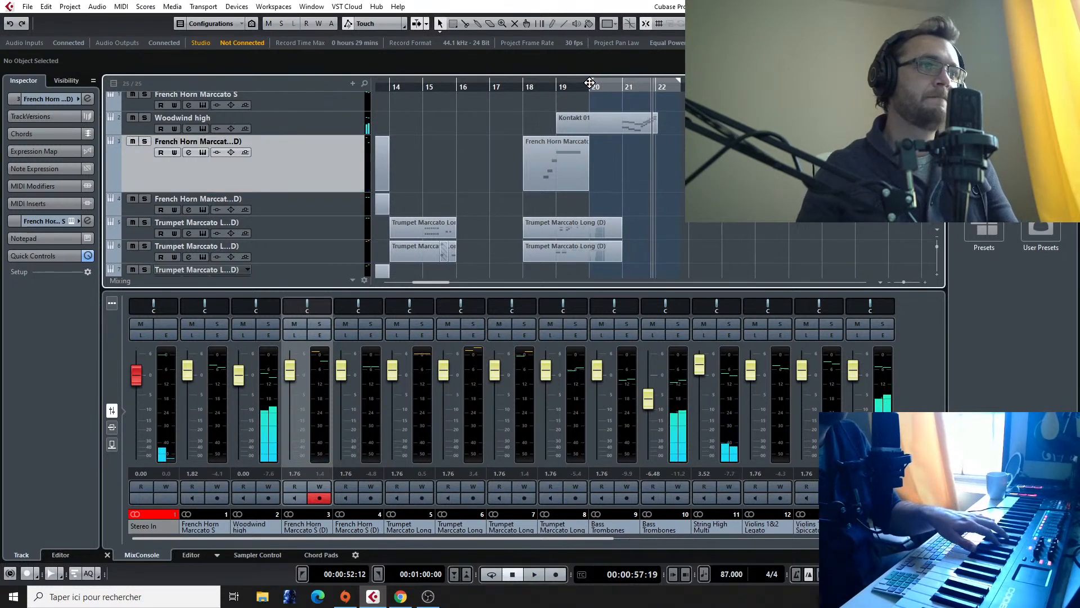
Step: Record a French horn part on channel 3 from bar 19, and trim the new part's start to bar 20
{"action": "left_click", "coordinate": [556, 88]}
{"action": "key", "text": "KP_Multiply"}
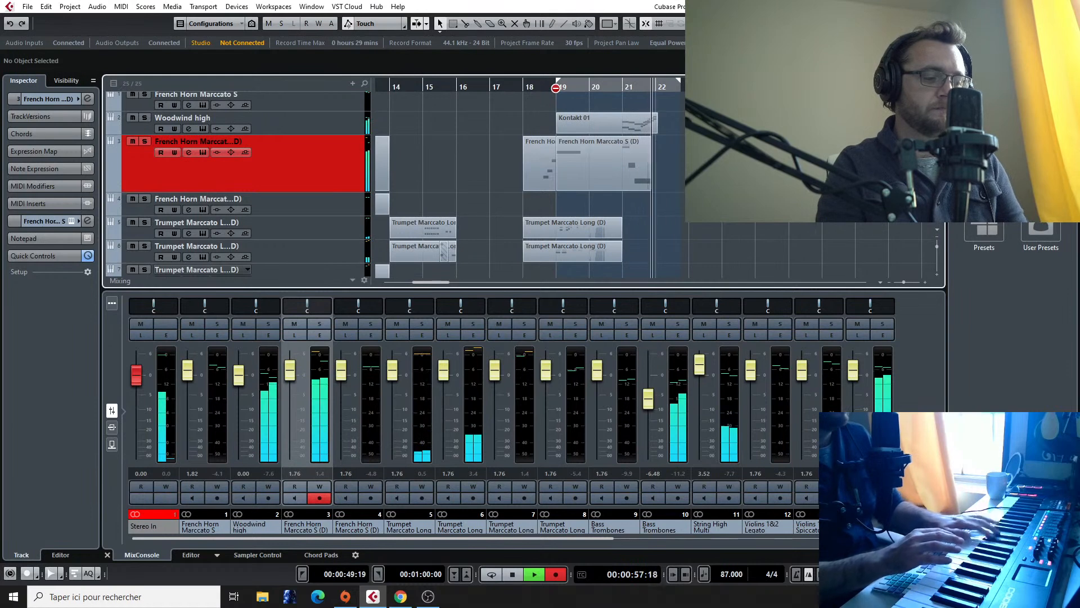
{"action": "key", "text": "space"}
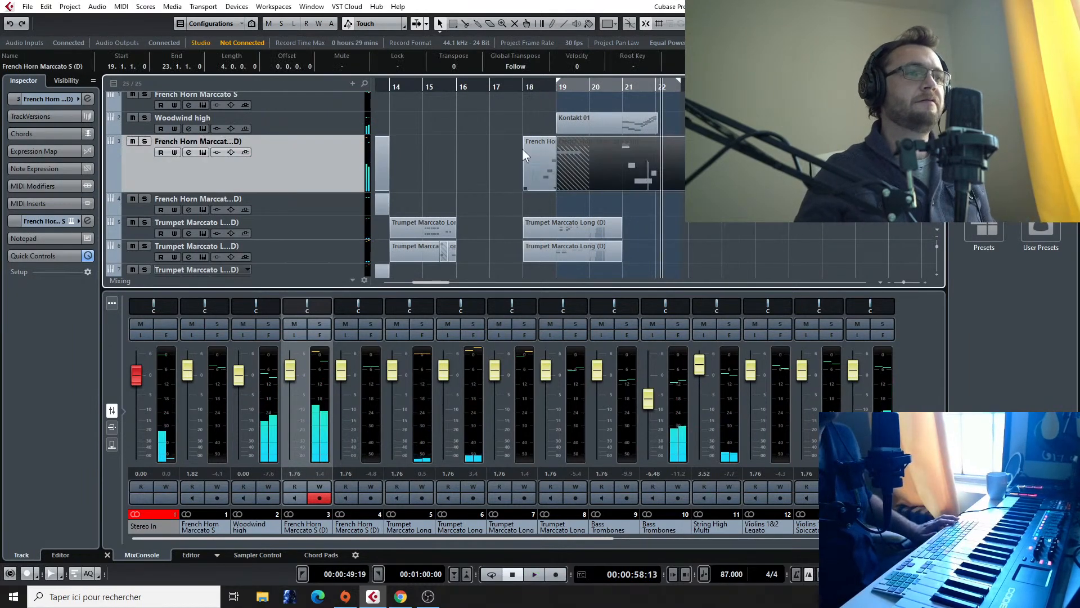
{"action": "left_click_drag", "start_coordinate": [556, 189], "coordinate": [590, 189]}
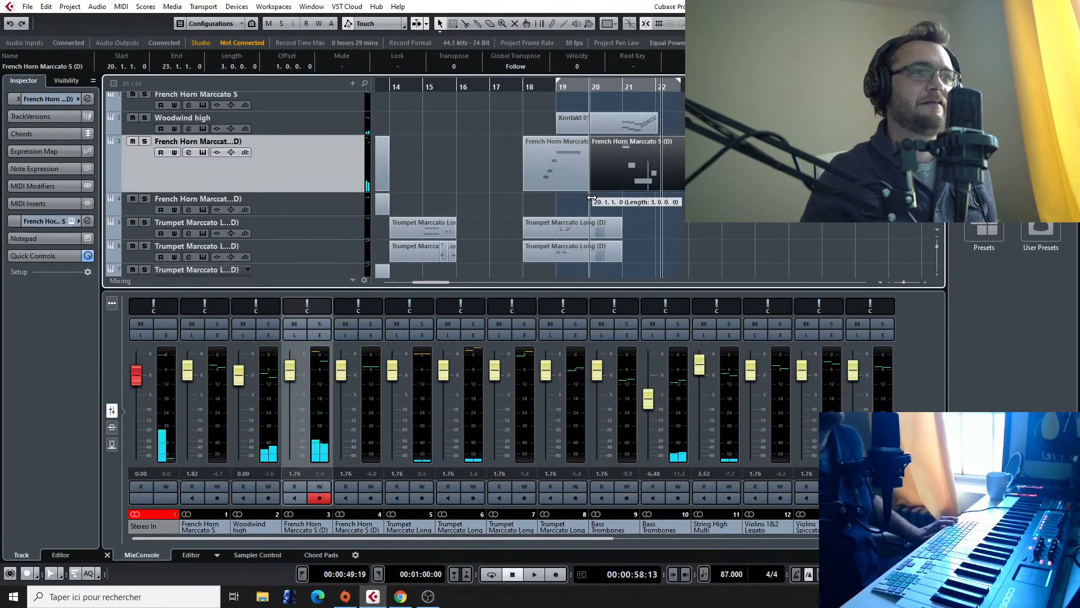
Step: Play the arrangement from around bar 16 to past bar 21 to check the new French horn part in context
{"action": "left_click", "coordinate": [453, 90]}
{"action": "scroll", "coordinate": [463, 121], "scroll_direction": "down", "scroll_amount": 3}
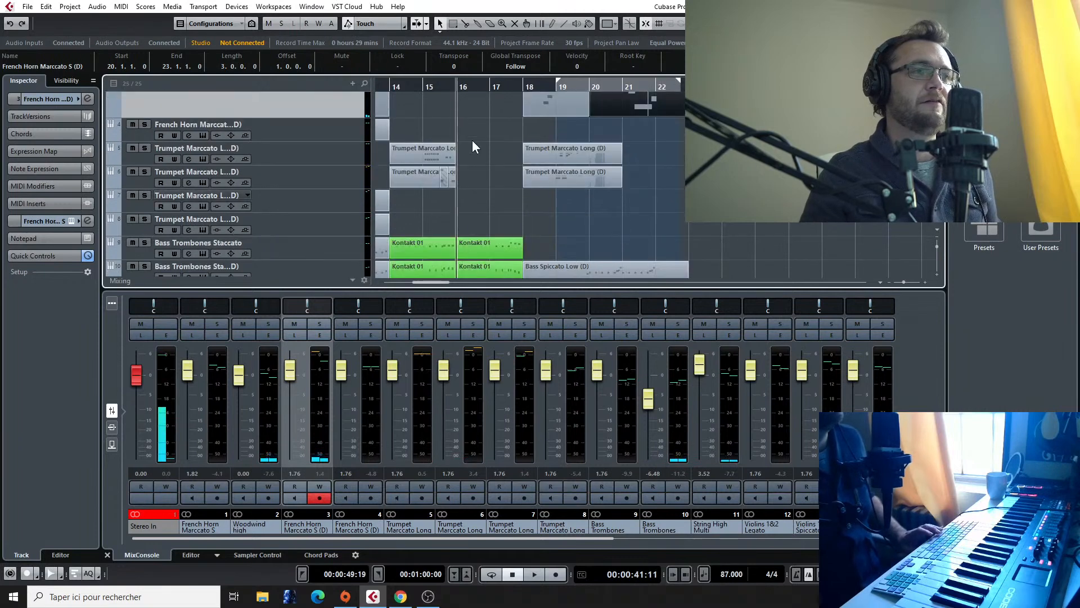
{"action": "key", "text": "space"}
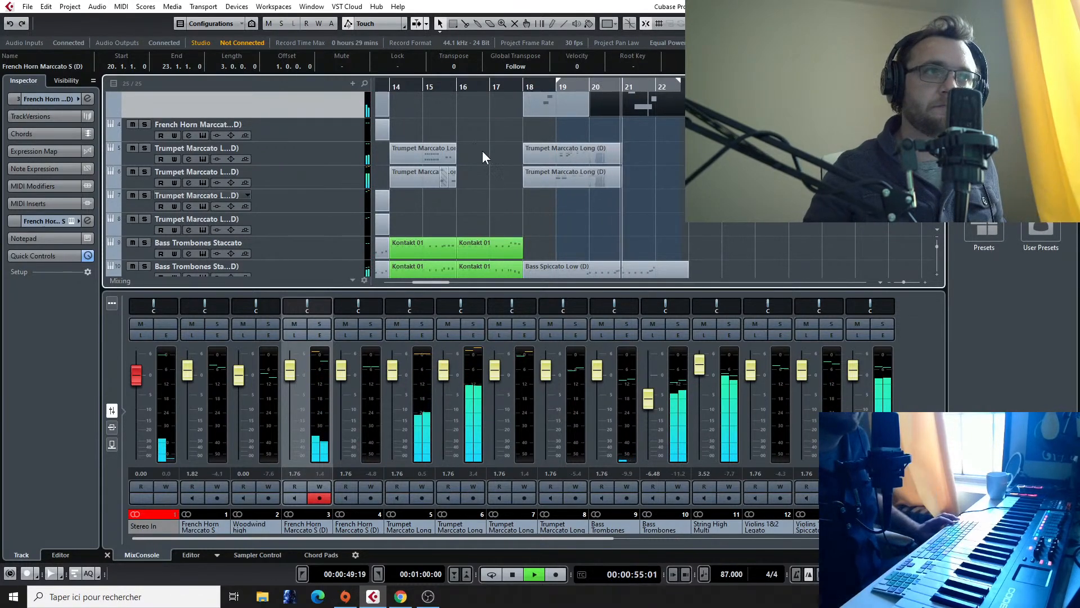
{"action": "scroll", "coordinate": [556, 188], "scroll_direction": "up", "scroll_amount": 2}
{"action": "scroll", "coordinate": [551, 188], "scroll_direction": "down", "scroll_amount": 2}
{"action": "scroll", "coordinate": [549, 188], "scroll_direction": "up", "scroll_amount": 1}
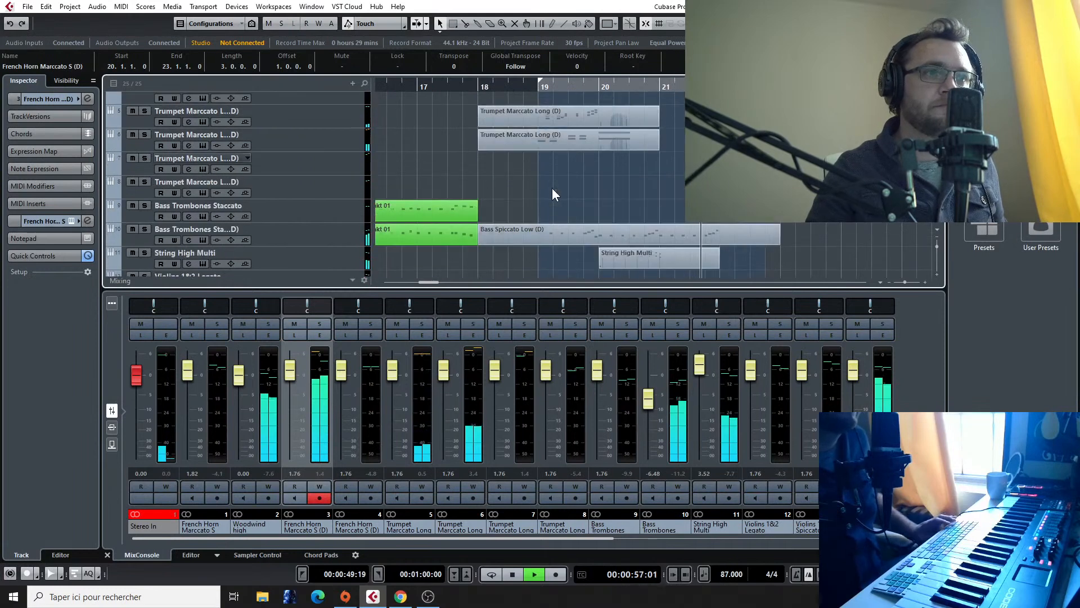
{"action": "key", "text": "space"}
Step: Replay from bar 21 while reviewing the tracks, and switch on cycle playback of the range starting at bar 19
{"action": "left_click", "coordinate": [657, 87]}
{"action": "key", "text": "space"}
{"action": "scroll", "coordinate": [486, 265], "scroll_direction": "up", "scroll_amount": 2}
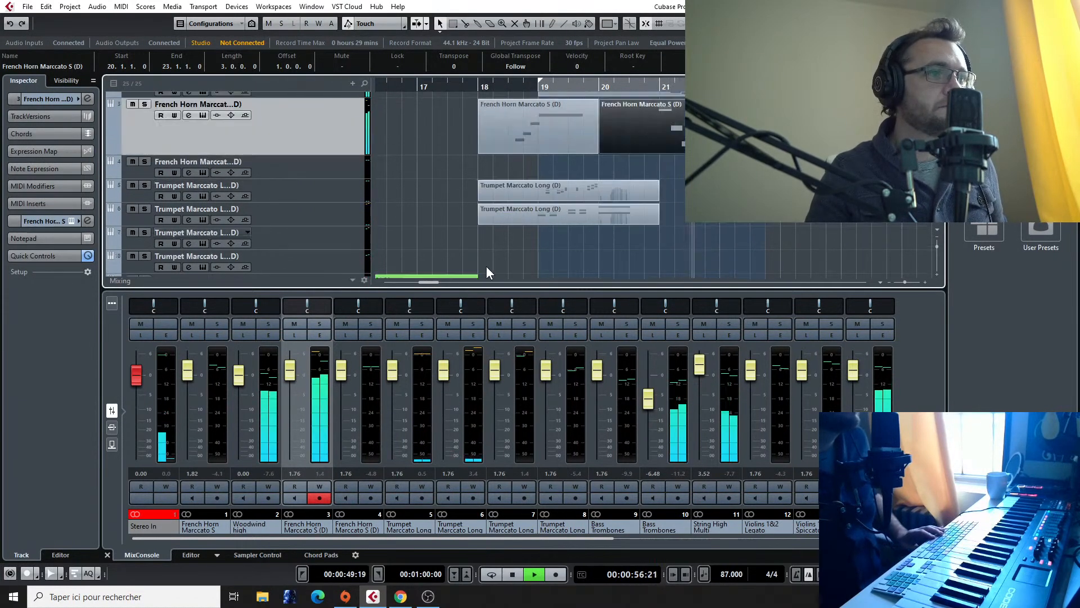
{"action": "scroll", "coordinate": [598, 241], "scroll_direction": "down", "scroll_amount": 2}
{"action": "scroll", "coordinate": [563, 236], "scroll_direction": "down", "scroll_amount": 2}
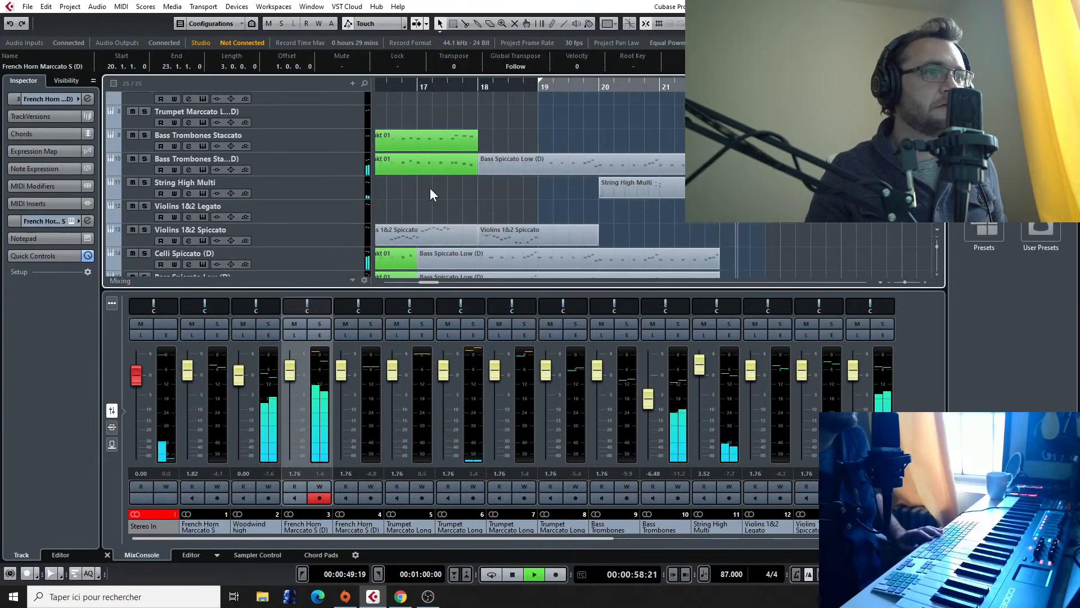
{"action": "scroll", "coordinate": [611, 174], "scroll_direction": "down", "scroll_amount": 4}
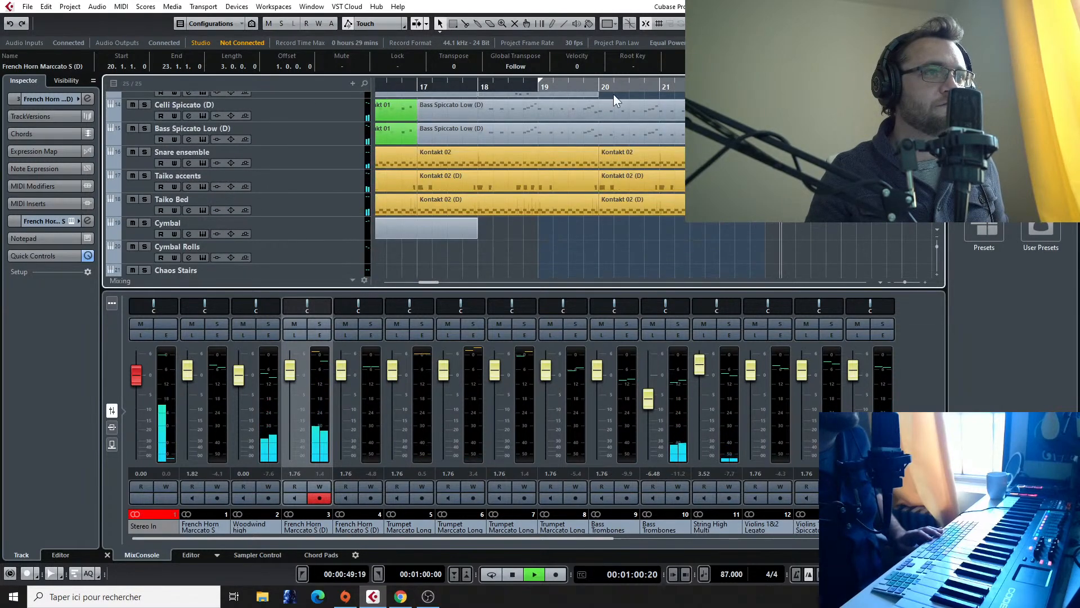
{"action": "scroll", "coordinate": [613, 93], "scroll_direction": "up", "scroll_amount": 6}
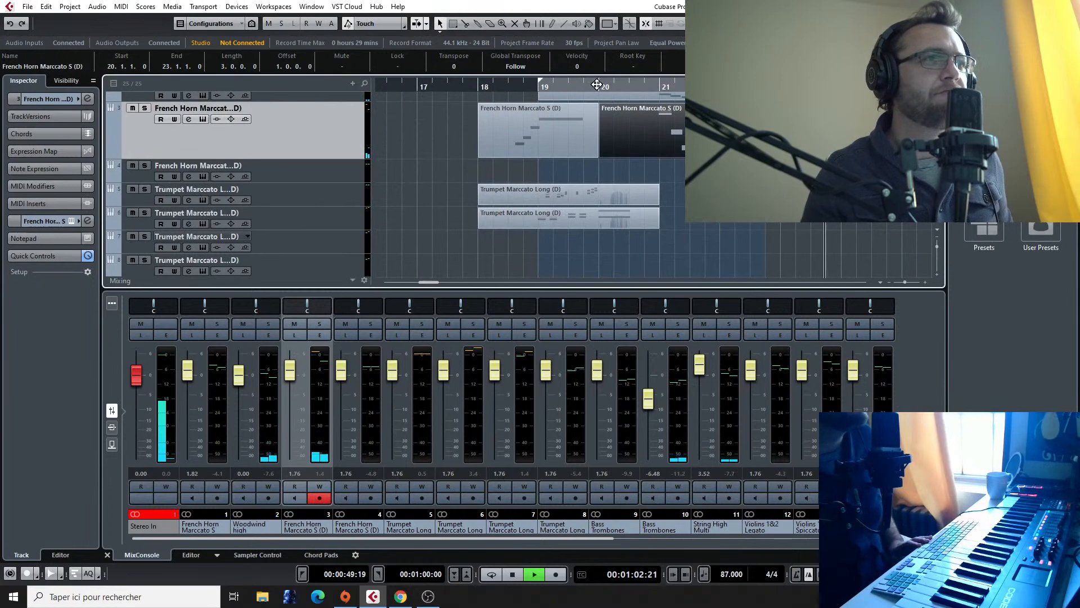
{"action": "left_click", "coordinate": [606, 82]}
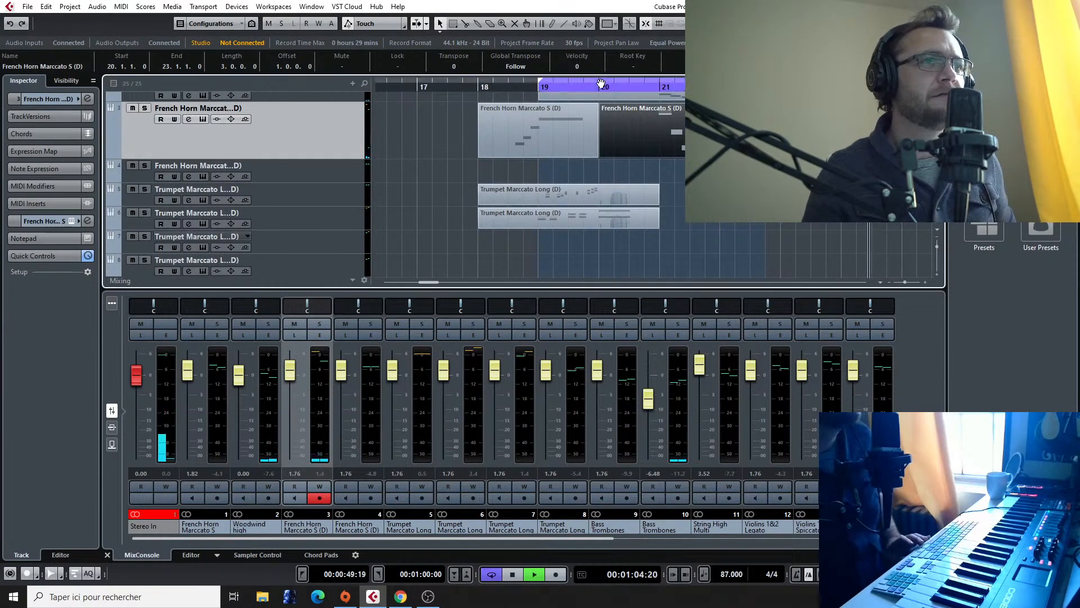
{"action": "scroll", "coordinate": [674, 169], "scroll_direction": "down", "scroll_amount": 3}
{"action": "scroll", "coordinate": [674, 169], "scroll_direction": "up", "scroll_amount": 5}
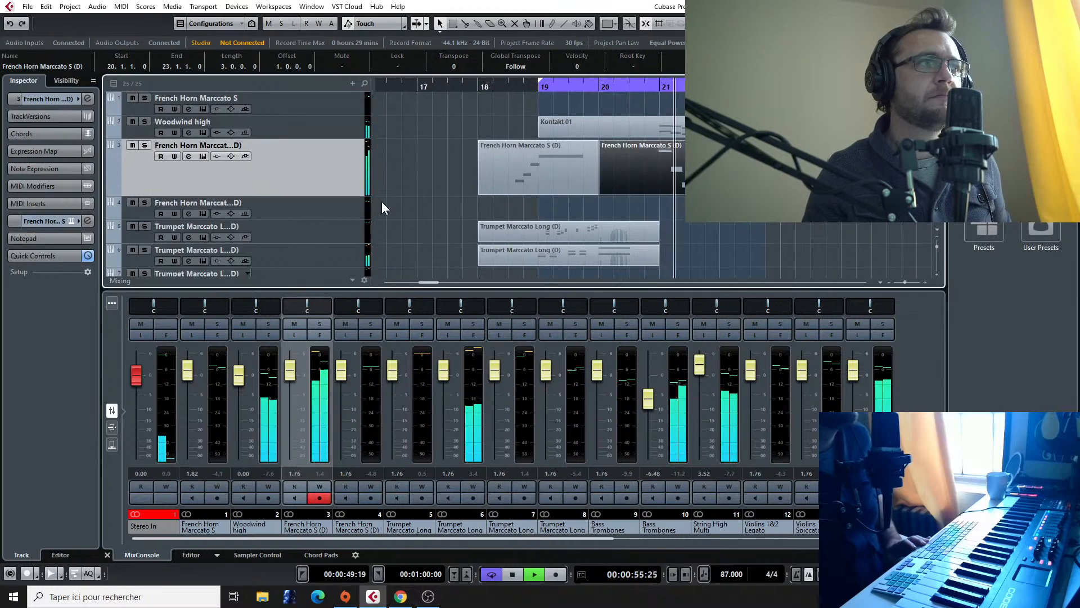
Step: Compare the French horn sounds on channels 3 and 4, ending with the channel 4 track selected
{"action": "left_click", "coordinate": [284, 210]}
{"action": "key", "text": "space"}
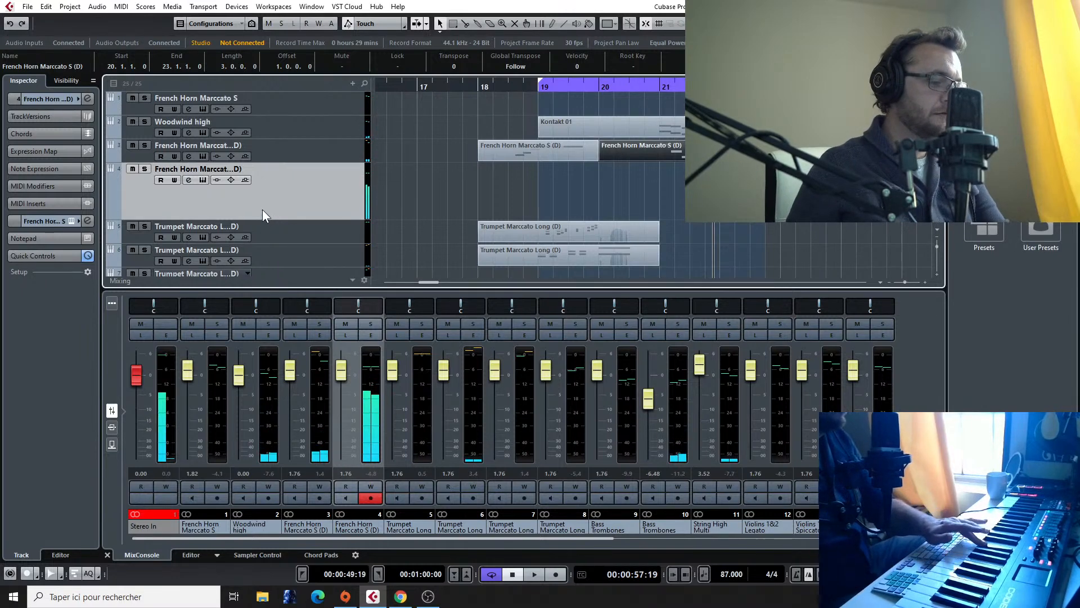
{"action": "left_click", "coordinate": [277, 157]}
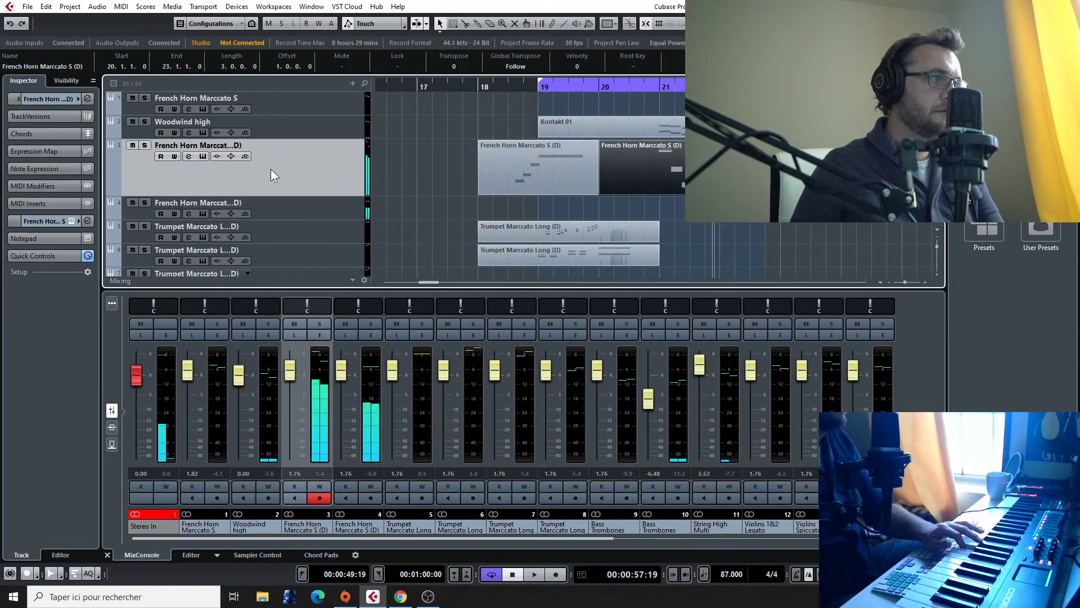
{"action": "left_click", "coordinate": [263, 205]}
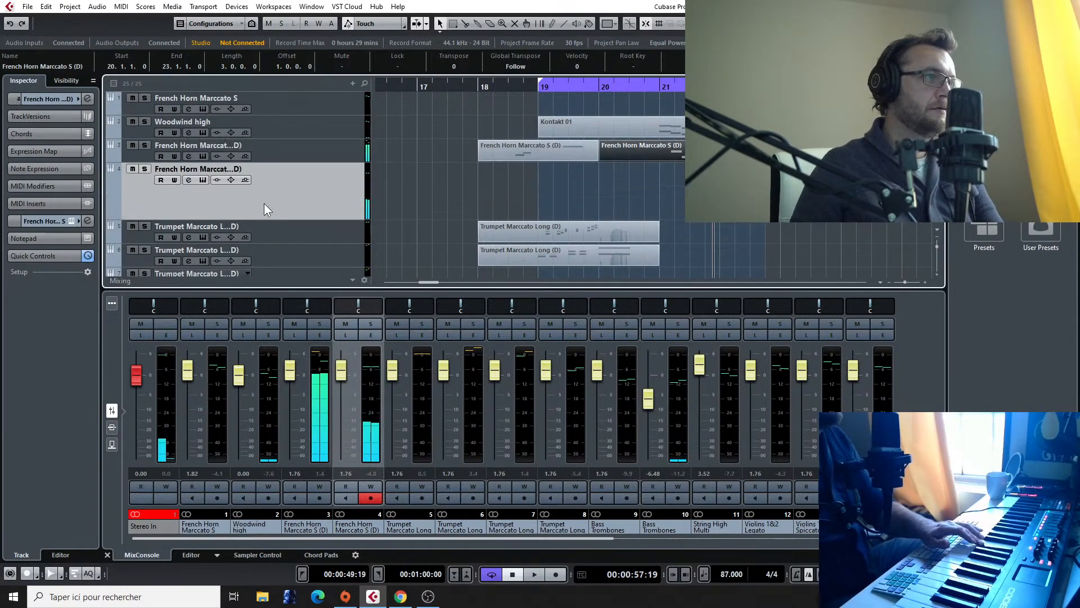
Step: Remove the Twelve Horn Ensemble True Legato patch from channel 4's Kontakt instrument and search its libraries for "cine"
{"action": "left_click", "coordinate": [73, 220]}
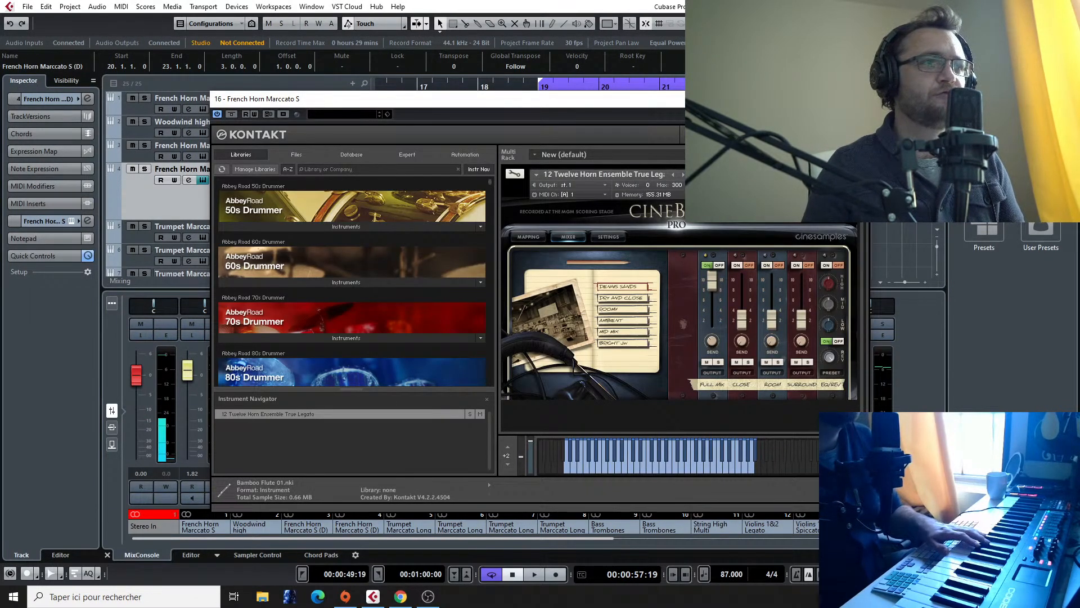
{"action": "left_click", "coordinate": [852, 170]}
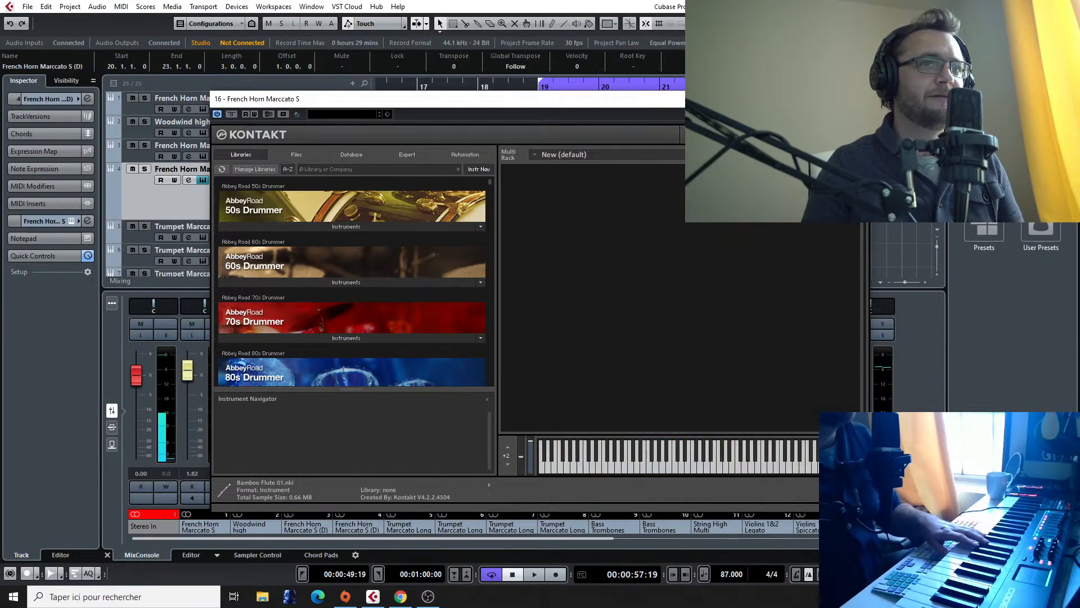
{"action": "left_click", "coordinate": [404, 169]}
{"action": "type", "text": "ci"}
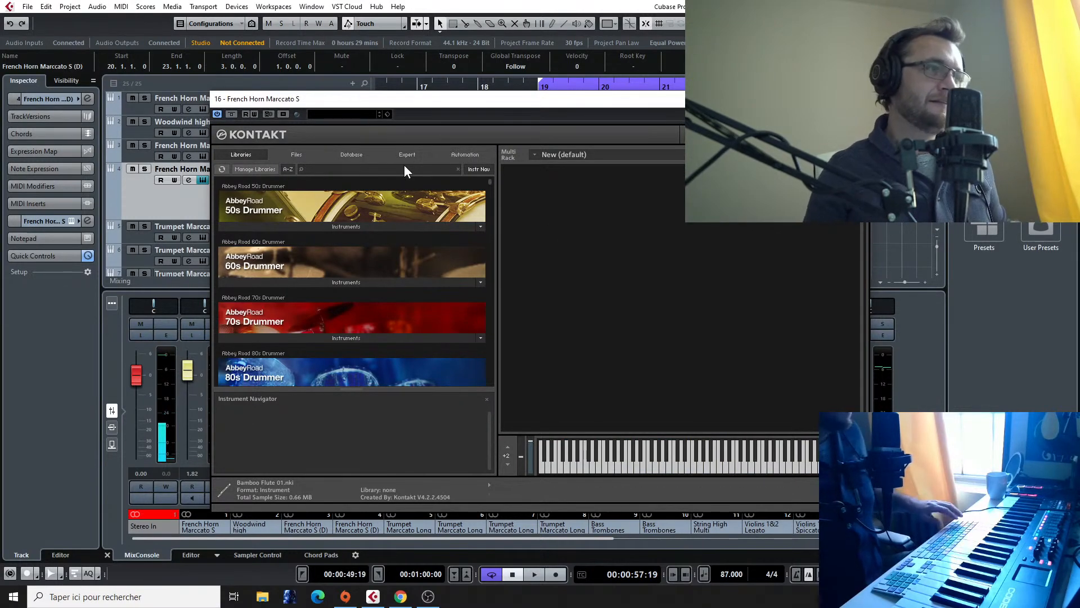
{"action": "type", "text": "ne"}
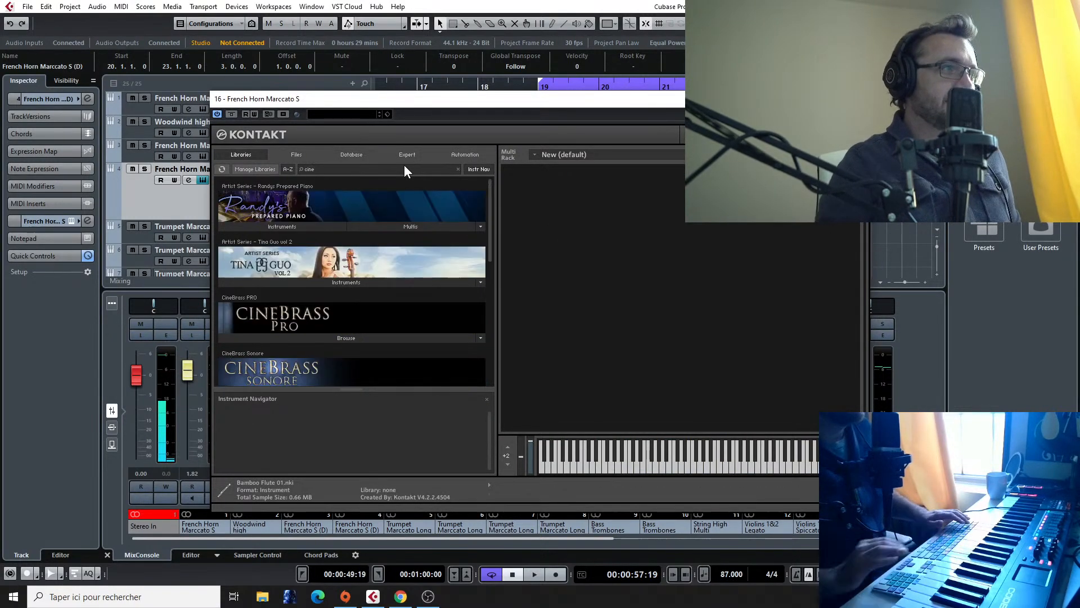
{"action": "scroll", "coordinate": [369, 290], "scroll_direction": "down", "scroll_amount": 3}
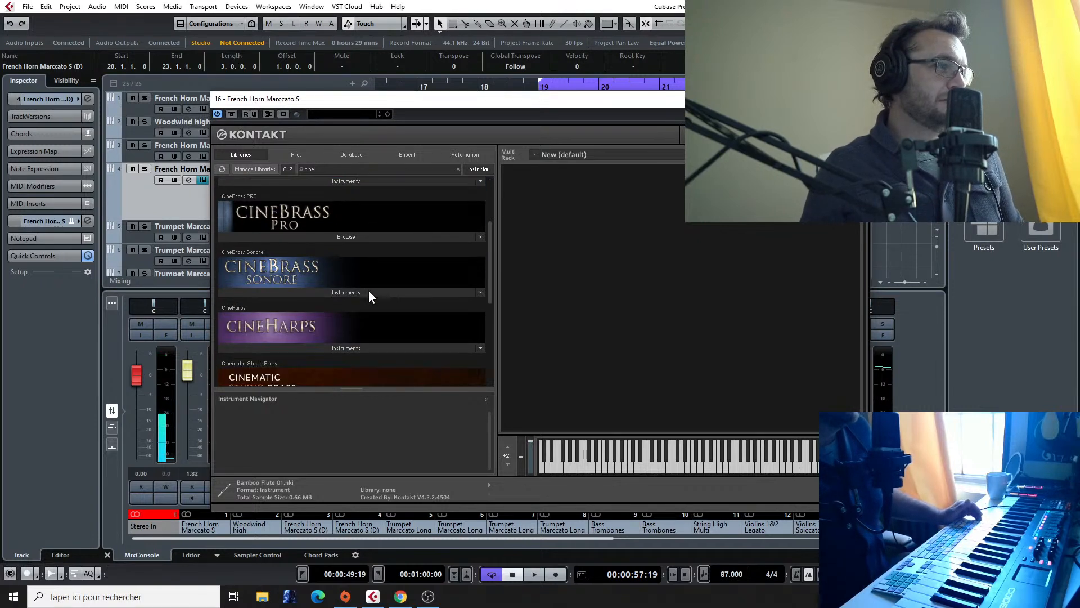
Step: Load 11 Twelve Horn Ensemble Articulations from the CineBrass PRO instruments folder, and close the Kontakt window
{"action": "left_click", "coordinate": [343, 234]}
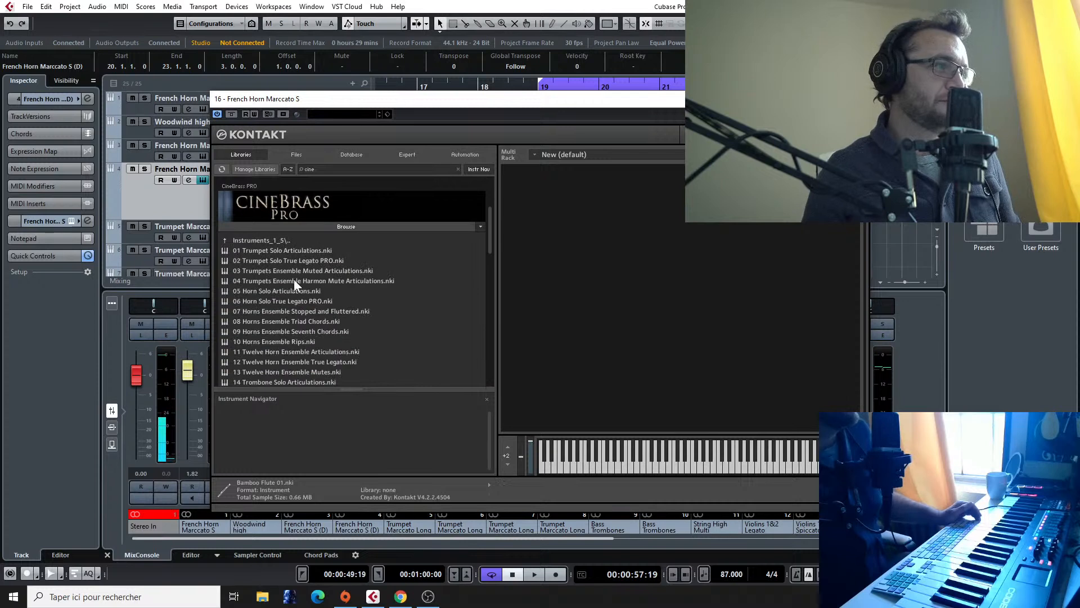
{"action": "scroll", "coordinate": [323, 239], "scroll_direction": "down", "scroll_amount": 2}
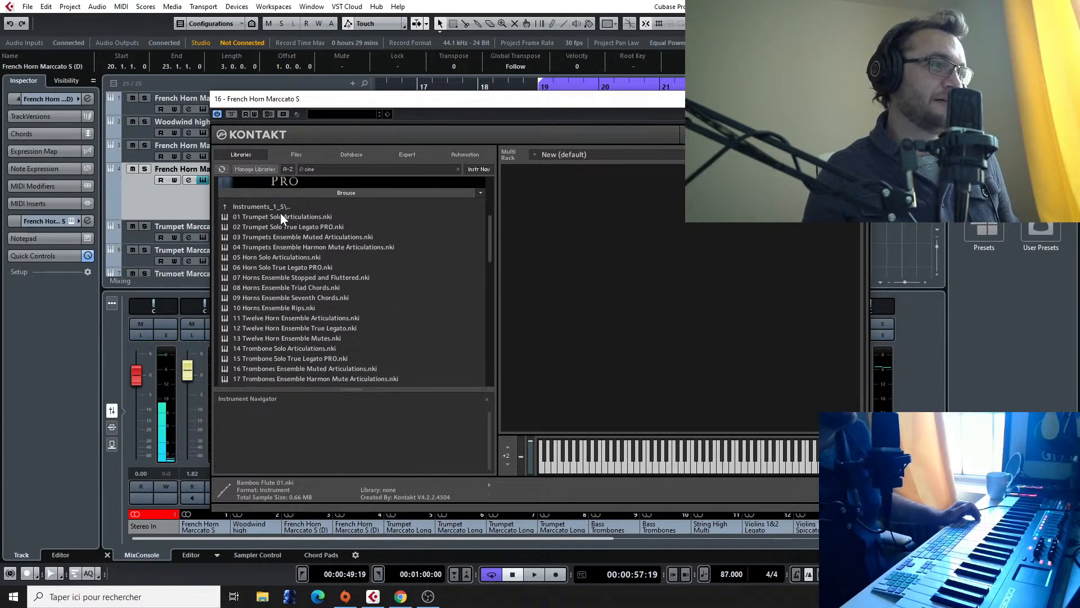
{"action": "left_click", "coordinate": [258, 207]}
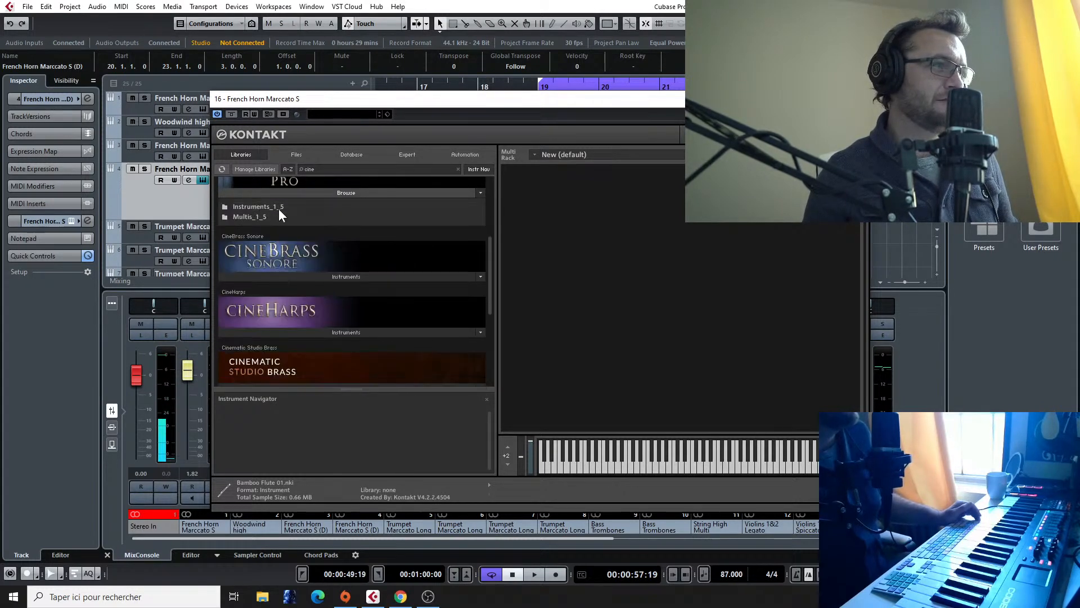
{"action": "left_click", "coordinate": [251, 216]}
{"action": "left_click", "coordinate": [258, 204]}
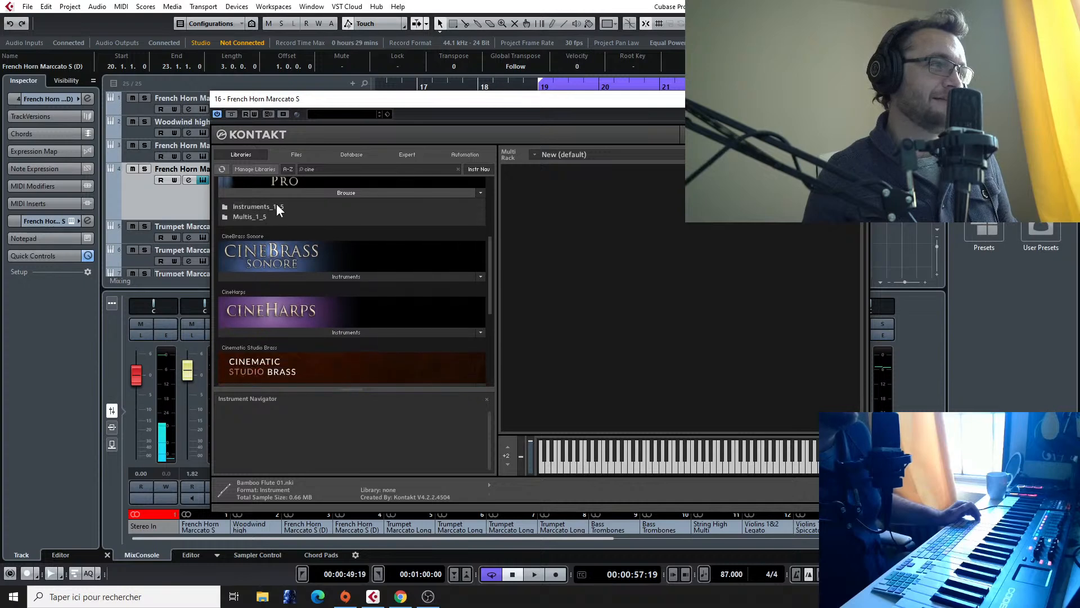
{"action": "left_click", "coordinate": [276, 204]}
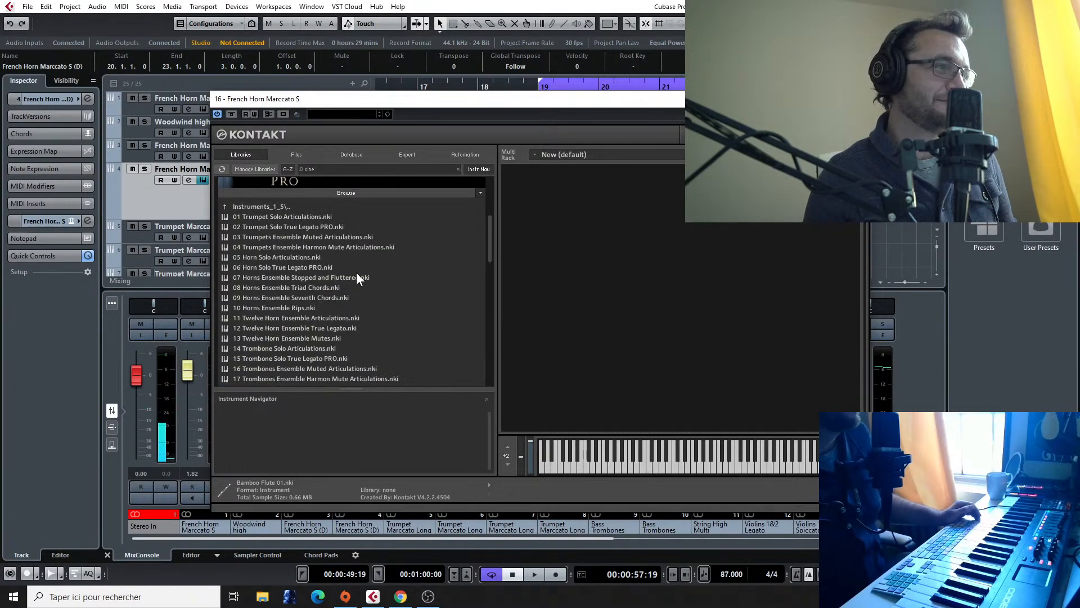
{"action": "scroll", "coordinate": [354, 271], "scroll_direction": "down", "scroll_amount": 1}
{"action": "double_click", "coordinate": [355, 300]}
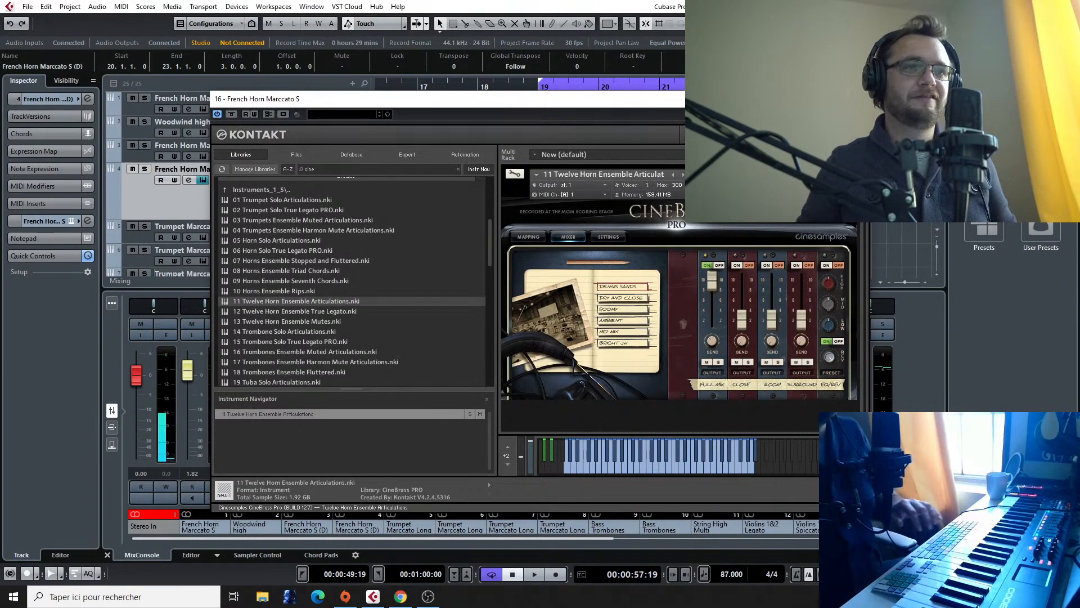
{"action": "left_click", "coordinate": [855, 98]}
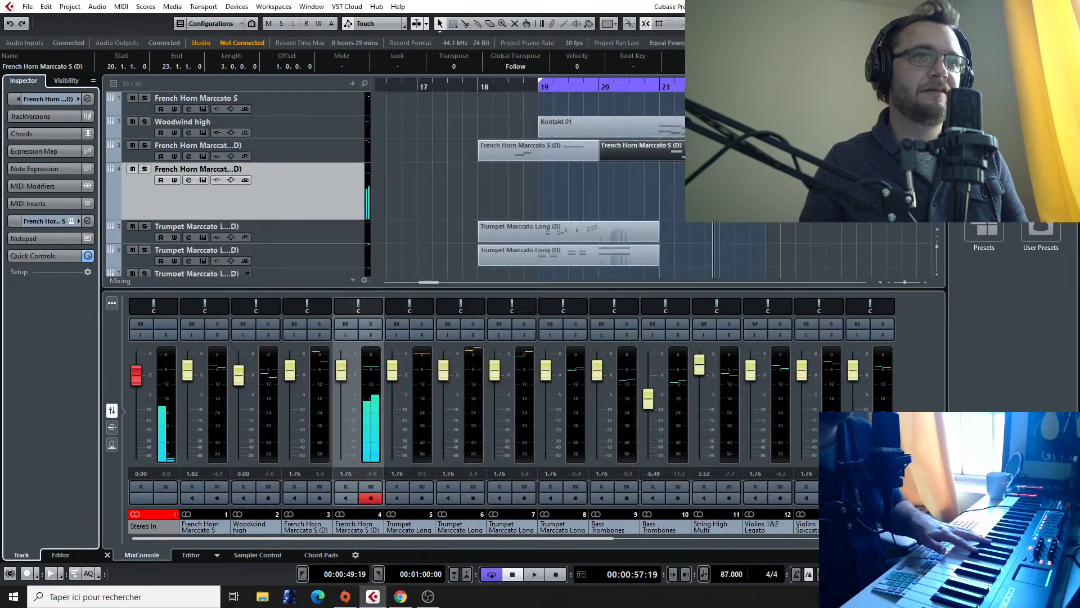
Step: Copy the bar 20 French horn part from channel 3 to channel 4, and delete all but its last two notes
{"action": "left_click_drag", "start_coordinate": [673, 151], "coordinate": [675, 188]}
{"action": "key", "text": "Return"}
{"action": "left_click_drag", "start_coordinate": [355, 386], "coordinate": [442, 455]}
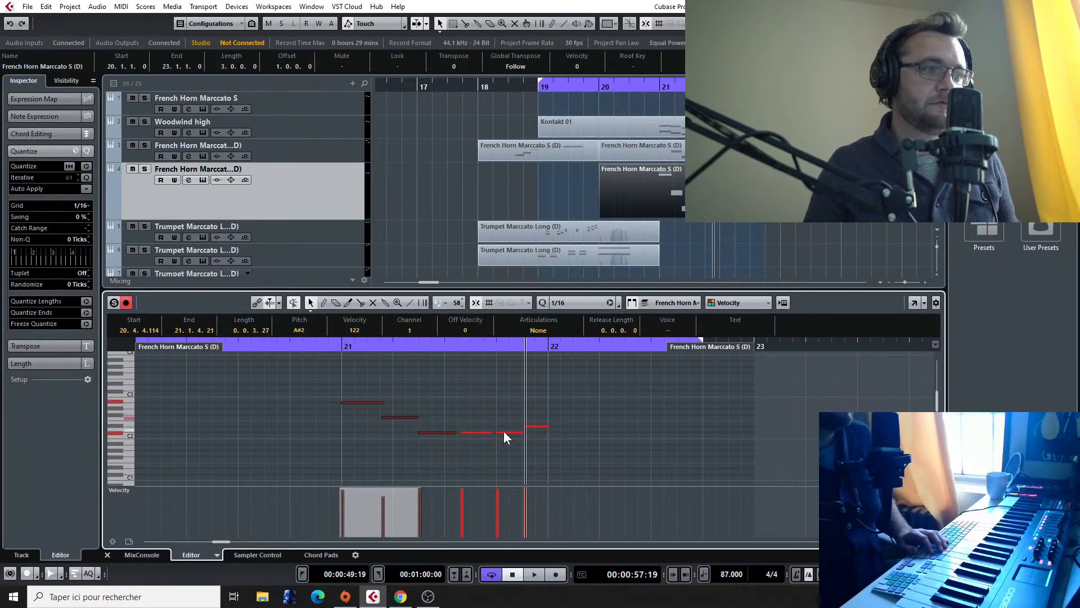
{"action": "left_click_drag", "start_coordinate": [382, 369], "coordinate": [470, 456]}
{"action": "key", "text": "Delete"}
Step: Play the passage after bar 21, and solo the French horn tracks on channels 3 and 4 to hear them alone
{"action": "left_click", "coordinate": [703, 103]}
{"action": "left_click", "coordinate": [704, 87]}
{"action": "key", "text": "space"}
{"action": "key", "text": "space"}
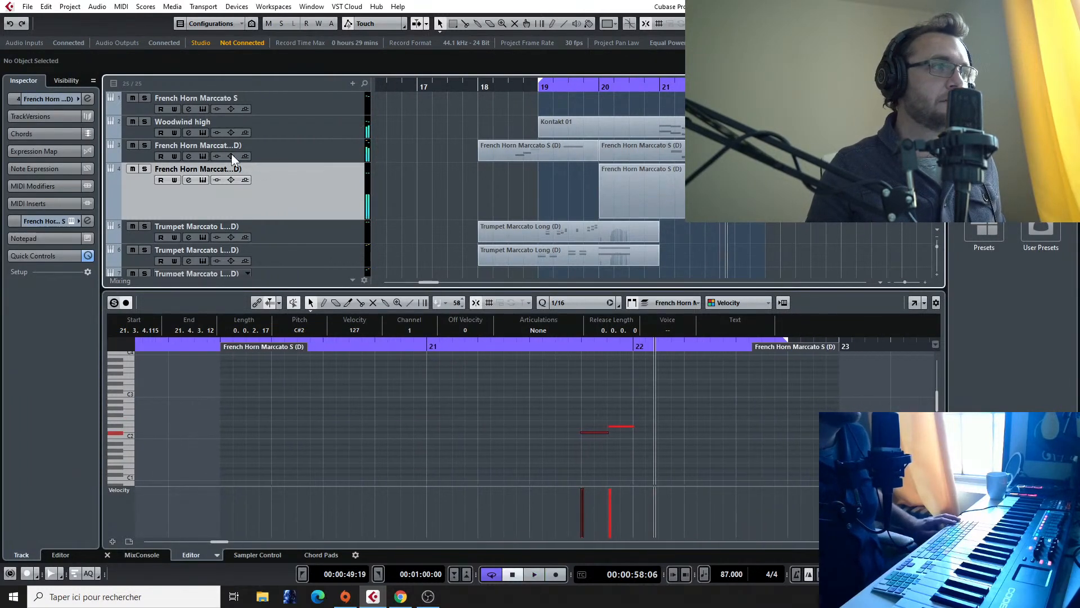
{"action": "left_click", "coordinate": [145, 145]}
{"action": "left_click", "coordinate": [677, 86]}
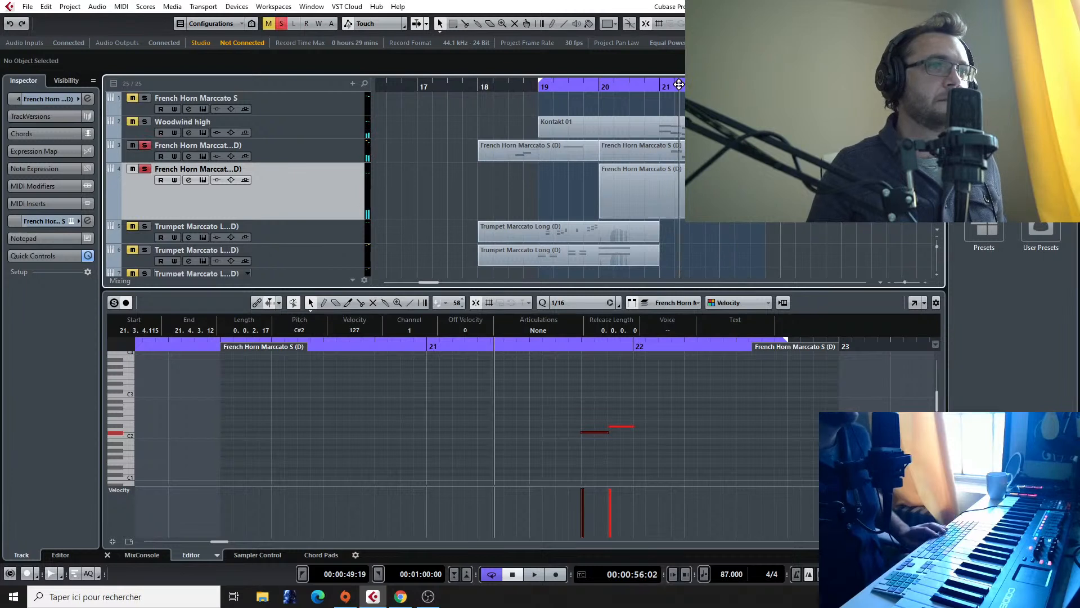
{"action": "key", "text": "space"}
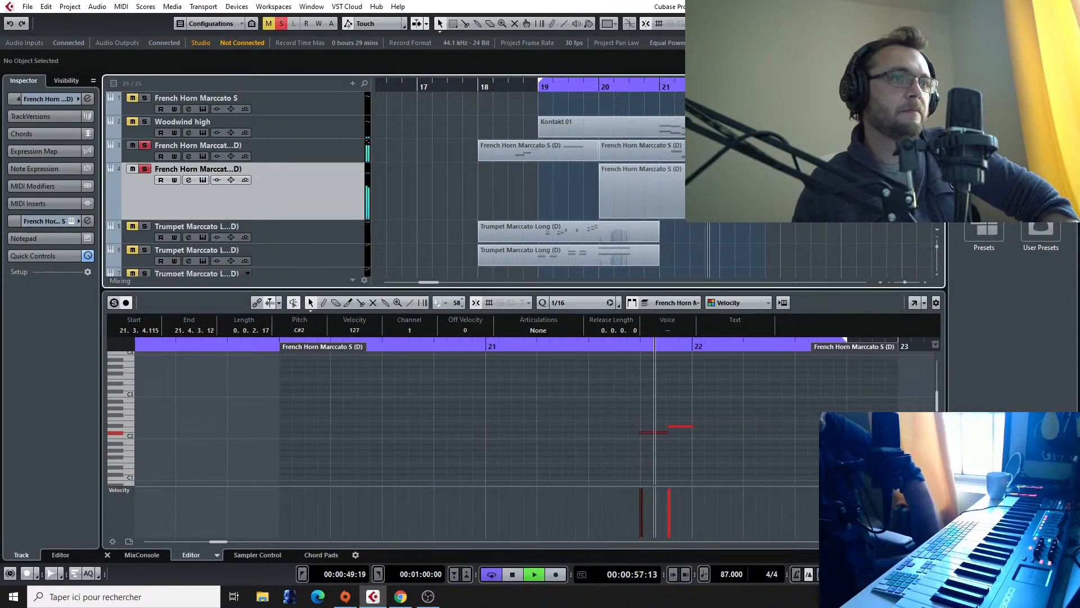
{"action": "key", "text": "space"}
Step: Quantize the channel 3 French horn part from bar 20 to 1/16, and replay the soloed horns from around bar 21
{"action": "left_click", "coordinate": [697, 151]}
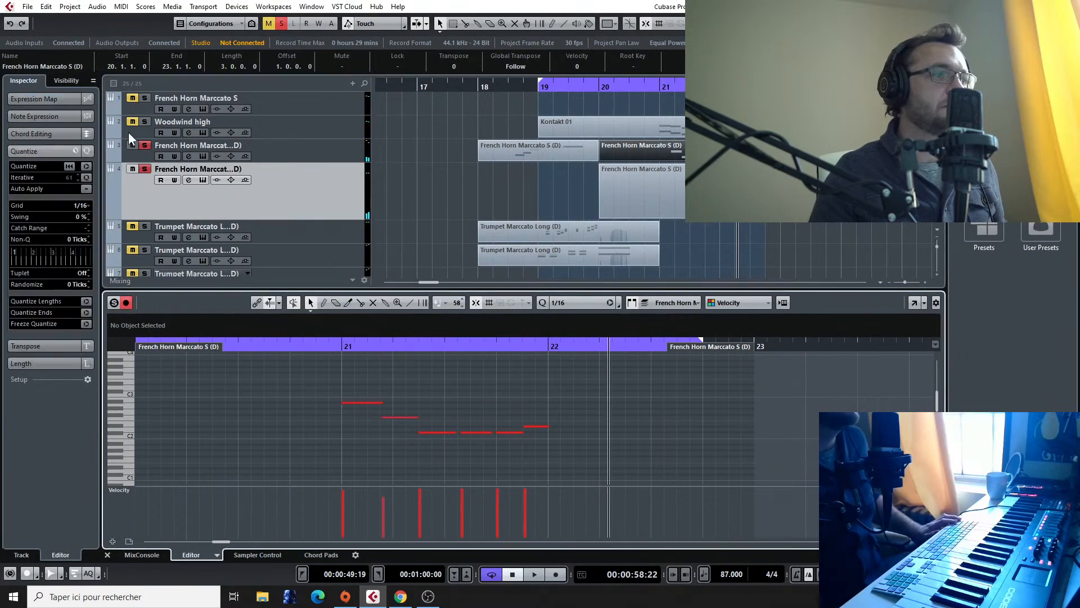
{"action": "left_click", "coordinate": [85, 166]}
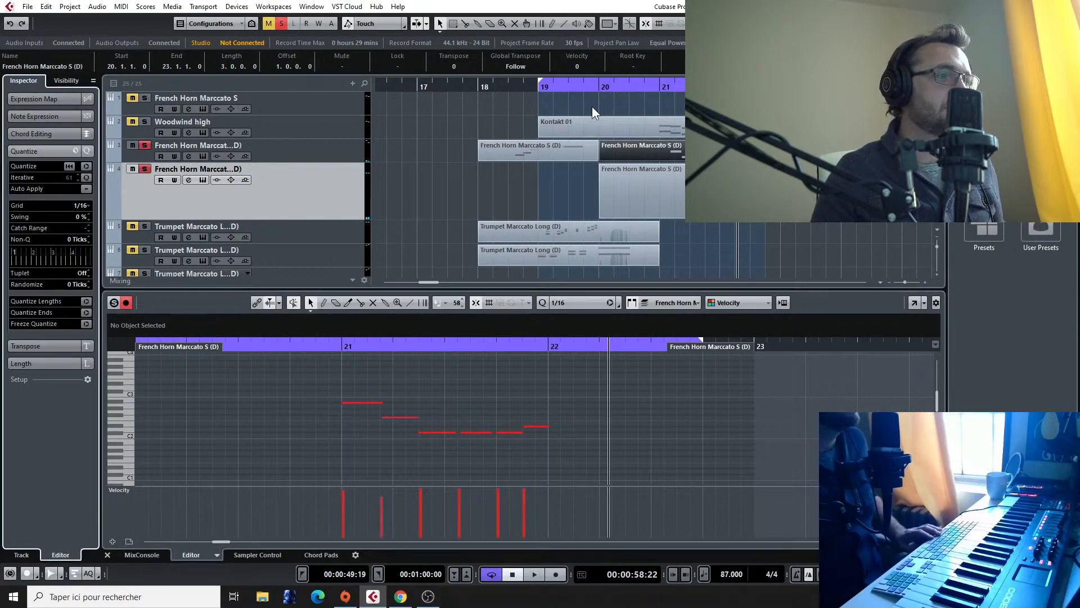
{"action": "left_click", "coordinate": [333, 340]}
{"action": "key", "text": "space"}
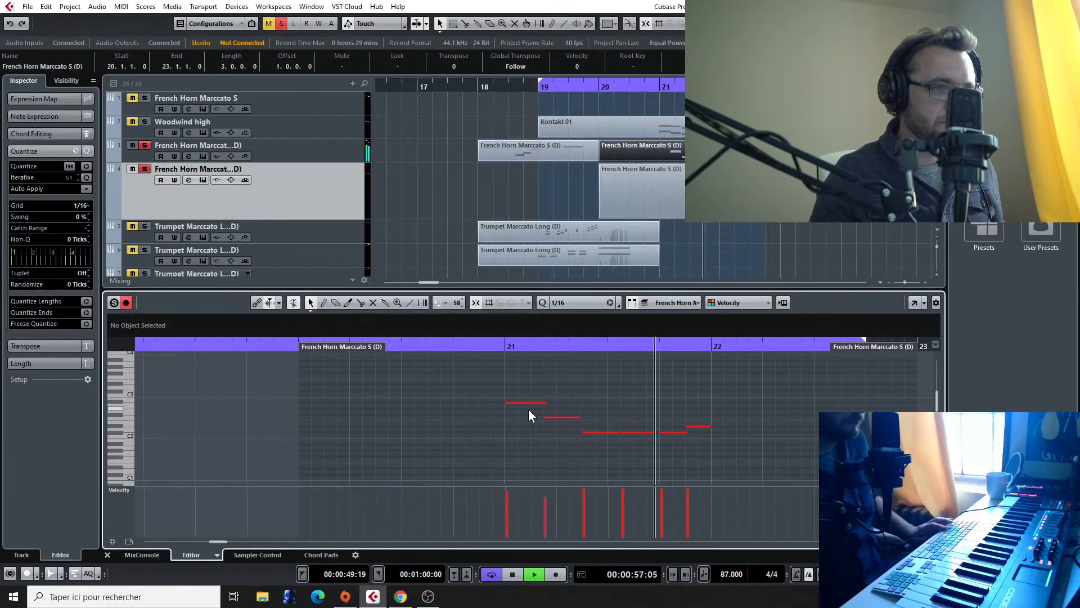
{"action": "key", "text": "space"}
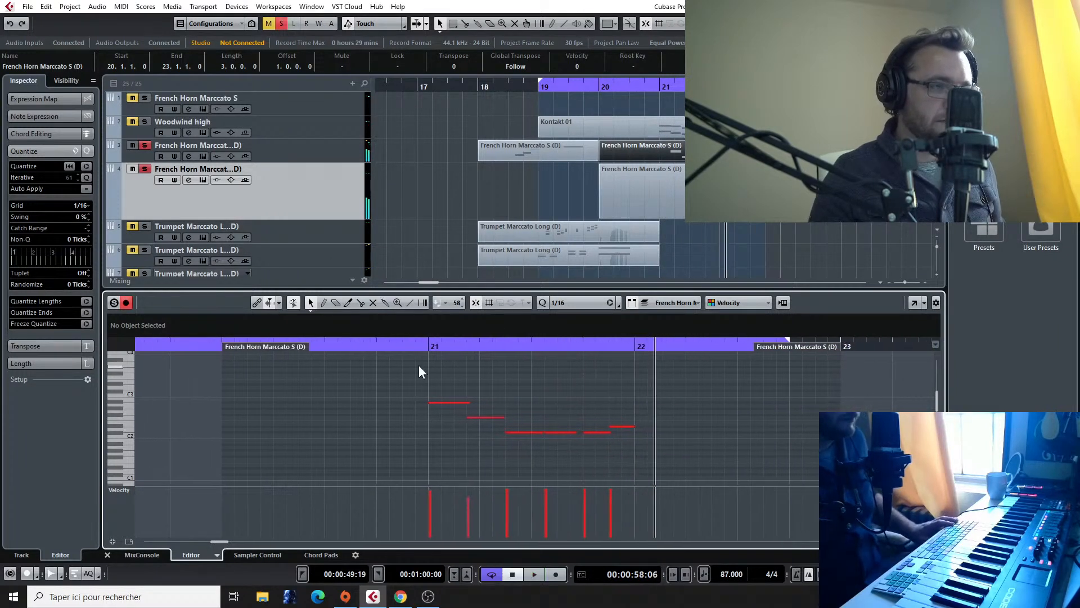
{"action": "left_click", "coordinate": [394, 346]}
{"action": "key", "text": "space"}
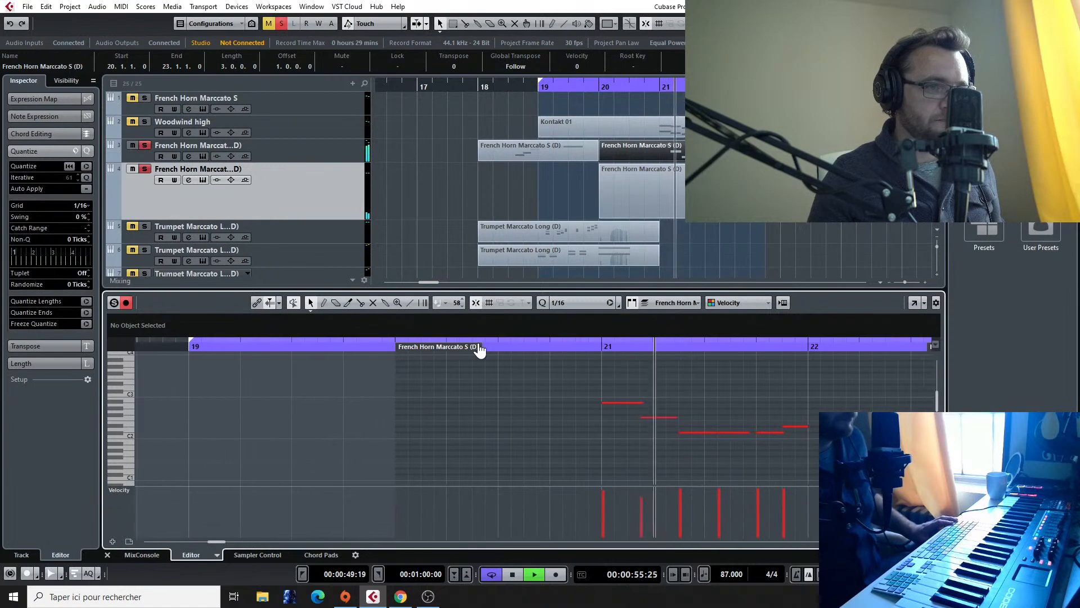
{"action": "key", "text": "space"}
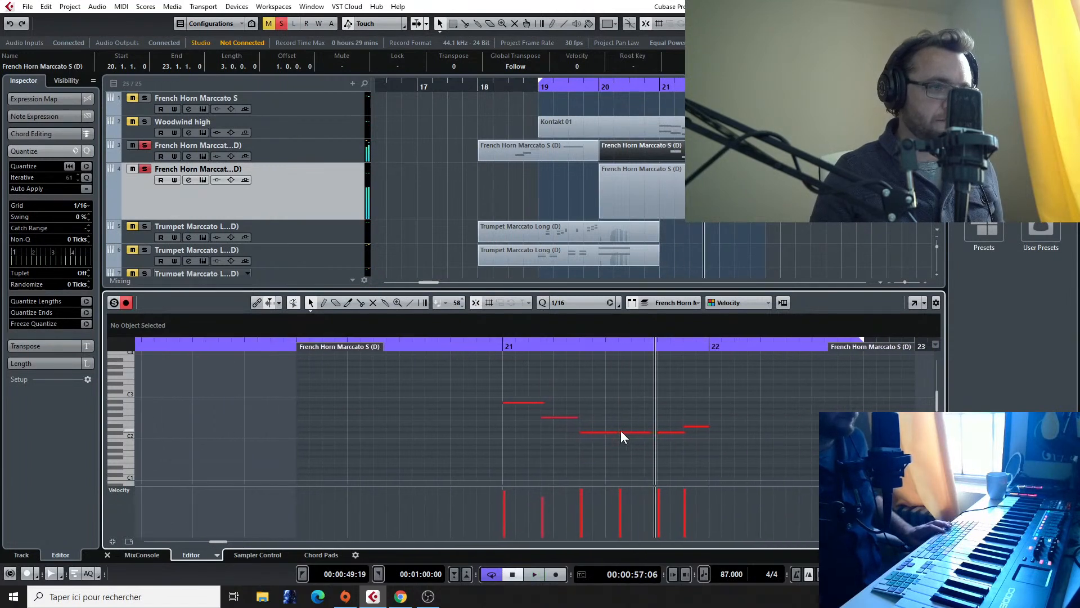
Step: Move the start of the second C#2 note to beat 3.3 of bar 21, and replay the soloed horns
{"action": "left_click", "coordinate": [621, 432]}
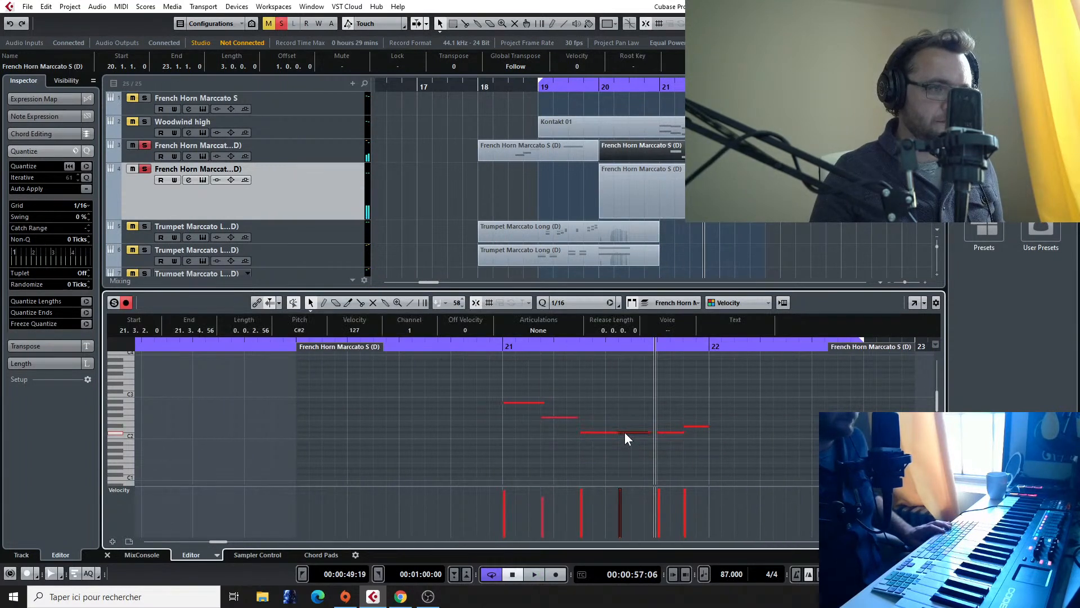
{"action": "mouse_move", "coordinate": [618, 432]}
{"action": "left_mouse_down"}
{"action": "mouse_move", "coordinate": [632, 433]}
{"action": "mouse_move", "coordinate": [603, 433]}
{"action": "mouse_move", "coordinate": [618, 432]}
{"action": "left_mouse_up"}
{"action": "left_click", "coordinate": [489, 346]}
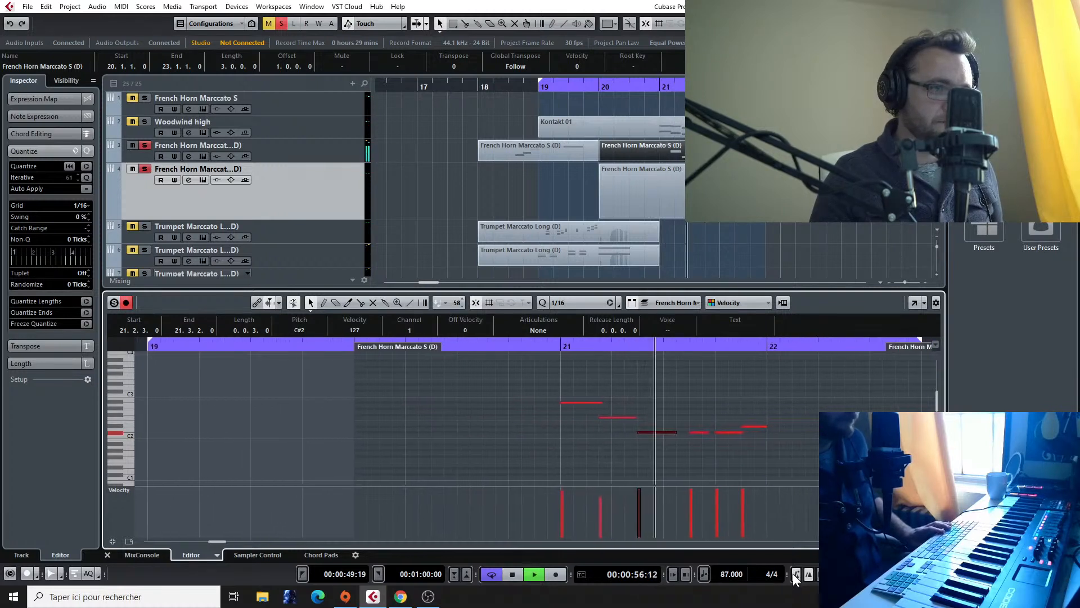
{"action": "key", "text": "space"}
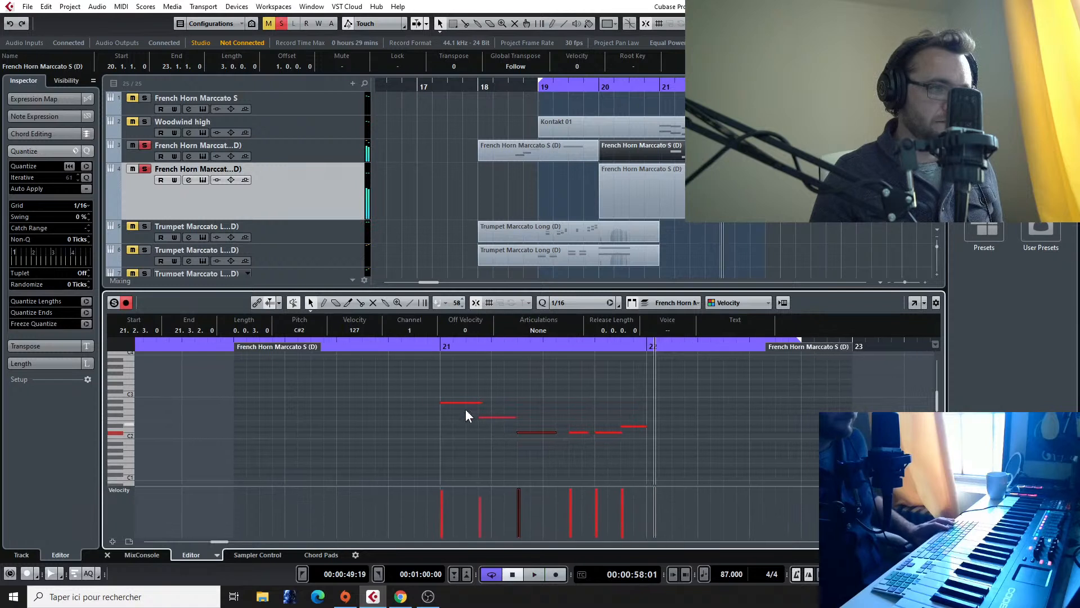
Step: Turn off solo on both French horn tracks, and replay the full arrangement from around bar 21
{"action": "left_click", "coordinate": [421, 348]}
{"action": "key", "text": "space"}
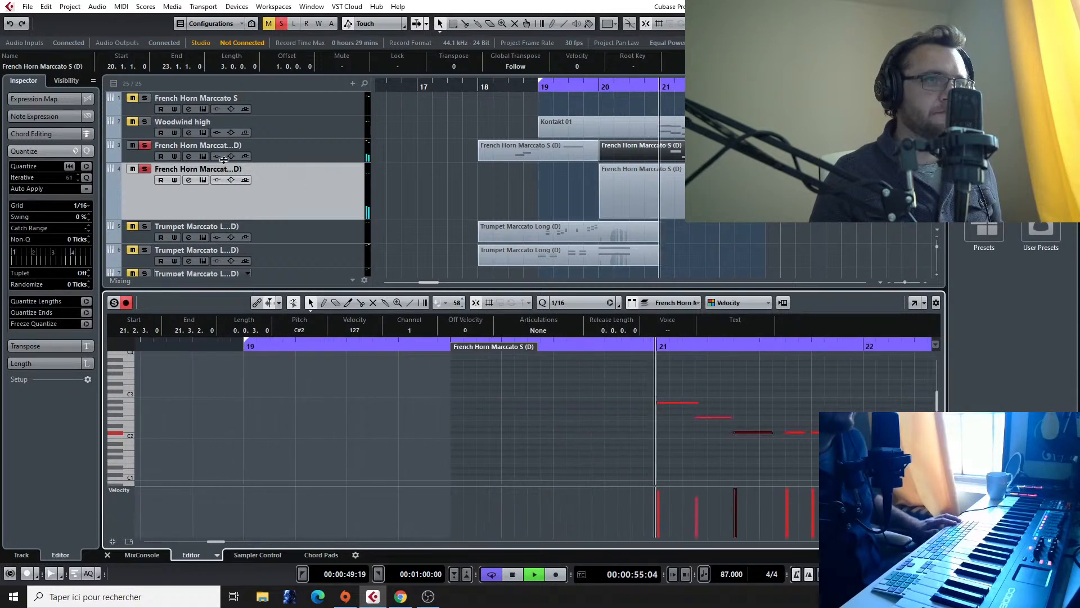
{"action": "left_click", "coordinate": [142, 146]}
{"action": "left_click", "coordinate": [143, 169]}
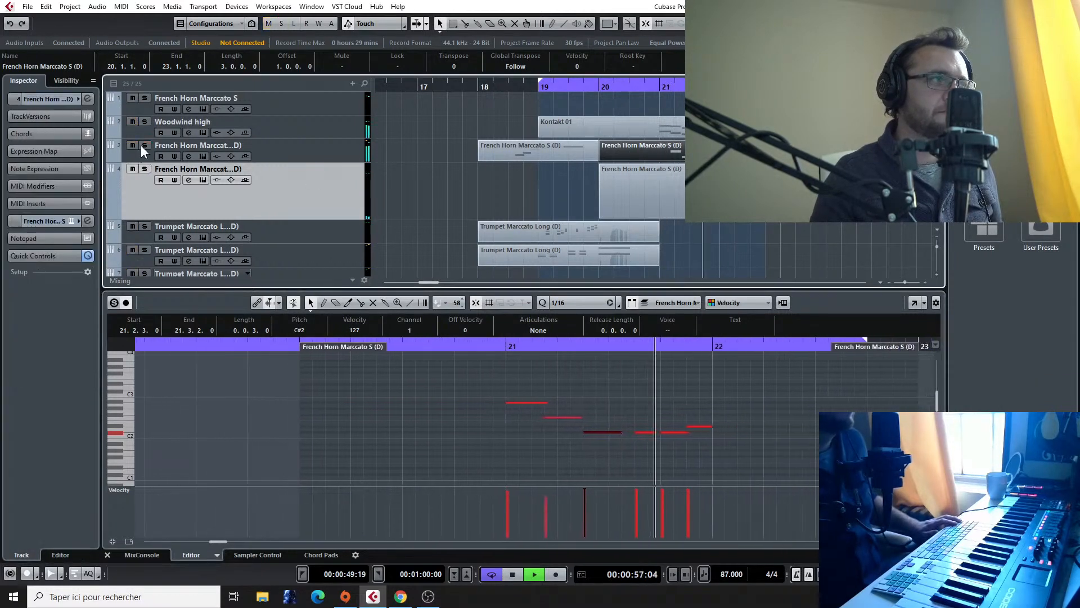
{"action": "left_click", "coordinate": [653, 87]}
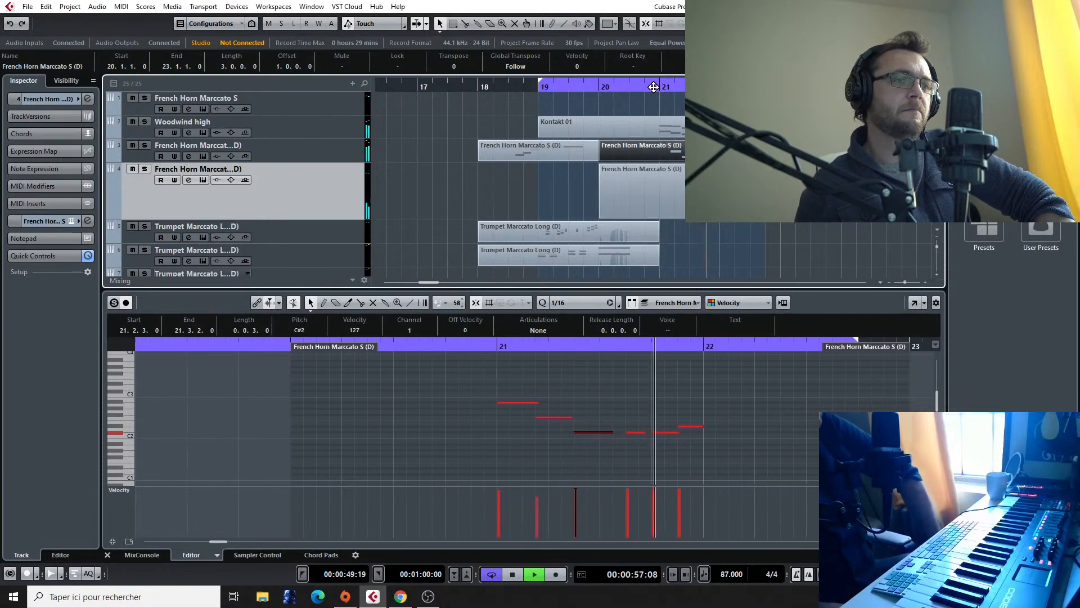
{"action": "key", "text": "space"}
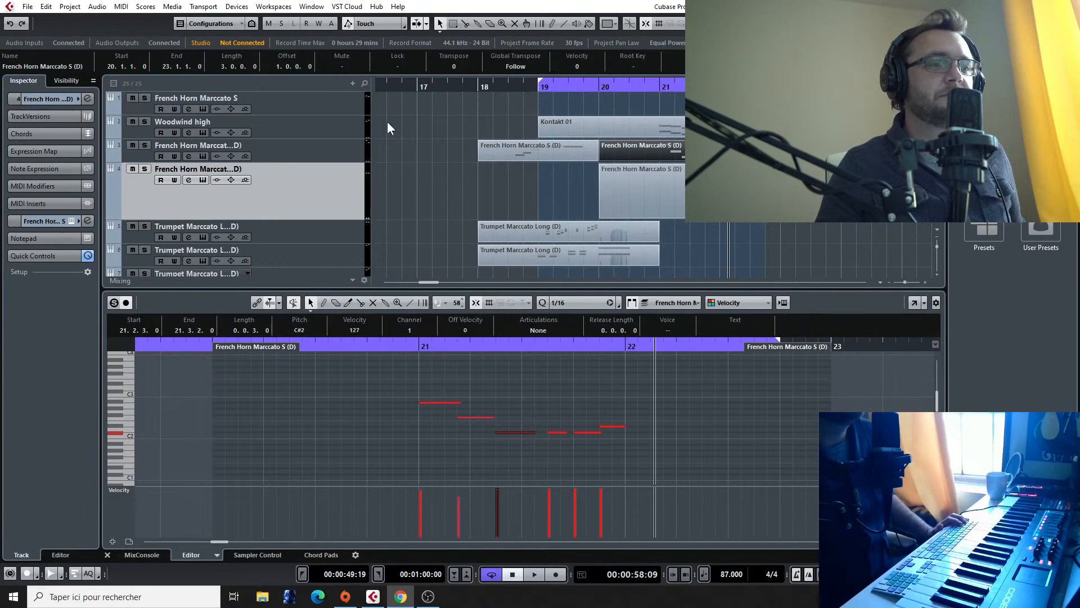
{"action": "left_click", "coordinate": [452, 207]}
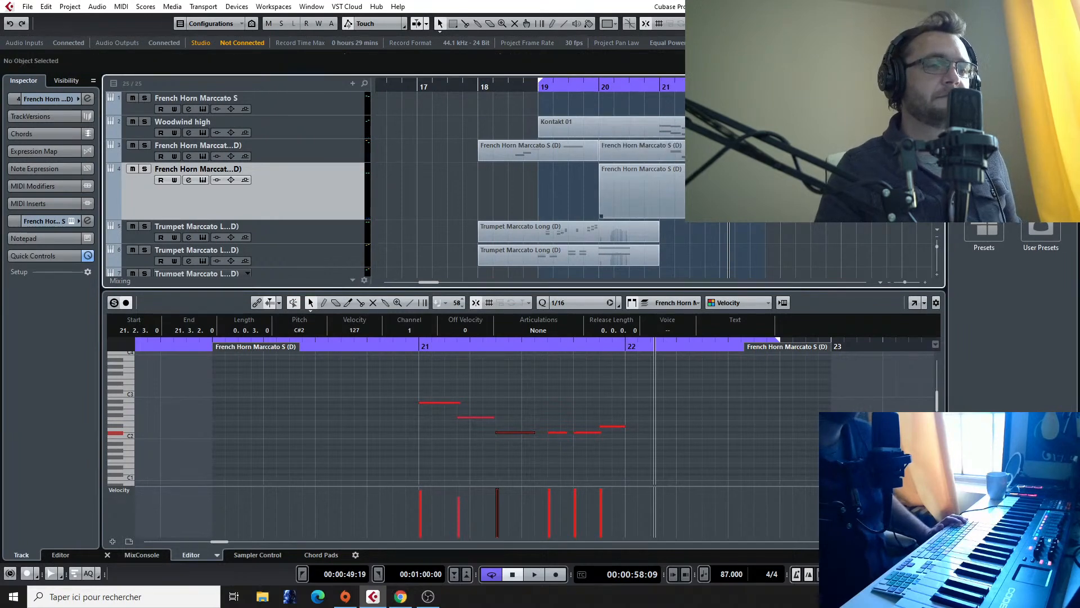
{"action": "double_click", "coordinate": [655, 85]}
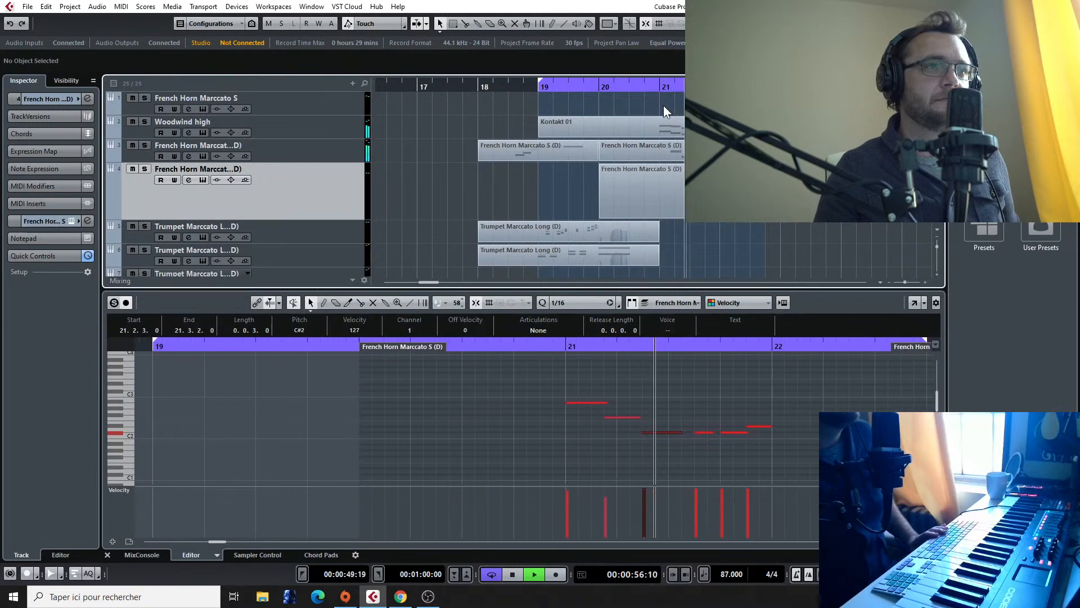
{"action": "key", "text": "space"}
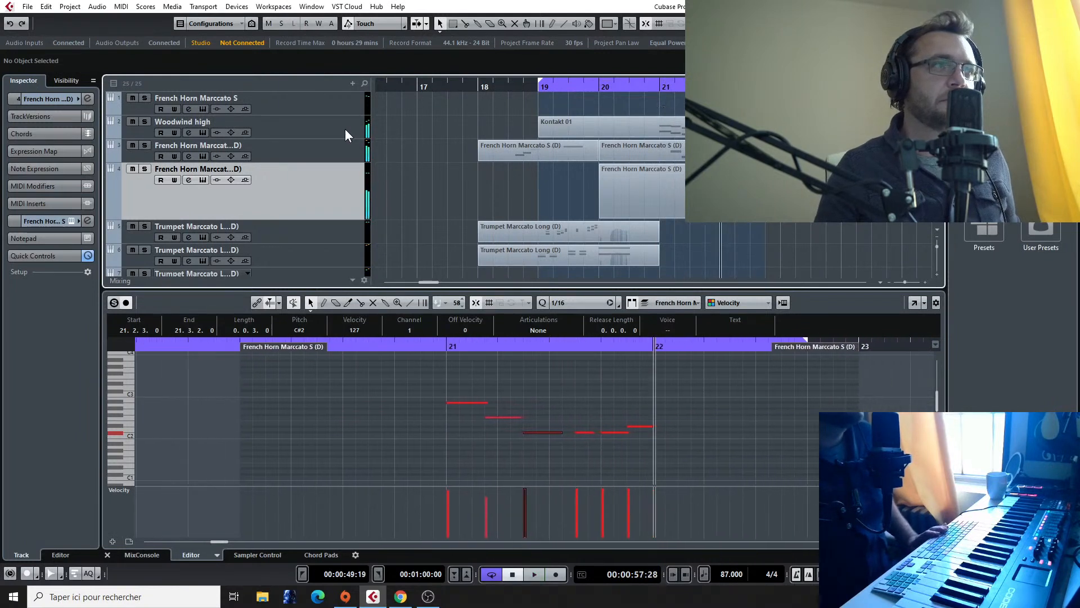
Step: Select the Woodwind high track and replay the arrangement from around bar 21
{"action": "left_click", "coordinate": [345, 133]}
{"action": "left_click", "coordinate": [673, 87]}
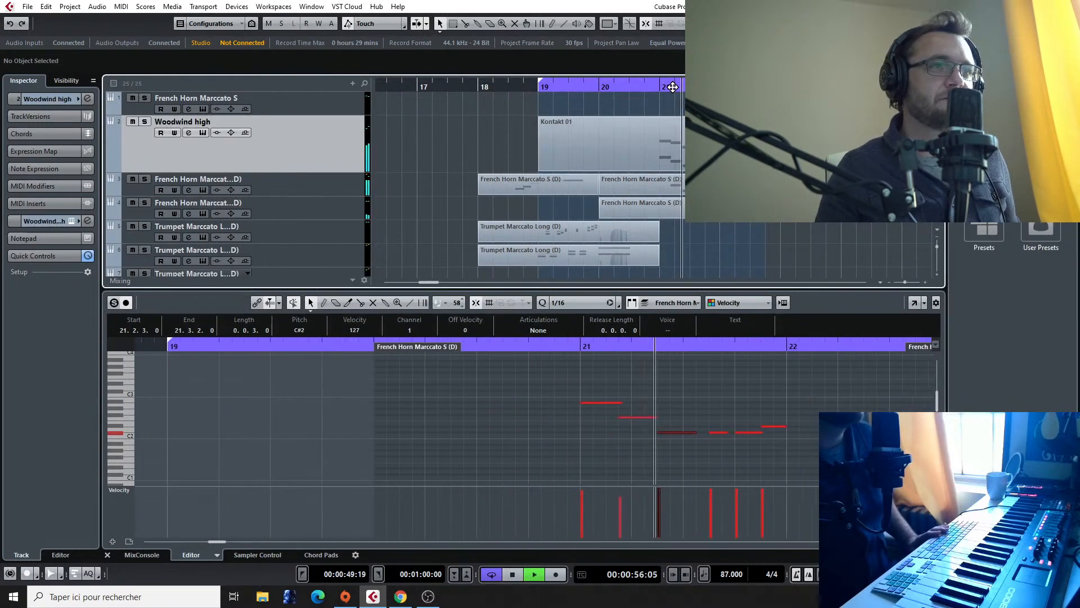
{"action": "key", "text": "space"}
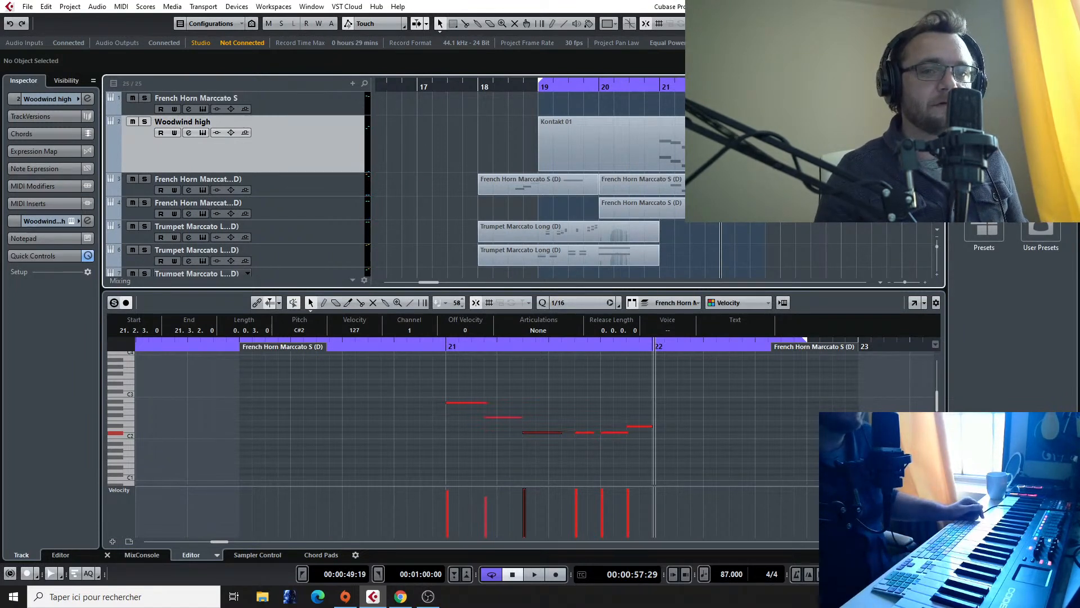
{"action": "left_click", "coordinate": [656, 85]}
{"action": "key", "text": "space"}
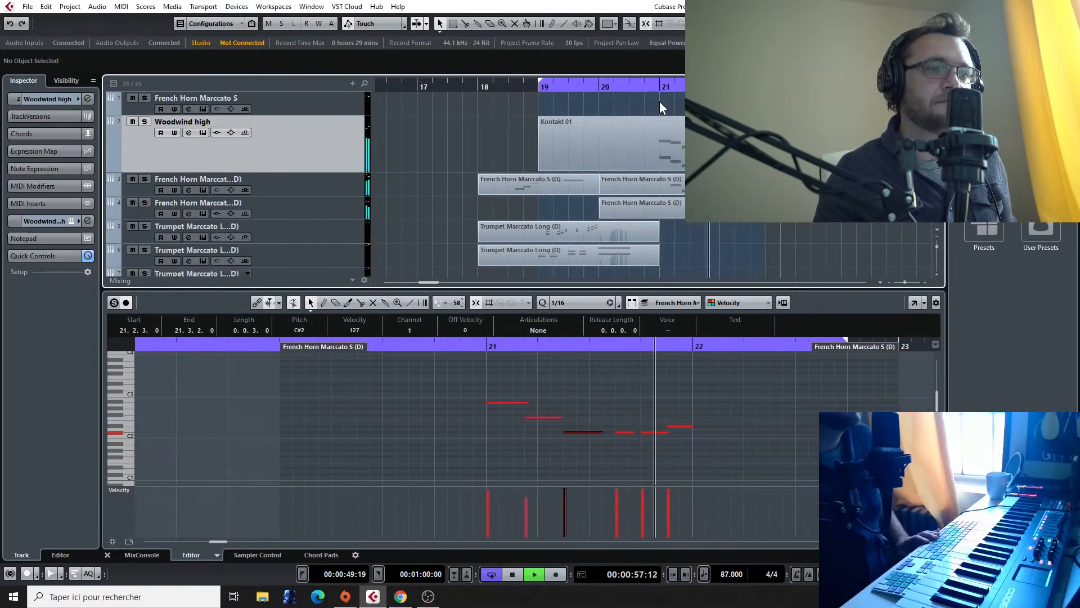
Step: Replay the arrangement from just before bar 18, and copy the bar 18 Violins 1&2 Spiccato part to the String High Multi track
{"action": "key", "text": "space"}
{"action": "left_click", "coordinate": [472, 86]}
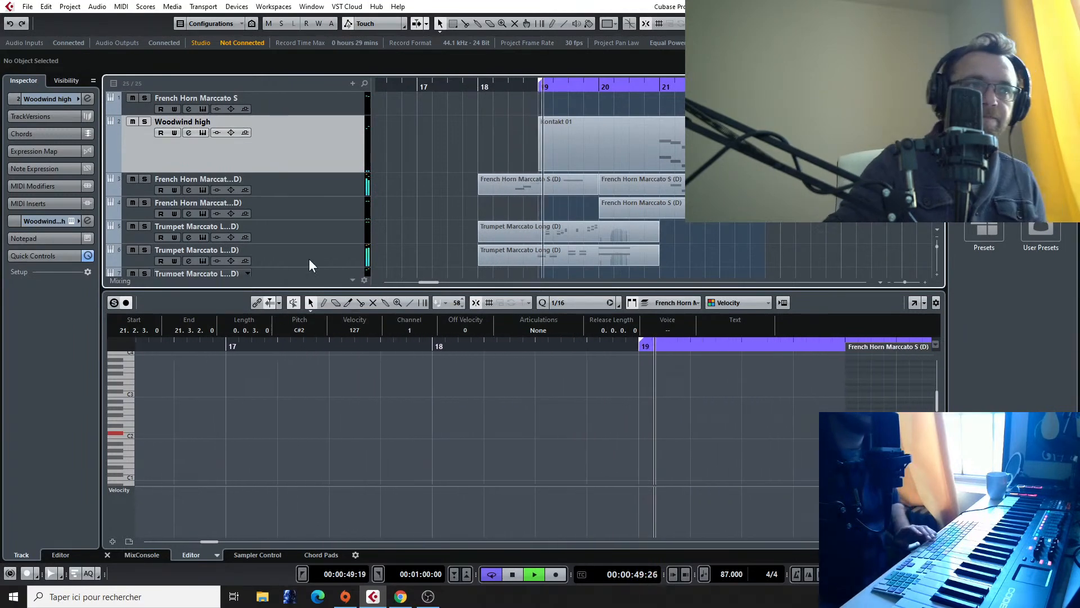
{"action": "scroll", "coordinate": [450, 212], "scroll_direction": "down", "scroll_amount": 5}
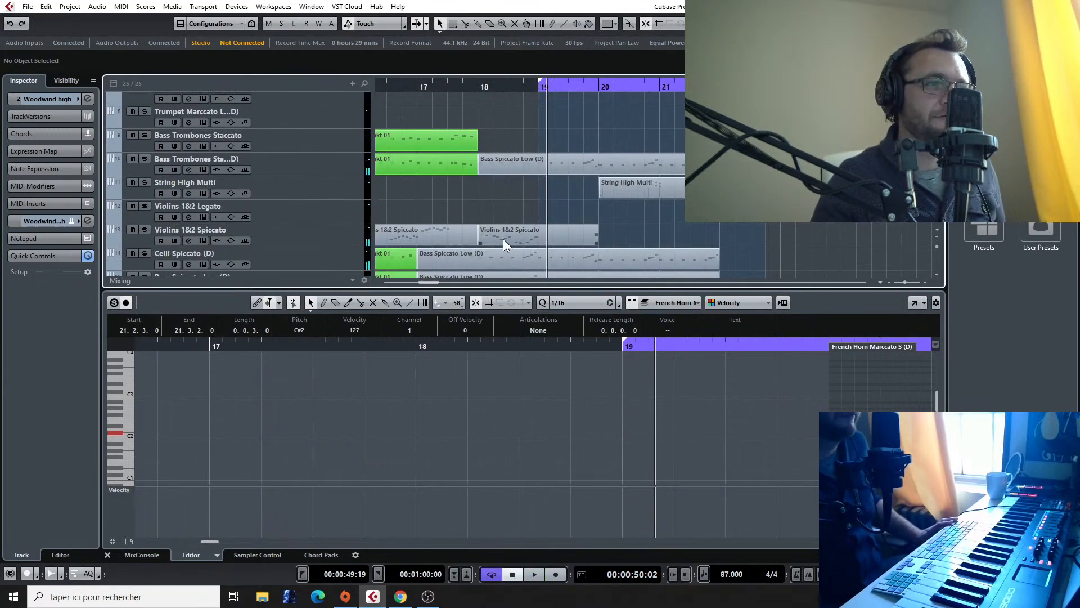
{"action": "left_click_drag", "start_coordinate": [502, 239], "coordinate": [518, 187]}
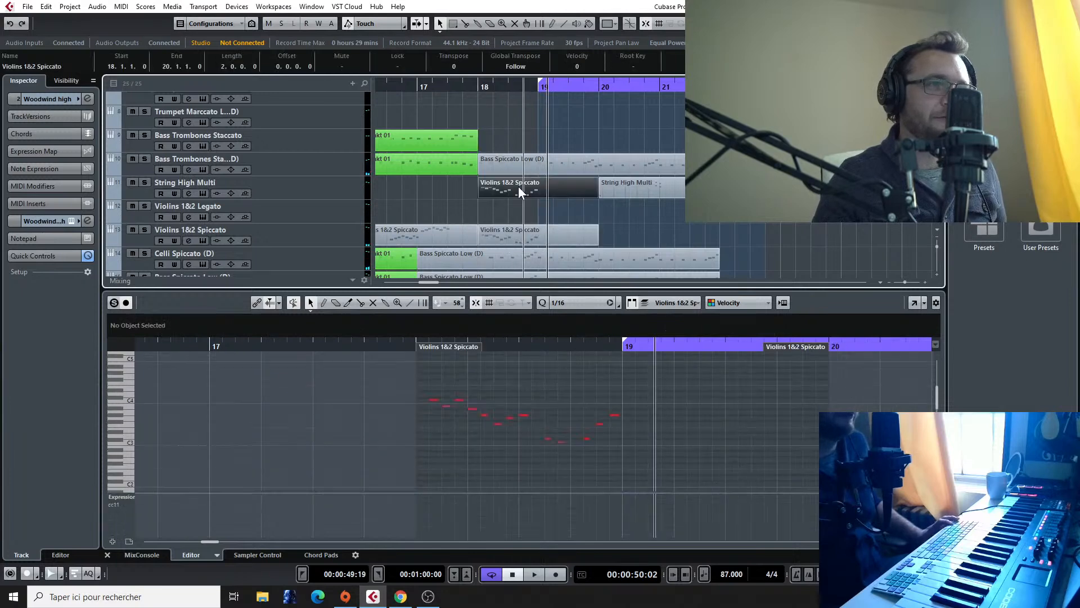
Step: Audition the first note, C4, of the copied String High Multi part, and replay the full arrangement from bar 18
{"action": "mouse_move", "coordinate": [433, 400]}
{"action": "left_mouse_down"}
{"action": "mouse_move", "coordinate": [433, 420]}
{"action": "mouse_move", "coordinate": [433, 401]}
{"action": "left_mouse_up"}
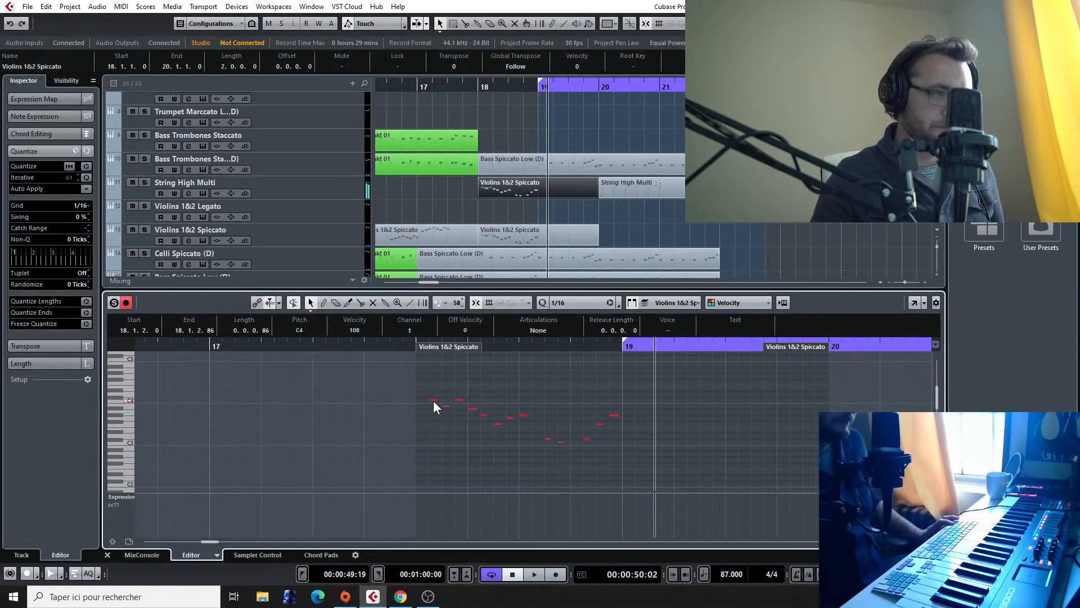
{"action": "left_click", "coordinate": [478, 87]}
{"action": "key", "text": "space"}
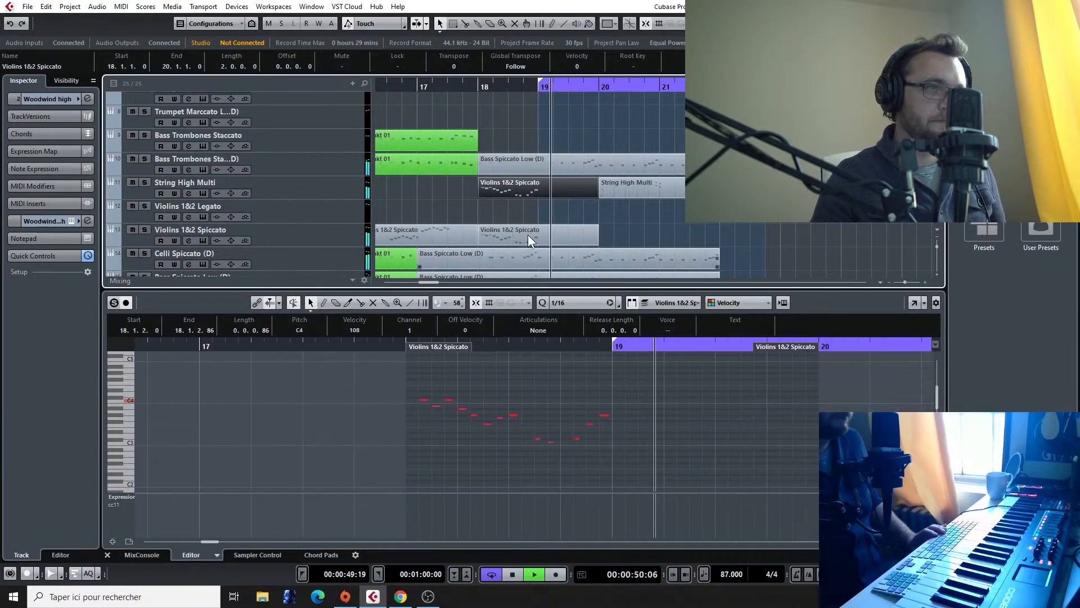
{"action": "scroll", "coordinate": [605, 188], "scroll_direction": "down", "scroll_amount": 2}
{"action": "scroll", "coordinate": [653, 190], "scroll_direction": "up", "scroll_amount": 2}
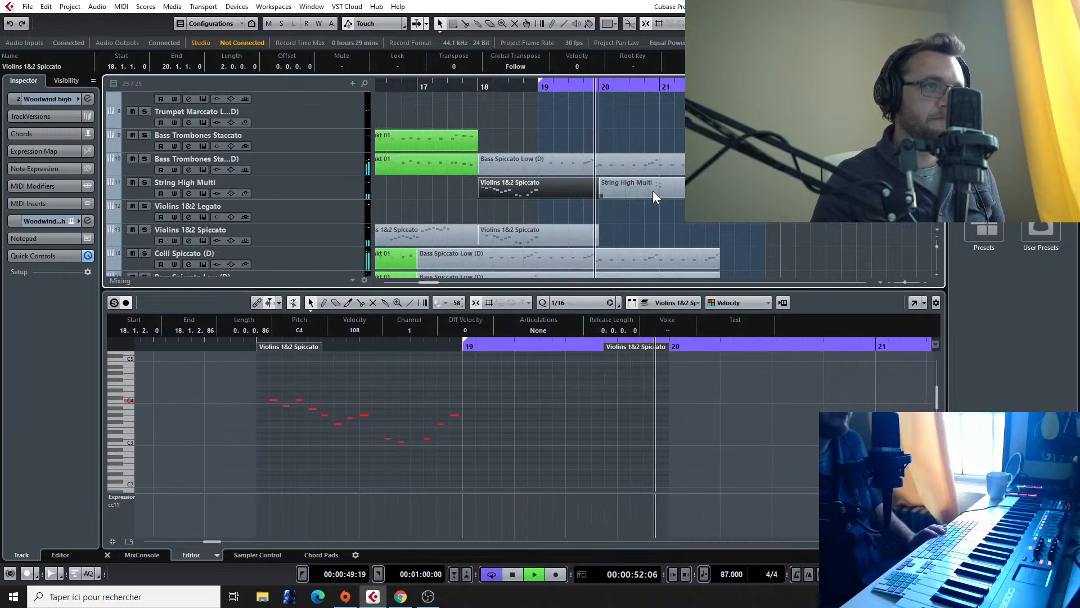
{"action": "scroll", "coordinate": [652, 191], "scroll_direction": "down", "scroll_amount": 2}
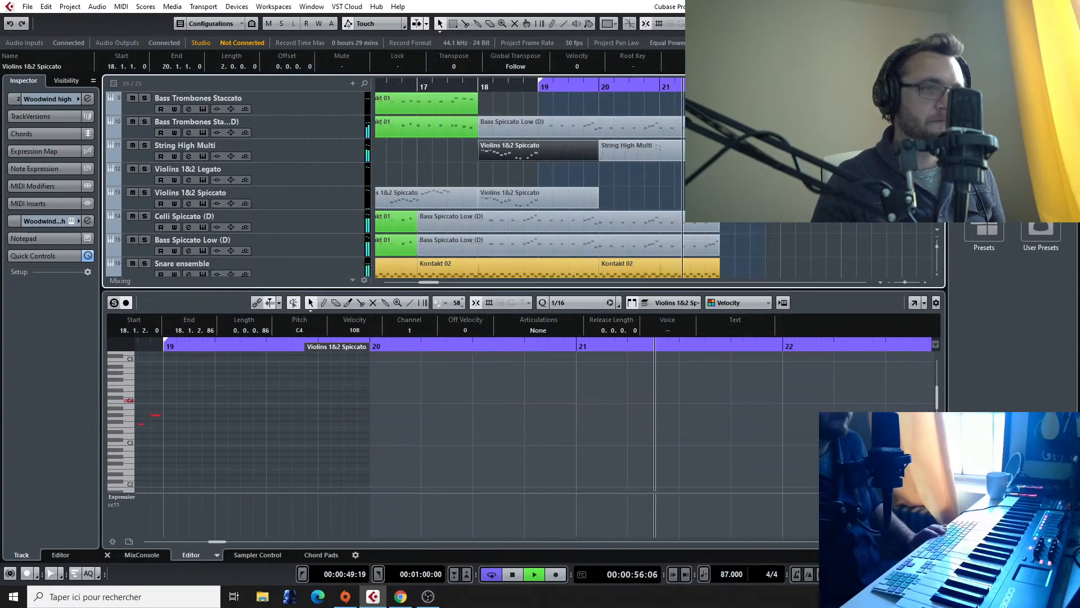
{"action": "key", "text": "space"}
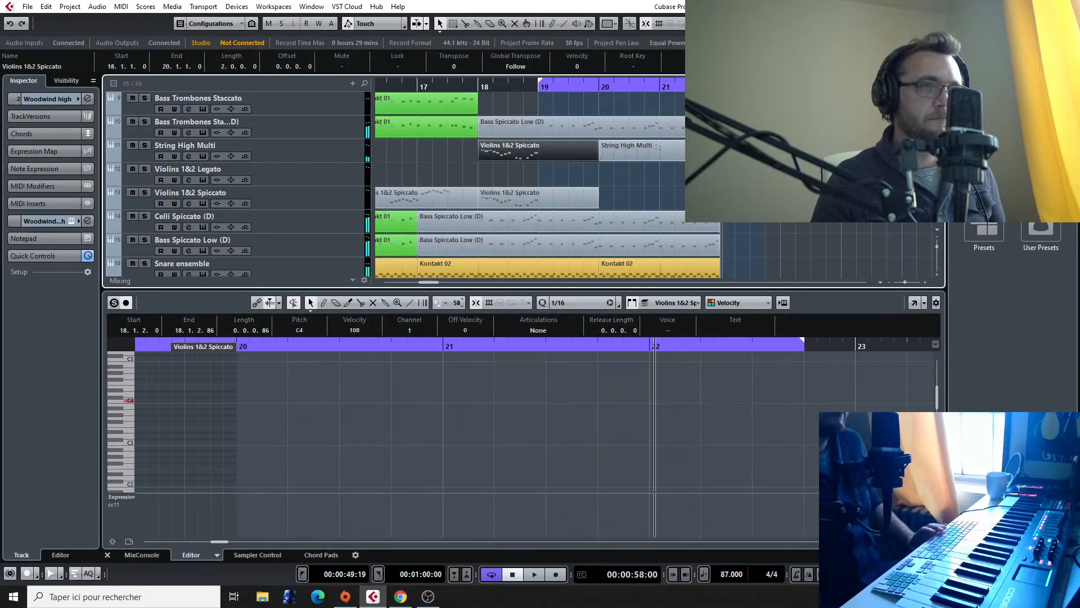
Step: Trim the end of the Bass Trombones part to bar 22 and the start of the Woodwind high part to beat 4 of bar 20
{"action": "left_click_drag", "start_coordinate": [780, 134], "coordinate": [735, 134]}
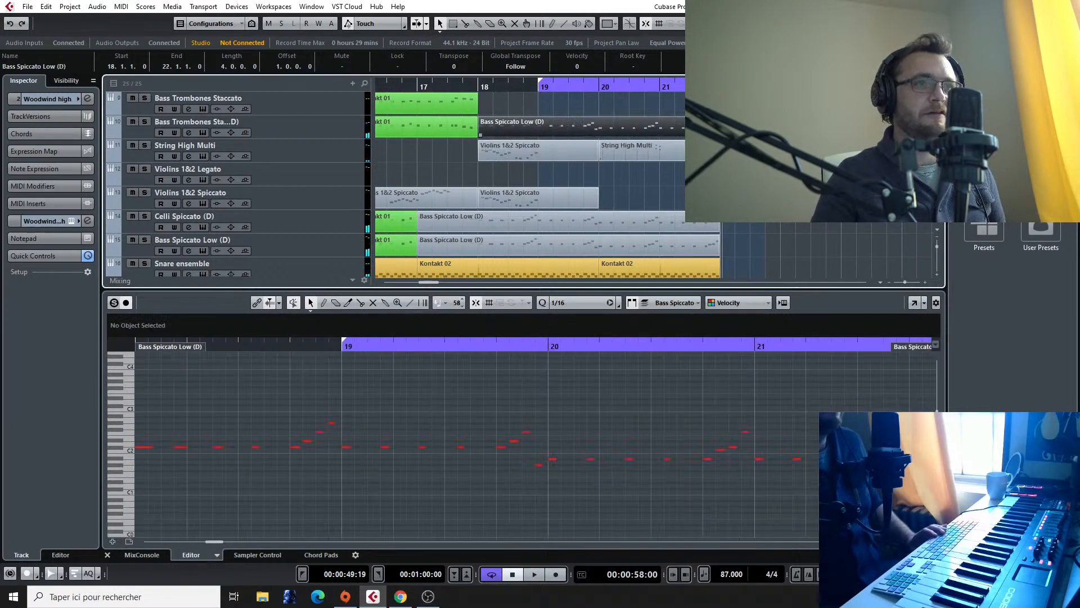
{"action": "scroll", "coordinate": [599, 144], "scroll_direction": "up", "scroll_amount": 8}
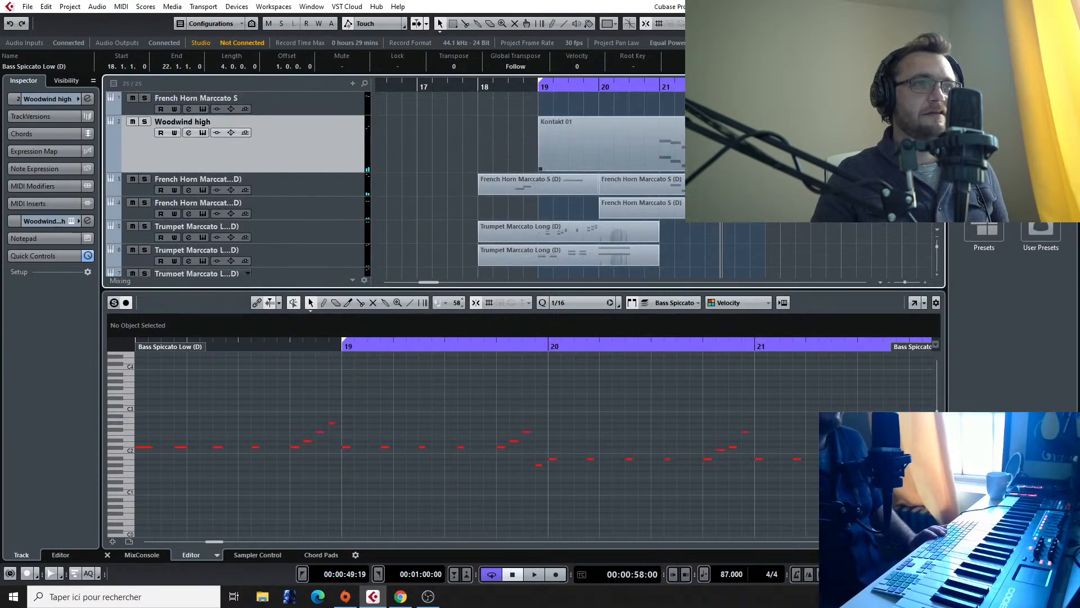
{"action": "left_click", "coordinate": [654, 141]}
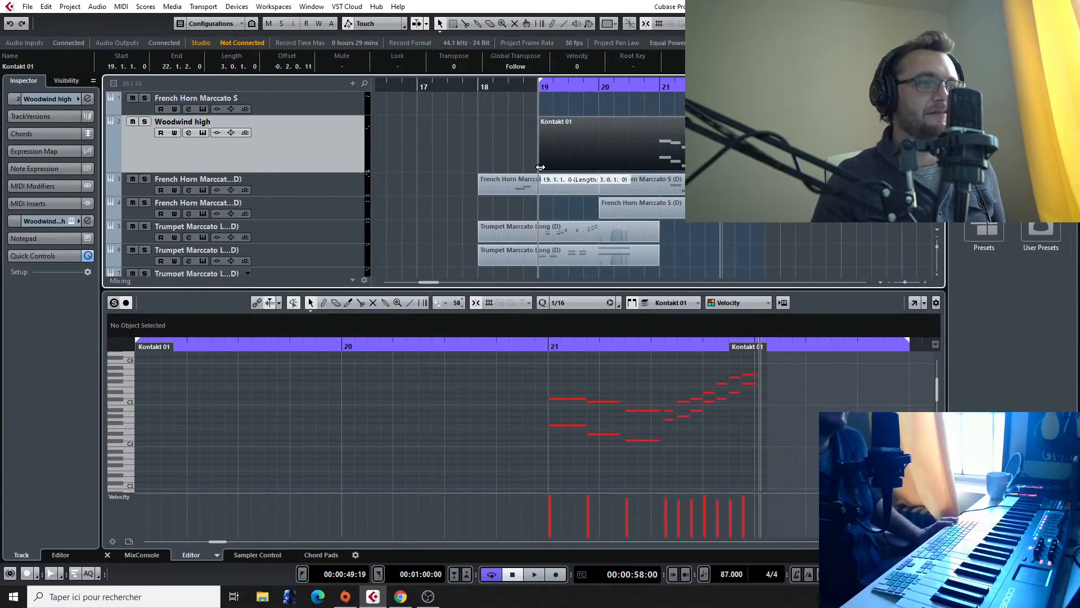
{"action": "left_click_drag", "start_coordinate": [540, 167], "coordinate": [645, 167]}
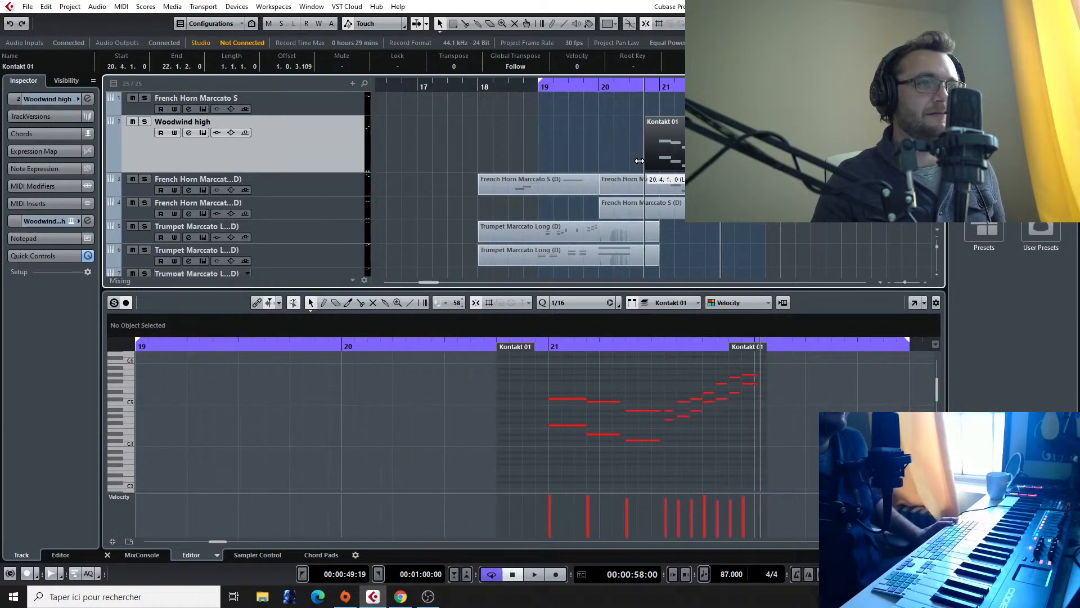
Step: Check the Kontakt instrument of the Woodwind high track, and replay the arrangement from around beat 4 of bar 20
{"action": "left_click", "coordinate": [77, 221]}
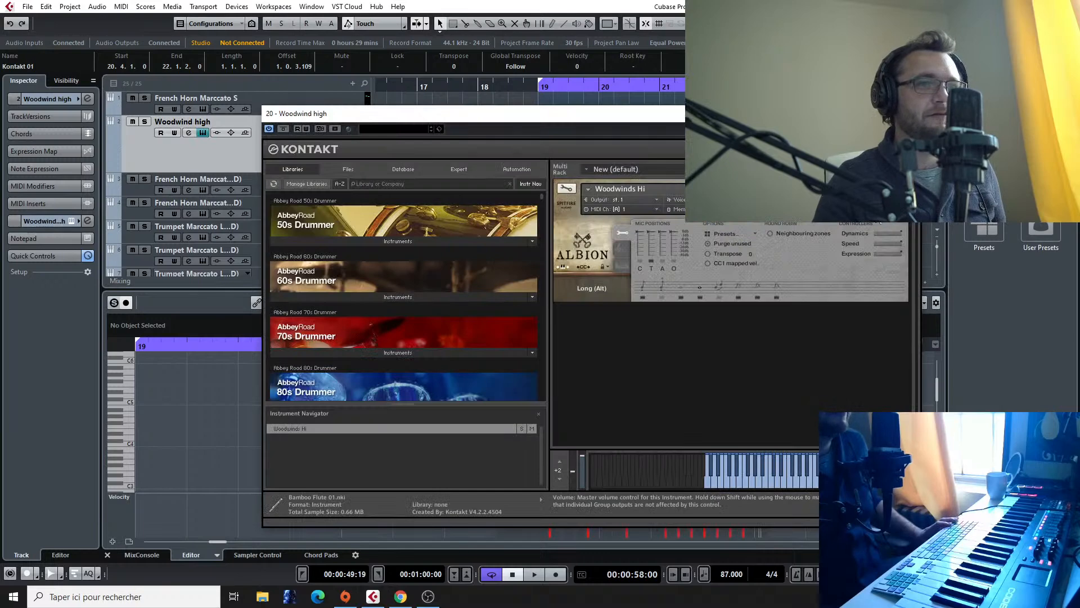
{"action": "left_click", "coordinate": [908, 114]}
{"action": "key", "text": "space"}
{"action": "left_click", "coordinate": [652, 89]}
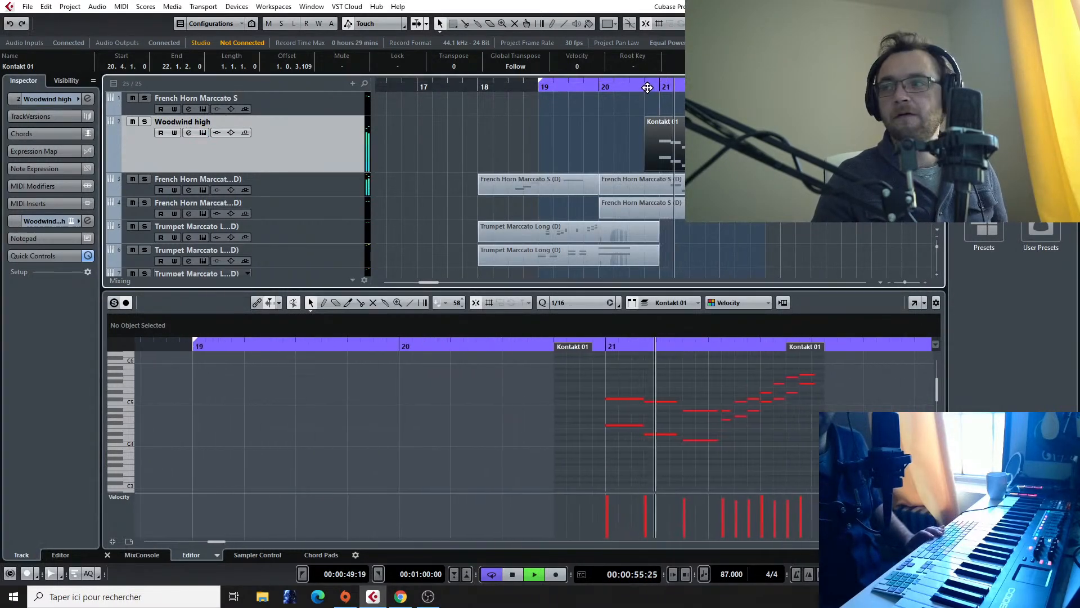
{"action": "left_click", "coordinate": [649, 84]}
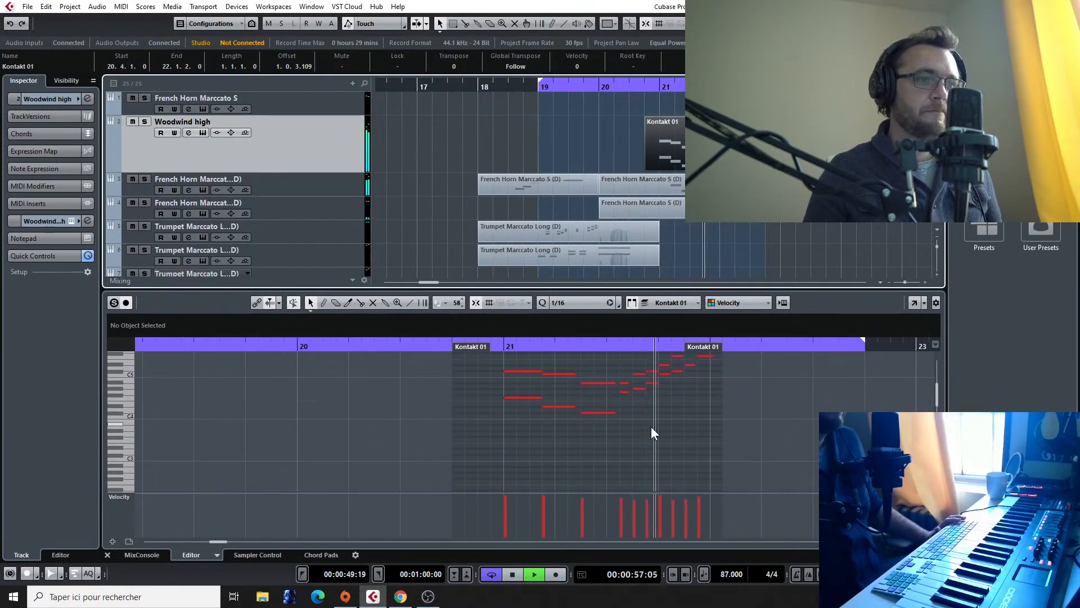
{"action": "key", "text": "space"}
Step: Find the Final Fantasy VII reference recording at the end of the track list, and listen to it from around bar 44
{"action": "scroll", "coordinate": [682, 247], "scroll_direction": "down", "scroll_amount": 1}
{"action": "scroll", "coordinate": [681, 246], "scroll_direction": "down", "scroll_amount": 6}
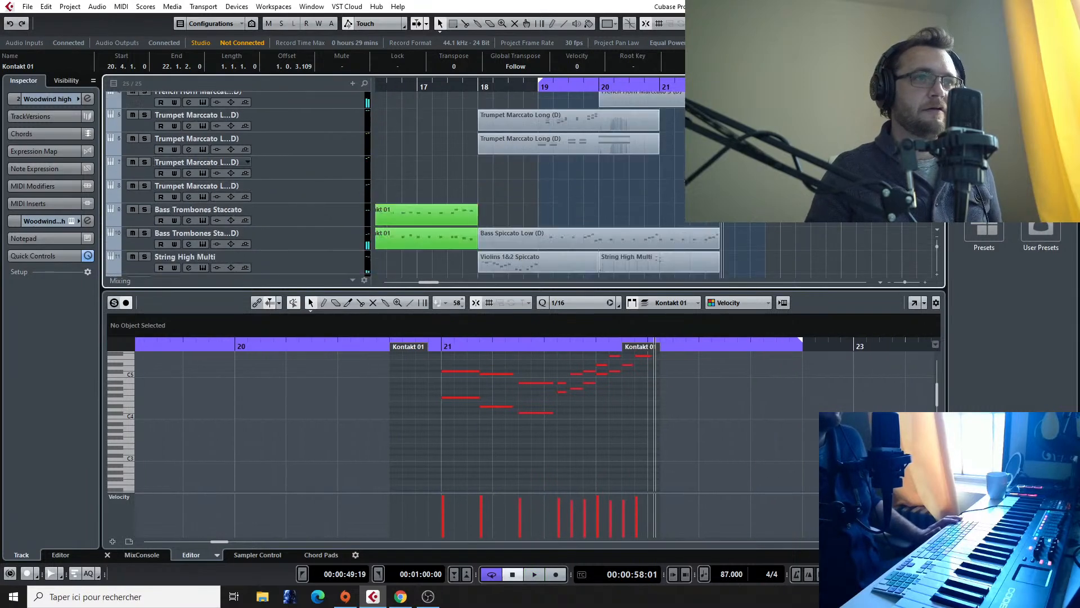
{"action": "scroll", "coordinate": [681, 246], "scroll_direction": "up", "scroll_amount": 2}
{"action": "scroll", "coordinate": [682, 246], "scroll_direction": "down", "scroll_amount": 3}
{"action": "left_click", "coordinate": [674, 493]}
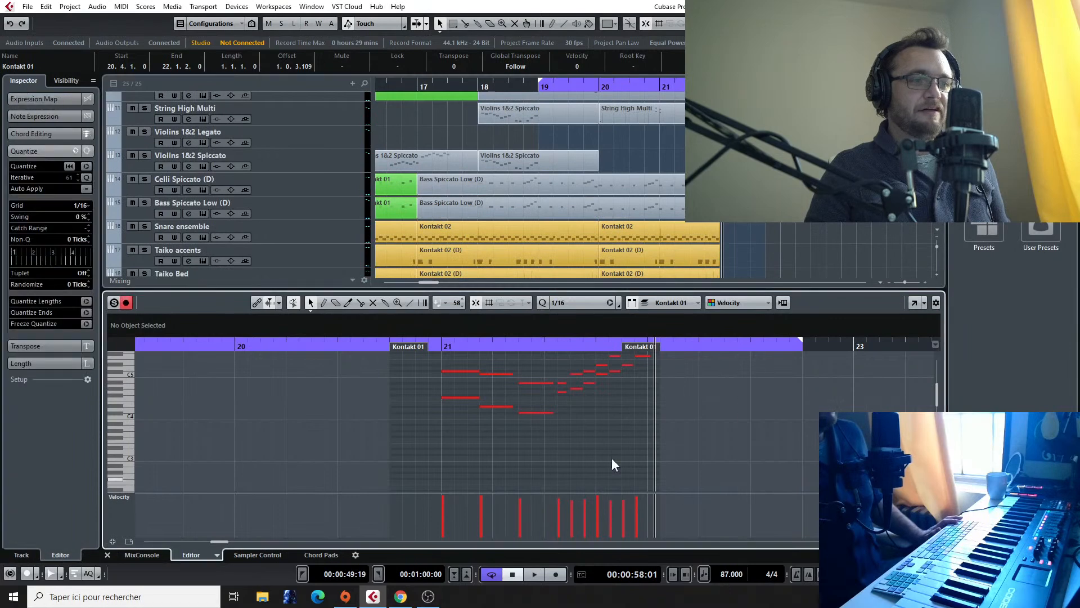
{"action": "scroll", "coordinate": [547, 489], "scroll_direction": "up", "scroll_amount": 2}
{"action": "scroll", "coordinate": [731, 433], "scroll_direction": "right", "scroll_amount": 4}
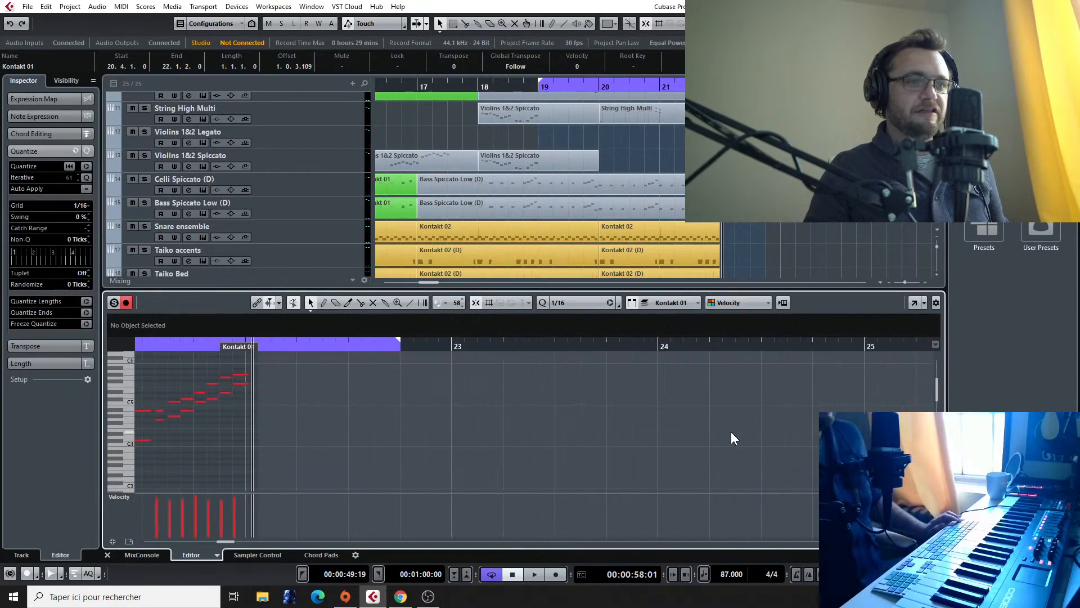
{"action": "scroll", "coordinate": [664, 197], "scroll_direction": "down", "scroll_amount": 4}
{"action": "scroll", "coordinate": [664, 197], "scroll_direction": "right", "scroll_amount": 2}
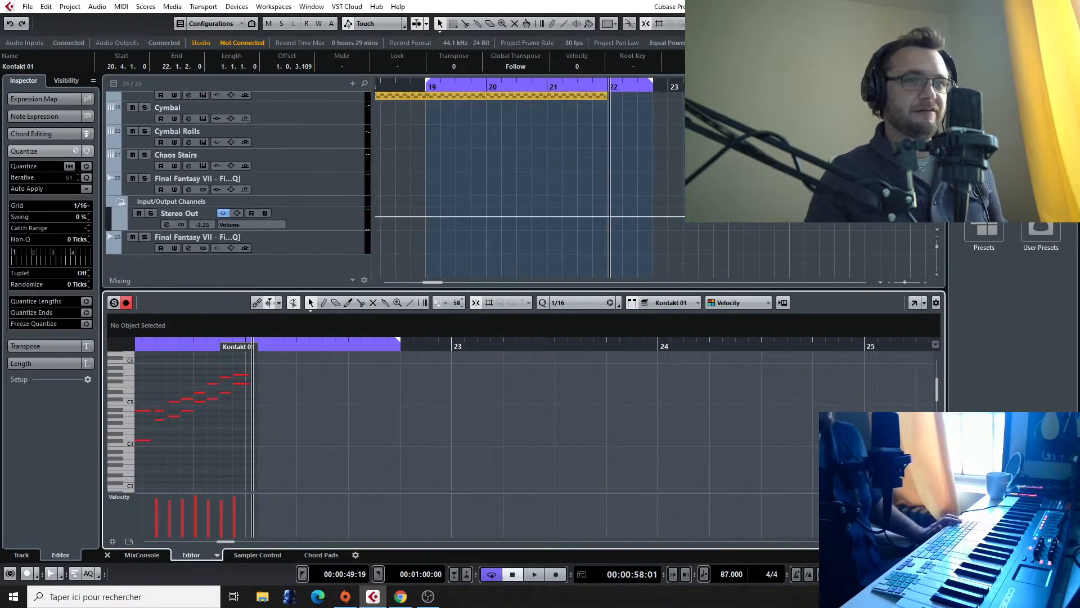
{"action": "scroll", "coordinate": [663, 197], "scroll_direction": "left", "scroll_amount": 5}
{"action": "scroll", "coordinate": [529, 178], "scroll_direction": "right", "scroll_amount": 20}
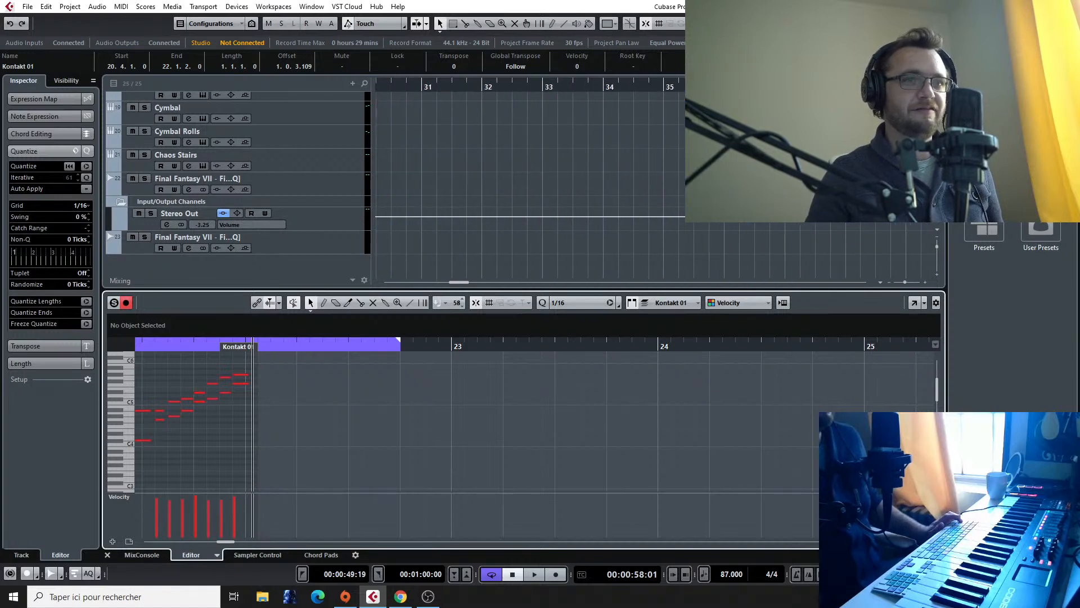
{"action": "scroll", "coordinate": [530, 178], "scroll_direction": "right", "scroll_amount": 4}
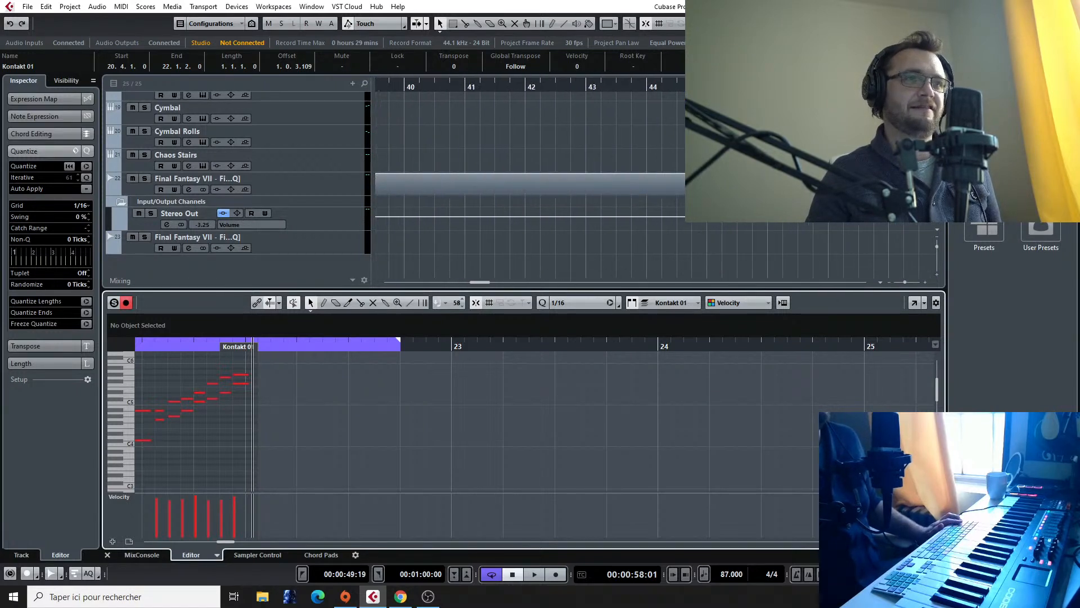
{"action": "left_click", "coordinate": [639, 90]}
{"action": "key", "text": "space"}
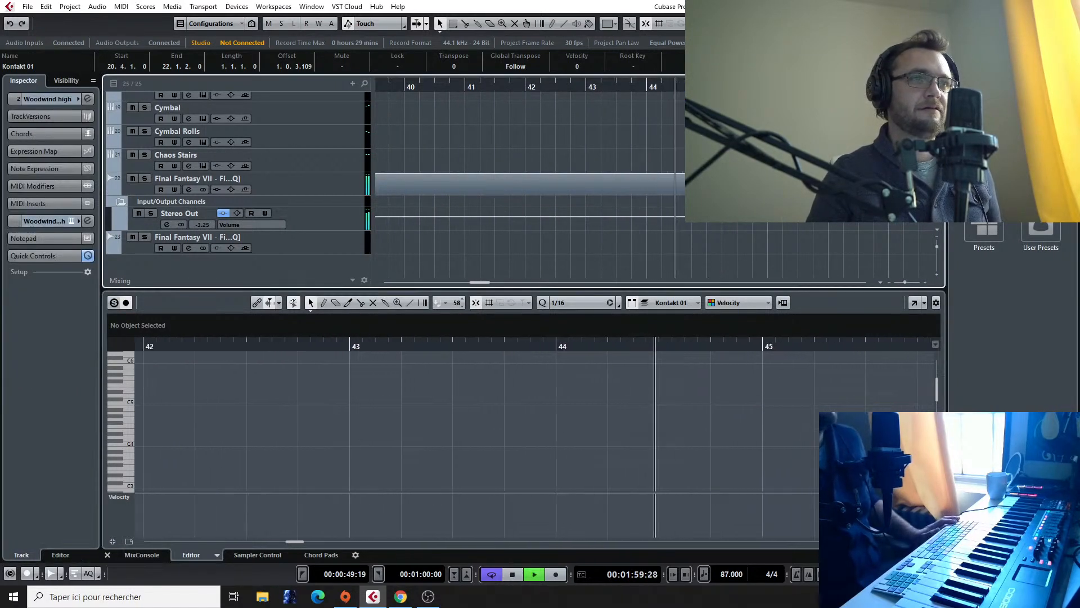
{"action": "left_click", "coordinate": [677, 90]}
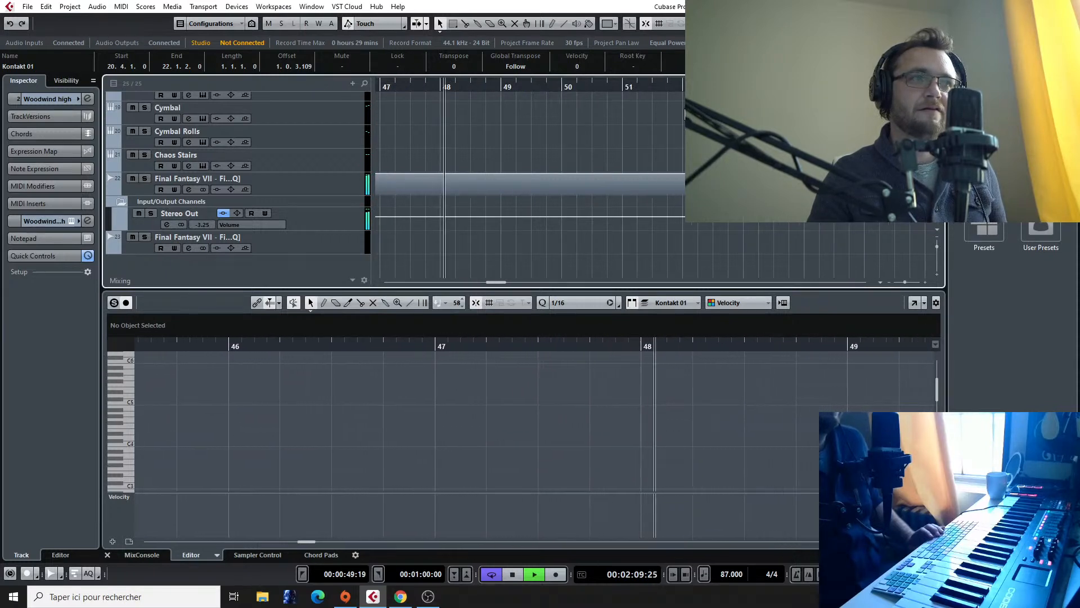
{"action": "key", "text": "space"}
Step: Replay the reference recording from around bar 43, and return to the Woodwind high track
{"action": "scroll", "coordinate": [566, 130], "scroll_direction": "left", "scroll_amount": 6}
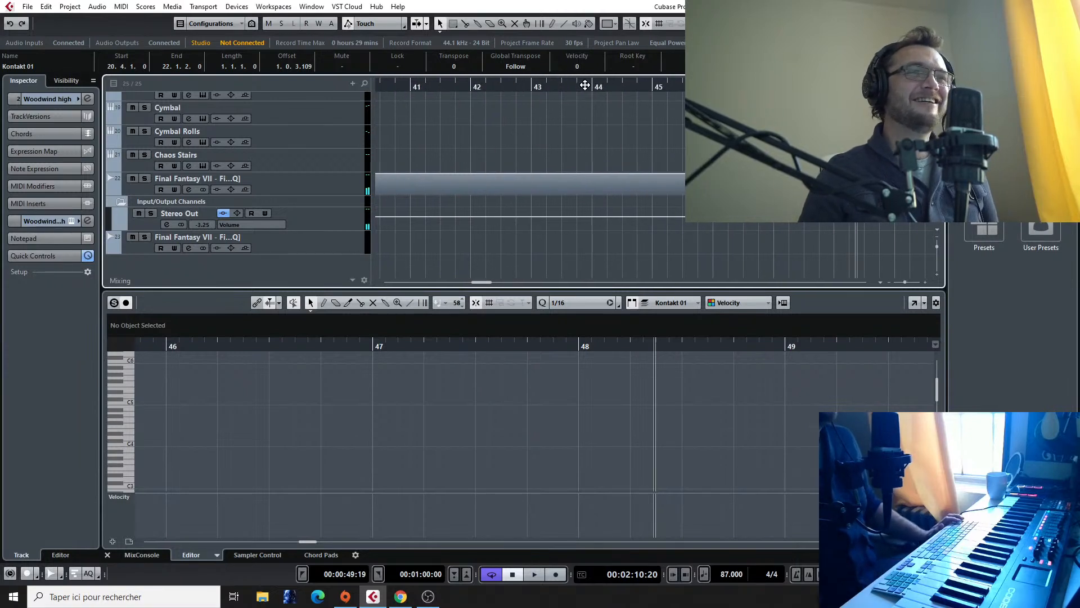
{"action": "left_click", "coordinate": [532, 87]}
{"action": "key", "text": "space"}
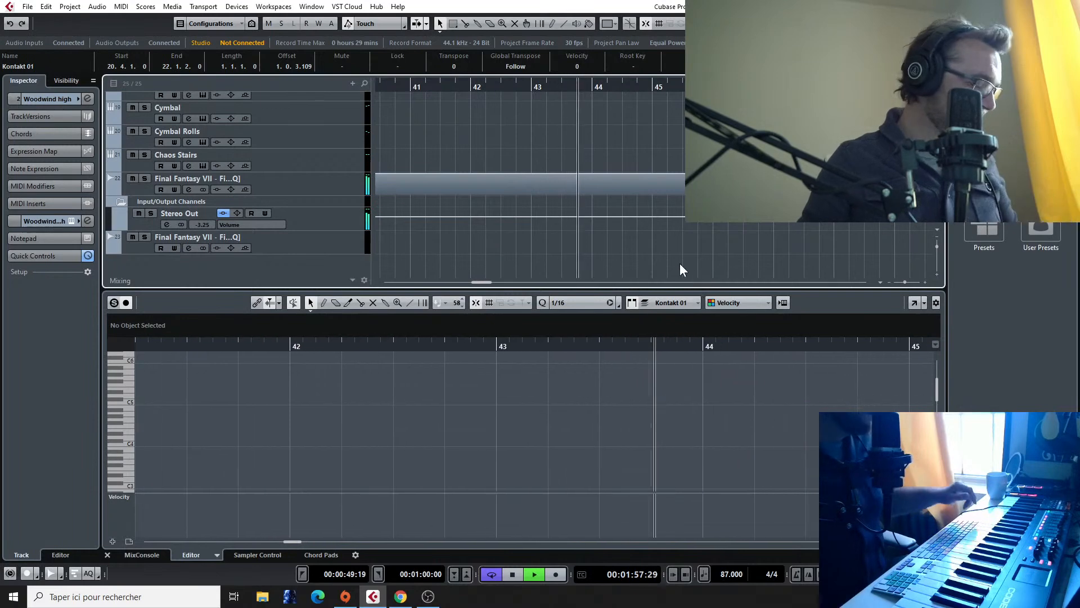
{"action": "scroll", "coordinate": [272, 198], "scroll_direction": "up", "scroll_amount": 3}
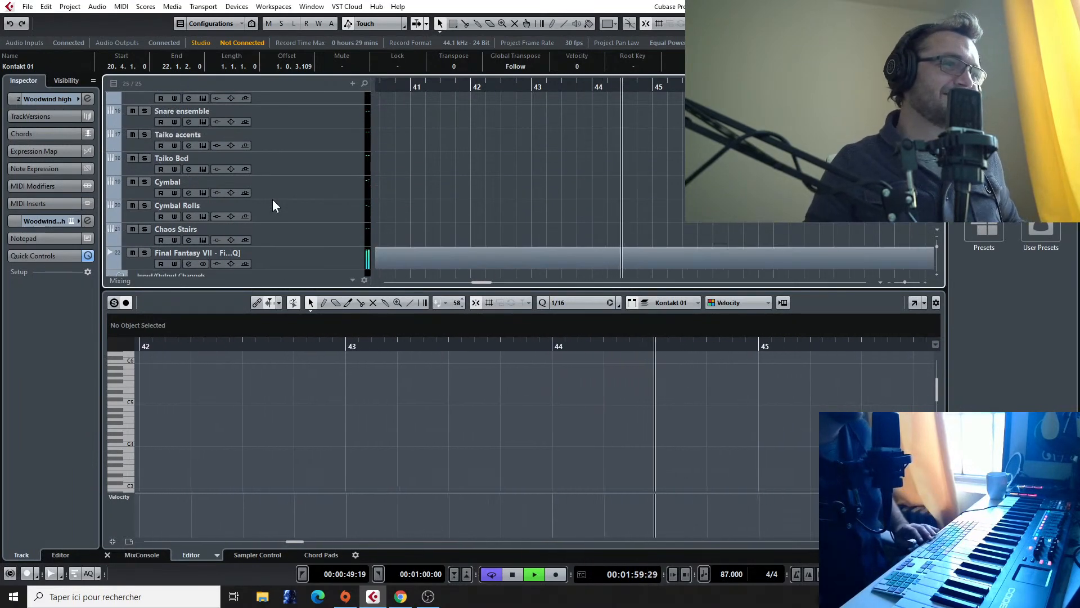
{"action": "key", "text": "space"}
{"action": "scroll", "coordinate": [256, 184], "scroll_direction": "up", "scroll_amount": 5}
{"action": "scroll", "coordinate": [258, 185], "scroll_direction": "up", "scroll_amount": 8}
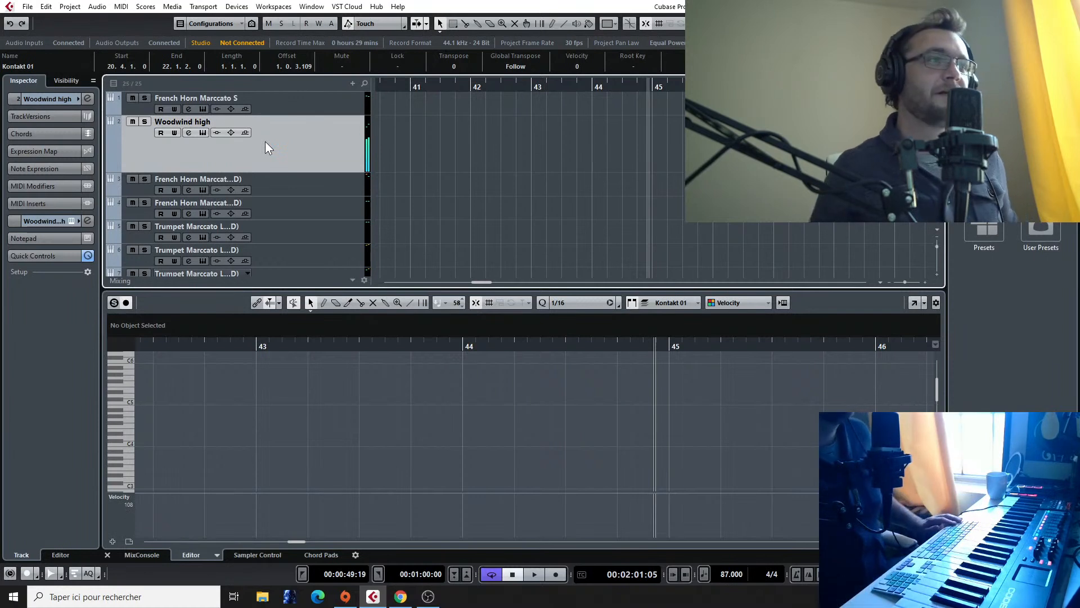
{"action": "scroll", "coordinate": [644, 235], "scroll_direction": "left", "scroll_amount": 15}
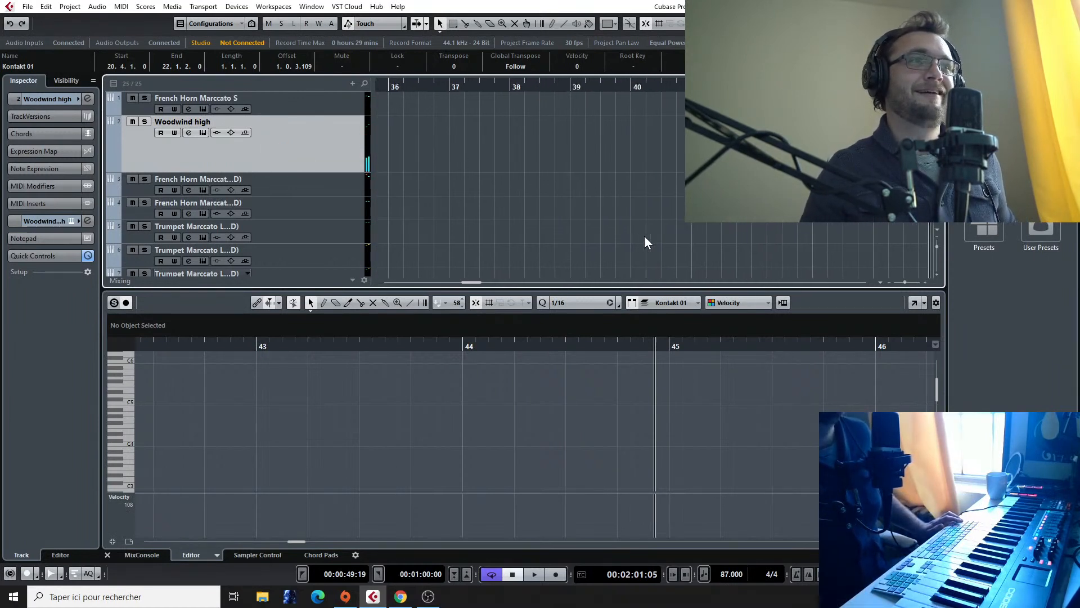
Step: Go back to the Final Fantasy VII reference recording and replay its passage around bar 44 repeatedly
{"action": "scroll", "coordinate": [611, 236], "scroll_direction": "right", "scroll_amount": 3}
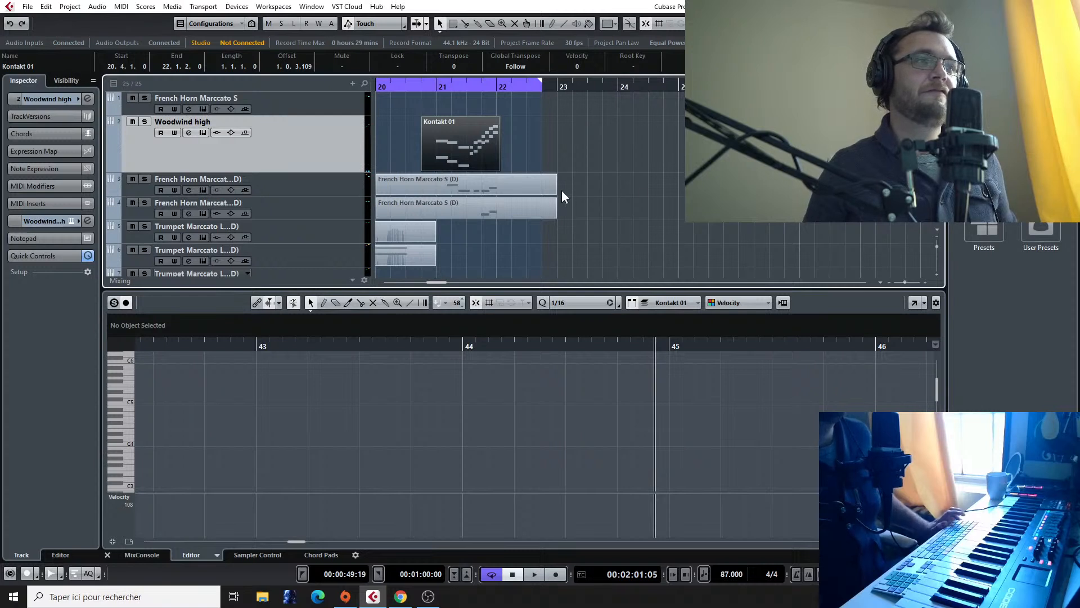
{"action": "scroll", "coordinate": [529, 180], "scroll_direction": "right", "scroll_amount": 11}
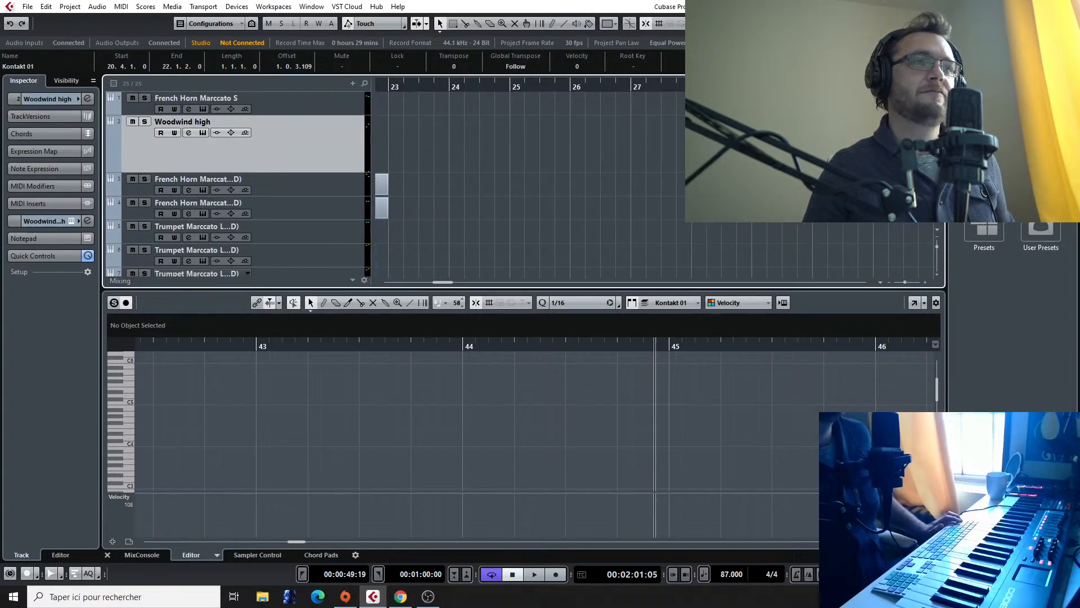
{"action": "scroll", "coordinate": [528, 180], "scroll_direction": "down", "scroll_amount": 5}
{"action": "scroll", "coordinate": [529, 180], "scroll_direction": "down", "scroll_amount": 4}
{"action": "scroll", "coordinate": [529, 180], "scroll_direction": "right", "scroll_amount": 5}
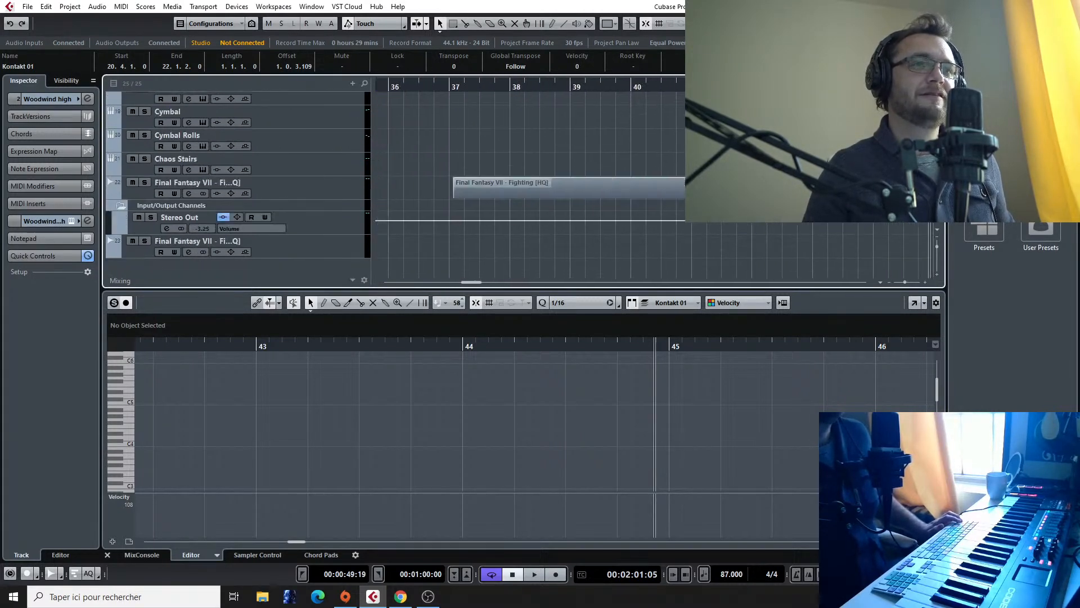
{"action": "key", "text": "space"}
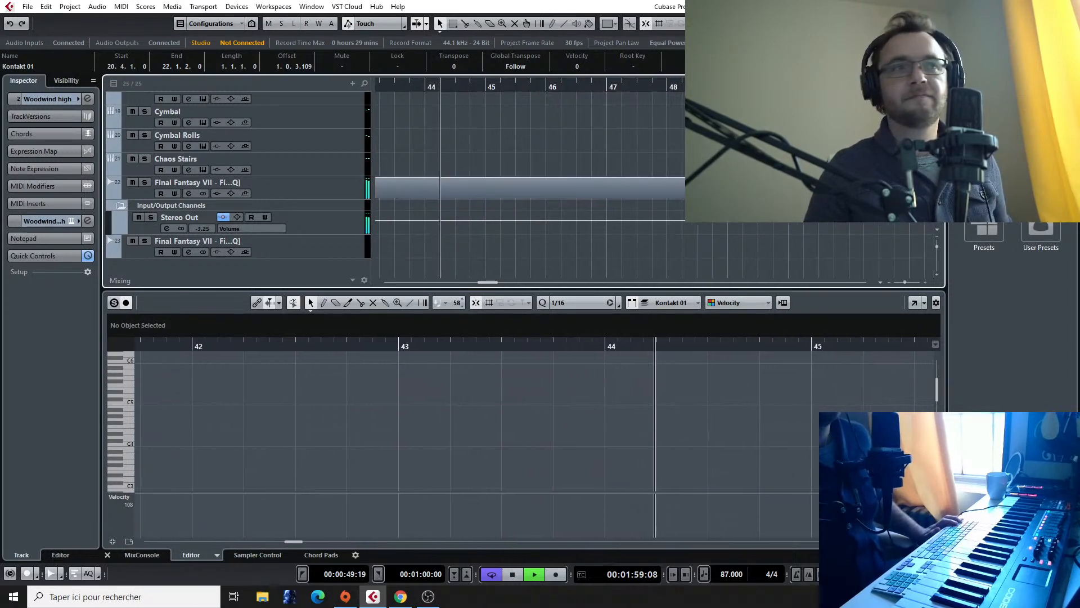
{"action": "key", "text": "space"}
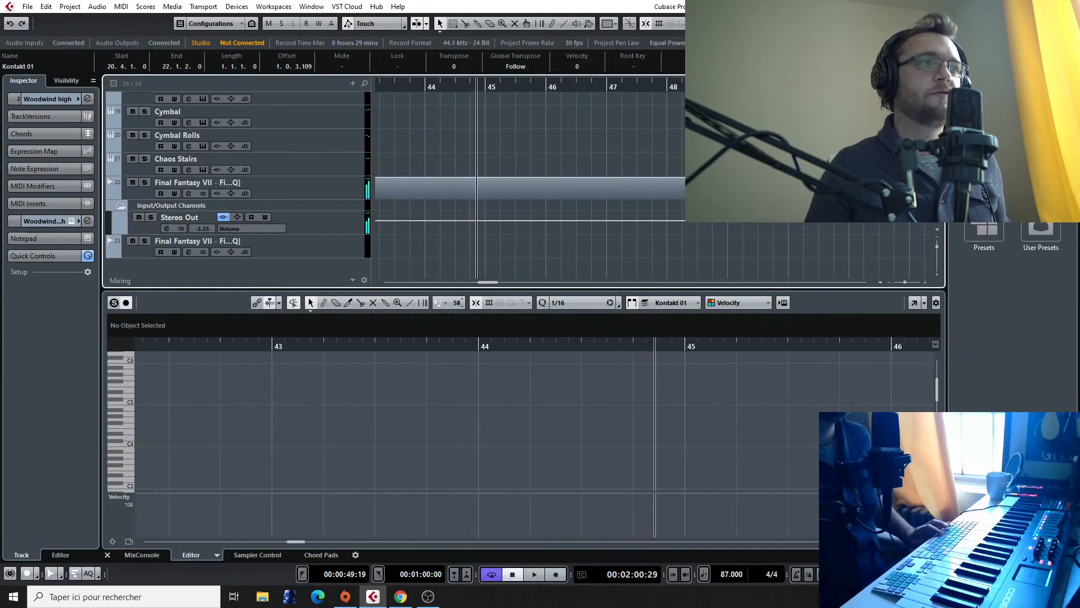
{"action": "left_click", "coordinate": [455, 84]}
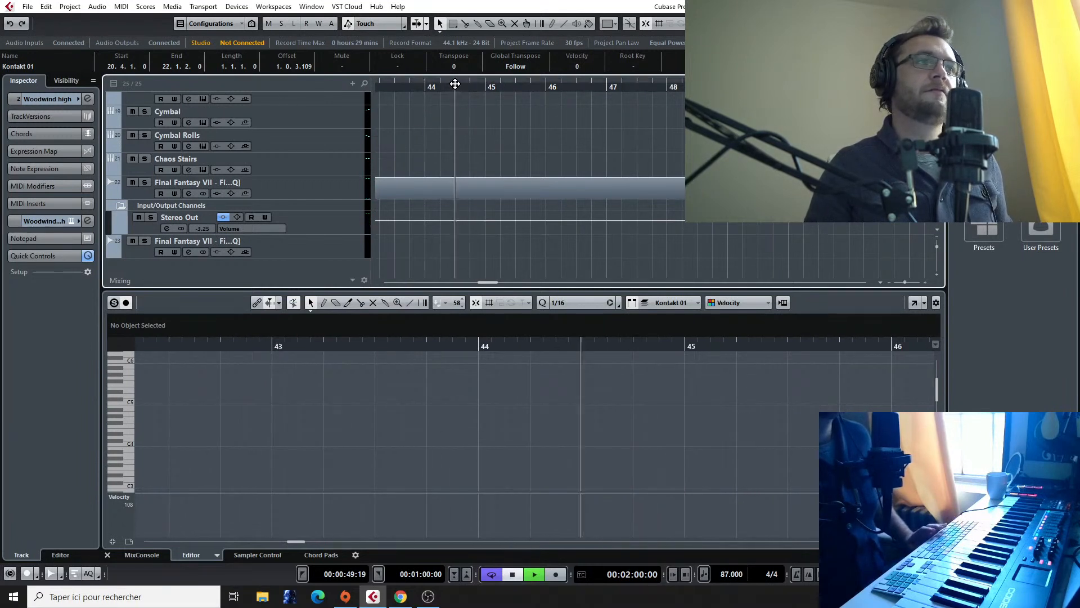
{"action": "left_click", "coordinate": [423, 90]}
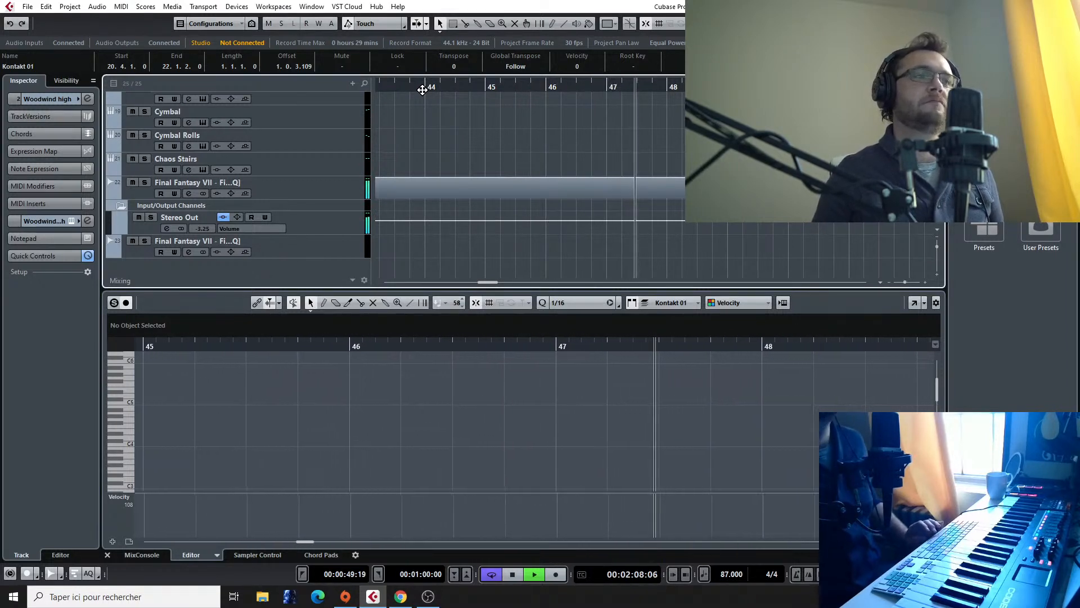
Step: Stop the reference playback, find the bass trombone tracks, and audition the Bass Trombones Staccato sound
{"action": "key", "text": "space"}
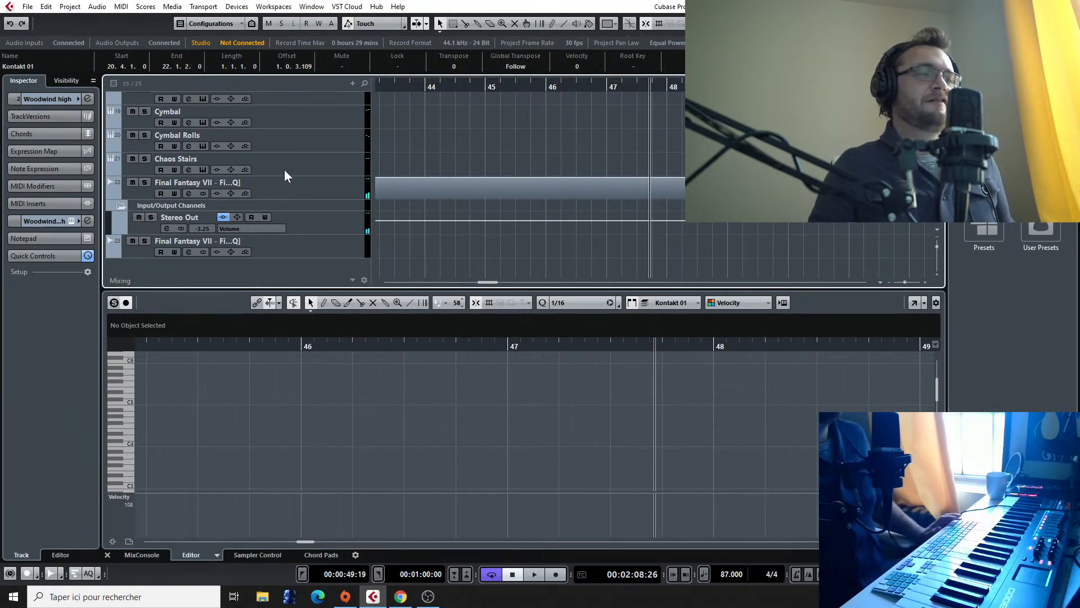
{"action": "scroll", "coordinate": [281, 161], "scroll_direction": "up", "scroll_amount": 8}
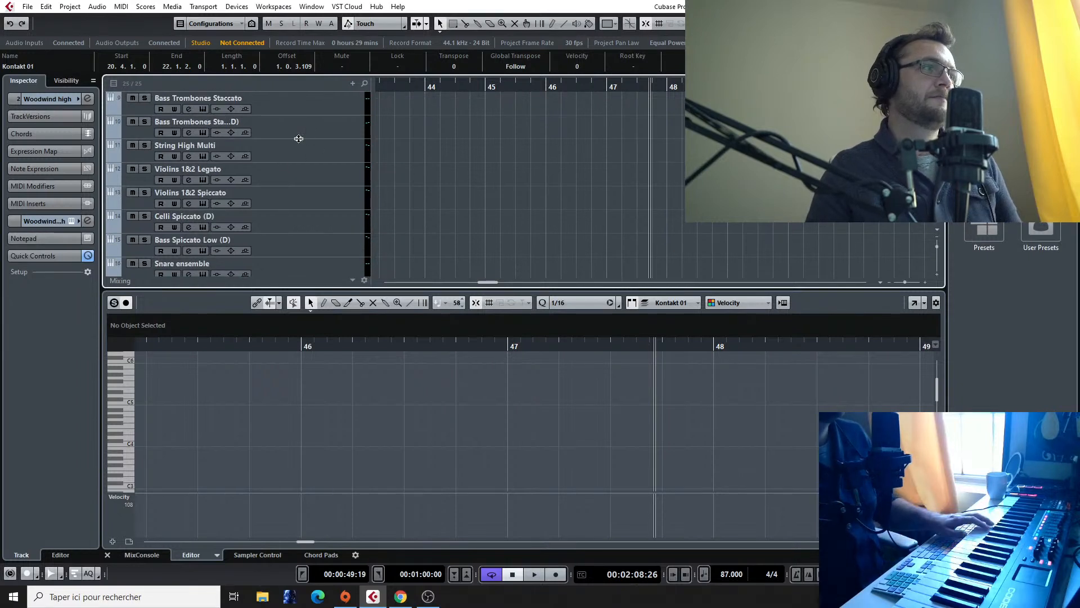
{"action": "scroll", "coordinate": [301, 142], "scroll_direction": "up", "scroll_amount": 4}
{"action": "scroll", "coordinate": [295, 197], "scroll_direction": "down", "scroll_amount": 2}
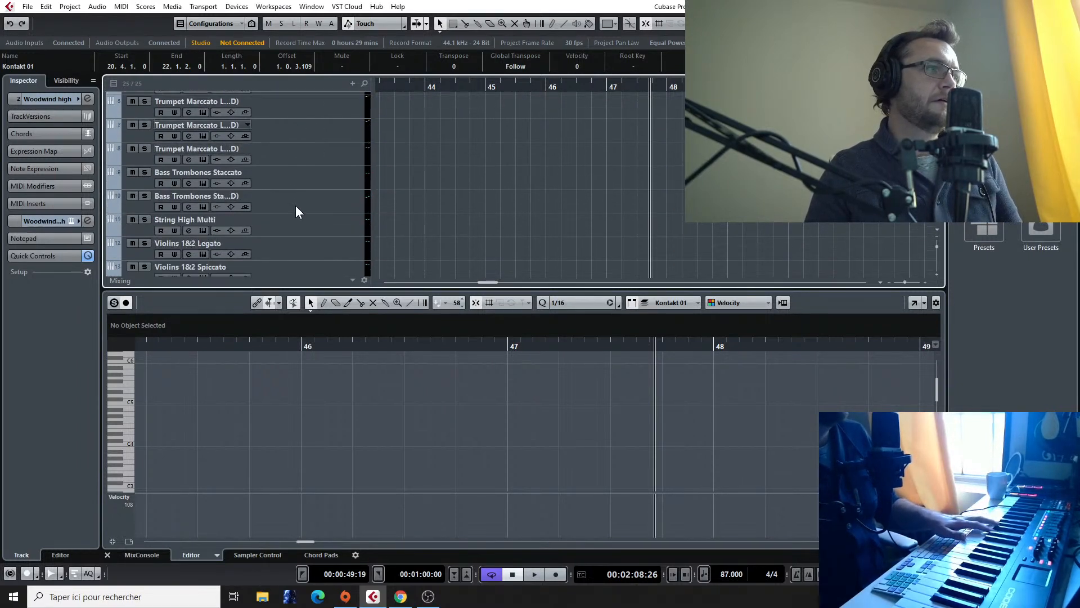
{"action": "left_click", "coordinate": [295, 197]}
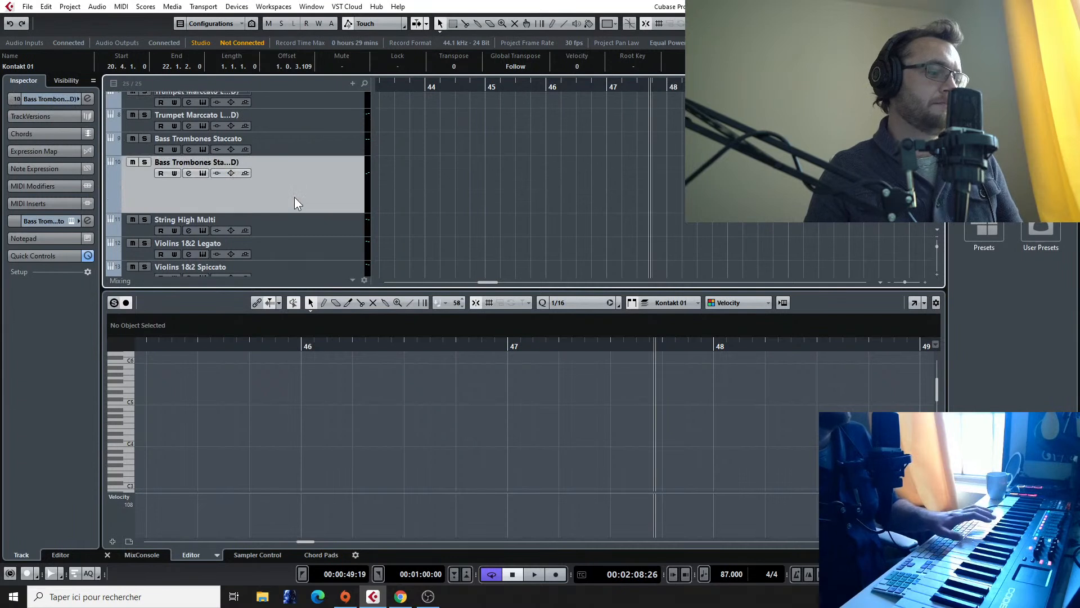
{"action": "left_click", "coordinate": [288, 139]}
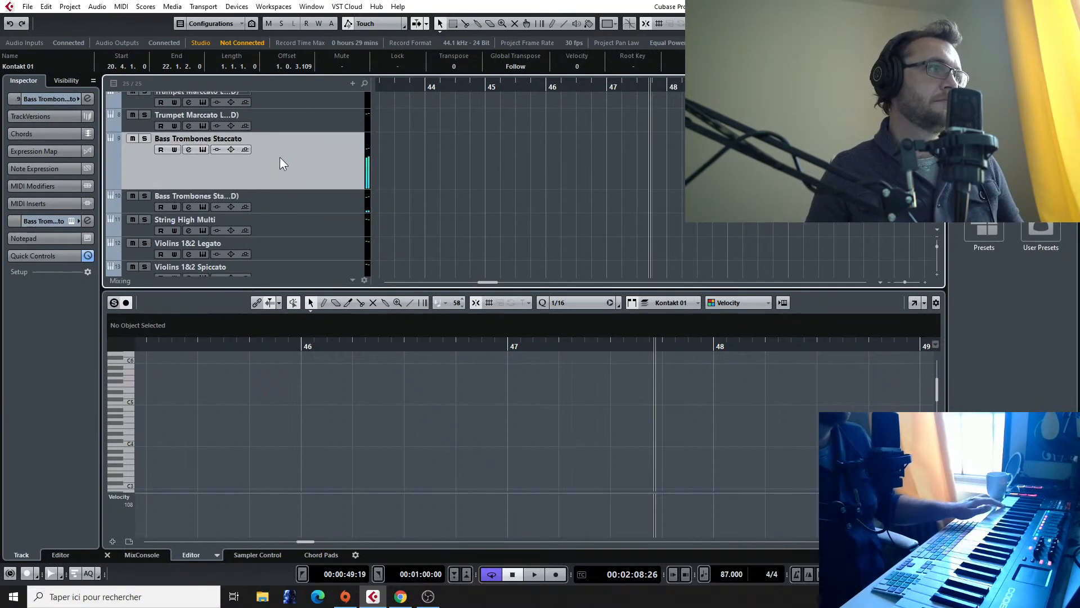
{"action": "scroll", "coordinate": [278, 161], "scroll_direction": "up", "scroll_amount": 2}
{"action": "scroll", "coordinate": [277, 164], "scroll_direction": "down", "scroll_amount": 2}
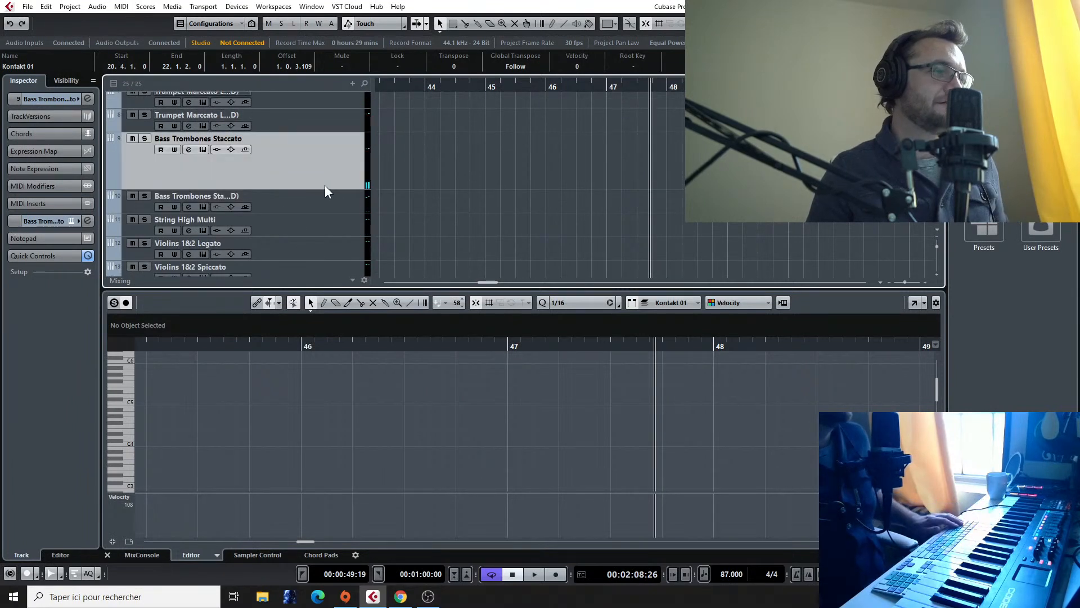
Step: Duplicate the second Bass Trombones Staccato track, just above String High Multi
{"action": "left_click", "coordinate": [309, 192]}
{"action": "right_click", "coordinate": [235, 191]}
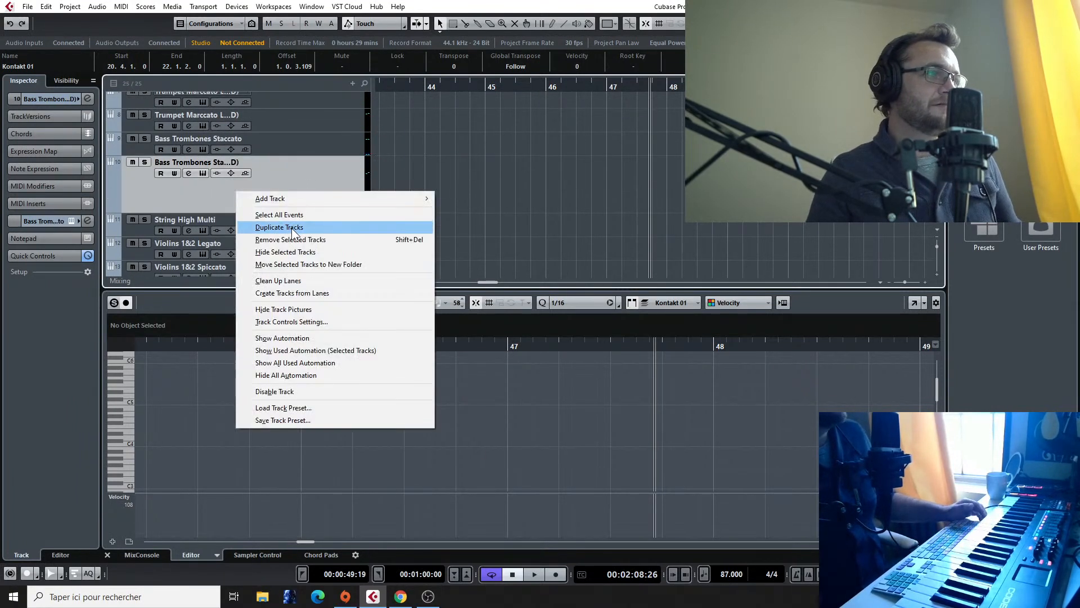
{"action": "left_click", "coordinate": [291, 227]}
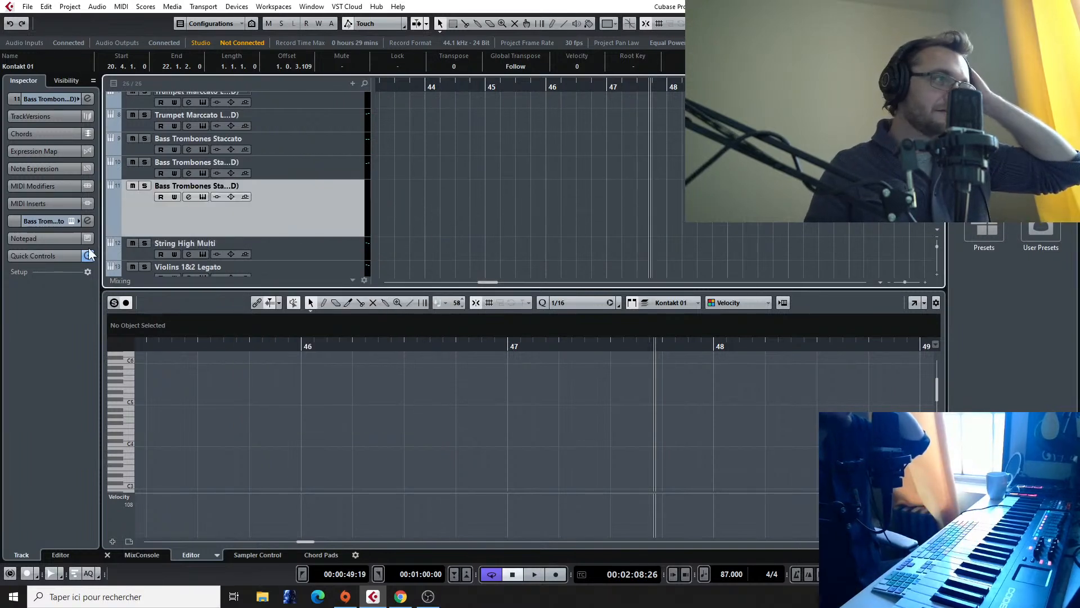
Step: Rename the duplicated bass trombone track as "Bass Trombones Marto Long"
{"action": "double_click", "coordinate": [208, 186]}
{"action": "left_click", "coordinate": [211, 186]}
{"action": "left_click_drag", "start_coordinate": [208, 186], "coordinate": [250, 193]}
{"action": "type", "text": "MAr"}
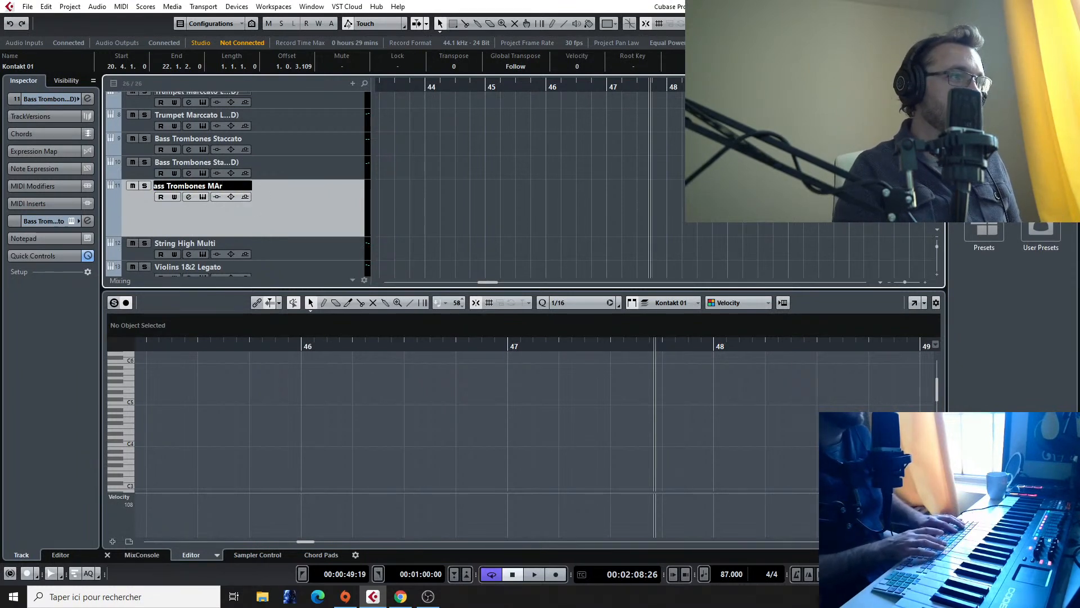
{"action": "key", "text": "BackSpace"}
{"action": "type", "text": "arto Long"}
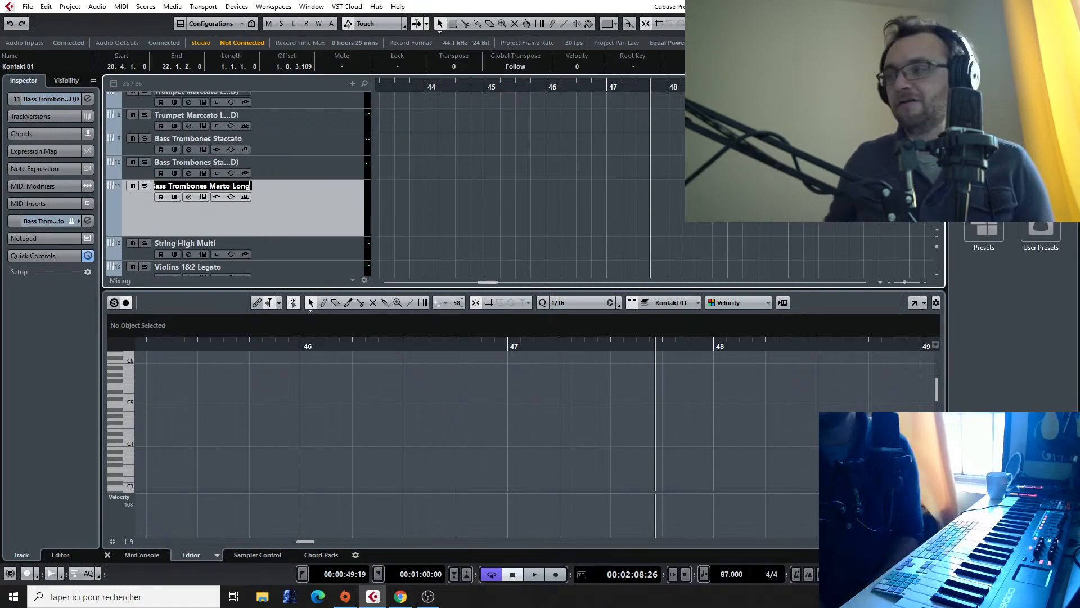
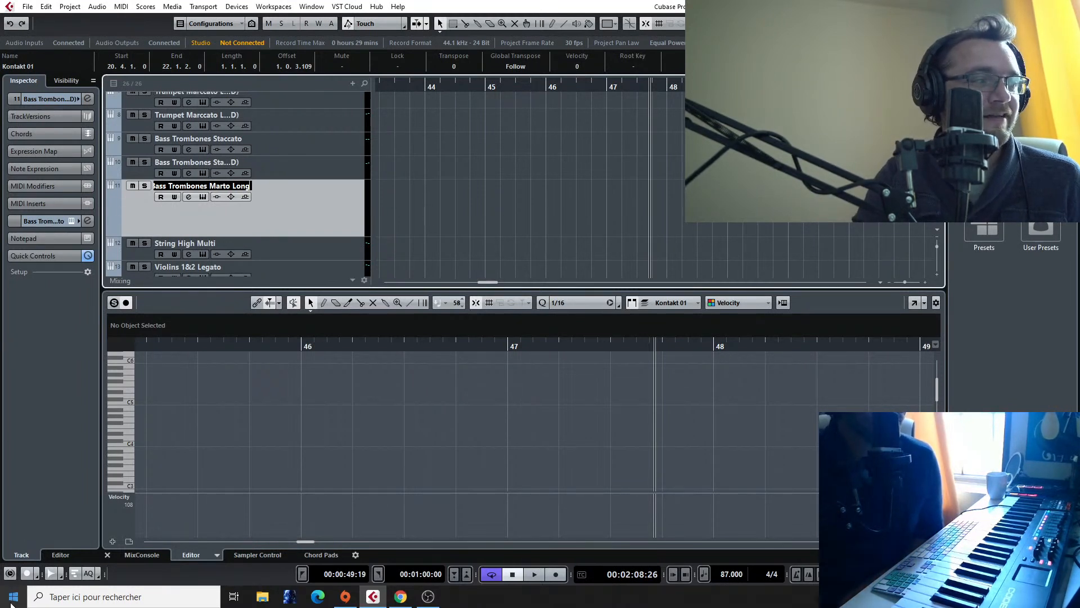
Step: Confirm the new name of the duplicated bass trombone track
{"action": "key", "text": "Return"}
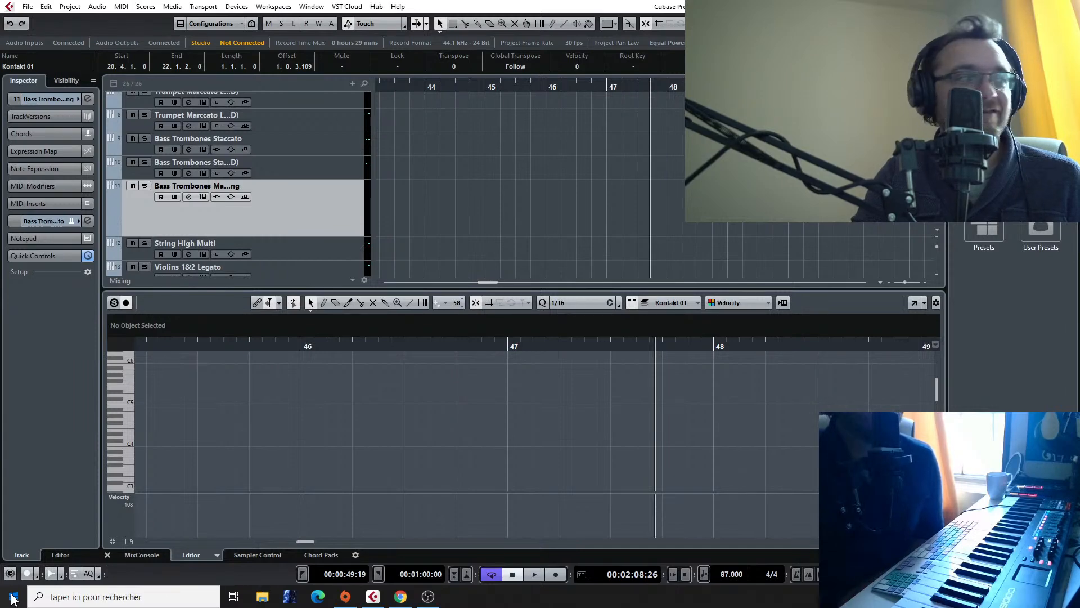
{"action": "left_click", "coordinate": [13, 597]}
{"action": "left_click", "coordinate": [757, 384]}
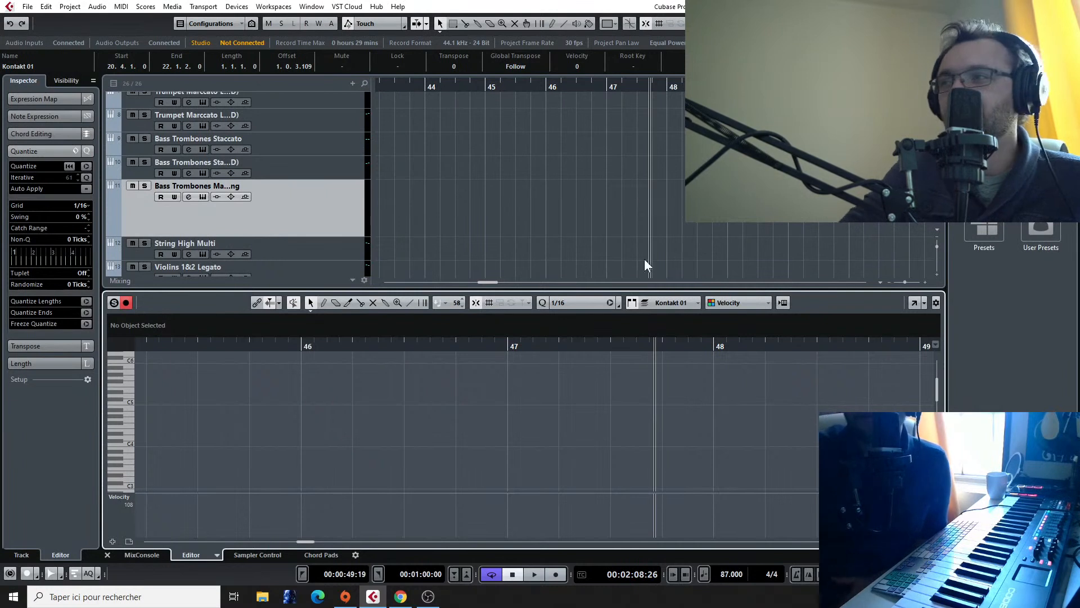
Step: Move the playhead to bar 48 and back to about bar 31
{"action": "scroll", "coordinate": [523, 184], "scroll_direction": "up", "scroll_amount": 1}
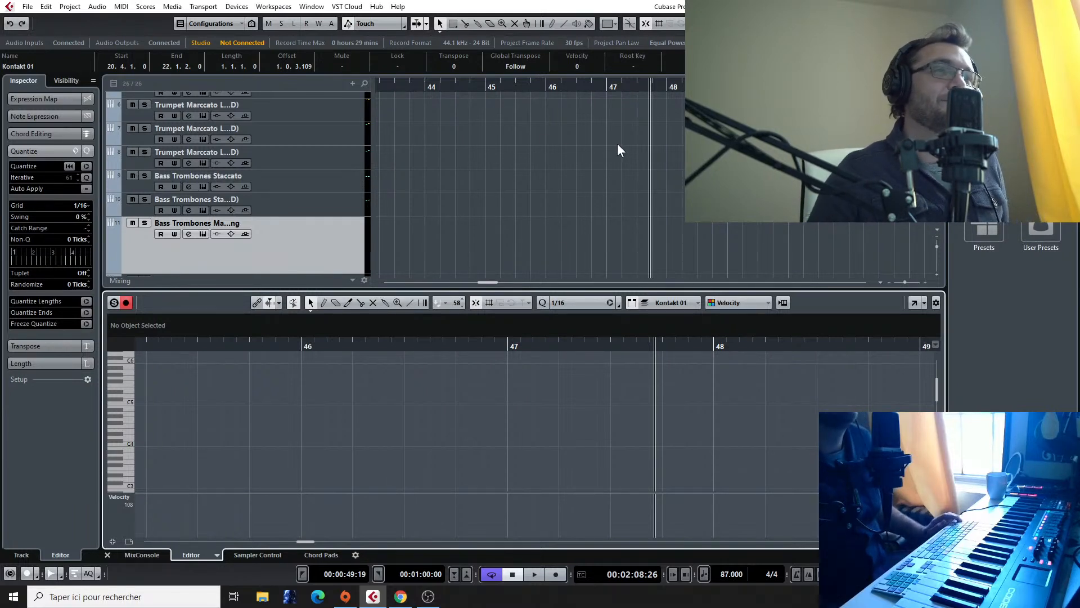
{"action": "scroll", "coordinate": [616, 143], "scroll_direction": "right", "scroll_amount": 3}
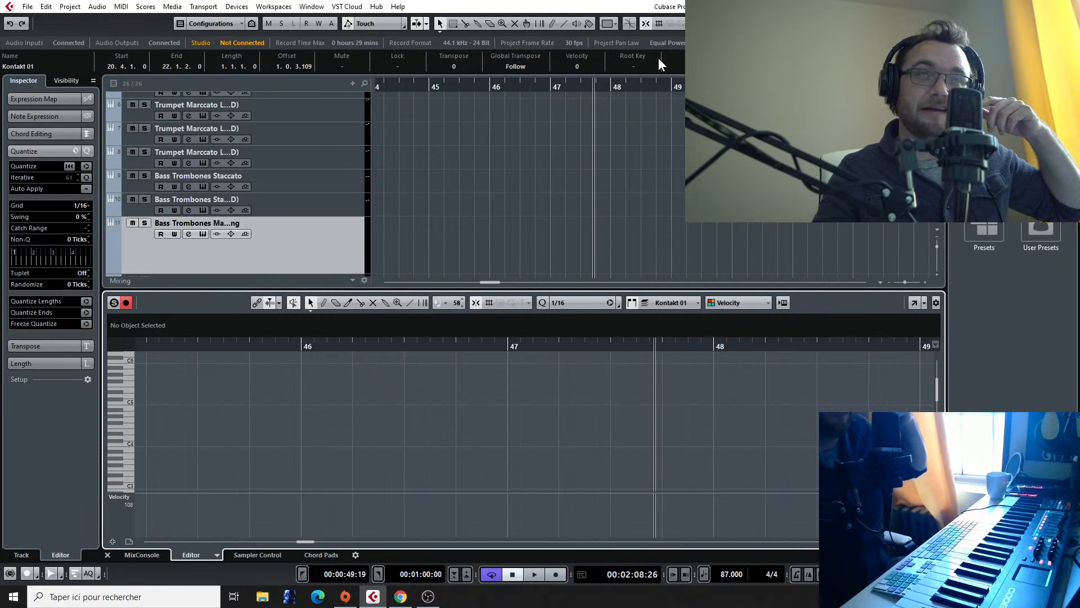
{"action": "left_click", "coordinate": [610, 88]}
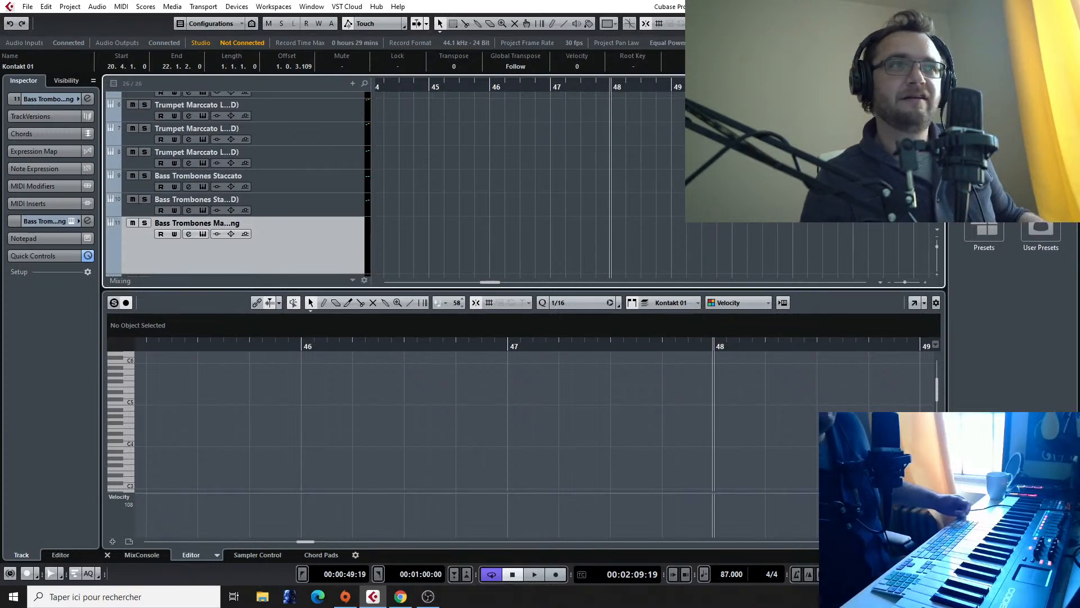
{"action": "left_click_drag", "start_coordinate": [489, 282], "coordinate": [464, 279]}
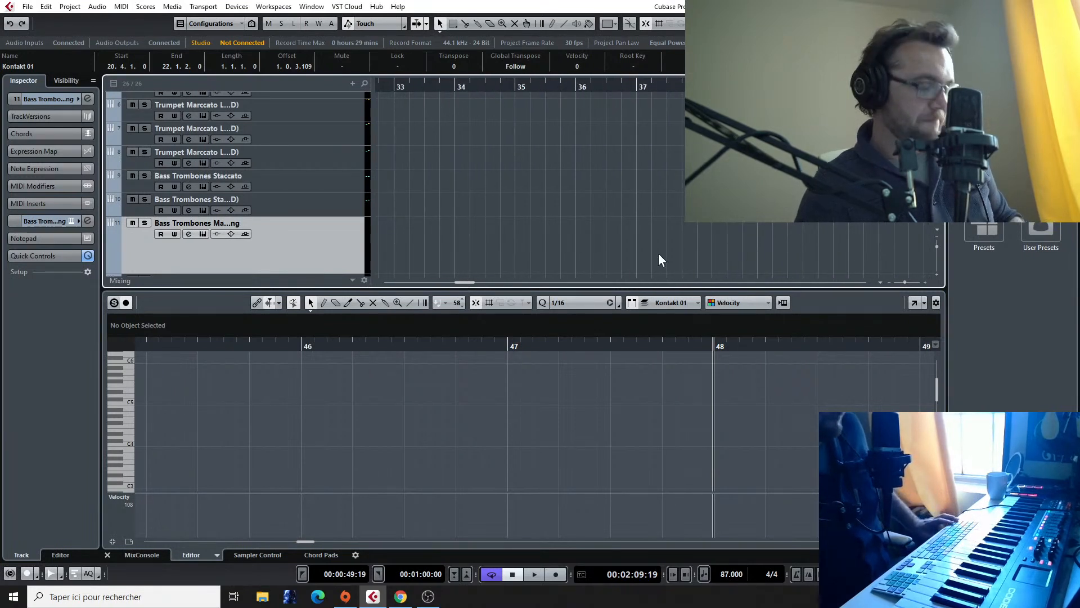
{"action": "scroll", "coordinate": [595, 253], "scroll_direction": "down", "scroll_amount": 1}
{"action": "scroll", "coordinate": [579, 245], "scroll_direction": "left", "scroll_amount": 1}
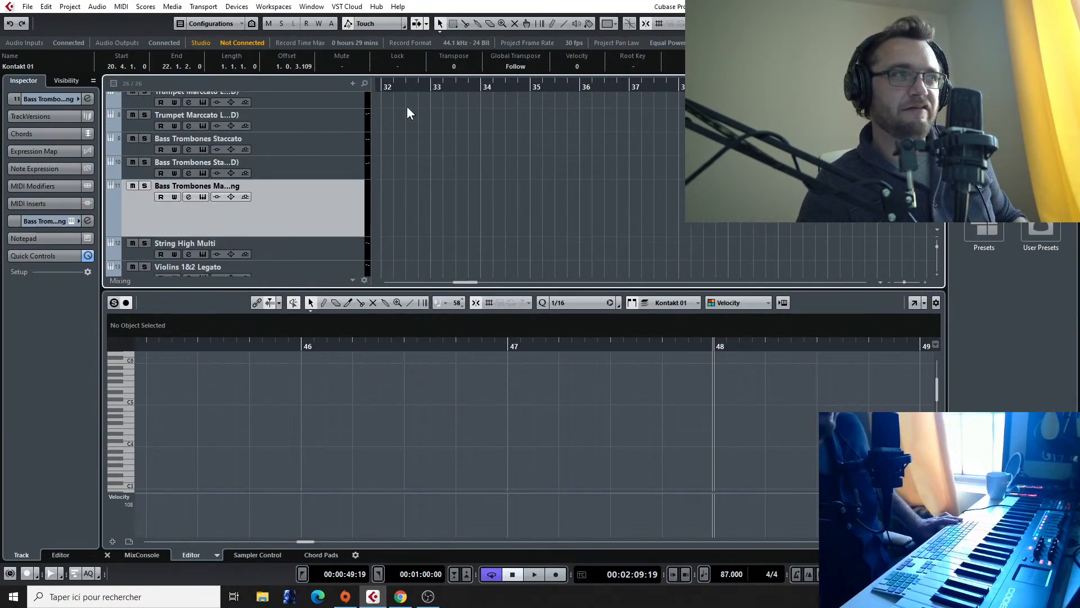
{"action": "left_click_drag", "start_coordinate": [410, 85], "coordinate": [353, 101]}
{"action": "scroll", "coordinate": [444, 180], "scroll_direction": "down", "scroll_amount": 2}
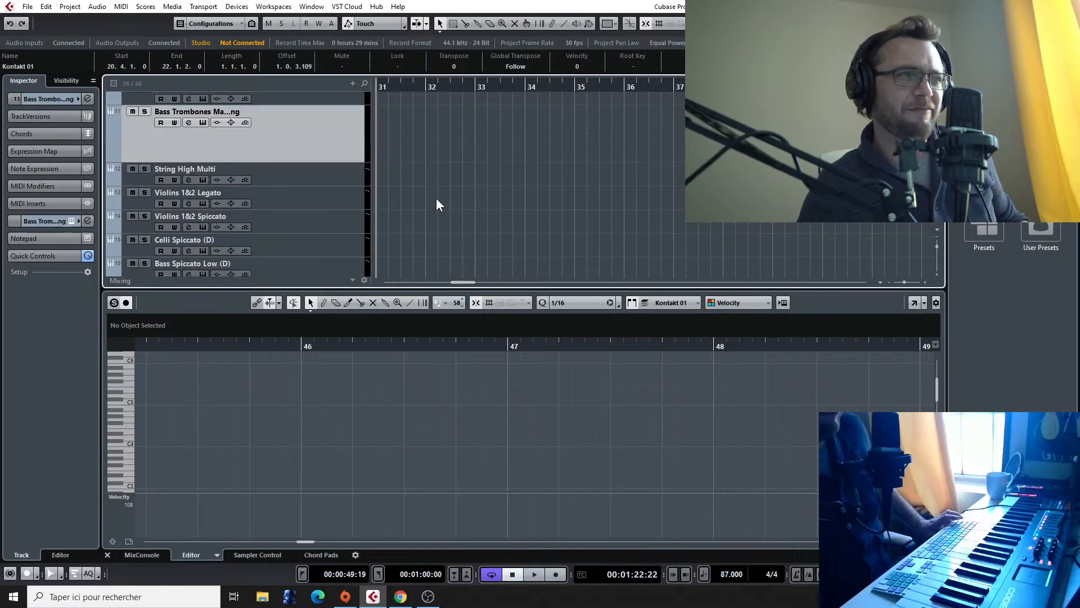
{"action": "scroll", "coordinate": [637, 203], "scroll_direction": "down", "scroll_amount": 1}
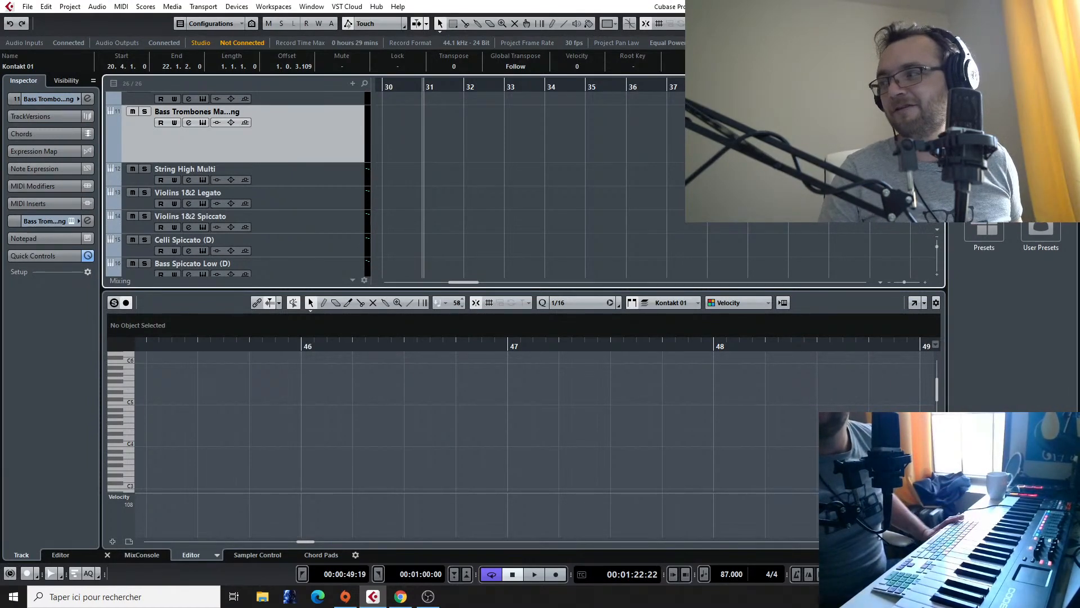
Step: Look over the arrangement's clips around the looped section and the tracks down to the reference recording
{"action": "scroll", "coordinate": [430, 211], "scroll_direction": "down", "scroll_amount": 7}
{"action": "scroll", "coordinate": [699, 192], "scroll_direction": "down", "scroll_amount": 3}
{"action": "scroll", "coordinate": [472, 159], "scroll_direction": "up", "scroll_amount": 2}
{"action": "scroll", "coordinate": [471, 159], "scroll_direction": "right", "scroll_amount": 1}
{"action": "scroll", "coordinate": [471, 163], "scroll_direction": "left", "scroll_amount": 4}
{"action": "scroll", "coordinate": [505, 148], "scroll_direction": "up", "scroll_amount": 4}
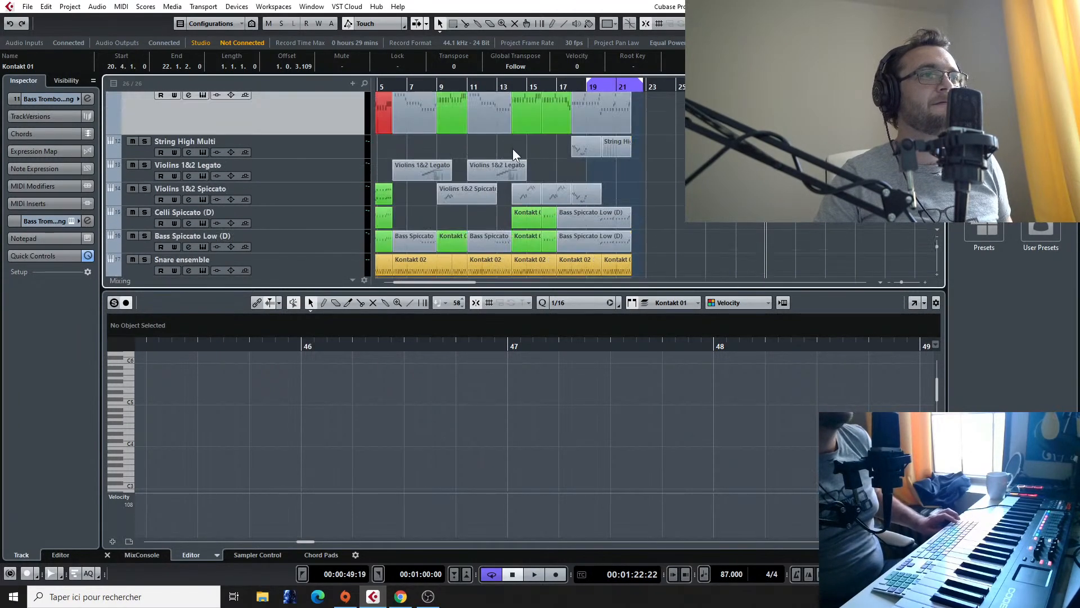
{"action": "scroll", "coordinate": [658, 132], "scroll_direction": "down", "scroll_amount": 4}
{"action": "scroll", "coordinate": [658, 141], "scroll_direction": "left", "scroll_amount": 2}
{"action": "scroll", "coordinate": [647, 158], "scroll_direction": "right", "scroll_amount": 3}
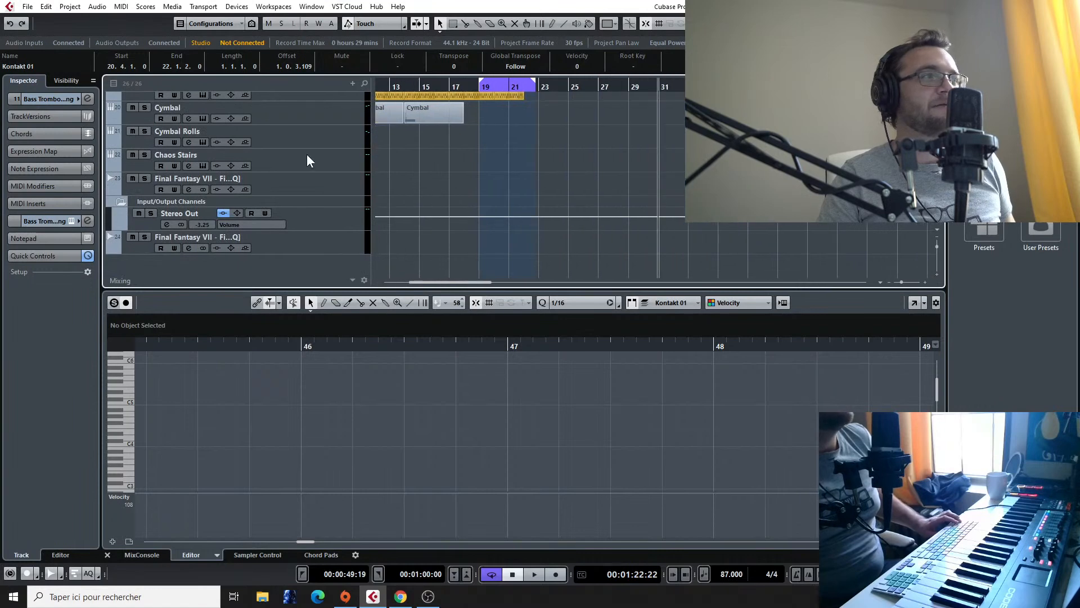
Step: Delete all the copied clips from the Bass Trombones Marto Long track
{"action": "scroll", "coordinate": [641, 187], "scroll_direction": "up", "scroll_amount": 3}
{"action": "scroll", "coordinate": [309, 198], "scroll_direction": "up", "scroll_amount": 4}
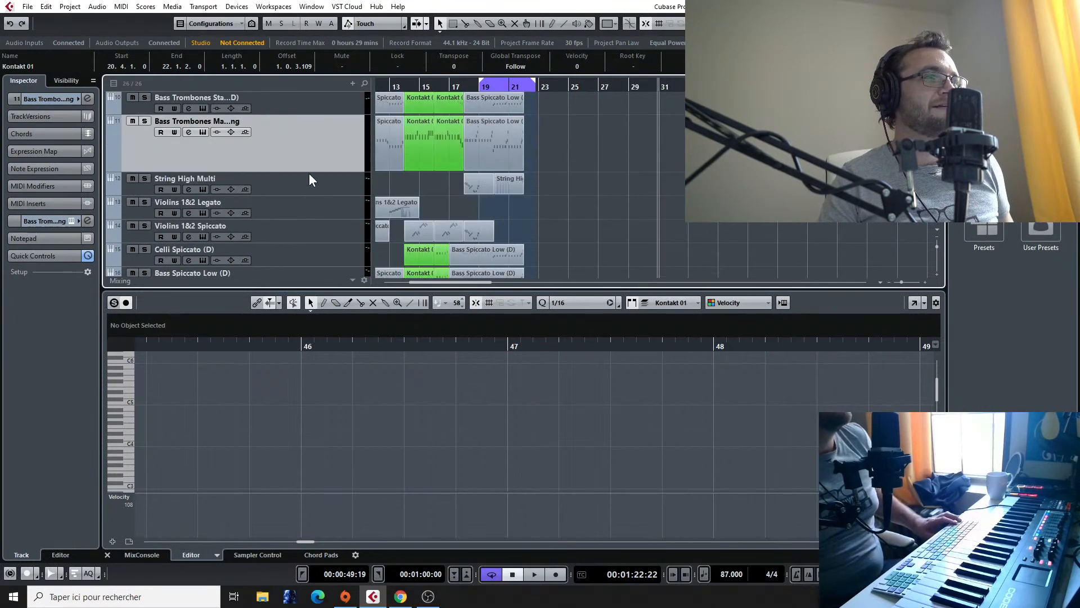
{"action": "scroll", "coordinate": [572, 163], "scroll_direction": "down", "scroll_amount": 2}
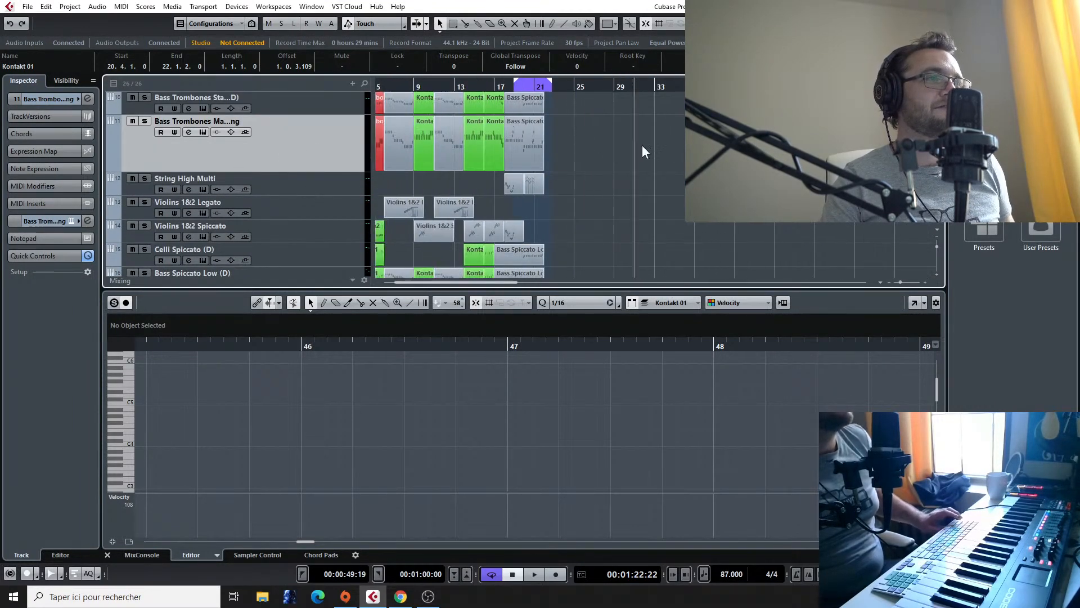
{"action": "scroll", "coordinate": [670, 151], "scroll_direction": "left", "scroll_amount": 2}
{"action": "left_click", "coordinate": [413, 147]}
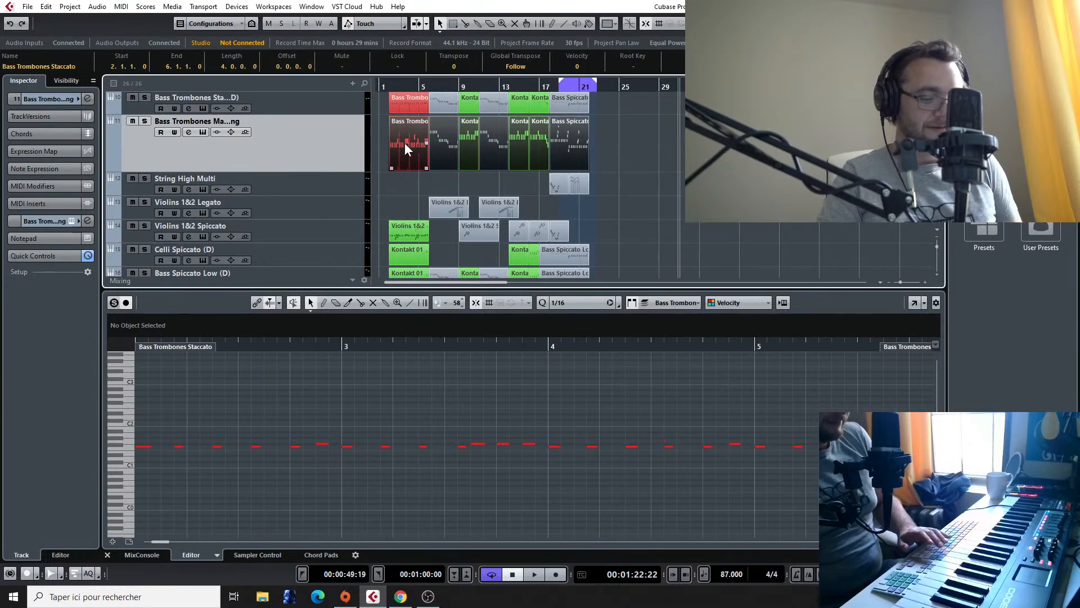
{"action": "key", "text": "Delete"}
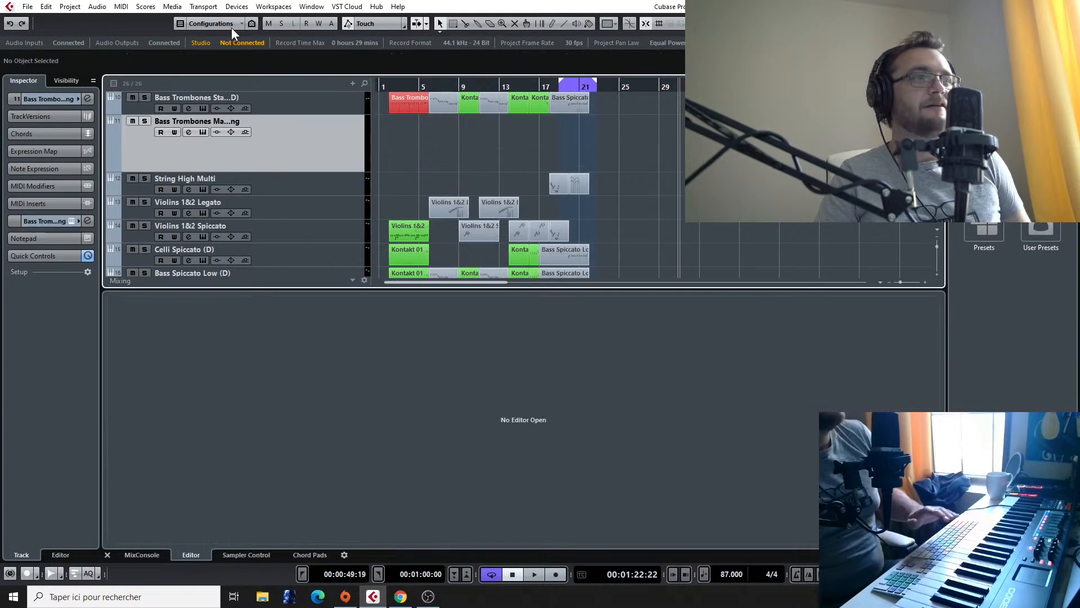
Step: Audition the neighbouring bass trombone patches in the track's Kontakt instrument and load 01. Bass Trombones a3 Sustains
{"action": "left_click", "coordinate": [72, 221]}
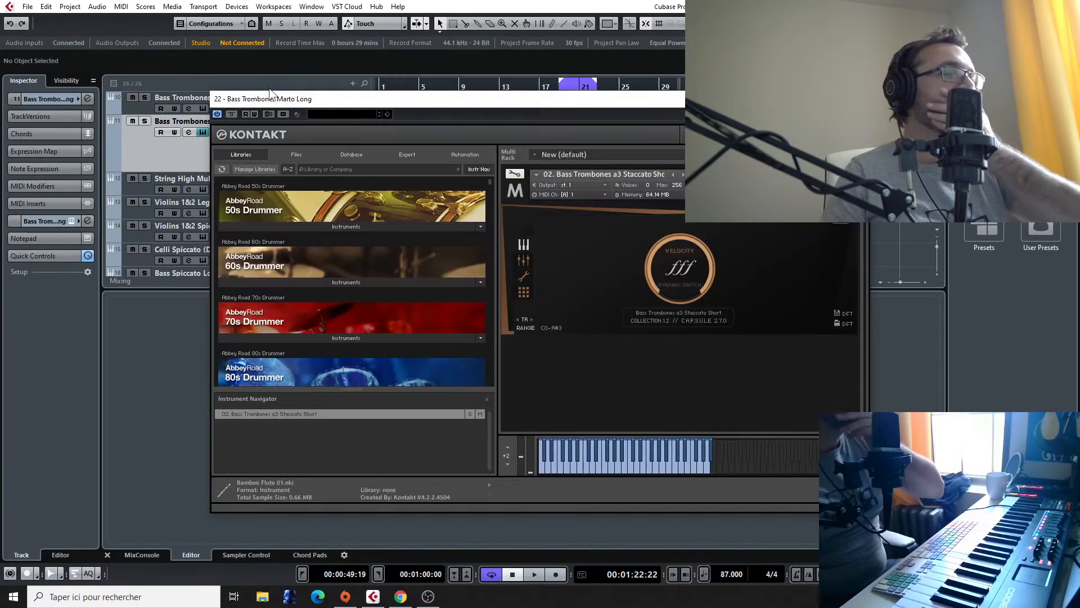
{"action": "left_click", "coordinate": [680, 176]}
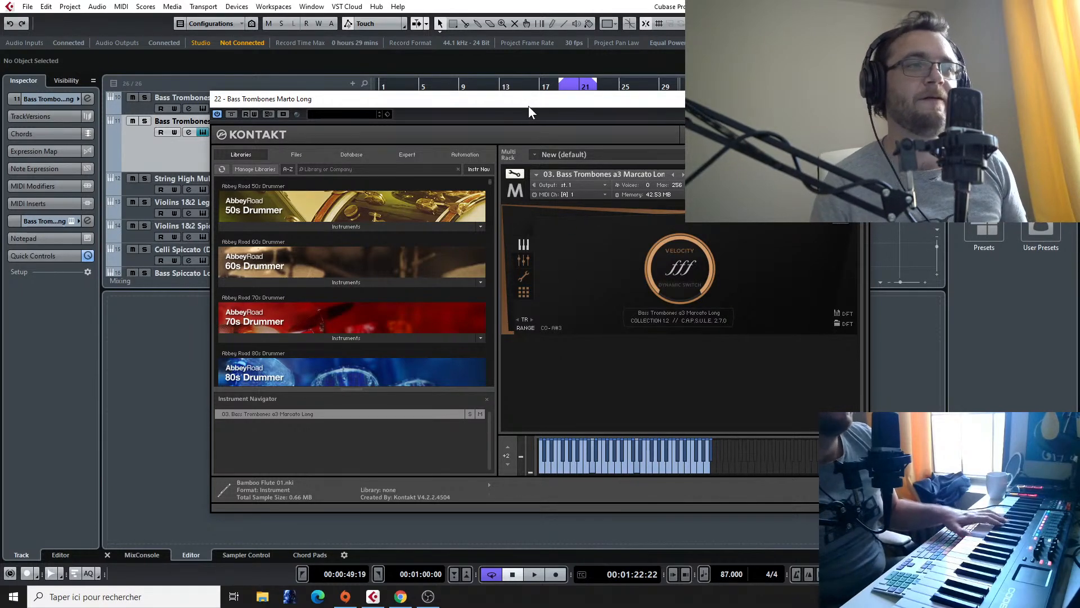
{"action": "left_click", "coordinate": [673, 174]}
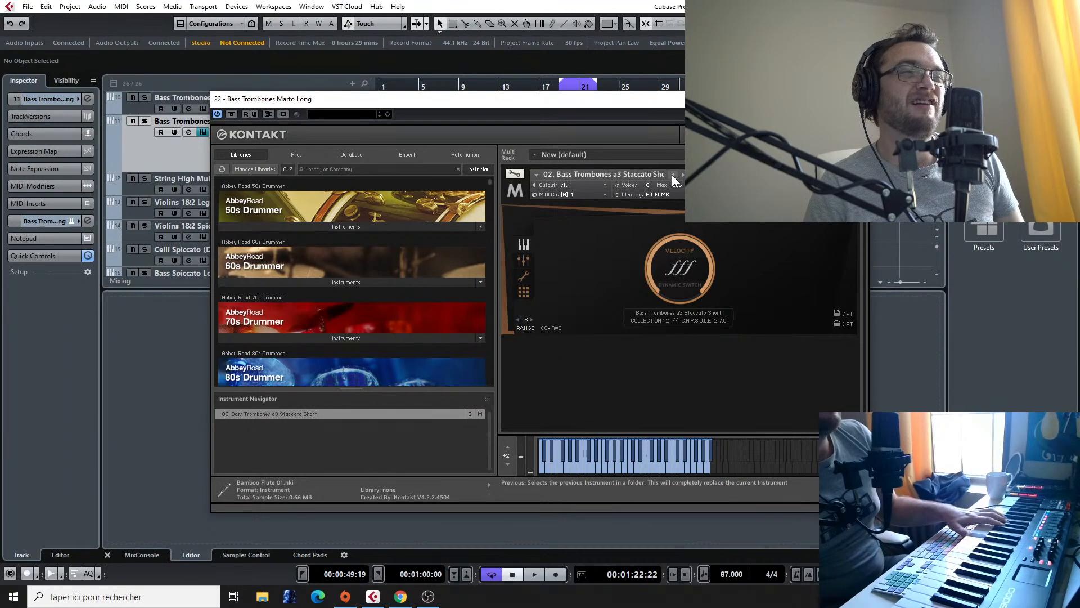
{"action": "left_click", "coordinate": [672, 174]}
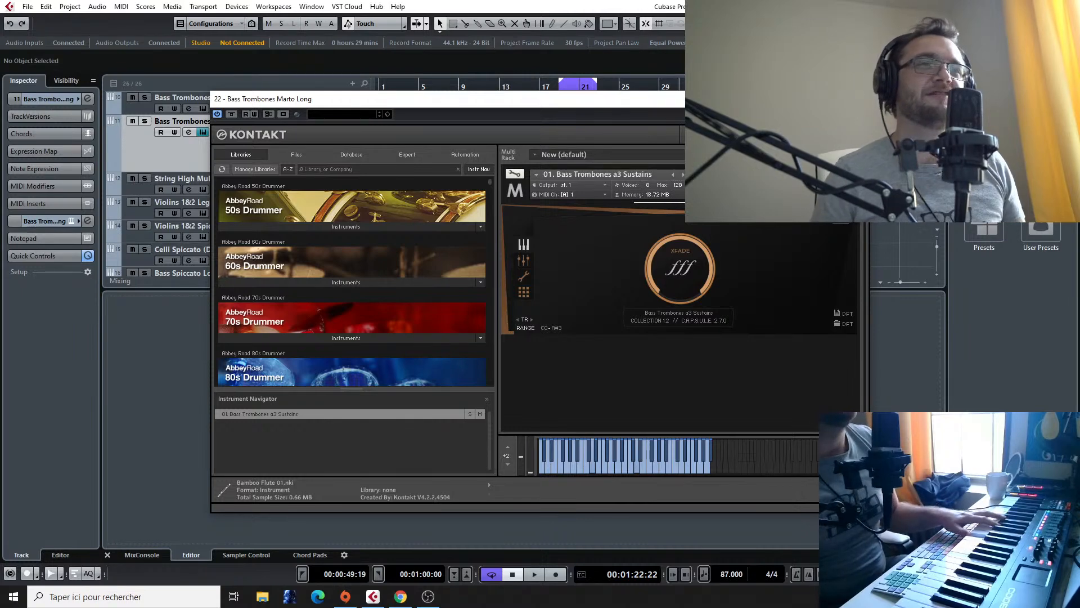
{"action": "left_click", "coordinate": [857, 98]}
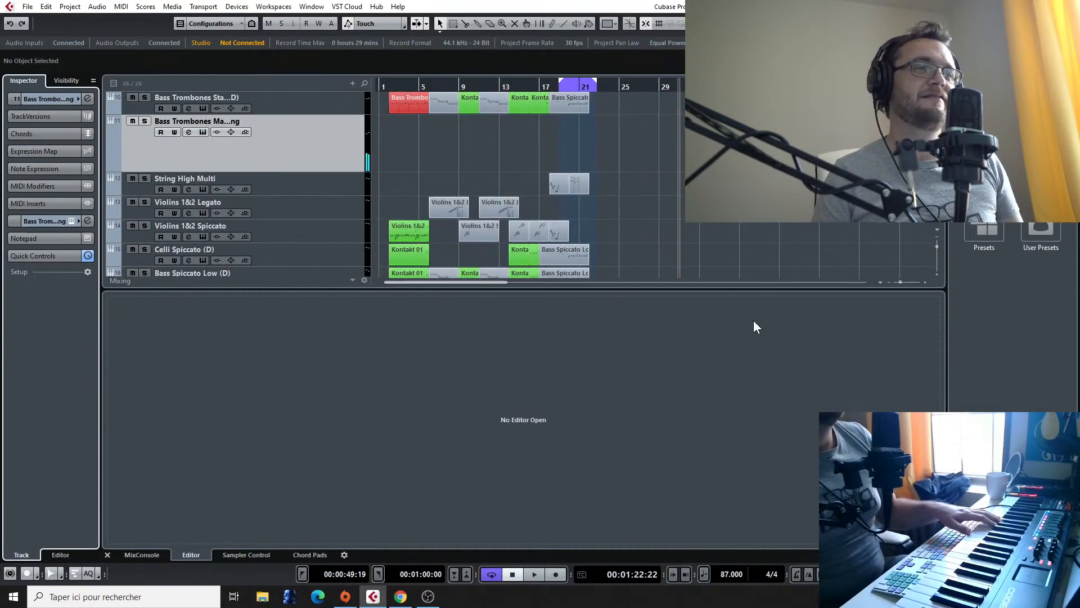
Step: Play the Final Fantasy VII reference from about bar 41 and replay its passage around bar 44
{"action": "scroll", "coordinate": [646, 235], "scroll_direction": "down", "scroll_amount": 5}
{"action": "scroll", "coordinate": [649, 236], "scroll_direction": "up", "scroll_amount": 2}
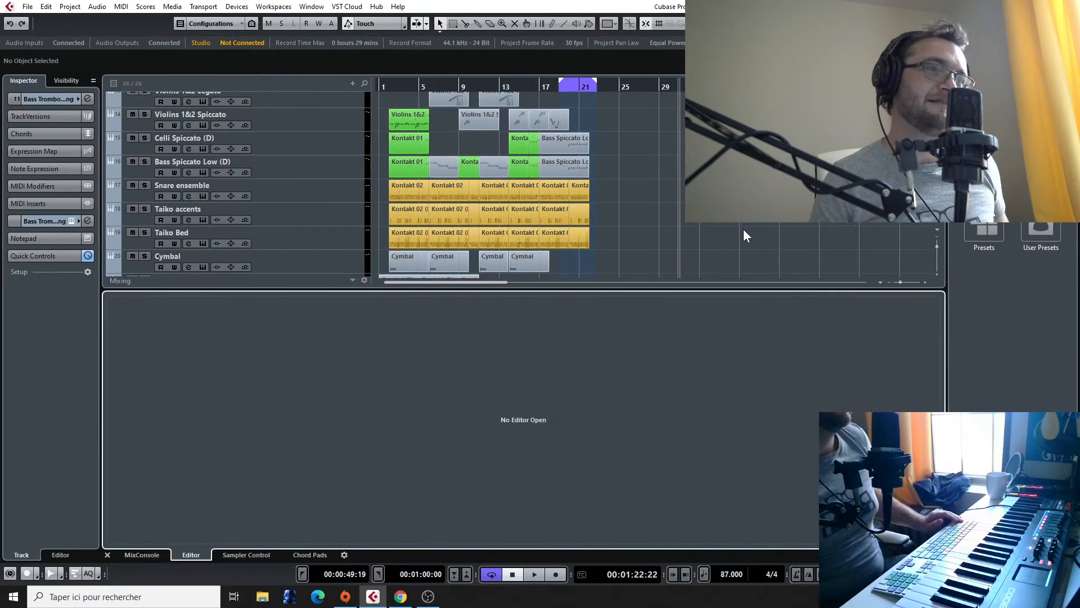
{"action": "scroll", "coordinate": [743, 230], "scroll_direction": "down", "scroll_amount": 2}
{"action": "scroll", "coordinate": [737, 225], "scroll_direction": "down", "scroll_amount": 4}
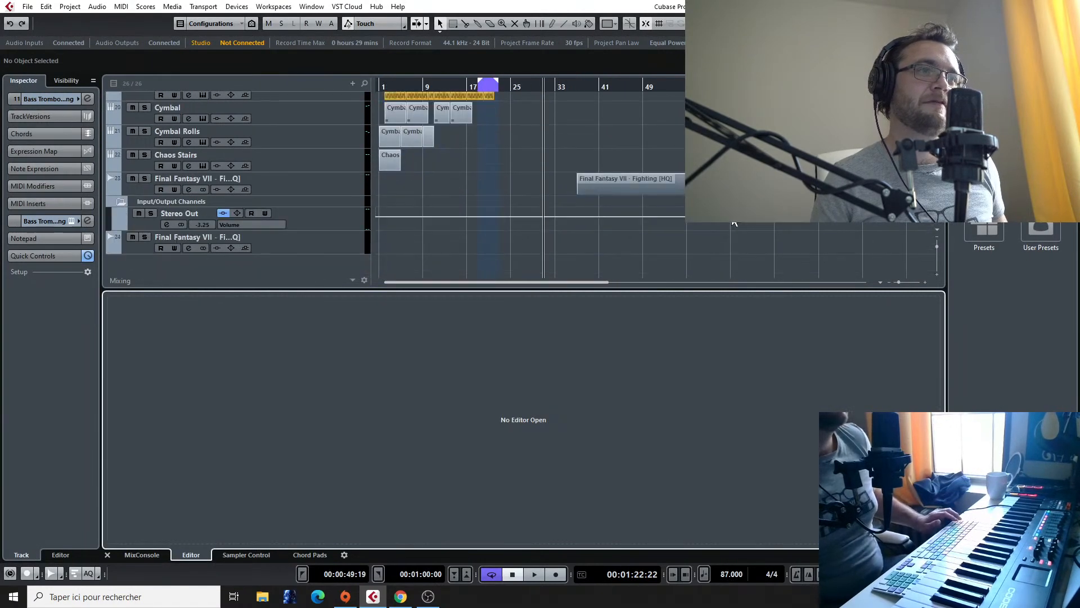
{"action": "left_click", "coordinate": [601, 87]}
{"action": "key", "text": "space"}
{"action": "left_click", "coordinate": [620, 89]}
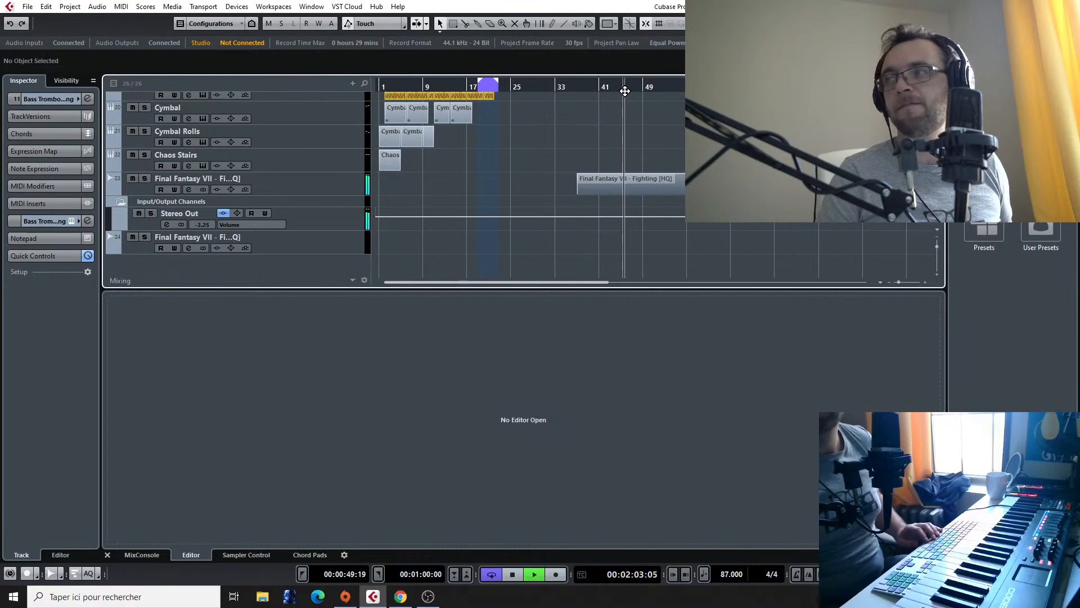
{"action": "left_click", "coordinate": [619, 90]}
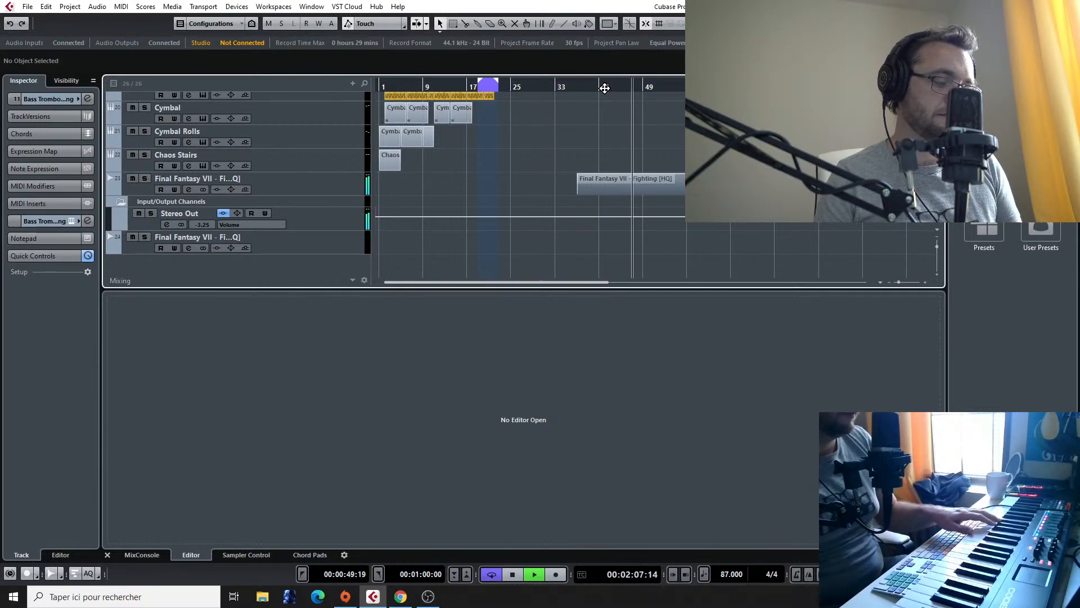
{"action": "key", "text": "space"}
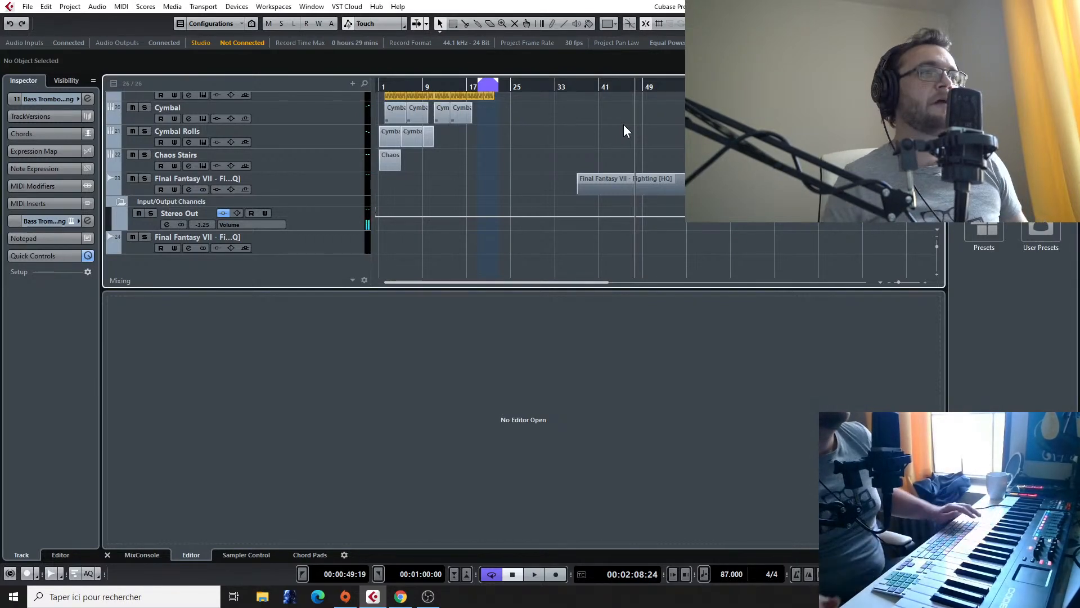
Step: Set the loop range from bar 22 to beat 4 of bar 25 and place the playhead at bar 22
{"action": "scroll", "coordinate": [499, 150], "scroll_direction": "up", "scroll_amount": 4}
{"action": "right_click", "coordinate": [500, 117]}
{"action": "left_click", "coordinate": [493, 102]}
{"action": "scroll", "coordinate": [493, 102], "scroll_direction": "up", "scroll_amount": 3}
{"action": "left_click_drag", "start_coordinate": [493, 81], "coordinate": [516, 88]}
{"action": "scroll", "coordinate": [517, 89], "scroll_direction": "up", "scroll_amount": 4}
{"action": "left_click", "coordinate": [460, 88]}
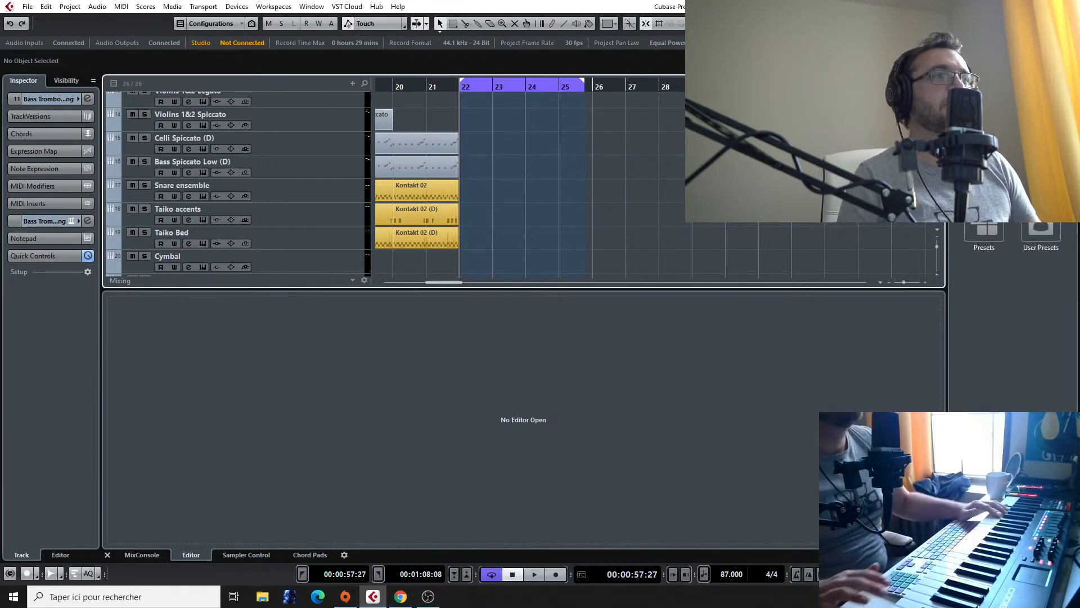
Step: Try recording the bass trombones from bar 22, stop the take, and turn on the metronome count-in
{"action": "key", "text": "KP_Multiply"}
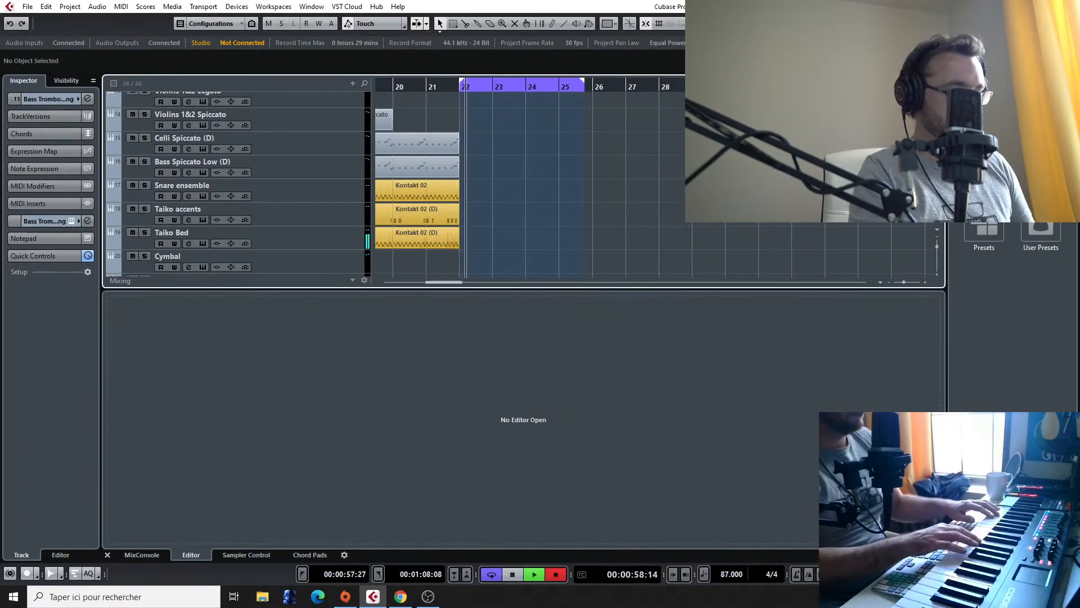
{"action": "key", "text": "space"}
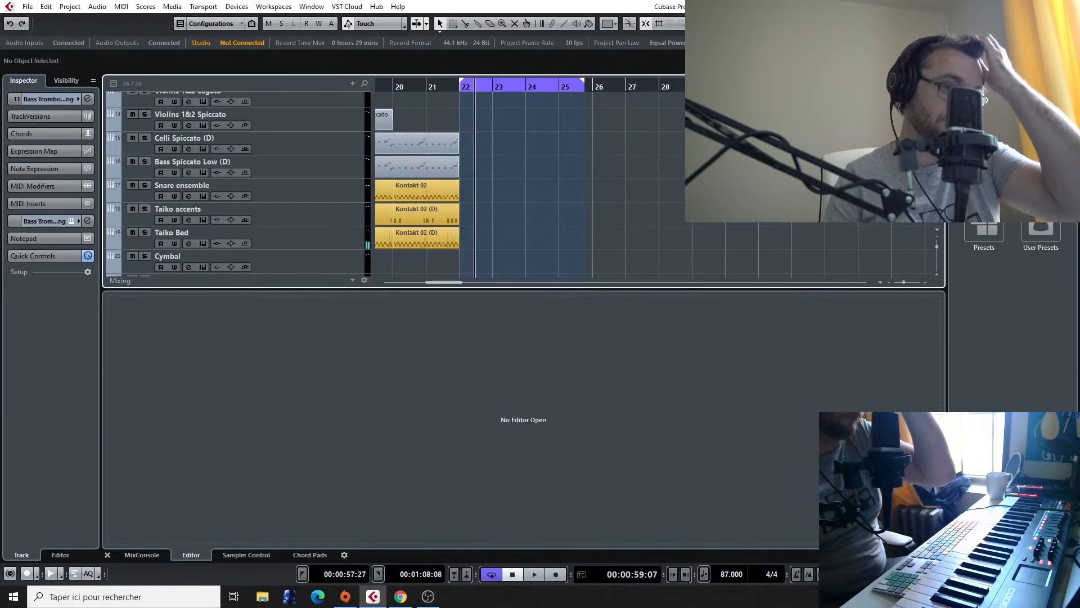
{"action": "left_click", "coordinate": [810, 573]}
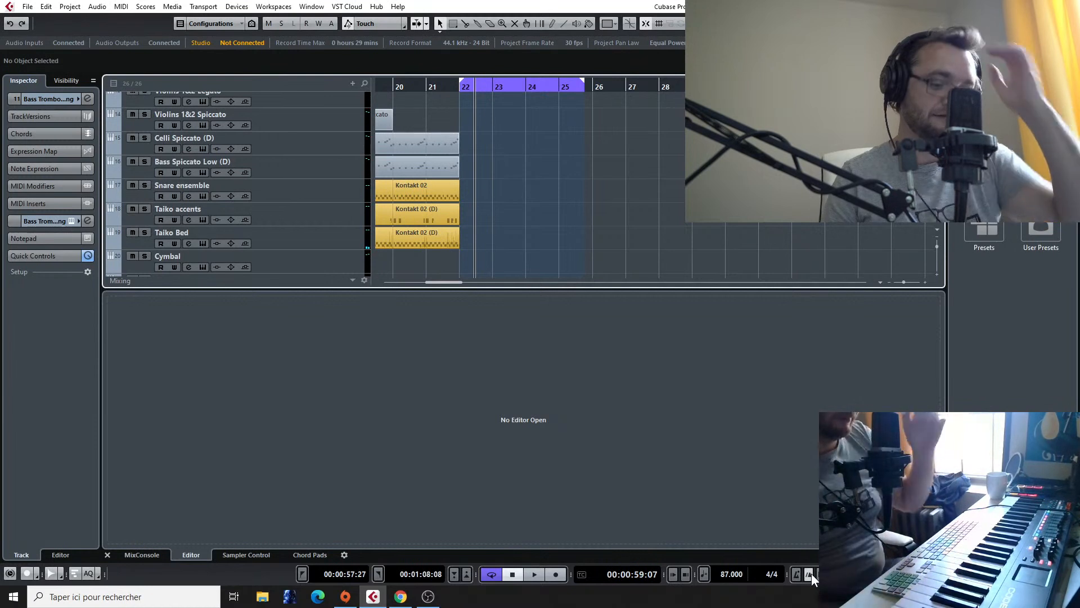
Step: Record a bass trombone take from bar 22 with the count-in, and delete the recorded clip
{"action": "left_click", "coordinate": [459, 89]}
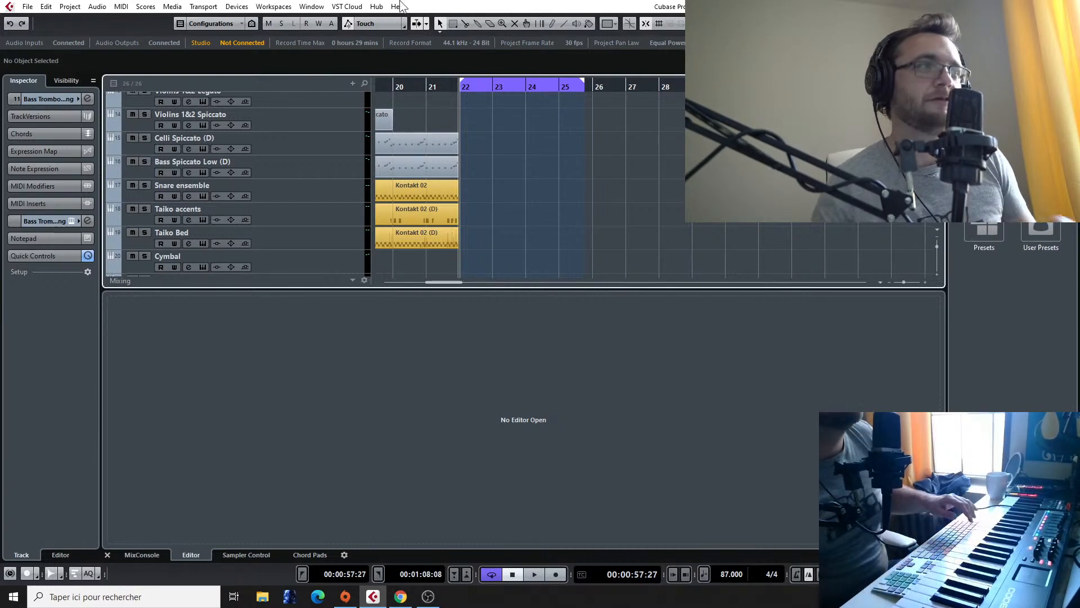
{"action": "key", "text": "KP_Multiply"}
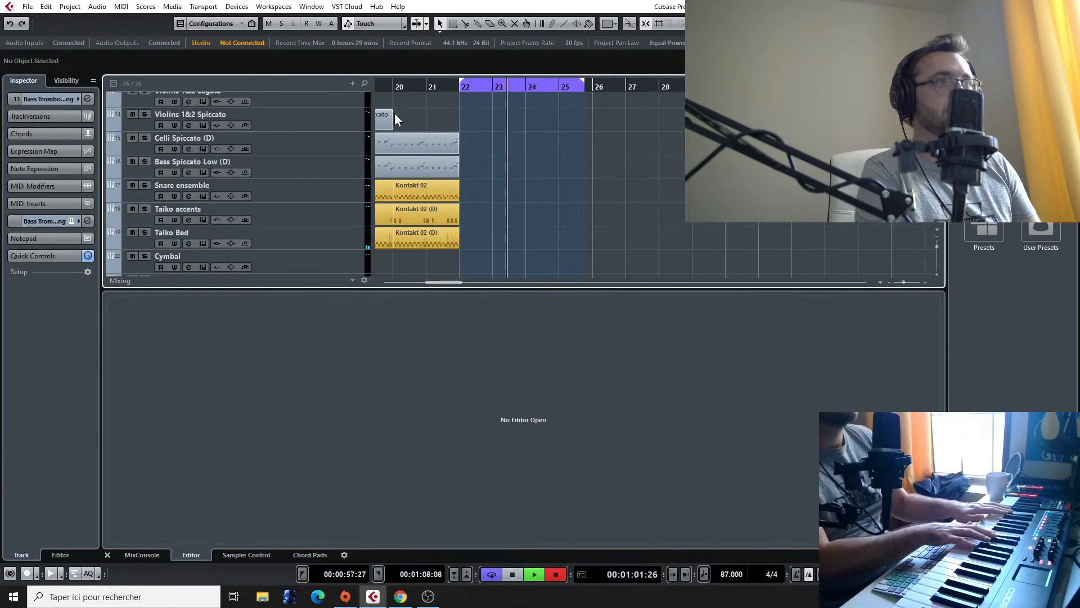
{"action": "key", "text": "space"}
{"action": "scroll", "coordinate": [614, 116], "scroll_direction": "up", "scroll_amount": 3}
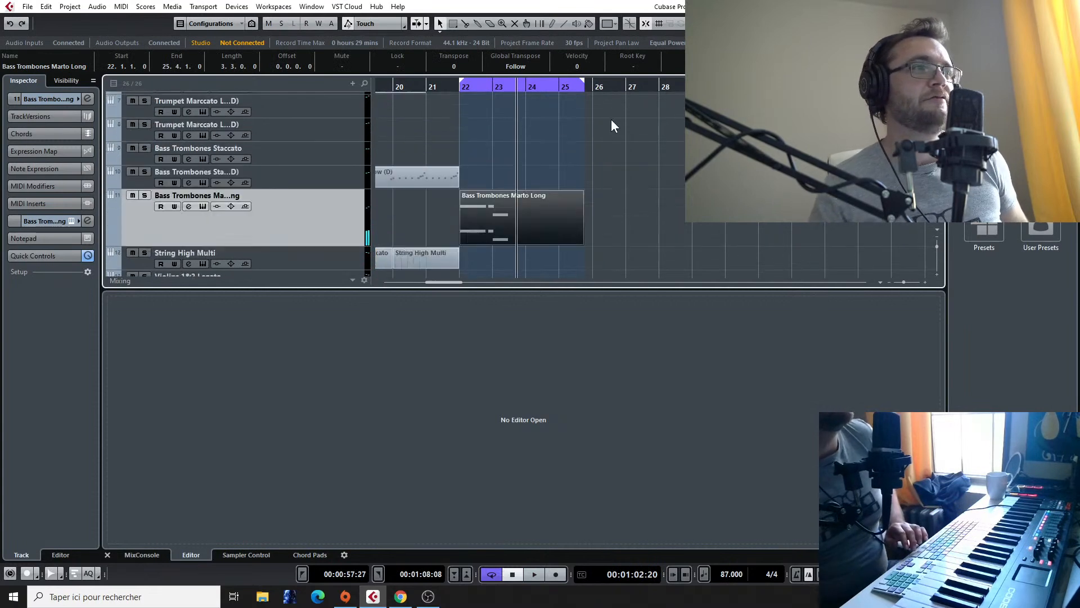
{"action": "key", "text": "Delete"}
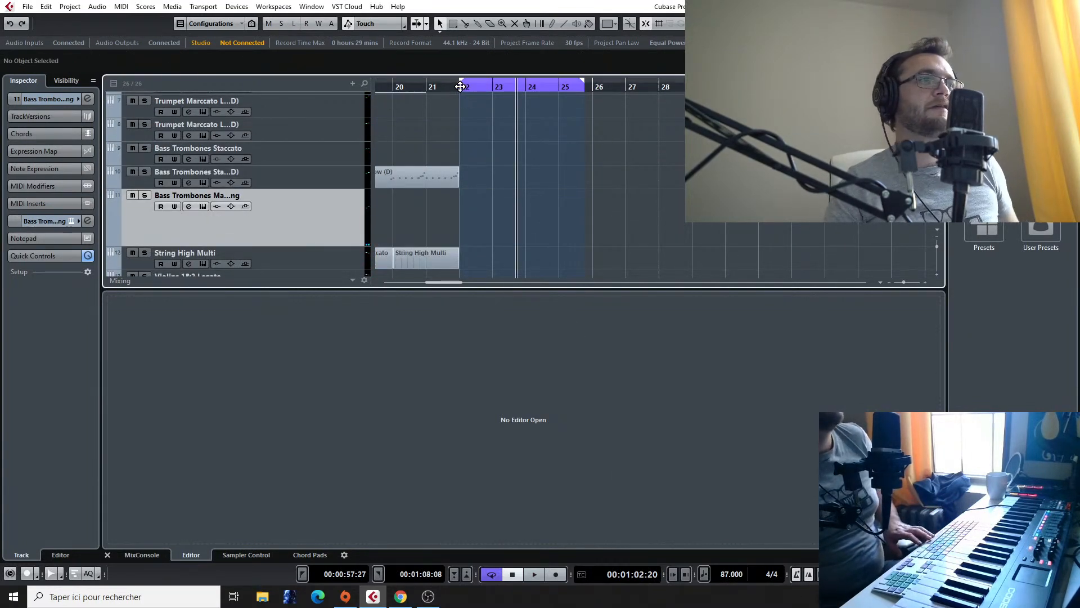
Step: Record a sustained take on the Bass Trombones Marto Long track, starting from bar 22
{"action": "left_click_drag", "start_coordinate": [458, 87], "coordinate": [458, 90]}
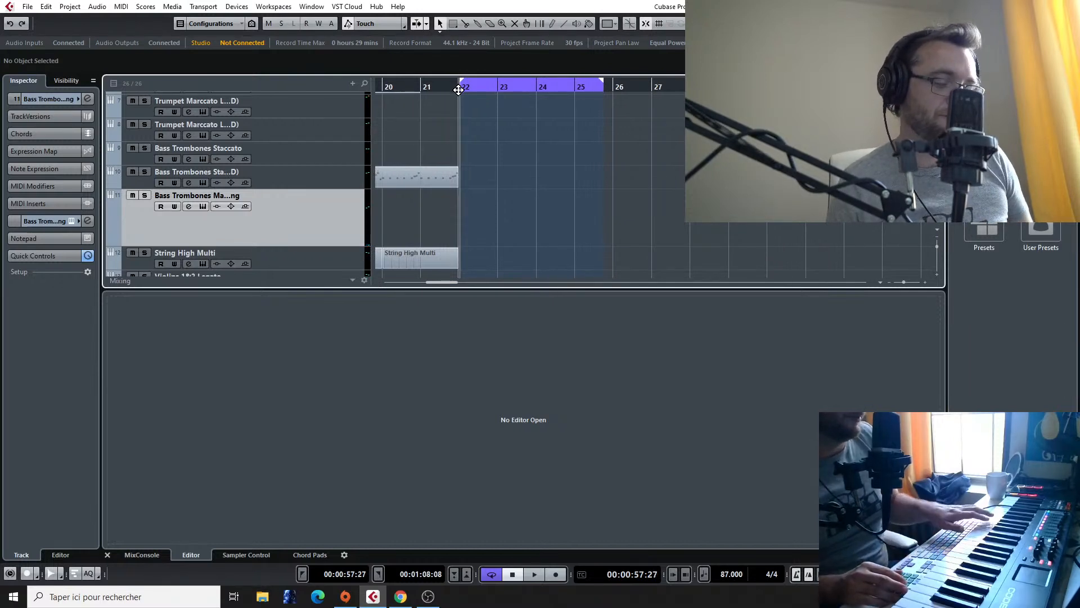
{"action": "key", "text": "KP_Multiply"}
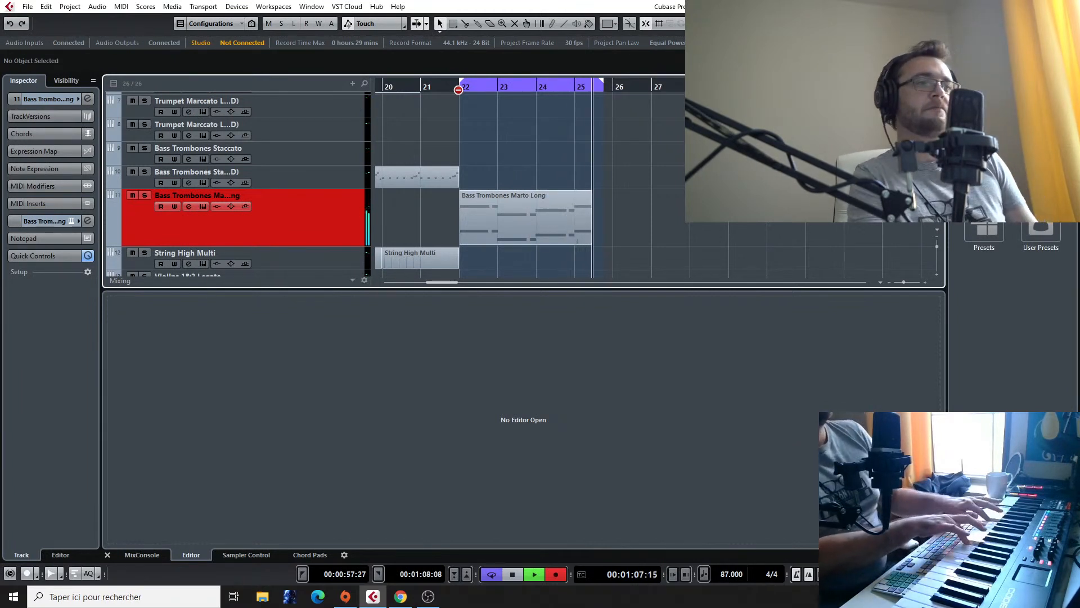
{"action": "key", "text": "space"}
Step: Record a melodic line on the Woodwind high track, starting from bar 22
{"action": "scroll", "coordinate": [460, 136], "scroll_direction": "up", "scroll_amount": 5}
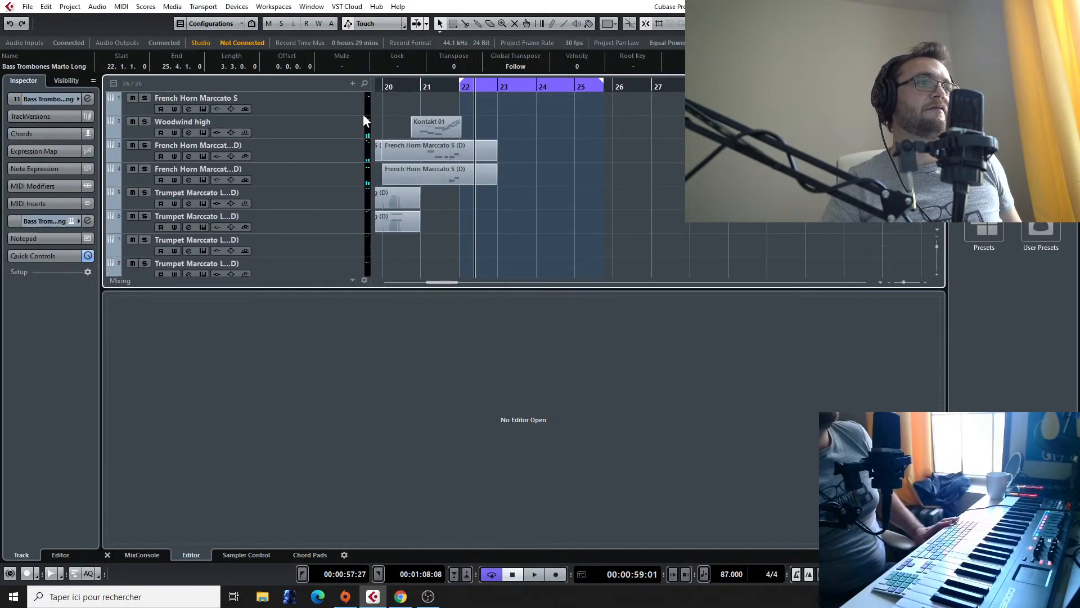
{"action": "left_click", "coordinate": [289, 126]}
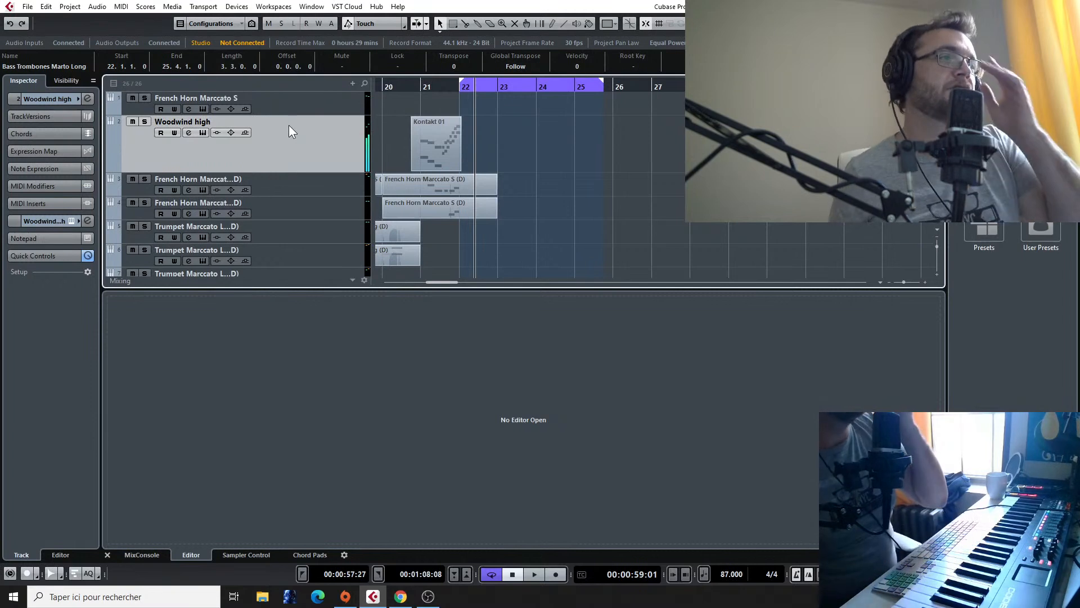
{"action": "left_click", "coordinate": [459, 84]}
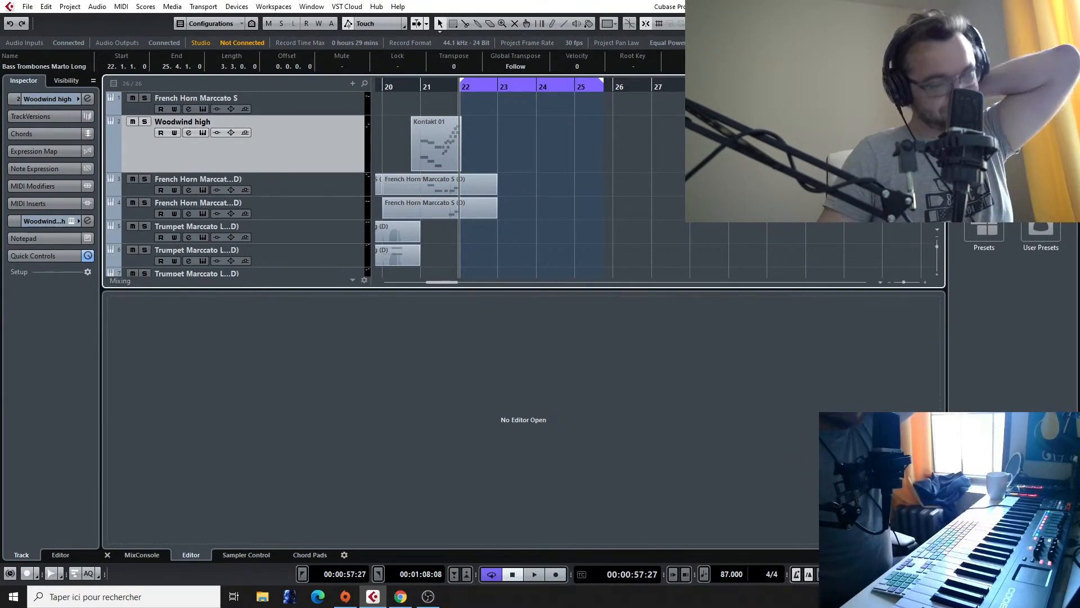
{"action": "key", "text": "KP_Multiply"}
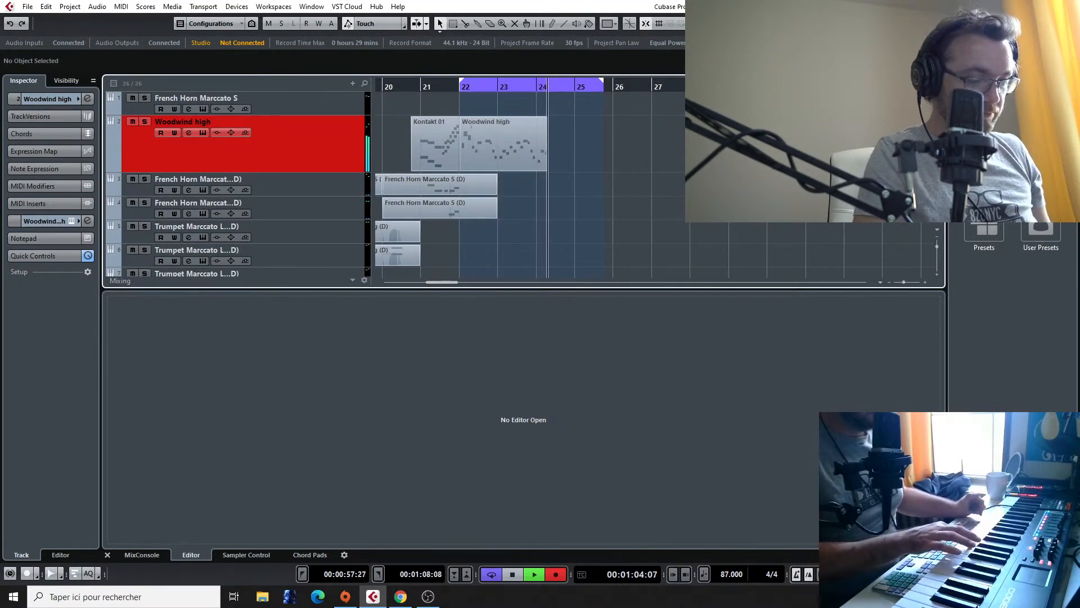
{"action": "key", "text": "space"}
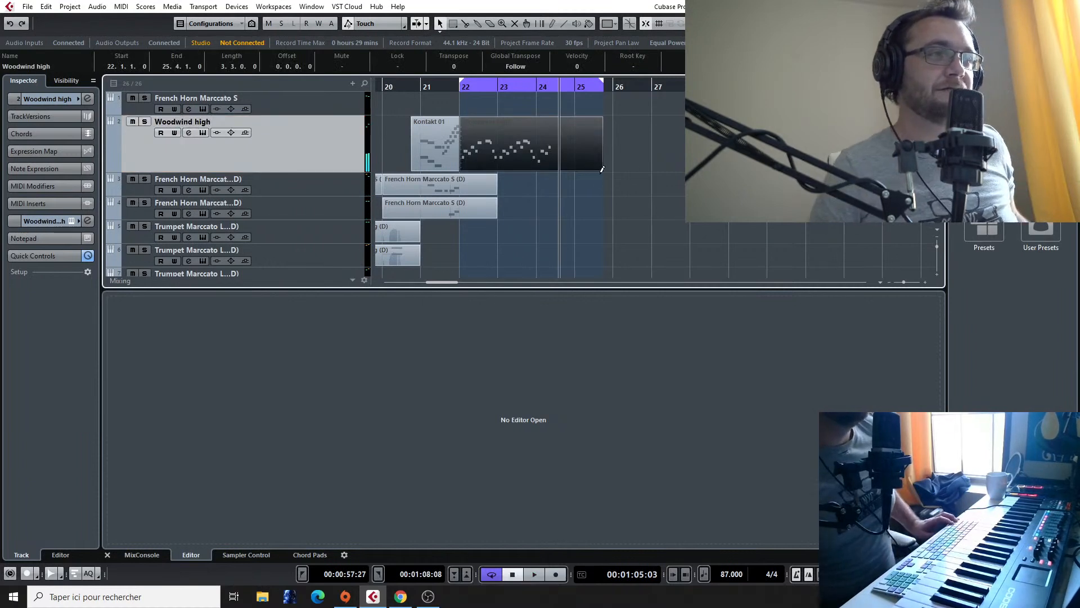
Step: Trim the recorded Woodwind high clip to end at bar 24 and move the loop start to bar 24
{"action": "scroll", "coordinate": [602, 174], "scroll_direction": "up", "scroll_amount": 2}
{"action": "left_click_drag", "start_coordinate": [601, 168], "coordinate": [454, 177]}
{"action": "scroll", "coordinate": [462, 141], "scroll_direction": "left", "scroll_amount": 6}
{"action": "scroll", "coordinate": [629, 115], "scroll_direction": "down", "scroll_amount": 1}
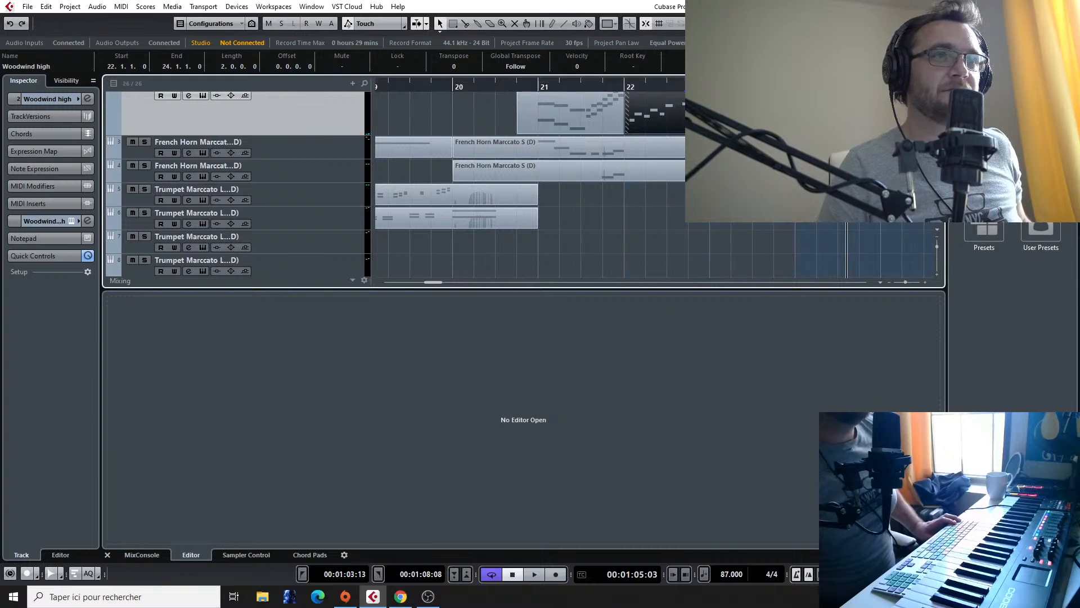
Step: Record a second Woodwind high take from the loop start at bar 24
{"action": "key", "text": "KP_1"}
{"action": "key", "text": "h"}
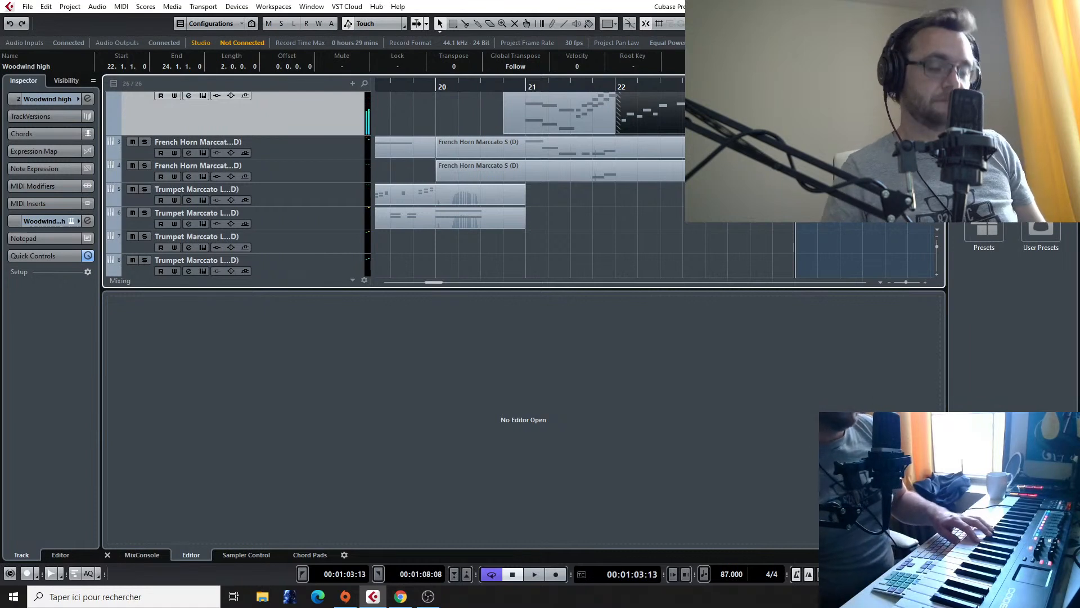
{"action": "key", "text": "KP_Multiply"}
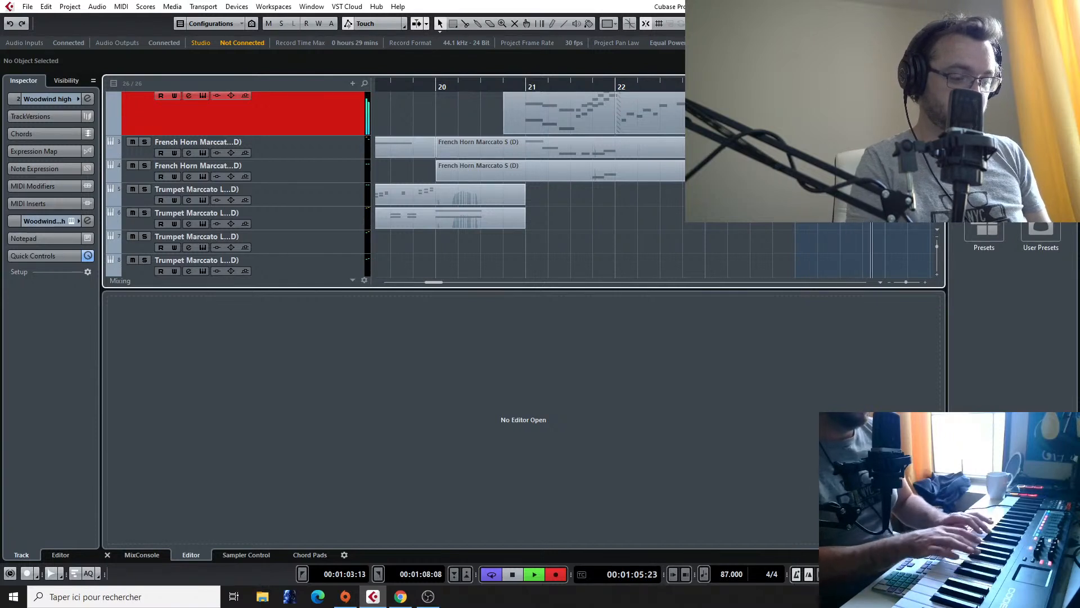
{"action": "key", "text": "space"}
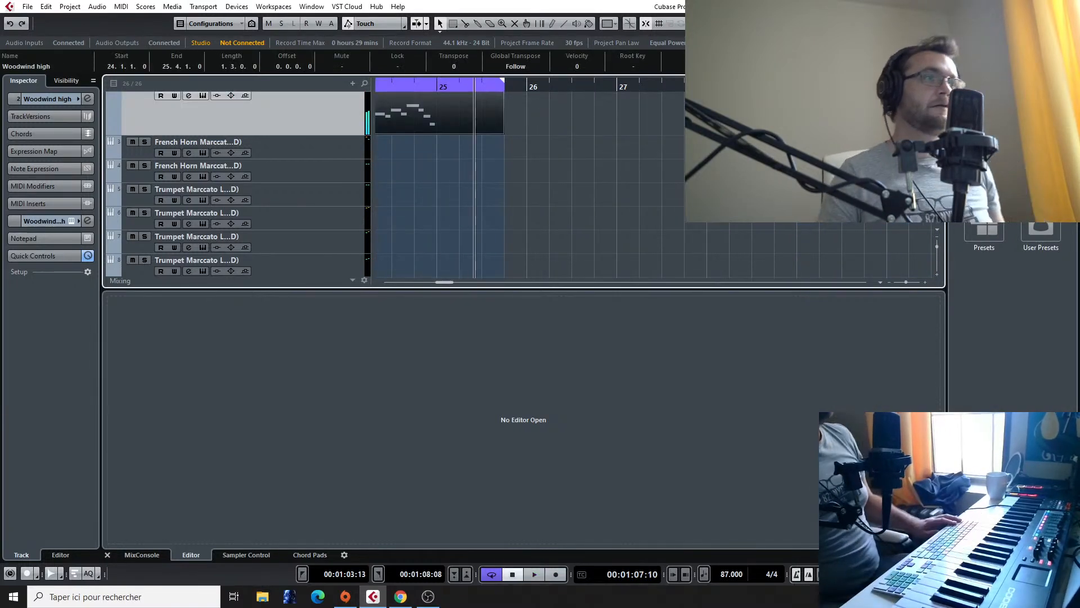
Step: Trim the second Woodwind high clip so it ends at bar 25
{"action": "scroll", "coordinate": [454, 132], "scroll_direction": "up", "scroll_amount": 3}
{"action": "scroll", "coordinate": [454, 141], "scroll_direction": "left", "scroll_amount": 5}
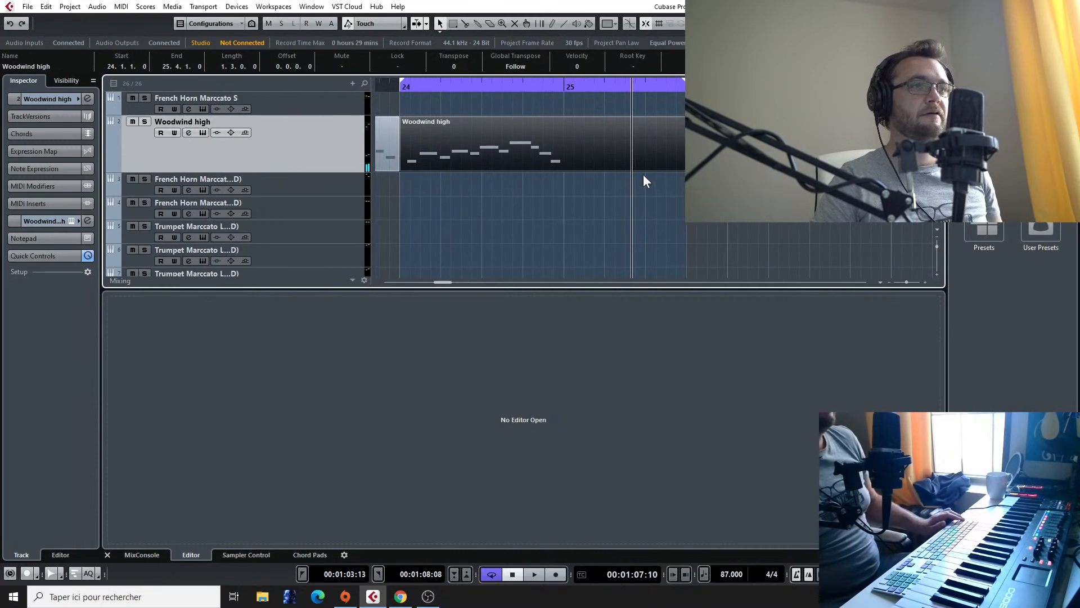
{"action": "left_click_drag", "start_coordinate": [644, 170], "coordinate": [564, 170]}
{"action": "scroll", "coordinate": [401, 178], "scroll_direction": "left", "scroll_amount": 3}
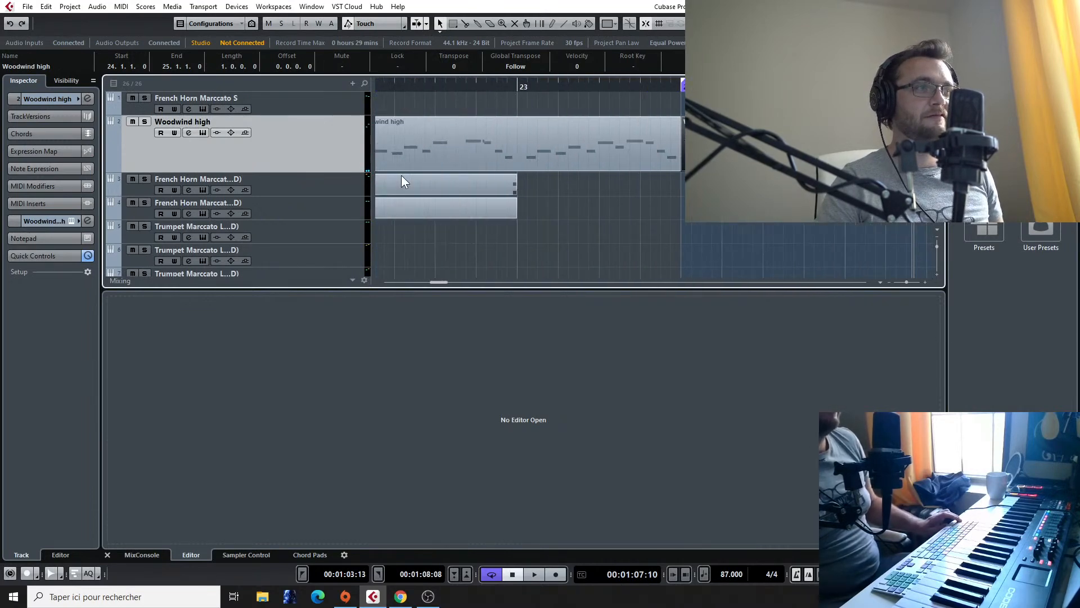
Step: Quantize the two-bar Woodwind high clip at bar 22 to the 1/16 grid and play it back from bar 23
{"action": "double_click", "coordinate": [609, 150]}
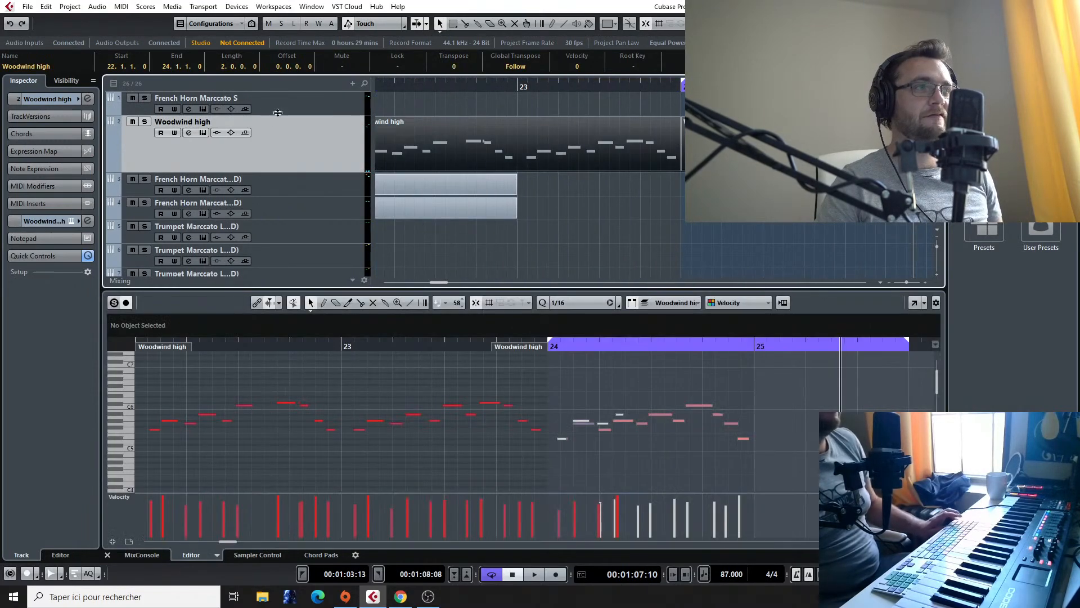
{"action": "double_click", "coordinate": [634, 136]}
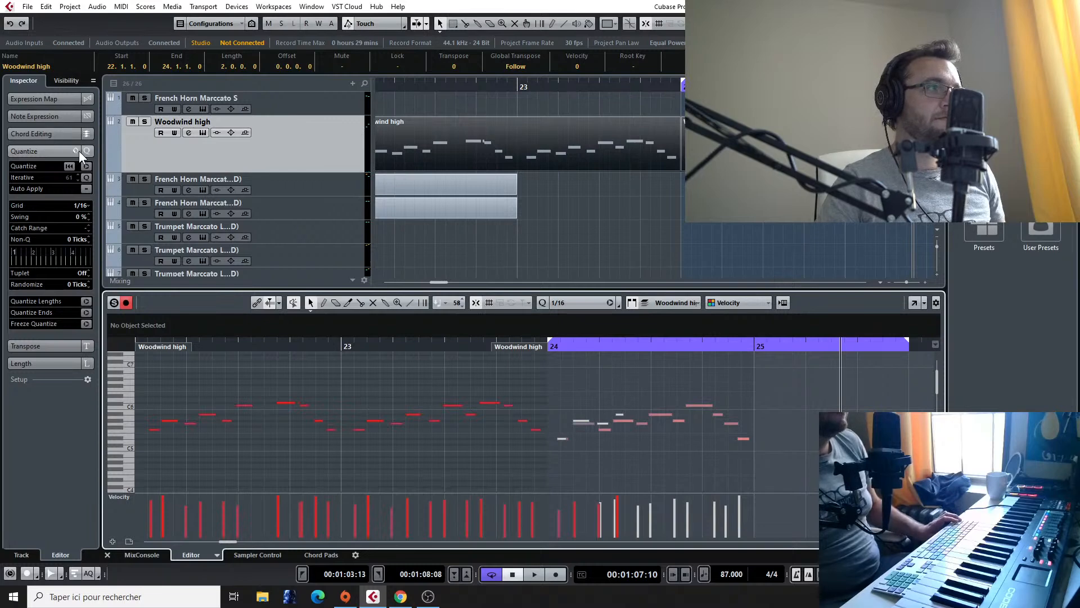
{"action": "left_click", "coordinate": [86, 166]}
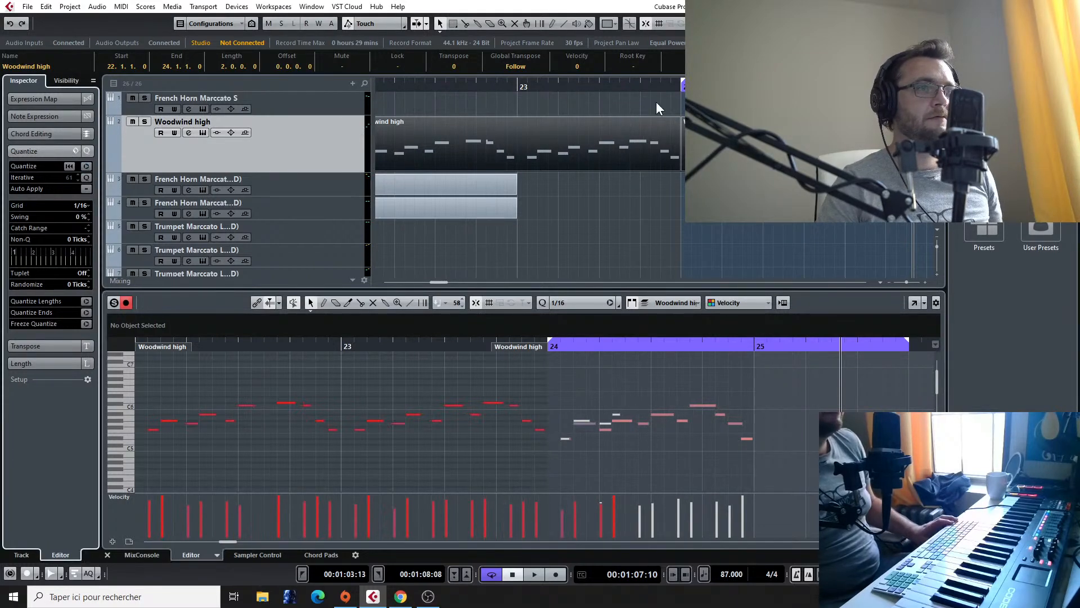
{"action": "left_click", "coordinate": [516, 89]}
{"action": "key", "text": "space"}
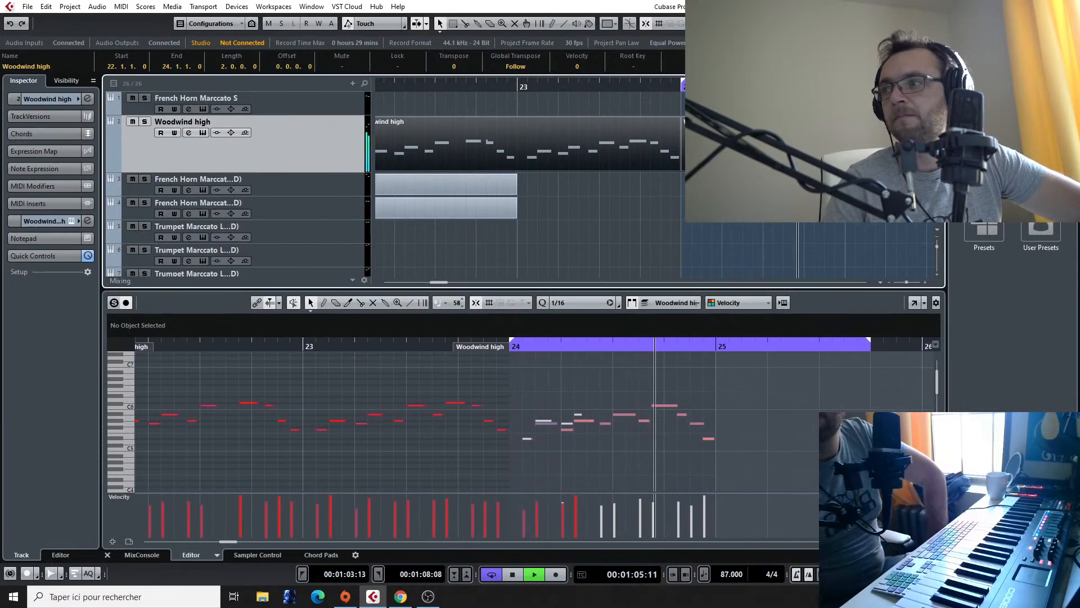
{"action": "key", "text": "space"}
Step: Shorten the last two notes of the woodwind clip before bar 22 to end at bar 22, and play from bar 21
{"action": "scroll", "coordinate": [511, 133], "scroll_direction": "left", "scroll_amount": 5}
{"action": "scroll", "coordinate": [528, 125], "scroll_direction": "down", "scroll_amount": 2}
{"action": "scroll", "coordinate": [525, 92], "scroll_direction": "up", "scroll_amount": 2}
{"action": "left_click", "coordinate": [474, 136]}
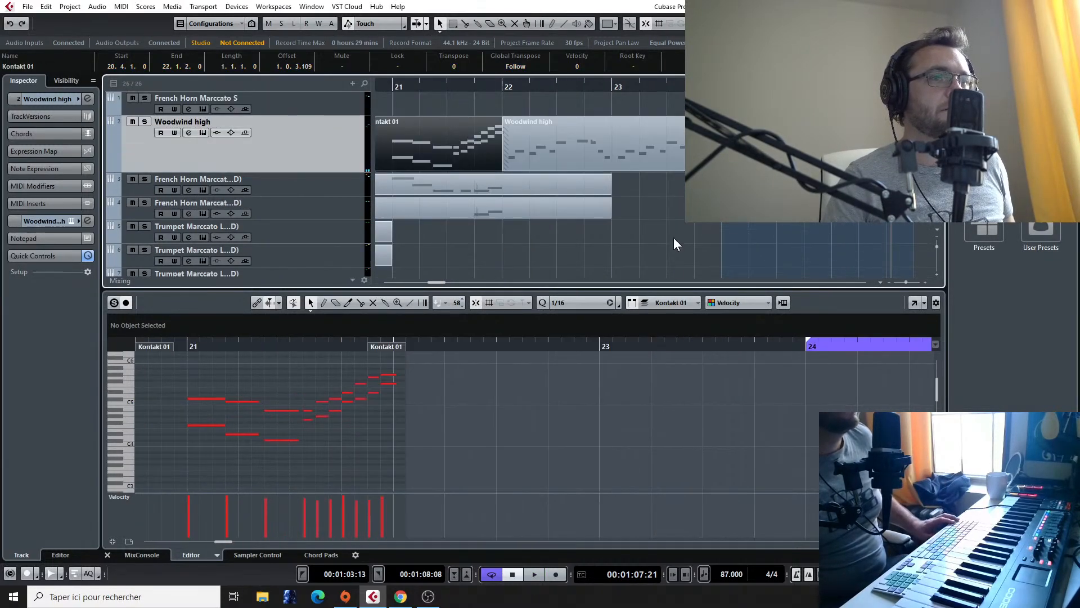
{"action": "left_click", "coordinate": [393, 383]}
{"action": "left_click_drag", "start_coordinate": [394, 384], "coordinate": [392, 384]}
{"action": "double_click", "coordinate": [187, 345]}
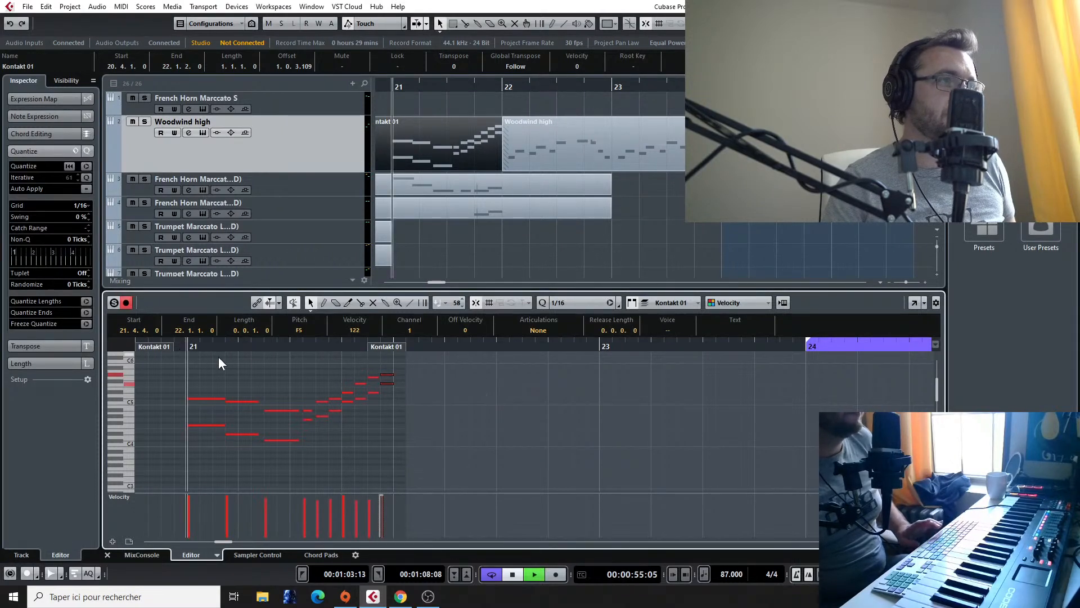
{"action": "left_click", "coordinate": [535, 165]}
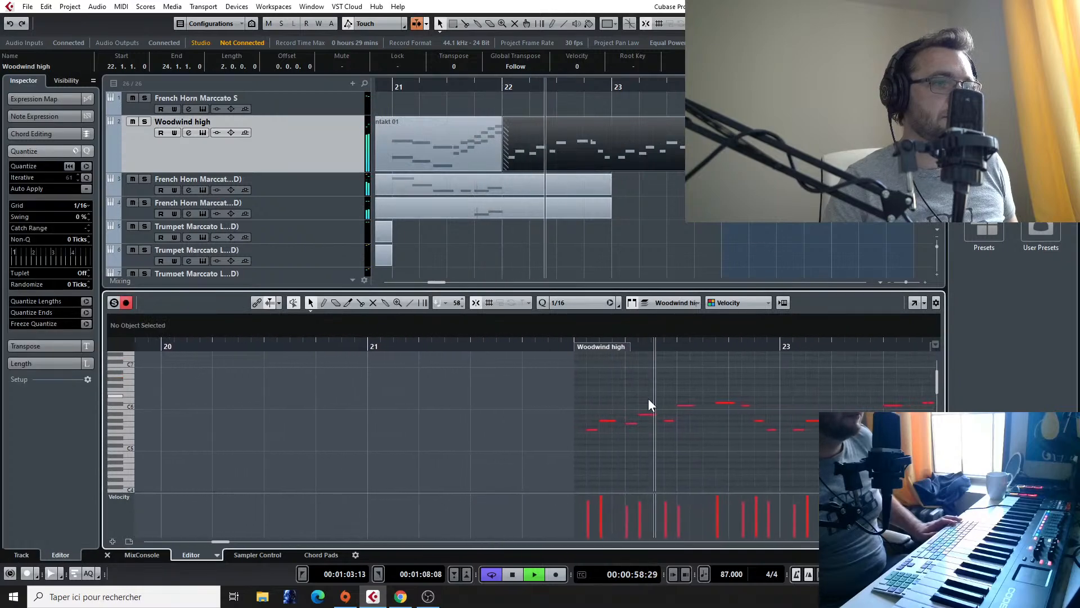
{"action": "key", "text": "space"}
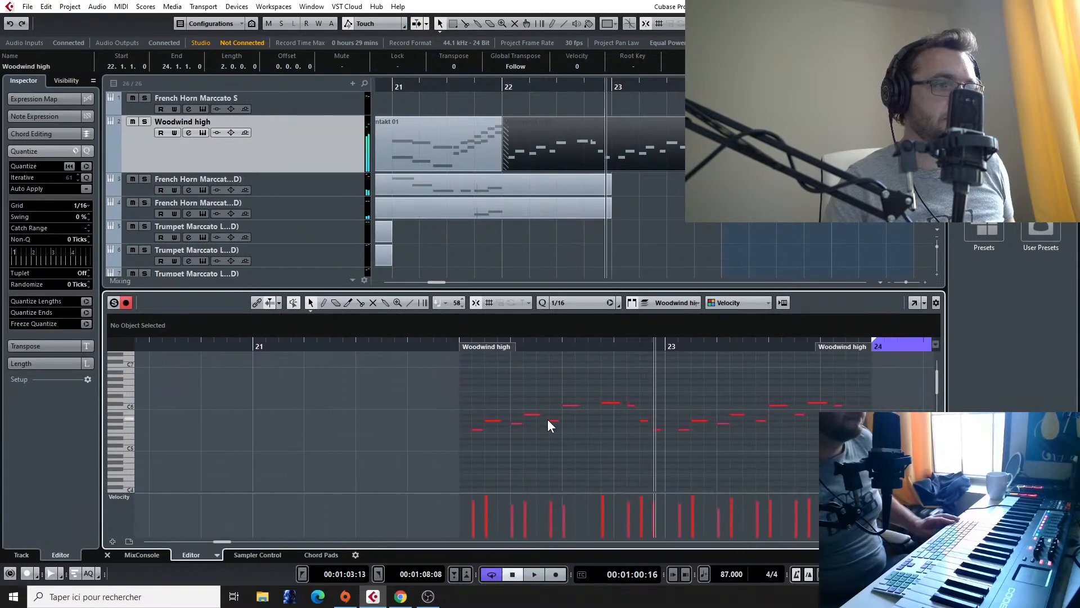
Step: Copy a woodwind note to A#5 at 22.3.3 and play the phrase from about bar 22
{"action": "left_click_drag", "start_coordinate": [554, 421], "coordinate": [595, 415]}
{"action": "left_click", "coordinate": [451, 346]}
{"action": "key", "text": "space"}
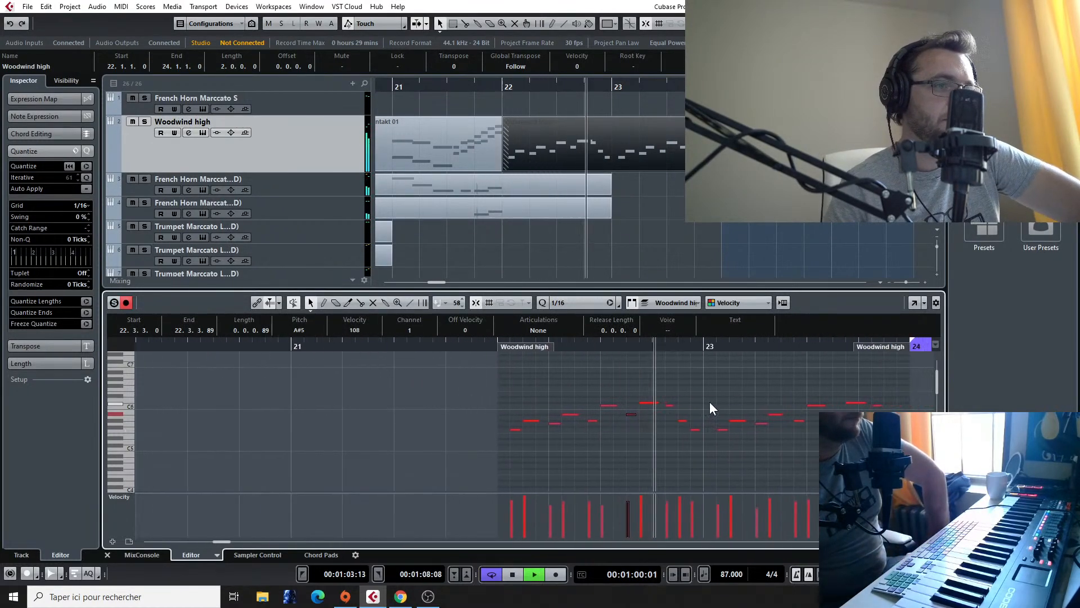
{"action": "left_click", "coordinate": [606, 394]}
{"action": "key", "text": "space"}
Step: Check the woodwind notes late in bar 22 and play the line through the clip at bar 24
{"action": "left_click_drag", "start_coordinate": [557, 401], "coordinate": [558, 404]}
{"action": "key", "text": "Right"}
{"action": "key", "text": "space"}
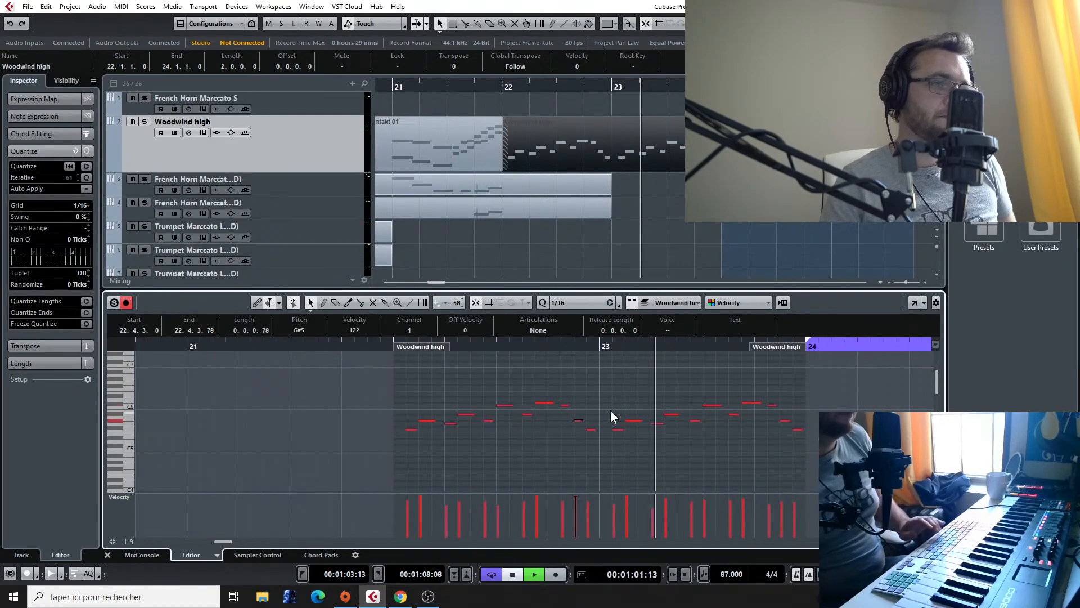
{"action": "left_click", "coordinate": [757, 144]}
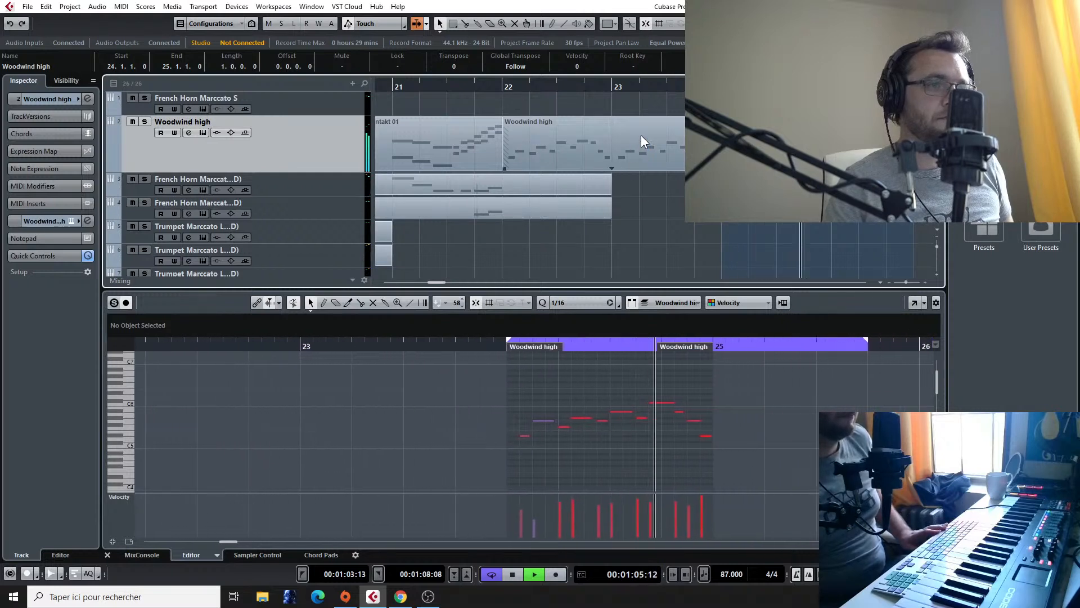
{"action": "key", "text": "space"}
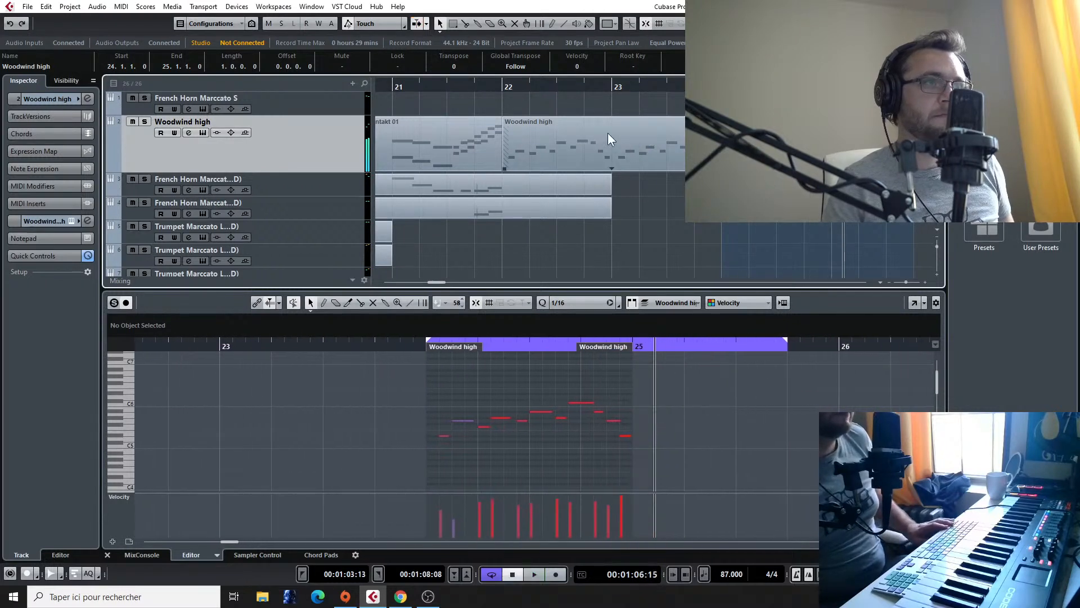
Step: Copy the two-bar Woodwind high clip from bar 22 to bar 25, turn off looping, and play the copy
{"action": "left_click", "coordinate": [571, 156]}
{"action": "key", "text": "KP_Divide"}
{"action": "key", "text": "KP_Subtract"}
{"action": "key", "text": "space"}
{"action": "scroll", "coordinate": [781, 225], "scroll_direction": "down", "scroll_amount": 3}
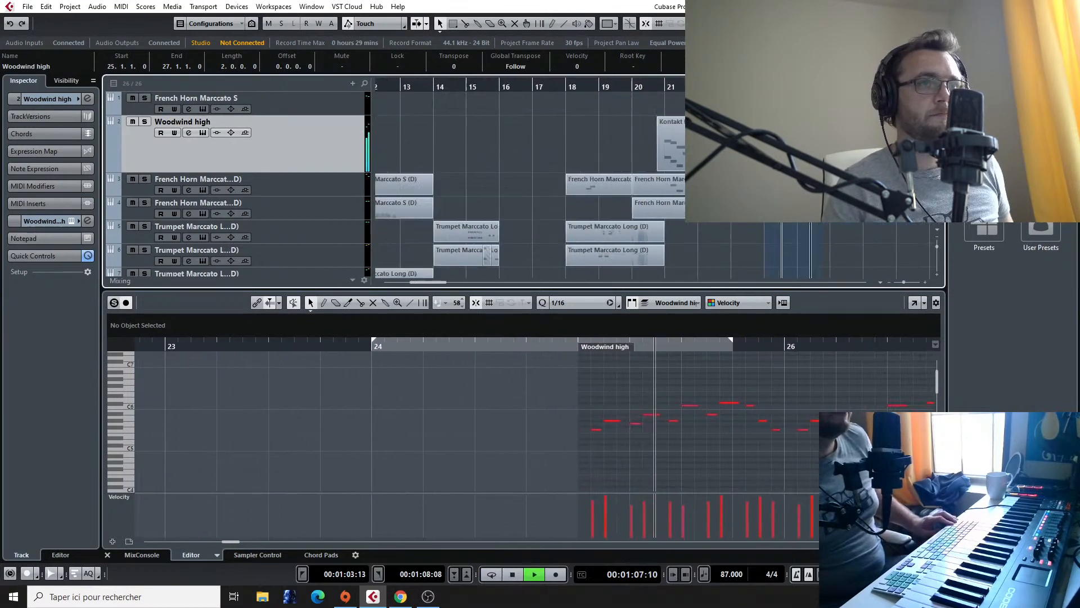
{"action": "scroll", "coordinate": [781, 221], "scroll_direction": "down", "scroll_amount": 4}
{"action": "key", "text": "space"}
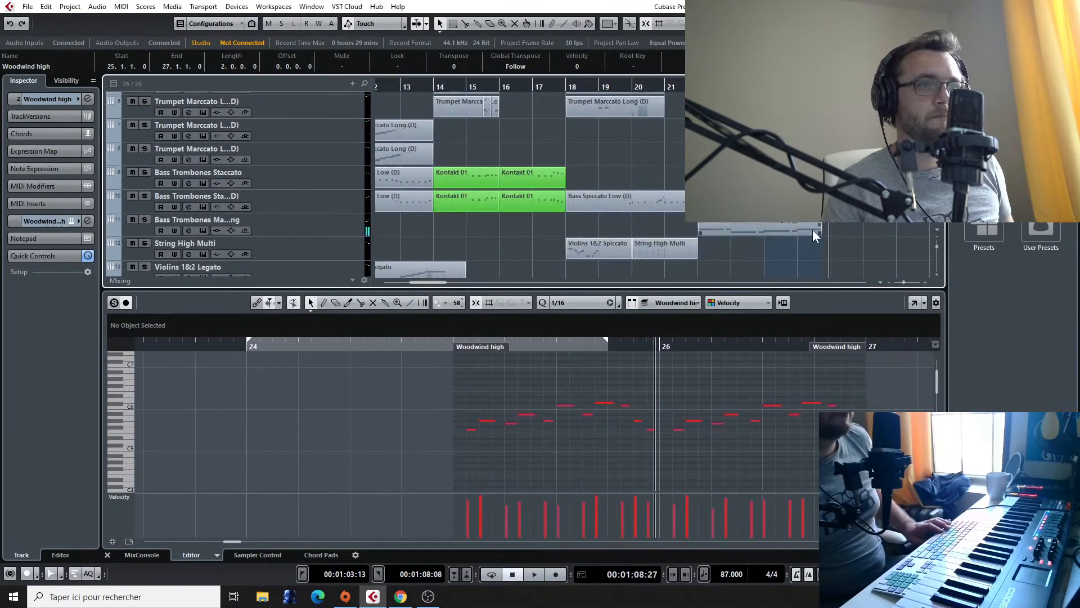
Step: Open the Bass Trombones Marto Long clip at bar 22 and quantize its notes to the 1/16 grid
{"action": "left_click", "coordinate": [806, 227]}
{"action": "double_click", "coordinate": [764, 222]}
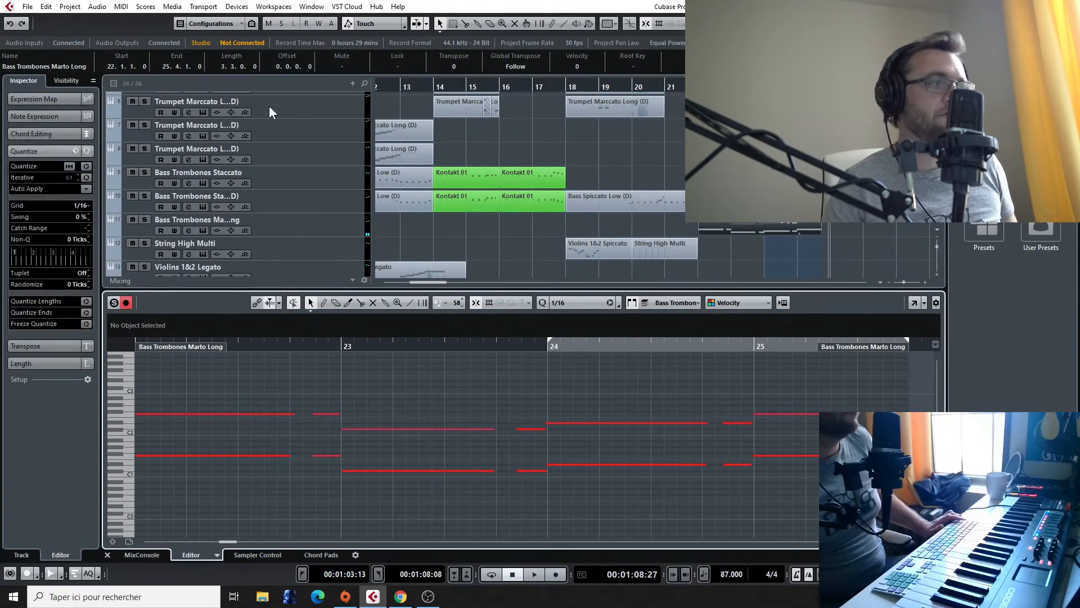
{"action": "left_click", "coordinate": [87, 167]}
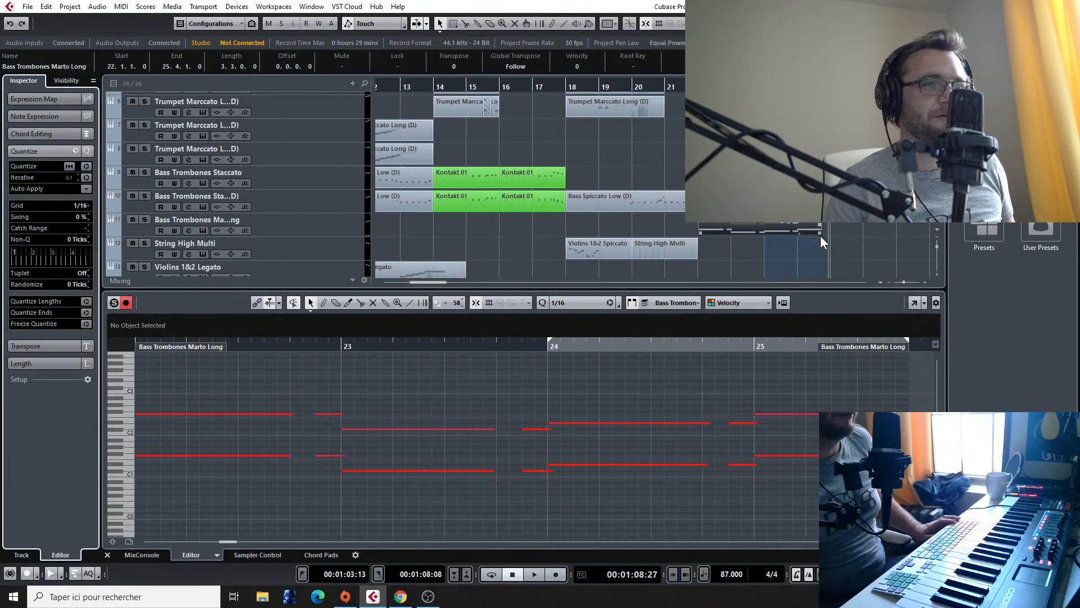
Step: Trim the Bass Trombones Marto Long clip to end at bar 25 and duplicate it directly behind itself
{"action": "left_click_drag", "start_coordinate": [819, 232], "coordinate": [797, 232]}
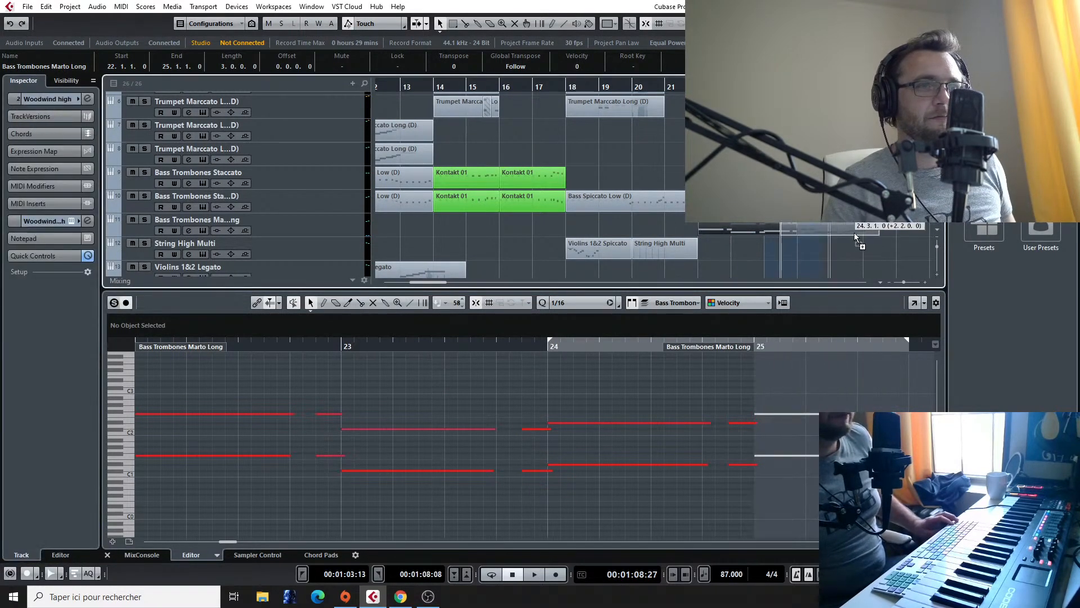
{"action": "key", "text": "ctrl+d"}
Step: Play the arrangement through the duplicated bass trombone clip up to about bar 28 and review the tracks
{"action": "key", "text": "space"}
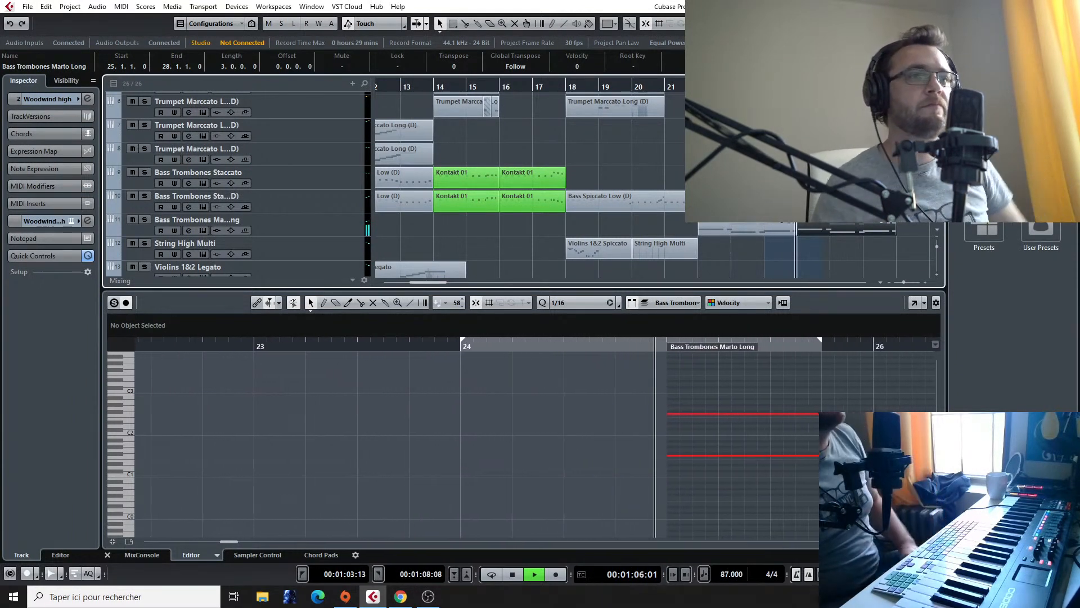
{"action": "scroll", "coordinate": [393, 186], "scroll_direction": "down", "scroll_amount": 5}
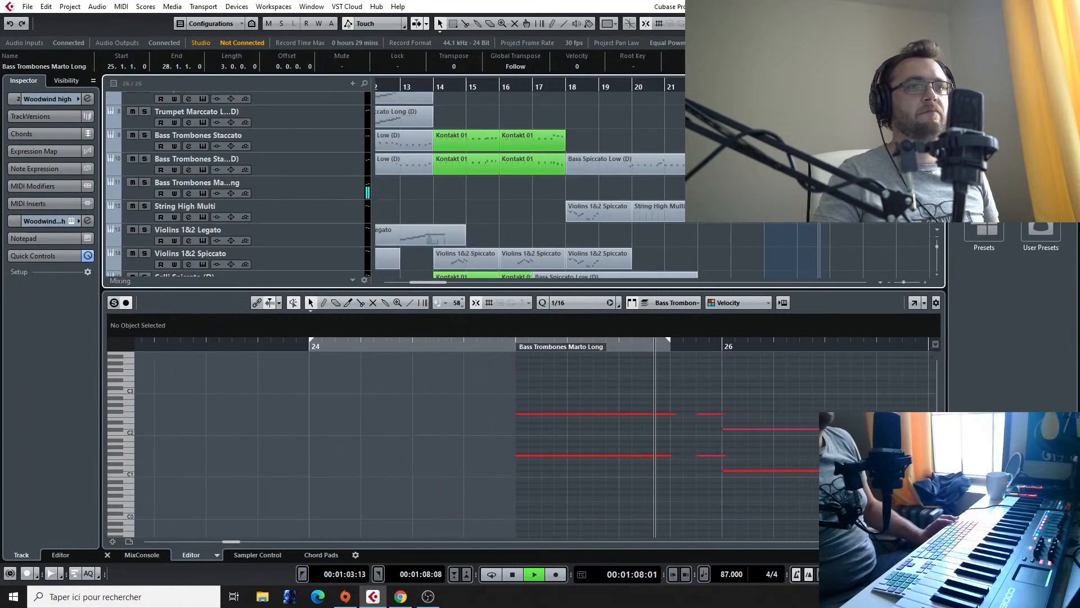
{"action": "key", "text": "g"}
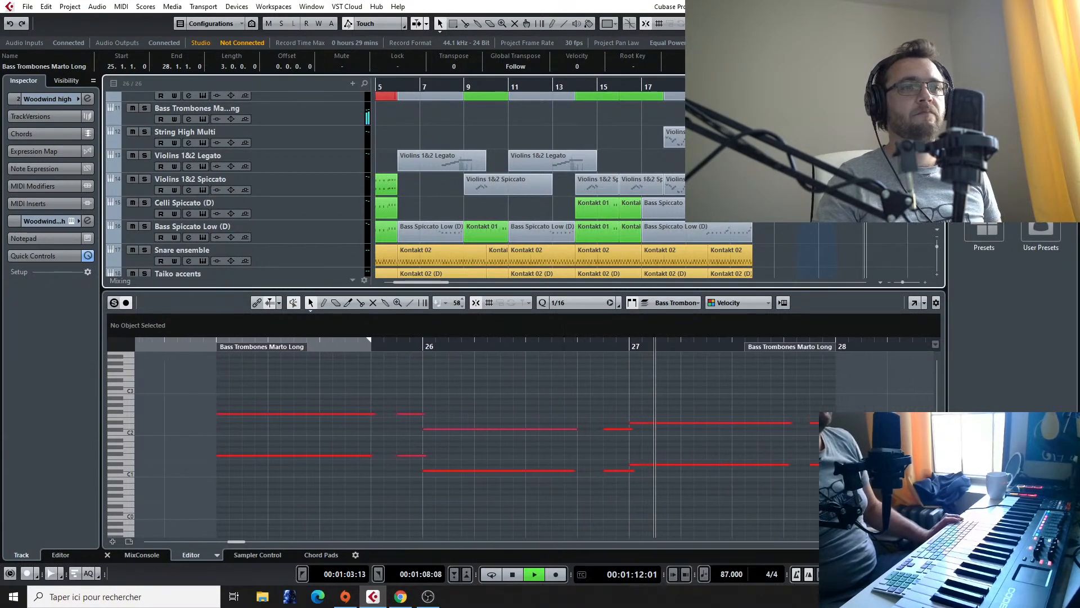
{"action": "scroll", "coordinate": [780, 257], "scroll_direction": "up", "scroll_amount": 10}
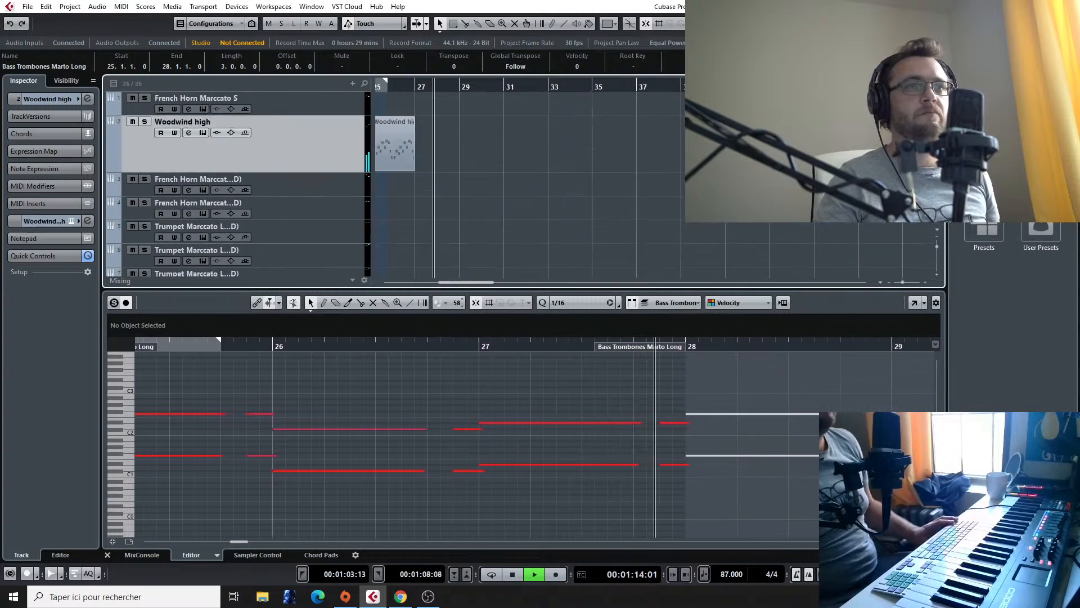
{"action": "key", "text": "space"}
{"action": "scroll", "coordinate": [508, 175], "scroll_direction": "left", "scroll_amount": 6}
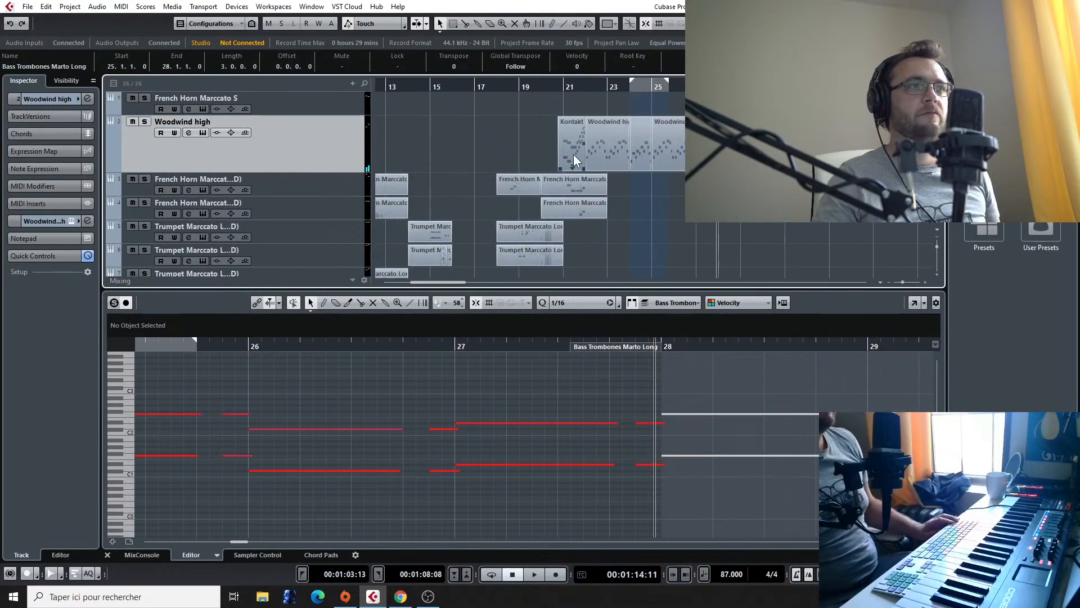
Step: Copy the one-bar Woodwind high clip at bar 24 to bar 27
{"action": "left_click_drag", "start_coordinate": [578, 153], "coordinate": [645, 155]}
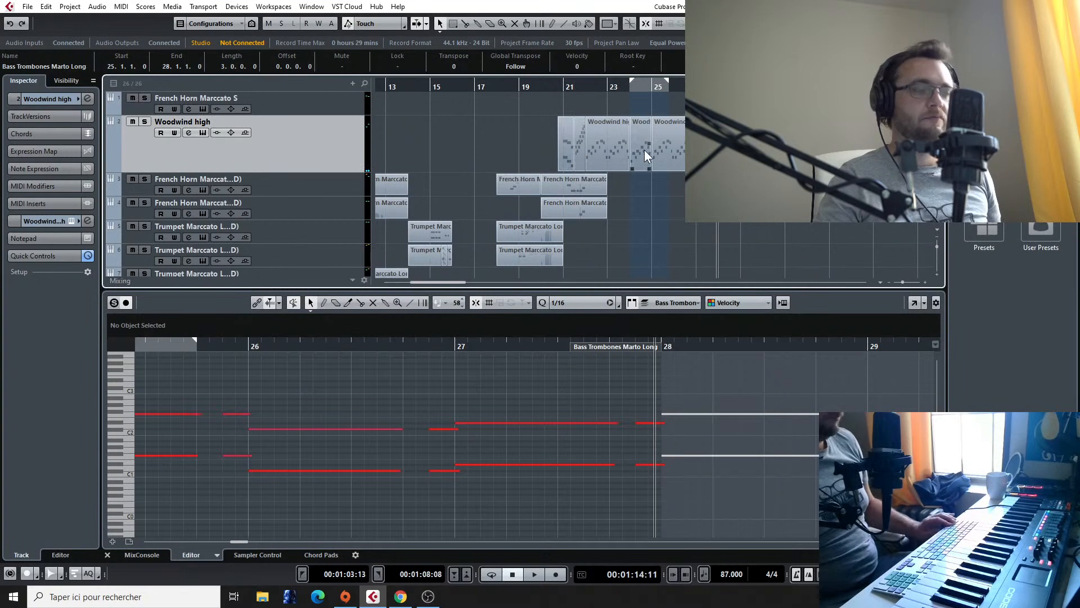
{"action": "left_click", "coordinate": [644, 150]}
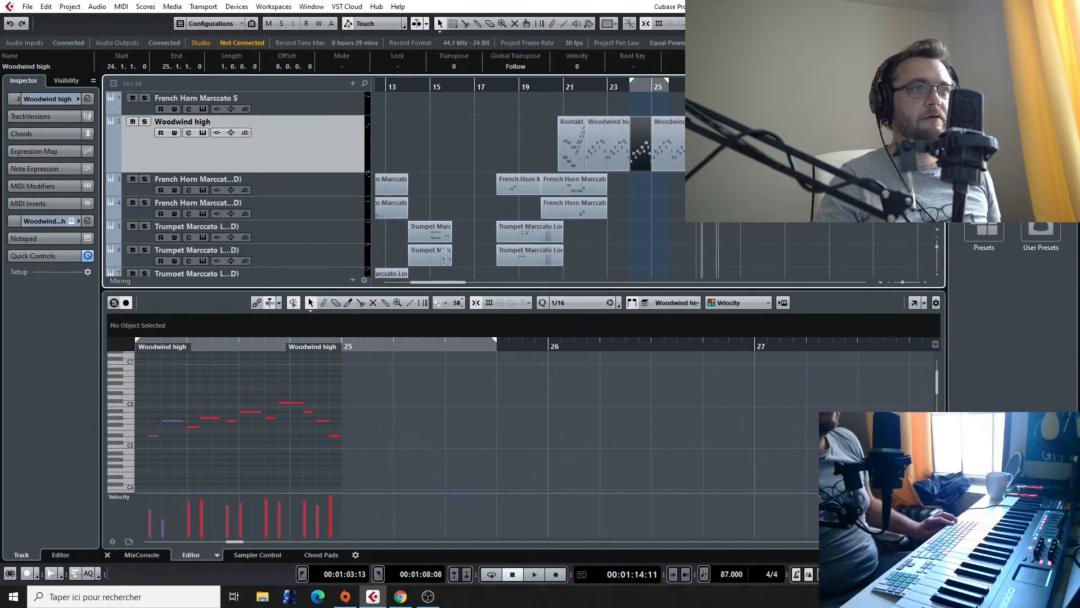
{"action": "left_click_drag", "start_coordinate": [715, 149], "coordinate": [710, 150]}
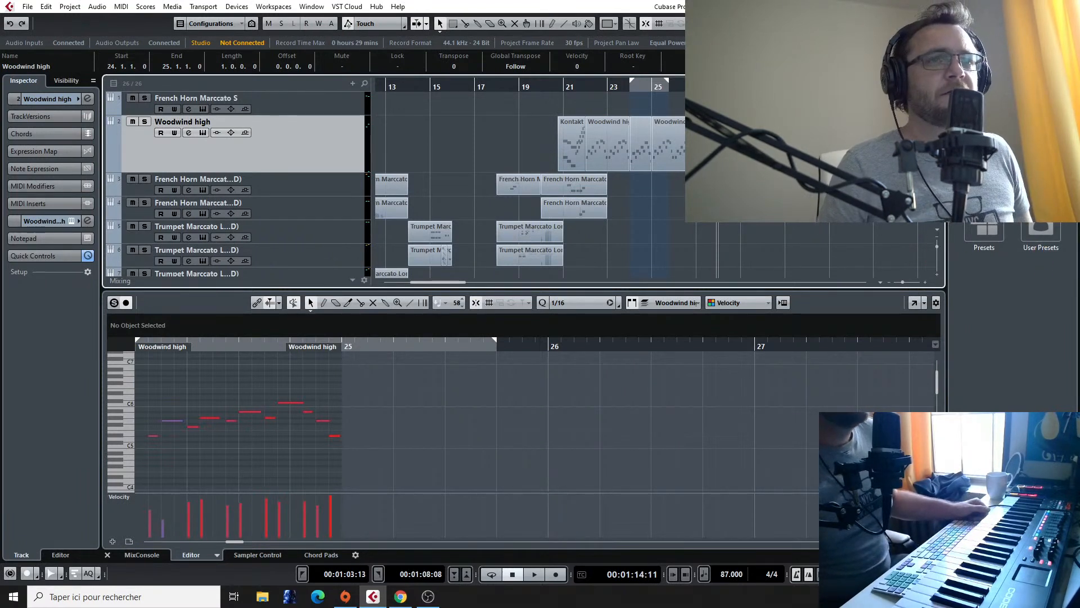
Step: Listen to the Final Fantasy VII - Fighting reference audio from about bar 43 to bar 50
{"action": "scroll", "coordinate": [530, 184], "scroll_direction": "down", "scroll_amount": 8}
{"action": "scroll", "coordinate": [658, 169], "scroll_direction": "down", "scroll_amount": 3}
{"action": "scroll", "coordinate": [658, 141], "scroll_direction": "right", "scroll_amount": 5}
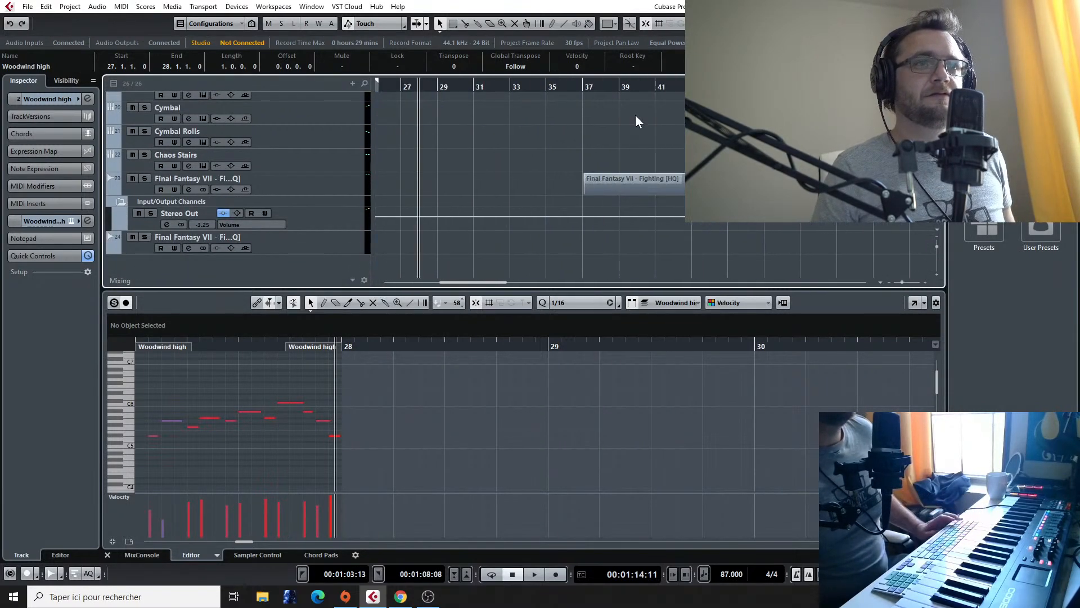
{"action": "left_click", "coordinate": [728, 86]}
{"action": "key", "text": "space"}
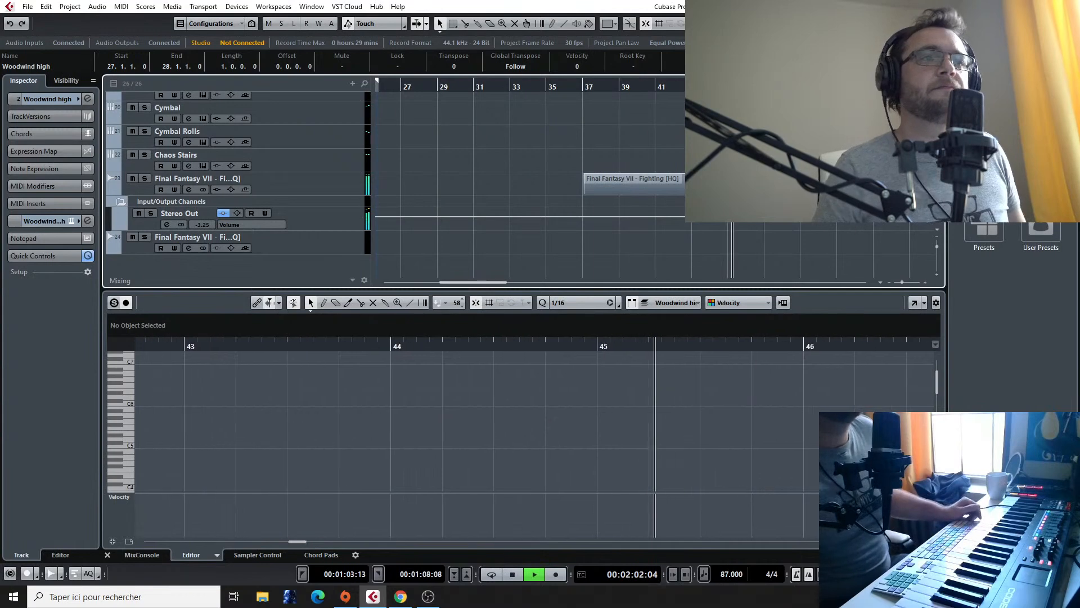
{"action": "left_click", "coordinate": [691, 87]}
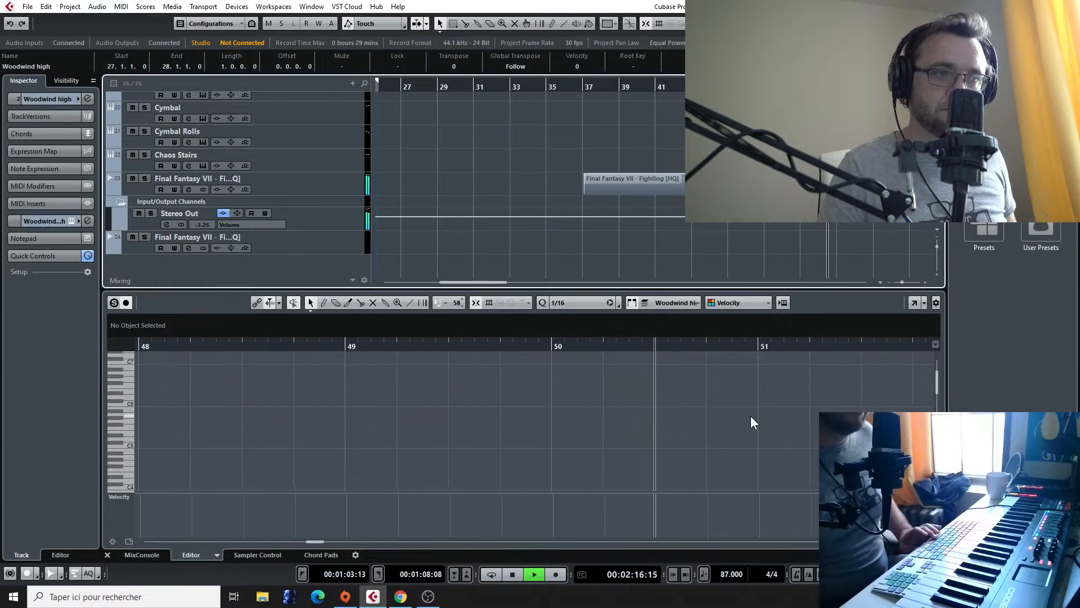
{"action": "key", "text": "space"}
Step: Play the arrangement from about bar 20 into bar 22 and review the brass tracks
{"action": "scroll", "coordinate": [643, 133], "scroll_direction": "down", "scroll_amount": 5}
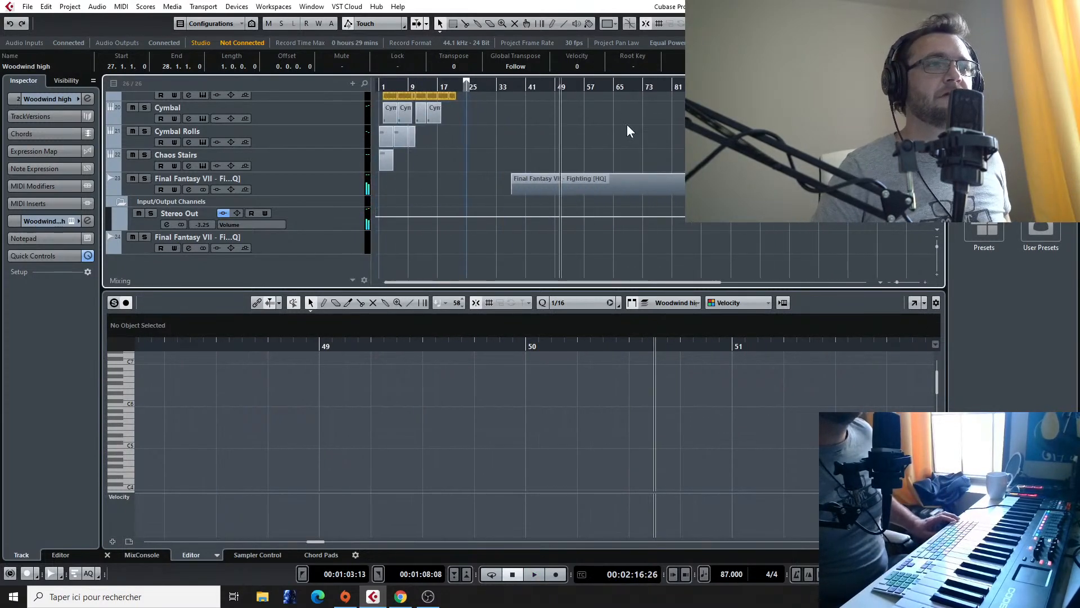
{"action": "scroll", "coordinate": [625, 129], "scroll_direction": "up", "scroll_amount": 5}
{"action": "scroll", "coordinate": [585, 153], "scroll_direction": "down", "scroll_amount": 3}
{"action": "scroll", "coordinate": [579, 152], "scroll_direction": "up", "scroll_amount": 10}
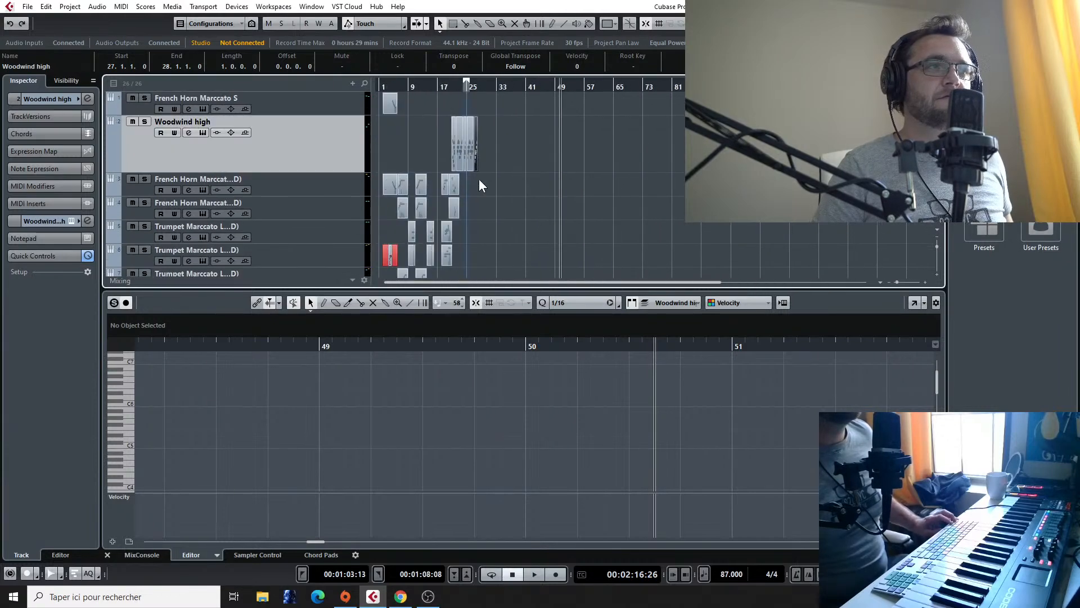
{"action": "scroll", "coordinate": [453, 191], "scroll_direction": "up", "scroll_amount": 8}
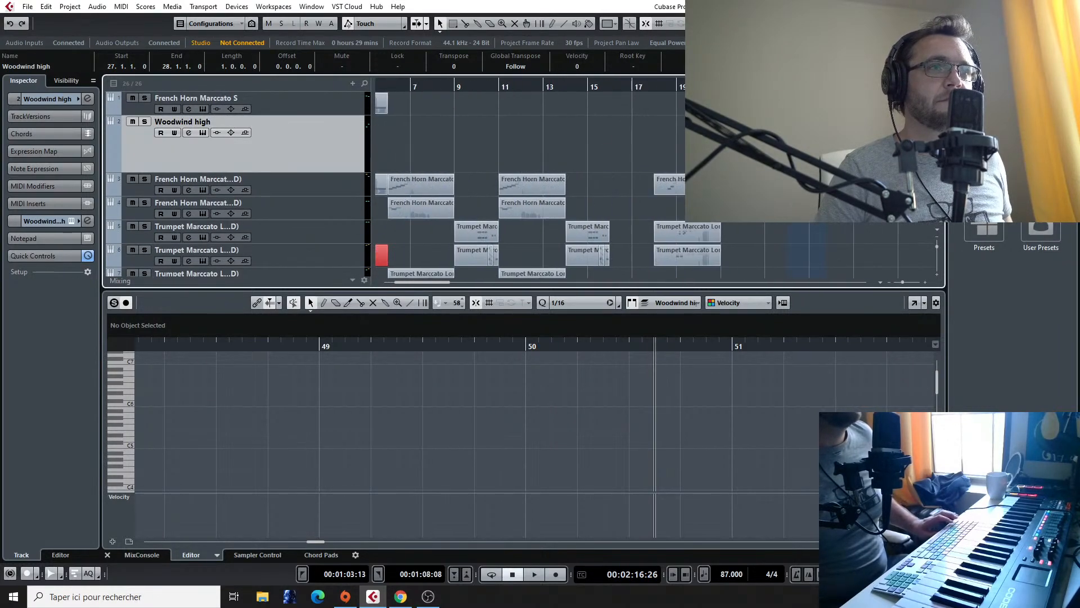
{"action": "left_click", "coordinate": [715, 84]}
{"action": "key", "text": "space"}
{"action": "scroll", "coordinate": [832, 158], "scroll_direction": "up", "scroll_amount": 3}
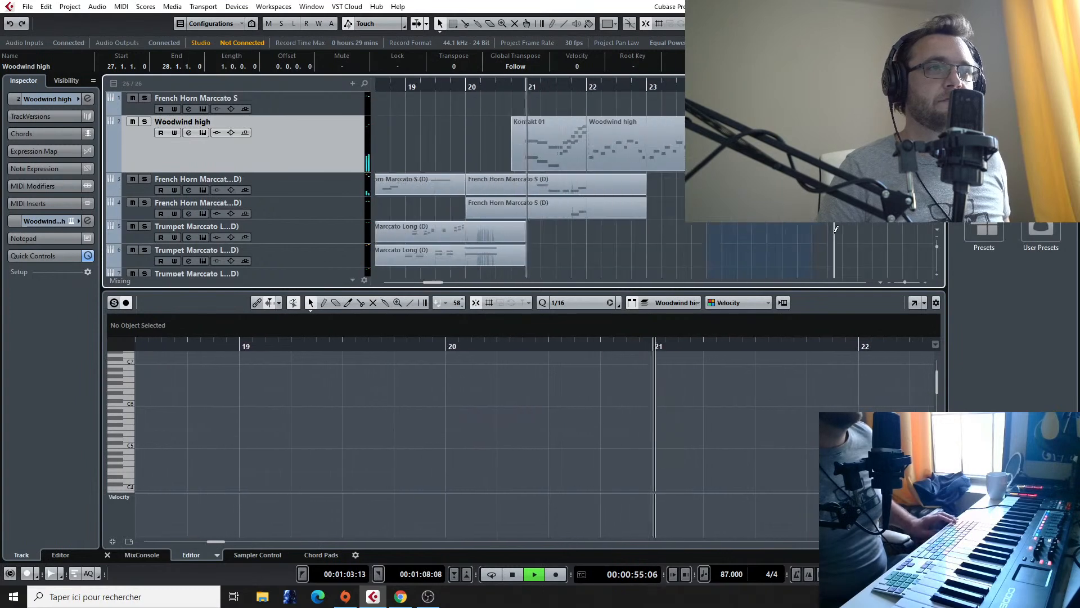
{"action": "scroll", "coordinate": [309, 203], "scroll_direction": "down", "scroll_amount": 3}
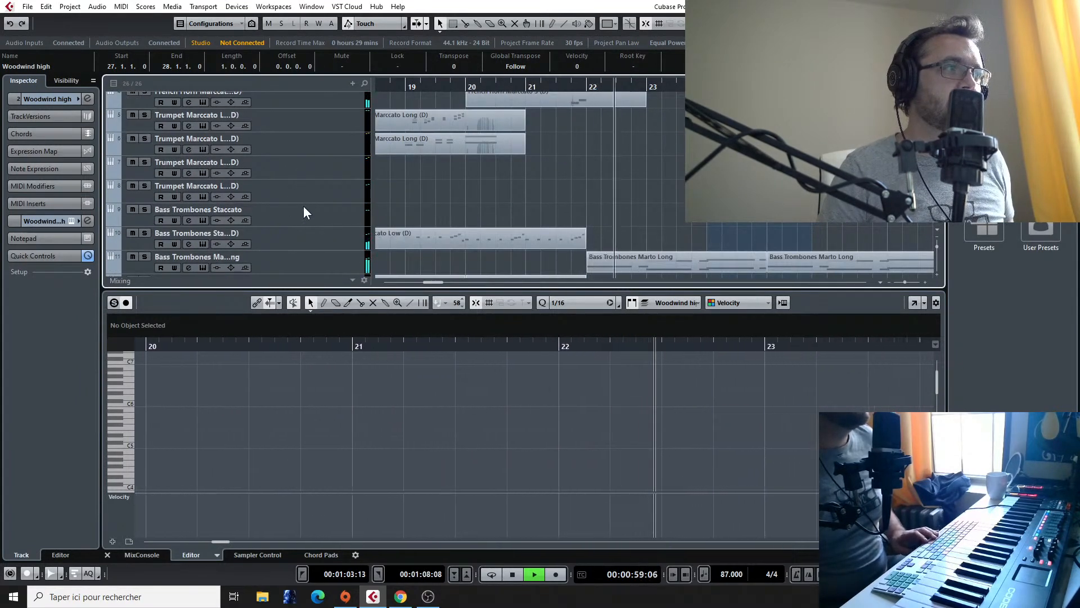
{"action": "key", "text": "space"}
Step: Add a Kontakt instrument track below the last Trumpet Marccato Long track
{"action": "left_click", "coordinate": [303, 190]}
{"action": "right_click", "coordinate": [303, 191]}
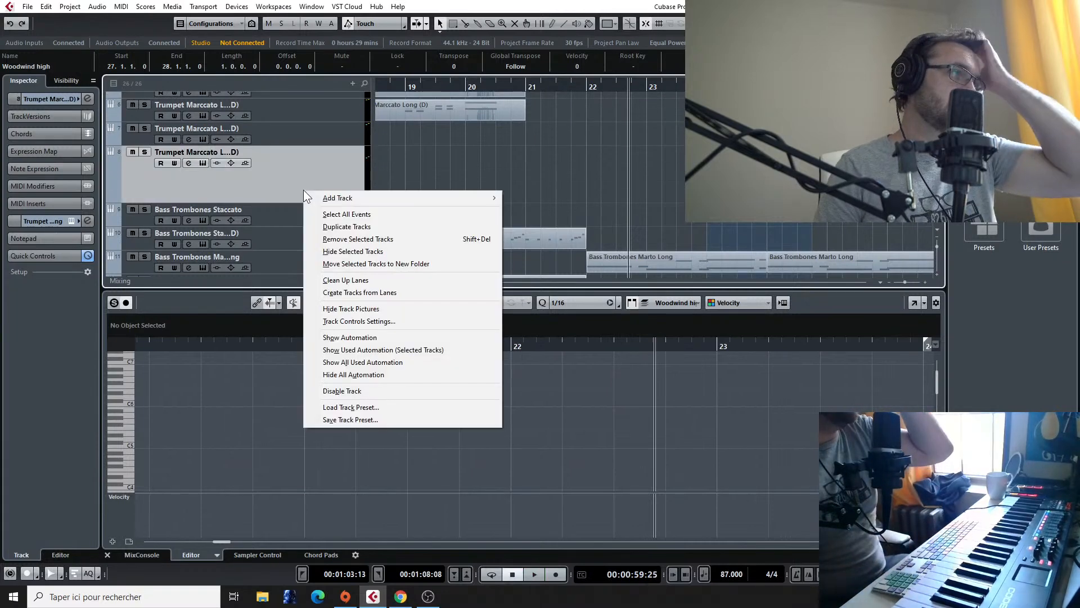
{"action": "mouse_move", "coordinate": [482, 197]}
{"action": "left_click", "coordinate": [532, 211]}
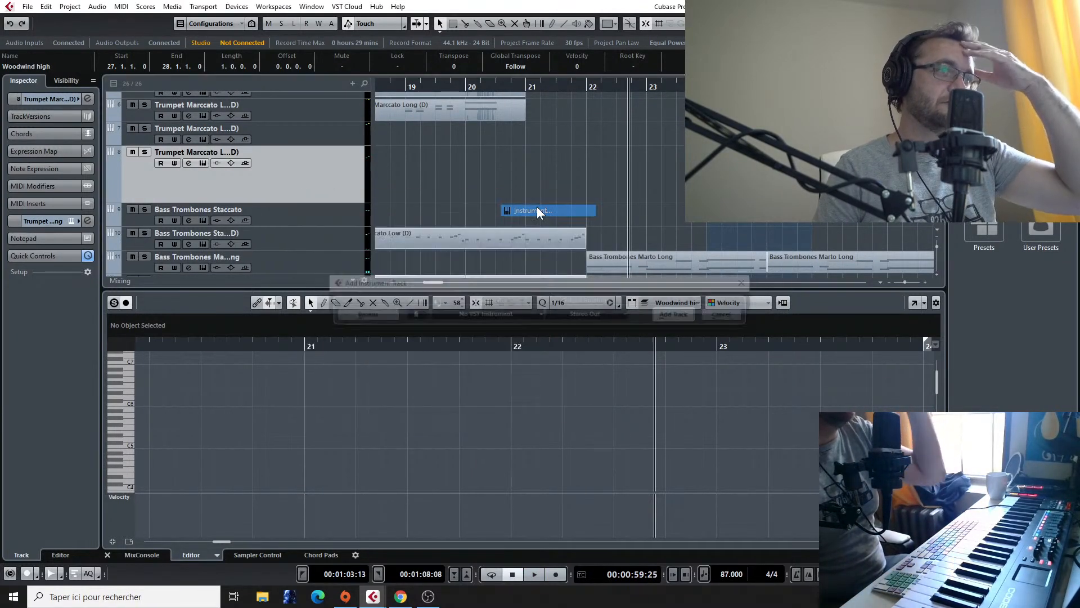
{"action": "left_click", "coordinate": [514, 315]}
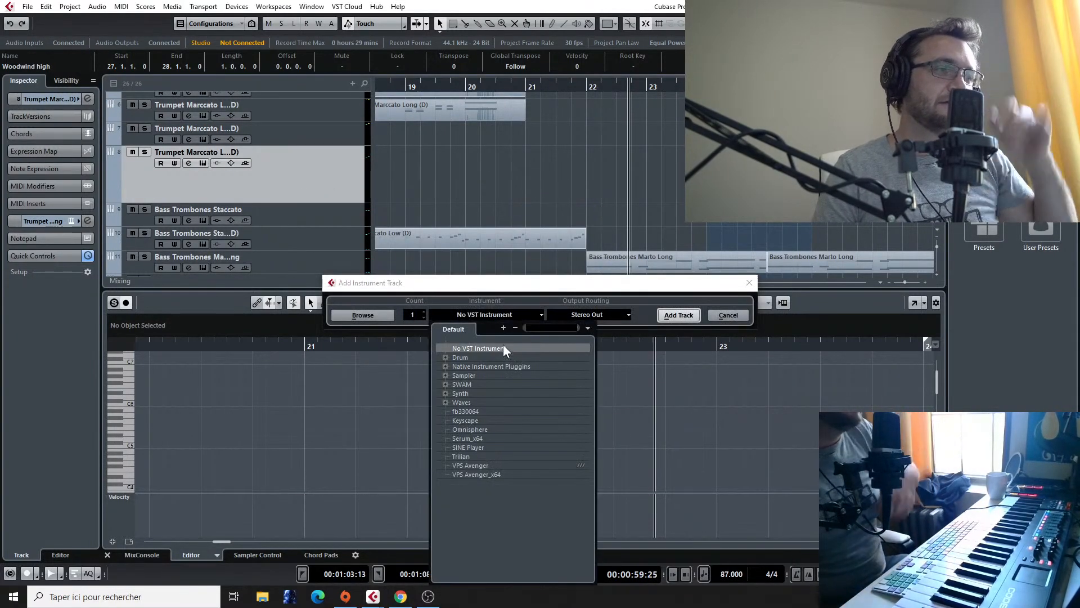
{"action": "left_click", "coordinate": [445, 367]}
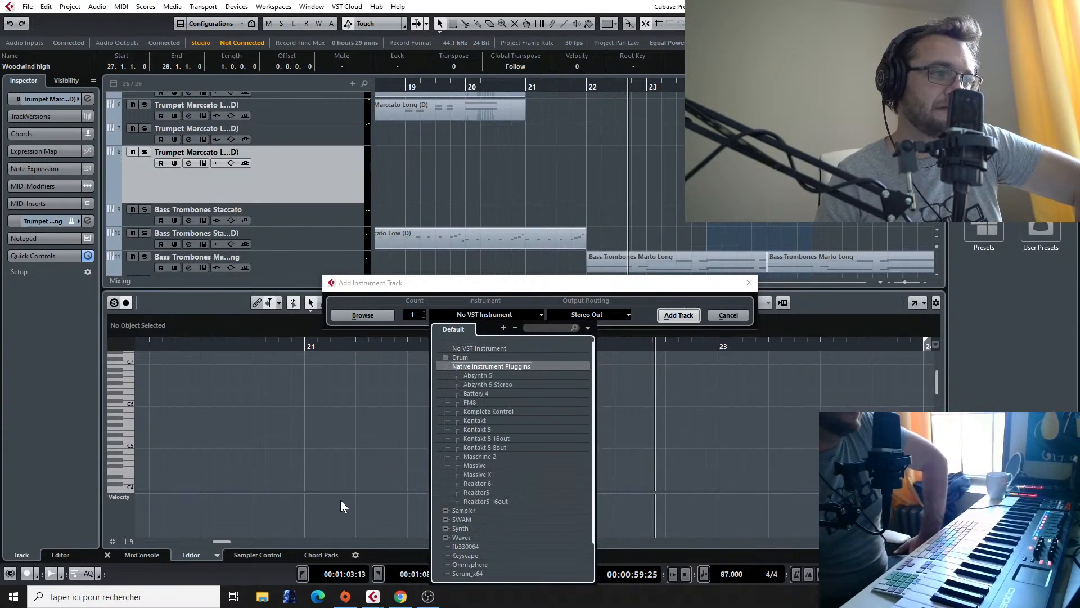
{"action": "left_click", "coordinate": [453, 438]}
{"action": "left_click", "coordinate": [687, 310]}
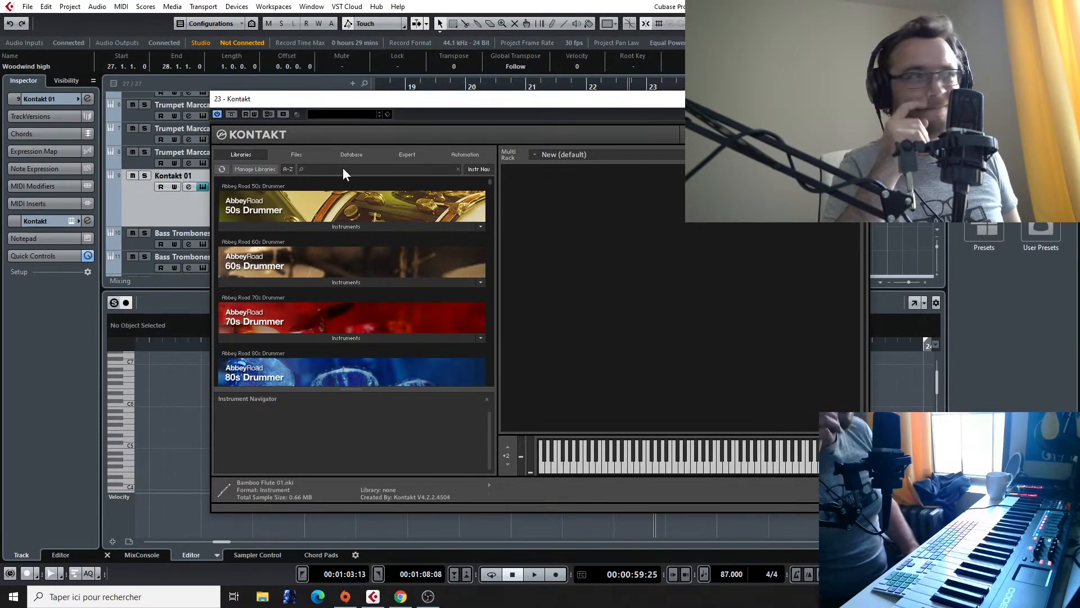
Step: Filter the Kontakt libraries by "metro"
{"action": "type", "text": "mo"}
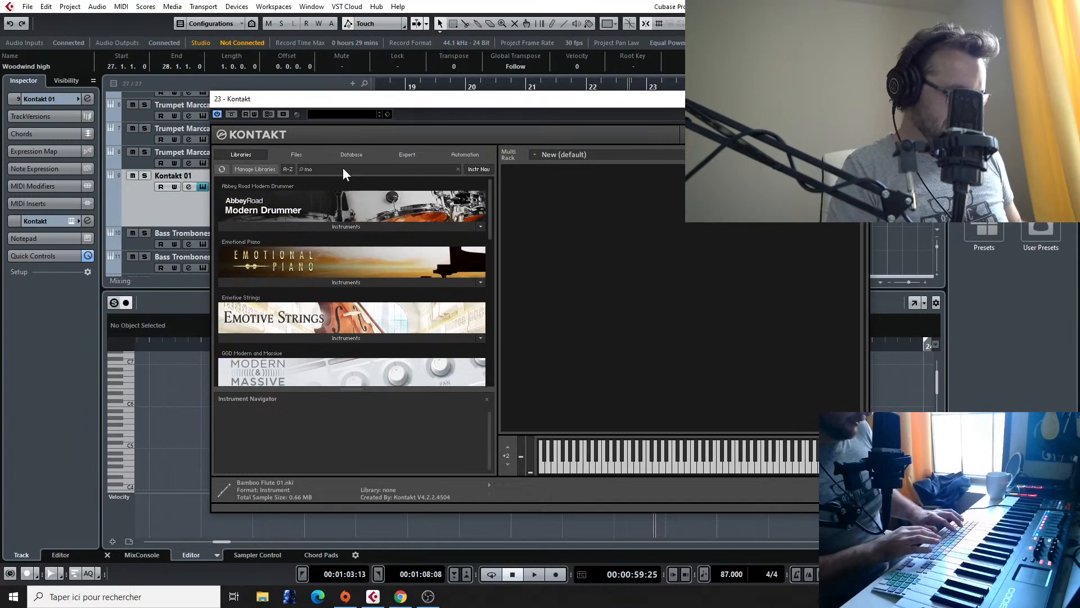
{"action": "key", "text": "BackSpace"}
{"action": "type", "text": "e"}
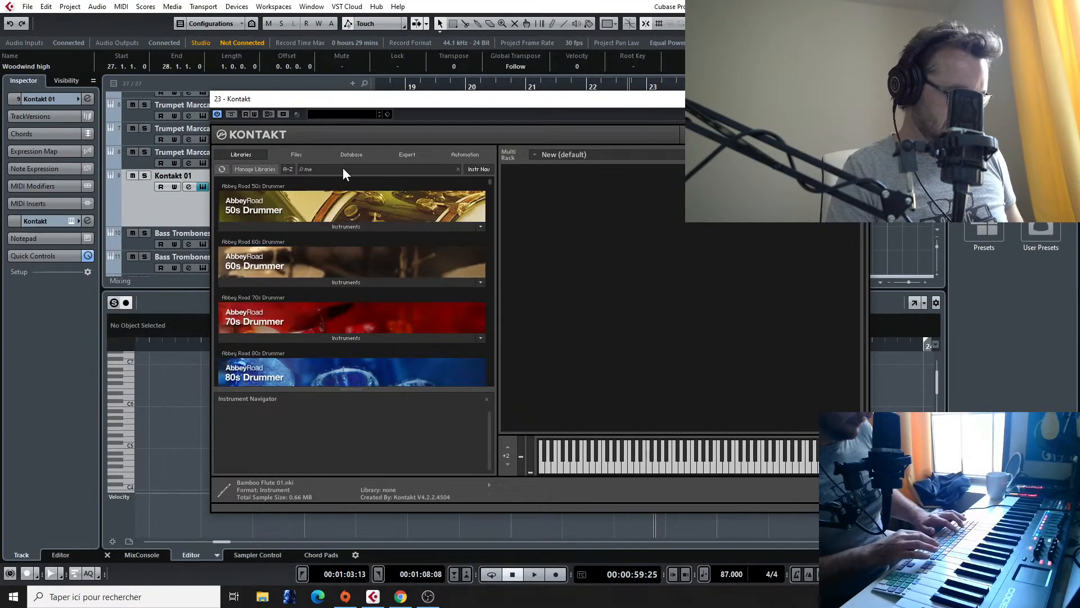
{"action": "type", "text": "troplis"}
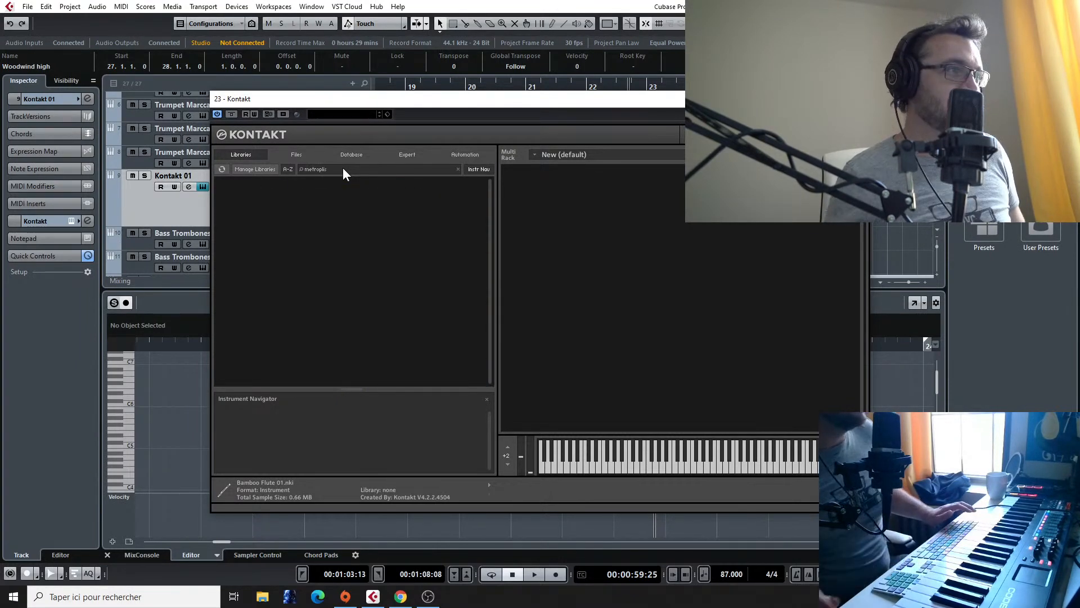
{"action": "key", "text": "BackSpace"}
{"action": "key", "text": "BackSpace"}
{"action": "key", "text": "BackSpace"}
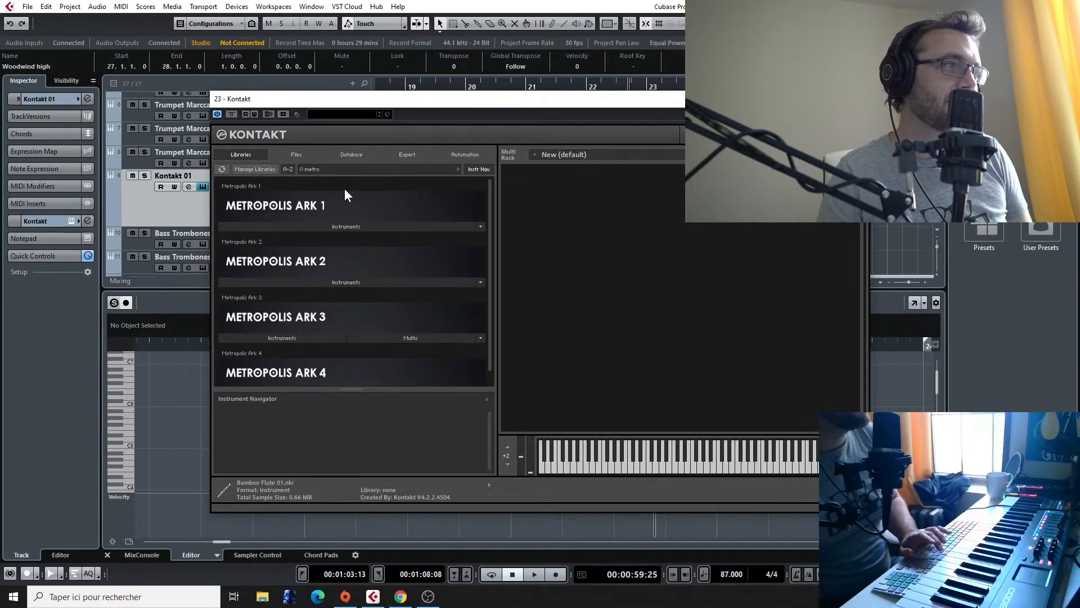
Step: Open the District I - Orchestra folder under Single Articulation in the Metropolis Ark 1 instruments
{"action": "left_click", "coordinate": [274, 242]}
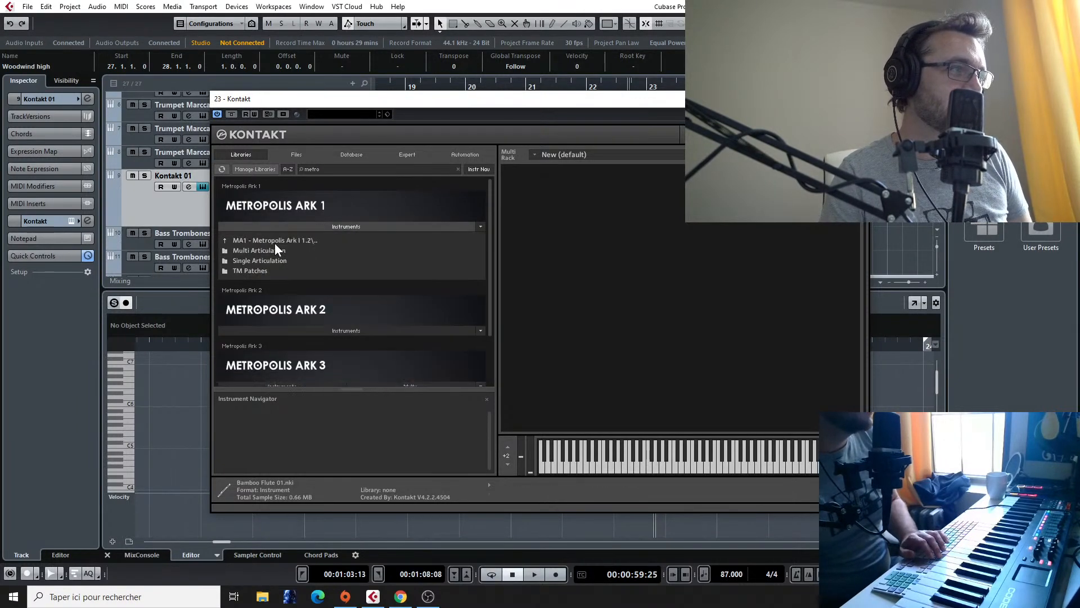
{"action": "left_click", "coordinate": [275, 250]}
{"action": "left_click", "coordinate": [267, 239]}
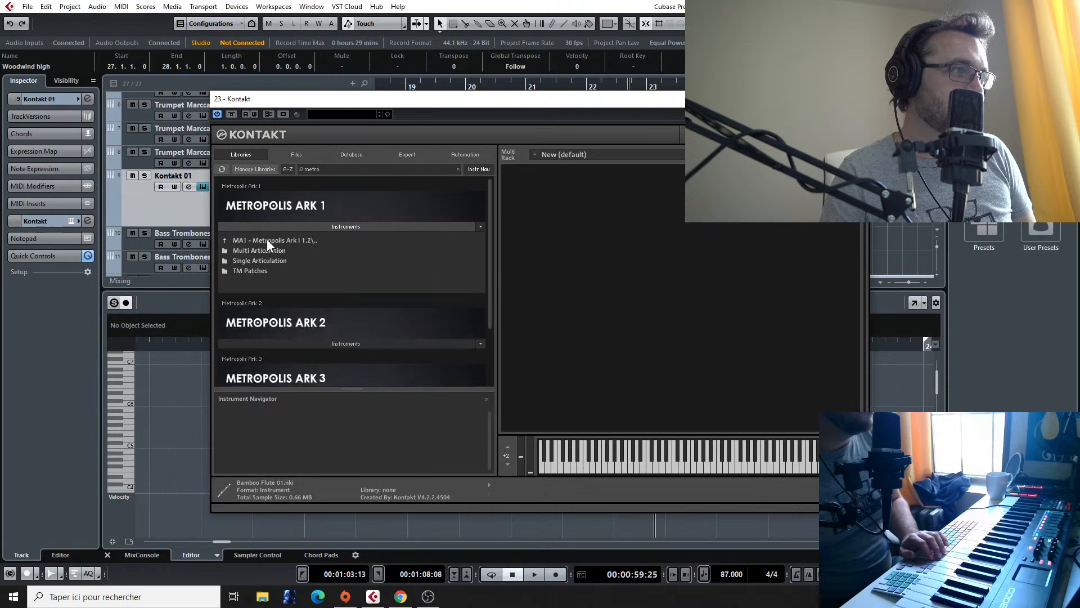
{"action": "left_click", "coordinate": [270, 260]}
{"action": "scroll", "coordinate": [300, 235], "scroll_direction": "down", "scroll_amount": 1}
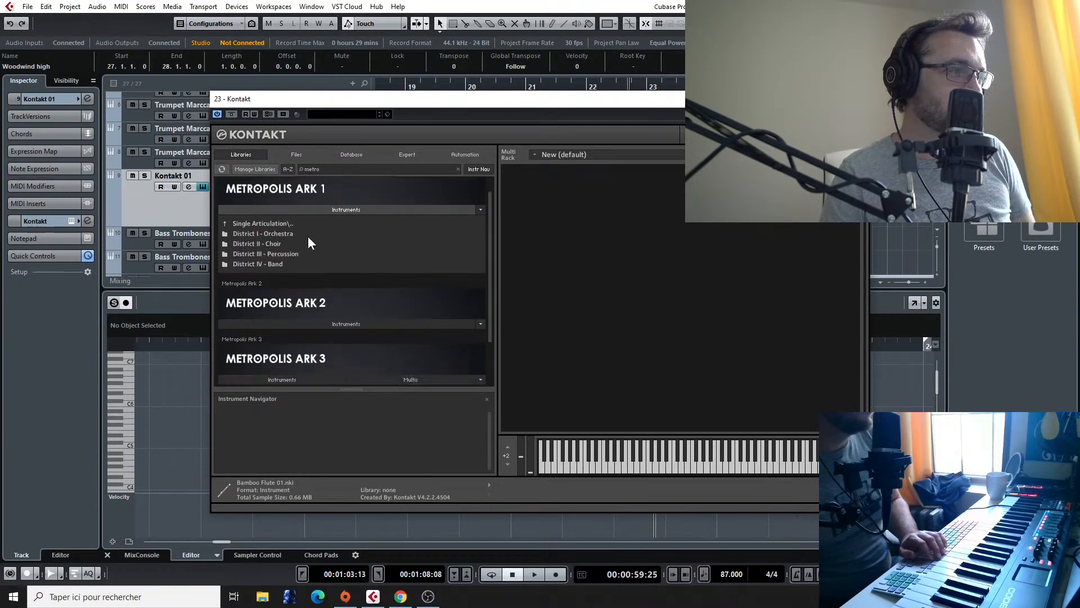
{"action": "left_click", "coordinate": [306, 235]}
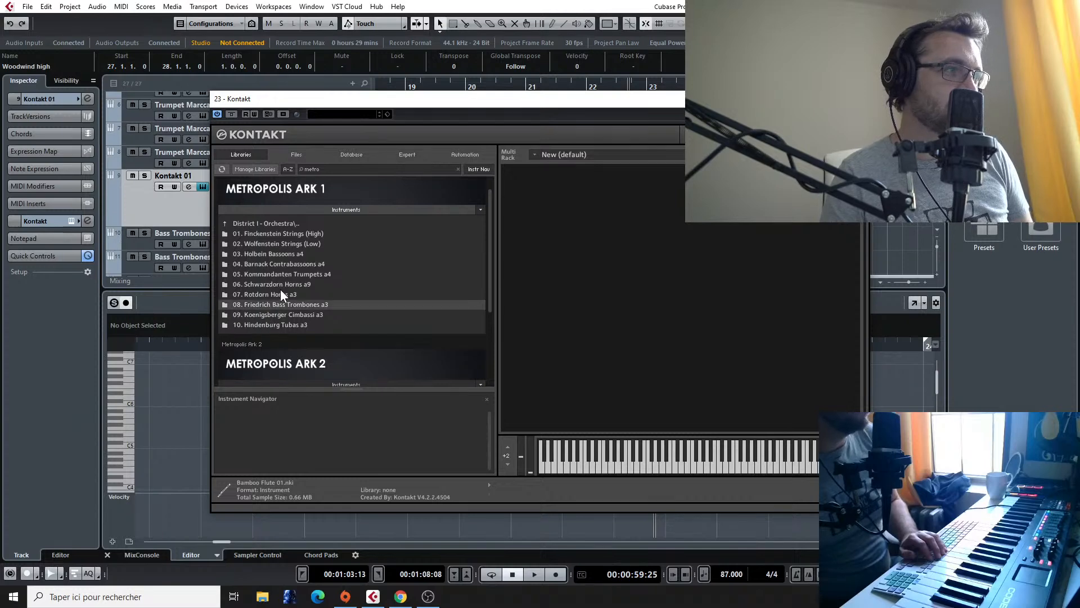
Step: Try the Horns a3 Sustains patch from Rotdorn Horns a3, remove it, and return to the District I - Orchestra folder
{"action": "left_click", "coordinate": [278, 293]}
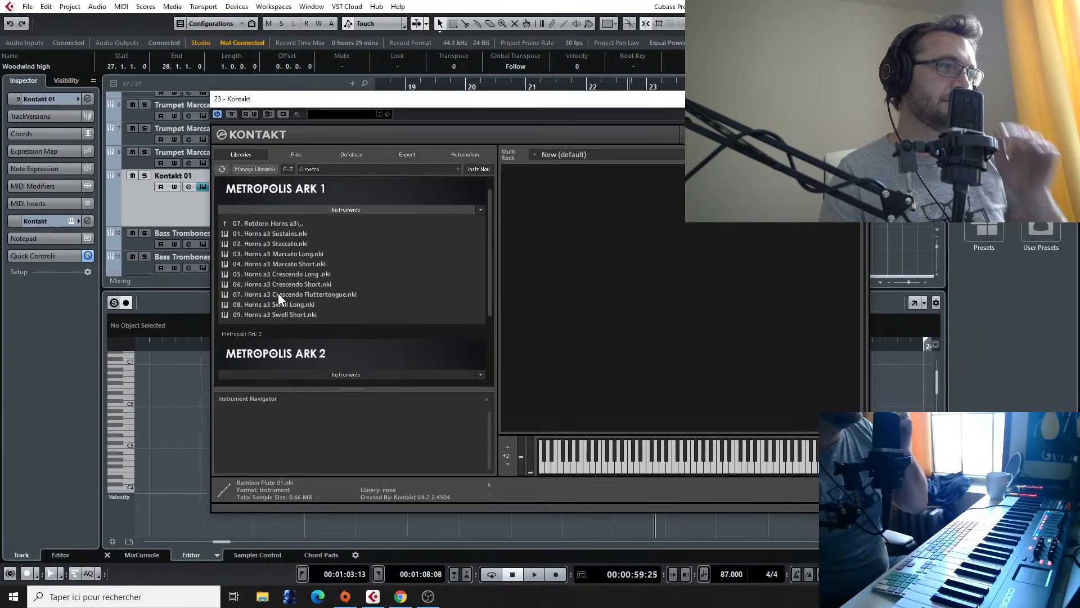
{"action": "double_click", "coordinate": [275, 234]}
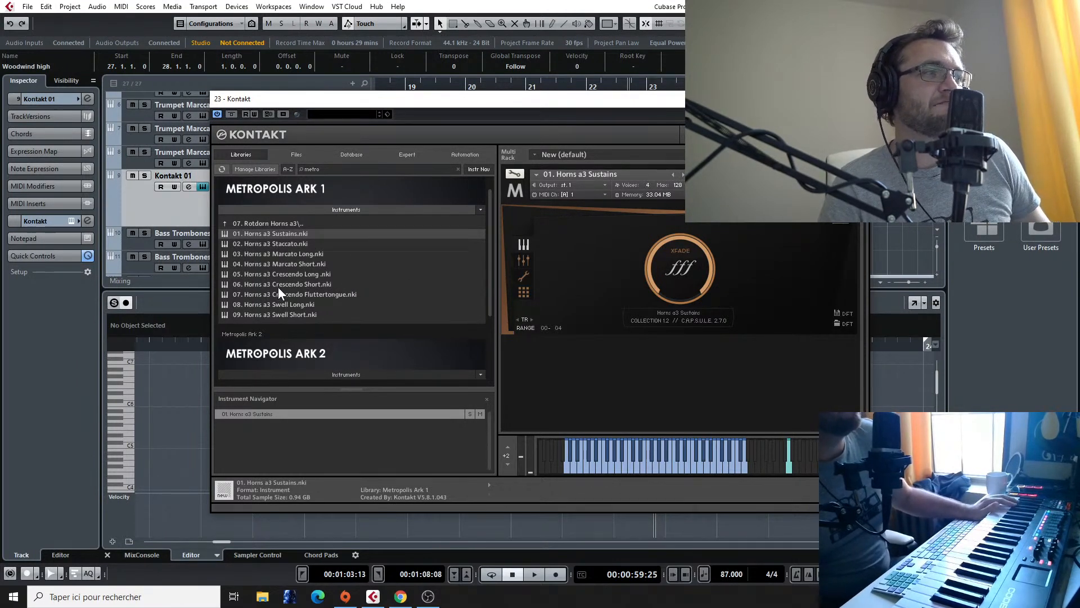
{"action": "left_click", "coordinate": [853, 171]}
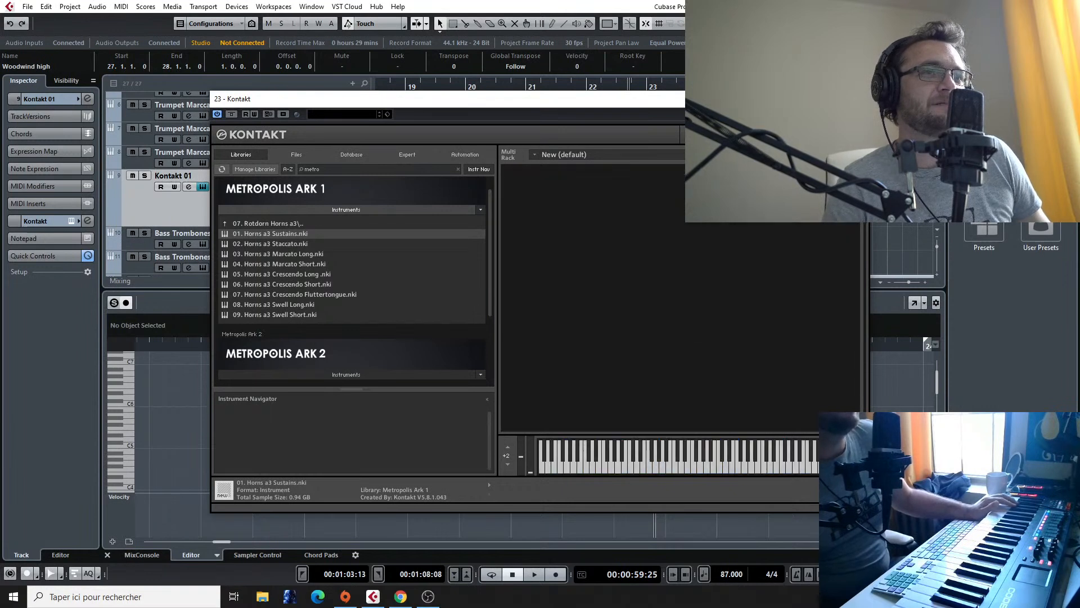
{"action": "left_click", "coordinate": [291, 224]}
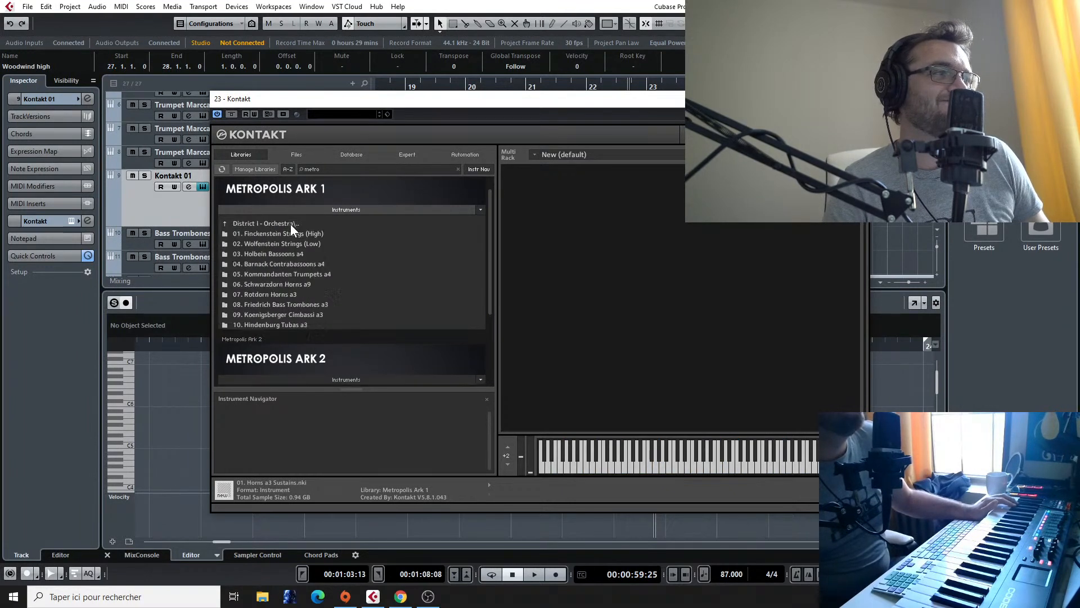
Step: Load the Bass Trombones a3 Sustains patch from the Friedrich Bass Trombones a3 folder
{"action": "left_click", "coordinate": [294, 303]}
{"action": "left_click", "coordinate": [332, 234]}
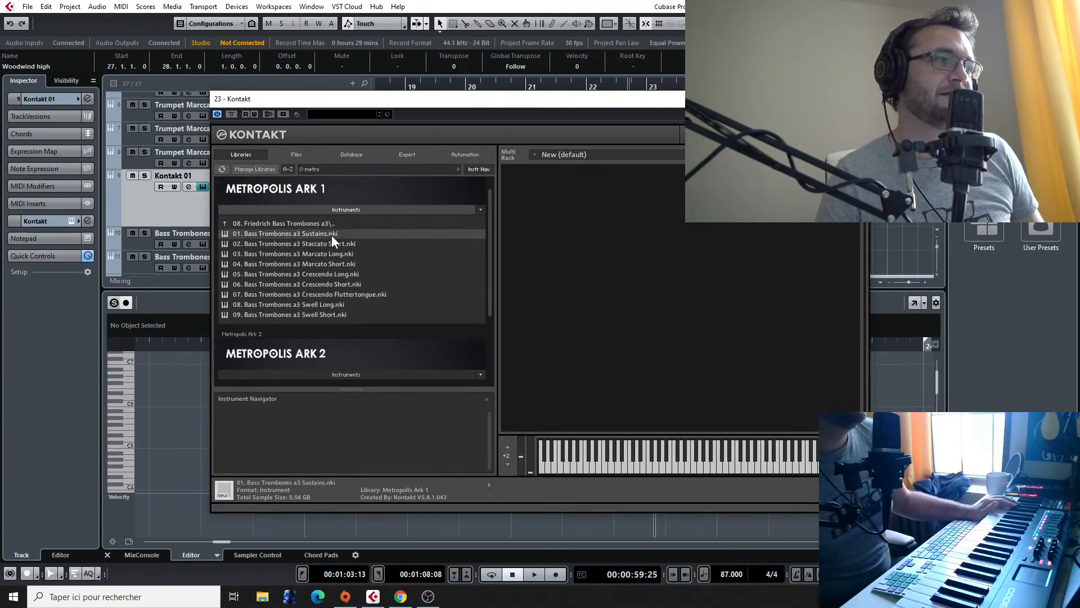
{"action": "double_click", "coordinate": [332, 236]}
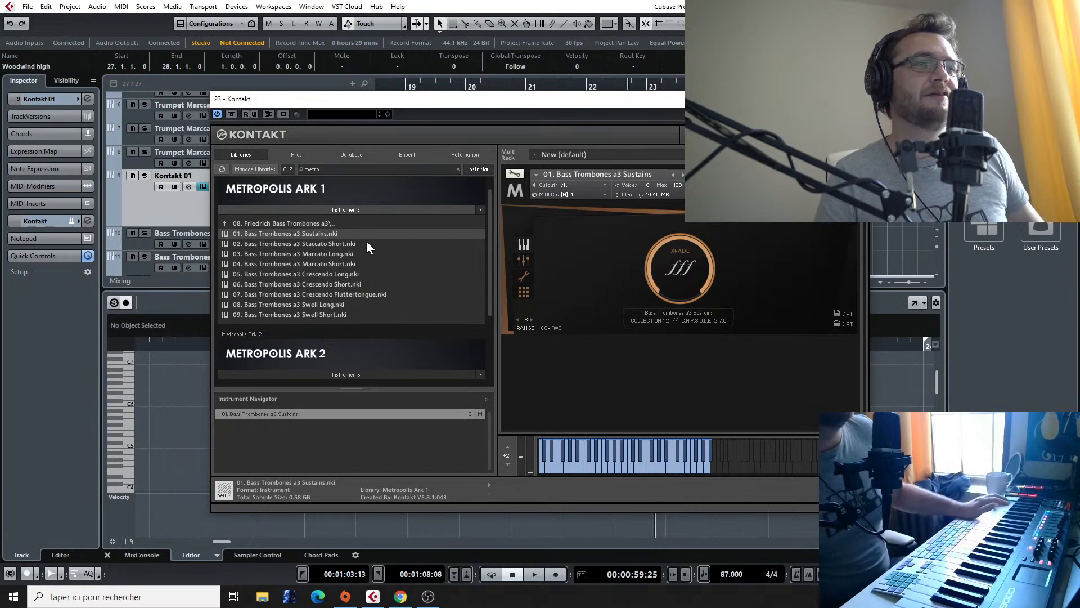
Step: Add the Horns a3 Sustains patch from Rotdorn Horns a3 to the same Kontakt rack, alongside the bass trombones
{"action": "left_click", "coordinate": [319, 223]}
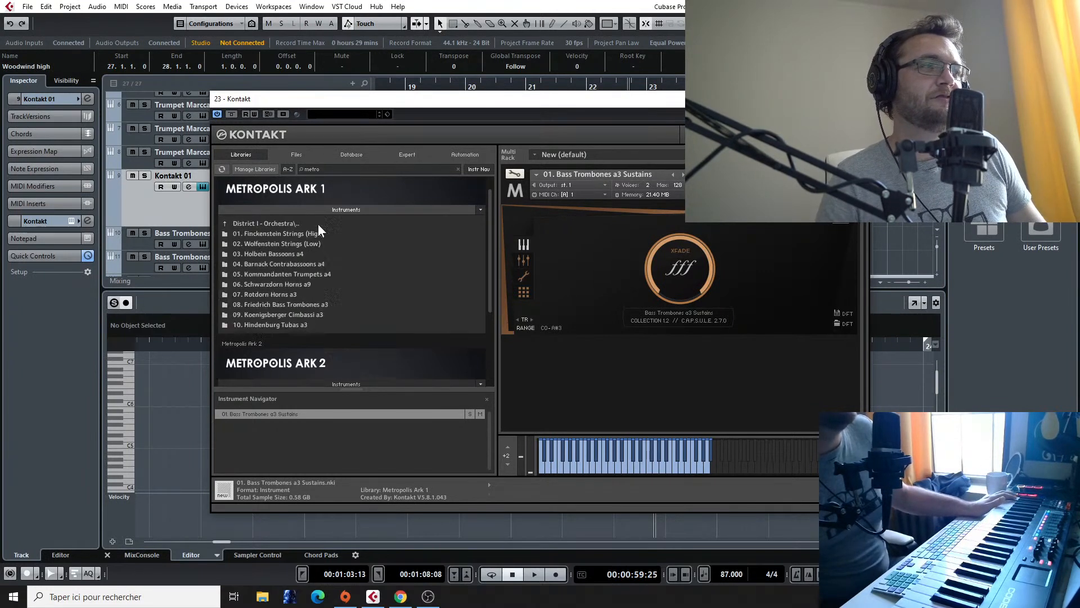
{"action": "left_click", "coordinate": [263, 293]}
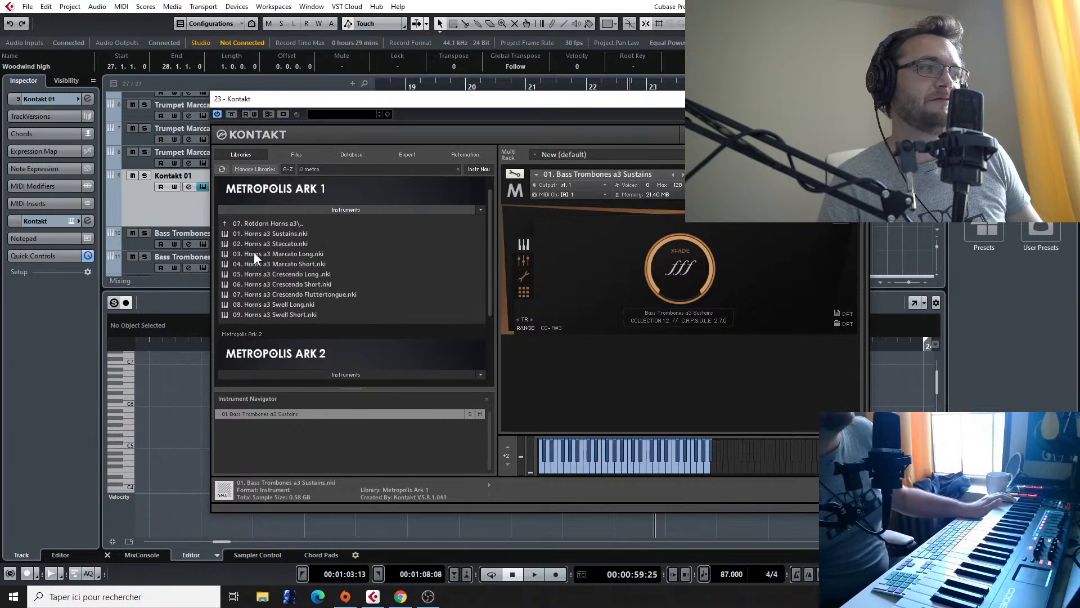
{"action": "left_click", "coordinate": [253, 224]}
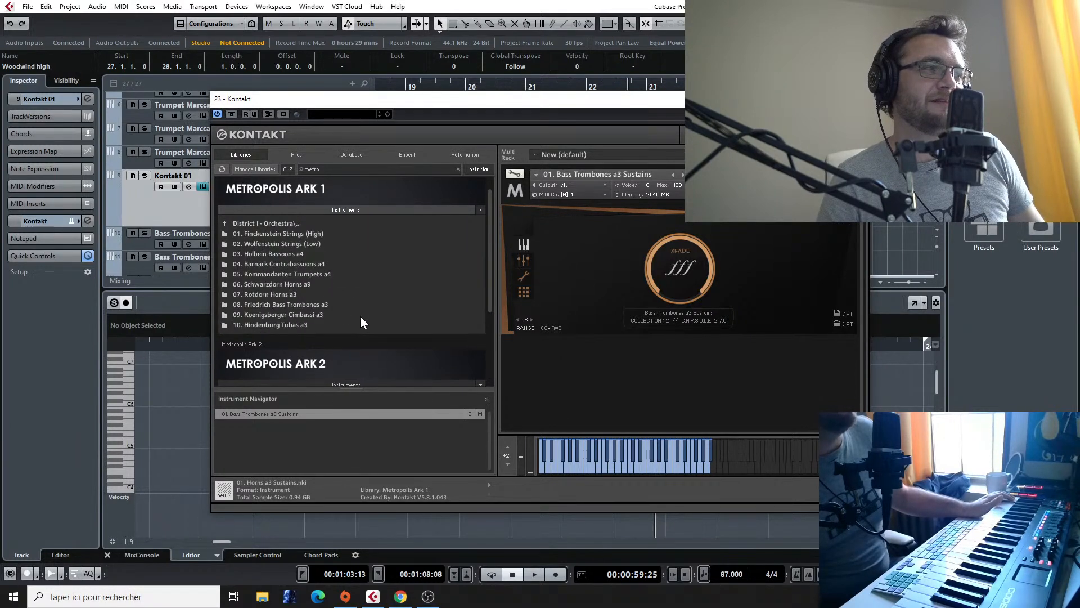
{"action": "left_click", "coordinate": [278, 295]}
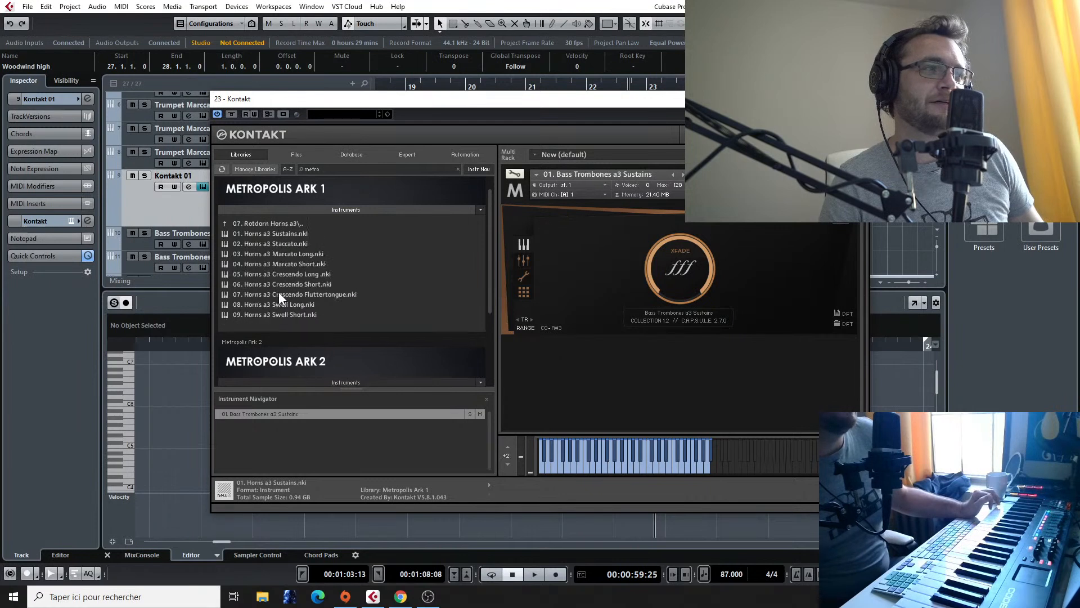
{"action": "double_click", "coordinate": [296, 233]}
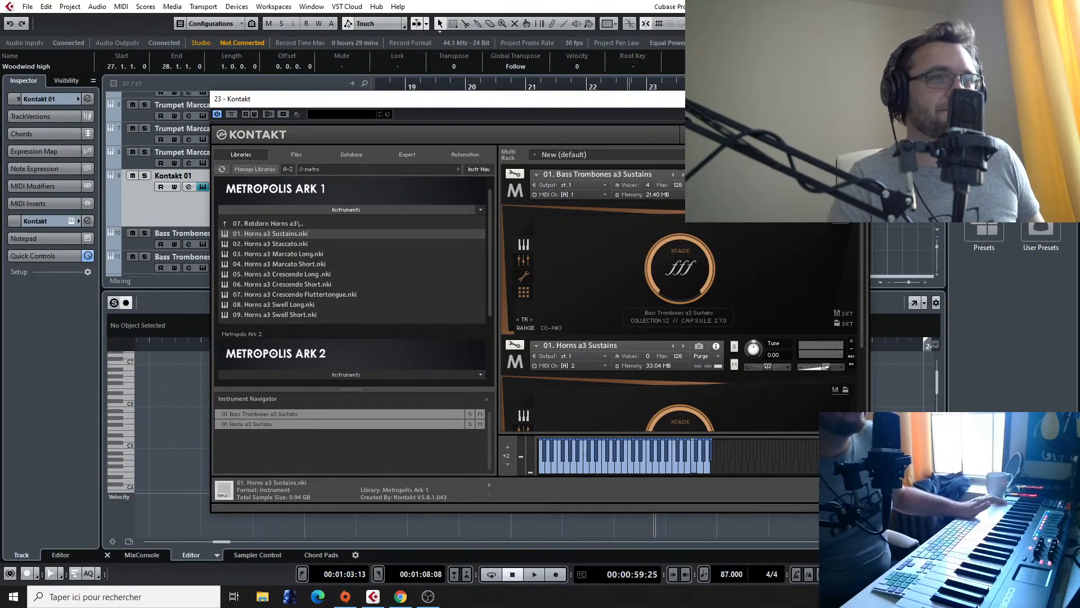
Step: Remove the Bass Trombones a3 Sustains patch from the rack and set the Horns a3 Sustains MIDI channel to port A, channel 1
{"action": "left_click", "coordinate": [851, 170]}
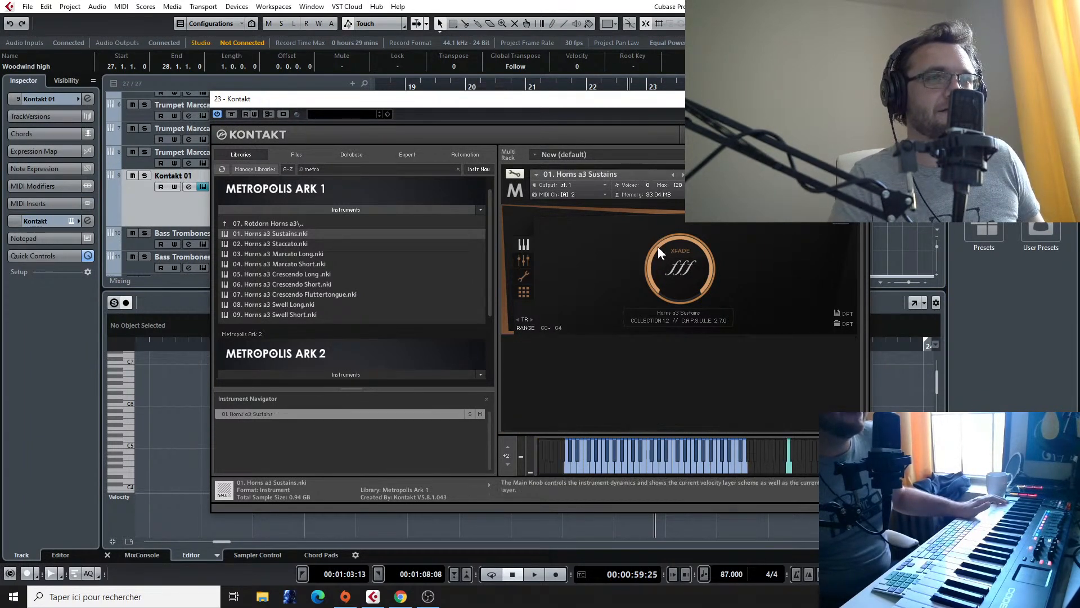
{"action": "left_click", "coordinate": [570, 194]}
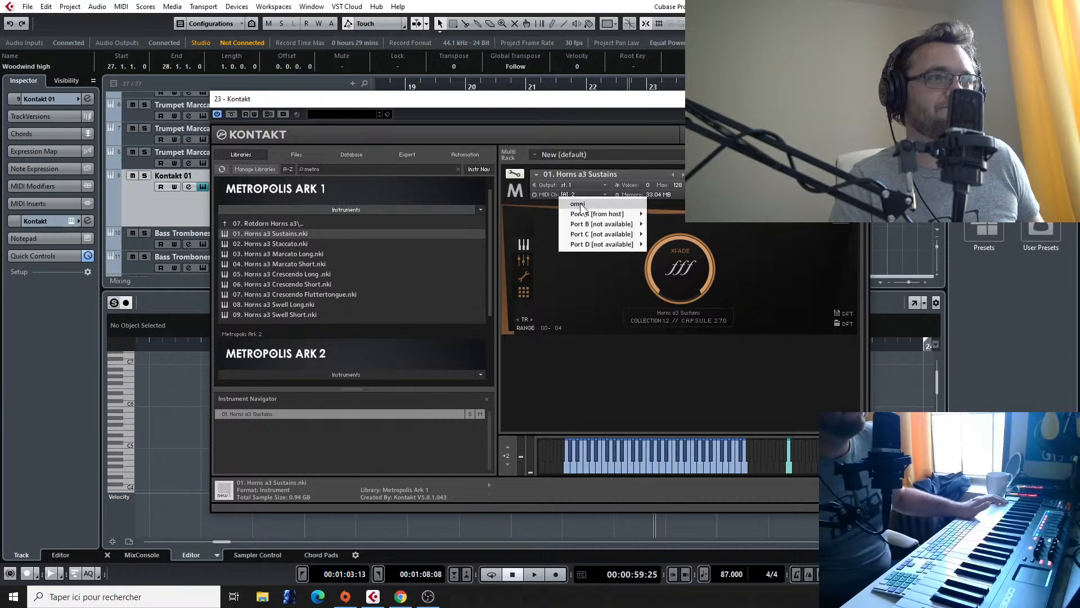
{"action": "mouse_move", "coordinate": [622, 214]}
{"action": "left_click", "coordinate": [659, 216]}
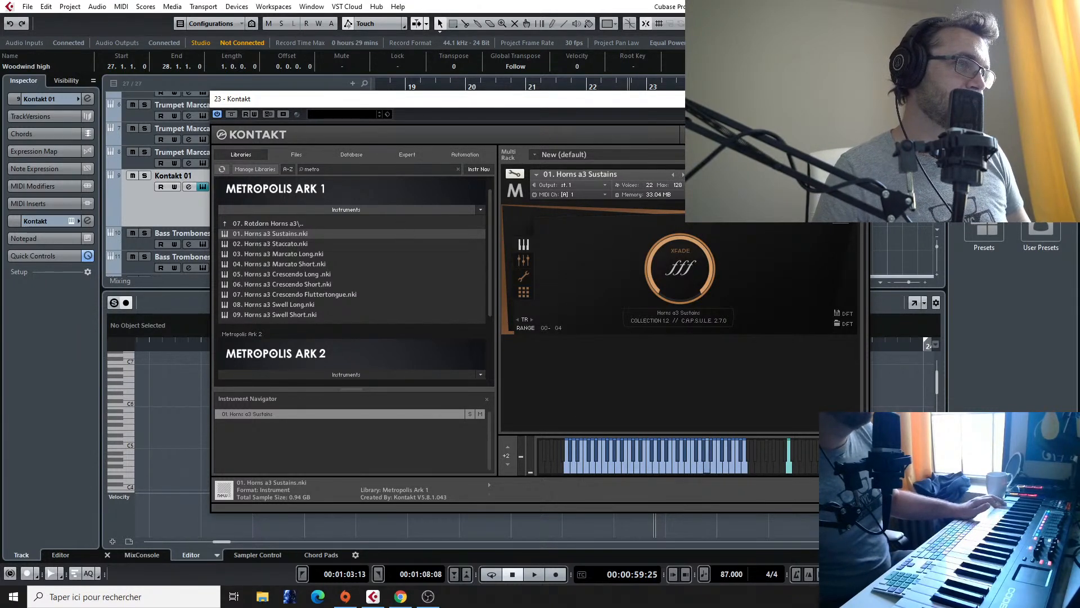
{"action": "left_click", "coordinate": [853, 171]}
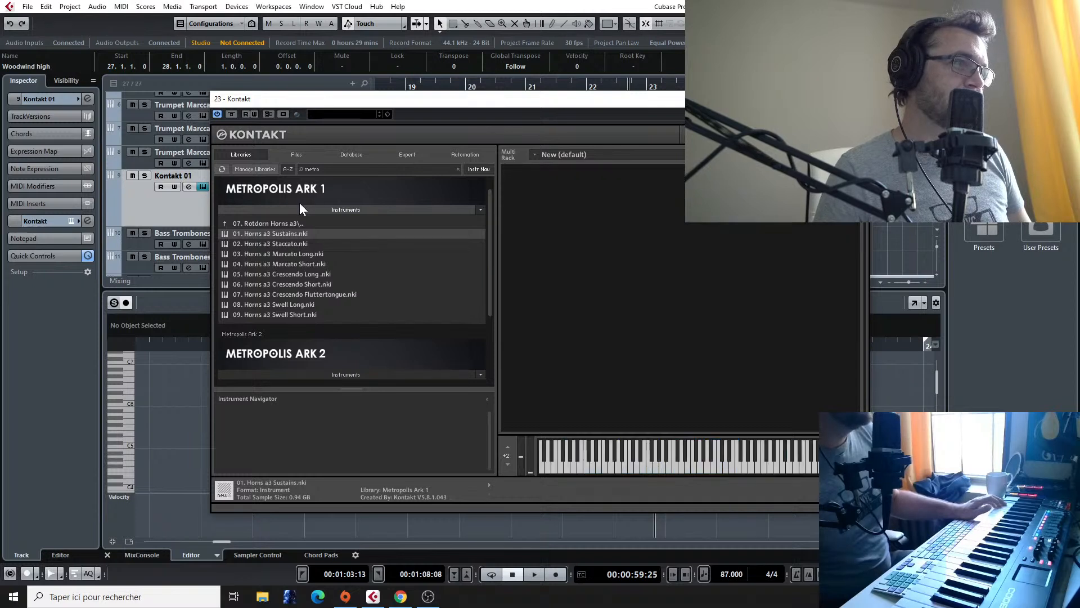
{"action": "left_click", "coordinate": [315, 222]}
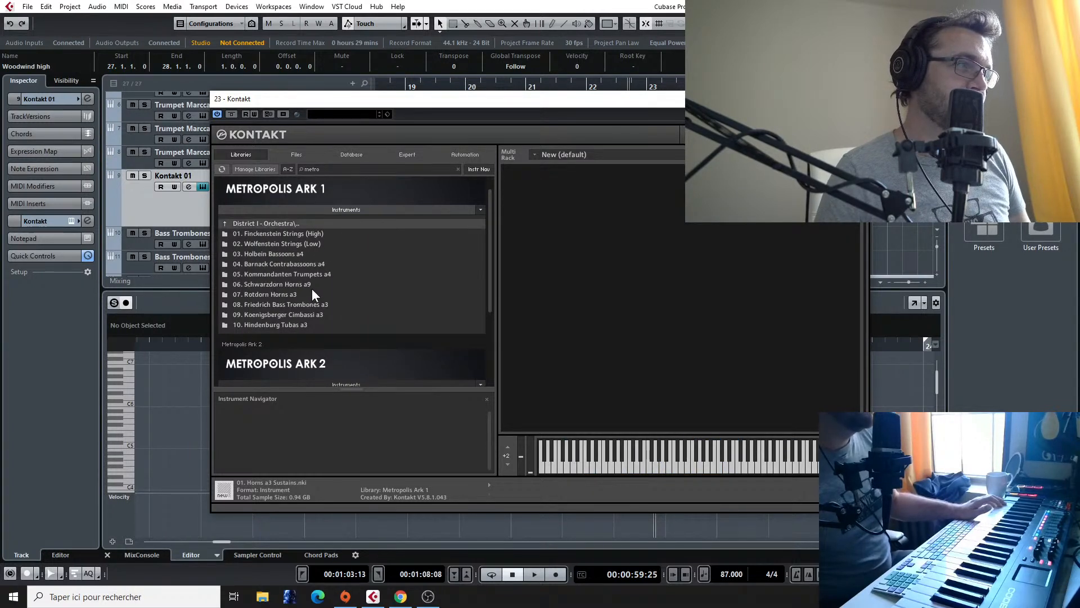
{"action": "left_click", "coordinate": [294, 292]}
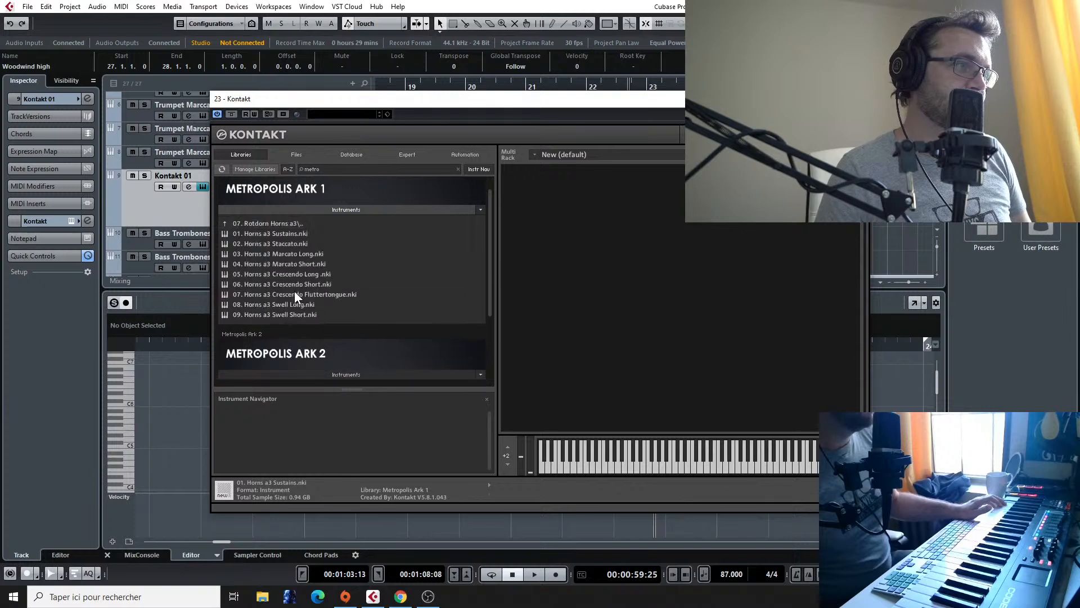
{"action": "double_click", "coordinate": [289, 234]}
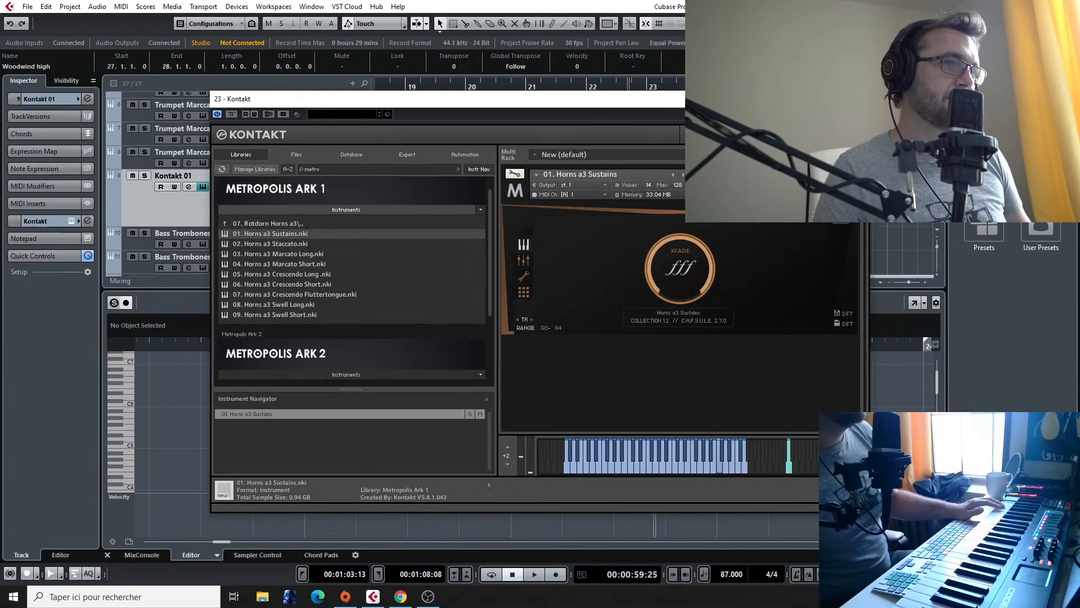
{"action": "left_click", "coordinate": [853, 171]}
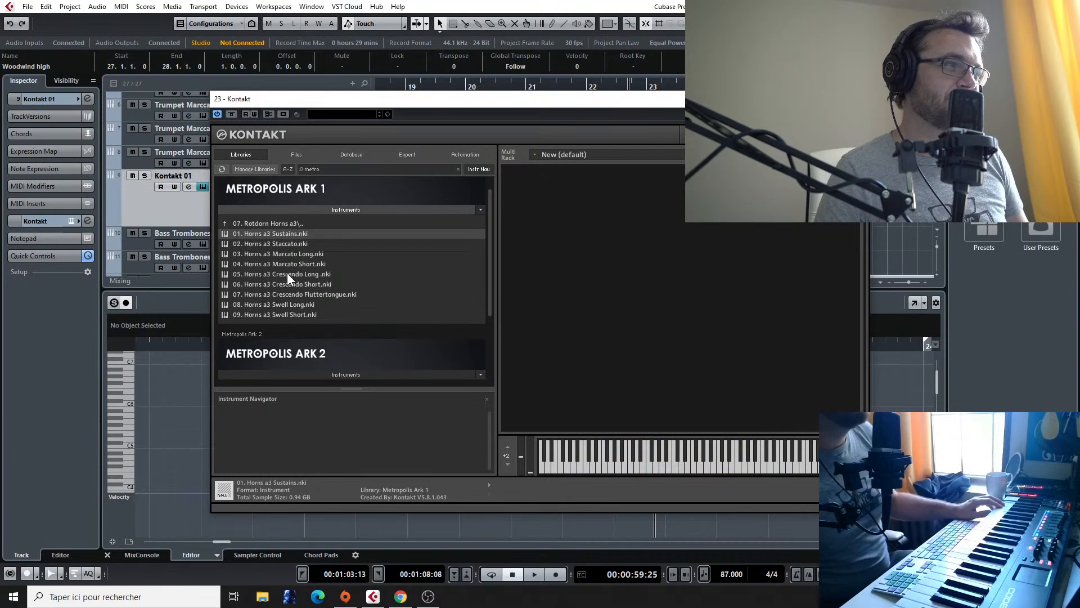
{"action": "double_click", "coordinate": [281, 234]}
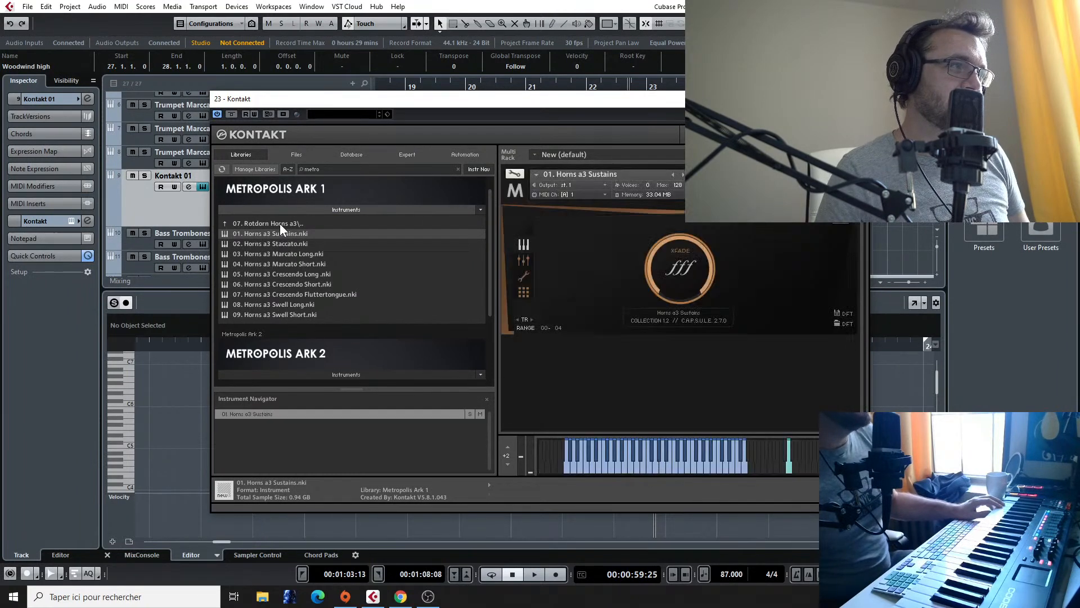
{"action": "left_click", "coordinate": [279, 224]}
{"action": "left_click", "coordinate": [853, 171]}
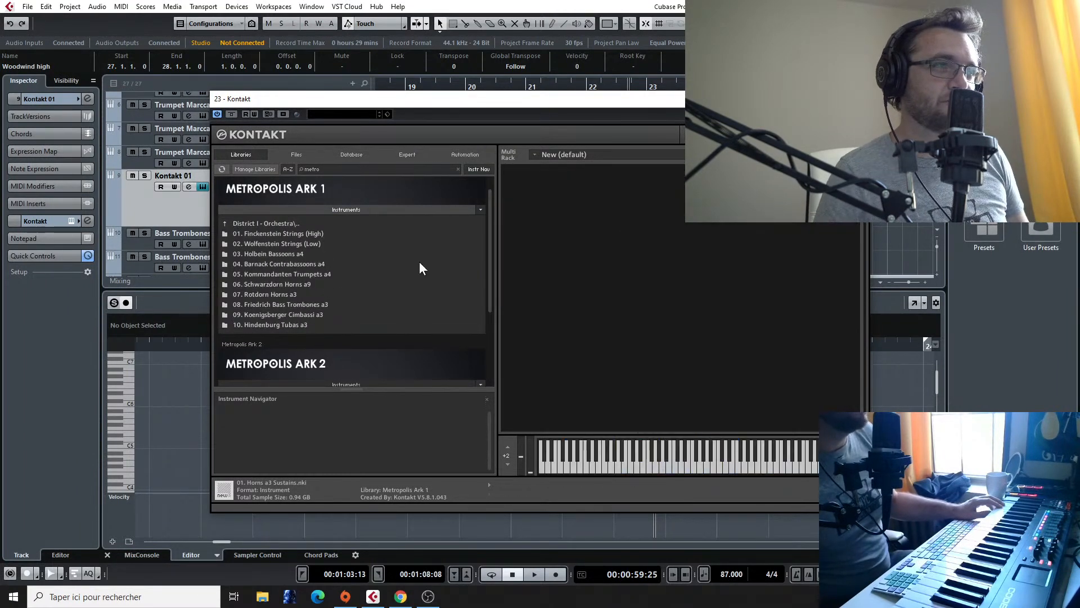
Step: Load the Horns a3 Sustains patch from the Rotdorn Horns a3 folder and move the Kontakt window clear of the timeline
{"action": "double_click", "coordinate": [288, 291]}
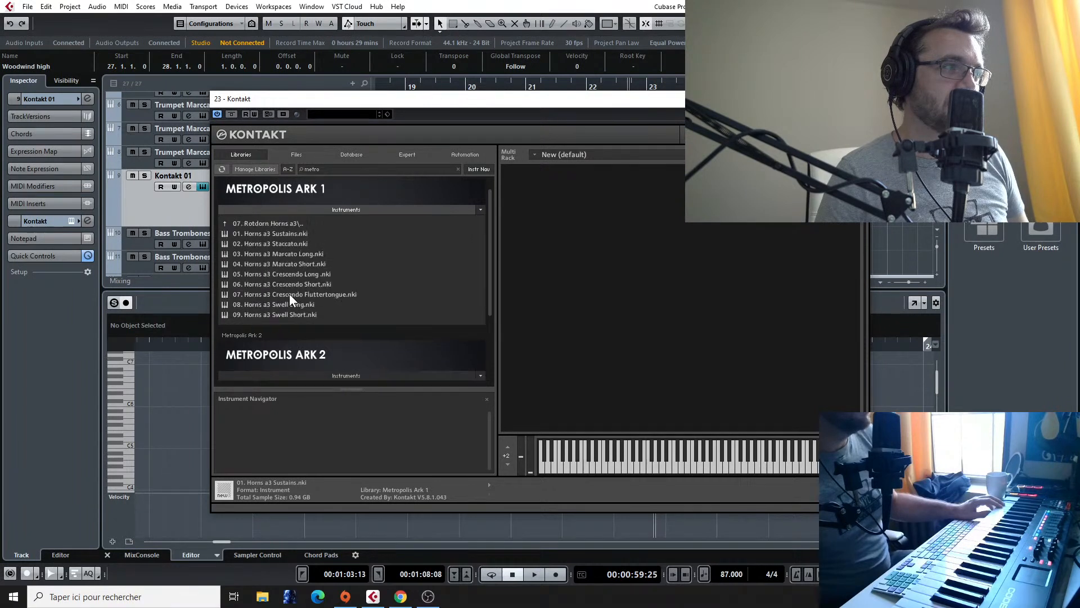
{"action": "double_click", "coordinate": [295, 233]}
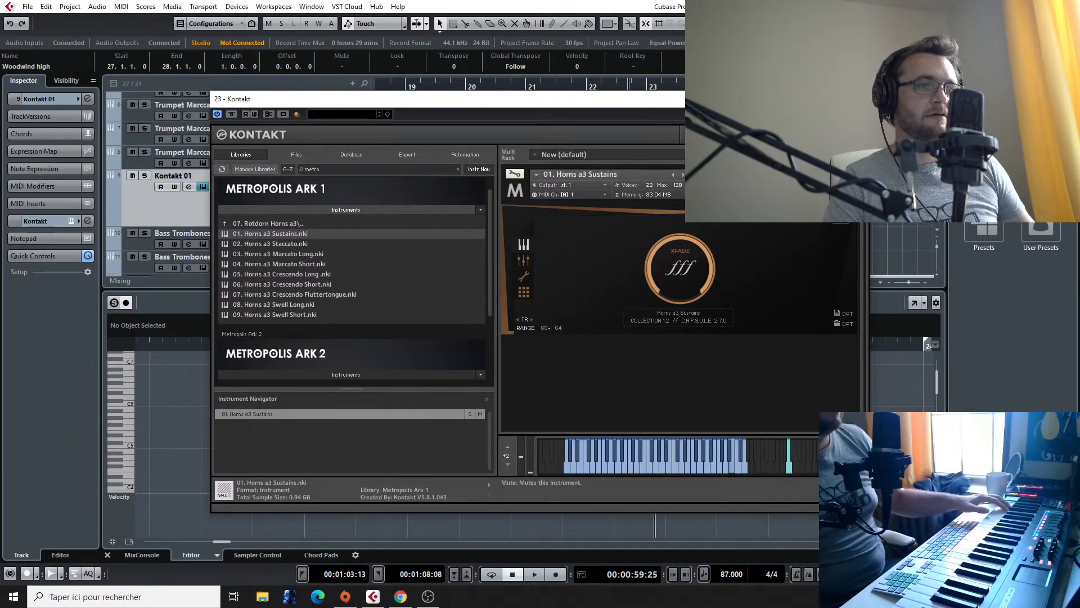
{"action": "left_click_drag", "start_coordinate": [788, 98], "coordinate": [596, 169]}
Step: Start playback of the arrangement from around bar 24 and close the Kontakt window
{"action": "left_click", "coordinate": [706, 86]}
{"action": "key", "text": "space"}
{"action": "scroll", "coordinate": [732, 141], "scroll_direction": "down", "scroll_amount": 1}
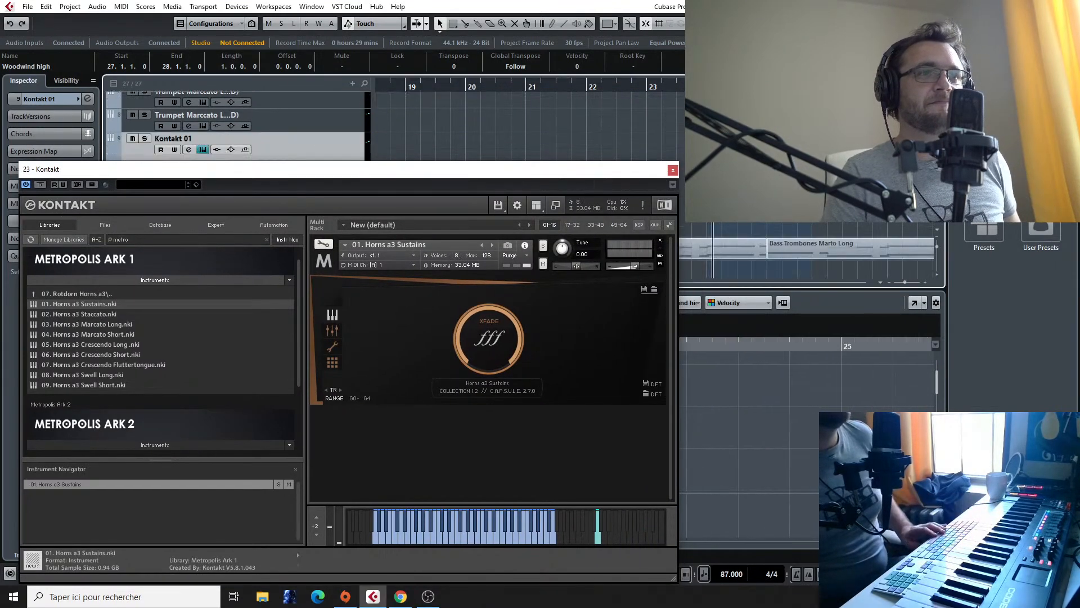
{"action": "scroll", "coordinate": [787, 197], "scroll_direction": "down", "scroll_amount": 1}
{"action": "key", "text": "g"}
{"action": "key", "text": "g"}
{"action": "scroll", "coordinate": [831, 247], "scroll_direction": "right", "scroll_amount": 5}
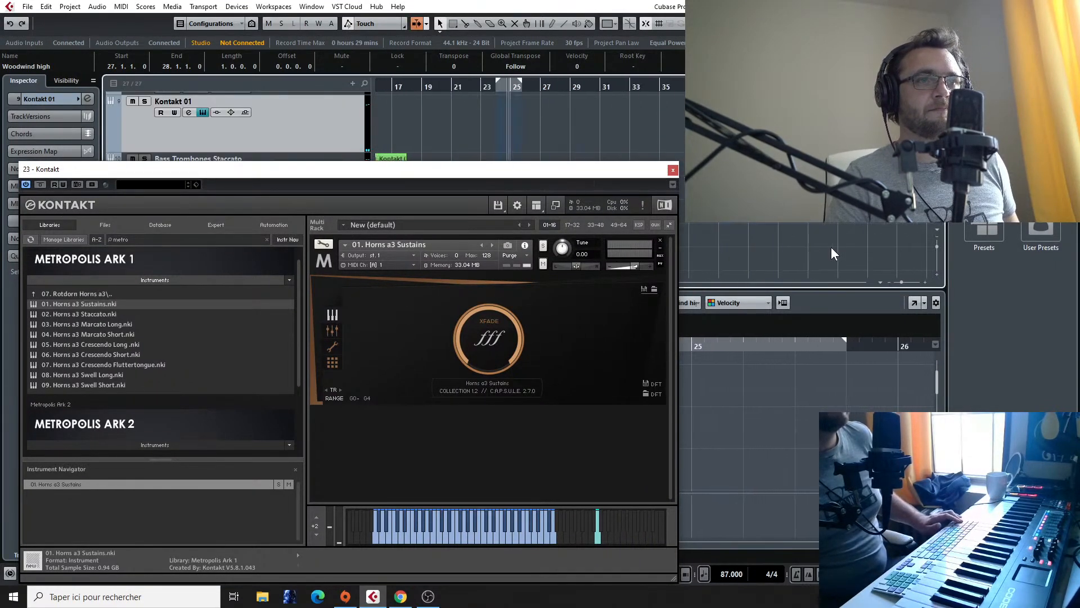
{"action": "scroll", "coordinate": [831, 247], "scroll_direction": "down", "scroll_amount": 4}
{"action": "left_click", "coordinate": [672, 171]}
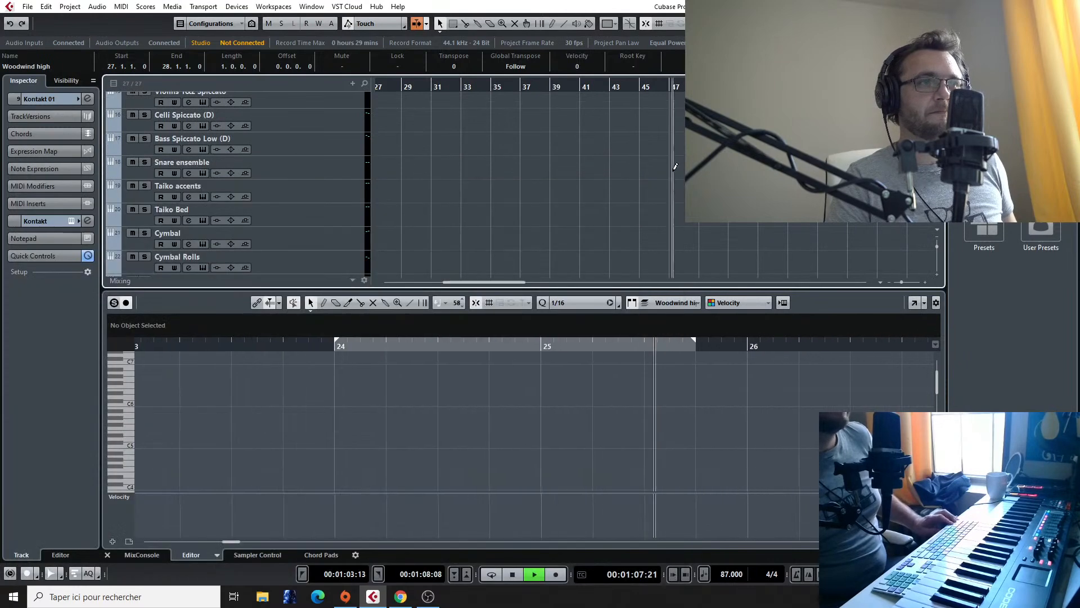
Step: Listen repeatedly to the Final Fantasy VII - Fighting reference audio from about bar 43, stopping after each passage
{"action": "scroll", "coordinate": [625, 187], "scroll_direction": "down", "scroll_amount": 3}
{"action": "double_click", "coordinate": [647, 87]}
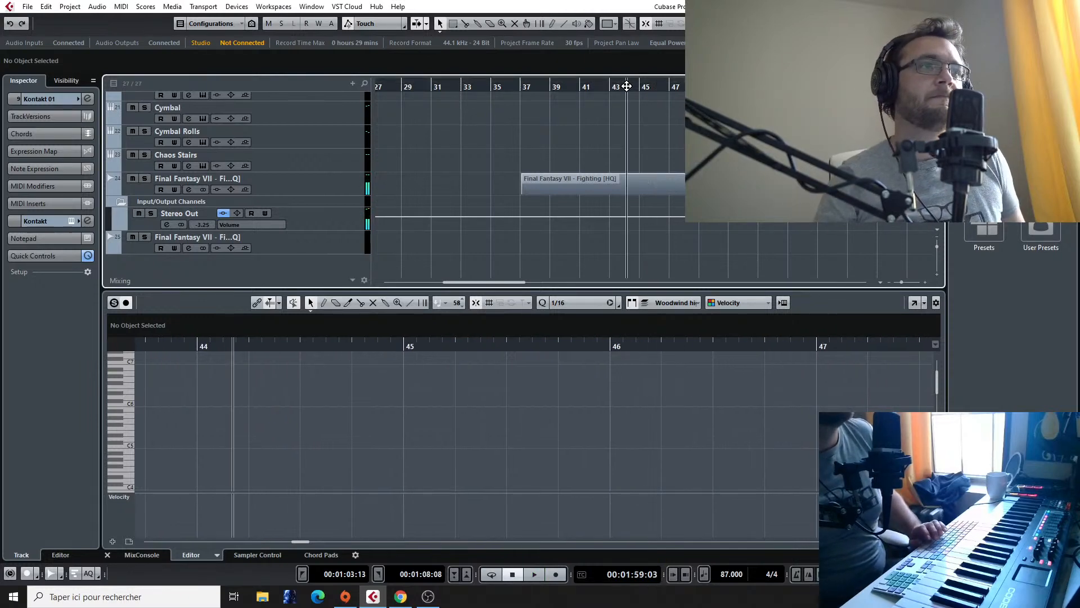
{"action": "double_click", "coordinate": [627, 86]}
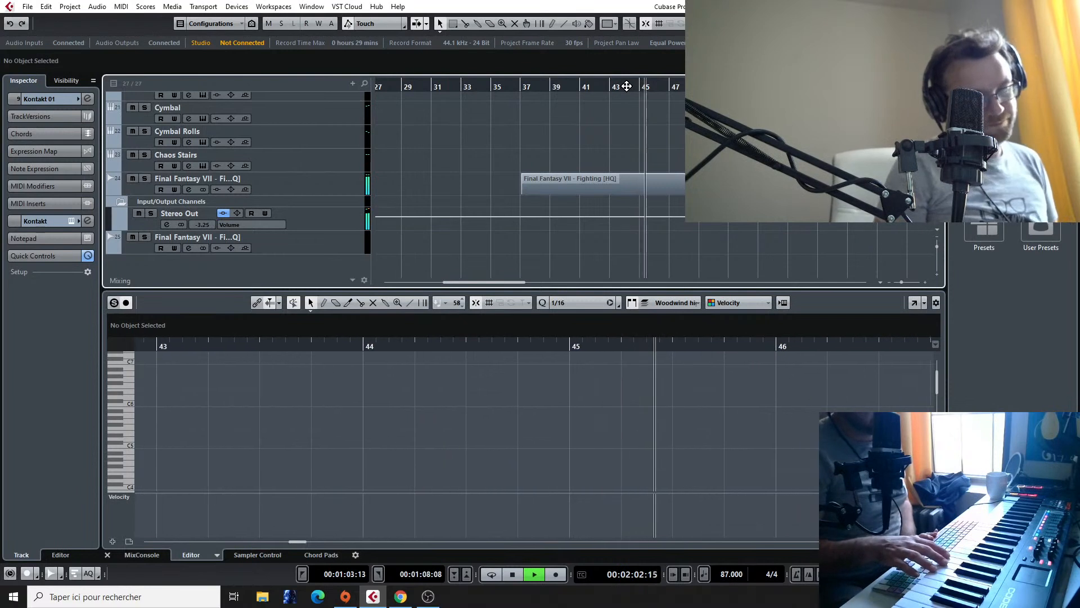
{"action": "key", "text": "space"}
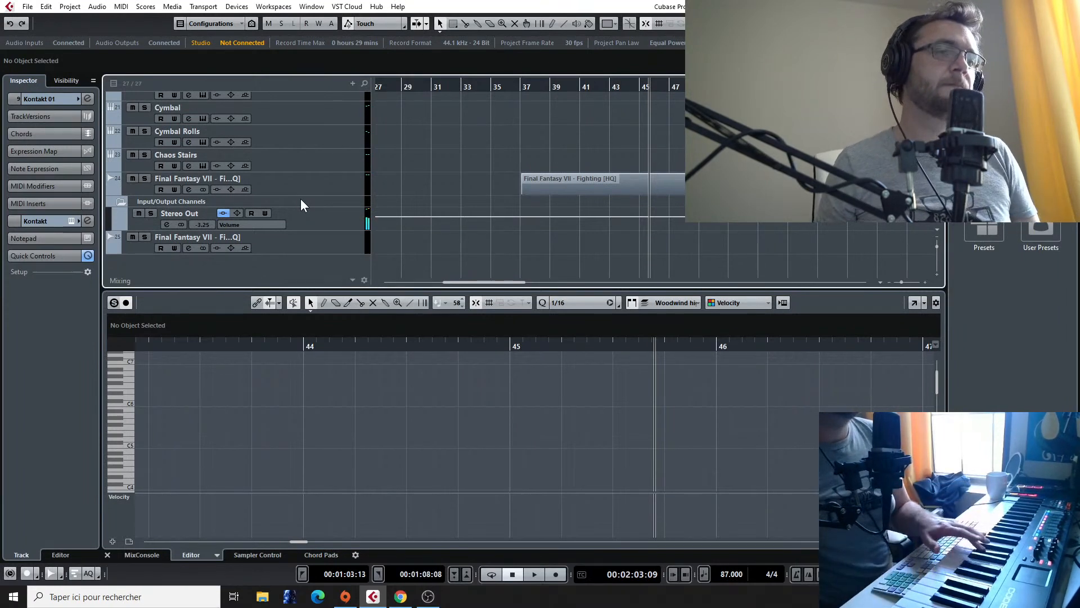
{"action": "left_click", "coordinate": [629, 85]}
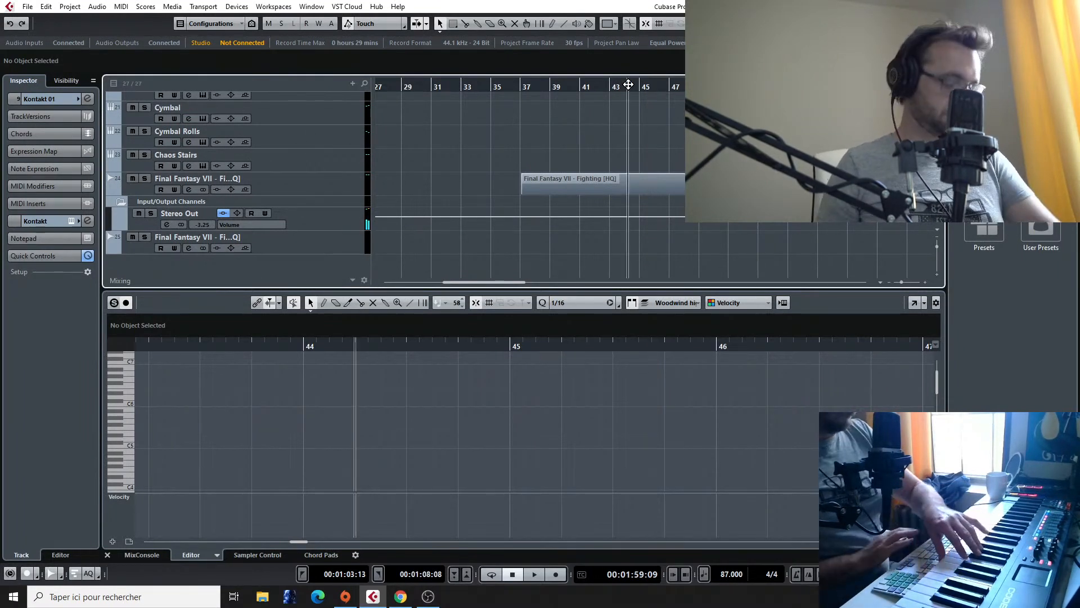
{"action": "key", "text": "space"}
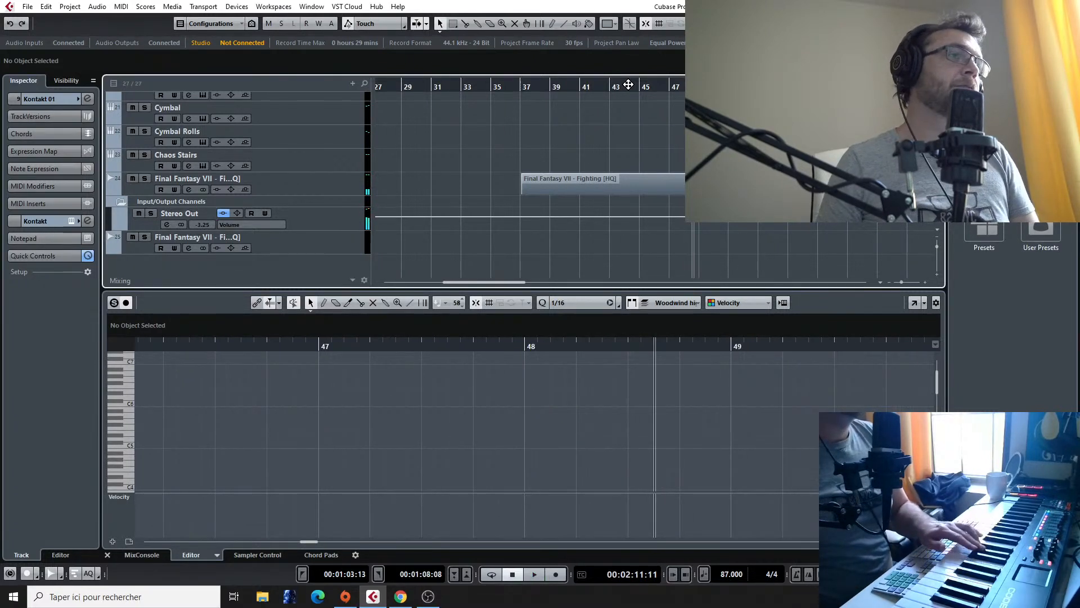
Step: Play the arrangement around bars 21 and 22 to hear the lead-in to the new section
{"action": "scroll", "coordinate": [507, 158], "scroll_direction": "down", "scroll_amount": 2}
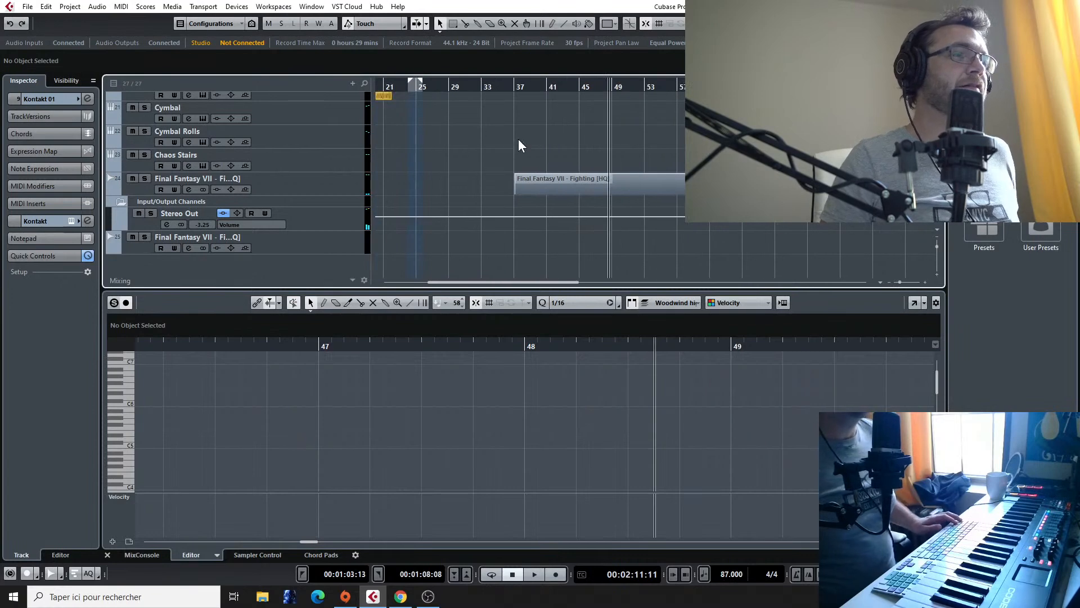
{"action": "scroll", "coordinate": [518, 139], "scroll_direction": "left", "scroll_amount": 5}
{"action": "scroll", "coordinate": [512, 130], "scroll_direction": "up", "scroll_amount": 3}
{"action": "left_click", "coordinate": [549, 86]}
{"action": "scroll", "coordinate": [545, 112], "scroll_direction": "up", "scroll_amount": 5}
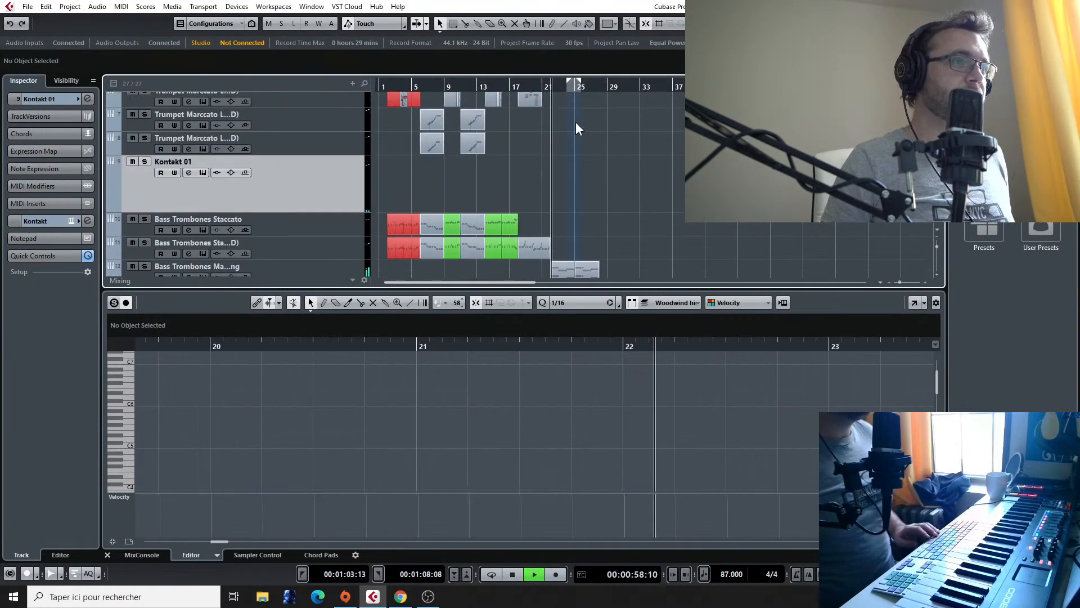
{"action": "scroll", "coordinate": [562, 115], "scroll_direction": "up", "scroll_amount": 4}
{"action": "scroll", "coordinate": [556, 109], "scroll_direction": "down", "scroll_amount": 3}
{"action": "left_click", "coordinate": [524, 86]}
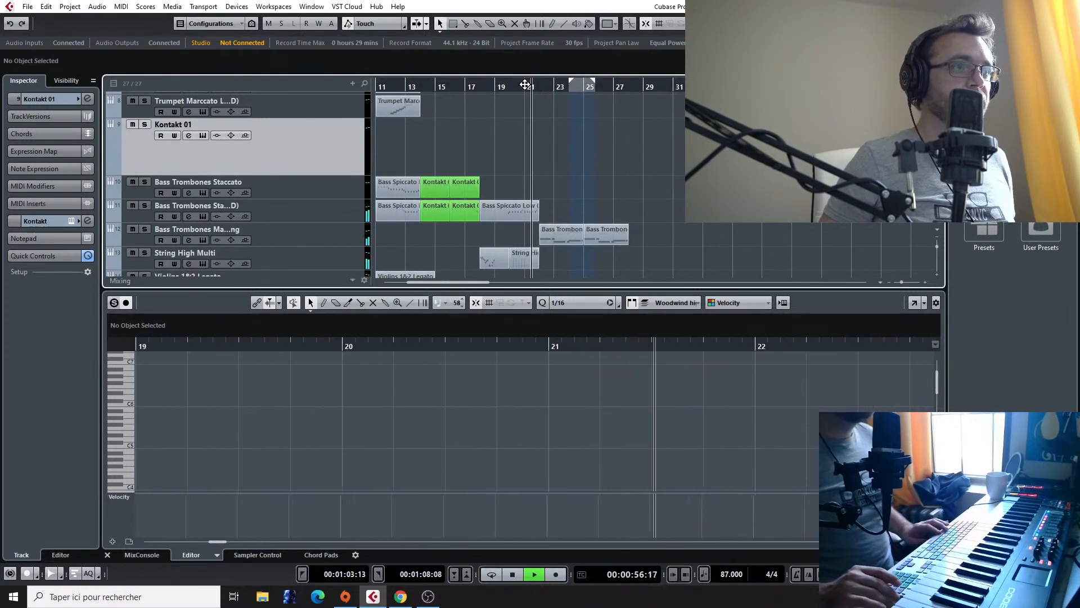
{"action": "key", "text": "space"}
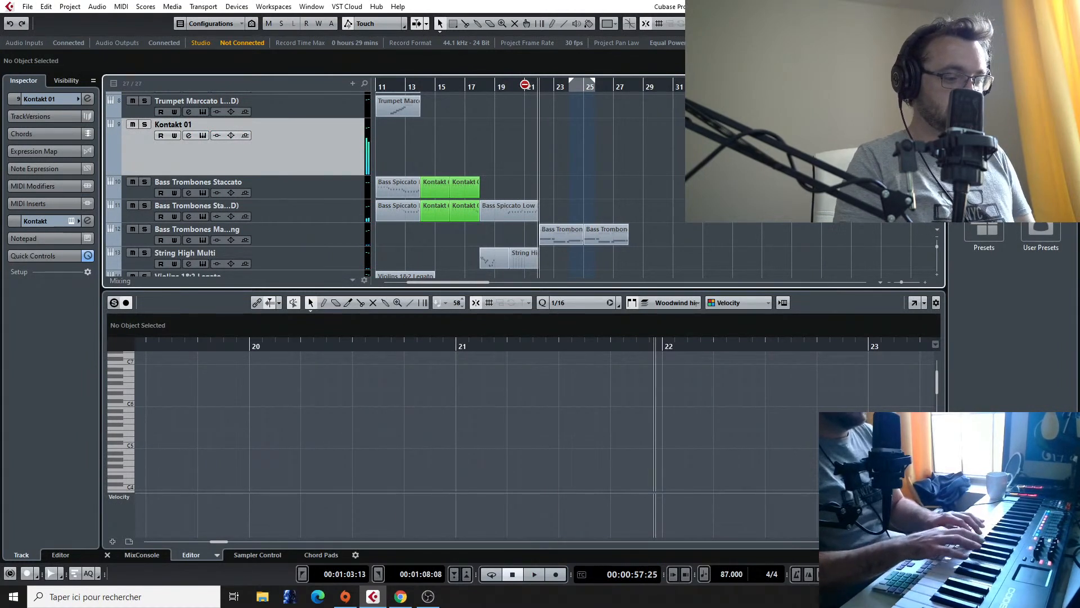
Step: Move the left locator to bar 22 and try a recording pass on the Kontakt 01 track
{"action": "left_click", "coordinate": [550, 88]}
{"action": "left_click", "coordinate": [532, 89]}
{"action": "left_click", "coordinate": [538, 90]}
{"action": "left_click_drag", "start_coordinate": [569, 83], "coordinate": [540, 89]}
{"action": "key", "text": "KP_Multiply"}
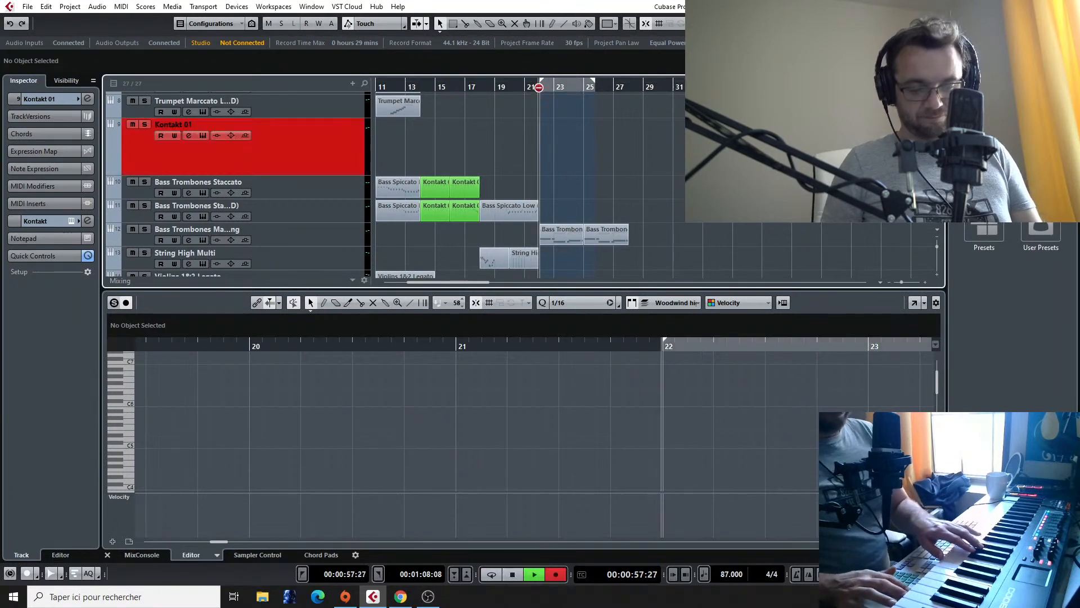
{"action": "key", "text": "space"}
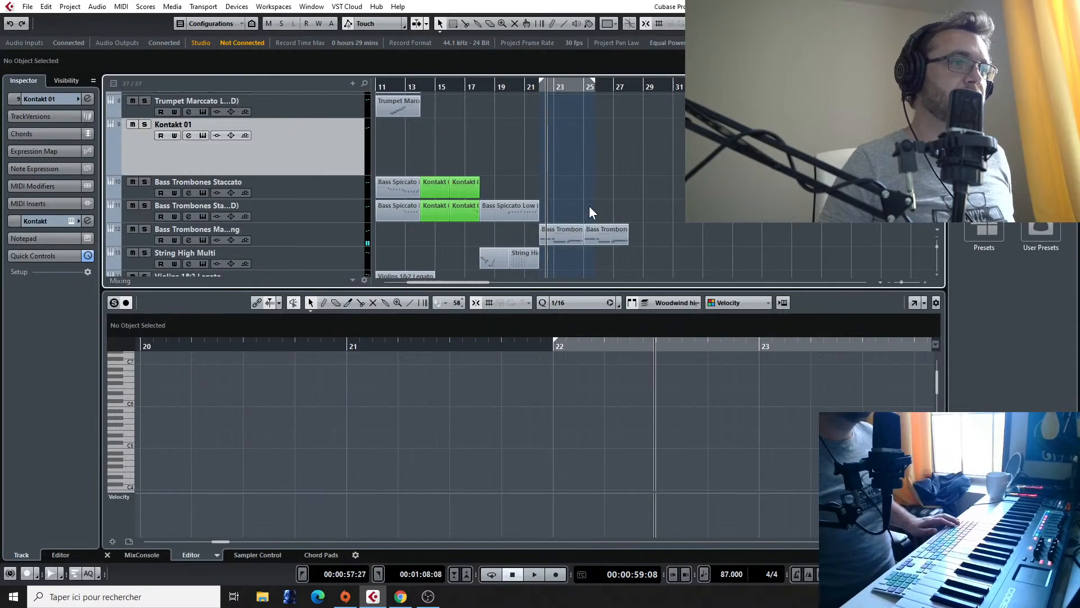
Step: Record a sustained horn melody on the Kontakt 01 track from bar 22, over the bass trombones, stopping after bar 26 begins
{"action": "left_click", "coordinate": [558, 242]}
{"action": "left_click", "coordinate": [563, 165]}
{"action": "left_click", "coordinate": [535, 86]}
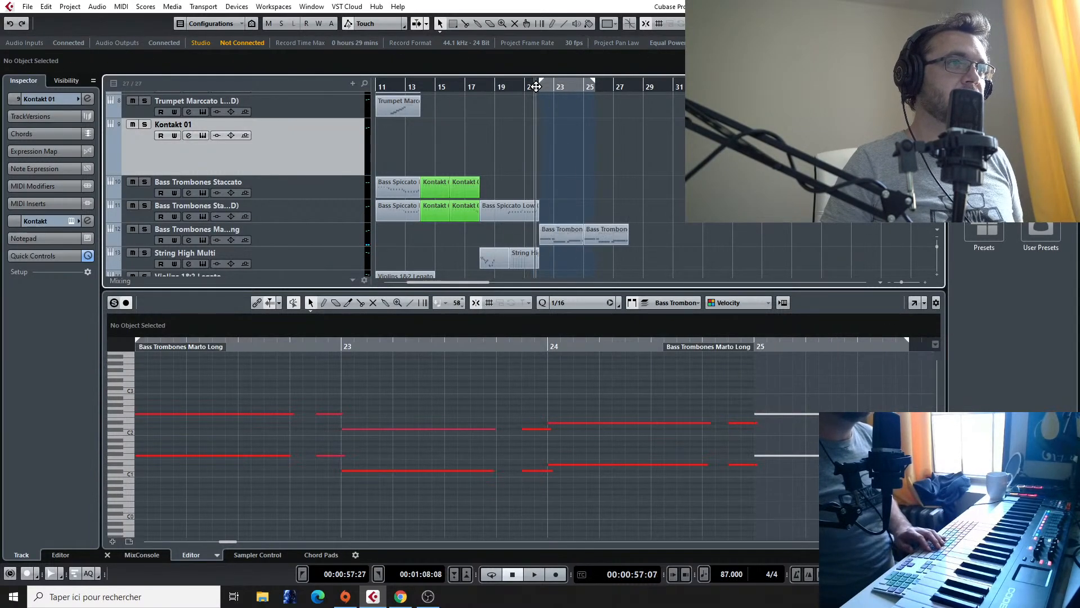
{"action": "scroll", "coordinate": [575, 139], "scroll_direction": "up", "scroll_amount": 5}
{"action": "left_click", "coordinate": [407, 86]}
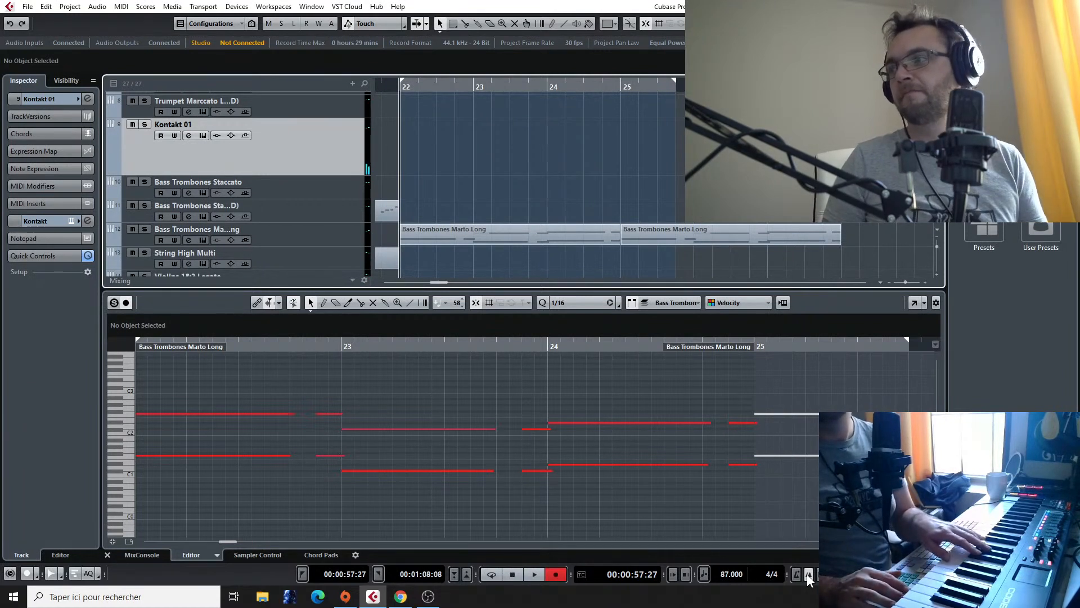
{"action": "key", "text": "KP_Multiply"}
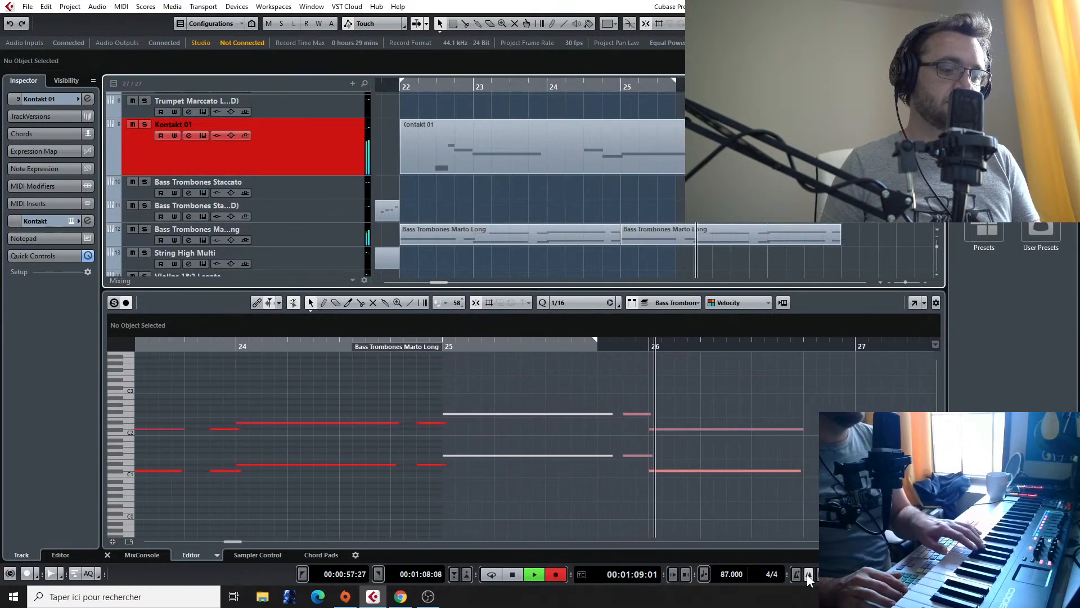
{"action": "key", "text": "space"}
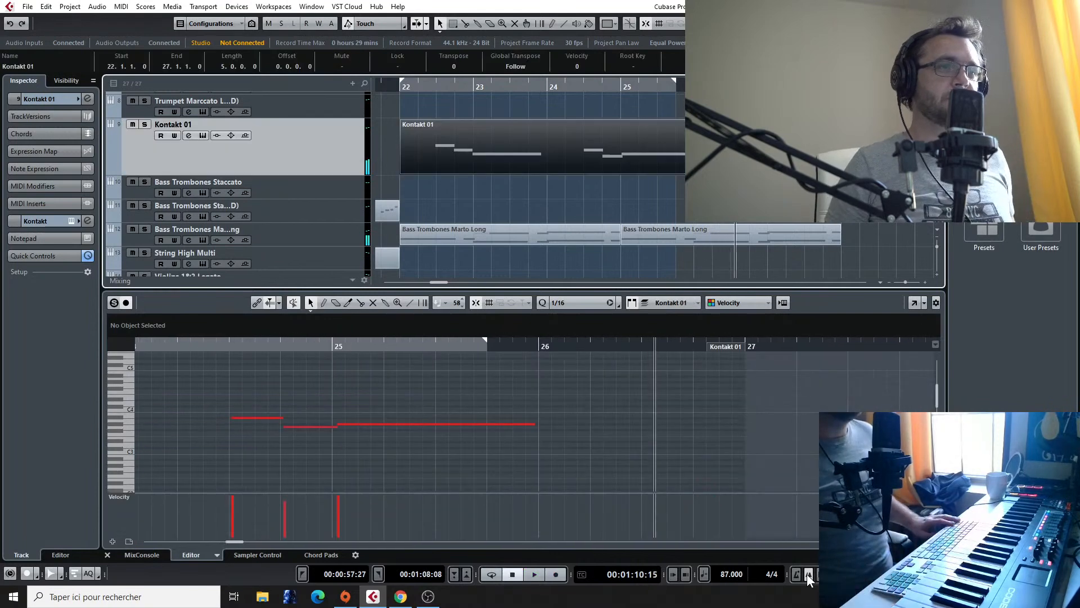
Step: Listen to the Final Fantasy VII - Fighting reference audio up to about bar 50, and return to the arrangement around bar 22
{"action": "scroll", "coordinate": [677, 444], "scroll_direction": "down", "scroll_amount": 3}
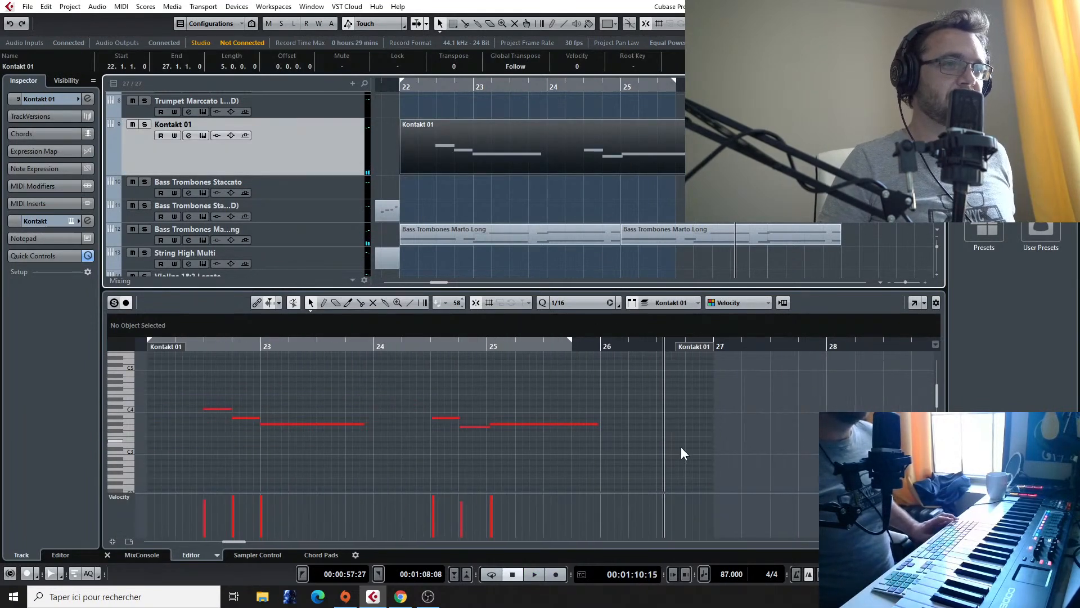
{"action": "scroll", "coordinate": [725, 451], "scroll_direction": "down", "scroll_amount": 2}
{"action": "scroll", "coordinate": [730, 452], "scroll_direction": "down", "scroll_amount": 5}
{"action": "scroll", "coordinate": [781, 468], "scroll_direction": "left", "scroll_amount": 2}
{"action": "scroll", "coordinate": [781, 468], "scroll_direction": "right", "scroll_amount": 1}
{"action": "scroll", "coordinate": [802, 229], "scroll_direction": "down", "scroll_amount": 3}
{"action": "scroll", "coordinate": [802, 230], "scroll_direction": "down", "scroll_amount": 4}
{"action": "scroll", "coordinate": [801, 232], "scroll_direction": "right", "scroll_amount": 5}
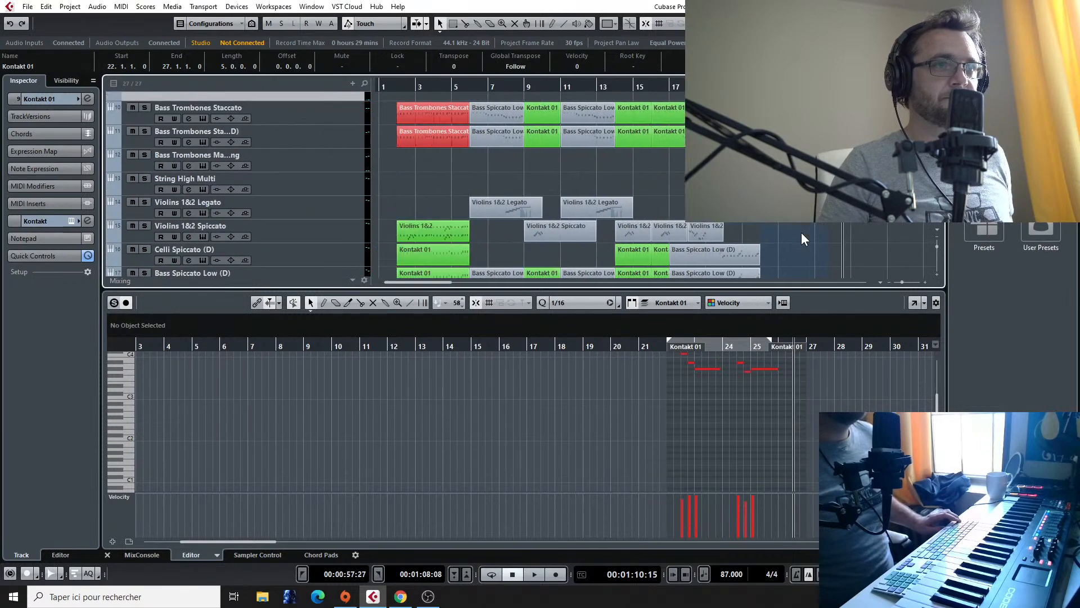
{"action": "scroll", "coordinate": [783, 229], "scroll_direction": "down", "scroll_amount": 3}
{"action": "left_click", "coordinate": [743, 88]}
{"action": "key", "text": "space"}
{"action": "left_click", "coordinate": [710, 88]}
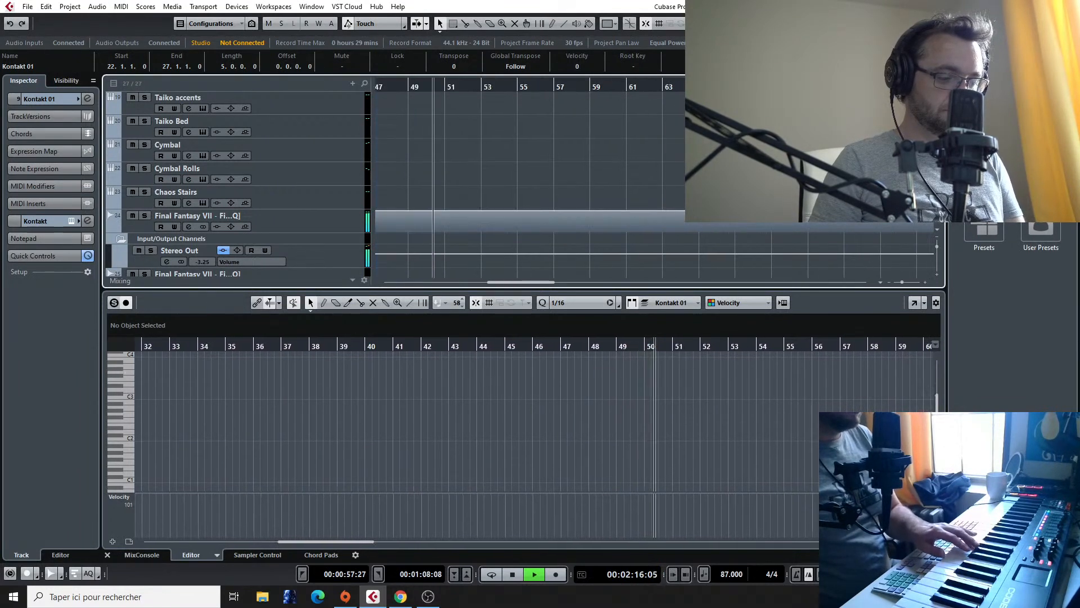
{"action": "key", "text": "space"}
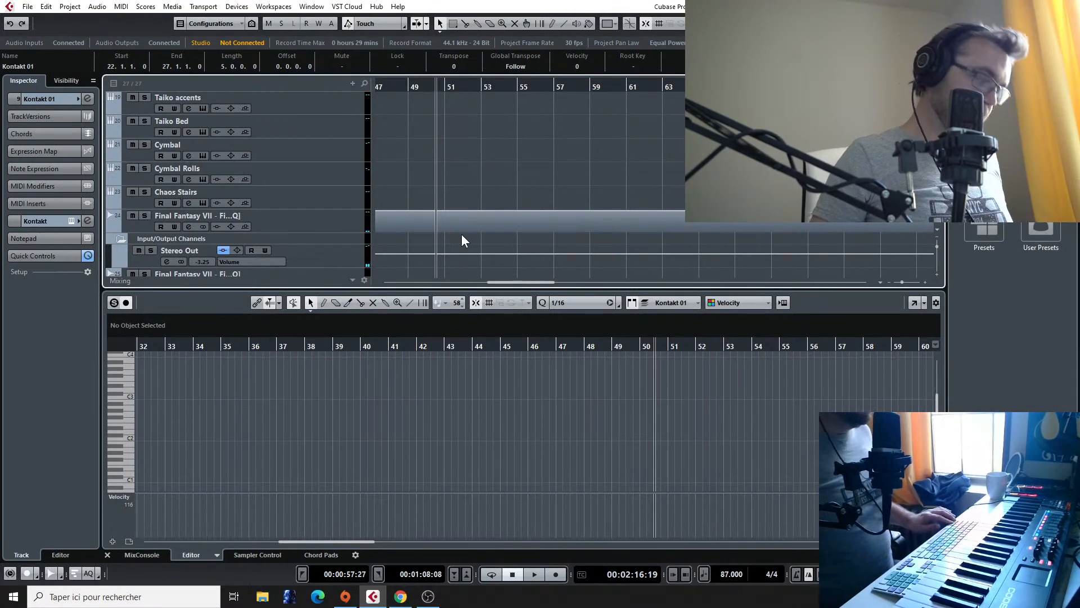
{"action": "scroll", "coordinate": [466, 205], "scroll_direction": "down", "scroll_amount": 5}
{"action": "scroll", "coordinate": [434, 185], "scroll_direction": "left", "scroll_amount": 5}
{"action": "scroll", "coordinate": [530, 171], "scroll_direction": "up", "scroll_amount": 10}
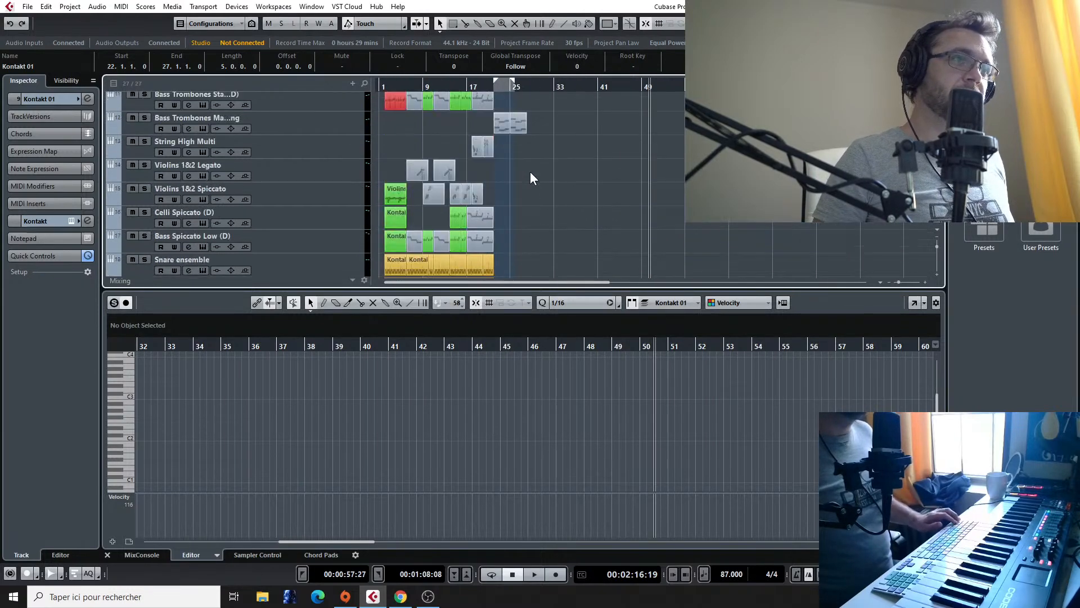
Step: Play the recorded melody from around bar 23 and extend the Kontakt 01 part so it ends at bar 29
{"action": "left_click", "coordinate": [507, 91]}
{"action": "key", "text": "space"}
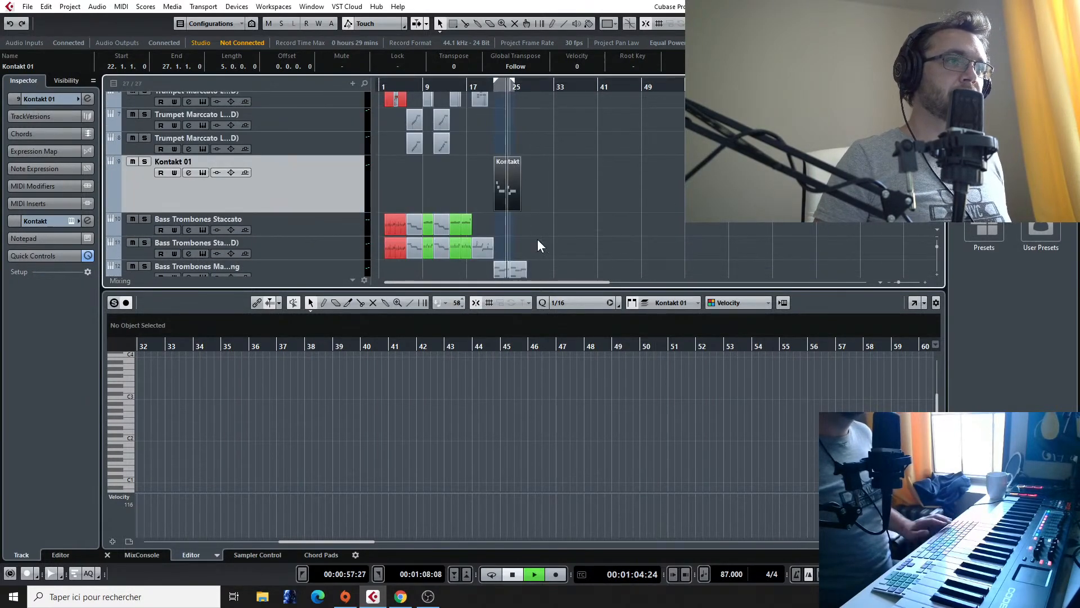
{"action": "scroll", "coordinate": [539, 238], "scroll_direction": "up", "scroll_amount": 4}
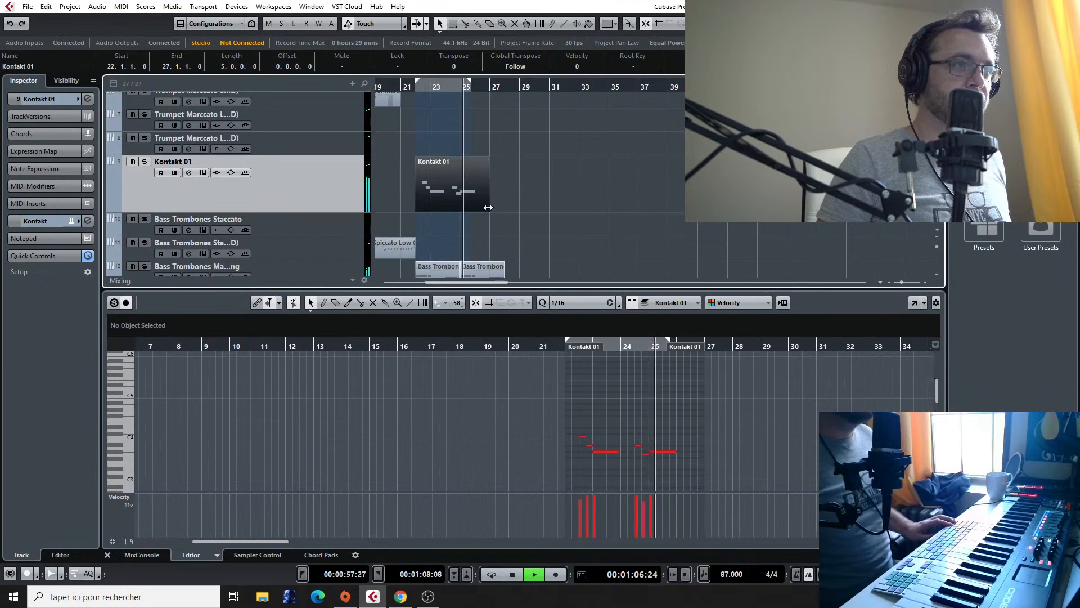
{"action": "left_click_drag", "start_coordinate": [488, 210], "coordinate": [519, 210]}
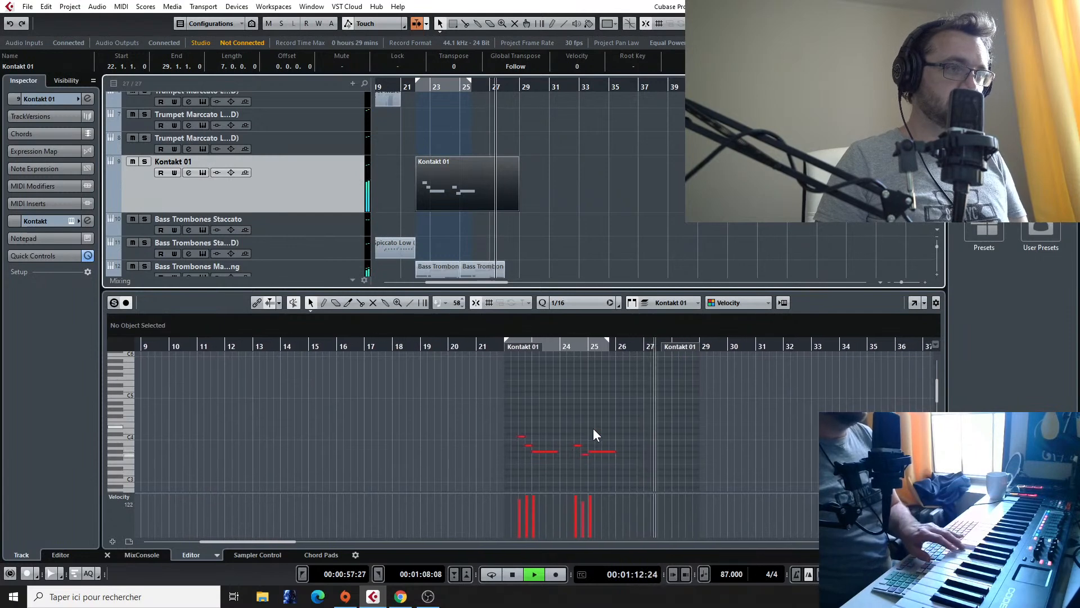
Step: Copy the second three-note phrase of the Kontakt 01 melody to bar 26 at higher pitches
{"action": "key", "text": "space"}
{"action": "left_click", "coordinate": [572, 446]}
{"action": "left_click_drag", "start_coordinate": [569, 433], "coordinate": [622, 444]}
{"action": "left_click", "coordinate": [627, 457]}
{"action": "left_click", "coordinate": [627, 448]}
{"action": "scroll", "coordinate": [610, 444], "scroll_direction": "up", "scroll_amount": 2}
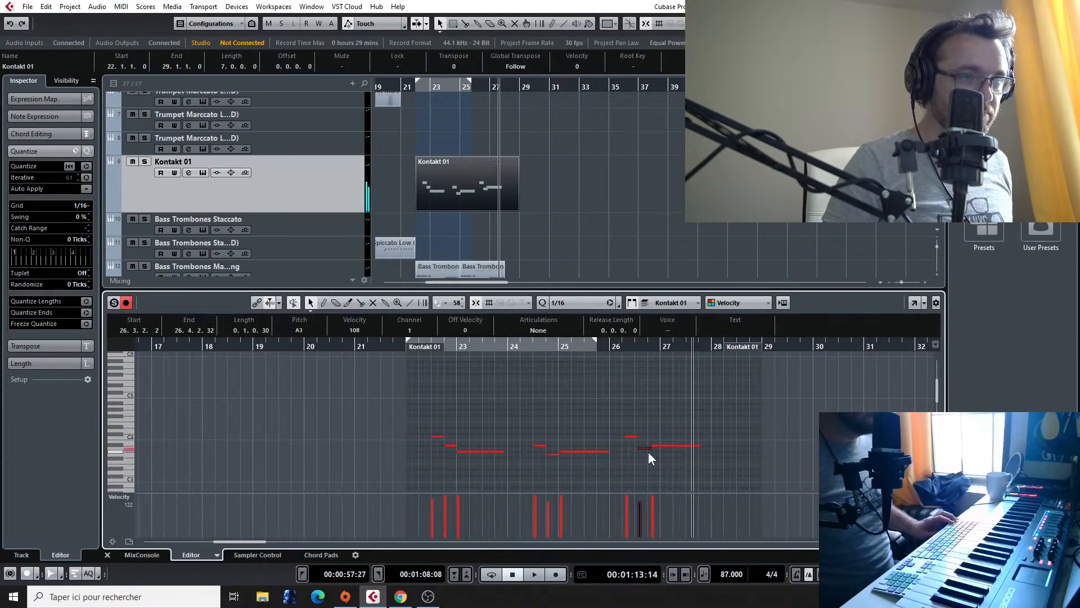
Step: Lower the last two notes of the bar 26 phrase to G#3 and G3, and shift its opening C4 slightly earlier
{"action": "left_click_drag", "start_coordinate": [643, 448], "coordinate": [657, 455]}
{"action": "left_click_drag", "start_coordinate": [622, 410], "coordinate": [679, 455]}
{"action": "scroll", "coordinate": [619, 407], "scroll_direction": "up", "scroll_amount": 2}
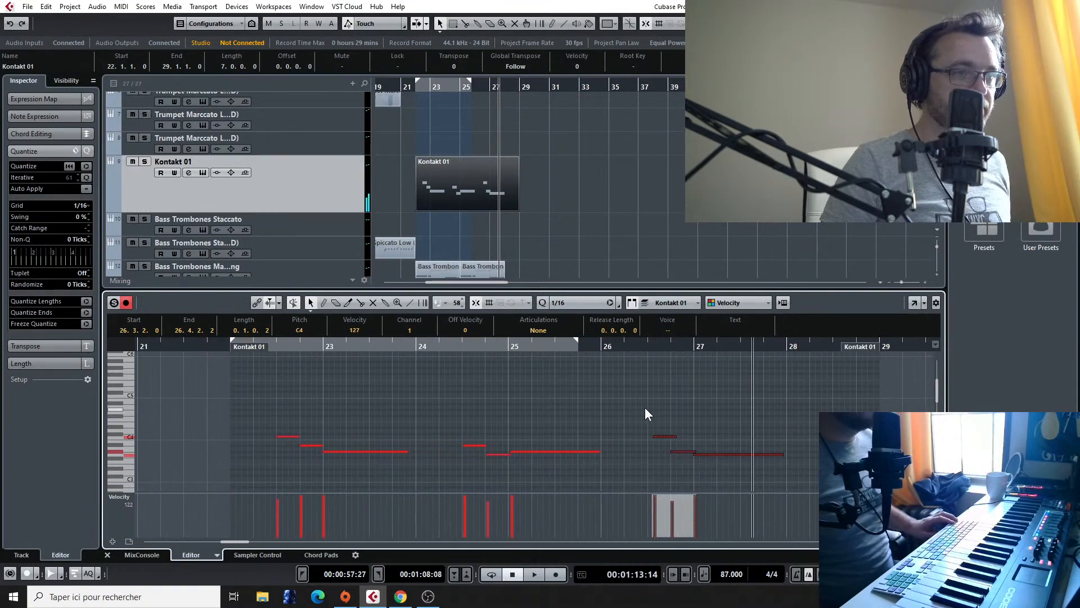
{"action": "left_click", "coordinate": [669, 426]}
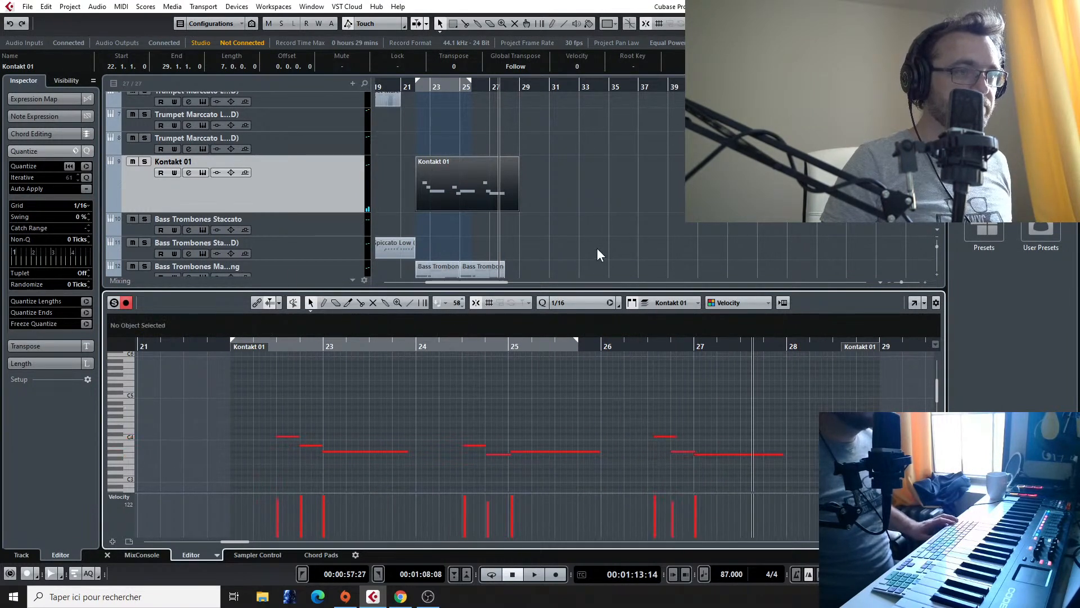
{"action": "left_click_drag", "start_coordinate": [622, 415], "coordinate": [656, 437]}
{"action": "left_click", "coordinate": [660, 428]}
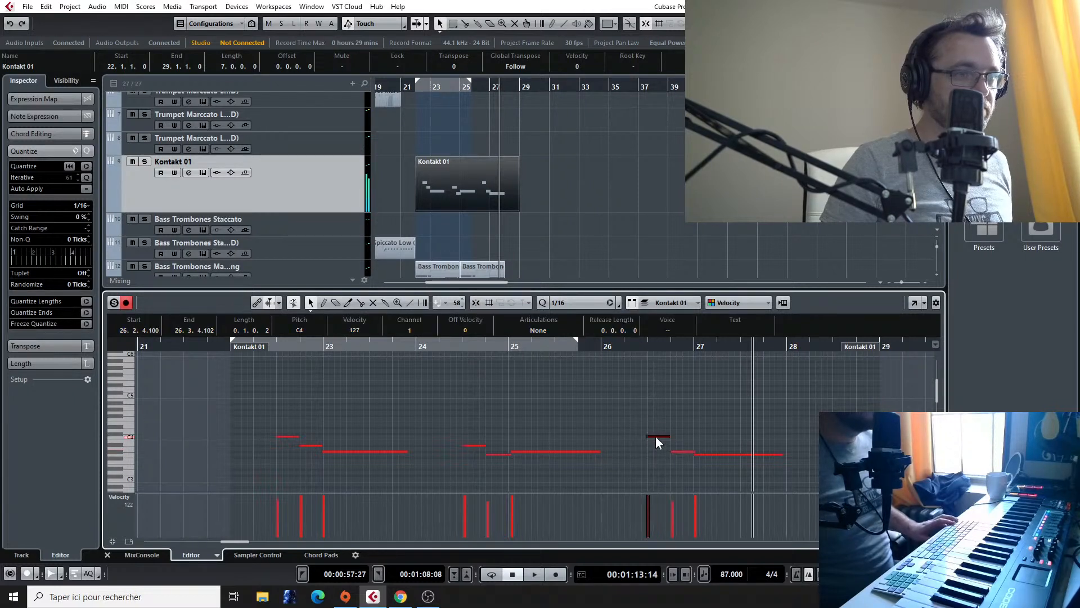
Step: Play the copied phrase in bars 26 and 27 and lower its first note
{"action": "left_click", "coordinate": [633, 346]}
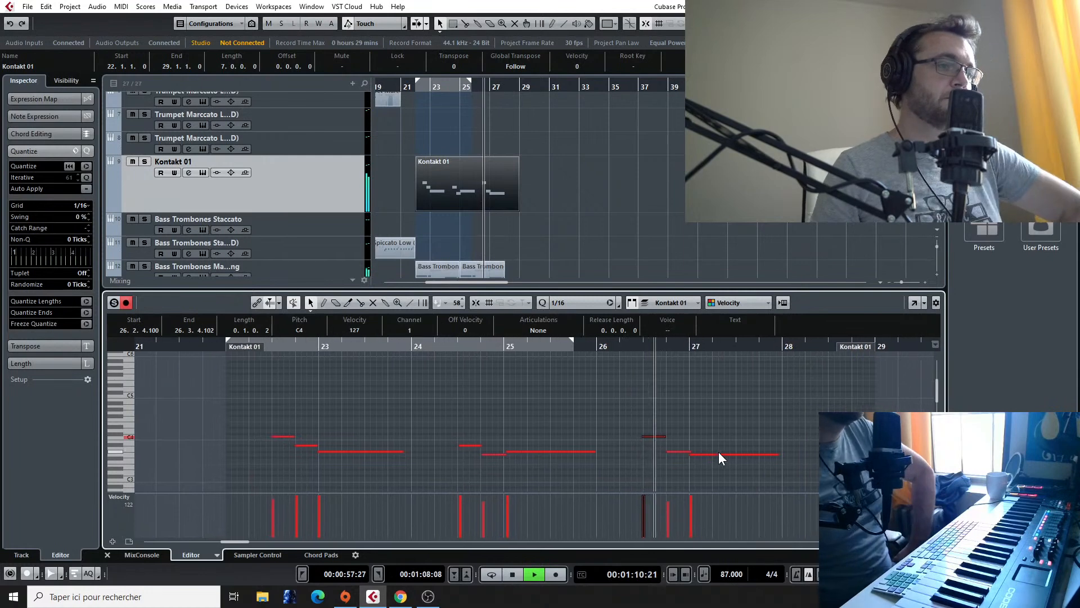
{"action": "key", "text": "space"}
{"action": "scroll", "coordinate": [344, 389], "scroll_direction": "down", "scroll_amount": 1}
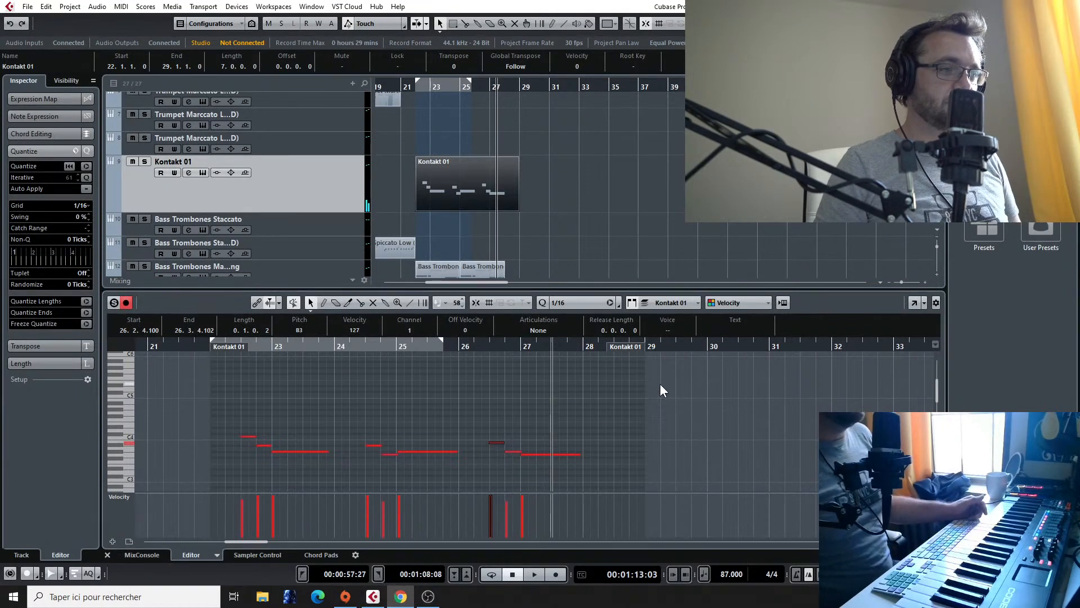
{"action": "left_click", "coordinate": [684, 444]}
Step: Listen repeatedly to the Final Fantasy VII - Fighting reference audio from about bar 45
{"action": "scroll", "coordinate": [684, 445], "scroll_direction": "down", "scroll_amount": 3}
{"action": "scroll", "coordinate": [684, 444], "scroll_direction": "right", "scroll_amount": 3}
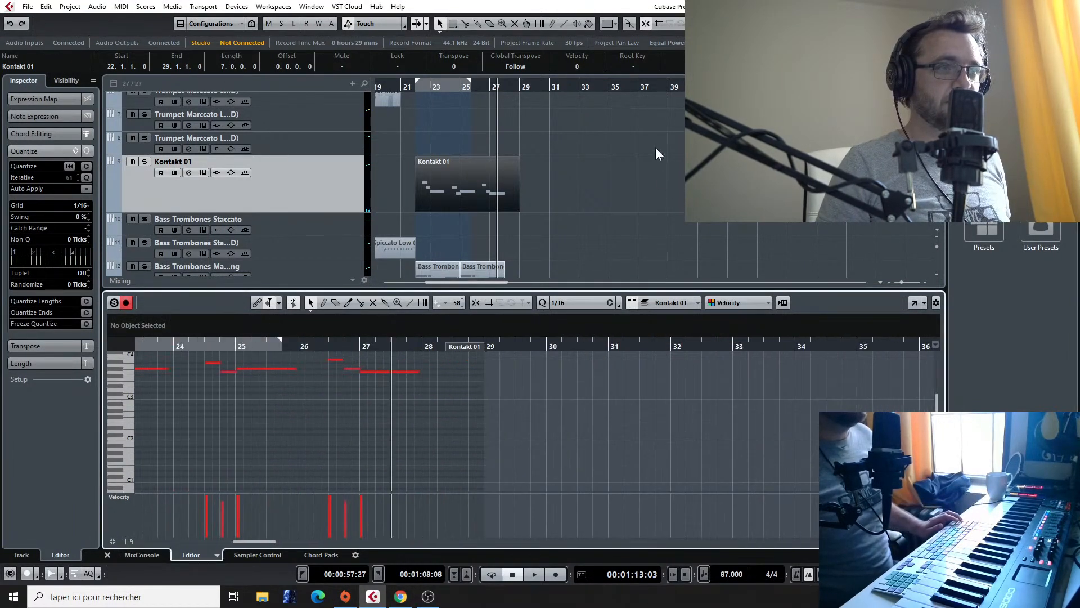
{"action": "scroll", "coordinate": [656, 151], "scroll_direction": "down", "scroll_amount": 5}
{"action": "scroll", "coordinate": [653, 189], "scroll_direction": "right", "scroll_amount": 5}
{"action": "left_click", "coordinate": [502, 89]}
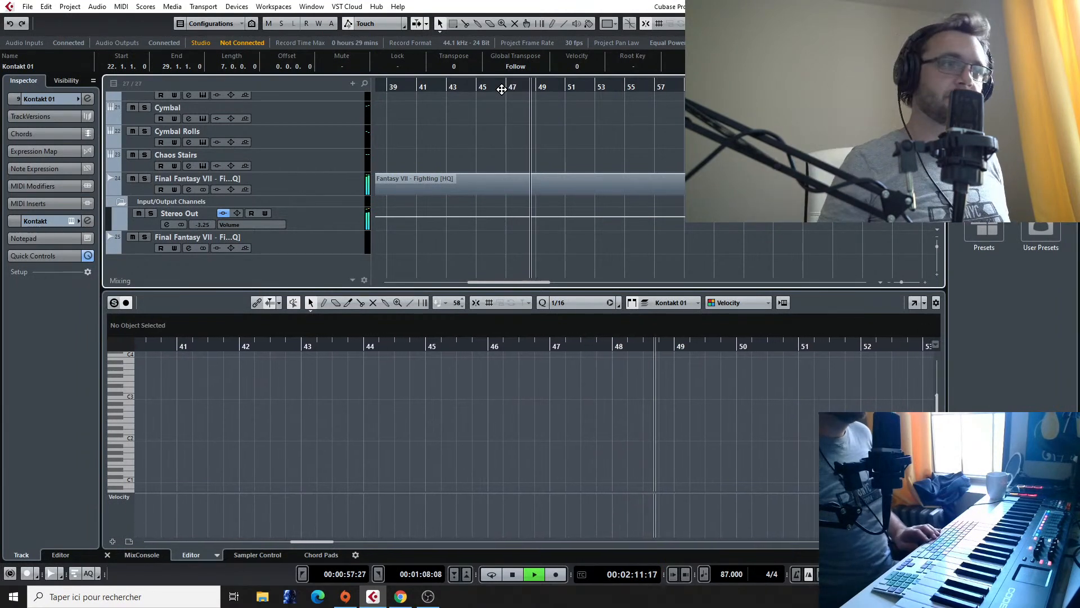
{"action": "key", "text": "space"}
{"action": "left_click", "coordinate": [474, 87]}
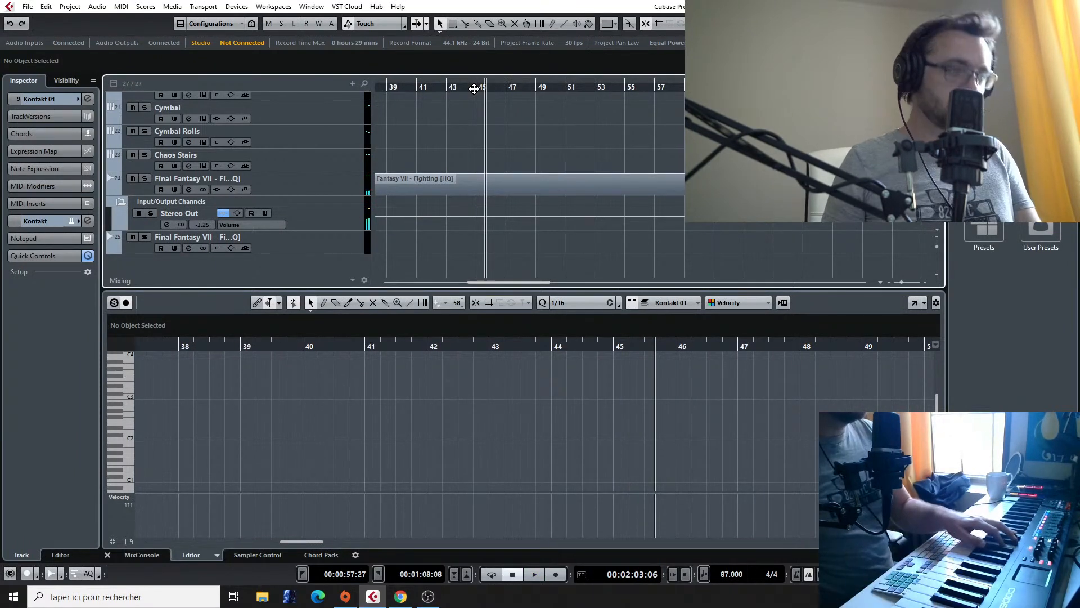
{"action": "left_click", "coordinate": [475, 88]}
{"action": "key", "text": "space"}
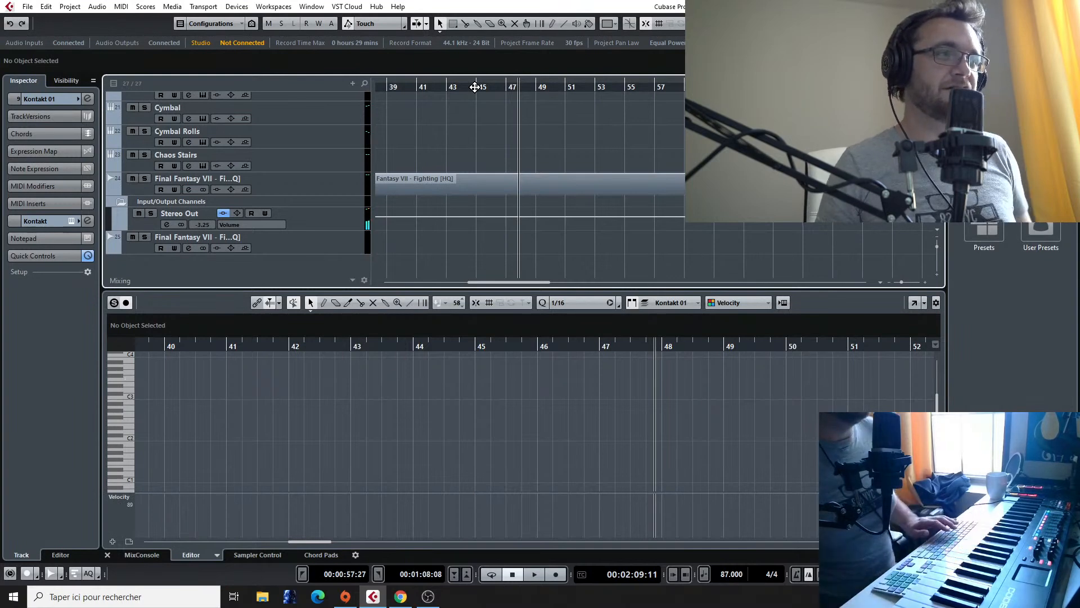
{"action": "left_click", "coordinate": [477, 87]}
{"action": "key", "text": "space"}
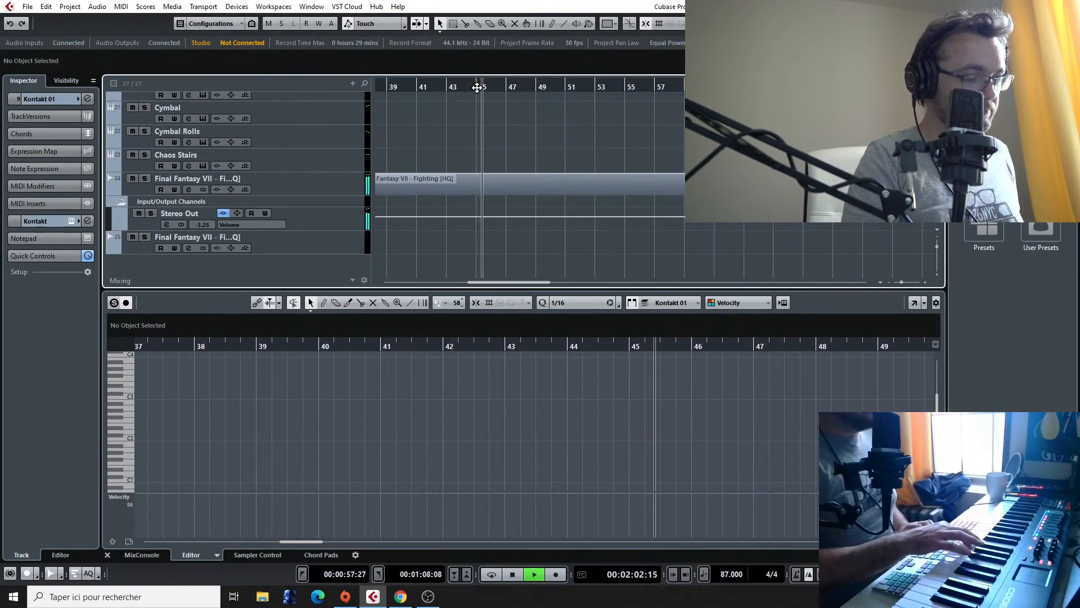
{"action": "key", "text": "space"}
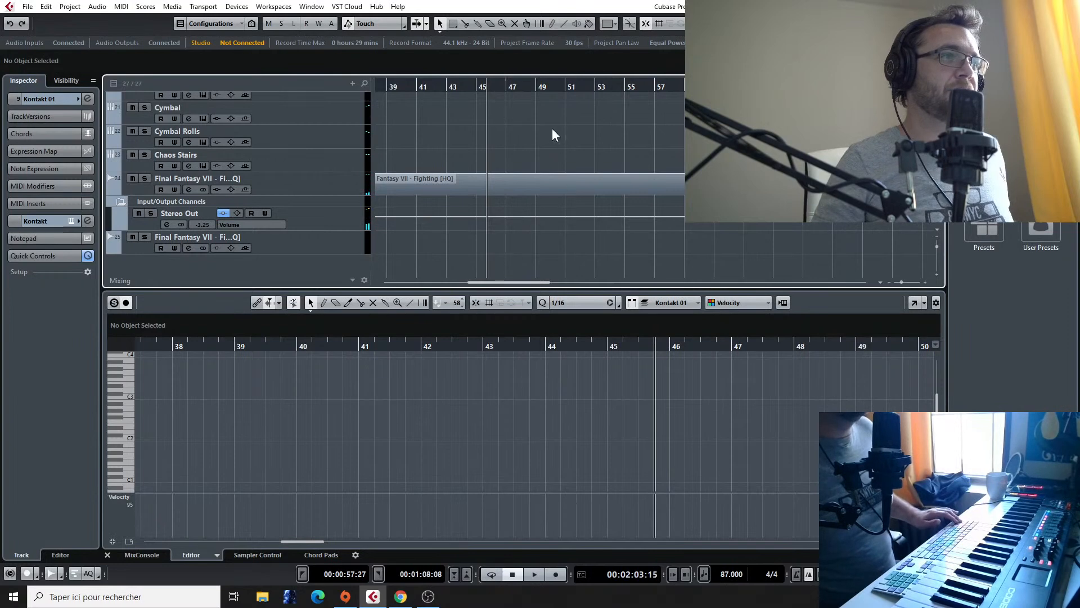
Step: Add a lower harmony voice beneath the first melody phrase of the Kontakt 01 part in bars 22 and 23
{"action": "scroll", "coordinate": [552, 129], "scroll_direction": "down", "scroll_amount": 1}
{"action": "scroll", "coordinate": [552, 128], "scroll_direction": "left", "scroll_amount": 5}
{"action": "scroll", "coordinate": [568, 141], "scroll_direction": "up", "scroll_amount": 3}
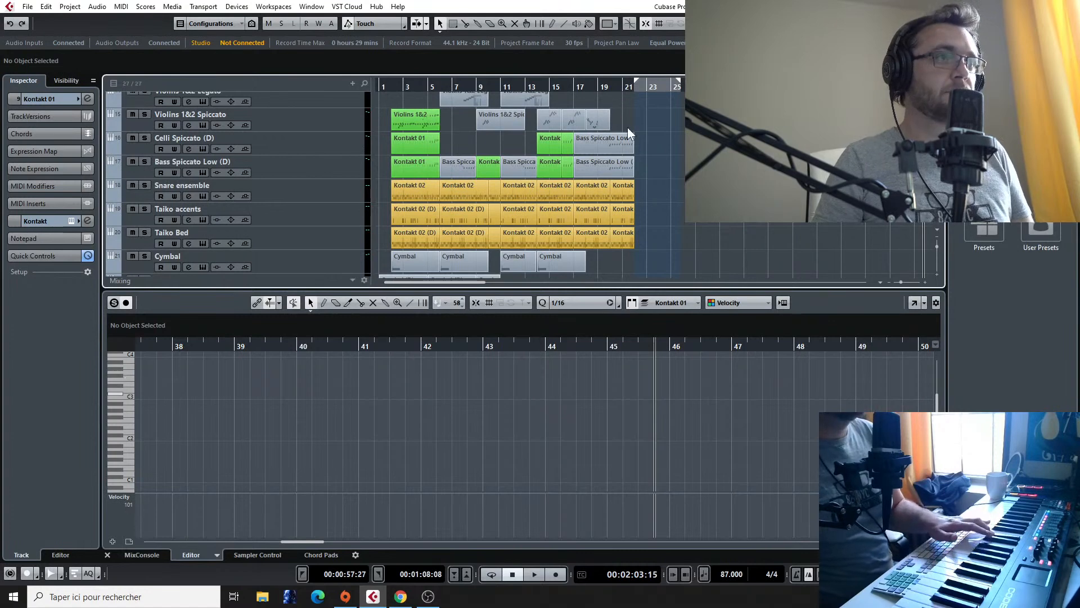
{"action": "scroll", "coordinate": [619, 121], "scroll_direction": "up", "scroll_amount": 4}
{"action": "left_click", "coordinate": [660, 179]}
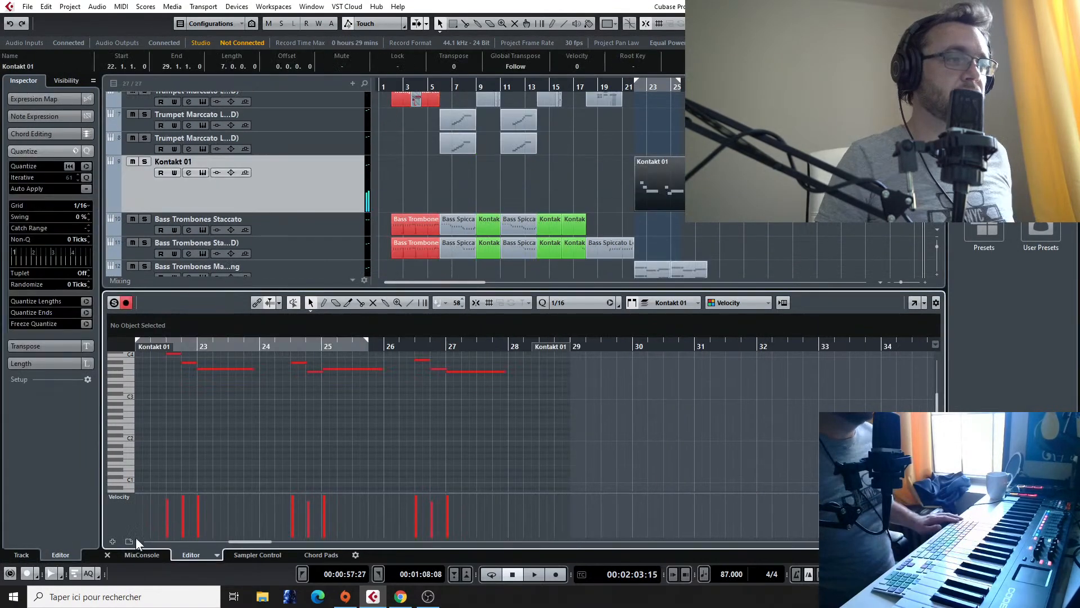
{"action": "scroll", "coordinate": [173, 465], "scroll_direction": "left", "scroll_amount": 3}
{"action": "scroll", "coordinate": [199, 440], "scroll_direction": "up", "scroll_amount": 2}
{"action": "left_click_drag", "start_coordinate": [323, 399], "coordinate": [368, 449]}
{"action": "left_click", "coordinate": [293, 491]}
{"action": "left_click", "coordinate": [365, 438]}
Step: Add lower harmony notes beneath the second phrase in bars 24 and 25, moving the middle harmony note further down
{"action": "left_click_drag", "start_coordinate": [444, 386], "coordinate": [458, 430]}
{"action": "left_click", "coordinate": [465, 437]}
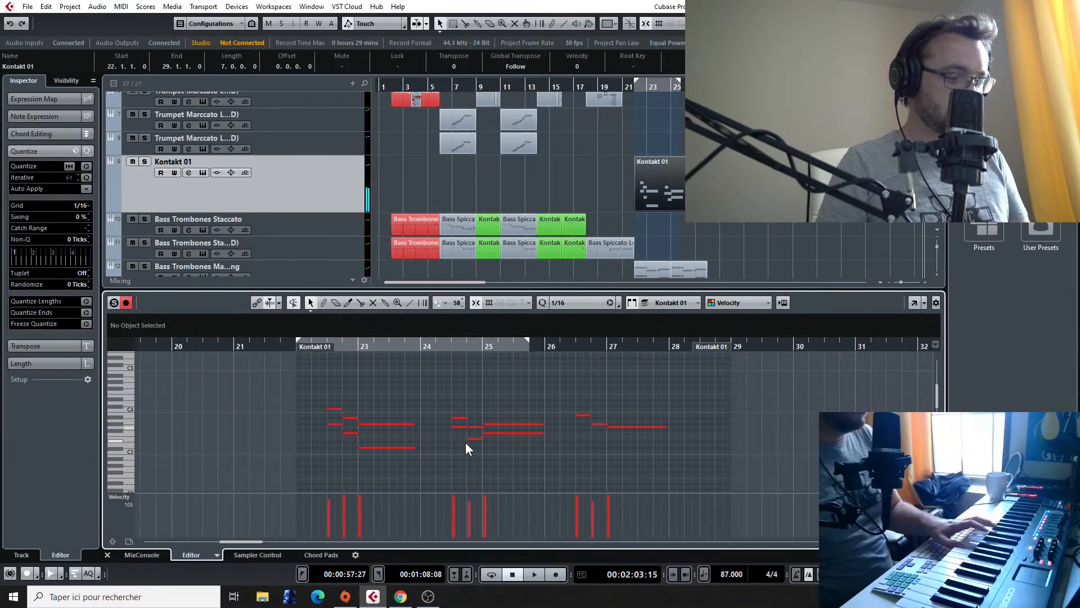
{"action": "left_click", "coordinate": [477, 439]}
{"action": "left_click_drag", "start_coordinate": [477, 441], "coordinate": [477, 461]}
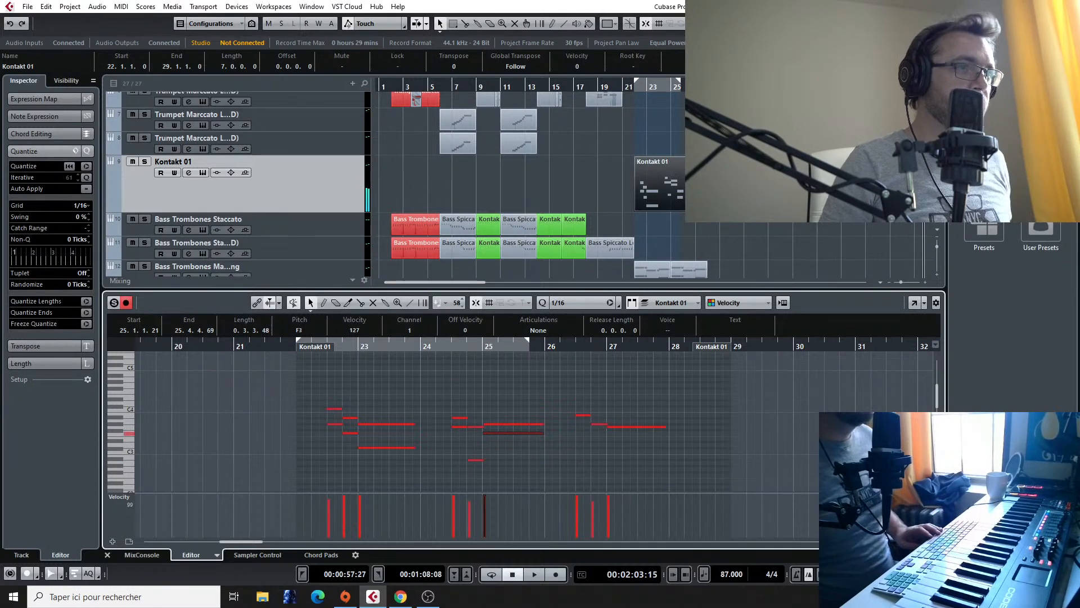
Step: Play the harmonised melody from bar 22, set the first note of the bar 26 phrase to C4, and continue playback
{"action": "left_click", "coordinate": [636, 87]}
{"action": "key", "text": "space"}
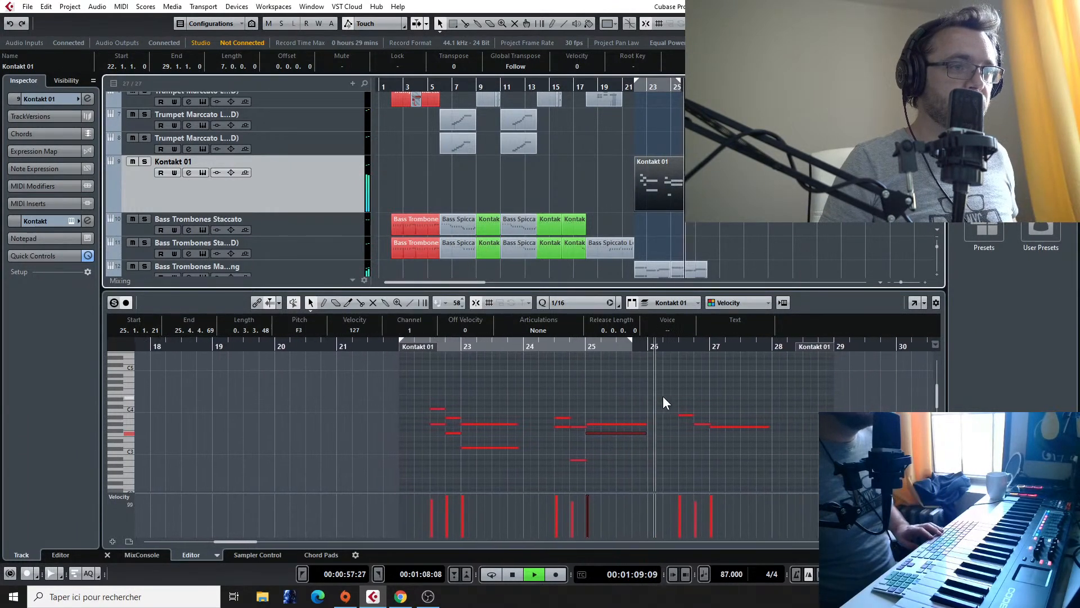
{"action": "key", "text": "space"}
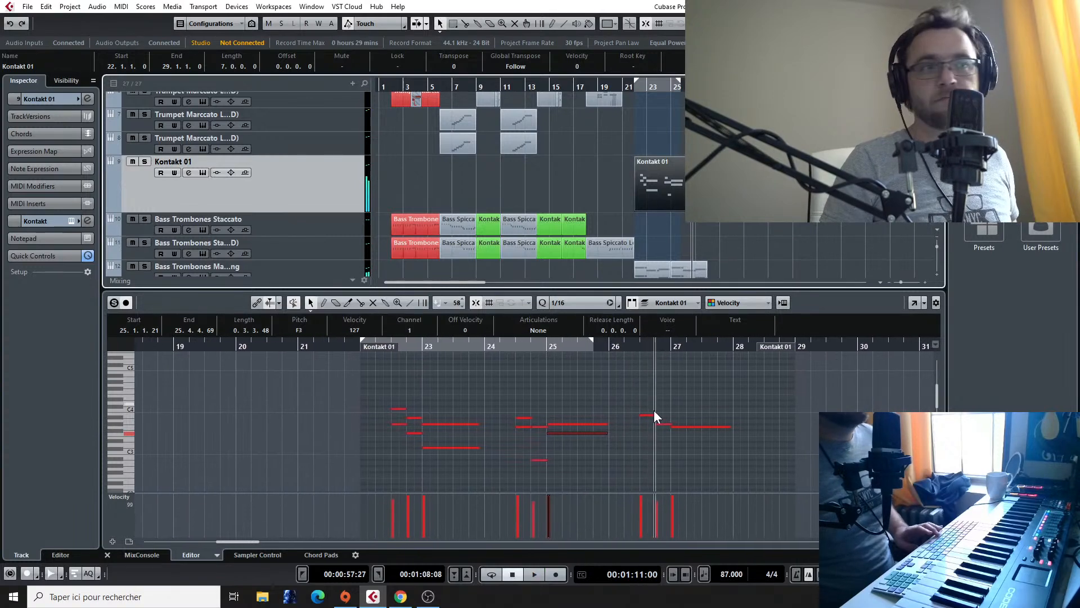
{"action": "left_click_drag", "start_coordinate": [643, 415], "coordinate": [646, 414]}
{"action": "key", "text": "space"}
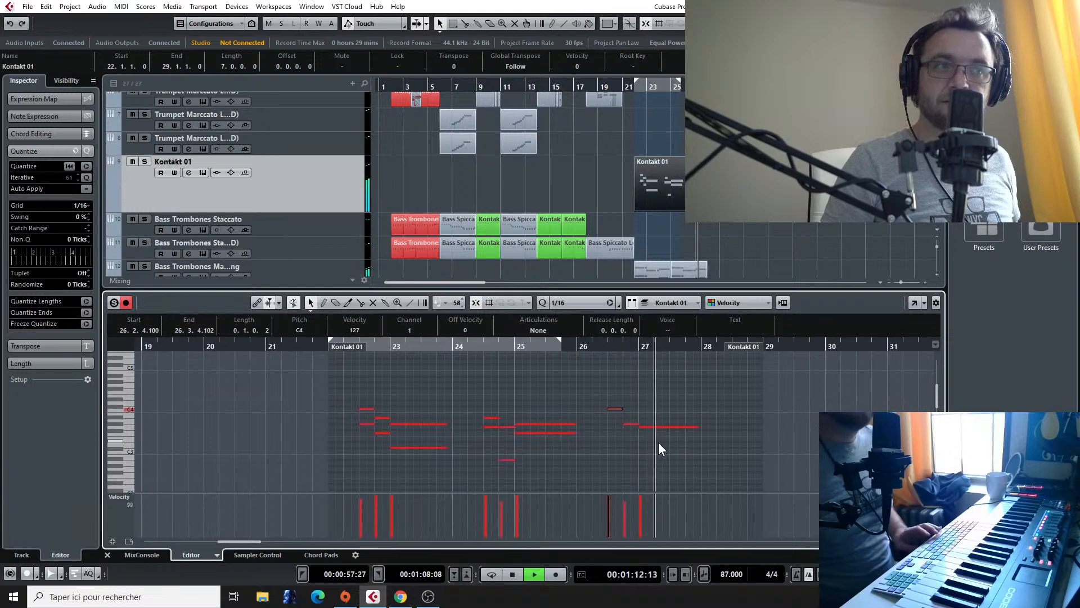
{"action": "key", "text": "space"}
Step: Listen to the Final Fantasy VII - Fighting reference audio from about bar 42 to bar 49
{"action": "scroll", "coordinate": [704, 226], "scroll_direction": "down", "scroll_amount": 10}
{"action": "scroll", "coordinate": [792, 224], "scroll_direction": "down", "scroll_amount": 2}
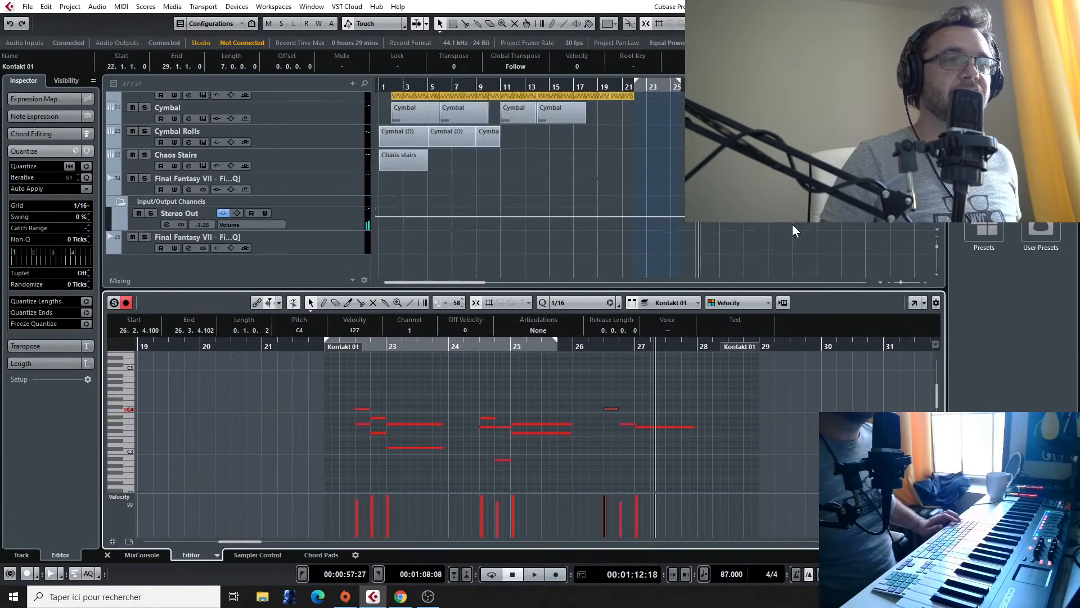
{"action": "scroll", "coordinate": [815, 220], "scroll_direction": "right", "scroll_amount": 5}
{"action": "left_click", "coordinate": [664, 89]}
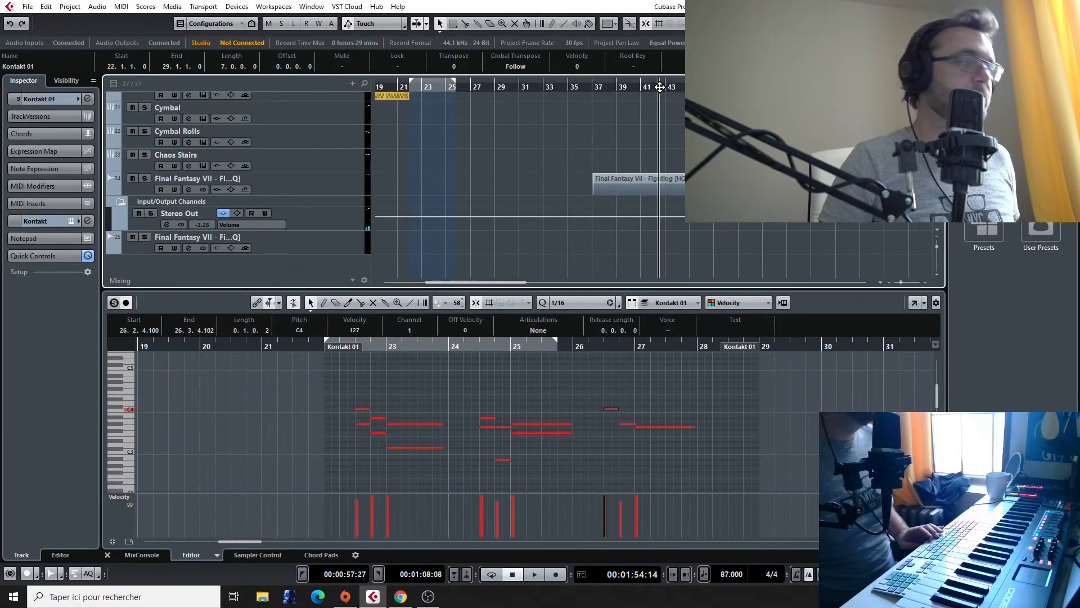
{"action": "key", "text": "space"}
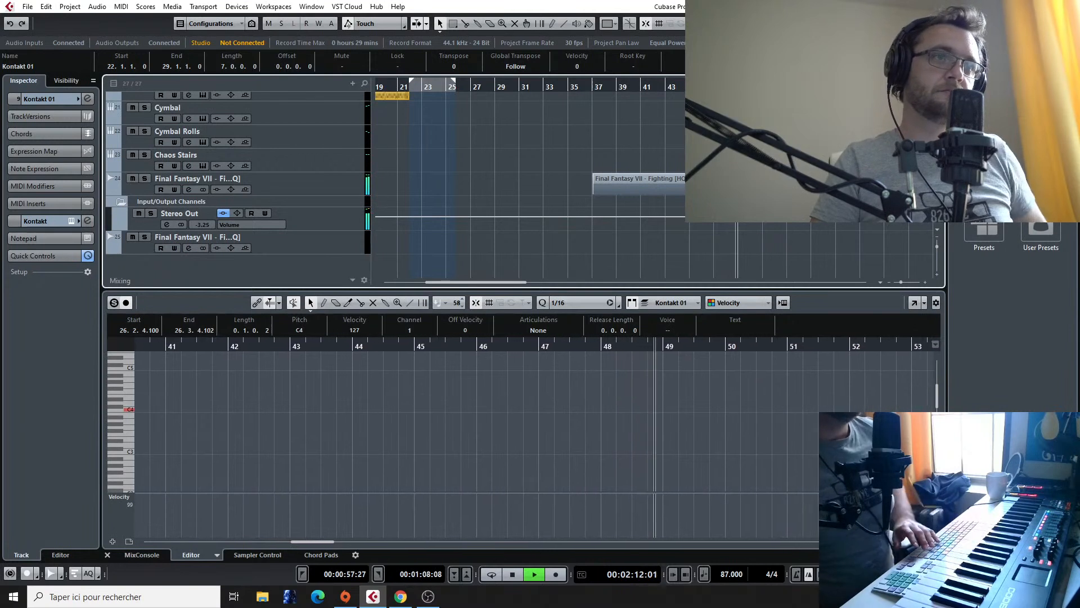
{"action": "key", "text": "KP_Subtract"}
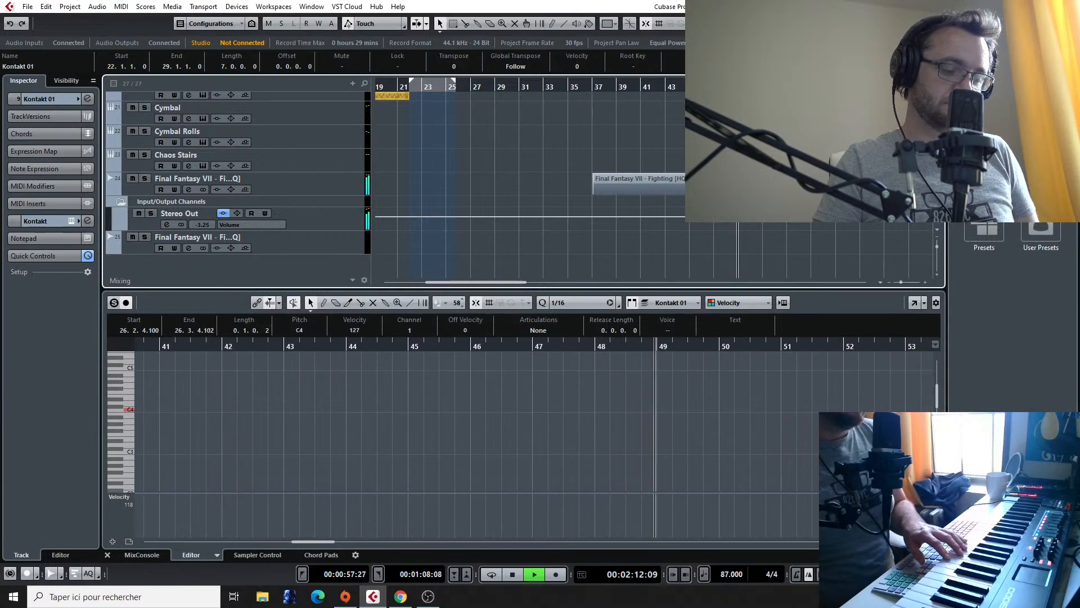
{"action": "key", "text": "space"}
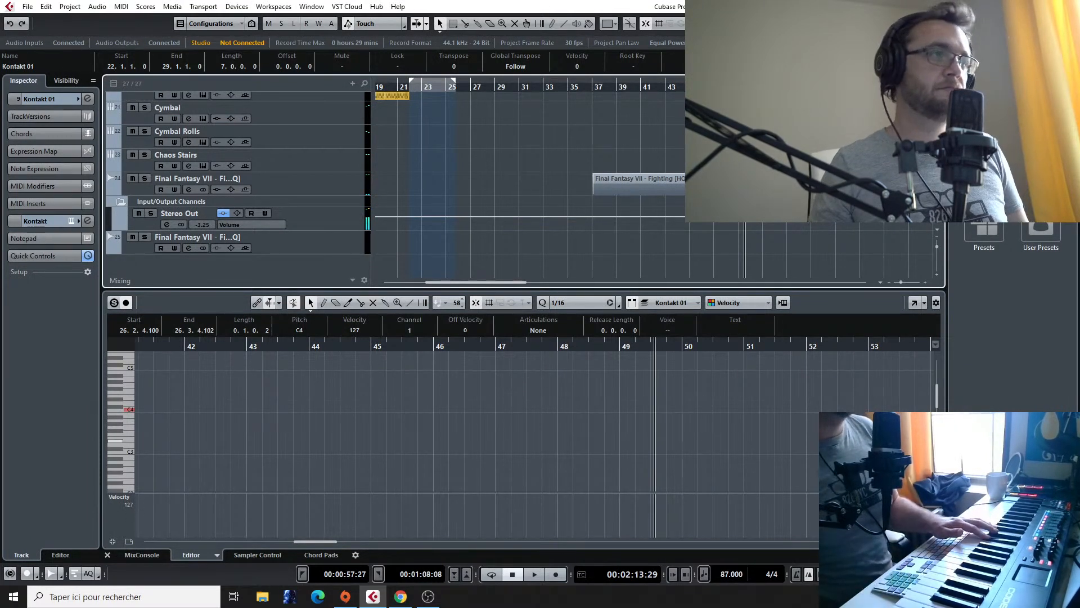
Step: Copy the last two notes of the bar 26 phrase in Kontakt 01 downward as harmony, starting on C#3
{"action": "scroll", "coordinate": [461, 140], "scroll_direction": "down", "scroll_amount": 2}
{"action": "scroll", "coordinate": [457, 142], "scroll_direction": "right", "scroll_amount": 3}
{"action": "scroll", "coordinate": [456, 142], "scroll_direction": "left", "scroll_amount": 4}
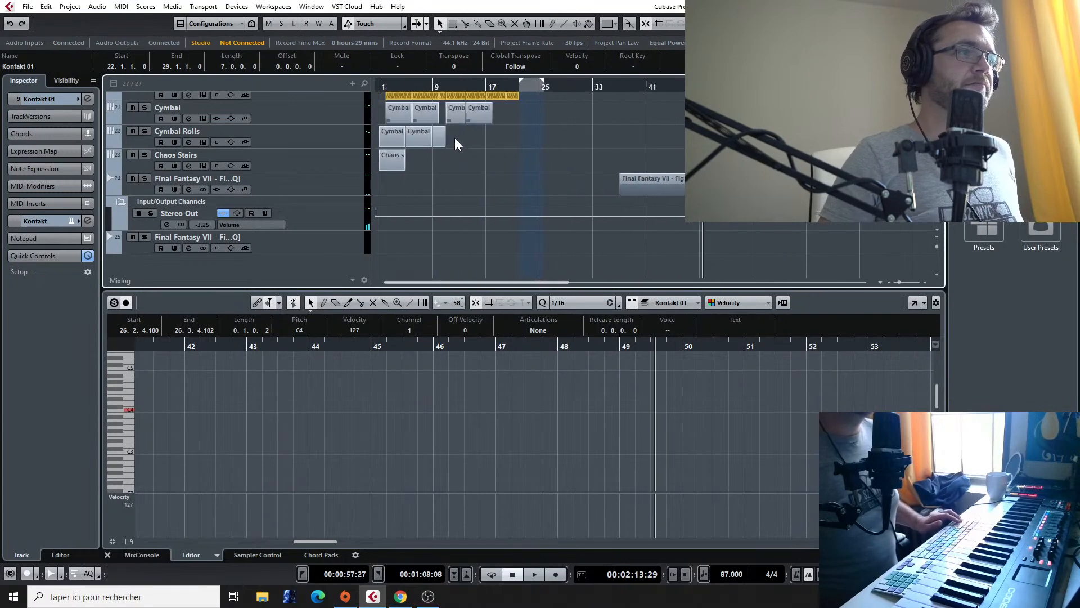
{"action": "scroll", "coordinate": [457, 142], "scroll_direction": "up", "scroll_amount": 3}
{"action": "scroll", "coordinate": [529, 123], "scroll_direction": "right", "scroll_amount": 3}
{"action": "scroll", "coordinate": [519, 125], "scroll_direction": "left", "scroll_amount": 3}
{"action": "scroll", "coordinate": [520, 125], "scroll_direction": "up", "scroll_amount": 3}
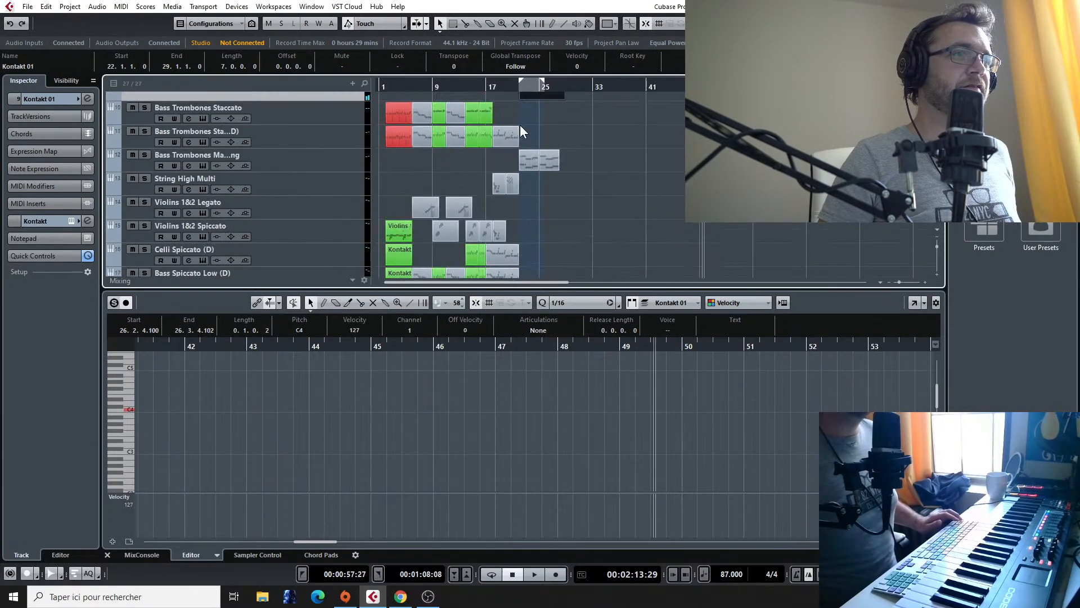
{"action": "scroll", "coordinate": [551, 161], "scroll_direction": "up", "scroll_amount": 2}
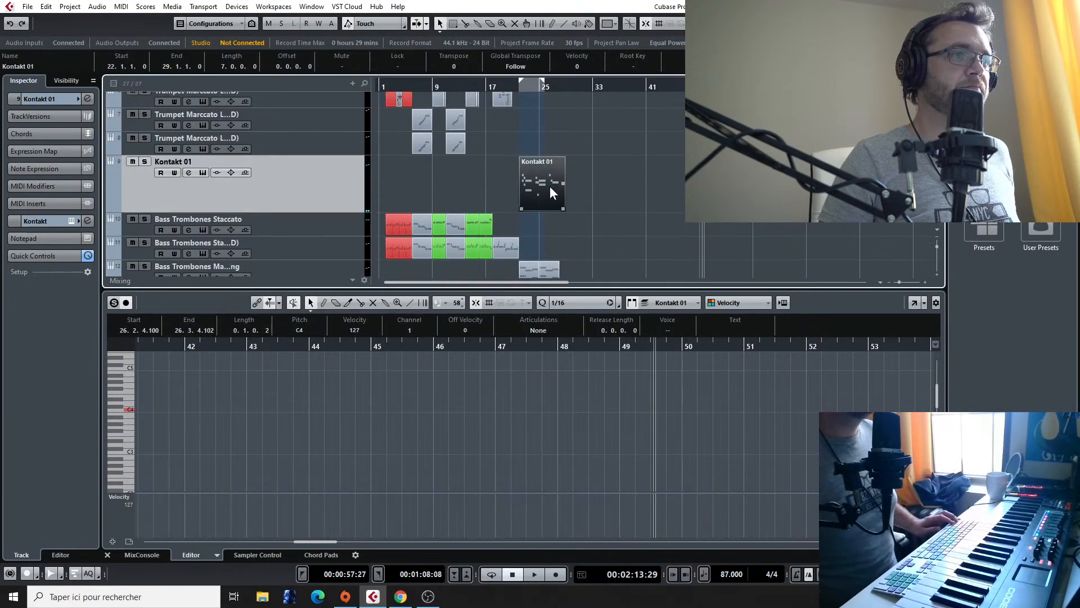
{"action": "double_click", "coordinate": [550, 191]}
{"action": "left_click_drag", "start_coordinate": [425, 388], "coordinate": [424, 427]}
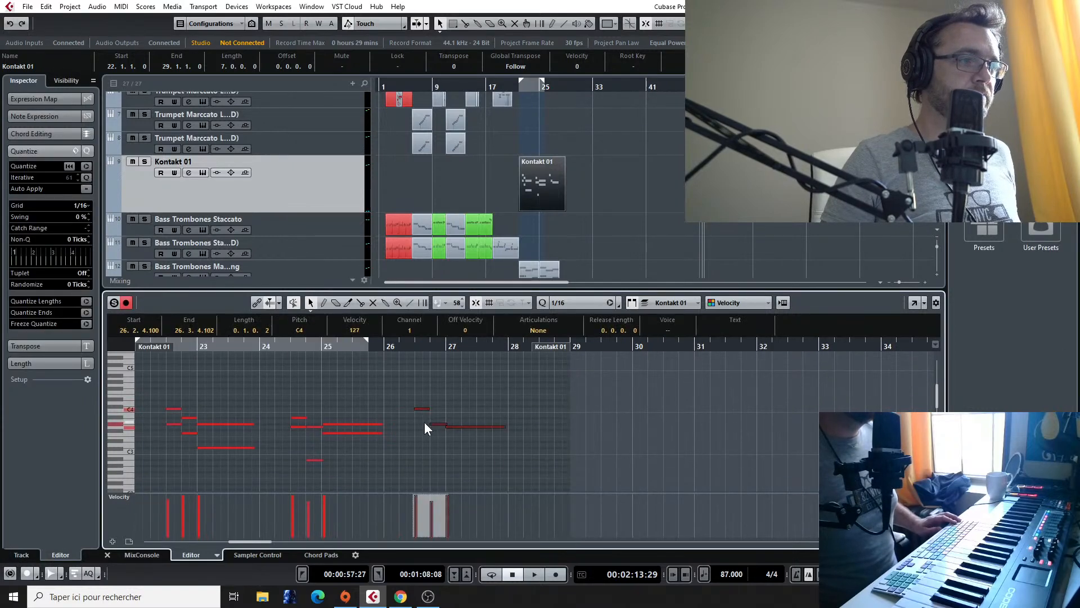
{"action": "left_click", "coordinate": [423, 408], "text": "shift"}
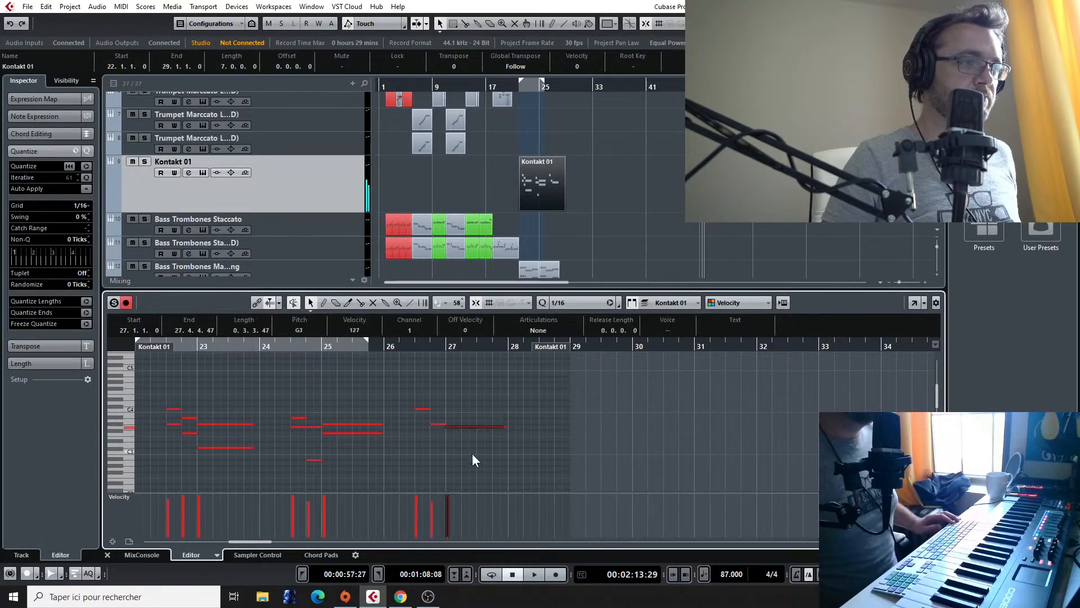
{"action": "left_click_drag", "start_coordinate": [437, 425], "coordinate": [437, 450]}
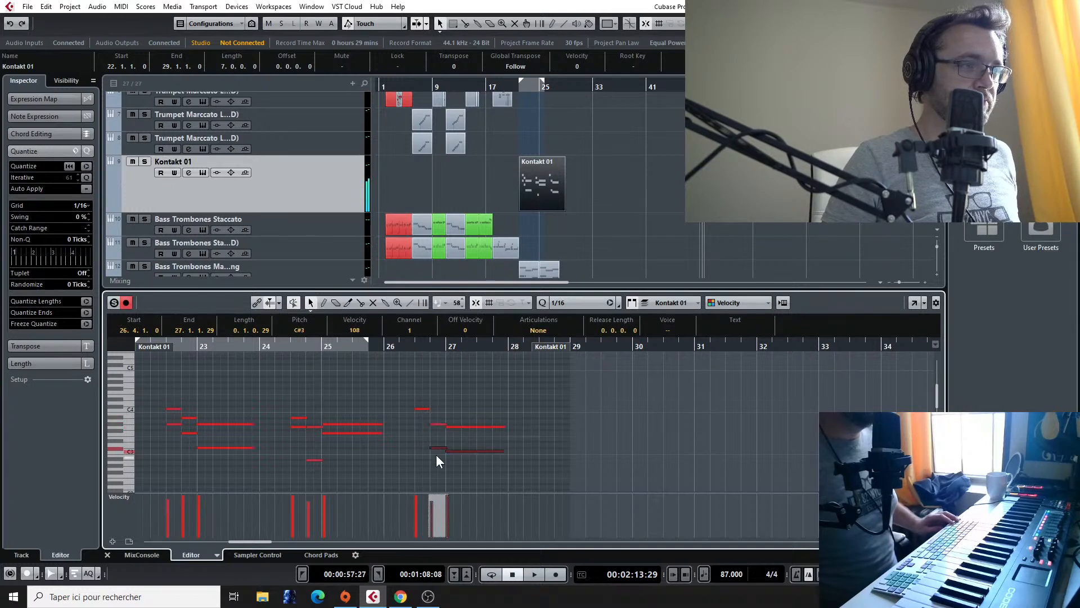
{"action": "left_click", "coordinate": [438, 456]}
Step: Raise the long harmony note at bar 27 three semitones, add a G#3 beneath the phrase's opening C4, and play the result
{"action": "left_click", "coordinate": [461, 451]}
{"action": "key", "text": "Up"}
{"action": "key", "text": "Up"}
{"action": "key", "text": "Up"}
{"action": "left_click_drag", "start_coordinate": [420, 407], "coordinate": [421, 427]}
{"action": "key", "text": "space"}
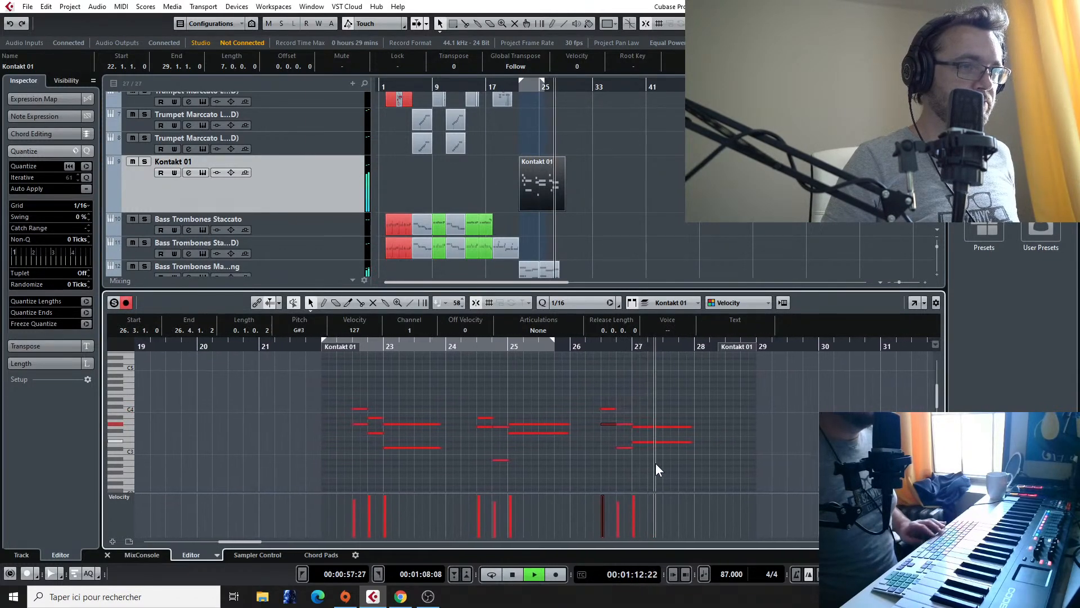
{"action": "key", "text": "space"}
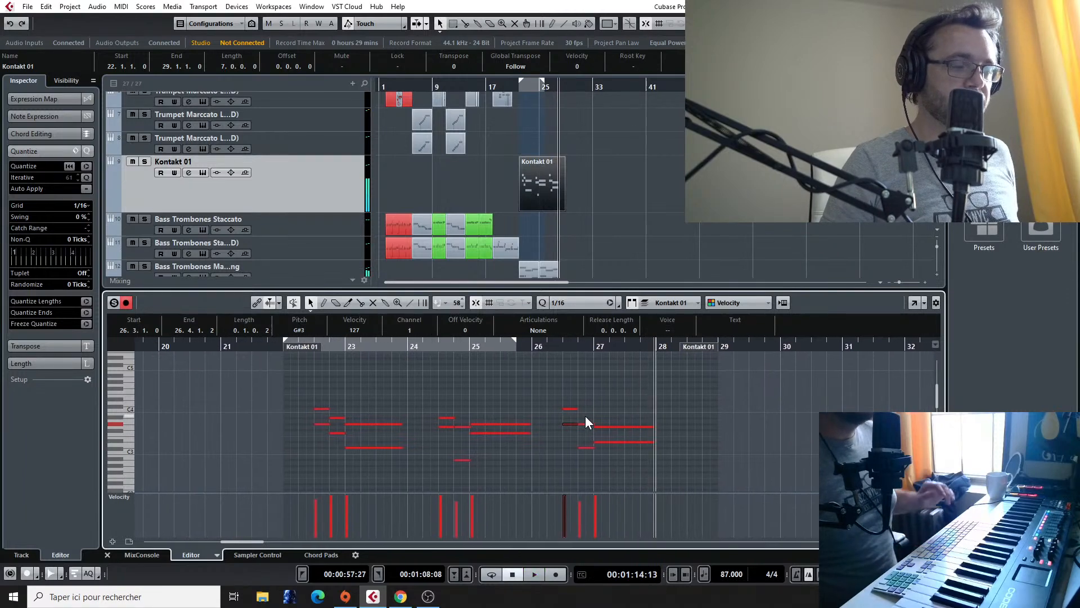
Step: Play the end of the harmonised bar 26 phrase and stop playback around bar 28
{"action": "left_click", "coordinate": [559, 344]}
{"action": "key", "text": "space"}
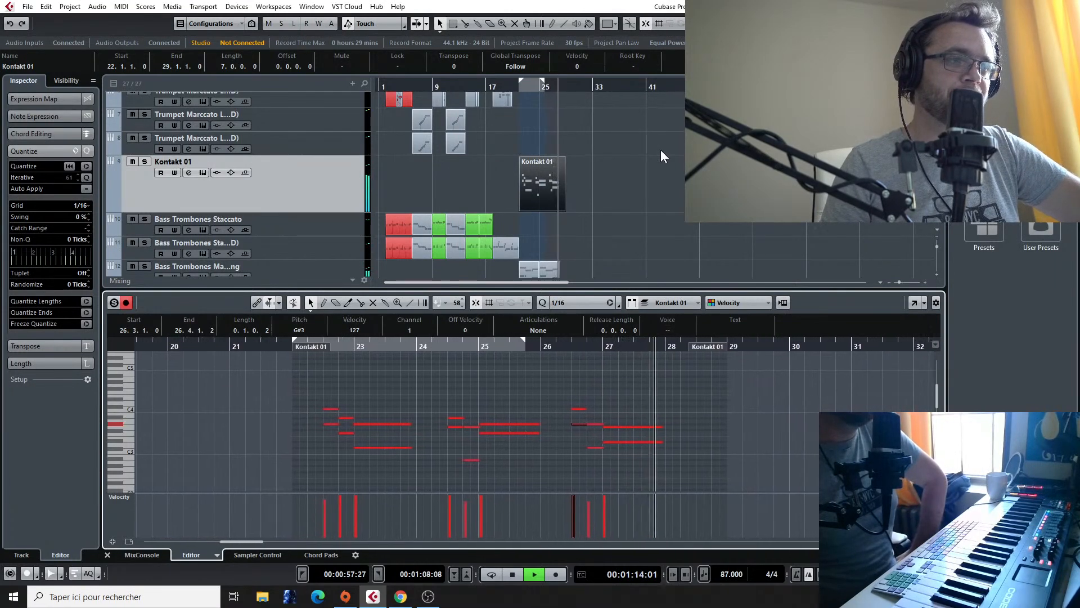
{"action": "key", "text": "space"}
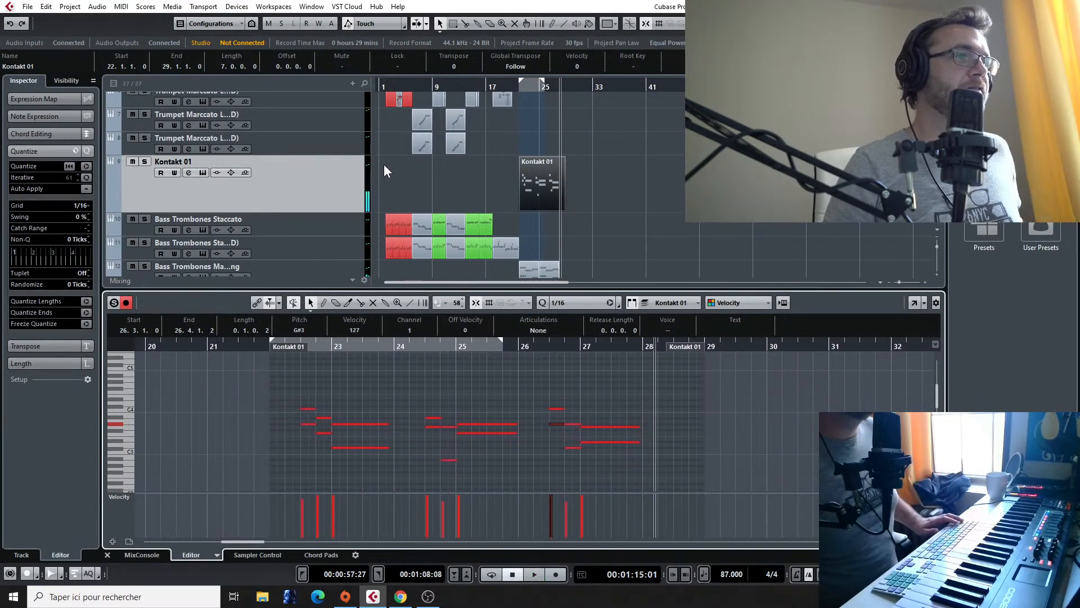
Step: Find the Cymbal track among the percussion tracks and select it for recording
{"action": "scroll", "coordinate": [384, 166], "scroll_direction": "down", "scroll_amount": 6}
{"action": "scroll", "coordinate": [512, 126], "scroll_direction": "up", "scroll_amount": 2}
{"action": "scroll", "coordinate": [509, 127], "scroll_direction": "left", "scroll_amount": 2}
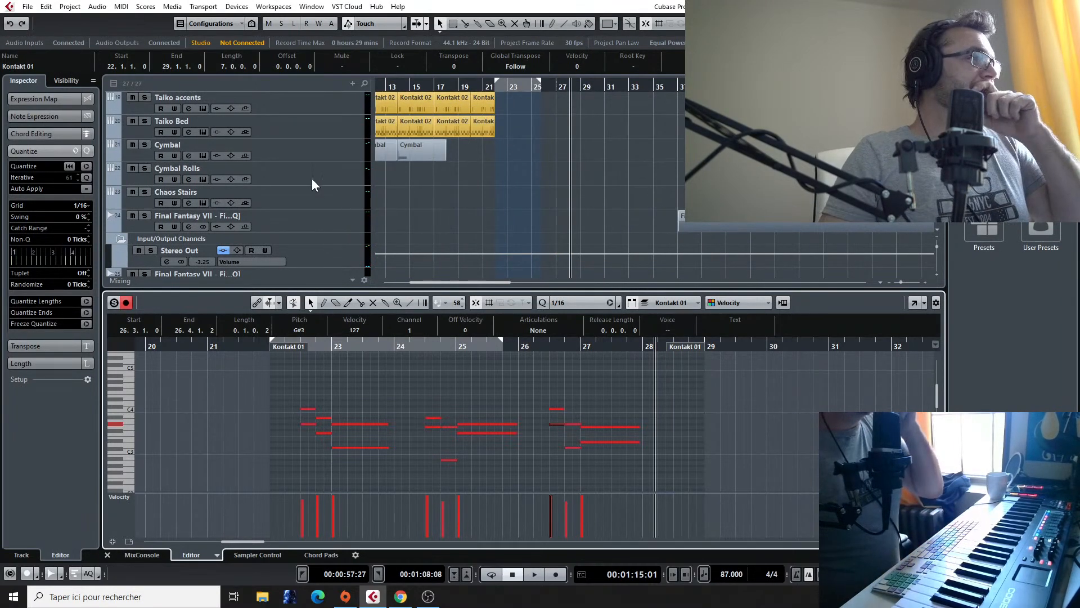
{"action": "scroll", "coordinate": [312, 177], "scroll_direction": "down", "scroll_amount": 2}
{"action": "scroll", "coordinate": [311, 177], "scroll_direction": "up", "scroll_amount": 3}
{"action": "scroll", "coordinate": [312, 177], "scroll_direction": "down", "scroll_amount": 3}
{"action": "right_click", "coordinate": [305, 269]}
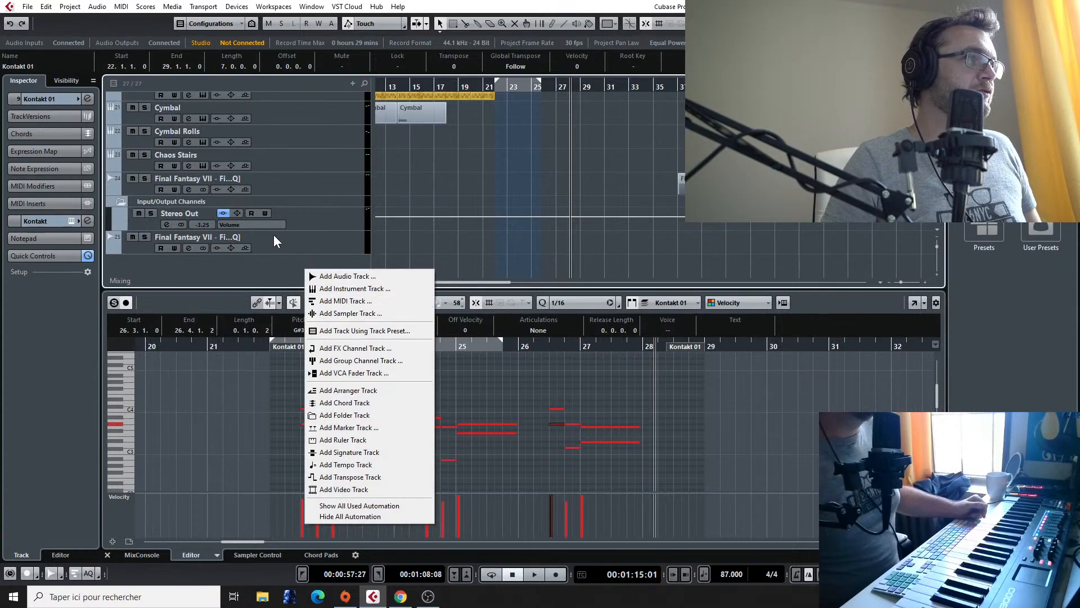
{"action": "left_click", "coordinate": [315, 183]}
{"action": "scroll", "coordinate": [289, 135], "scroll_direction": "up", "scroll_amount": 2}
{"action": "left_click", "coordinate": [298, 144]}
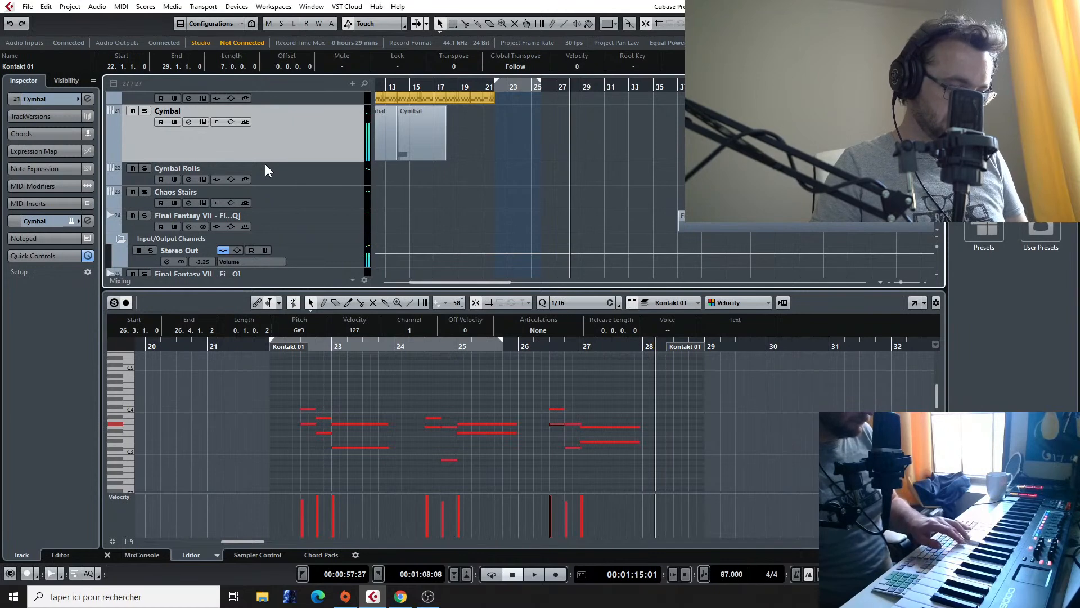
{"action": "scroll", "coordinate": [507, 129], "scroll_direction": "up", "scroll_amount": 5}
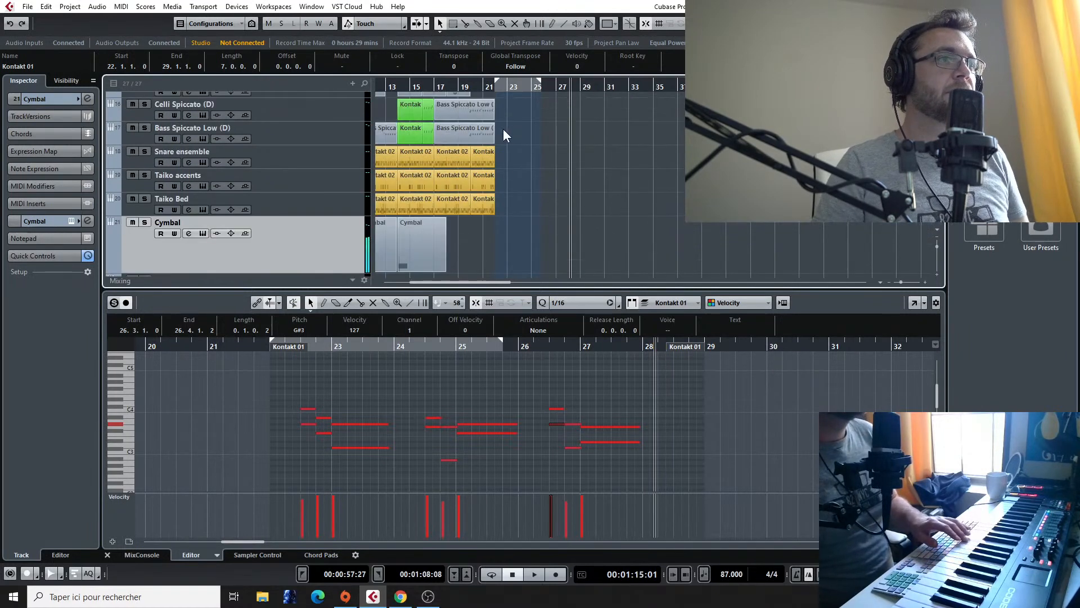
{"action": "left_click", "coordinate": [495, 86]}
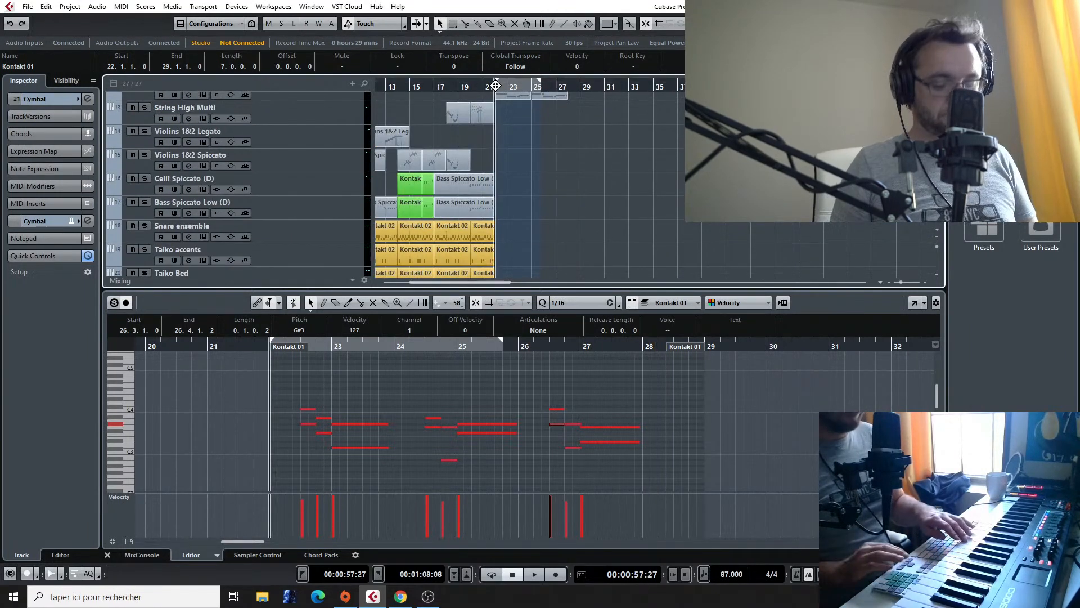
{"action": "key", "text": "KP_Multiply"}
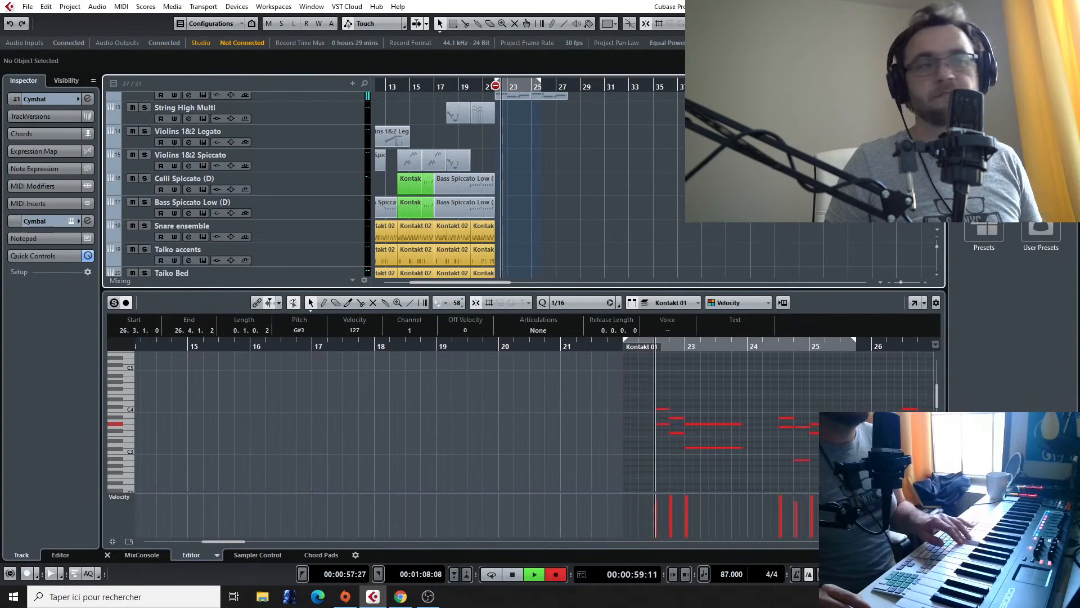
{"action": "key", "text": "space"}
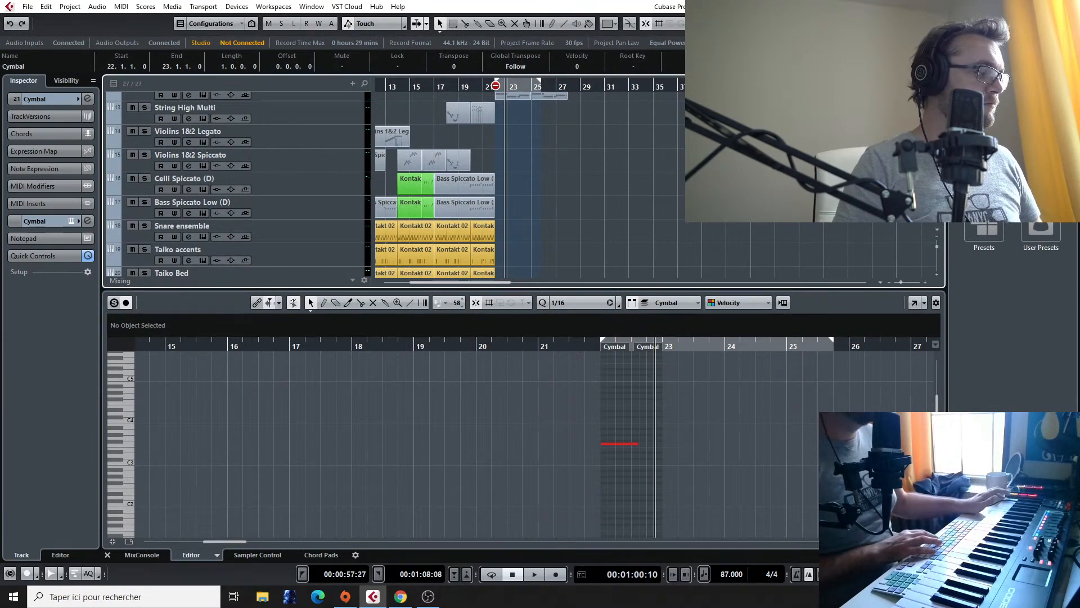
{"action": "scroll", "coordinate": [585, 176], "scroll_direction": "down", "scroll_amount": 1}
{"action": "scroll", "coordinate": [576, 168], "scroll_direction": "up", "scroll_amount": 2}
{"action": "scroll", "coordinate": [576, 168], "scroll_direction": "down", "scroll_amount": 6}
{"action": "left_click_drag", "start_coordinate": [566, 115], "coordinate": [495, 140]}
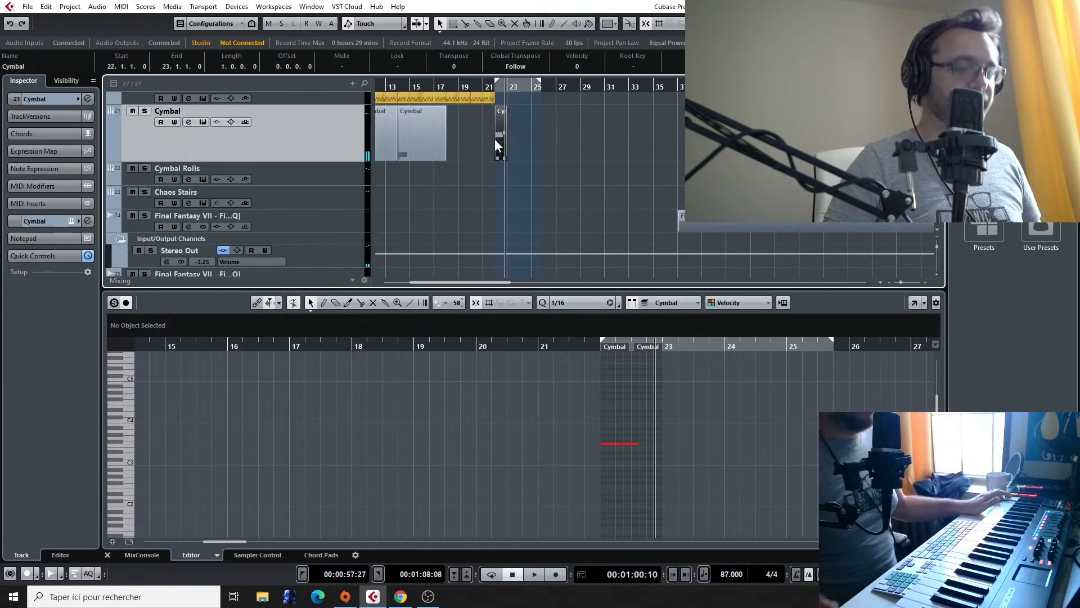
{"action": "key", "text": "Delete"}
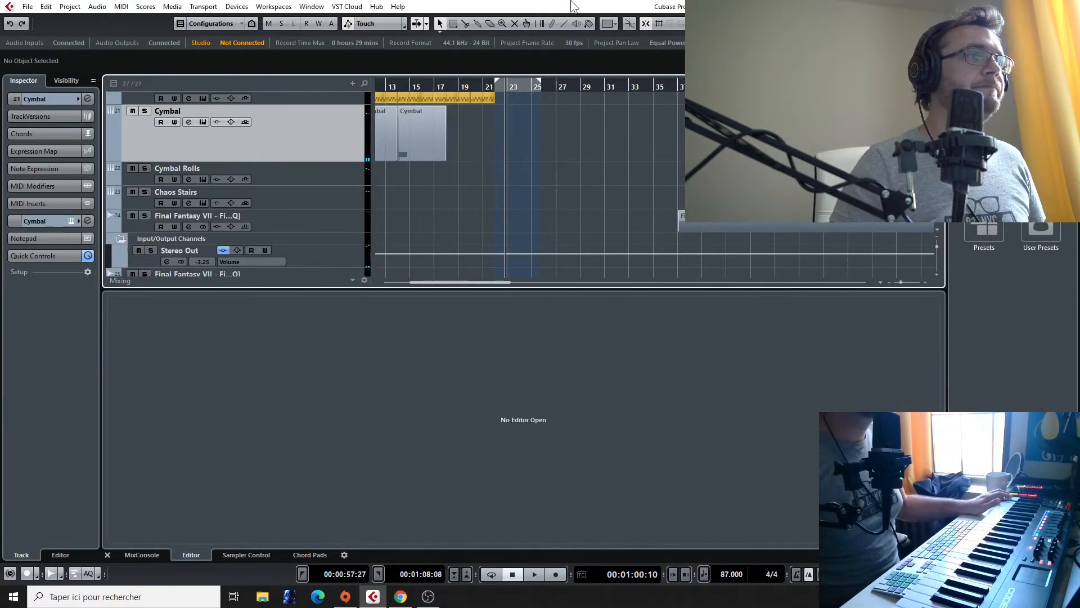
Step: Record a cymbal part on the Cymbal track from bar 22 through about bar 28
{"action": "left_click", "coordinate": [494, 88]}
{"action": "key", "text": "KP_Multiply"}
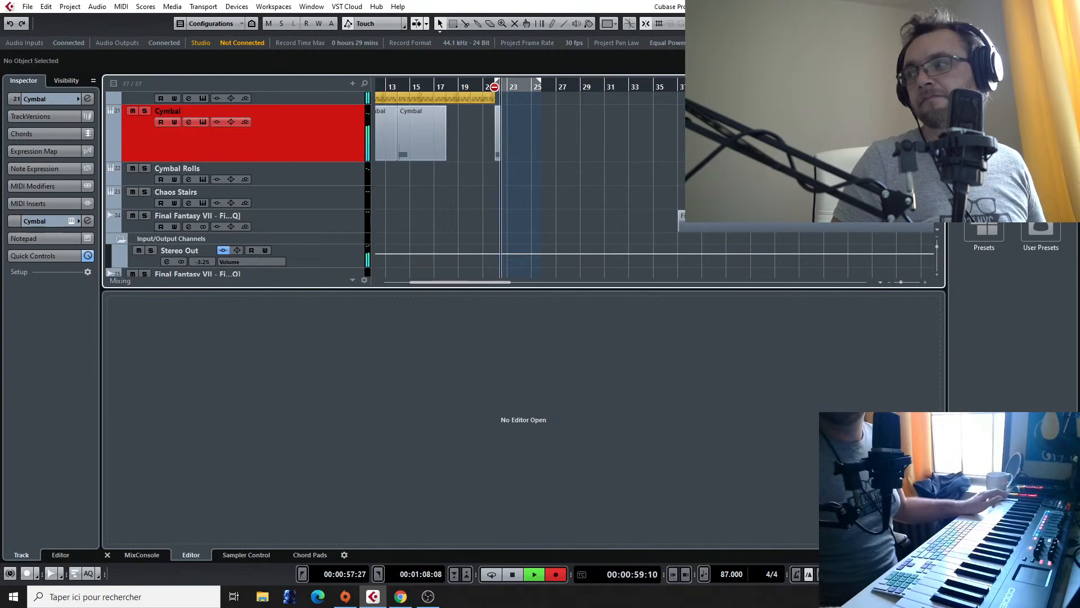
{"action": "scroll", "coordinate": [519, 133], "scroll_direction": "up", "scroll_amount": 5}
{"action": "scroll", "coordinate": [547, 168], "scroll_direction": "down", "scroll_amount": 1}
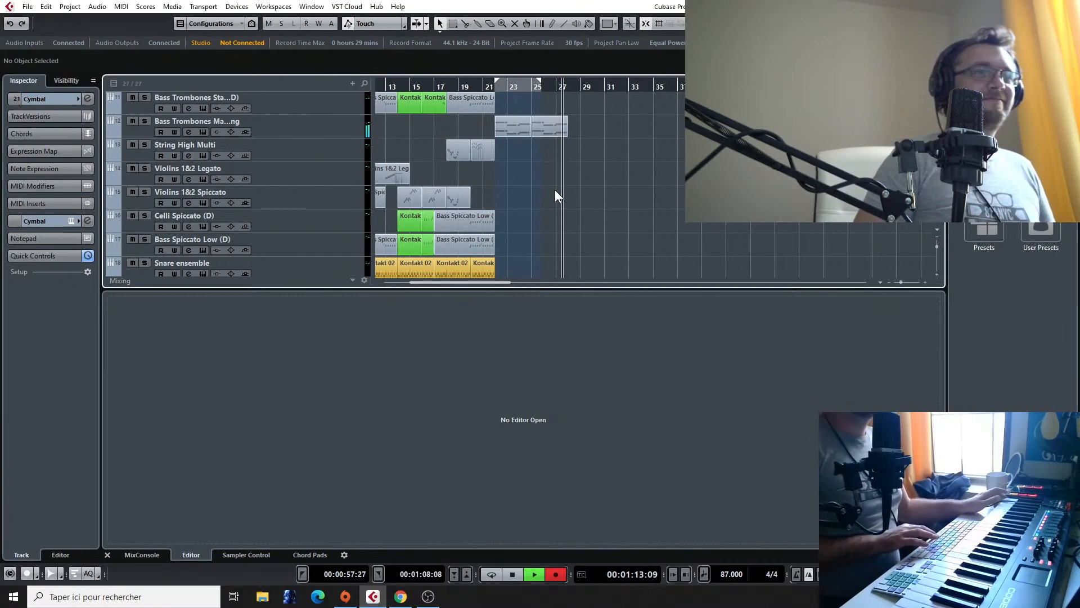
{"action": "key", "text": "space"}
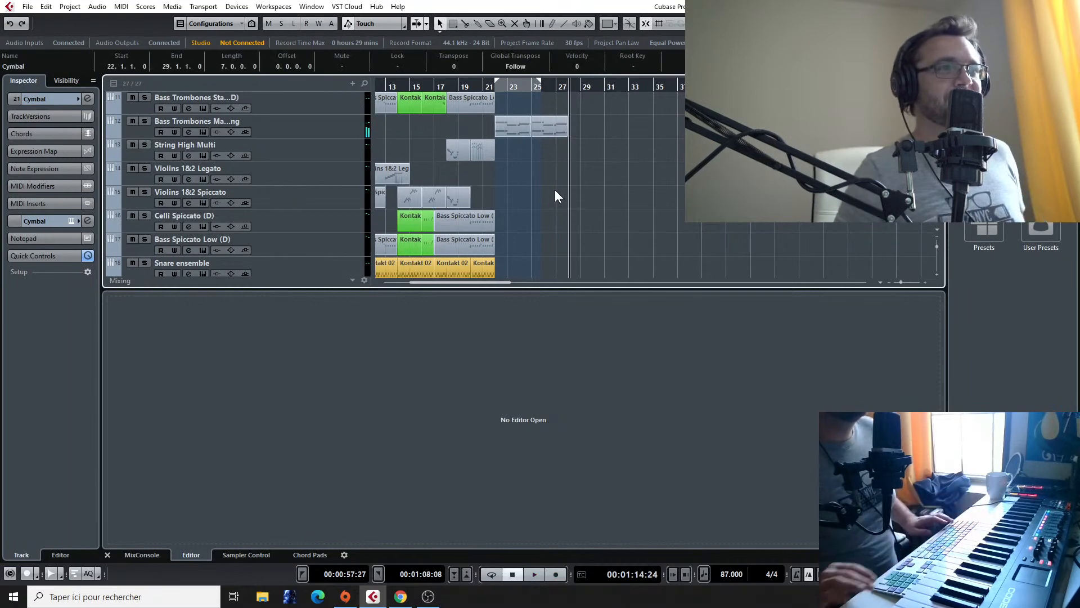
{"action": "scroll", "coordinate": [530, 149], "scroll_direction": "down", "scroll_amount": 8}
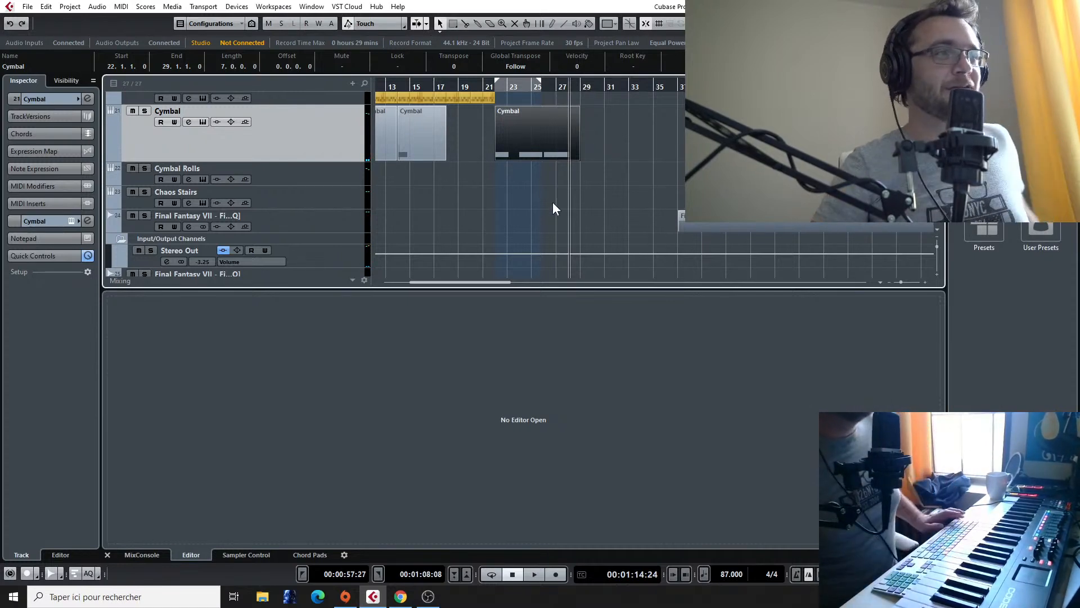
Step: Play the arrangement from bar 22 to about bar 25 and review the horn, trombone and cymbal tracks
{"action": "scroll", "coordinate": [532, 194], "scroll_direction": "up", "scroll_amount": 1}
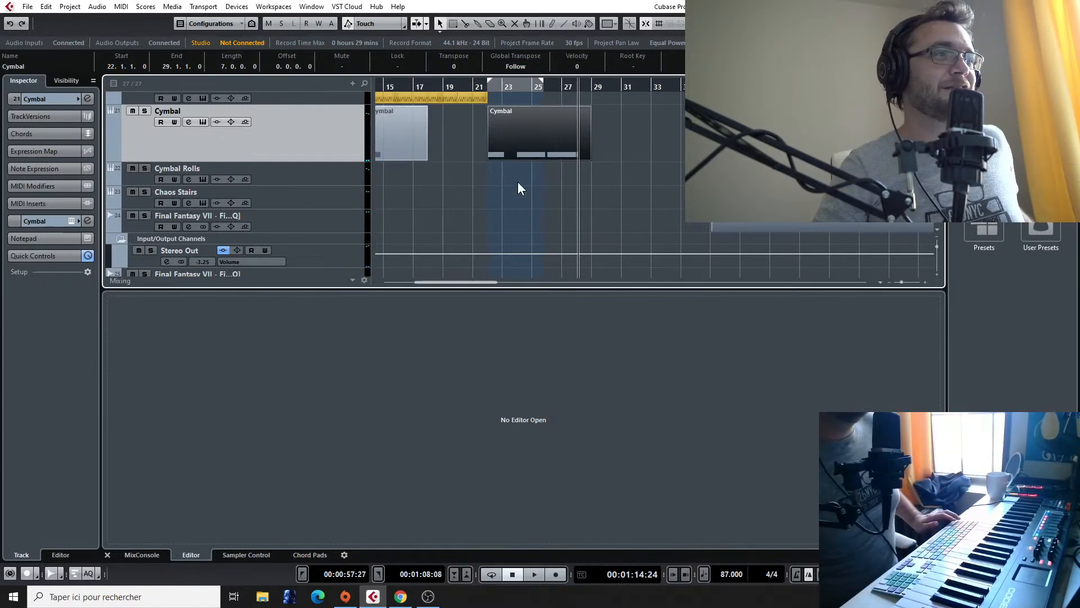
{"action": "left_click", "coordinate": [487, 89]}
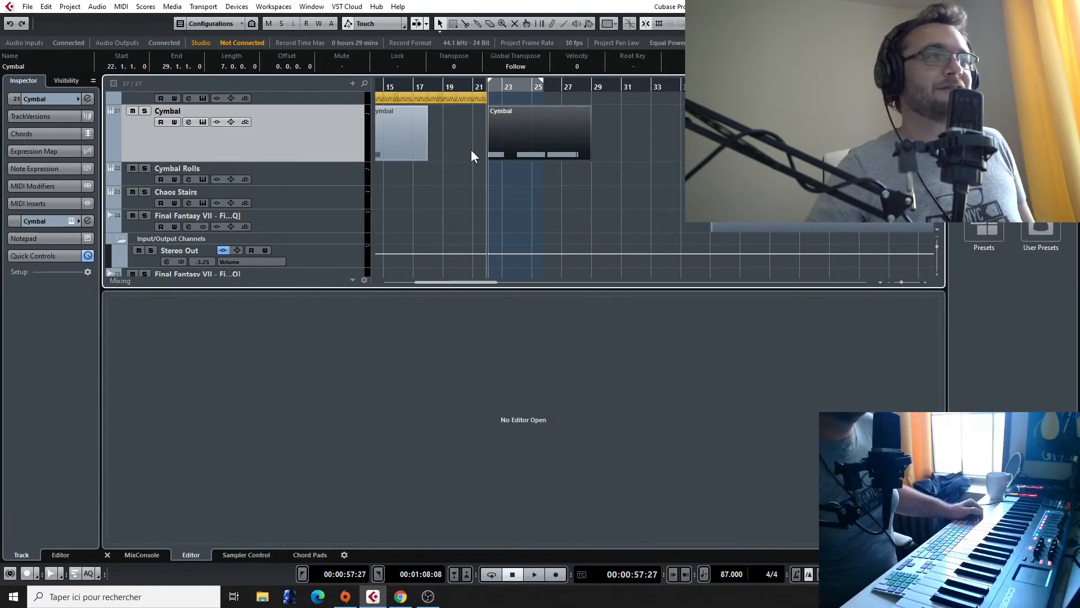
{"action": "scroll", "coordinate": [473, 167], "scroll_direction": "up", "scroll_amount": 10}
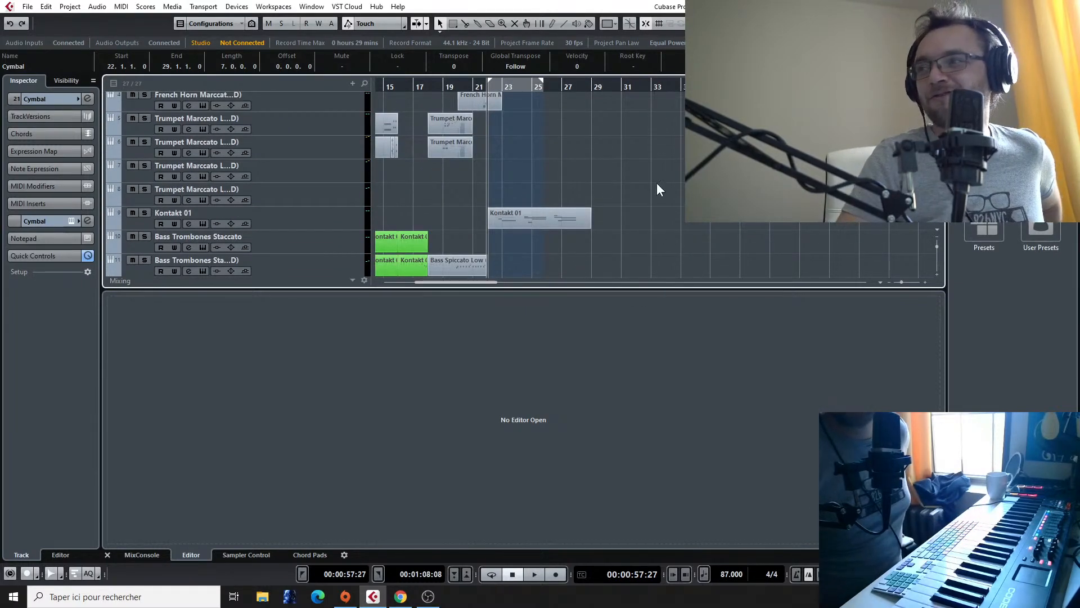
{"action": "scroll", "coordinate": [515, 155], "scroll_direction": "down", "scroll_amount": 3}
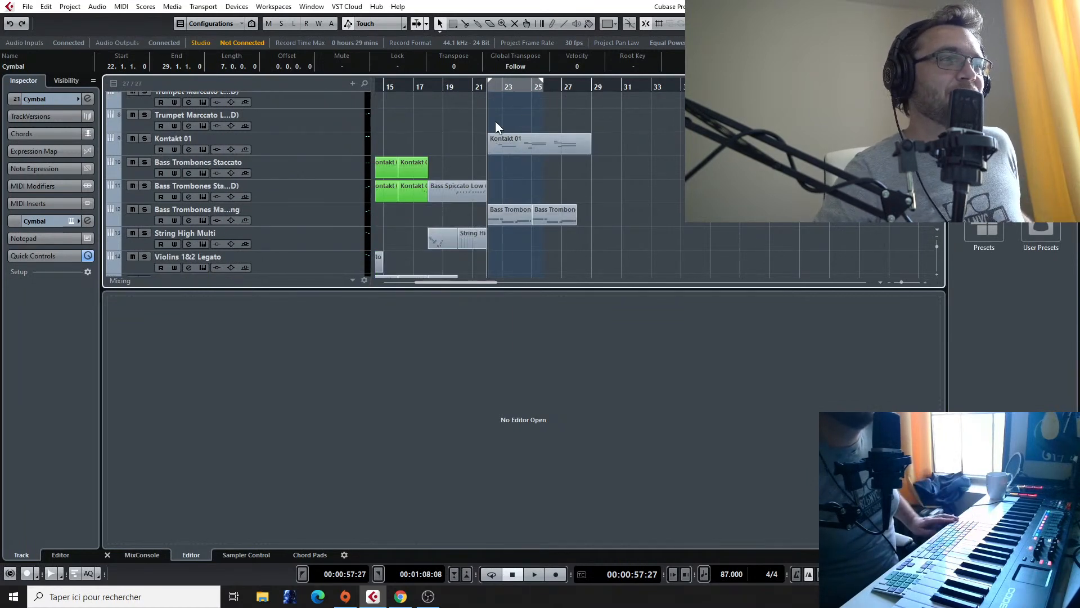
{"action": "scroll", "coordinate": [552, 129], "scroll_direction": "up", "scroll_amount": 2, "text": "ctrl"}
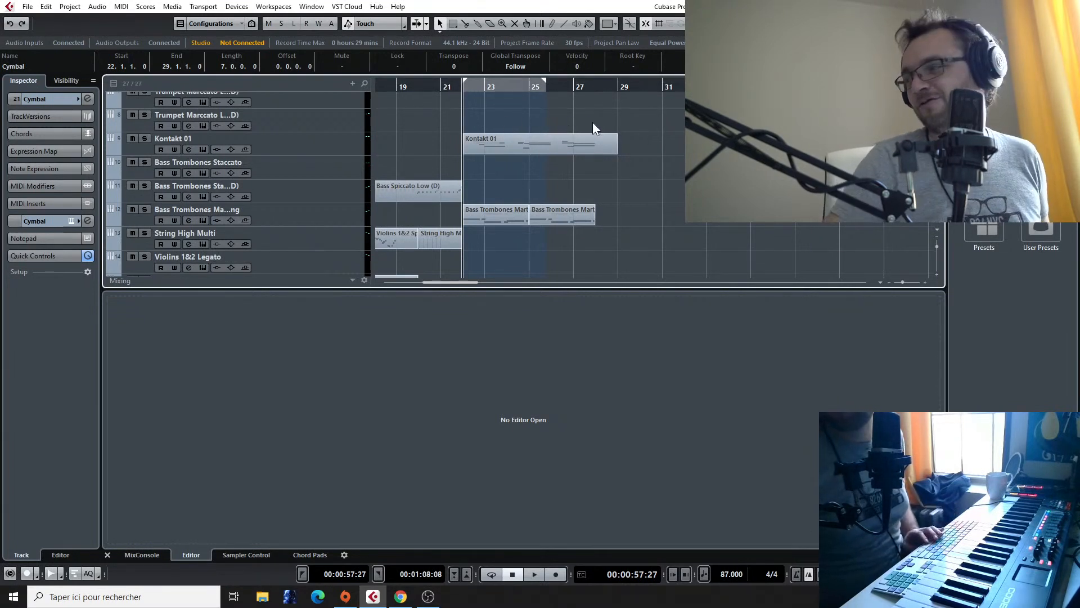
{"action": "key", "text": "space"}
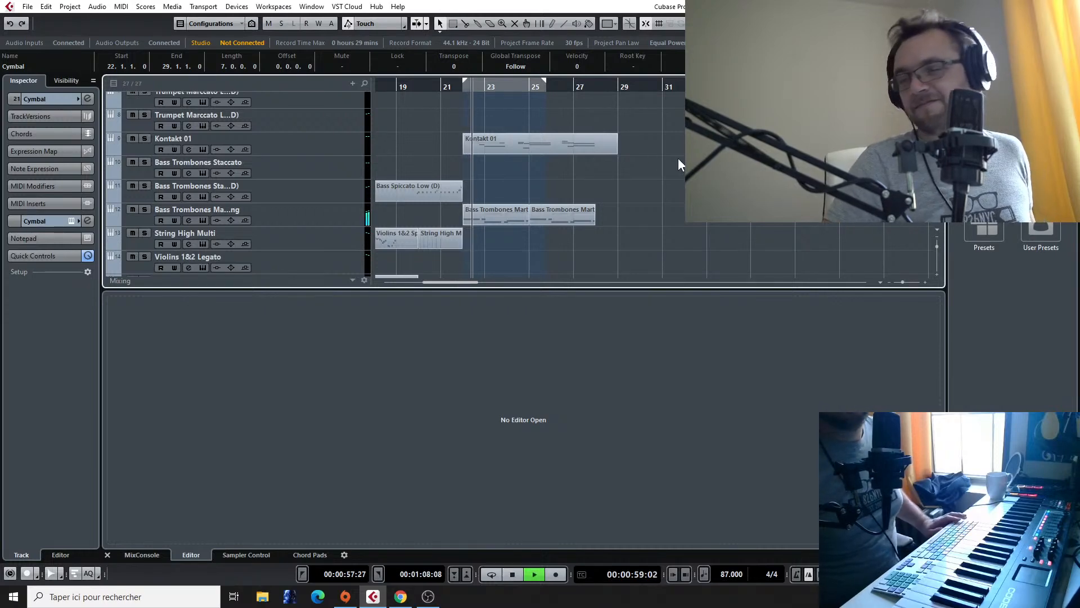
{"action": "scroll", "coordinate": [676, 156], "scroll_direction": "down", "scroll_amount": 3}
{"action": "scroll", "coordinate": [616, 173], "scroll_direction": "up", "scroll_amount": 1}
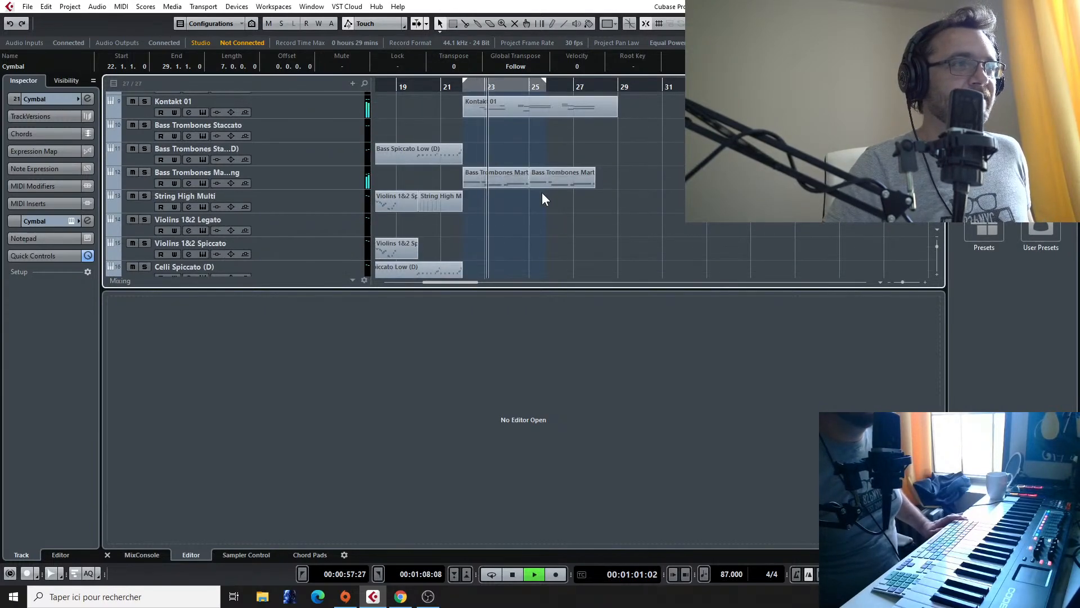
{"action": "scroll", "coordinate": [496, 196], "scroll_direction": "down", "scroll_amount": 2}
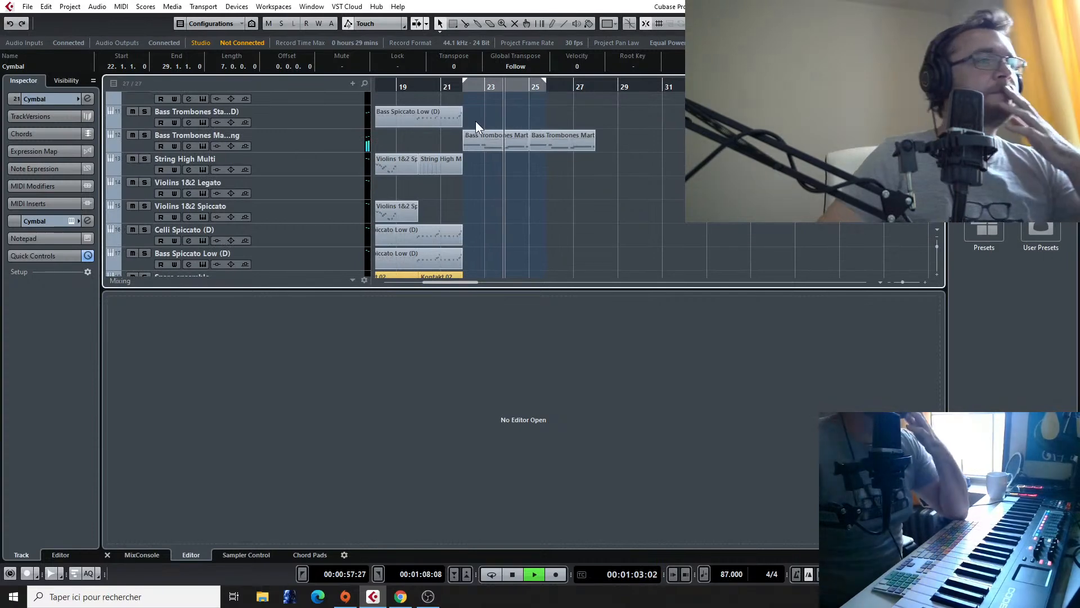
{"action": "scroll", "coordinate": [531, 146], "scroll_direction": "down", "scroll_amount": 3}
{"action": "scroll", "coordinate": [531, 146], "scroll_direction": "up", "scroll_amount": 4}
{"action": "scroll", "coordinate": [531, 147], "scroll_direction": "down", "scroll_amount": 7}
{"action": "scroll", "coordinate": [531, 146], "scroll_direction": "up", "scroll_amount": 6}
{"action": "scroll", "coordinate": [531, 146], "scroll_direction": "down", "scroll_amount": 8}
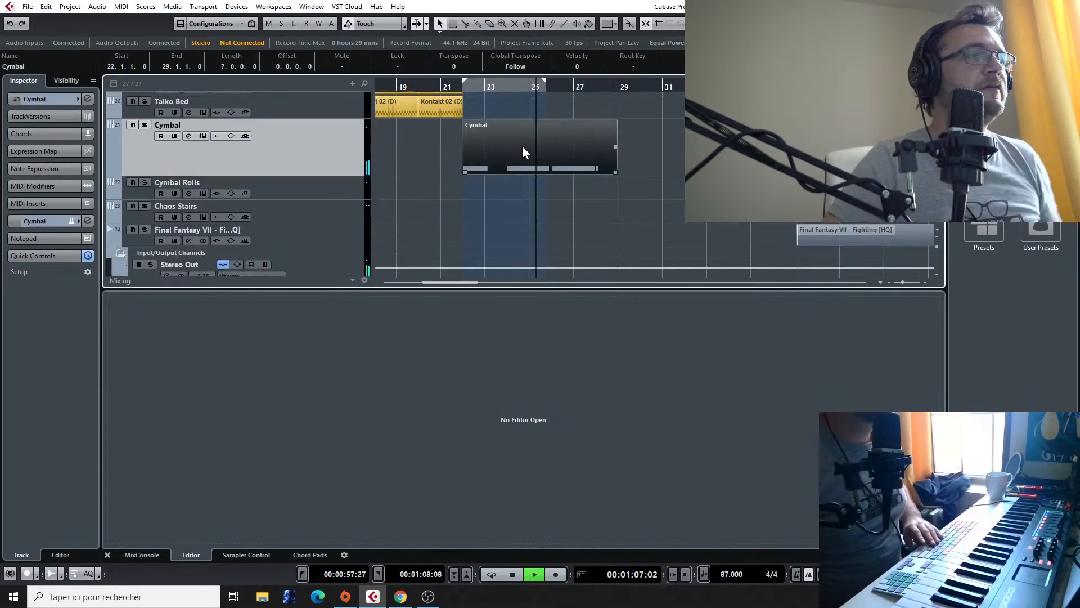
{"action": "key", "text": "space"}
Step: Duplicate the Bass Trombones Marto Long track together with its two events from bar 22
{"action": "scroll", "coordinate": [298, 147], "scroll_direction": "up", "scroll_amount": 12}
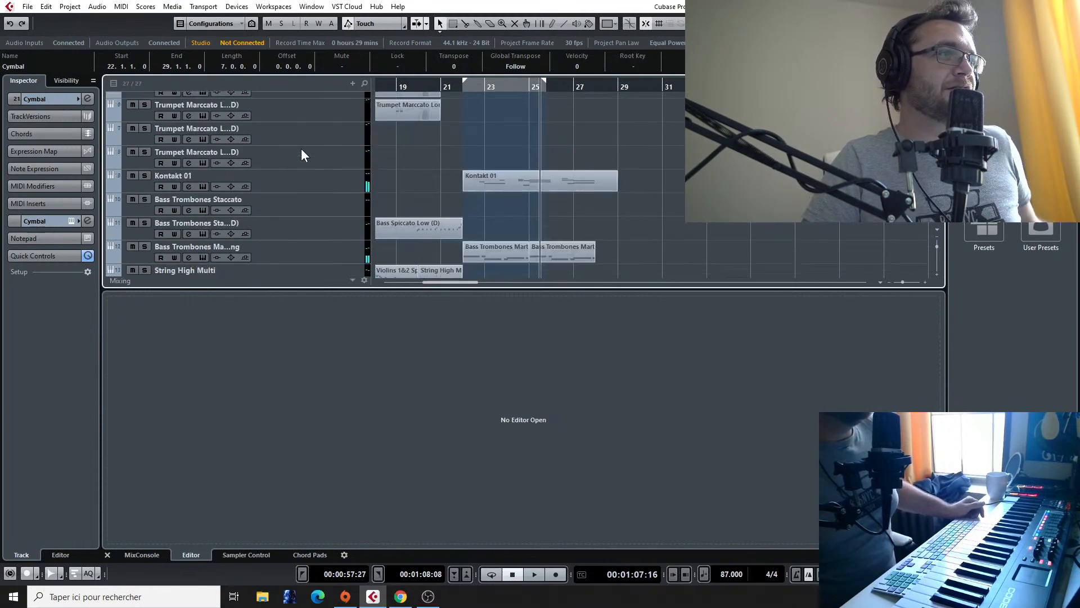
{"action": "left_click", "coordinate": [298, 248]}
{"action": "right_click", "coordinate": [298, 248]}
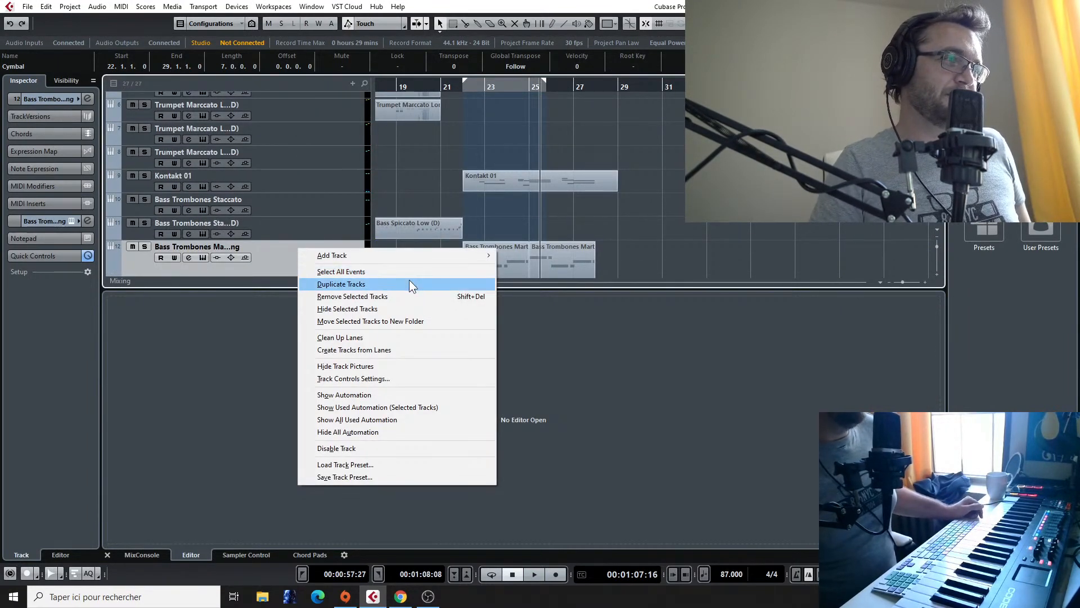
{"action": "left_click", "coordinate": [252, 208]}
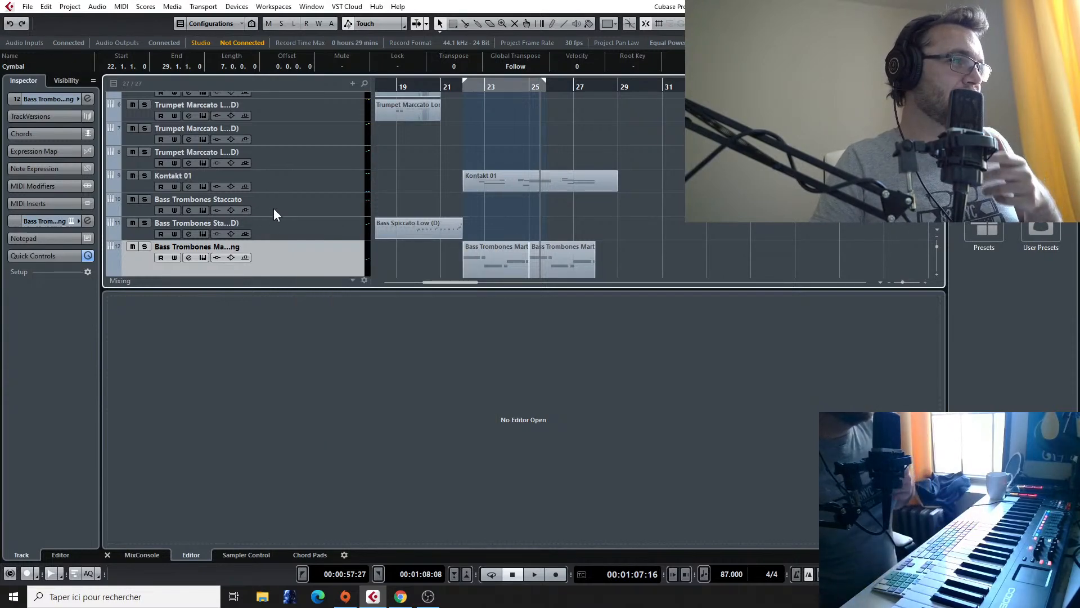
{"action": "scroll", "coordinate": [273, 208], "scroll_direction": "down", "scroll_amount": 3}
{"action": "scroll", "coordinate": [273, 208], "scroll_direction": "down", "scroll_amount": 5}
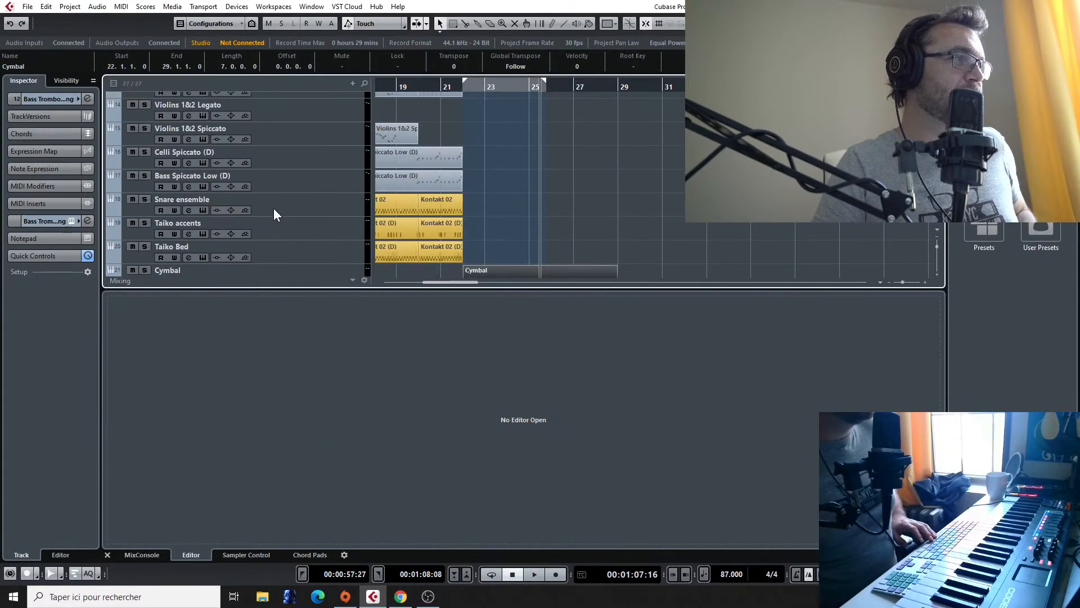
{"action": "scroll", "coordinate": [273, 208], "scroll_direction": "up", "scroll_amount": 11}
{"action": "scroll", "coordinate": [274, 208], "scroll_direction": "up", "scroll_amount": 1}
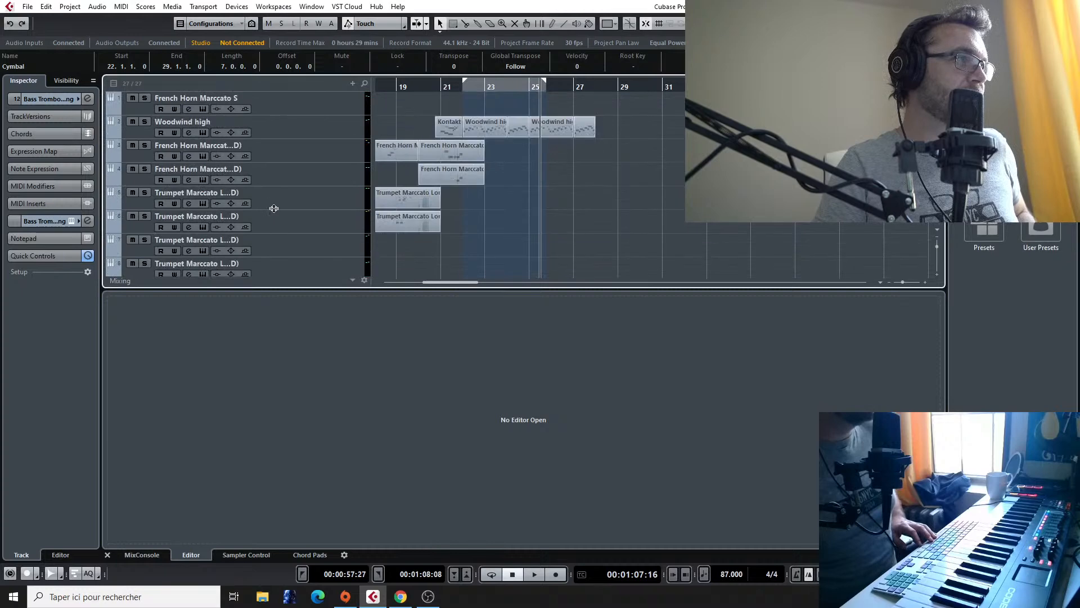
{"action": "scroll", "coordinate": [274, 208], "scroll_direction": "down", "scroll_amount": 5}
{"action": "scroll", "coordinate": [273, 208], "scroll_direction": "up", "scroll_amount": 1}
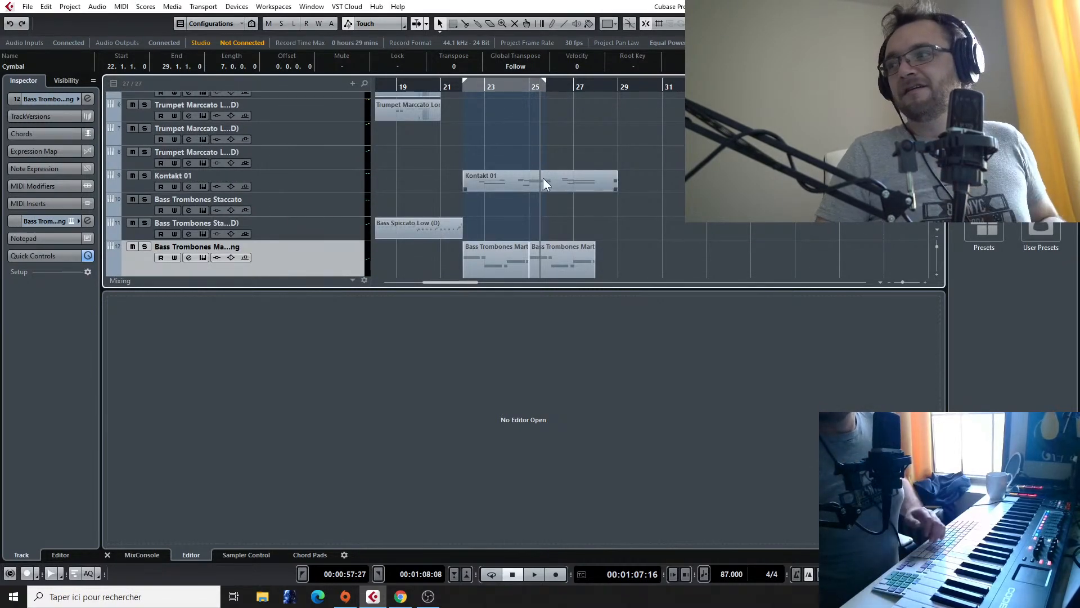
{"action": "scroll", "coordinate": [435, 126], "scroll_direction": "down", "scroll_amount": 2}
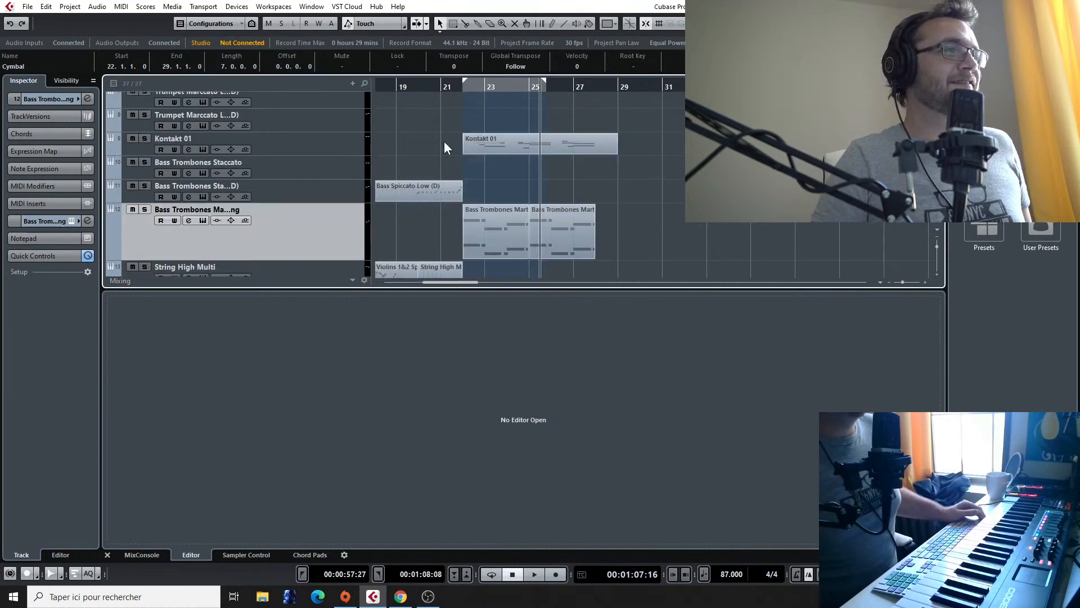
{"action": "right_click", "coordinate": [326, 215]}
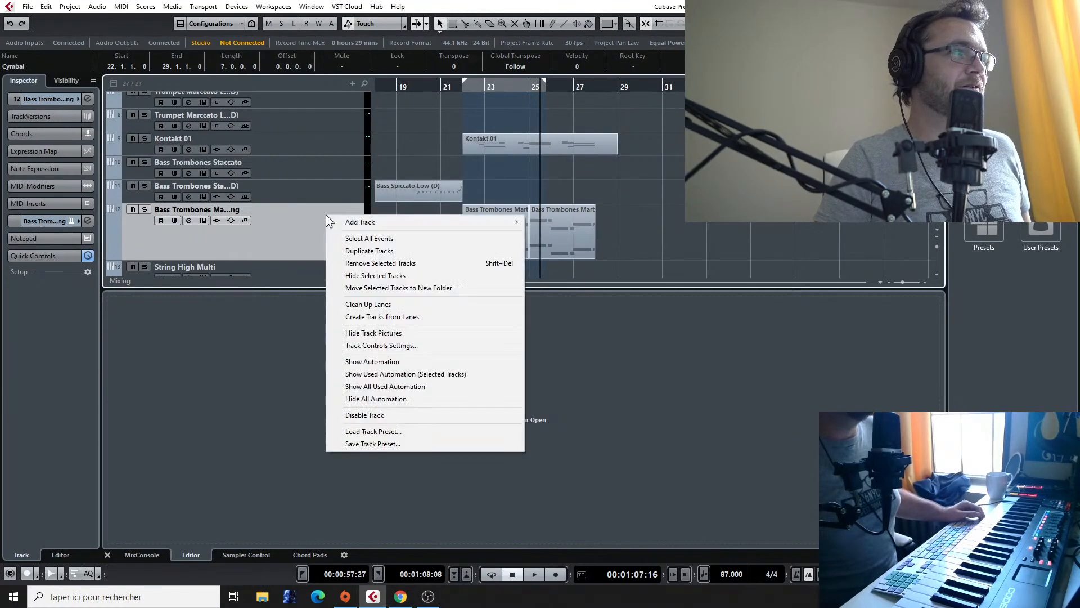
{"action": "left_click", "coordinate": [377, 249]}
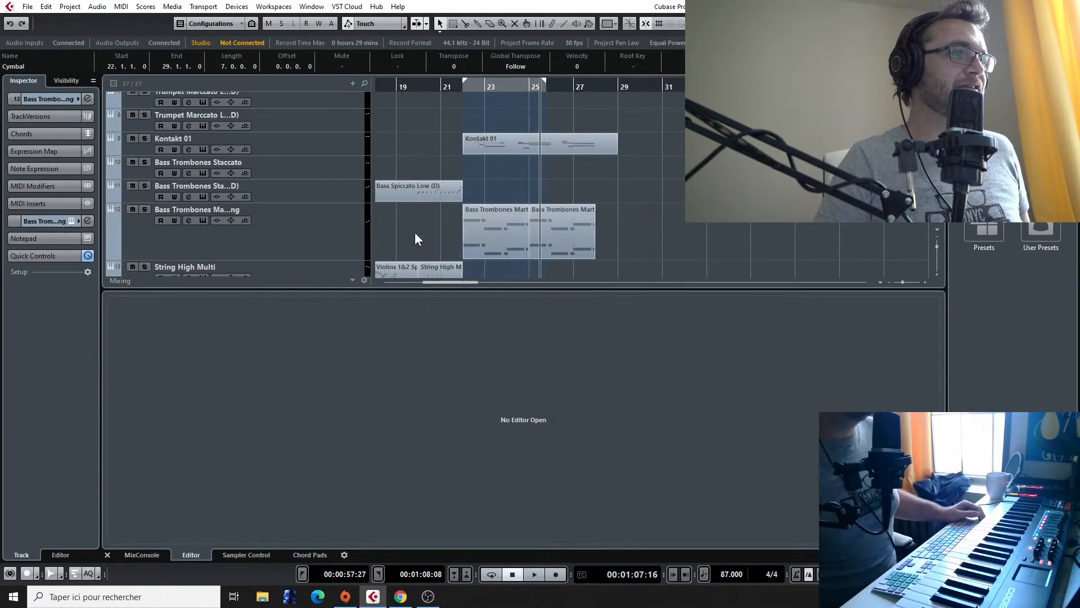
Step: Replace the duplicated trombone track's Kontakt instrument with 01. Cimbassi a3 Sustains from the Metropolis Ark 1 library
{"action": "left_click", "coordinate": [72, 220]}
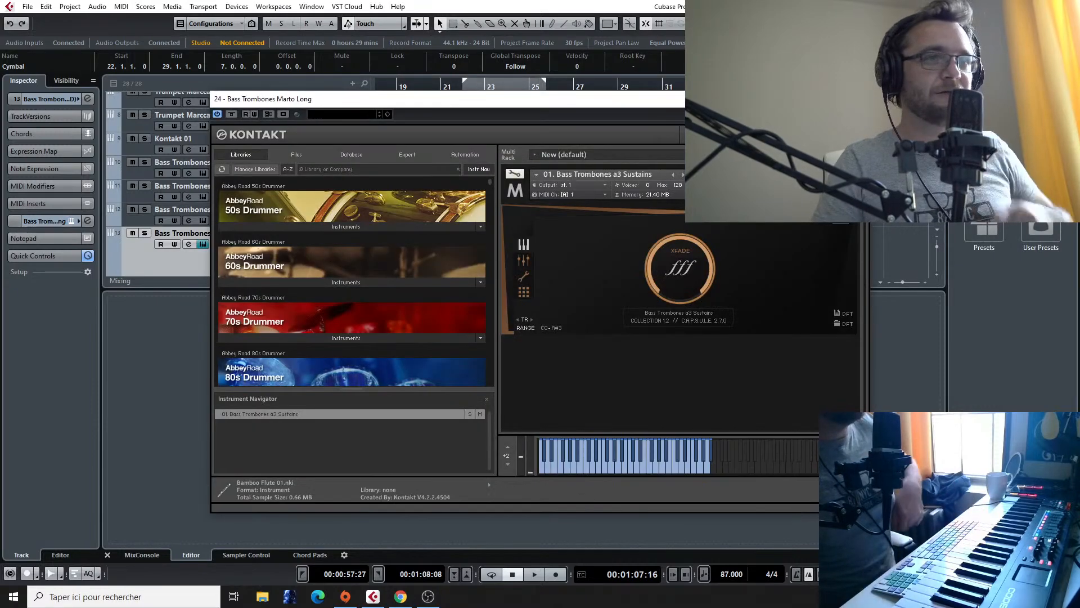
{"action": "left_click", "coordinate": [853, 172]}
{"action": "left_click", "coordinate": [416, 171]}
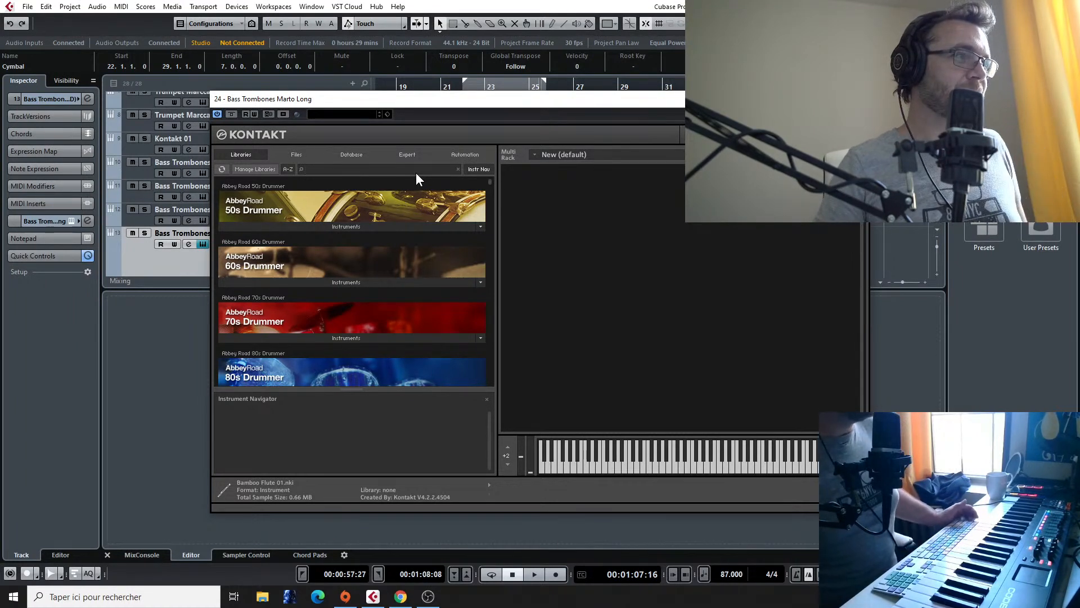
{"action": "type", "text": "metrop"}
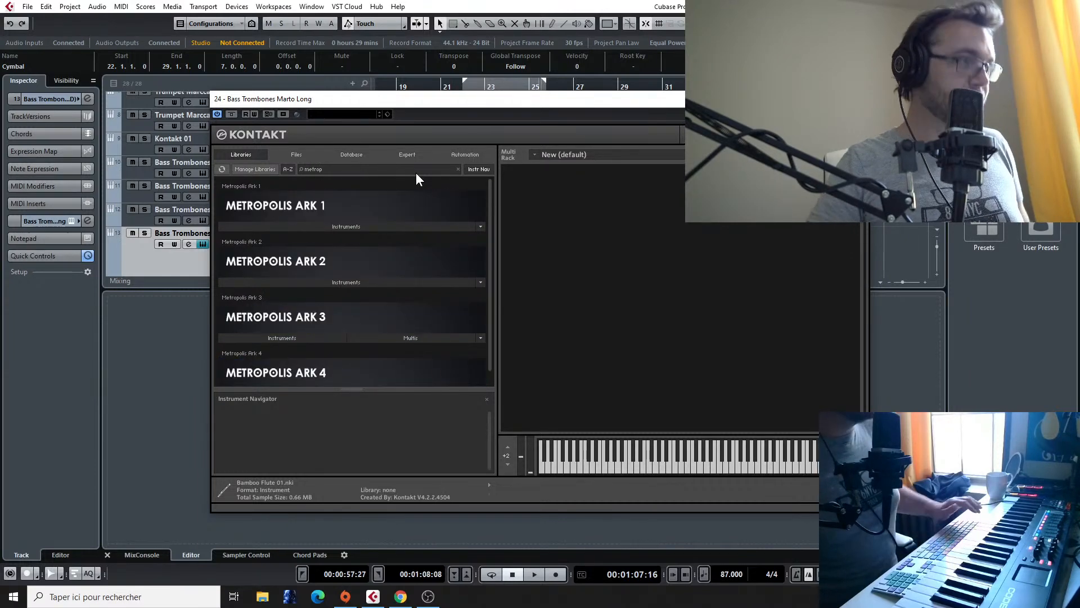
{"action": "left_click", "coordinate": [388, 226]}
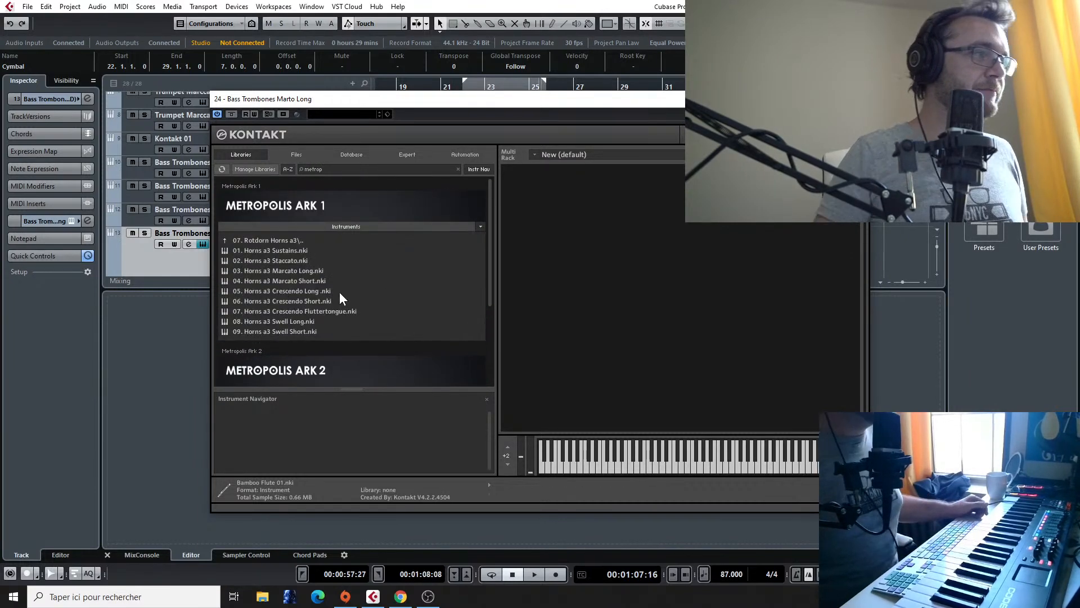
{"action": "left_click", "coordinate": [285, 332]}
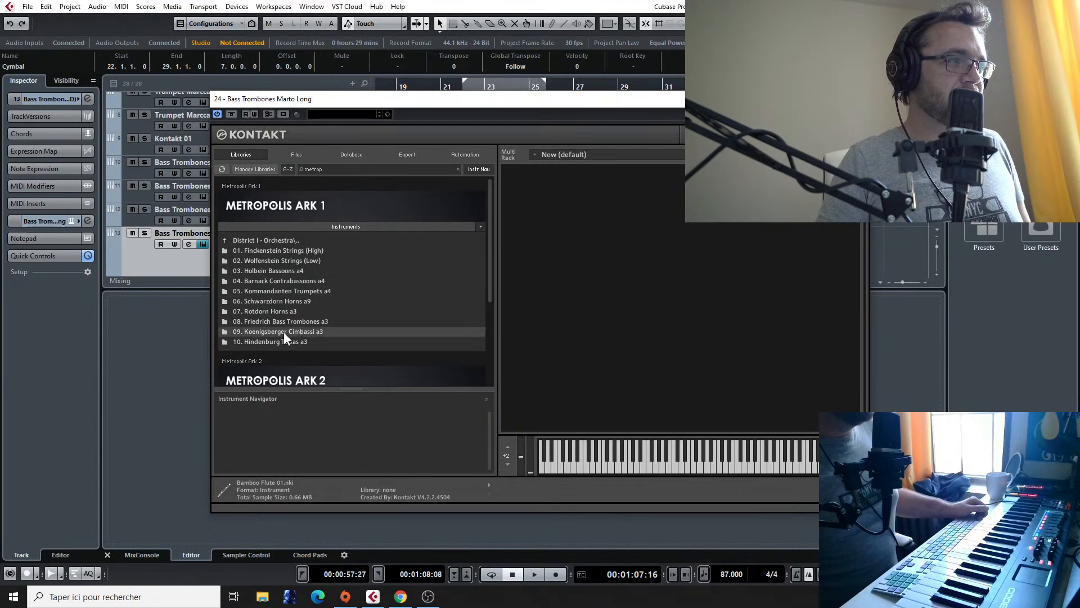
{"action": "double_click", "coordinate": [284, 332]}
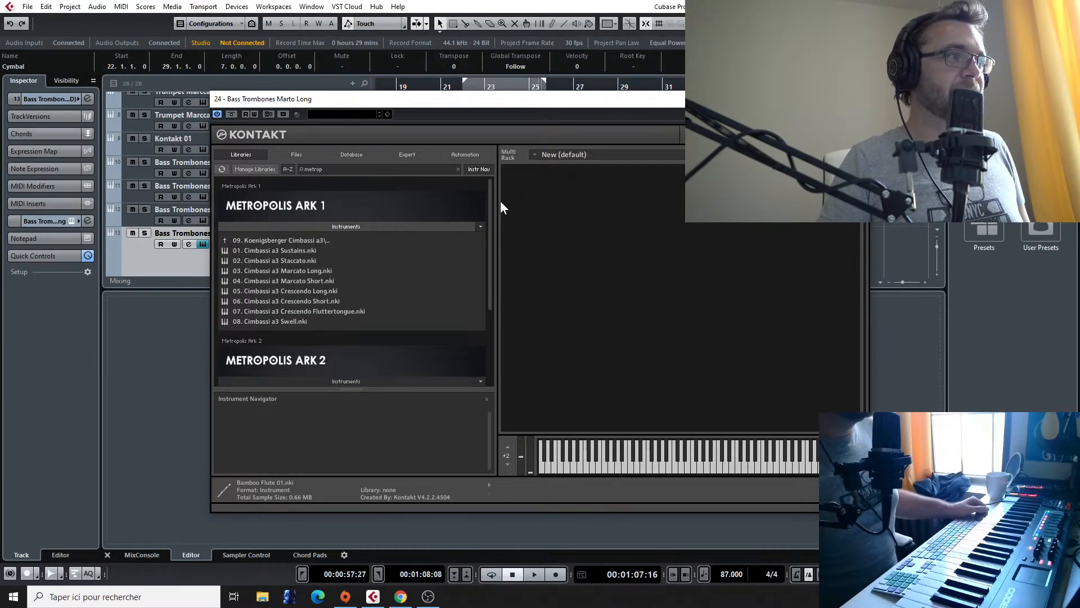
{"action": "left_click", "coordinate": [295, 250]}
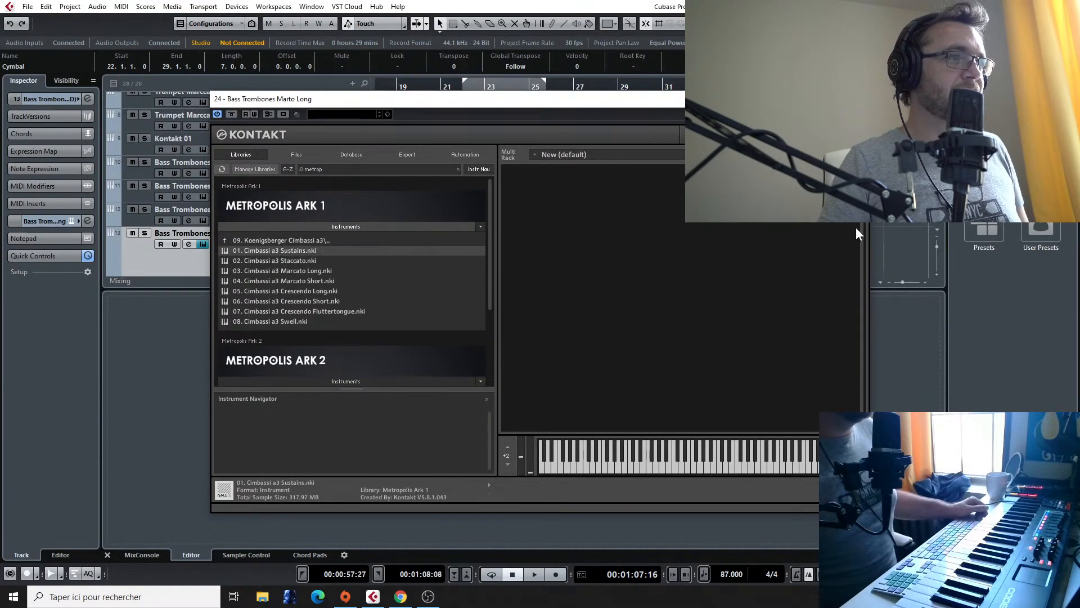
{"action": "left_click", "coordinate": [856, 99]}
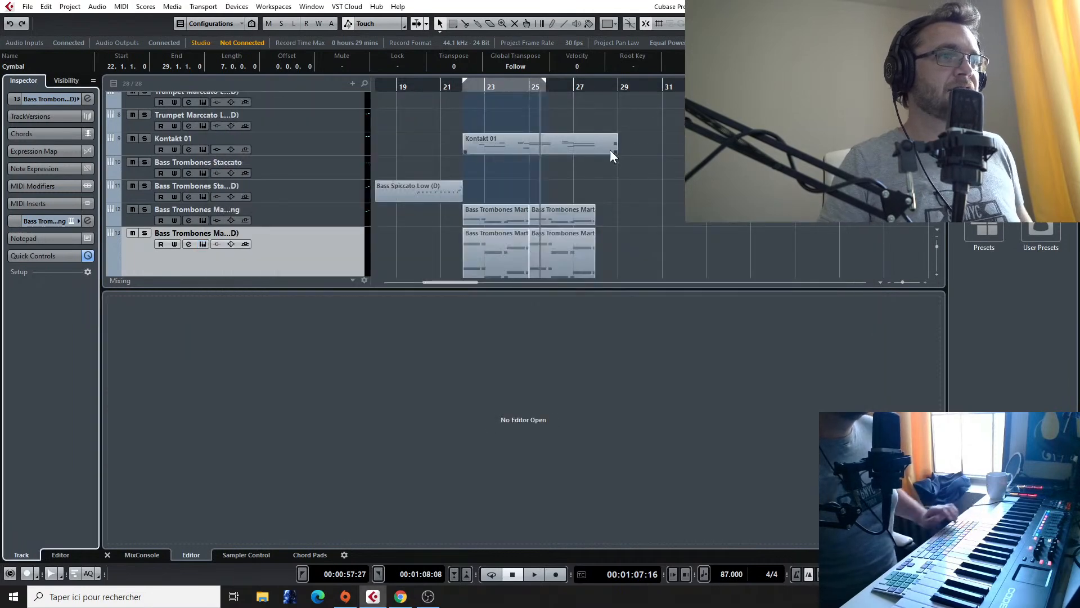
Step: Play the arrangement from bar 22 and solo the duplicated track holding the cimbassi
{"action": "left_click", "coordinate": [461, 92]}
{"action": "key", "text": "space"}
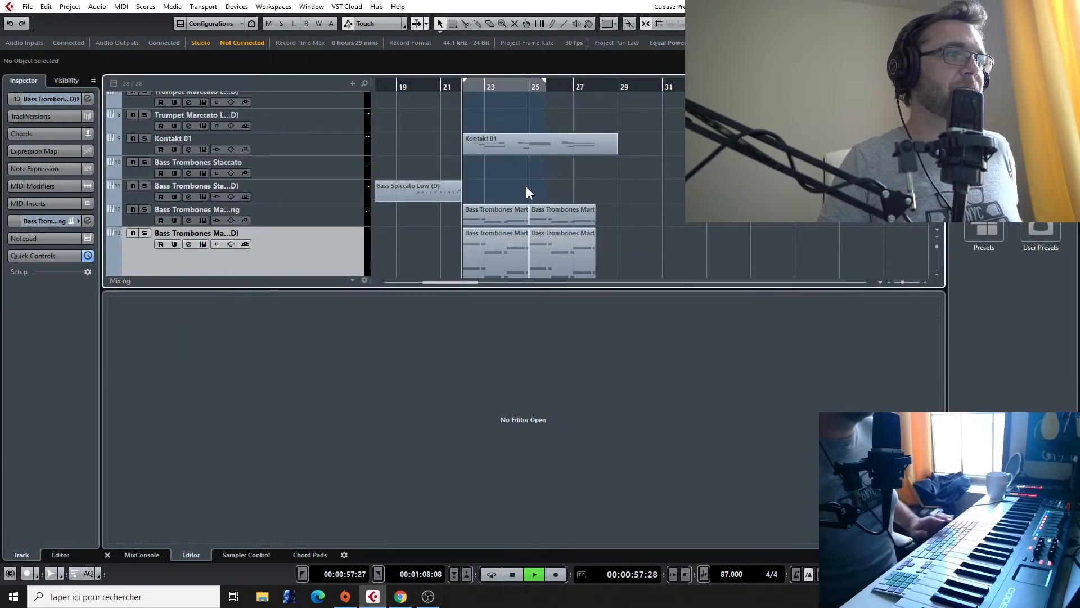
{"action": "left_click", "coordinate": [145, 234]}
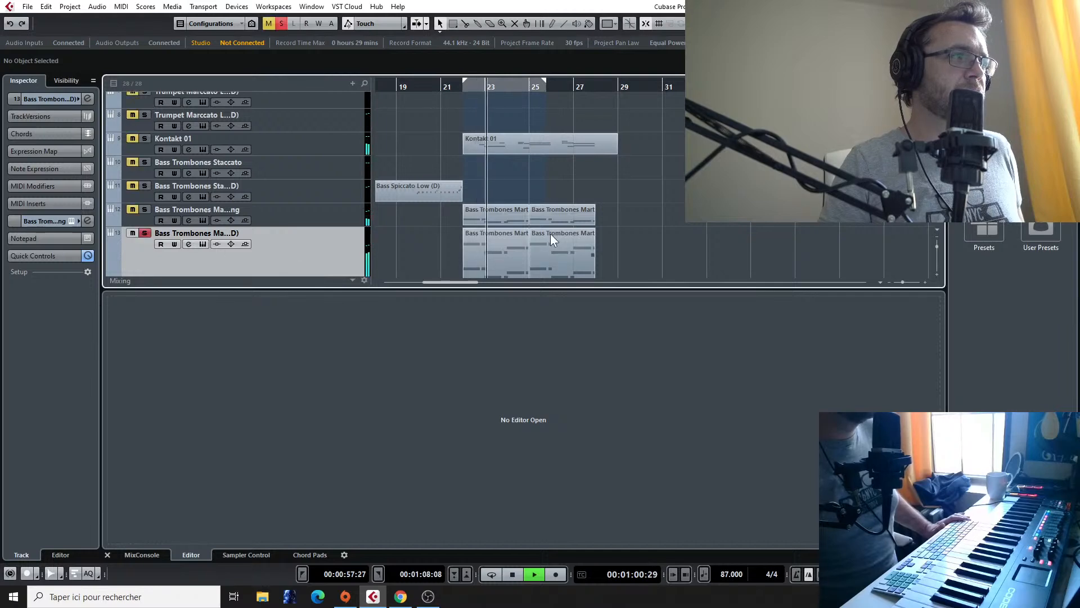
Step: Open both cimbassi events for editing and transpose all their notes down one octave, with the first low note at F0
{"action": "double_click", "coordinate": [542, 261]}
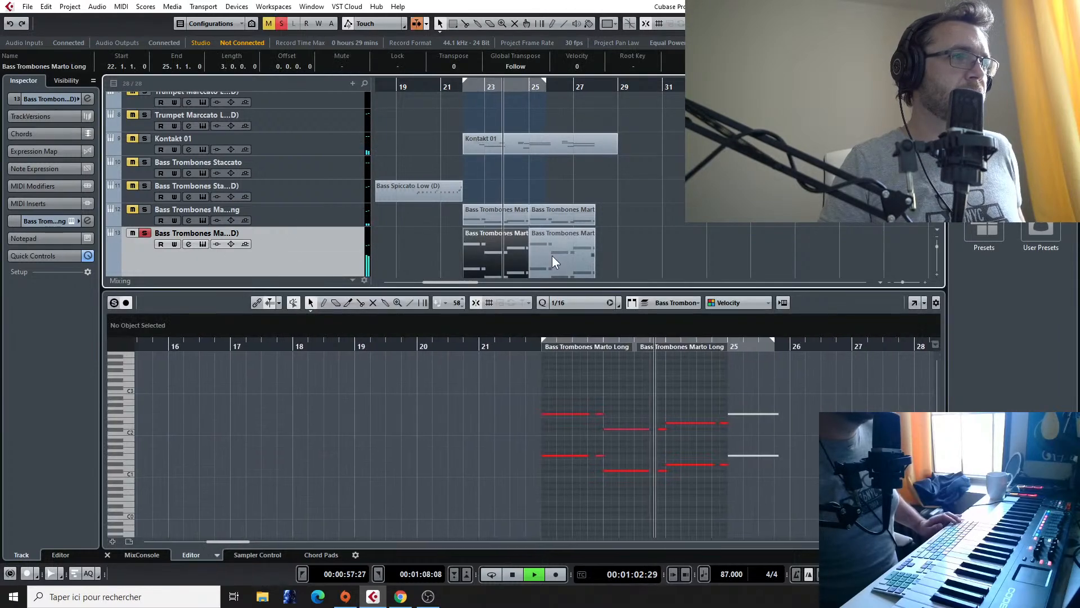
{"action": "left_click", "coordinate": [551, 255]}
{"action": "key", "text": "space"}
{"action": "left_click_drag", "start_coordinate": [513, 376], "coordinate": [821, 504]}
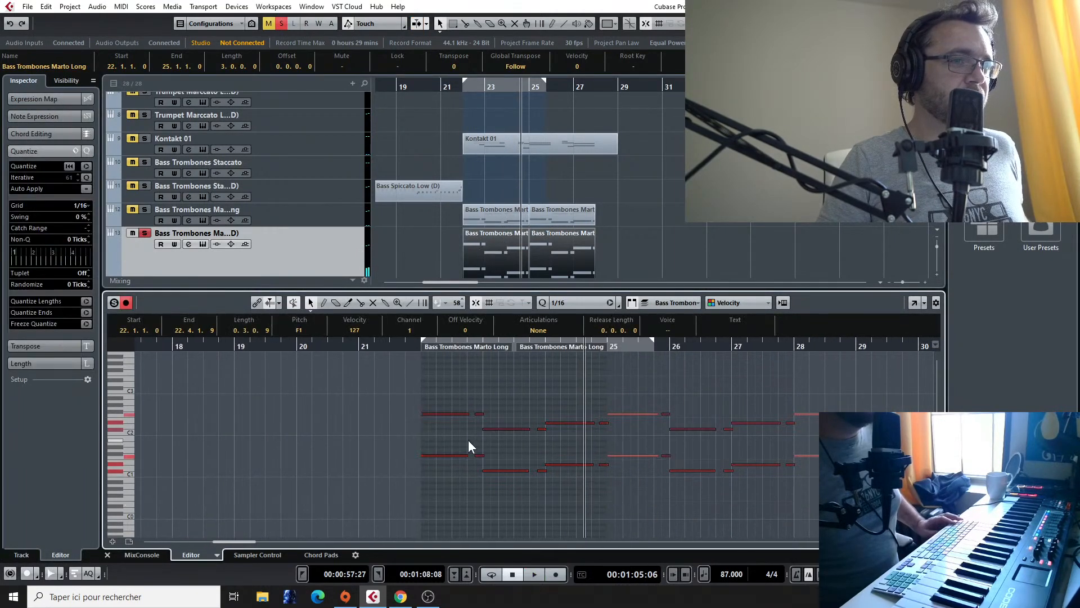
{"action": "left_click", "coordinate": [424, 454]}
{"action": "left_click_drag", "start_coordinate": [430, 415], "coordinate": [801, 494]}
{"action": "left_click_drag", "start_coordinate": [428, 390], "coordinate": [429, 432]}
Step: Play from bar 22 to about bar 26 with the original Bass Trombones Marto Long track soloed alongside the cimbassi track
{"action": "left_click", "coordinate": [417, 344]}
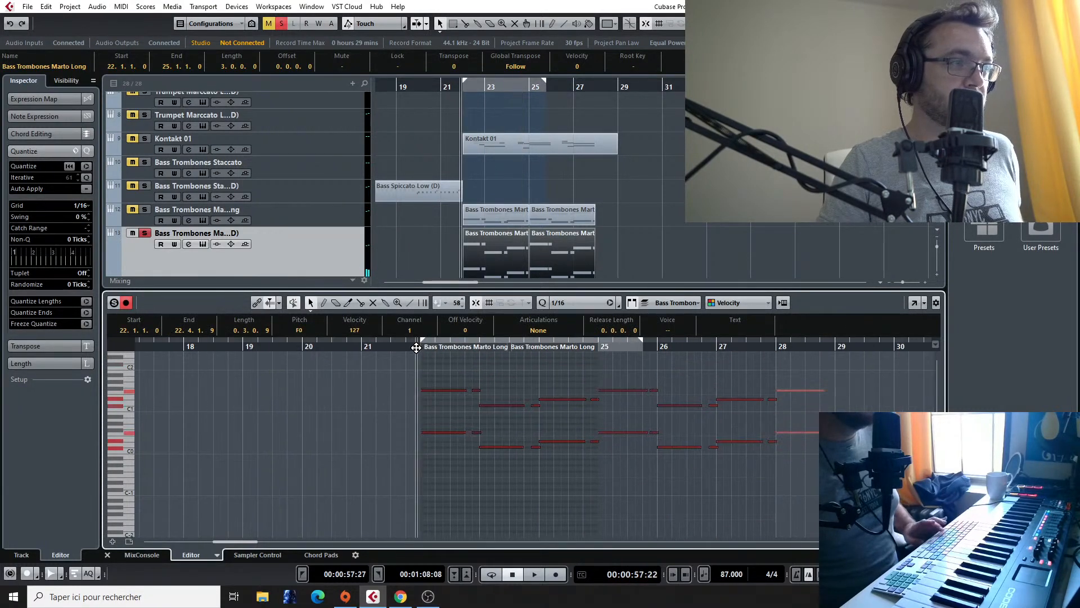
{"action": "key", "text": "space"}
{"action": "left_click", "coordinate": [132, 209]}
{"action": "left_click", "coordinate": [145, 209]}
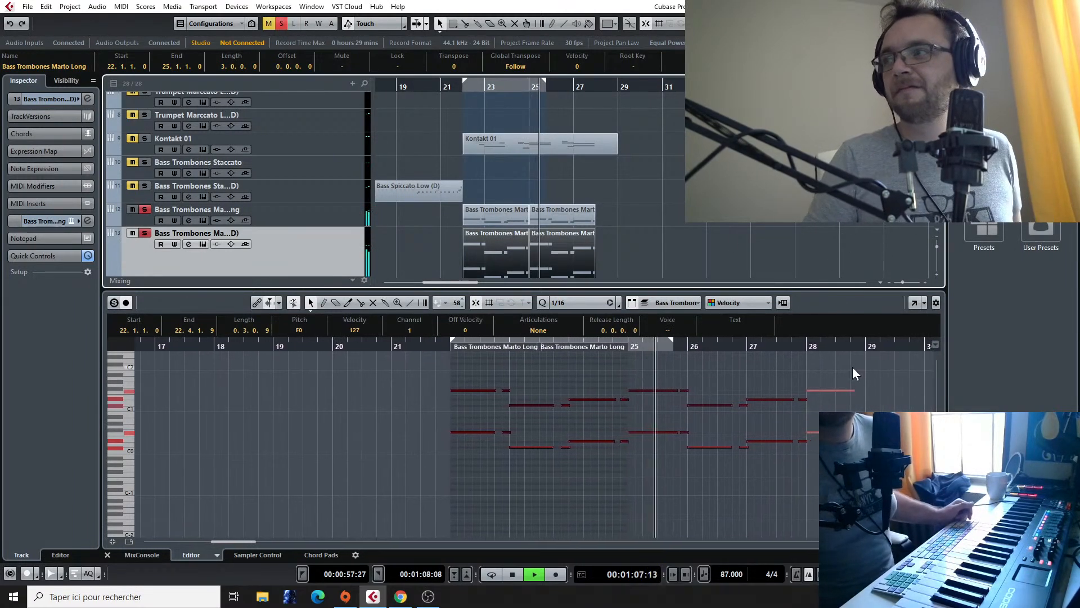
{"action": "scroll", "coordinate": [596, 205], "scroll_direction": "down", "scroll_amount": 3}
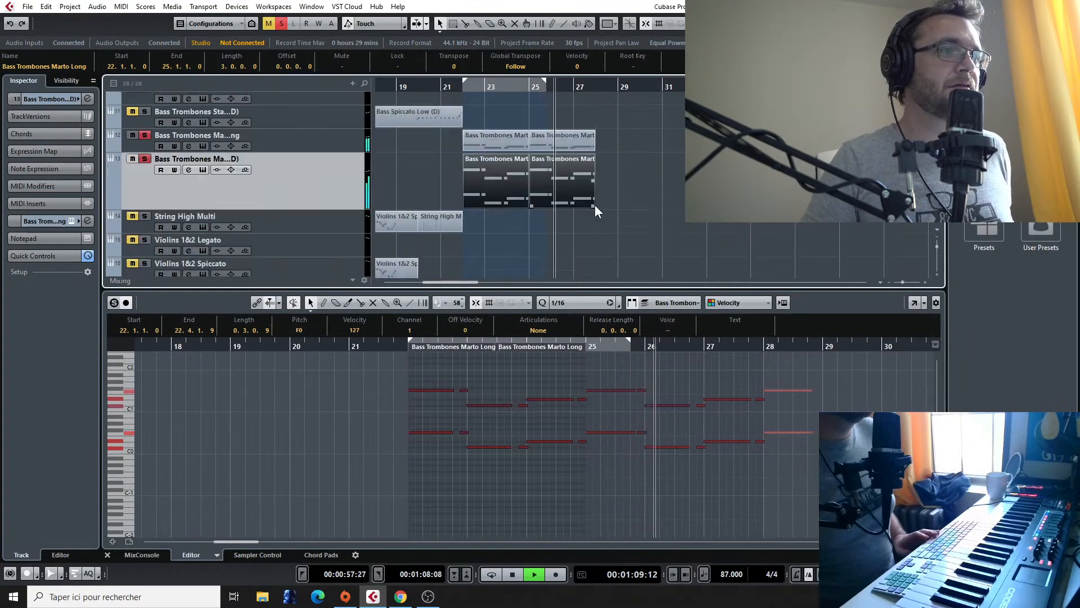
{"action": "key", "text": "space"}
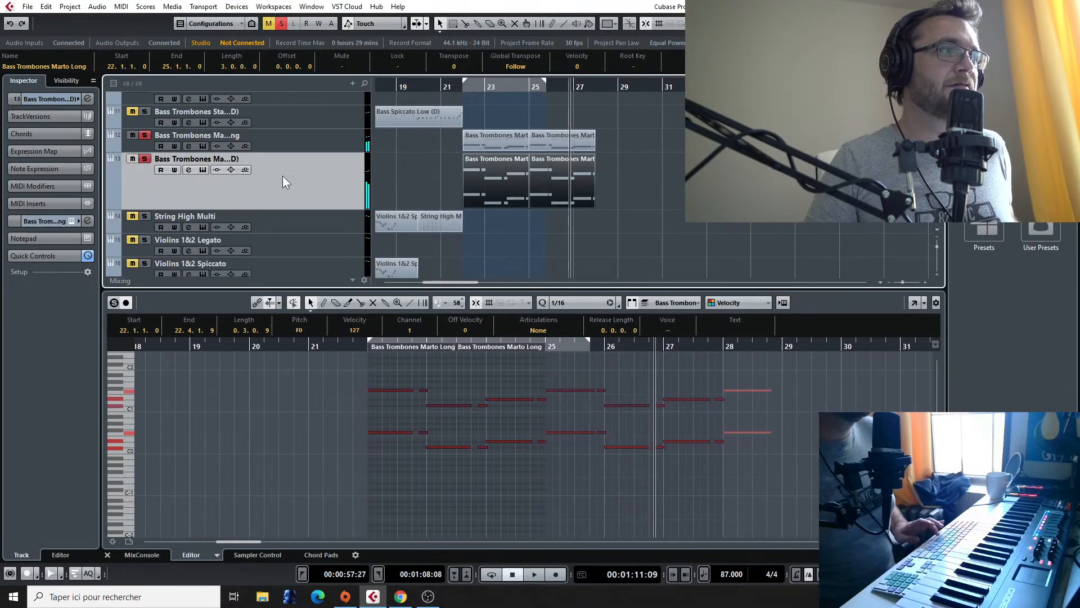
Step: Duplicate the cimbassi track with its events and remove the Cimbassi a3 Sustains instrument from the copy's Kontakt
{"action": "right_click", "coordinate": [282, 175]}
{"action": "left_click", "coordinate": [384, 211]}
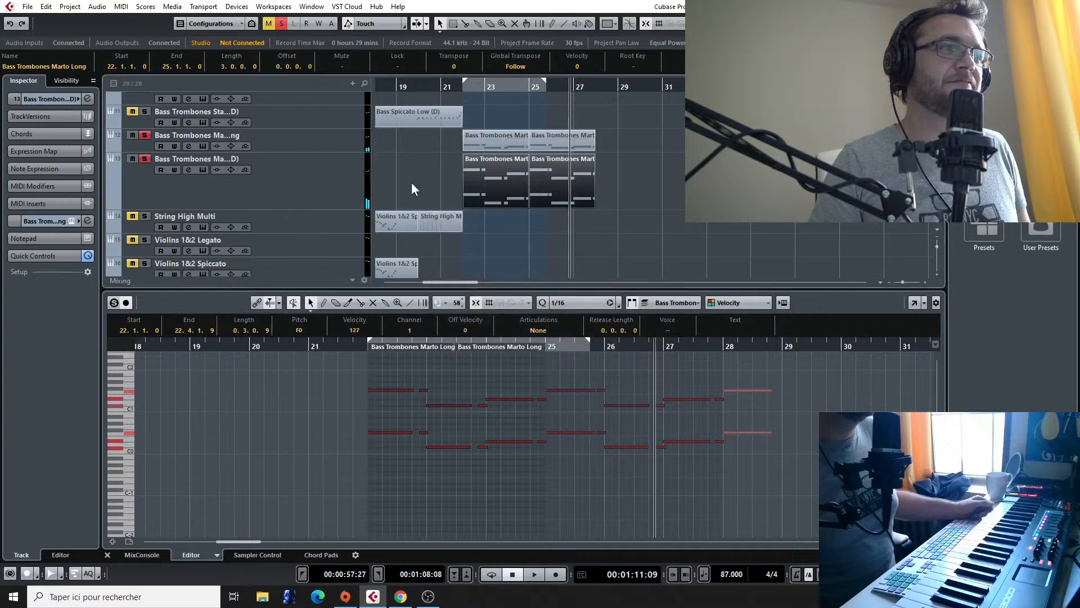
{"action": "left_click", "coordinate": [70, 221]}
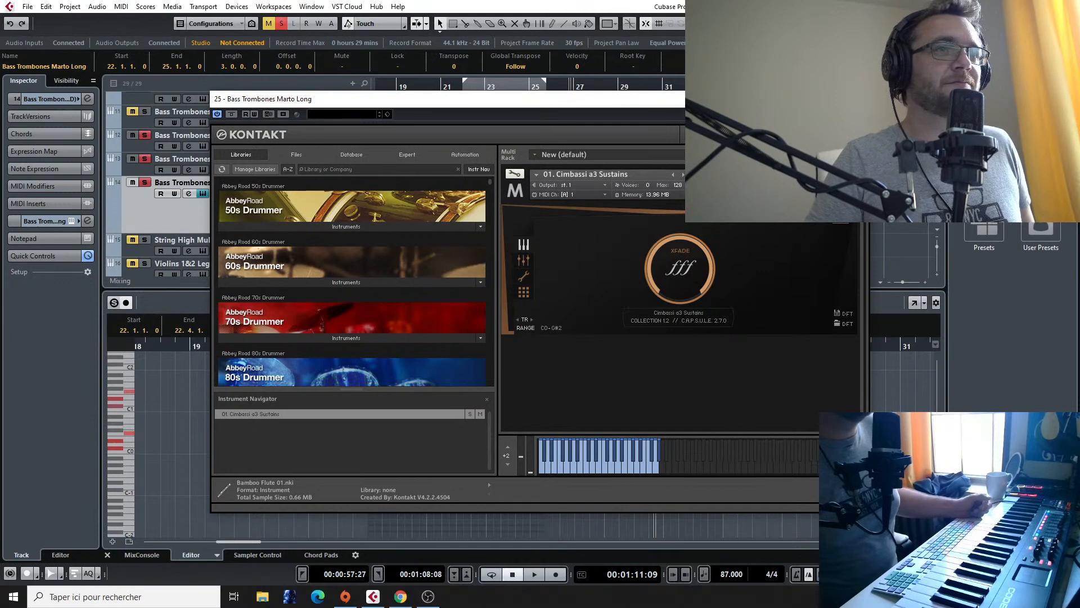
{"action": "left_click", "coordinate": [853, 172]}
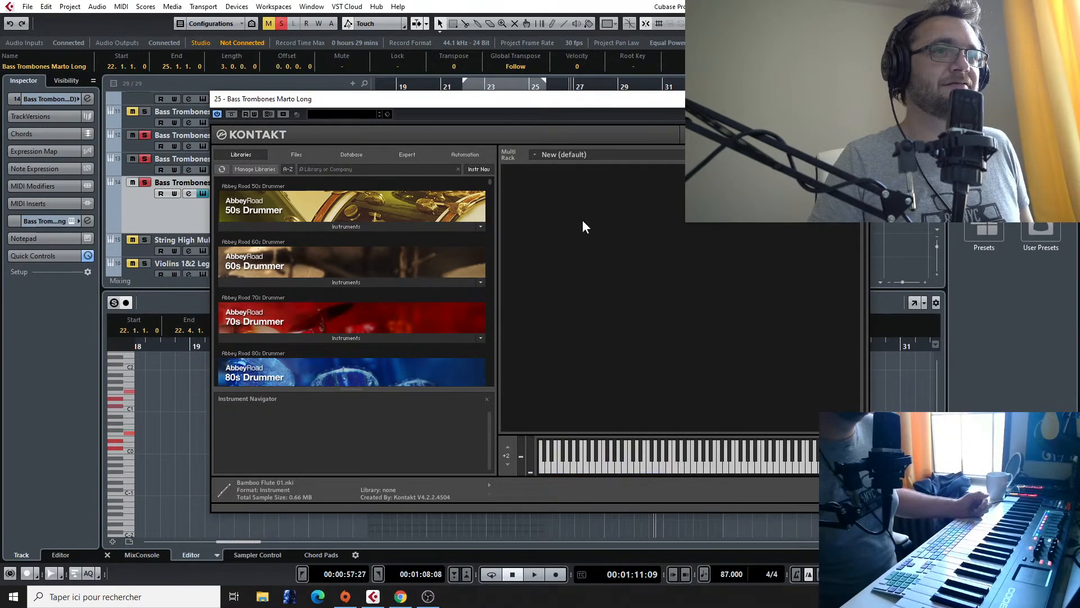
{"action": "left_click", "coordinate": [319, 168]}
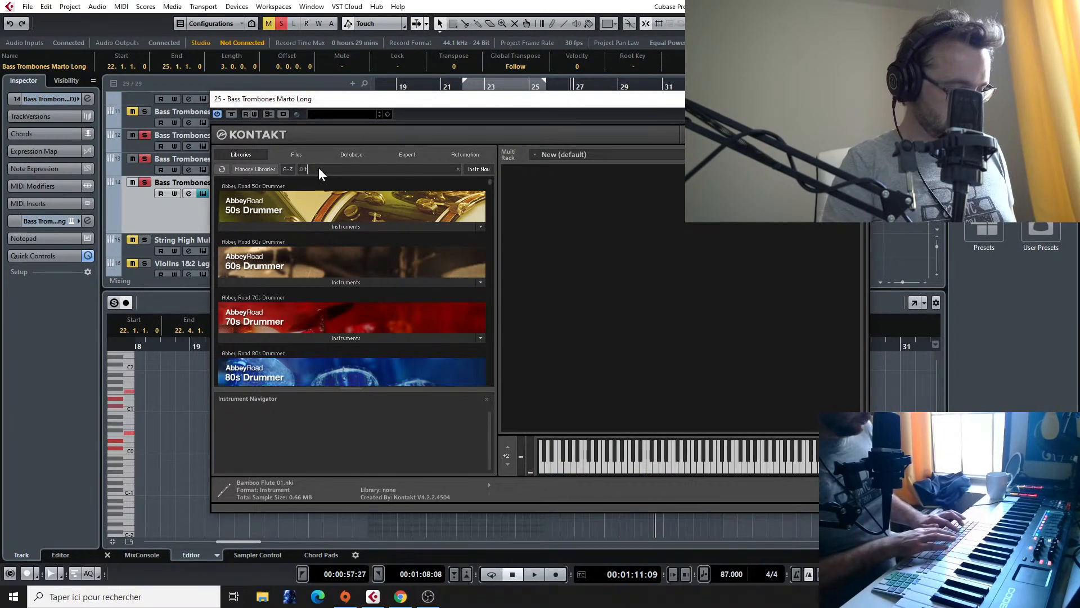
{"action": "type", "text": "tu"}
{"action": "key", "text": "BackSpace"}
{"action": "key", "text": "BackSpace"}
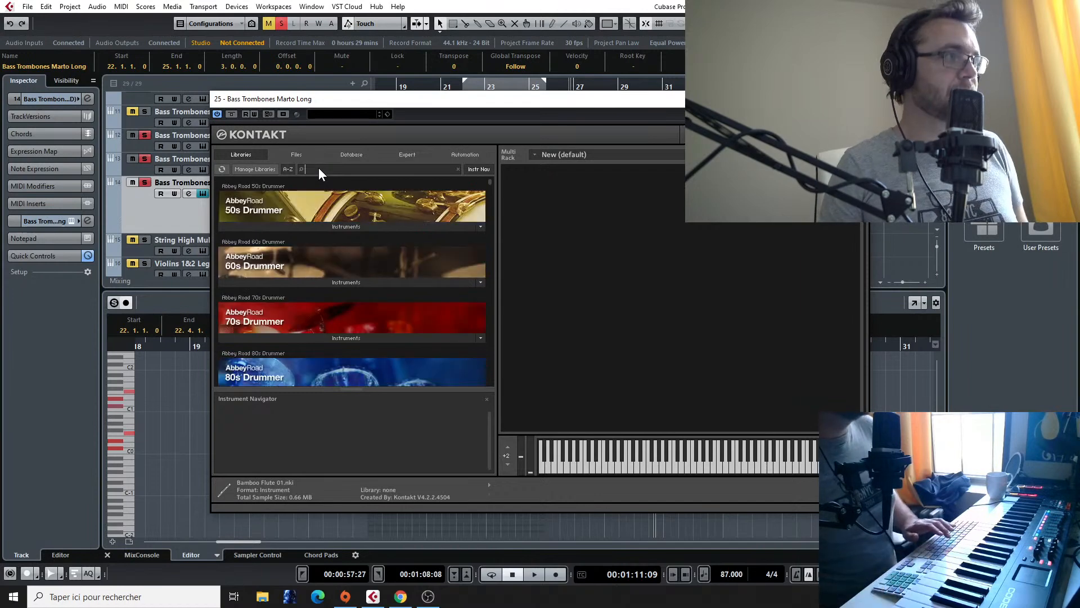
{"action": "type", "text": "metr"}
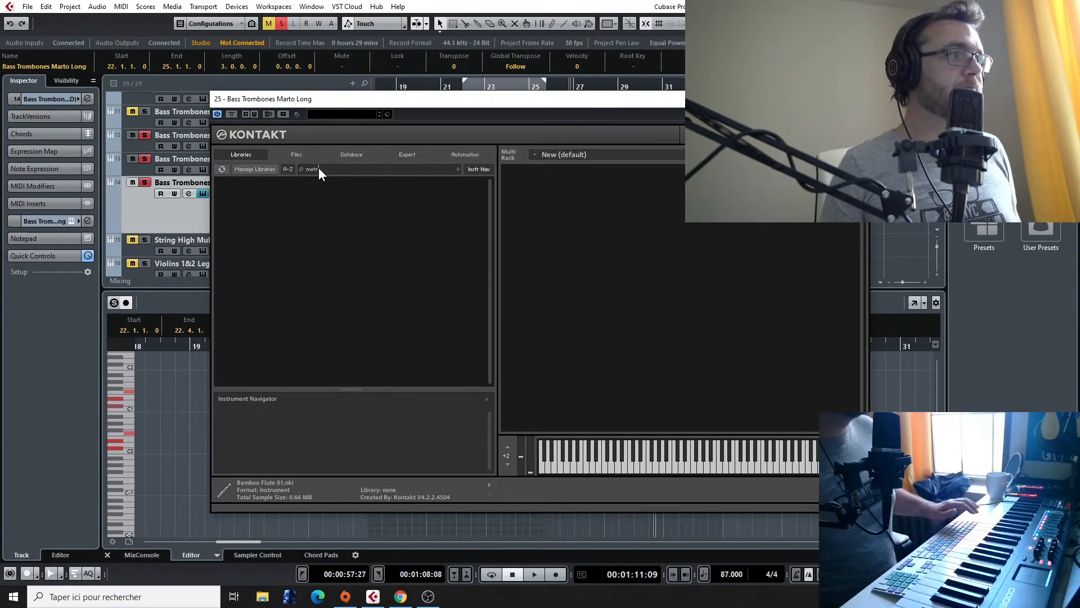
{"action": "key", "text": "BackSpace"}
{"action": "key", "text": "BackSpace"}
{"action": "key", "text": "BackSpace"}
{"action": "key", "text": "BackSpace"}
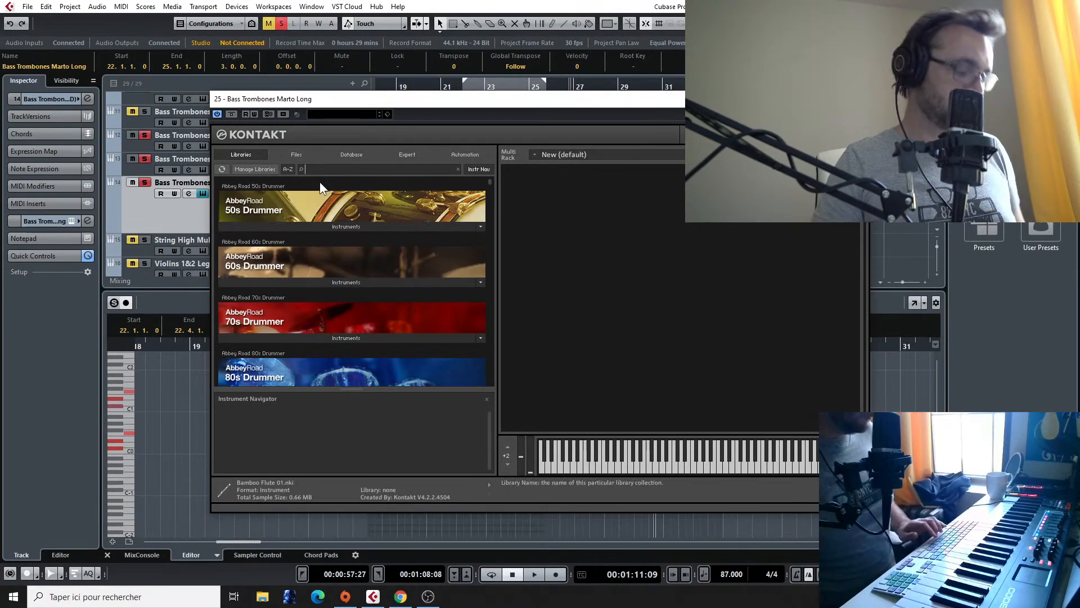
Step: Search the Kontakt libraries for "metro" and load 01. Tubas a3 Sustains from Metropolis Ark 1 on the new copy
{"action": "type", "text": "metro"}
{"action": "left_click", "coordinate": [302, 225]}
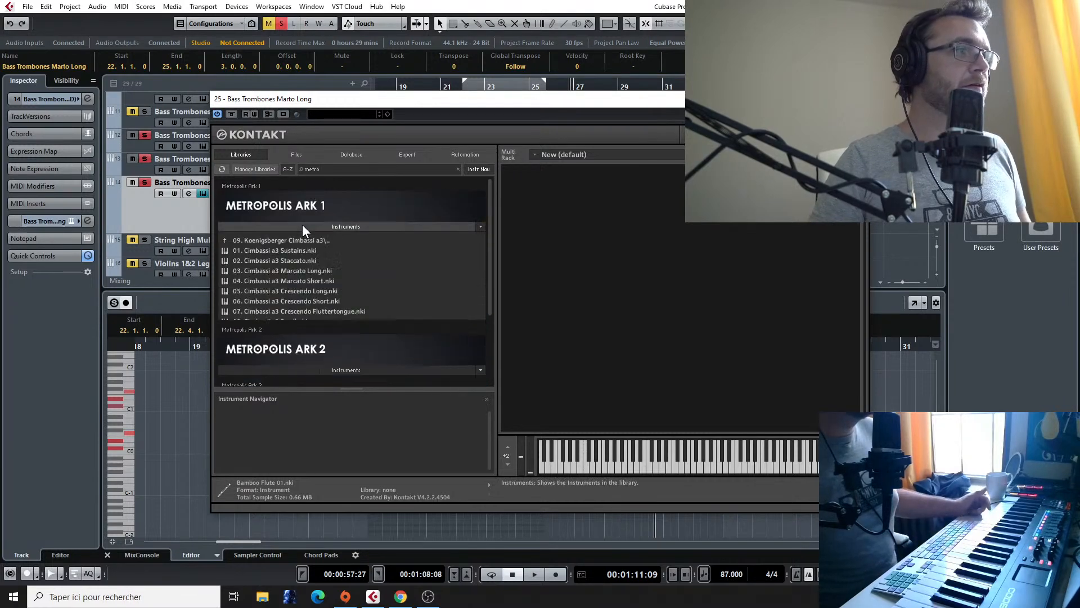
{"action": "left_click", "coordinate": [302, 242]}
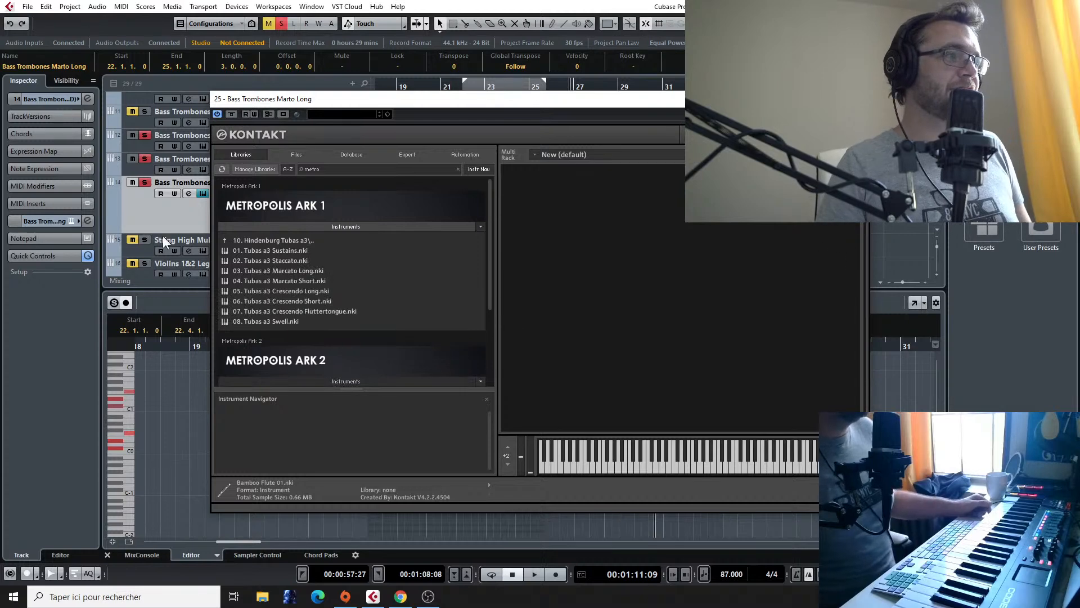
{"action": "double_click", "coordinate": [315, 250]}
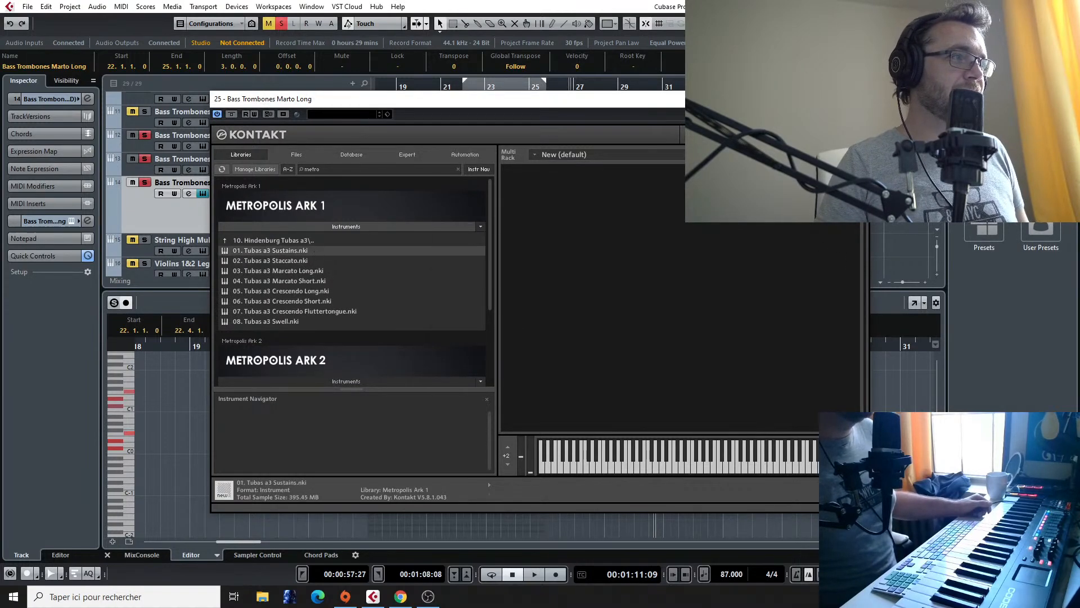
{"action": "left_click", "coordinate": [857, 99]}
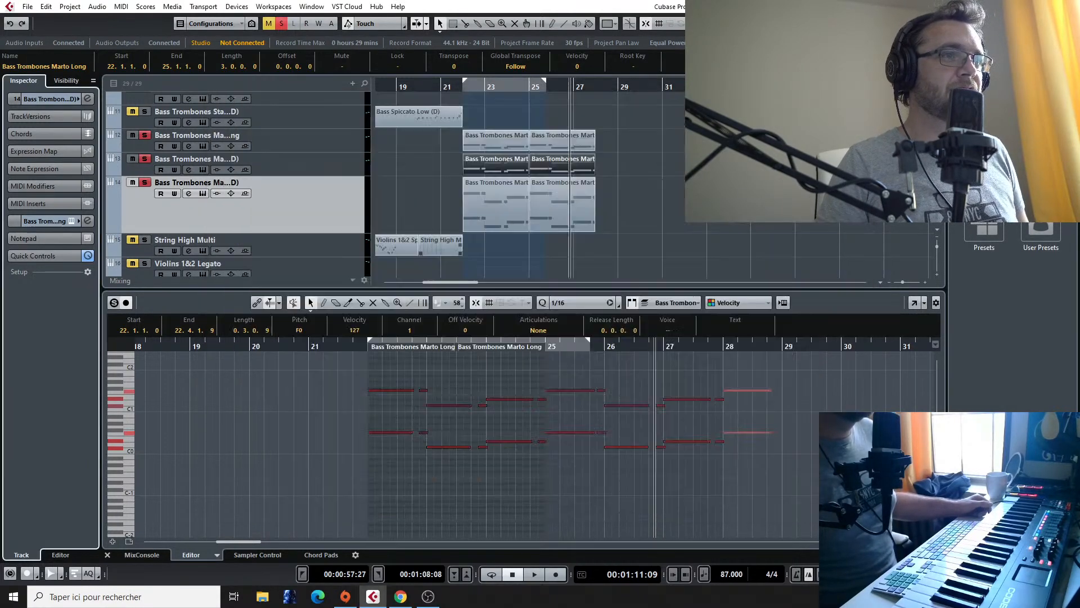
Step: Audition the first two cimbassi notes and play the soloed trombone, cimbassi and tuba tracks from bar 22 to about bar 28
{"action": "left_click", "coordinate": [380, 390]}
{"action": "left_click", "coordinate": [375, 432]}
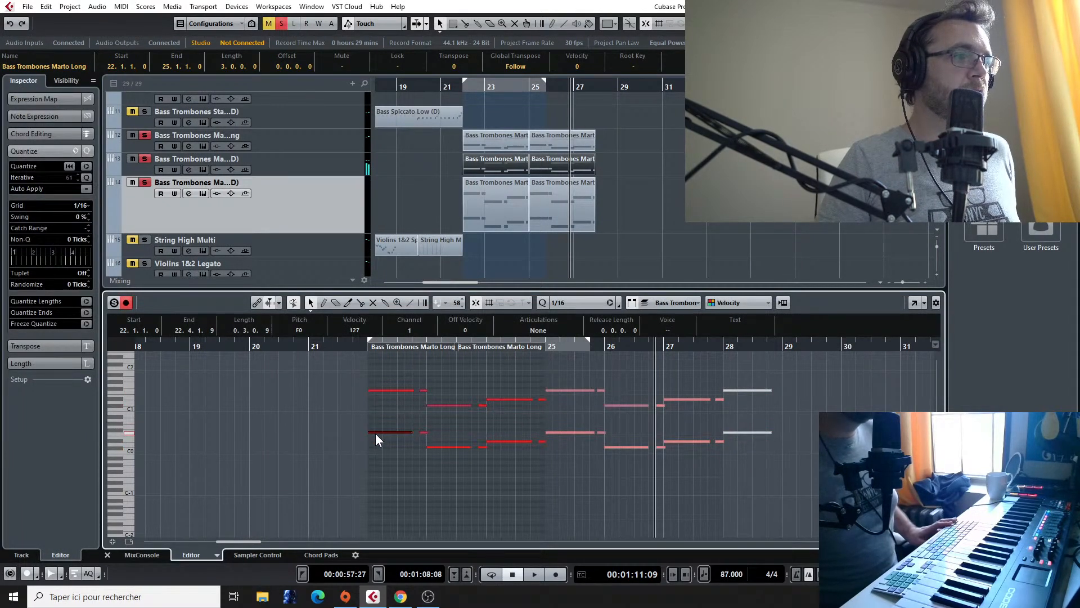
{"action": "left_click", "coordinate": [464, 88]}
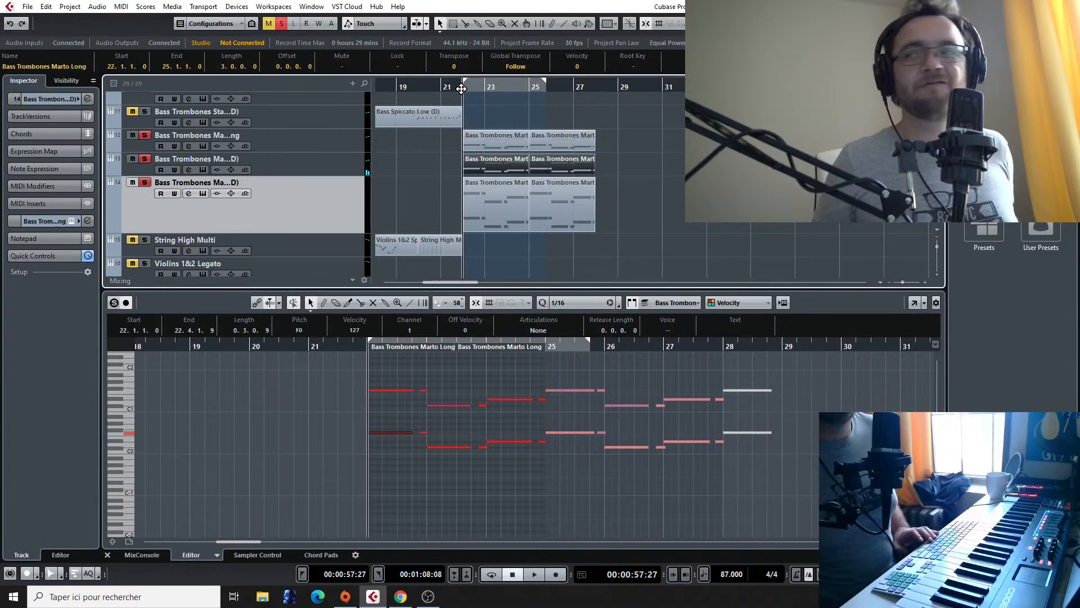
{"action": "key", "text": "space"}
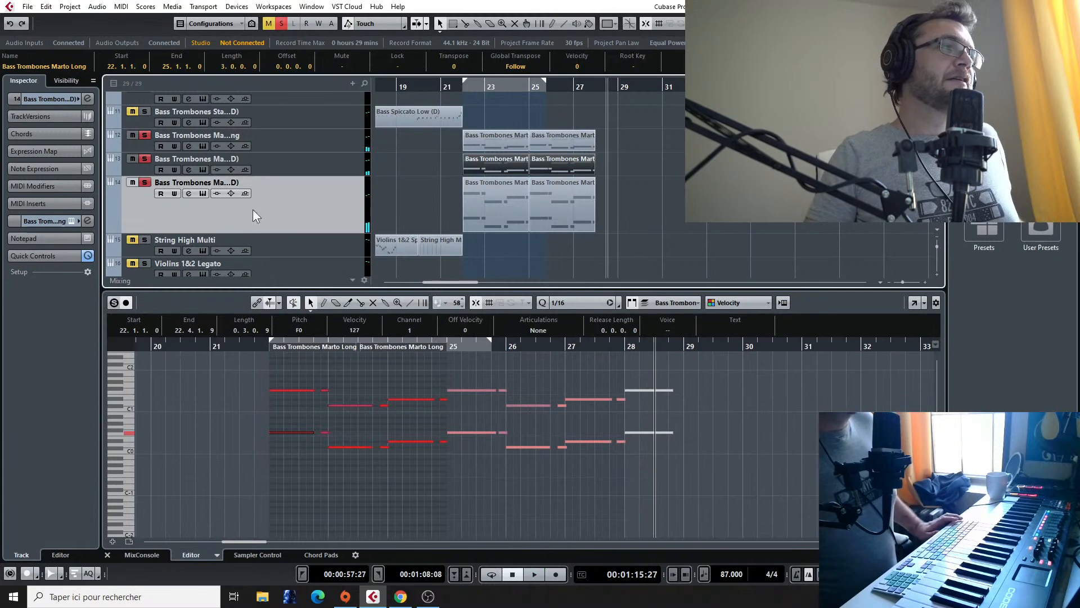
Step: Turn off solo on the tuba, cimbassi and original bass trombone tracks
{"action": "left_click", "coordinate": [145, 182]}
{"action": "left_click", "coordinate": [145, 159]}
{"action": "left_click", "coordinate": [144, 135]}
Step: Play the full arrangement from bar 22 and review the brass tracks and the string tracks below them
{"action": "scroll", "coordinate": [491, 99], "scroll_direction": "up", "scroll_amount": 4}
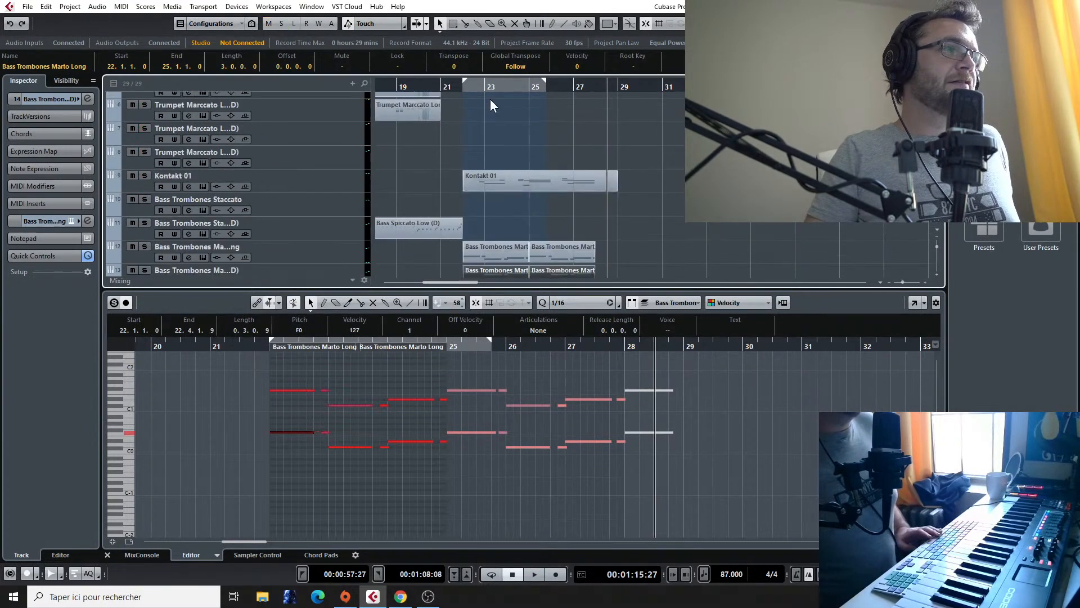
{"action": "double_click", "coordinate": [460, 90]}
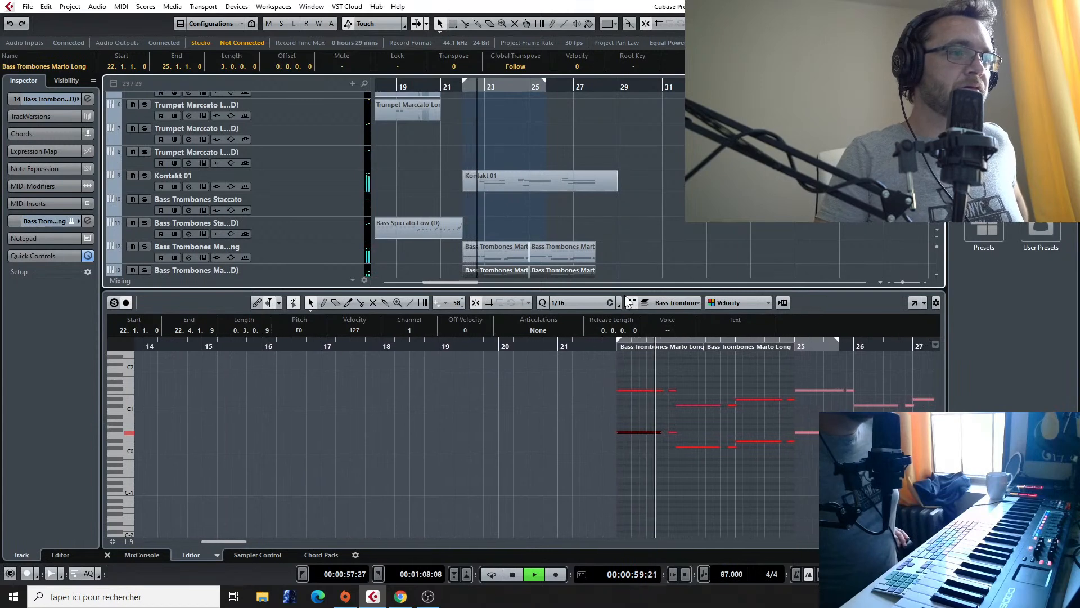
{"action": "scroll", "coordinate": [677, 220], "scroll_direction": "down", "scroll_amount": 2}
{"action": "scroll", "coordinate": [681, 222], "scroll_direction": "down", "scroll_amount": 3}
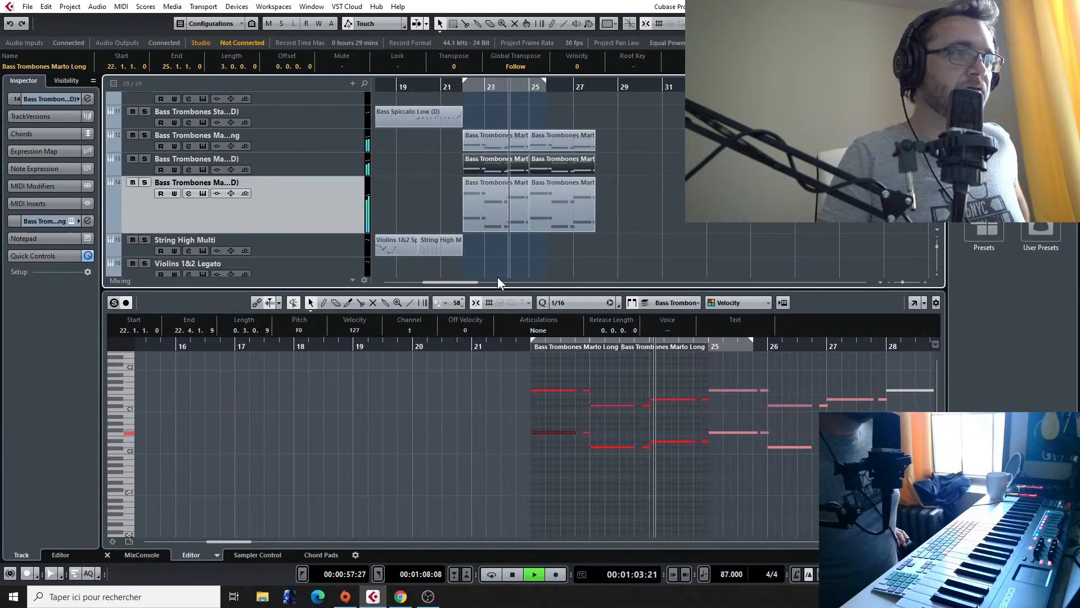
{"action": "scroll", "coordinate": [619, 252], "scroll_direction": "down", "scroll_amount": 2}
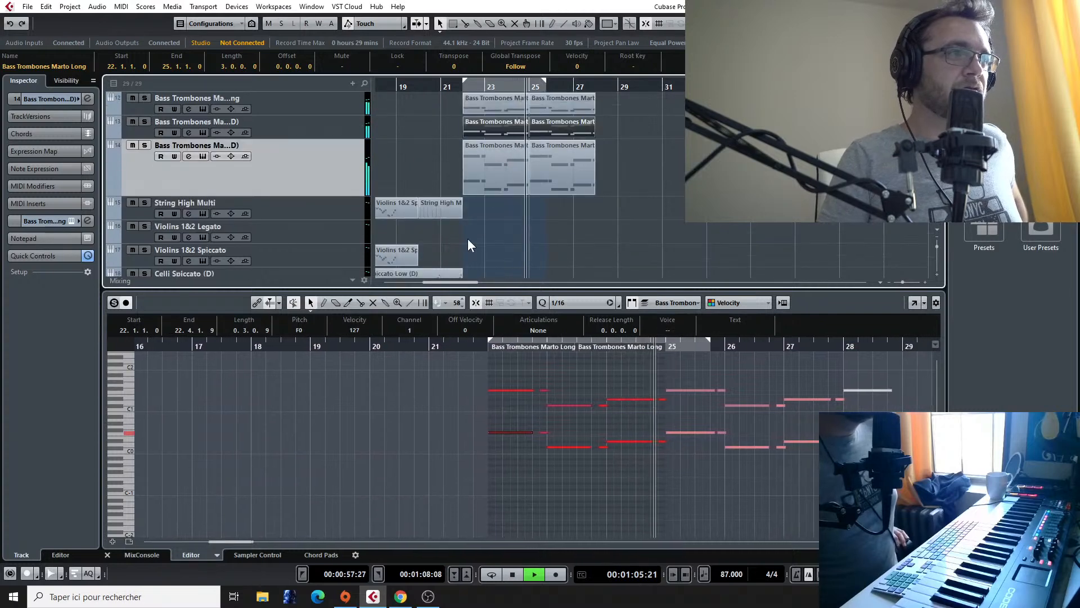
{"action": "scroll", "coordinate": [586, 234], "scroll_direction": "down", "scroll_amount": 2}
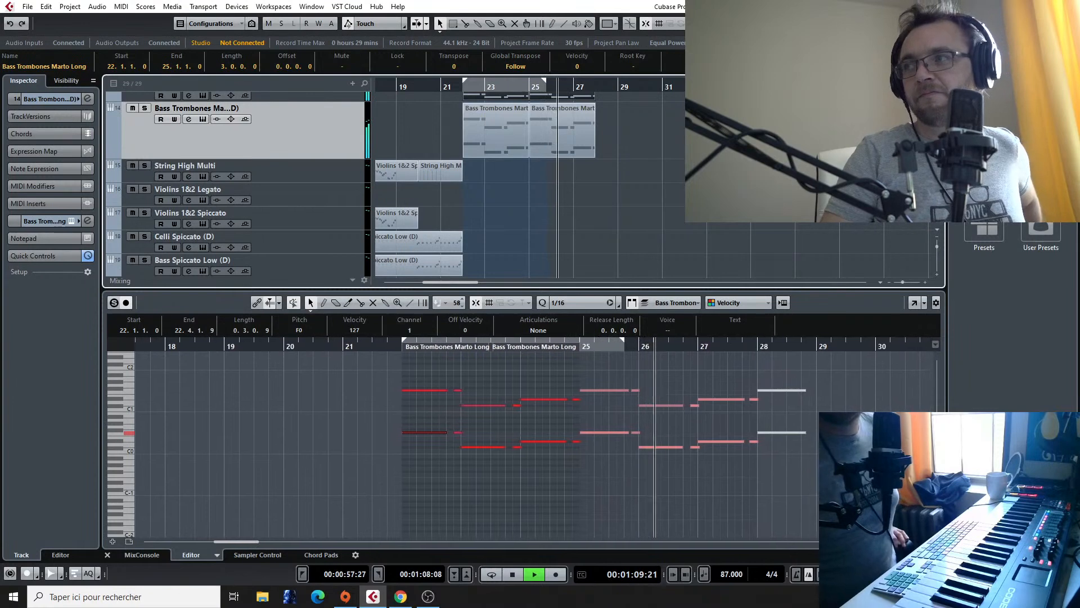
Step: Stop playback and quantize the notes of the Cymbal part starting at bar 22 to the 1/16 grid
{"action": "key", "text": "space"}
{"action": "scroll", "coordinate": [555, 178], "scroll_direction": "down", "scroll_amount": 6}
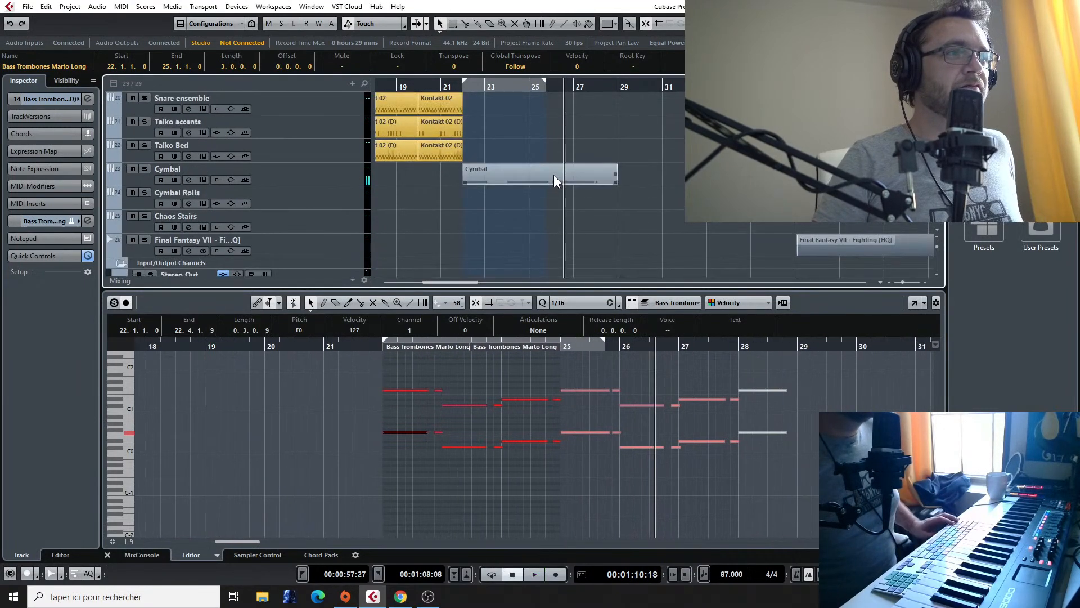
{"action": "left_click", "coordinate": [554, 174]}
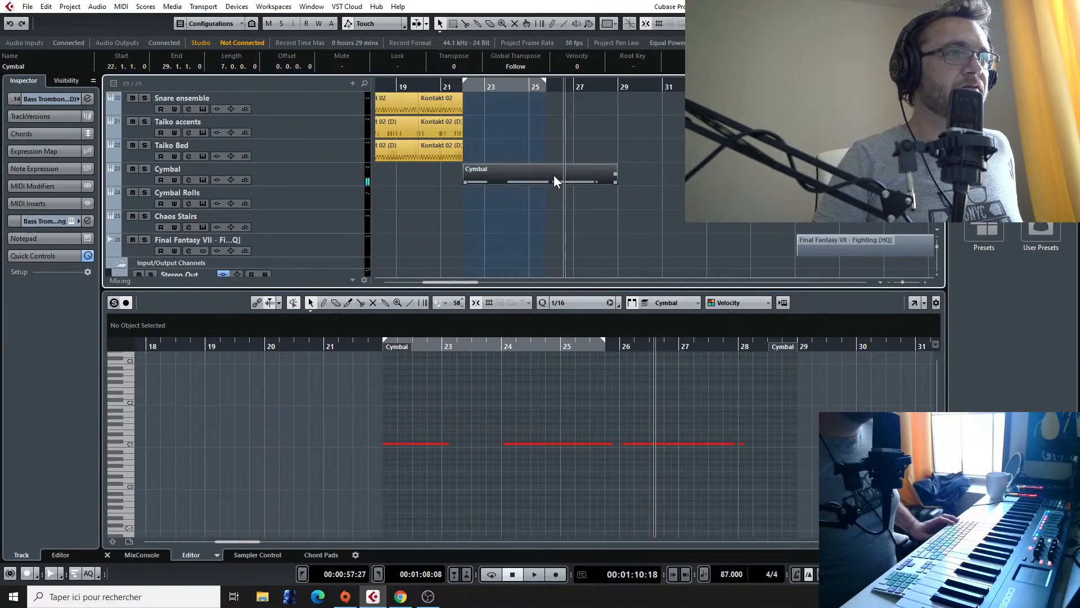
{"action": "left_click", "coordinate": [620, 444]}
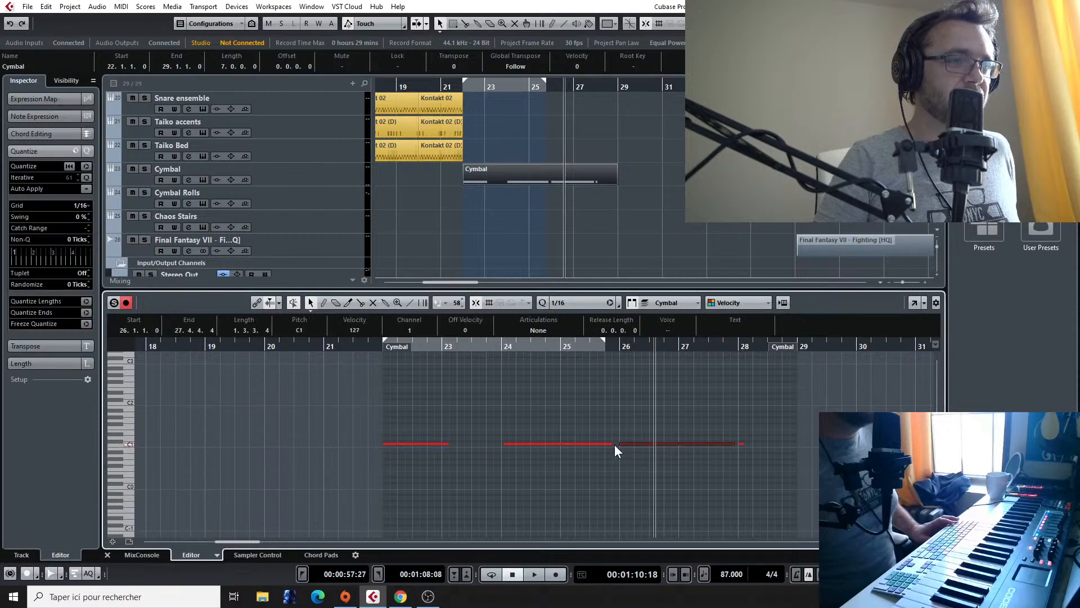
{"action": "left_click", "coordinate": [86, 167]}
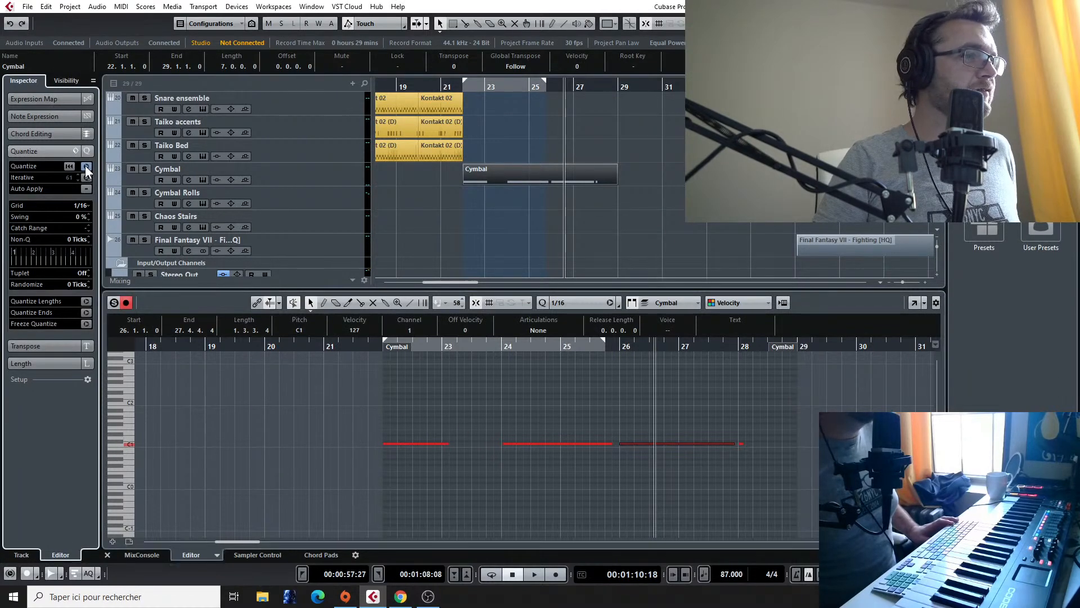
{"action": "left_click", "coordinate": [533, 180]}
{"action": "double_click", "coordinate": [495, 183]}
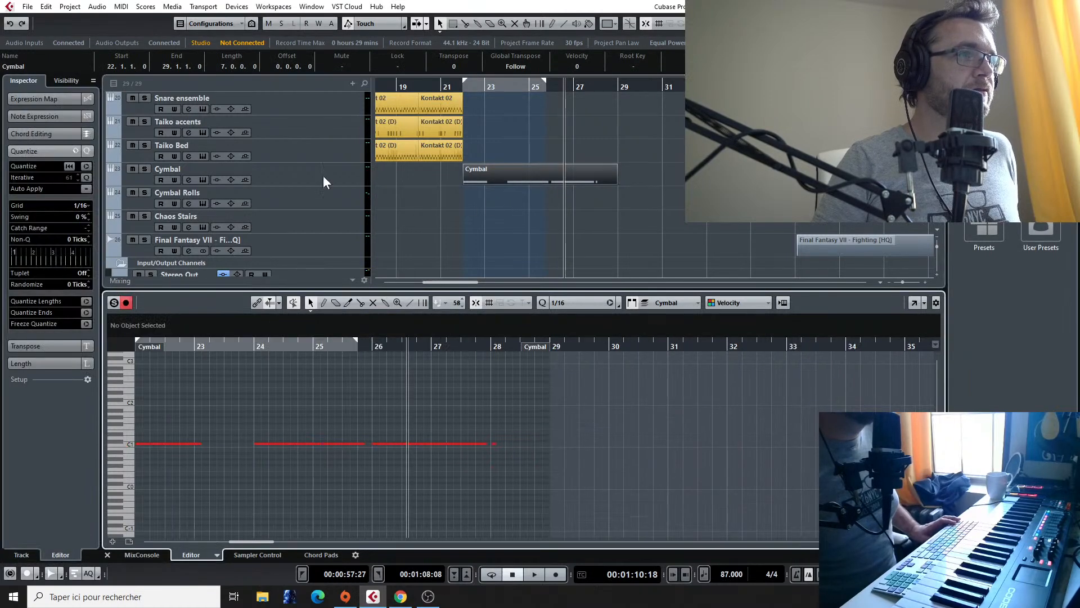
{"action": "left_click", "coordinate": [86, 166]}
Step: Play the arrangement from bar 22 to bar 24 to check the cymbal part, and return the playhead to bar 22
{"action": "key", "text": "space"}
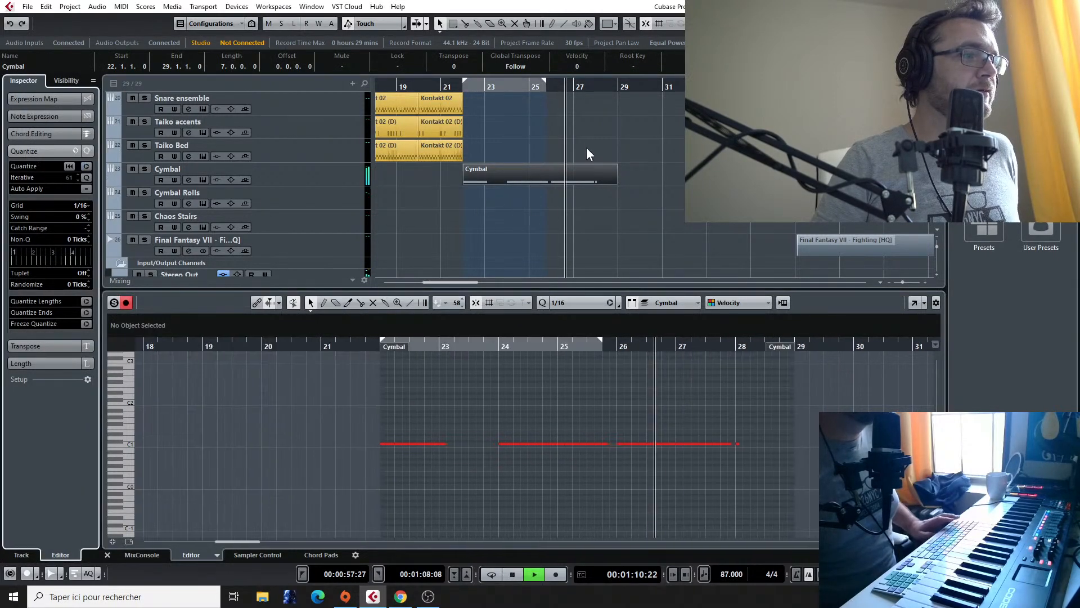
{"action": "left_click", "coordinate": [460, 88]}
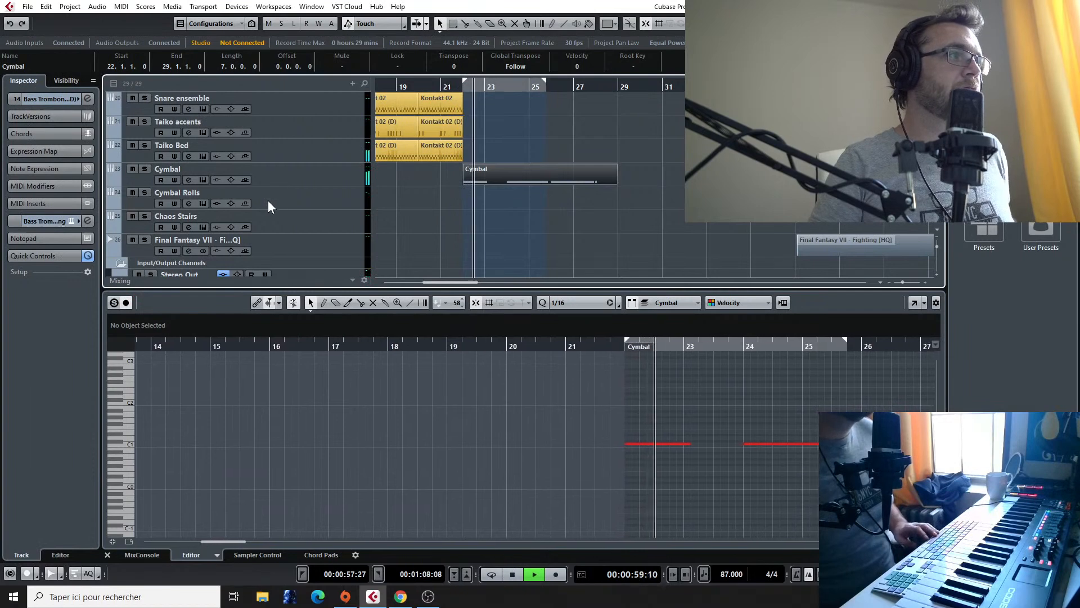
{"action": "scroll", "coordinate": [268, 200], "scroll_direction": "down", "scroll_amount": 2}
{"action": "scroll", "coordinate": [268, 200], "scroll_direction": "up", "scroll_amount": 2}
{"action": "scroll", "coordinate": [270, 200], "scroll_direction": "up", "scroll_amount": 2}
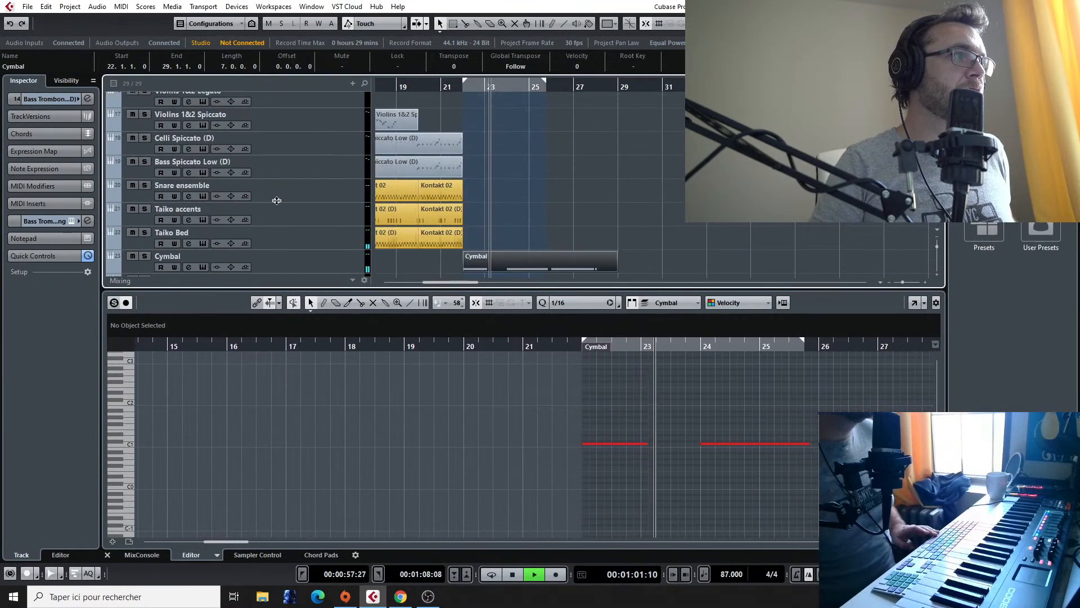
{"action": "key", "text": "space"}
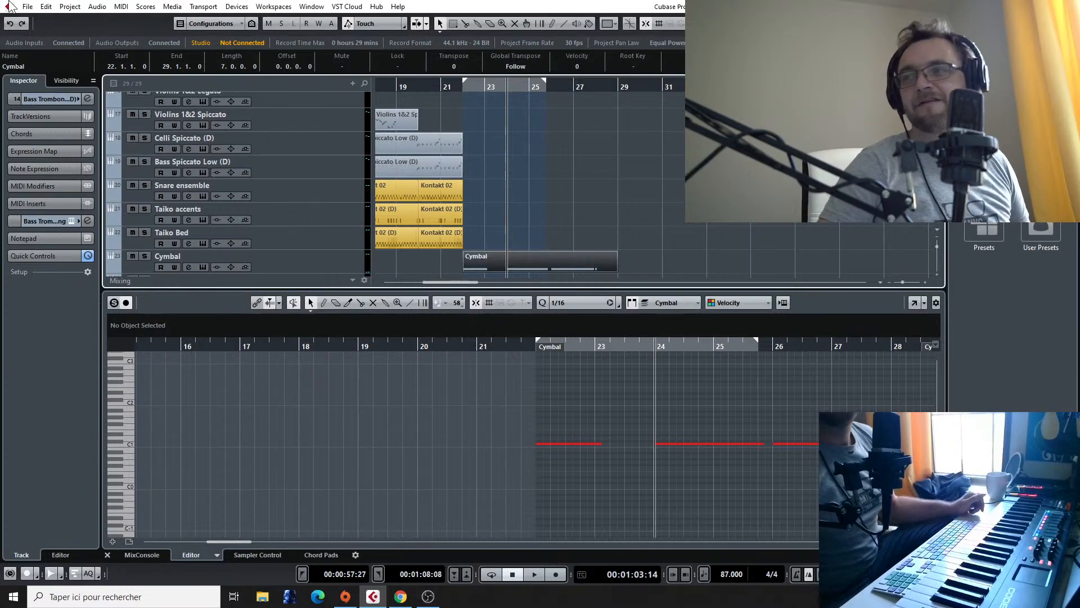
{"action": "scroll", "coordinate": [114, 512], "scroll_direction": "up", "scroll_amount": 1}
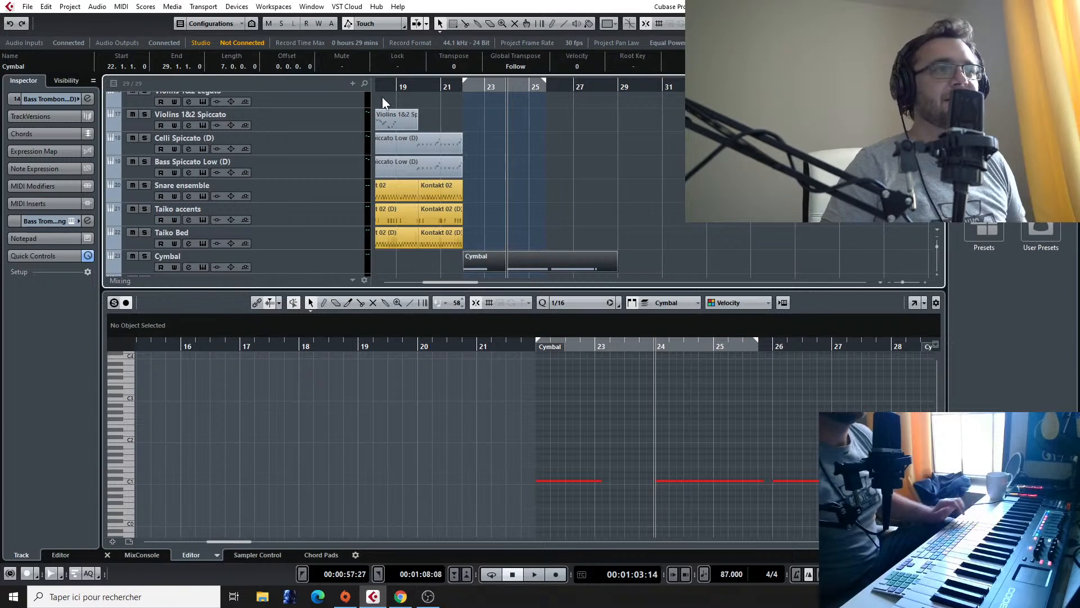
{"action": "left_click", "coordinate": [461, 87]}
Step: Add one instrument track with Kontakt below the Cymbal Rolls track, routed to Stereo Out
{"action": "scroll", "coordinate": [452, 133], "scroll_direction": "down", "scroll_amount": 2}
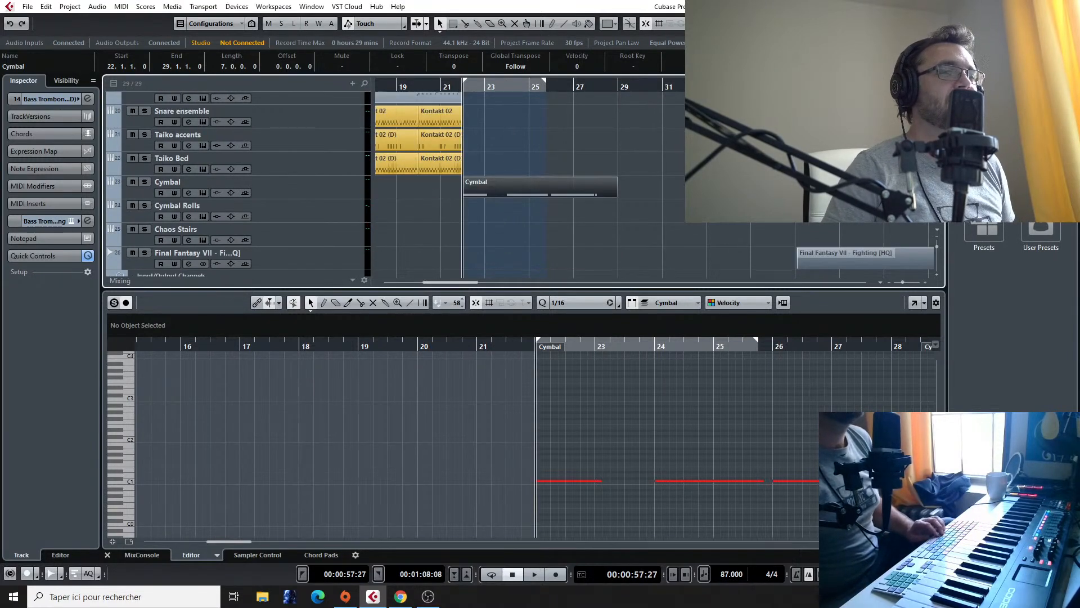
{"action": "scroll", "coordinate": [292, 172], "scroll_direction": "down", "scroll_amount": 1}
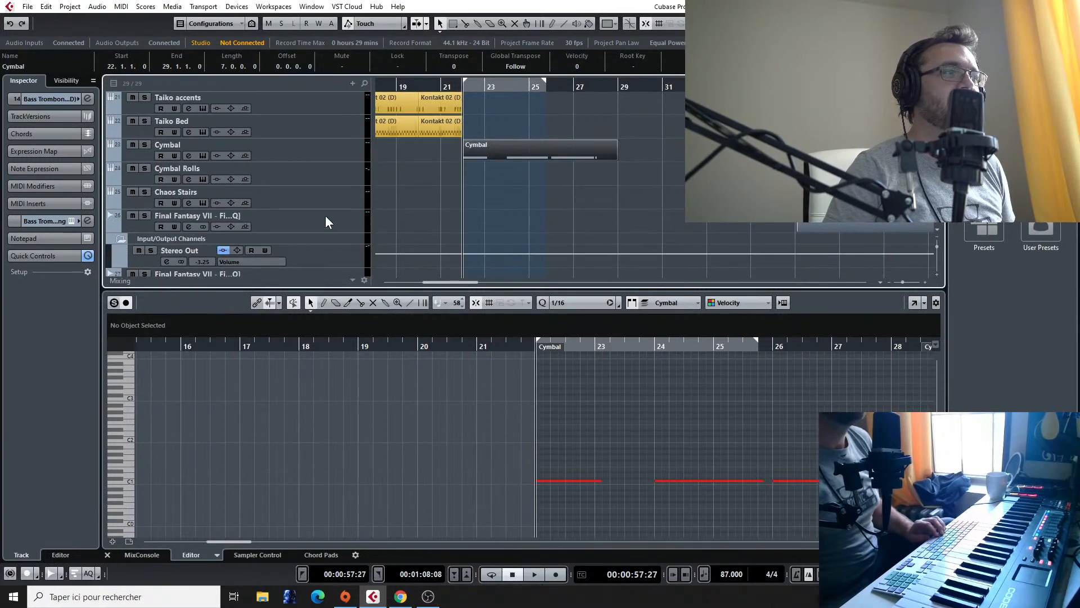
{"action": "left_click", "coordinate": [295, 171]}
{"action": "right_click", "coordinate": [296, 168]}
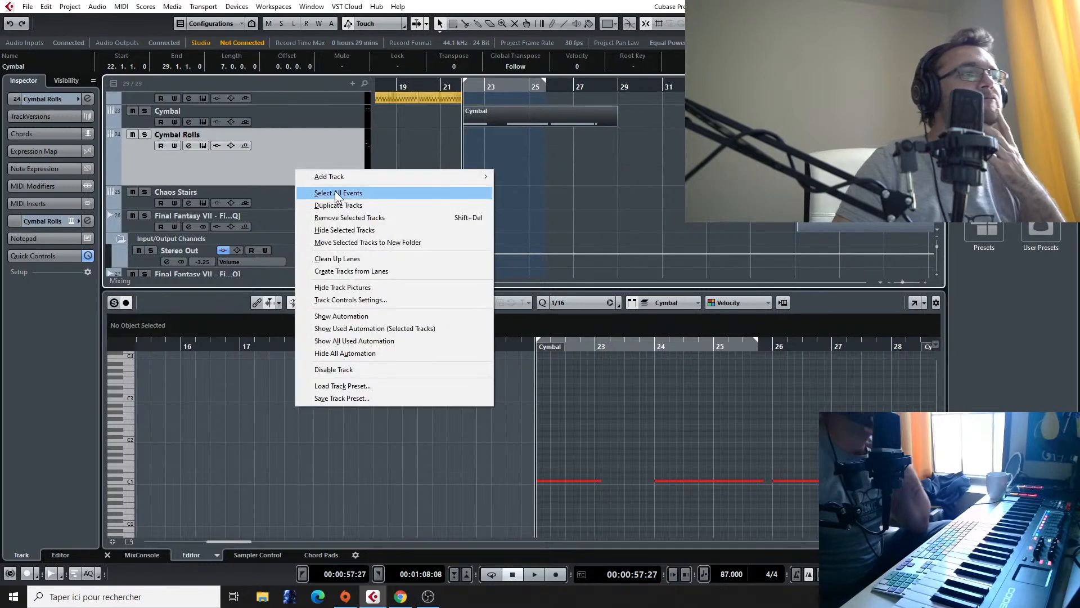
{"action": "mouse_move", "coordinate": [343, 178]}
{"action": "left_click", "coordinate": [539, 187]}
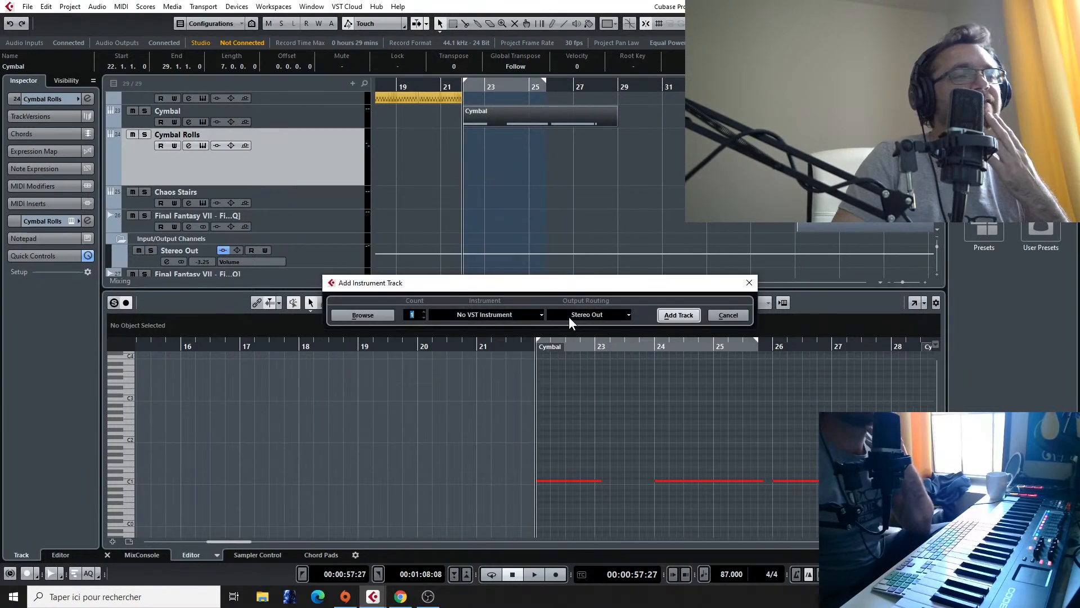
{"action": "left_click", "coordinate": [535, 315]}
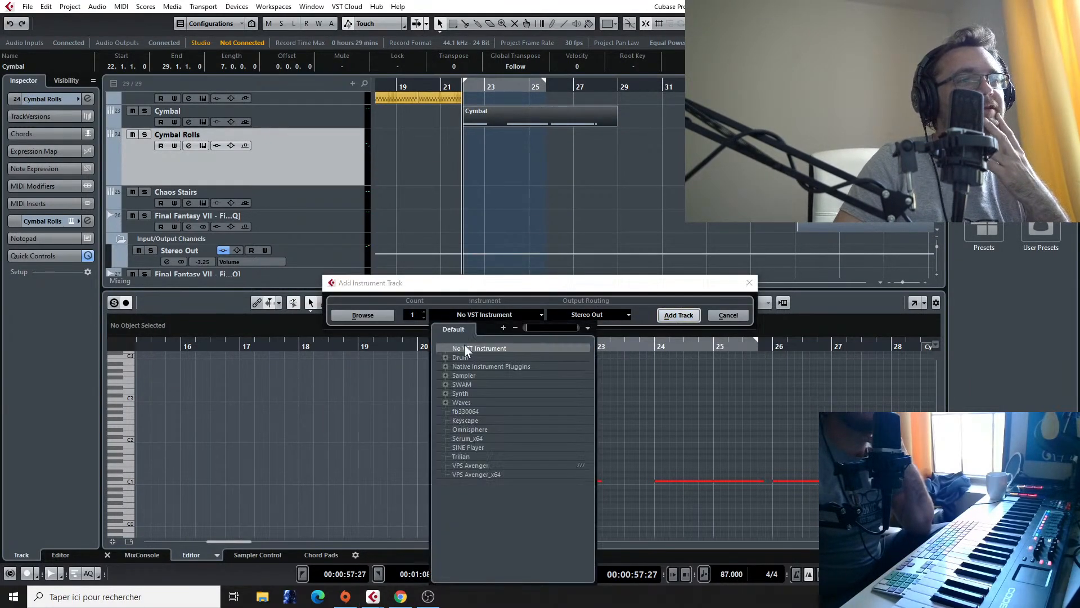
{"action": "left_click", "coordinate": [445, 366]}
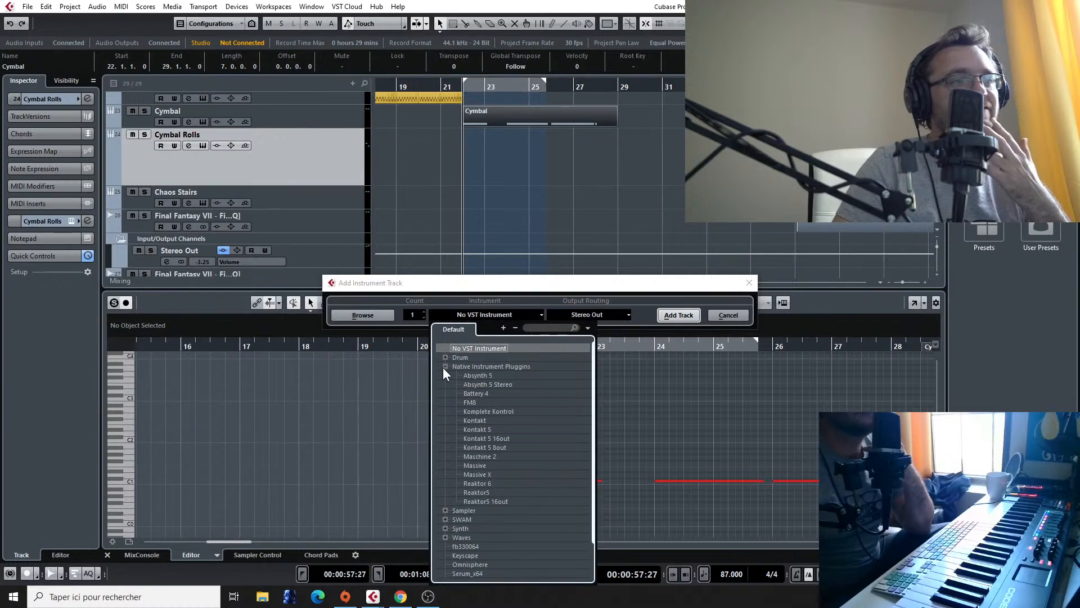
{"action": "left_click", "coordinate": [492, 419]}
{"action": "left_click", "coordinate": [678, 315]}
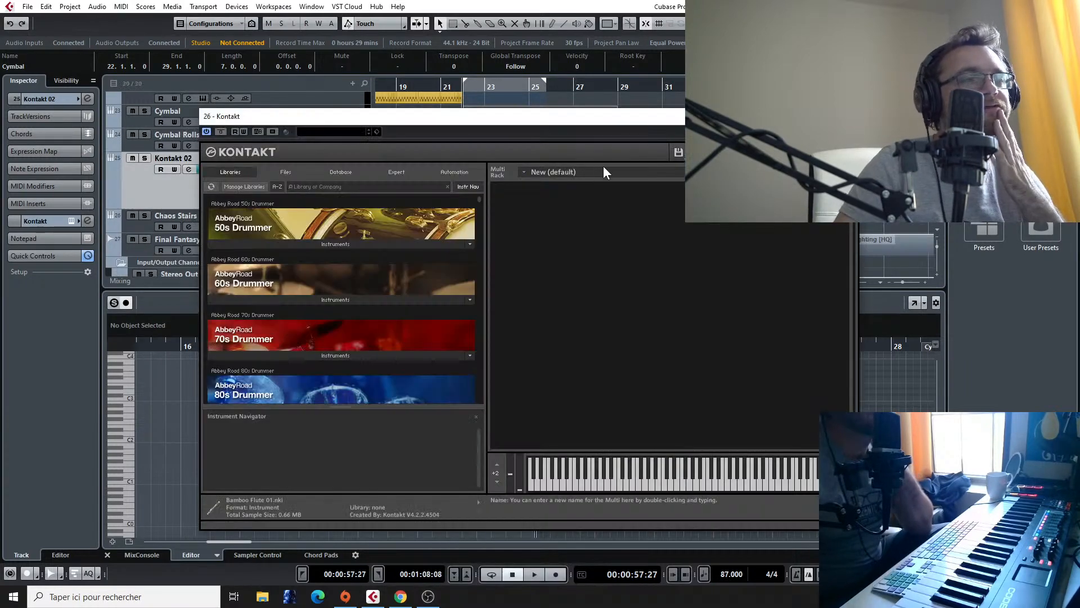
Step: Search the Kontakt libraries for "true" and list the instruments of True Strike
{"action": "scroll", "coordinate": [284, 303], "scroll_direction": "down", "scroll_amount": 1}
{"action": "scroll", "coordinate": [293, 294], "scroll_direction": "down", "scroll_amount": 10}
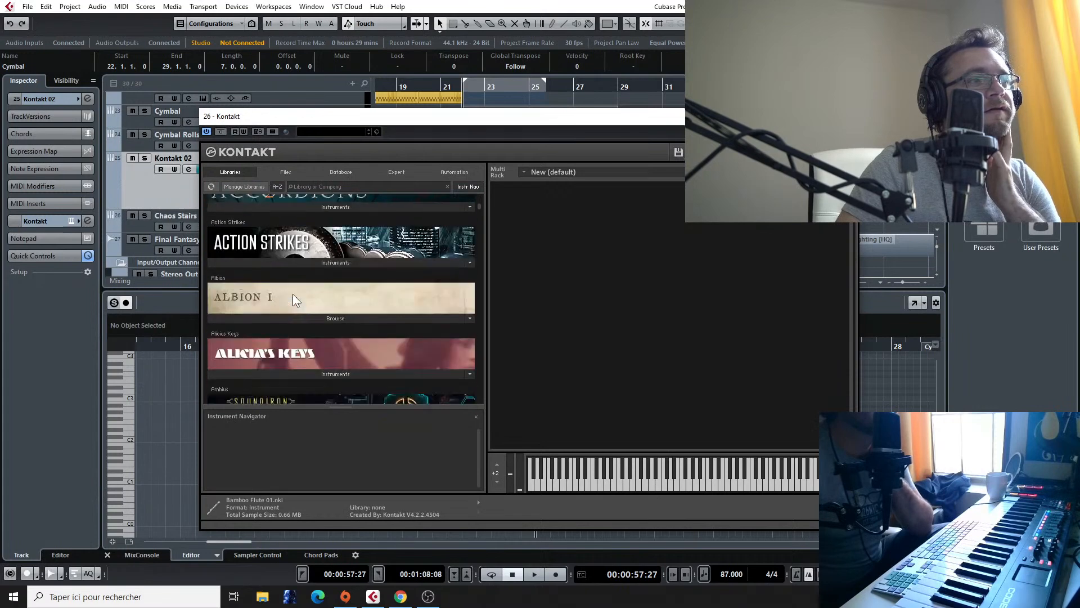
{"action": "scroll", "coordinate": [292, 294], "scroll_direction": "down", "scroll_amount": 3}
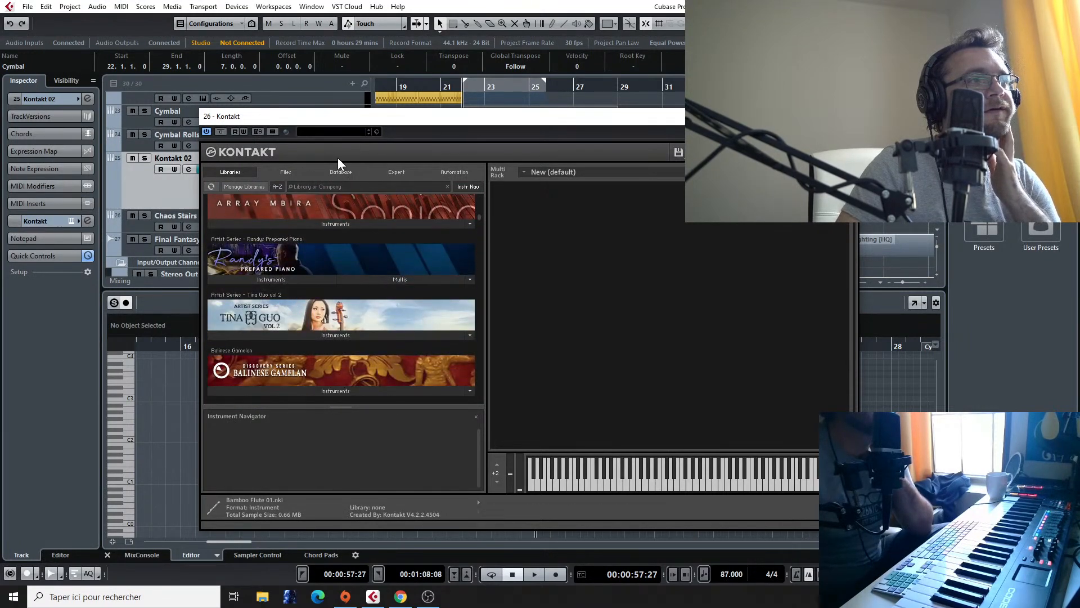
{"action": "left_click", "coordinate": [333, 188]}
{"action": "type", "text": "tr"}
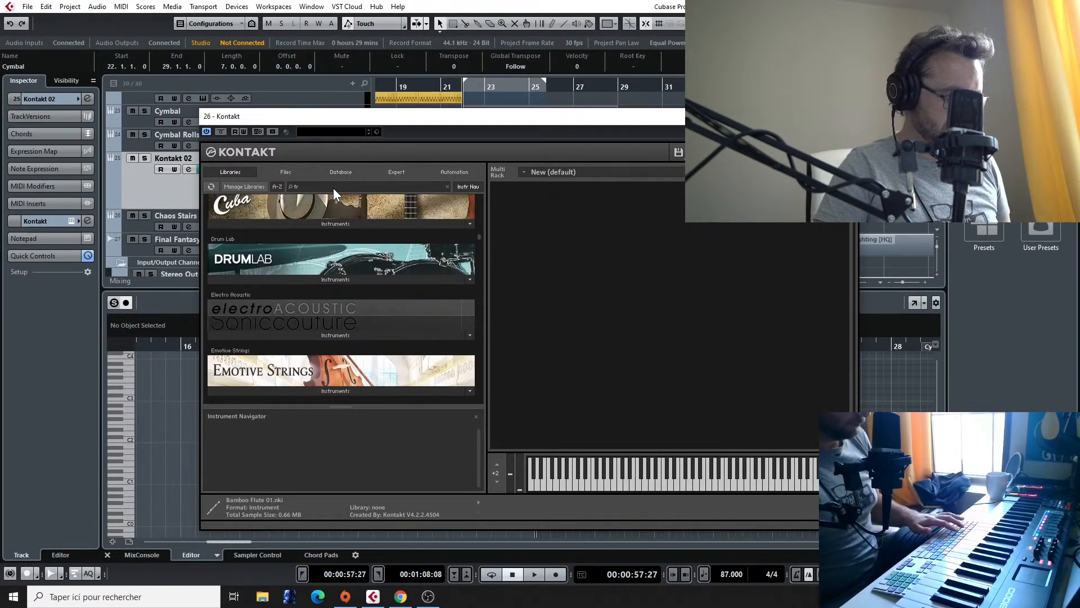
{"action": "type", "text": "ue"}
{"action": "left_click", "coordinate": [326, 244]}
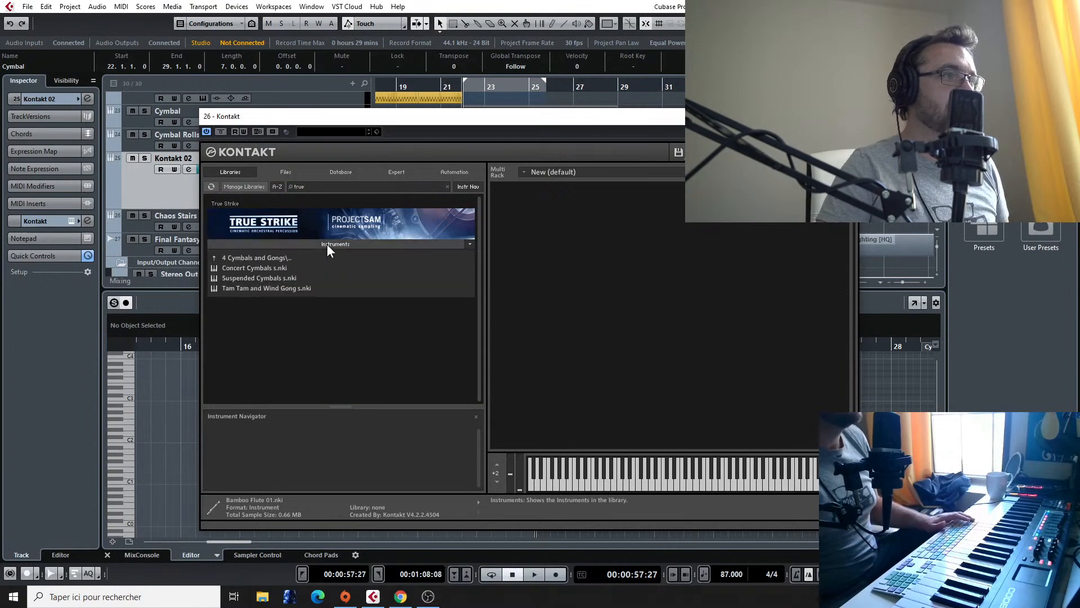
Step: Load Timpani hits and roll s from True Strike's 1 Timpani folder and close the Kontakt window
{"action": "left_click", "coordinate": [258, 259]}
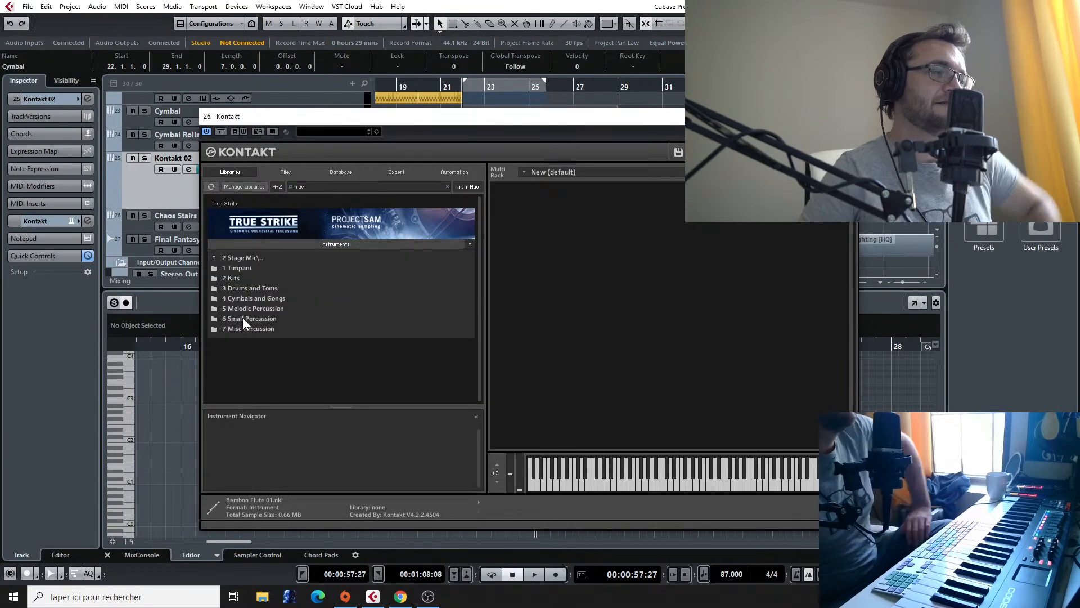
{"action": "left_click", "coordinate": [249, 267]}
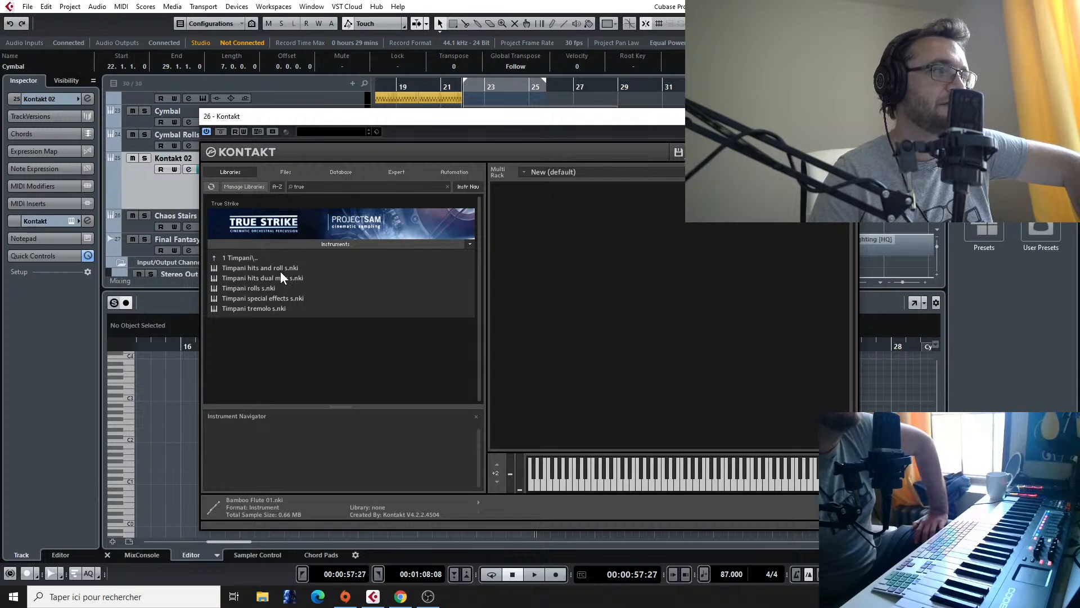
{"action": "double_click", "coordinate": [281, 271]}
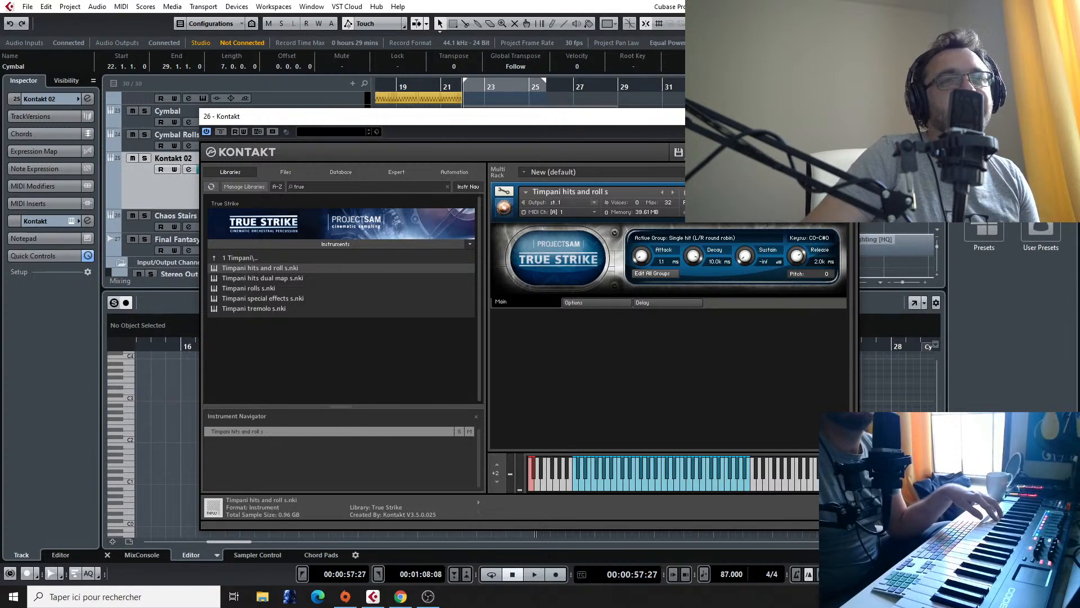
{"action": "left_click", "coordinate": [846, 116]}
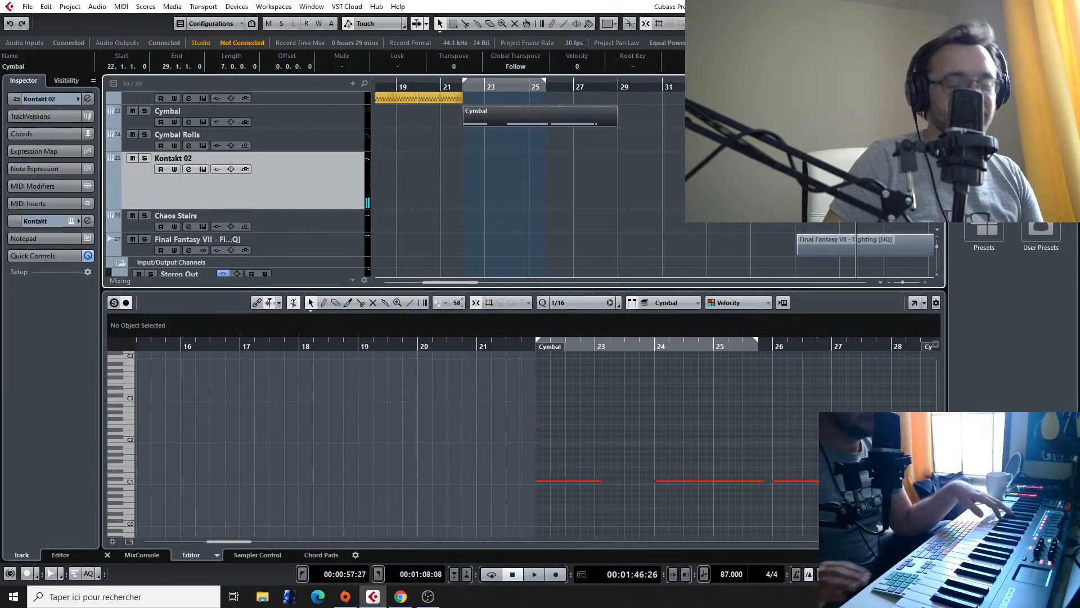
Step: Play the Final Fantasy VII - Fighting reference track, replaying the passage from bar 45 and from about bar 43 up to bar 48
{"action": "key", "text": "space"}
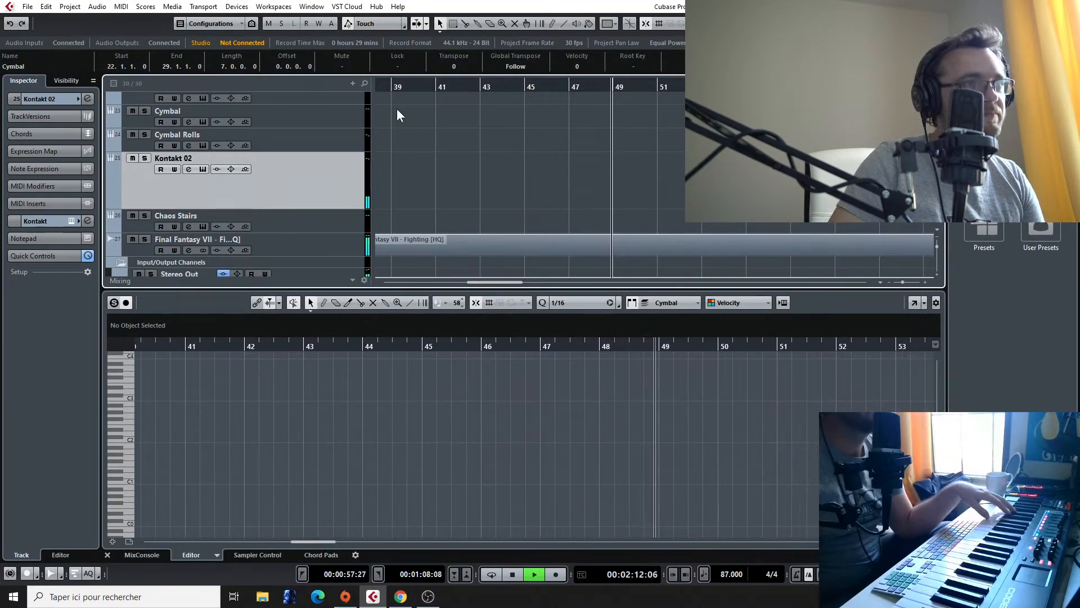
{"action": "left_click", "coordinate": [525, 89]}
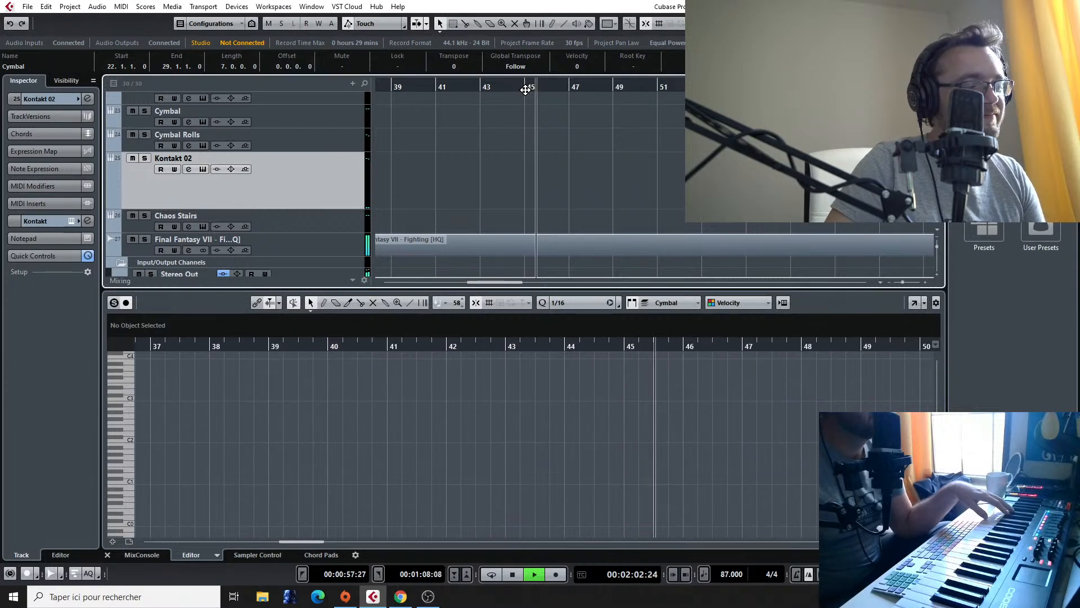
{"action": "left_click", "coordinate": [489, 89]}
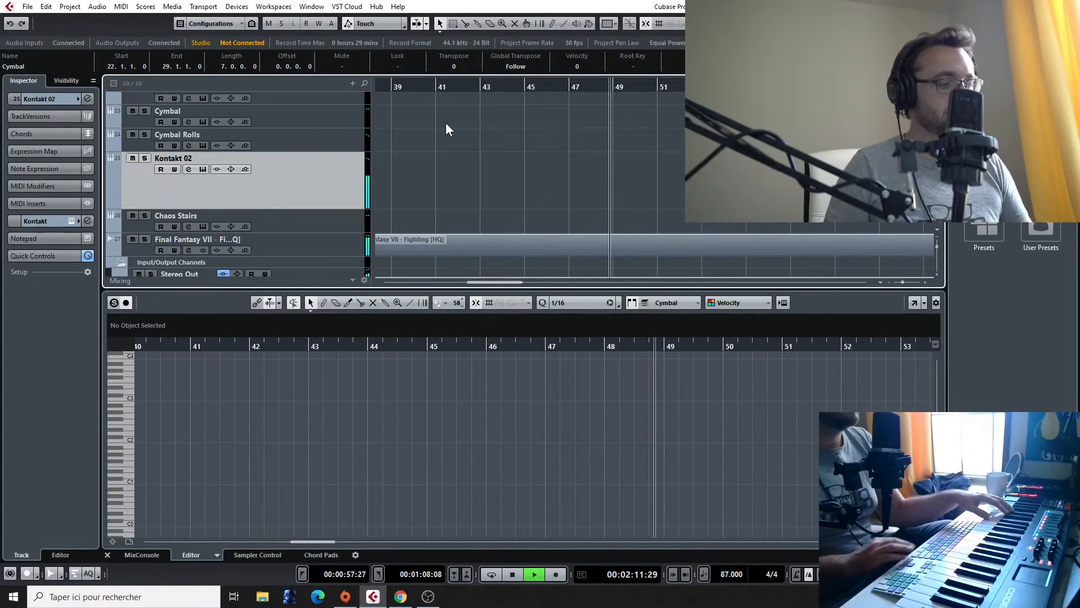
{"action": "key", "text": "space"}
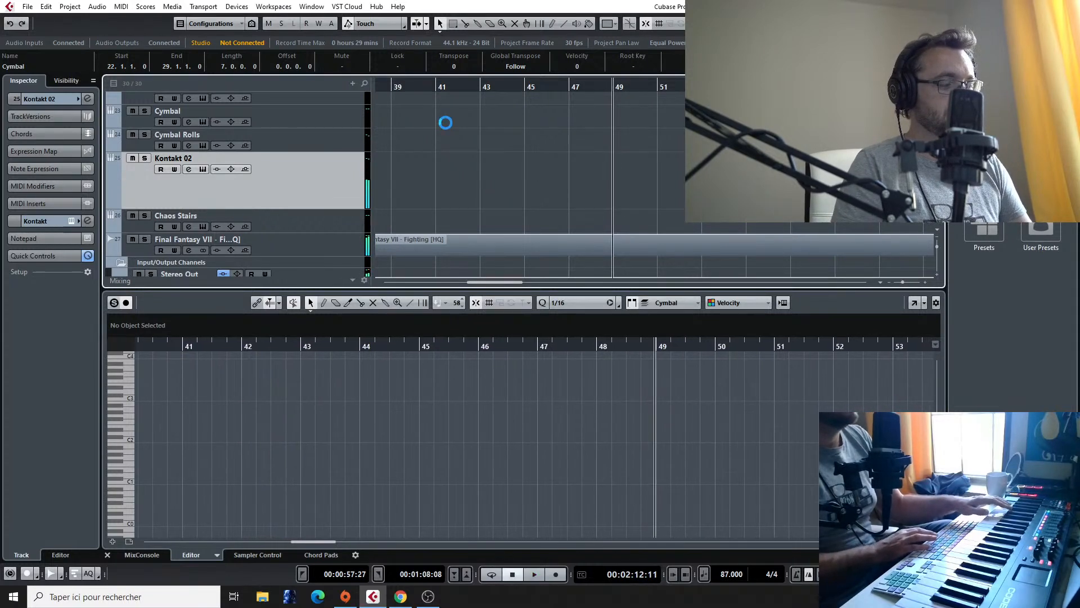
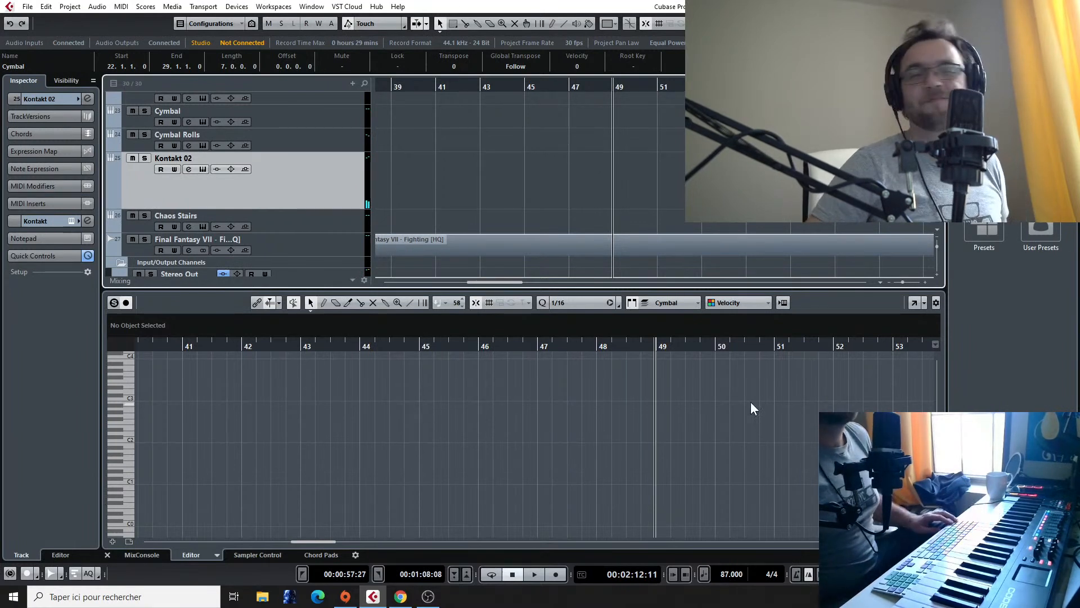
Step: Play back the arrangement from just before bar 22 through about bar 27
{"action": "scroll", "coordinate": [512, 124], "scroll_direction": "down", "scroll_amount": 3}
{"action": "scroll", "coordinate": [477, 159], "scroll_direction": "down", "scroll_amount": 1}
{"action": "scroll", "coordinate": [477, 160], "scroll_direction": "left", "scroll_amount": 3}
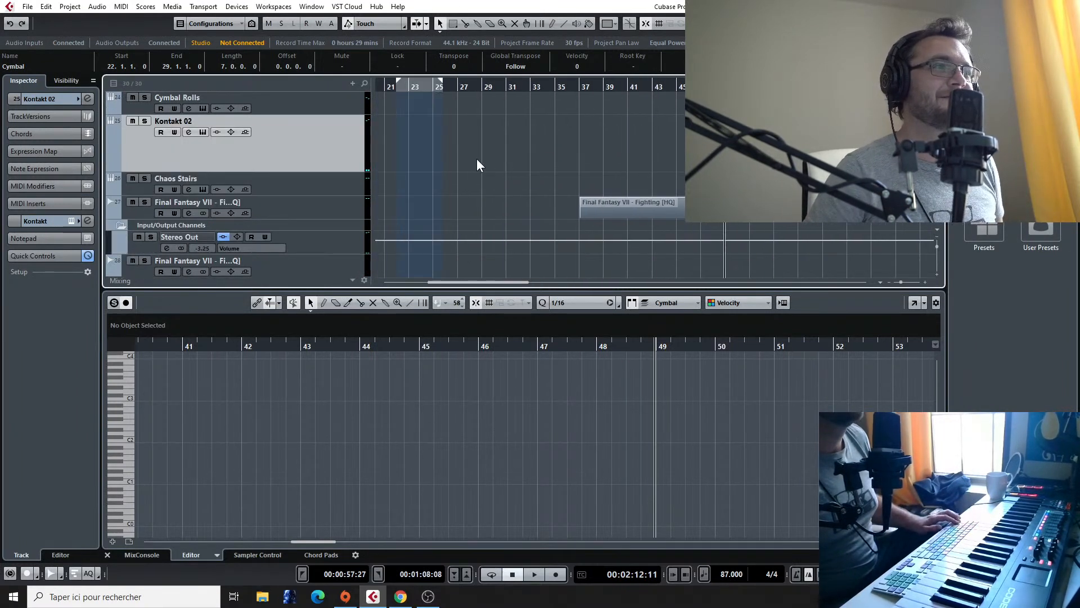
{"action": "scroll", "coordinate": [477, 159], "scroll_direction": "left", "scroll_amount": 3}
{"action": "scroll", "coordinate": [477, 158], "scroll_direction": "down", "scroll_amount": 2}
{"action": "scroll", "coordinate": [442, 152], "scroll_direction": "left", "scroll_amount": 1}
{"action": "scroll", "coordinate": [446, 188], "scroll_direction": "right", "scroll_amount": 2}
{"action": "scroll", "coordinate": [445, 189], "scroll_direction": "left", "scroll_amount": 3}
{"action": "scroll", "coordinate": [446, 191], "scroll_direction": "up", "scroll_amount": 2}
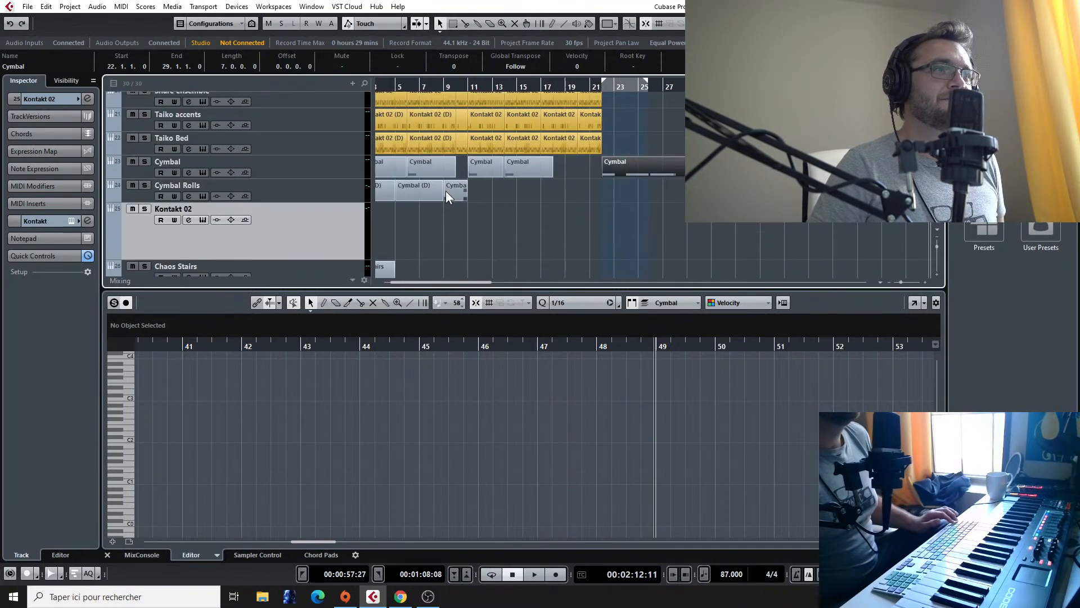
{"action": "scroll", "coordinate": [445, 191], "scroll_direction": "up", "scroll_amount": 3}
{"action": "scroll", "coordinate": [514, 154], "scroll_direction": "up", "scroll_amount": 1}
{"action": "left_click", "coordinate": [617, 88]}
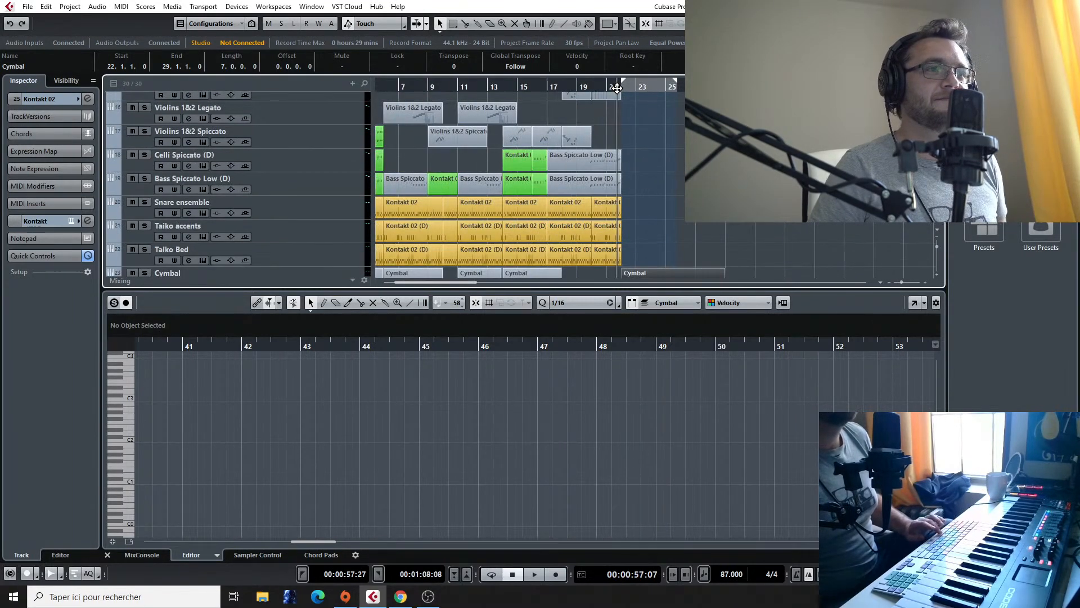
{"action": "key", "text": "space"}
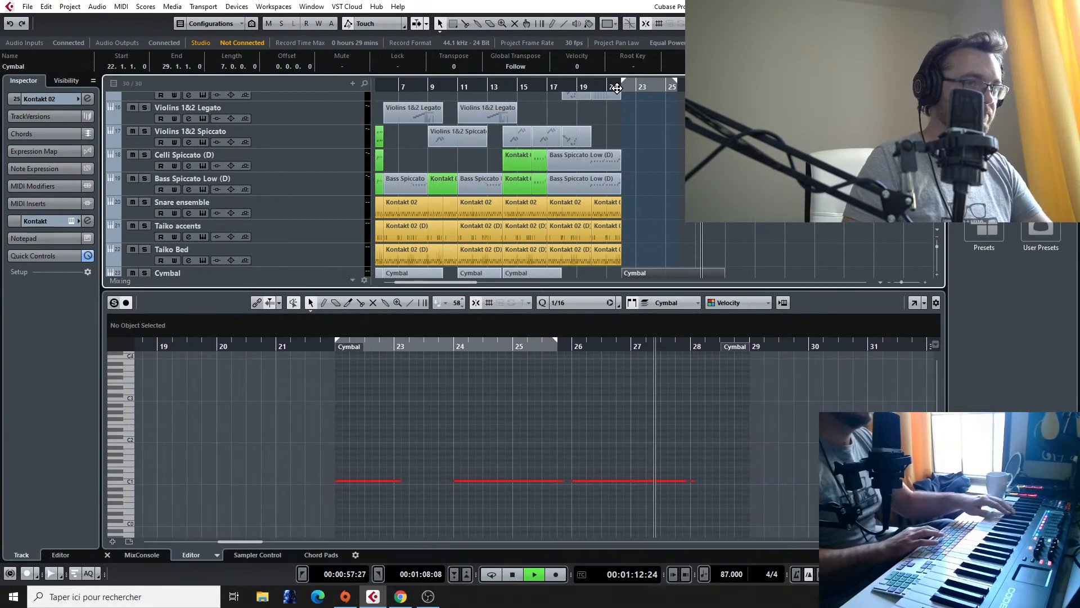
{"action": "key", "text": "space"}
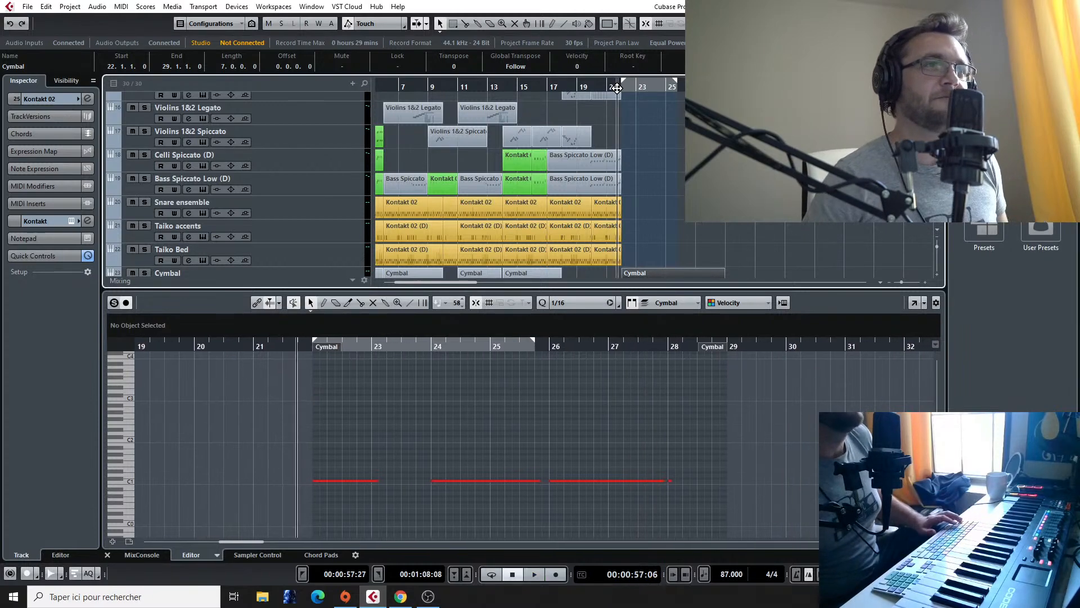
Step: Record a MIDI part on the Kontakt 02 track from bar 22 to about bar 26
{"action": "scroll", "coordinate": [639, 237], "scroll_direction": "down", "scroll_amount": 3}
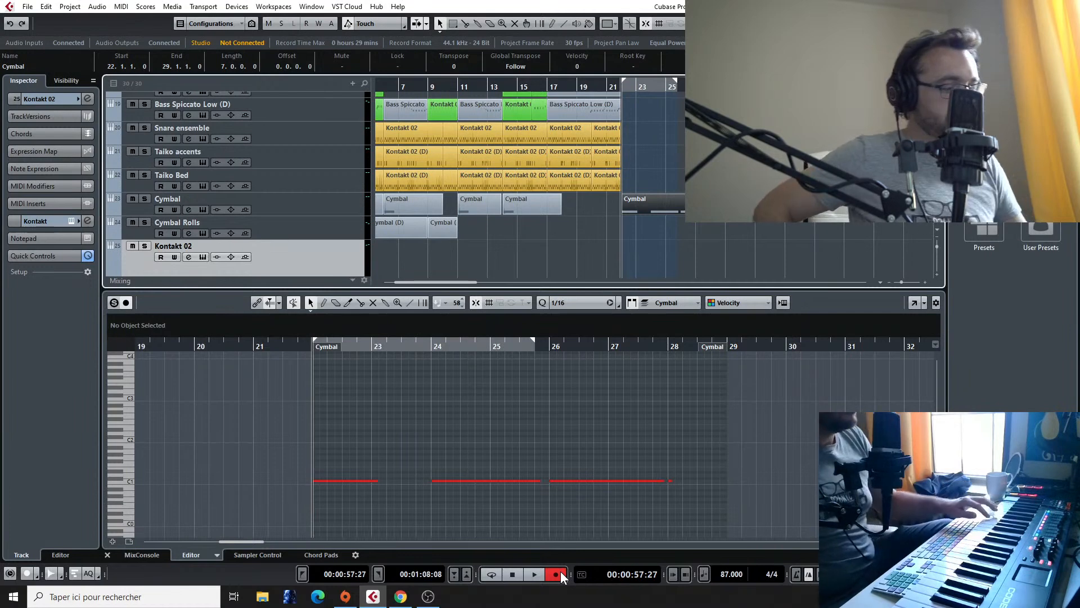
{"action": "left_click", "coordinate": [556, 574]}
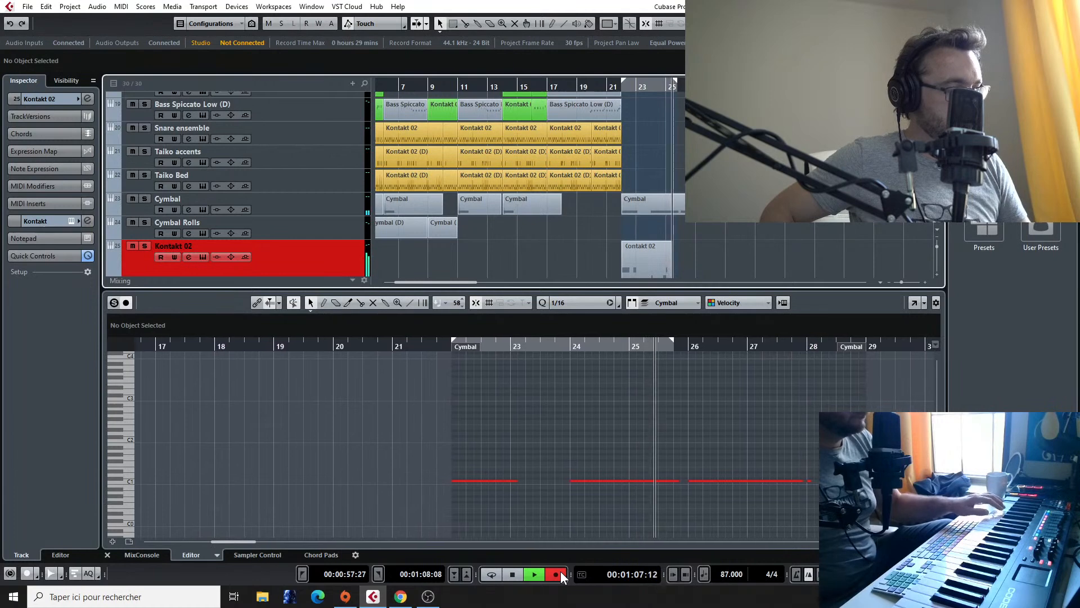
{"action": "key", "text": "space"}
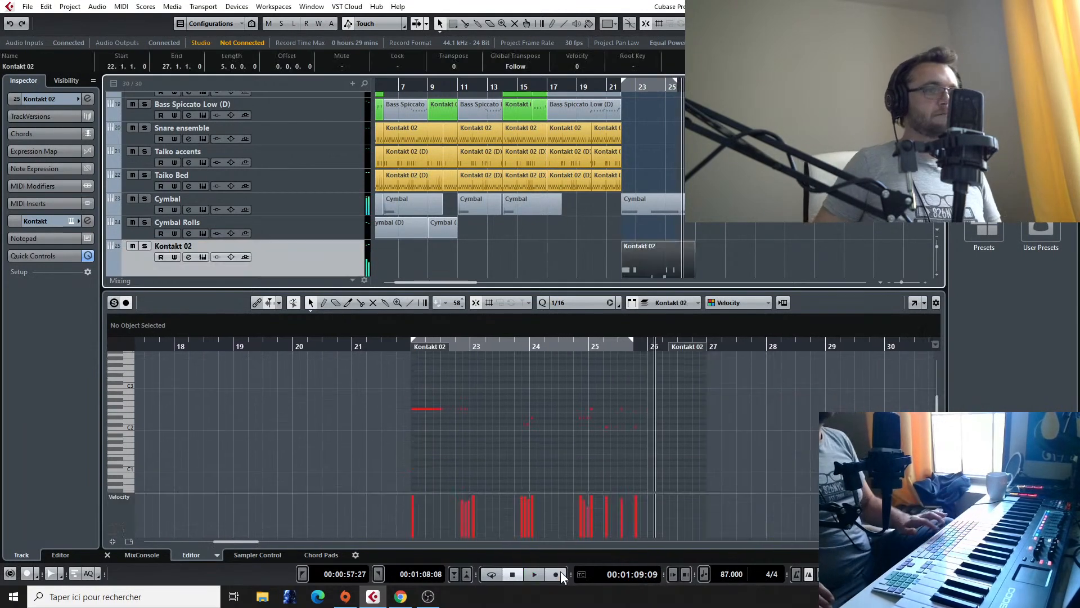
Step: Listen to the Final Fantasy VII - Fighting reference track from about bar 43 to bar 50
{"action": "scroll", "coordinate": [727, 237], "scroll_direction": "down", "scroll_amount": 3}
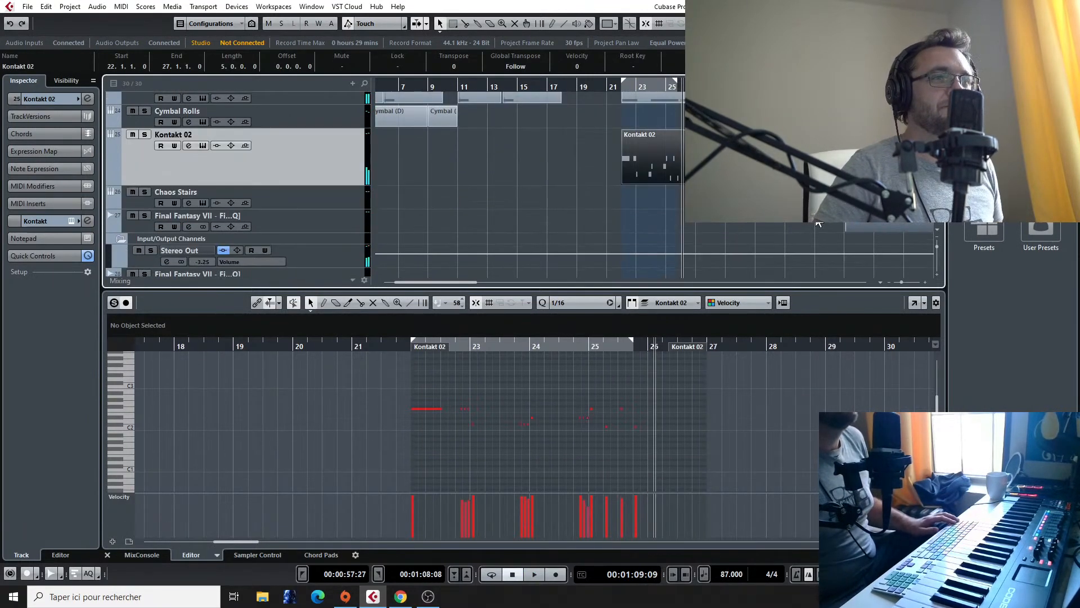
{"action": "scroll", "coordinate": [623, 99], "scroll_direction": "right", "scroll_amount": 6}
{"action": "left_click", "coordinate": [581, 90]}
{"action": "key", "text": "space"}
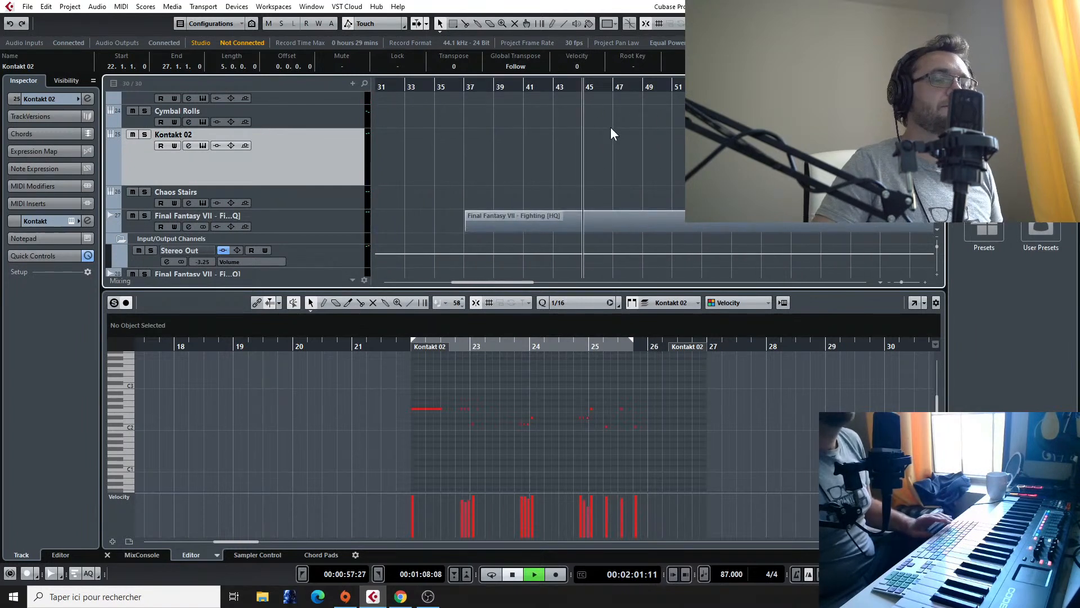
{"action": "left_click", "coordinate": [556, 86]}
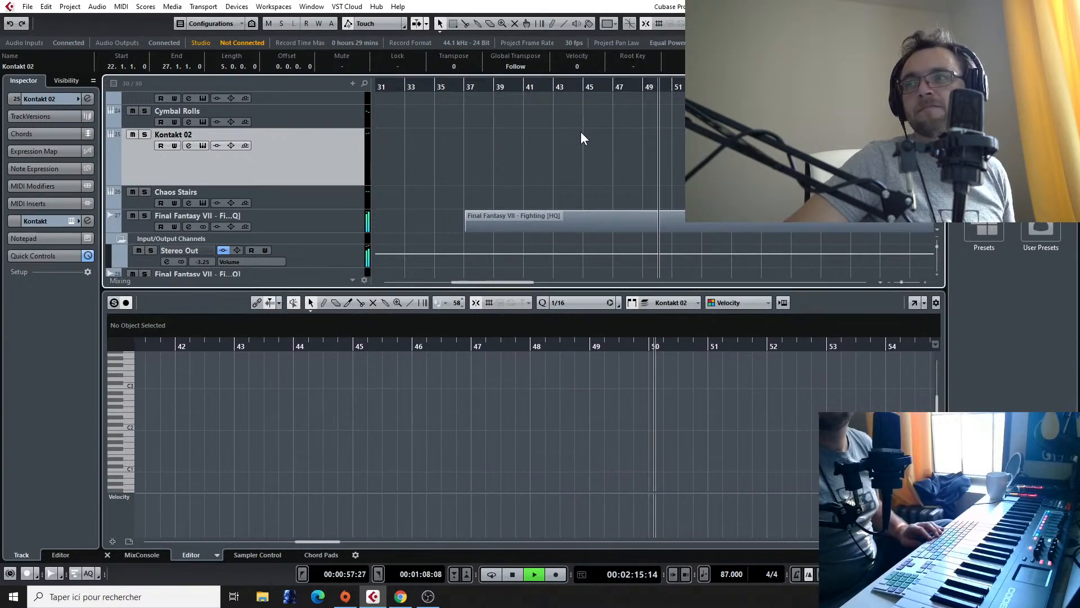
{"action": "key", "text": "space"}
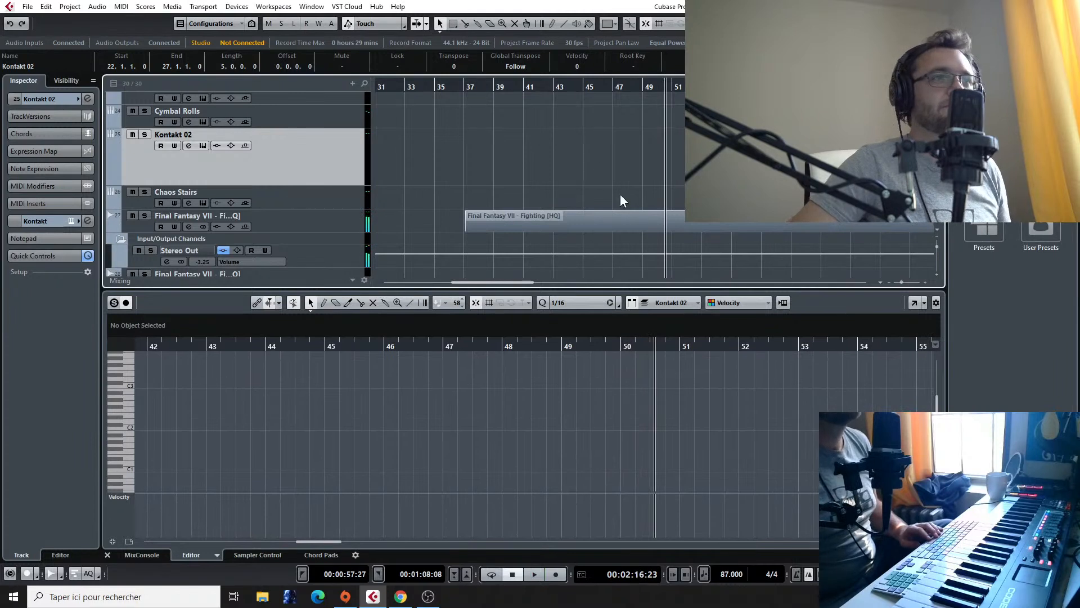
Step: Replay the reference passage repeatedly from between bars 45 and 49 to work out its phrase on the keyboard
{"action": "left_click", "coordinate": [585, 88]}
{"action": "left_click", "coordinate": [612, 88]}
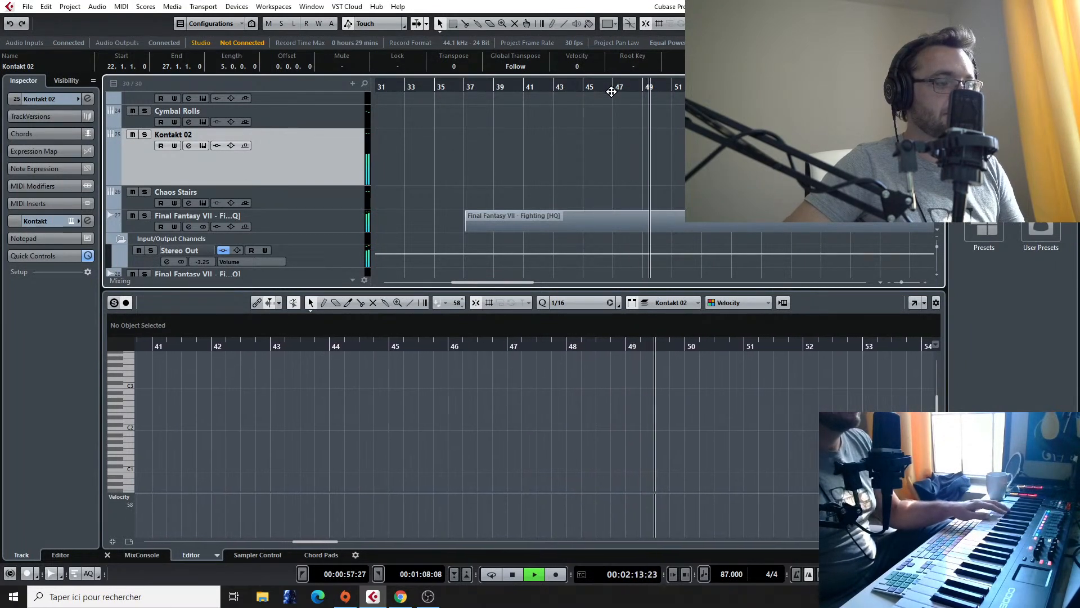
{"action": "left_click", "coordinate": [627, 88]}
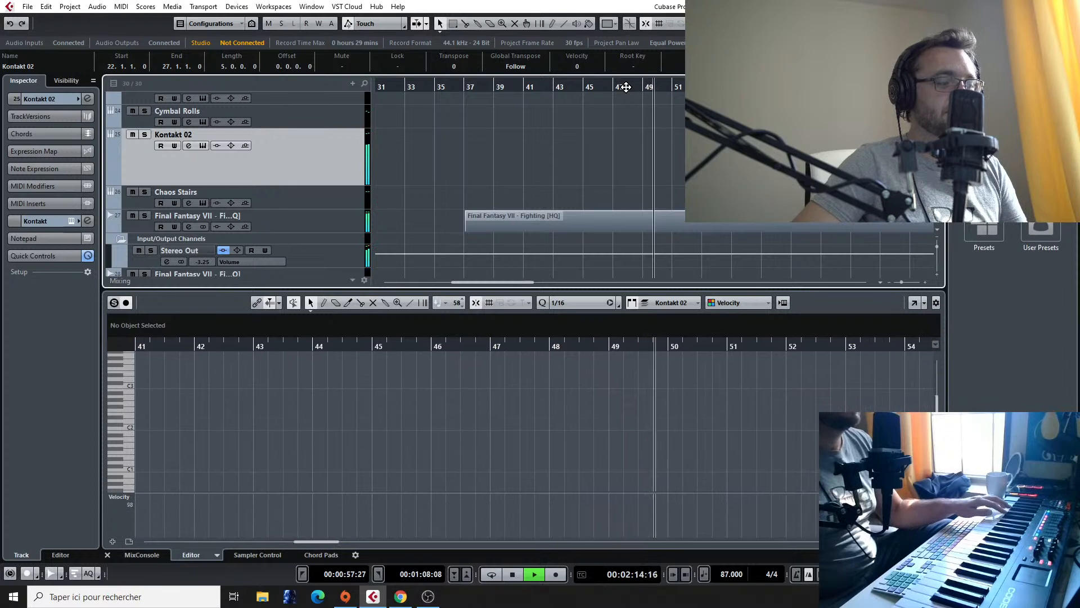
{"action": "key", "text": "space"}
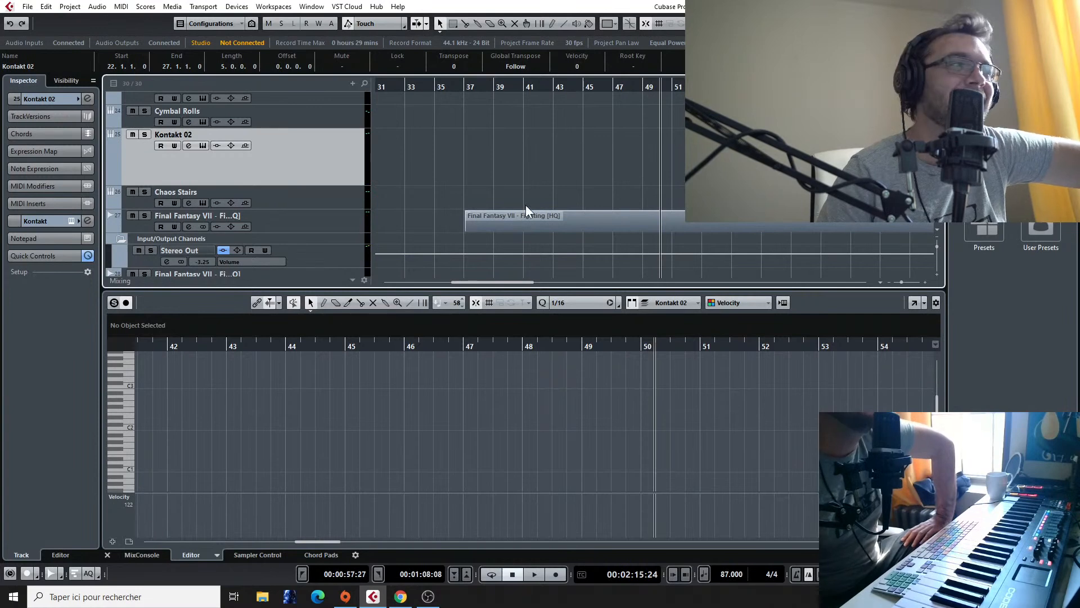
{"action": "left_click", "coordinate": [643, 86]}
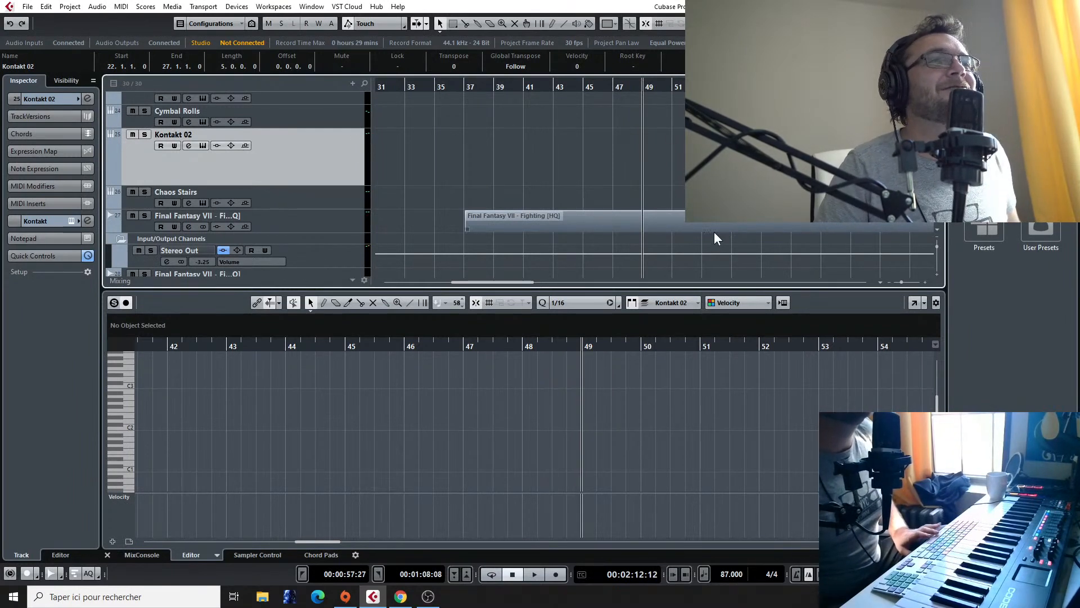
{"action": "key", "text": "space"}
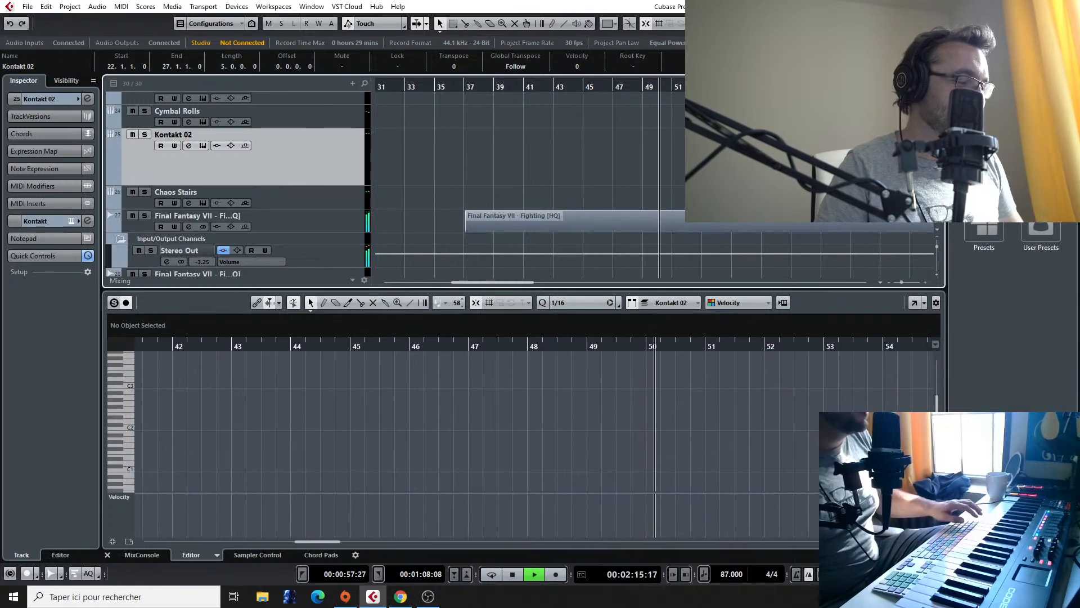
{"action": "left_click", "coordinate": [612, 88]}
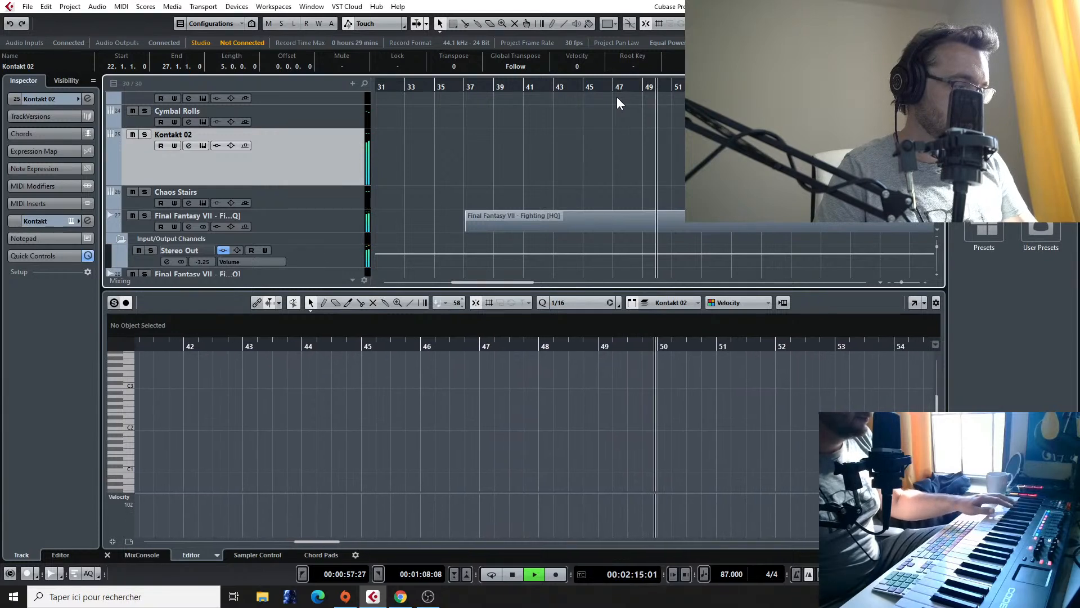
{"action": "key", "text": "space"}
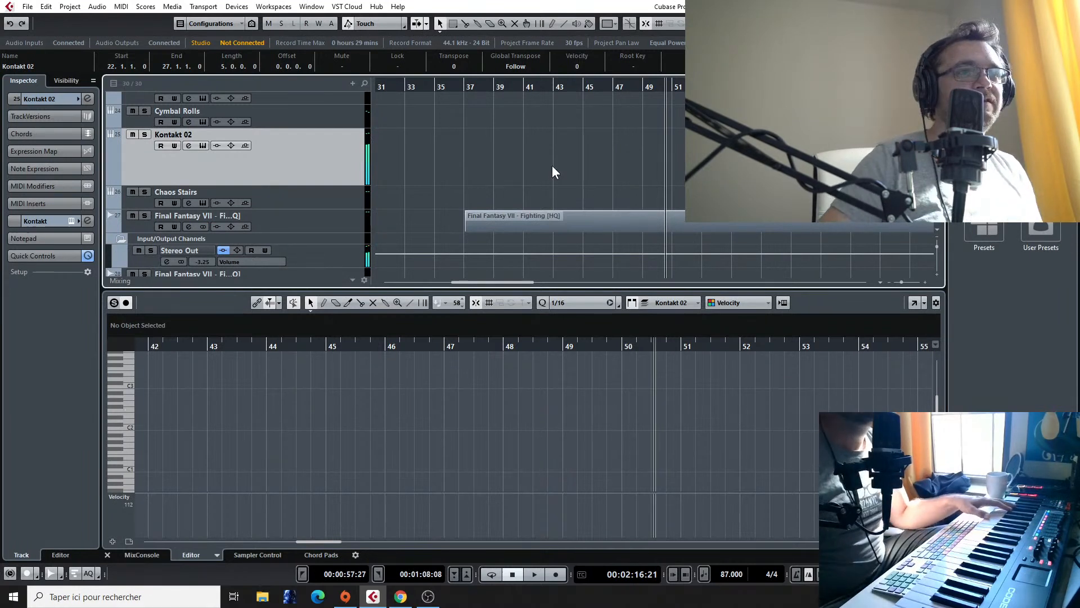
Step: Rehearse the phrase around bar 49 against the reference track, restarting playback from about bars 46 and 48
{"action": "left_click", "coordinate": [639, 89]}
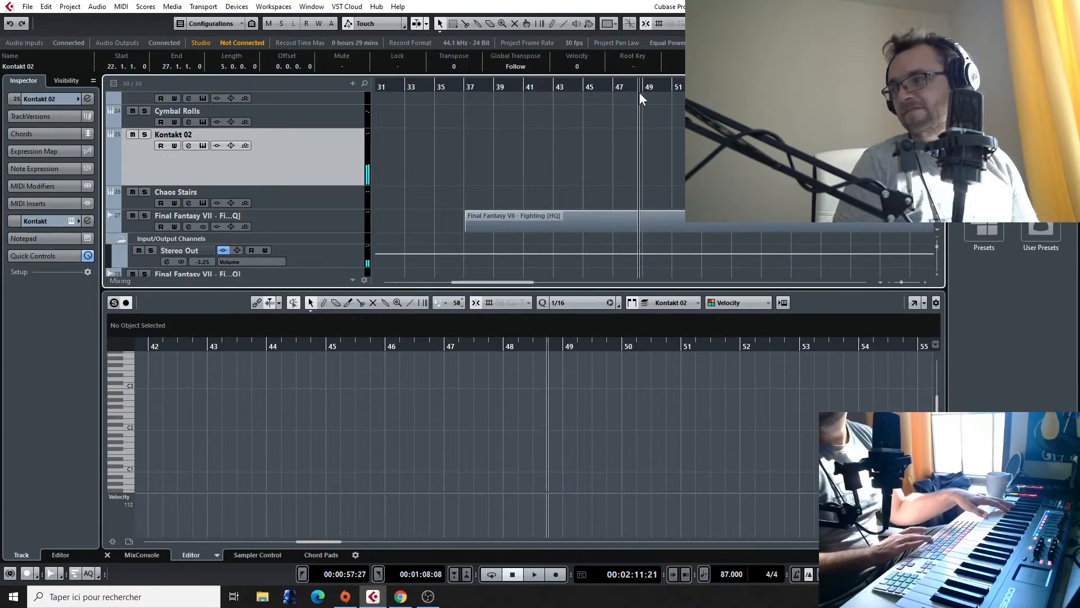
{"action": "key", "text": "space"}
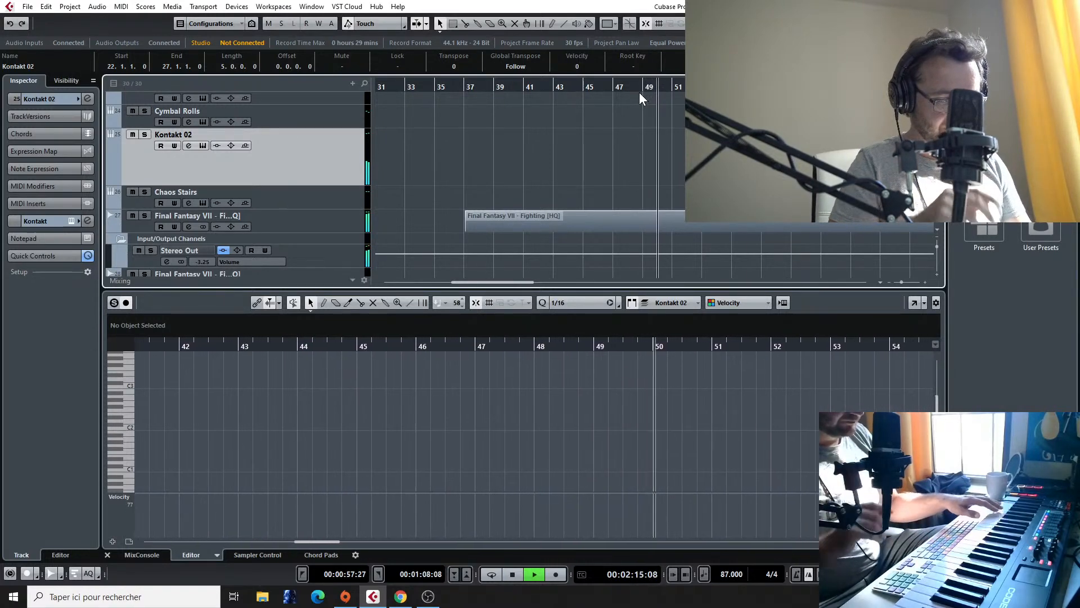
{"action": "left_click", "coordinate": [614, 85]}
{"action": "left_click", "coordinate": [611, 85]}
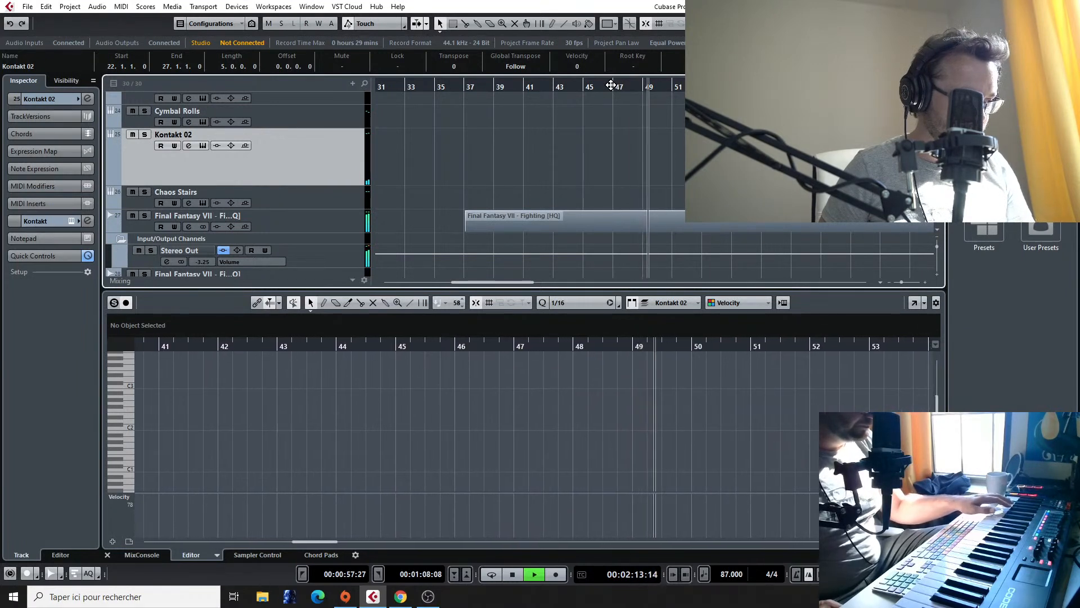
{"action": "key", "text": "space"}
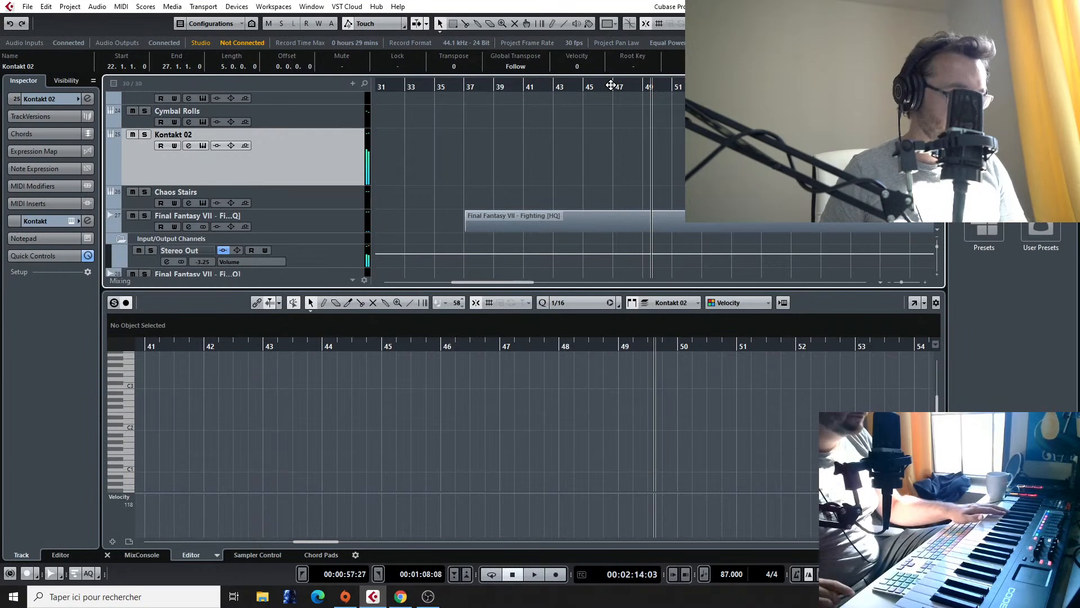
{"action": "left_click", "coordinate": [635, 88]}
{"action": "key", "text": "space"}
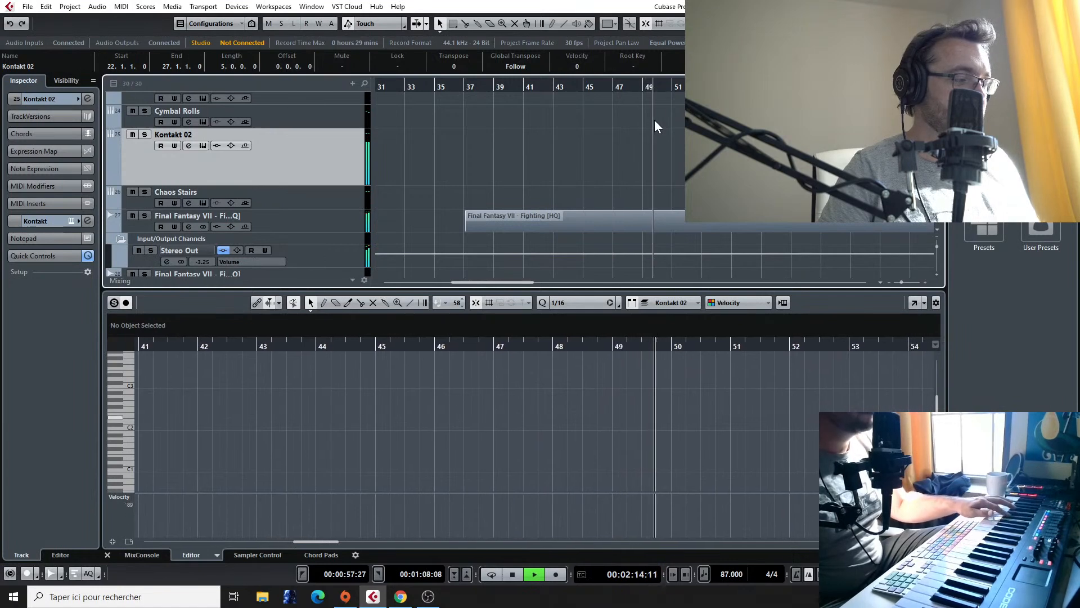
{"action": "key", "text": "space"}
{"action": "left_click", "coordinate": [621, 88]}
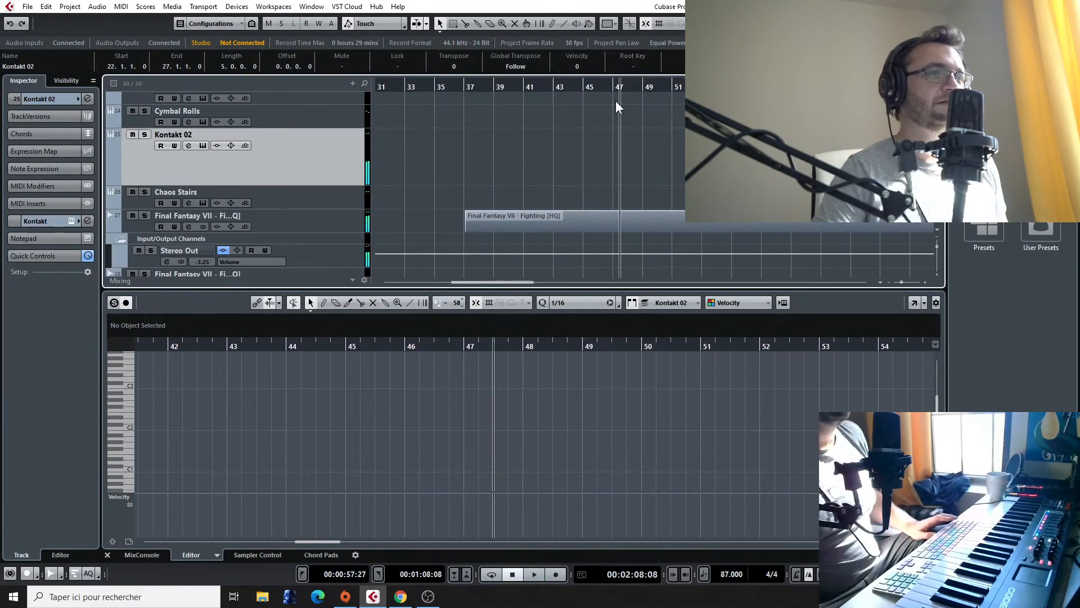
Step: Audition the Kontakt 02 recording around bar 25 and shorten its clip to end at bar 25
{"action": "scroll", "coordinate": [585, 190], "scroll_direction": "down", "scroll_amount": 1}
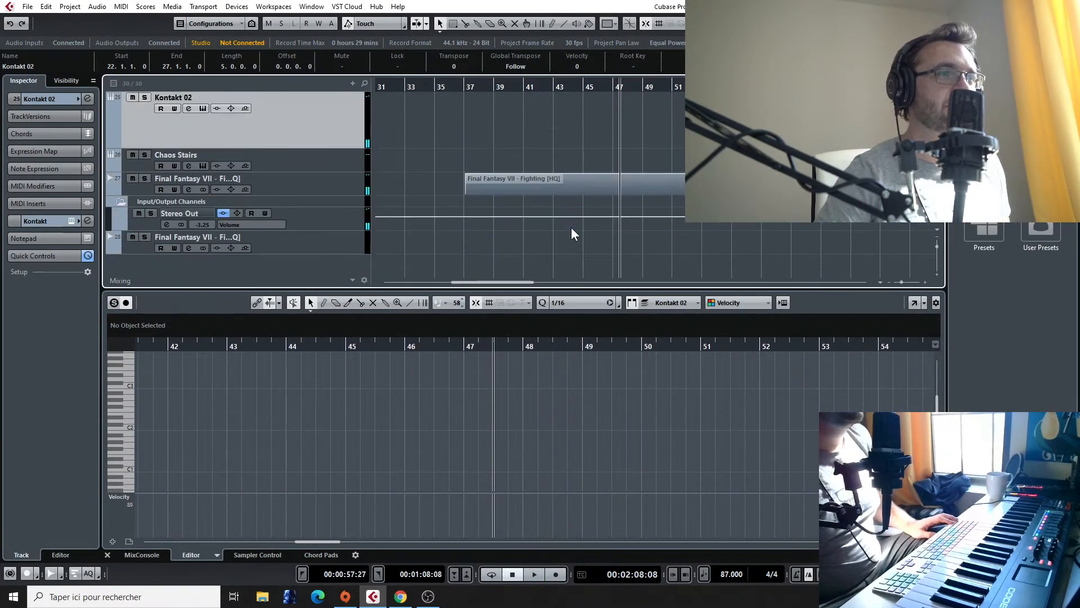
{"action": "scroll", "coordinate": [571, 228], "scroll_direction": "down", "scroll_amount": 4}
{"action": "scroll", "coordinate": [468, 153], "scroll_direction": "up", "scroll_amount": 3}
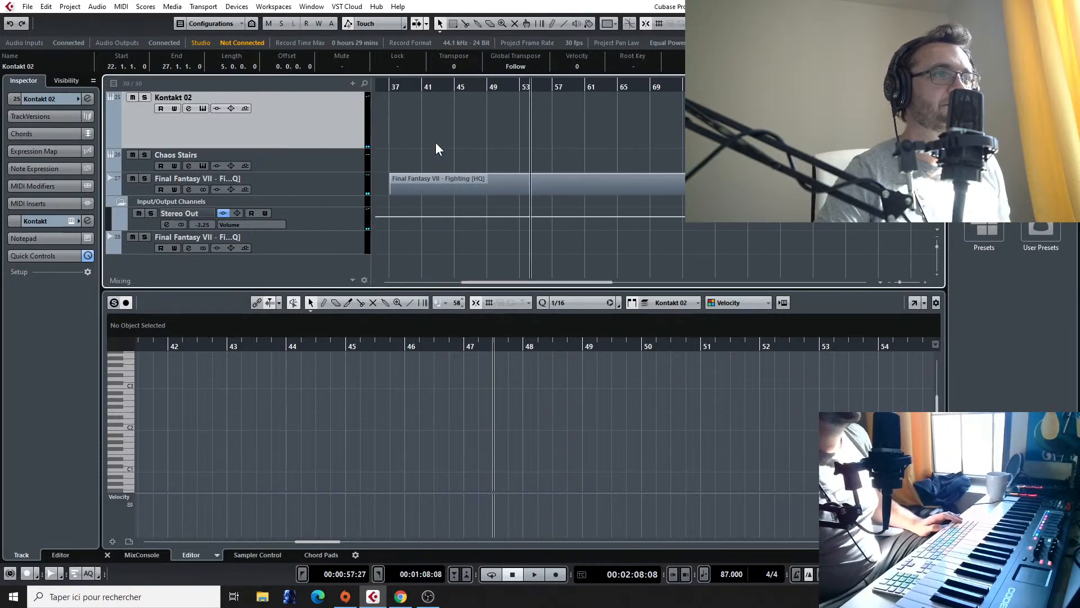
{"action": "scroll", "coordinate": [436, 140], "scroll_direction": "up", "scroll_amount": 3}
{"action": "scroll", "coordinate": [504, 119], "scroll_direction": "up", "scroll_amount": 1}
{"action": "left_click", "coordinate": [579, 87]}
{"action": "key", "text": "space"}
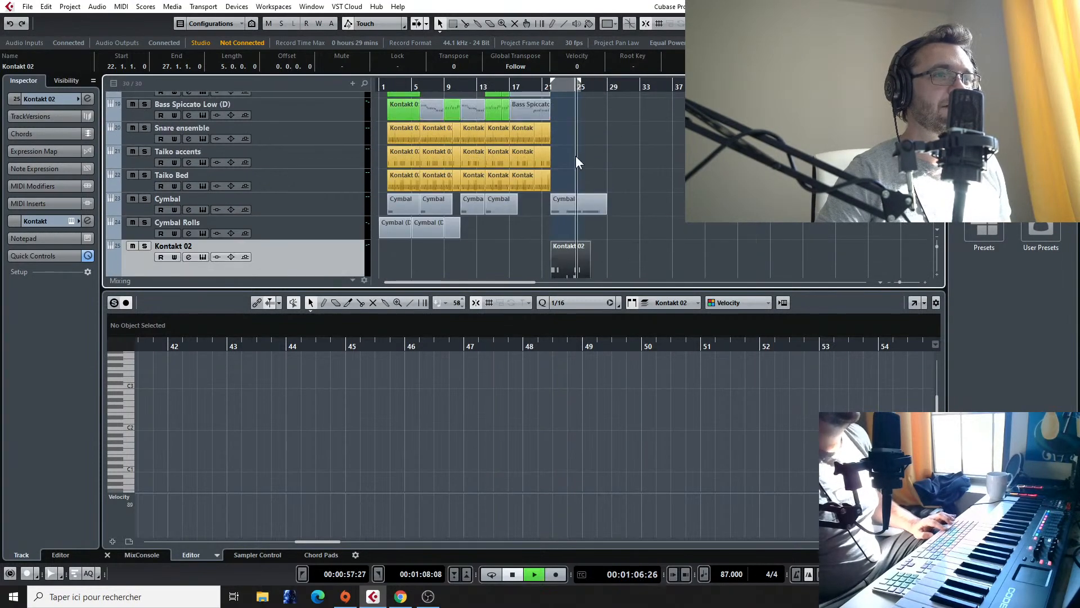
{"action": "scroll", "coordinate": [590, 204], "scroll_direction": "up", "scroll_amount": 4}
{"action": "scroll", "coordinate": [588, 216], "scroll_direction": "down", "scroll_amount": 3}
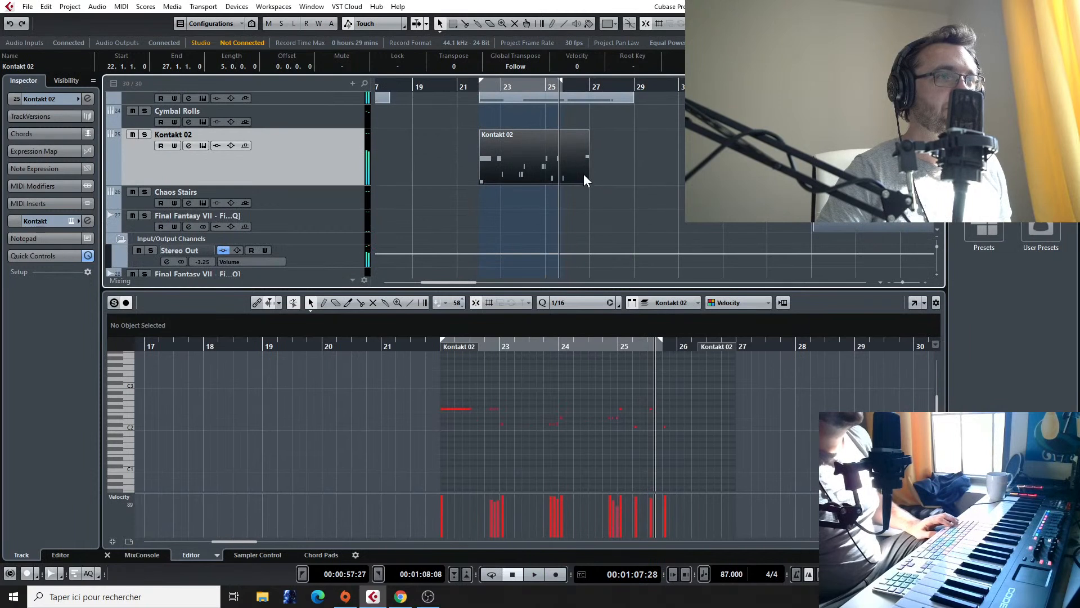
{"action": "left_click_drag", "start_coordinate": [587, 180], "coordinate": [544, 189]}
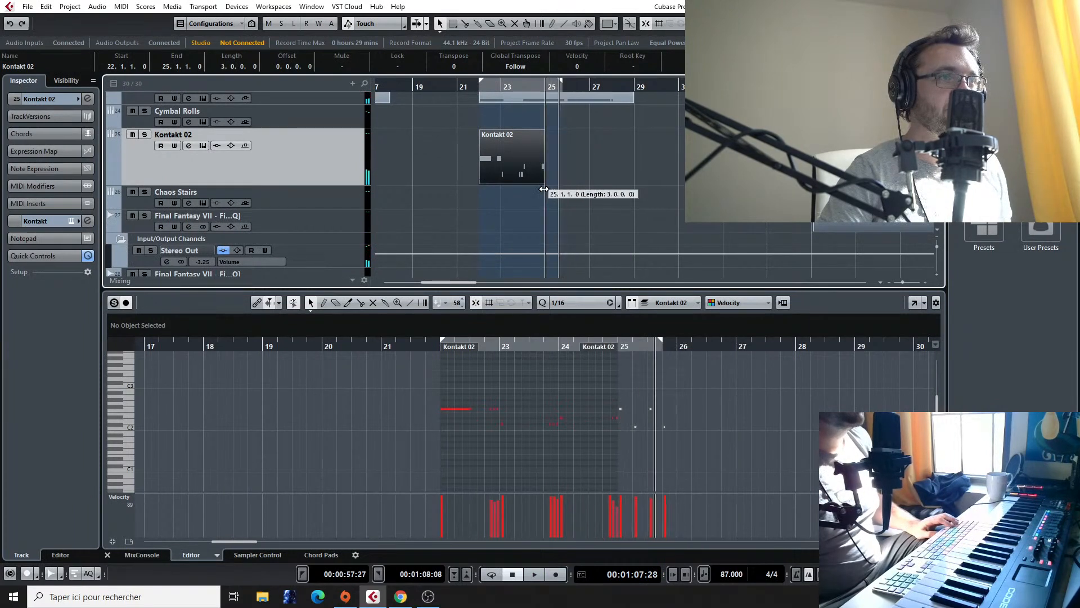
Step: Record the continuation on the Kontakt 02 track from bar 25 to about bar 28
{"action": "left_click", "coordinate": [545, 91]}
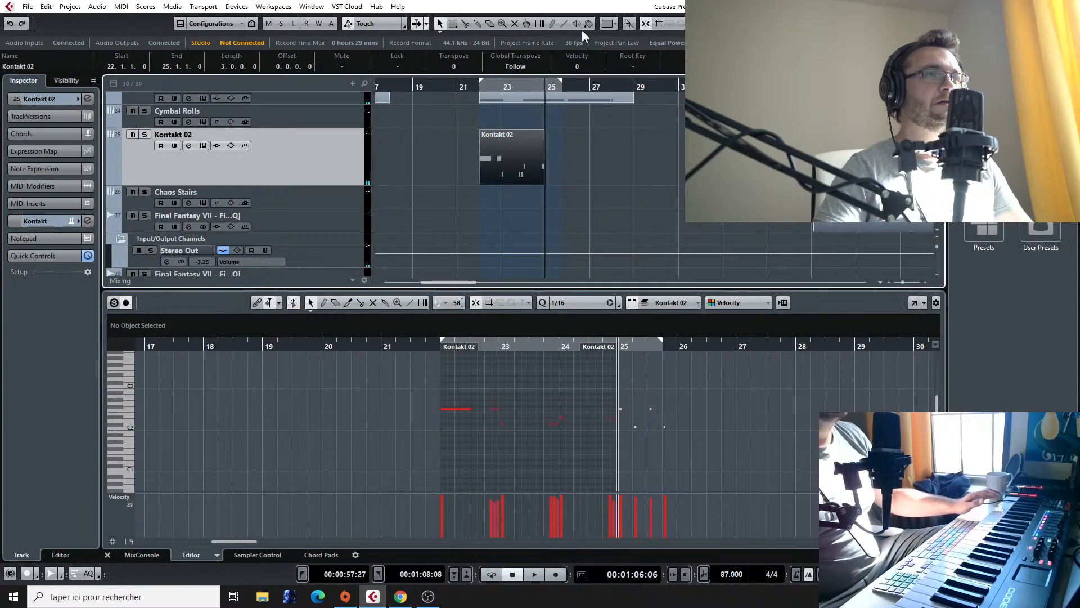
{"action": "left_click", "coordinate": [559, 573]}
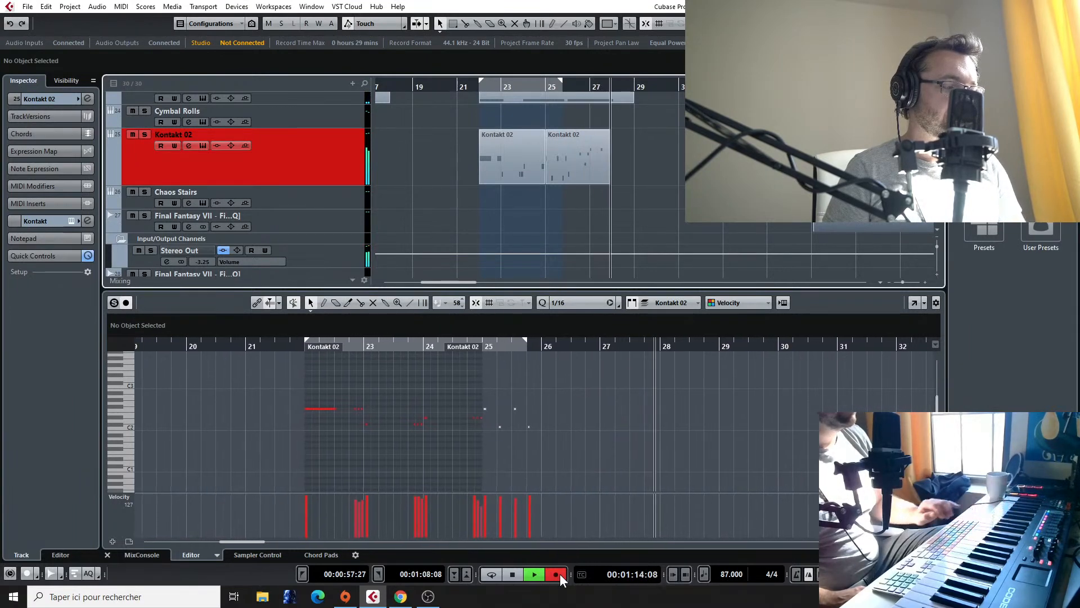
{"action": "left_click", "coordinate": [557, 574]}
{"action": "key", "text": "space"}
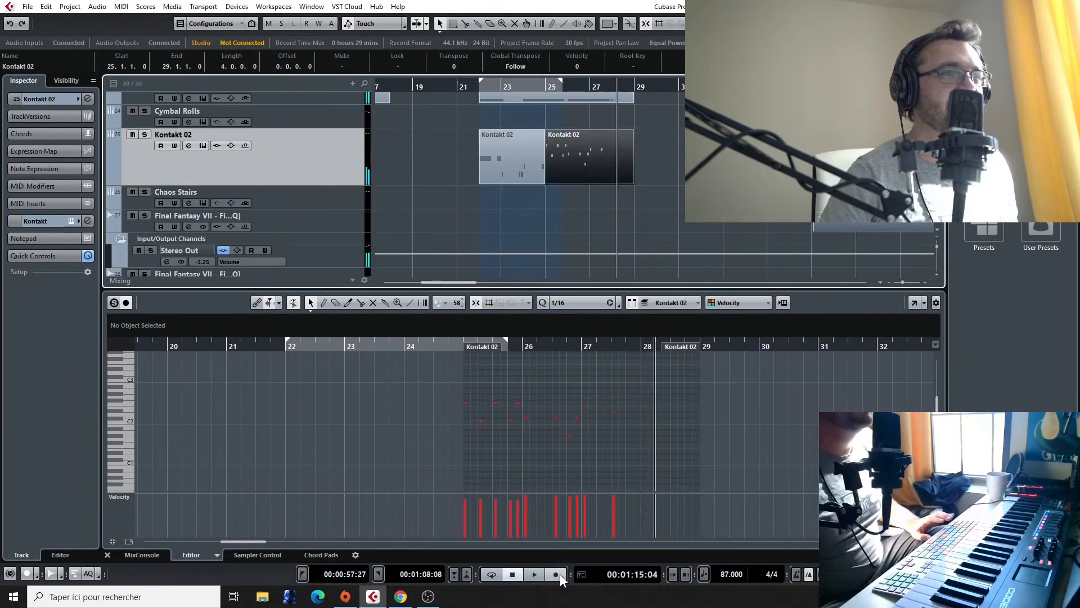
Step: Move the Final Fantasy VII - Fighting reference event to start at bar 31, and play back the arrangement from bar 25
{"action": "left_click", "coordinate": [781, 225]}
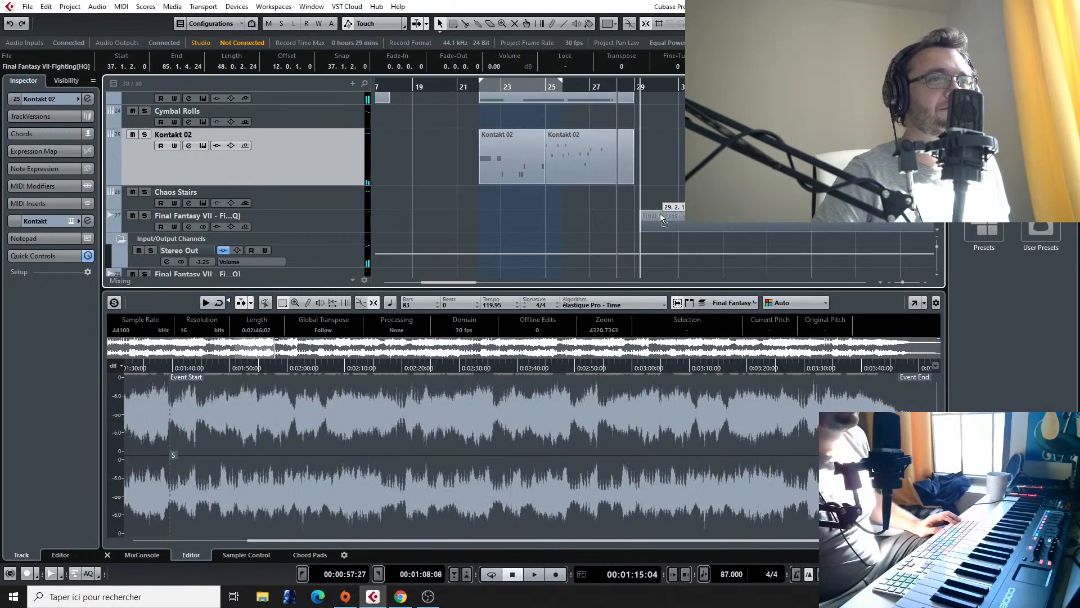
{"action": "left_click", "coordinate": [548, 88]}
{"action": "key", "text": "space"}
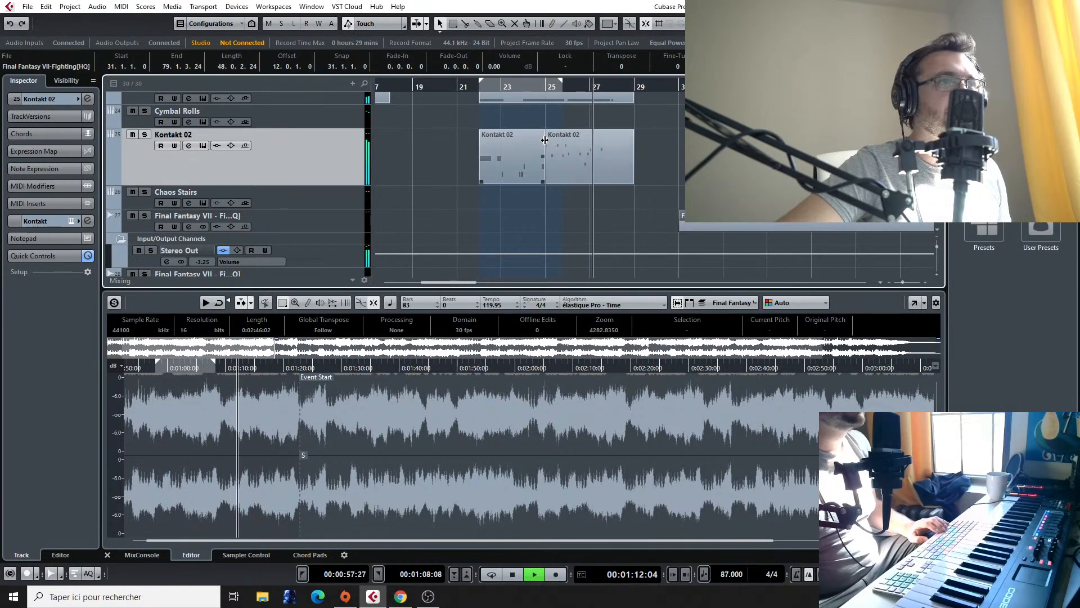
Step: Quantize the Kontakt 02 recording that starts at bar 25 to the 1/16 grid and play it back from bar 25
{"action": "key", "text": "space"}
{"action": "left_click", "coordinate": [565, 152]}
{"action": "left_click", "coordinate": [86, 167]}
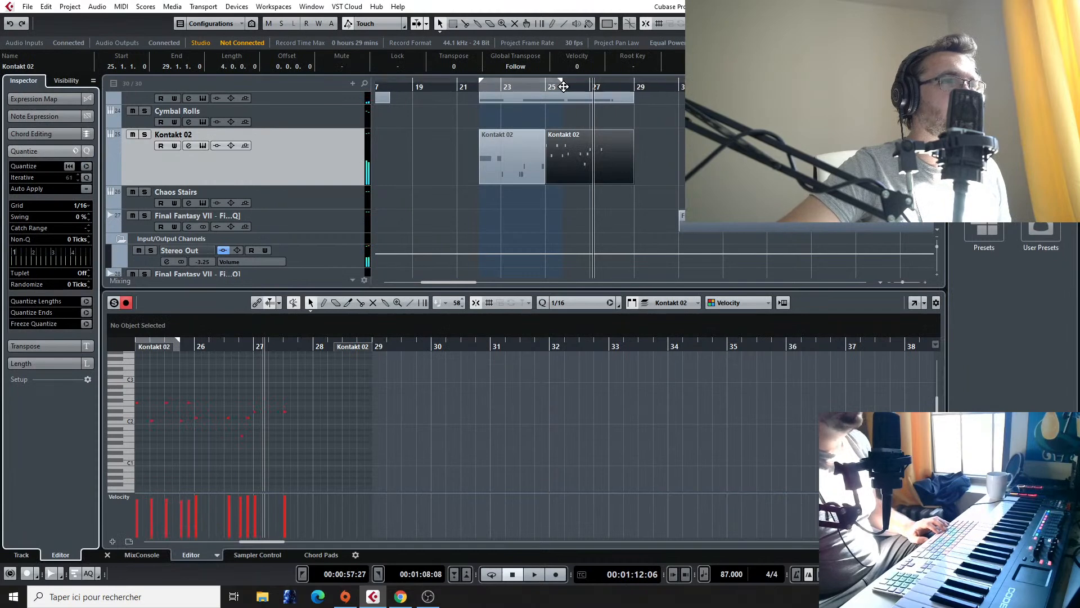
{"action": "left_click_drag", "start_coordinate": [538, 90], "coordinate": [545, 89]}
{"action": "key", "text": "space"}
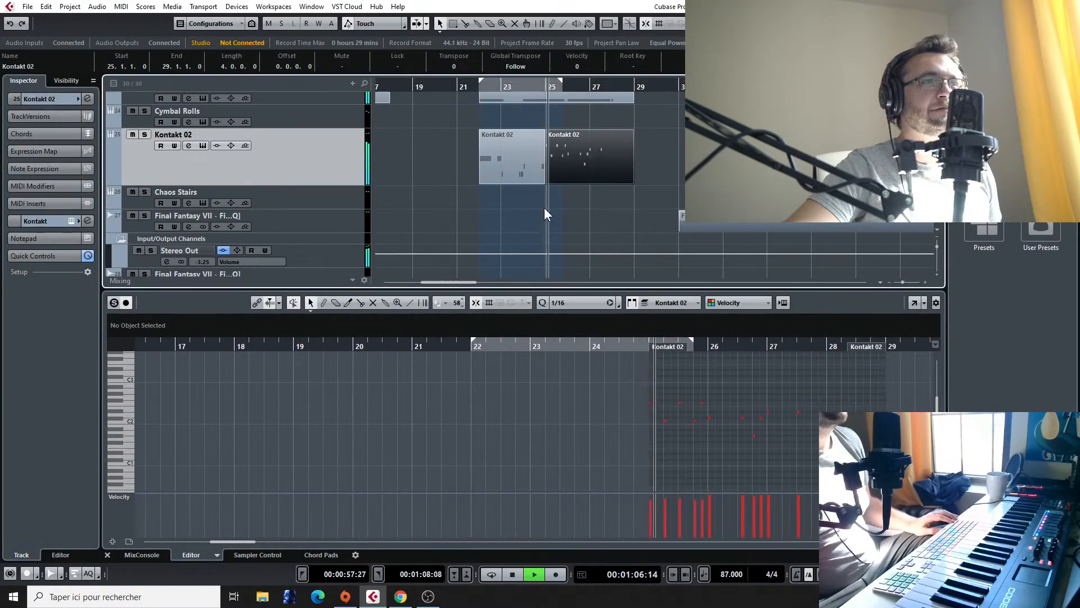
Step: Move the late Kontakt 02 note in the middle of bar 26 back to position 26.3.1 and play back from there
{"action": "scroll", "coordinate": [523, 240], "scroll_direction": "up", "scroll_amount": 2}
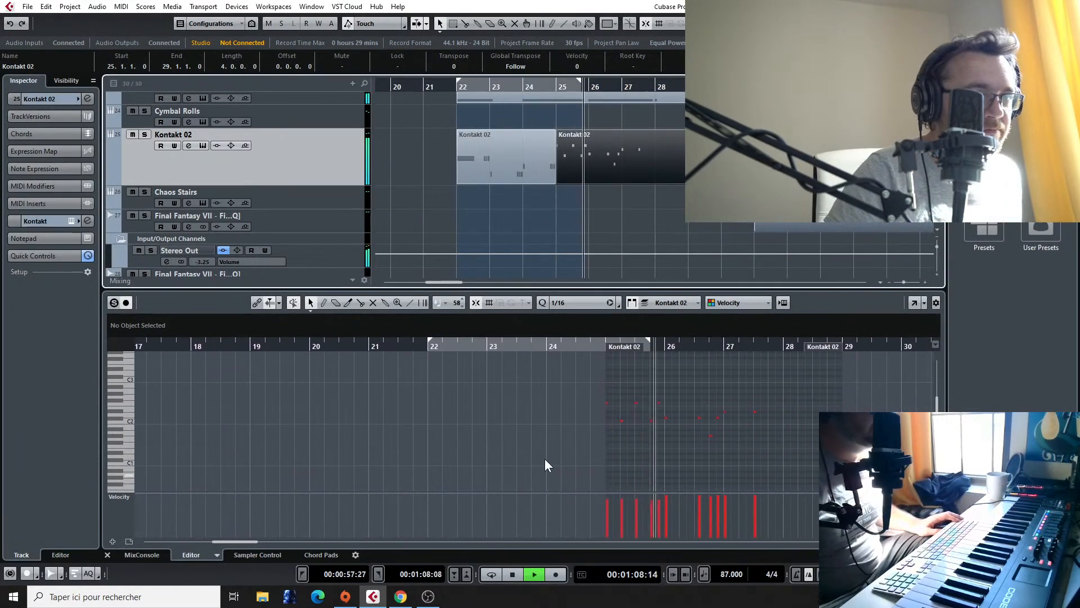
{"action": "scroll", "coordinate": [559, 428], "scroll_direction": "right", "scroll_amount": 2}
{"action": "scroll", "coordinate": [559, 429], "scroll_direction": "left", "scroll_amount": 2}
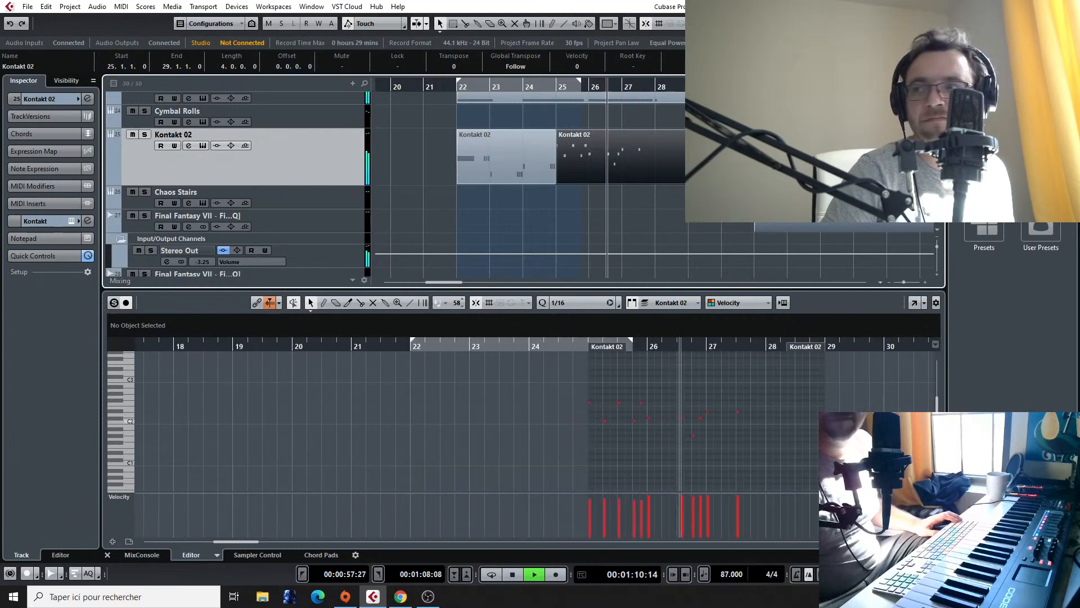
{"action": "scroll", "coordinate": [648, 435], "scroll_direction": "up", "scroll_amount": 3}
{"action": "key", "text": "space"}
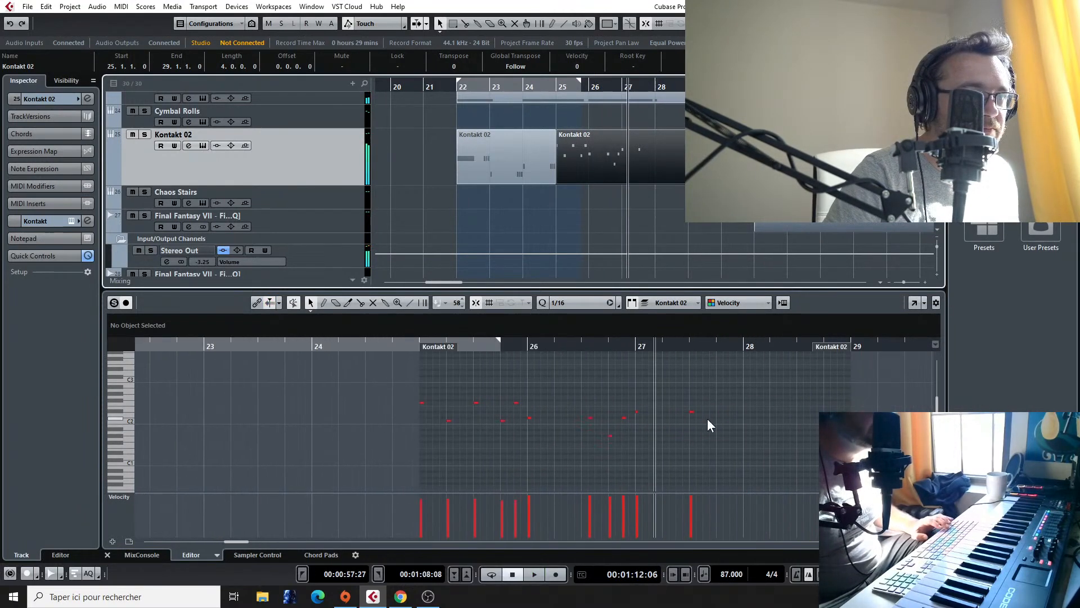
{"action": "left_click_drag", "start_coordinate": [589, 417], "coordinate": [582, 418]}
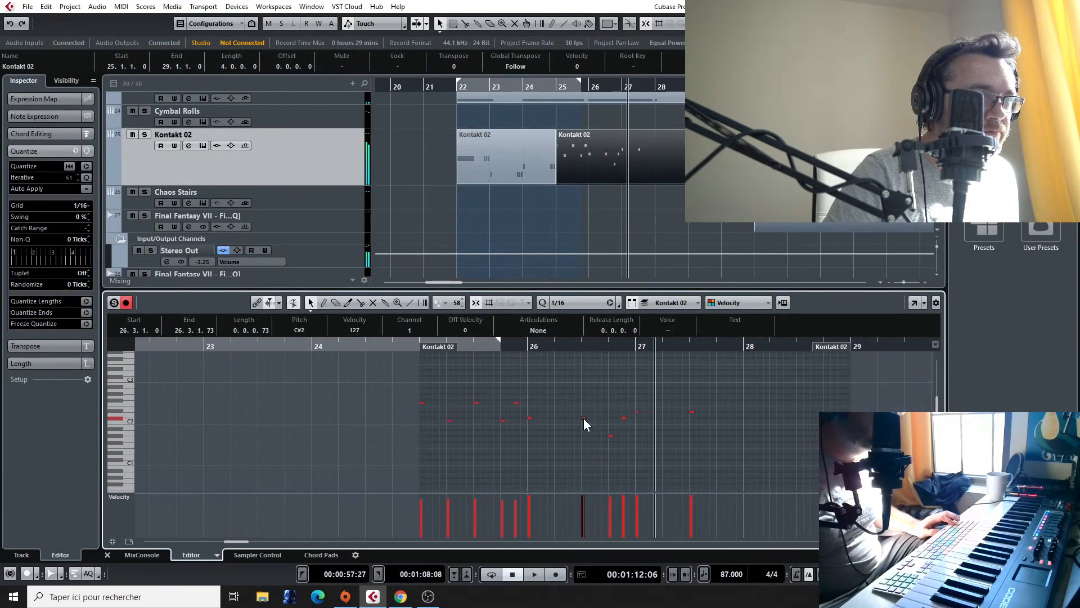
{"action": "left_click", "coordinate": [583, 350]}
{"action": "key", "text": "space"}
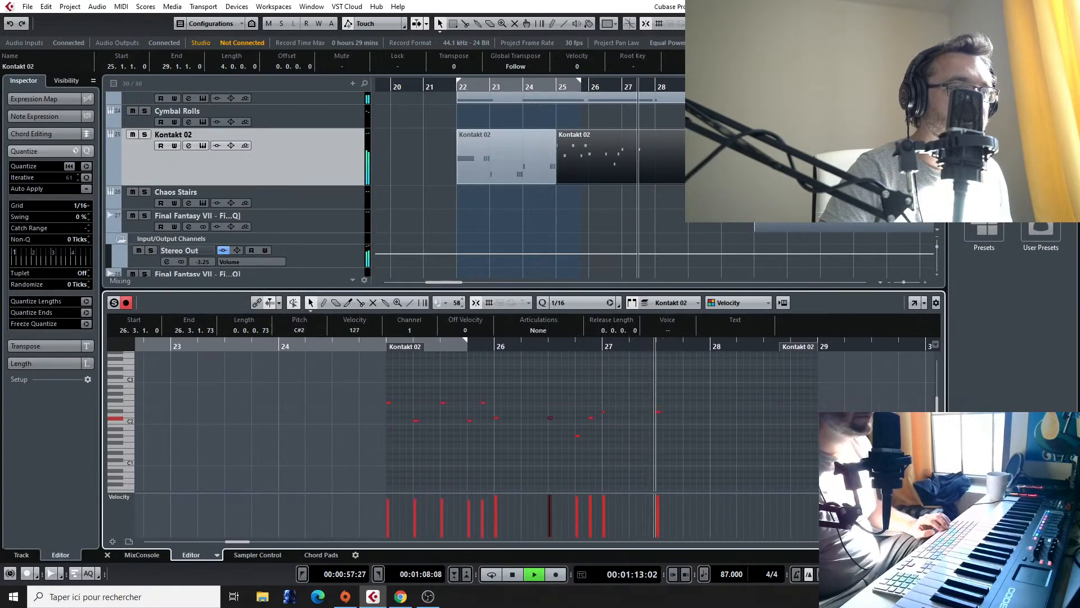
{"action": "key", "text": "space"}
Step: Listen to the Final Fantasy VII - Fighting reference from about bar 35, skipping ahead toward the passage near bar 44
{"action": "left_click", "coordinate": [854, 87]}
{"action": "key", "text": "space"}
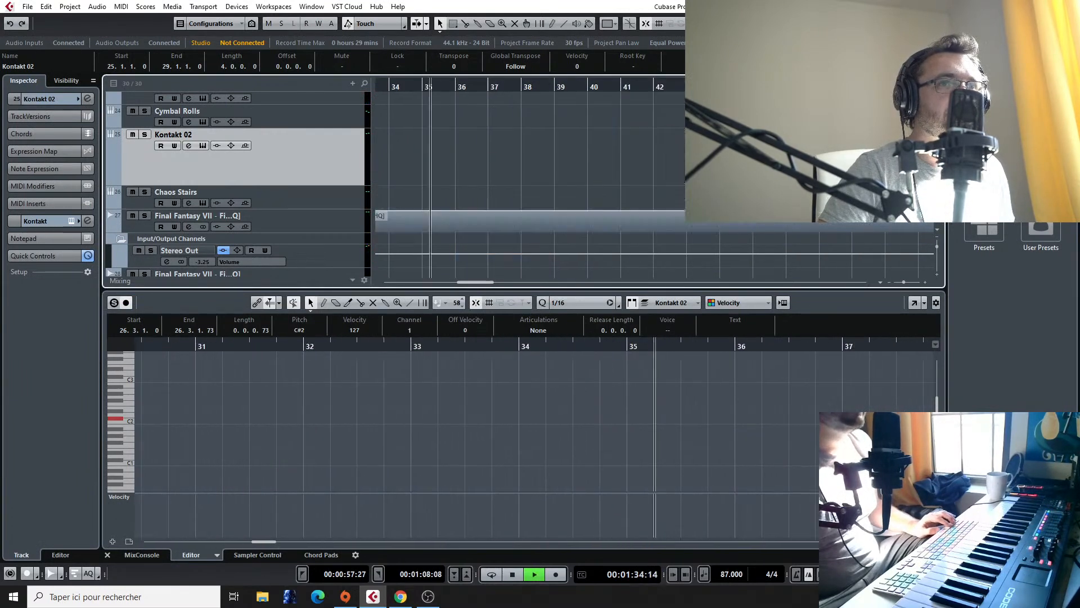
{"action": "scroll", "coordinate": [583, 165], "scroll_direction": "down", "scroll_amount": 2}
{"action": "left_click", "coordinate": [535, 87]}
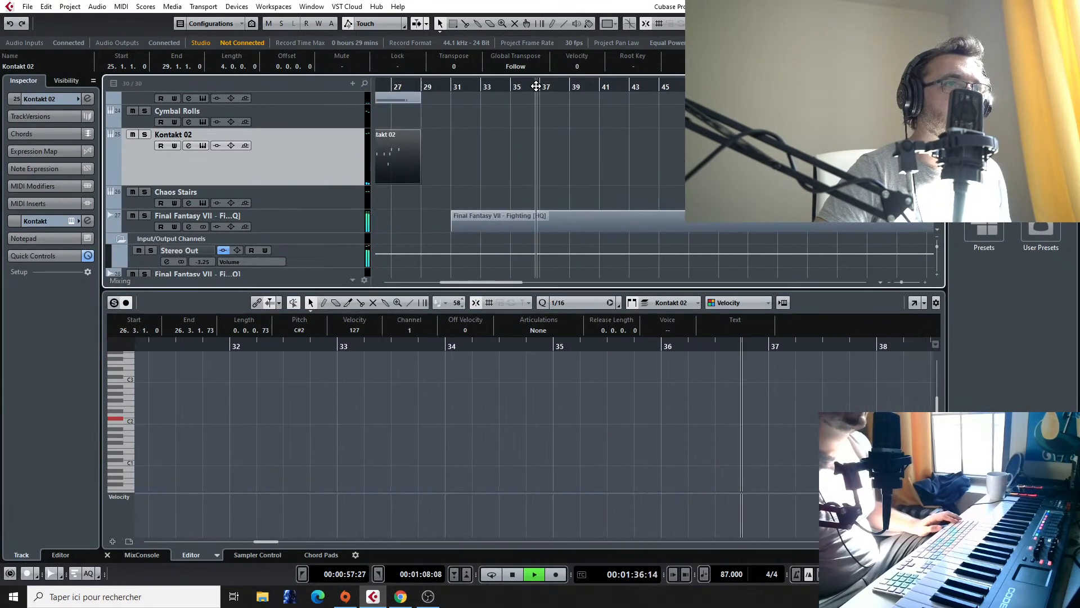
{"action": "scroll", "coordinate": [505, 130], "scroll_direction": "down", "scroll_amount": 1}
{"action": "left_click", "coordinate": [550, 88]}
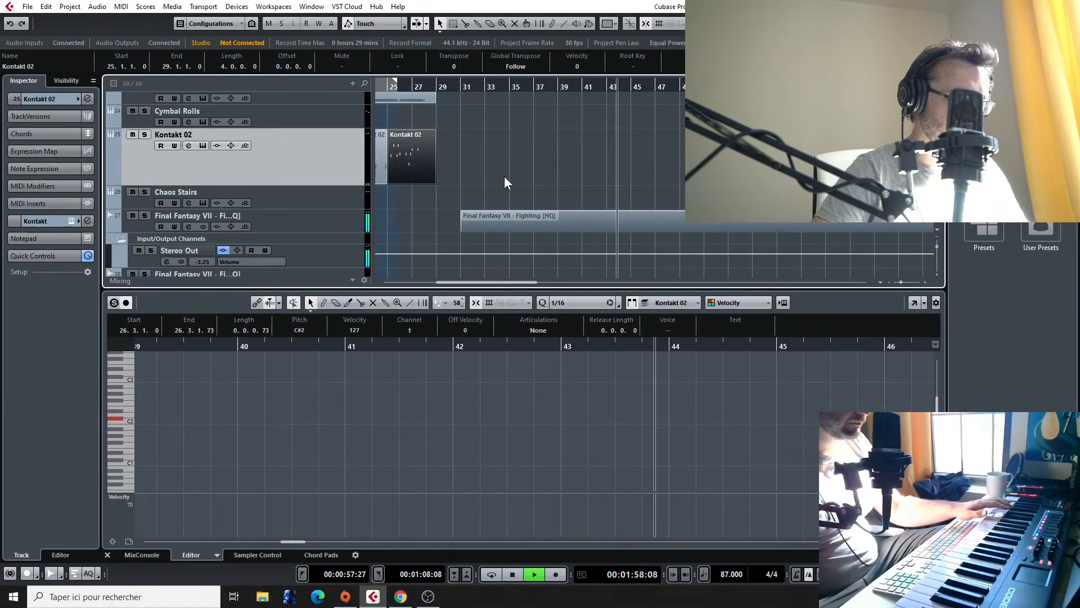
{"action": "key", "text": "space"}
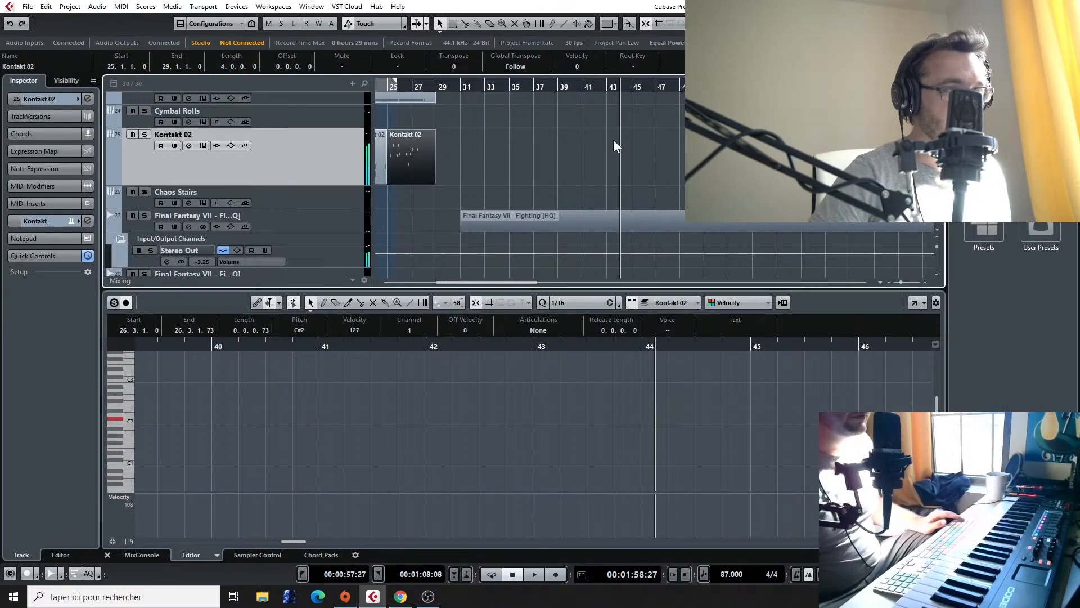
Step: Open the Kontakt 02 part at bar 25 for note editing and play it from bar 25 until late in bar 27
{"action": "scroll", "coordinate": [592, 150], "scroll_direction": "left", "scroll_amount": 3}
{"action": "left_click", "coordinate": [516, 88]}
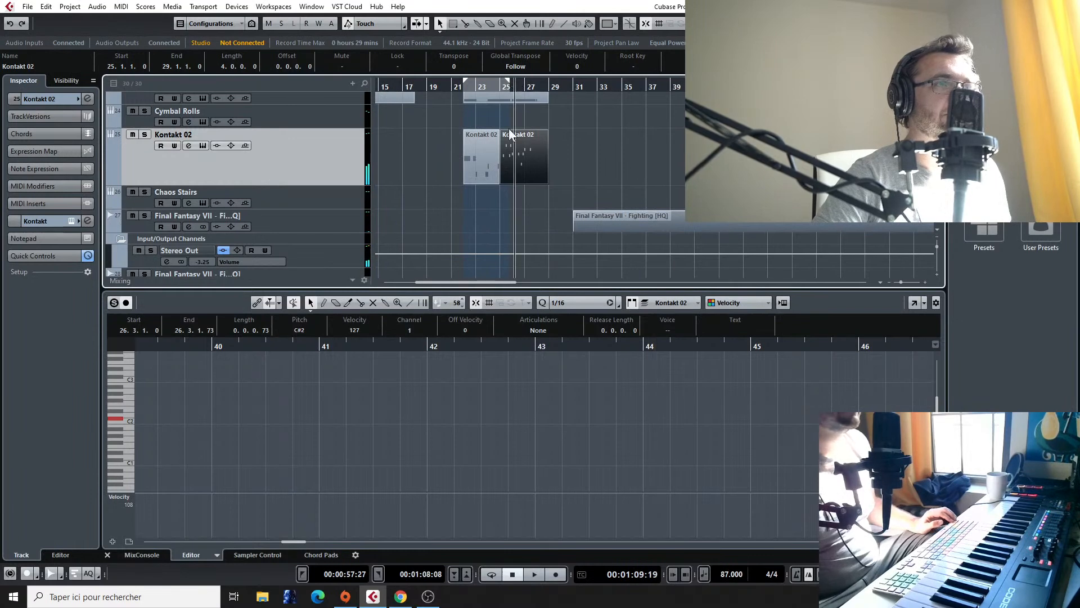
{"action": "left_click", "coordinate": [520, 156]}
{"action": "scroll", "coordinate": [289, 359], "scroll_direction": "left", "scroll_amount": 3}
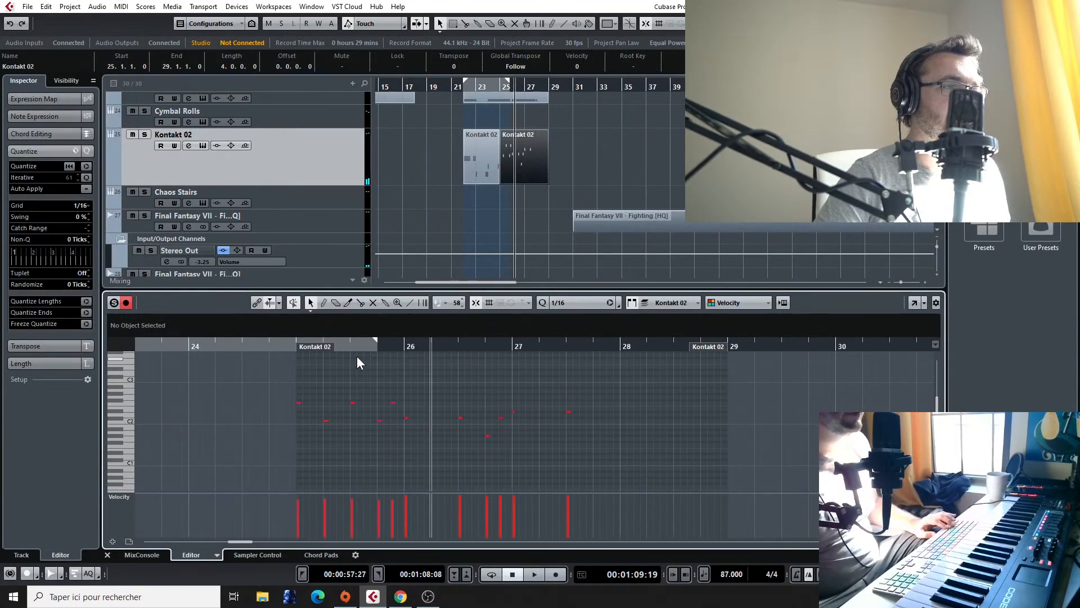
{"action": "left_click", "coordinate": [300, 342]}
{"action": "key", "text": "space"}
{"action": "scroll", "coordinate": [427, 362], "scroll_direction": "left", "scroll_amount": 5}
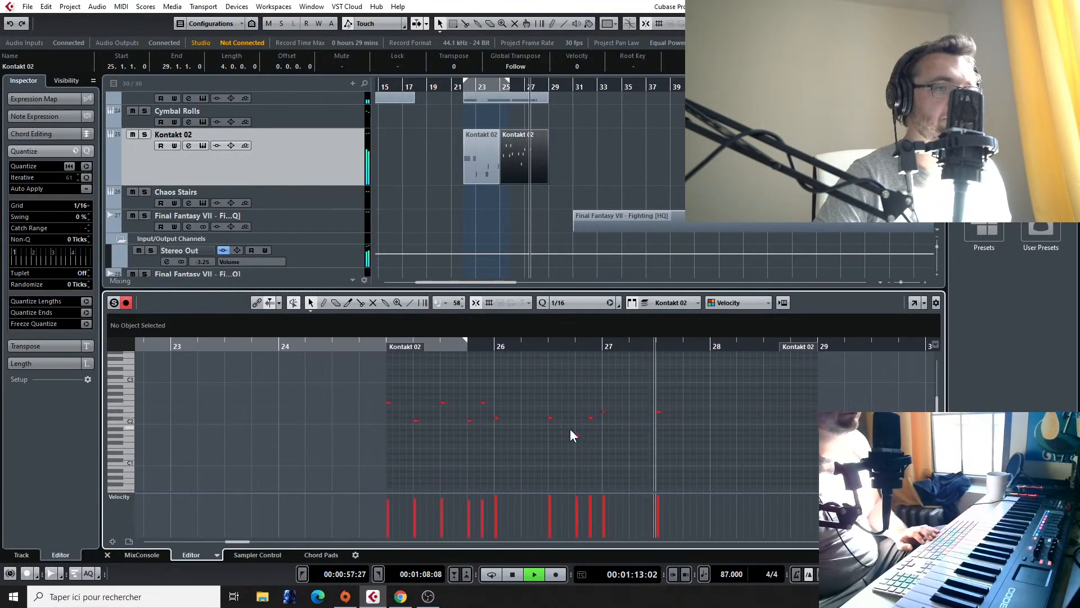
{"action": "key", "text": "space"}
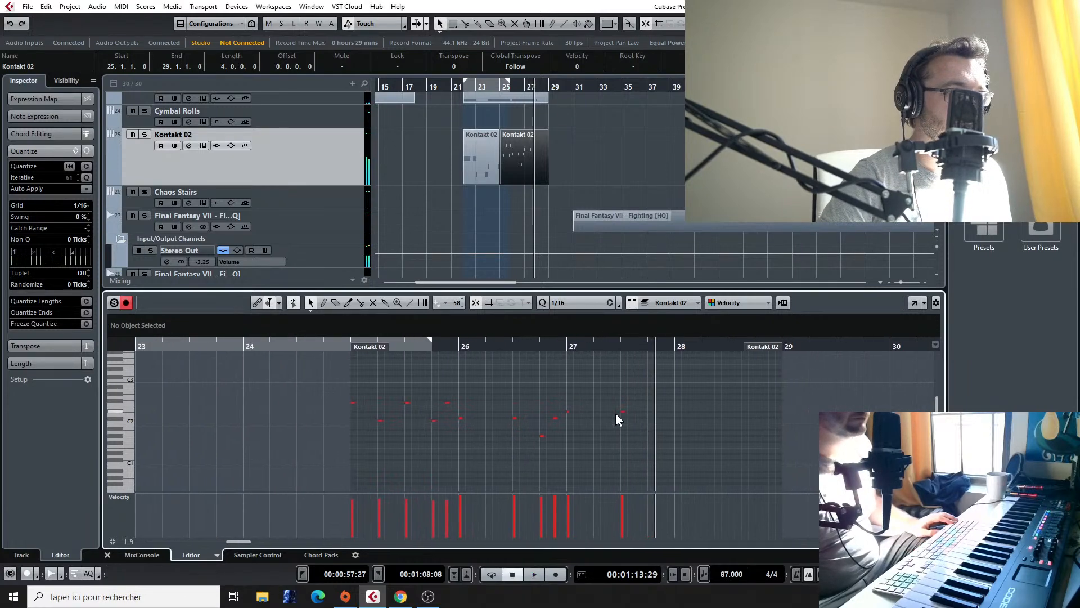
Step: Place the playback position at bar 22 and select the Taiko Bed track
{"action": "scroll", "coordinate": [411, 229], "scroll_direction": "up", "scroll_amount": 1}
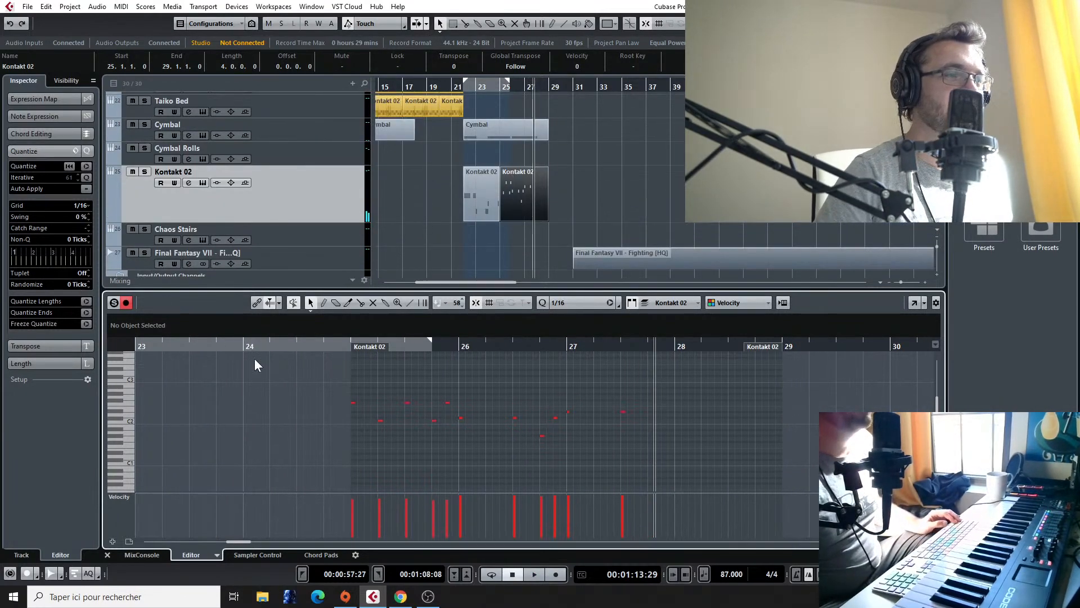
{"action": "scroll", "coordinate": [217, 366], "scroll_direction": "up", "scroll_amount": 1}
{"action": "left_click", "coordinate": [466, 87]}
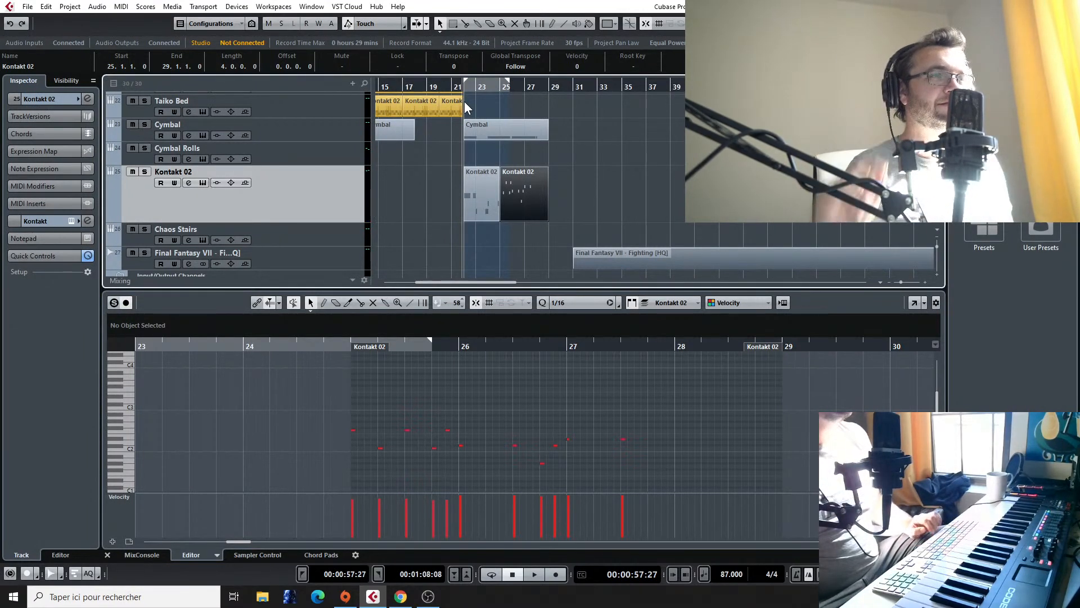
{"action": "scroll", "coordinate": [437, 114], "scroll_direction": "down", "scroll_amount": 2}
{"action": "scroll", "coordinate": [438, 121], "scroll_direction": "up", "scroll_amount": 5}
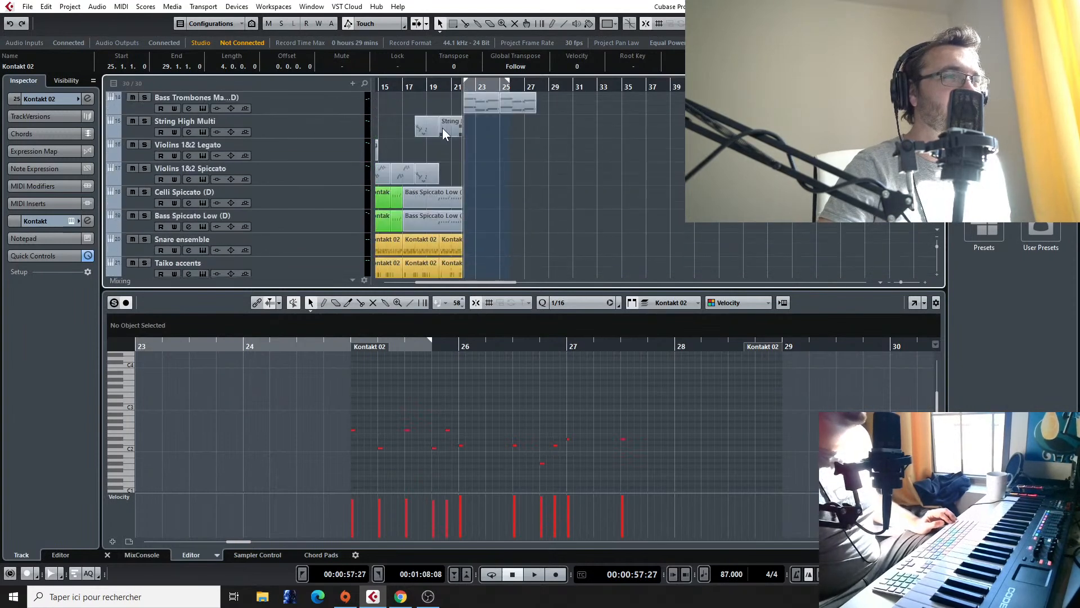
{"action": "scroll", "coordinate": [448, 138], "scroll_direction": "down", "scroll_amount": 3}
{"action": "scroll", "coordinate": [313, 151], "scroll_direction": "down", "scroll_amount": 2}
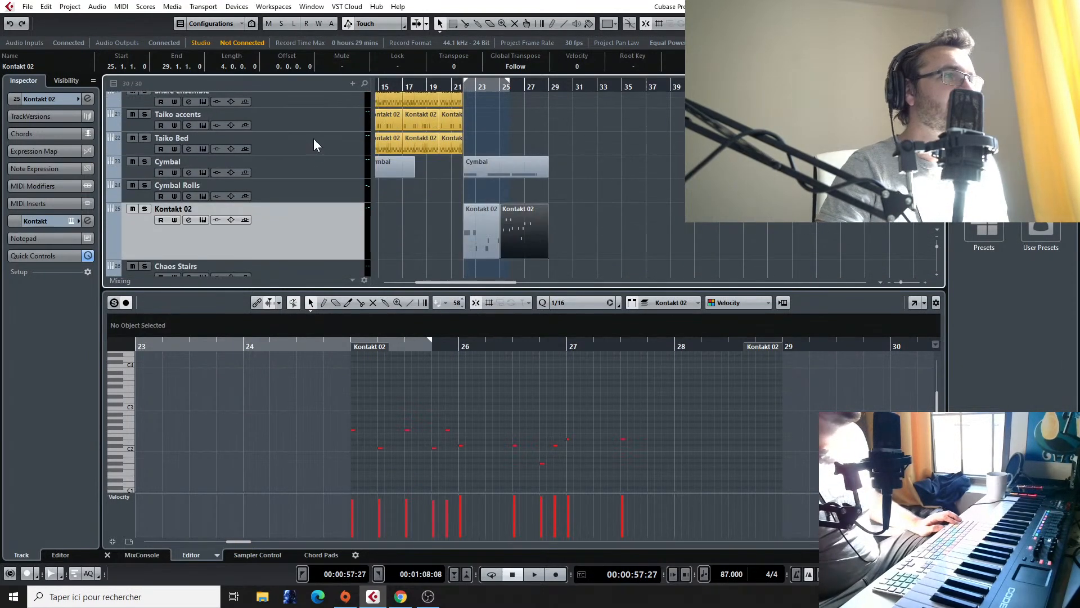
{"action": "left_click", "coordinate": [313, 147]}
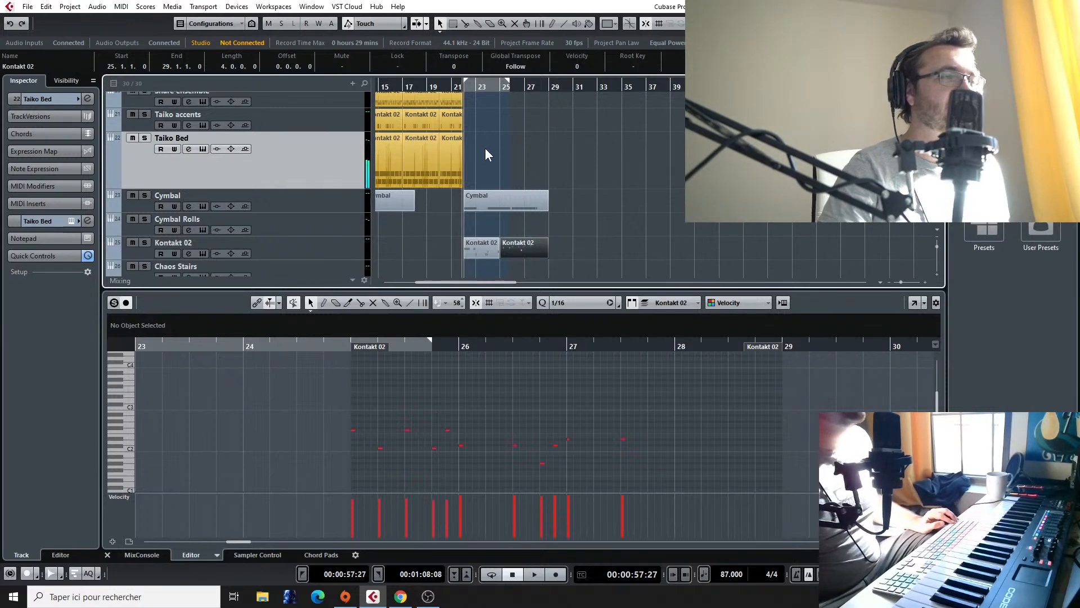
Step: Play back the arrangement from about bar 21 to hear the percussion's transition into bar 22
{"action": "scroll", "coordinate": [458, 147], "scroll_direction": "left", "scroll_amount": 5}
{"action": "scroll", "coordinate": [458, 148], "scroll_direction": "up", "scroll_amount": 3}
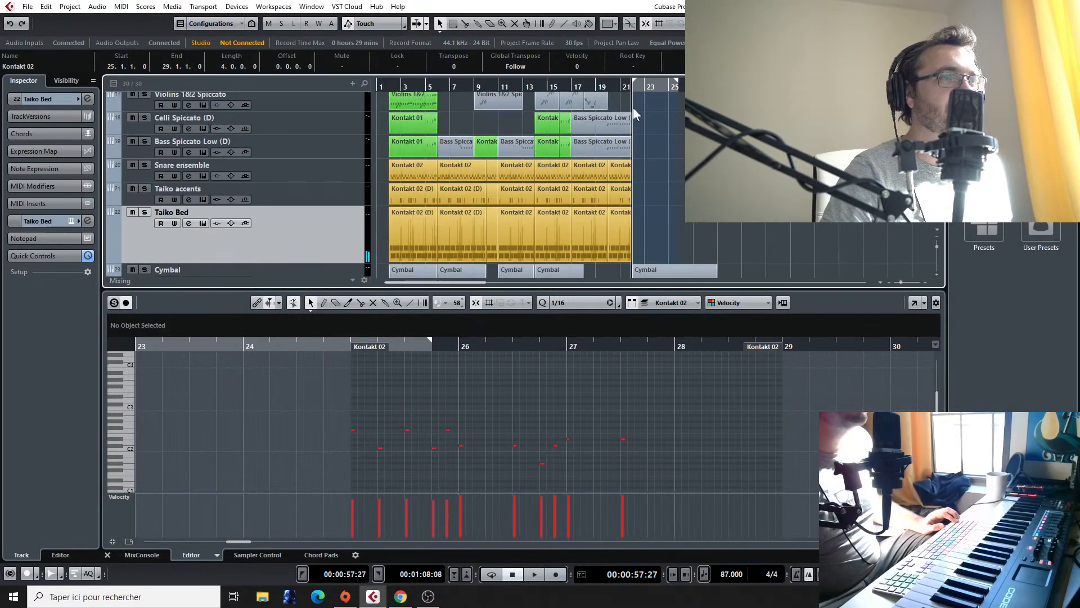
{"action": "left_click", "coordinate": [618, 88]}
{"action": "key", "text": "space"}
{"action": "scroll", "coordinate": [670, 194], "scroll_direction": "up", "scroll_amount": 4}
{"action": "scroll", "coordinate": [670, 197], "scroll_direction": "down", "scroll_amount": 6}
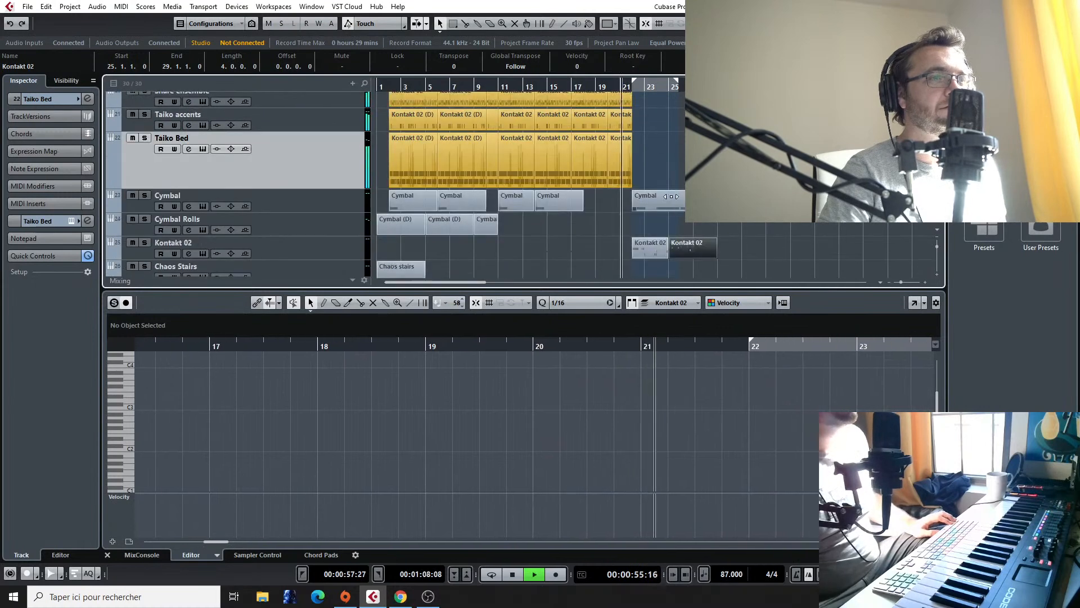
{"action": "scroll", "coordinate": [671, 197], "scroll_direction": "up", "scroll_amount": 3}
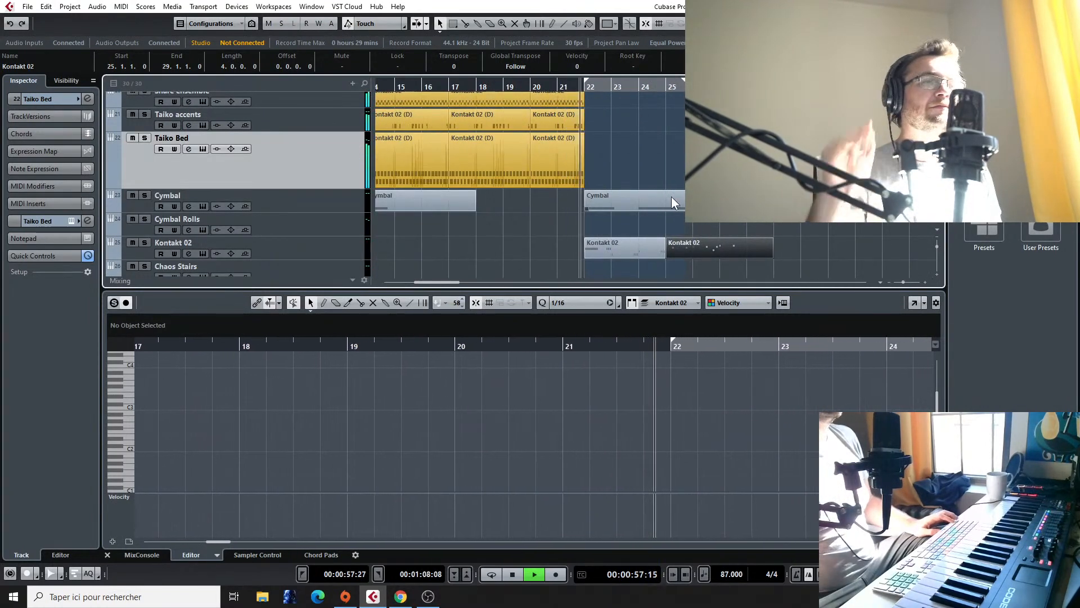
Step: Try repeating the Taiko accents pattern at bars 22 and 24, discard both copies, and return to bar 22
{"action": "left_click_drag", "start_coordinate": [552, 119], "coordinate": [666, 119]}
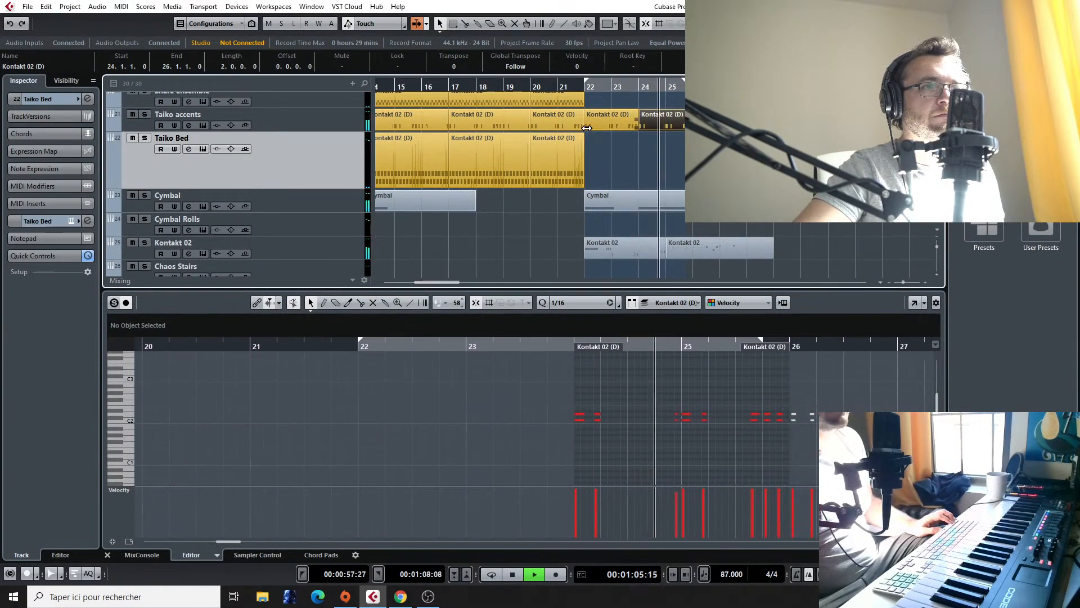
{"action": "left_click", "coordinate": [614, 123]}
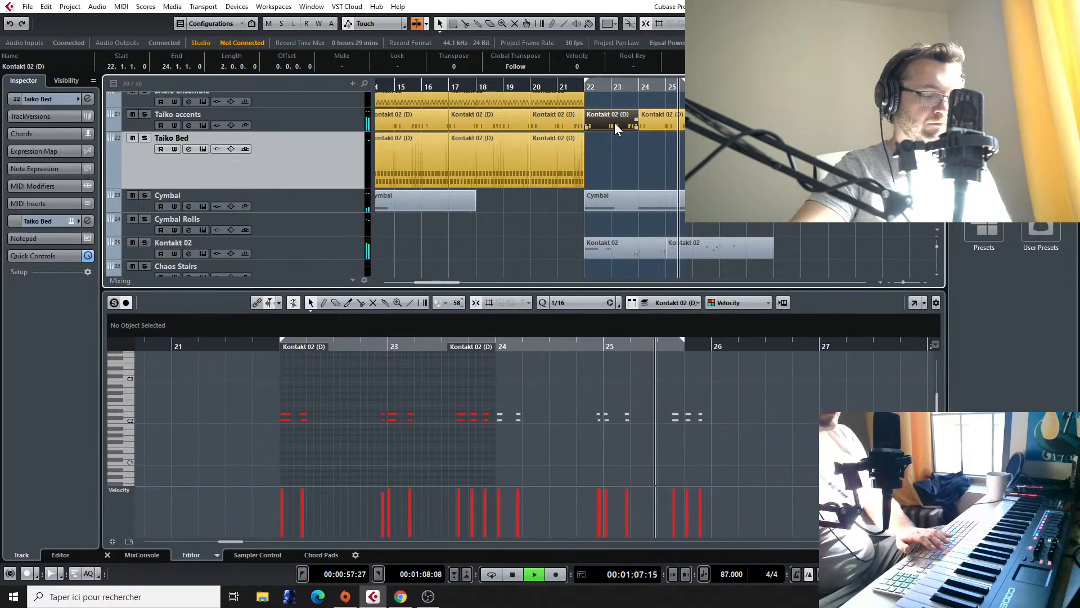
{"action": "key", "text": "Delete"}
{"action": "left_click", "coordinate": [653, 113]}
{"action": "key", "text": "space"}
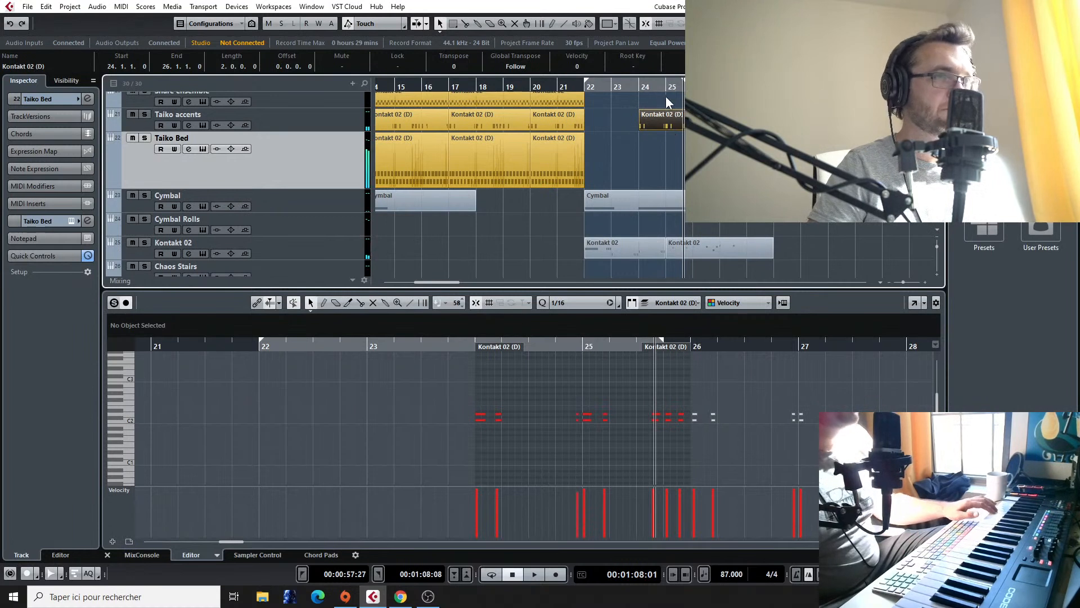
{"action": "left_click", "coordinate": [584, 86]}
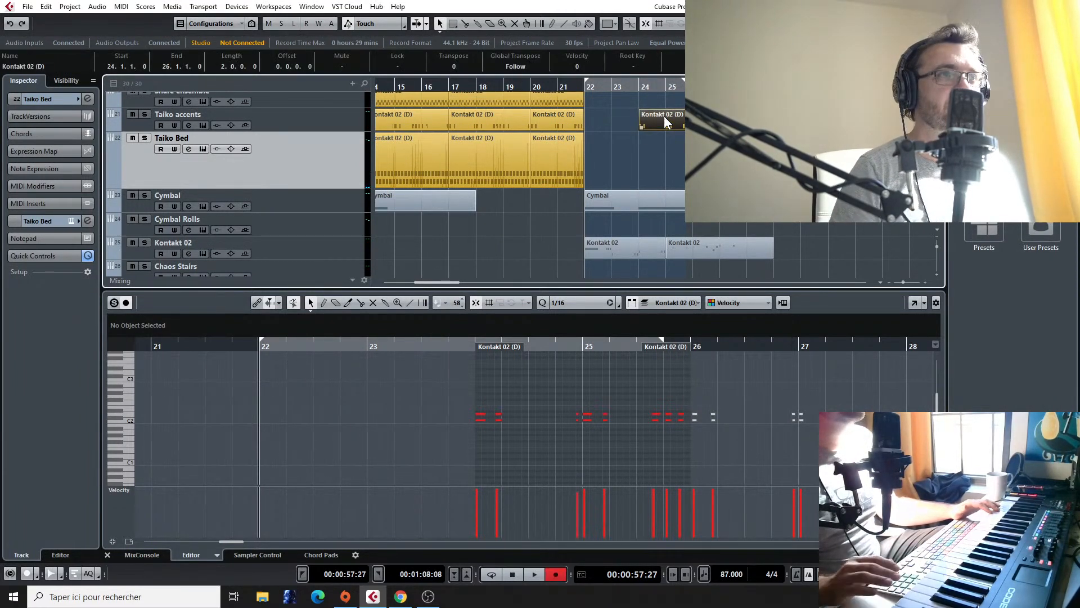
{"action": "key", "text": "Delete"}
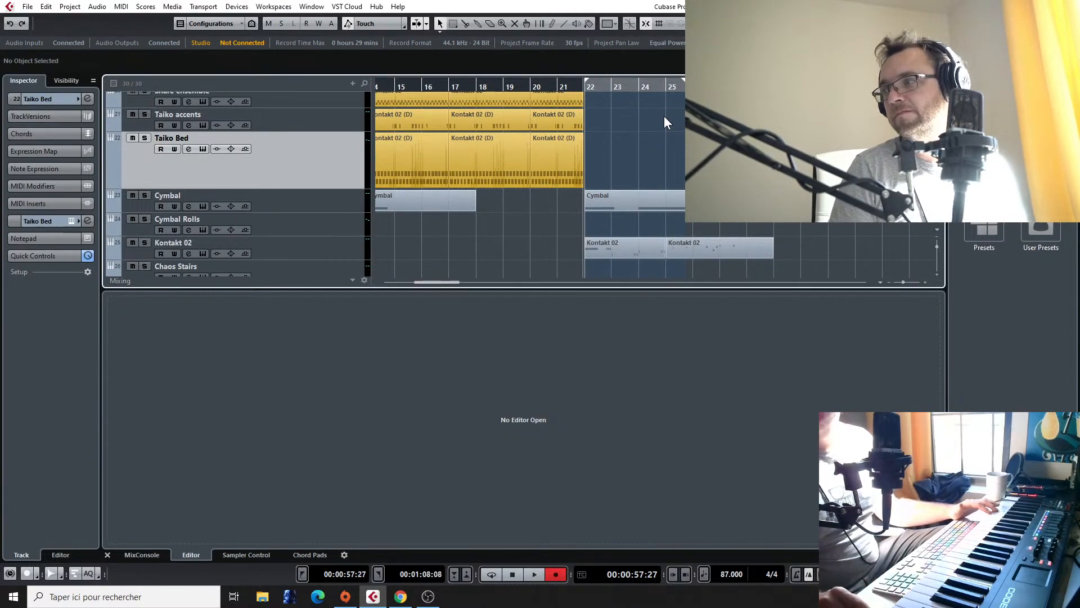
Step: Record a Taiko Bed take from bar 22 to about bar 25 and discard it
{"action": "key", "text": "KP_Multiply"}
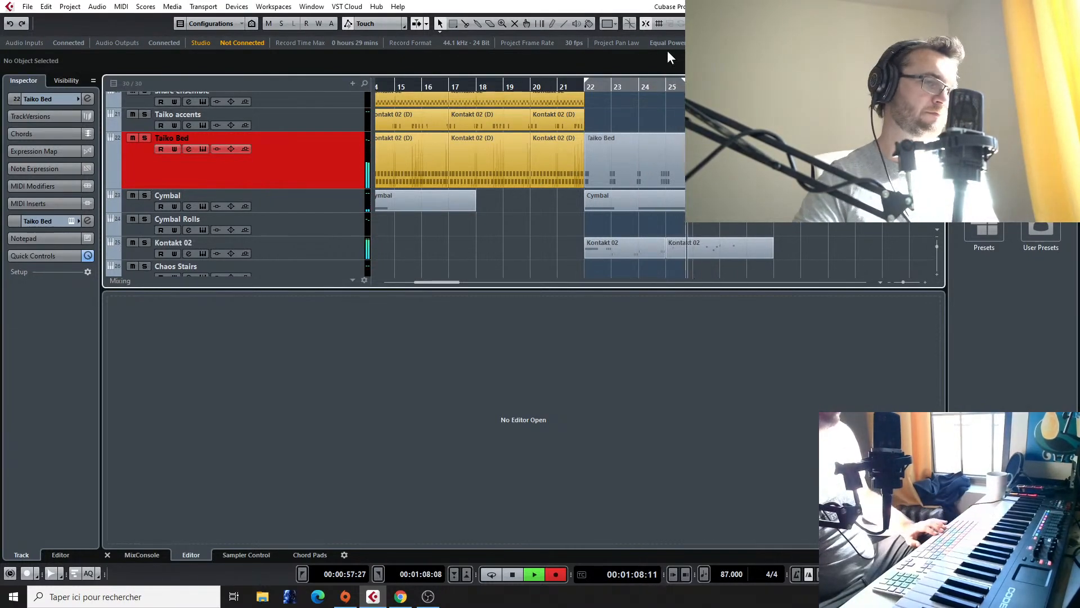
{"action": "key", "text": "space"}
{"action": "key", "text": "Delete"}
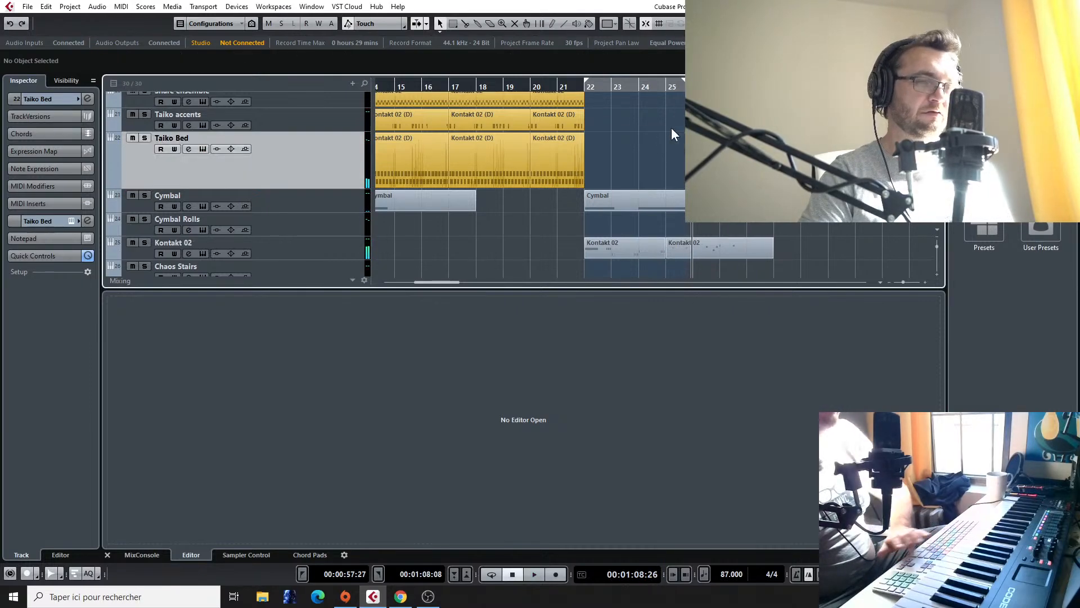
Step: Play back the section from bar 22 while reviewing the brass, string and percussion tracks
{"action": "scroll", "coordinate": [595, 116], "scroll_direction": "up", "scroll_amount": 3}
{"action": "scroll", "coordinate": [596, 116], "scroll_direction": "up", "scroll_amount": 10}
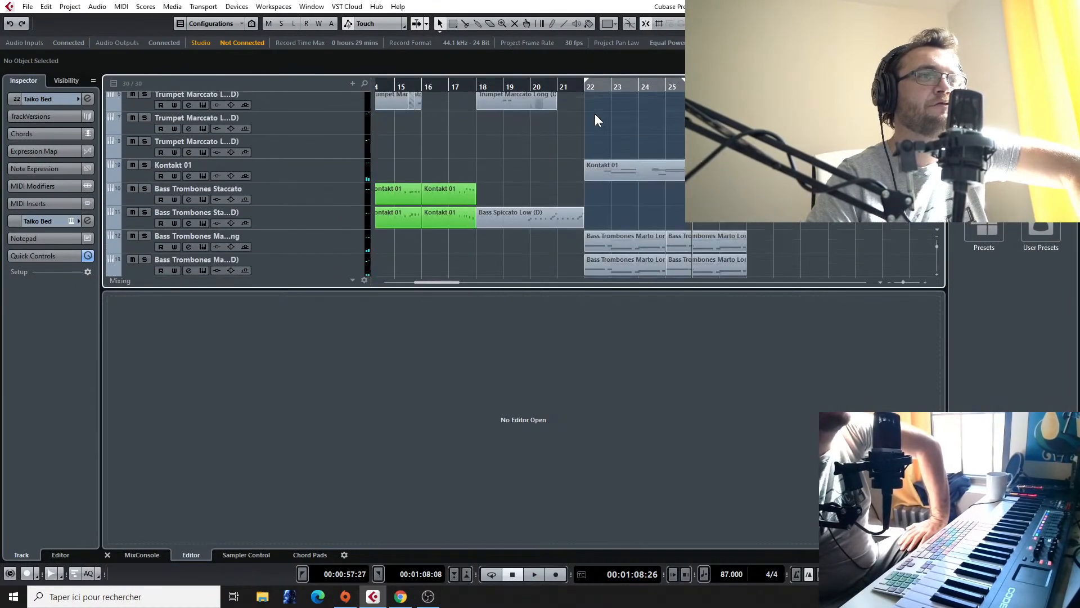
{"action": "left_click", "coordinate": [586, 87]}
{"action": "key", "text": "space"}
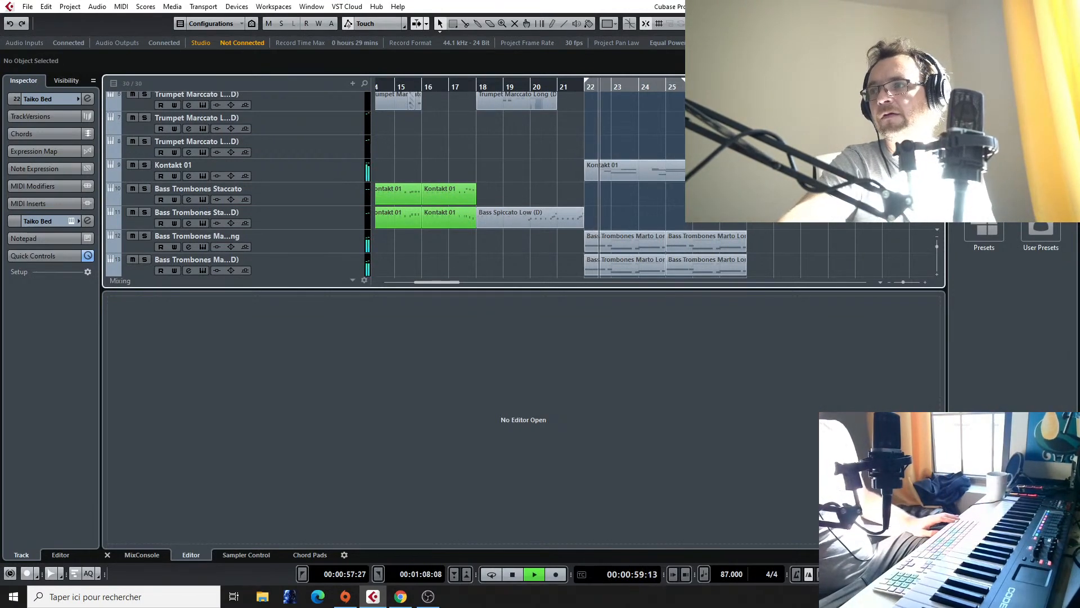
{"action": "scroll", "coordinate": [601, 146], "scroll_direction": "down", "scroll_amount": 5}
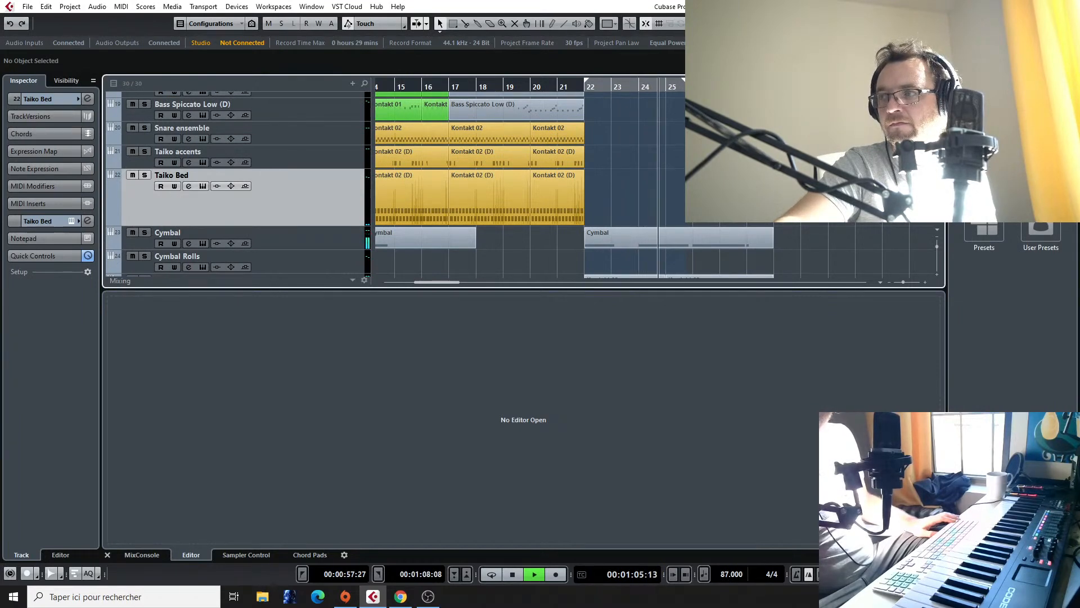
{"action": "scroll", "coordinate": [439, 180], "scroll_direction": "up", "scroll_amount": 3}
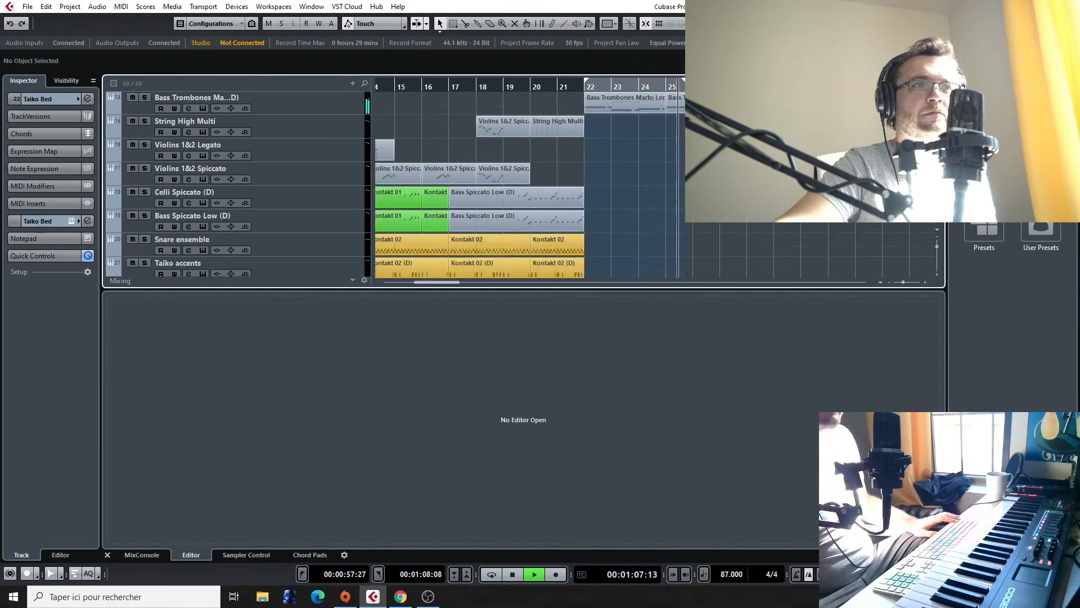
{"action": "scroll", "coordinate": [439, 180], "scroll_direction": "up", "scroll_amount": 6}
{"action": "scroll", "coordinate": [439, 180], "scroll_direction": "up", "scroll_amount": 3}
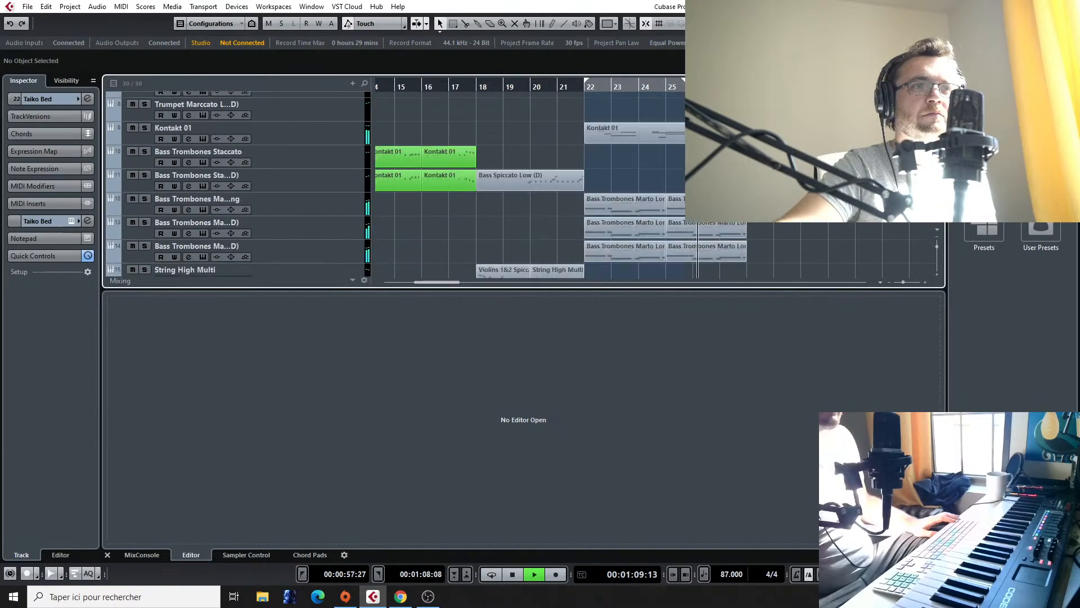
Step: In the Cymbal part, shorten the long notes at bars 22 and 24 and add copied hits at bars 23 and 25
{"action": "scroll", "coordinate": [439, 180], "scroll_direction": "down", "scroll_amount": 3}
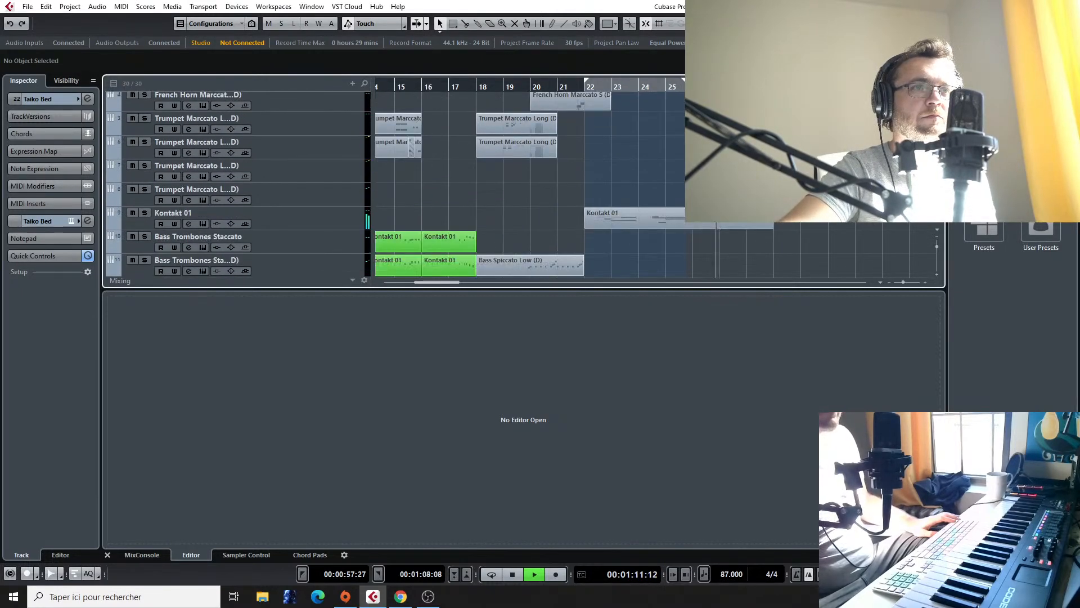
{"action": "scroll", "coordinate": [639, 180], "scroll_direction": "down", "scroll_amount": 15}
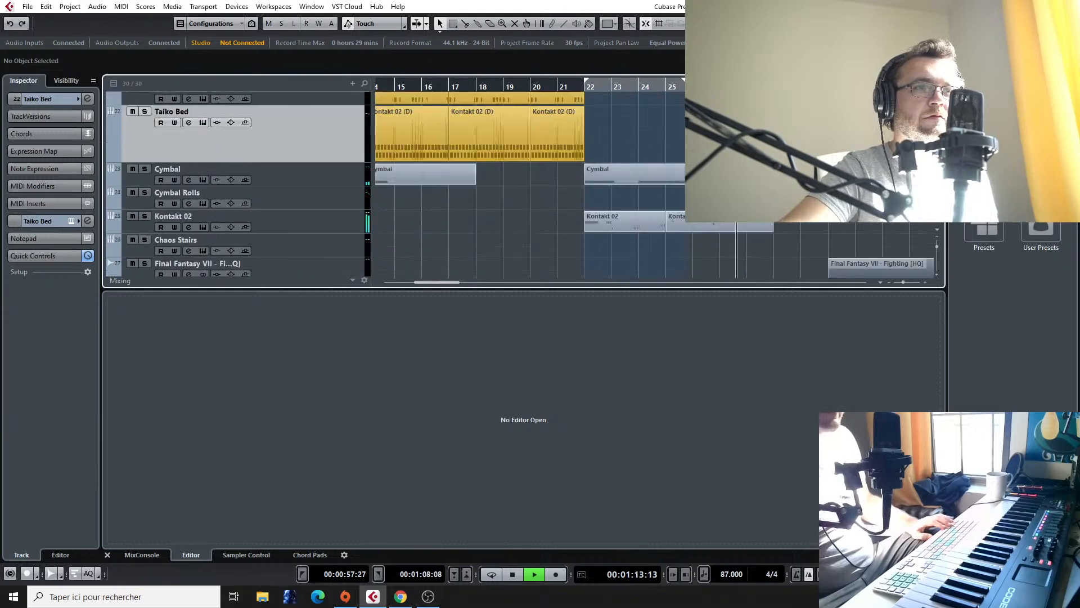
{"action": "key", "text": "space"}
{"action": "double_click", "coordinate": [639, 179]}
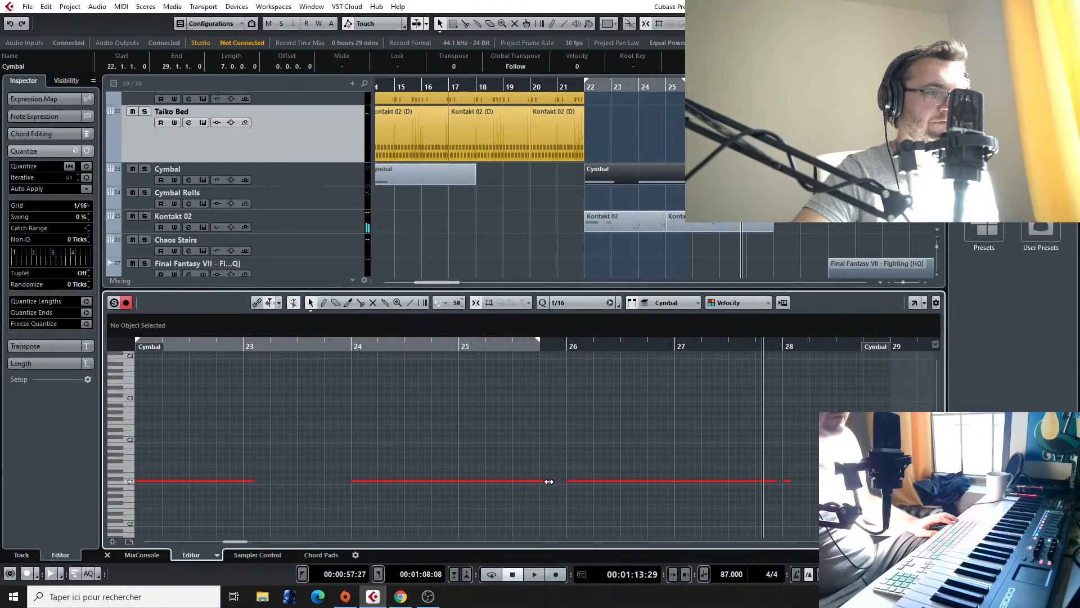
{"action": "left_click_drag", "start_coordinate": [545, 480], "coordinate": [452, 481]}
{"action": "left_click_drag", "start_coordinate": [251, 482], "coordinate": [230, 481]}
{"action": "left_click_drag", "start_coordinate": [372, 482], "coordinate": [265, 482]}
{"action": "left_click_drag", "start_coordinate": [347, 481], "coordinate": [481, 482]}
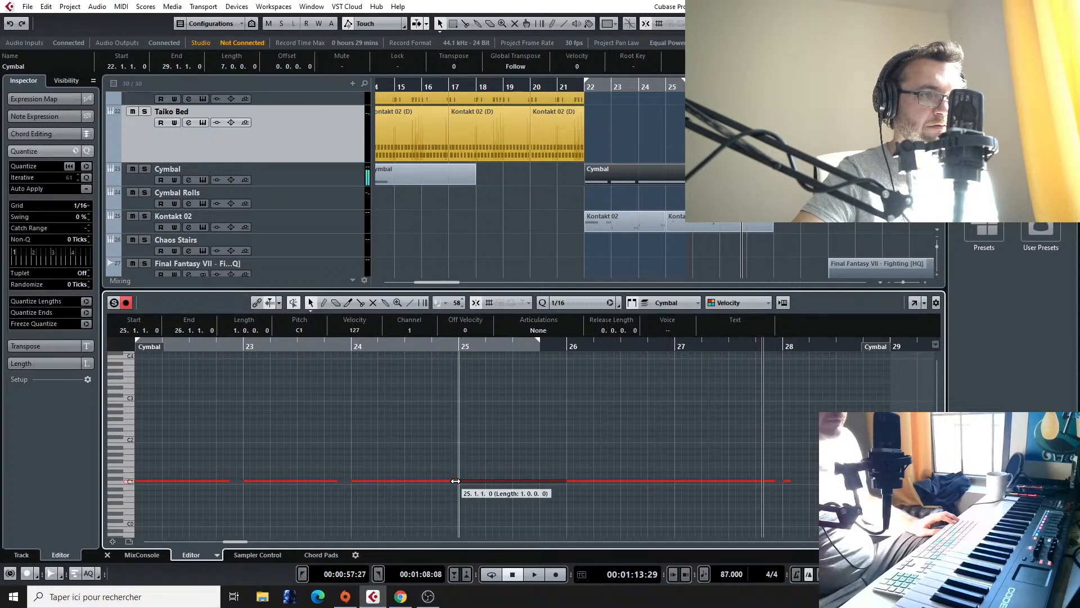
Step: Play back from just before bar 22 and open the Kontakt 02 parts starting at bar 22 for note editing
{"action": "left_click", "coordinate": [577, 87]}
{"action": "key", "text": "space"}
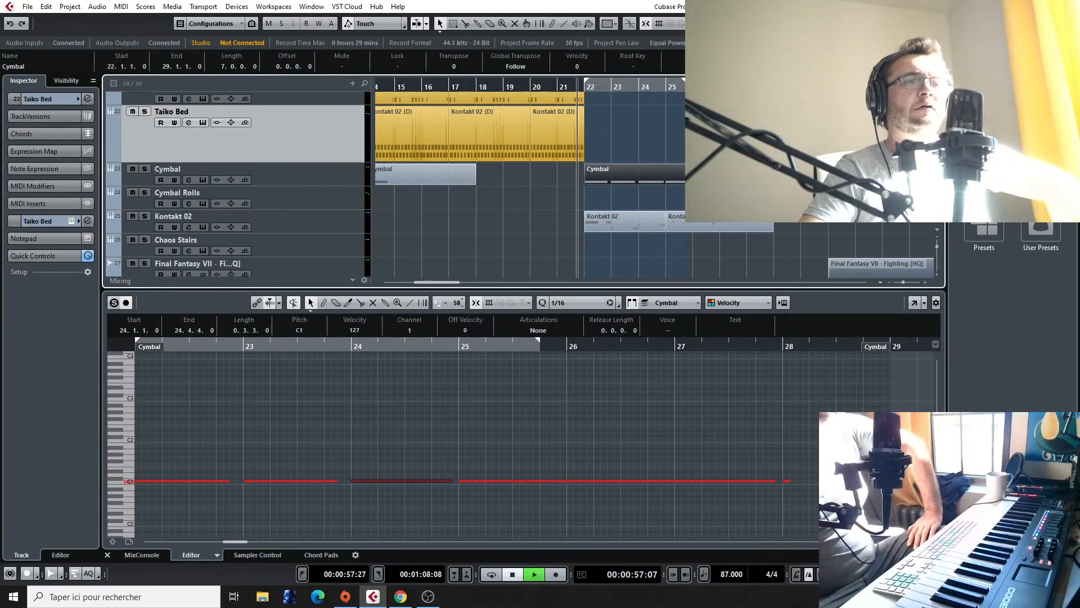
{"action": "left_click", "coordinate": [623, 223]}
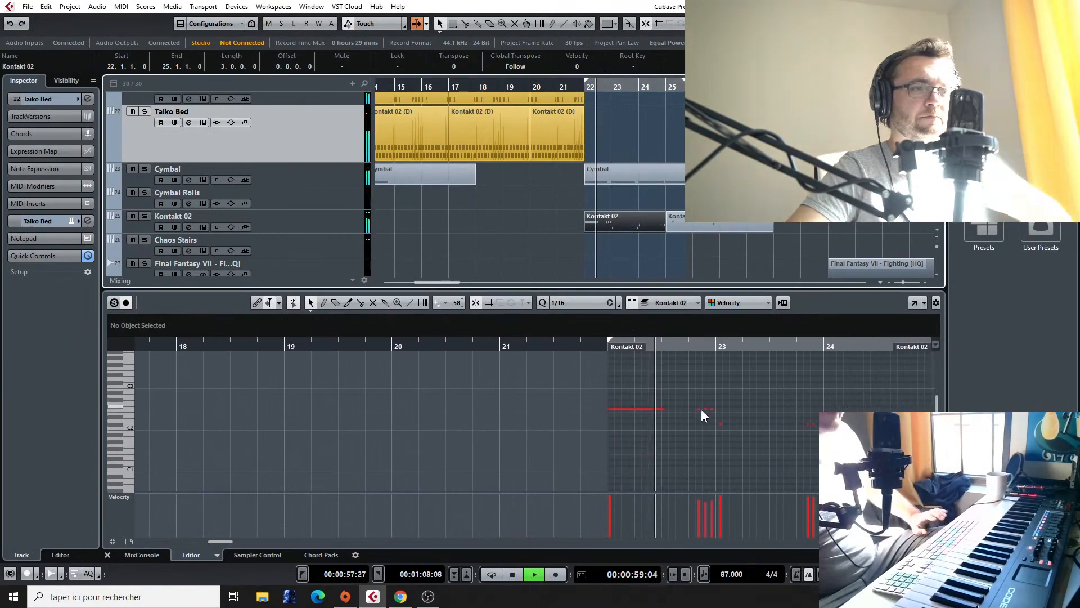
{"action": "key", "text": "h"}
{"action": "key", "text": "h"}
{"action": "key", "text": "space"}
{"action": "left_click_drag", "start_coordinate": [587, 383], "coordinate": [660, 429]}
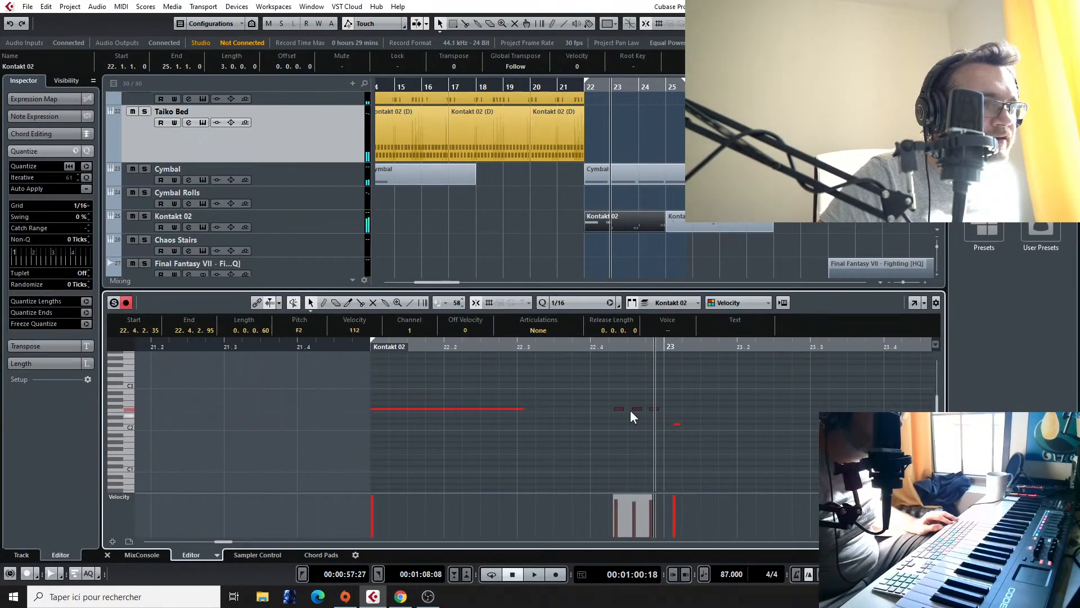
{"action": "left_click", "coordinate": [676, 230]}
{"action": "double_click", "coordinate": [630, 221]}
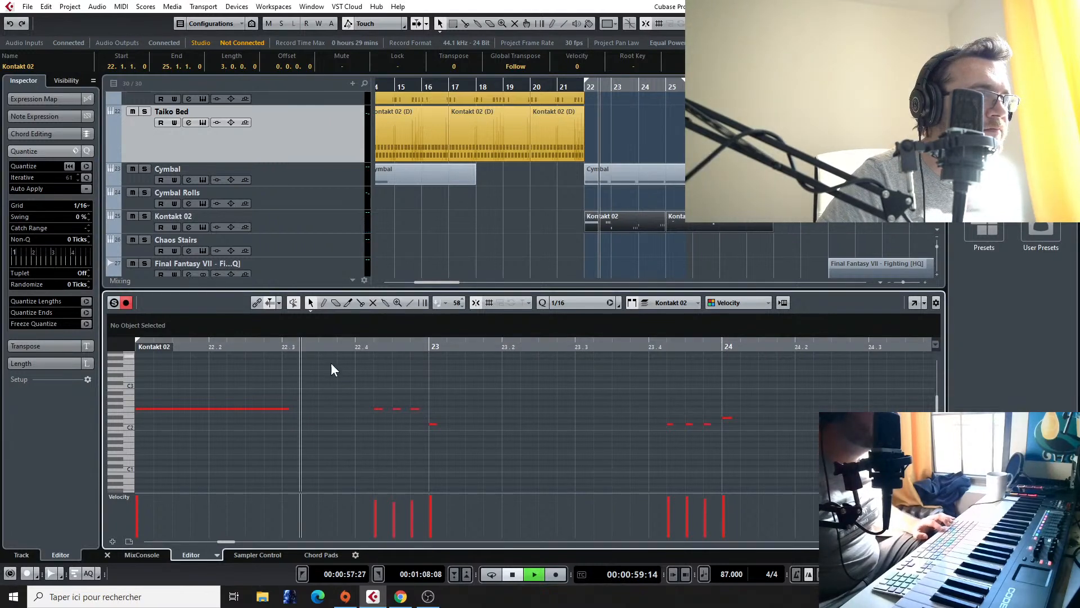
{"action": "scroll", "coordinate": [346, 372], "scroll_direction": "left", "scroll_amount": 5}
{"action": "key", "text": "space"}
{"action": "key", "text": "space"}
Step: Extend the F2 run before bar 23 back to 22.3.2 by copying its repeated notes, and play it back
{"action": "mouse_move", "coordinate": [504, 404]}
{"action": "left_mouse_down"}
{"action": "mouse_move", "coordinate": [612, 435]}
{"action": "mouse_move", "coordinate": [512, 410]}
{"action": "left_mouse_up"}
{"action": "left_click", "coordinate": [505, 346]}
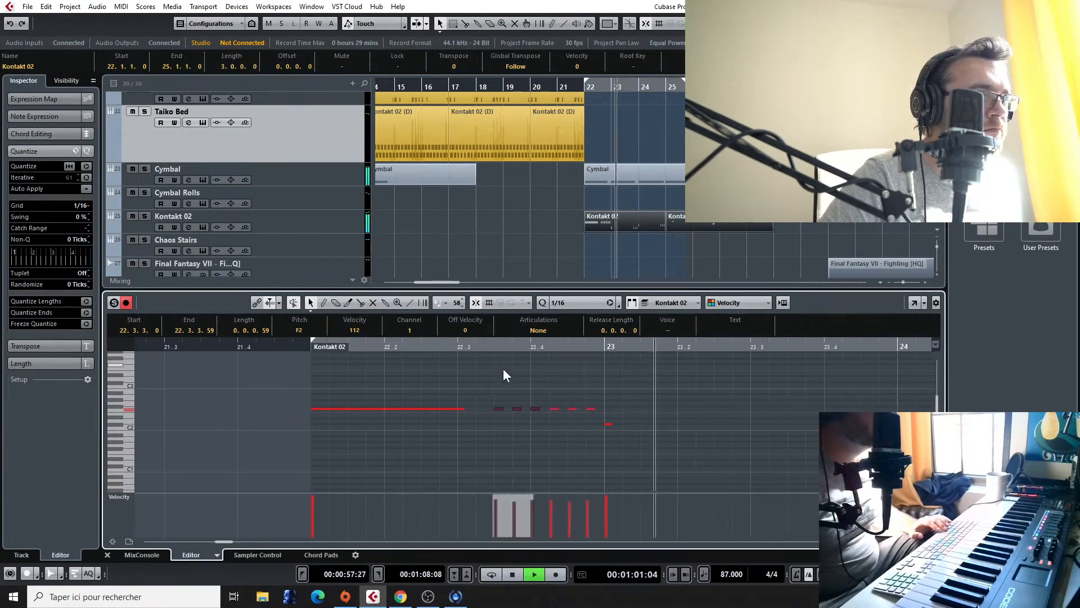
{"action": "key", "text": "space"}
{"action": "left_click", "coordinate": [494, 397]}
{"action": "left_click_drag", "start_coordinate": [496, 408], "coordinate": [479, 408]}
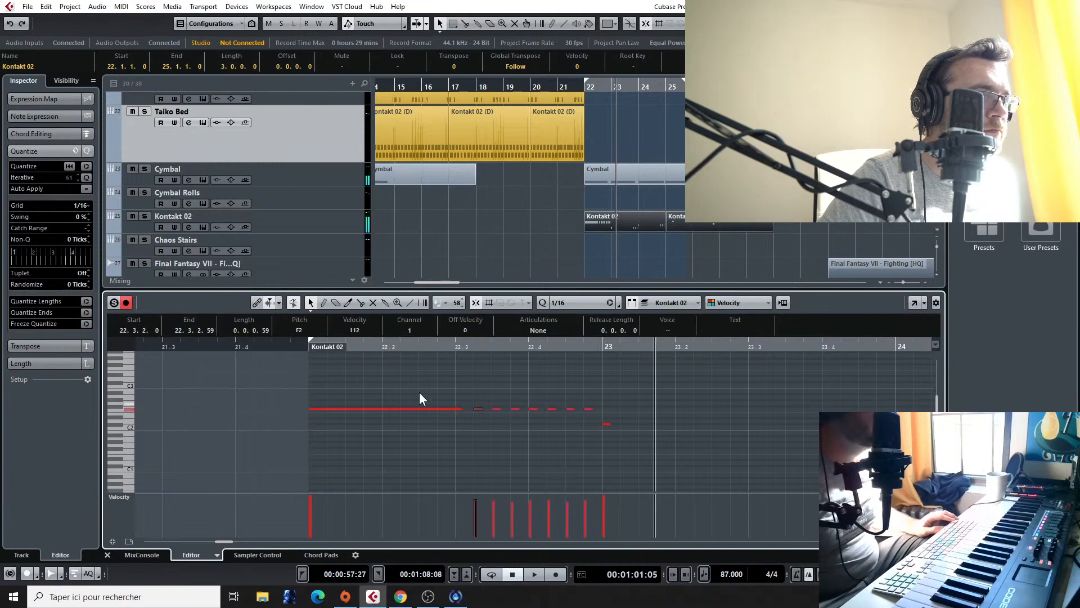
{"action": "key", "text": "space"}
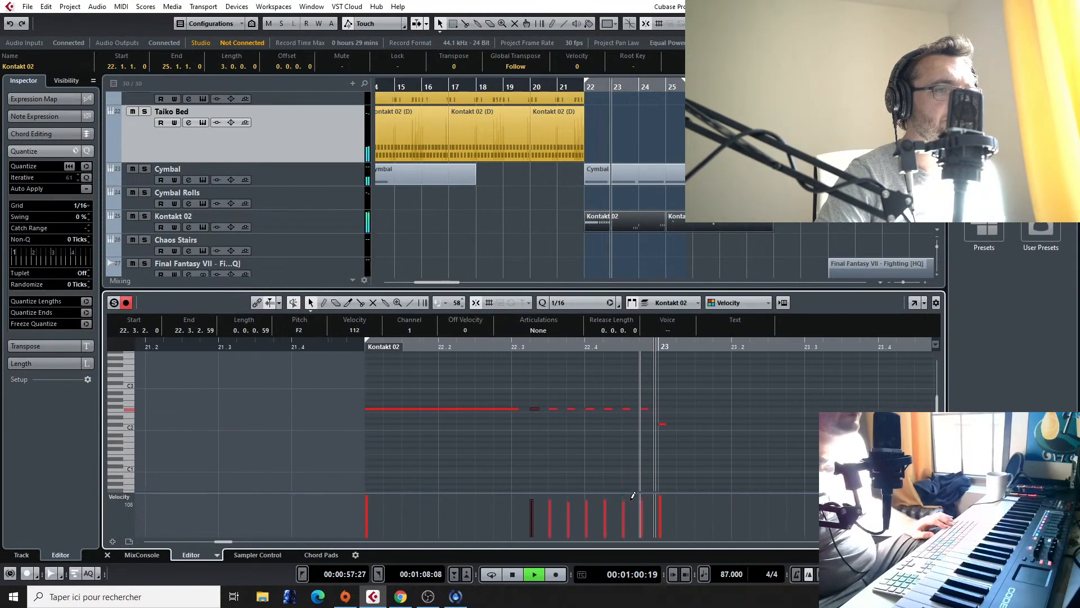
{"action": "key", "text": "space"}
Step: Shape the F2 run's velocities into a rising ramp starting at 44 and play back the crescendo into bar 23
{"action": "left_click", "coordinate": [410, 302]}
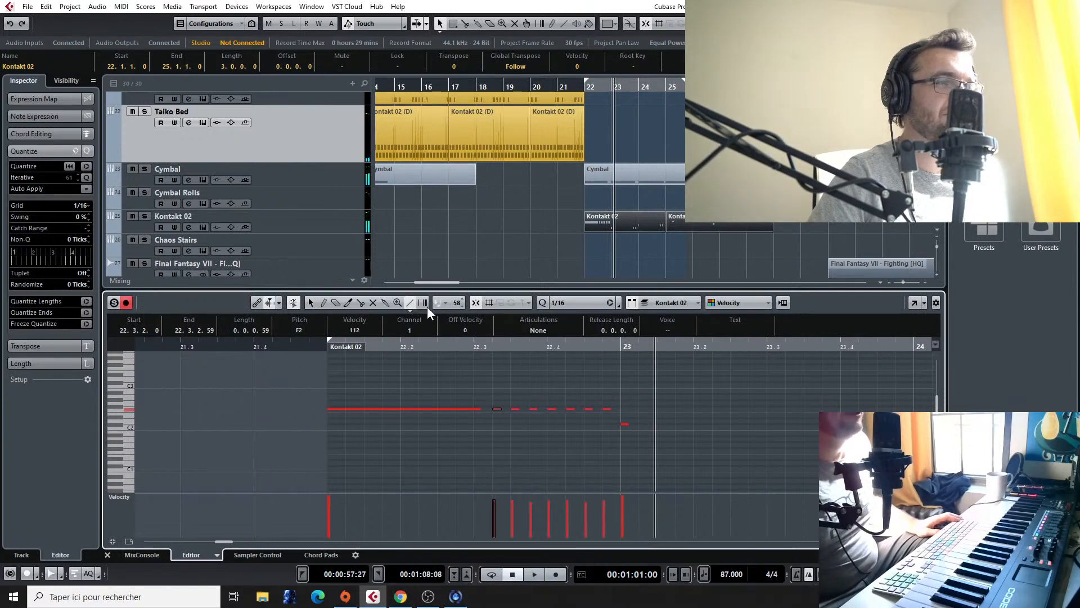
{"action": "left_click_drag", "start_coordinate": [483, 526], "coordinate": [618, 502]}
{"action": "key", "text": "1"}
{"action": "left_click_drag", "start_coordinate": [495, 387], "coordinate": [612, 427]}
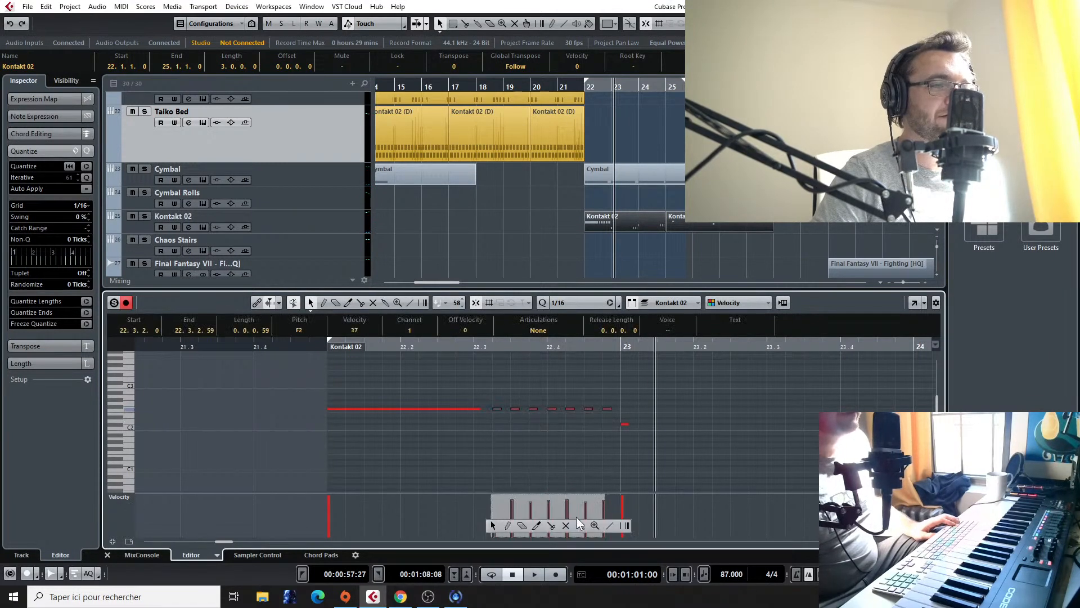
{"action": "left_click", "coordinate": [610, 524]}
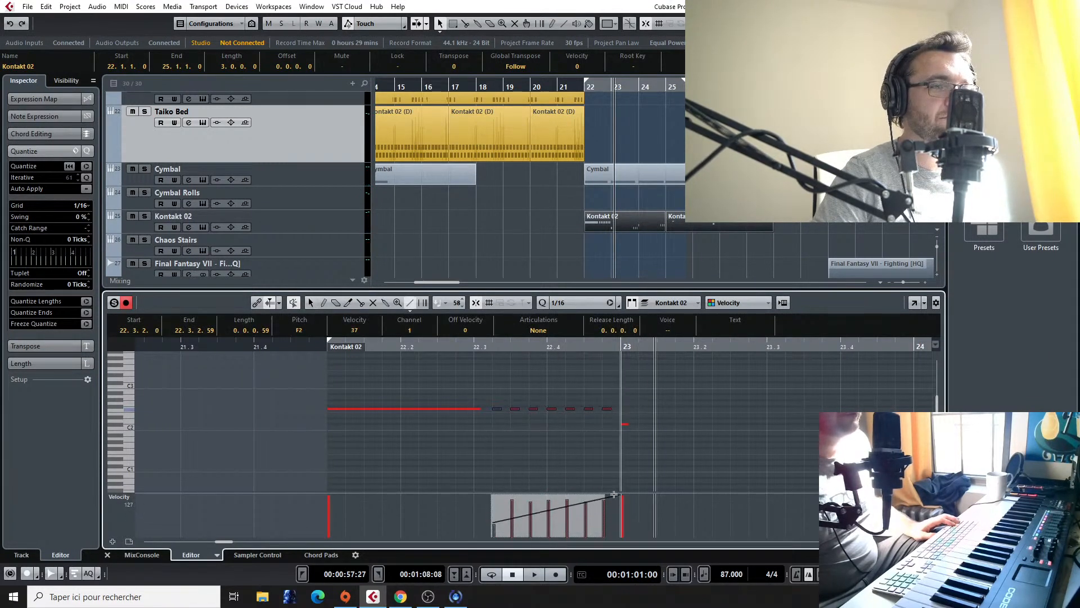
{"action": "left_click", "coordinate": [482, 346]}
{"action": "key", "text": "space"}
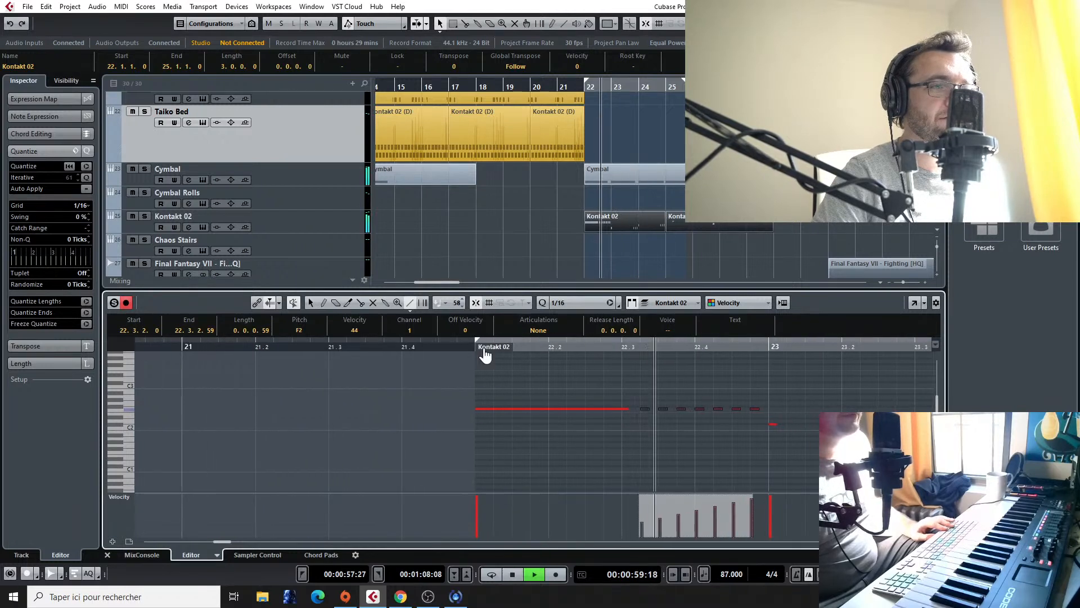
{"action": "left_click_drag", "start_coordinate": [231, 347], "coordinate": [272, 348]}
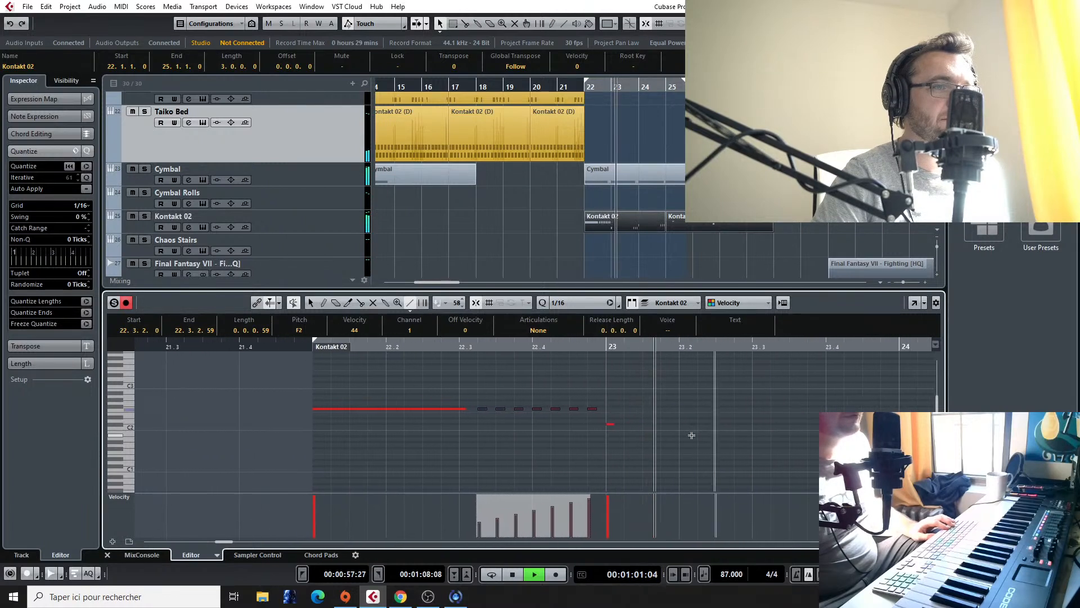
{"action": "key", "text": "space"}
Step: Replace the short repeated notes before bar 24 with a copy of the rising run on C#2 starting at 23.3.1
{"action": "right_click", "coordinate": [707, 415]}
{"action": "left_click", "coordinate": [701, 417]}
{"action": "left_click_drag", "start_coordinate": [703, 388], "coordinate": [796, 441]}
{"action": "key", "text": "Delete"}
{"action": "left_click_drag", "start_coordinate": [394, 379], "coordinate": [494, 432]}
{"action": "left_click_drag", "start_coordinate": [389, 410], "coordinate": [667, 427]}
{"action": "right_click", "coordinate": [663, 423]}
{"action": "left_click", "coordinate": [608, 436]}
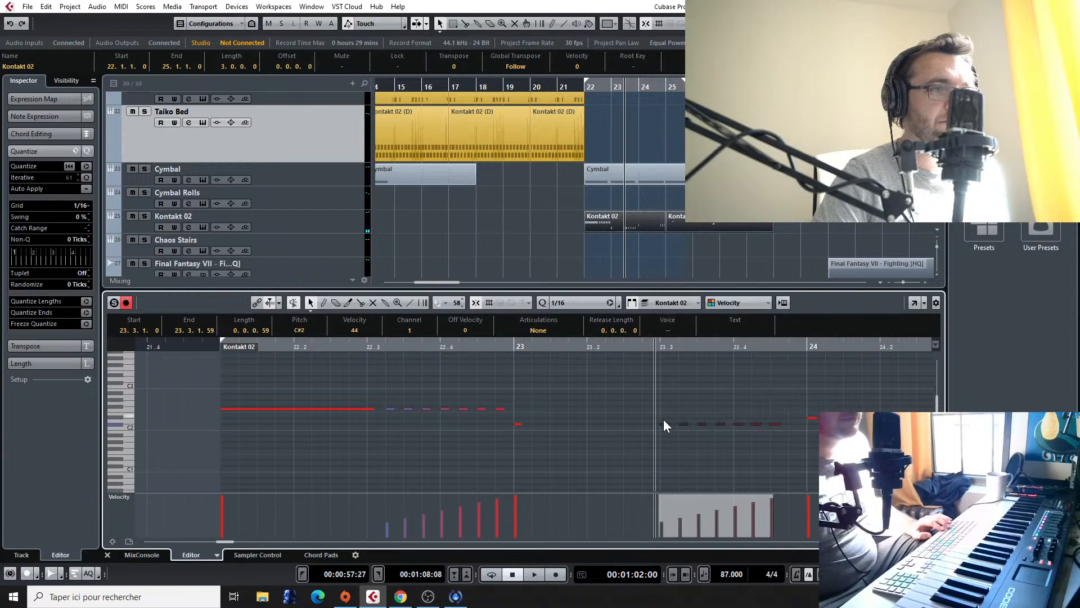
{"action": "left_click_drag", "start_coordinate": [665, 424], "coordinate": [666, 424]}
Step: Play back the C#2 run and shift it one sixteenth later to start at 23.3.2
{"action": "key", "text": "space"}
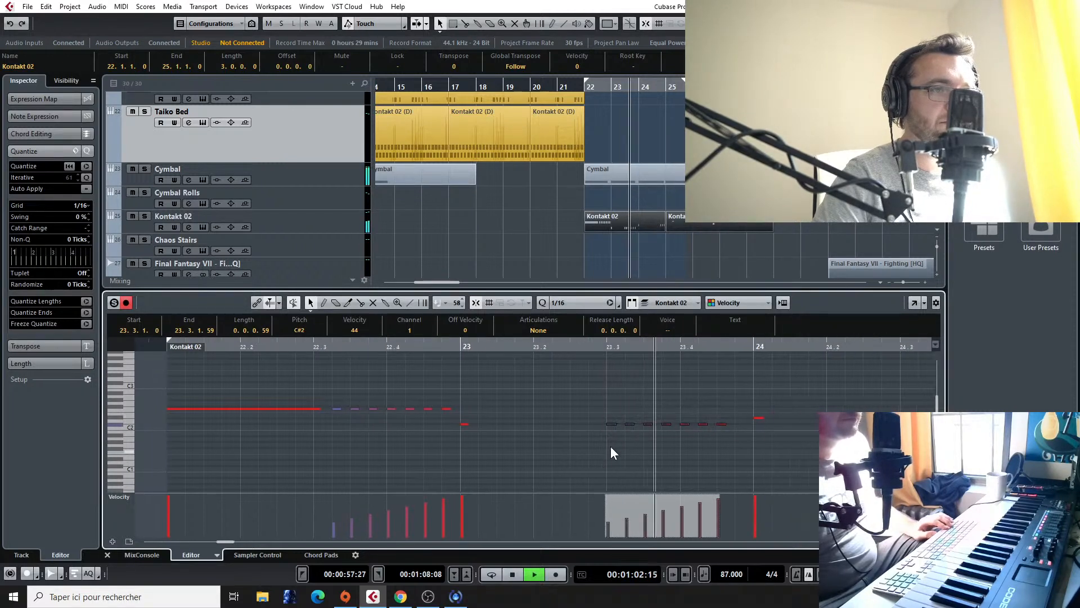
{"action": "key", "text": "space"}
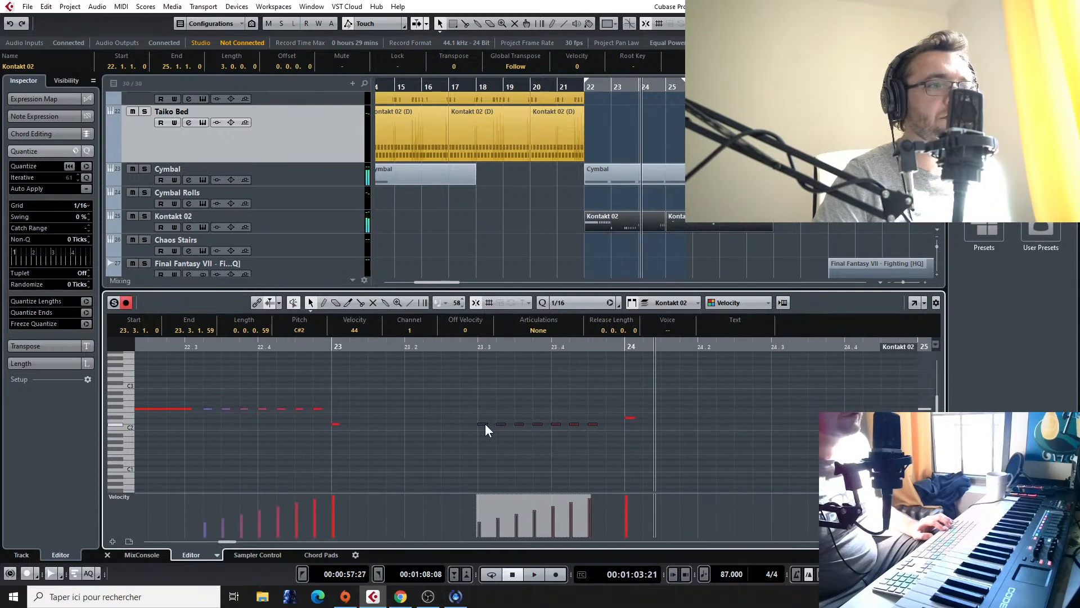
{"action": "key", "text": "ctrl+Right"}
{"action": "left_click", "coordinate": [336, 424]}
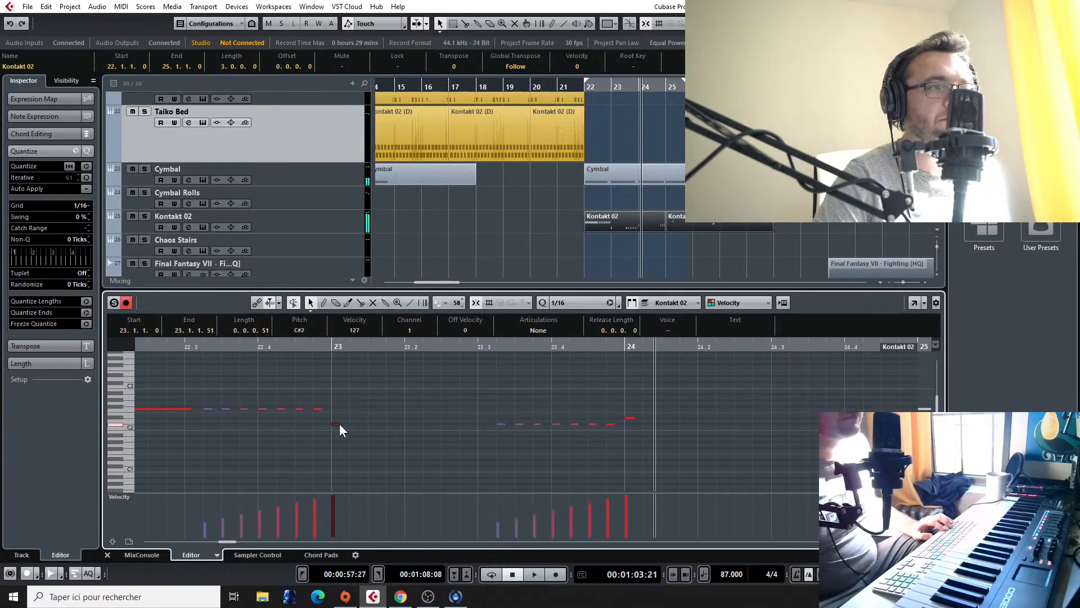
{"action": "key", "text": "space"}
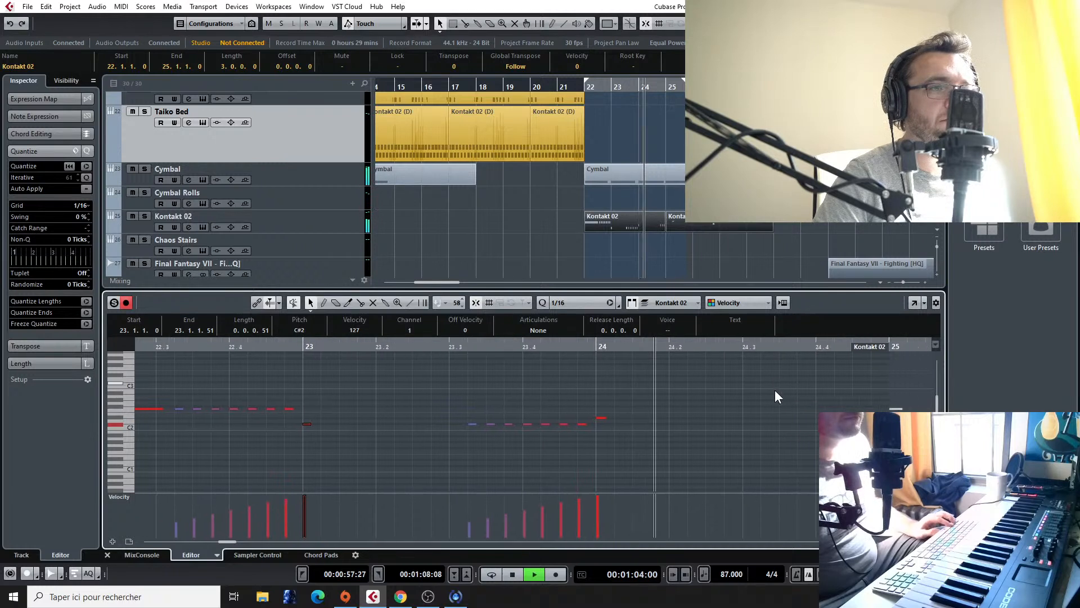
{"action": "key", "text": "space"}
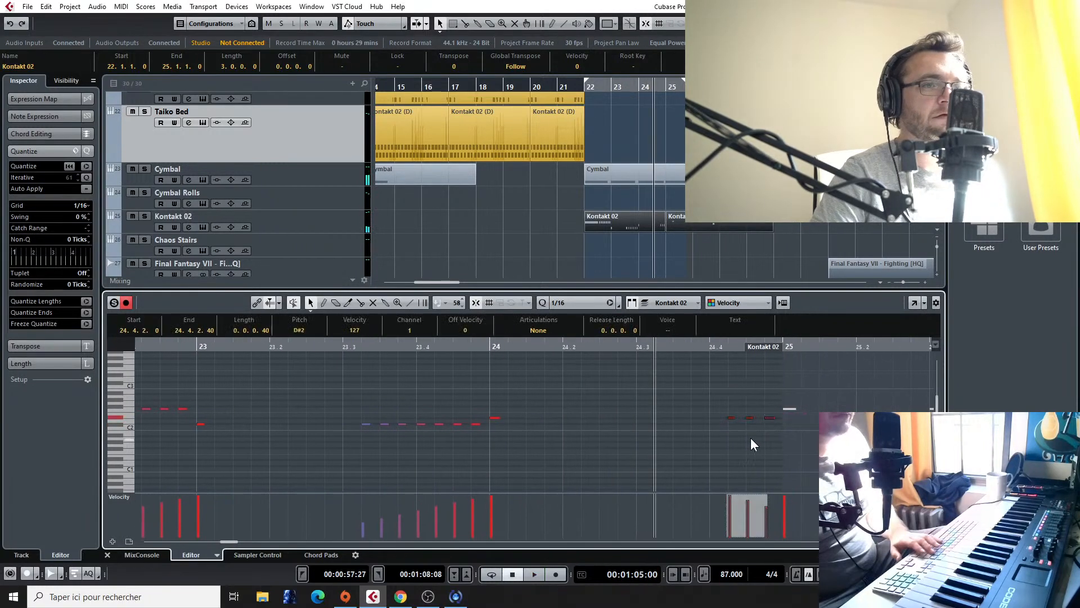
Step: Replace the repeated notes before bar 25 with a copy of the rising run on D#2 starting at 24.3.2
{"action": "left_click_drag", "start_coordinate": [375, 389], "coordinate": [451, 451]}
{"action": "left_click_drag", "start_coordinate": [360, 407], "coordinate": [473, 448]}
{"action": "left_click_drag", "start_coordinate": [362, 424], "coordinate": [650, 428]}
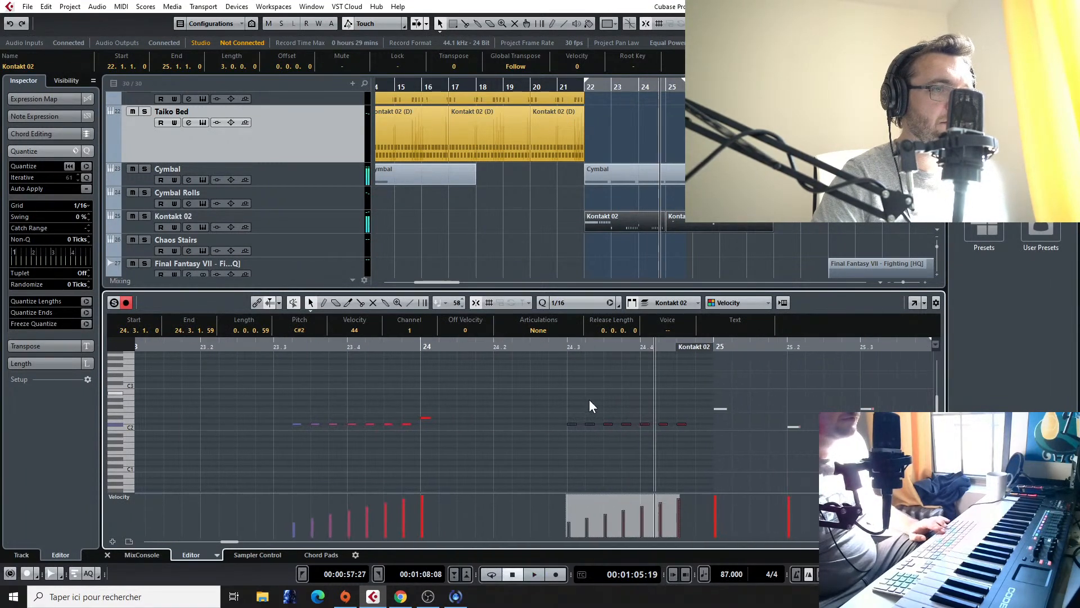
{"action": "left_click_drag", "start_coordinate": [571, 422], "coordinate": [572, 415]}
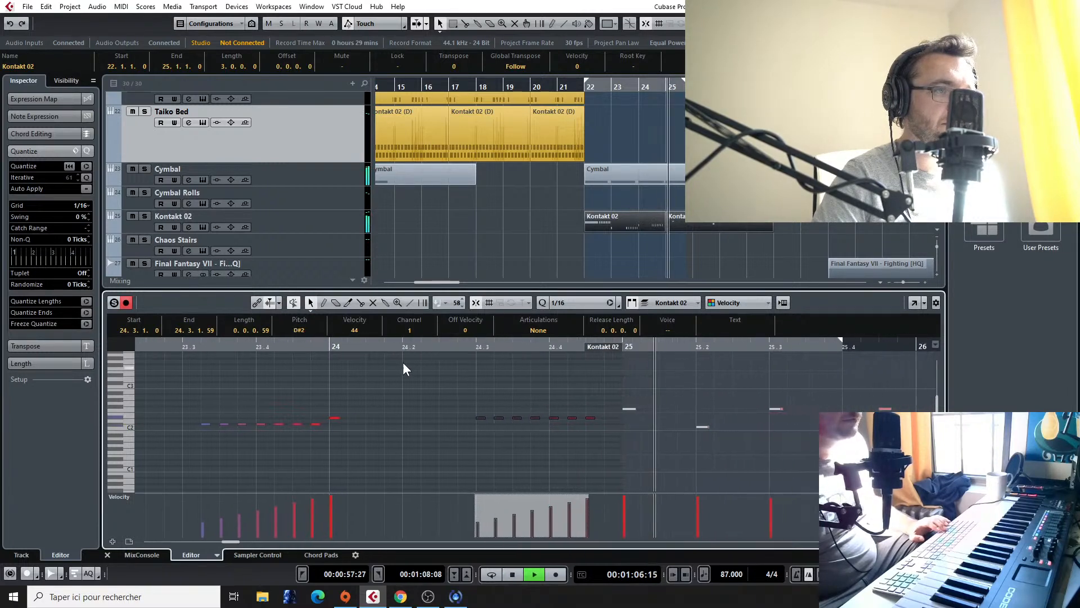
{"action": "left_click", "coordinate": [154, 350]}
{"action": "key", "text": "space"}
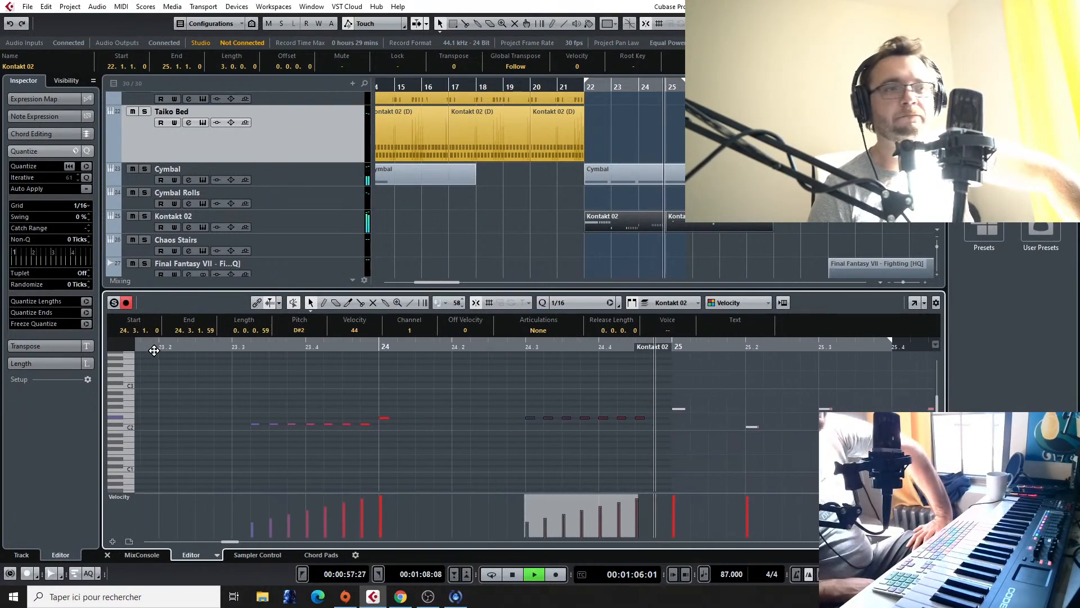
{"action": "key", "text": "space"}
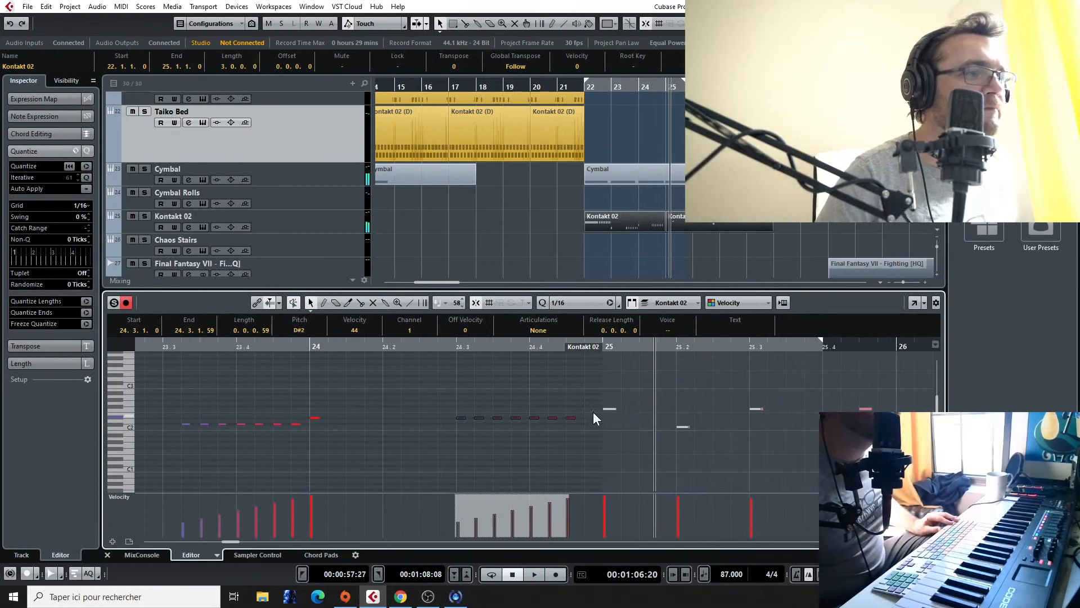
{"action": "left_click_drag", "start_coordinate": [462, 419], "coordinate": [474, 417]}
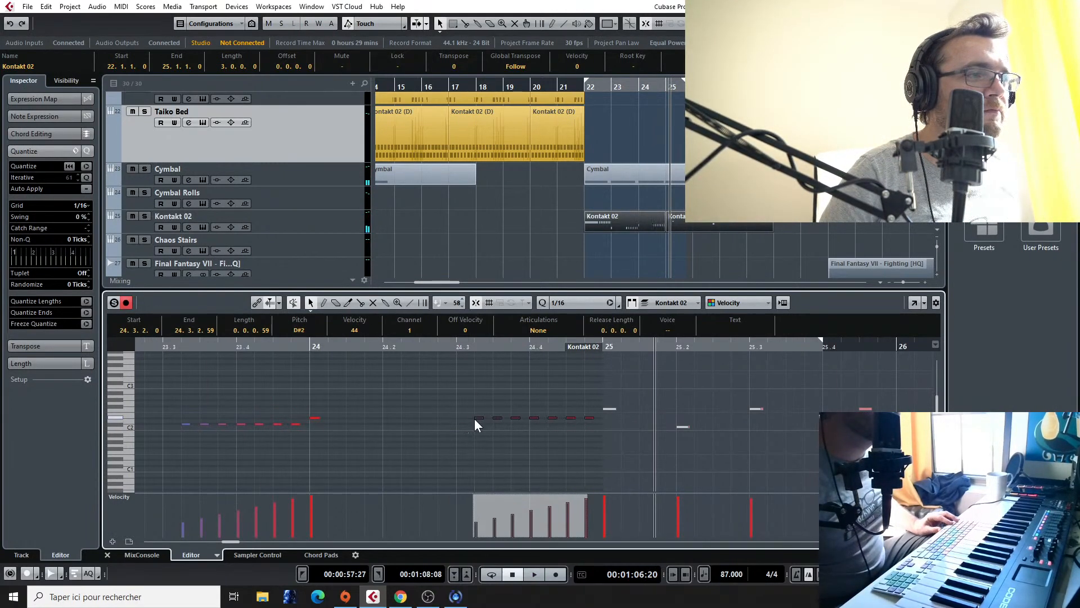
Step: Play back from just before bar 22 and copy the Kontakt 01 part at bar 22 onto the third Trumpet Marccato track
{"action": "left_click", "coordinate": [574, 88]}
{"action": "key", "text": "space"}
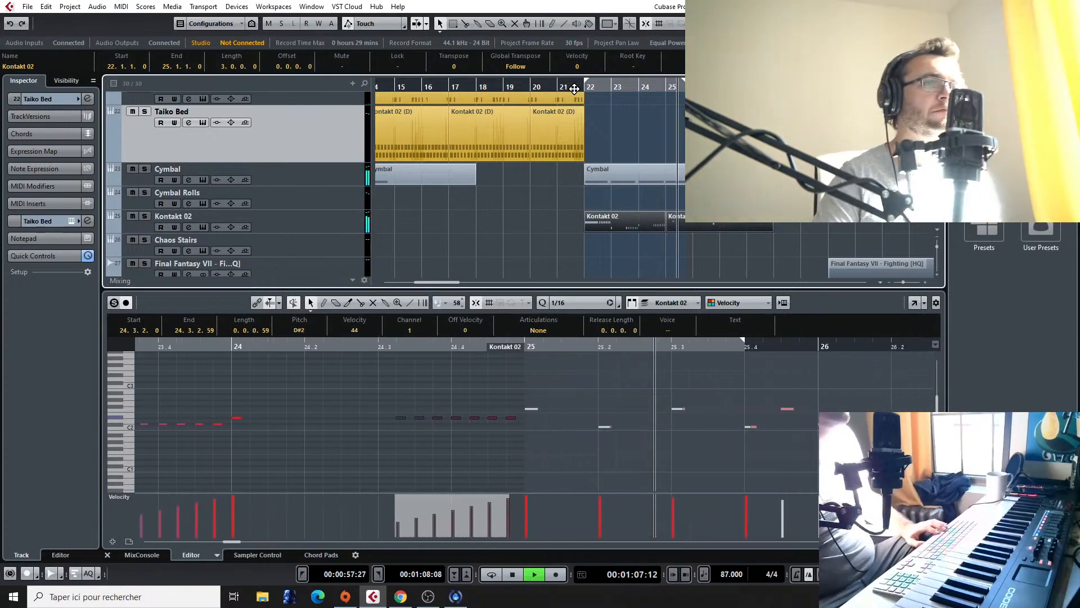
{"action": "scroll", "coordinate": [639, 199], "scroll_direction": "up", "scroll_amount": 5}
{"action": "scroll", "coordinate": [638, 198], "scroll_direction": "up", "scroll_amount": 3}
{"action": "key", "text": "space"}
{"action": "left_click_drag", "start_coordinate": [625, 219], "coordinate": [630, 174]}
{"action": "scroll", "coordinate": [471, 388], "scroll_direction": "down", "scroll_amount": 3}
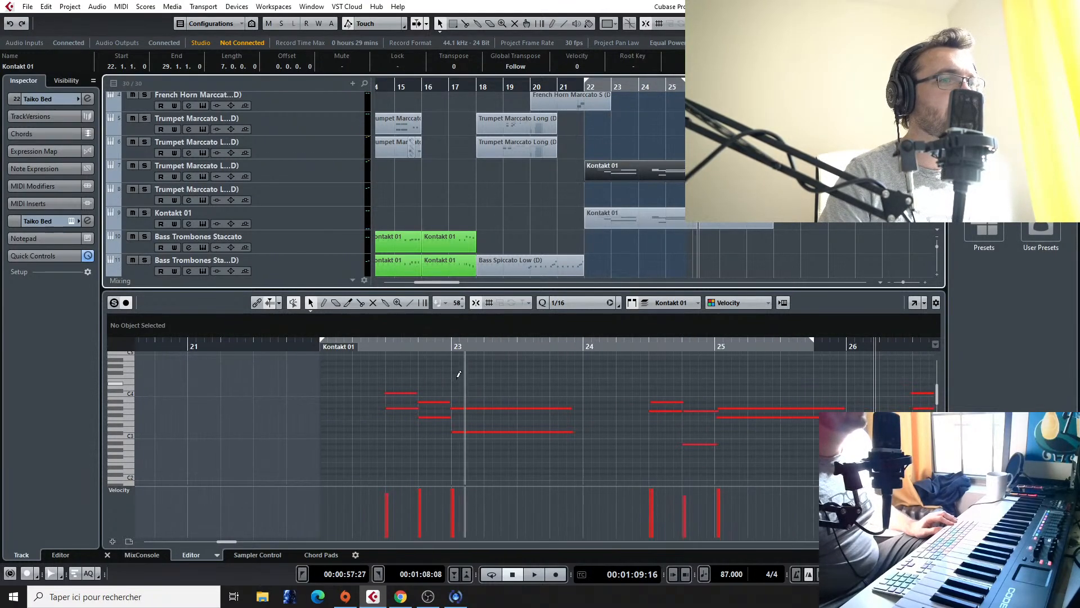
Step: Play back the copied trumpet part from bar 22 to about bar 27 while reviewing the brass and woodwind tracks
{"action": "left_click", "coordinate": [368, 346]}
{"action": "key", "text": "space"}
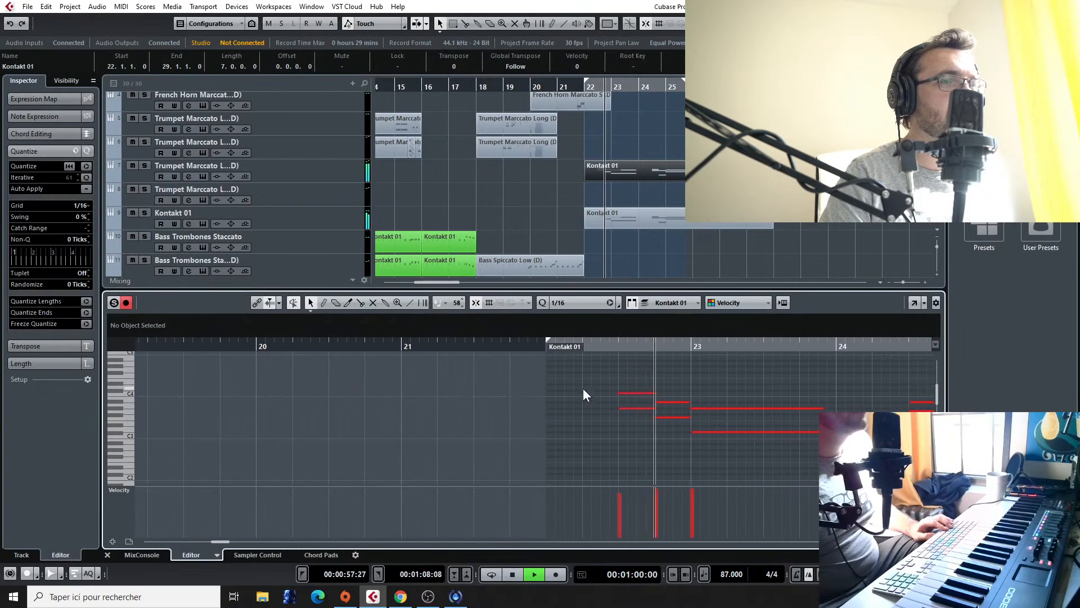
{"action": "scroll", "coordinate": [793, 244], "scroll_direction": "down", "scroll_amount": 1}
{"action": "scroll", "coordinate": [785, 244], "scroll_direction": "down", "scroll_amount": 1}
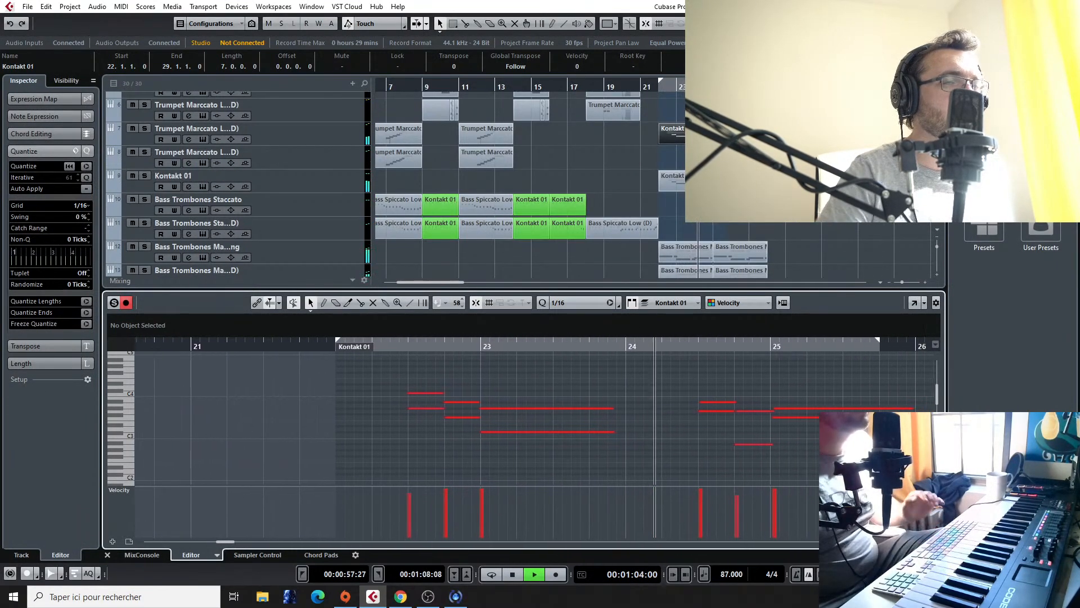
{"action": "scroll", "coordinate": [518, 186], "scroll_direction": "up", "scroll_amount": 3}
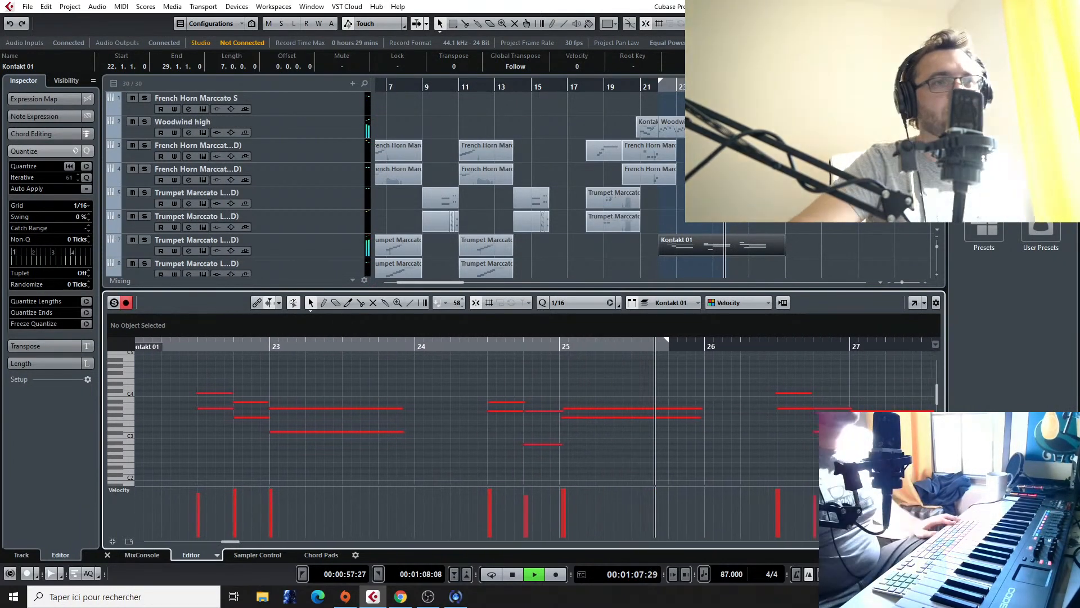
{"action": "scroll", "coordinate": [636, 167], "scroll_direction": "up", "scroll_amount": 2}
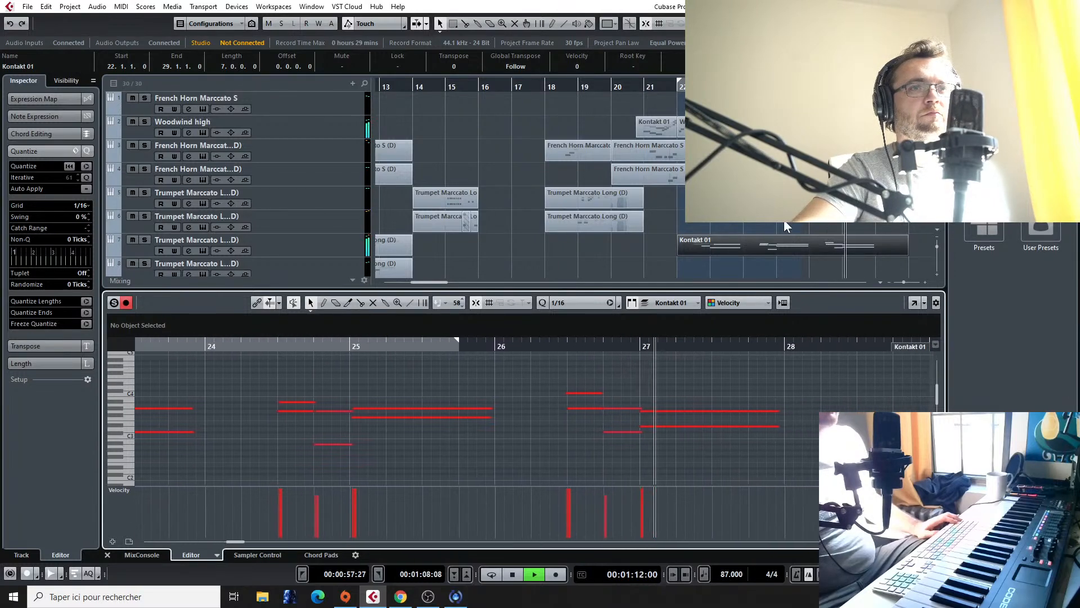
{"action": "key", "text": "space"}
Step: Transpose all notes of the copied Kontakt 01 trumpet part up one octave, with the first top note on C5, and audition it
{"action": "scroll", "coordinate": [501, 368], "scroll_direction": "down", "scroll_amount": 2}
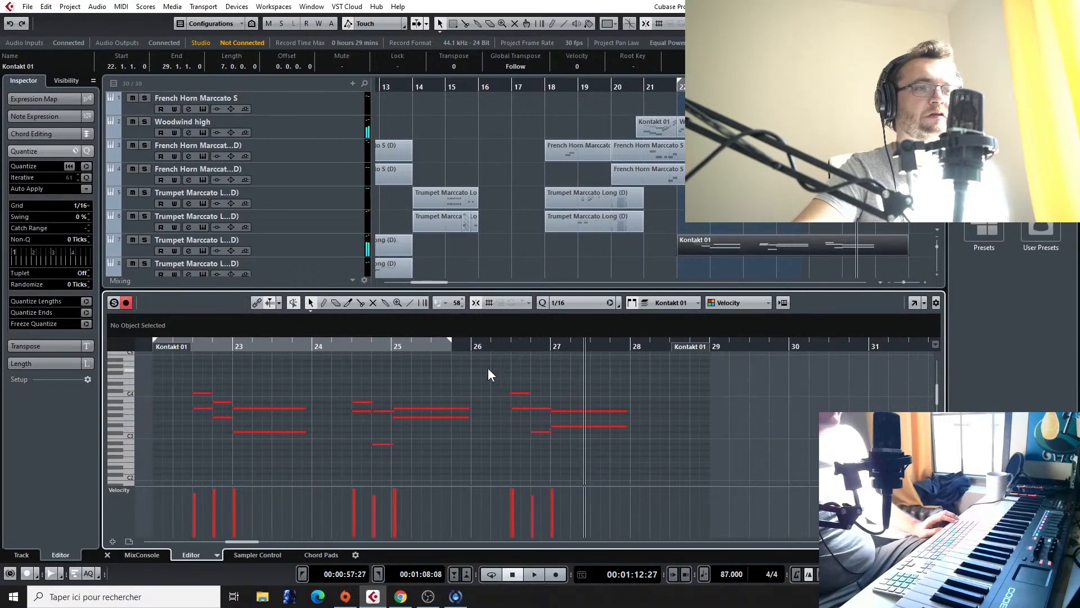
{"action": "scroll", "coordinate": [450, 371], "scroll_direction": "left", "scroll_amount": 3}
{"action": "left_click_drag", "start_coordinate": [419, 374], "coordinate": [824, 453]}
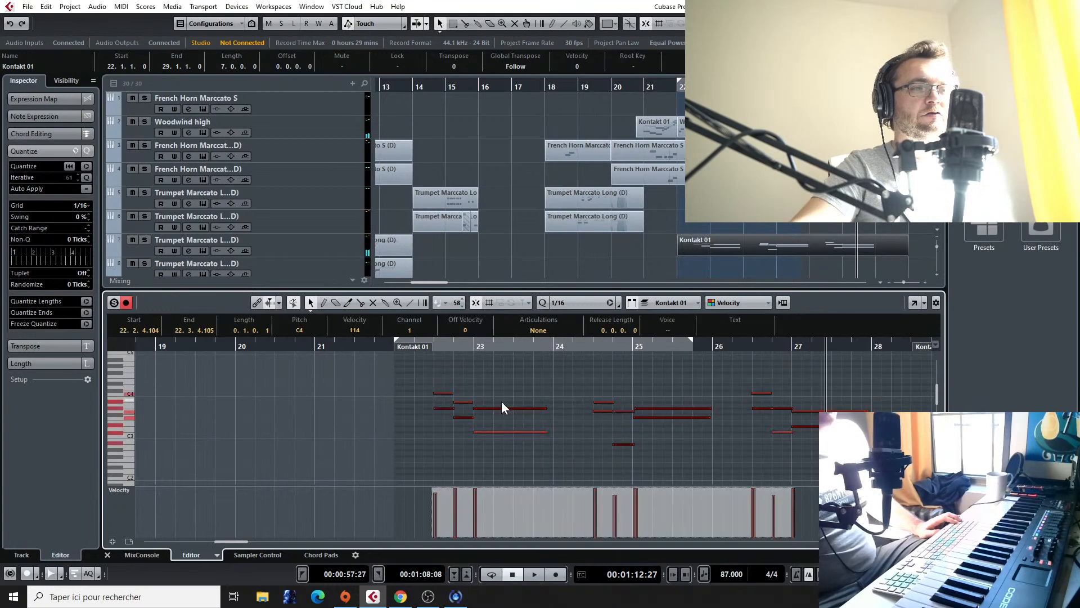
{"action": "left_click_drag", "start_coordinate": [440, 393], "coordinate": [440, 371]}
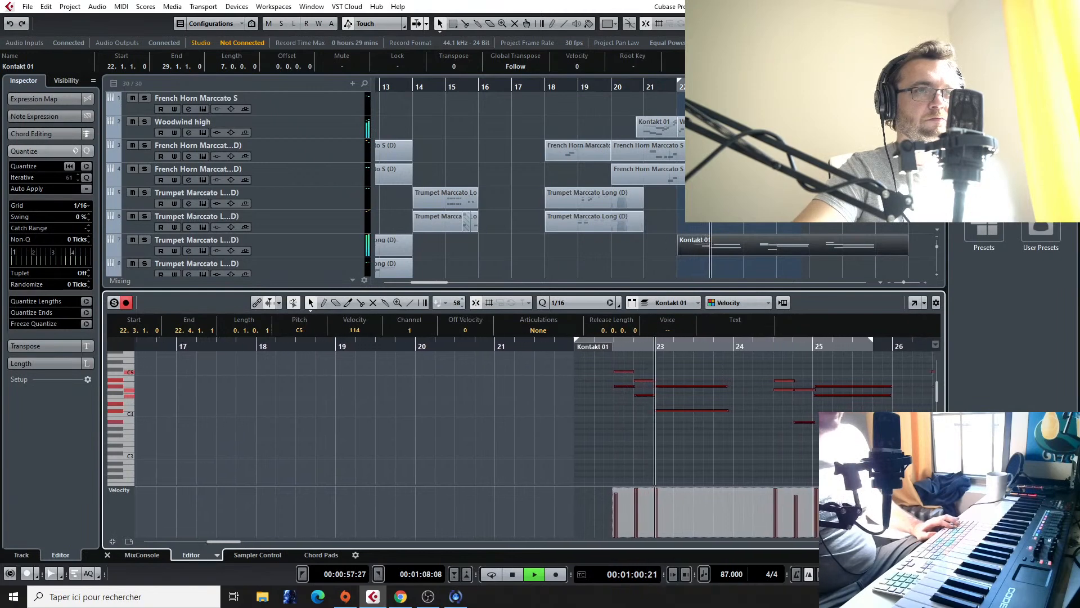
{"action": "key", "text": "space"}
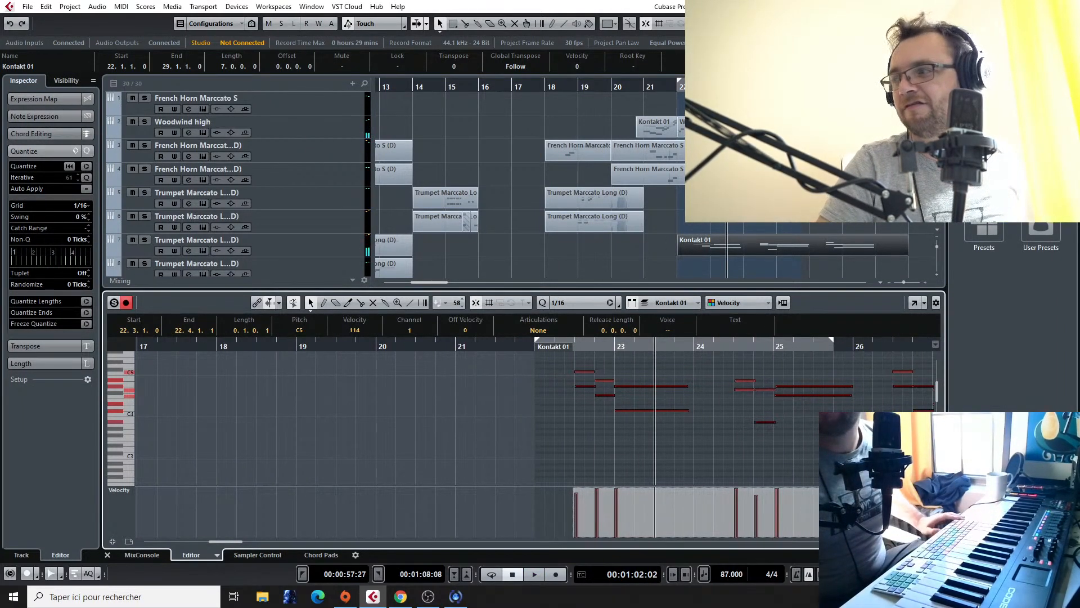
Step: Play back the whole arrangement from bar 2 to past bar 29 while reviewing the brass tracks
{"action": "scroll", "coordinate": [607, 165], "scroll_direction": "down", "scroll_amount": 3}
{"action": "scroll", "coordinate": [607, 165], "scroll_direction": "left", "scroll_amount": 7}
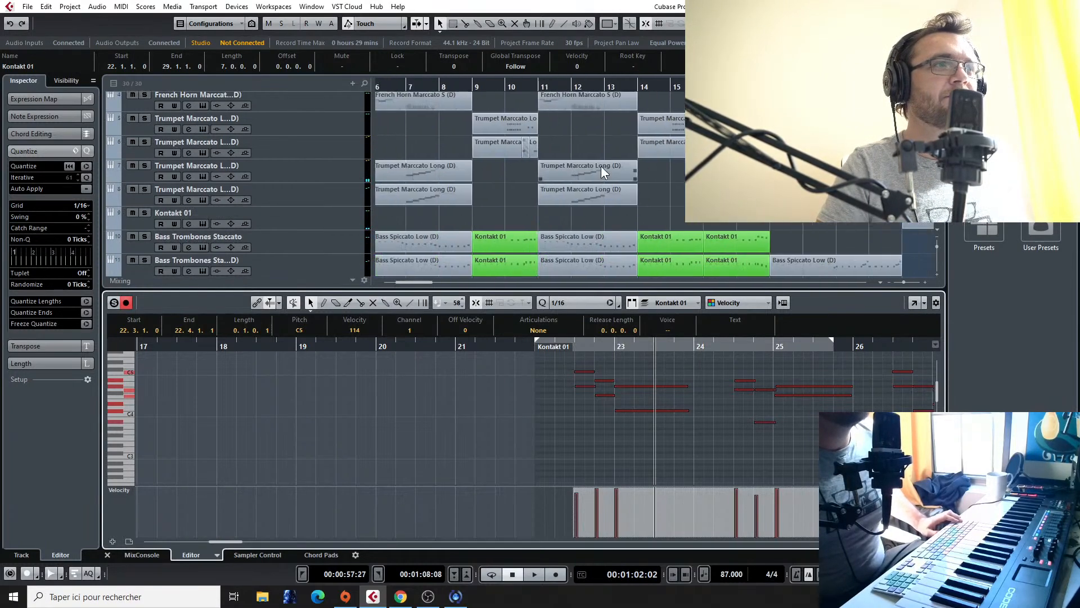
{"action": "scroll", "coordinate": [601, 166], "scroll_direction": "up", "scroll_amount": 3}
{"action": "mouse_move", "coordinate": [406, 84]}
{"action": "left_mouse_down"}
{"action": "mouse_move", "coordinate": [374, 89]}
{"action": "mouse_move", "coordinate": [408, 90]}
{"action": "left_mouse_up"}
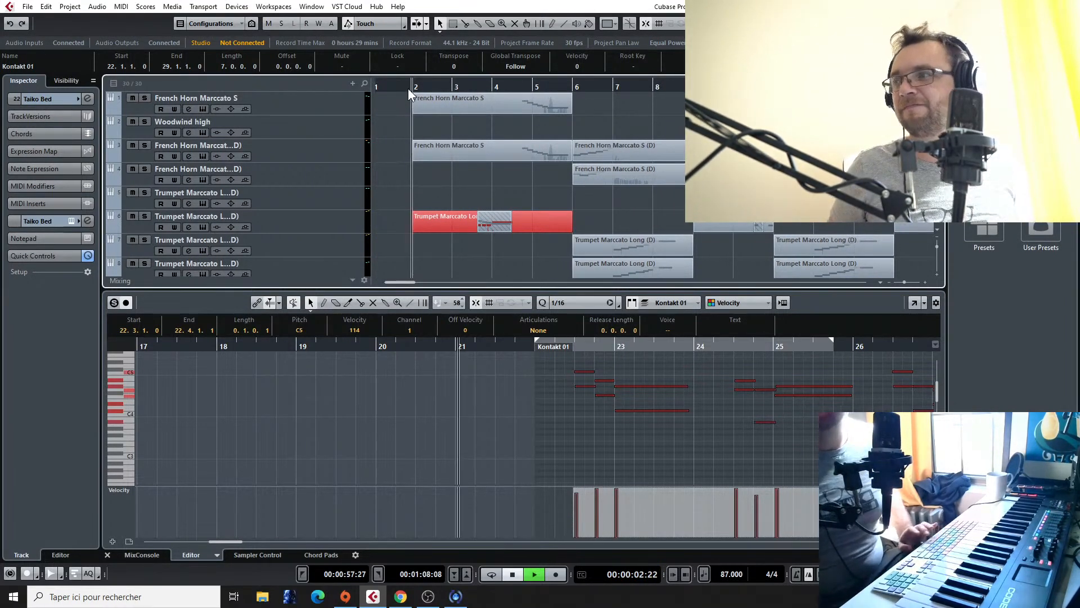
{"action": "key", "text": "space"}
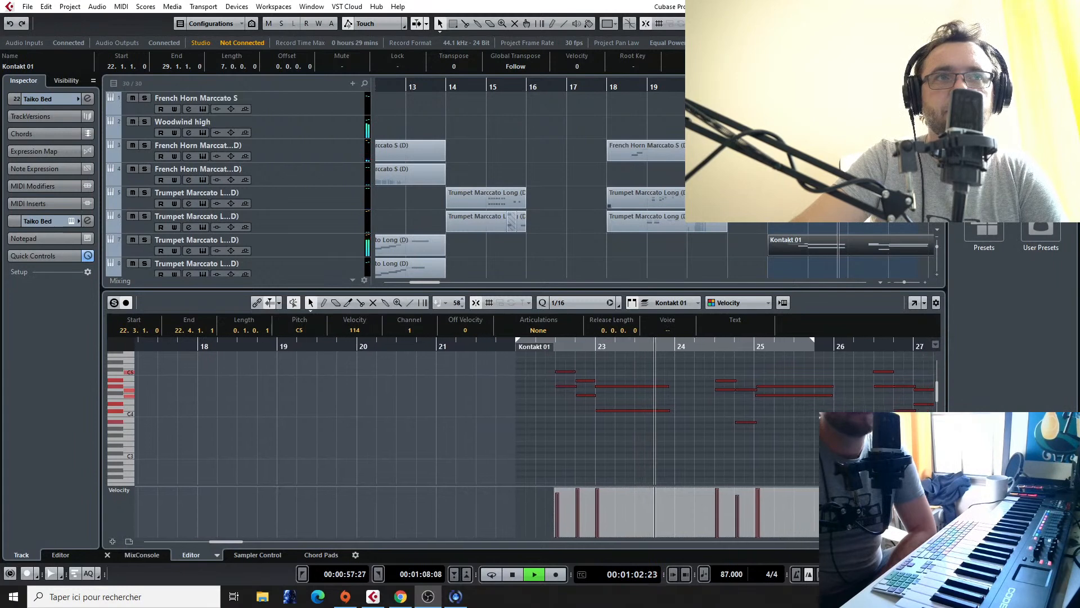
{"action": "scroll", "coordinate": [654, 184], "scroll_direction": "down", "scroll_amount": 2}
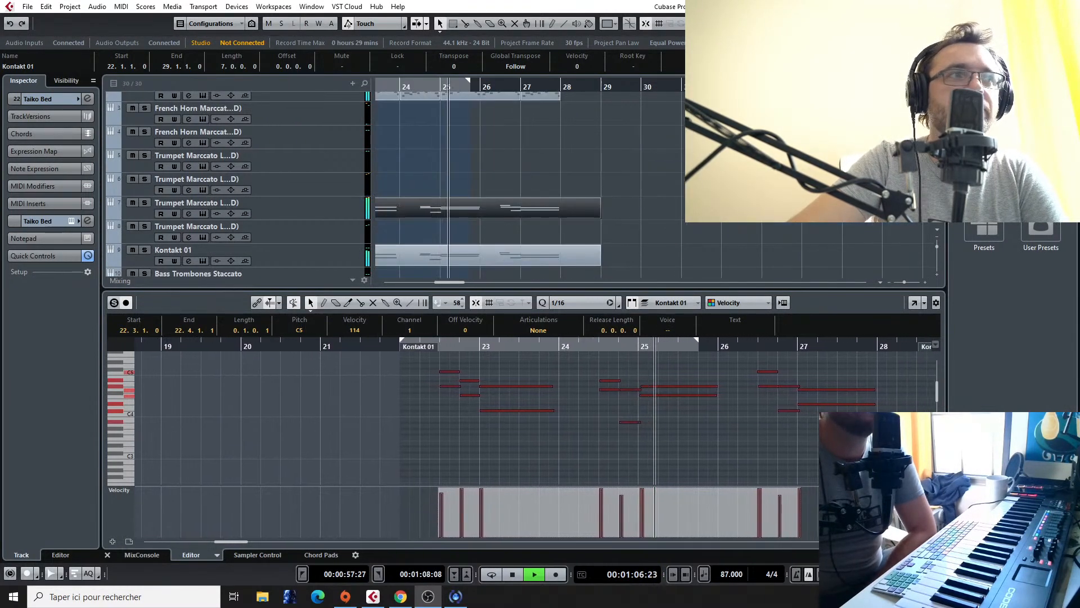
{"action": "scroll", "coordinate": [506, 180], "scroll_direction": "down", "scroll_amount": 10}
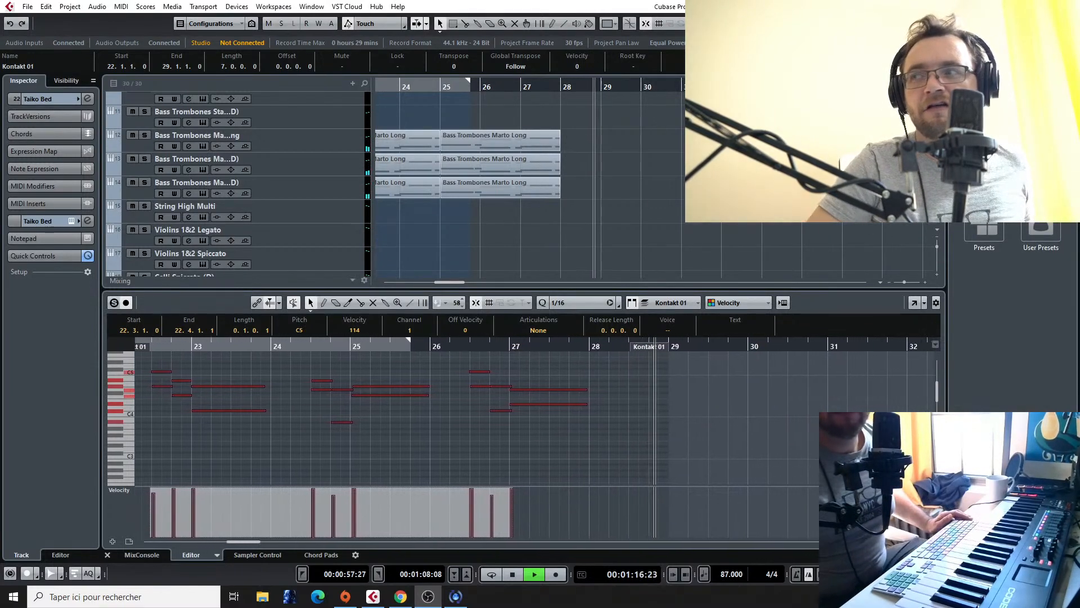
{"action": "scroll", "coordinate": [545, 170], "scroll_direction": "up", "scroll_amount": 3}
{"action": "scroll", "coordinate": [577, 197], "scroll_direction": "down", "scroll_amount": 3}
{"action": "scroll", "coordinate": [578, 197], "scroll_direction": "up", "scroll_amount": 3}
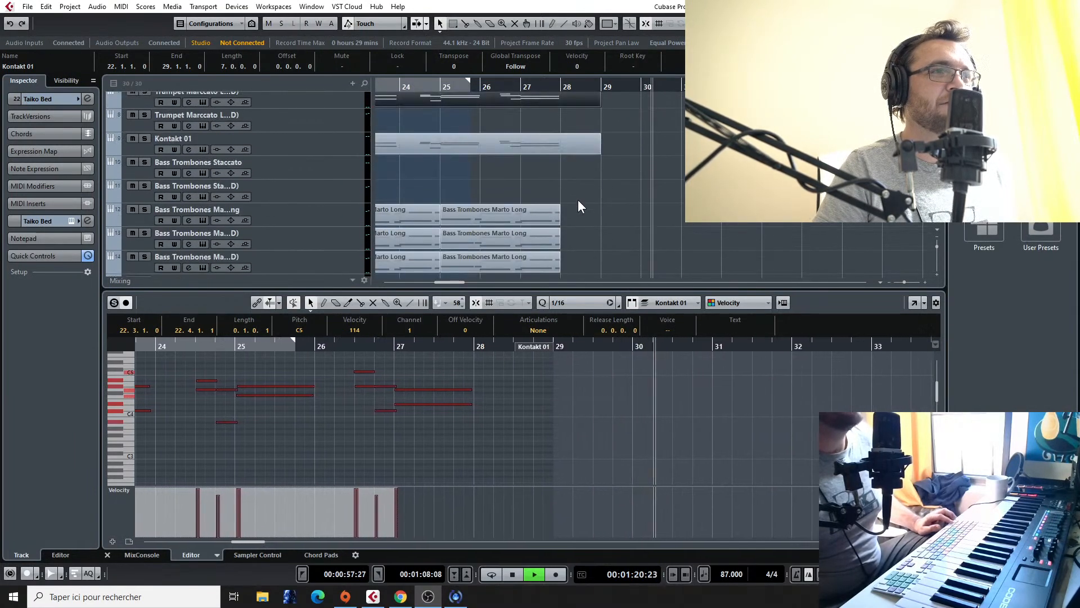
{"action": "key", "text": "space"}
{"action": "left_click", "coordinate": [607, 190]}
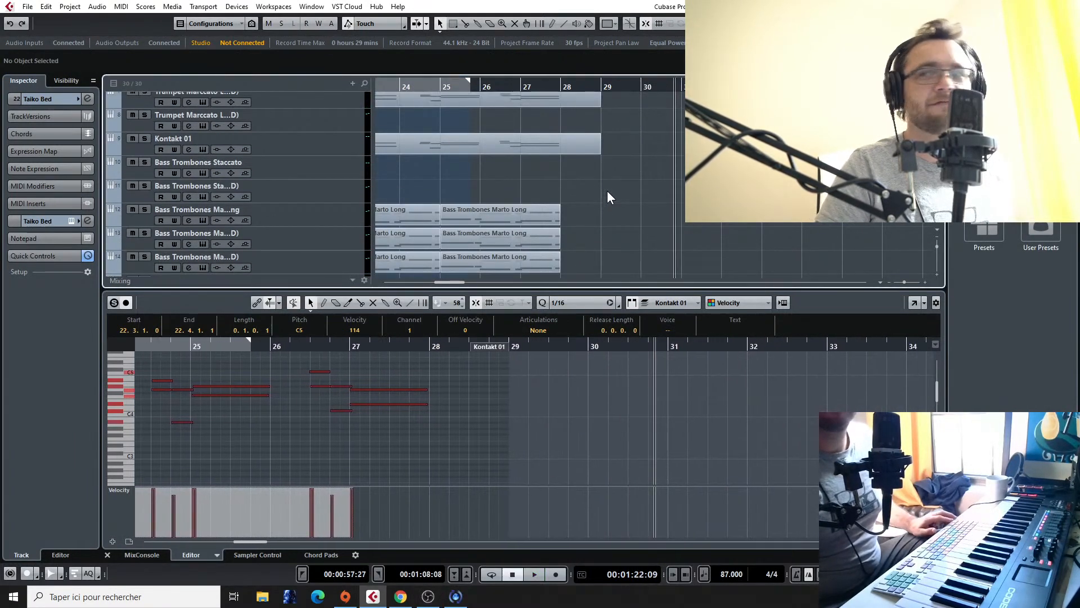
Step: Play back from about bar 22 while examining the string and percussion tracks
{"action": "scroll", "coordinate": [636, 197], "scroll_direction": "down", "scroll_amount": 5}
{"action": "scroll", "coordinate": [592, 183], "scroll_direction": "up", "scroll_amount": 2}
{"action": "scroll", "coordinate": [593, 184], "scroll_direction": "down", "scroll_amount": 3}
{"action": "scroll", "coordinate": [593, 183], "scroll_direction": "down", "scroll_amount": 5}
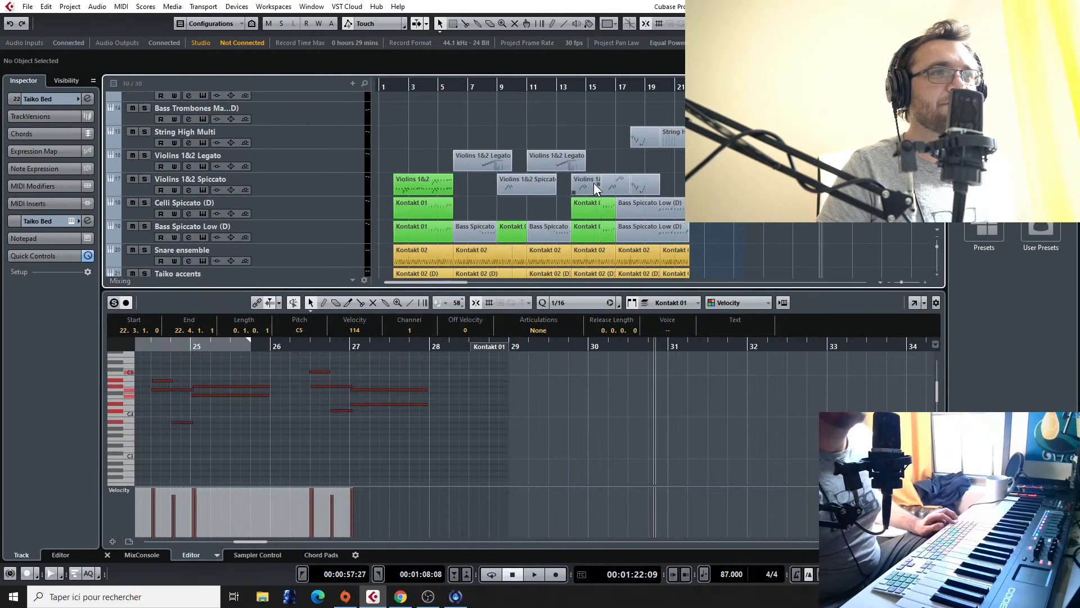
{"action": "key", "text": "space"}
{"action": "scroll", "coordinate": [593, 183], "scroll_direction": "down", "scroll_amount": 2}
{"action": "scroll", "coordinate": [771, 189], "scroll_direction": "down", "scroll_amount": 2}
{"action": "scroll", "coordinate": [771, 189], "scroll_direction": "up", "scroll_amount": 1}
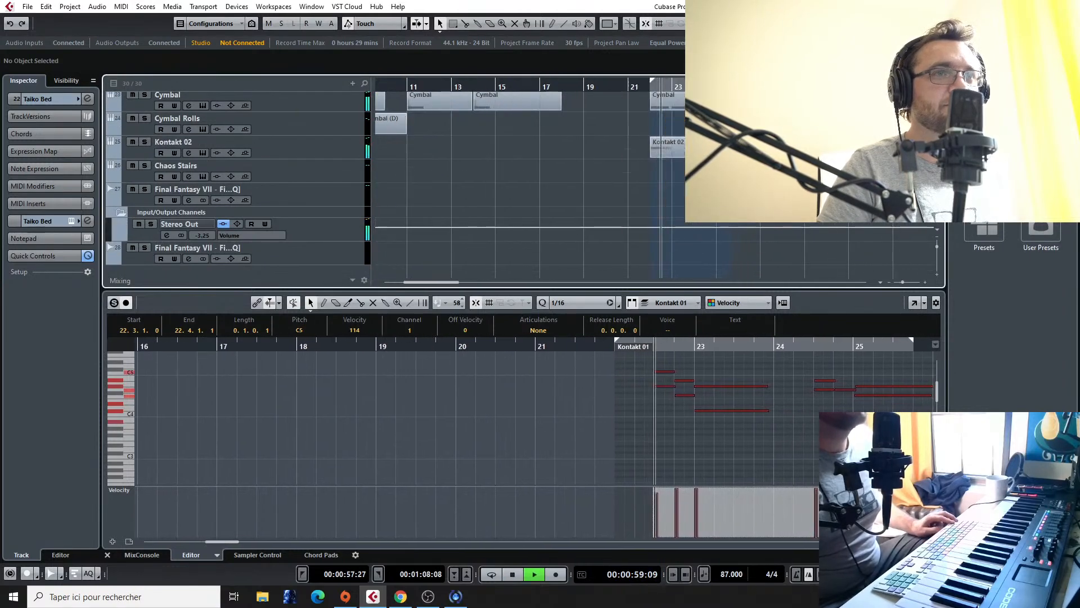
{"action": "scroll", "coordinate": [666, 189], "scroll_direction": "up", "scroll_amount": 2}
{"action": "key", "text": "space"}
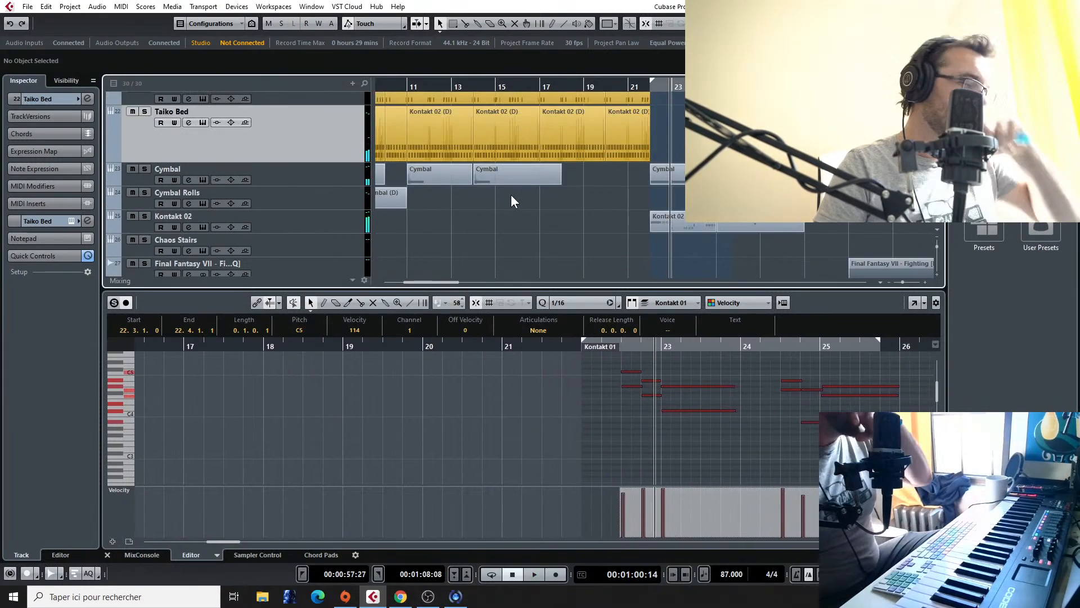
Step: Add one Kontakt instrument track directly below the Bass Spiccato Low (D) track, routed to Stereo Out
{"action": "scroll", "coordinate": [253, 226], "scroll_direction": "up", "scroll_amount": 3}
{"action": "scroll", "coordinate": [253, 226], "scroll_direction": "up", "scroll_amount": 4}
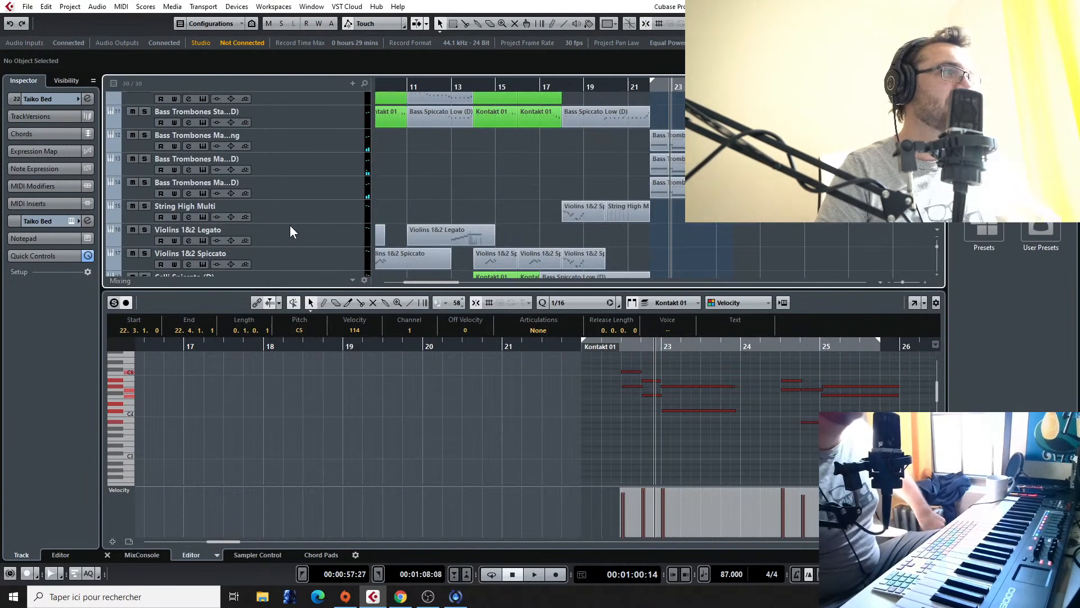
{"action": "scroll", "coordinate": [292, 223], "scroll_direction": "up", "scroll_amount": 3}
{"action": "scroll", "coordinate": [328, 212], "scroll_direction": "up", "scroll_amount": 3}
{"action": "scroll", "coordinate": [328, 211], "scroll_direction": "down", "scroll_amount": 3}
{"action": "scroll", "coordinate": [328, 212], "scroll_direction": "down", "scroll_amount": 4}
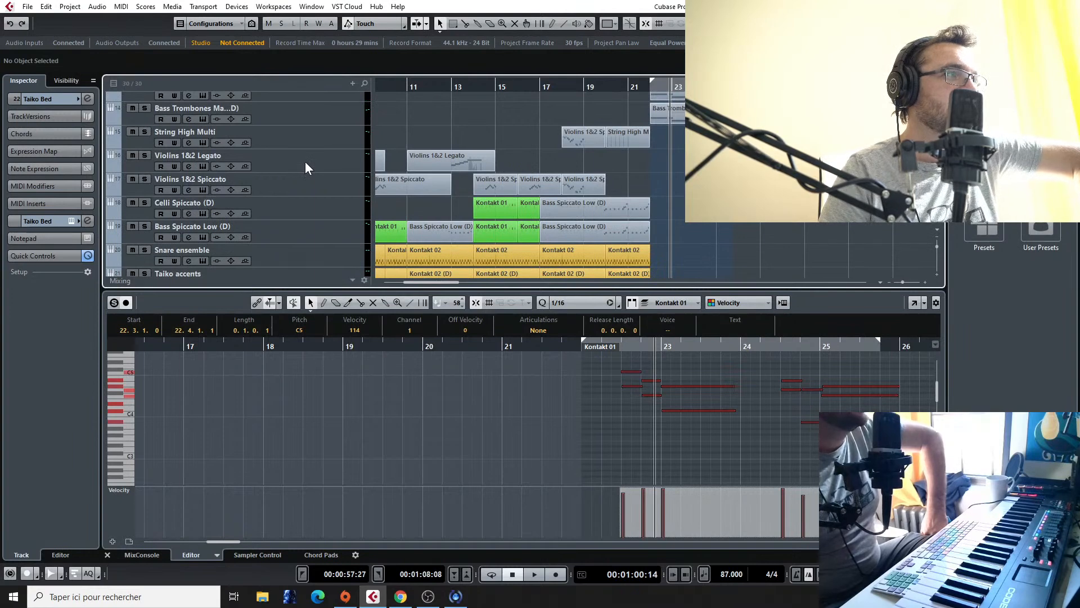
{"action": "scroll", "coordinate": [307, 225], "scroll_direction": "down", "scroll_amount": 1}
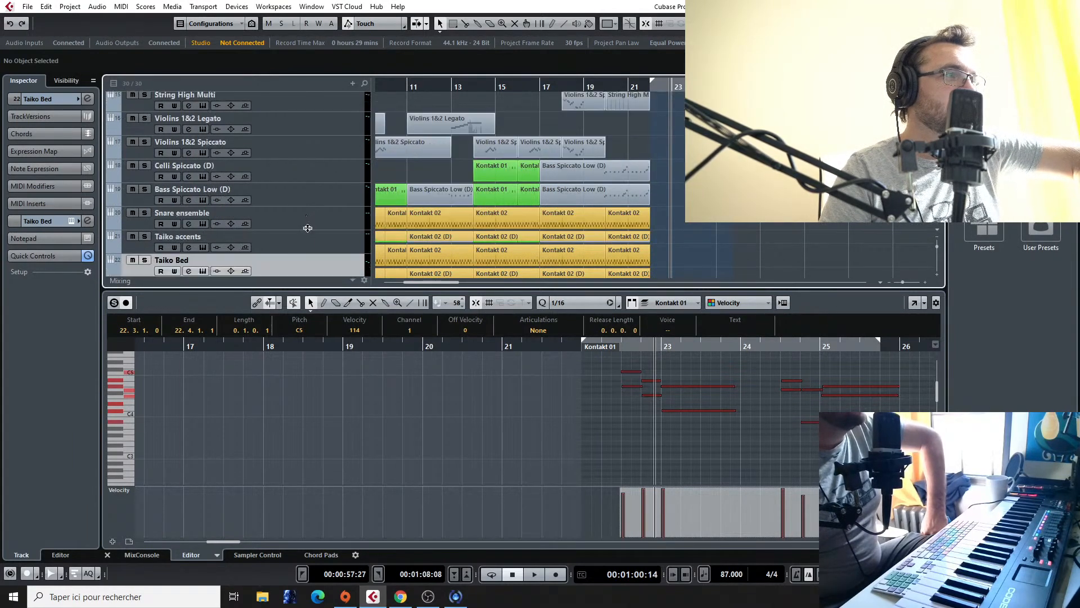
{"action": "left_click", "coordinate": [307, 197]}
{"action": "right_click", "coordinate": [307, 197]}
{"action": "mouse_move", "coordinate": [336, 204]}
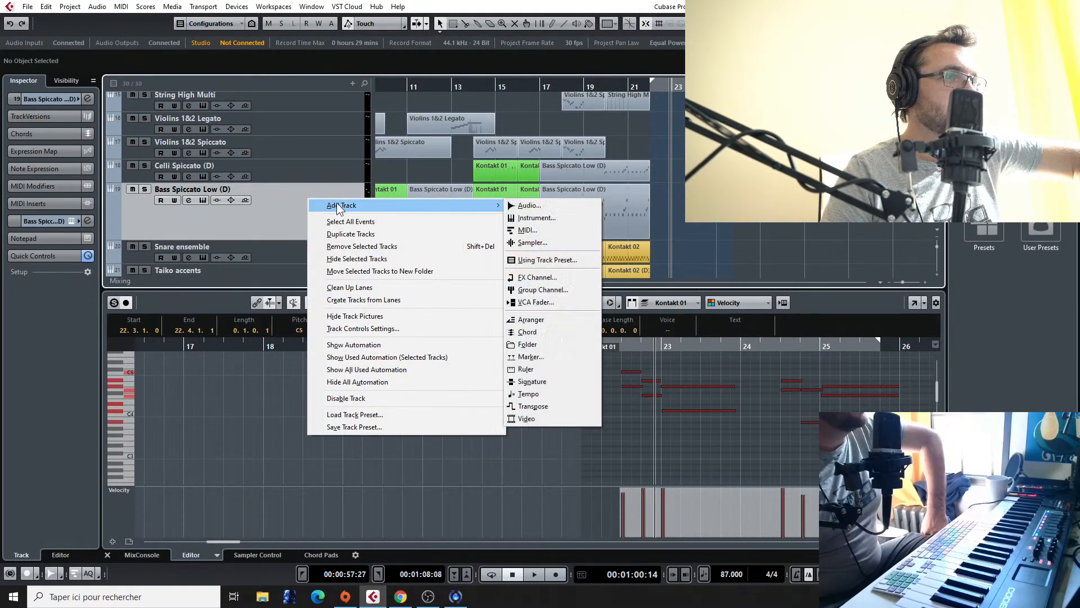
{"action": "left_click", "coordinate": [563, 215]}
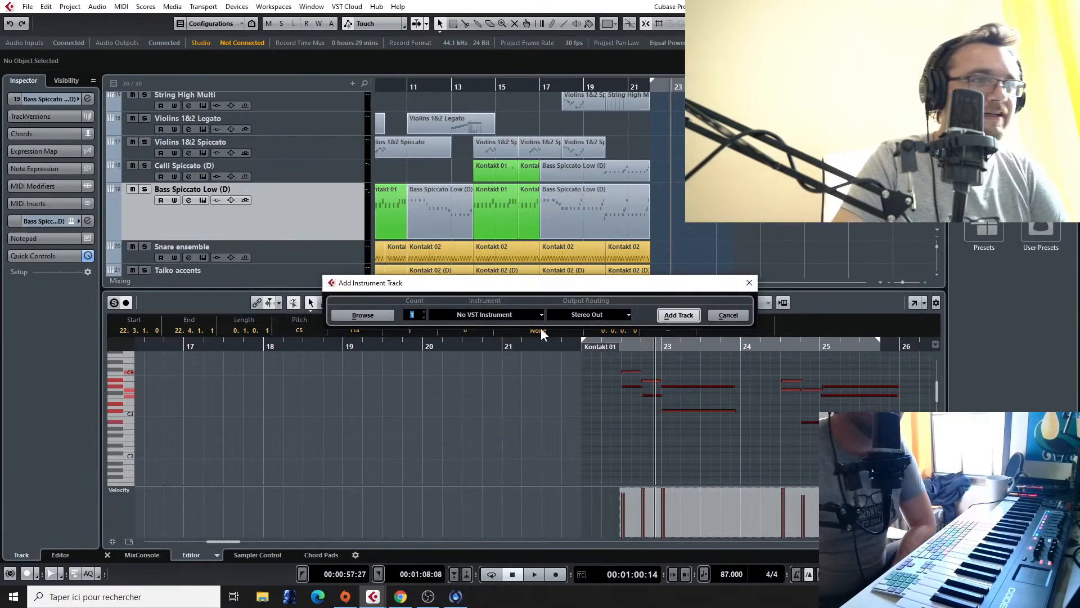
{"action": "left_click", "coordinate": [521, 318]}
{"action": "left_click", "coordinate": [445, 366]}
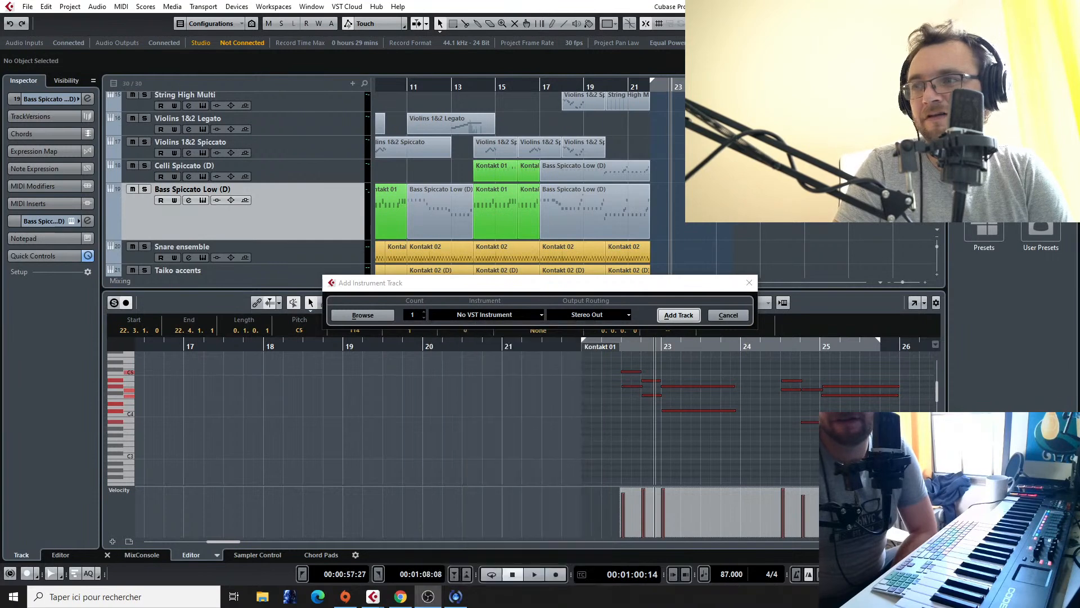
{"action": "left_click", "coordinate": [512, 313]}
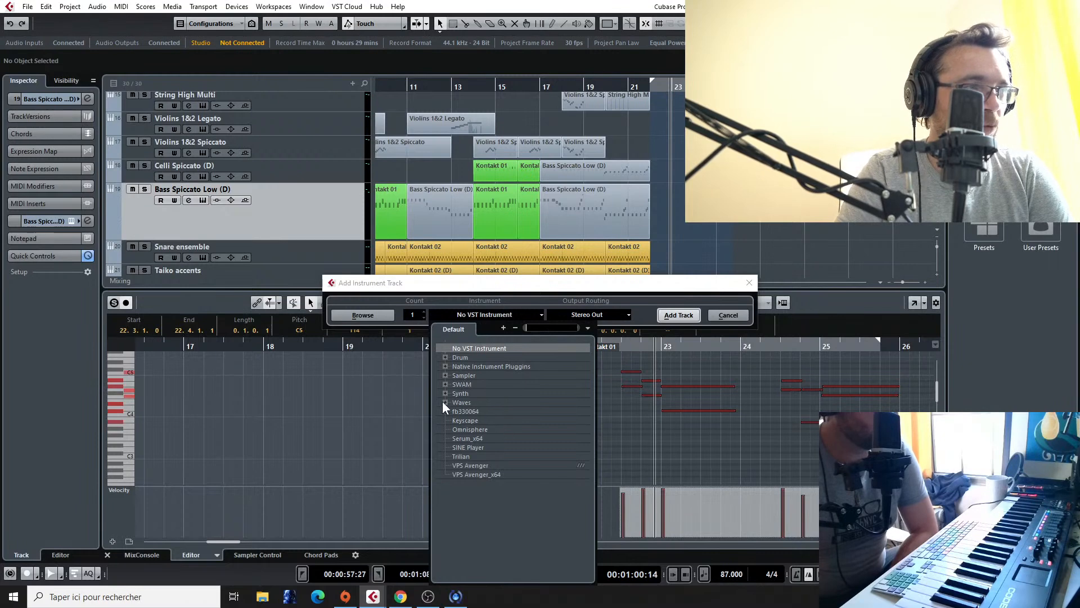
{"action": "left_click", "coordinate": [445, 366]}
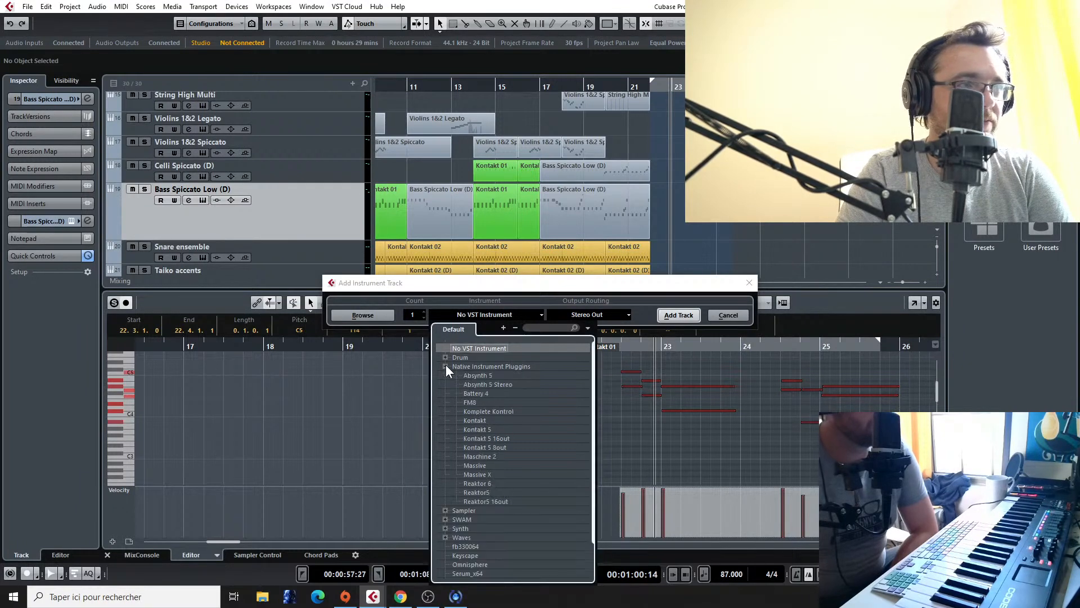
{"action": "left_click", "coordinate": [479, 421]}
{"action": "left_click", "coordinate": [675, 315]}
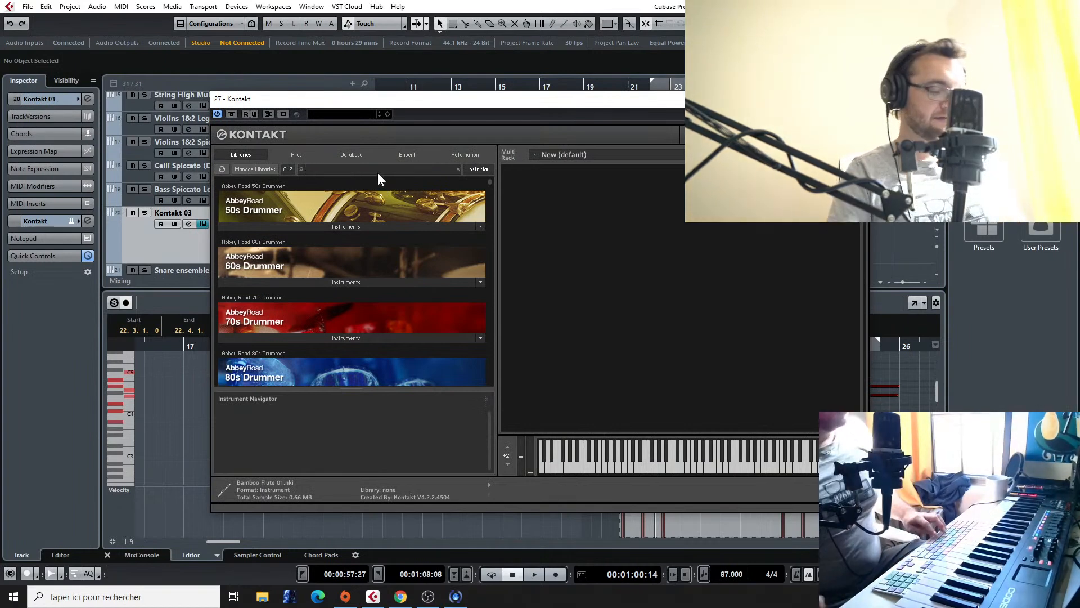
Step: Search the Kontakt libraries for "metro" and load 02. Strings Low Sustains 8va from Metropolis Ark 1's Wolfenstein Strings (Low)
{"action": "type", "text": "metro"}
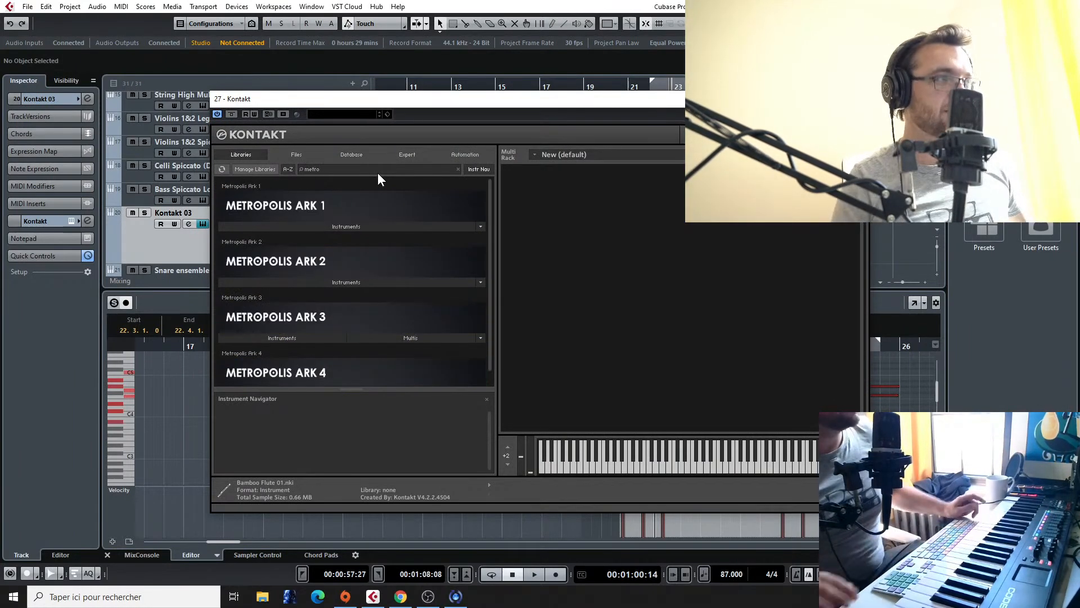
{"action": "left_click", "coordinate": [361, 226]}
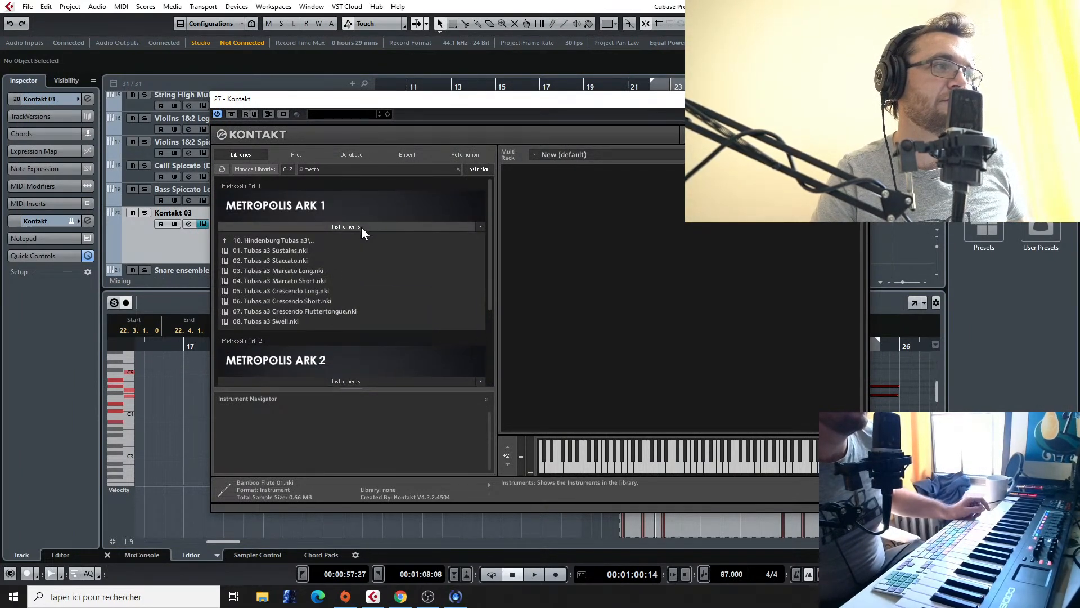
{"action": "left_click", "coordinate": [327, 251]}
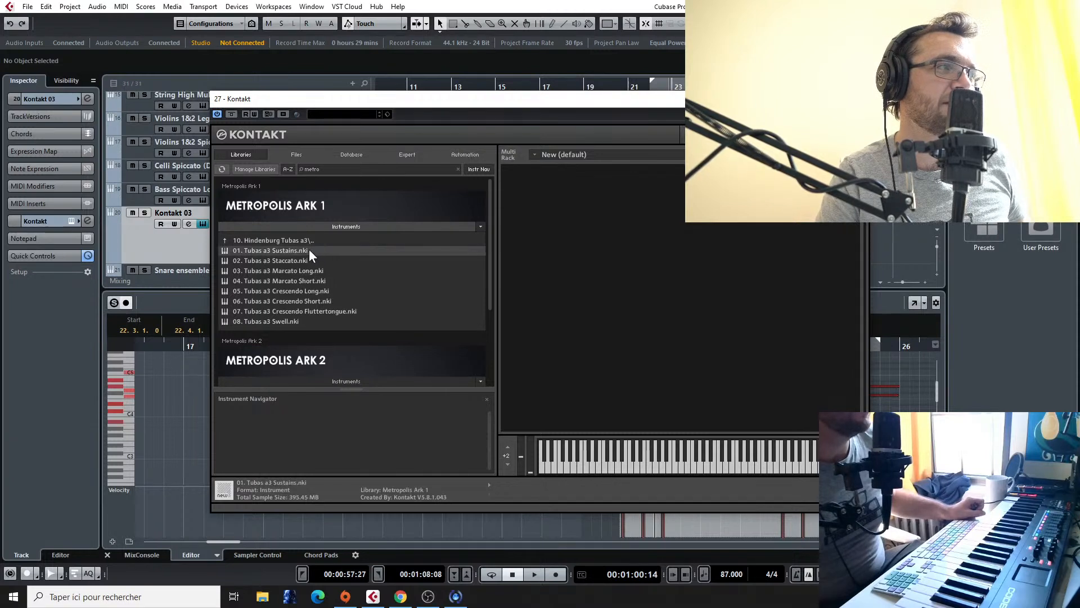
{"action": "left_click", "coordinate": [298, 243]}
{"action": "left_click", "coordinate": [290, 260]}
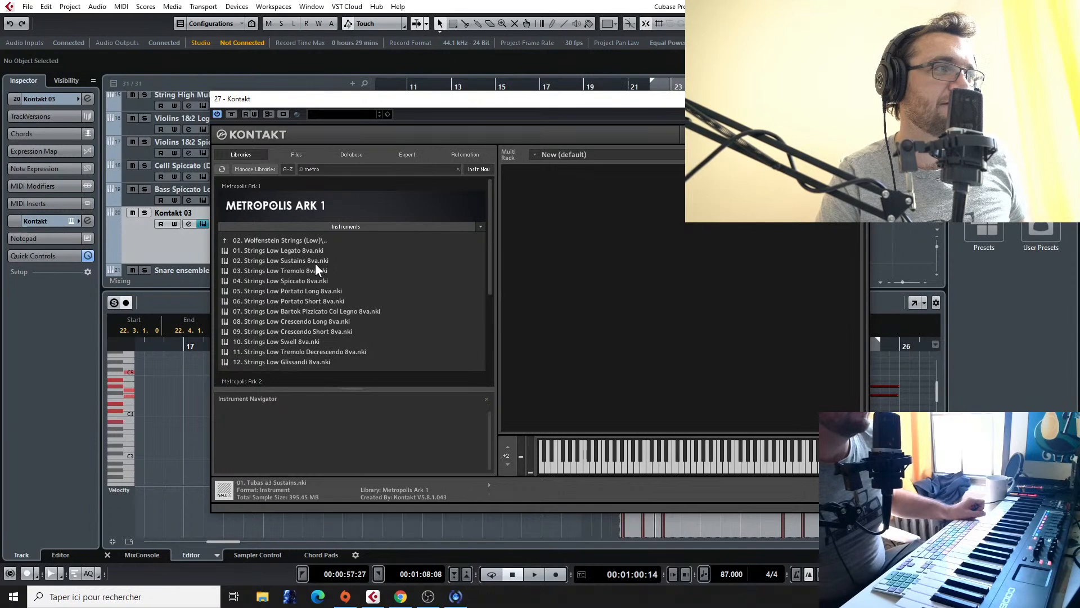
{"action": "double_click", "coordinate": [297, 260]}
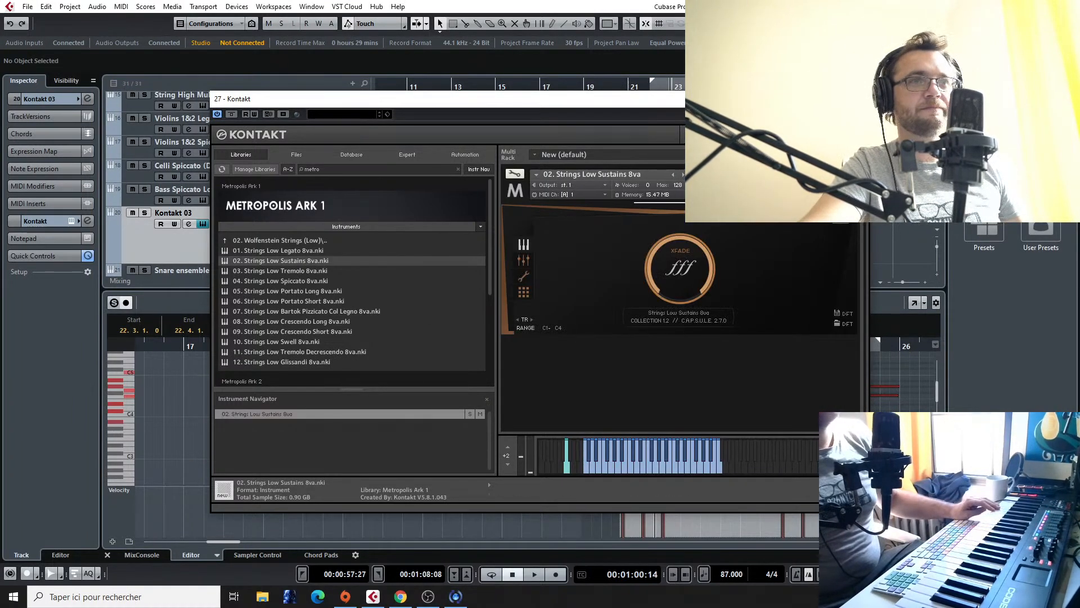
{"action": "left_click", "coordinate": [857, 98]}
Step: Copy the Bass Trombones Marto Long parts at bars 22 and 25 onto the Kontakt 03 track
{"action": "scroll", "coordinate": [537, 219], "scroll_direction": "down", "scroll_amount": 2}
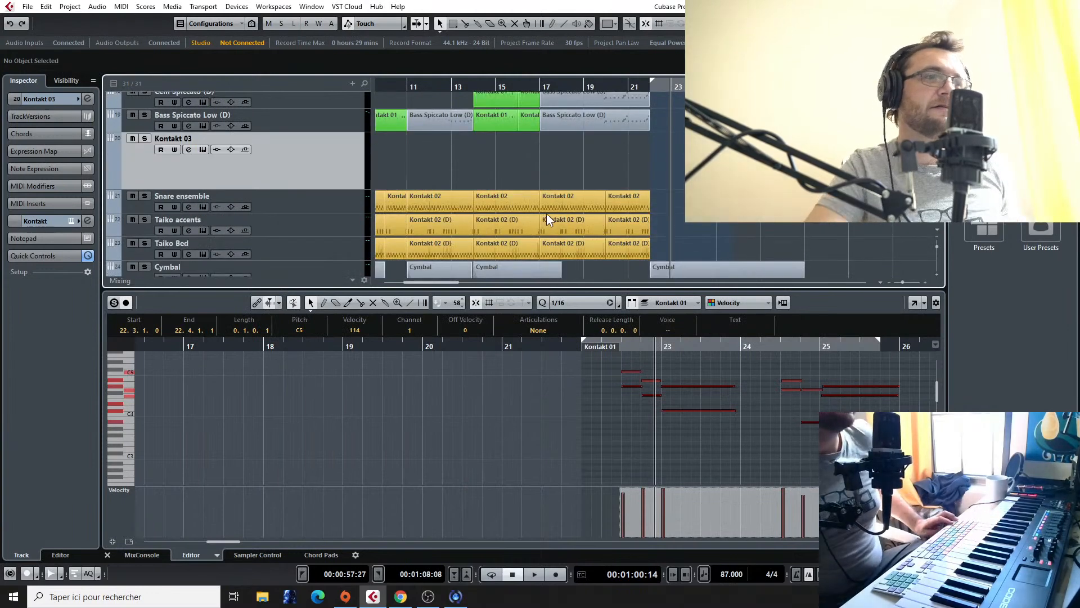
{"action": "scroll", "coordinate": [549, 213], "scroll_direction": "down", "scroll_amount": 2}
{"action": "scroll", "coordinate": [627, 205], "scroll_direction": "up", "scroll_amount": 6}
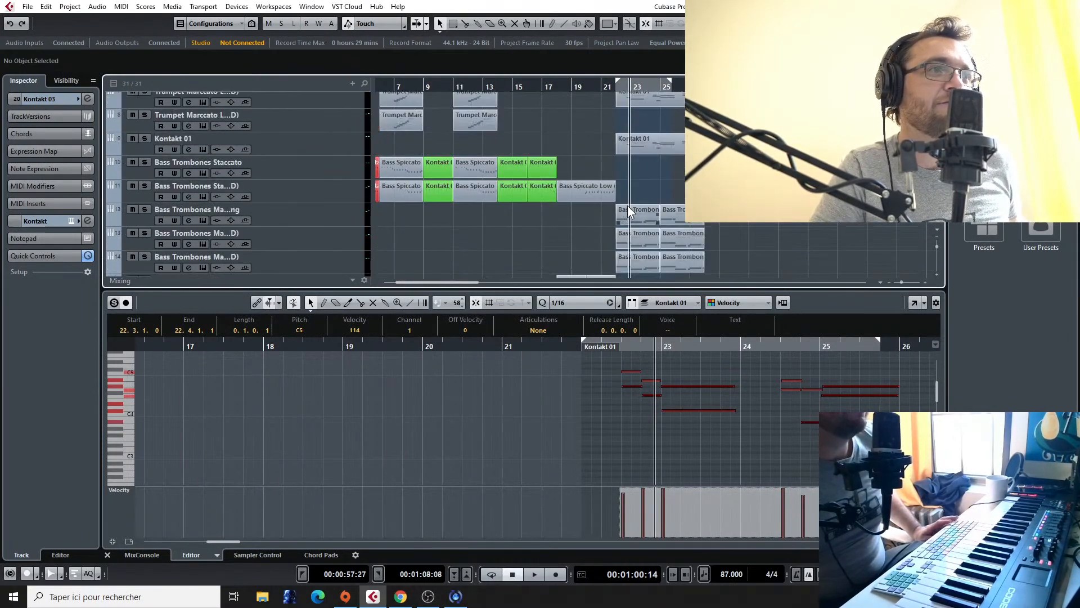
{"action": "scroll", "coordinate": [630, 212], "scroll_direction": "down", "scroll_amount": 1}
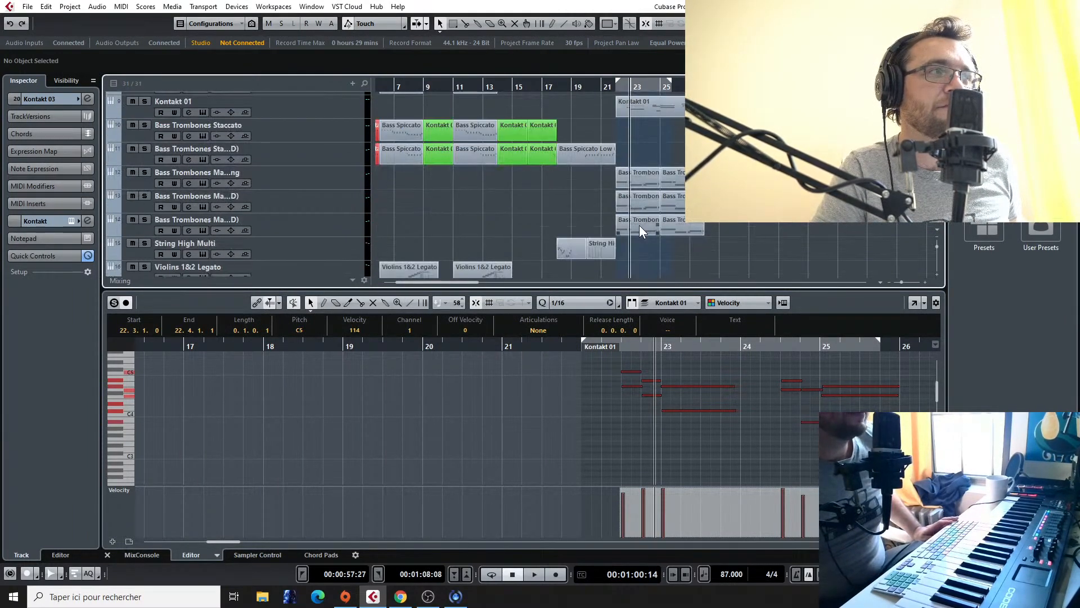
{"action": "left_click", "coordinate": [639, 202]}
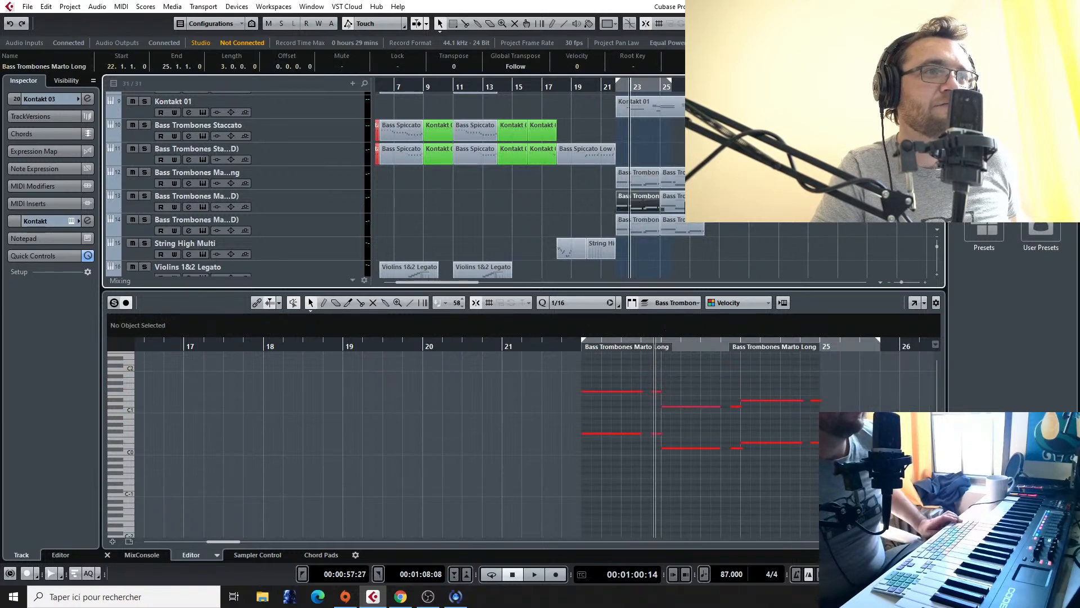
{"action": "left_click_drag", "start_coordinate": [628, 204], "coordinate": [626, 227]}
Step: Play back from just before bar 22, briefly soloing the Kontakt 03 track to check the low strings
{"action": "left_click", "coordinate": [609, 86]}
{"action": "key", "text": "space"}
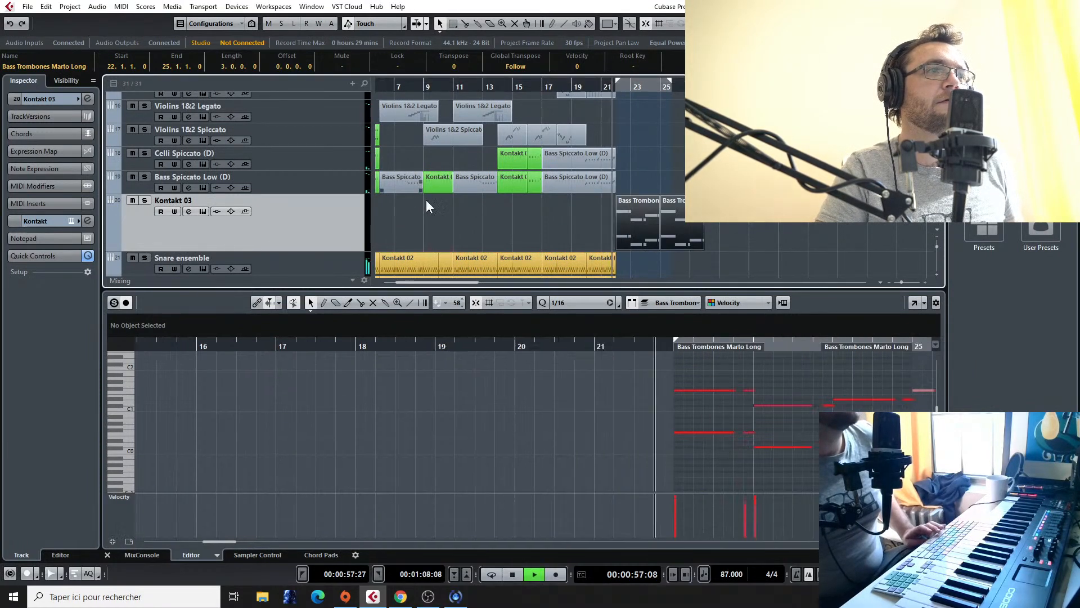
{"action": "left_click", "coordinate": [144, 201]}
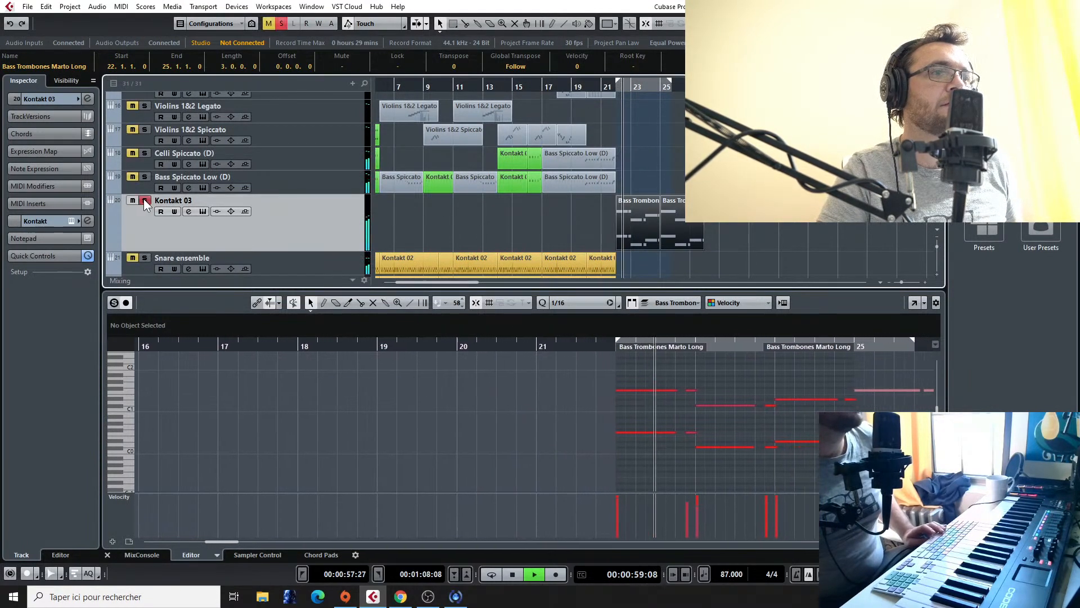
{"action": "left_click", "coordinate": [144, 201]}
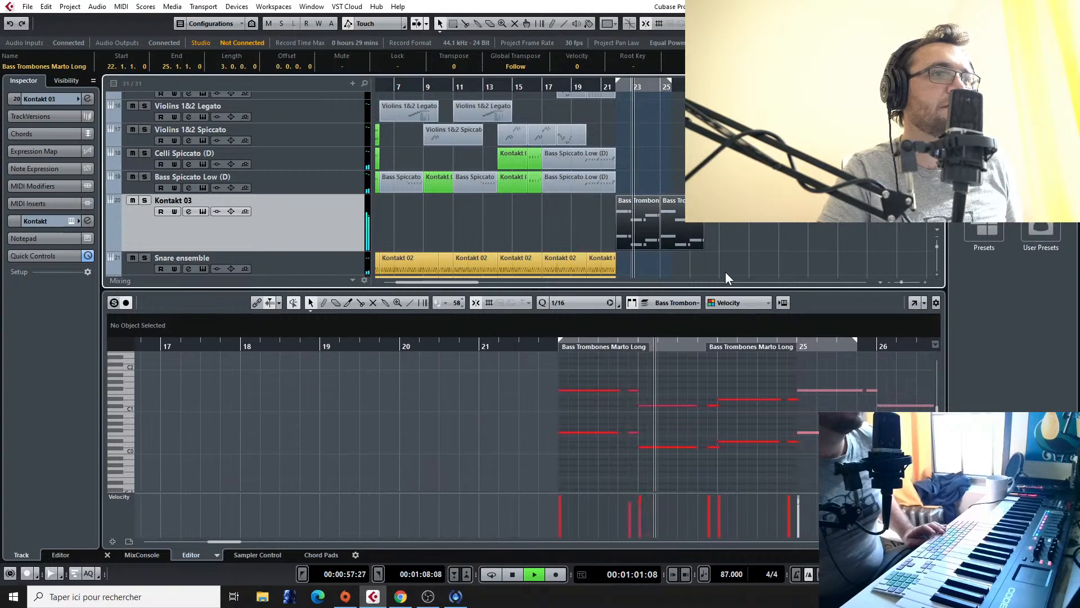
Step: Listen to the section from bar 22 while checking the brass and string tracks, and return the playback position to bar 22
{"action": "scroll", "coordinate": [707, 242], "scroll_direction": "up", "scroll_amount": 3}
{"action": "scroll", "coordinate": [471, 236], "scroll_direction": "down", "scroll_amount": 2}
{"action": "scroll", "coordinate": [562, 169], "scroll_direction": "up", "scroll_amount": 3}
{"action": "scroll", "coordinate": [670, 175], "scroll_direction": "down", "scroll_amount": 2}
{"action": "scroll", "coordinate": [669, 176], "scroll_direction": "up", "scroll_amount": 2}
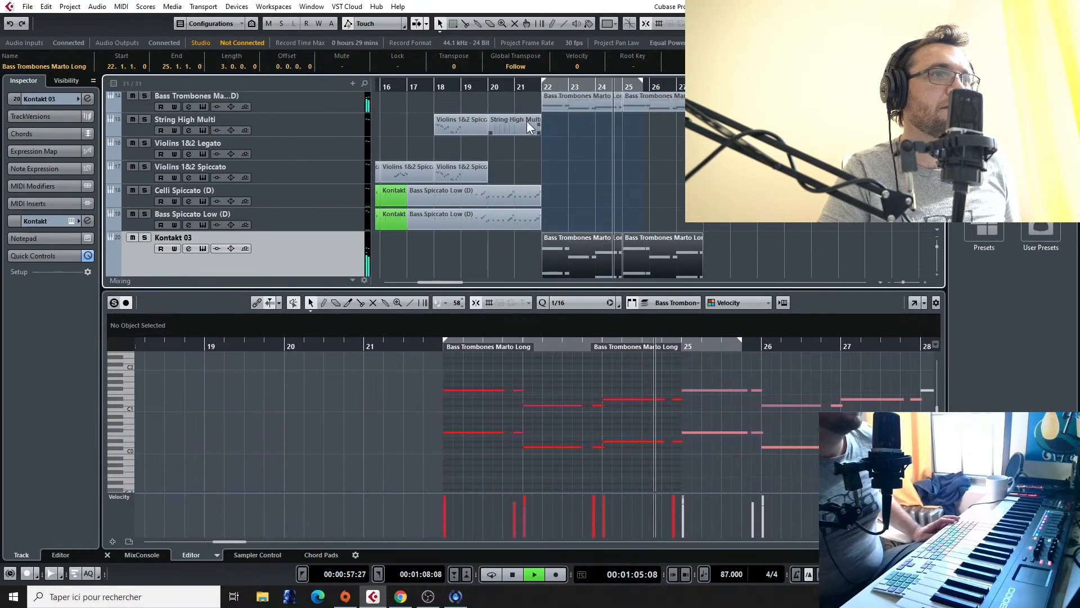
{"action": "scroll", "coordinate": [535, 120], "scroll_direction": "up", "scroll_amount": 2}
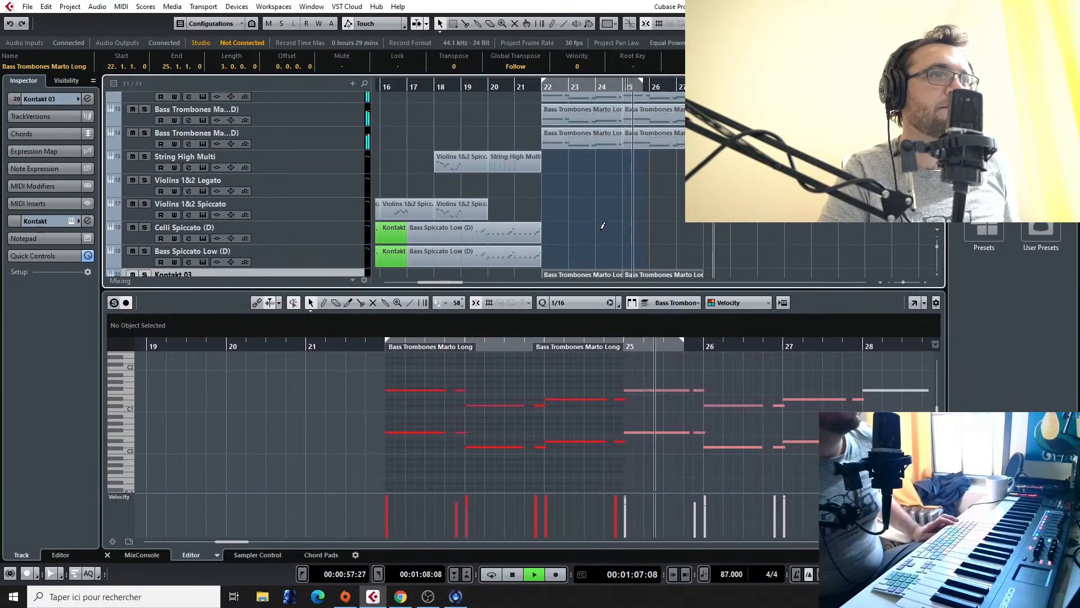
{"action": "scroll", "coordinate": [600, 225], "scroll_direction": "down", "scroll_amount": 5}
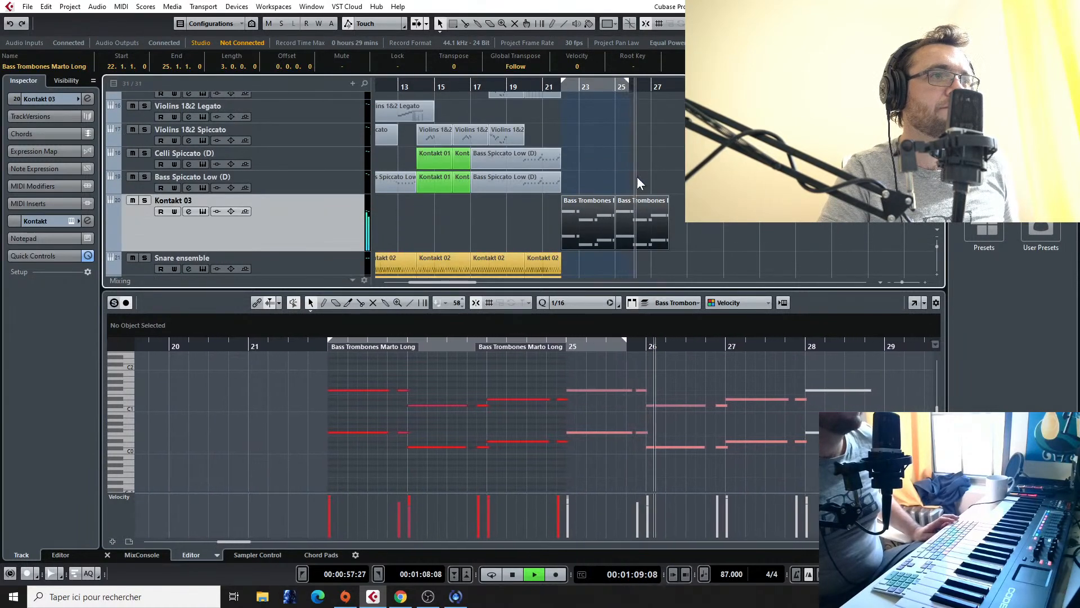
{"action": "scroll", "coordinate": [630, 183], "scroll_direction": "up", "scroll_amount": 2}
{"action": "scroll", "coordinate": [592, 193], "scroll_direction": "up", "scroll_amount": 2}
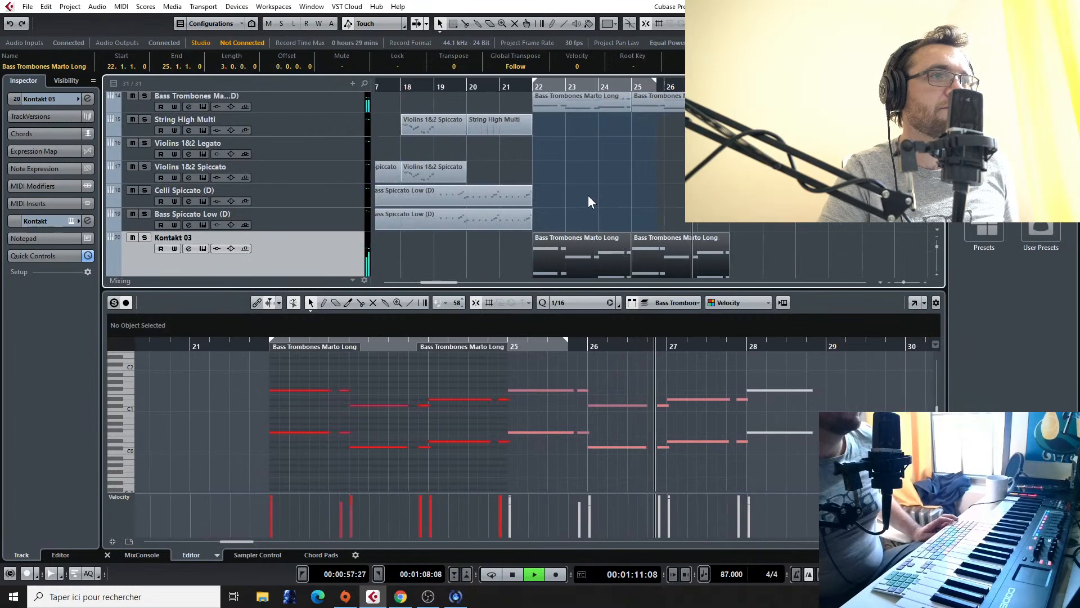
{"action": "scroll", "coordinate": [590, 195], "scroll_direction": "down", "scroll_amount": 3}
{"action": "scroll", "coordinate": [585, 193], "scroll_direction": "up", "scroll_amount": 7}
{"action": "key", "text": "space"}
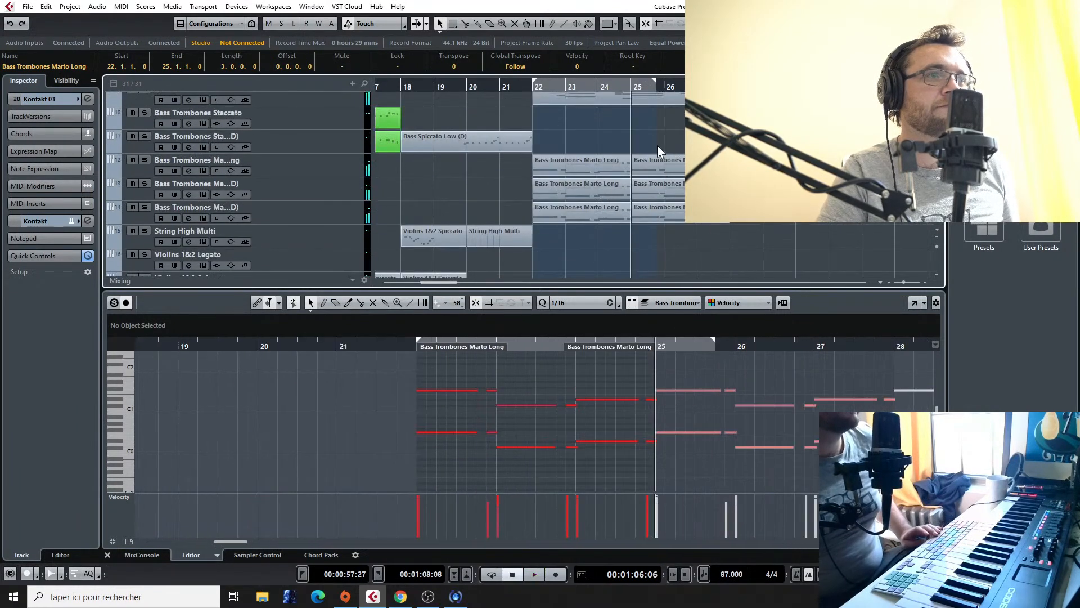
{"action": "scroll", "coordinate": [603, 130], "scroll_direction": "up", "scroll_amount": 3}
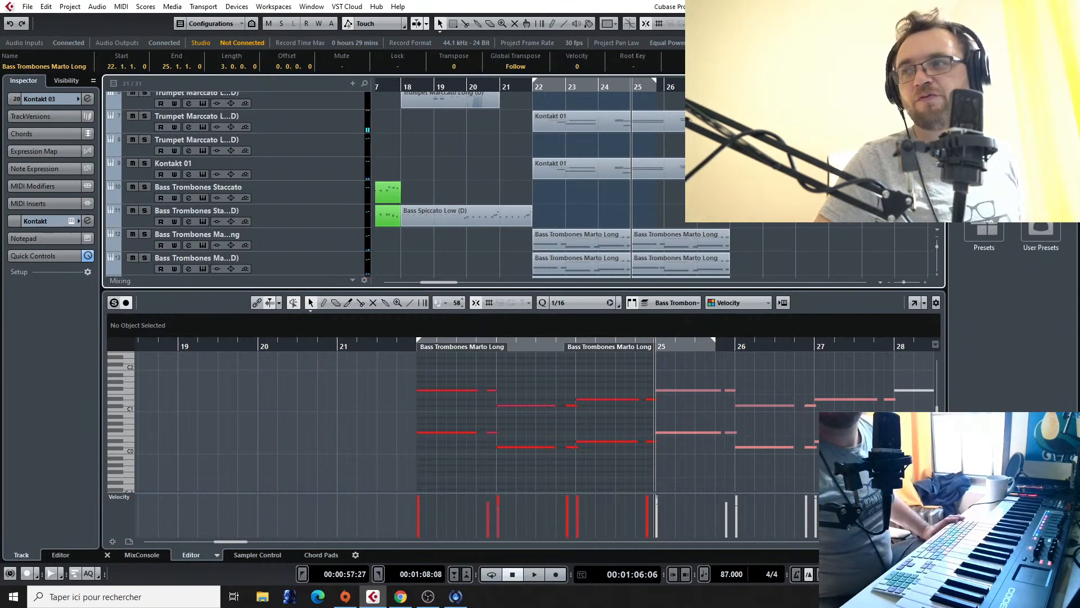
{"action": "scroll", "coordinate": [499, 104], "scroll_direction": "down", "scroll_amount": 1}
{"action": "scroll", "coordinate": [499, 104], "scroll_direction": "up", "scroll_amount": 3}
{"action": "left_click", "coordinate": [532, 85]}
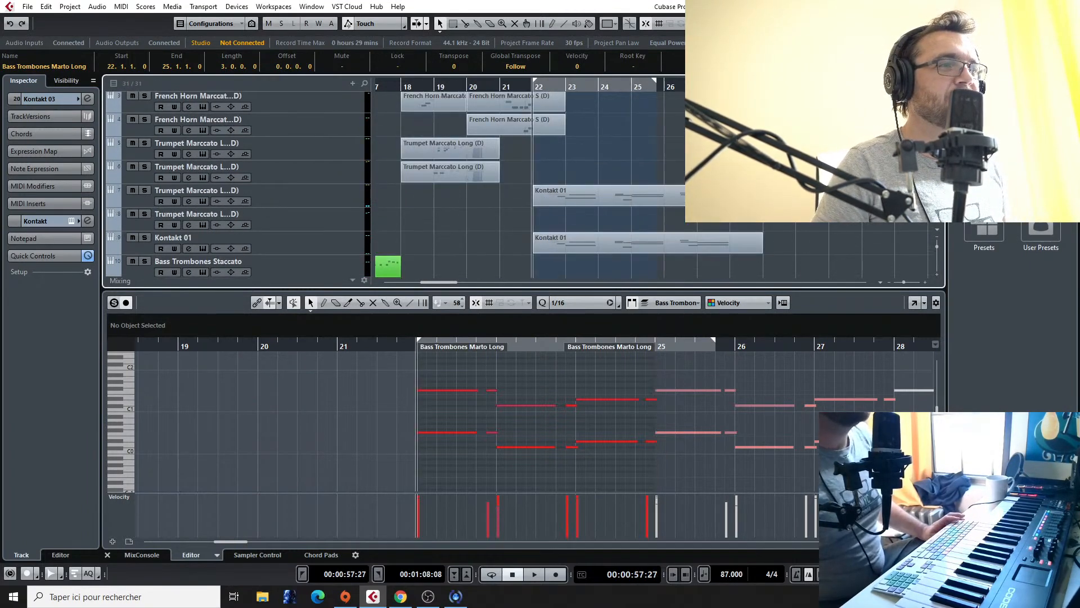
Step: Play the Final Fantasy VII - Fighting reference audio from about bar 37 to hear the original section
{"action": "scroll", "coordinate": [790, 169], "scroll_direction": "down", "scroll_amount": 4}
{"action": "scroll", "coordinate": [529, 180], "scroll_direction": "left", "scroll_amount": 3}
{"action": "scroll", "coordinate": [529, 180], "scroll_direction": "down", "scroll_amount": 3}
{"action": "scroll", "coordinate": [862, 232], "scroll_direction": "down", "scroll_amount": 5}
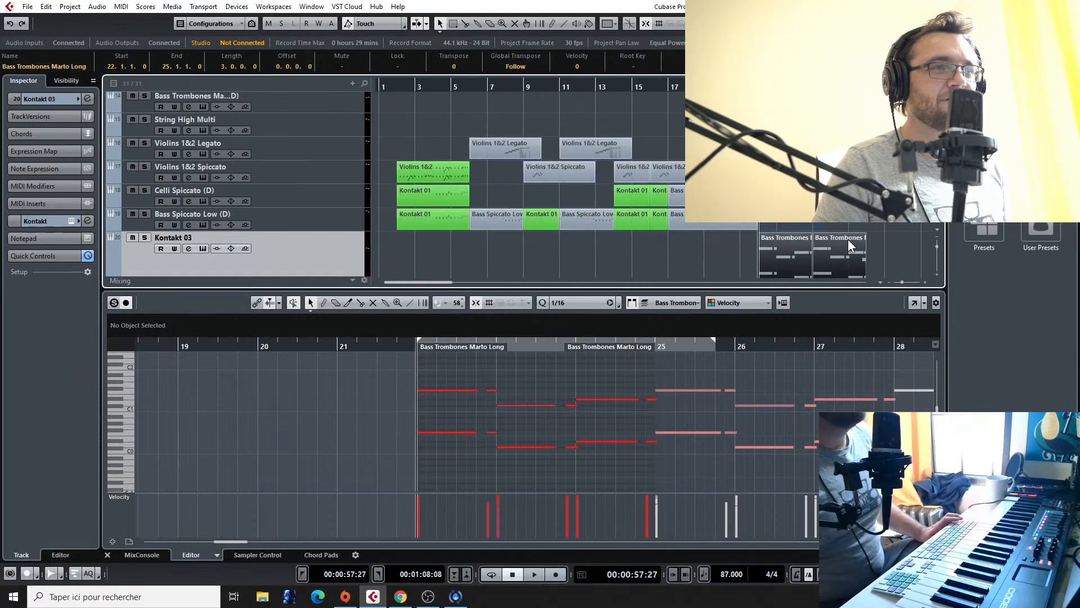
{"action": "scroll", "coordinate": [848, 238], "scroll_direction": "up", "scroll_amount": 2}
{"action": "scroll", "coordinate": [843, 245], "scroll_direction": "down", "scroll_amount": 10}
{"action": "scroll", "coordinate": [698, 228], "scroll_direction": "down", "scroll_amount": 1}
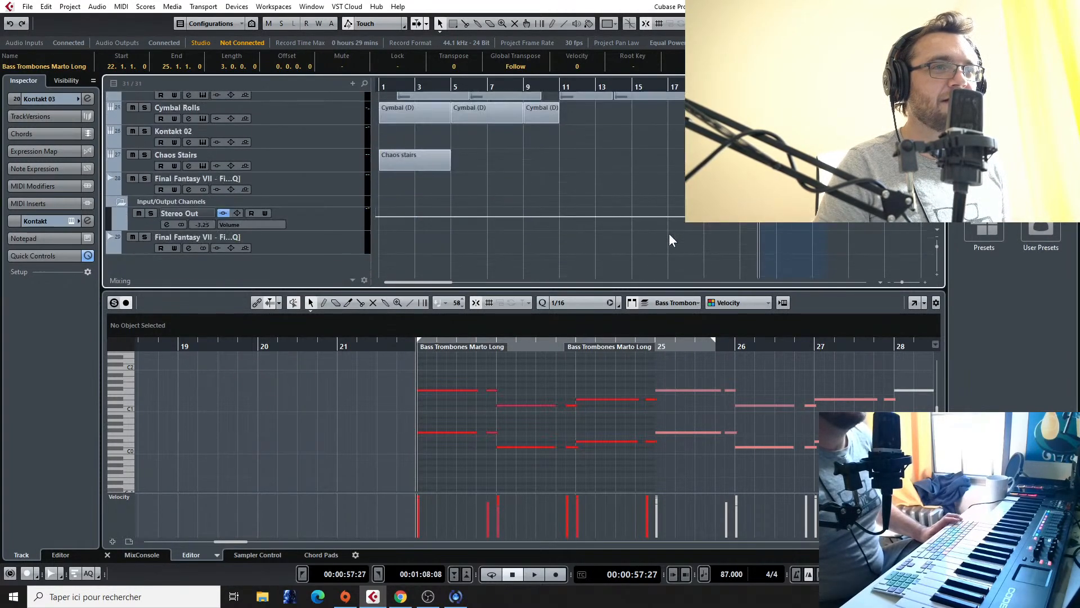
{"action": "left_click_drag", "start_coordinate": [435, 282], "coordinate": [481, 281]}
{"action": "double_click", "coordinate": [586, 91]}
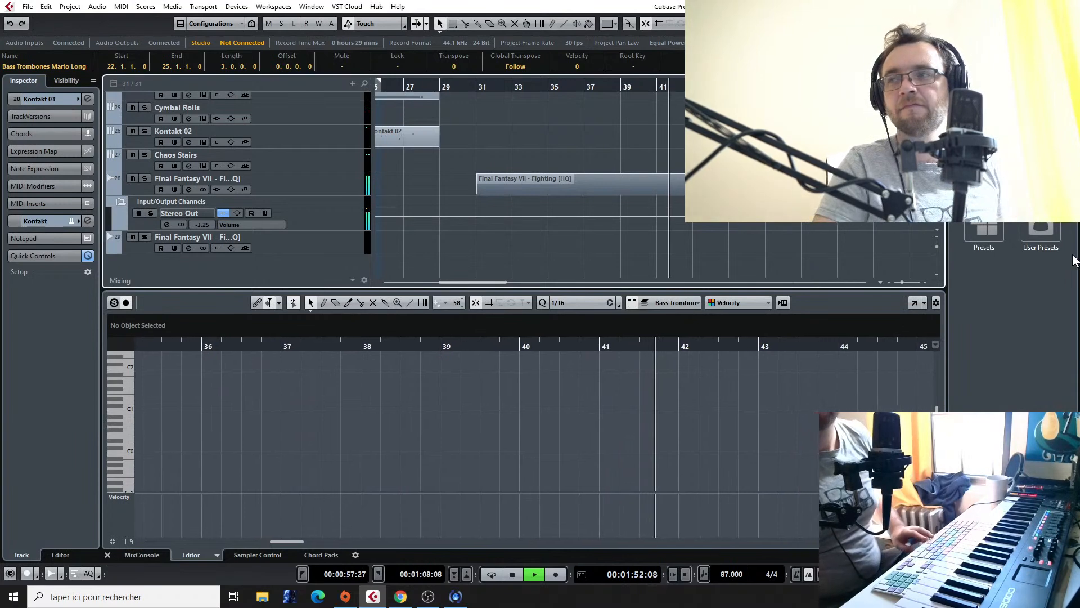
{"action": "key", "text": "space"}
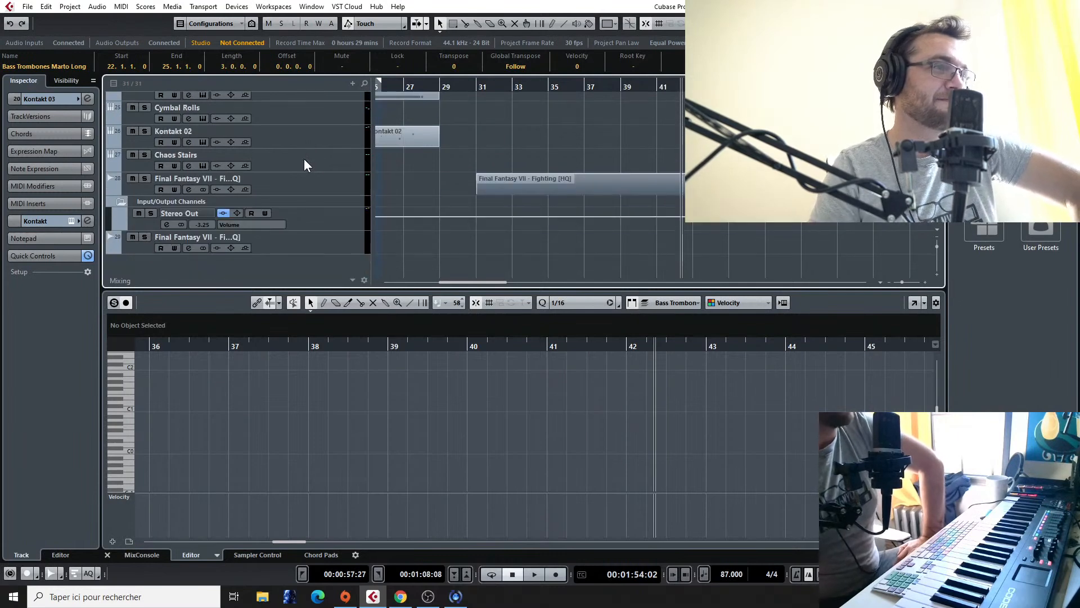
Step: Select the uppermost Trumpet Marccato Long track for playing on the keyboard
{"action": "scroll", "coordinate": [304, 164], "scroll_direction": "up", "scroll_amount": 3}
{"action": "scroll", "coordinate": [305, 164], "scroll_direction": "up", "scroll_amount": 5}
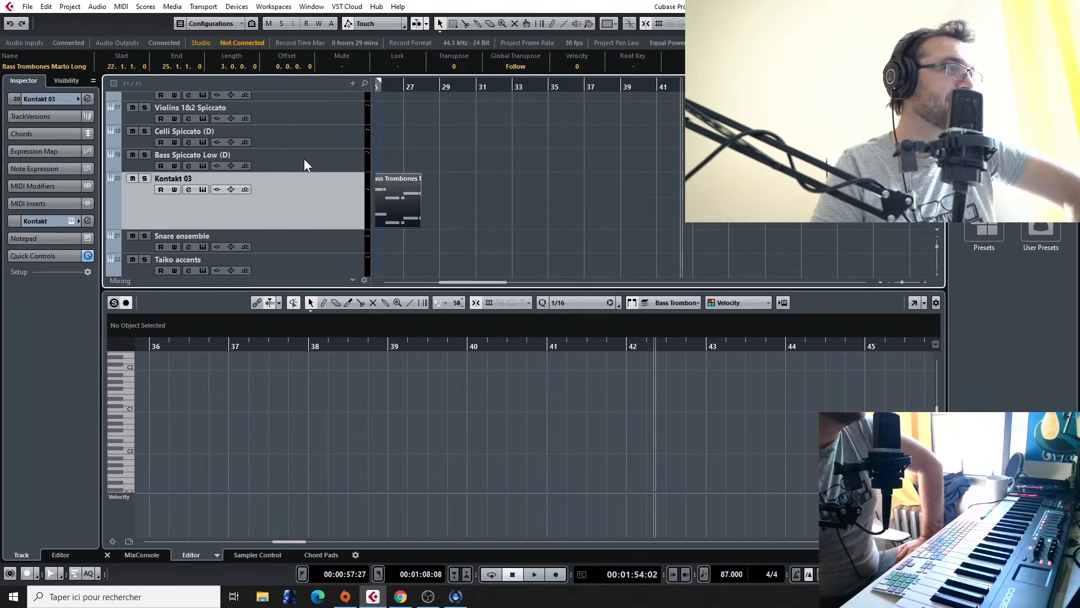
{"action": "scroll", "coordinate": [304, 158], "scroll_direction": "up", "scroll_amount": 6}
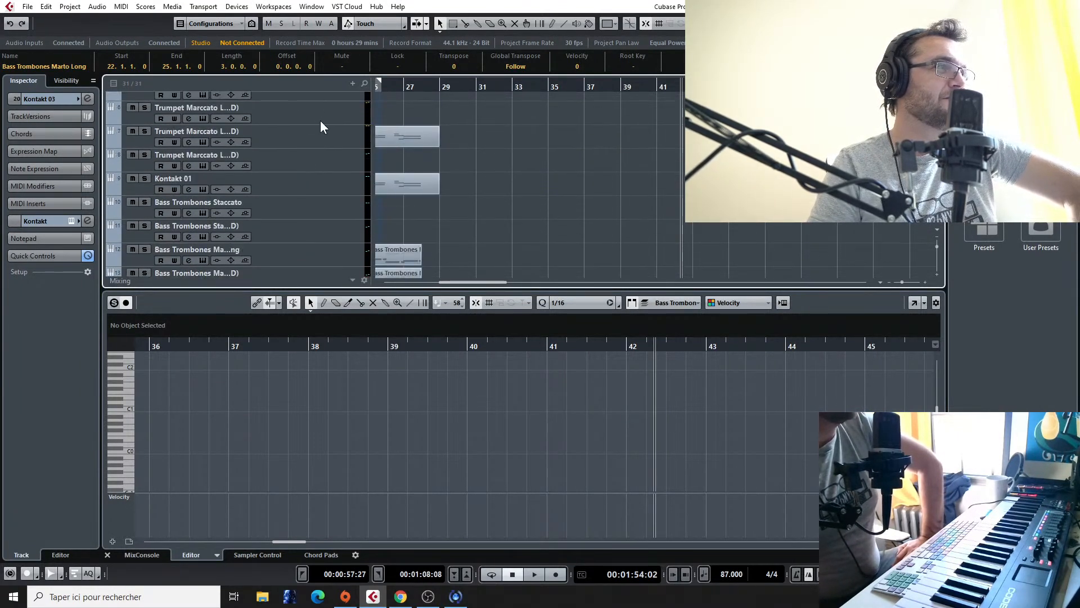
{"action": "scroll", "coordinate": [318, 125], "scroll_direction": "up", "scroll_amount": 4}
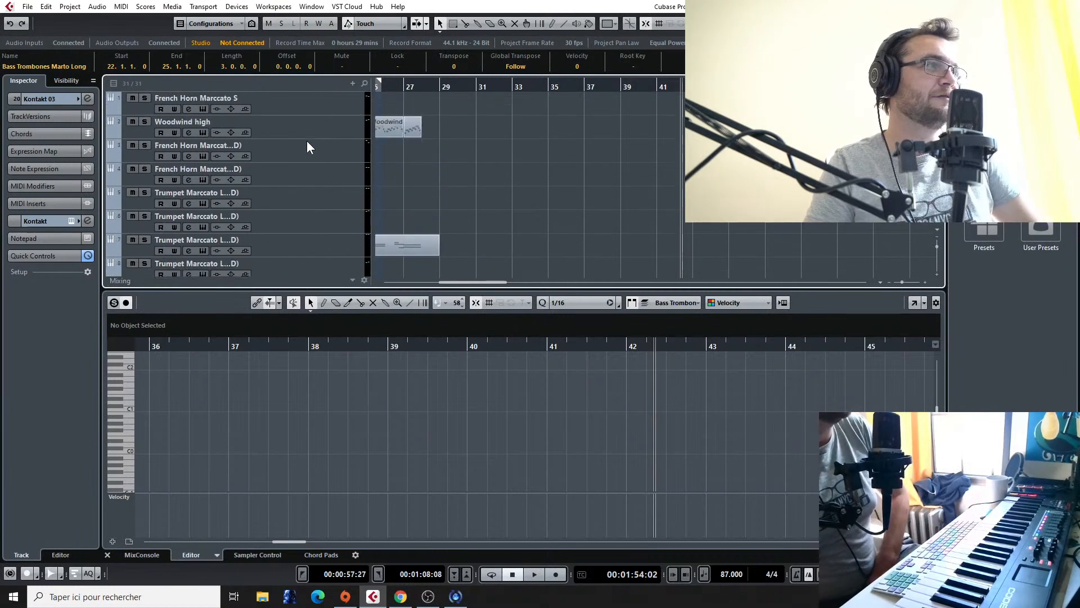
{"action": "scroll", "coordinate": [287, 202], "scroll_direction": "down", "scroll_amount": 3}
{"action": "scroll", "coordinate": [287, 202], "scroll_direction": "up", "scroll_amount": 3}
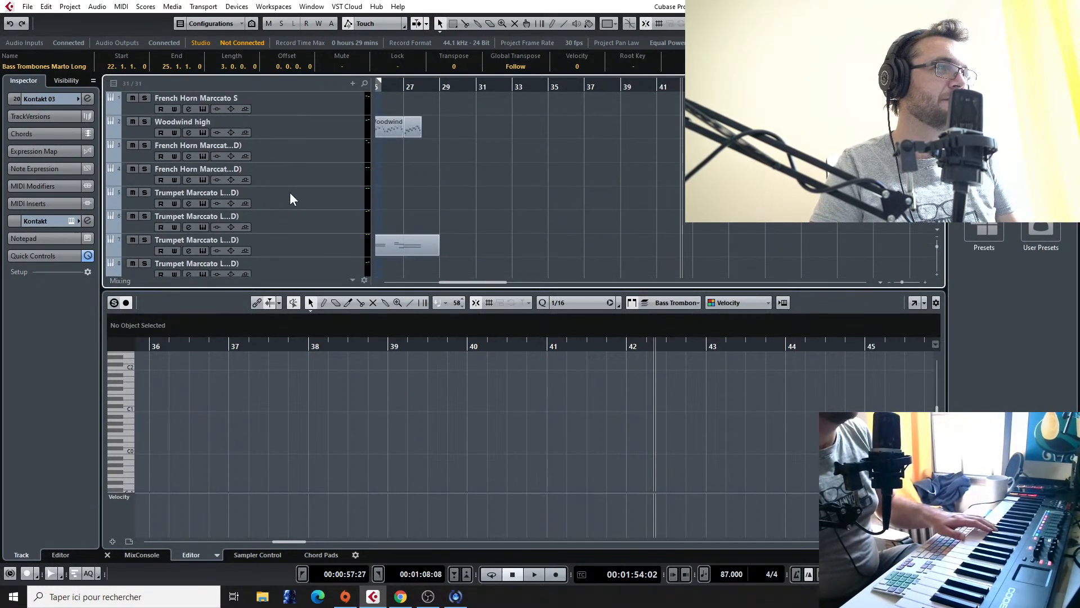
{"action": "left_click", "coordinate": [293, 197]}
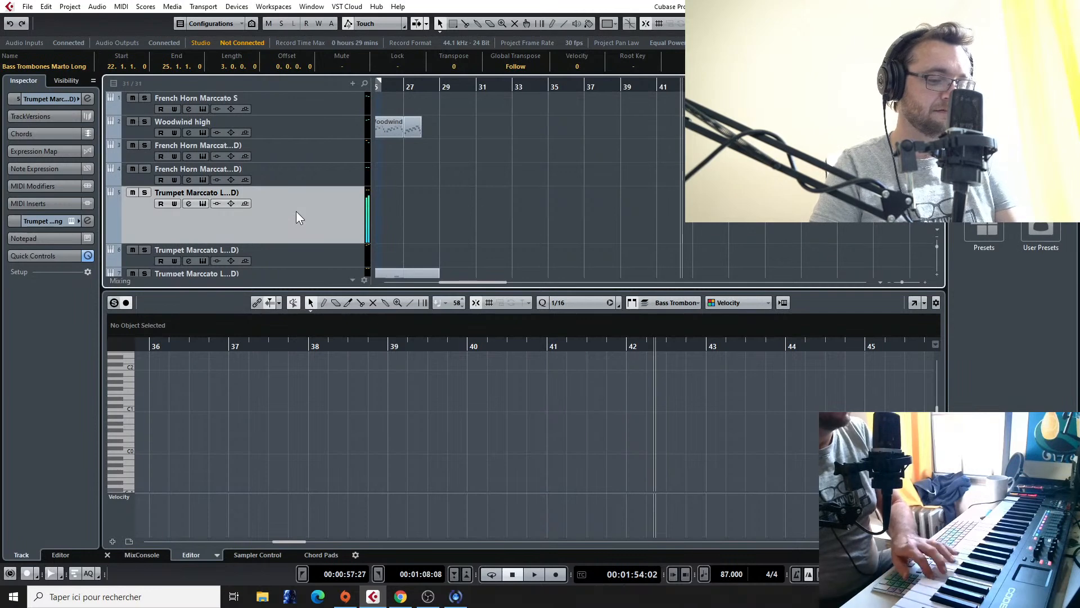
Step: Replay the Final Fantasy VII - Fighting reference audio from about bars 41, 39 and 37 to study the passage
{"action": "scroll", "coordinate": [540, 178], "scroll_direction": "down", "scroll_amount": 15}
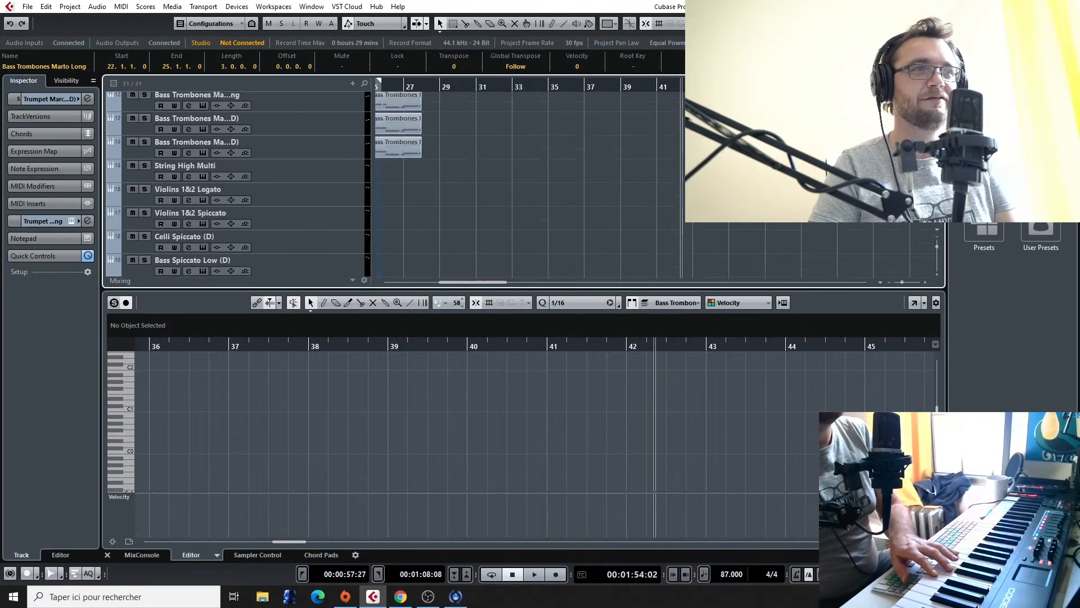
{"action": "scroll", "coordinate": [238, 184], "scroll_direction": "down", "scroll_amount": 2}
{"action": "left_click", "coordinate": [663, 86]}
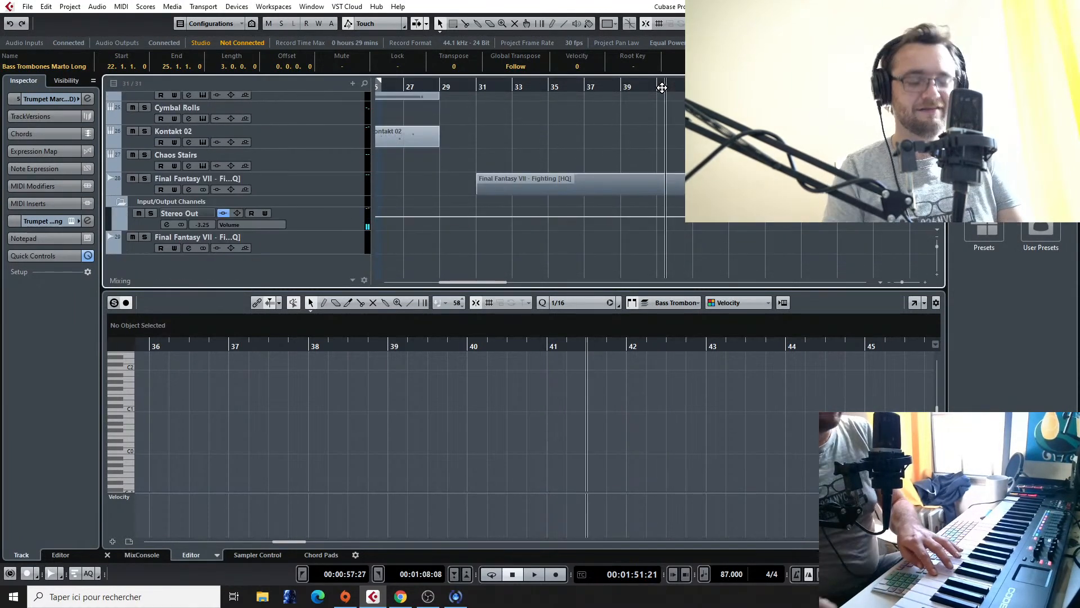
{"action": "key", "text": "space"}
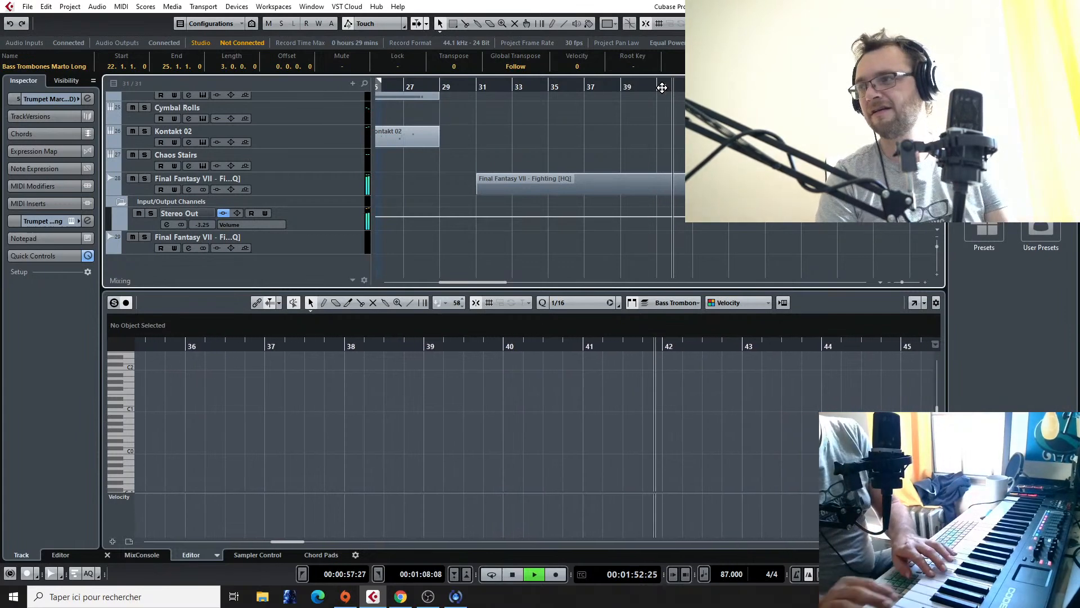
{"action": "left_click", "coordinate": [624, 88]}
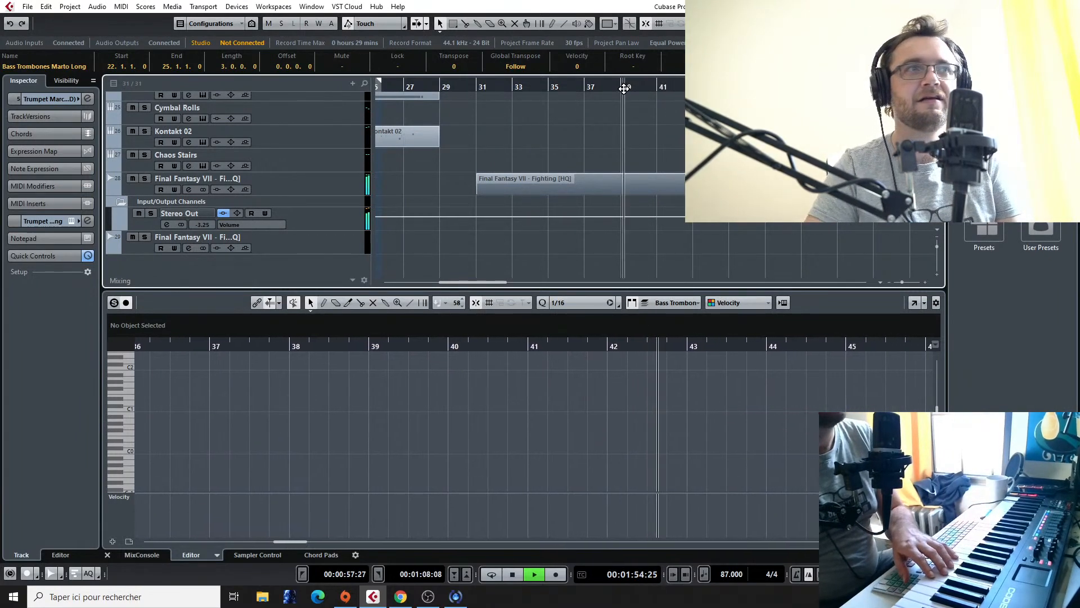
{"action": "left_click", "coordinate": [592, 89]}
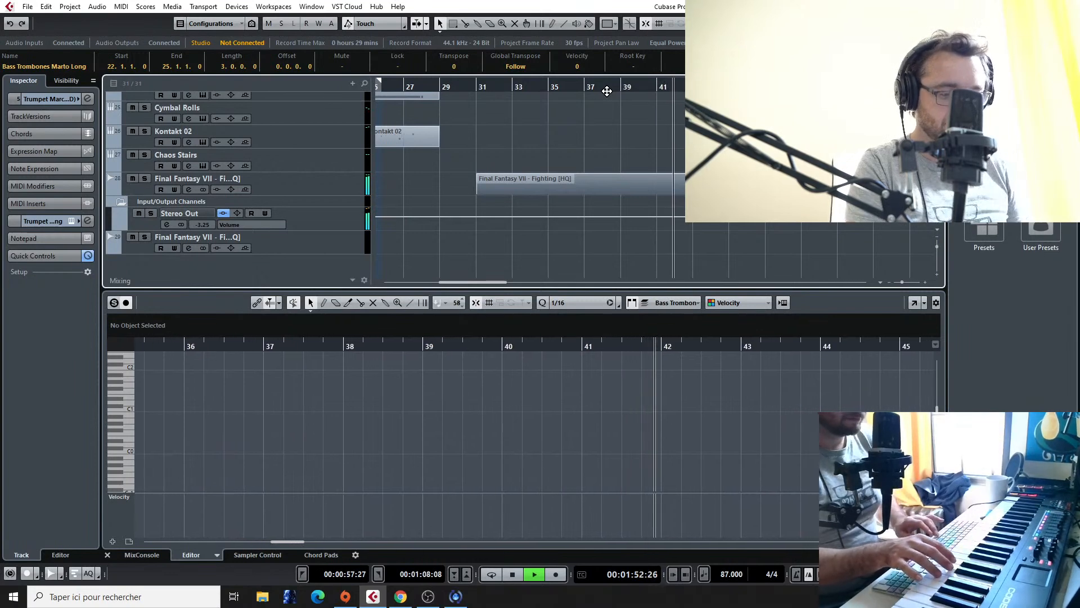
{"action": "key", "text": "space"}
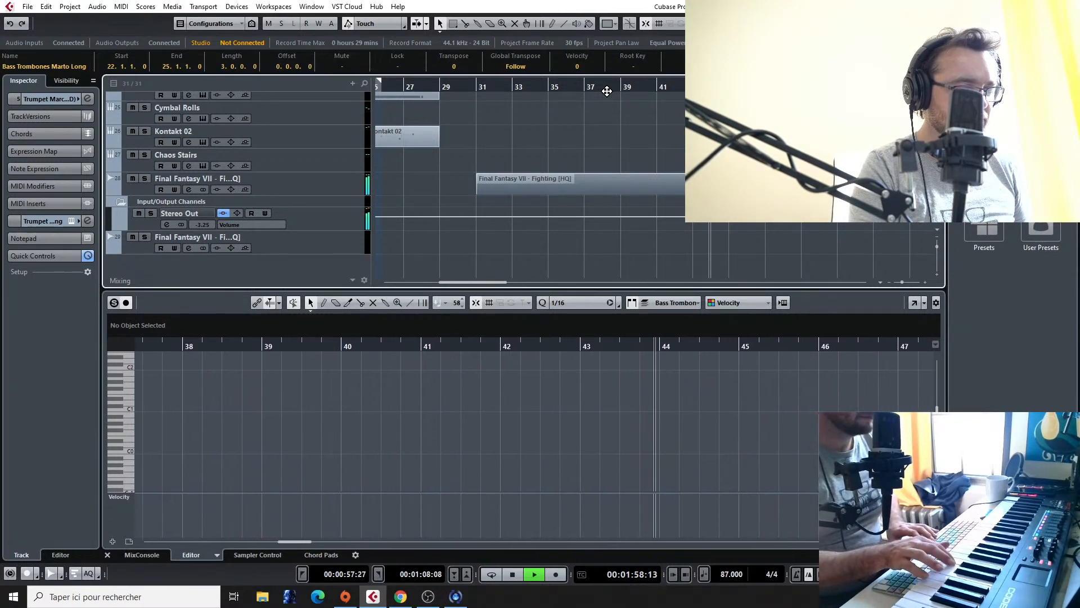
{"action": "key", "text": "space"}
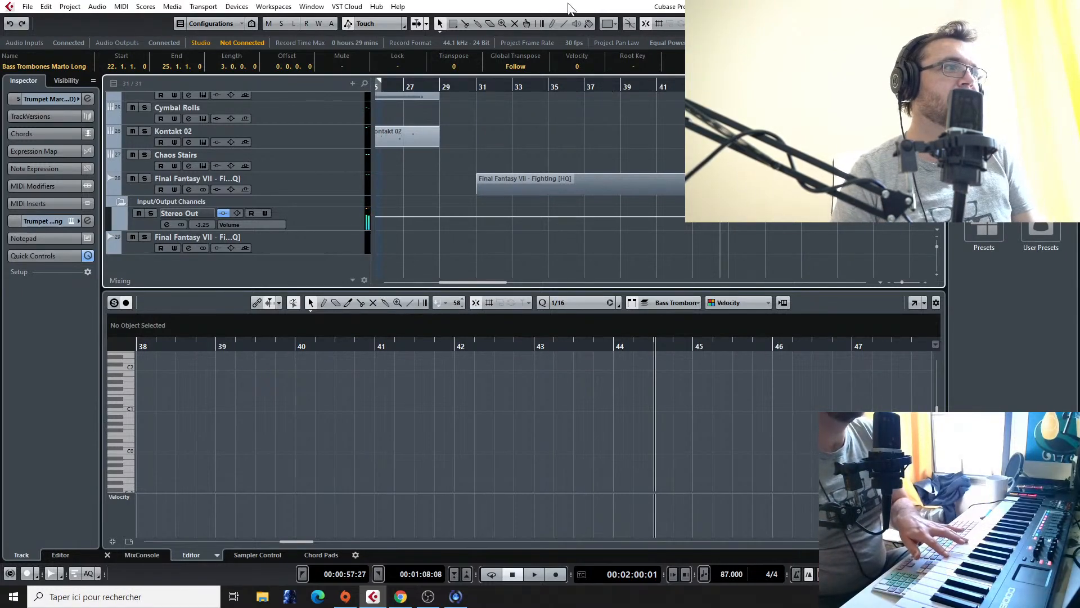
Step: Play the arrangement from bar 22 to compare it with the reference
{"action": "scroll", "coordinate": [506, 133], "scroll_direction": "up", "scroll_amount": 5}
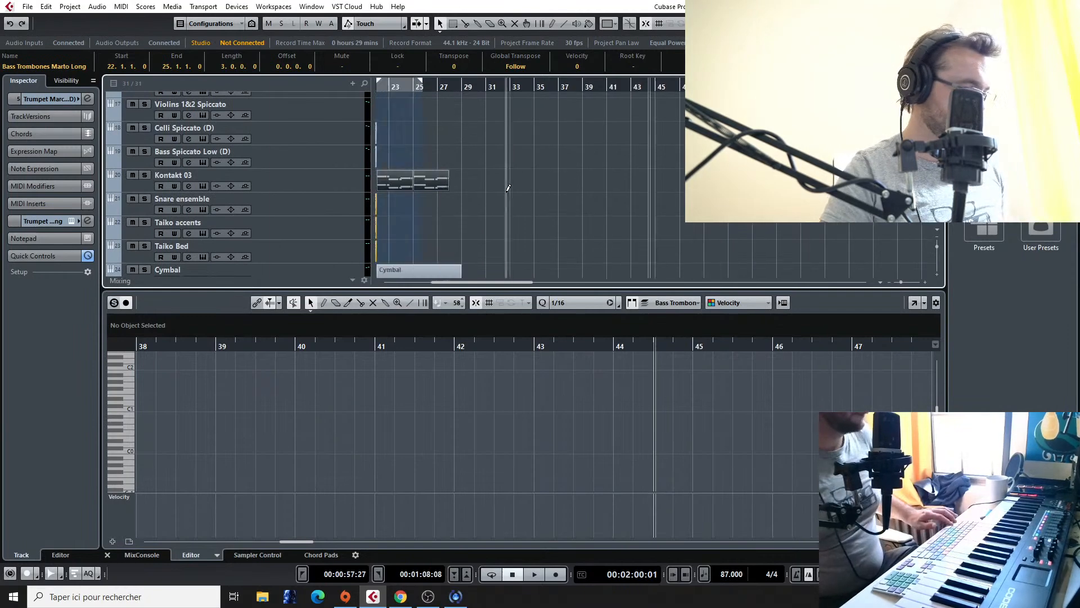
{"action": "scroll", "coordinate": [501, 184], "scroll_direction": "down", "scroll_amount": 3}
{"action": "scroll", "coordinate": [496, 183], "scroll_direction": "left", "scroll_amount": 3}
{"action": "scroll", "coordinate": [495, 183], "scroll_direction": "left", "scroll_amount": 2}
{"action": "left_click", "coordinate": [569, 89]}
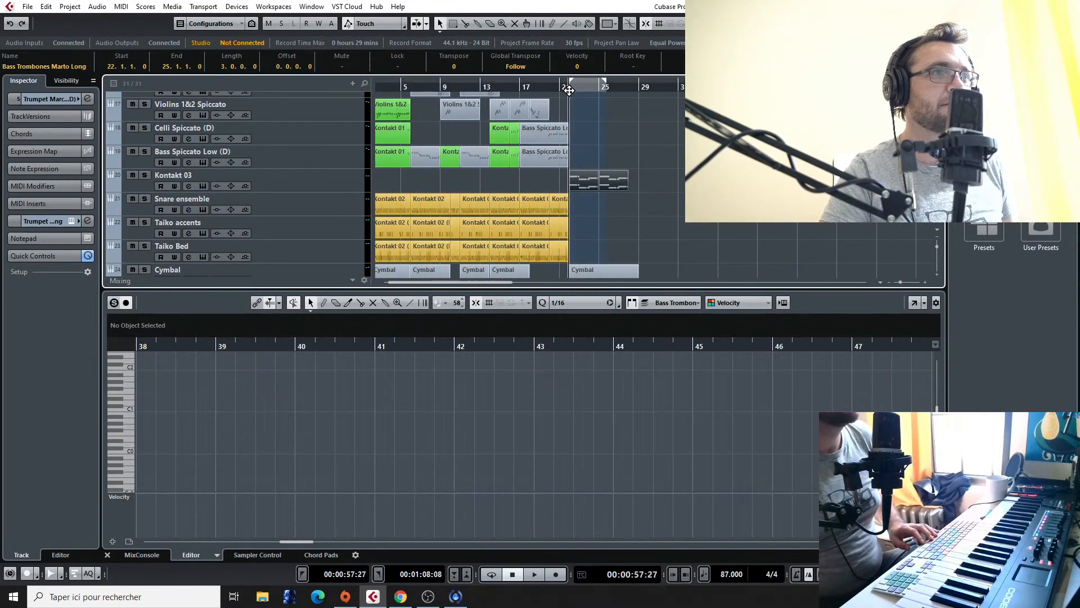
{"action": "key", "text": "space"}
{"action": "scroll", "coordinate": [558, 163], "scroll_direction": "up", "scroll_amount": 5}
{"action": "left_click", "coordinate": [567, 87]}
{"action": "key", "text": "space"}
{"action": "scroll", "coordinate": [599, 150], "scroll_direction": "up", "scroll_amount": 5}
{"action": "scroll", "coordinate": [610, 164], "scroll_direction": "up", "scroll_amount": 2, "text": "ctrl"}
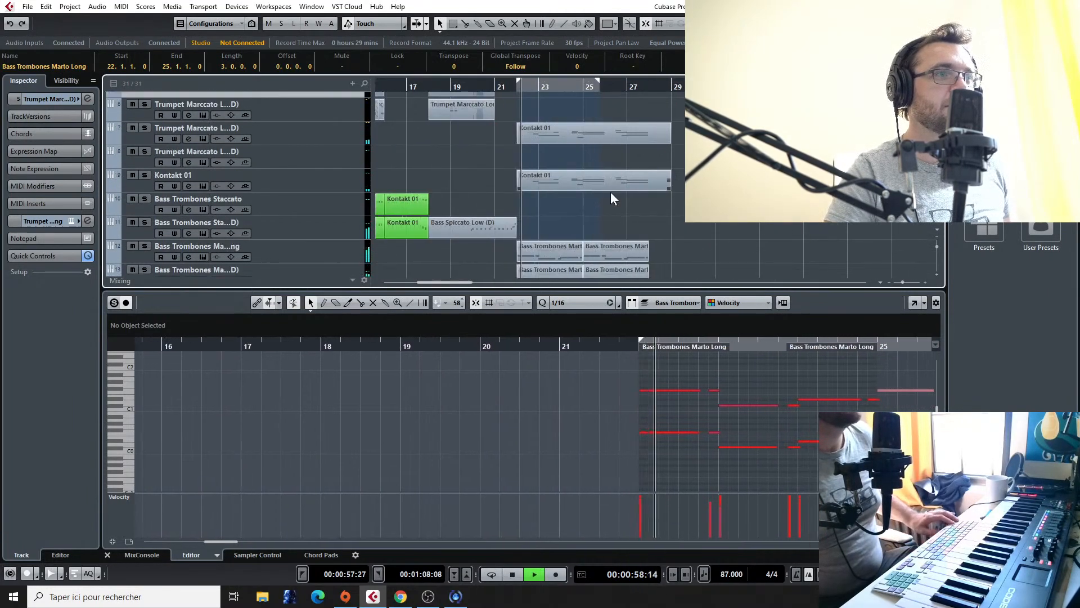
Step: Stop playback and delete the bar 22 part from the uppermost Bass Trombones Marto Long track
{"action": "scroll", "coordinate": [575, 231], "scroll_direction": "down", "scroll_amount": 2}
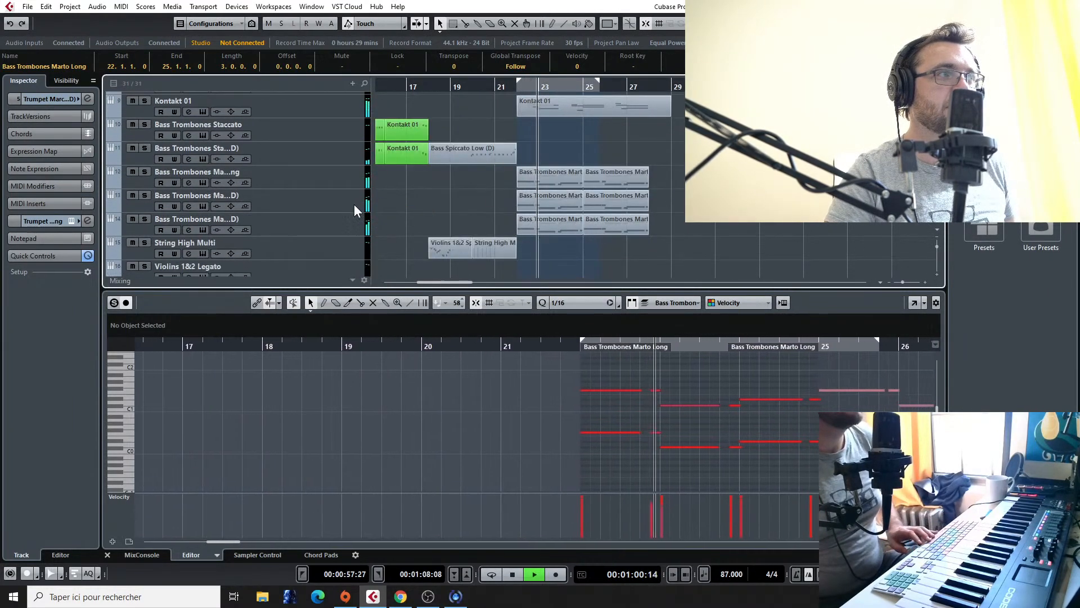
{"action": "key", "text": "space"}
{"action": "key", "text": "Delete"}
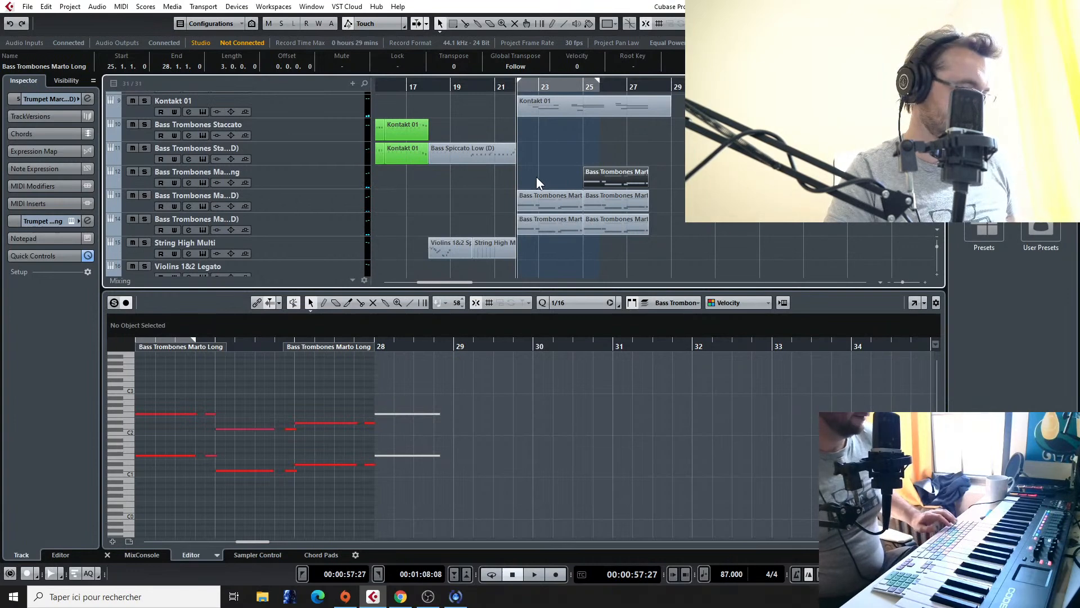
Step: Play the Kontakt 01 track in solo from bar 22, then turn its solo off and stop playback
{"action": "scroll", "coordinate": [553, 184], "scroll_direction": "up", "scroll_amount": 2}
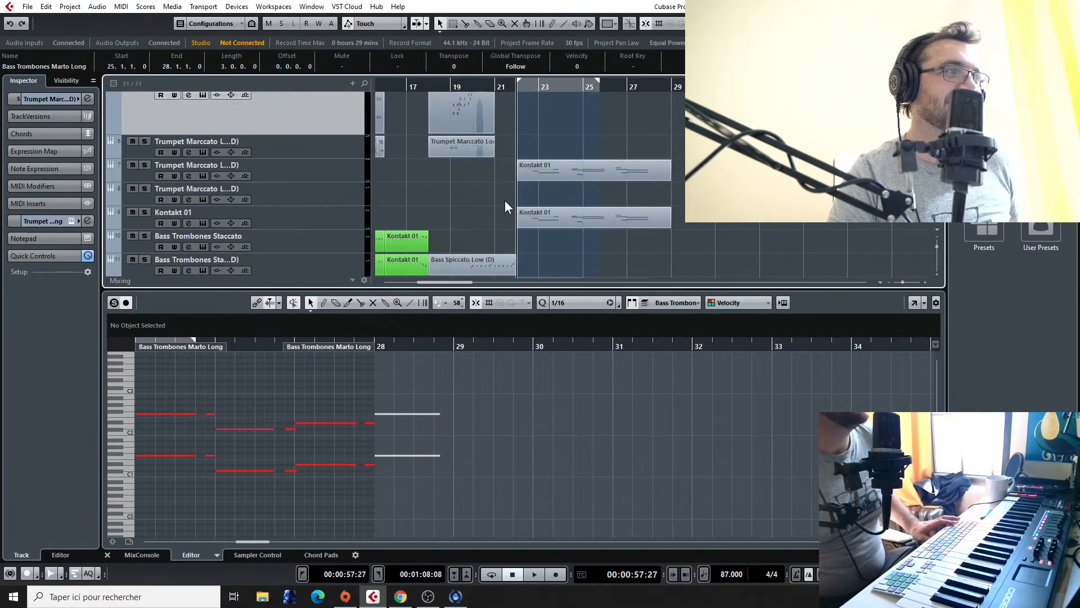
{"action": "left_click", "coordinate": [190, 211]}
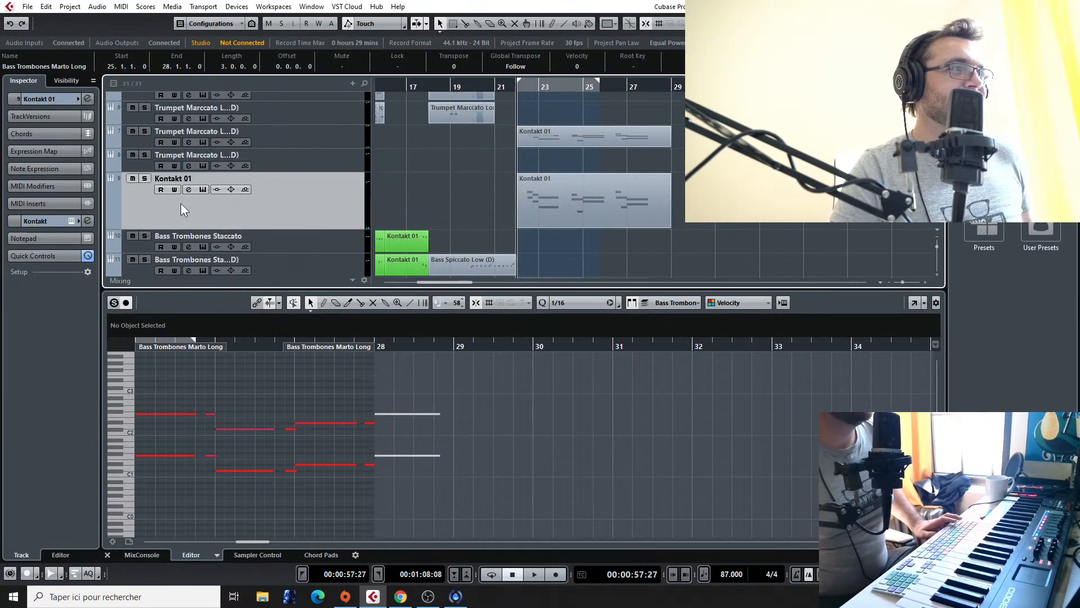
{"action": "left_click", "coordinate": [144, 179]}
{"action": "key", "text": "space"}
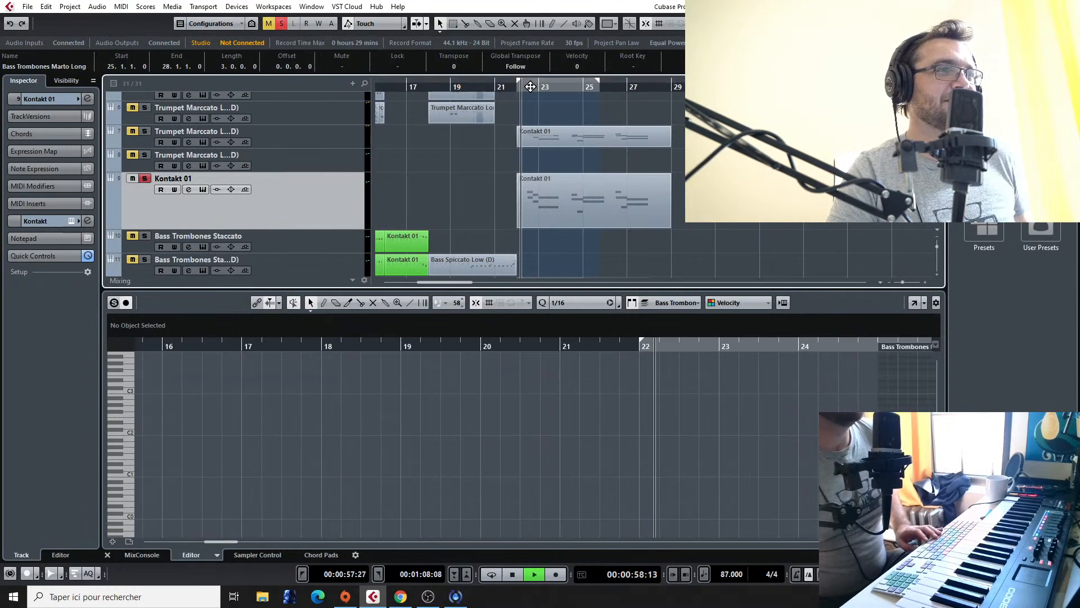
{"action": "left_click", "coordinate": [144, 178]}
{"action": "key", "text": "space"}
Step: Record repeated three-note chords on the uppermost Trumpet Marccato Long track, from bar 22 to bar 26
{"action": "left_click", "coordinate": [275, 157]}
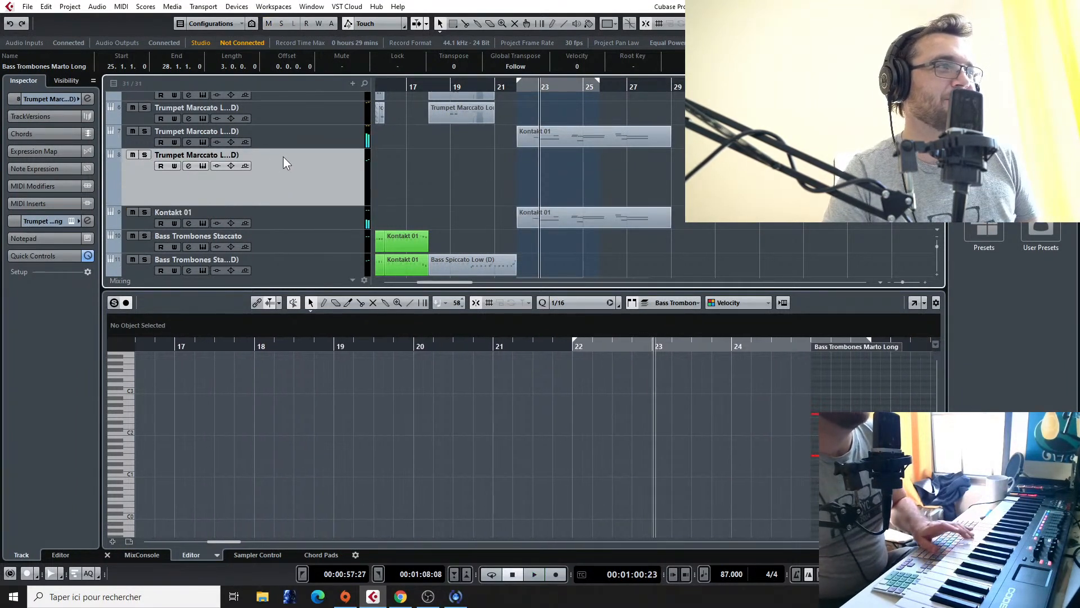
{"action": "left_click", "coordinate": [292, 117]}
{"action": "scroll", "coordinate": [291, 117], "scroll_direction": "up", "scroll_amount": 3}
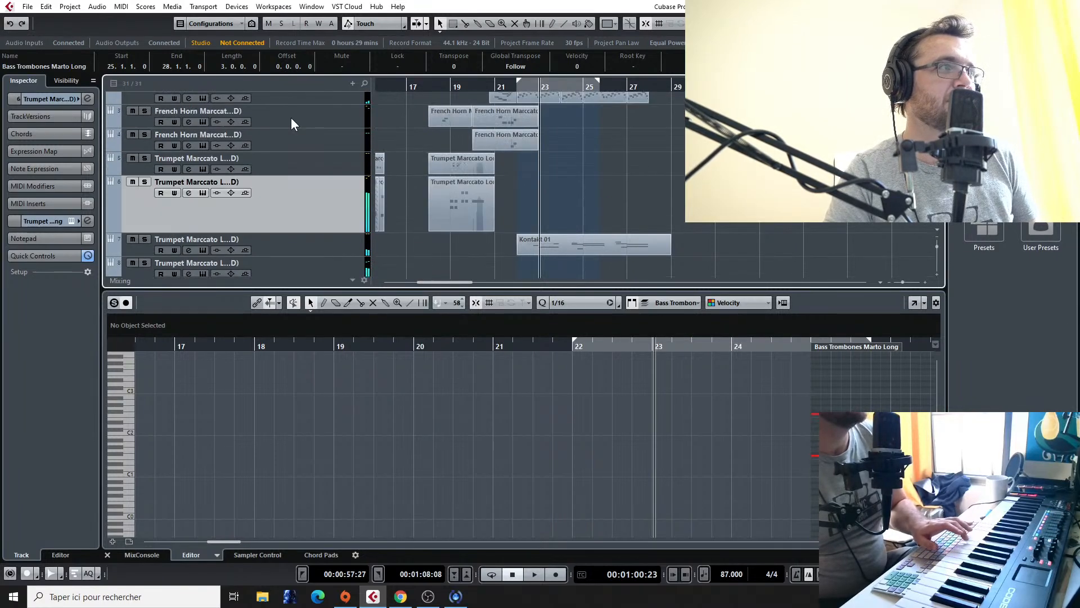
{"action": "left_click", "coordinate": [295, 170]}
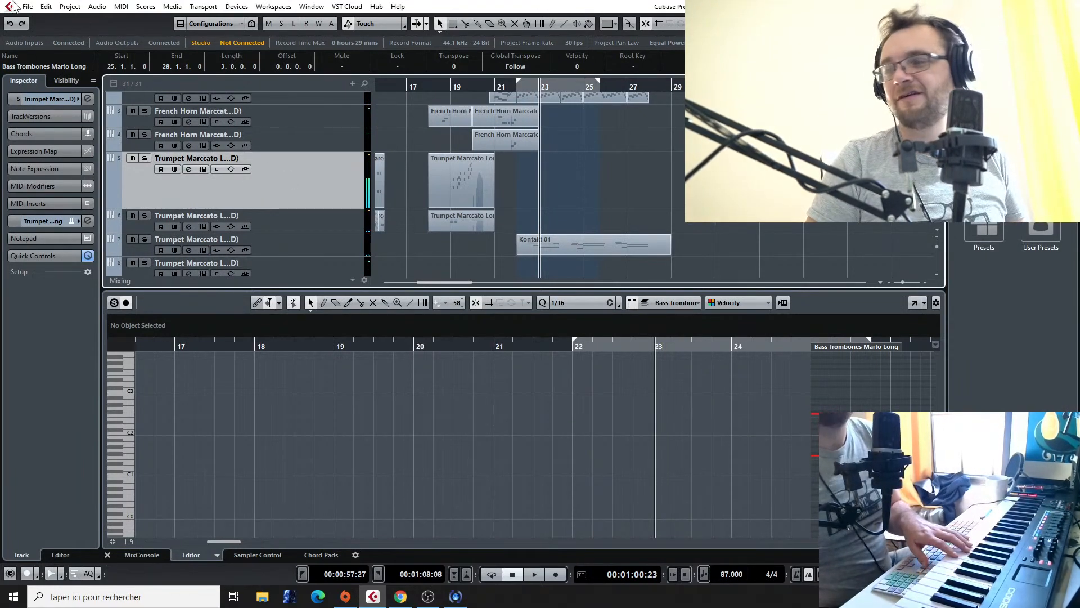
{"action": "left_click", "coordinate": [519, 90]}
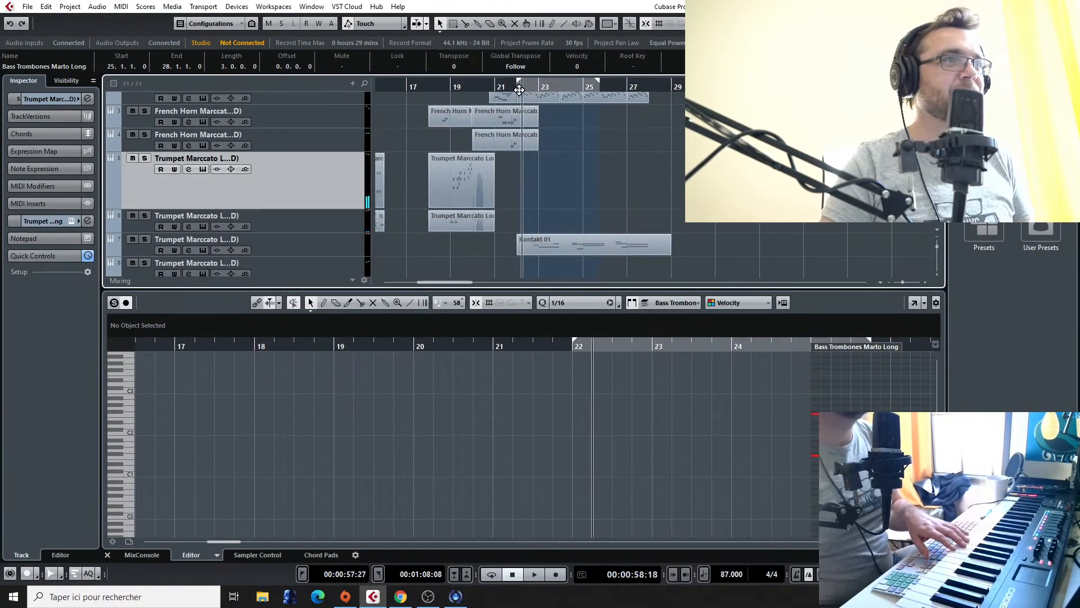
{"action": "left_click", "coordinate": [515, 89]}
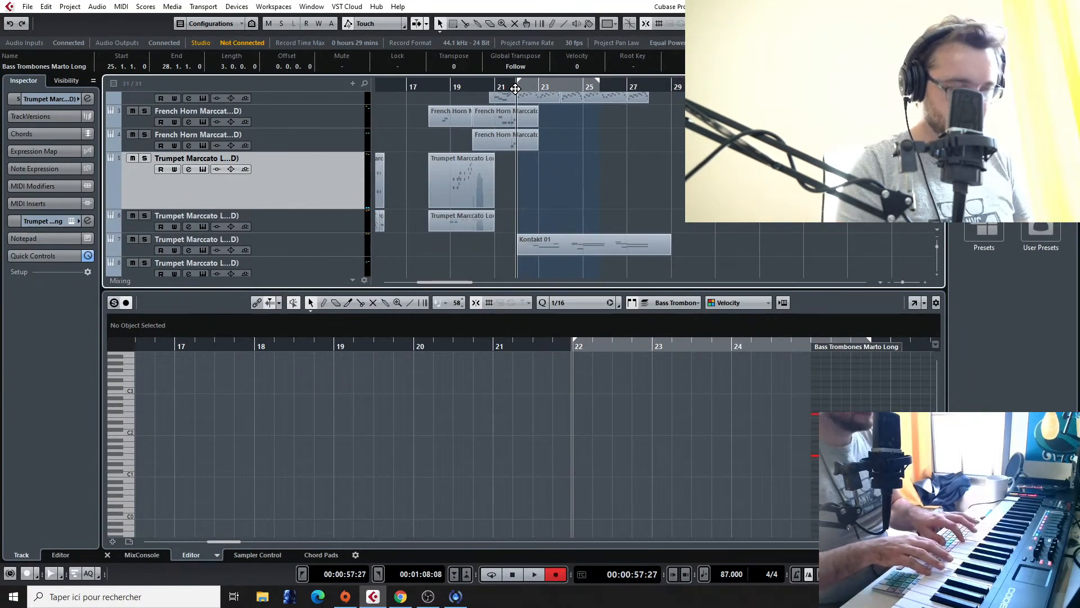
{"action": "key", "text": "KP_Multiply"}
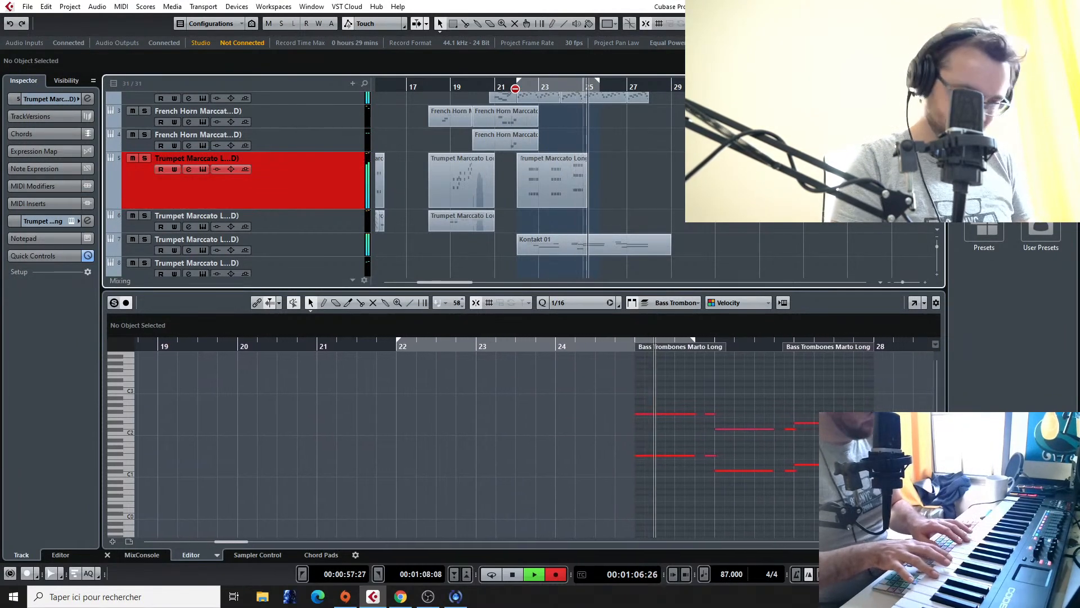
{"action": "key", "text": "space"}
{"action": "key", "text": "h"}
{"action": "key", "text": "h"}
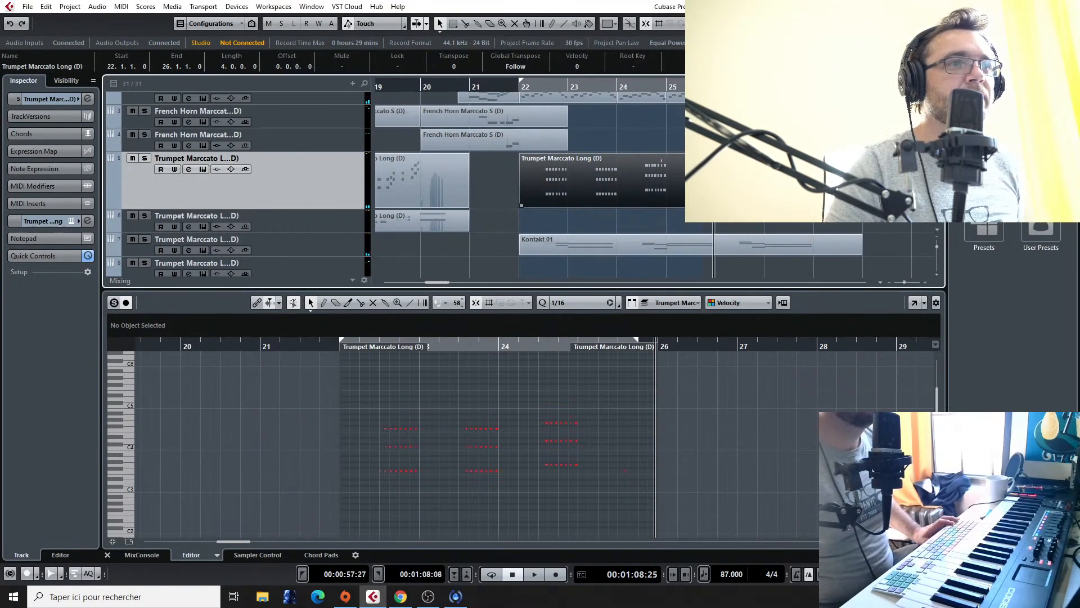
Step: Open the new trumpet part and raise the two lower note rows of the bar 24 chords, taking the lowest row to A#3
{"action": "double_click", "coordinate": [695, 189]}
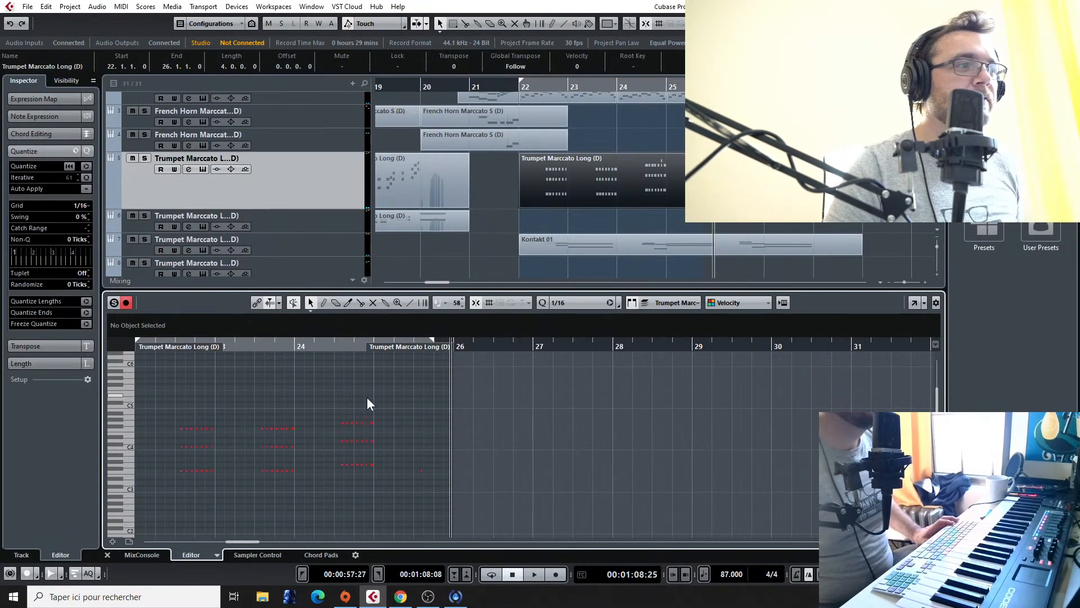
{"action": "left_click", "coordinate": [366, 422]}
{"action": "key", "text": "Delete"}
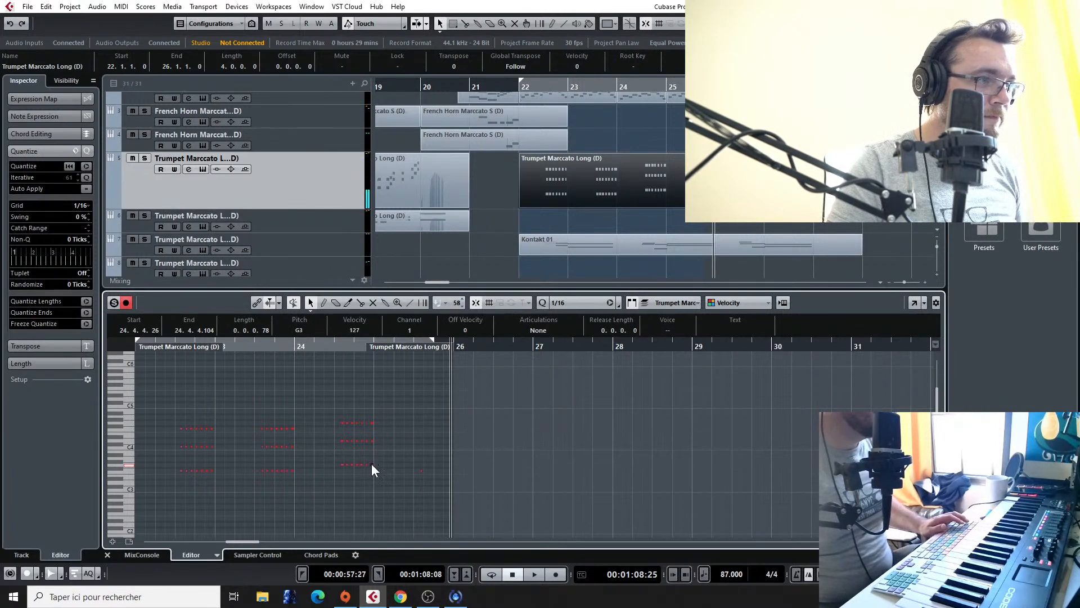
{"action": "left_click_drag", "start_coordinate": [405, 437], "coordinate": [338, 444]}
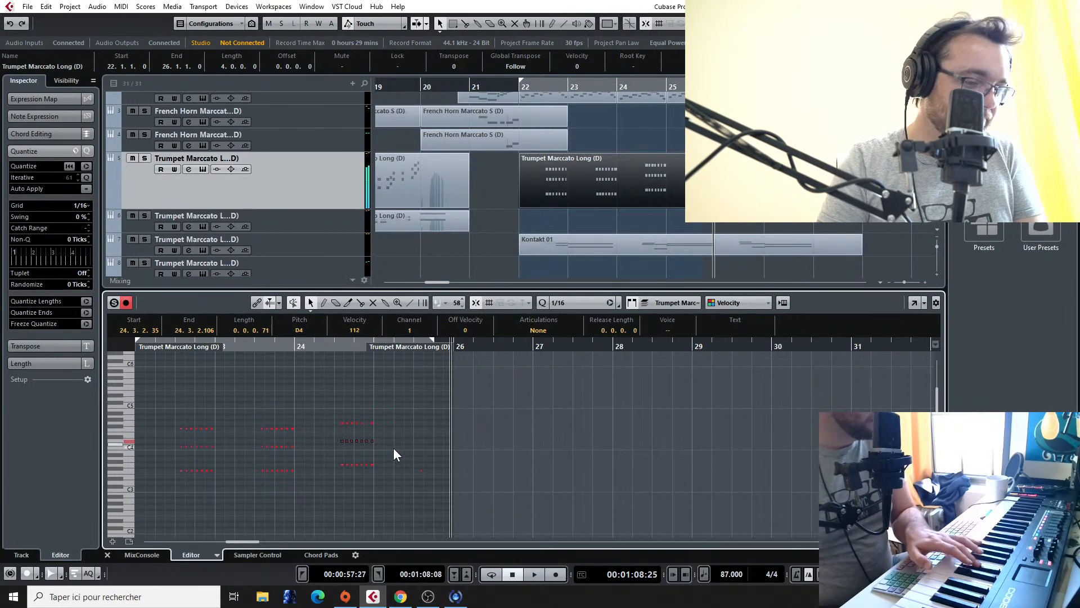
{"action": "left_click", "coordinate": [342, 465]}
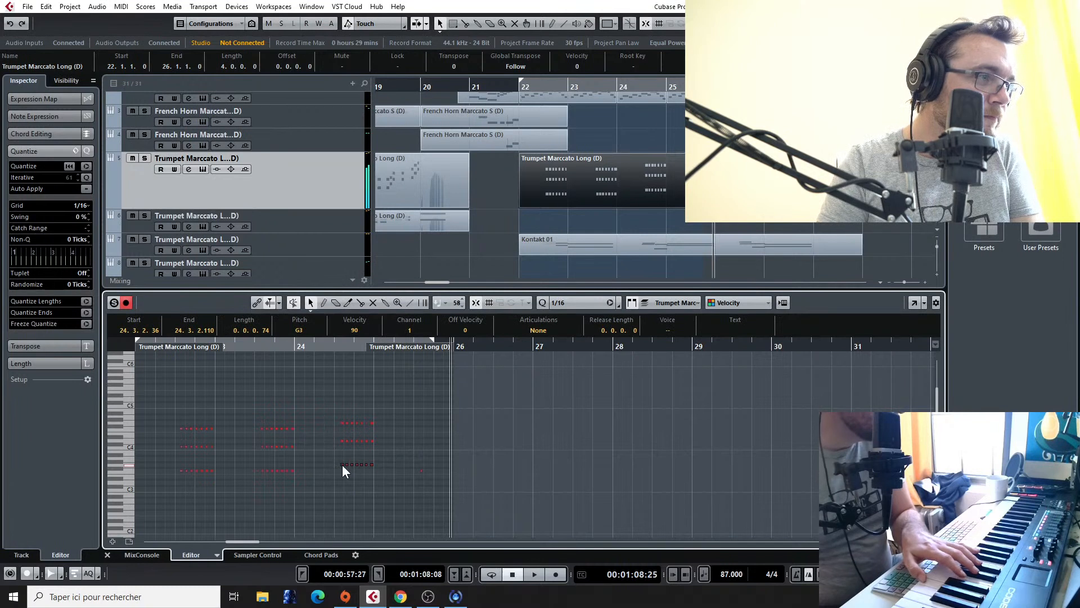
{"action": "left_click_drag", "start_coordinate": [342, 464], "coordinate": [342, 437]}
{"action": "left_click", "coordinate": [342, 440]}
{"action": "left_click", "coordinate": [342, 423]}
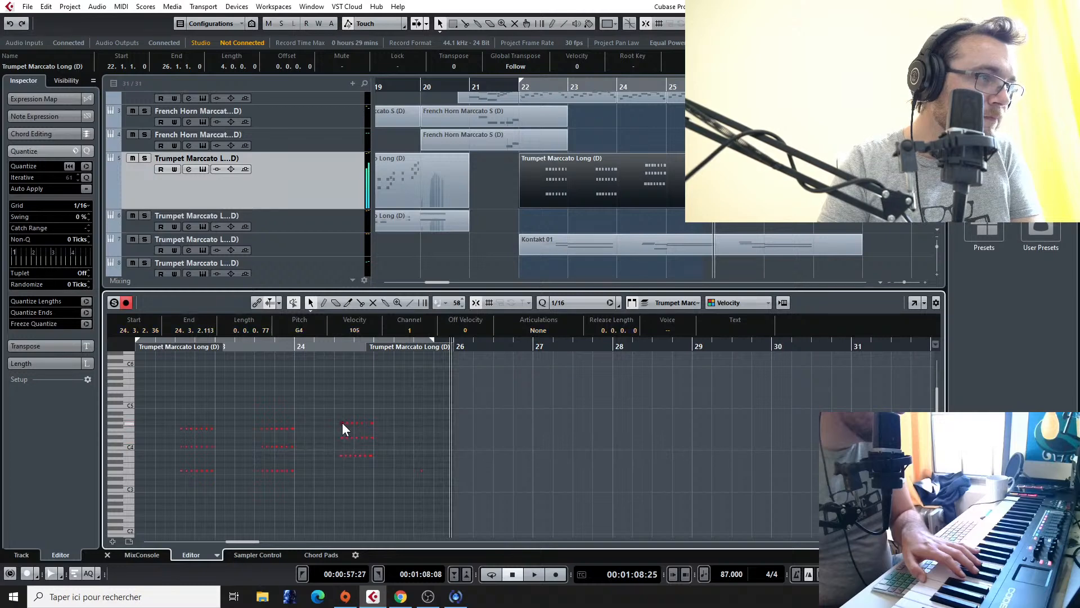
Step: Play the revised trumpet chords to check their voicing in bar 24
{"action": "left_click", "coordinate": [341, 351]}
{"action": "key", "text": "space"}
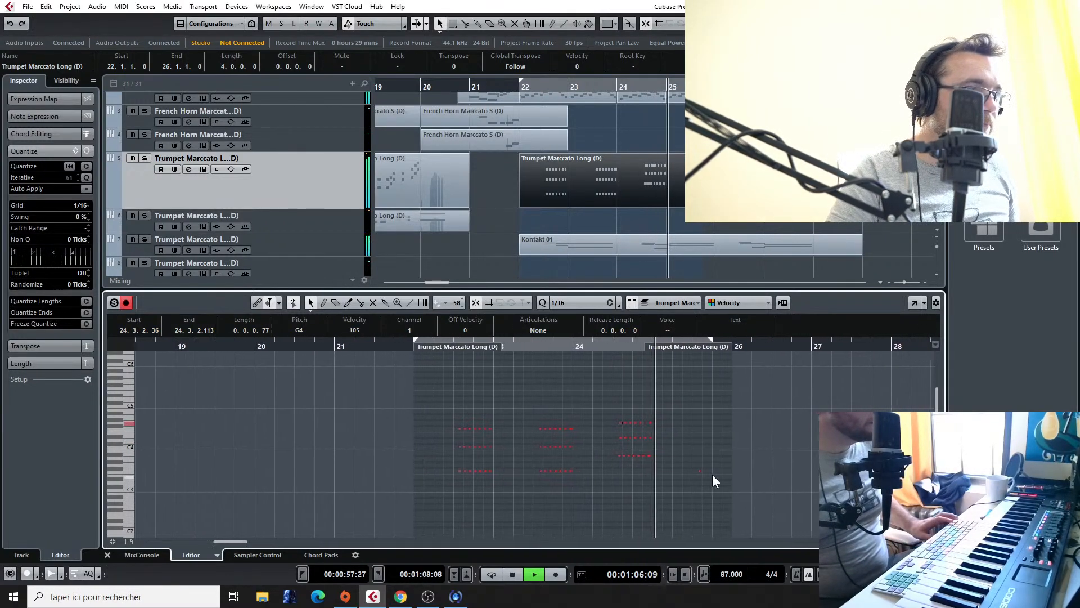
{"action": "key", "text": "space"}
Step: Remove the Kontakt 01 part from the third Trumpet Marccato track and play the passage from bar 22, with the trumpet chord part open
{"action": "scroll", "coordinate": [637, 171], "scroll_direction": "down", "scroll_amount": 3}
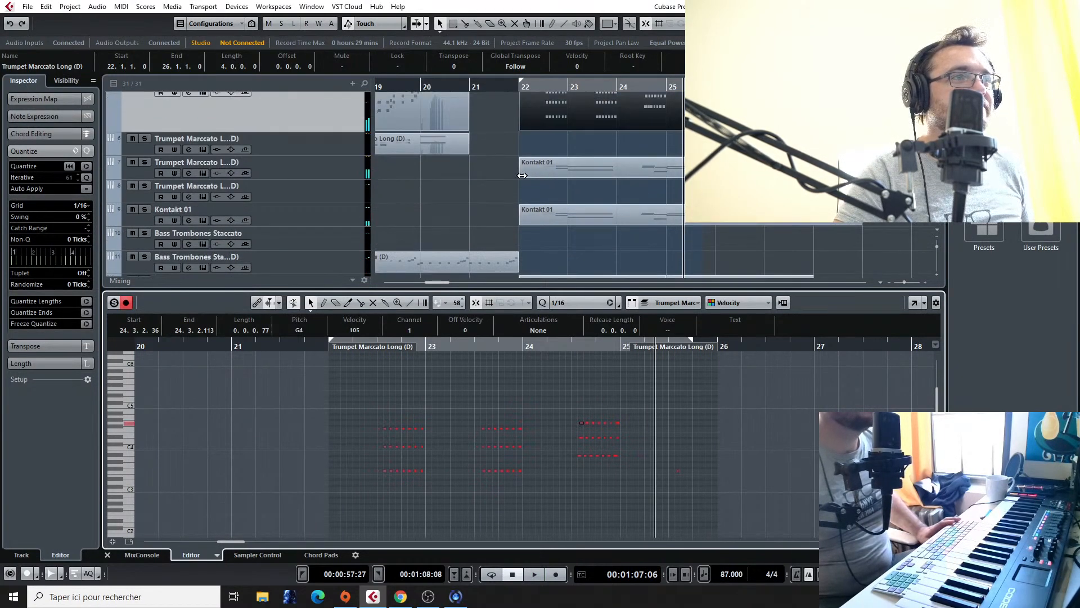
{"action": "double_click", "coordinate": [522, 176]}
{"action": "left_click", "coordinate": [517, 88]}
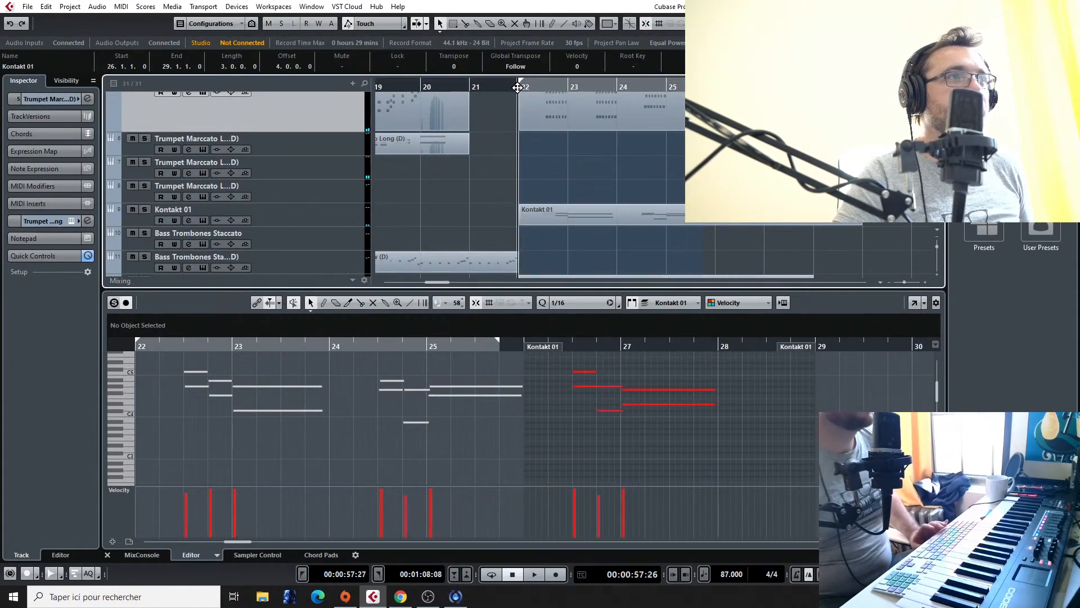
{"action": "key", "text": "space"}
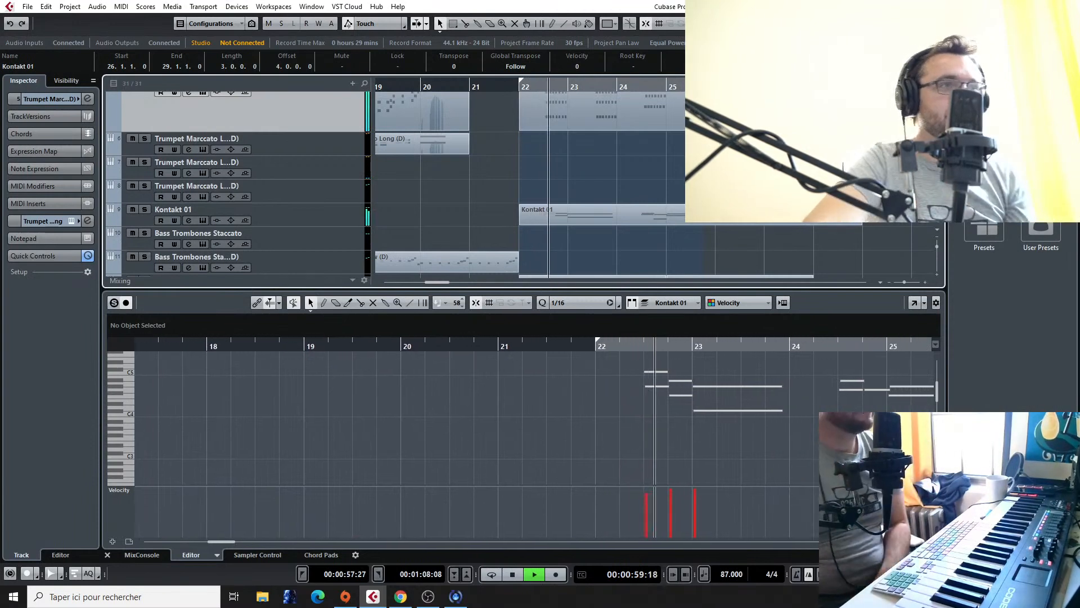
{"action": "double_click", "coordinate": [599, 104]}
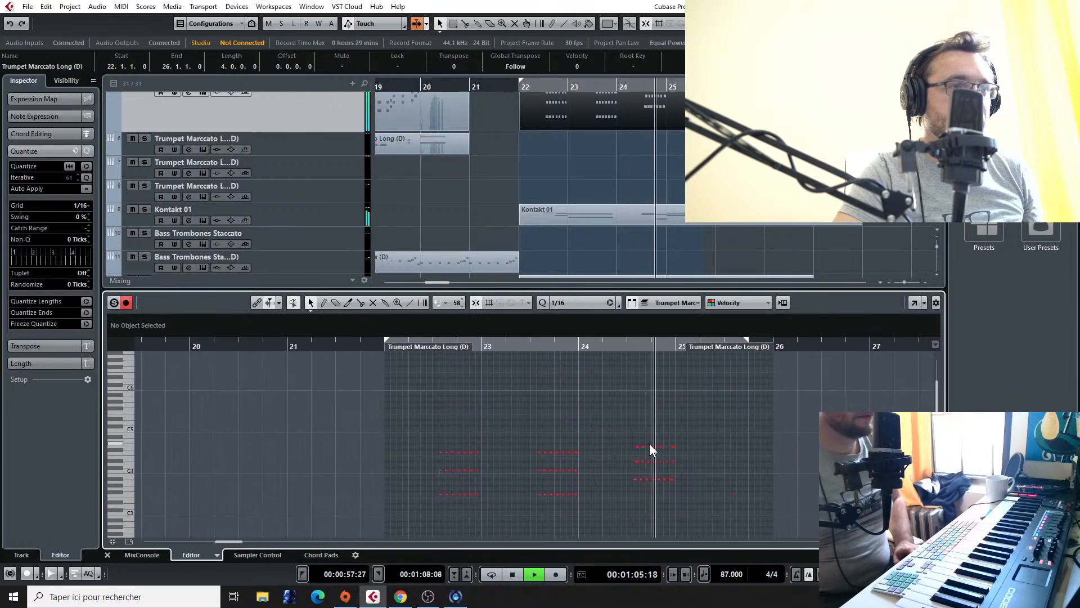
{"action": "key", "text": "space"}
Step: Show the velocity lane for the recorded Trumpet Marccato Long chord part
{"action": "left_click", "coordinate": [554, 117]}
{"action": "double_click", "coordinate": [554, 118]}
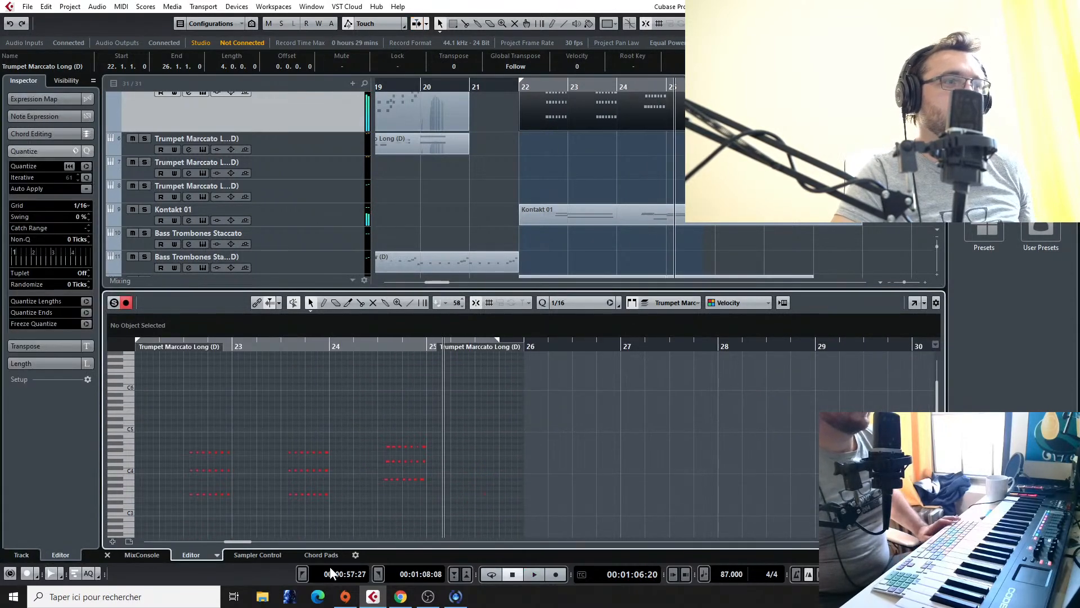
{"action": "left_click", "coordinate": [114, 541]}
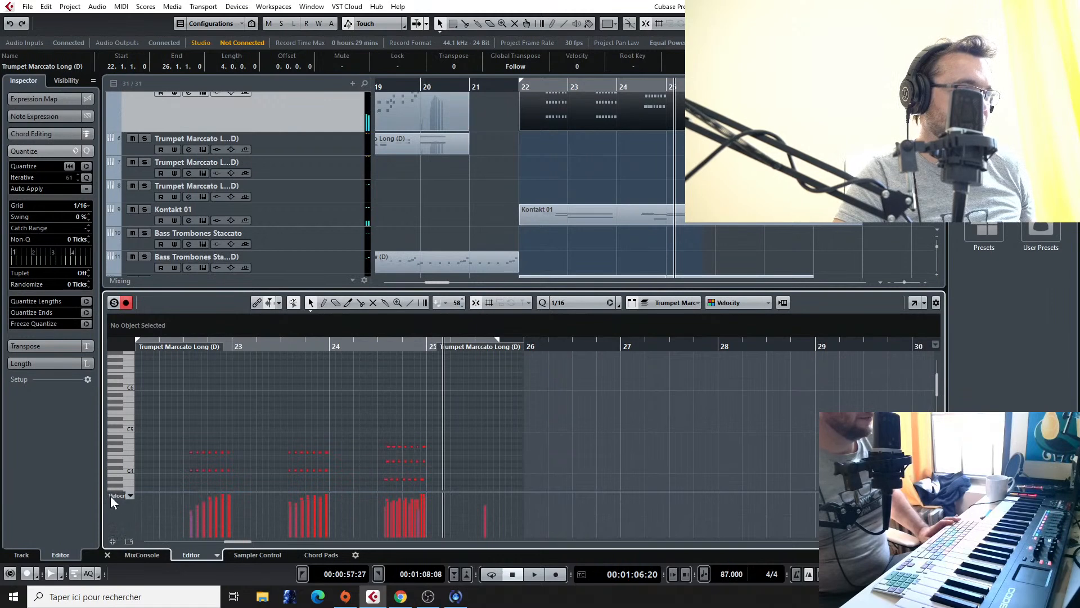
{"action": "left_click", "coordinate": [131, 494]}
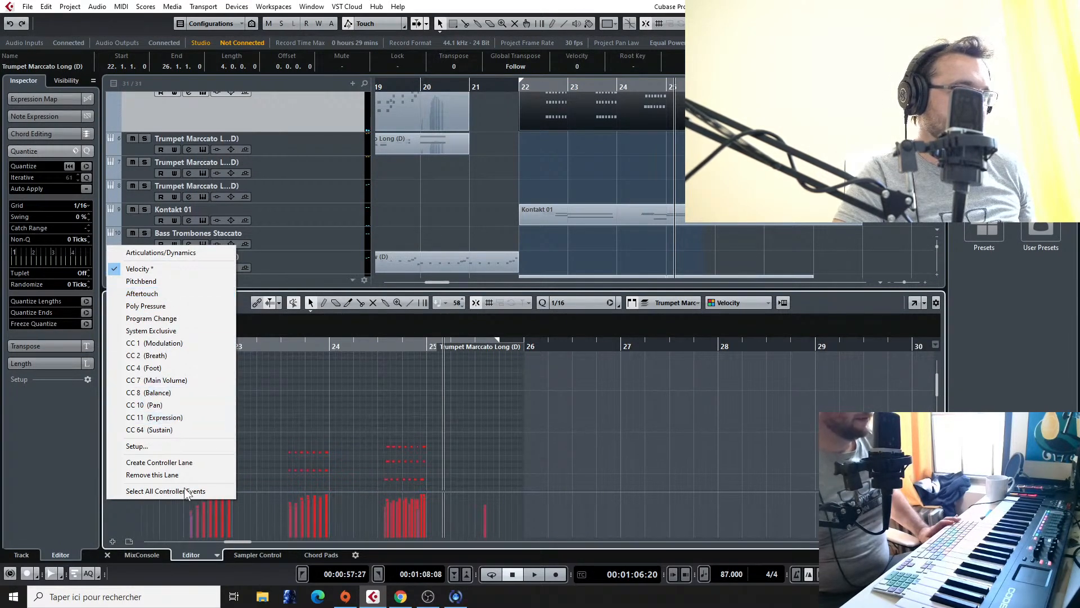
{"action": "left_click", "coordinate": [305, 438]}
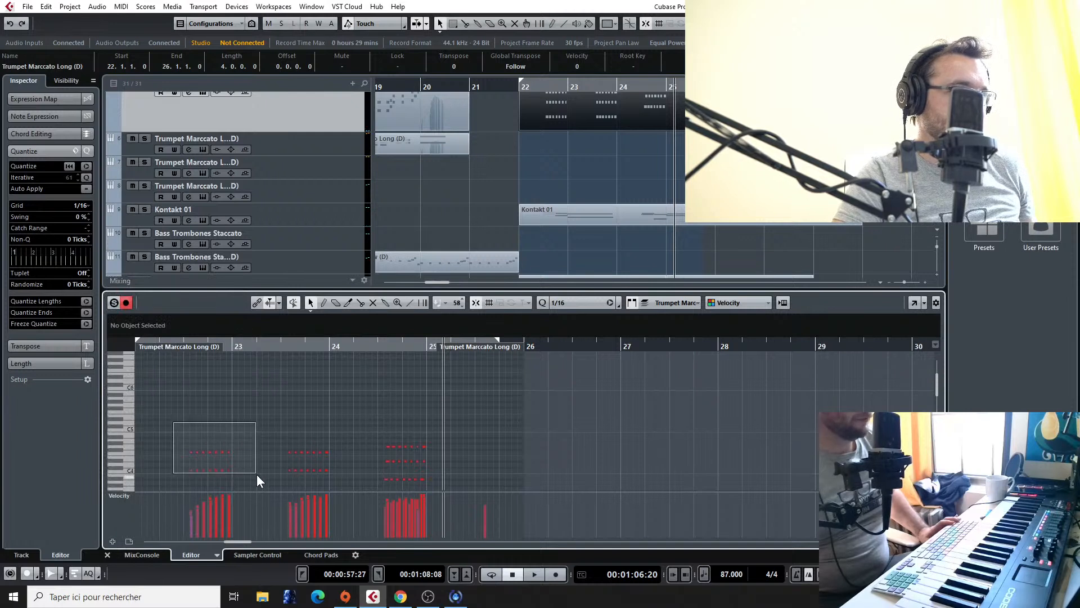
Step: Draw a rising velocity ramp starting at 48 over the bar 22 trumpet chords with the Line tool, and play it back
{"action": "left_click_drag", "start_coordinate": [256, 473], "coordinate": [255, 474]}
{"action": "left_click", "coordinate": [411, 303]}
{"action": "scroll", "coordinate": [171, 414], "scroll_direction": "down", "scroll_amount": 3}
{"action": "key", "text": "1"}
{"action": "left_click_drag", "start_coordinate": [170, 362], "coordinate": [248, 438]}
{"action": "right_click", "coordinate": [183, 528]}
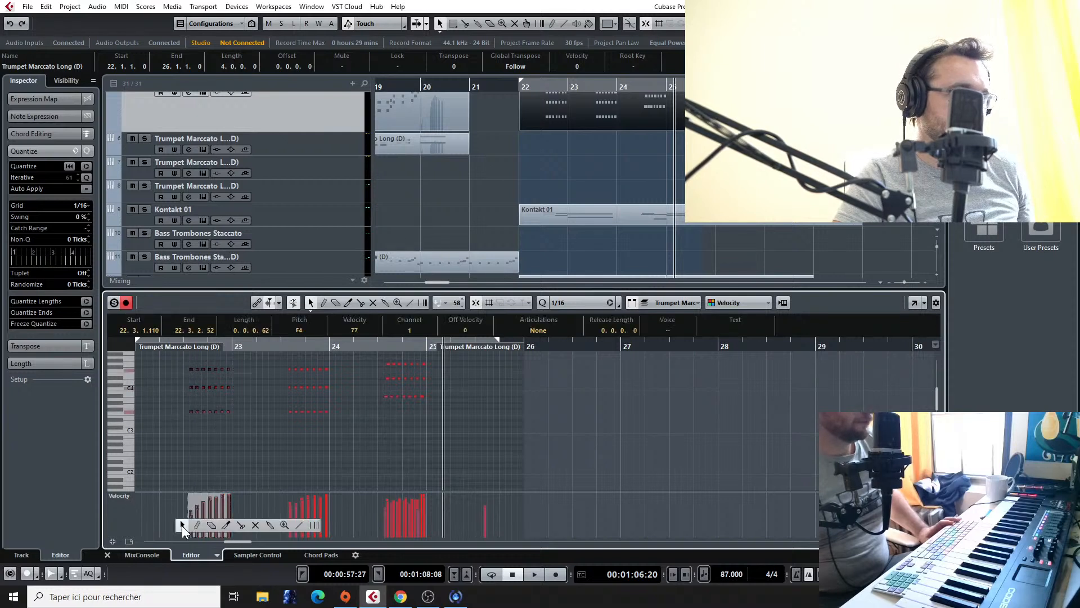
{"action": "left_click", "coordinate": [297, 526]}
{"action": "left_click_drag", "start_coordinate": [187, 531], "coordinate": [240, 500]}
{"action": "left_click", "coordinate": [180, 339]}
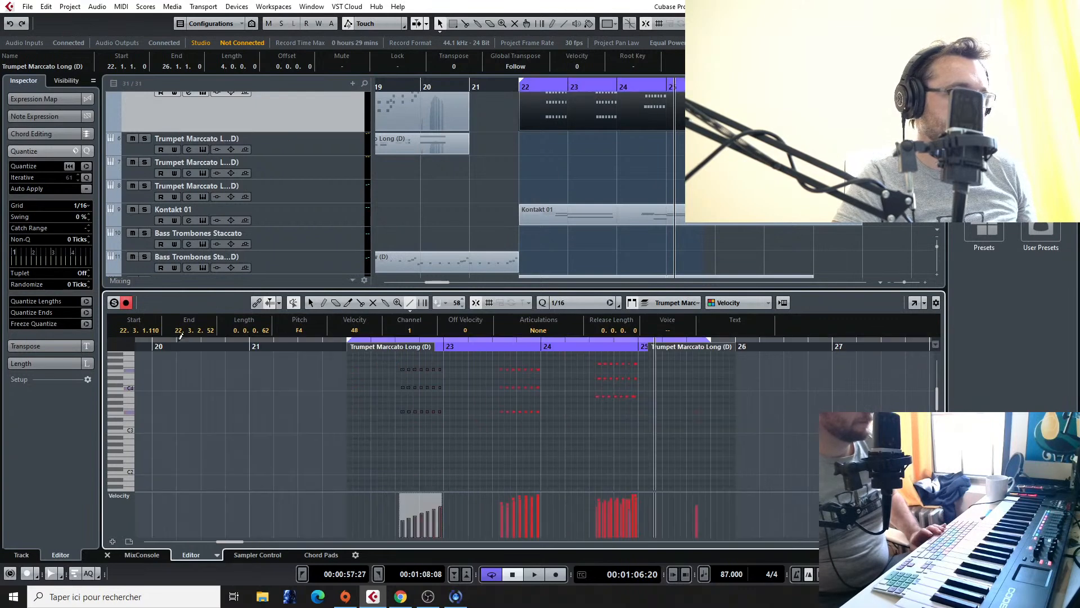
{"action": "key", "text": "space"}
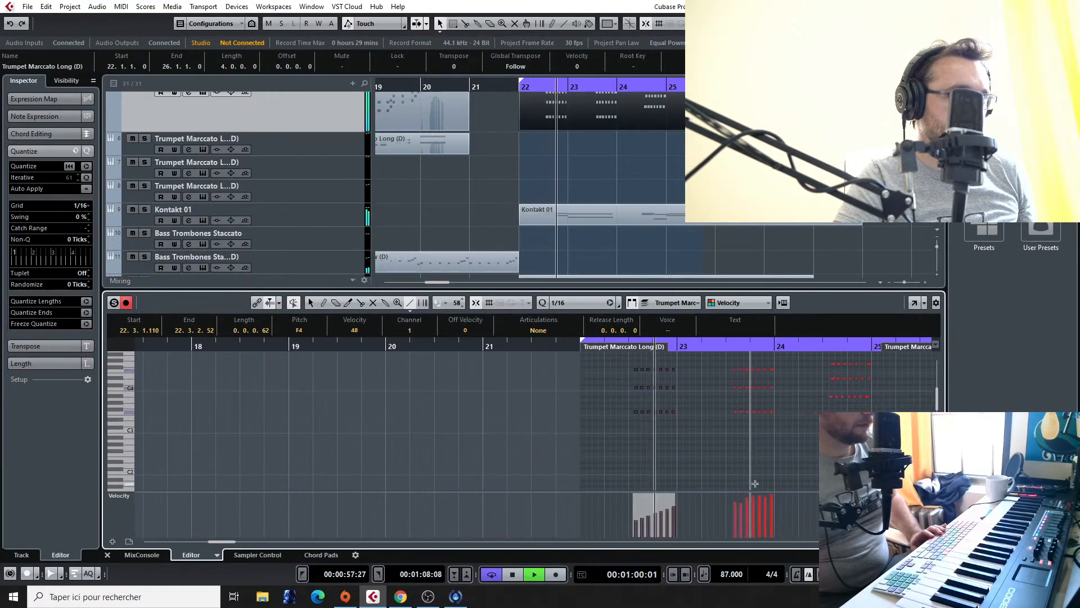
{"action": "key", "text": "space"}
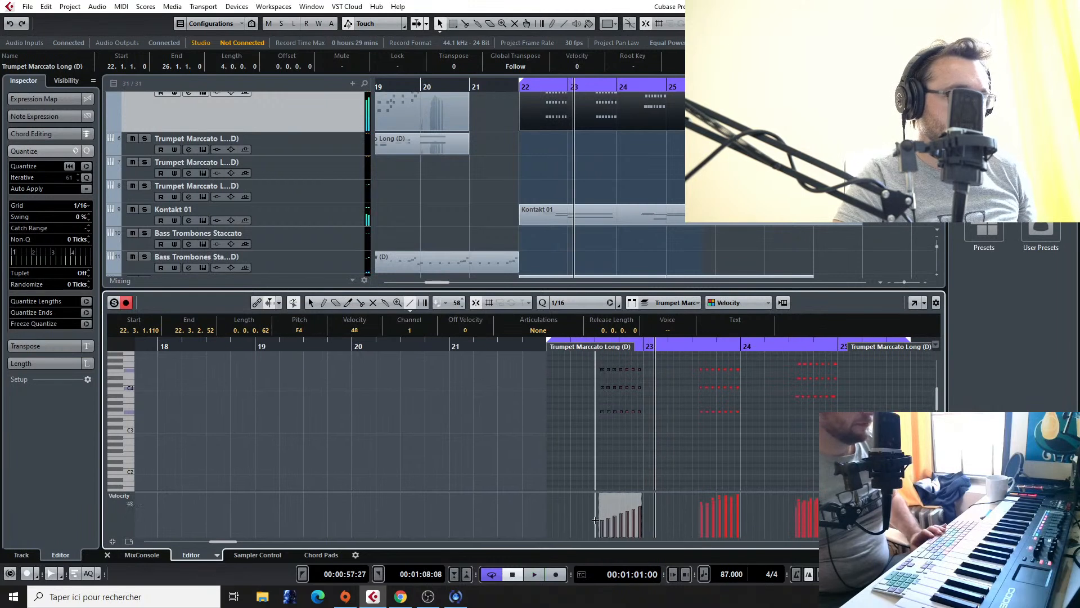
Step: Redraw the bar 22 velocity ramp to start at 55 with a steeper rise, and play it back without cycling
{"action": "left_click_drag", "start_coordinate": [597, 521], "coordinate": [648, 492]}
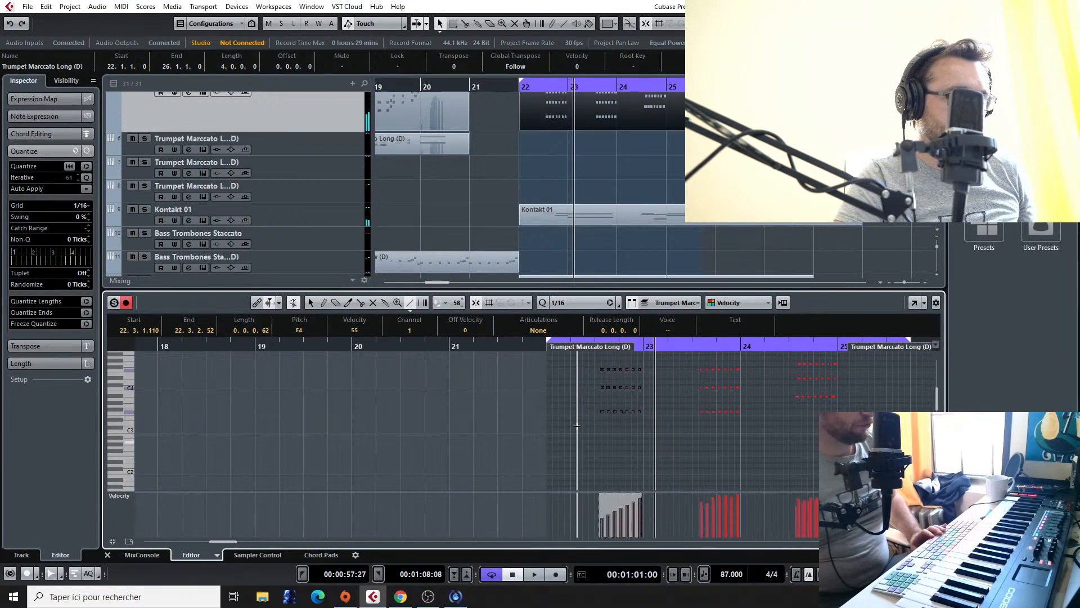
{"action": "left_click", "coordinate": [586, 345]}
{"action": "key", "text": "space"}
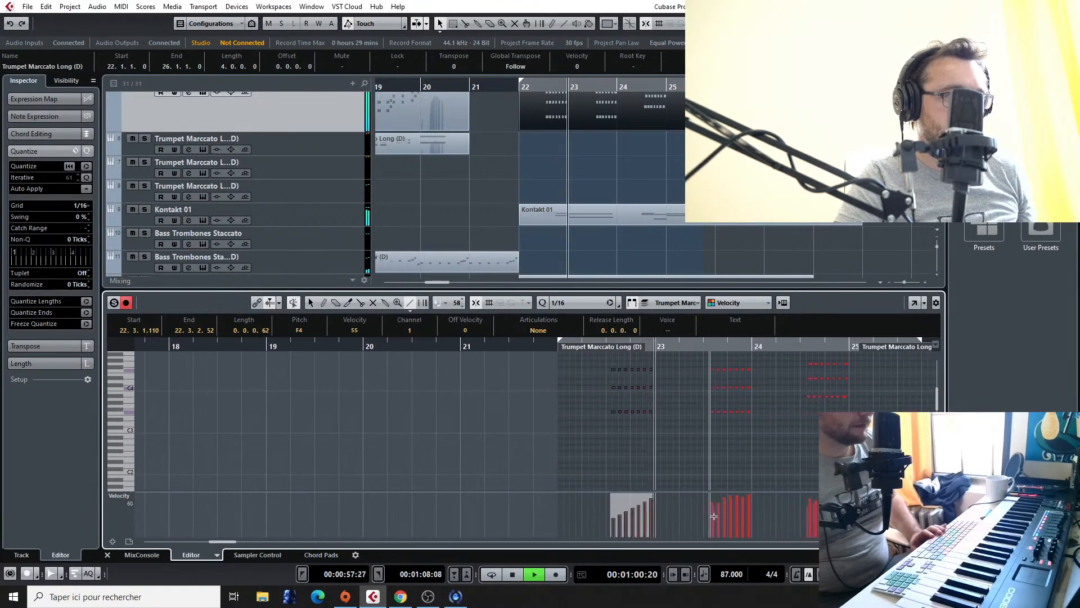
{"action": "key", "text": "space"}
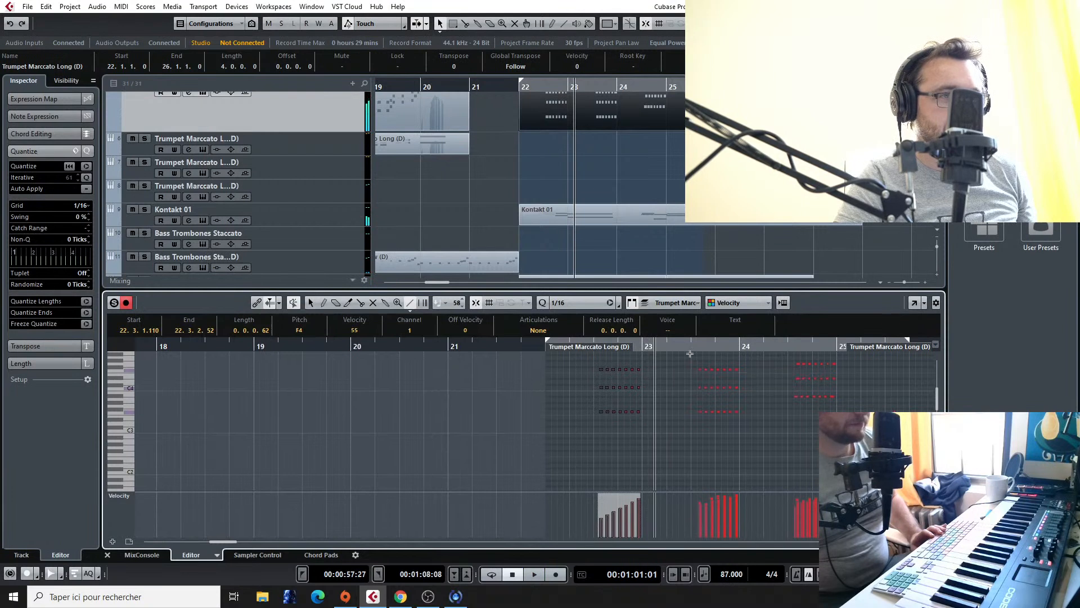
Step: Select the repeated chords at the end of bar 23 and draw a rising velocity ramp across them
{"action": "left_click_drag", "start_coordinate": [683, 360], "coordinate": [757, 427]}
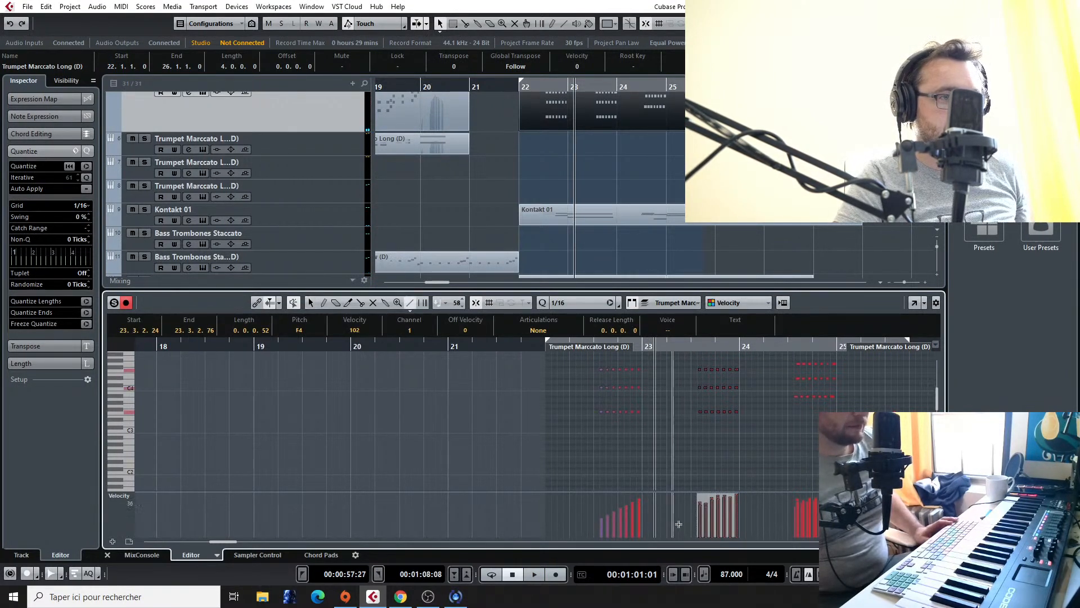
{"action": "left_click_drag", "start_coordinate": [687, 520], "coordinate": [755, 495]}
{"action": "left_click_drag", "start_coordinate": [789, 529], "coordinate": [837, 506]}
{"action": "left_click_drag", "start_coordinate": [771, 356], "coordinate": [851, 403]}
{"action": "right_click", "coordinate": [812, 526]}
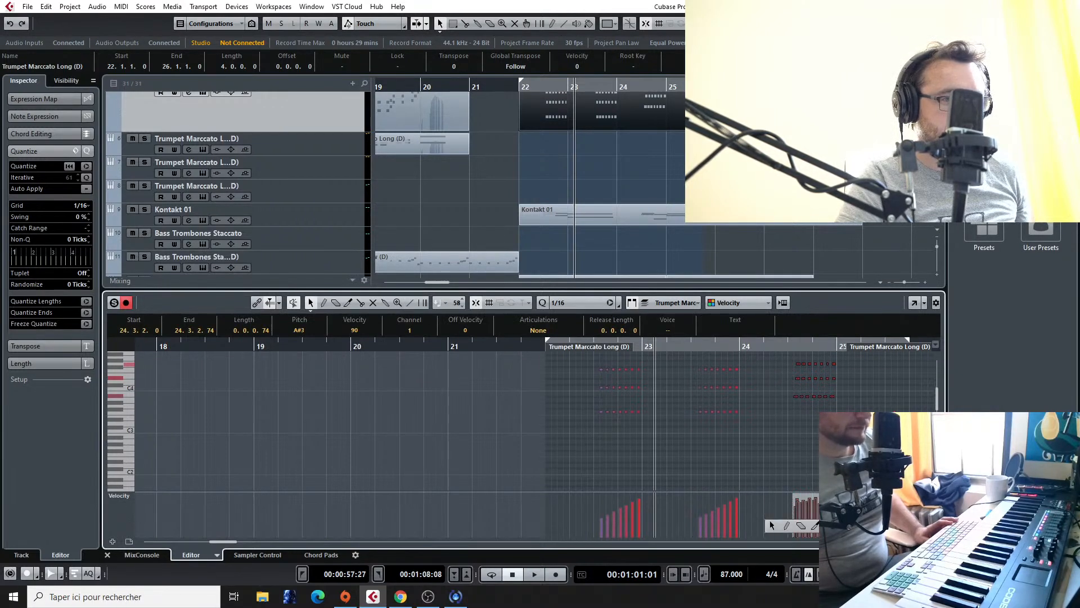
{"action": "left_click", "coordinate": [816, 526]}
{"action": "left_click", "coordinate": [771, 524]}
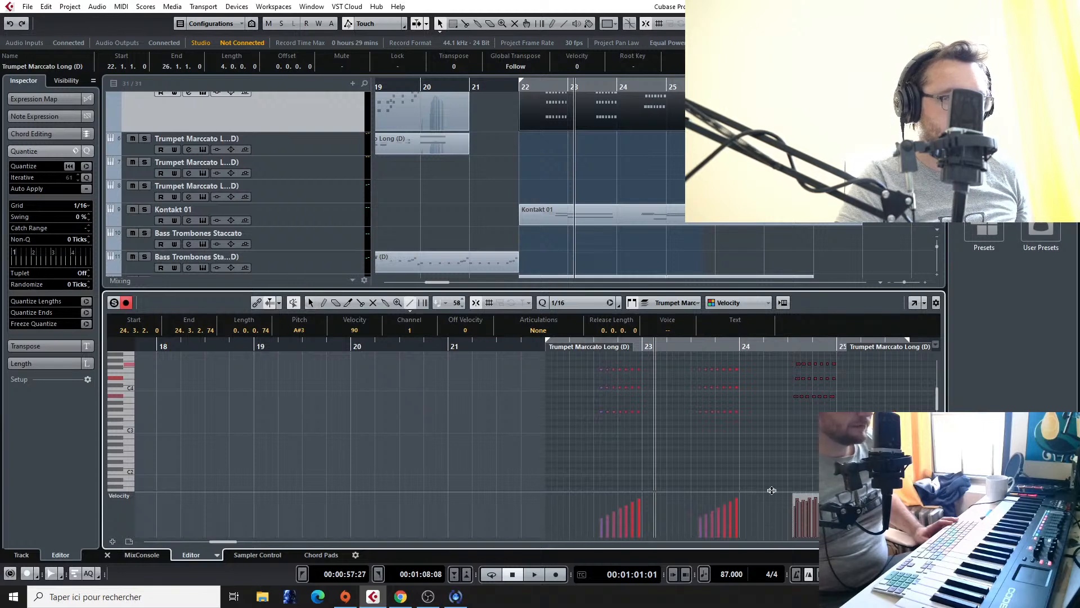
{"action": "key", "text": "g"}
{"action": "left_click", "coordinate": [907, 390]}
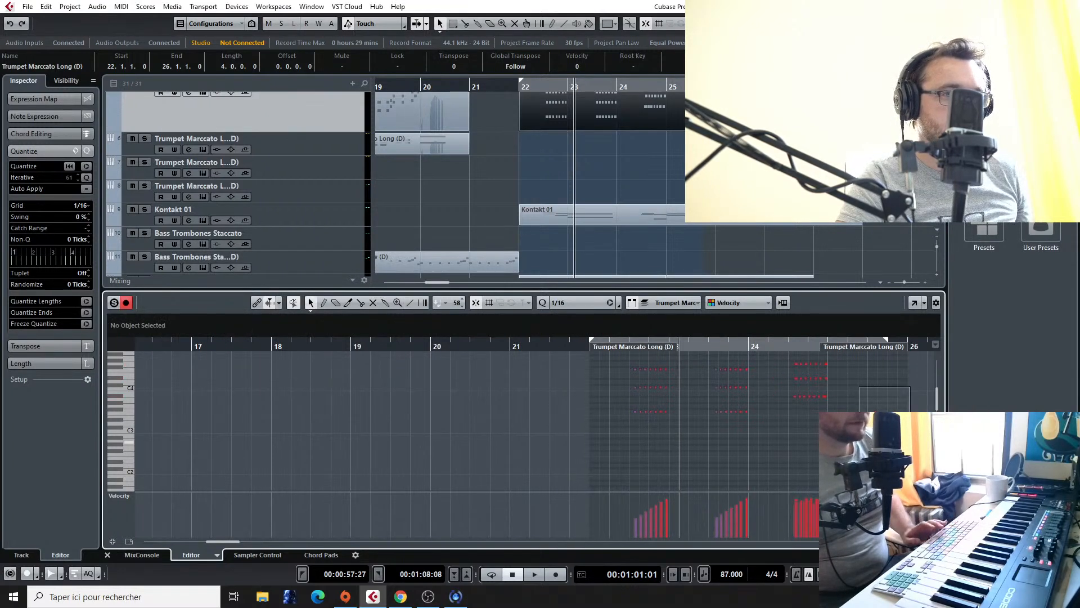
Step: Select the repeated chords at the end of bar 24 and draw a velocity ramp rising from 58 with the Line tool
{"action": "left_click", "coordinate": [825, 397]}
{"action": "left_click", "coordinate": [787, 368]}
{"action": "left_click_drag", "start_coordinate": [774, 365], "coordinate": [837, 406]}
{"action": "left_click_drag", "start_coordinate": [858, 361], "coordinate": [769, 420]}
{"action": "right_click", "coordinate": [775, 523]}
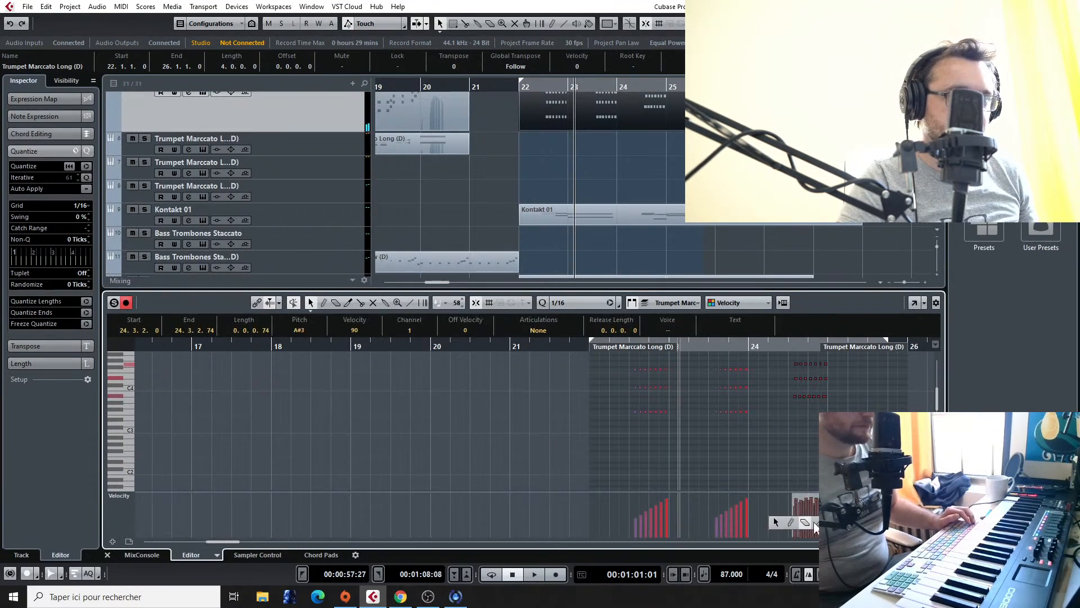
{"action": "left_click", "coordinate": [880, 523]}
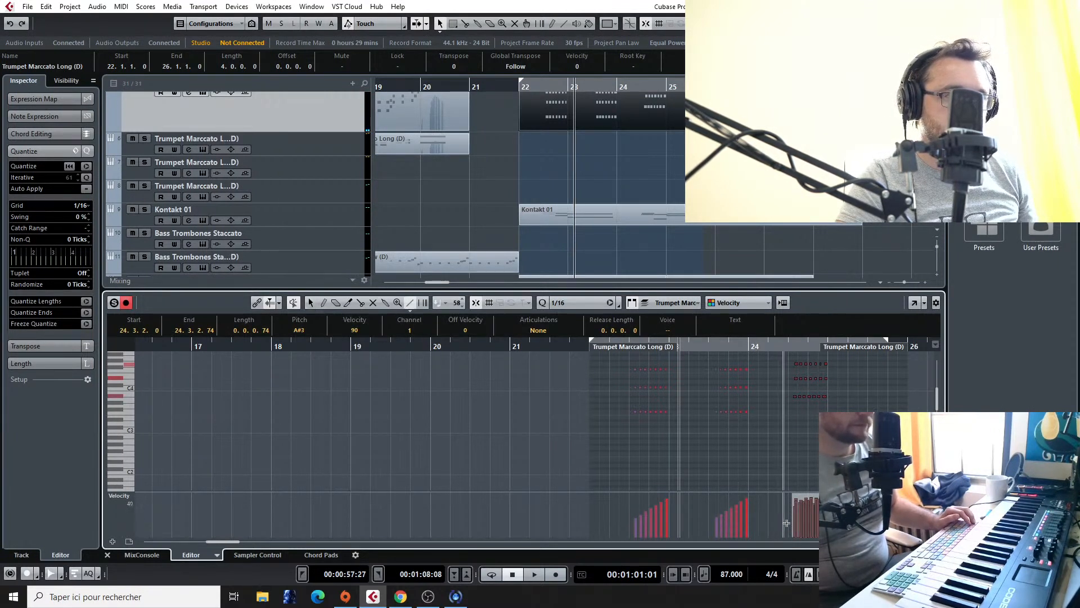
{"action": "left_click_drag", "start_coordinate": [784, 521], "coordinate": [787, 521]}
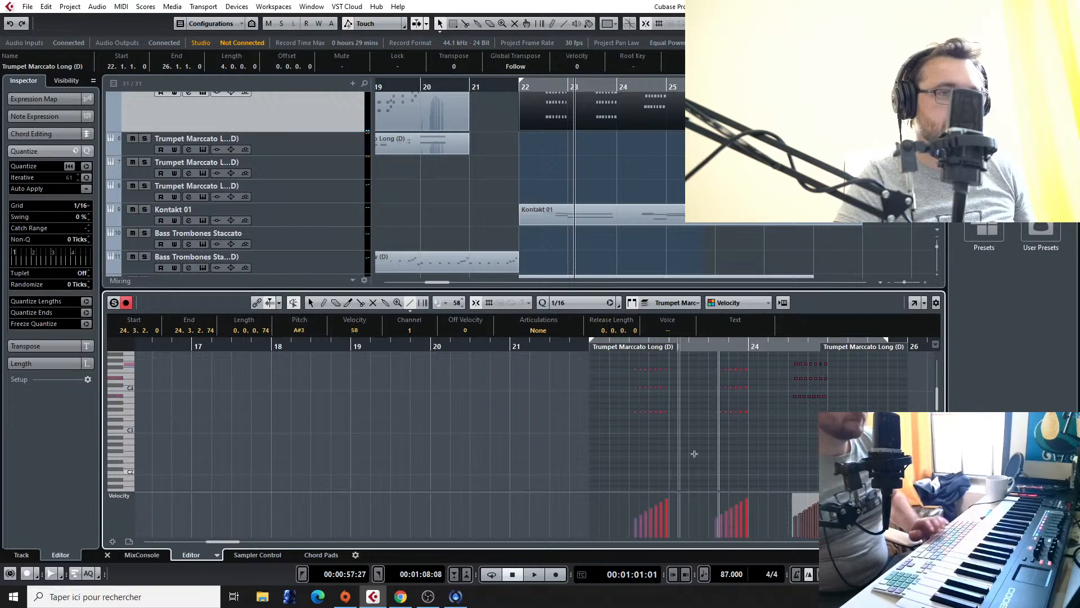
Step: Copy the repeated trumpet chords from the end of bar 22 to the end of bar 25, and play the passage
{"action": "key", "text": "space"}
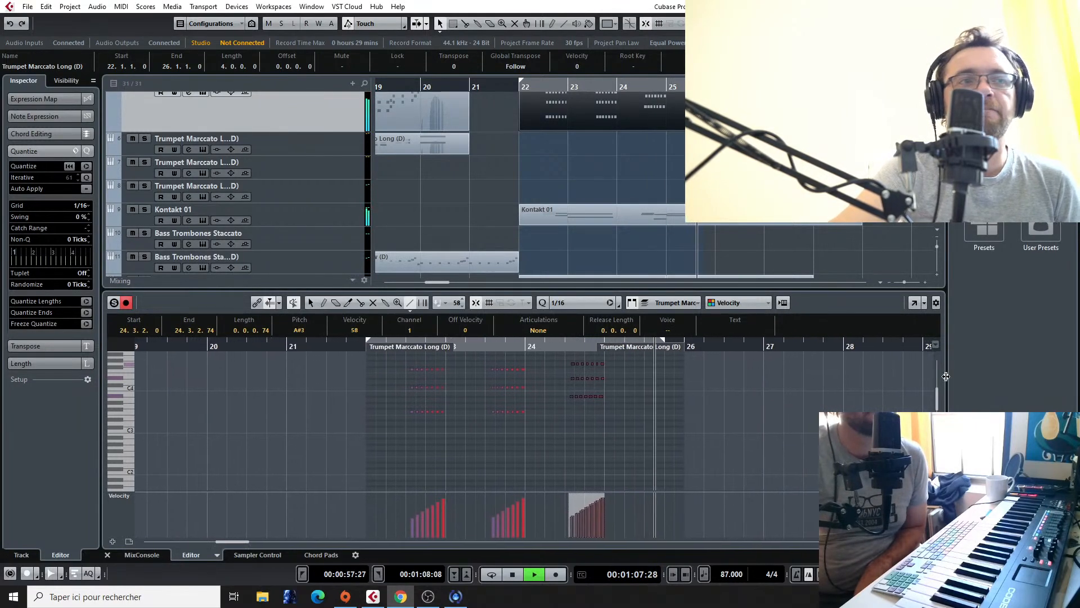
{"action": "right_click", "coordinate": [454, 412]}
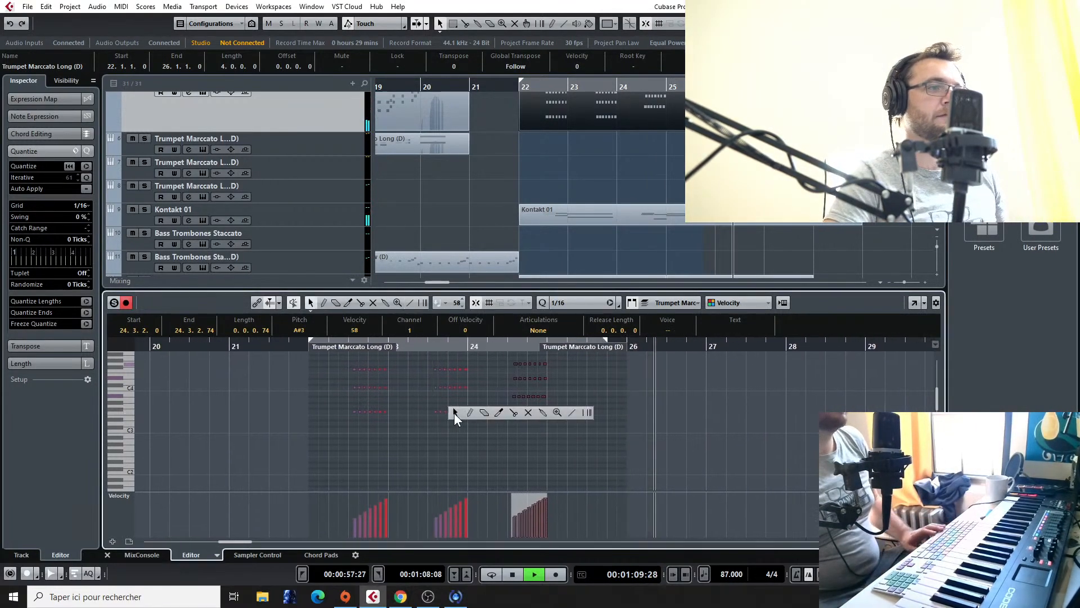
{"action": "key", "text": "space"}
{"action": "left_click_drag", "start_coordinate": [339, 356], "coordinate": [401, 425]}
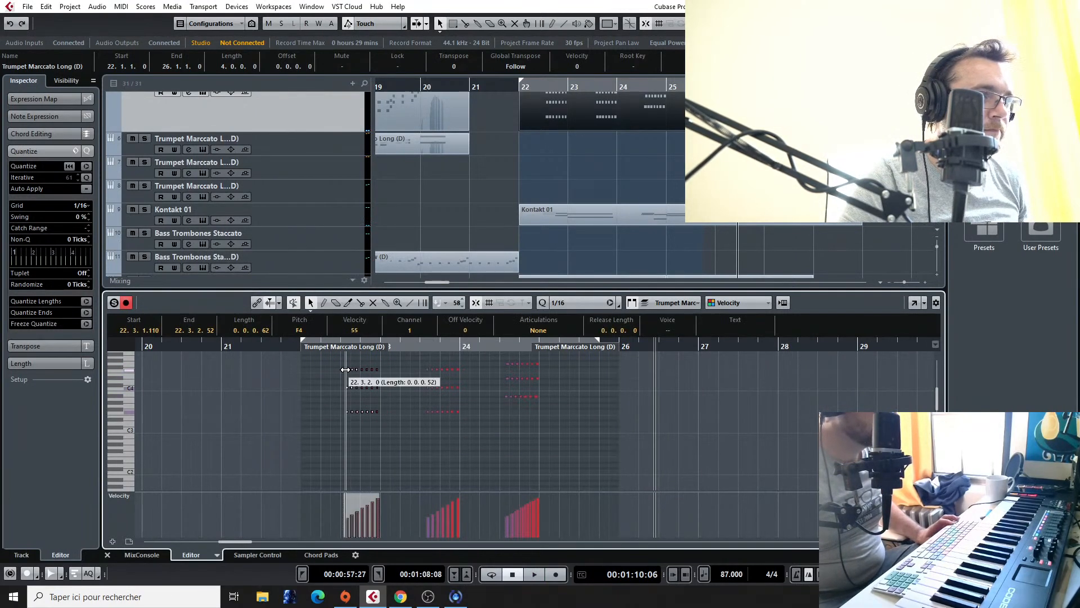
{"action": "scroll", "coordinate": [359, 383], "scroll_direction": "up", "scroll_amount": 2}
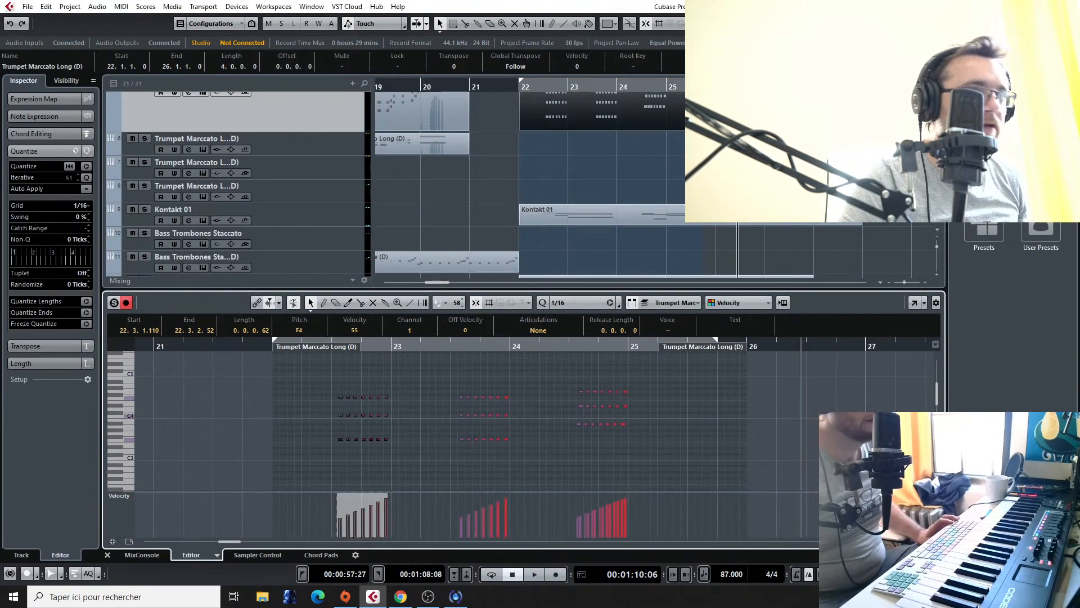
{"action": "scroll", "coordinate": [698, 157], "scroll_direction": "up", "scroll_amount": 1}
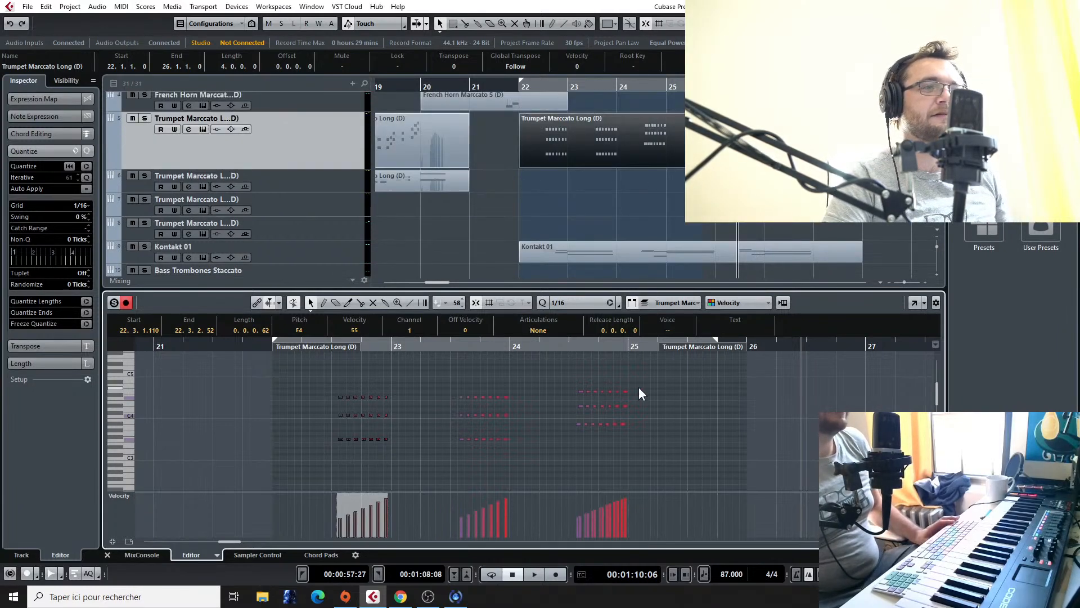
{"action": "left_click_drag", "start_coordinate": [289, 373], "coordinate": [390, 459]}
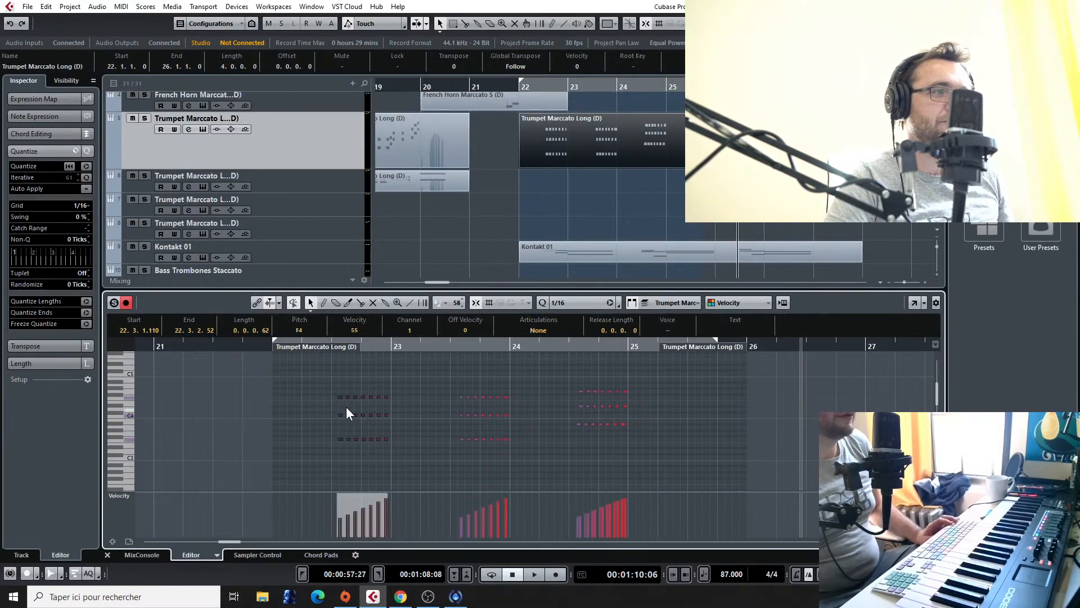
{"action": "left_click_drag", "start_coordinate": [616, 414], "coordinate": [691, 397]}
{"action": "key", "text": "space"}
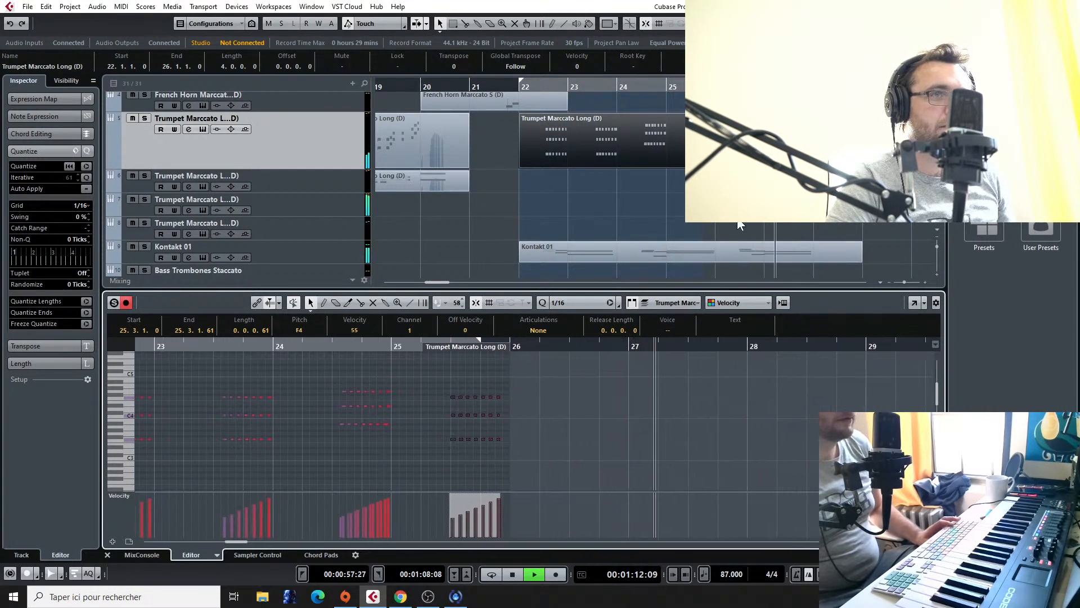
Step: Open the Kontakt 01 part at bar 26 and trim the G#4 note on beat 3 to end just before beat 4
{"action": "left_click", "coordinate": [737, 250]}
{"action": "key", "text": "space"}
{"action": "left_click_drag", "start_coordinate": [568, 386], "coordinate": [558, 388]}
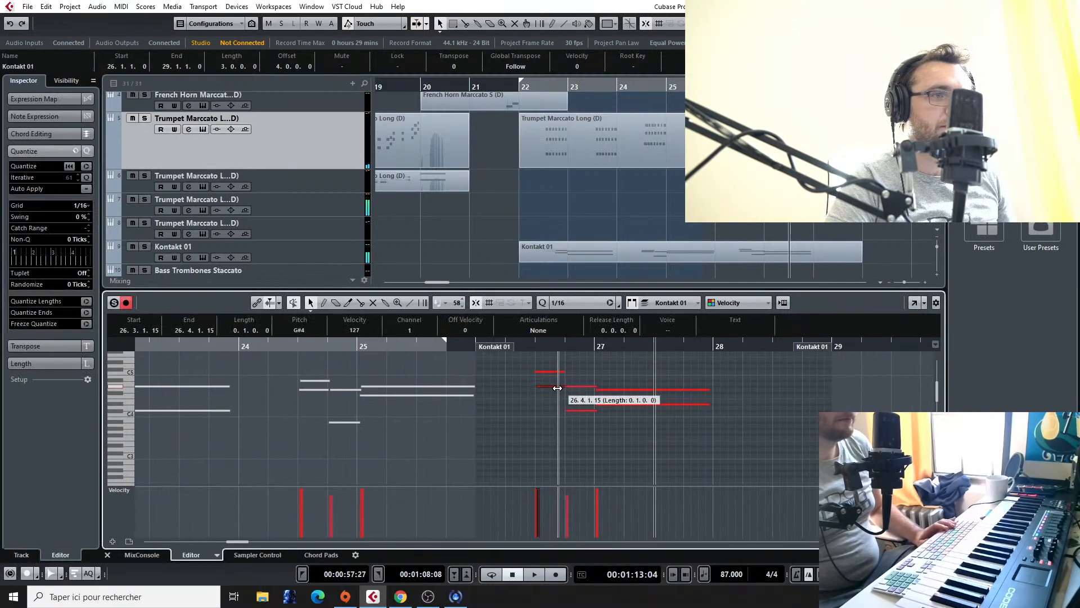
{"action": "key", "text": "space"}
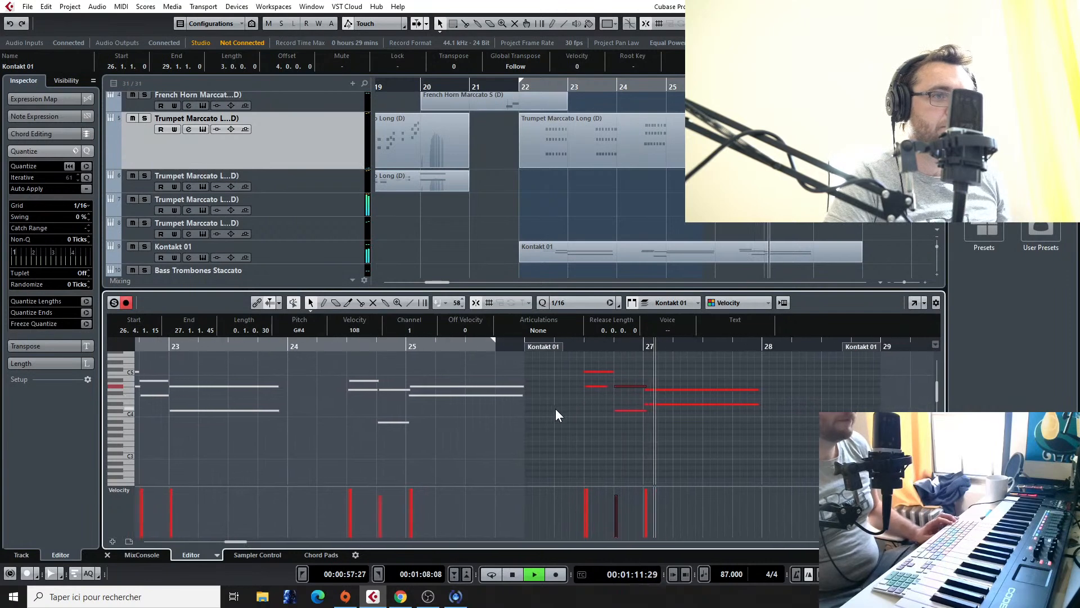
{"action": "scroll", "coordinate": [557, 405], "scroll_direction": "up", "scroll_amount": 2}
{"action": "scroll", "coordinate": [509, 417], "scroll_direction": "up", "scroll_amount": 1}
{"action": "key", "text": "space"}
{"action": "left_click_drag", "start_coordinate": [427, 412], "coordinate": [437, 415]}
{"action": "key", "text": "space"}
{"action": "scroll", "coordinate": [370, 356], "scroll_direction": "up", "scroll_amount": 2}
{"action": "key", "text": "space"}
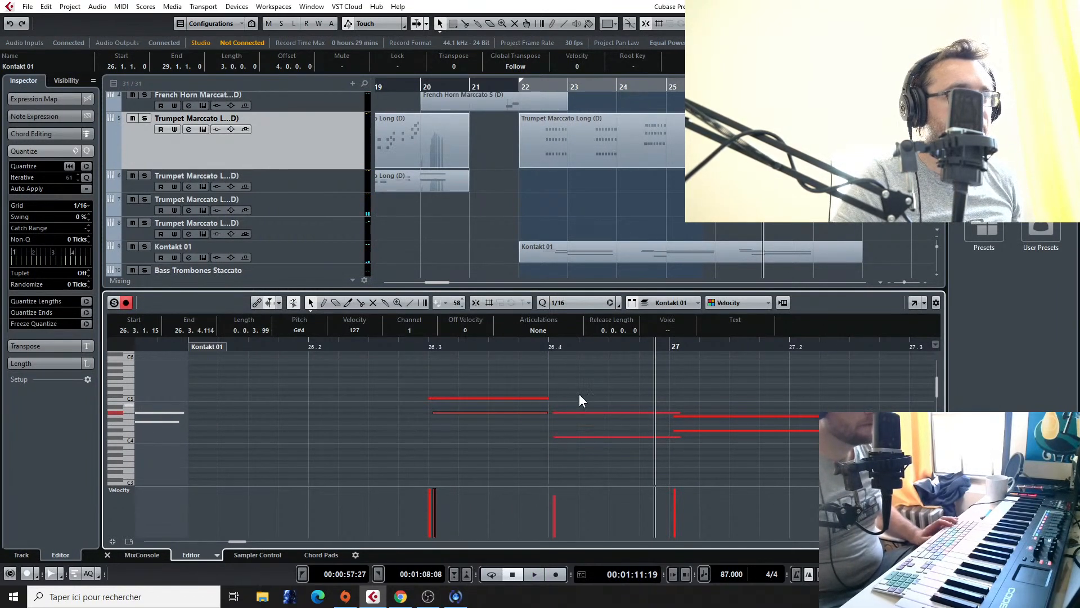
Step: Align the two beat 4 notes to 26.4.1.0 with a one-beat length and the following pair to 27.1.1.0, and play back
{"action": "left_click", "coordinate": [475, 302]}
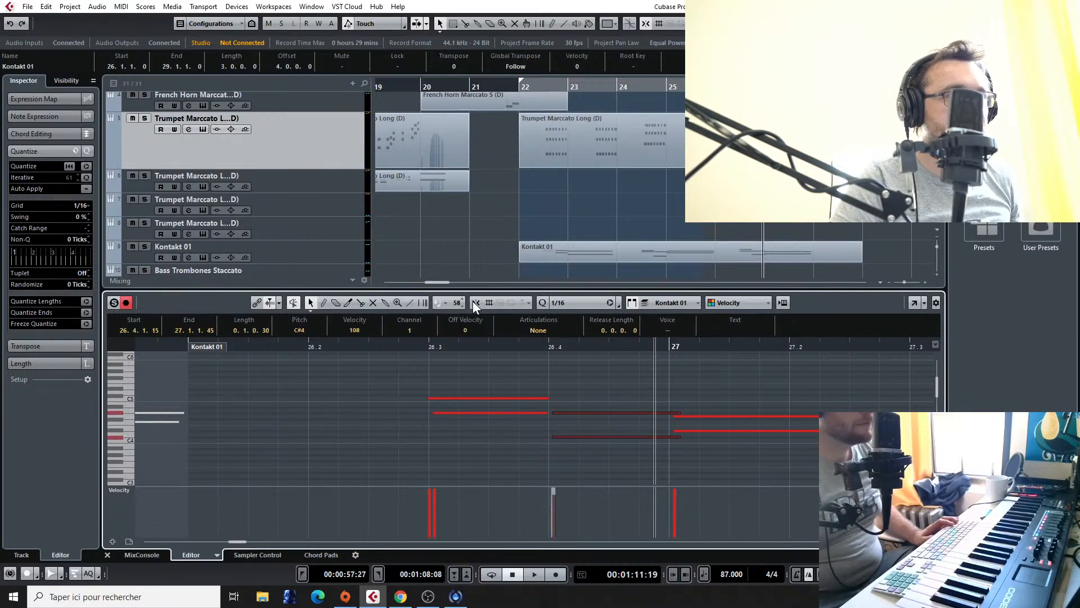
{"action": "left_click_drag", "start_coordinate": [572, 413], "coordinate": [559, 409]}
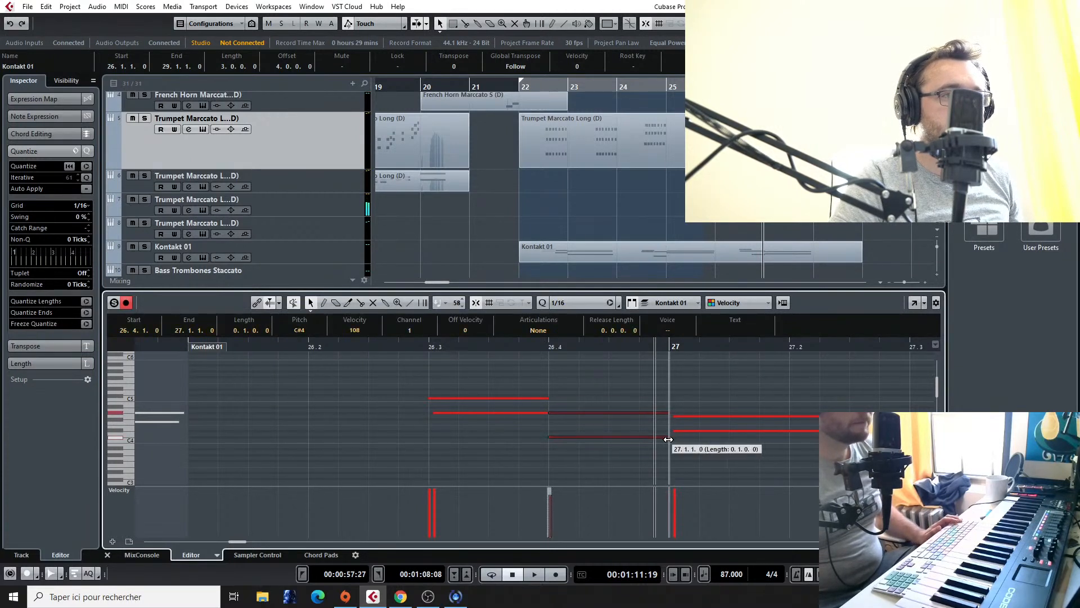
{"action": "left_click_drag", "start_coordinate": [686, 417], "coordinate": [681, 417]}
{"action": "key", "text": "space"}
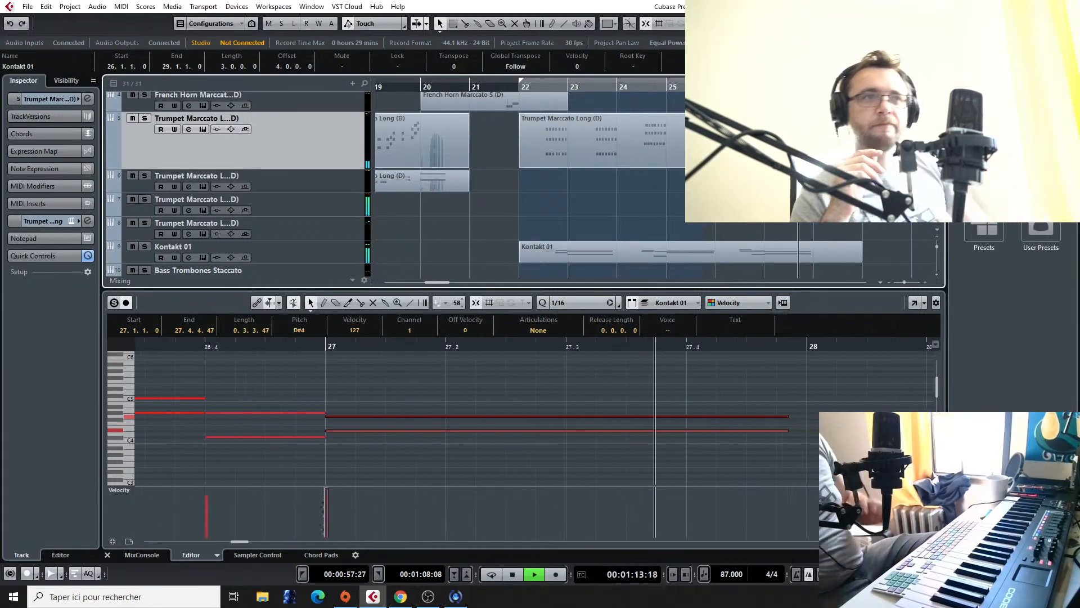
{"action": "key", "text": "space"}
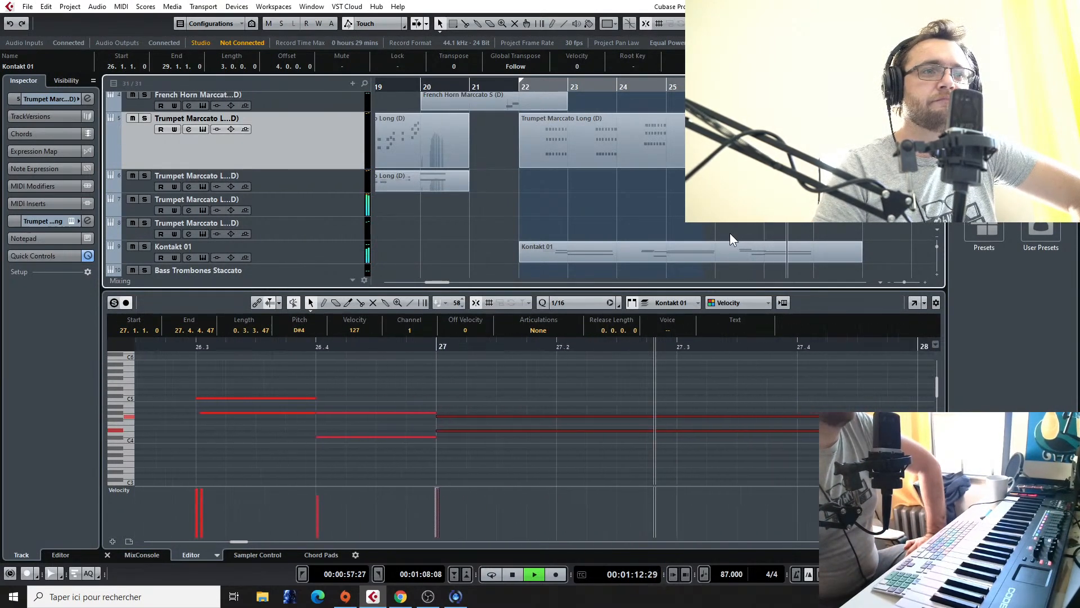
{"action": "key", "text": "space"}
Step: Shorten the two held notes at bar 27 of the Kontakt 01 part to a length of 0.2.0.0 and play the passage
{"action": "left_click", "coordinate": [769, 253]}
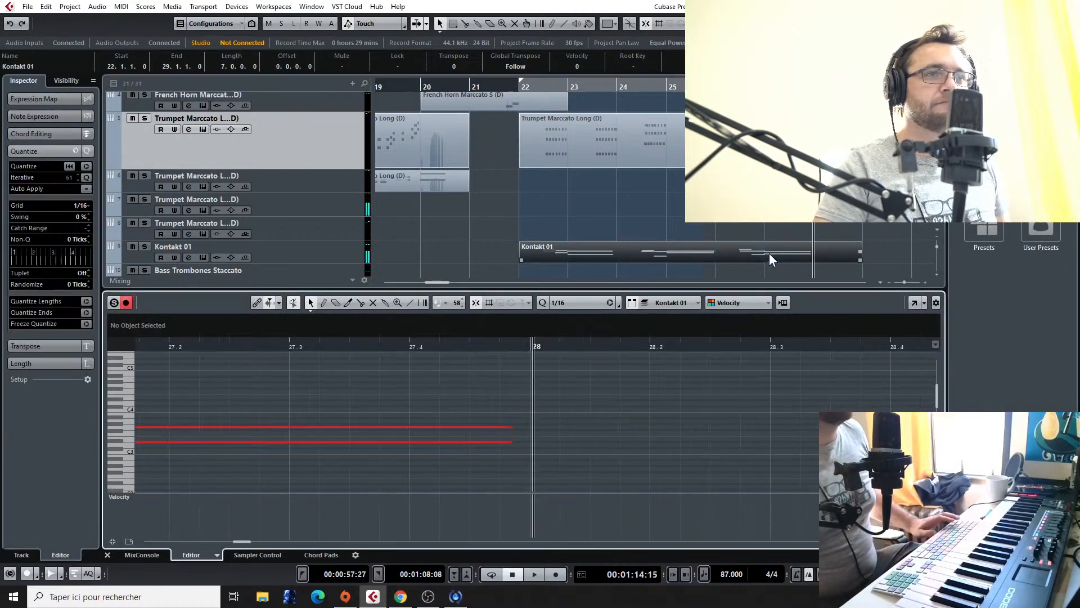
{"action": "scroll", "coordinate": [446, 383], "scroll_direction": "down", "scroll_amount": 5}
{"action": "left_click_drag", "start_coordinate": [449, 463], "coordinate": [414, 426]}
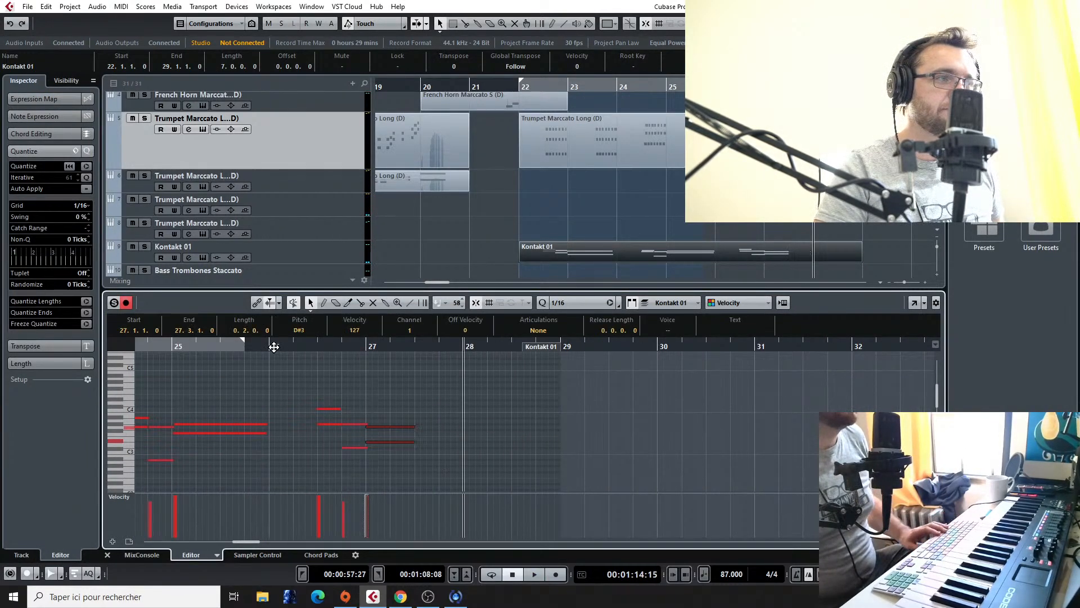
{"action": "left_click", "coordinate": [301, 346]}
{"action": "key", "text": "space"}
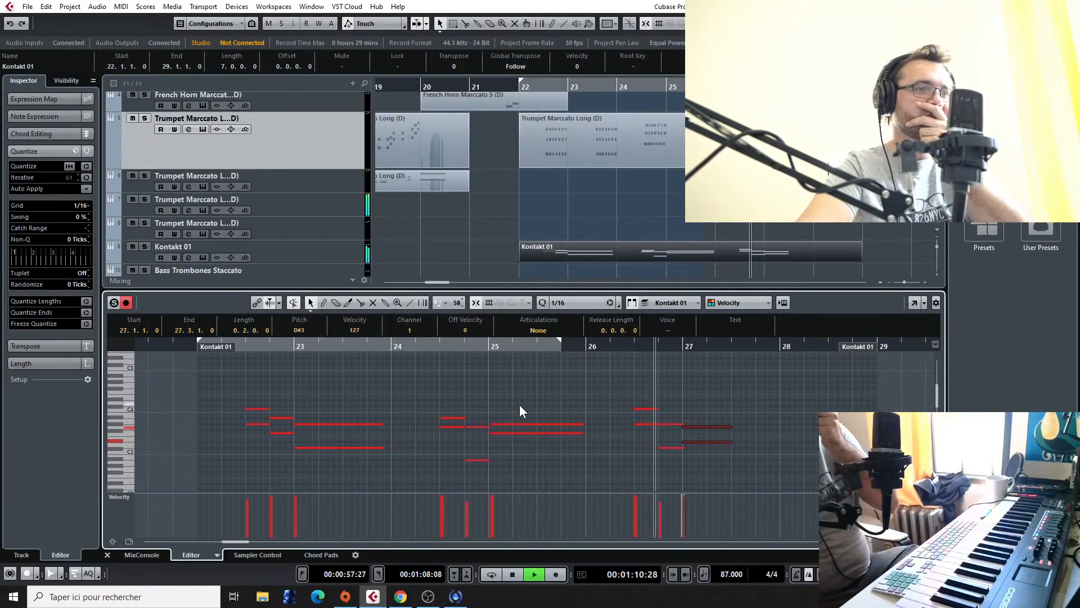
{"action": "scroll", "coordinate": [619, 247], "scroll_direction": "down", "scroll_amount": 2}
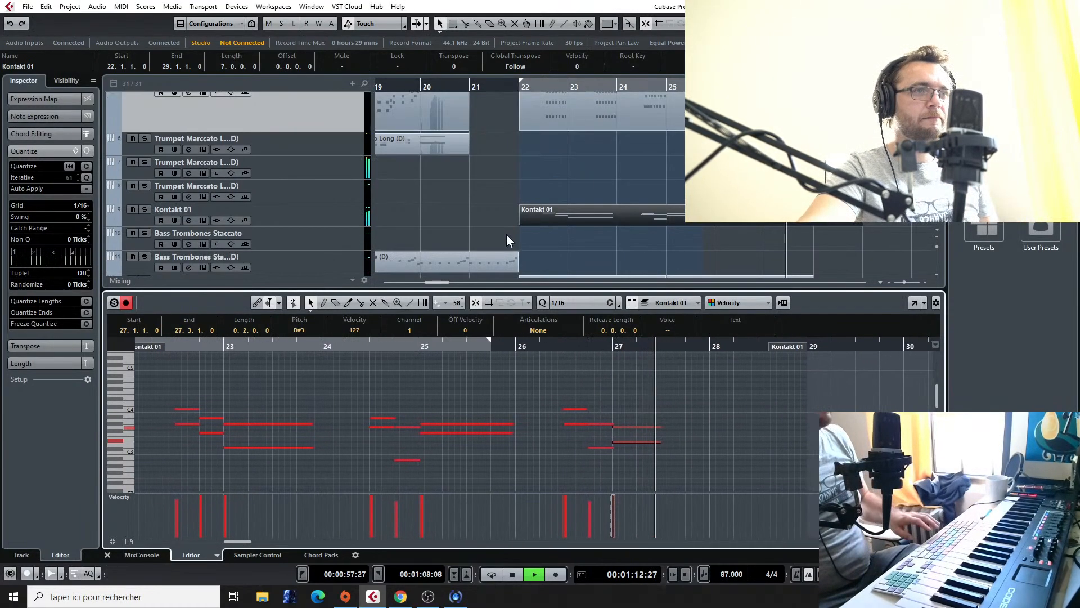
Step: Solo the Kontakt 01 track and play it from bar 22
{"action": "left_click", "coordinate": [145, 209]}
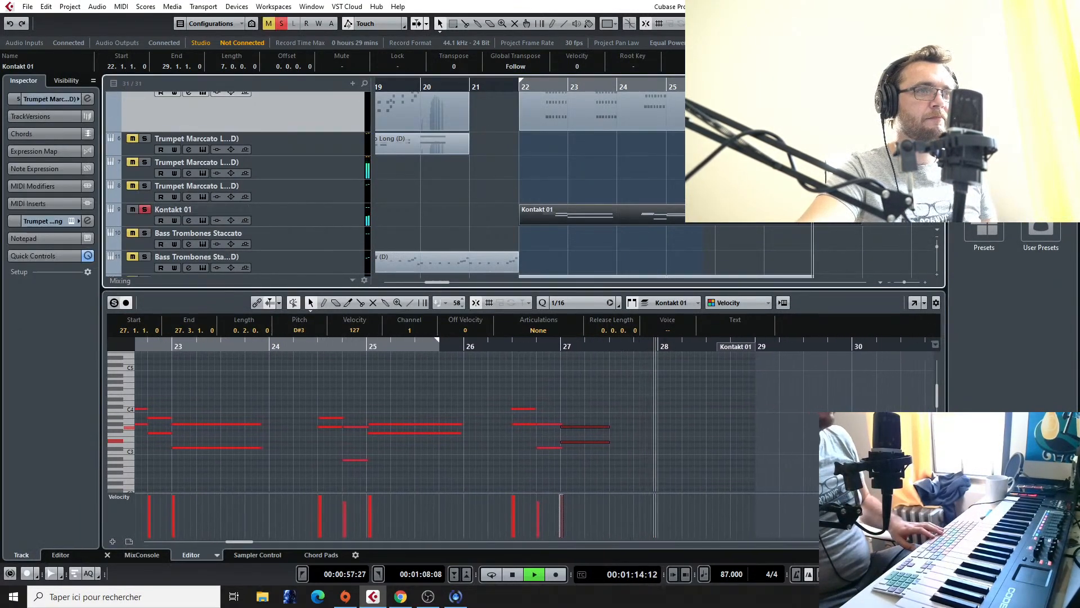
{"action": "left_click", "coordinate": [522, 85]}
{"action": "left_click", "coordinate": [315, 207]}
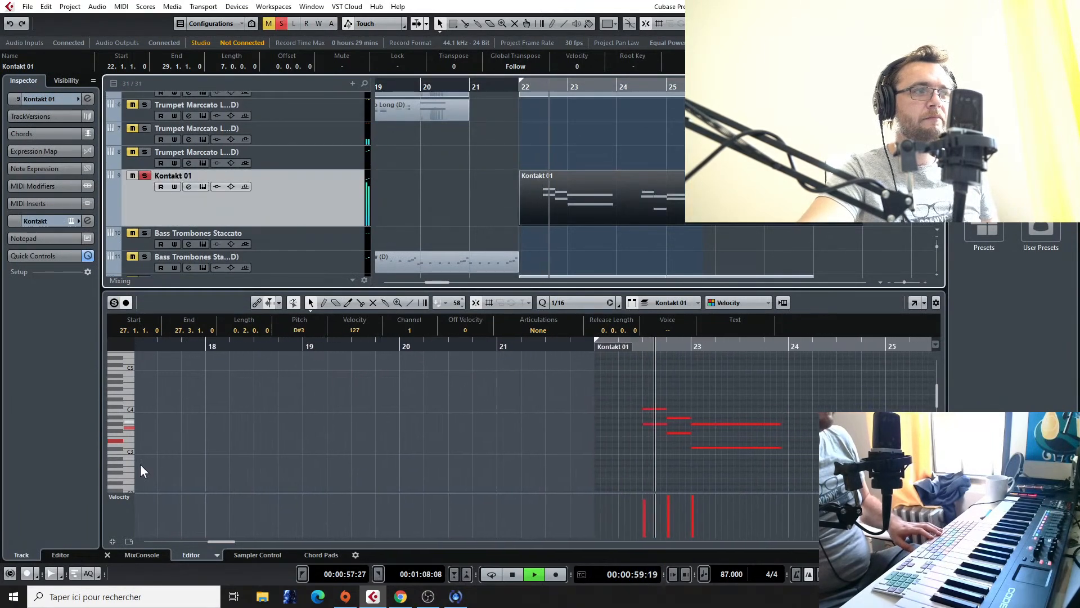
{"action": "key", "text": "space"}
Step: Draw a gently rising CC 1 (Modulation) line across the Kontakt 01 part with the Line tool, and play it from before bar 22
{"action": "left_click", "coordinate": [125, 497]}
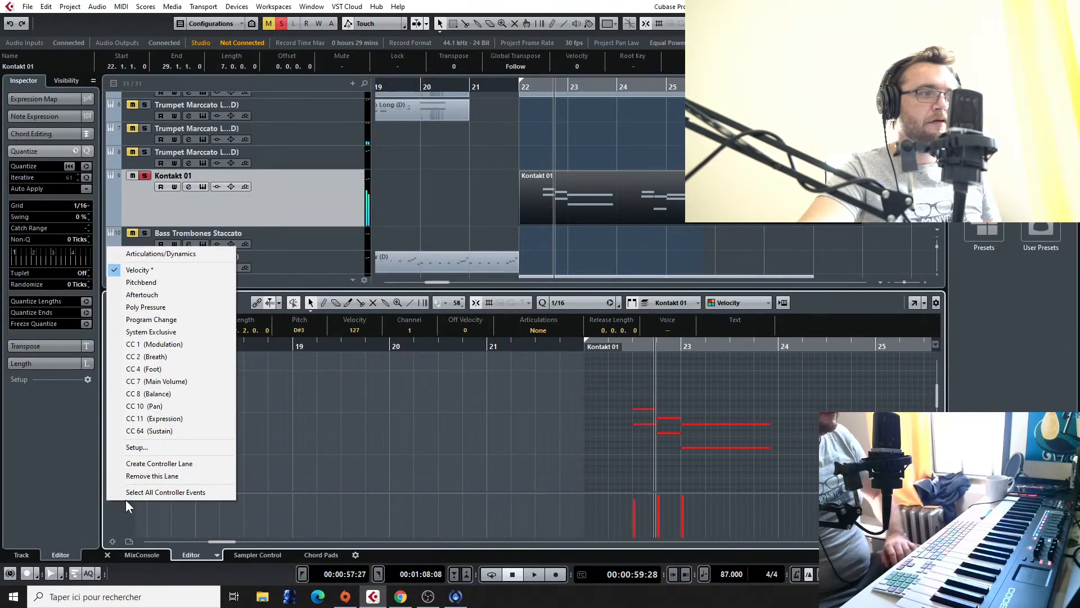
{"action": "left_click", "coordinate": [198, 343]}
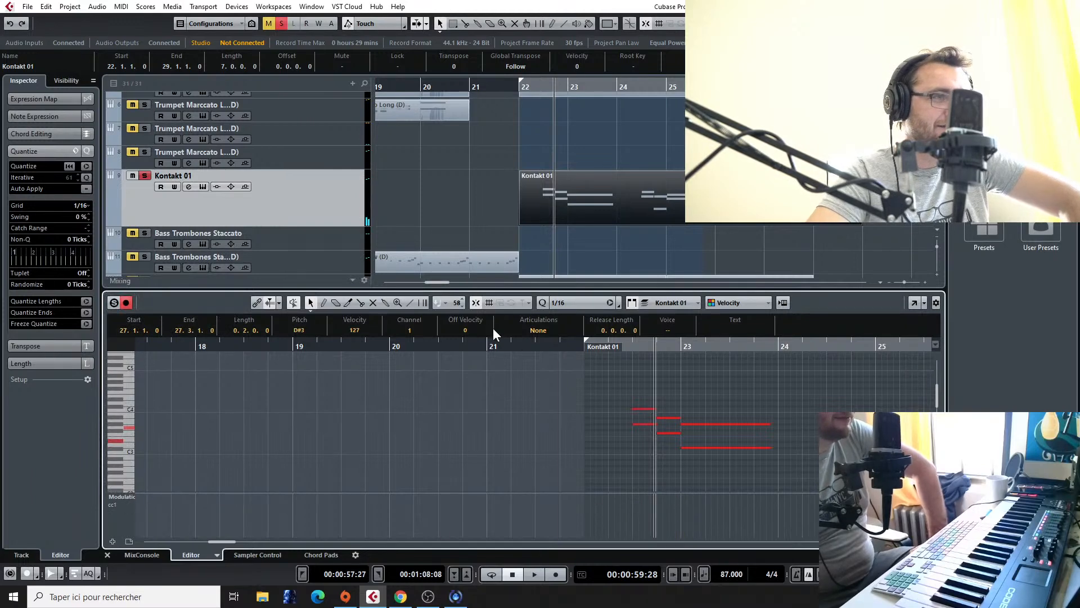
{"action": "mouse_move", "coordinate": [581, 506]}
{"action": "left_mouse_down"}
{"action": "mouse_move", "coordinate": [788, 500]}
{"action": "mouse_move", "coordinate": [513, 502]}
{"action": "left_mouse_up"}
{"action": "left_click_drag", "start_coordinate": [208, 498], "coordinate": [196, 509]}
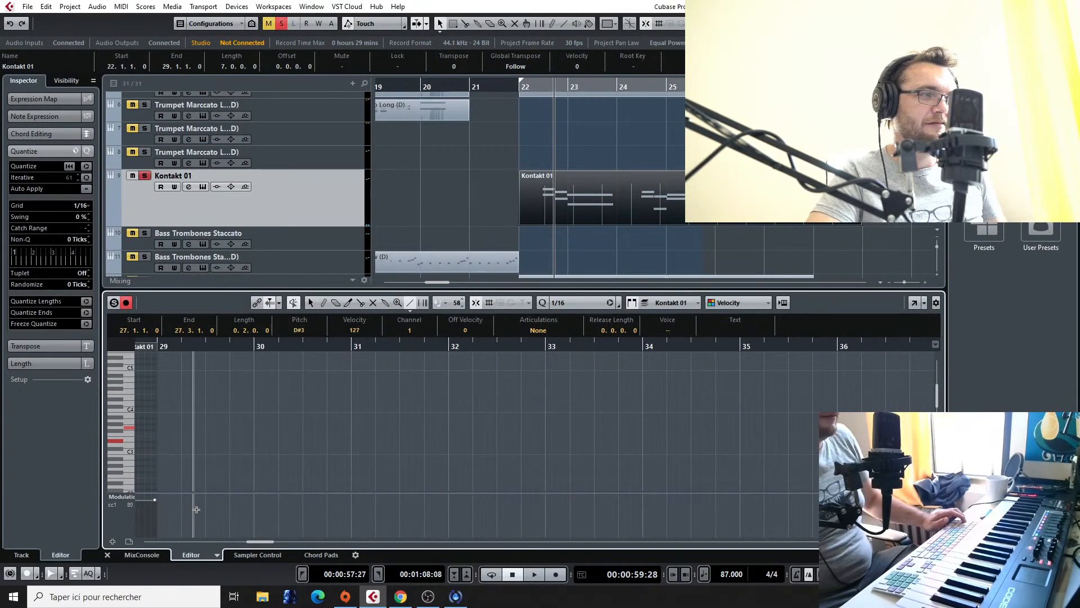
{"action": "scroll", "coordinate": [196, 509], "scroll_direction": "left", "scroll_amount": 11}
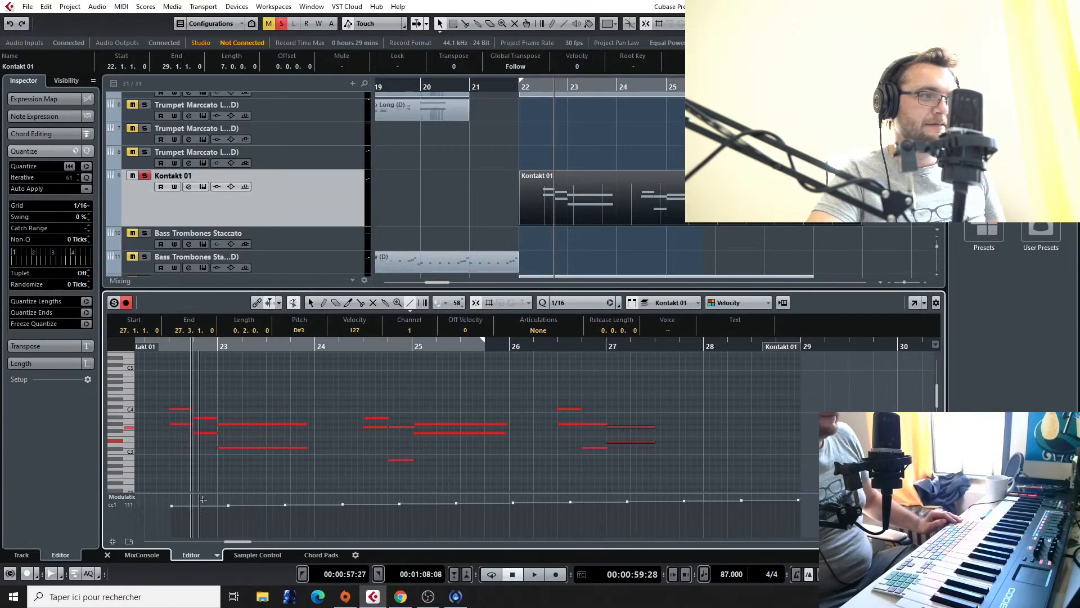
{"action": "right_click", "coordinate": [283, 463]}
{"action": "left_click", "coordinate": [286, 465]}
{"action": "left_click", "coordinate": [355, 345]}
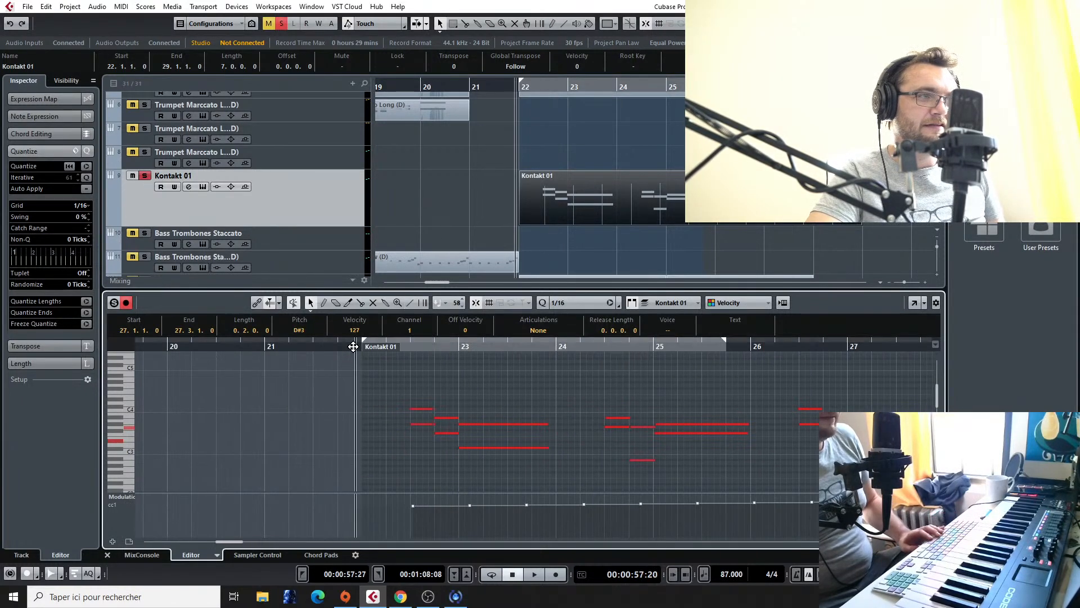
{"action": "scroll", "coordinate": [452, 426], "scroll_direction": "left", "scroll_amount": 3}
{"action": "key", "text": "space"}
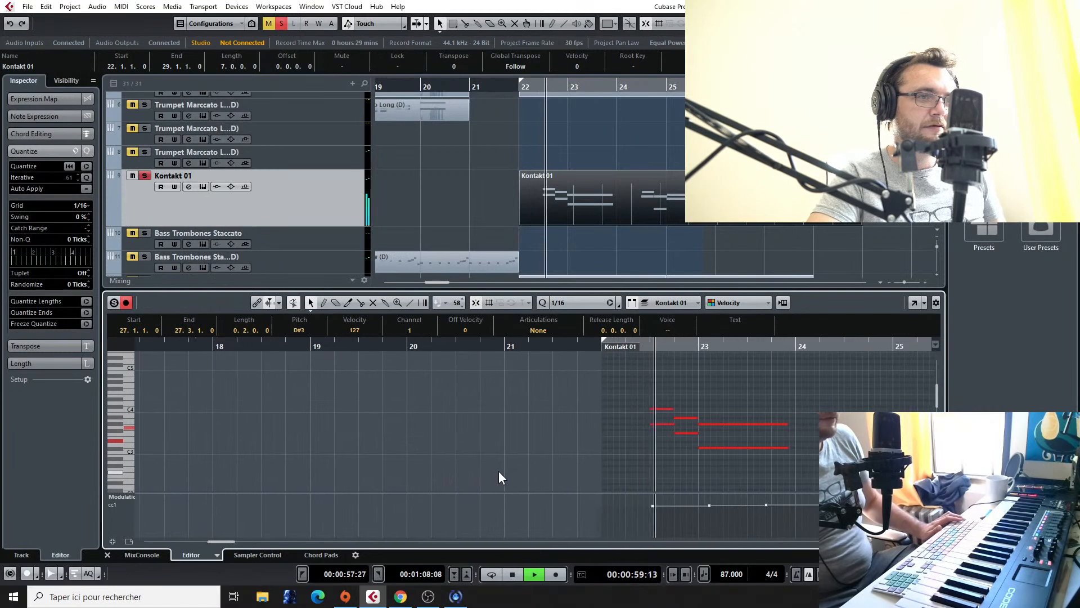
{"action": "key", "text": "space"}
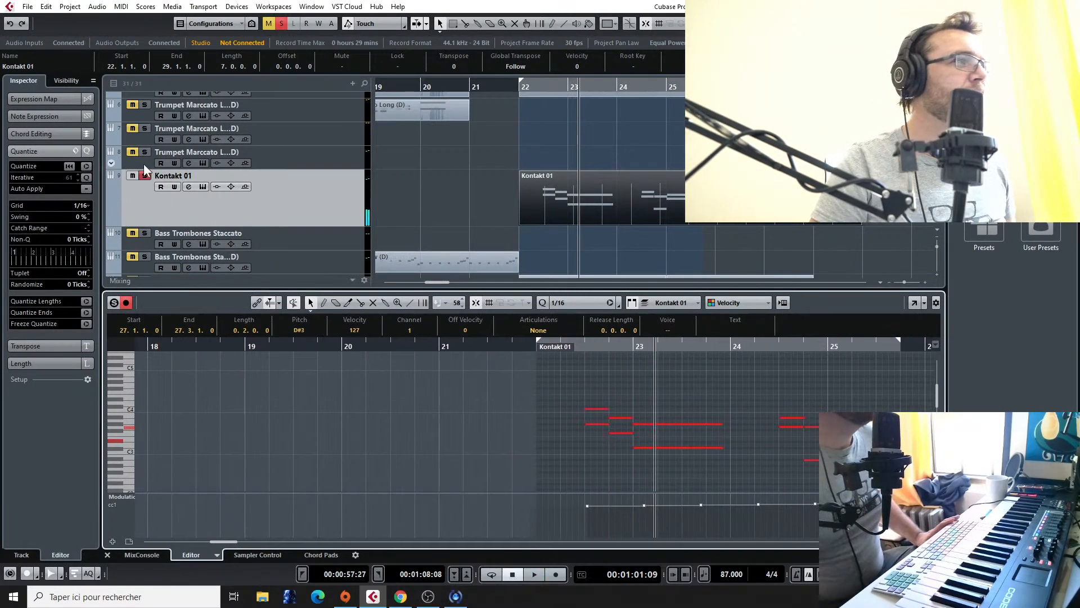
Step: Open the Kontakt 01 track's instrument to check which patch is loaded, and close it again
{"action": "scroll", "coordinate": [107, 163], "scroll_direction": "down", "scroll_amount": 2}
{"action": "left_click", "coordinate": [293, 166]}
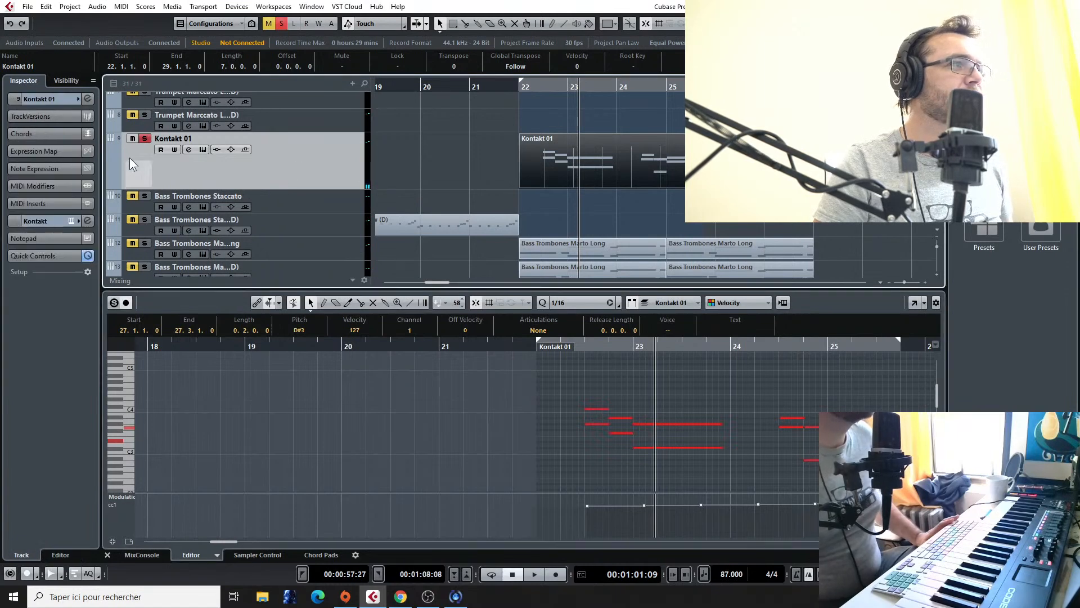
{"action": "left_click", "coordinate": [72, 220]}
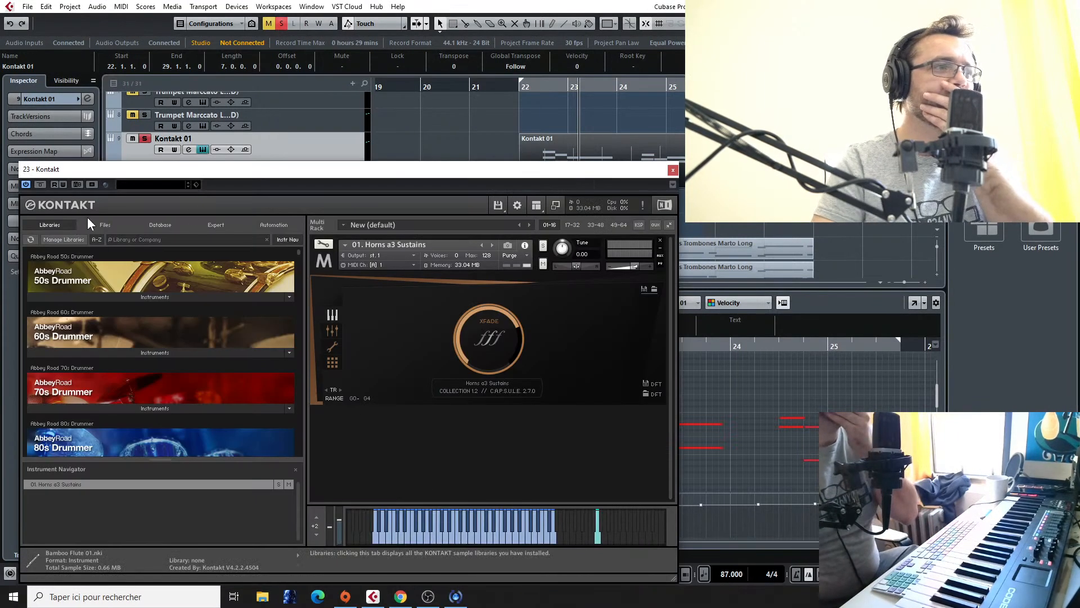
{"action": "left_click", "coordinate": [673, 170]}
{"action": "scroll", "coordinate": [671, 173], "scroll_direction": "up", "scroll_amount": 2}
{"action": "scroll", "coordinate": [672, 172], "scroll_direction": "down", "scroll_amount": 4}
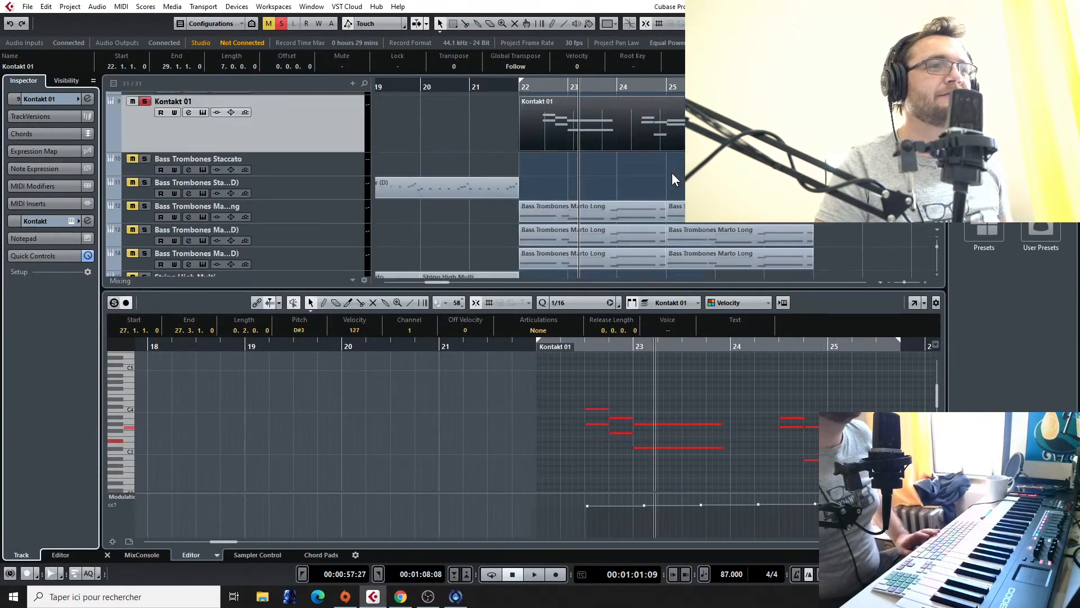
{"action": "scroll", "coordinate": [552, 168], "scroll_direction": "up", "scroll_amount": 5}
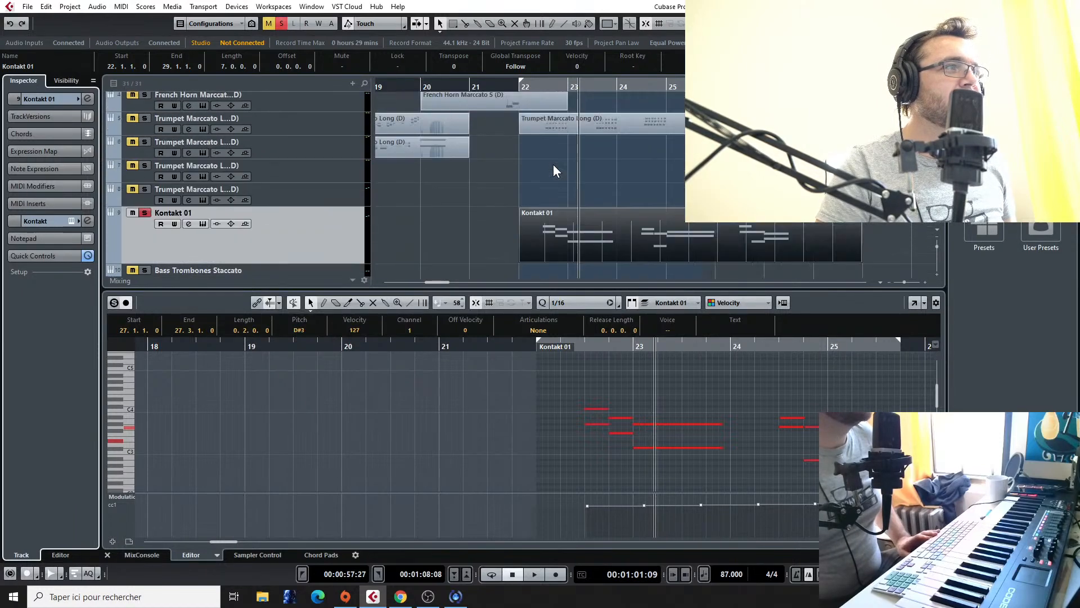
{"action": "scroll", "coordinate": [552, 165], "scroll_direction": "down", "scroll_amount": 4}
{"action": "scroll", "coordinate": [603, 205], "scroll_direction": "up", "scroll_amount": 4}
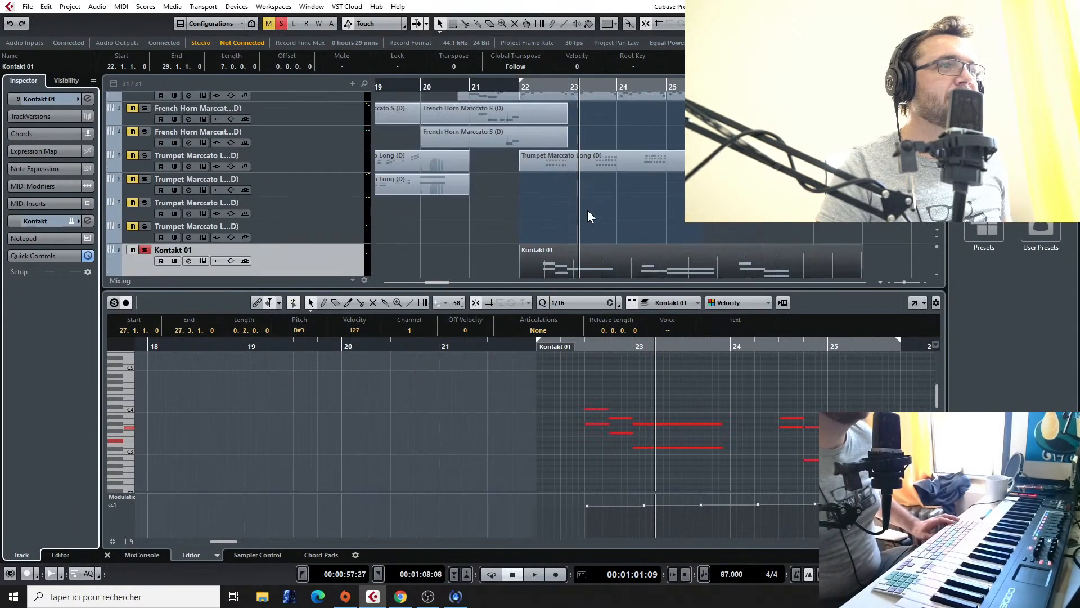
{"action": "left_click", "coordinate": [531, 88]}
{"action": "scroll", "coordinate": [571, 225], "scroll_direction": "down", "scroll_amount": 3}
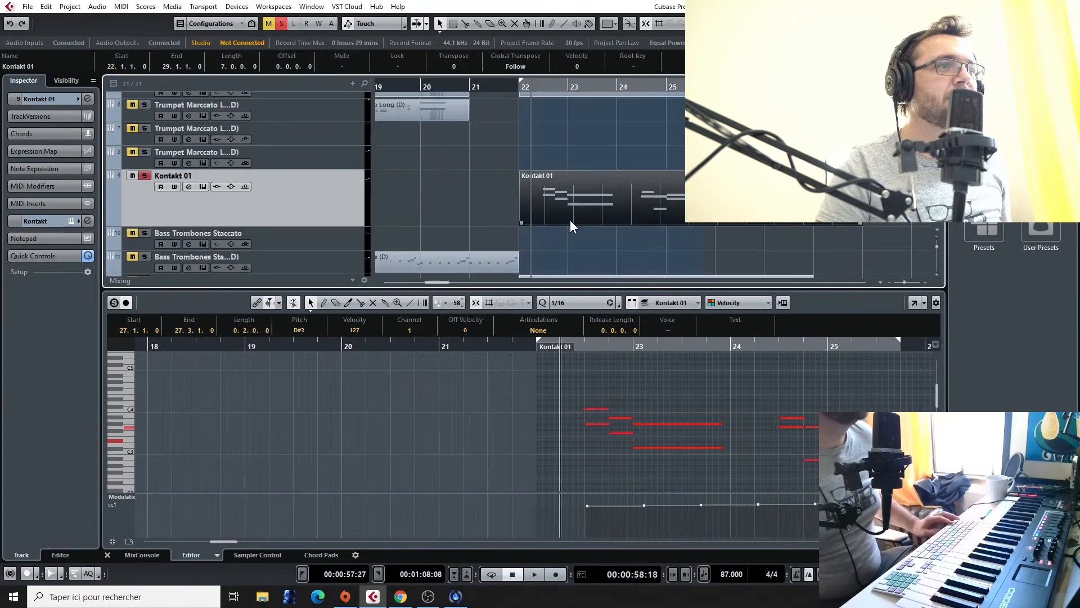
{"action": "scroll", "coordinate": [575, 120], "scroll_direction": "up", "scroll_amount": 2}
{"action": "left_click_drag", "start_coordinate": [574, 119], "coordinate": [518, 124]}
{"action": "key", "text": "ctrl+z"}
Step: Copy the Kontakt 01 part to bar 22 of the French Horn Marccato track directly above the trumpets, and play it soloed
{"action": "scroll", "coordinate": [570, 156], "scroll_direction": "down", "scroll_amount": 3}
{"action": "scroll", "coordinate": [569, 159], "scroll_direction": "up", "scroll_amount": 3}
{"action": "left_click_drag", "start_coordinate": [581, 236], "coordinate": [580, 118]}
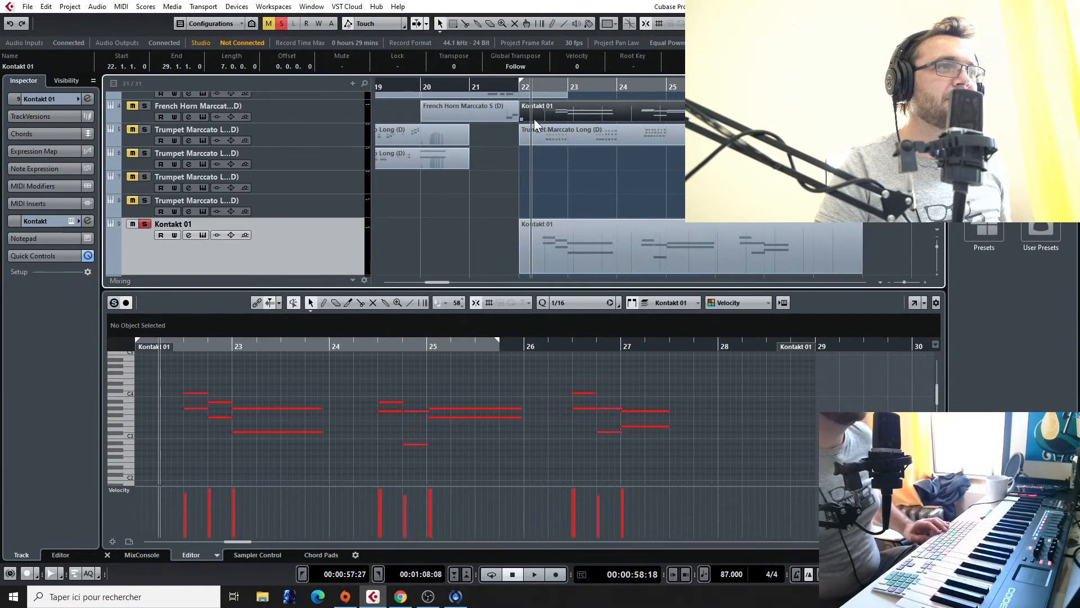
{"action": "key", "text": "space"}
{"action": "left_click", "coordinate": [147, 105]}
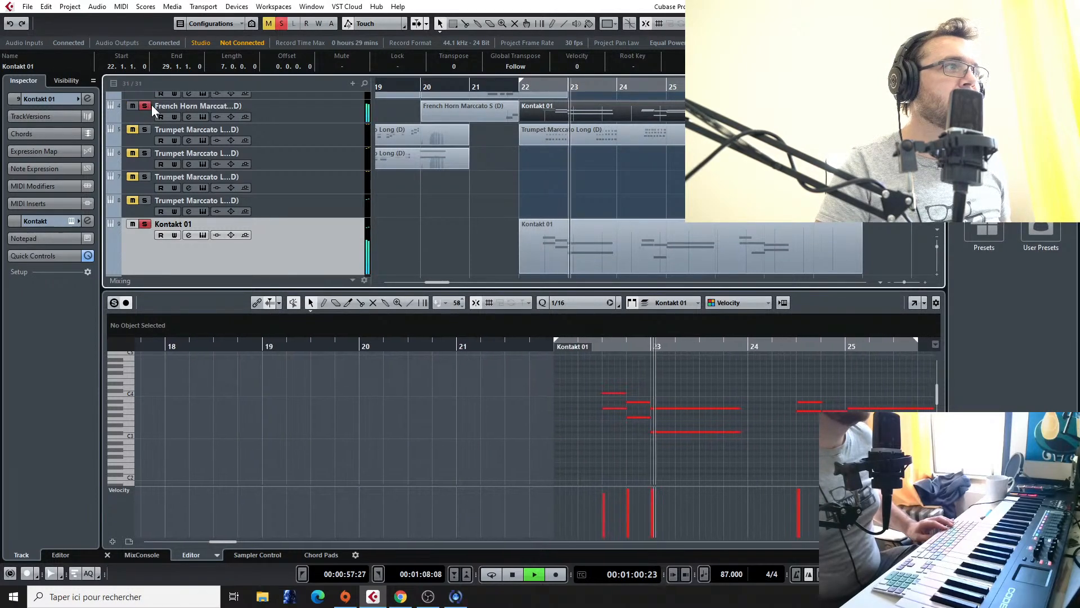
Step: Move the Kontakt 01 part at bar 22 up to the French Horn Marccato track directly above, and solo that track instead
{"action": "left_click", "coordinate": [518, 87]}
{"action": "scroll", "coordinate": [678, 421], "scroll_direction": "down", "scroll_amount": 2}
{"action": "scroll", "coordinate": [677, 420], "scroll_direction": "down", "scroll_amount": 2}
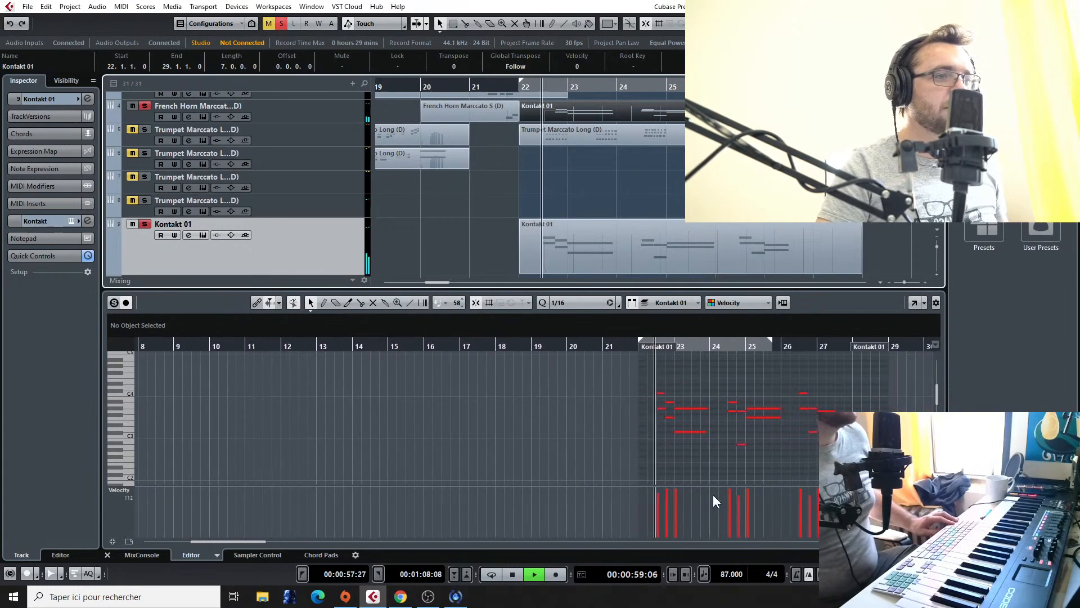
{"action": "left_click", "coordinate": [125, 489]}
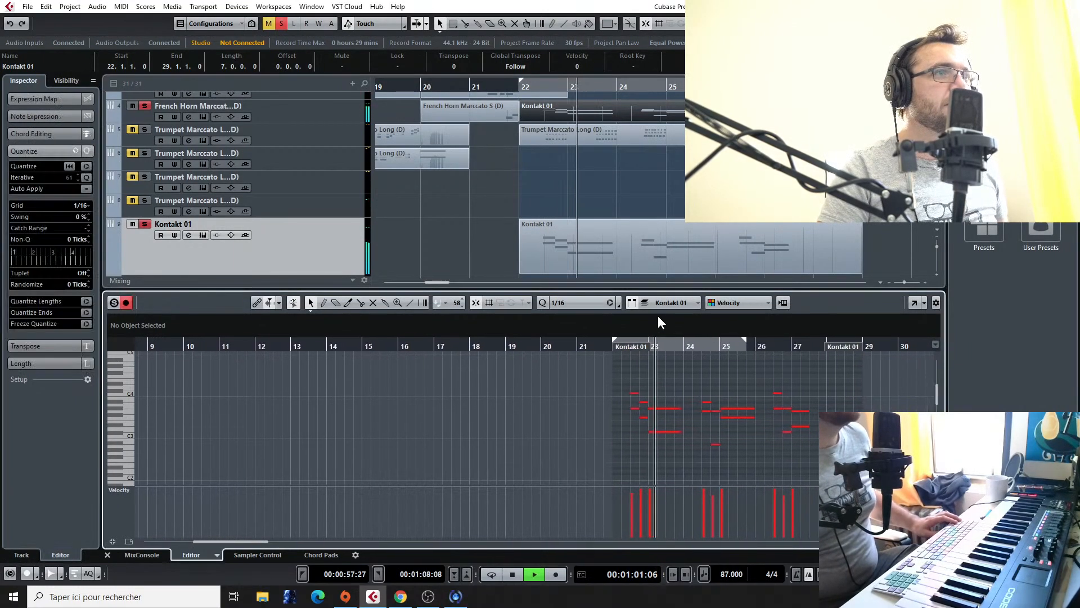
{"action": "scroll", "coordinate": [632, 189], "scroll_direction": "up", "scroll_amount": 3}
{"action": "mouse_move", "coordinate": [564, 158]}
{"action": "left_mouse_down"}
{"action": "mouse_move", "coordinate": [518, 167]}
{"action": "mouse_move", "coordinate": [568, 150]}
{"action": "left_mouse_up"}
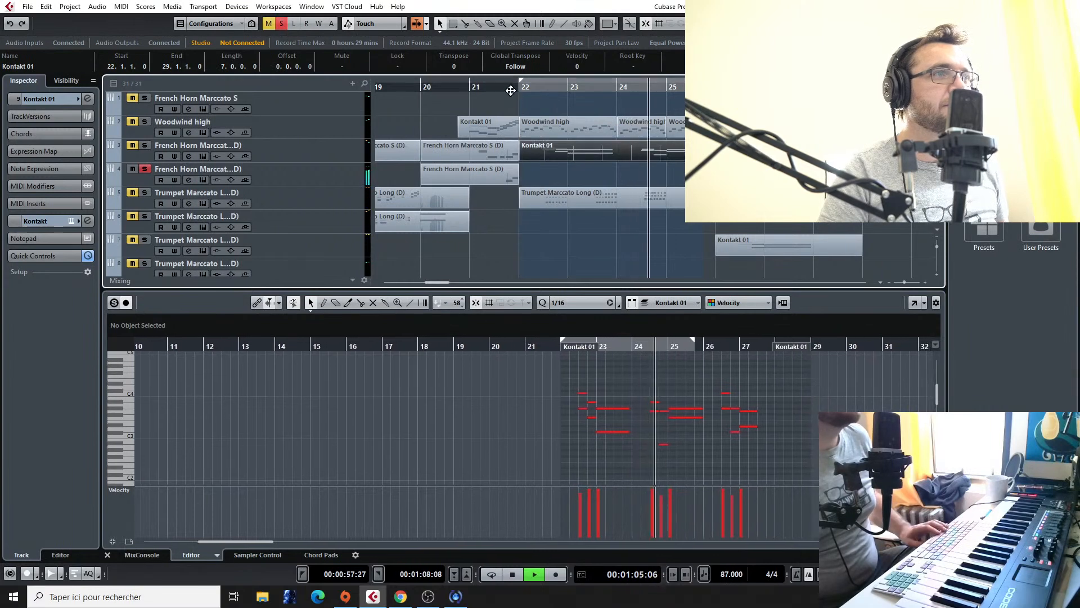
{"action": "left_click", "coordinate": [144, 145]}
{"action": "left_click", "coordinate": [144, 169]}
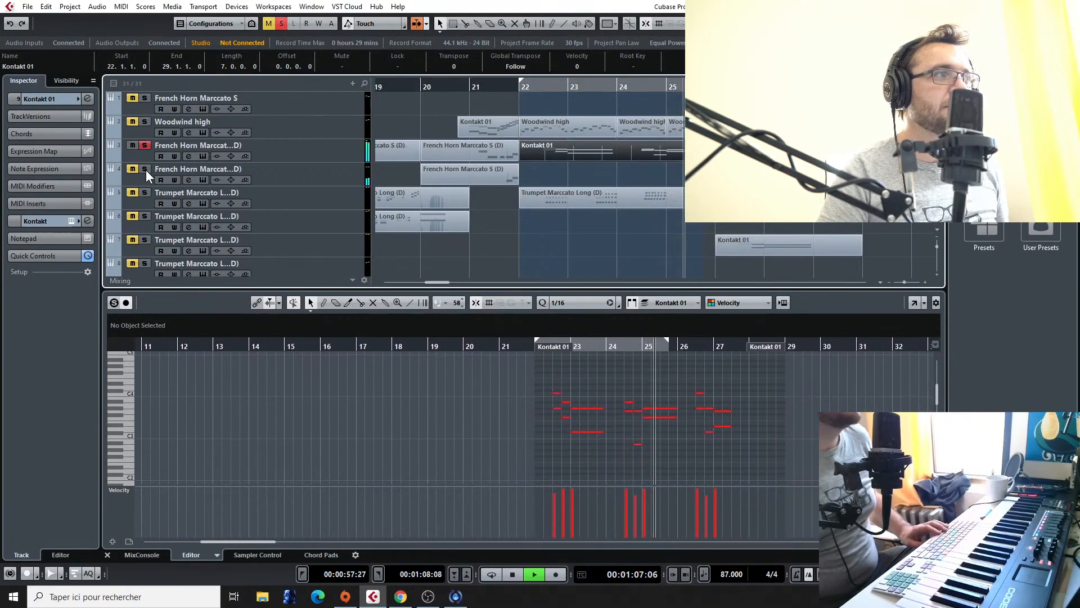
Step: Clear the solos on all tracks and compare the horn melody from bar 22 soloed and within the full arrangement
{"action": "key", "text": "space"}
{"action": "scroll", "coordinate": [575, 133], "scroll_direction": "down", "scroll_amount": 2}
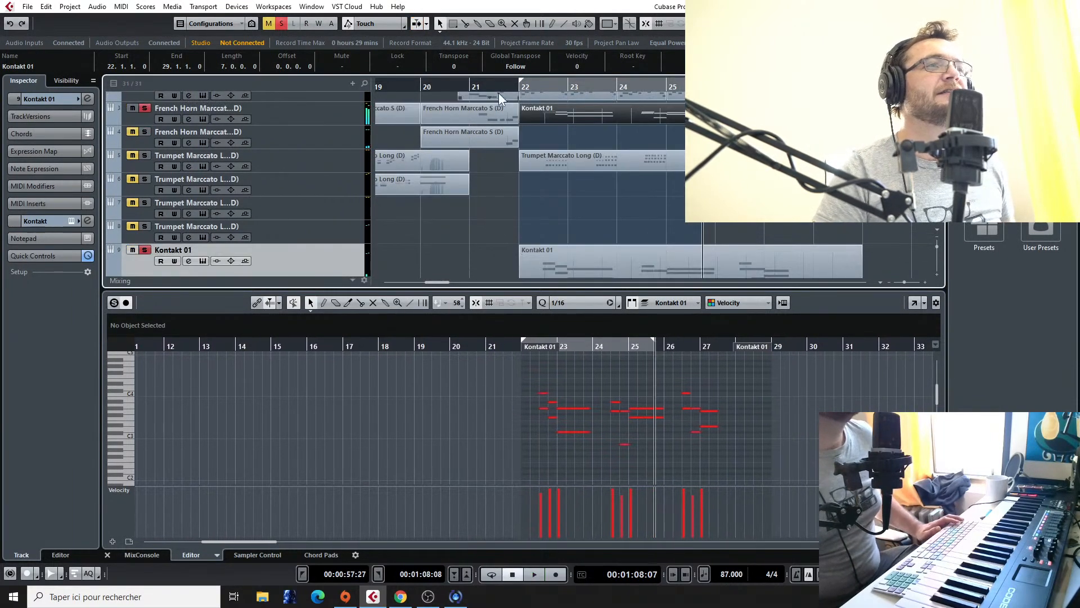
{"action": "left_click", "coordinate": [144, 108]}
{"action": "scroll", "coordinate": [545, 181], "scroll_direction": "up", "scroll_amount": 2}
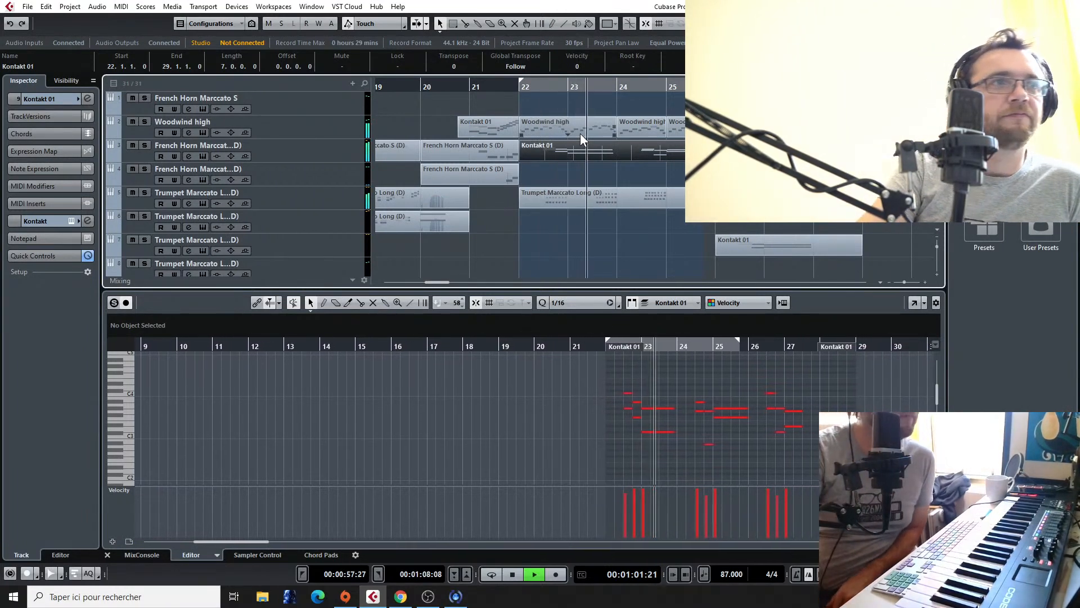
{"action": "left_click", "coordinate": [145, 144]}
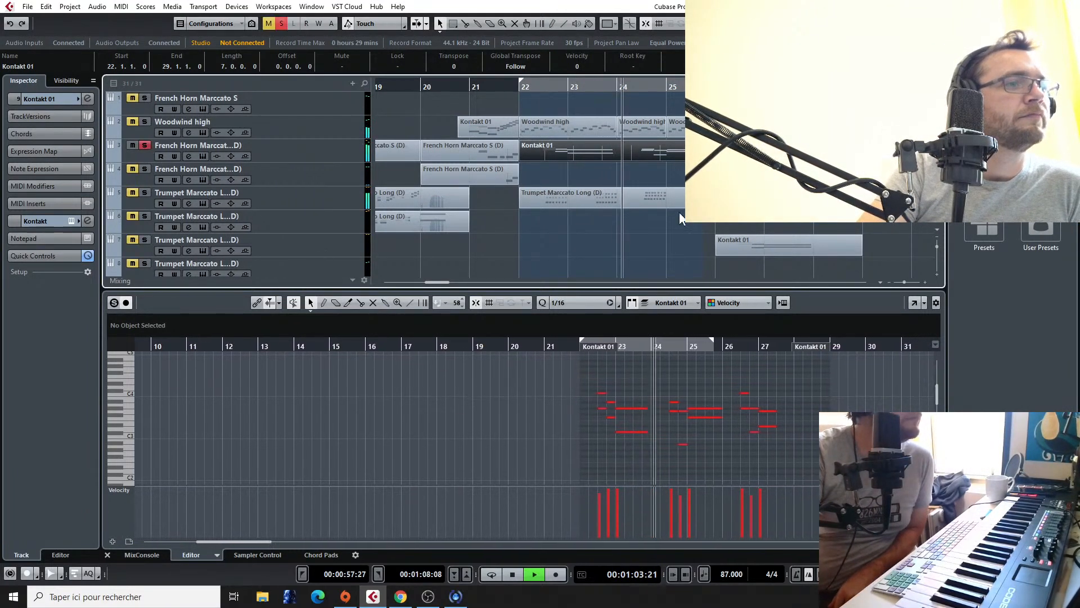
{"action": "left_click", "coordinate": [144, 144]}
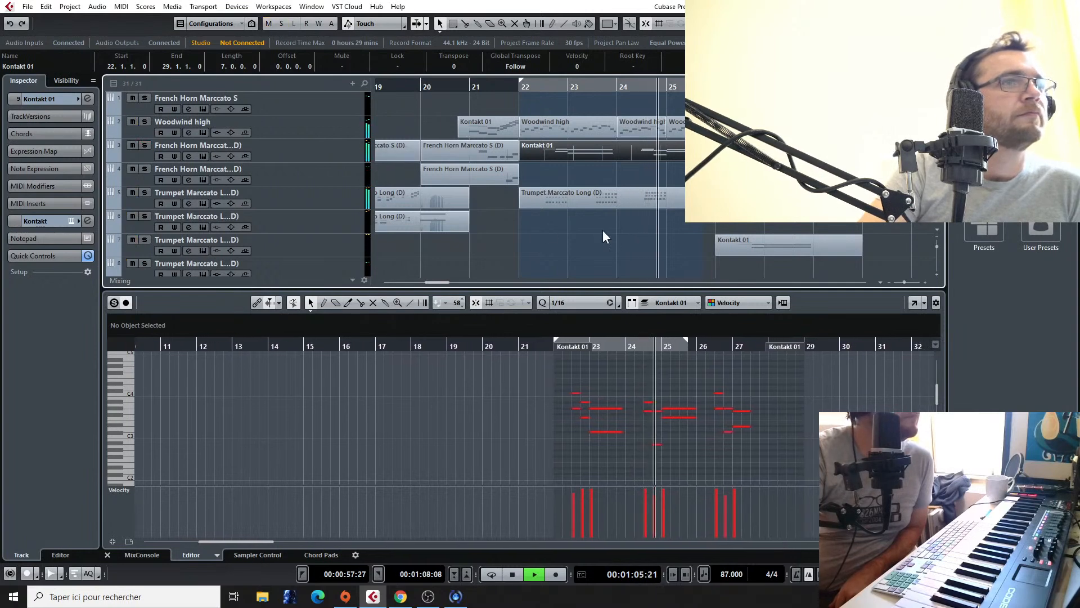
{"action": "scroll", "coordinate": [692, 197], "scroll_direction": "down", "scroll_amount": 2}
{"action": "scroll", "coordinate": [691, 197], "scroll_direction": "up", "scroll_amount": 2}
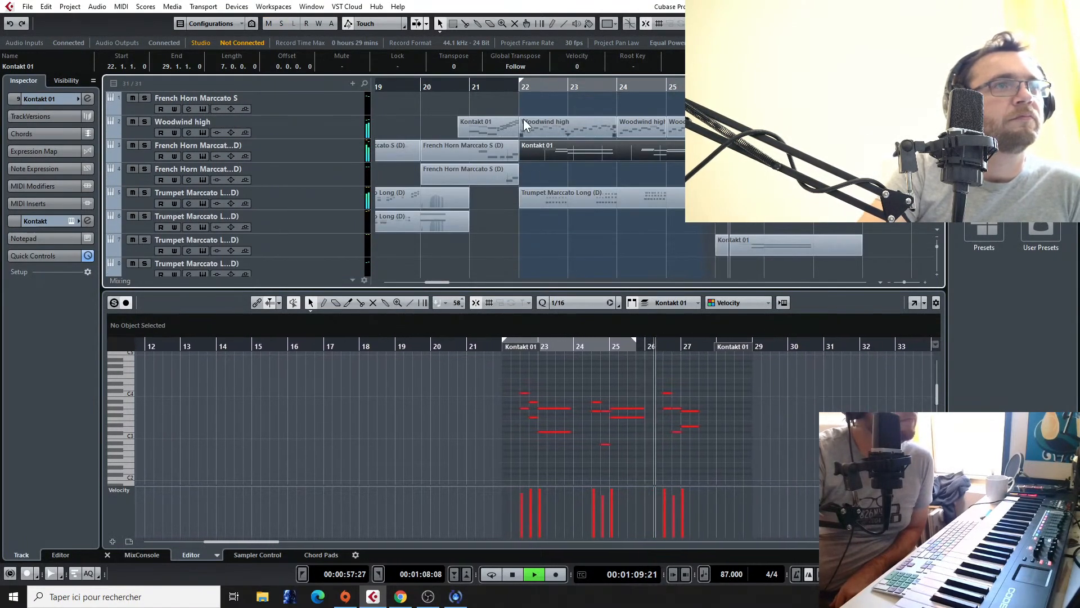
Step: Open the Trumpet Marccato Long (D) part at bar 22 and shift its last chord group in bar 25 to start at 25.3.2
{"action": "left_click", "coordinate": [522, 84]}
{"action": "double_click", "coordinate": [619, 198]}
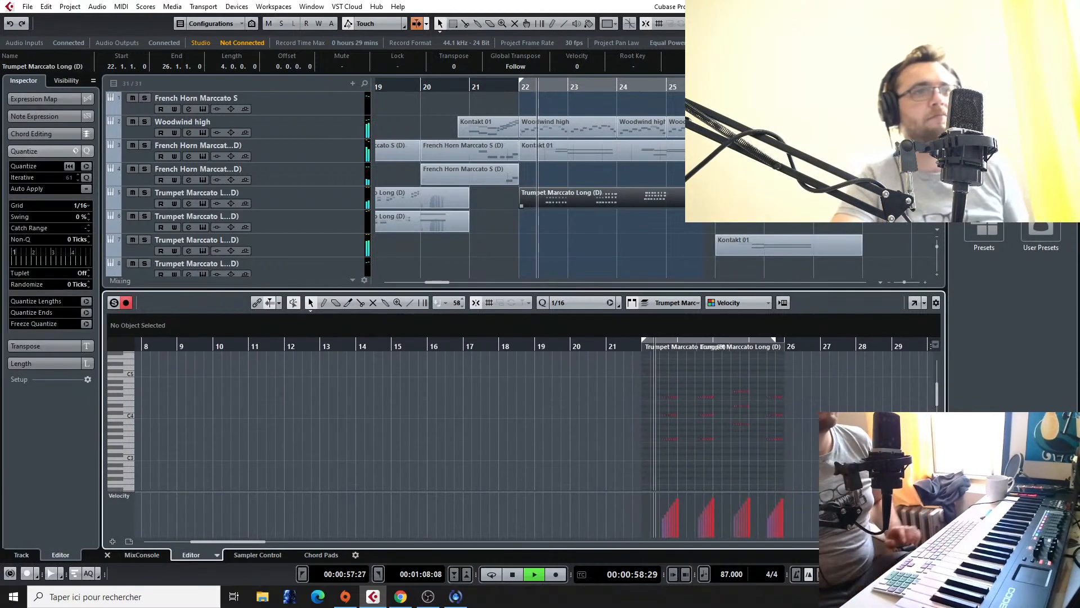
{"action": "key", "text": "h"}
{"action": "key", "text": "h"}
{"action": "key", "text": "h"}
{"action": "key", "text": "h"}
{"action": "key", "text": "h"}
{"action": "key", "text": "f"}
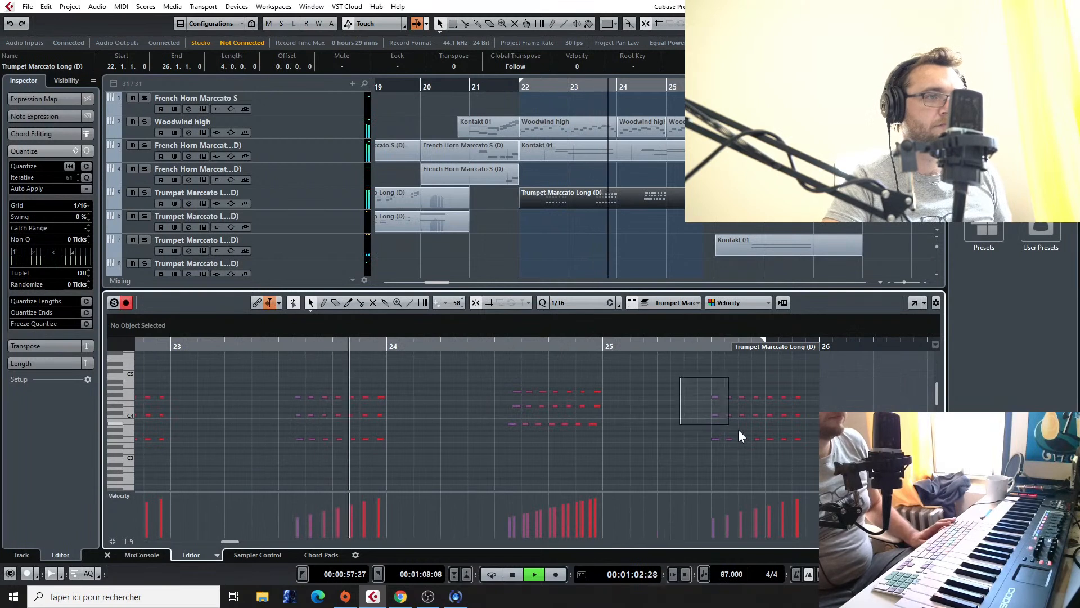
{"action": "left_click_drag", "start_coordinate": [709, 413], "coordinate": [808, 453]}
{"action": "left_click_drag", "start_coordinate": [716, 397], "coordinate": [726, 397]}
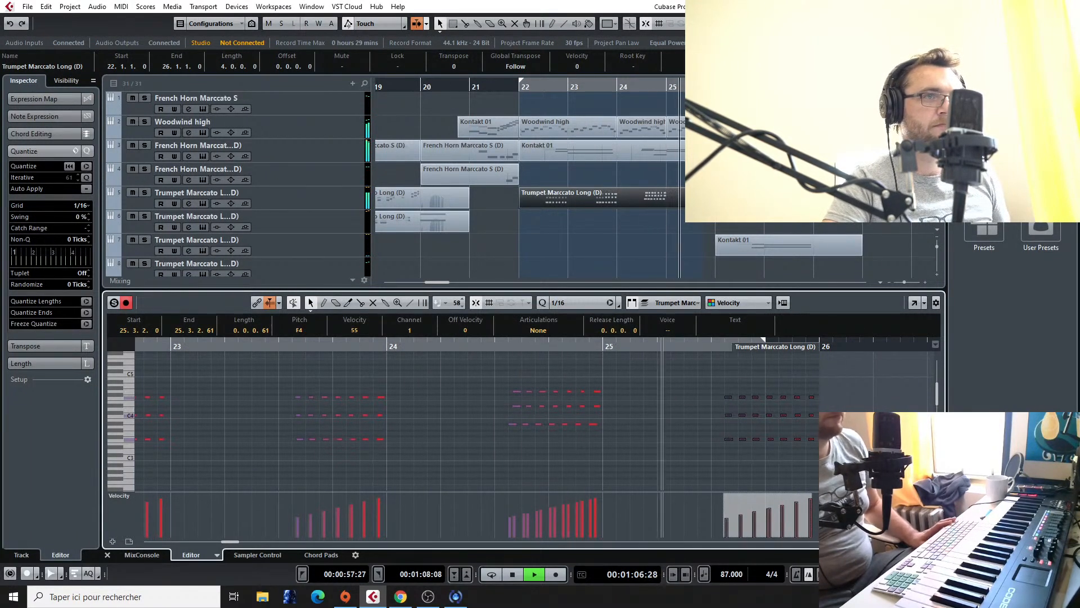
Step: Duplicate the trumpet part to bar 26, trim off its first bar so the copy spans bars 26 to 29, and play from bar 22
{"action": "left_click", "coordinate": [596, 207]}
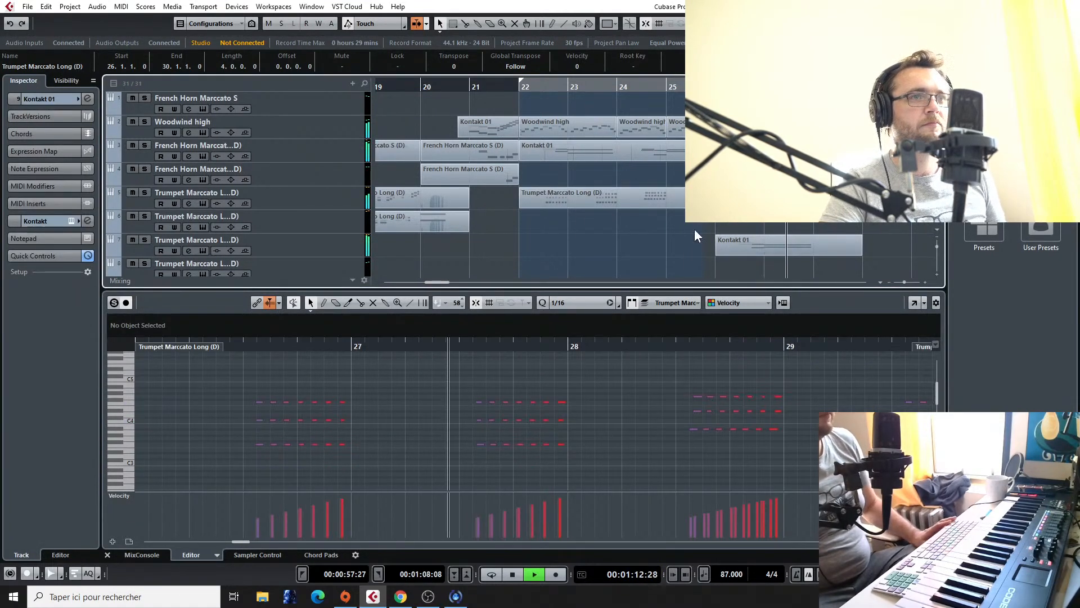
{"action": "key", "text": "space"}
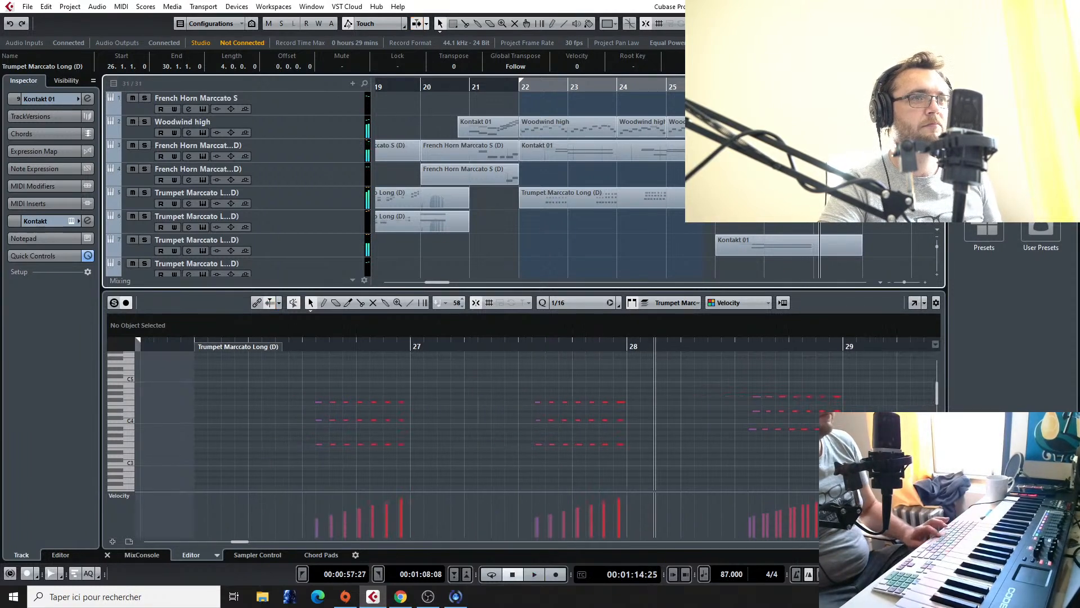
{"action": "left_click_drag", "start_coordinate": [716, 207], "coordinate": [744, 197]}
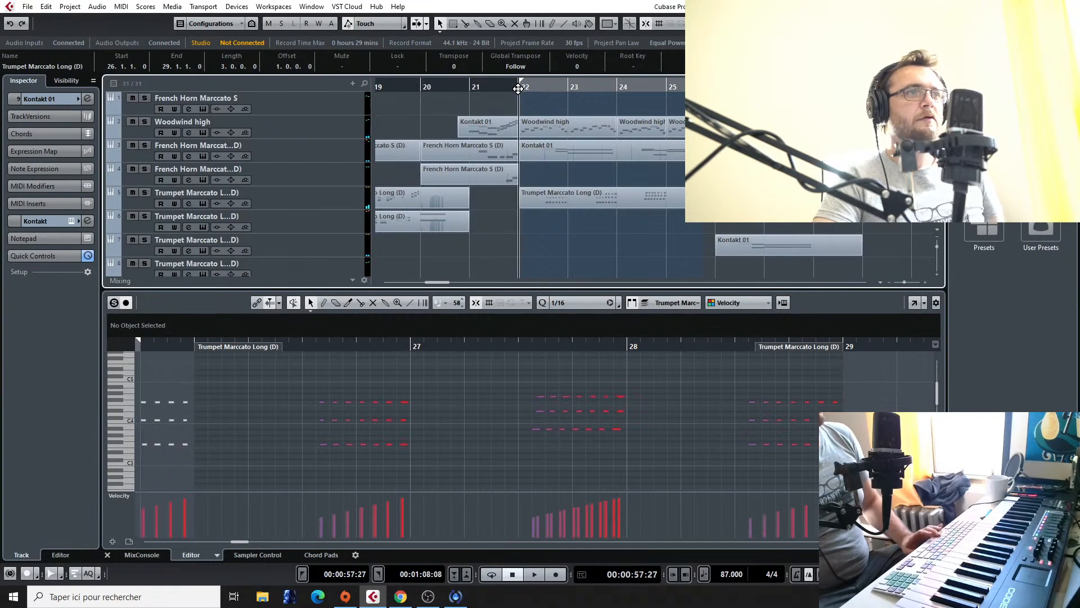
{"action": "key", "text": "space"}
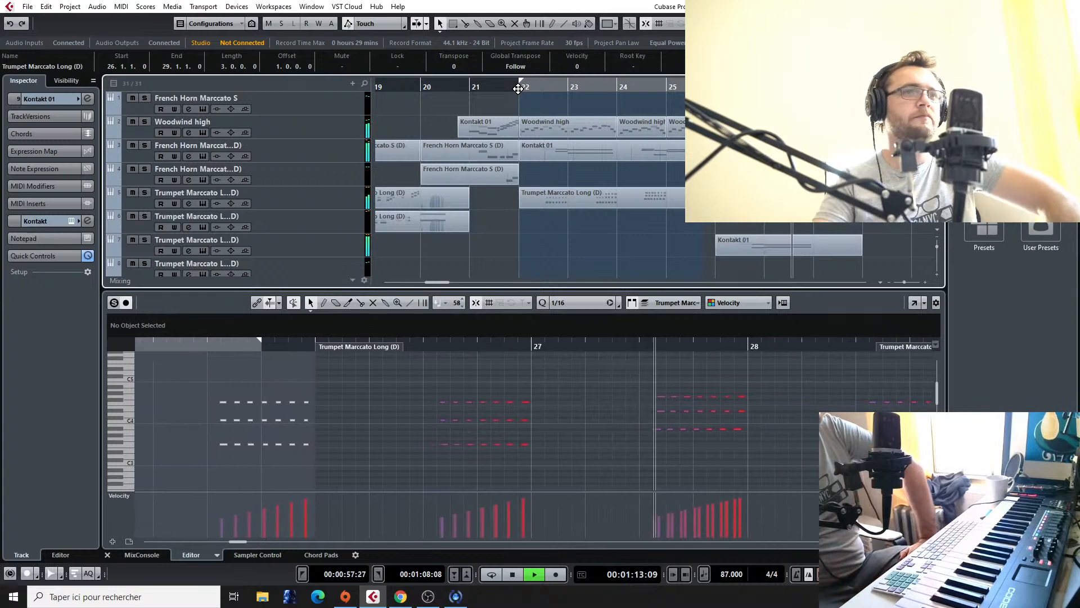
{"action": "scroll", "coordinate": [554, 140], "scroll_direction": "down", "scroll_amount": 4}
{"action": "scroll", "coordinate": [554, 141], "scroll_direction": "up", "scroll_amount": 4}
{"action": "key", "text": "space"}
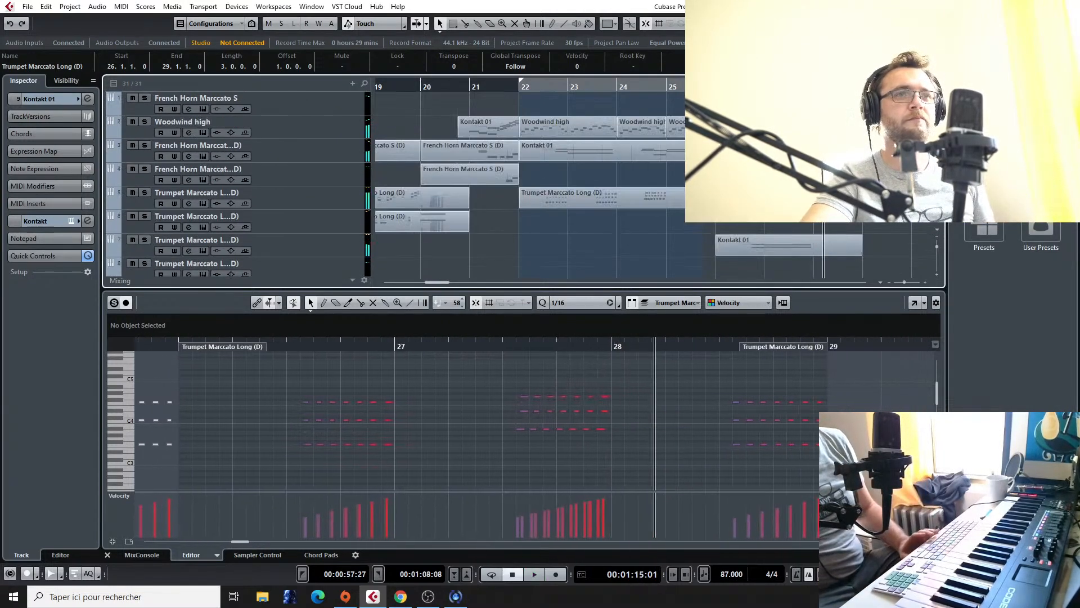
Step: Shorten the French horn melody part, the duplicated trumpet part and the Kontakt 01 part on the lower trumpet track to end at bar 28
{"action": "left_click", "coordinate": [691, 151]}
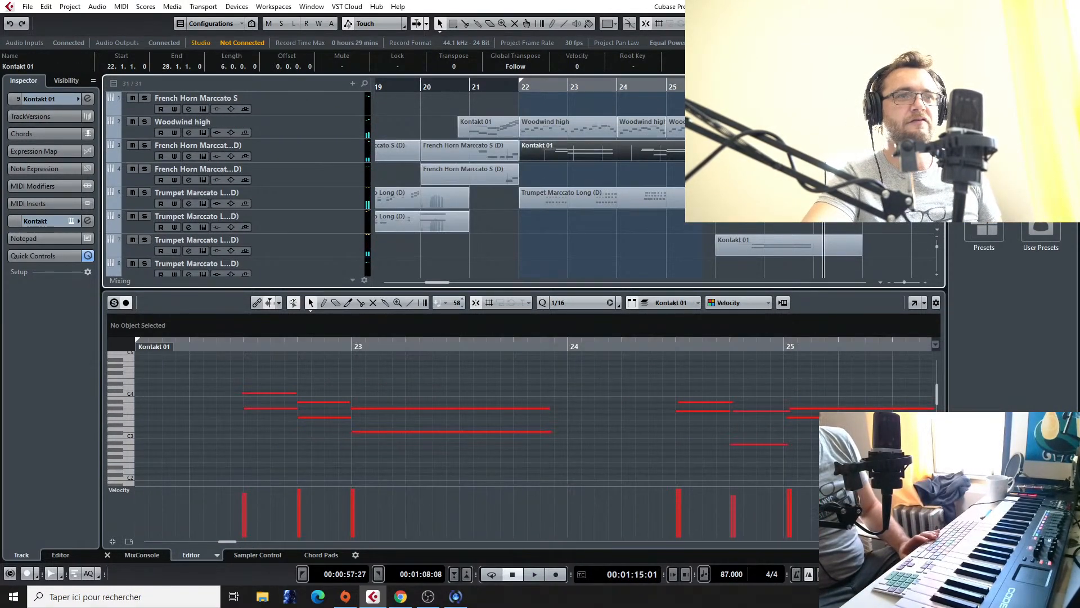
{"action": "left_click", "coordinate": [812, 203]}
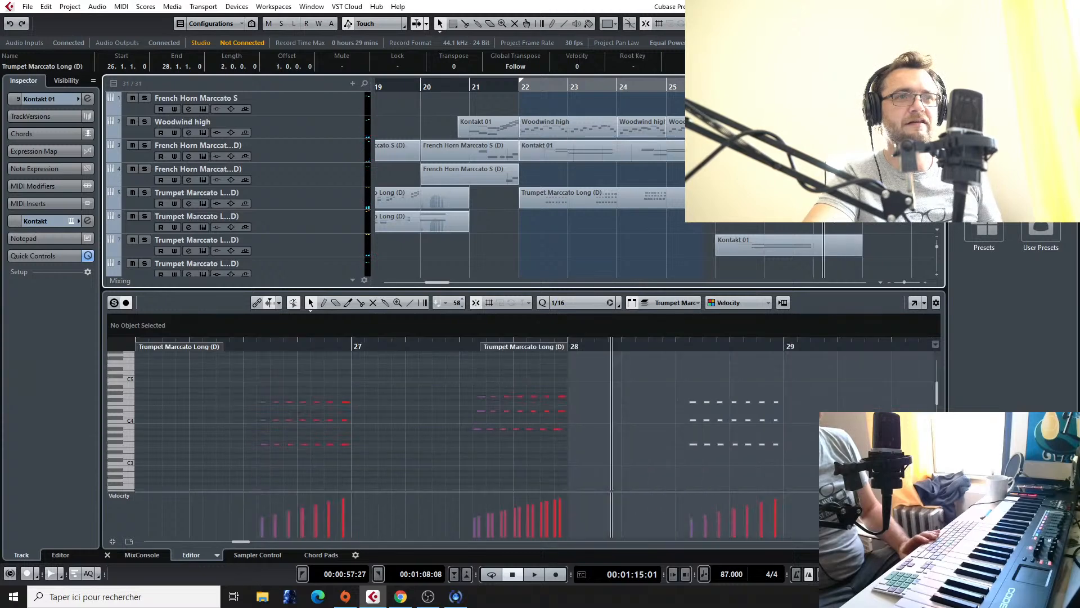
{"action": "left_click_drag", "start_coordinate": [859, 254], "coordinate": [849, 254]}
Step: Find the Final Fantasy VII - Fighting reference audio track and play it from about bar 34
{"action": "scroll", "coordinate": [826, 225], "scroll_direction": "down", "scroll_amount": 5}
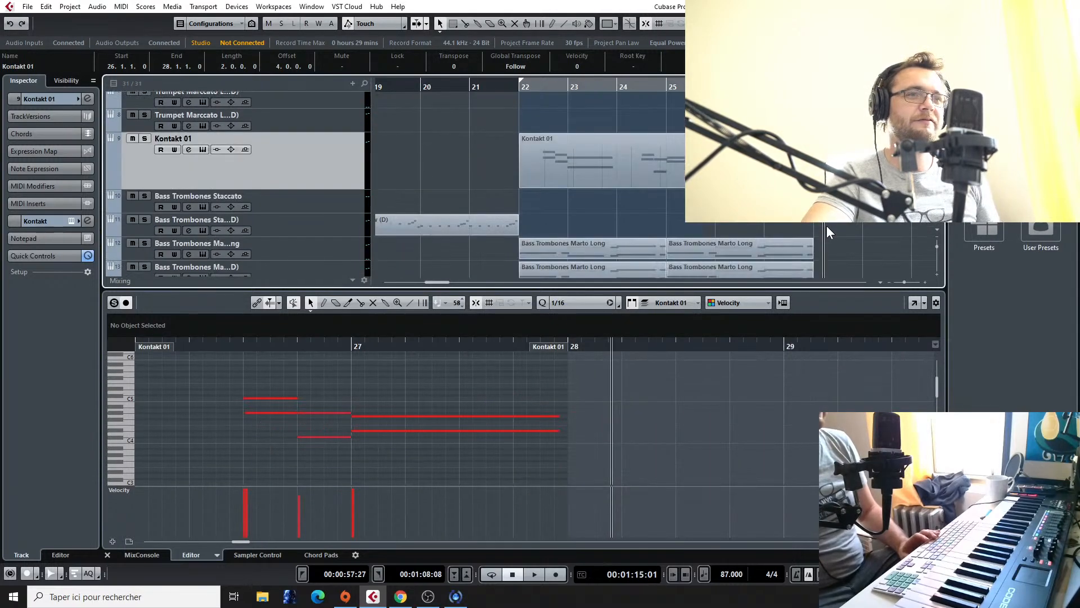
{"action": "scroll", "coordinate": [853, 221], "scroll_direction": "down", "scroll_amount": 2}
{"action": "scroll", "coordinate": [852, 220], "scroll_direction": "right", "scroll_amount": 5}
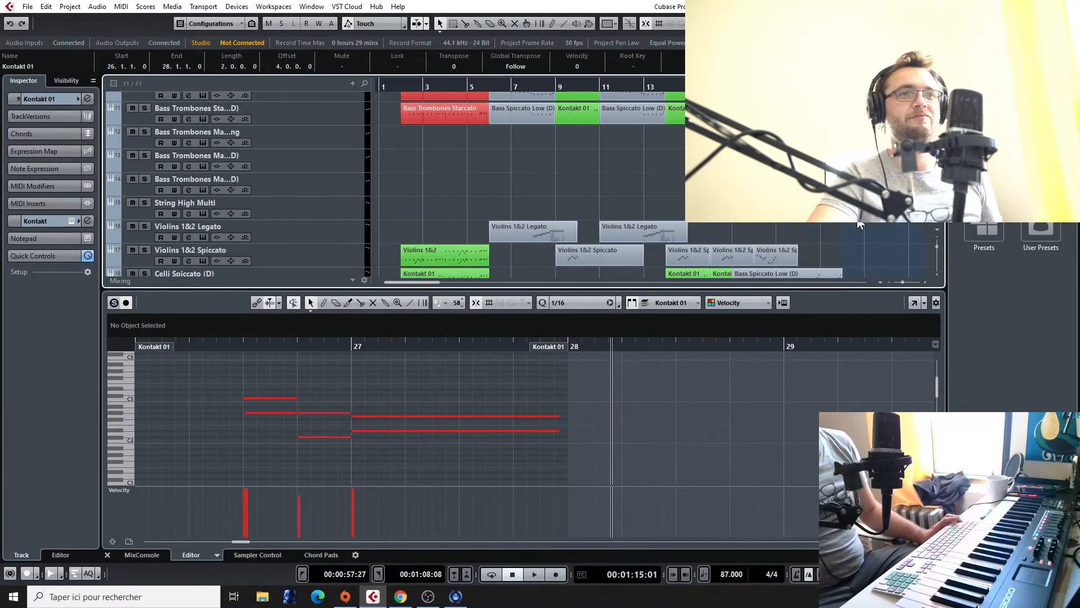
{"action": "scroll", "coordinate": [891, 260], "scroll_direction": "down", "scroll_amount": 5}
{"action": "scroll", "coordinate": [868, 220], "scroll_direction": "left", "scroll_amount": 4}
{"action": "scroll", "coordinate": [868, 220], "scroll_direction": "right", "scroll_amount": 4}
{"action": "left_click", "coordinate": [659, 88]}
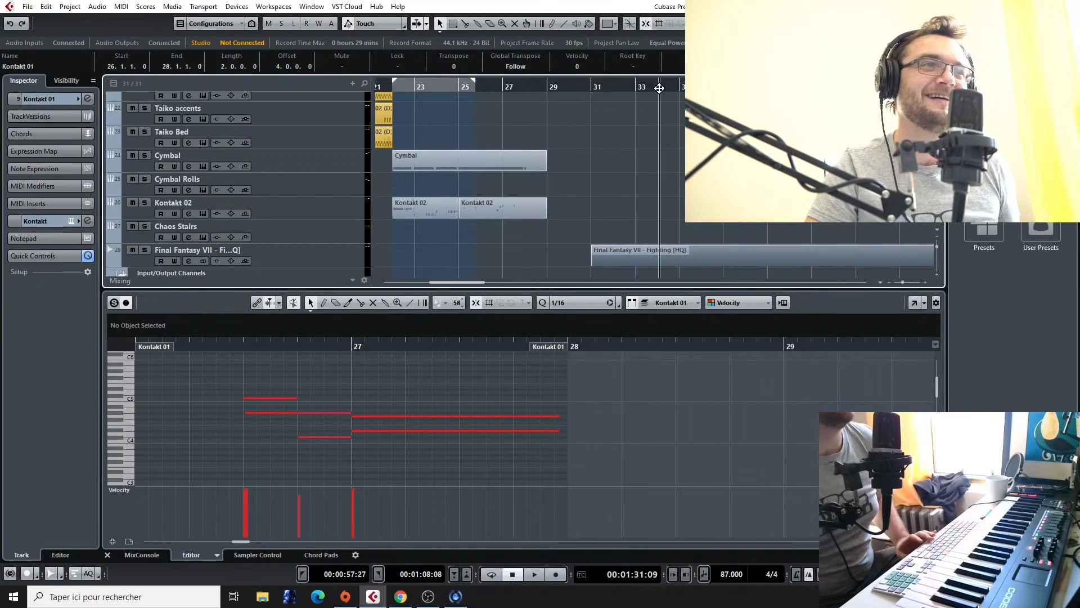
{"action": "key", "text": "space"}
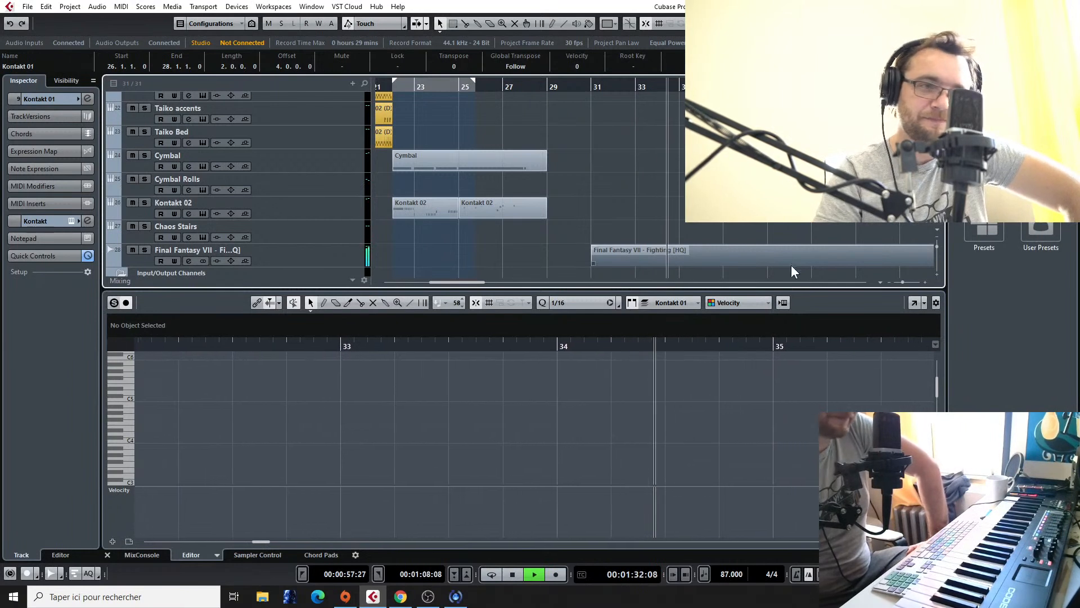
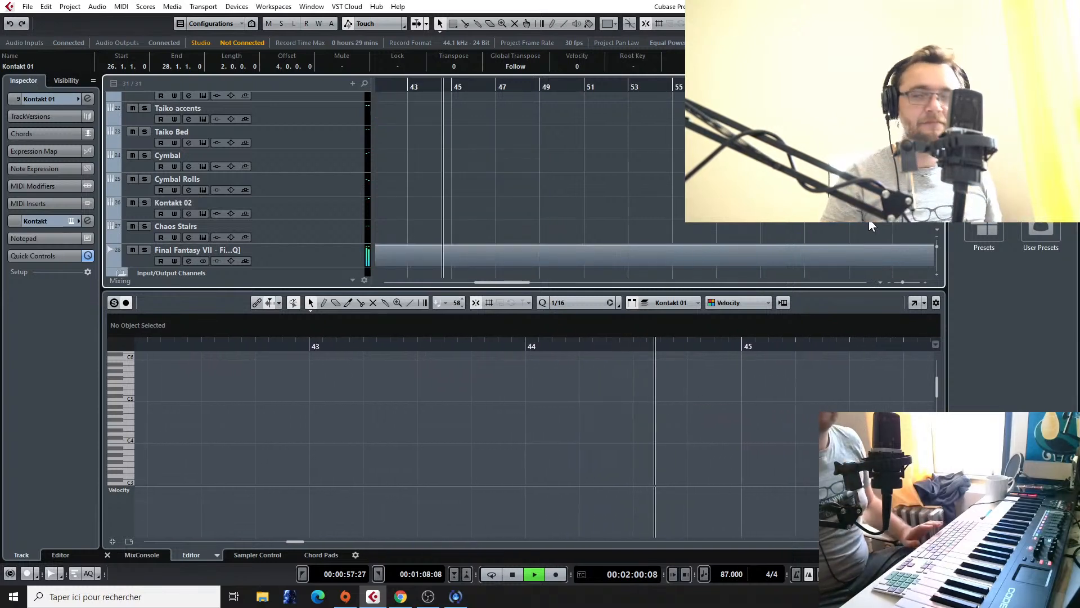
Step: Replay the Final Fantasy VII - Fighting reference audio from about bar 42 and stop playback
{"action": "scroll", "coordinate": [473, 119], "scroll_direction": "left", "scroll_amount": 1}
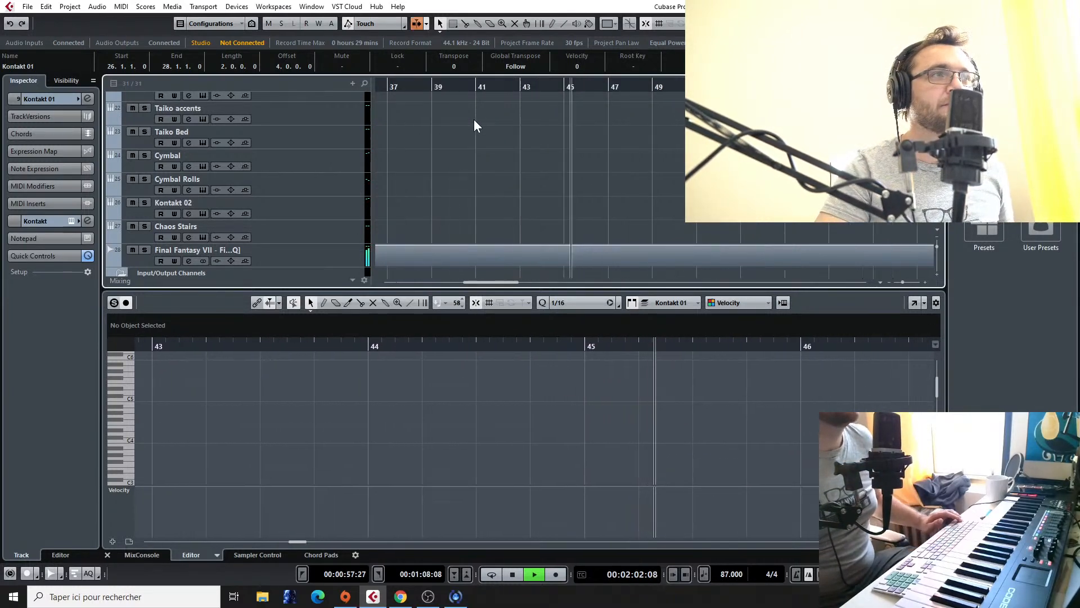
{"action": "scroll", "coordinate": [474, 119], "scroll_direction": "left", "scroll_amount": 5}
{"action": "left_click", "coordinate": [736, 87]}
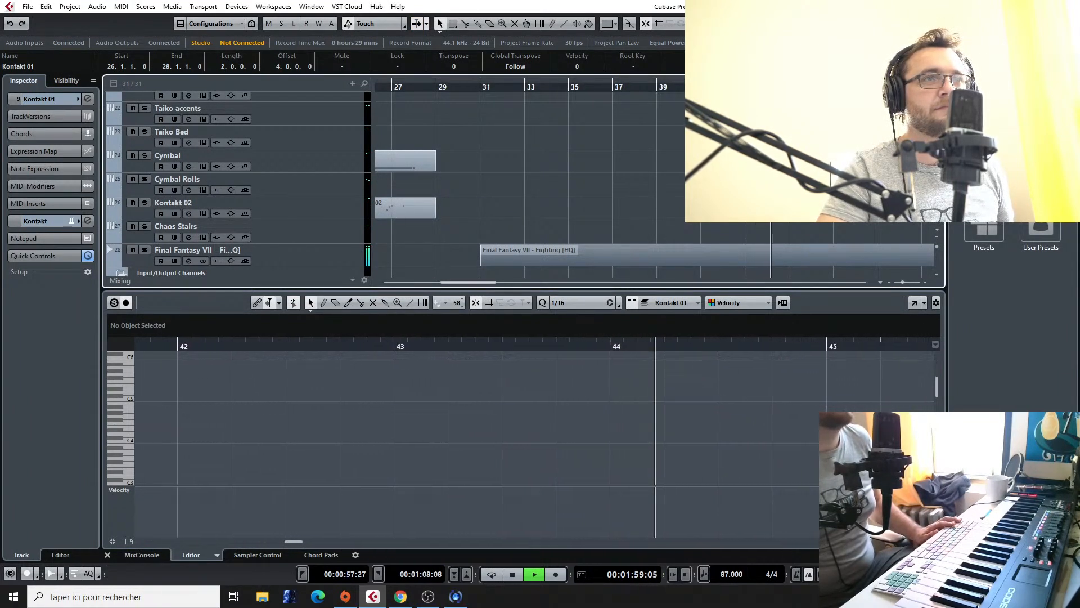
{"action": "left_click", "coordinate": [736, 88]}
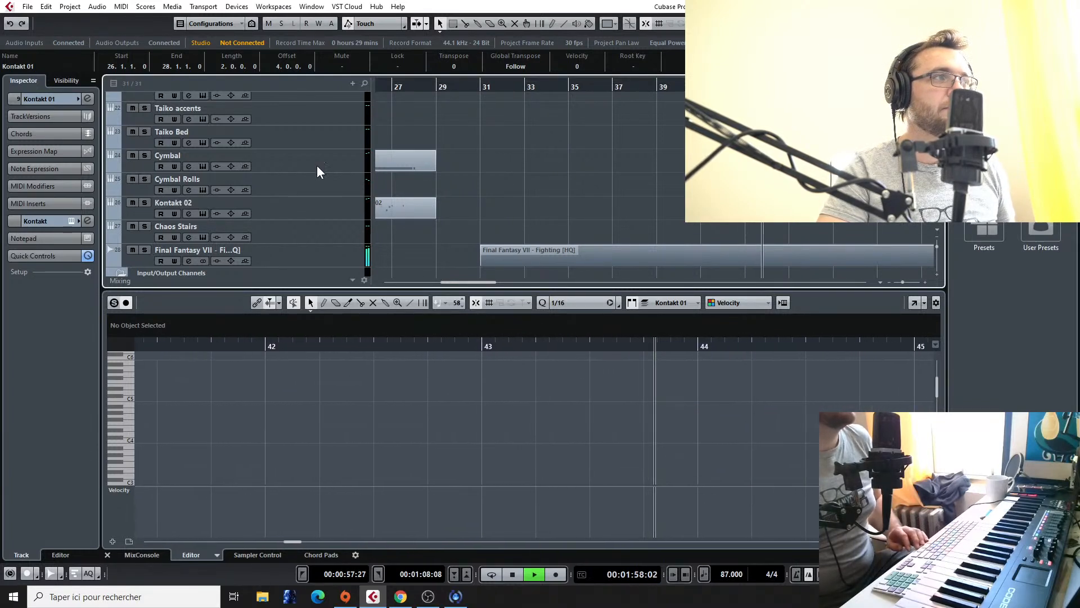
{"action": "key", "text": "space"}
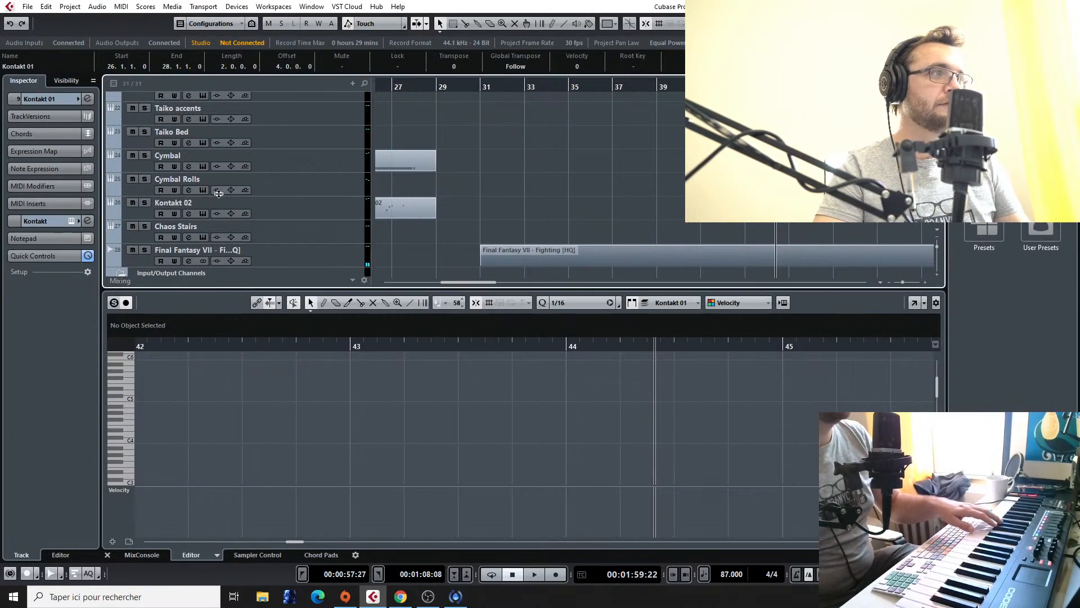
Step: Select the Bass Spiccato Low (D) track and review the existing parts across the tracks up to bar 28
{"action": "scroll", "coordinate": [246, 172], "scroll_direction": "up", "scroll_amount": 8}
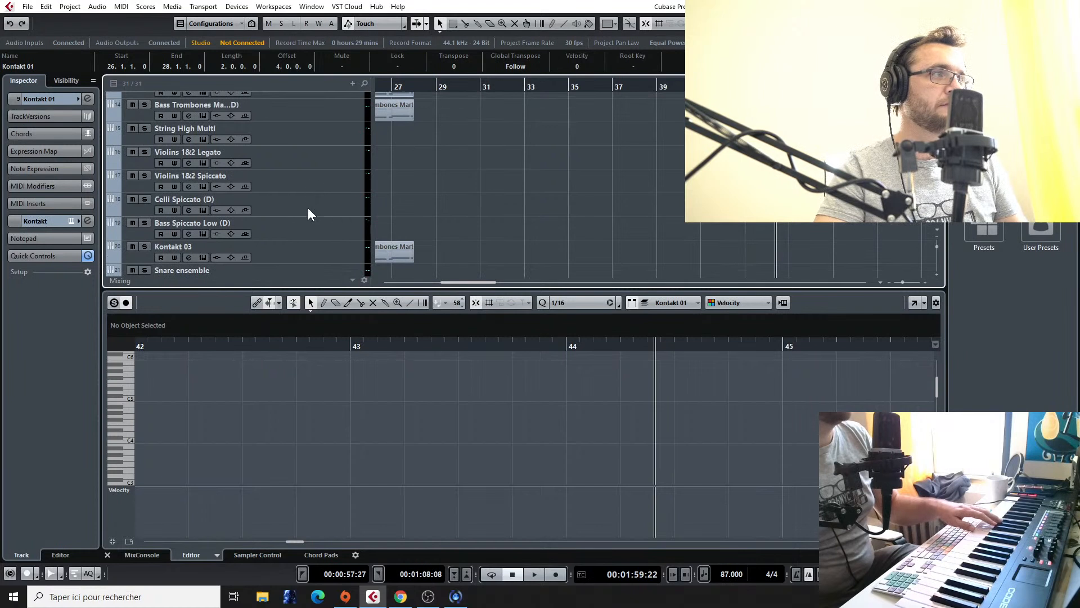
{"action": "left_click", "coordinate": [306, 221]}
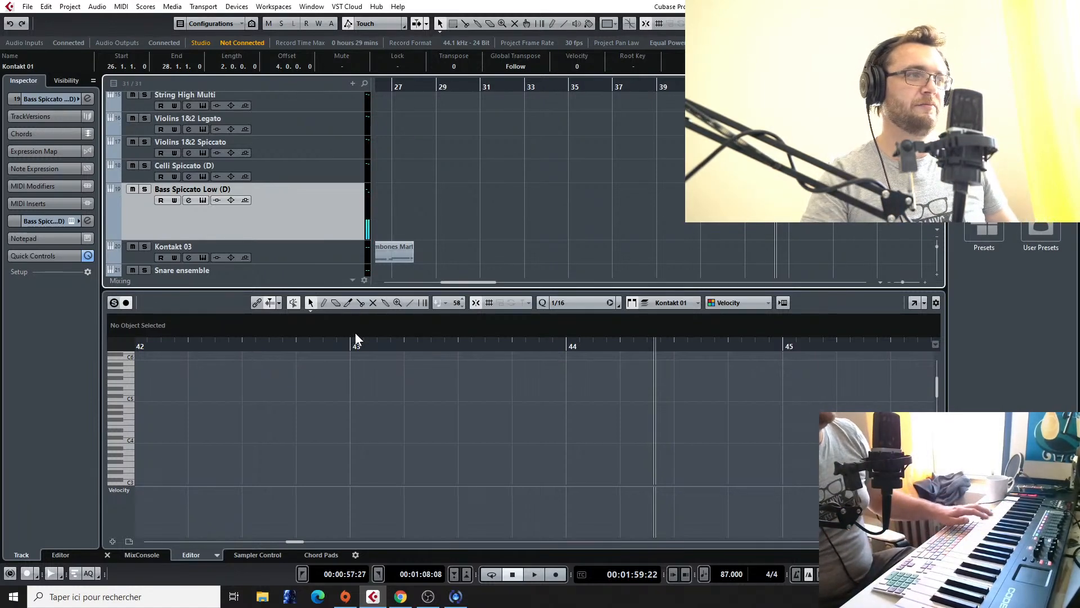
{"action": "scroll", "coordinate": [406, 214], "scroll_direction": "down", "scroll_amount": 4}
{"action": "scroll", "coordinate": [443, 218], "scroll_direction": "down", "scroll_amount": 3}
{"action": "scroll", "coordinate": [443, 218], "scroll_direction": "left", "scroll_amount": 2}
{"action": "scroll", "coordinate": [442, 218], "scroll_direction": "left", "scroll_amount": 2}
{"action": "scroll", "coordinate": [478, 207], "scroll_direction": "up", "scroll_amount": 6}
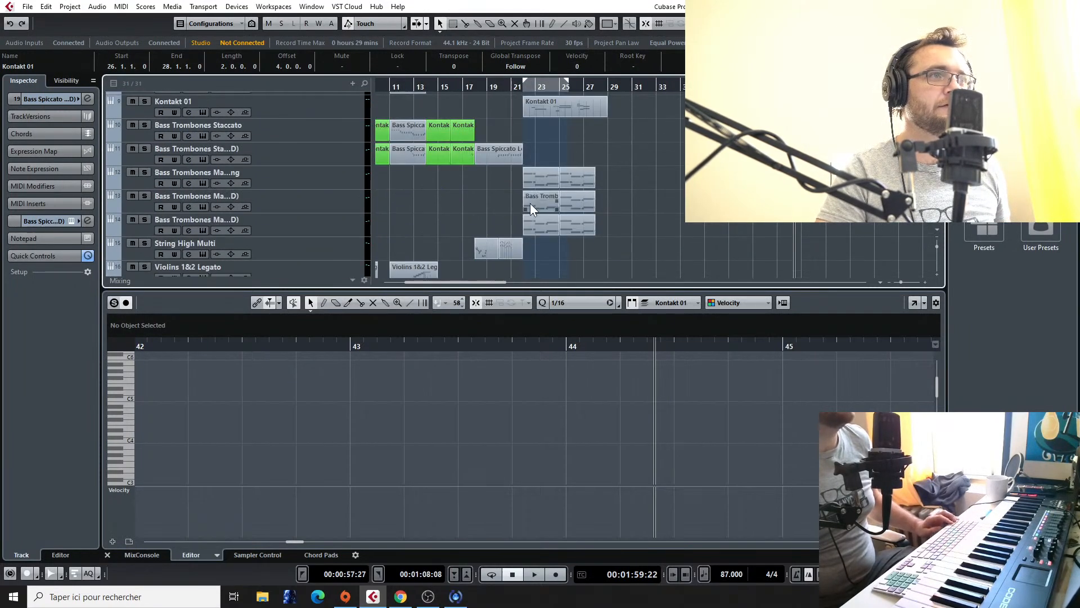
{"action": "scroll", "coordinate": [522, 202], "scroll_direction": "up", "scroll_amount": 3}
{"action": "scroll", "coordinate": [552, 196], "scroll_direction": "left", "scroll_amount": 6}
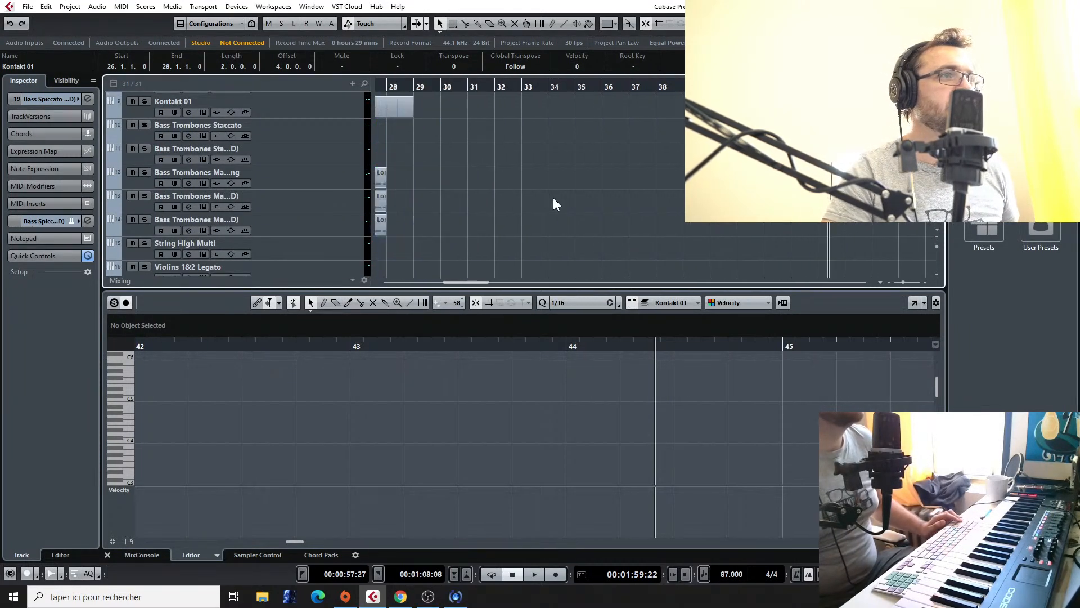
{"action": "scroll", "coordinate": [552, 198], "scroll_direction": "up", "scroll_amount": 2}
{"action": "scroll", "coordinate": [722, 266], "scroll_direction": "up", "scroll_amount": 2}
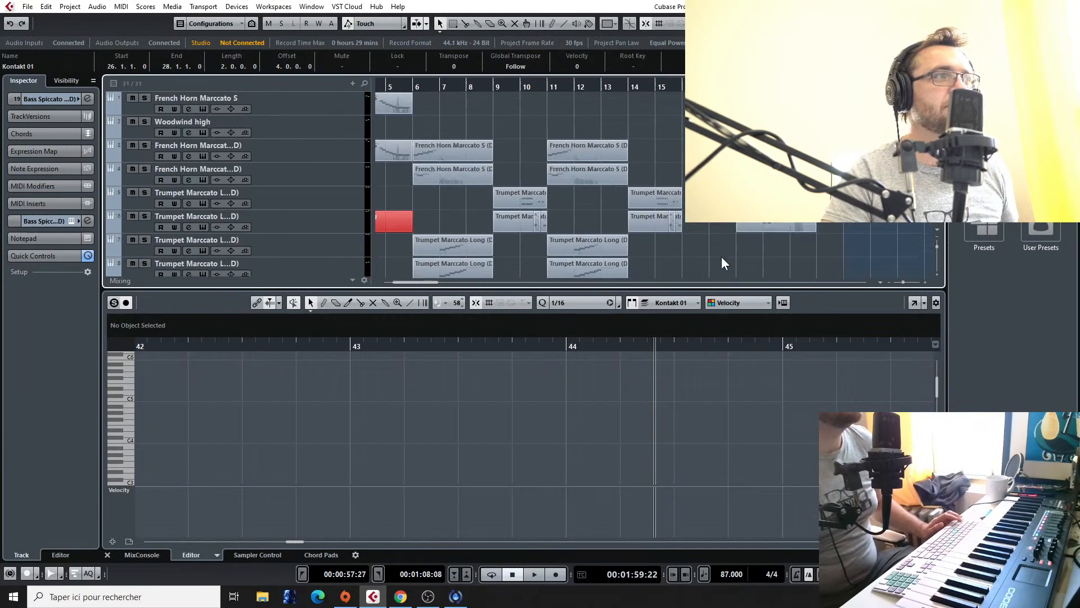
{"action": "scroll", "coordinate": [722, 267], "scroll_direction": "down", "scroll_amount": 10}
{"action": "scroll", "coordinate": [746, 227], "scroll_direction": "right", "scroll_amount": 5}
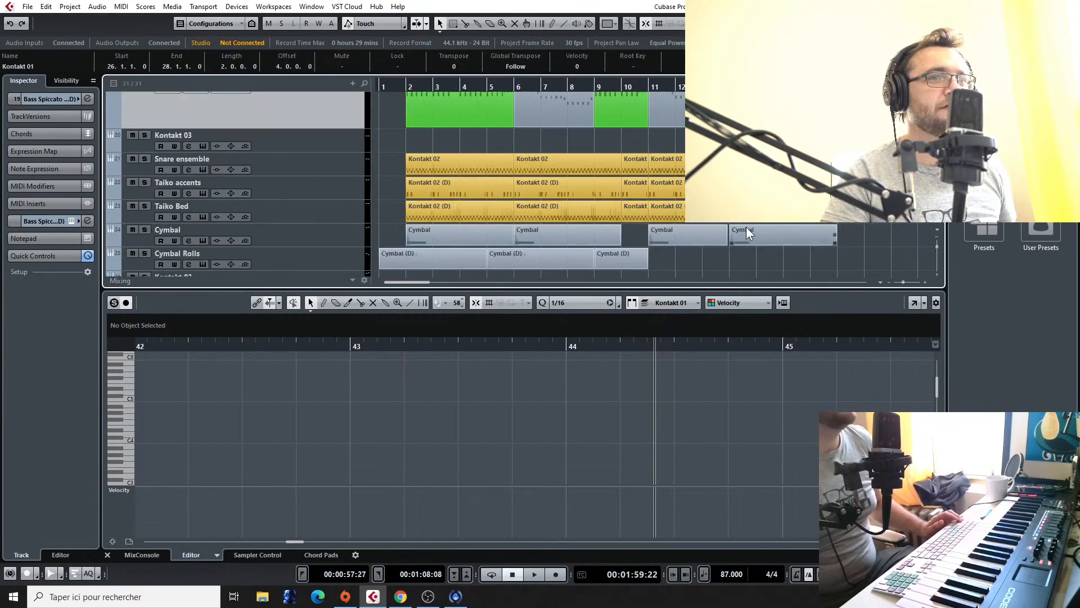
{"action": "scroll", "coordinate": [728, 225], "scroll_direction": "down", "scroll_amount": 4}
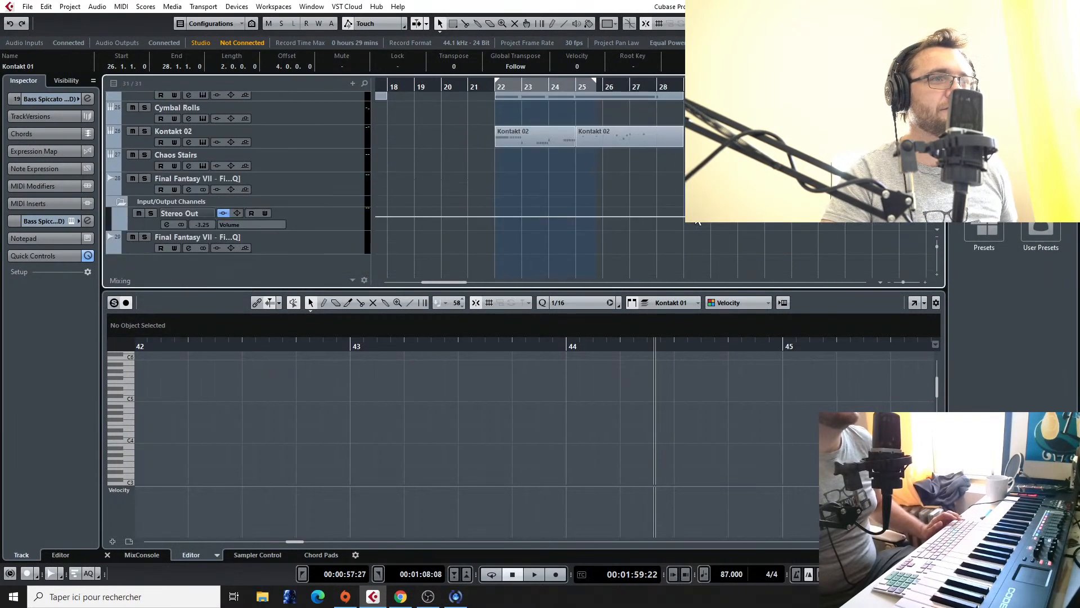
{"action": "scroll", "coordinate": [294, 152], "scroll_direction": "up", "scroll_amount": 2}
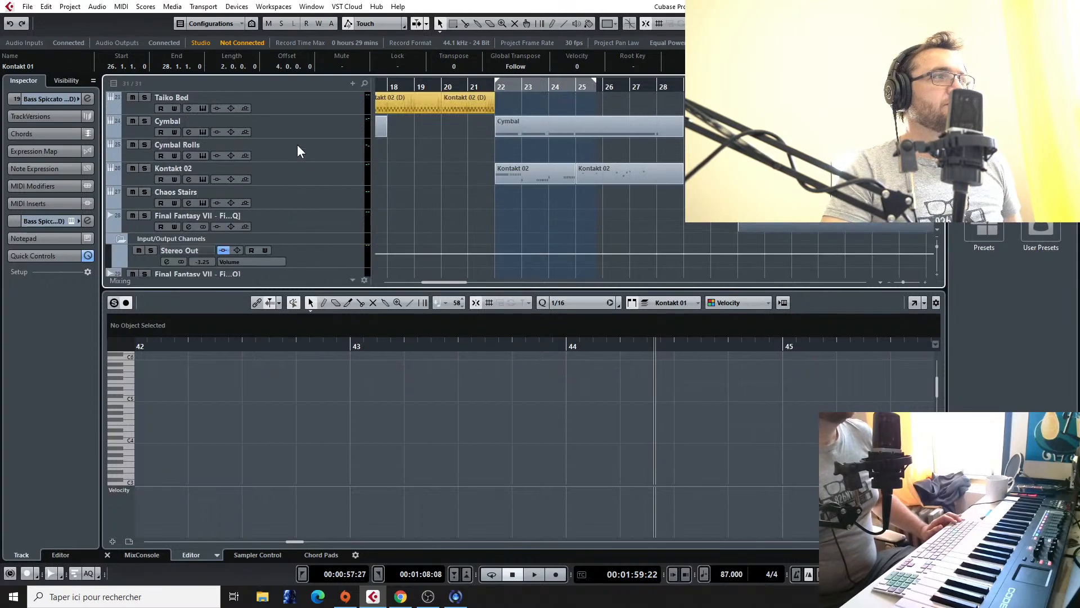
{"action": "scroll", "coordinate": [309, 211], "scroll_direction": "up", "scroll_amount": 3}
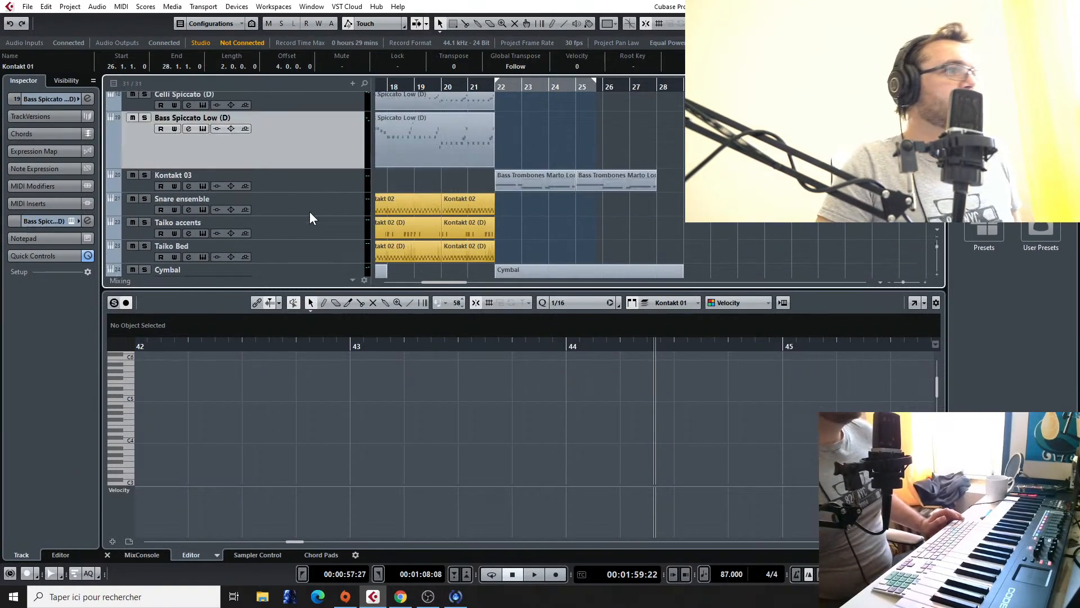
Step: Copy the five-bar Bass Spiccato Low (D) part from bar 17 to bar 23 and trim its start so only bar 27 remains
{"action": "left_click", "coordinate": [486, 156]}
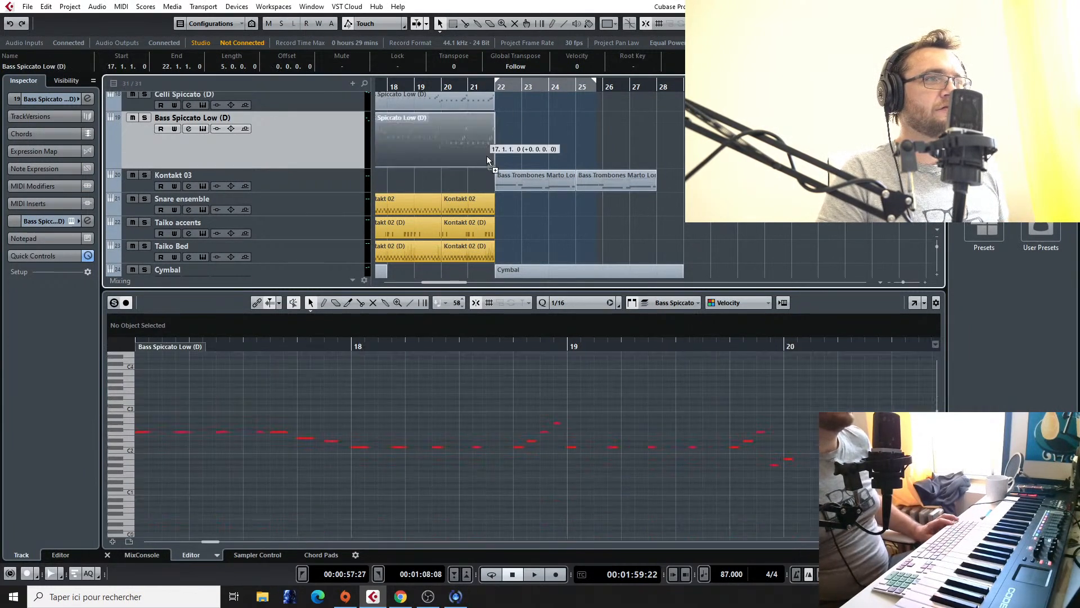
{"action": "left_click_drag", "start_coordinate": [432, 153], "coordinate": [598, 167]}
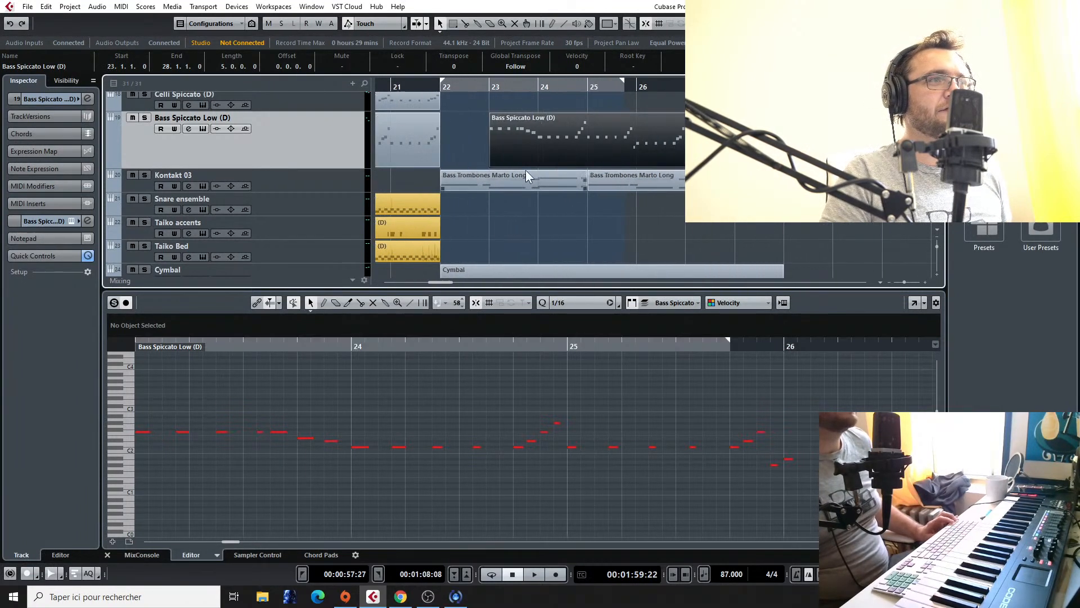
{"action": "left_click_drag", "start_coordinate": [492, 163], "coordinate": [710, 163]}
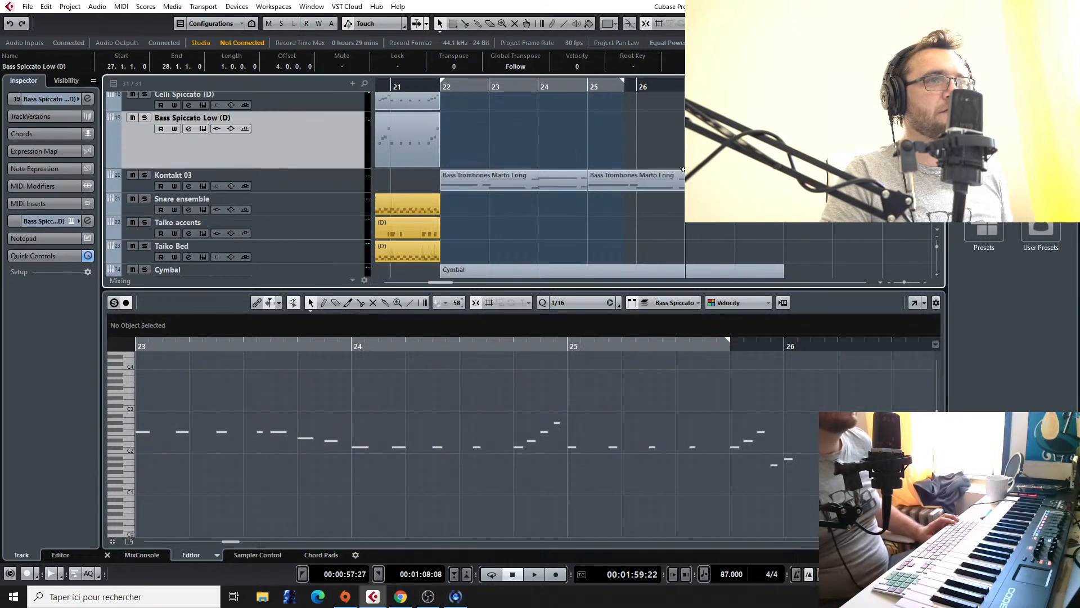
Step: Open the trimmed Bass Spiccato Low (D) part and delete the repeated low notes on the first beats of bar 27
{"action": "double_click", "coordinate": [710, 157]}
{"action": "scroll", "coordinate": [342, 416], "scroll_direction": "left", "scroll_amount": 3}
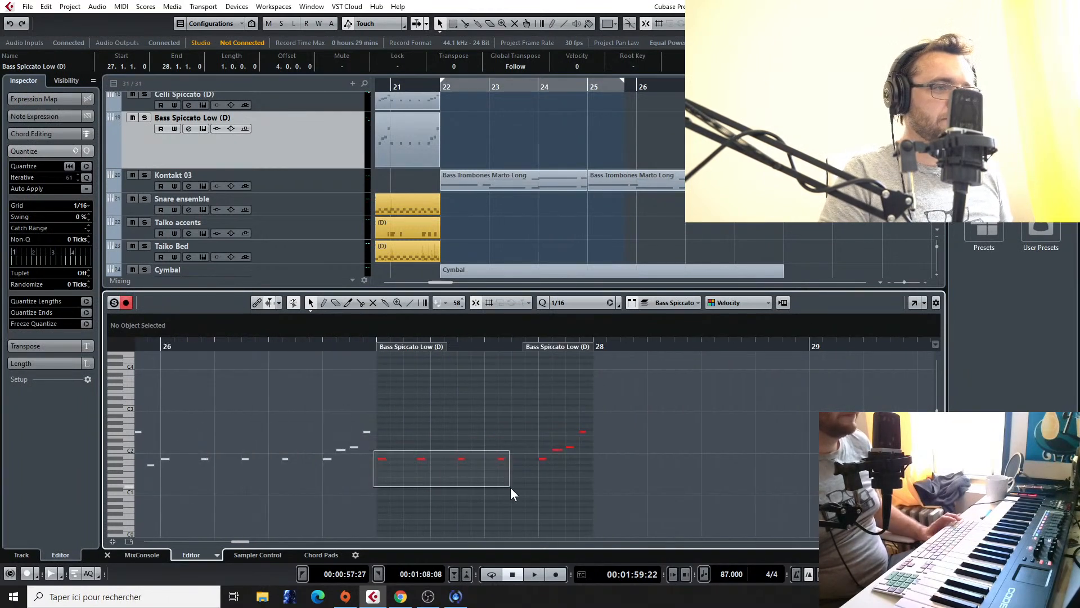
{"action": "left_click_drag", "start_coordinate": [508, 487], "coordinate": [509, 487]}
{"action": "key", "text": "Delete"}
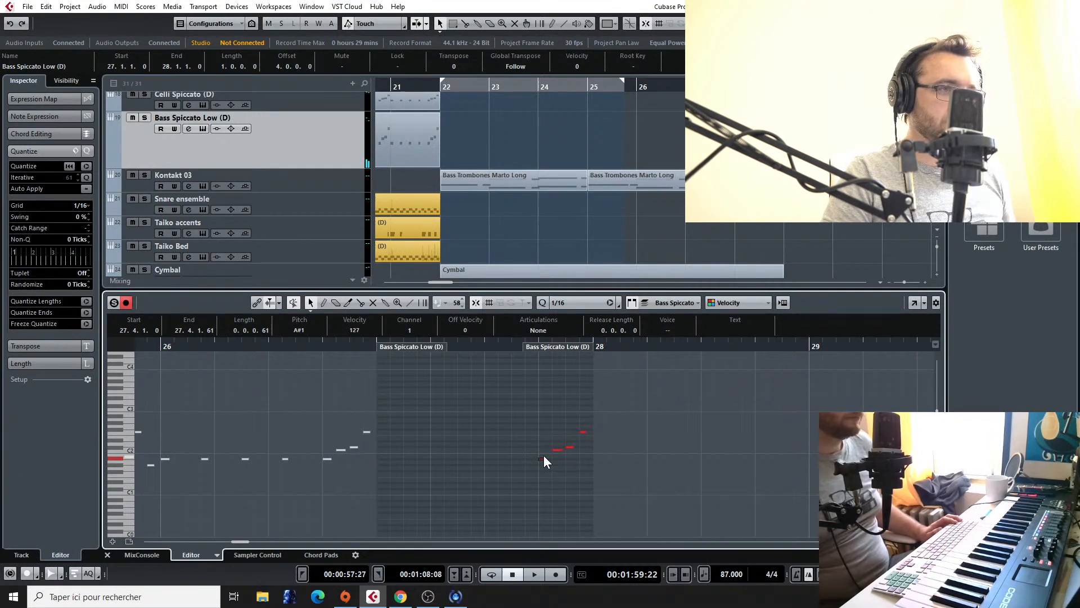
Step: Quantize the four remaining bass notes in bar 27 to the 1/16 grid and play back beat 4
{"action": "left_click_drag", "start_coordinate": [518, 345], "coordinate": [518, 439]}
{"action": "scroll", "coordinate": [518, 438], "scroll_direction": "up", "scroll_amount": 4}
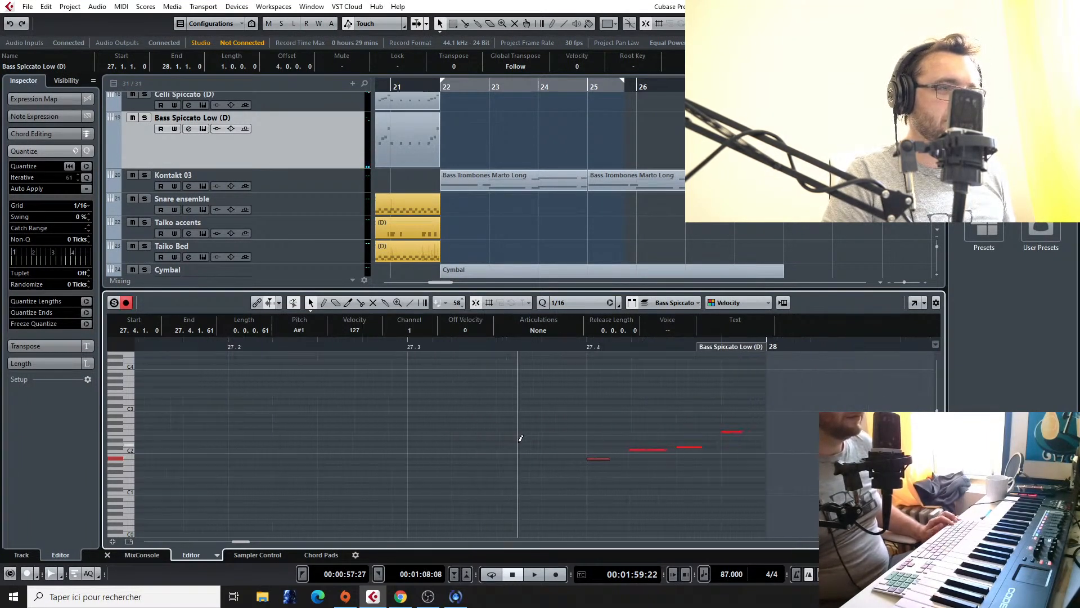
{"action": "scroll", "coordinate": [620, 444], "scroll_direction": "down", "scroll_amount": 1}
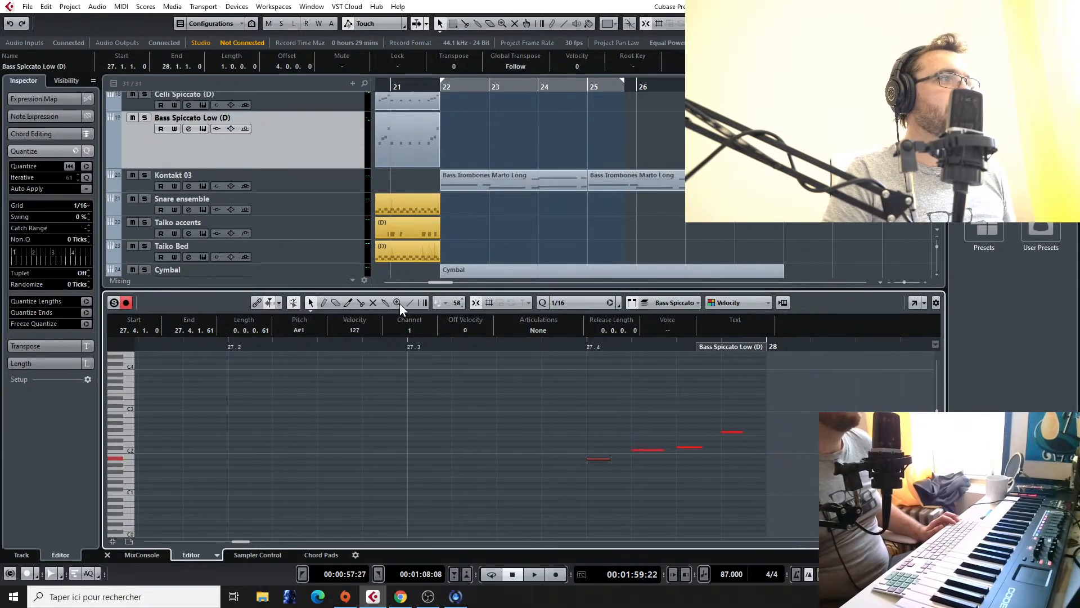
{"action": "left_click", "coordinate": [587, 306]}
{"action": "left_click", "coordinate": [689, 407]}
{"action": "scroll", "coordinate": [651, 416], "scroll_direction": "up", "scroll_amount": 3}
{"action": "left_click", "coordinate": [488, 345]}
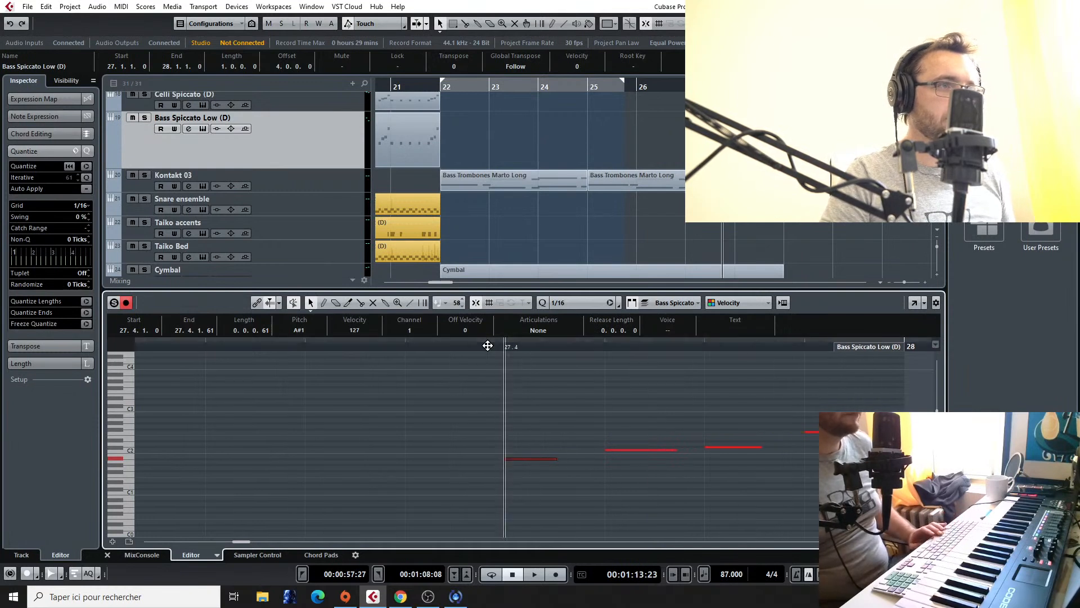
{"action": "key", "text": "space"}
Step: Build a seven-note sixteenth run from 27.3.2 to 27.4.4 by copying and repitching the bass notes, ending on D#2, and play it
{"action": "key", "text": "space"}
{"action": "scroll", "coordinate": [403, 389], "scroll_direction": "down", "scroll_amount": 1}
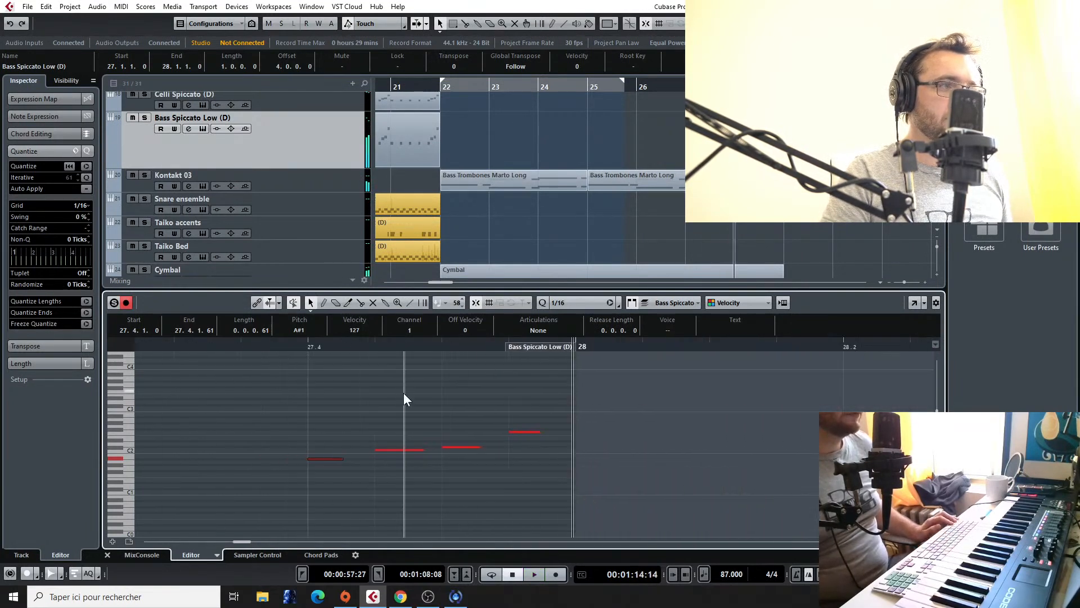
{"action": "scroll", "coordinate": [336, 414], "scroll_direction": "left", "scroll_amount": 1}
{"action": "left_click_drag", "start_coordinate": [484, 457], "coordinate": [282, 441]}
{"action": "mouse_move", "coordinate": [474, 460]}
{"action": "left_mouse_down"}
{"action": "mouse_move", "coordinate": [335, 470]}
{"action": "mouse_move", "coordinate": [334, 458]}
{"action": "mouse_move", "coordinate": [415, 457]}
{"action": "mouse_move", "coordinate": [423, 440]}
{"action": "mouse_move", "coordinate": [421, 450]}
{"action": "mouse_move", "coordinate": [480, 440]}
{"action": "left_mouse_up"}
{"action": "left_click_drag", "start_coordinate": [562, 450], "coordinate": [568, 460]}
{"action": "left_click_drag", "start_coordinate": [629, 449], "coordinate": [681, 442]}
{"action": "left_click", "coordinate": [682, 432]}
{"action": "left_click", "coordinate": [253, 345]}
{"action": "key", "text": "space"}
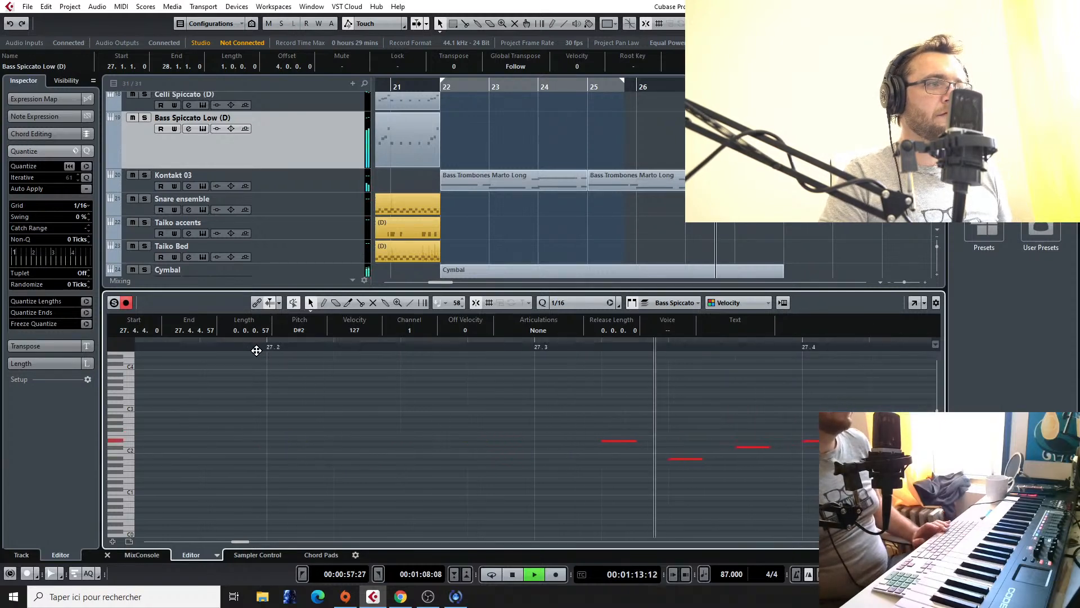
{"action": "key", "text": "space"}
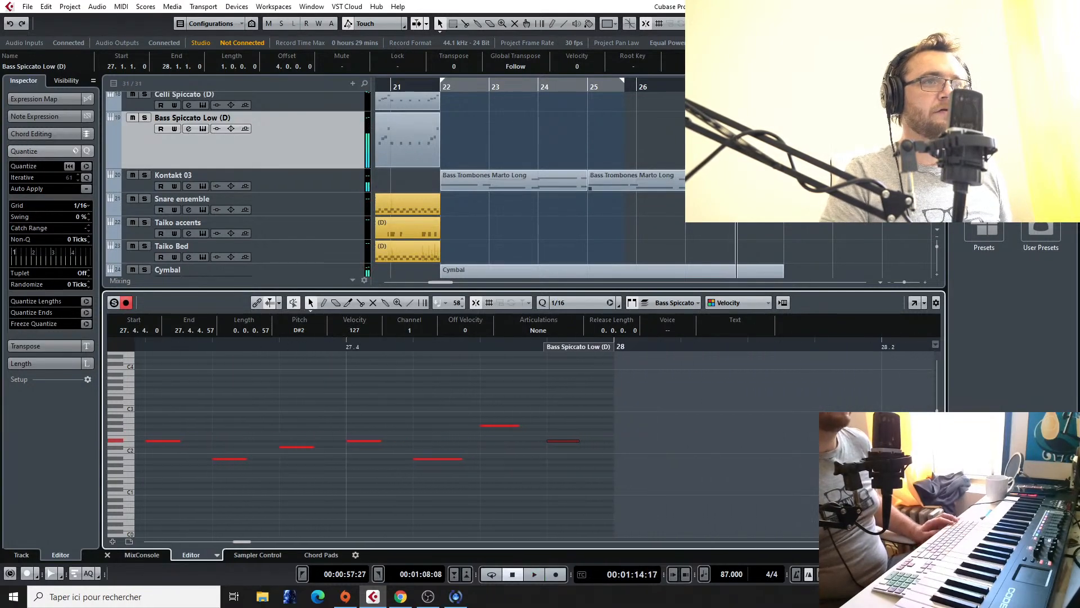
Step: Open the Bass Trombones Marto Long part at bar 25 on the Kontakt 03 track and delete the octave D# notes at 27.4.3
{"action": "left_click", "coordinate": [698, 182]}
{"action": "scroll", "coordinate": [625, 421], "scroll_direction": "down", "scroll_amount": 5}
{"action": "scroll", "coordinate": [624, 423], "scroll_direction": "up", "scroll_amount": 1}
{"action": "scroll", "coordinate": [759, 457], "scroll_direction": "right", "scroll_amount": 6}
{"action": "scroll", "coordinate": [379, 390], "scroll_direction": "left", "scroll_amount": 2}
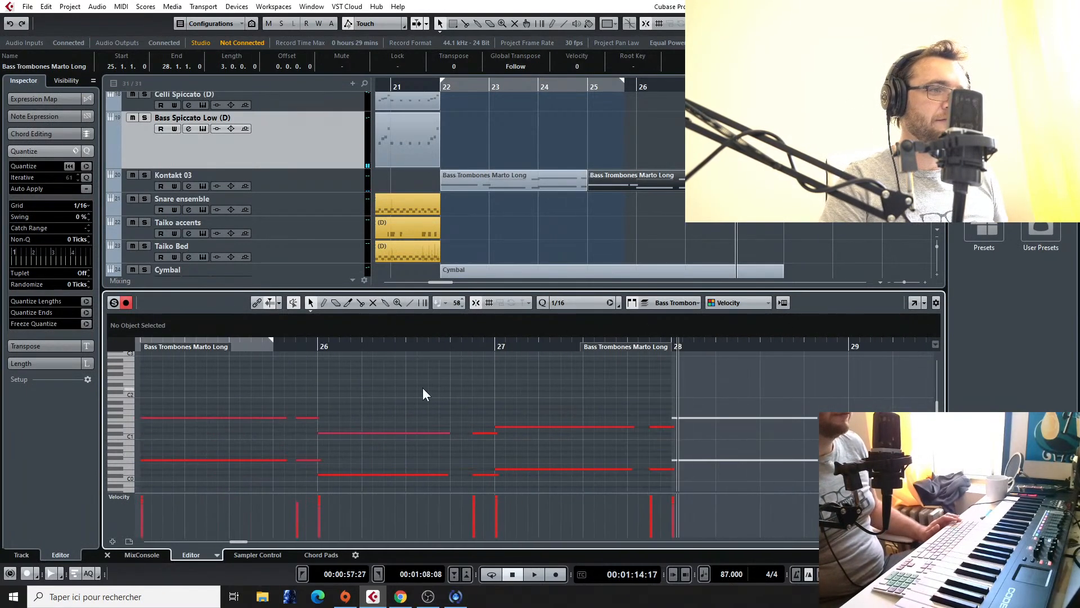
{"action": "left_click", "coordinate": [710, 86]}
{"action": "left_click_drag", "start_coordinate": [710, 86], "coordinate": [710, 86]}
{"action": "scroll", "coordinate": [568, 377], "scroll_direction": "up", "scroll_amount": 2}
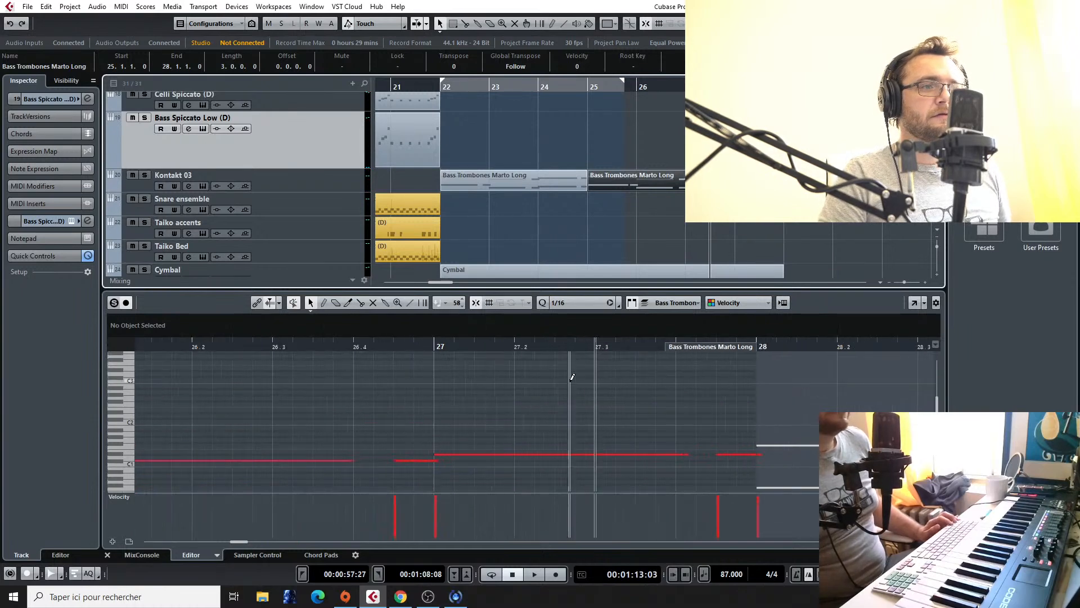
{"action": "scroll", "coordinate": [569, 378], "scroll_direction": "up", "scroll_amount": 1}
{"action": "right_click", "coordinate": [639, 404]}
{"action": "left_click", "coordinate": [640, 404]}
{"action": "scroll", "coordinate": [643, 401], "scroll_direction": "down", "scroll_amount": 2}
{"action": "left_click_drag", "start_coordinate": [728, 377], "coordinate": [756, 466]}
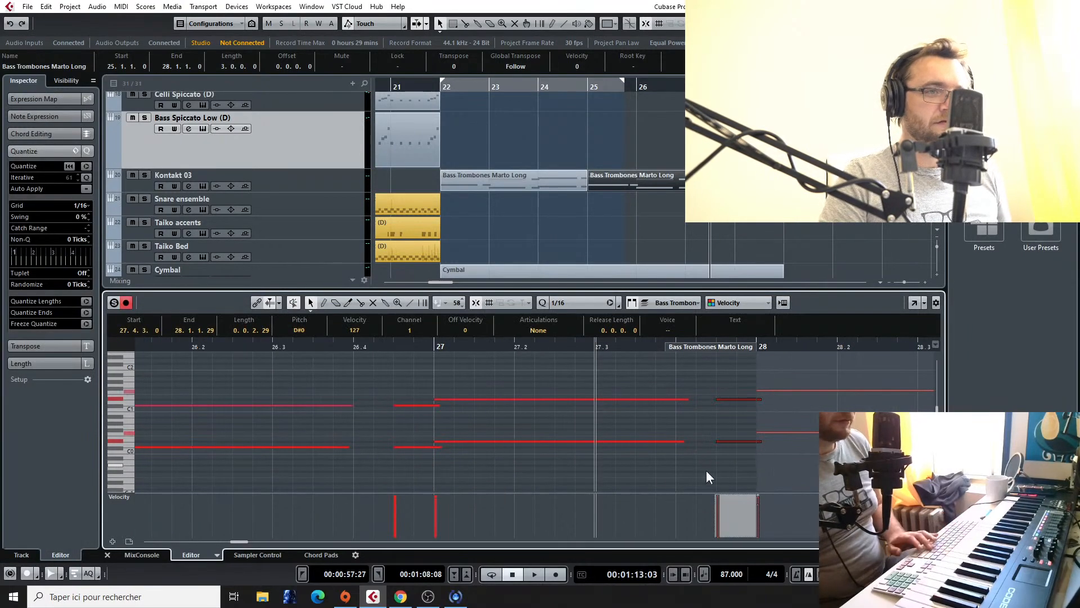
{"action": "key", "text": "Delete"}
Step: Shorten the two long trombone D# notes in bar 27 to end just before 27.3 and play the result
{"action": "left_click_drag", "start_coordinate": [700, 383], "coordinate": [667, 447]}
{"action": "left_click_drag", "start_coordinate": [688, 399], "coordinate": [595, 400]}
{"action": "left_click", "coordinate": [391, 346]}
{"action": "key", "text": "space"}
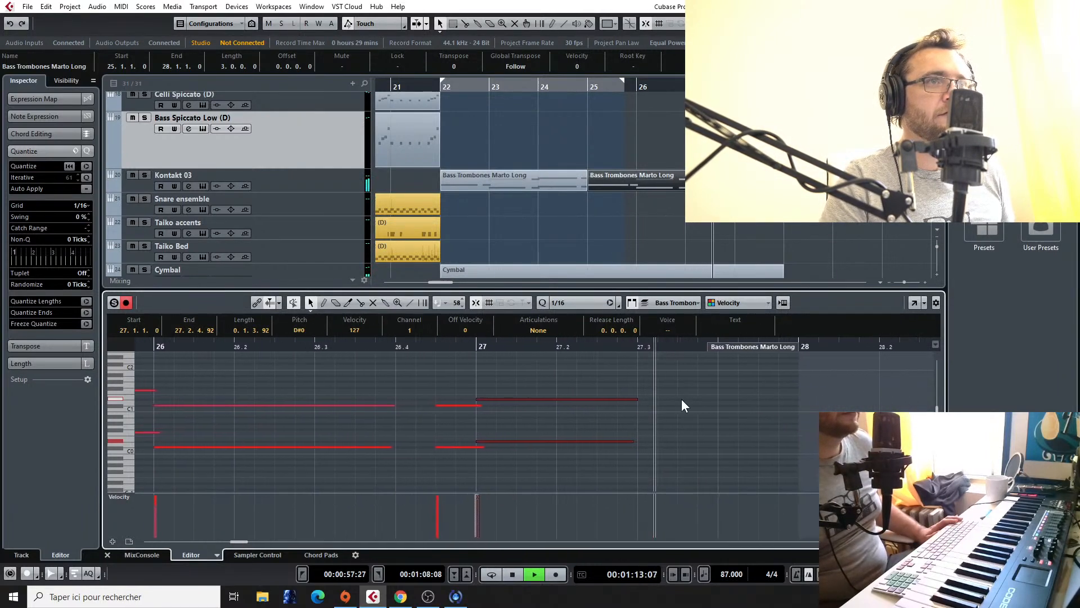
{"action": "key", "text": "space"}
Step: Play the arrangement from bar 26 to check the new bass and trombone ending
{"action": "left_click", "coordinate": [640, 85]}
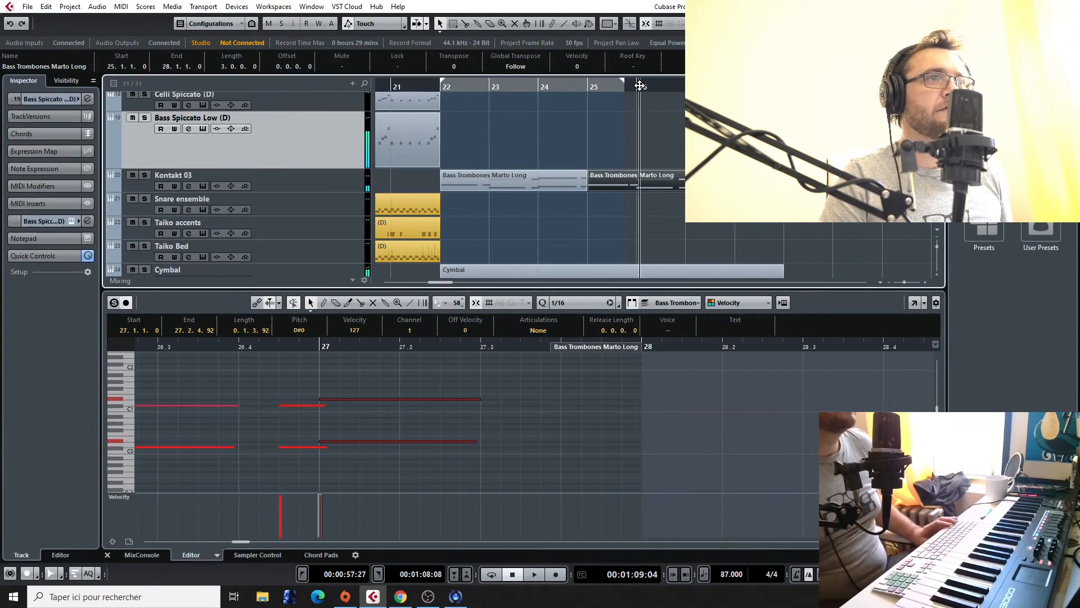
{"action": "key", "text": "space"}
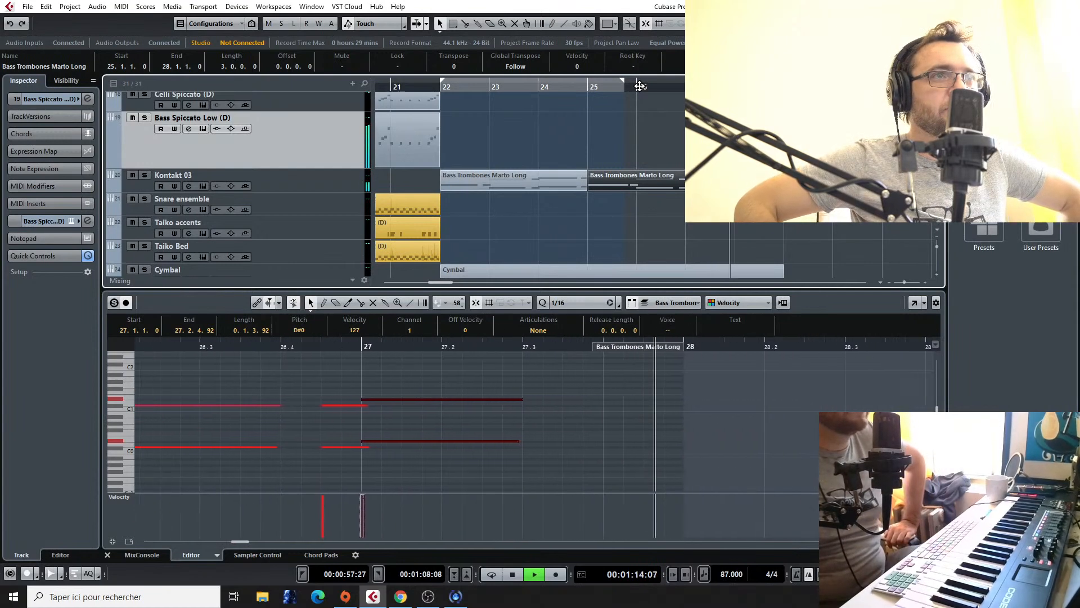
{"action": "key", "text": "space"}
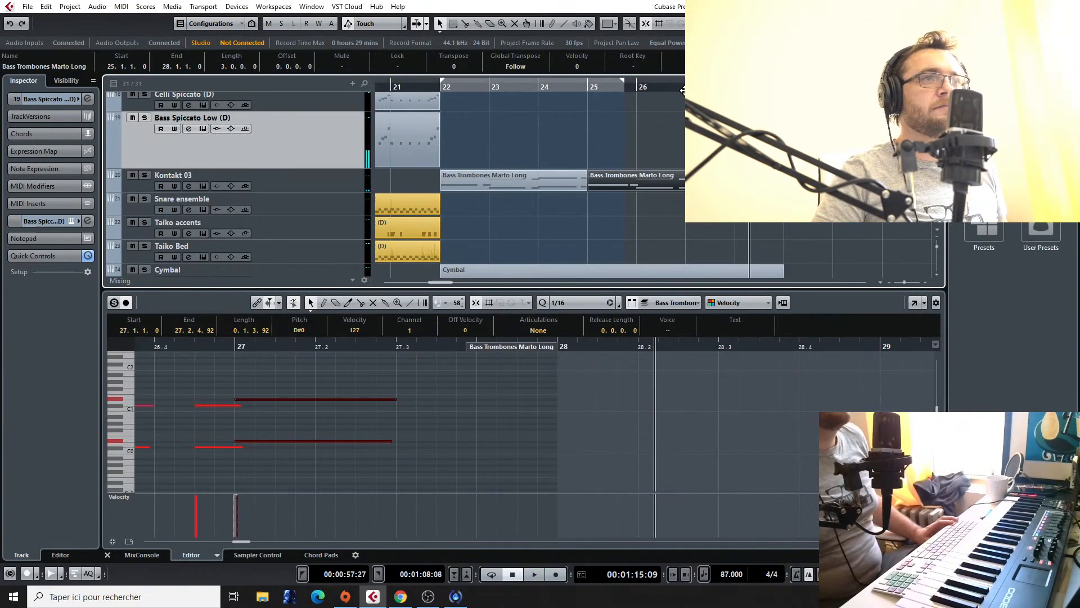
{"action": "key", "text": "space"}
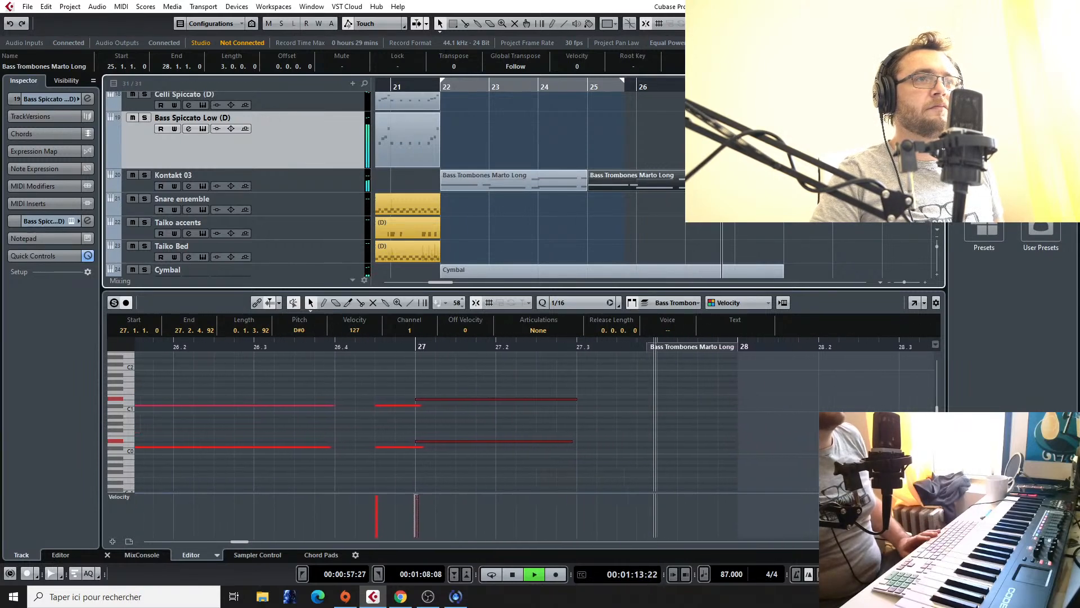
{"action": "key", "text": "space"}
Step: Open the Kontakt 02 part at bar 25 and play it from the second half of bar 26
{"action": "scroll", "coordinate": [237, 186], "scroll_direction": "down", "scroll_amount": 4}
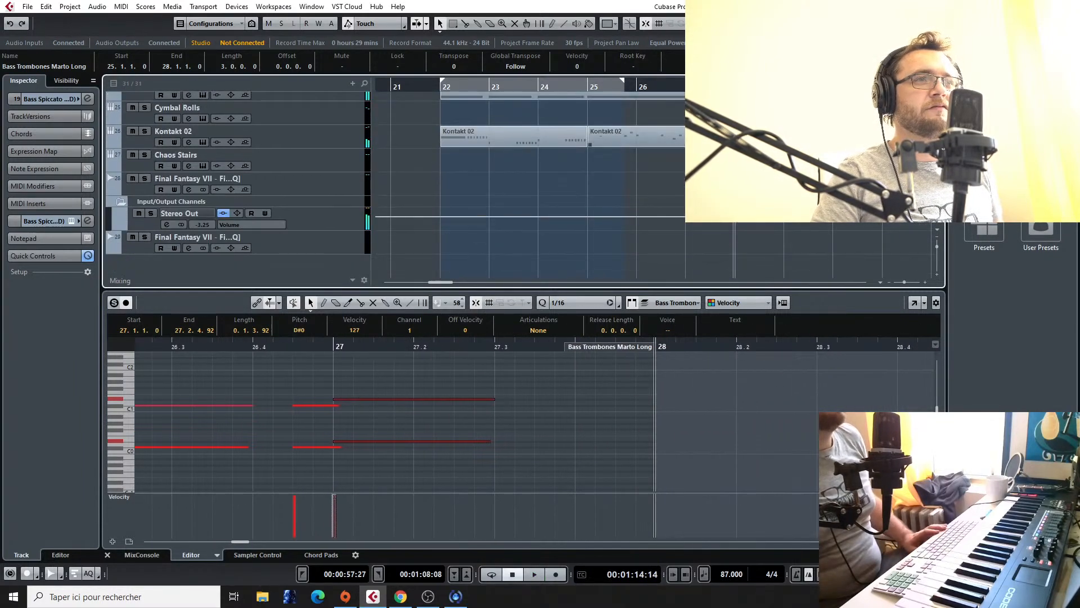
{"action": "left_click", "coordinate": [675, 136]}
{"action": "left_click", "coordinate": [677, 347]}
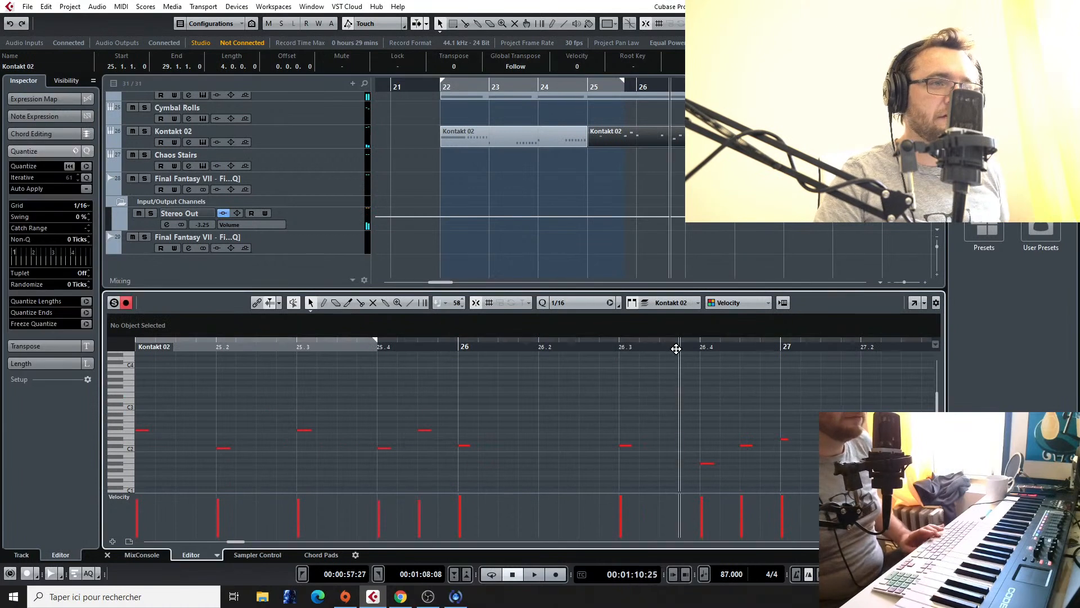
{"action": "key", "text": "space"}
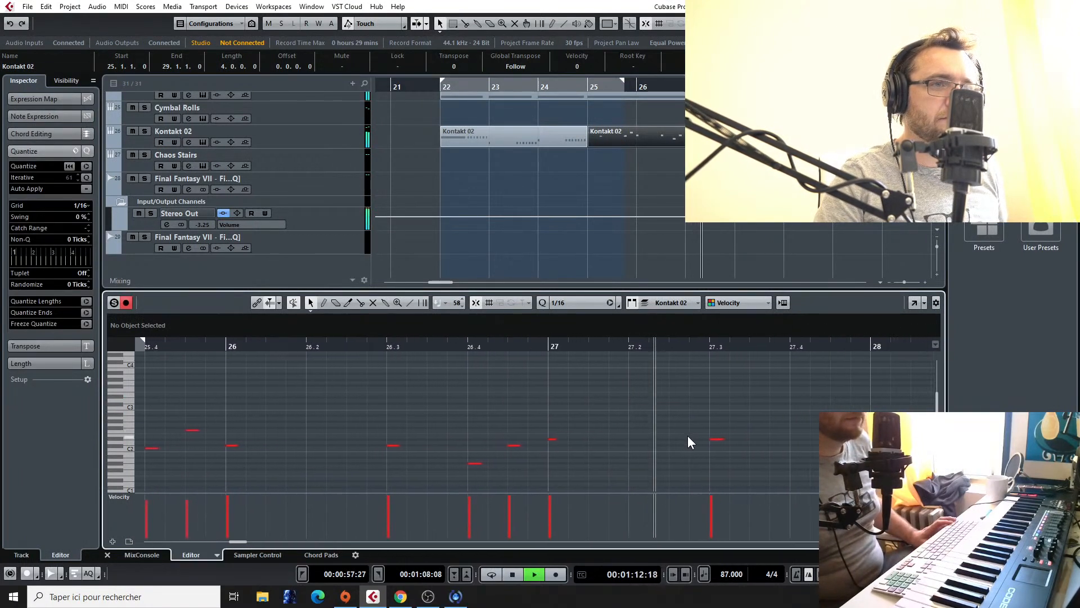
{"action": "key", "text": "space"}
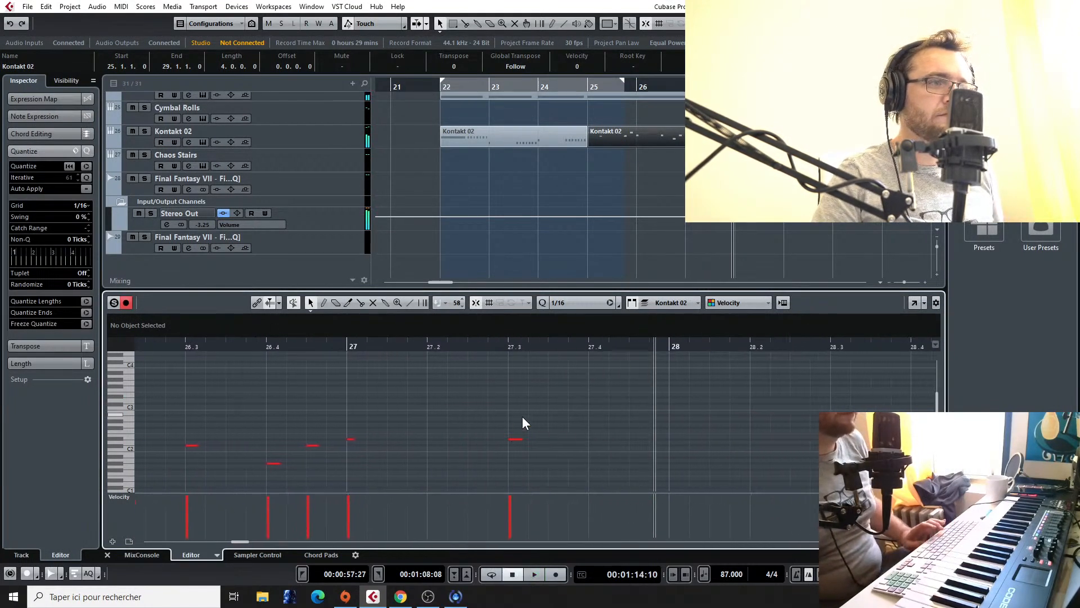
Step: Delete the Kontakt 02 note at 27.3 and play the passage from the end of bar 26
{"action": "left_click", "coordinate": [331, 347]}
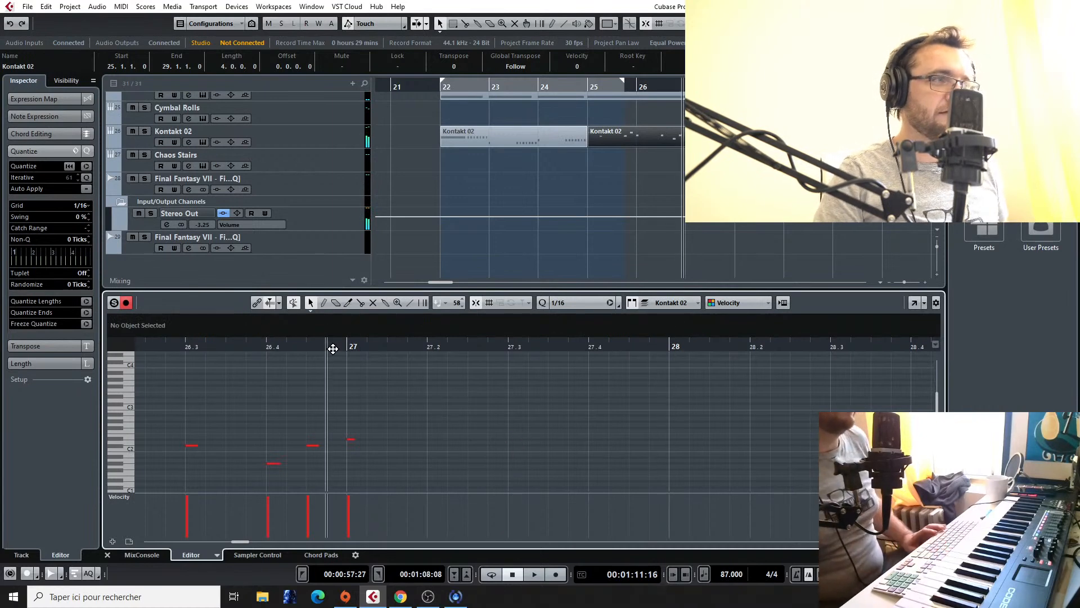
{"action": "key", "text": "space"}
{"action": "scroll", "coordinate": [698, 180], "scroll_direction": "up", "scroll_amount": 5}
{"action": "scroll", "coordinate": [710, 233], "scroll_direction": "up", "scroll_amount": 5}
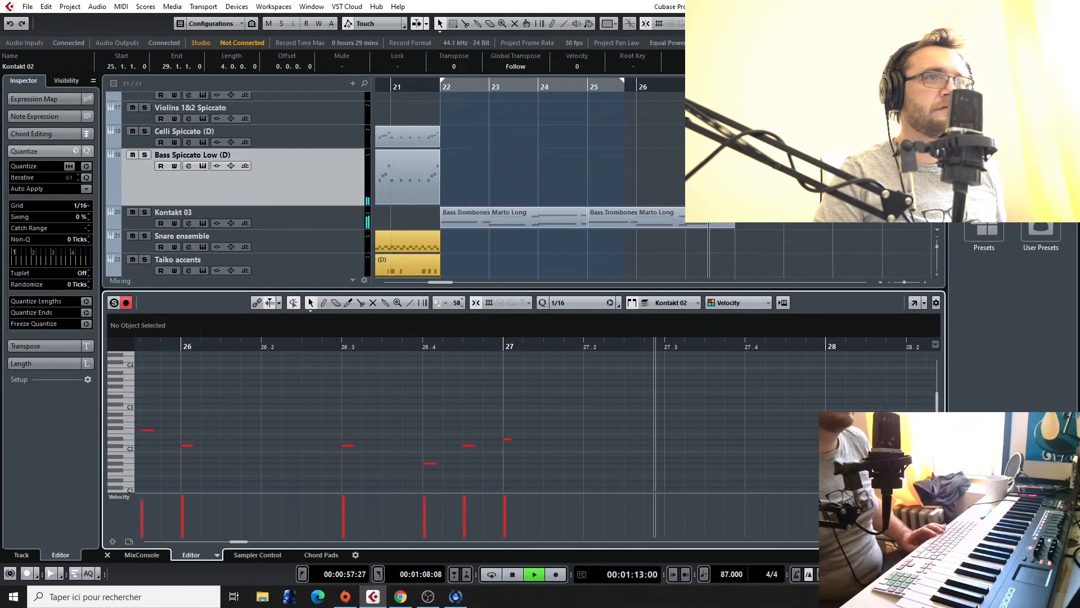
{"action": "key", "text": "space"}
Step: Open the Bass Spiccato Low part at bar 27 and play the run from 27.3 while soloing Celli Spiccato
{"action": "left_click", "coordinate": [701, 245]}
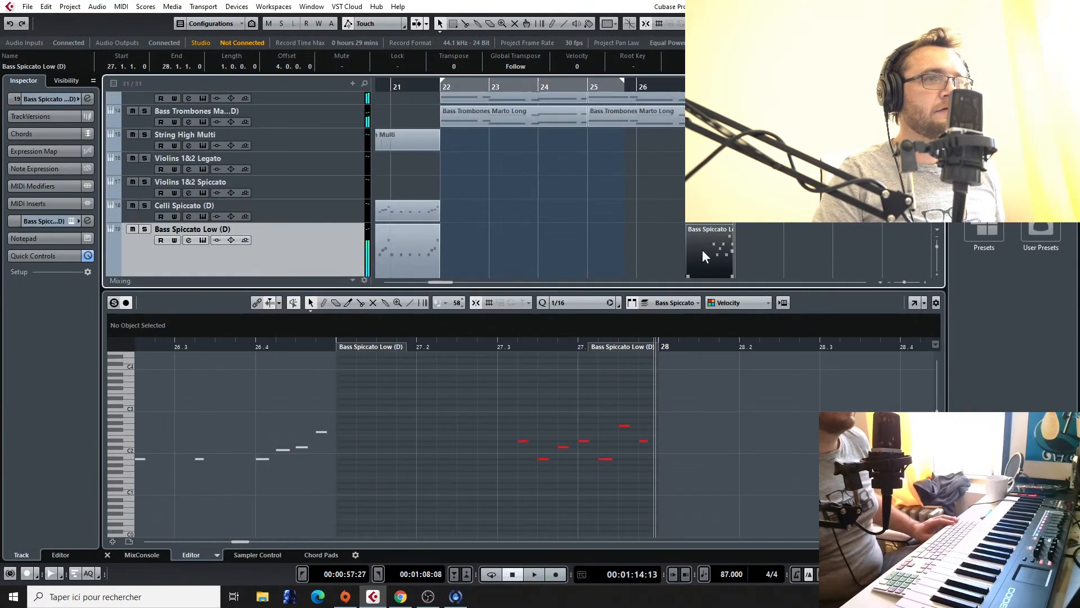
{"action": "left_click", "coordinate": [503, 346]}
{"action": "key", "text": "space"}
{"action": "left_click", "coordinate": [145, 206]}
{"action": "key", "text": "space"}
Step: Transpose the seven-note bass run up an octave so it starts on D#3, play it, and unsolo Celli Spiccato
{"action": "left_click_drag", "start_coordinate": [492, 441], "coordinate": [490, 394]}
{"action": "left_click", "coordinate": [474, 346]}
{"action": "key", "text": "space"}
Step: Play the arrangement from the second half of bar 26 through the end of bar 27 to check the raised run
{"action": "key", "text": "space"}
{"action": "left_click", "coordinate": [145, 205]}
{"action": "left_click_drag", "start_coordinate": [682, 90], "coordinate": [668, 91]}
{"action": "key", "text": "space"}
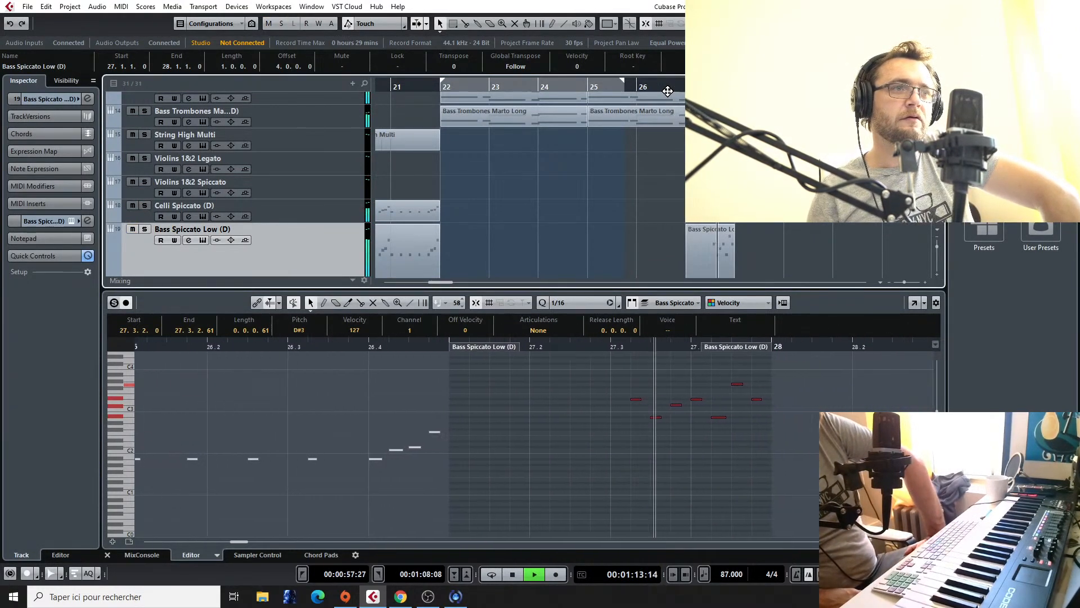
{"action": "key", "text": "space"}
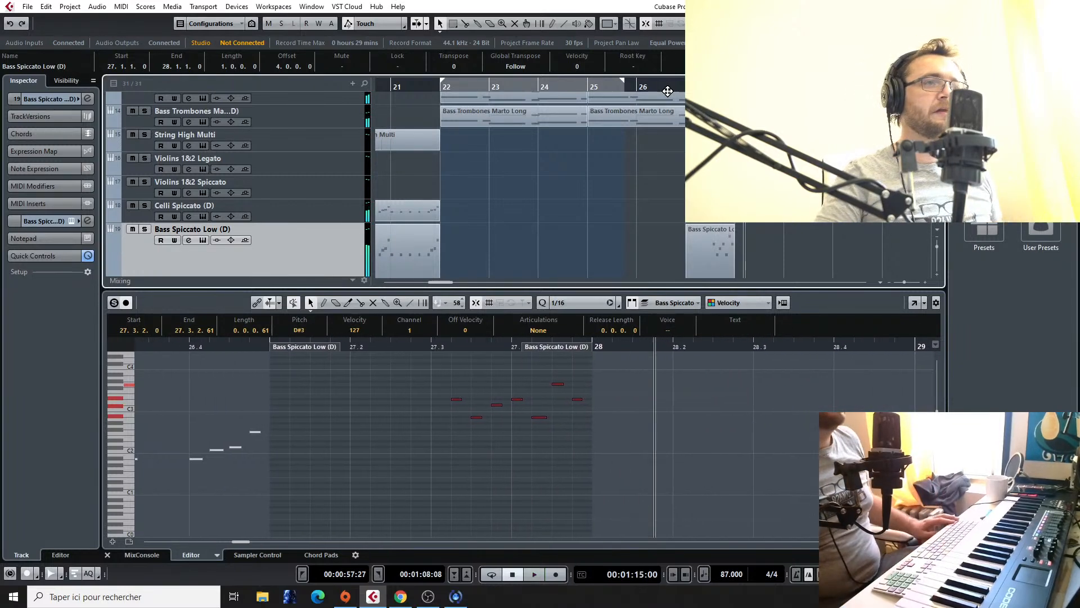
Step: Play the Final Fantasy VII - Fighting [HQ] reference audio from about bar 36 to study its next section
{"action": "scroll", "coordinate": [726, 186], "scroll_direction": "down", "scroll_amount": 3}
{"action": "scroll", "coordinate": [793, 224], "scroll_direction": "down", "scroll_amount": 7}
{"action": "scroll", "coordinate": [831, 224], "scroll_direction": "left", "scroll_amount": 2}
{"action": "scroll", "coordinate": [613, 130], "scroll_direction": "right", "scroll_amount": 10}
{"action": "left_click", "coordinate": [555, 86]}
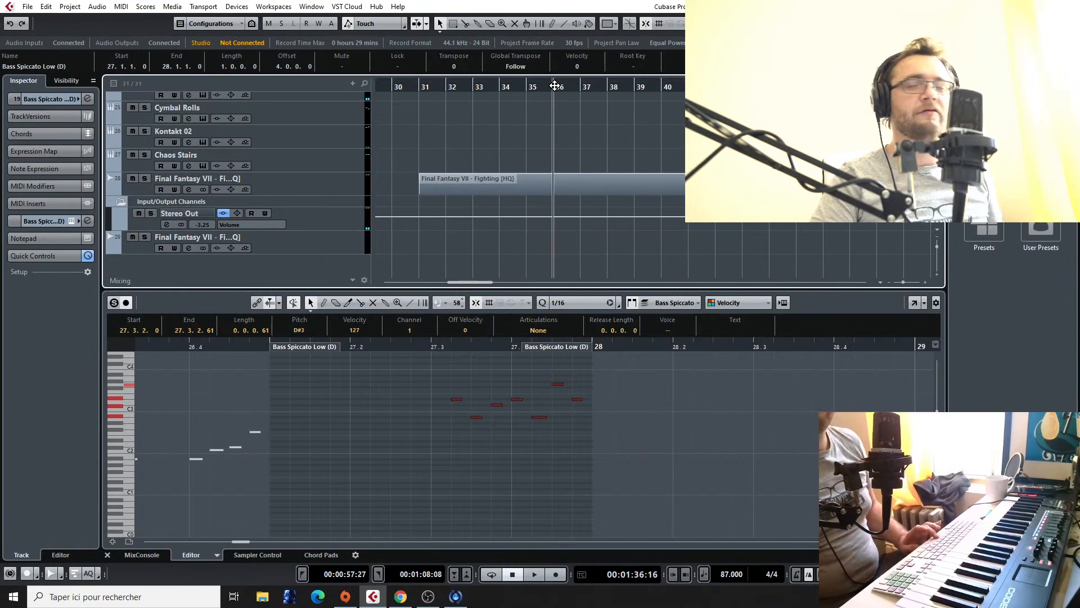
{"action": "key", "text": "space"}
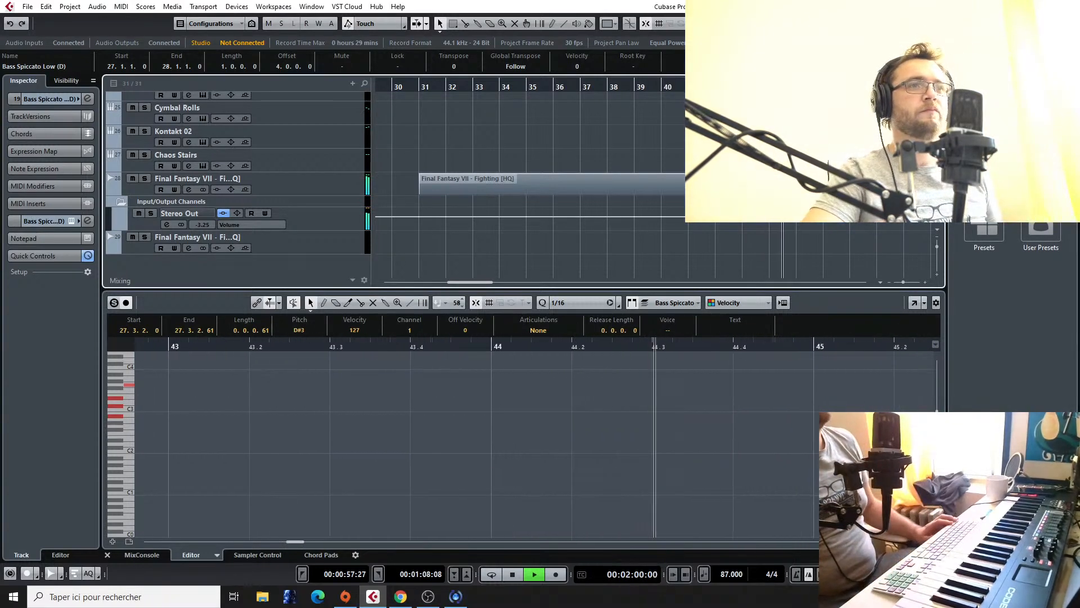
{"action": "key", "text": "g"}
{"action": "key", "text": "g"}
{"action": "key", "text": "g"}
{"action": "key", "text": "g"}
{"action": "key", "text": "g"}
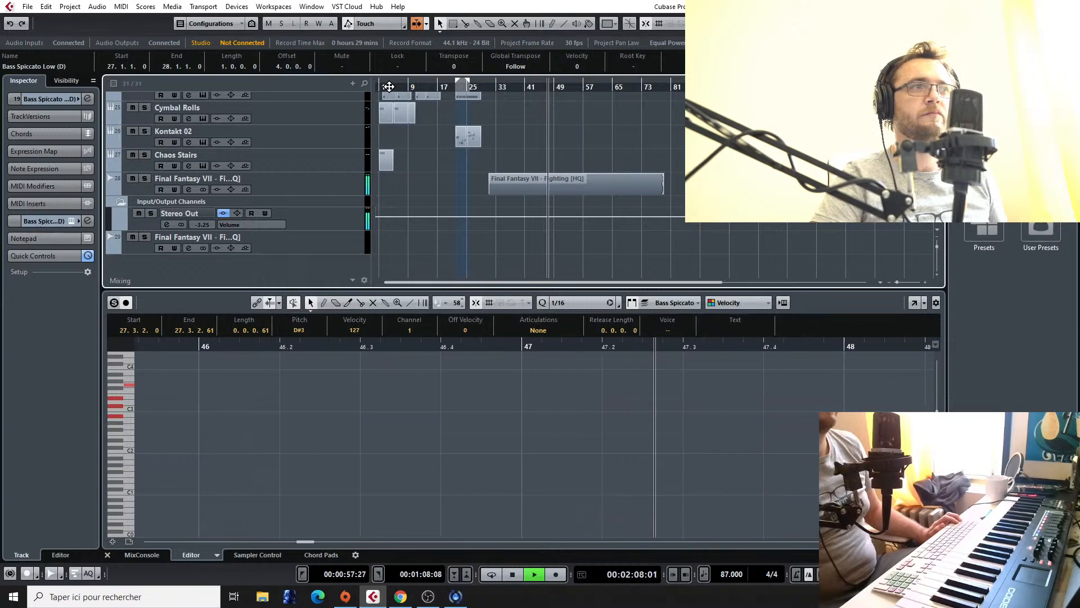
{"action": "key", "text": "space"}
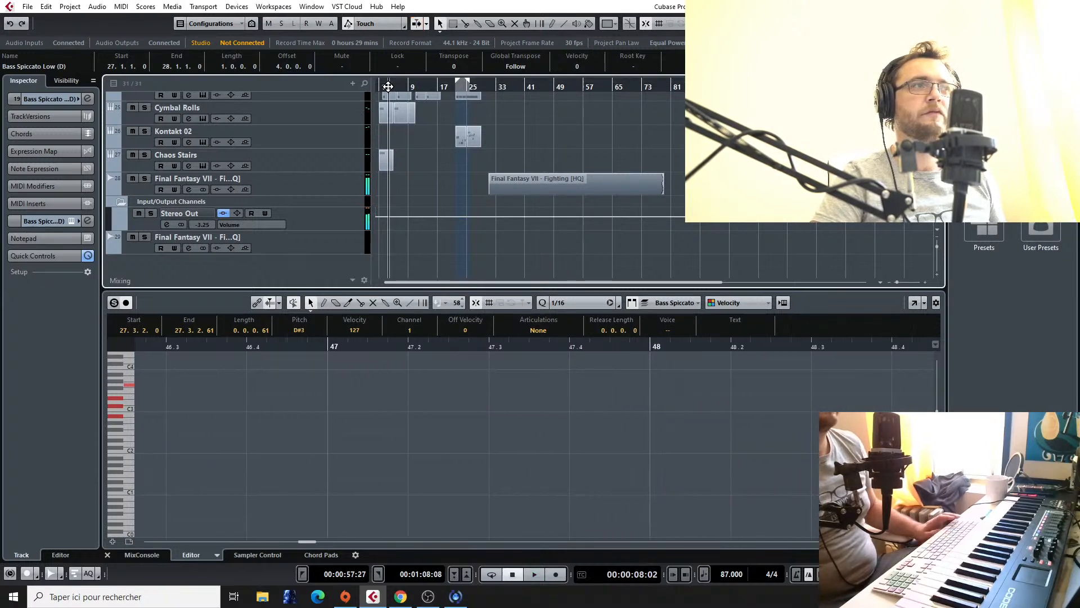
Step: Play the arrangement from bar 1 to review the opening string and percussion parts
{"action": "key", "text": "h"}
{"action": "key", "text": "h"}
{"action": "key", "text": "h"}
{"action": "key", "text": "h"}
{"action": "key", "text": "h"}
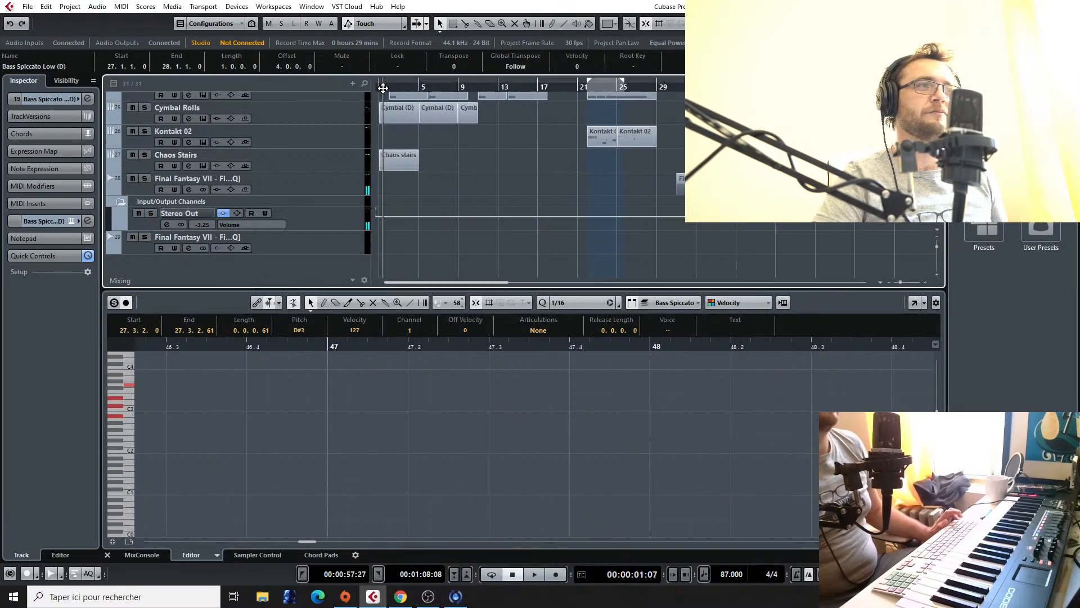
{"action": "key", "text": "space"}
{"action": "key", "text": "h"}
{"action": "key", "text": "h"}
{"action": "key", "text": "h"}
{"action": "scroll", "coordinate": [433, 180], "scroll_direction": "up", "scroll_amount": 4}
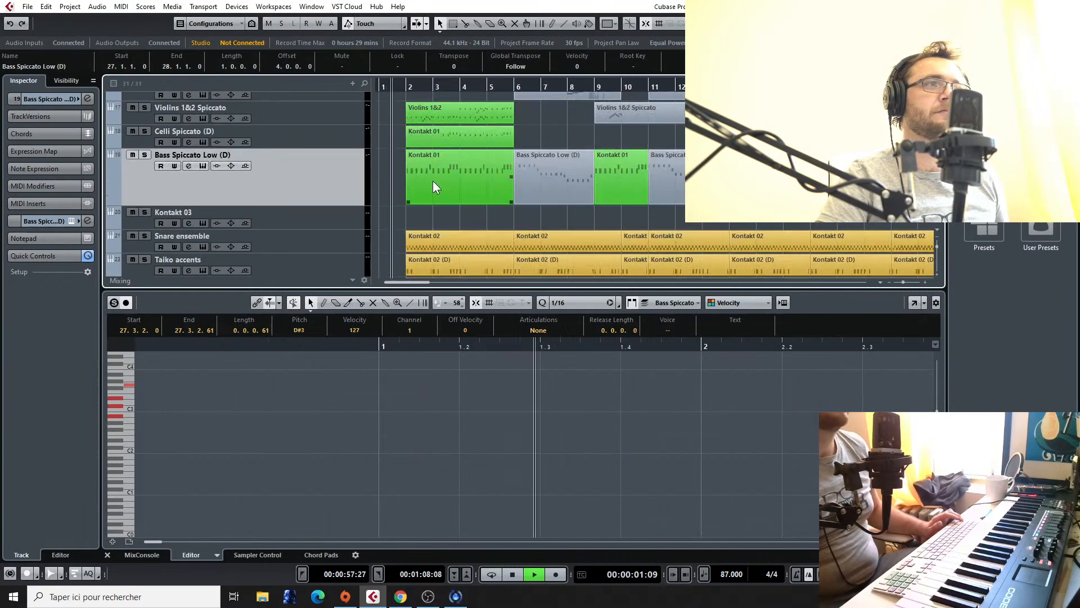
{"action": "scroll", "coordinate": [455, 160], "scroll_direction": "down", "scroll_amount": 2}
{"action": "scroll", "coordinate": [450, 142], "scroll_direction": "up", "scroll_amount": 2}
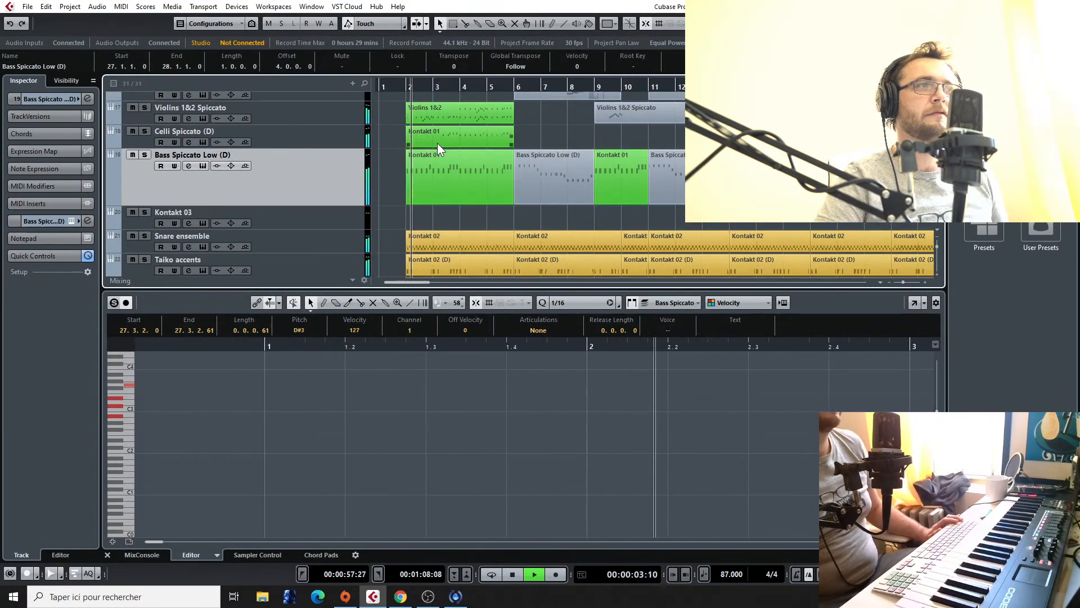
Step: Copy the opening string, snare, taiko, cymbal and Chaos Stairs parts so that the Violins 1&2 part starts at bar 28
{"action": "left_click", "coordinate": [425, 109]}
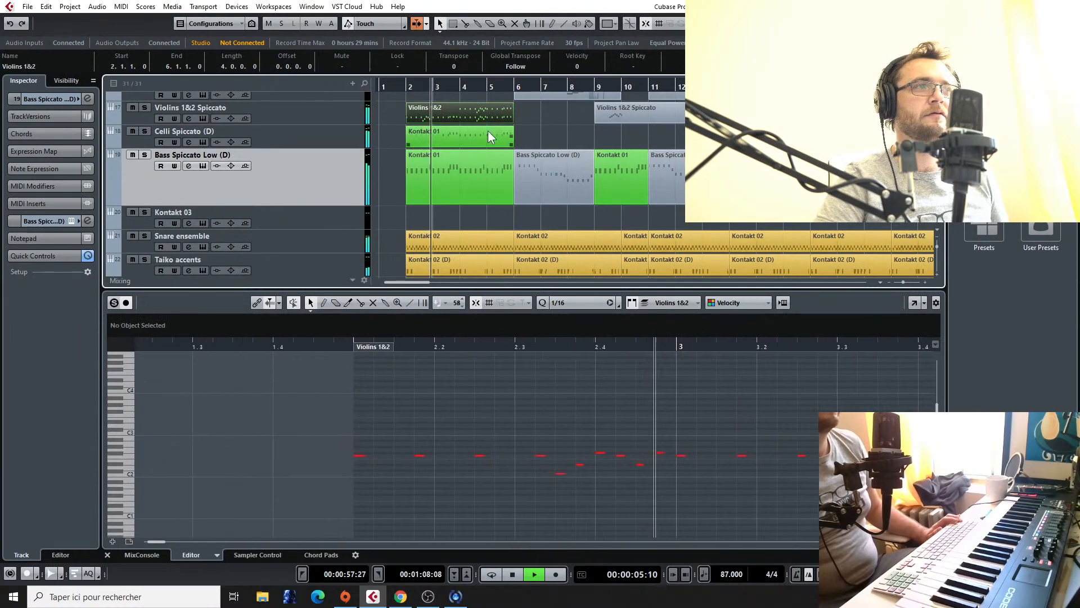
{"action": "left_click", "coordinate": [478, 173], "text": "shift"}
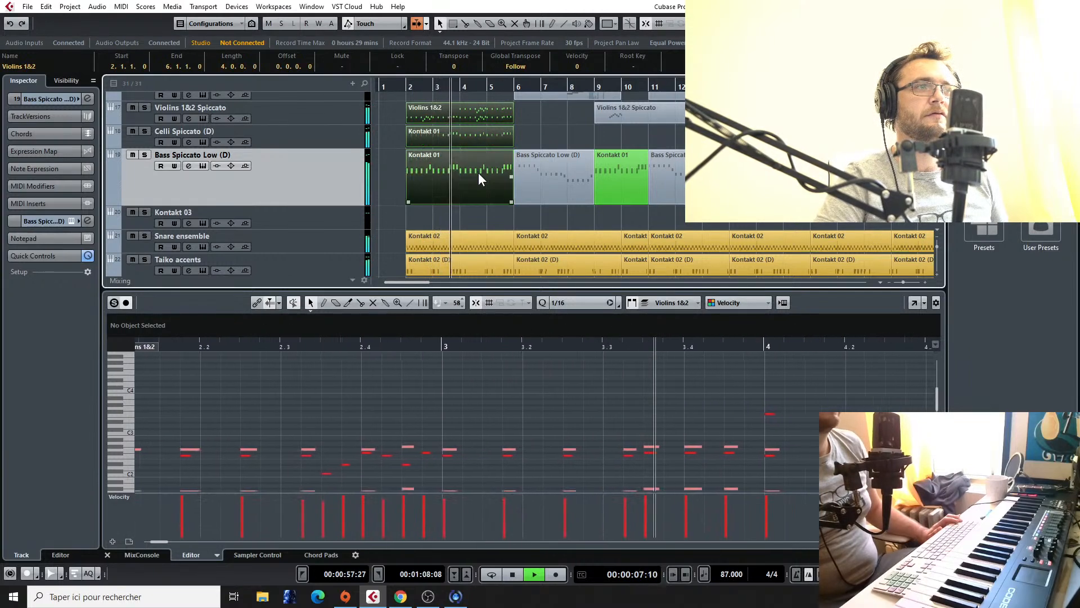
{"action": "scroll", "coordinate": [478, 173], "scroll_direction": "down", "scroll_amount": 3}
{"action": "left_click", "coordinate": [469, 166], "text": "shift"}
{"action": "left_click", "coordinate": [477, 192], "text": "shift"}
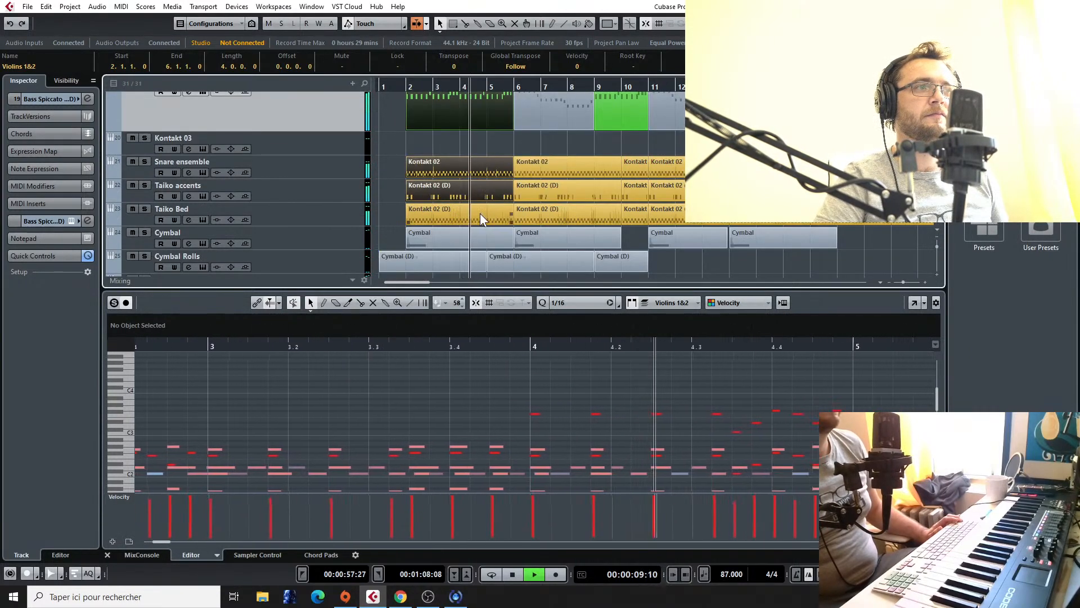
{"action": "left_click", "coordinate": [480, 214], "text": "shift"}
{"action": "left_click", "coordinate": [474, 261], "text": "shift"}
{"action": "left_click", "coordinate": [498, 265], "text": "shift"}
{"action": "scroll", "coordinate": [488, 247], "scroll_direction": "down", "scroll_amount": 3}
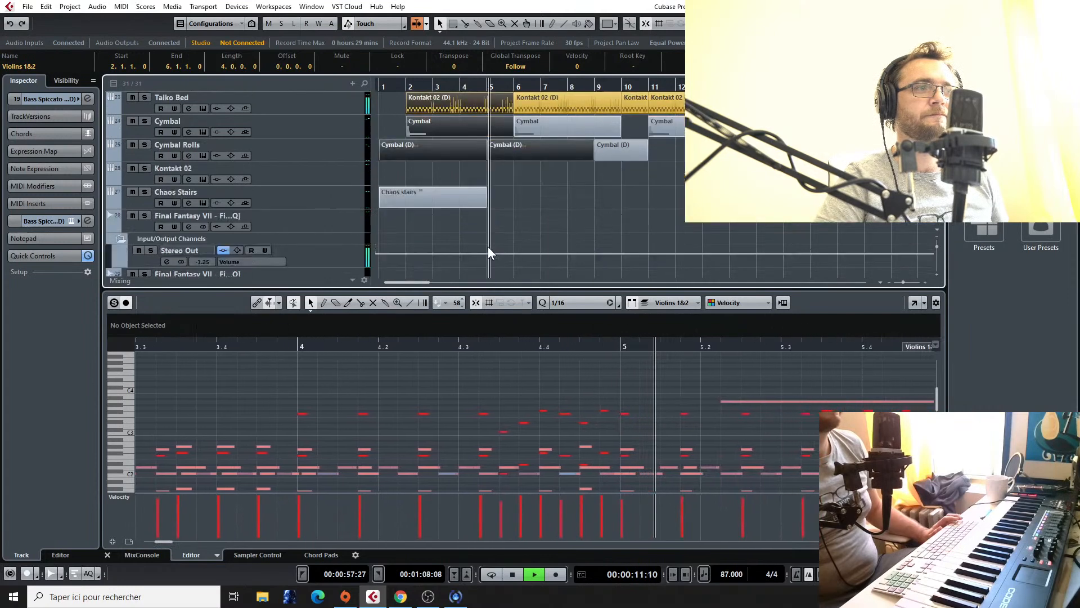
{"action": "key", "text": "g"}
{"action": "scroll", "coordinate": [571, 180], "scroll_direction": "up", "scroll_amount": 8}
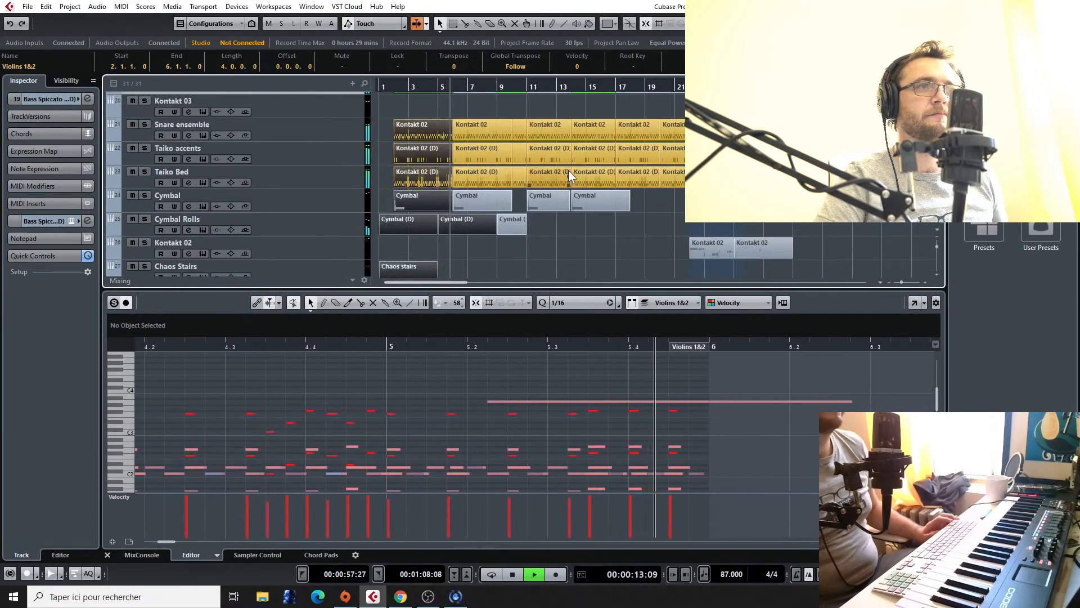
{"action": "key", "text": "space"}
{"action": "left_click_drag", "start_coordinate": [417, 191], "coordinate": [799, 191]}
Step: Copy the opening French horn, trumpet and bass trombone staccato parts to bar 29
{"action": "scroll", "coordinate": [800, 191], "scroll_direction": "up", "scroll_amount": 9}
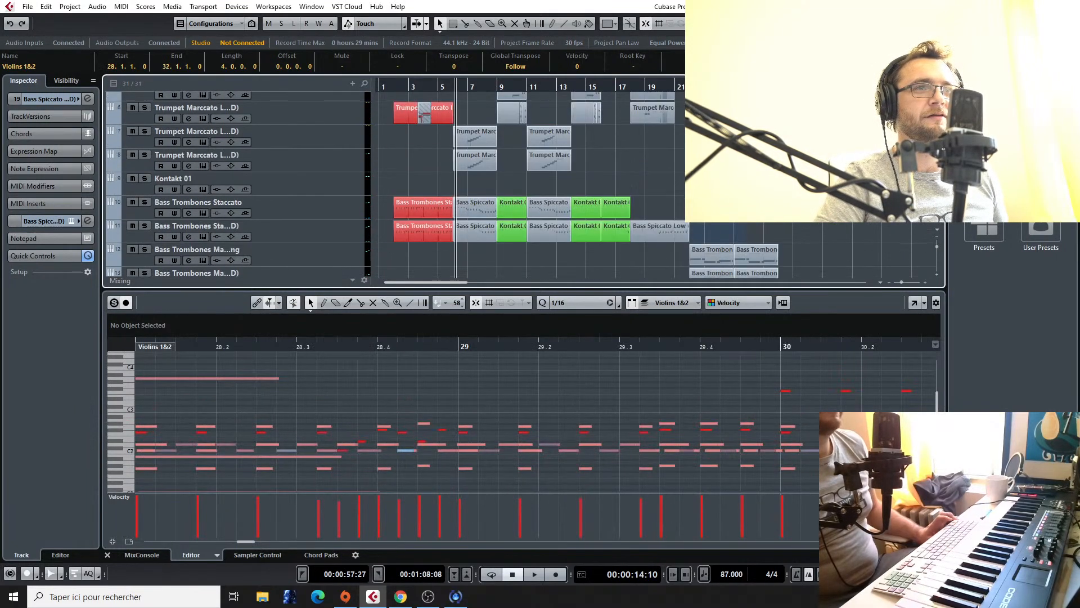
{"action": "scroll", "coordinate": [387, 160], "scroll_direction": "down", "scroll_amount": 3}
{"action": "scroll", "coordinate": [387, 160], "scroll_direction": "up", "scroll_amount": 3}
{"action": "scroll", "coordinate": [393, 163], "scroll_direction": "down", "scroll_amount": 7}
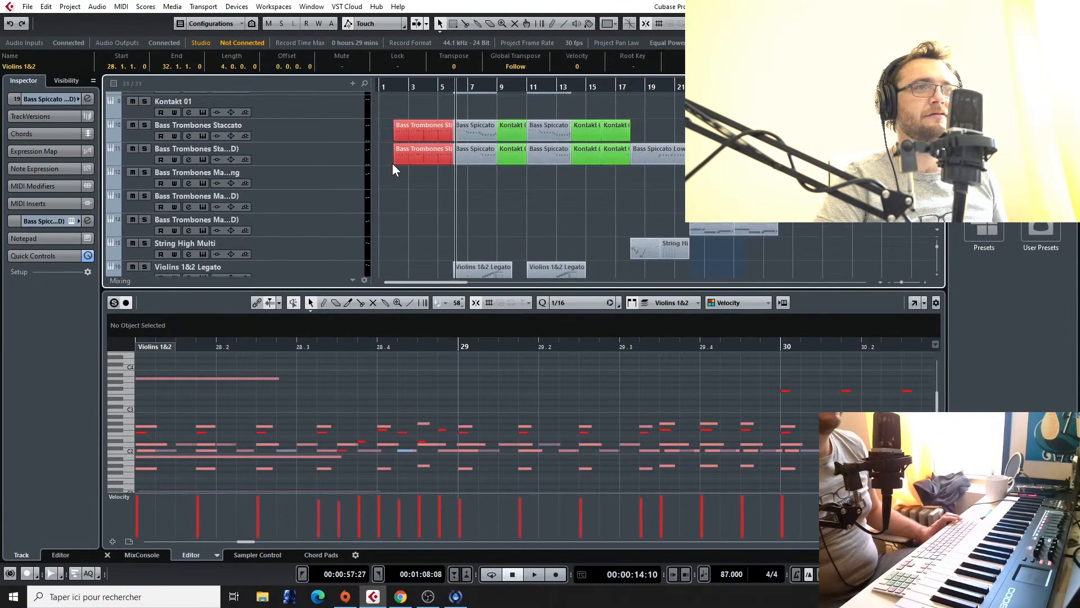
{"action": "scroll", "coordinate": [399, 155], "scroll_direction": "up", "scroll_amount": 8}
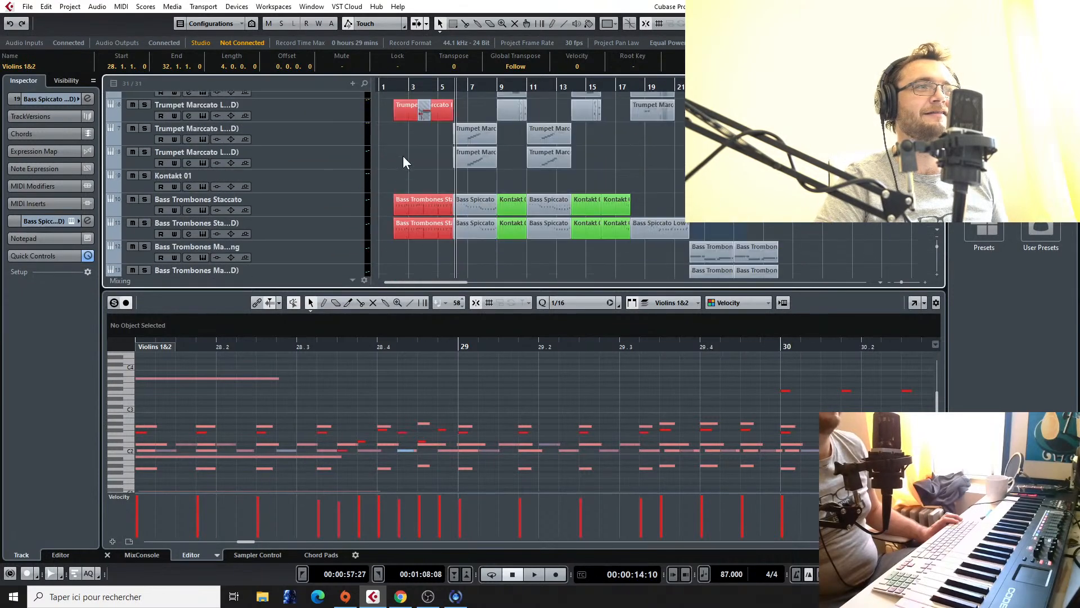
{"action": "left_click", "coordinate": [443, 247]}
{"action": "scroll", "coordinate": [444, 246], "scroll_direction": "up", "scroll_amount": 4}
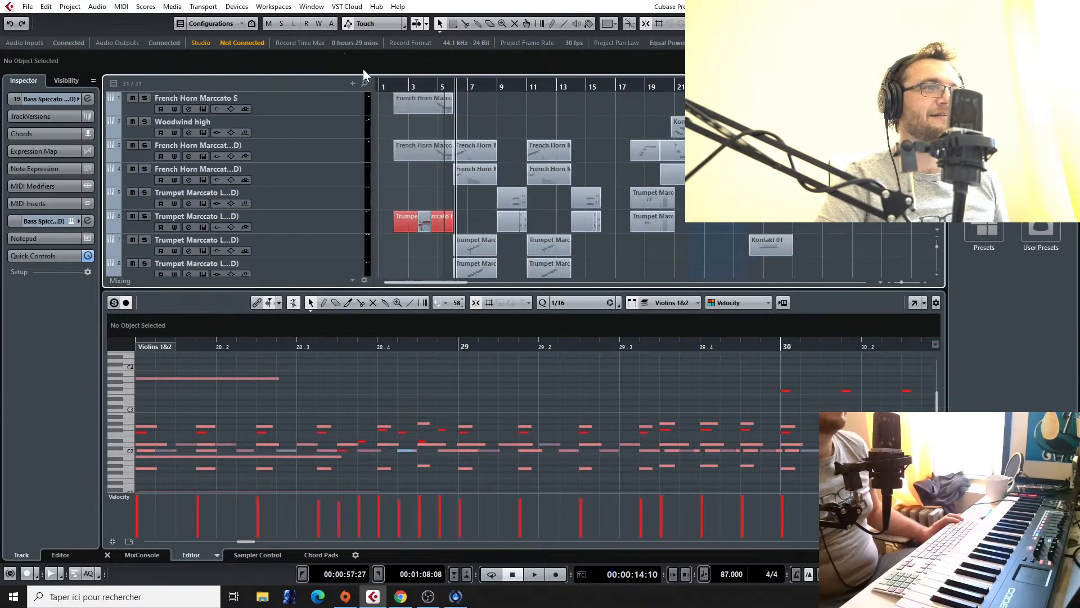
{"action": "left_click", "coordinate": [399, 101]}
{"action": "left_click_drag", "start_coordinate": [399, 99], "coordinate": [798, 123]}
Step: Move the copied brass parts one bar earlier, extend the French horn part's start to 27.4.1, and play the transition
{"action": "scroll", "coordinate": [797, 123], "scroll_direction": "down", "scroll_amount": 10}
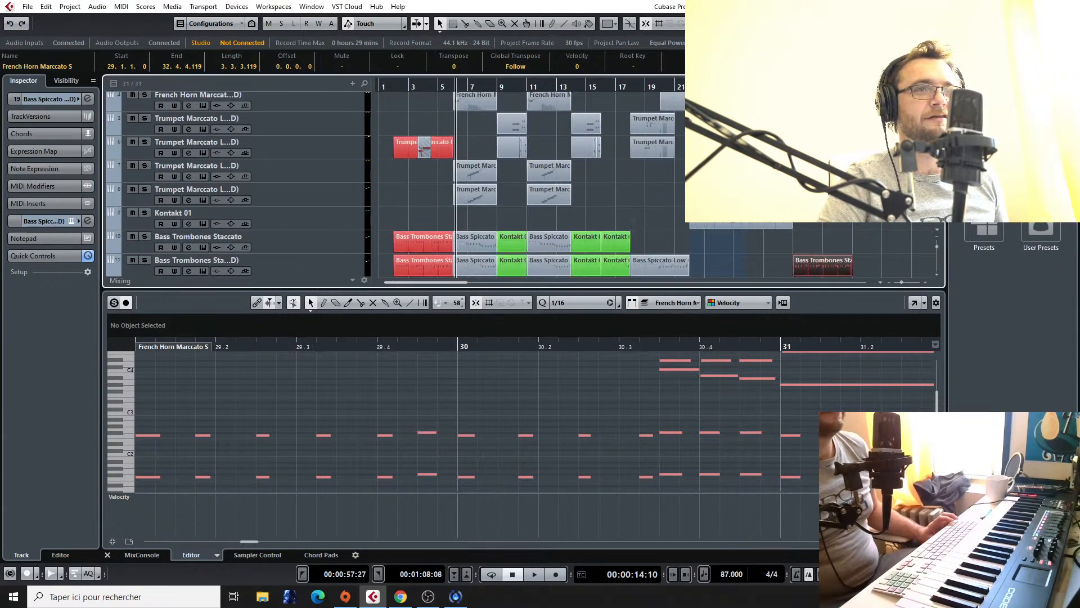
{"action": "scroll", "coordinate": [528, 180], "scroll_direction": "up", "scroll_amount": 6}
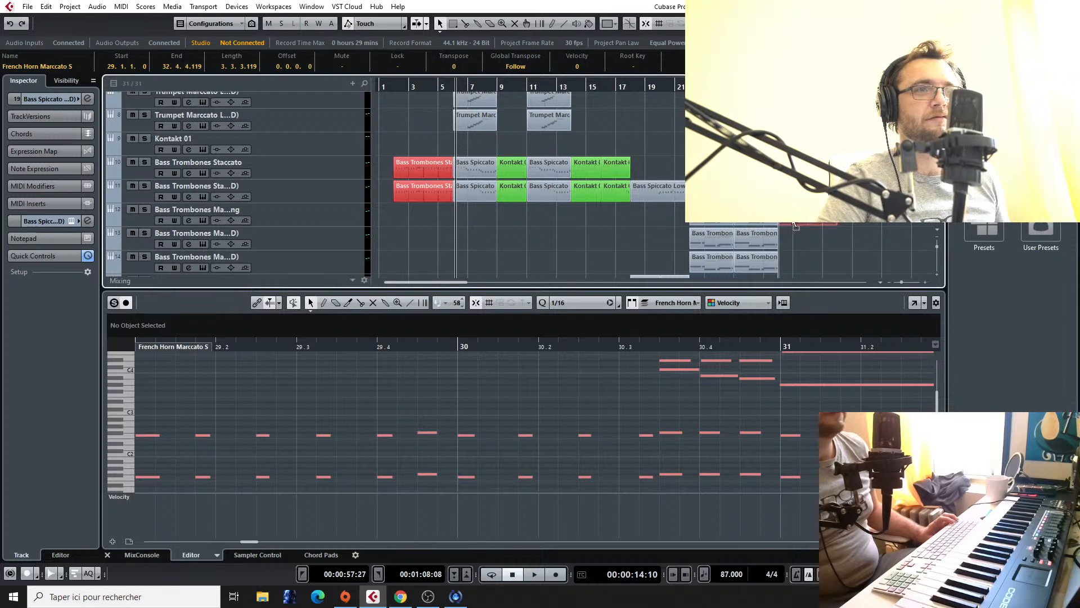
{"action": "left_click_drag", "start_coordinate": [794, 224], "coordinate": [793, 224]}
{"action": "left_click", "coordinate": [763, 86]}
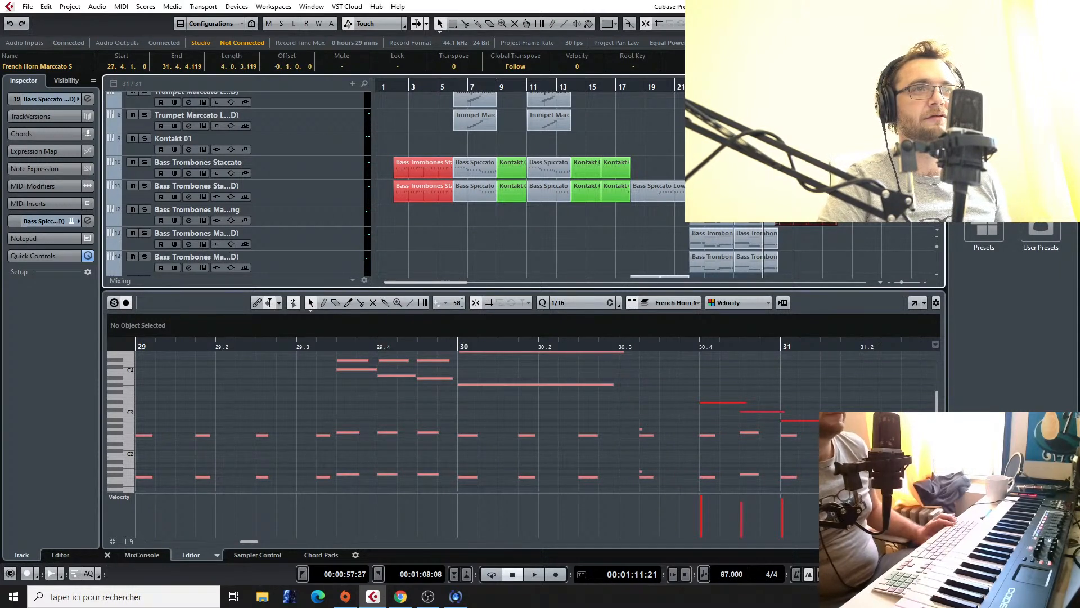
{"action": "left_click", "coordinate": [794, 191]}
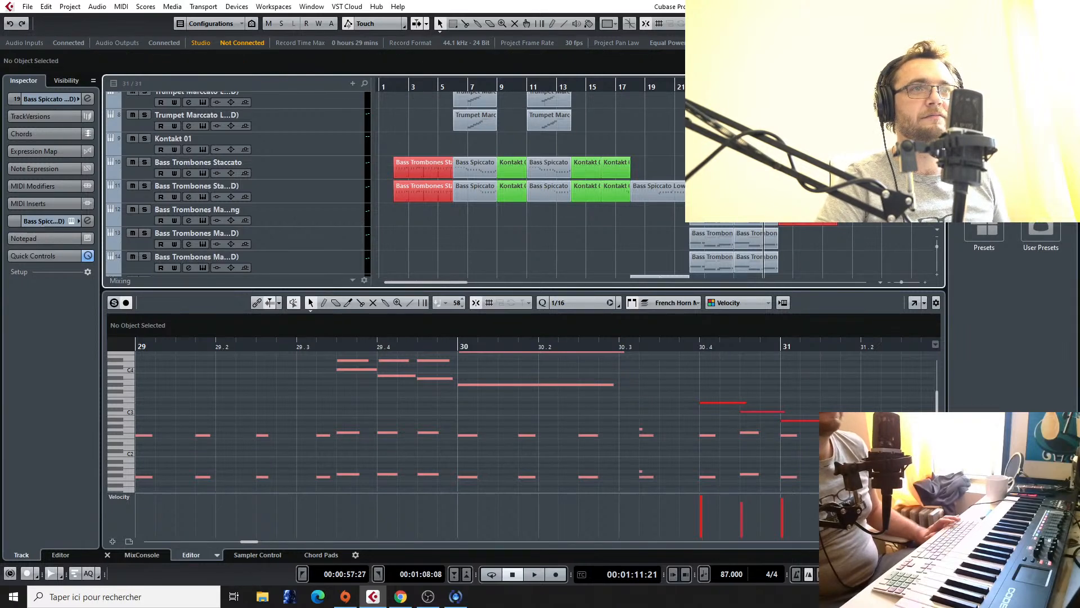
{"action": "left_click", "coordinate": [800, 120]}
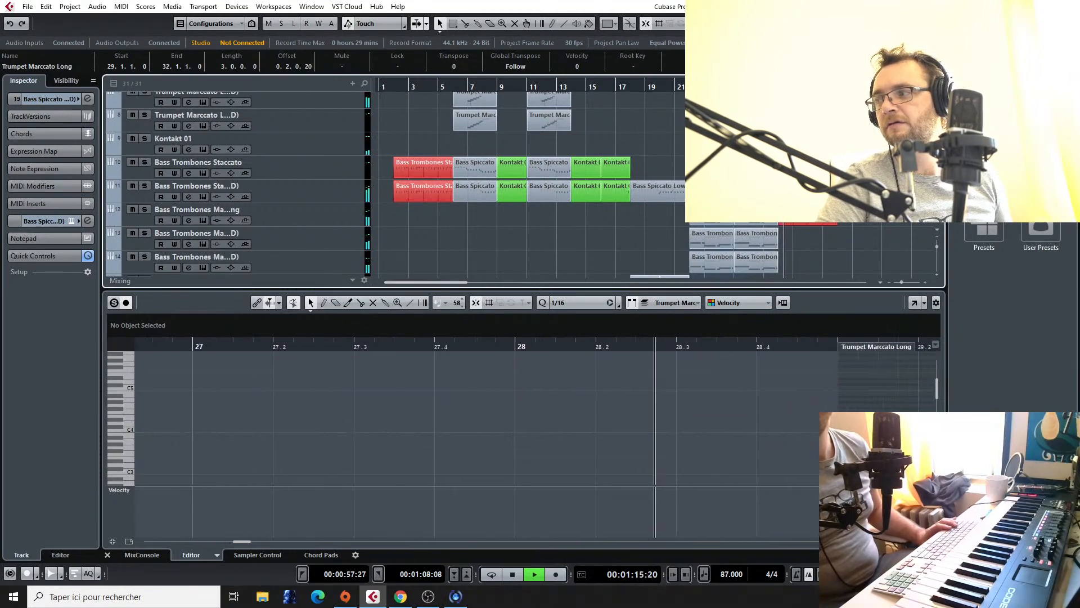
Step: Play the arrangement from the beginning and return the playhead to the project start
{"action": "key", "text": "Home"}
{"action": "key", "text": "space"}
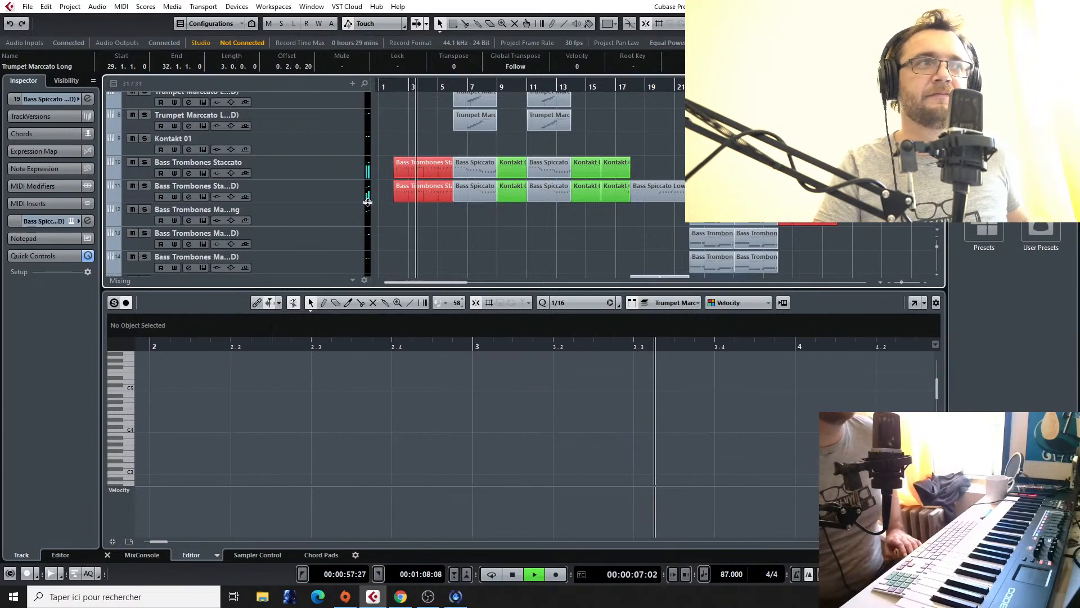
{"action": "key", "text": "space"}
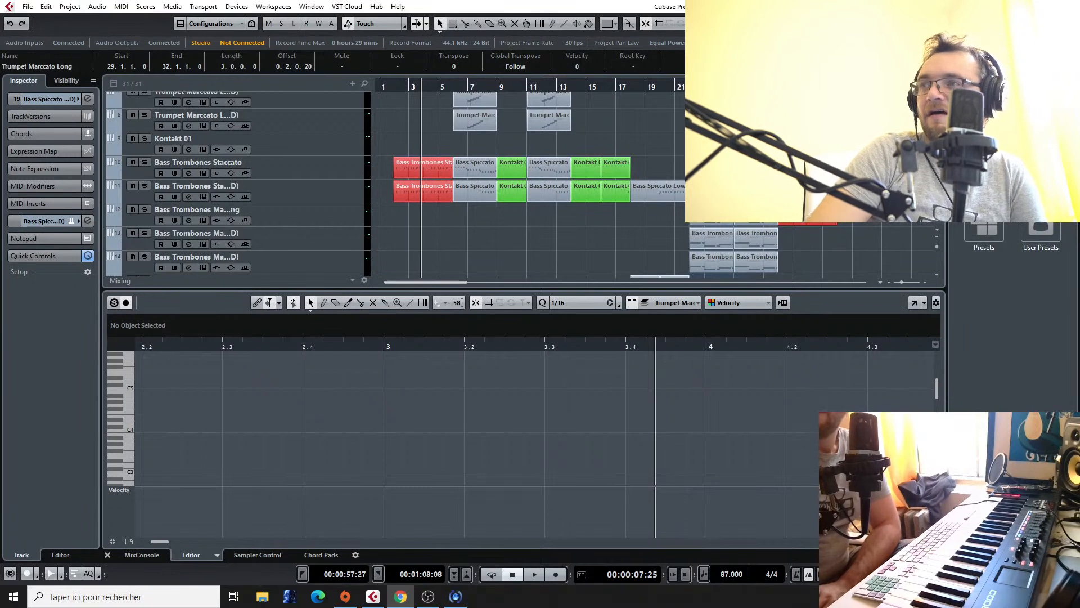
{"action": "left_click", "coordinate": [397, 89]}
{"action": "left_click_drag", "start_coordinate": [398, 88], "coordinate": [359, 86]}
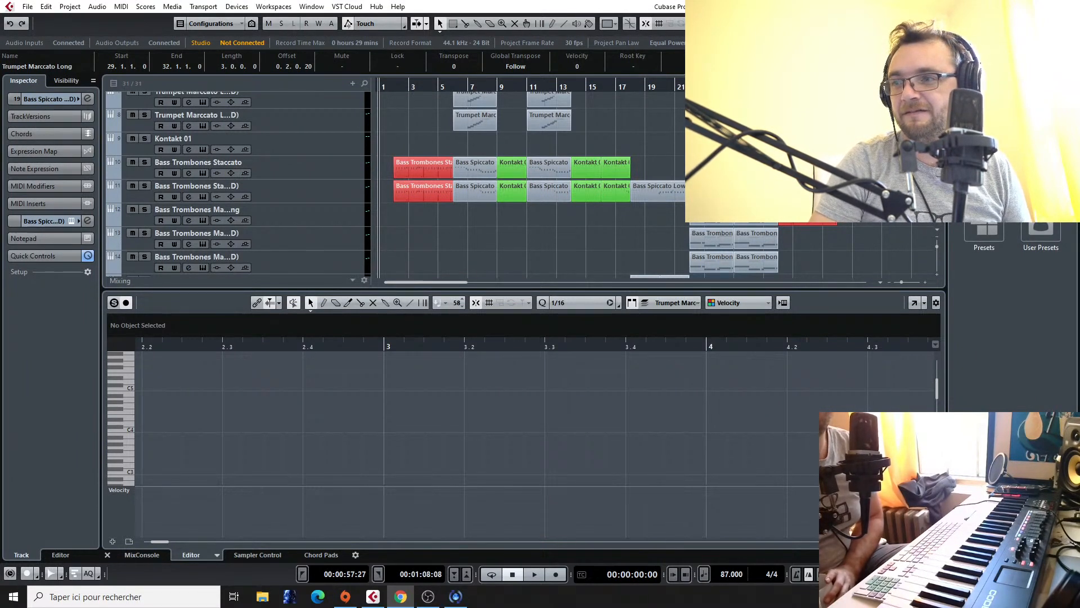
{"action": "key", "text": "alt+Tab"}
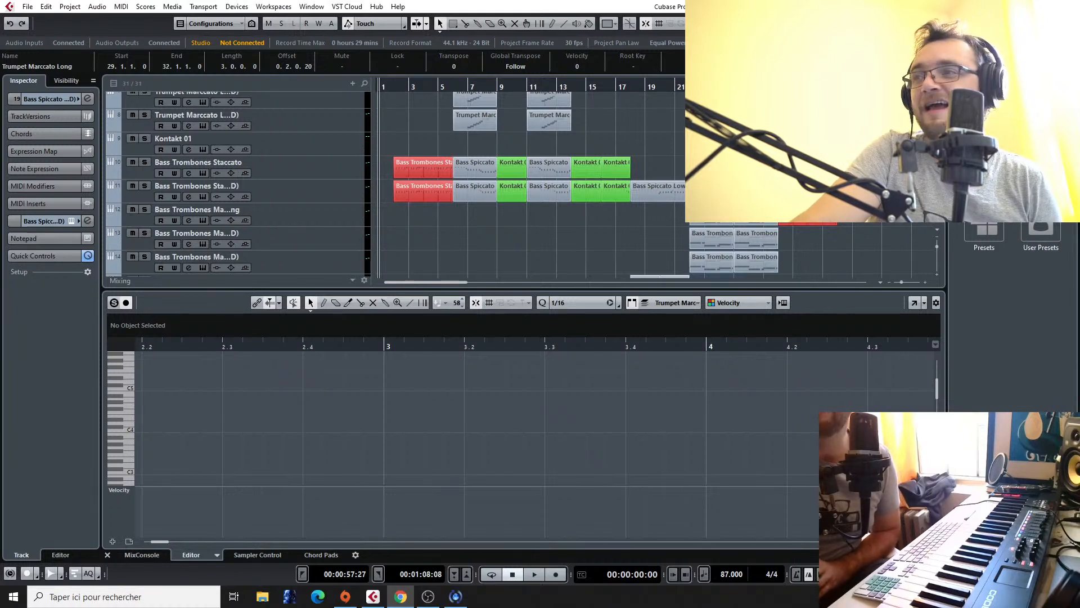
{"action": "left_click", "coordinate": [419, 85]}
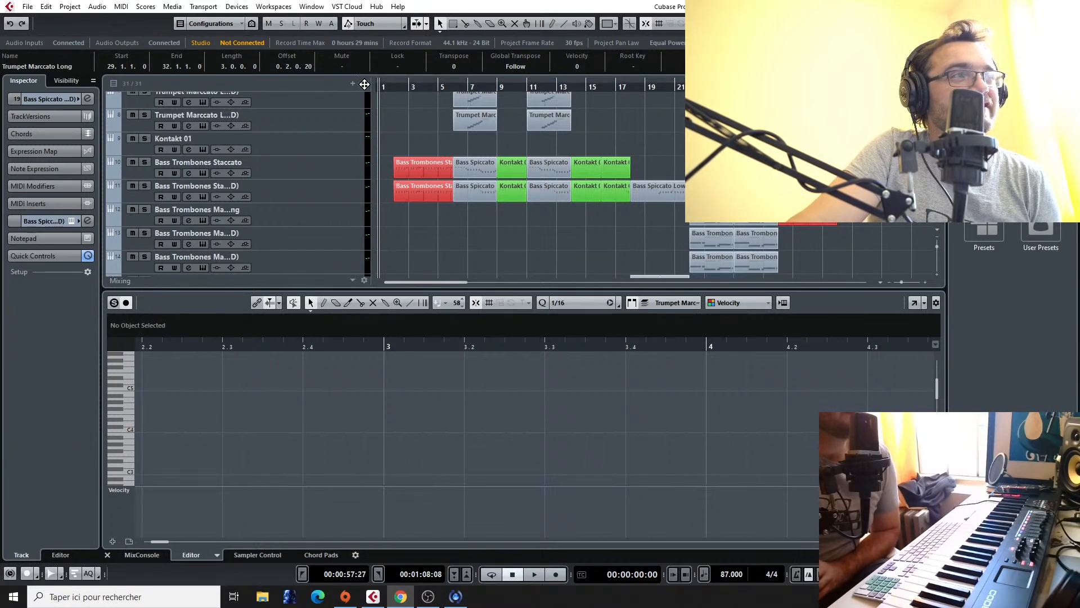
Step: Play the whole arrangement from the project start, then stop playback with the playhead at bar 34
{"action": "left_click", "coordinate": [384, 88]}
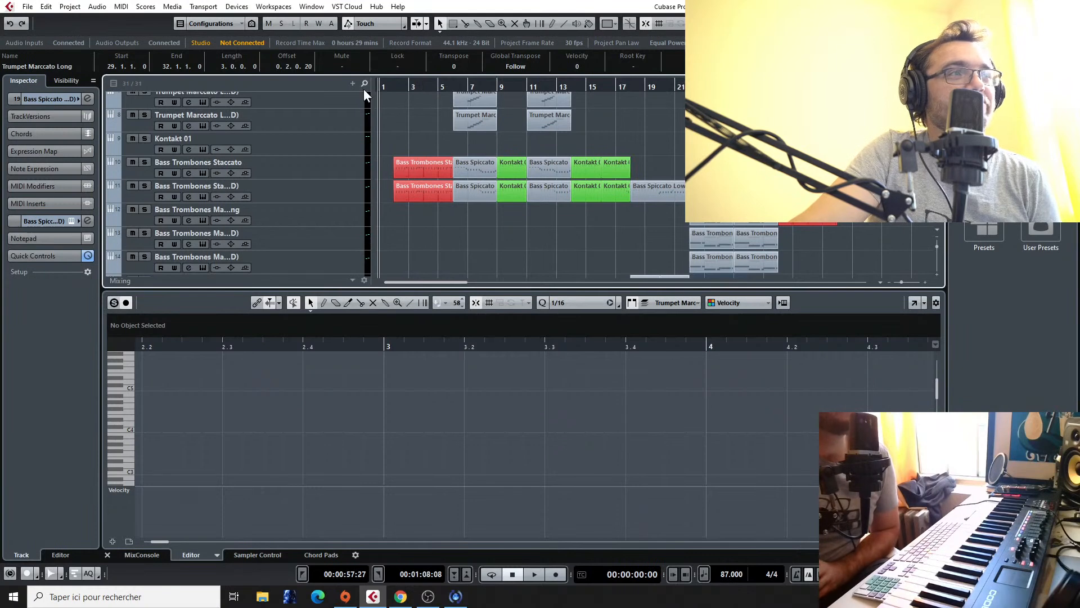
{"action": "scroll", "coordinate": [564, 135], "scroll_direction": "up", "scroll_amount": 5}
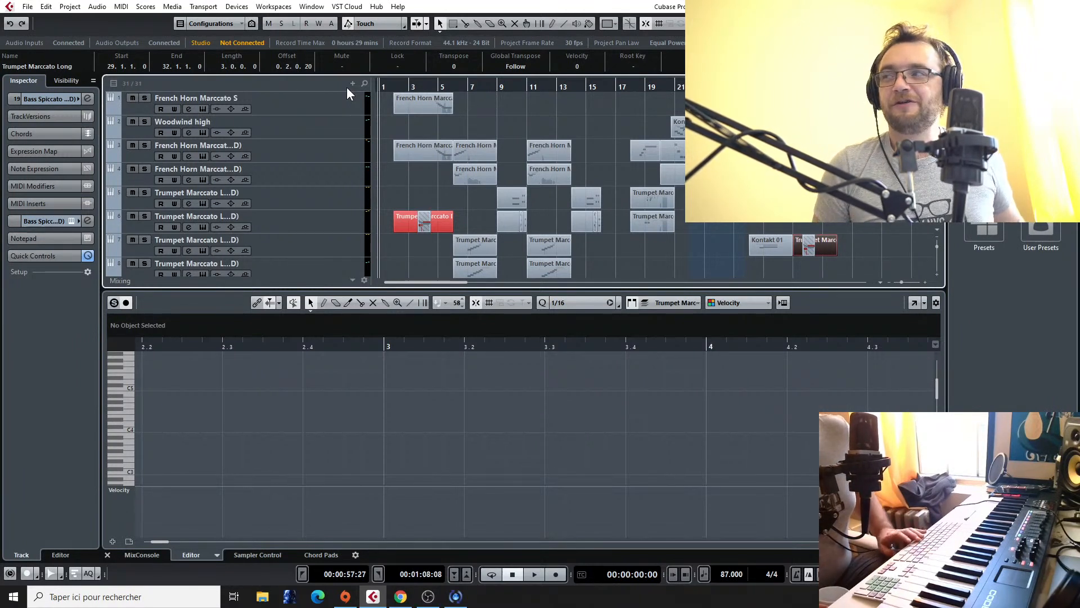
{"action": "key", "text": "space"}
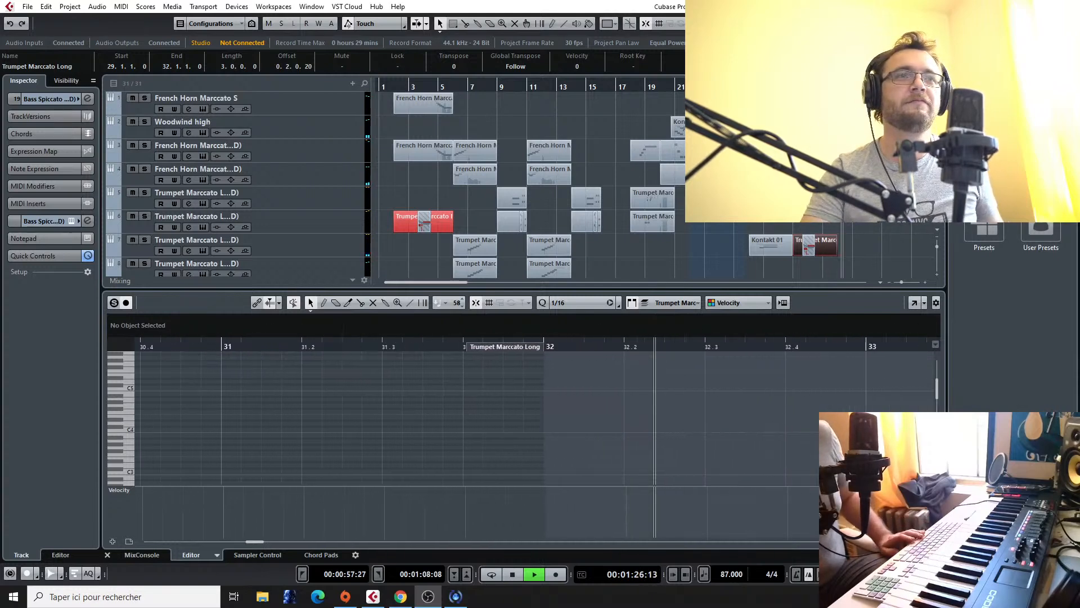
{"action": "double_click", "coordinate": [867, 87]}
{"action": "scroll", "coordinate": [529, 185], "scroll_direction": "down", "scroll_amount": 5}
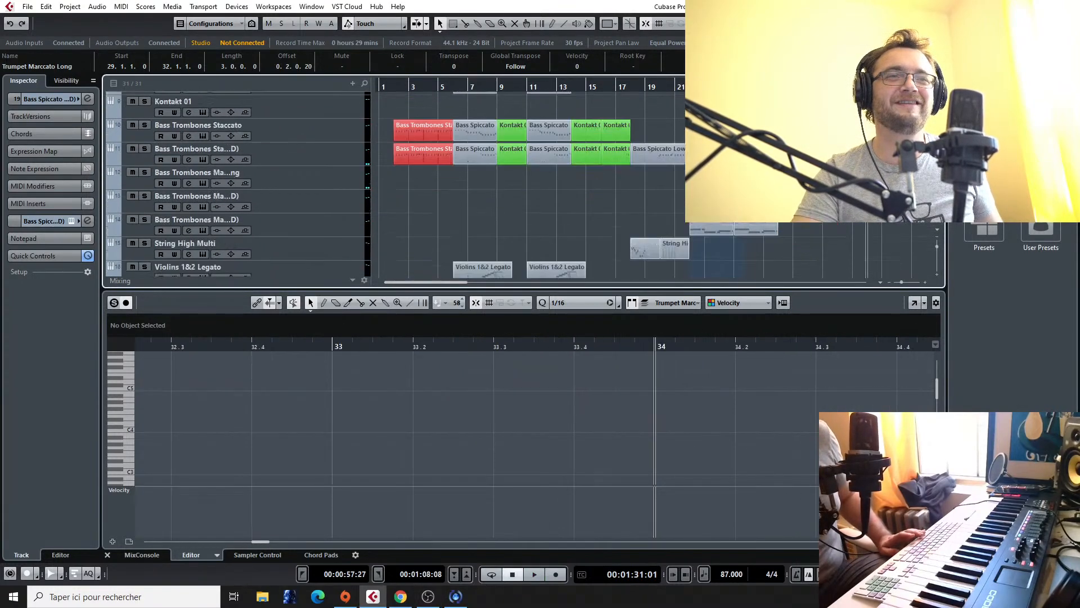
Step: Select the Final Fantasy VII - Fighting reference audio at bar 37 and review the percussion, string and brass tracks of the arrangement
{"action": "scroll", "coordinate": [858, 225], "scroll_direction": "down", "scroll_amount": 6}
{"action": "mouse_move", "coordinate": [876, 246]}
{"action": "left_mouse_down"}
{"action": "mouse_move", "coordinate": [924, 258]}
{"action": "mouse_move", "coordinate": [879, 249]}
{"action": "left_mouse_up"}
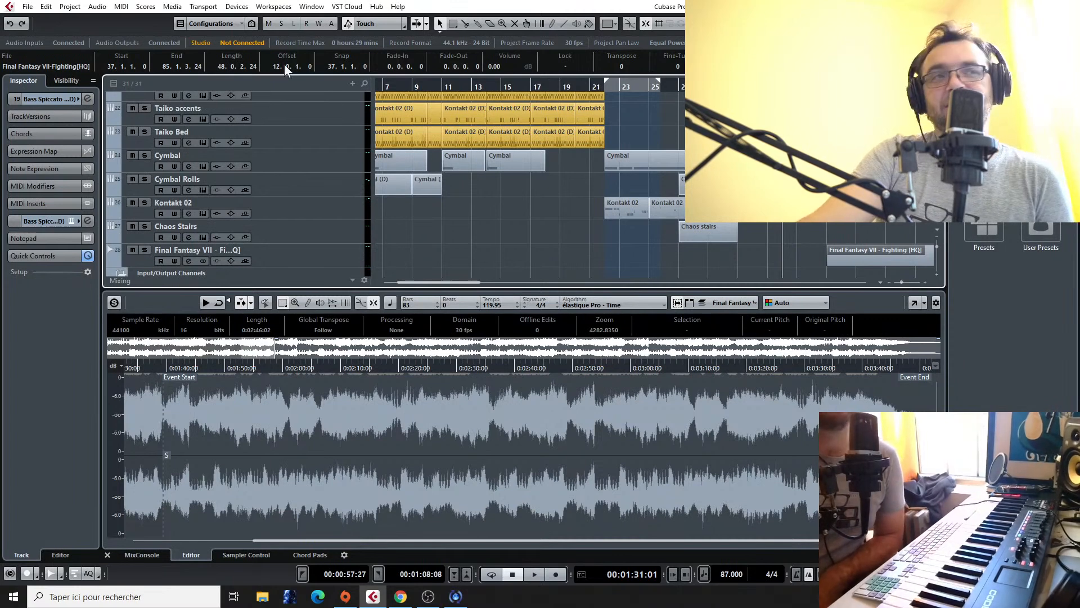
{"action": "scroll", "coordinate": [600, 203], "scroll_direction": "up", "scroll_amount": 3}
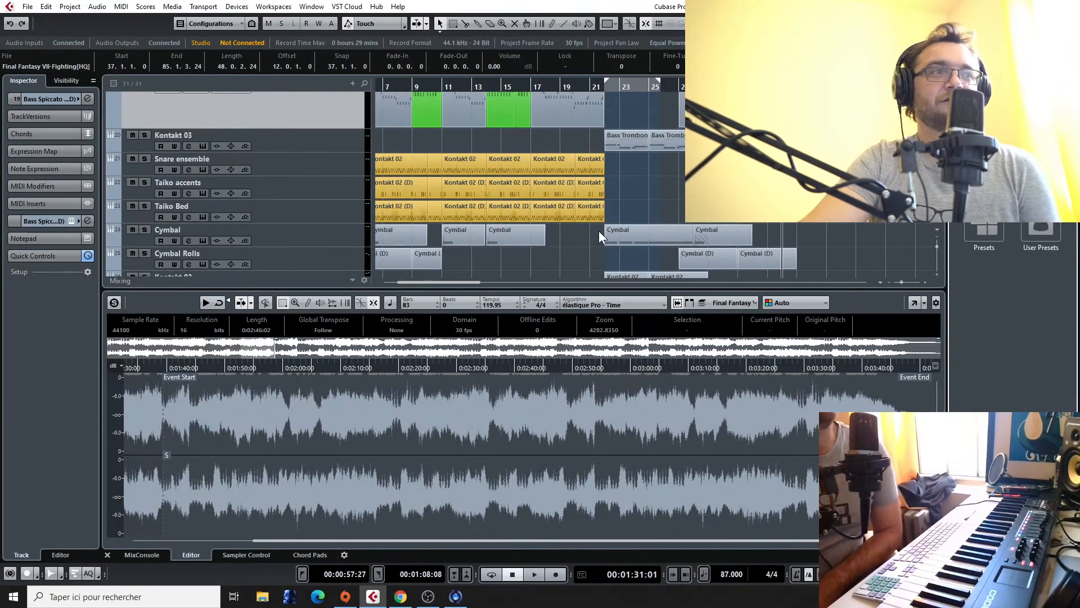
{"action": "left_click_drag", "start_coordinate": [454, 282], "coordinate": [404, 281]}
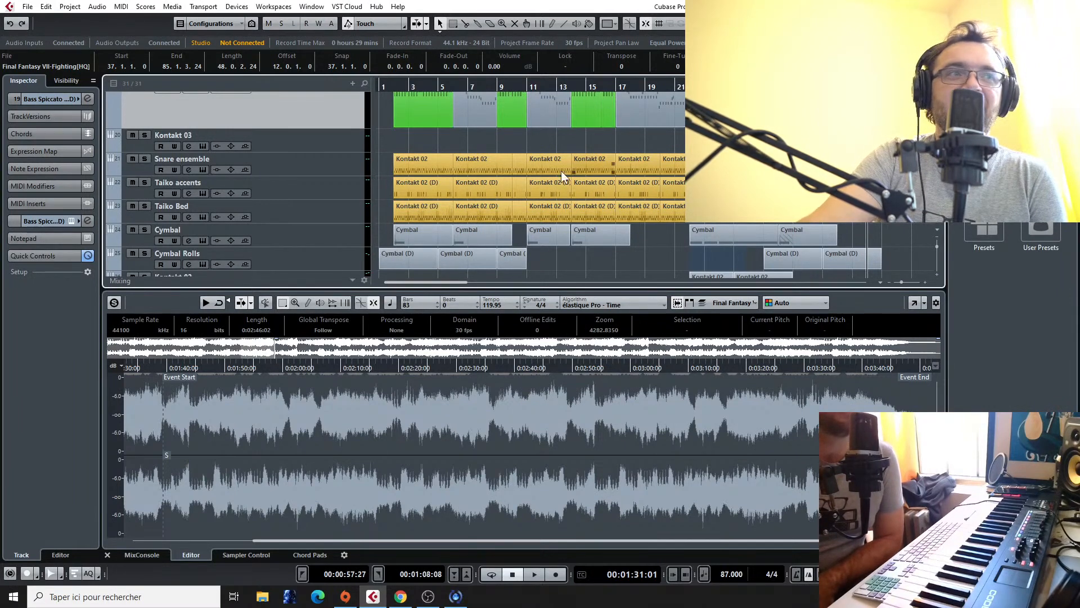
{"action": "scroll", "coordinate": [529, 198], "scroll_direction": "down", "scroll_amount": 5}
{"action": "scroll", "coordinate": [529, 201], "scroll_direction": "up", "scroll_amount": 2}
{"action": "scroll", "coordinate": [540, 201], "scroll_direction": "up", "scroll_amount": 5}
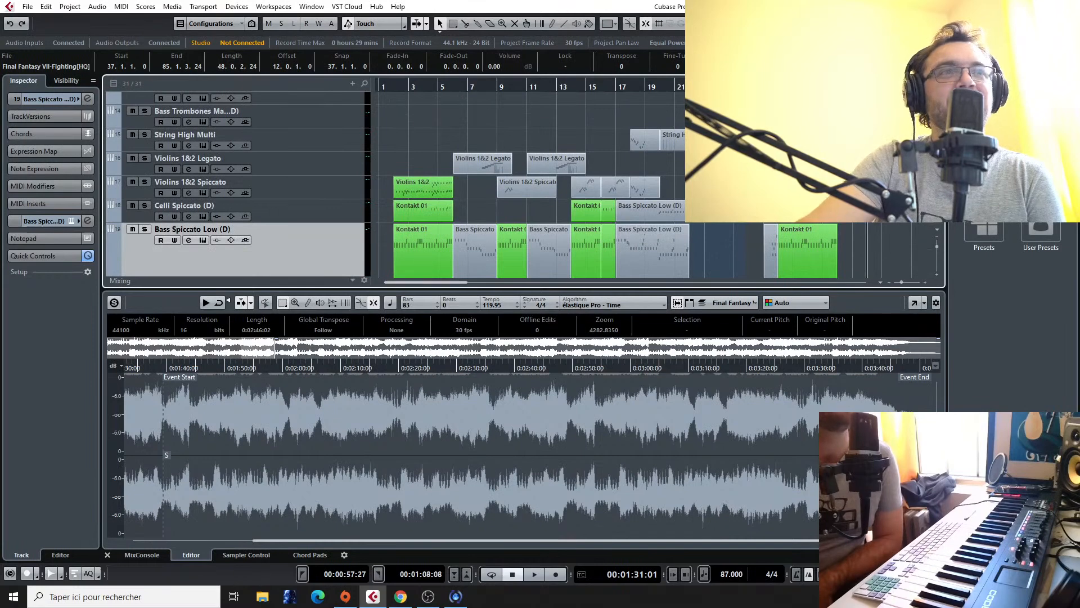
{"action": "scroll", "coordinate": [691, 223], "scroll_direction": "up", "scroll_amount": 5}
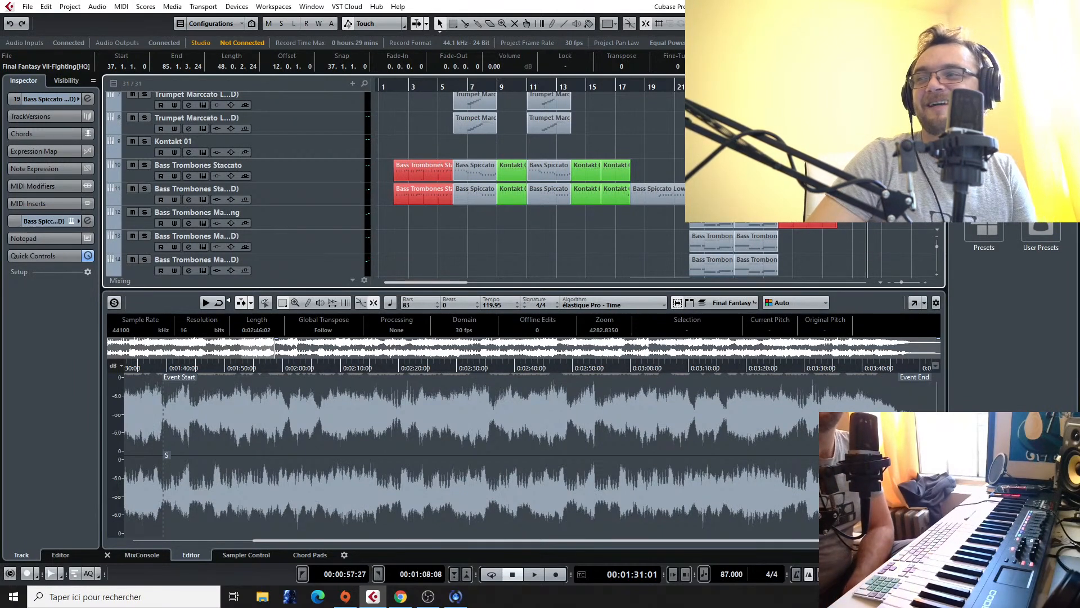
{"action": "key", "text": "alt+Tab"}
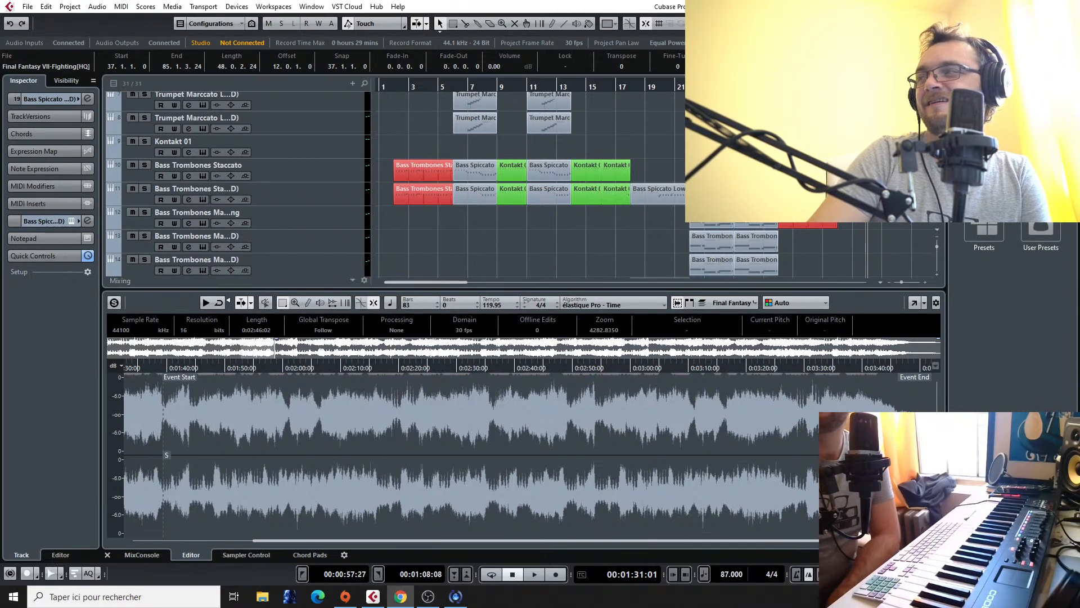